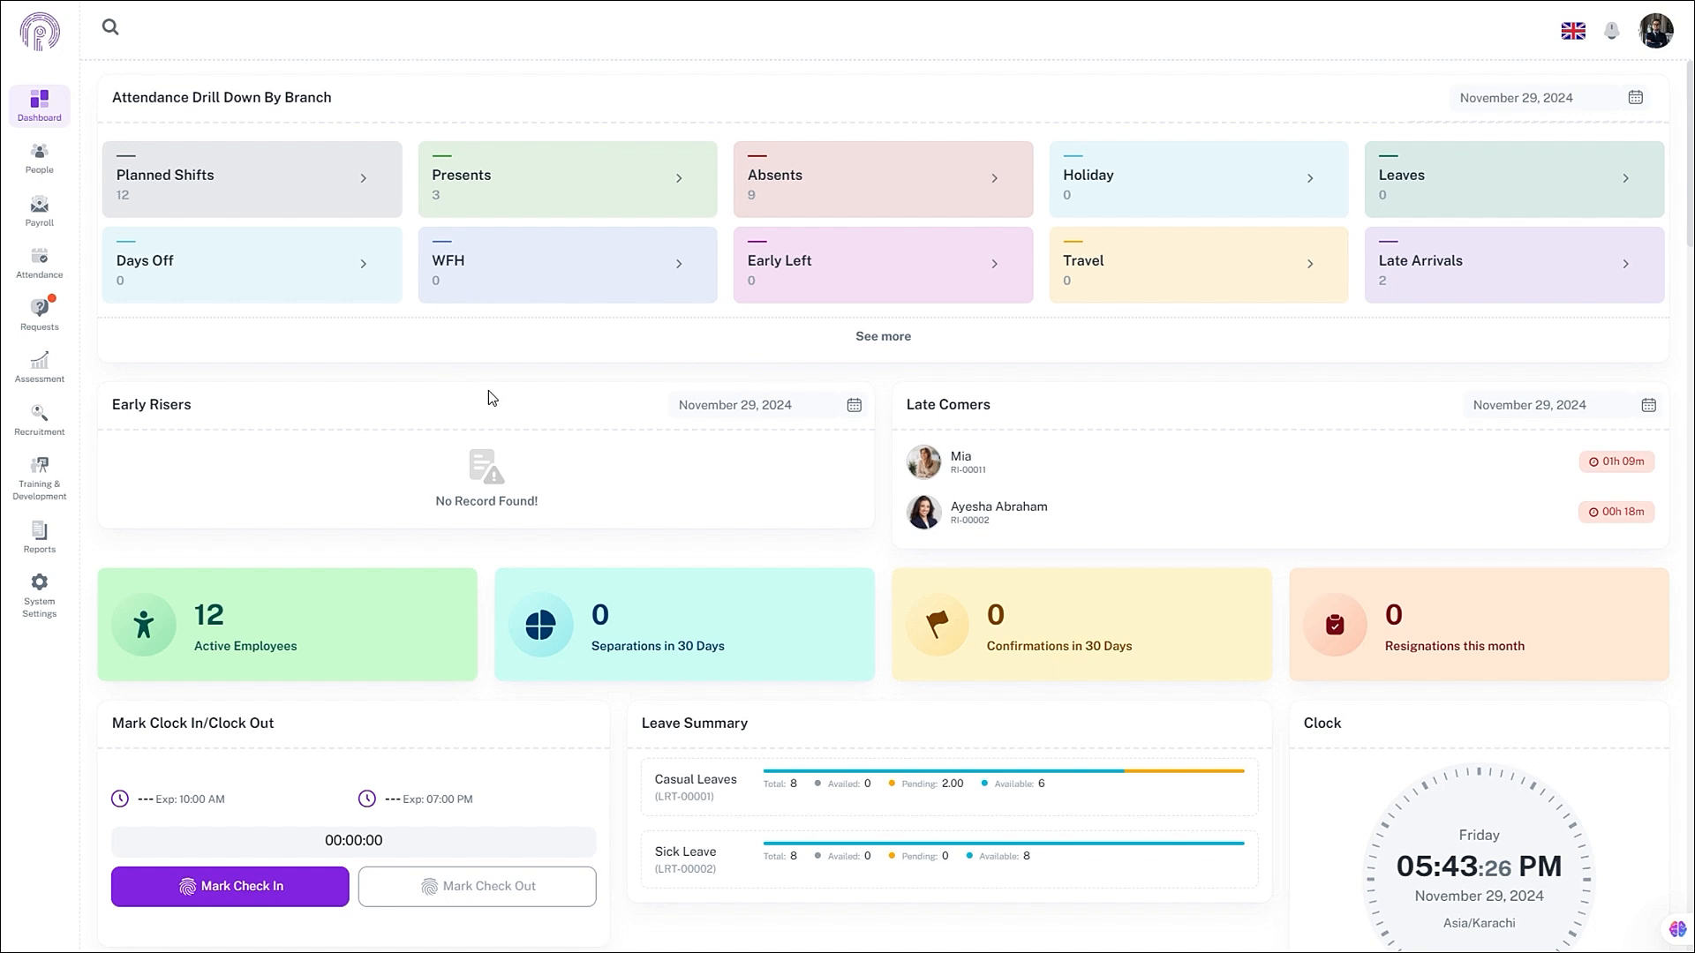
# - Go to Payroll > Settings > Pay Component and show the Formulas list
pyautogui.click(48, 215)
pyautogui.click(290, 336)
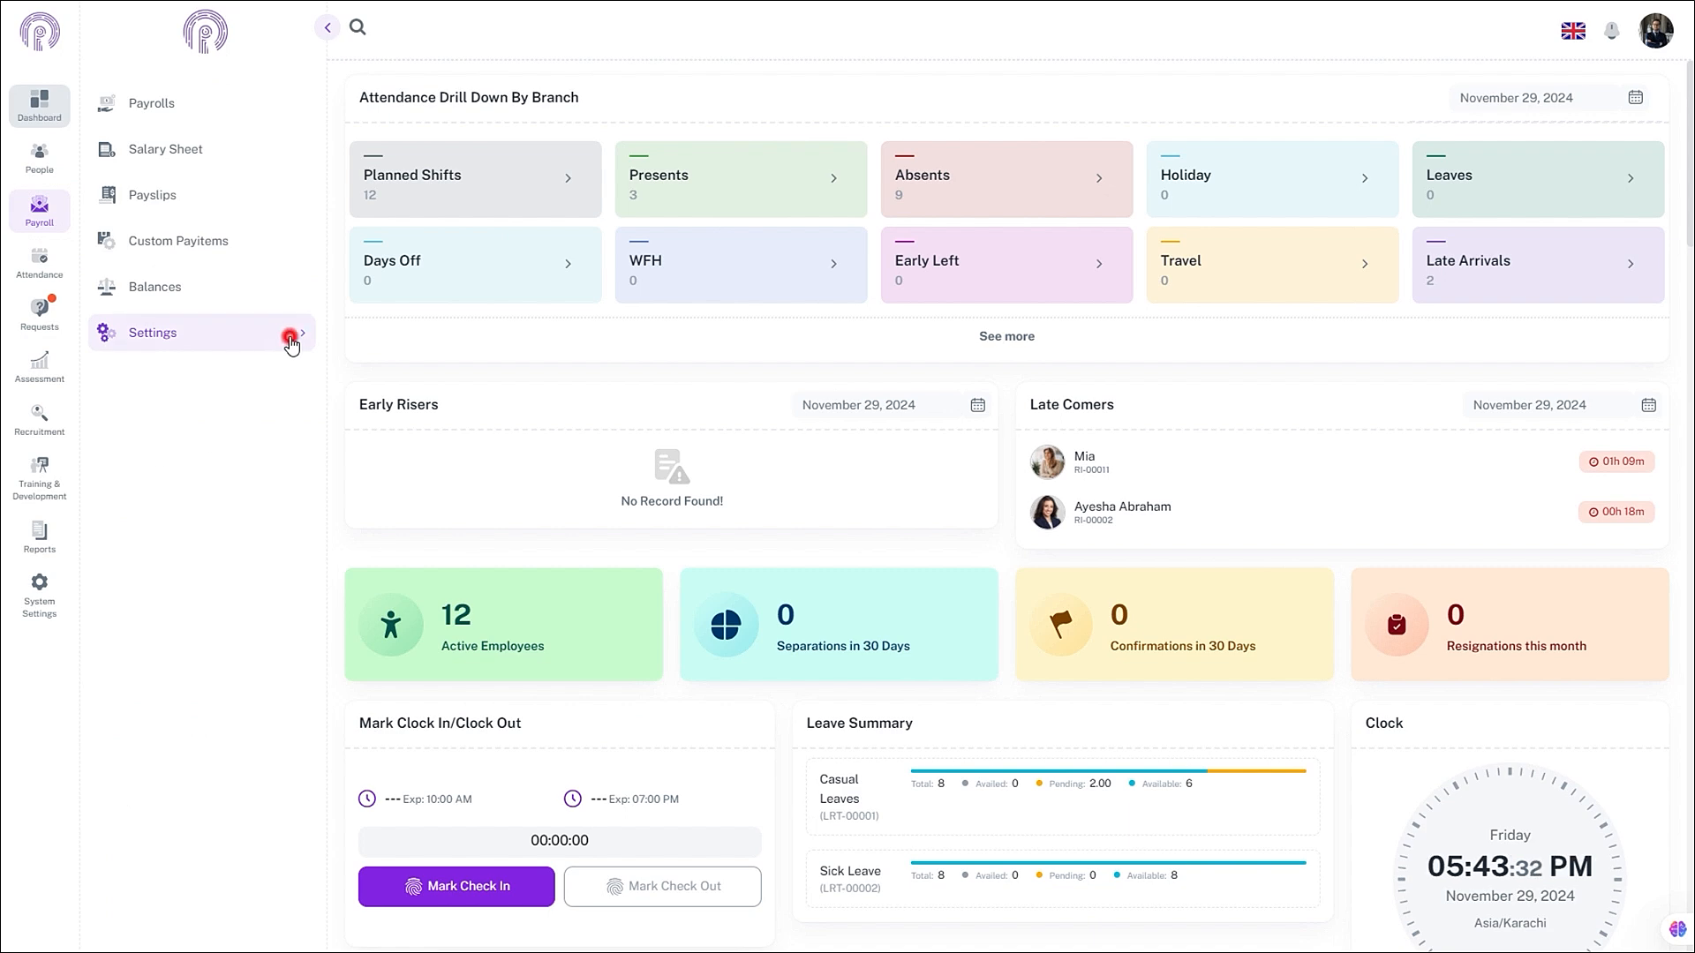
pyautogui.click(201, 470)
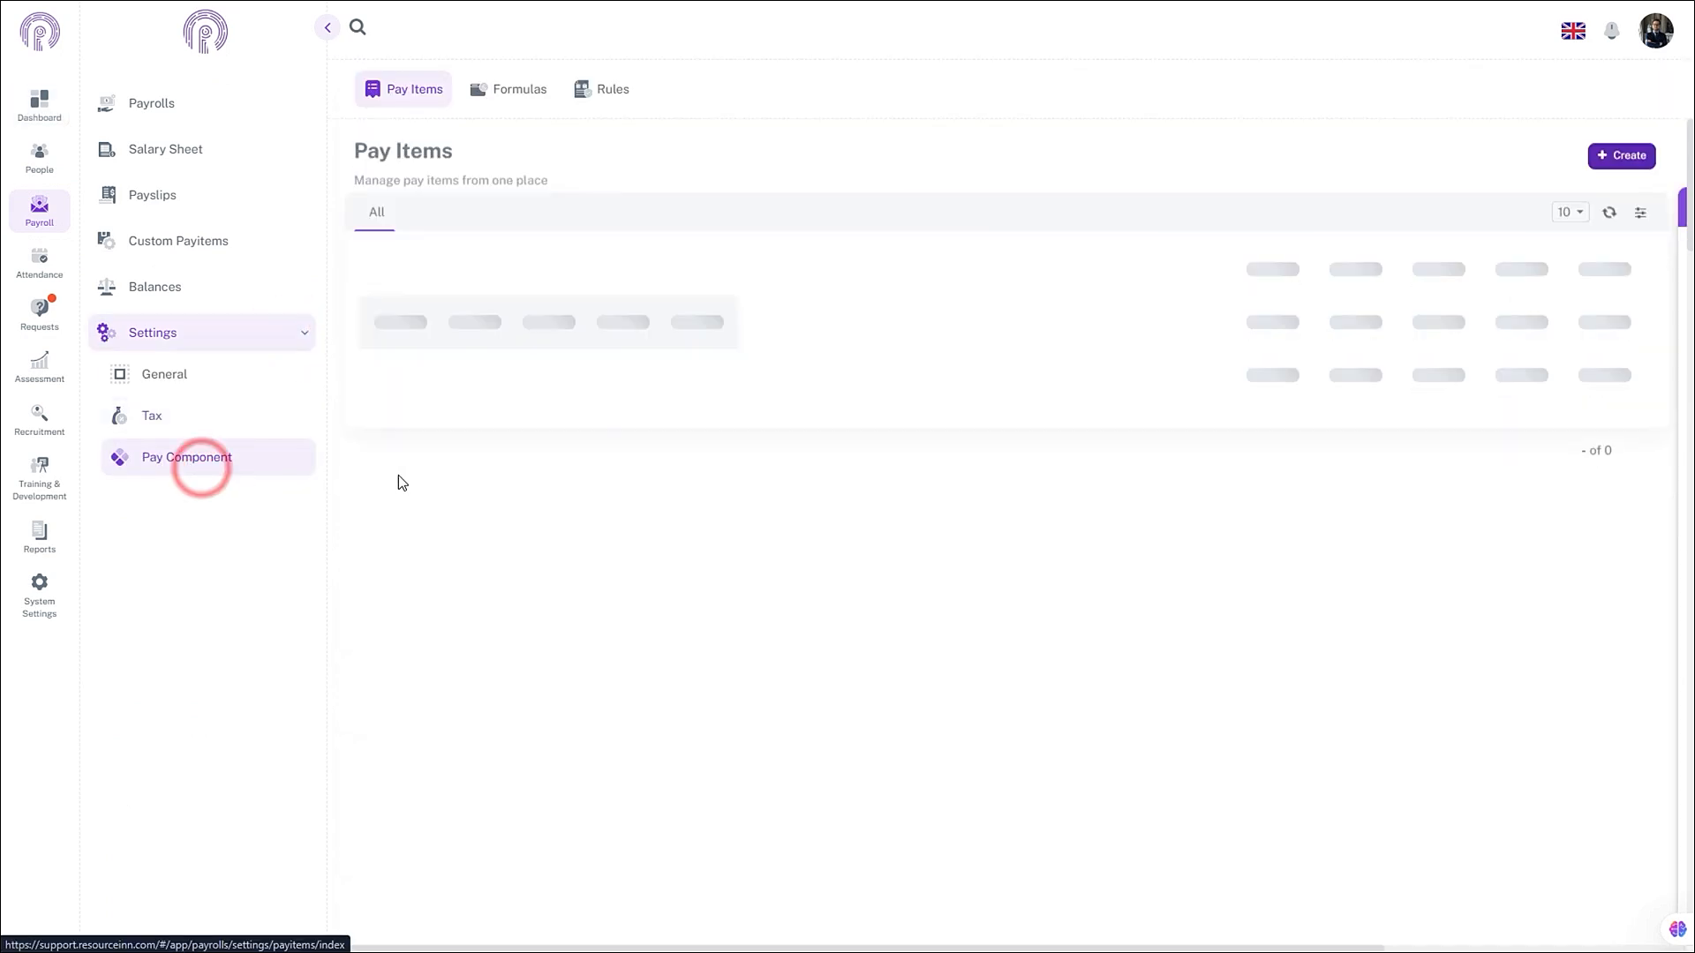
pyautogui.click(520, 92)
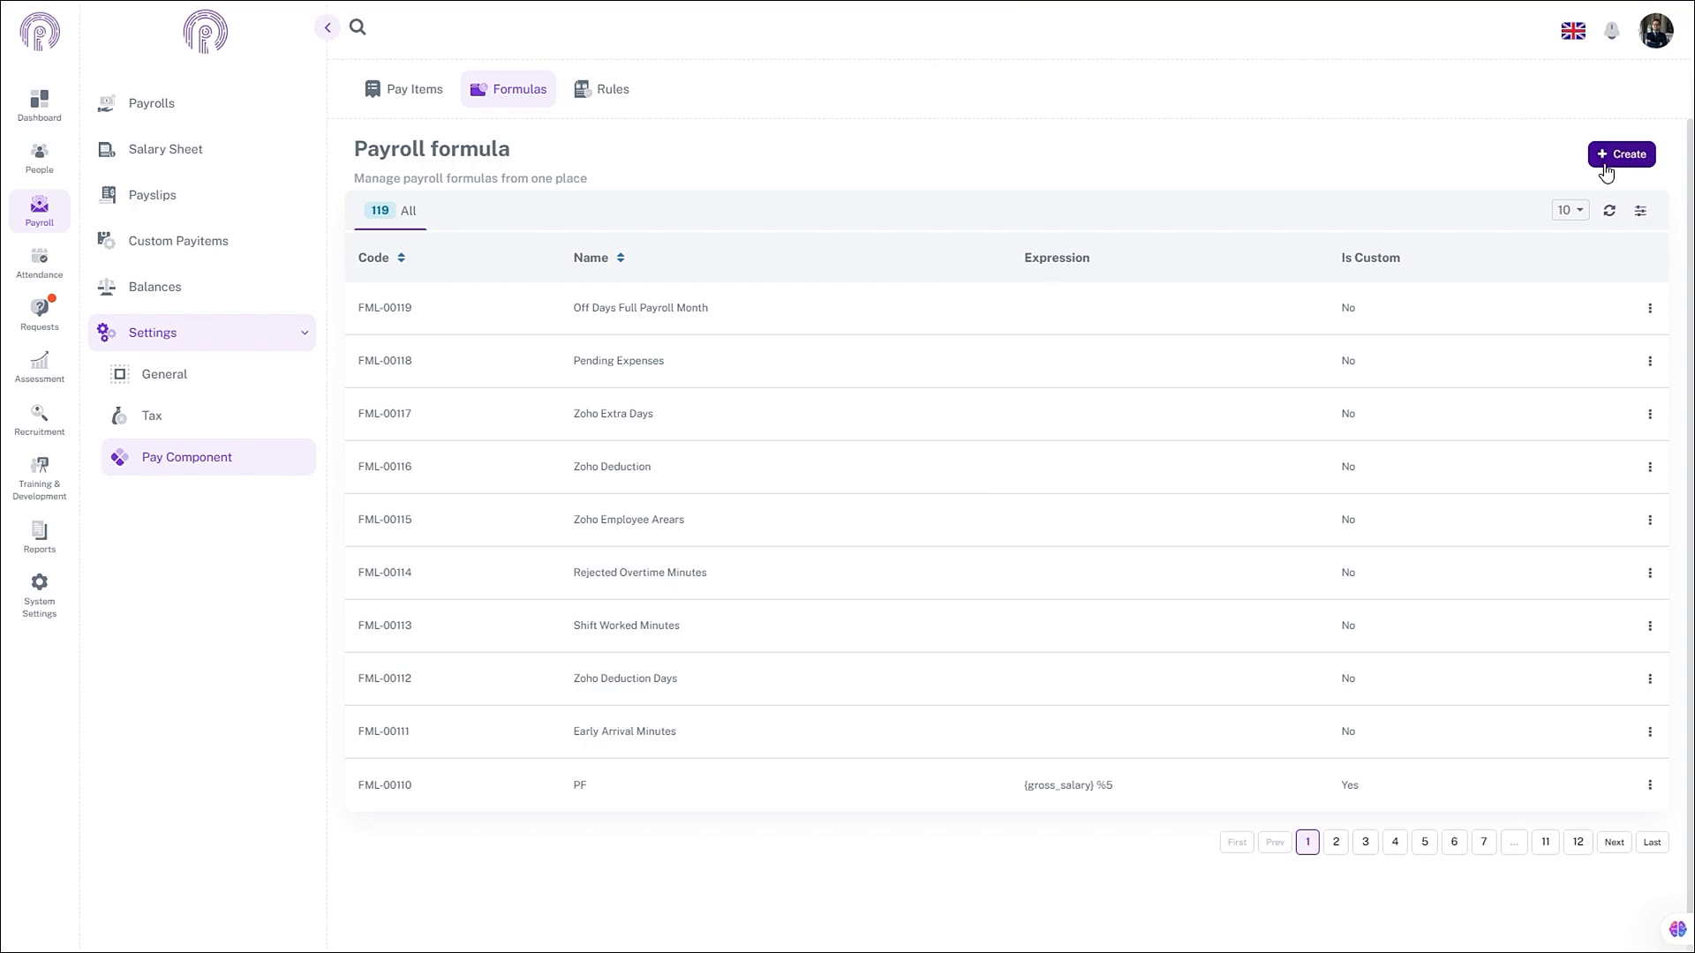
# - Create and save a Basic Salary formula with expression {gross_salary} %90
pyautogui.click(1605, 157)
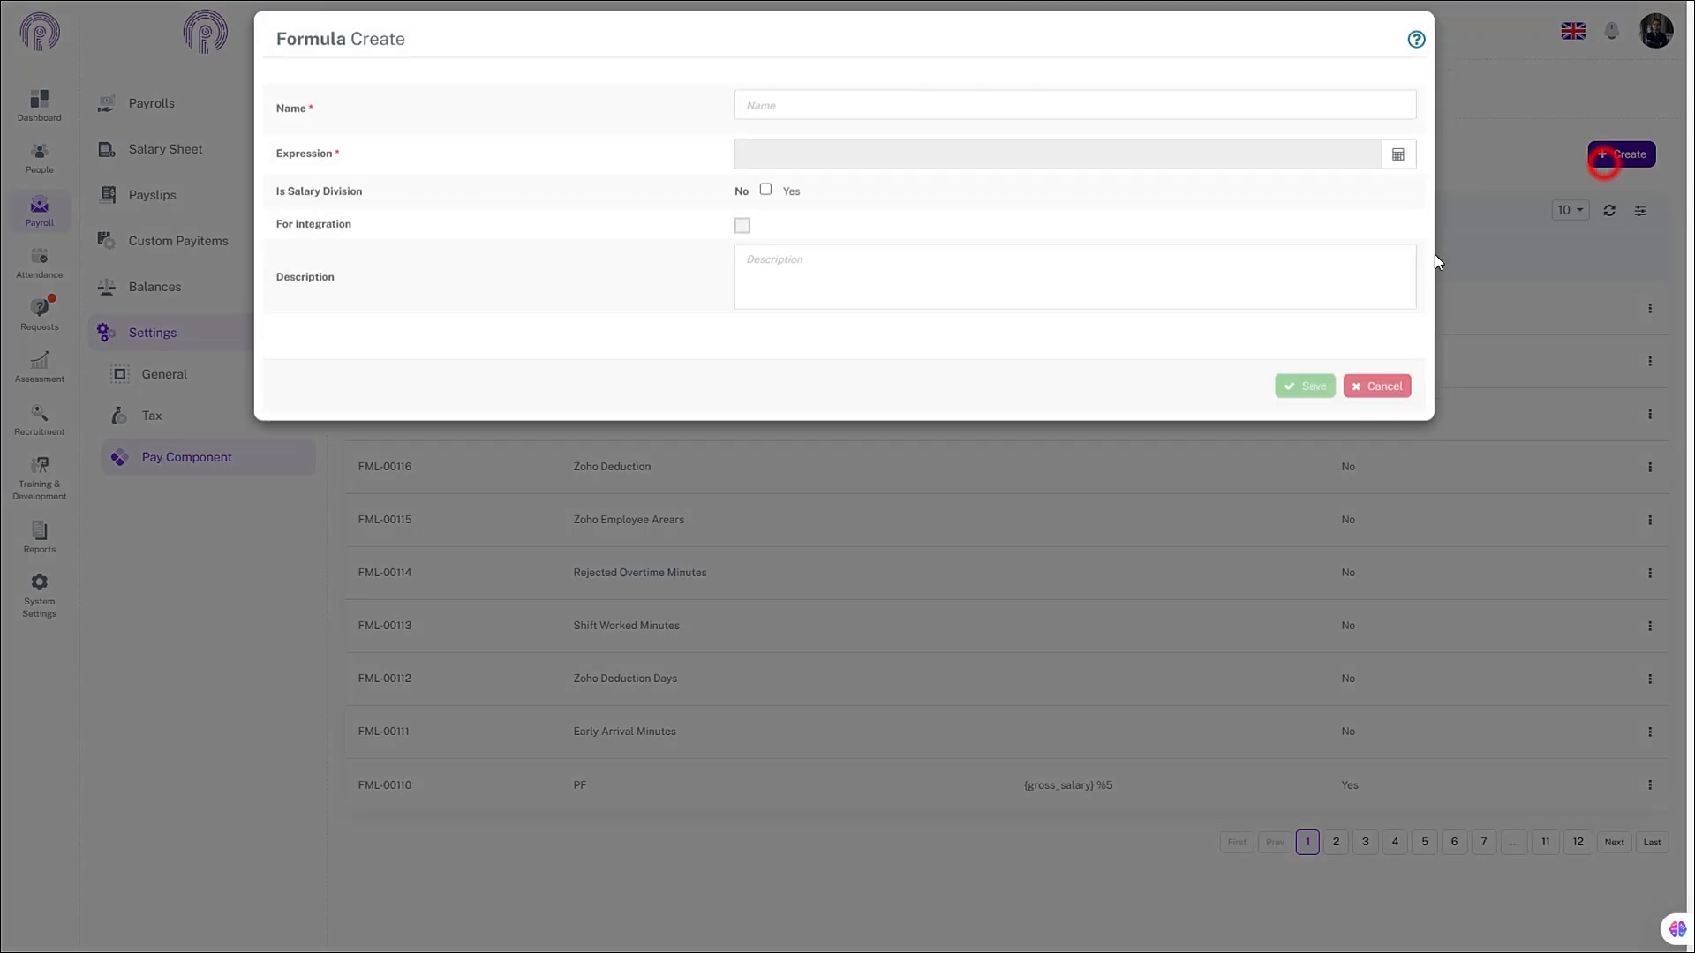
pyautogui.click(845, 123)
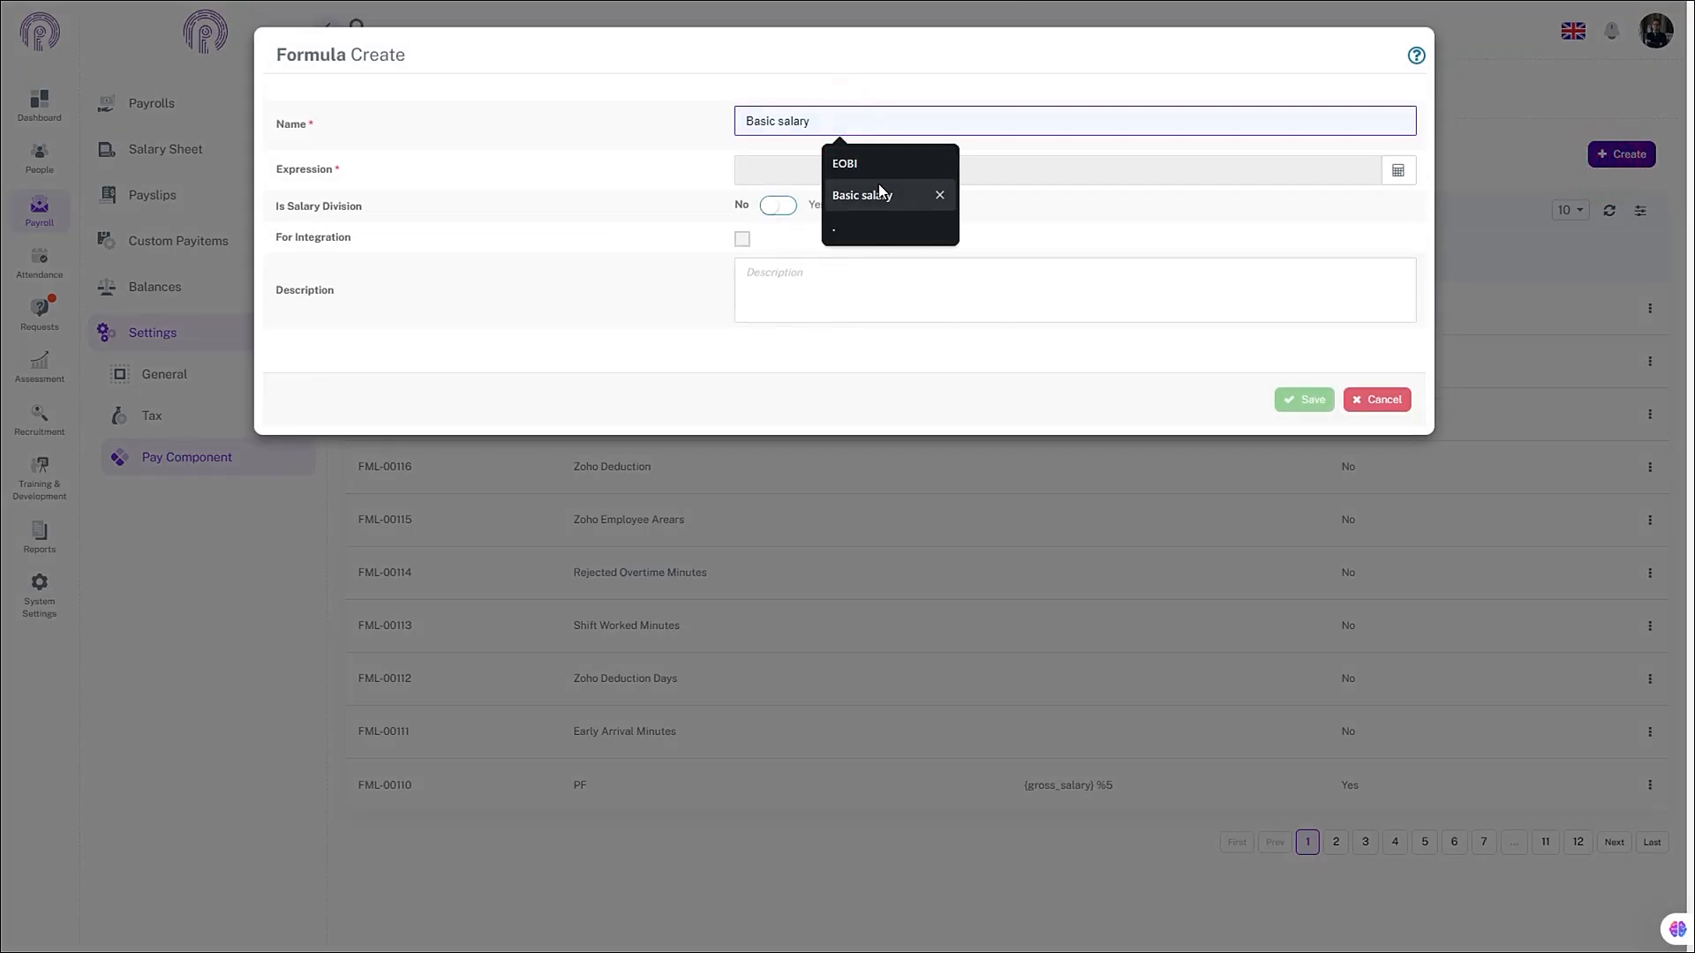
pyautogui.write('B')
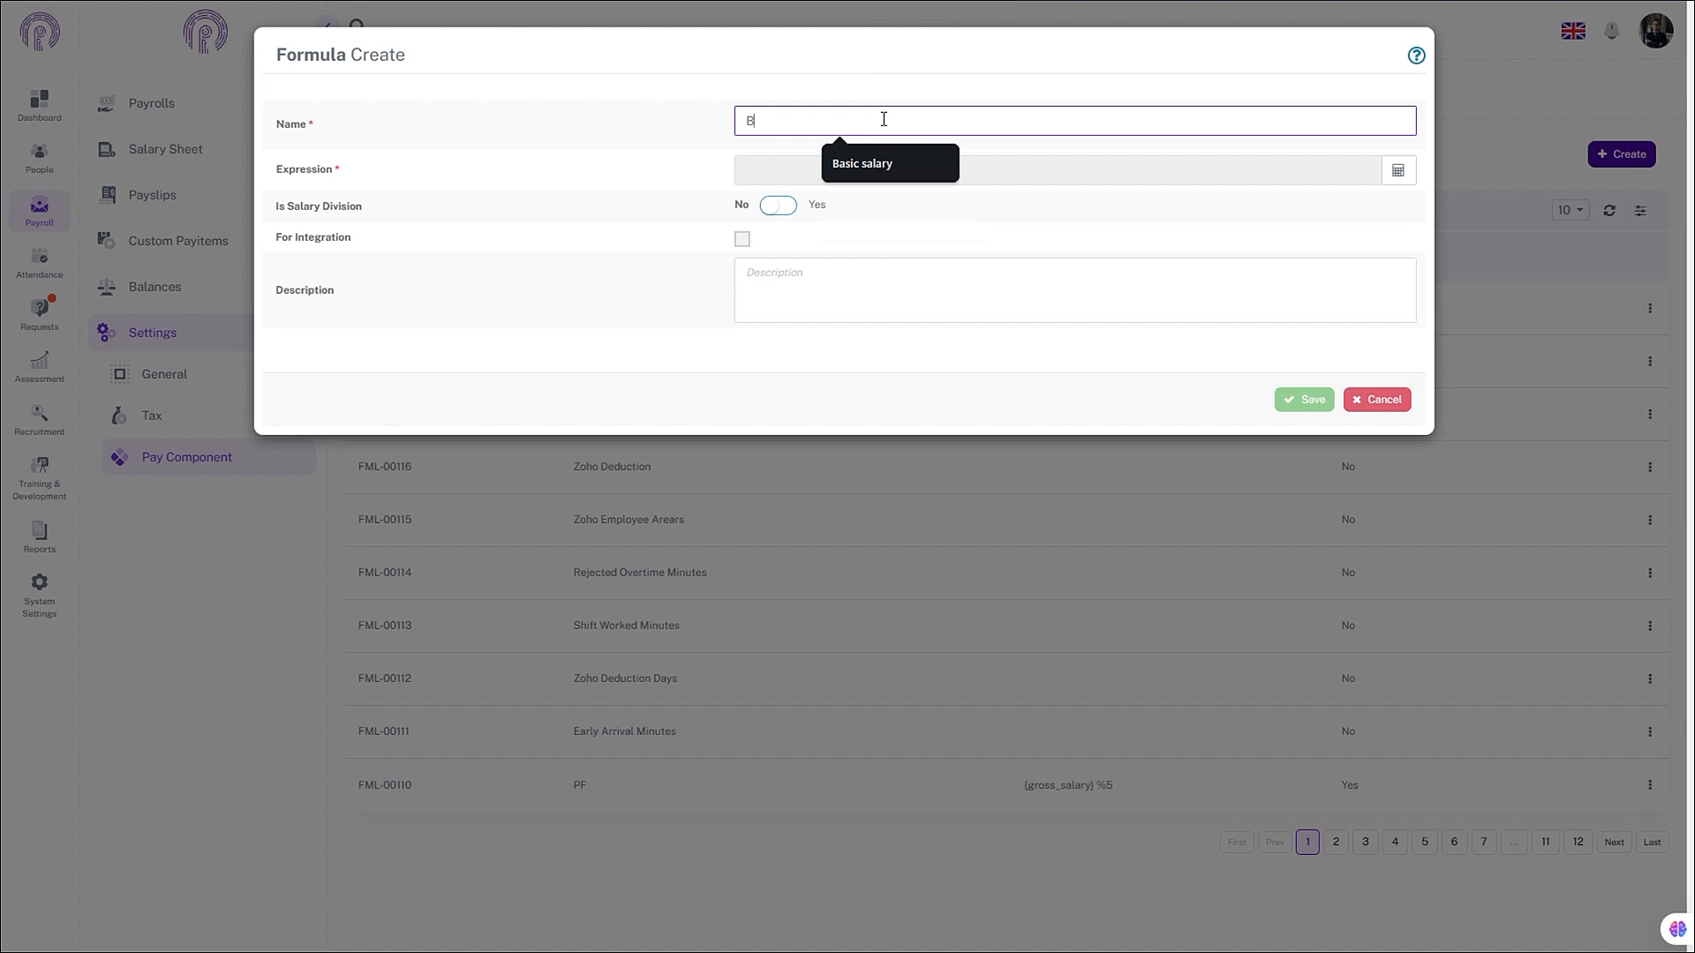
pyautogui.write('asic Salary')
pyautogui.click(1105, 155)
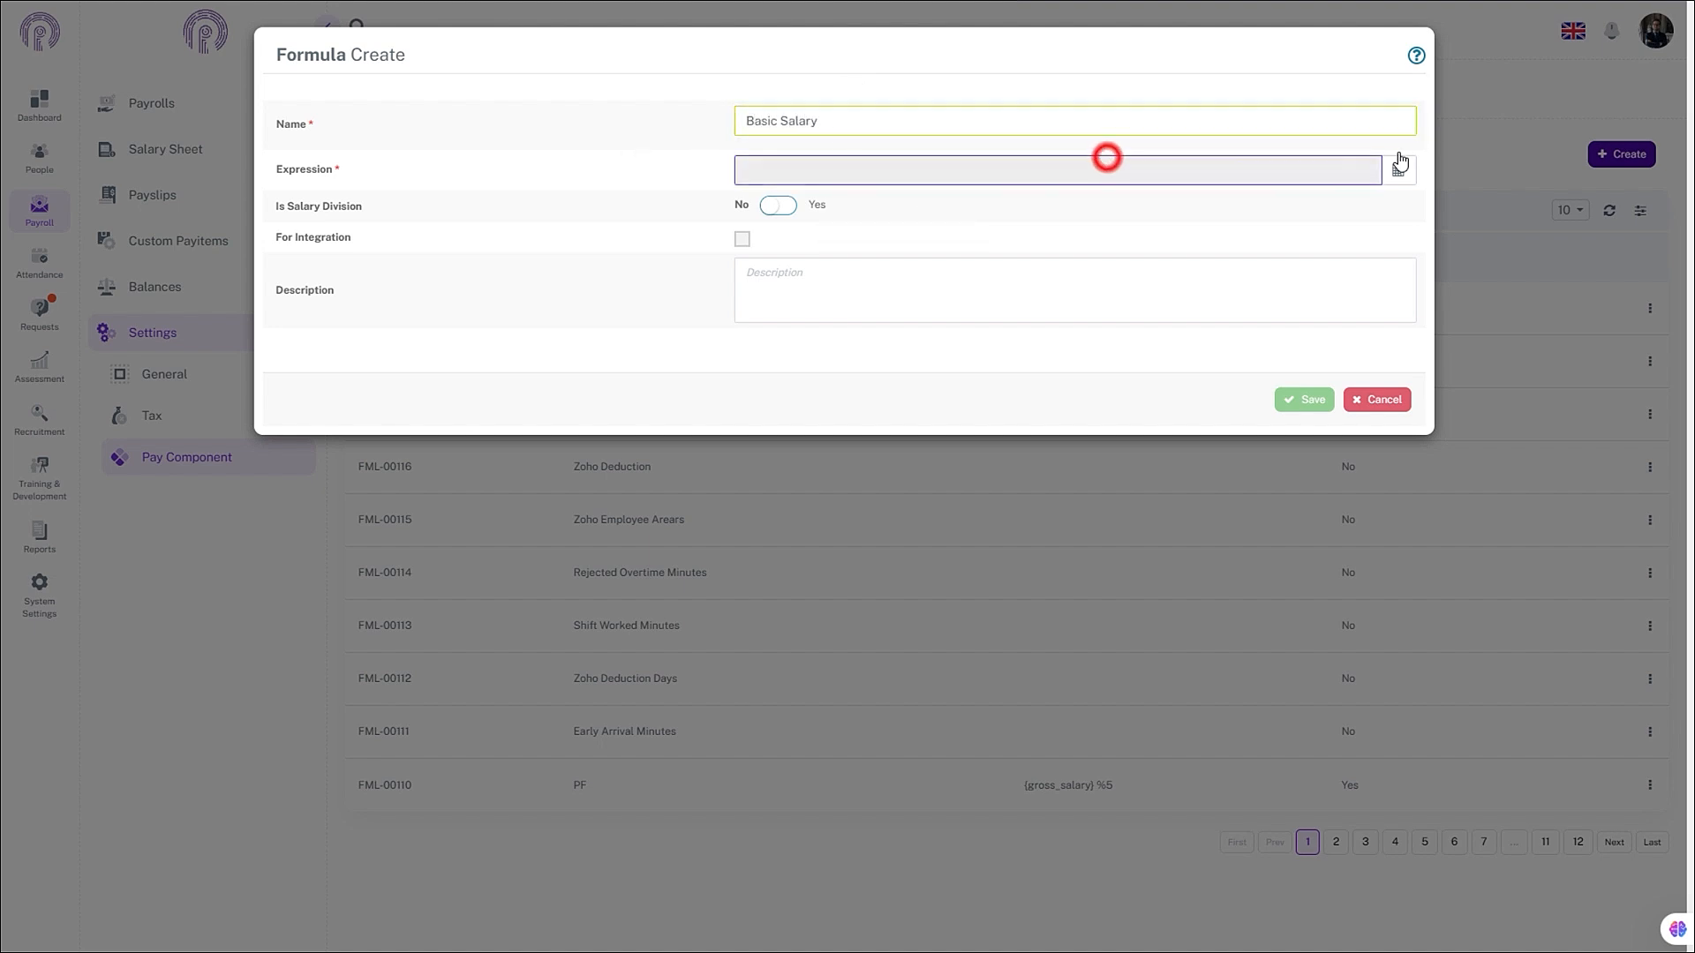
pyautogui.click(1404, 167)
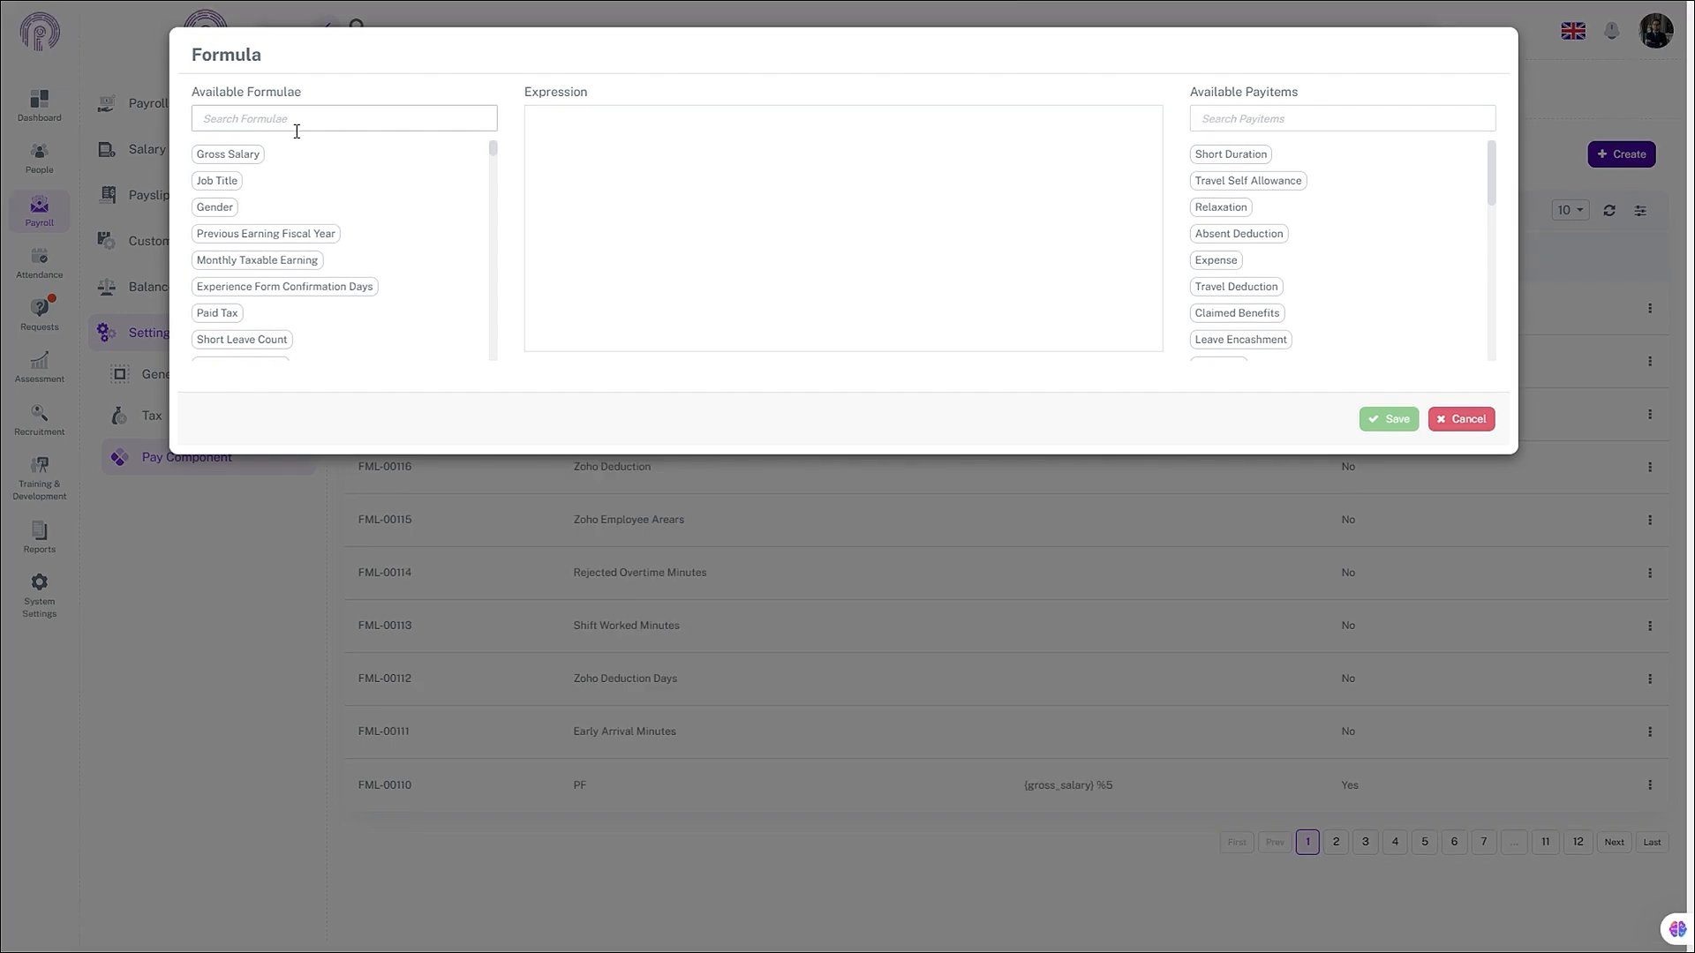
pyautogui.click(250, 157)
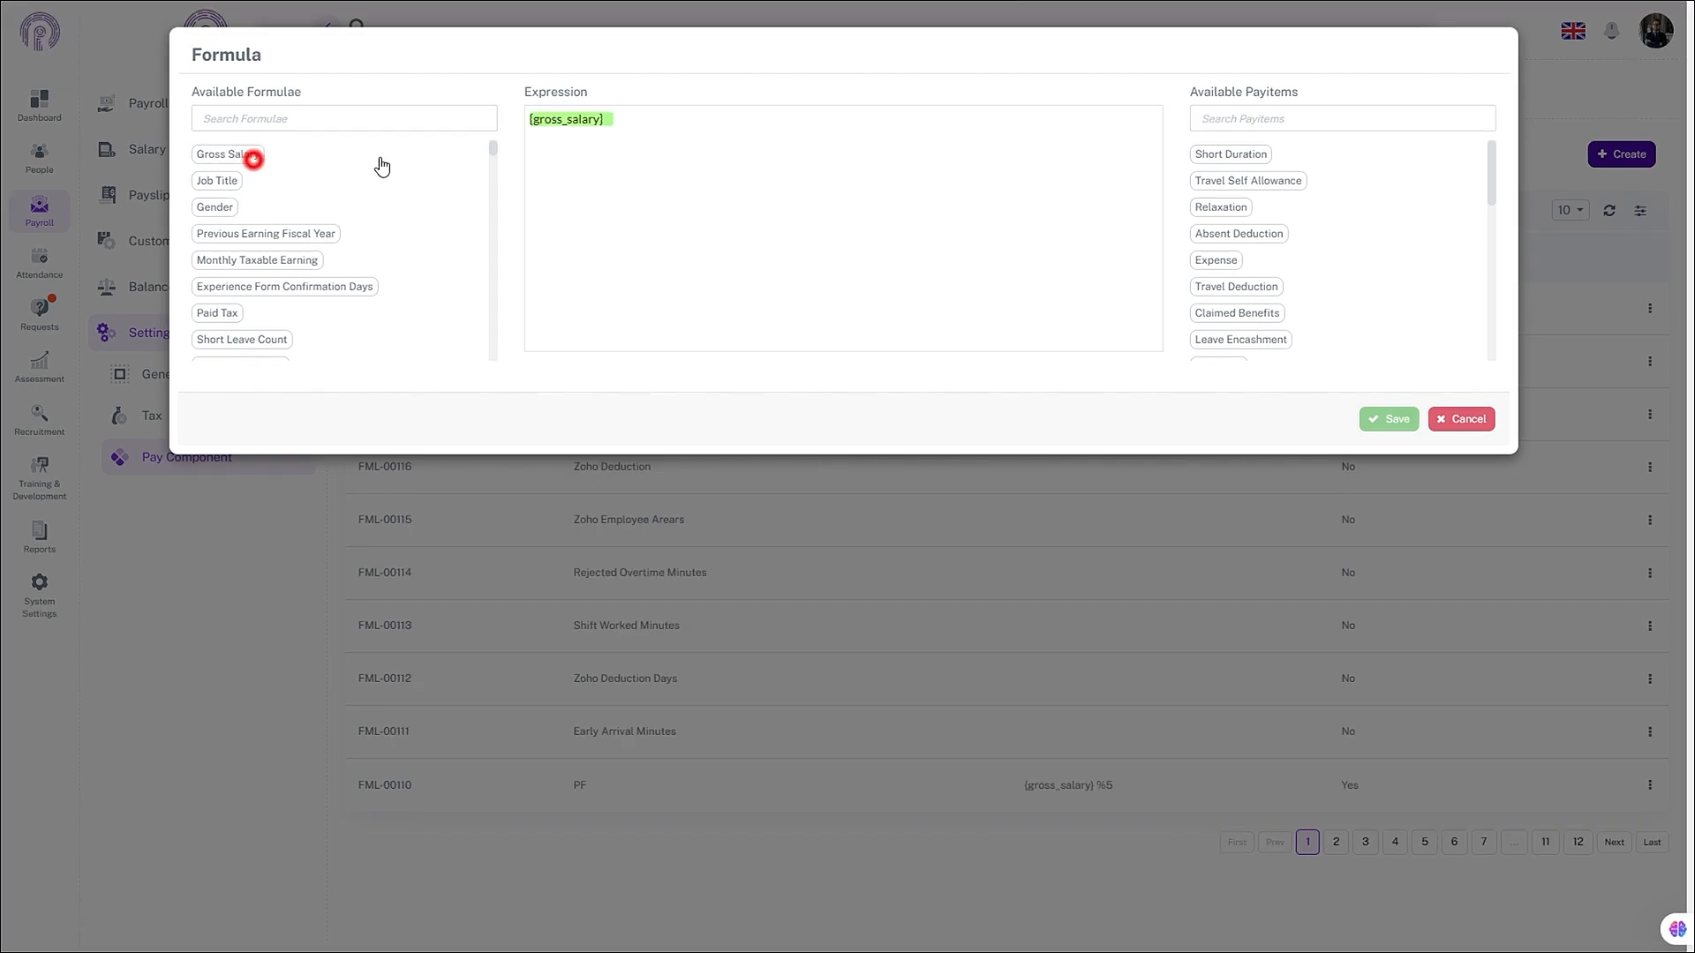
pyautogui.click(645, 122)
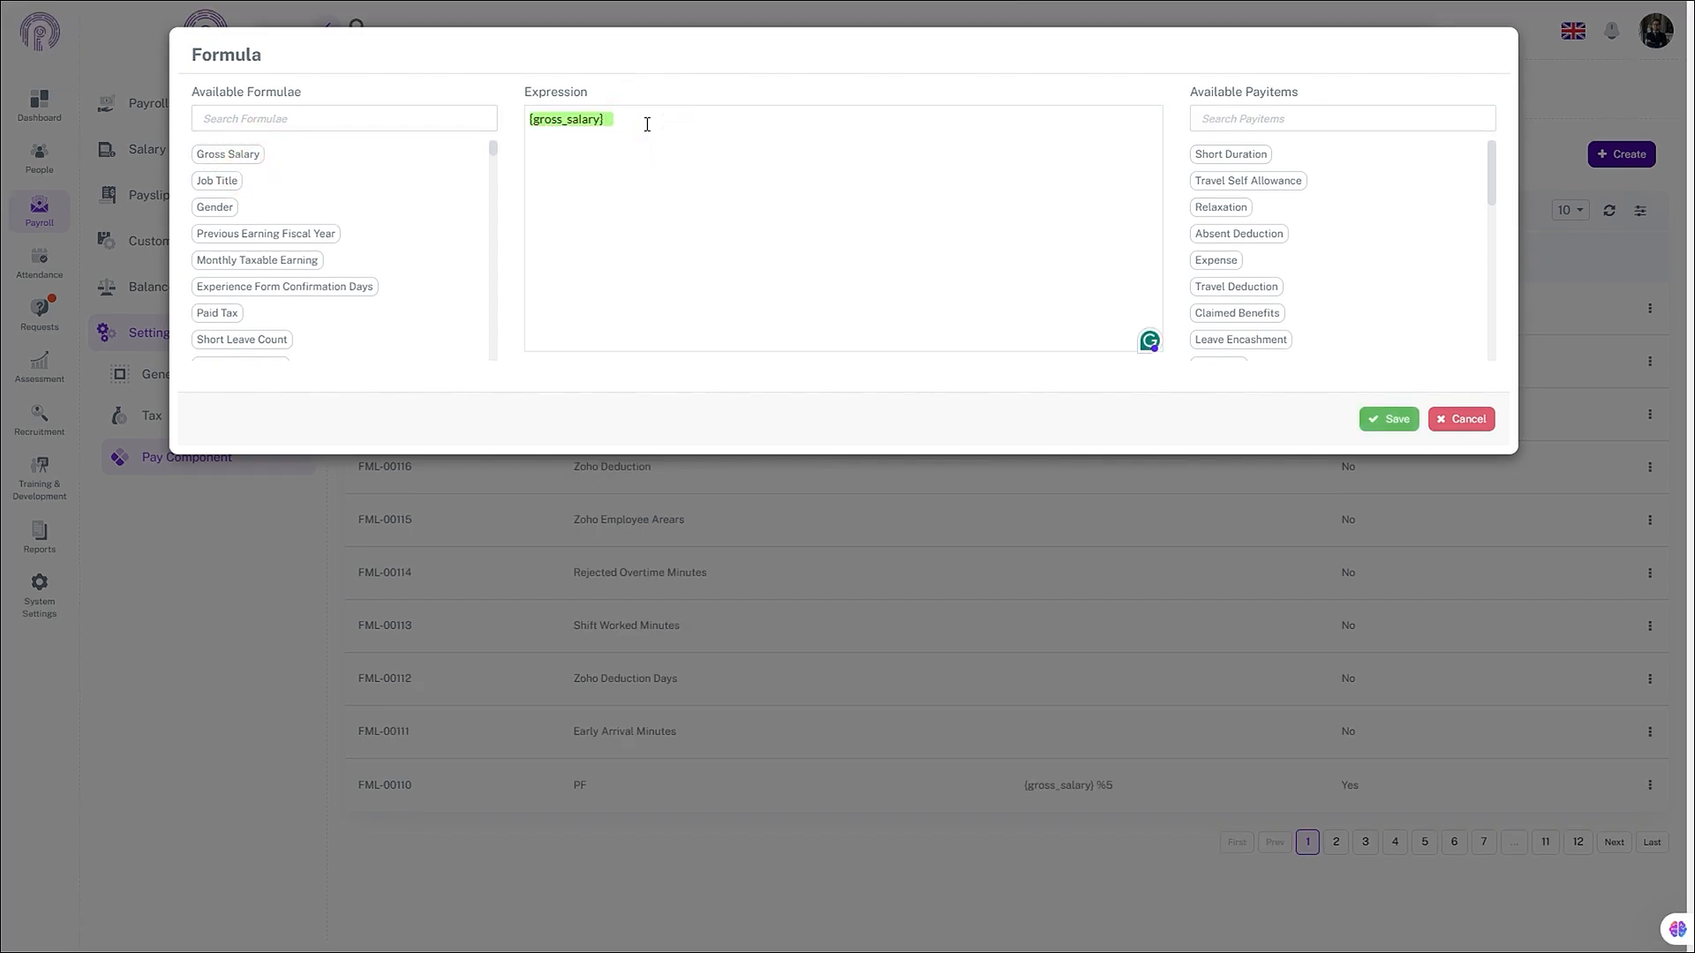
pyautogui.write('%90')
pyautogui.click(1390, 420)
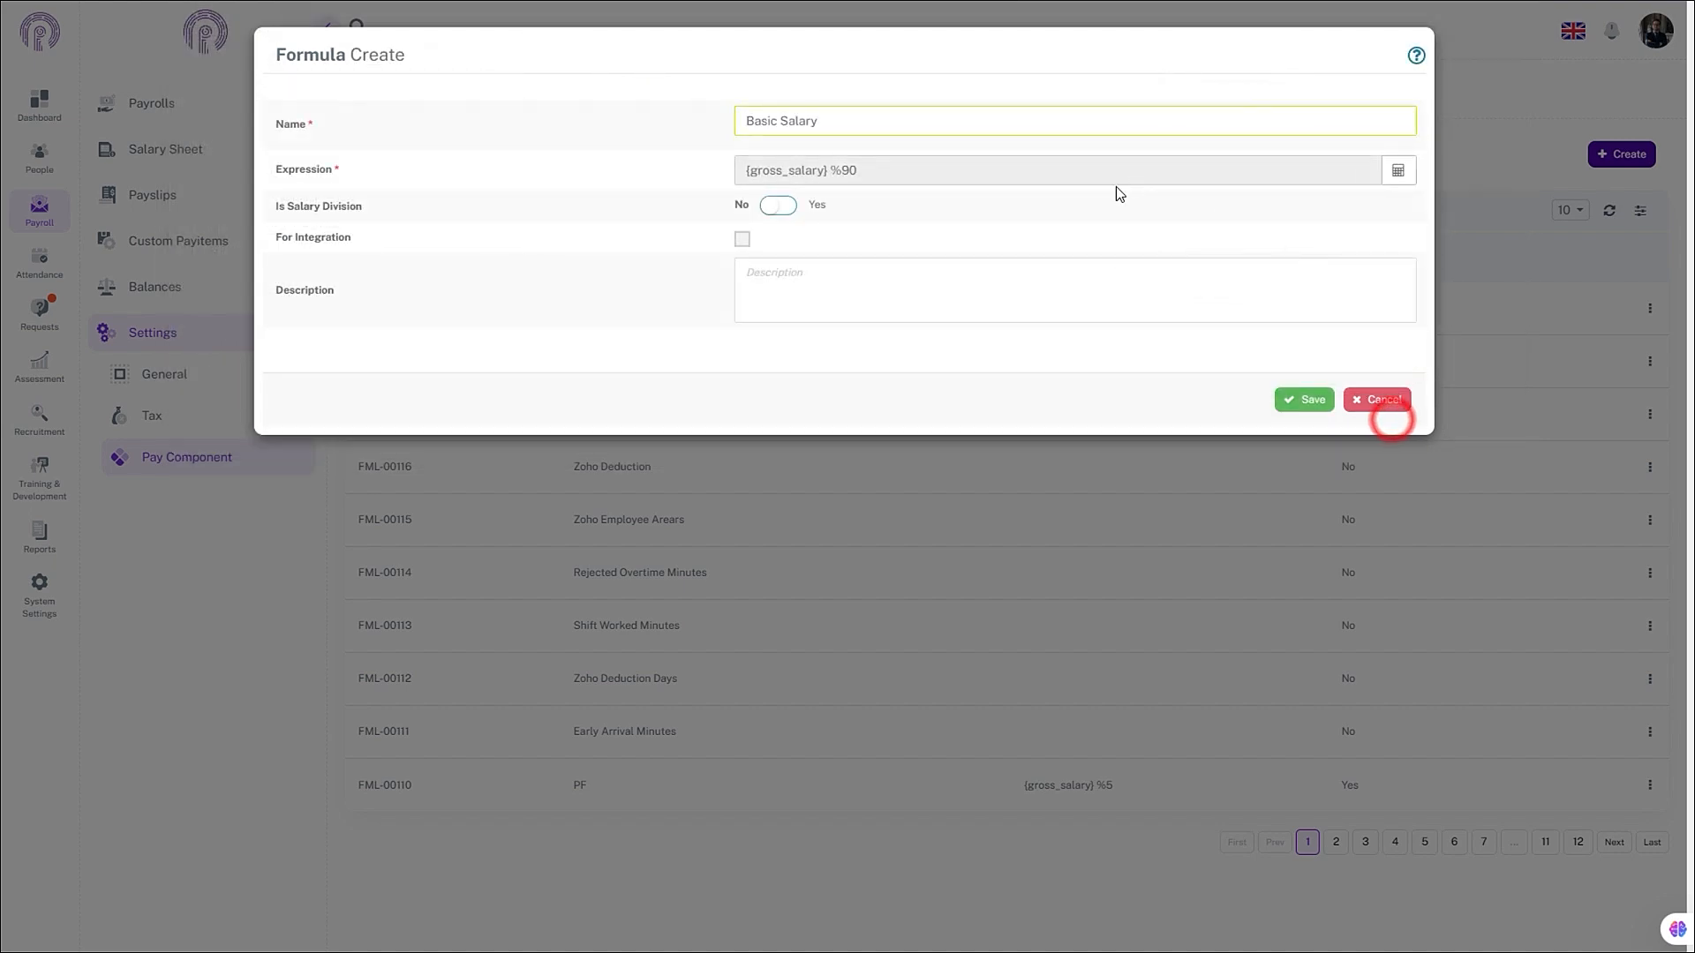
pyautogui.click(850, 272)
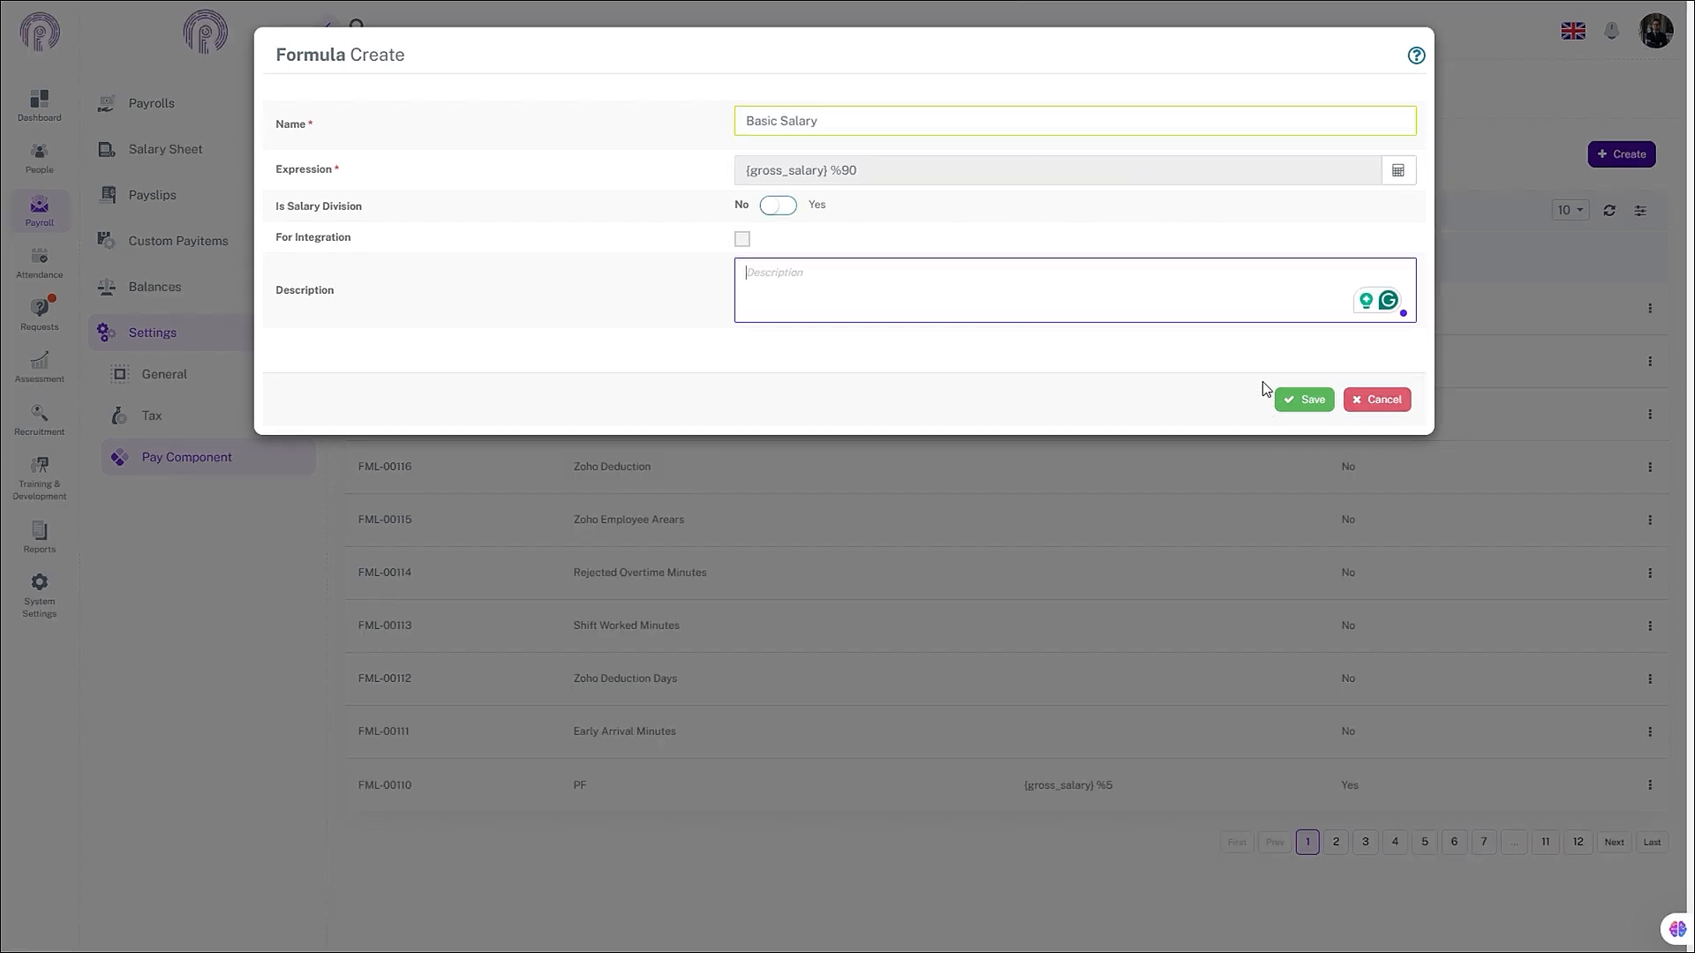
pyautogui.click(1293, 398)
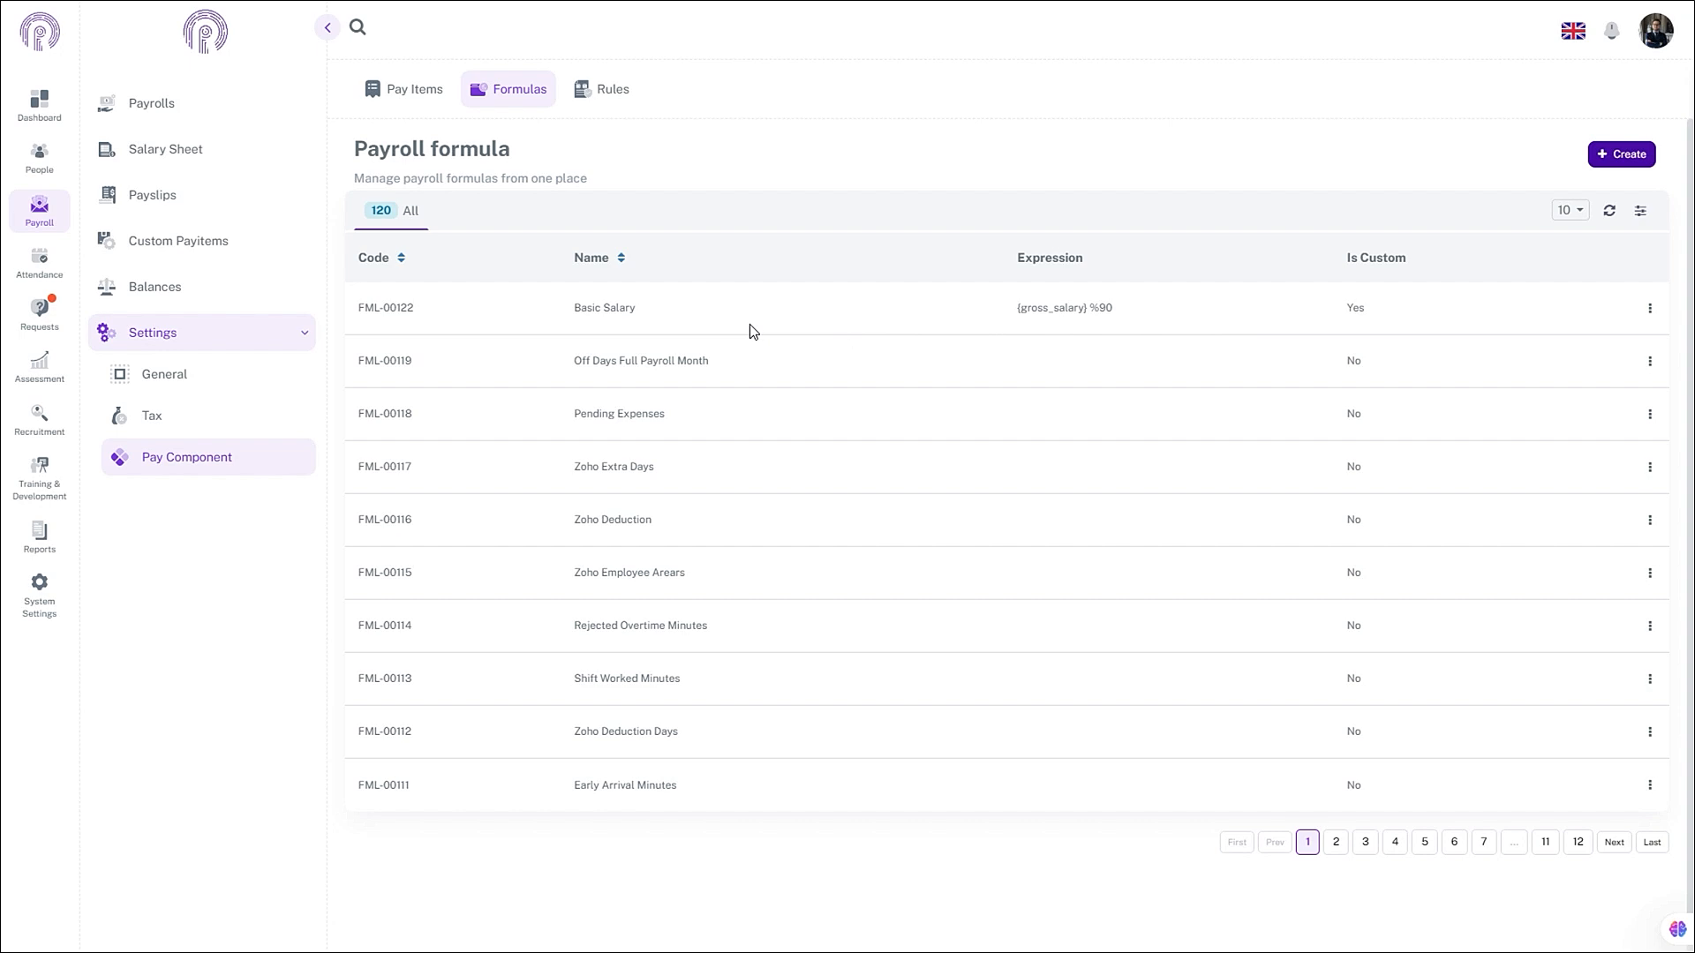
# - Create and save a Medical Allowance formula whose expression is the fixed value 5000
pyautogui.click(1623, 155)
pyautogui.click(938, 128)
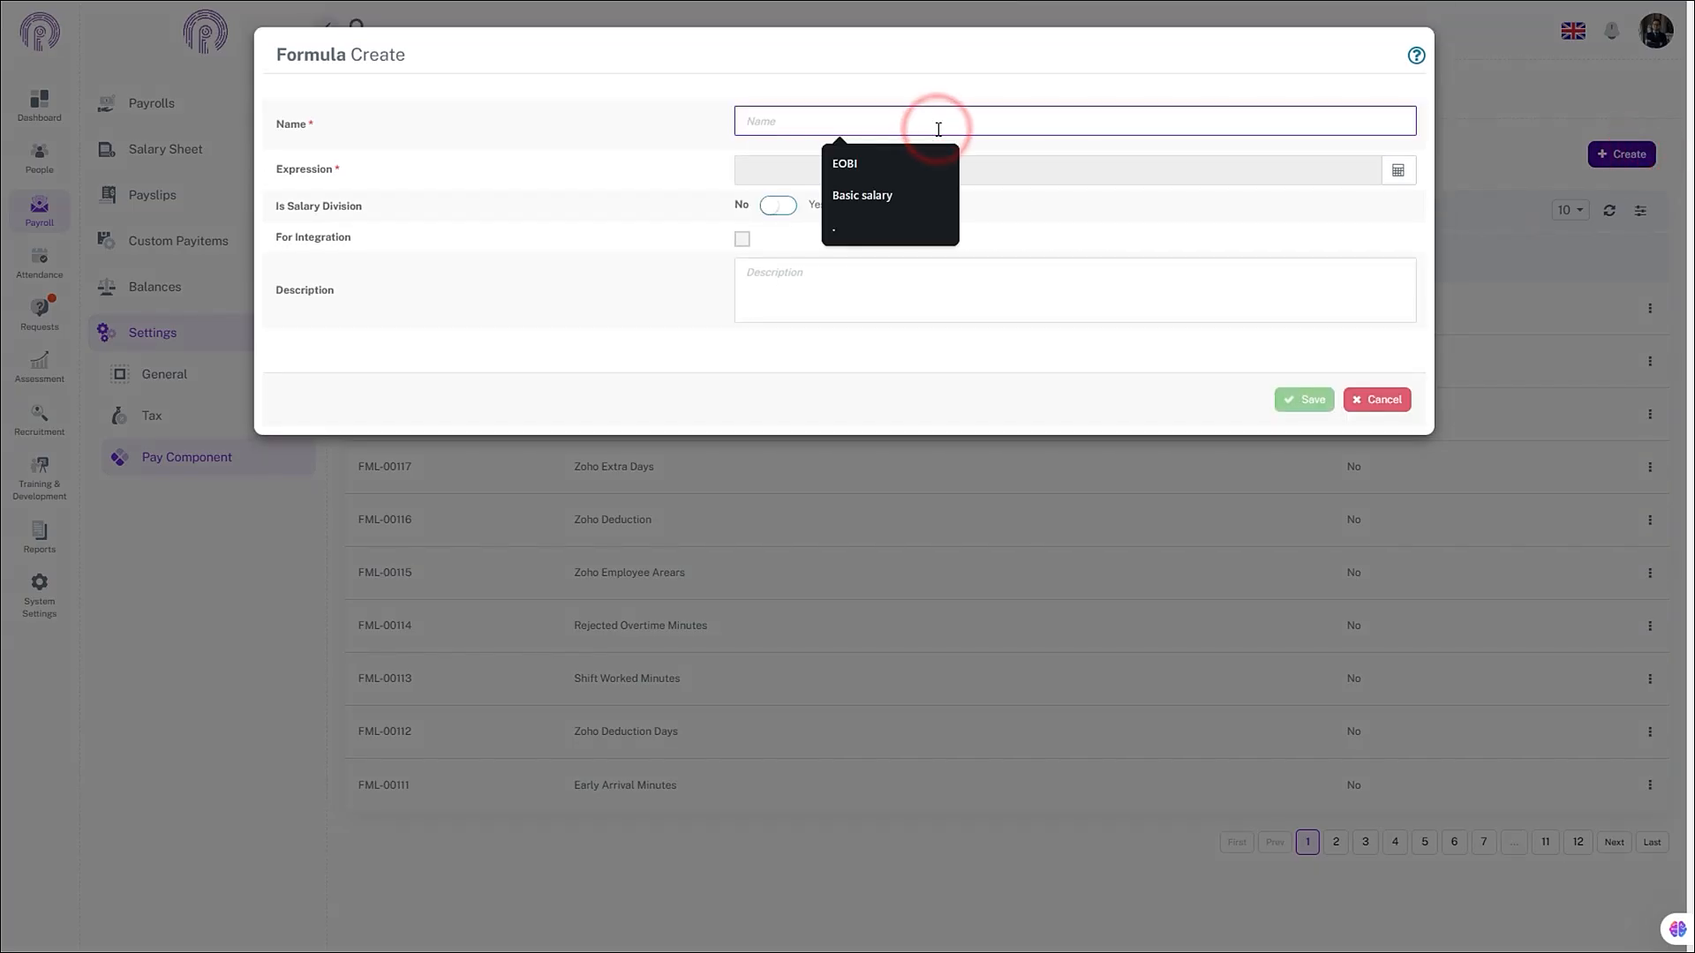
pyautogui.write('Medical Allowance')
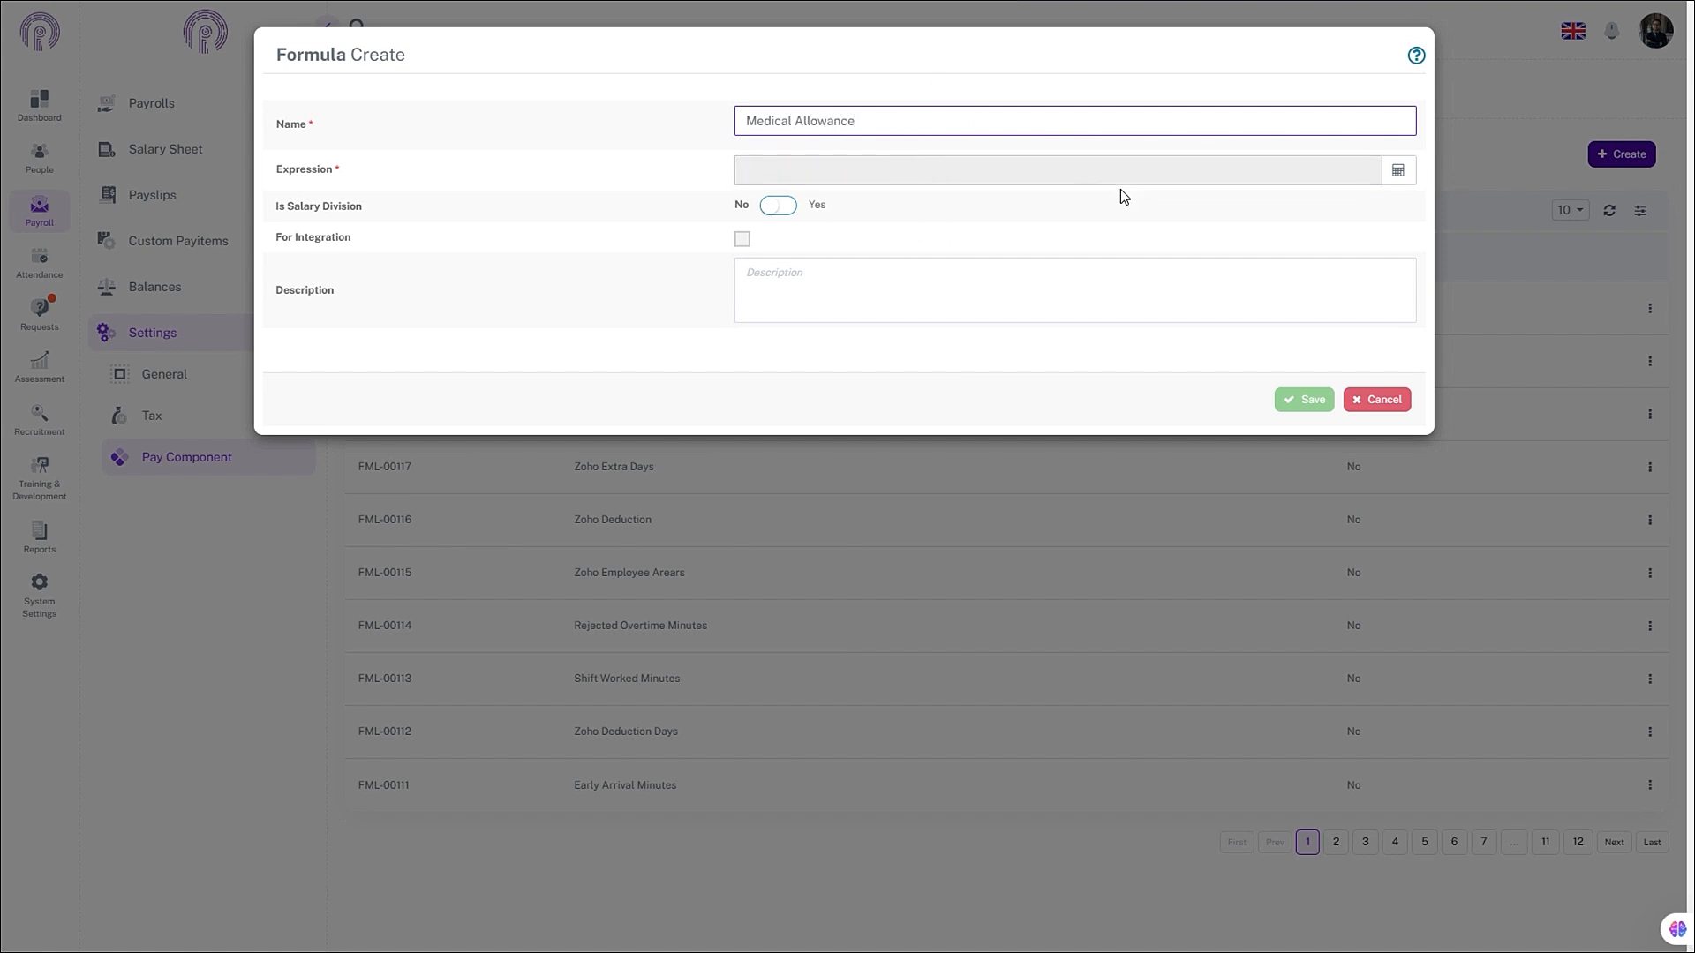
pyautogui.click(1390, 172)
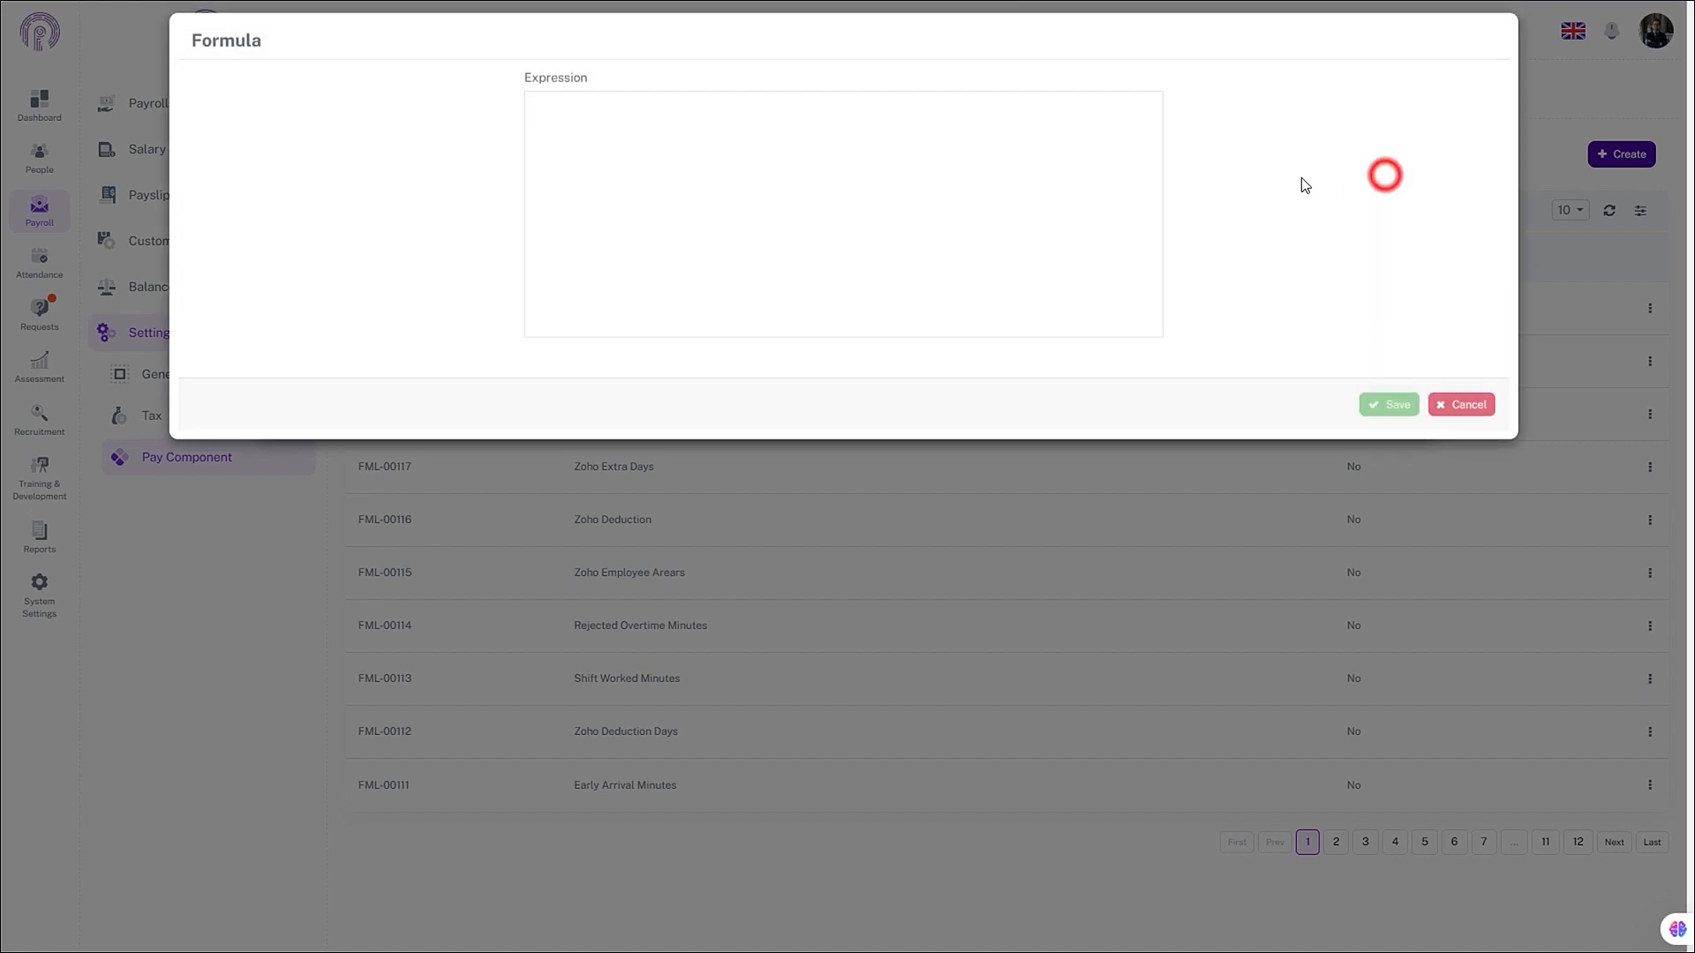
pyautogui.click(727, 150)
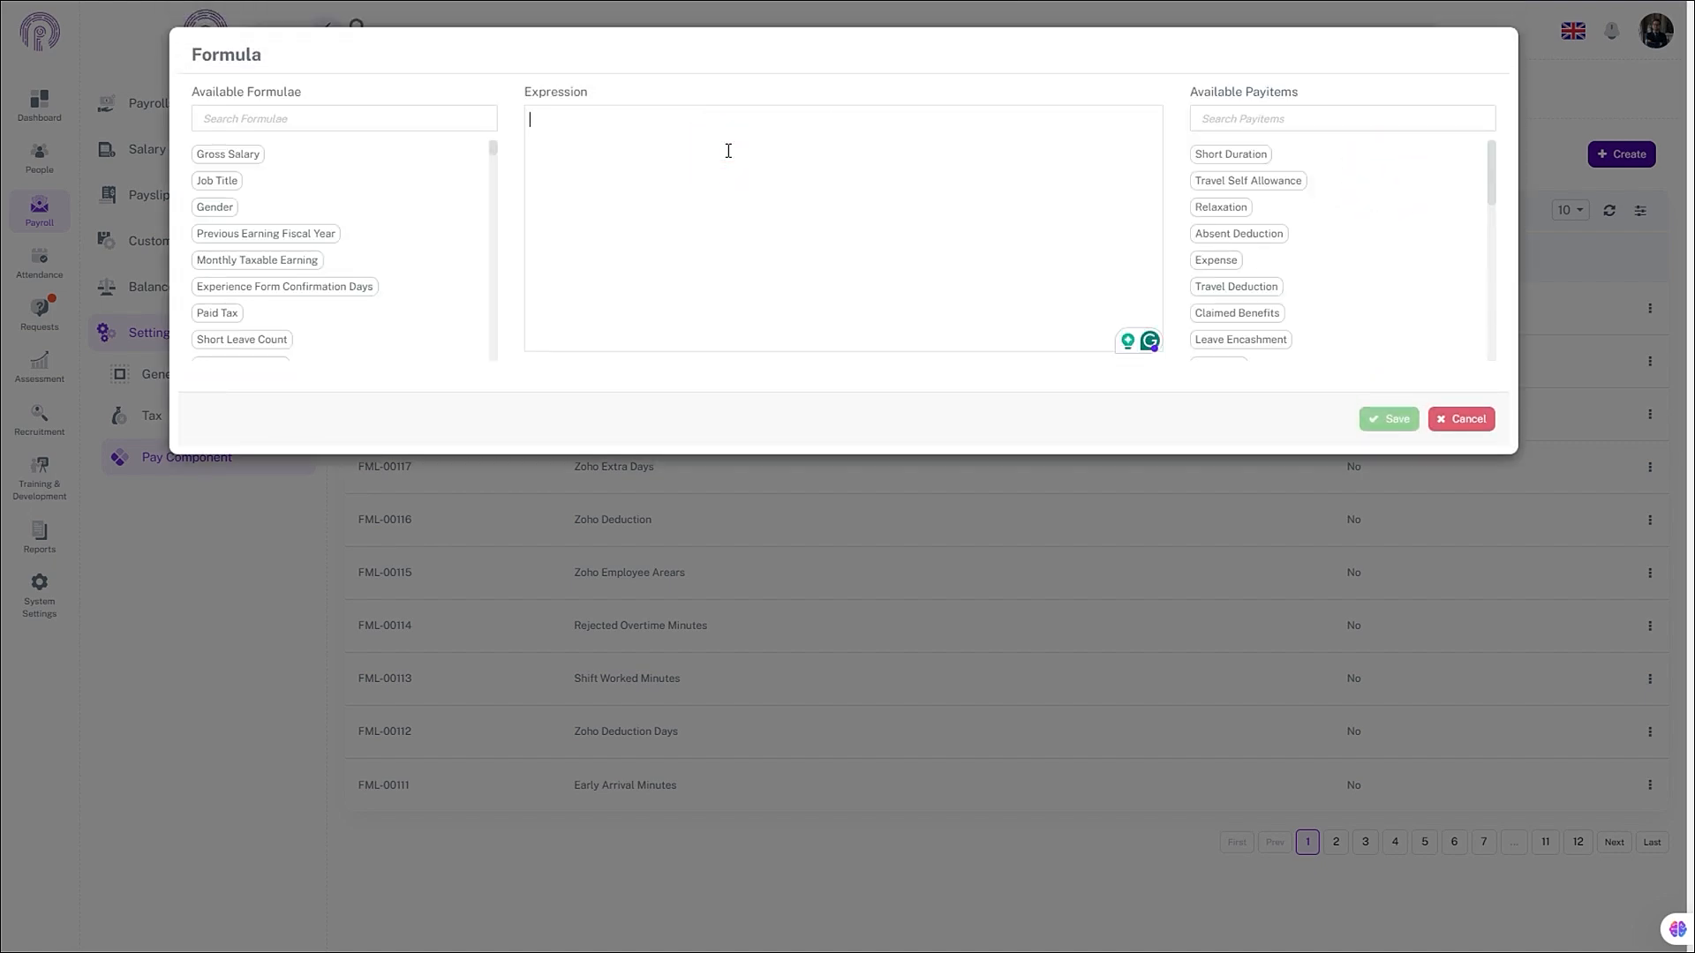
pyautogui.write('500')
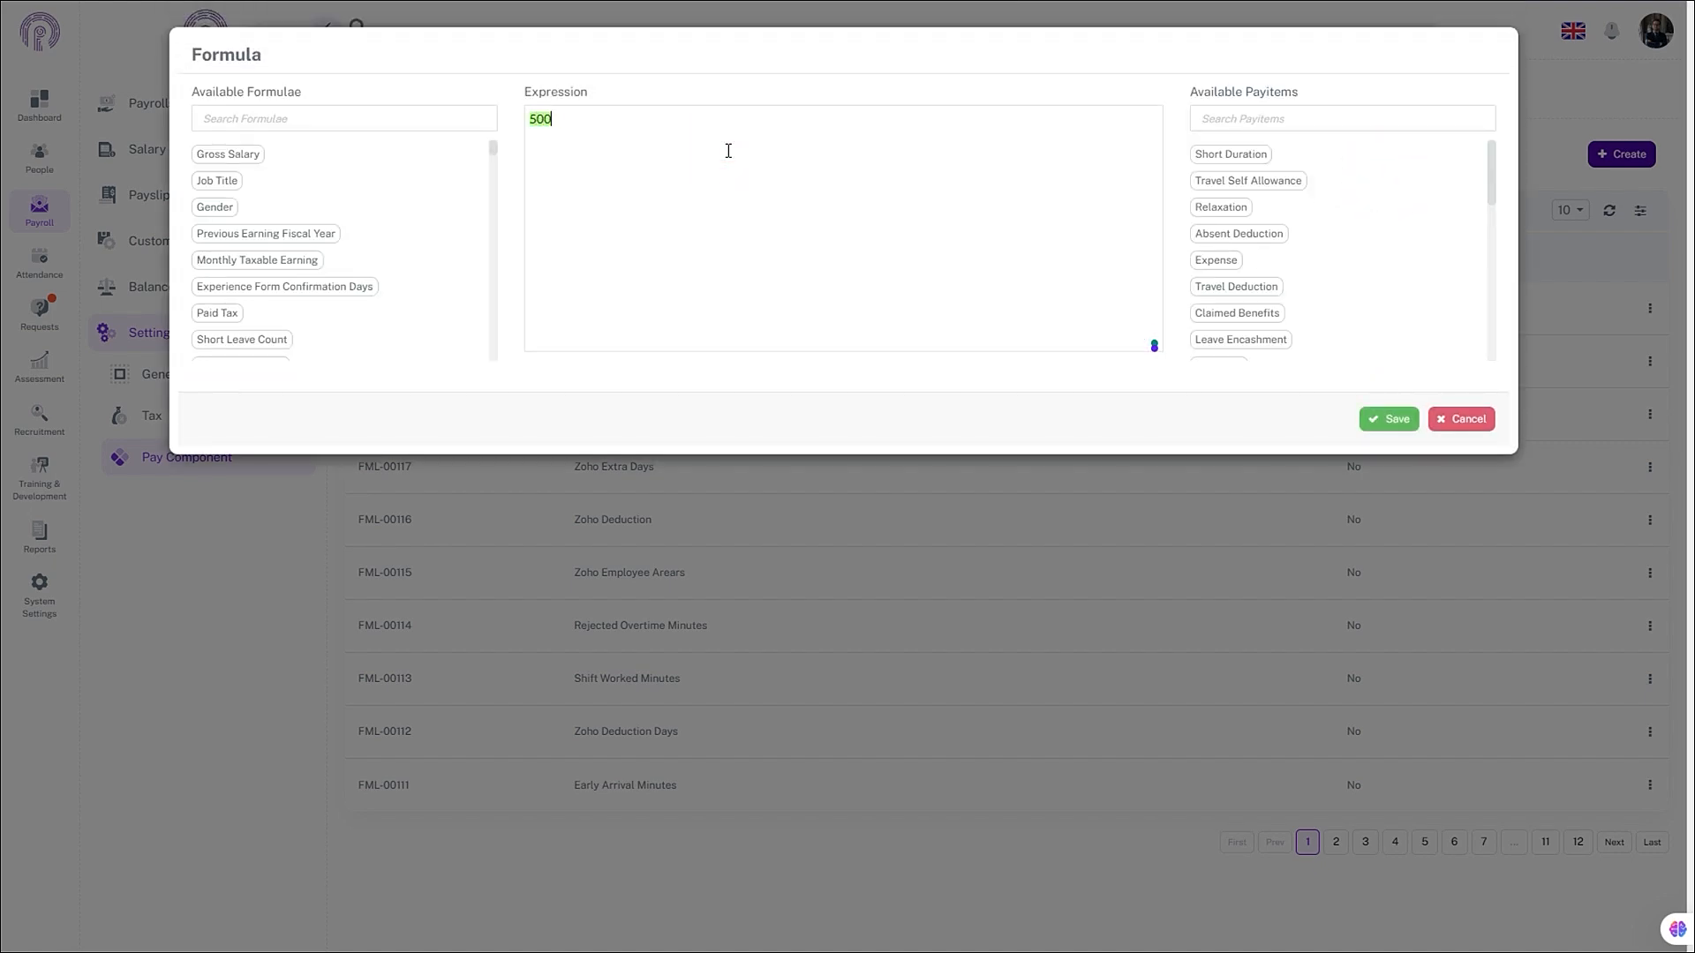
pyautogui.write('0')
pyautogui.click(1390, 425)
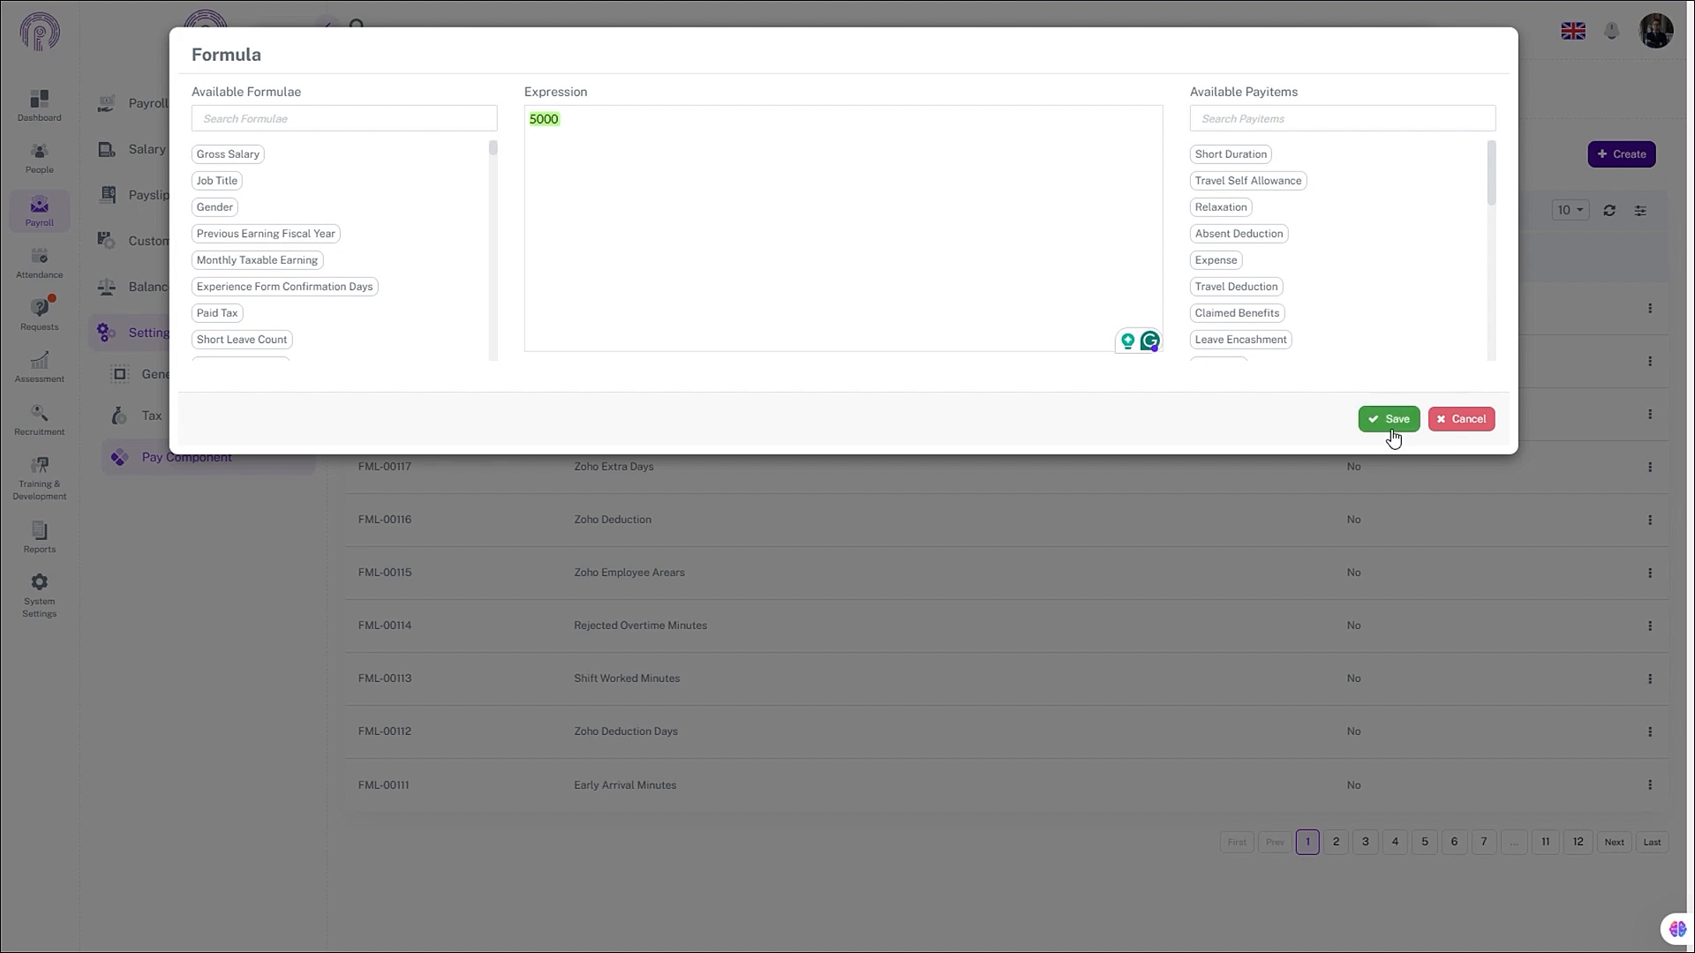
pyautogui.click(1325, 399)
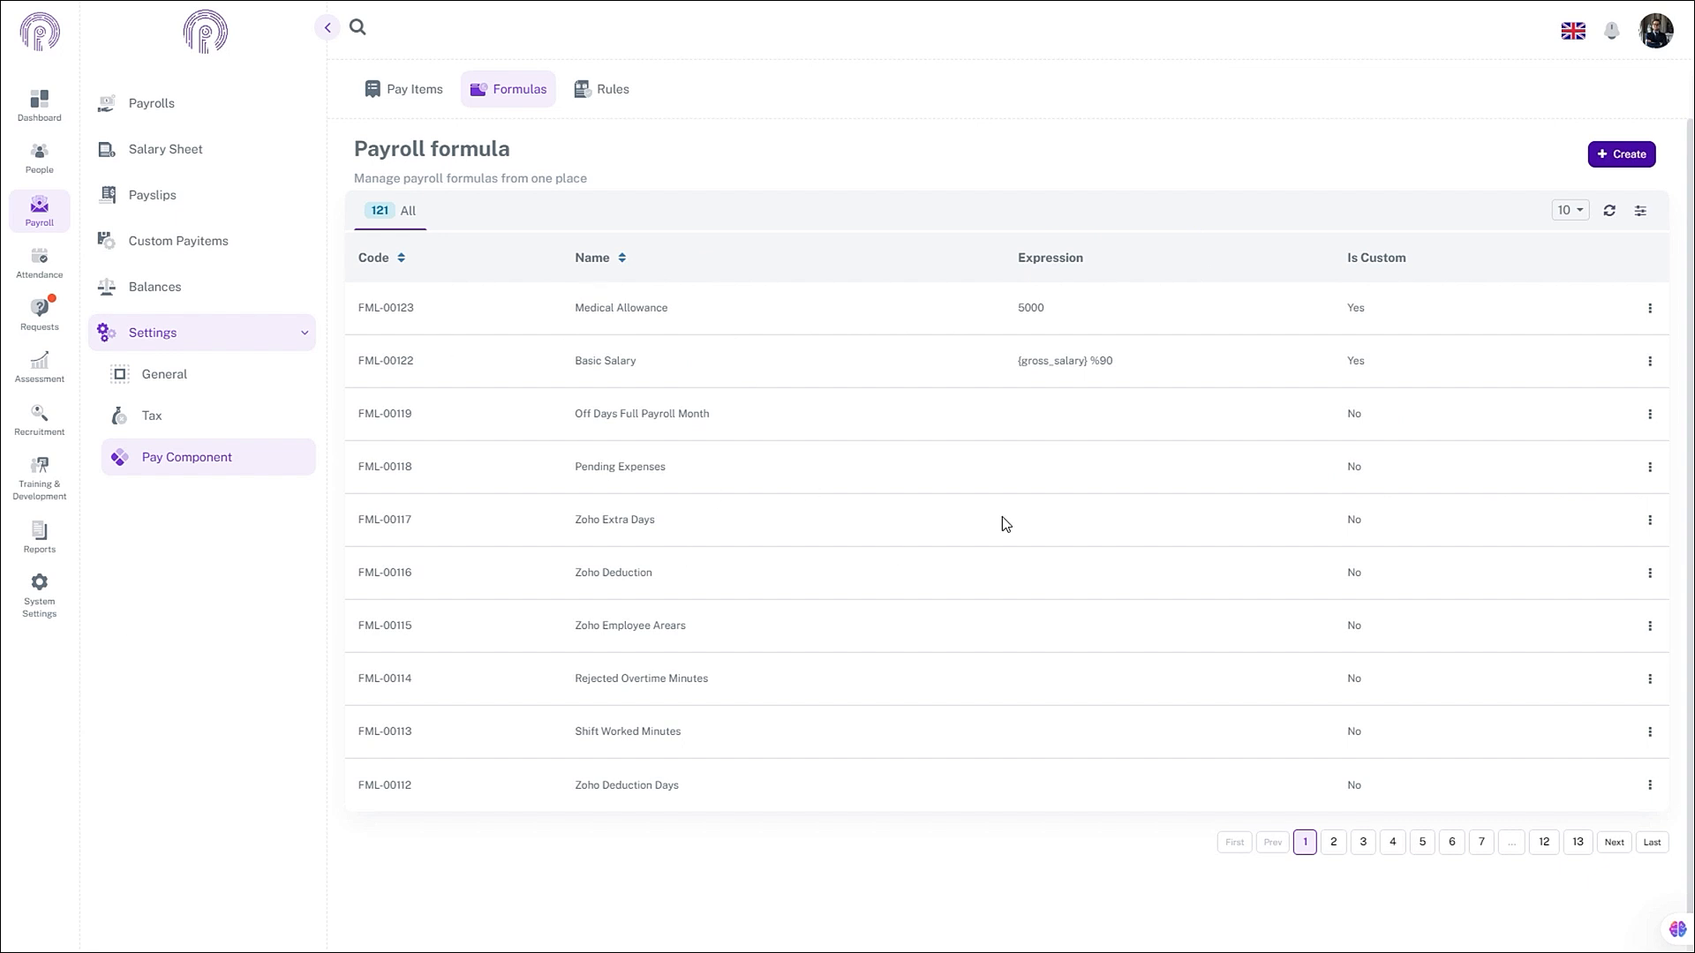
# - Create and save a COLA formula with expression {gross_salary} %10
pyautogui.click(1629, 159)
pyautogui.click(884, 107)
pyautogui.write('COL')
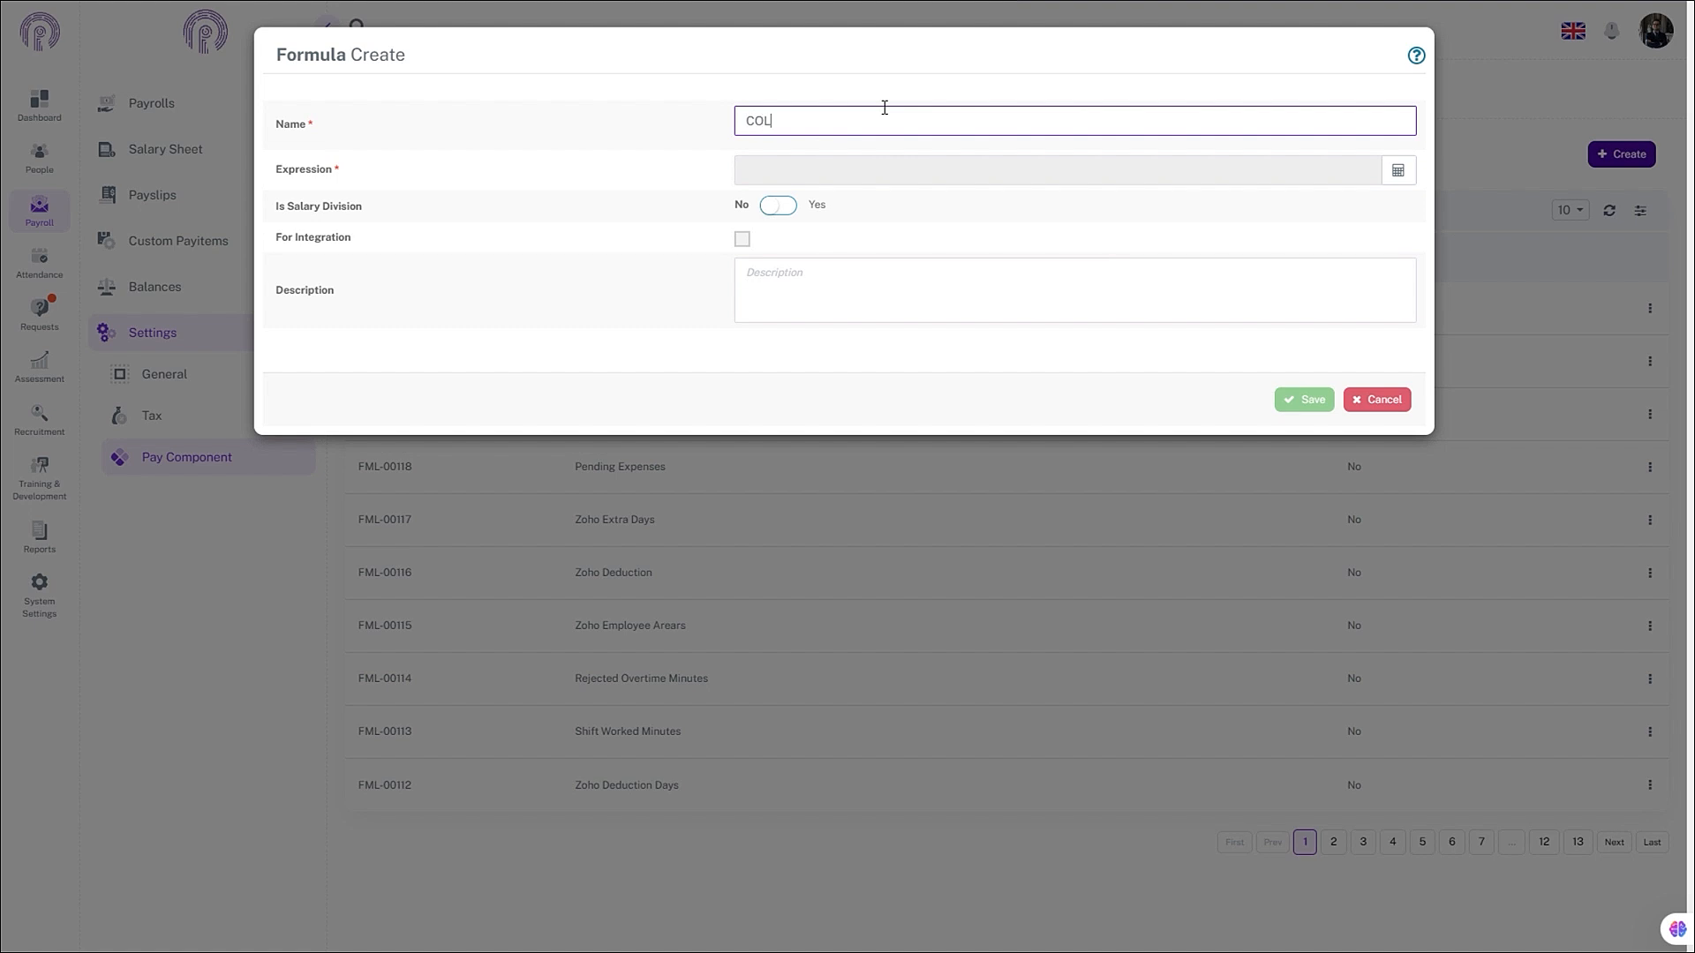
pyautogui.write('A')
pyautogui.click(1399, 170)
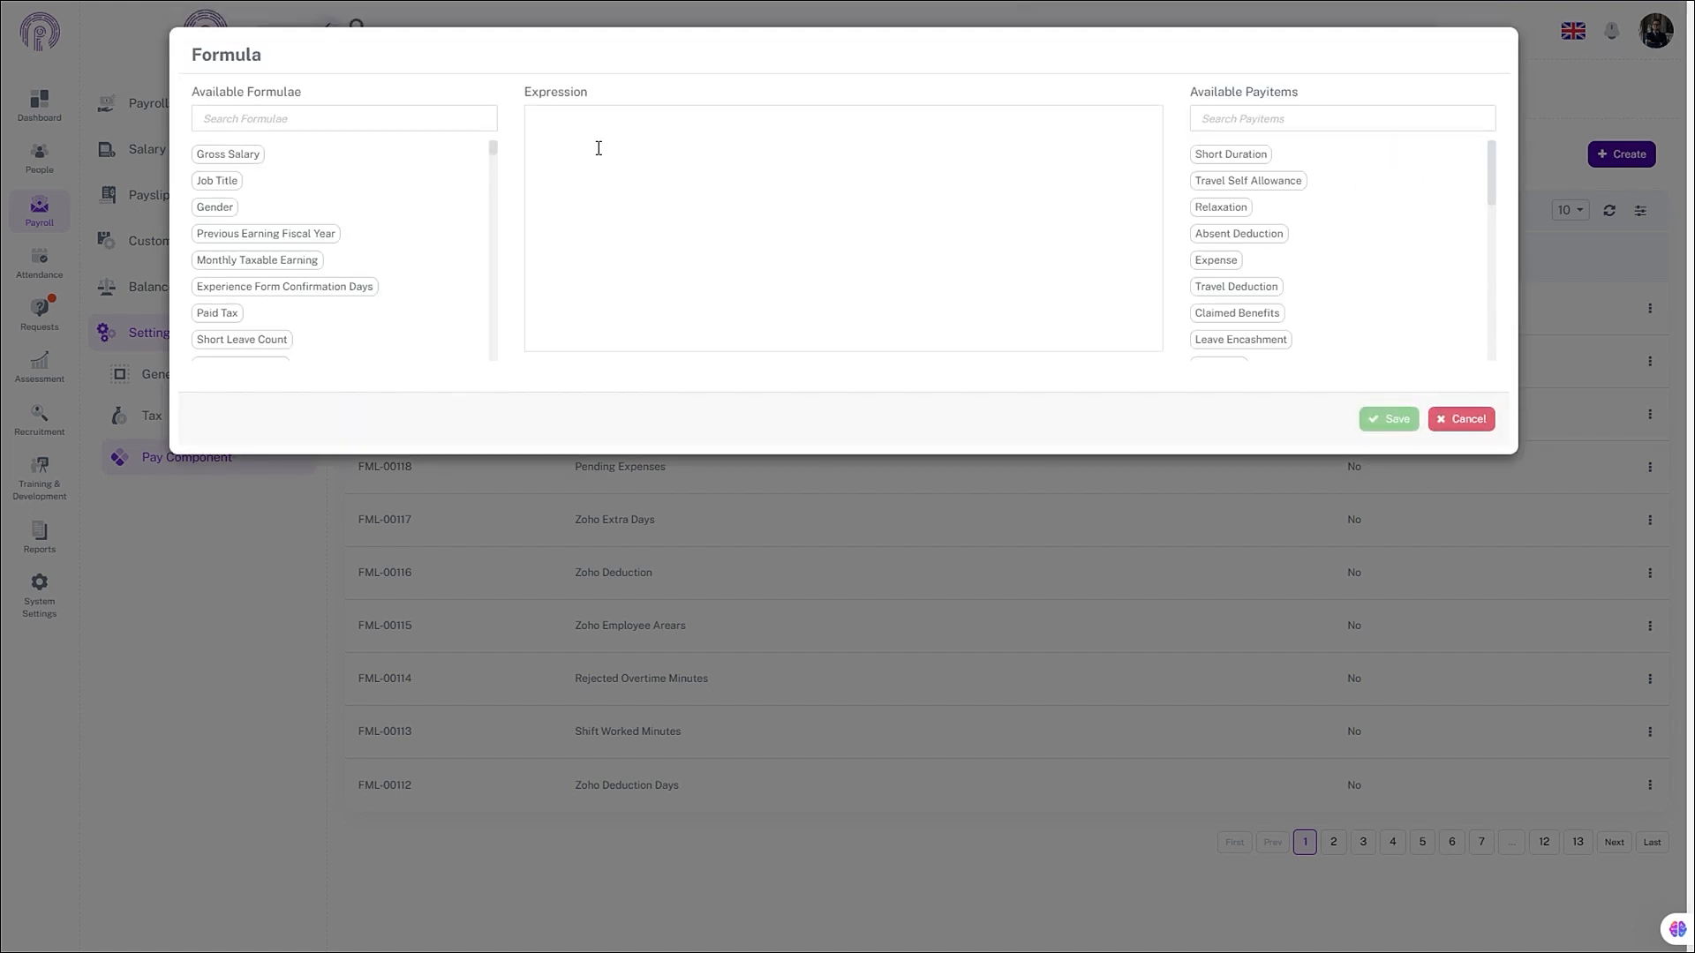
pyautogui.click(240, 152)
pyautogui.click(644, 113)
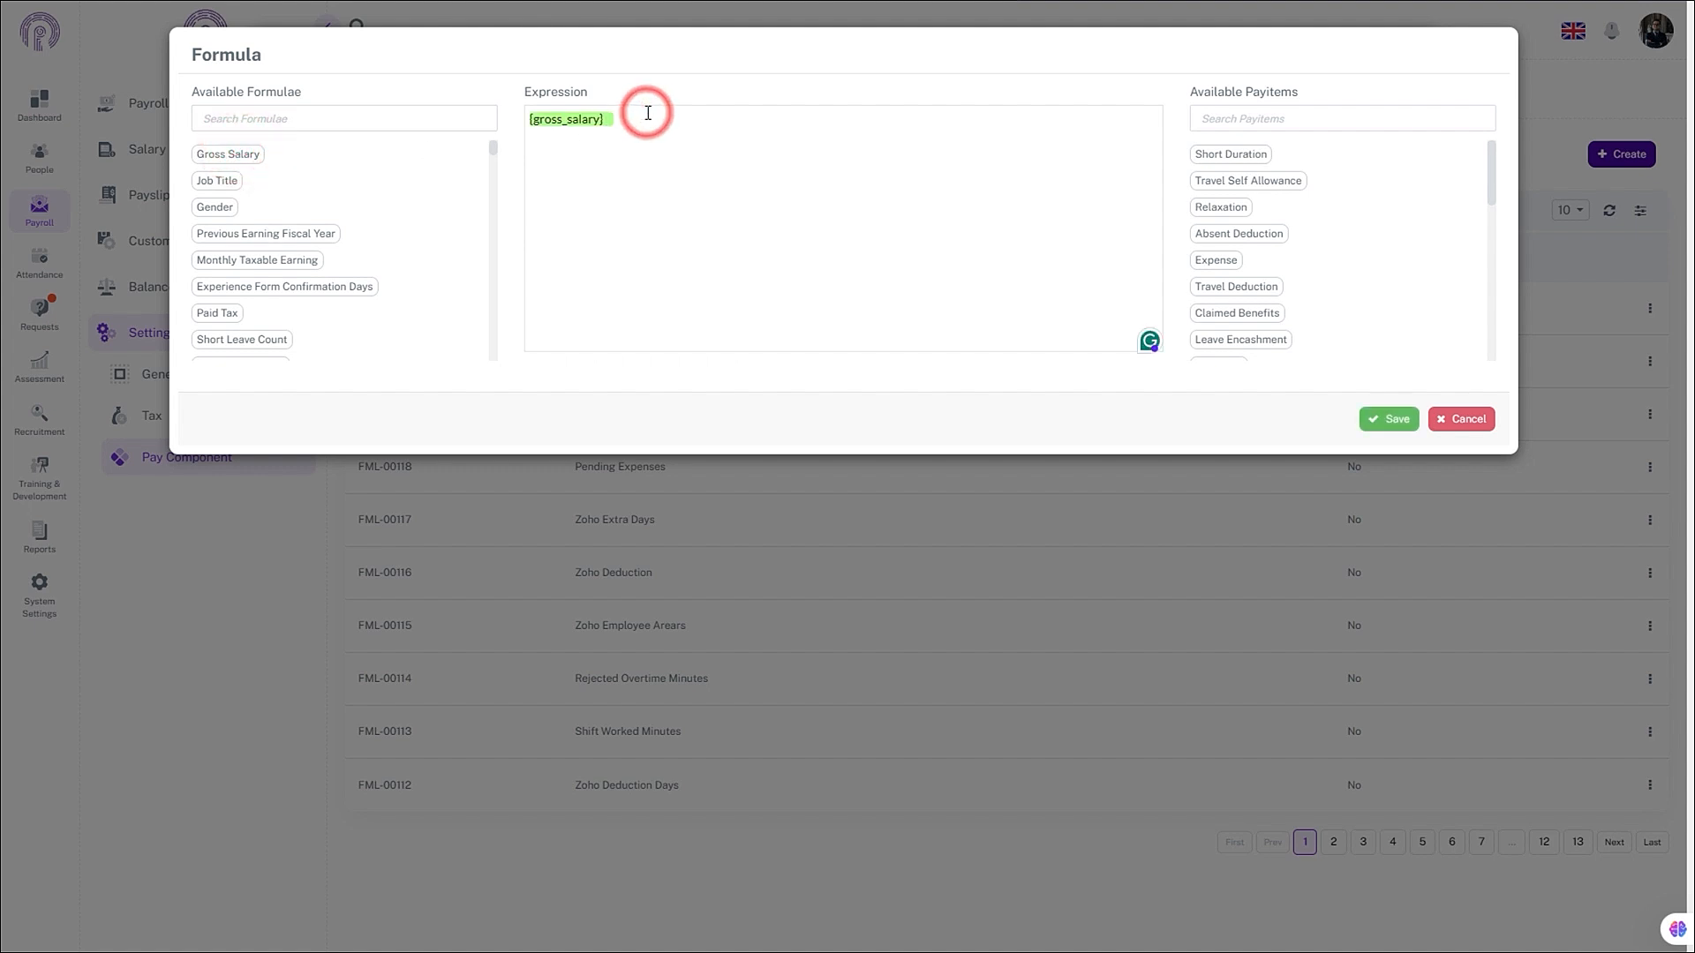
pyautogui.write('%10')
pyautogui.click(1391, 424)
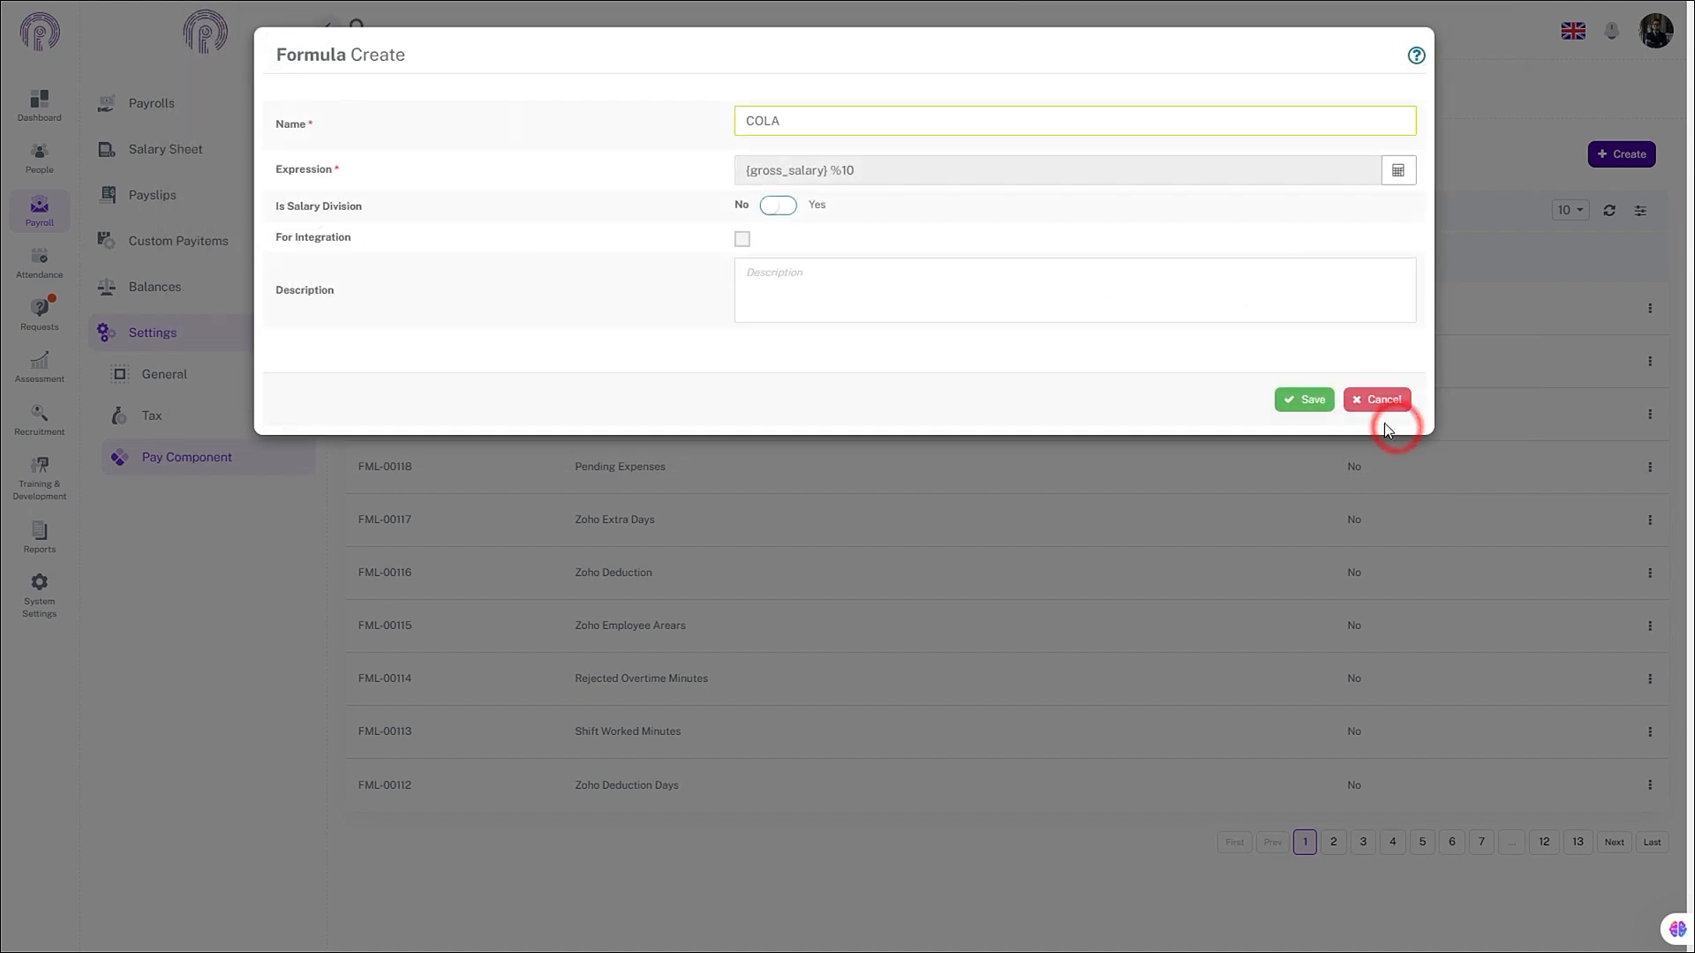
pyautogui.click(1310, 399)
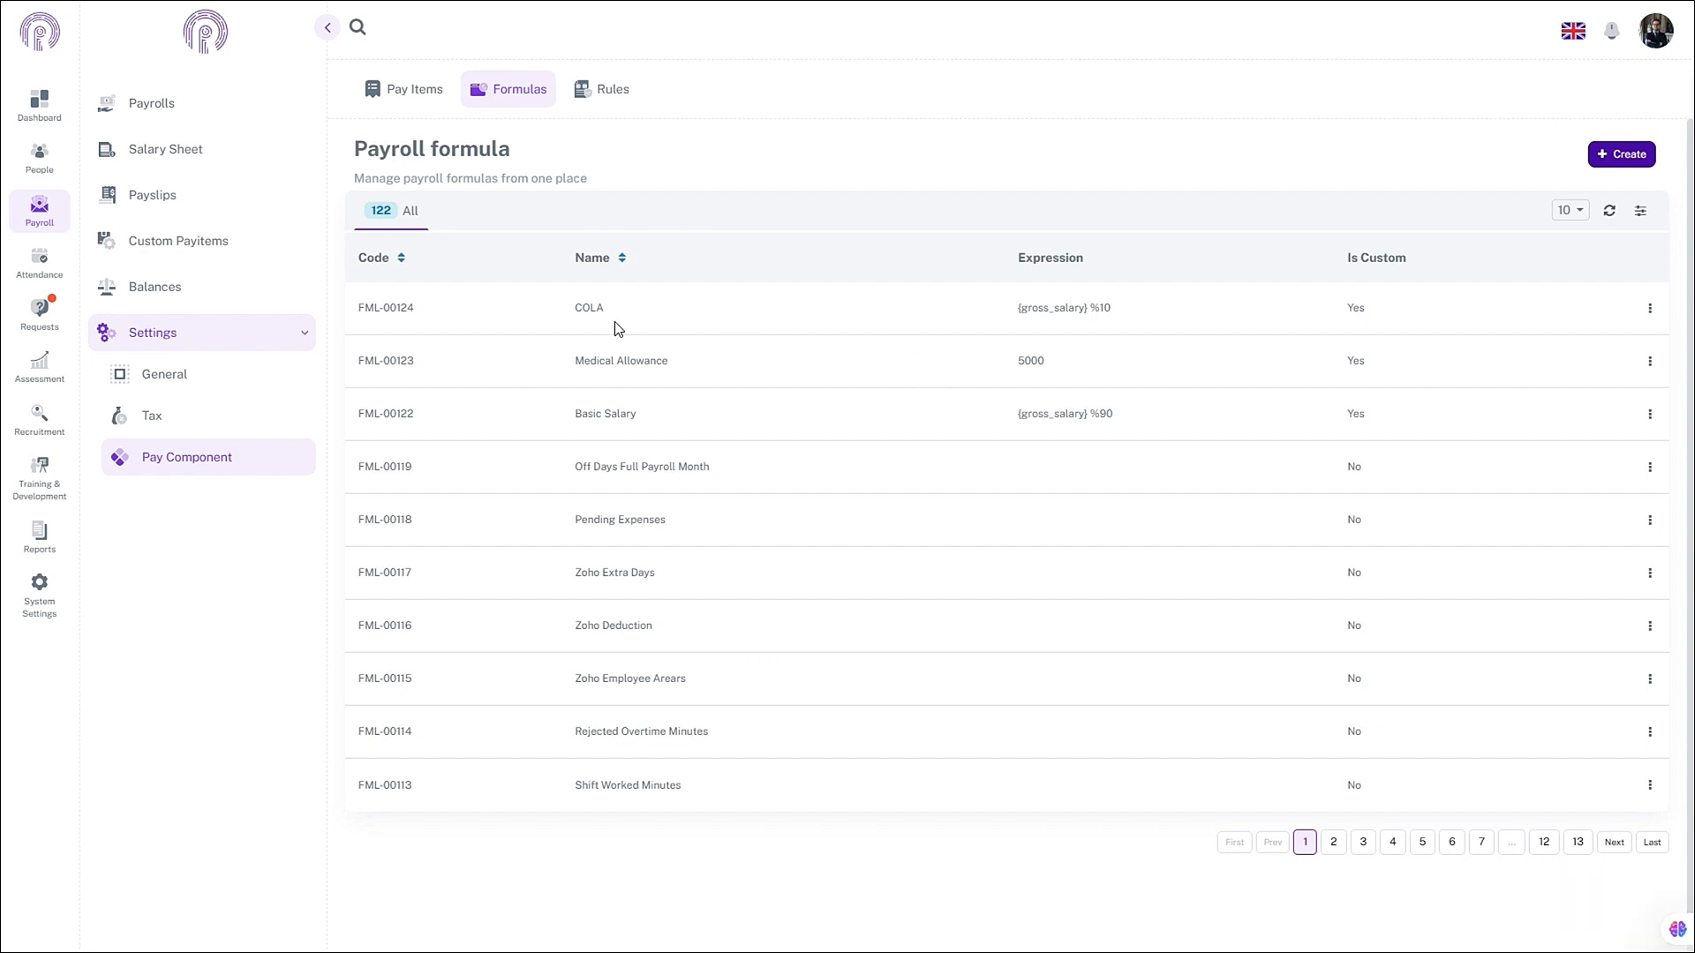
# - In Payroll Rules, start a new rule named Medical Allowance
pyautogui.click(604, 89)
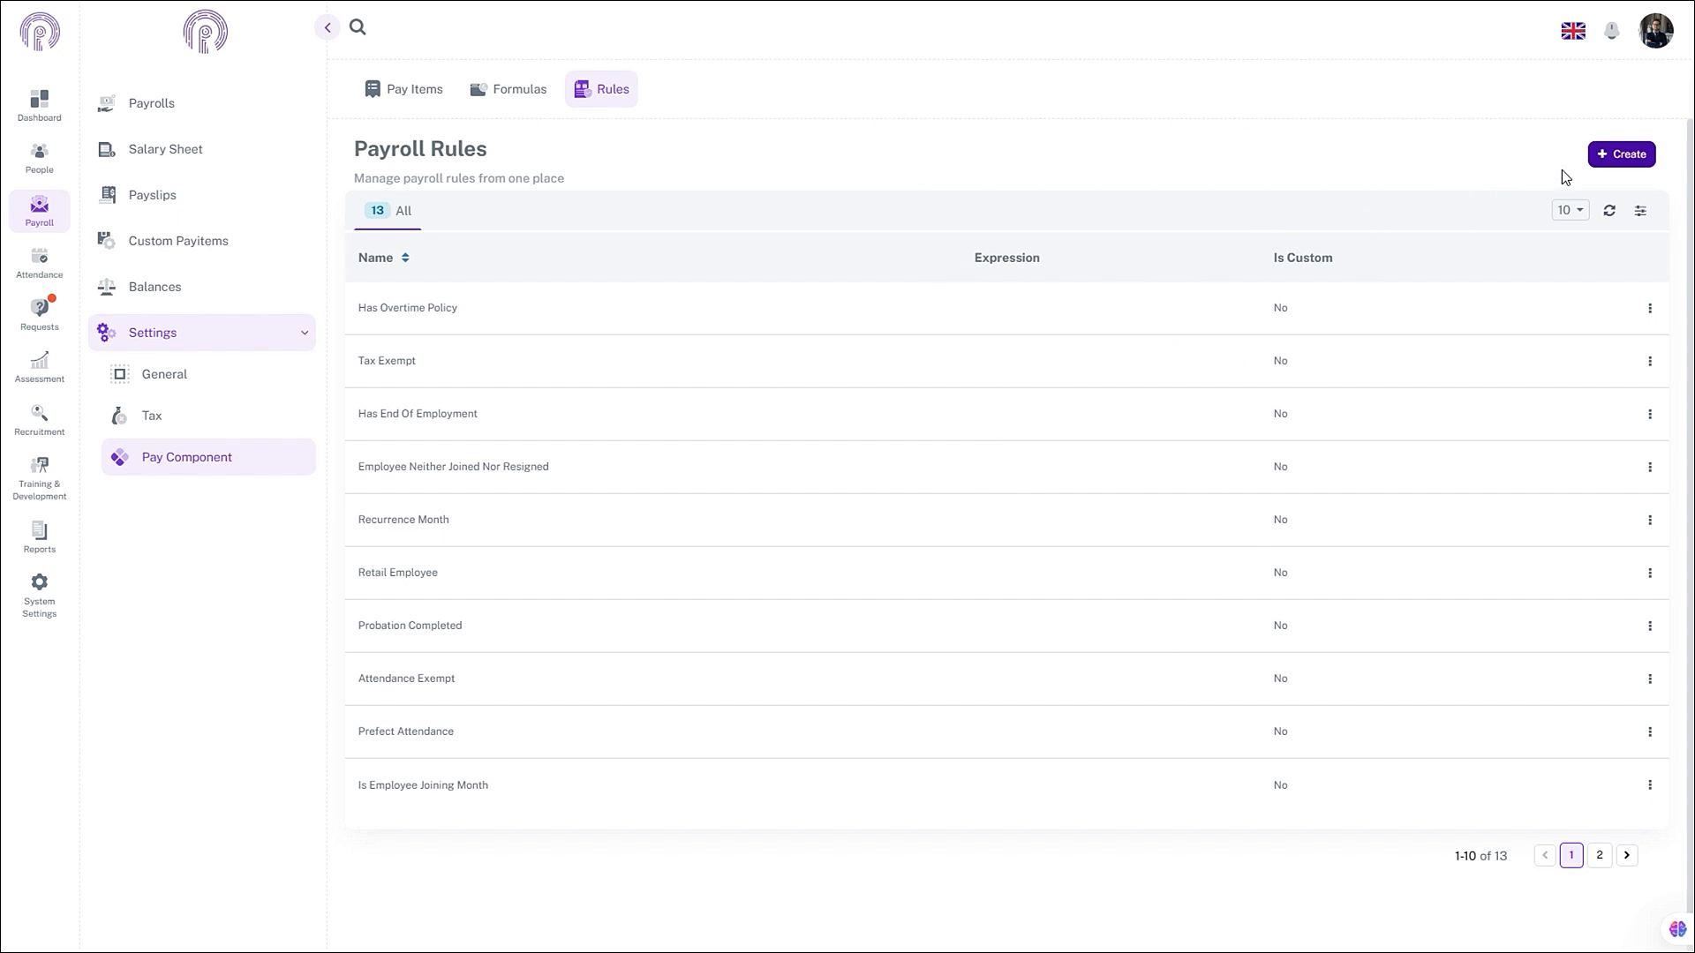
pyautogui.click(1622, 157)
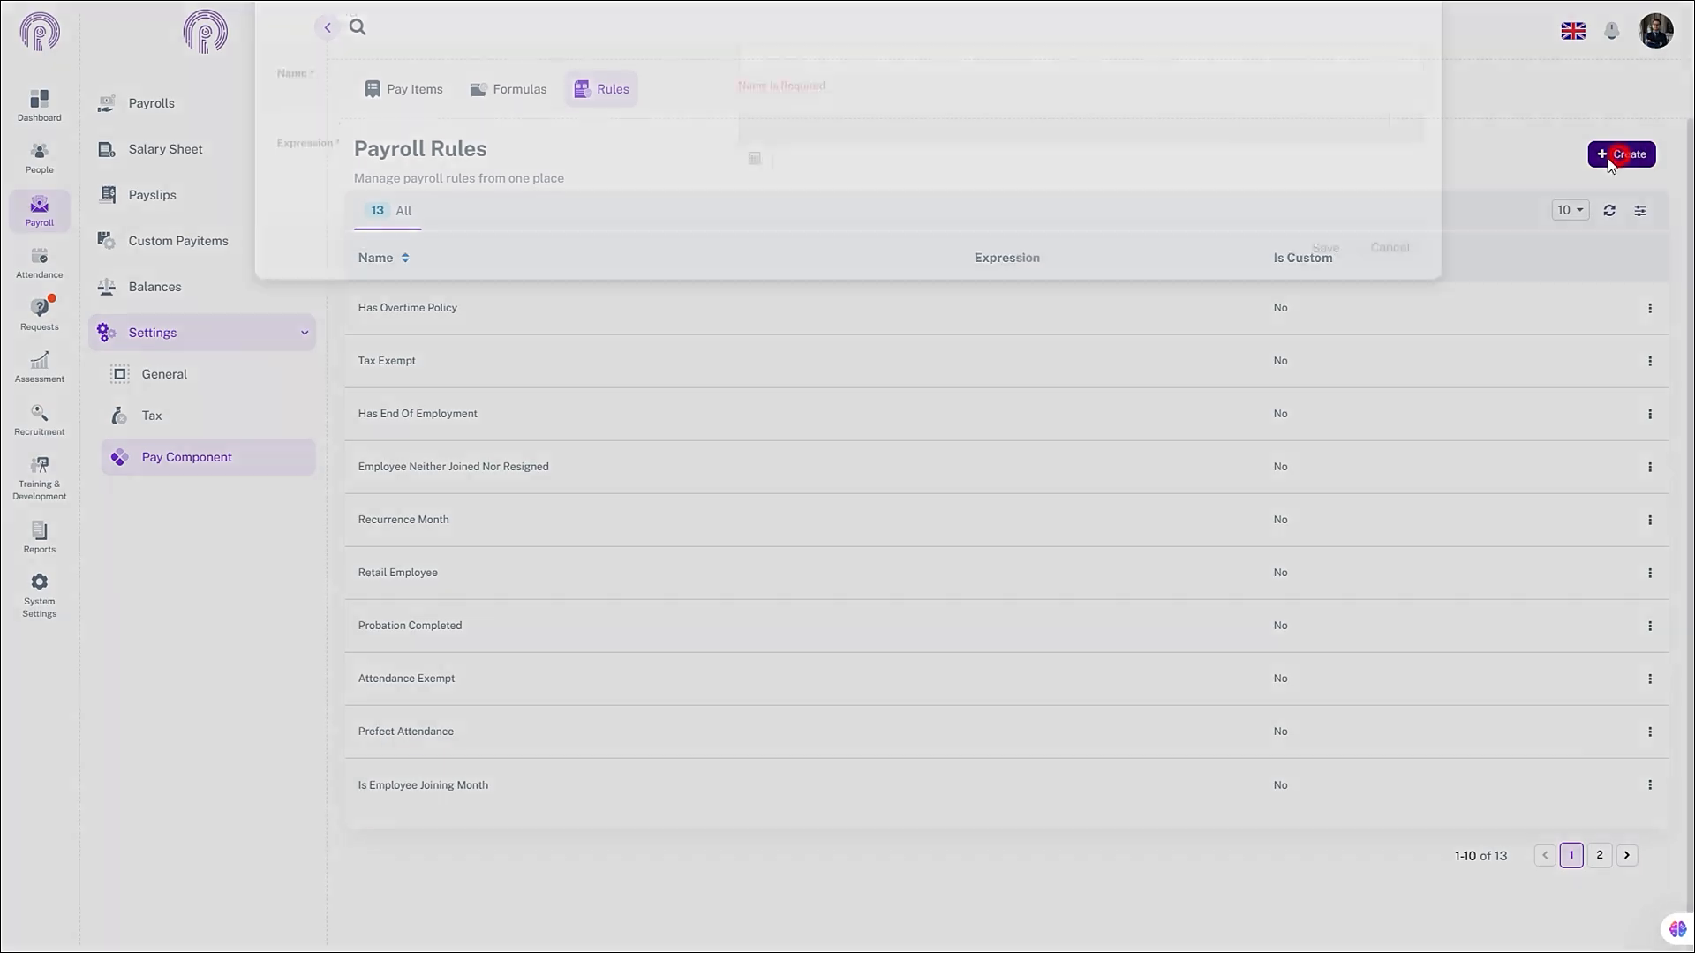
pyautogui.click(850, 133)
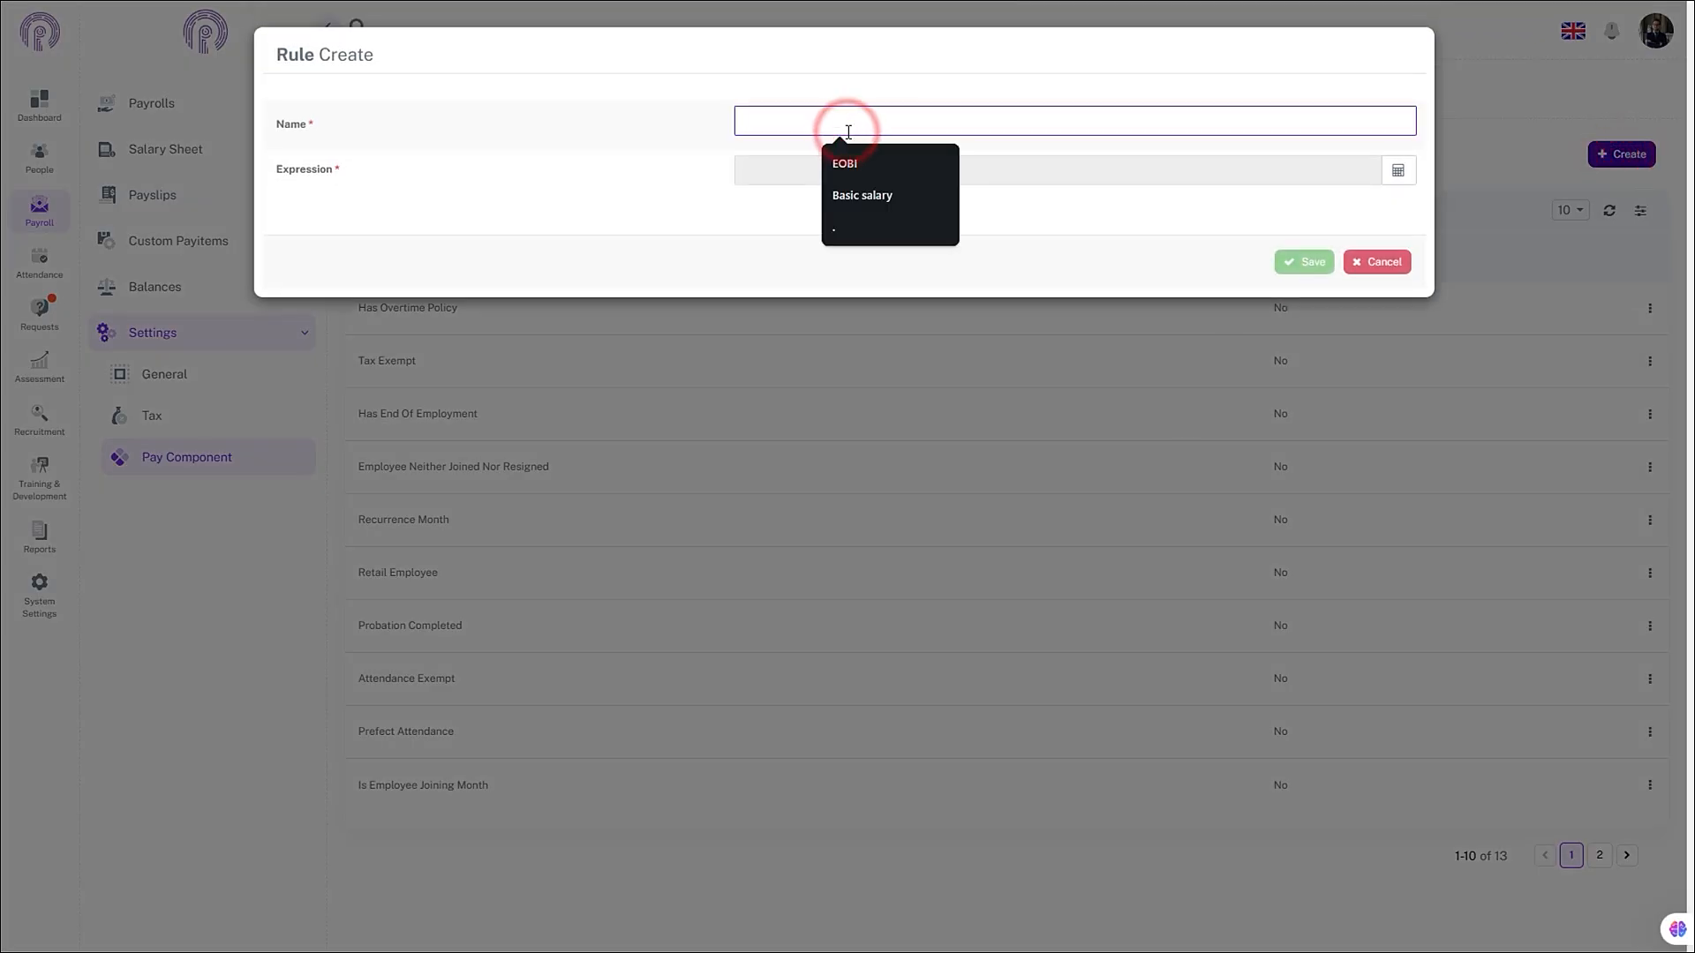
pyautogui.write('Medical ALlowance')
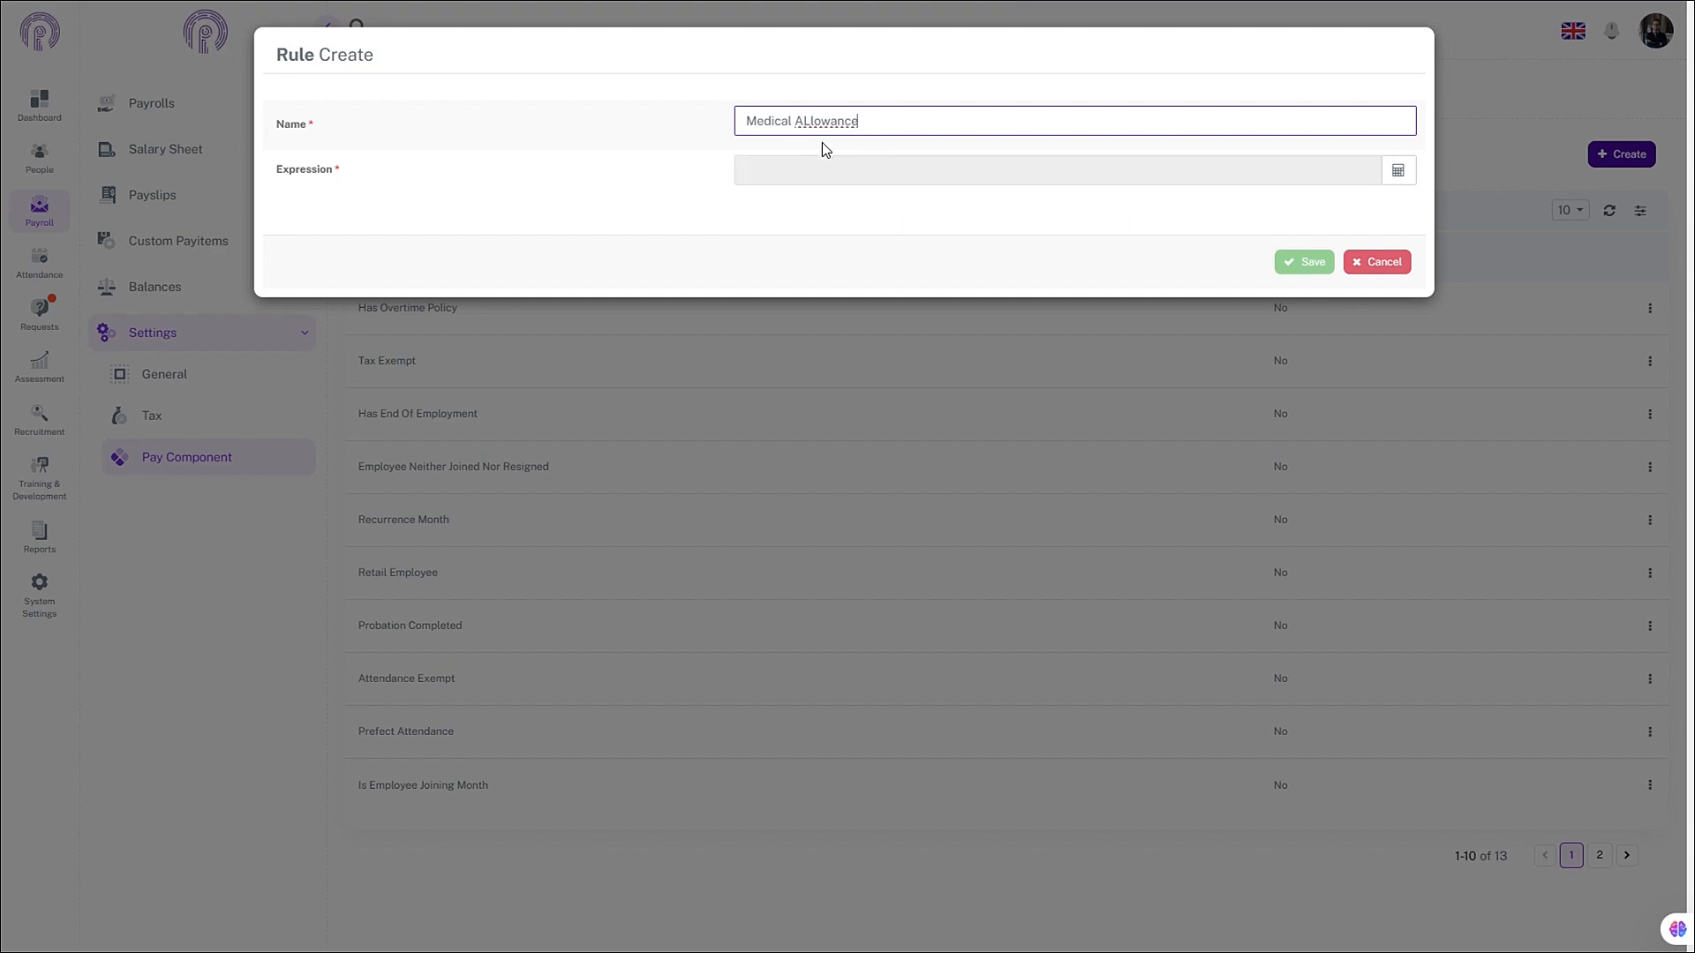
# - Set the rule expression to {employment_experience_formula} >3 and save the rule
pyautogui.click(1399, 173)
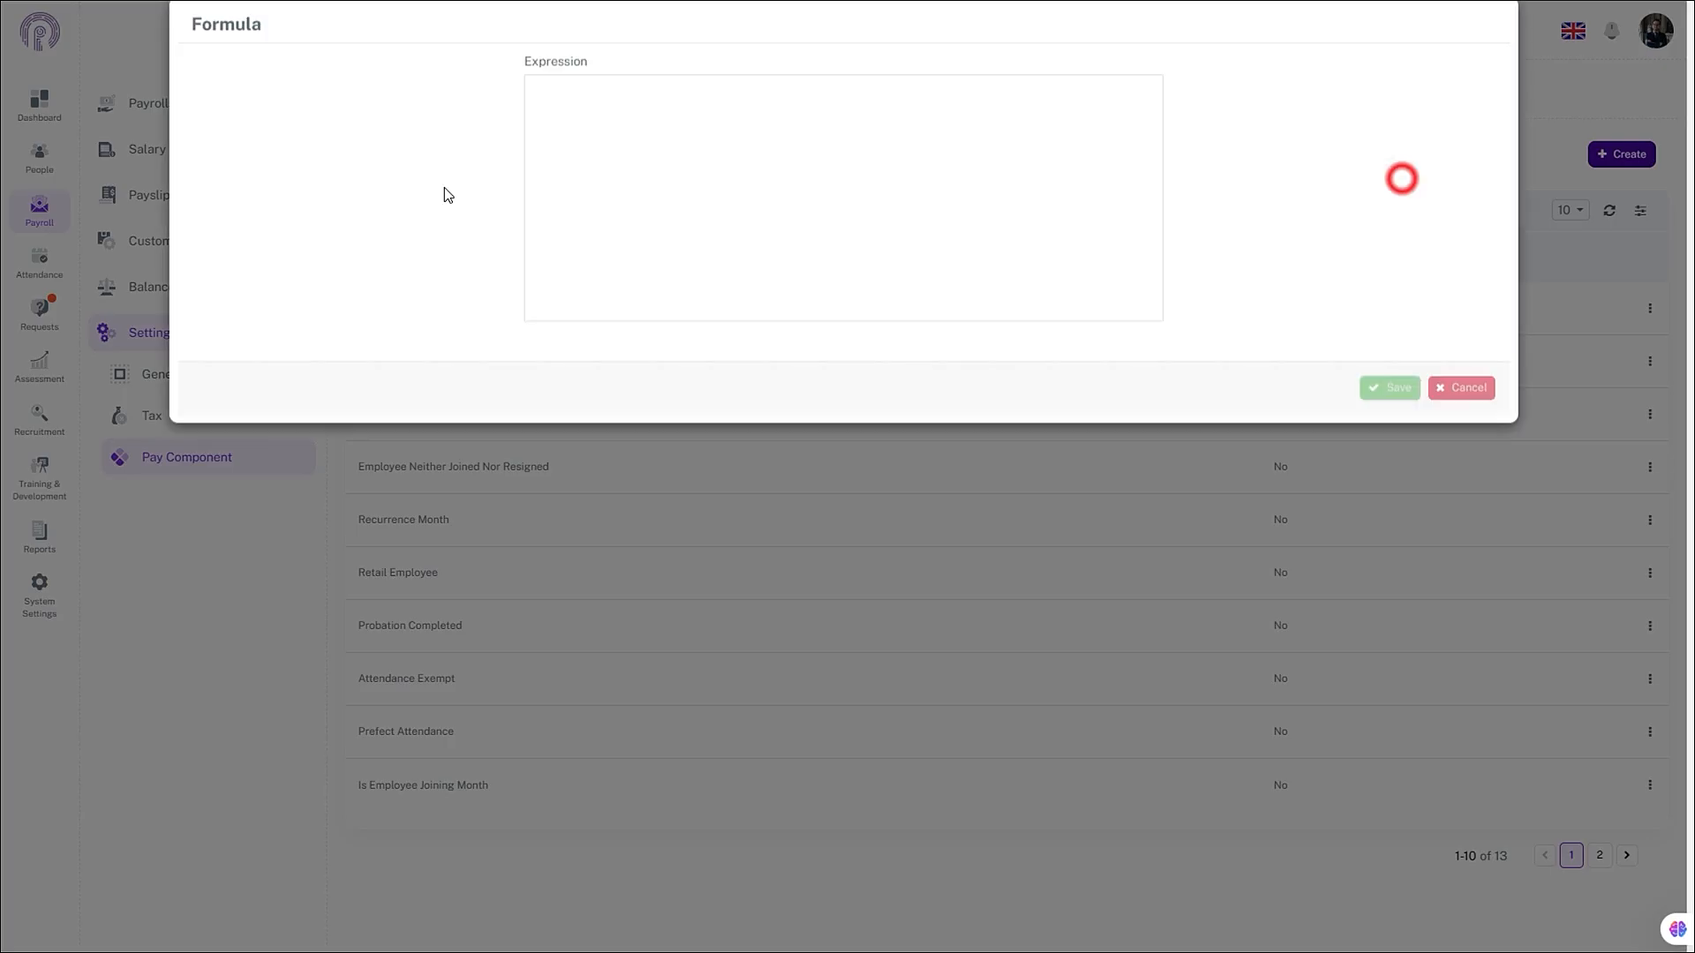
pyautogui.click(267, 114)
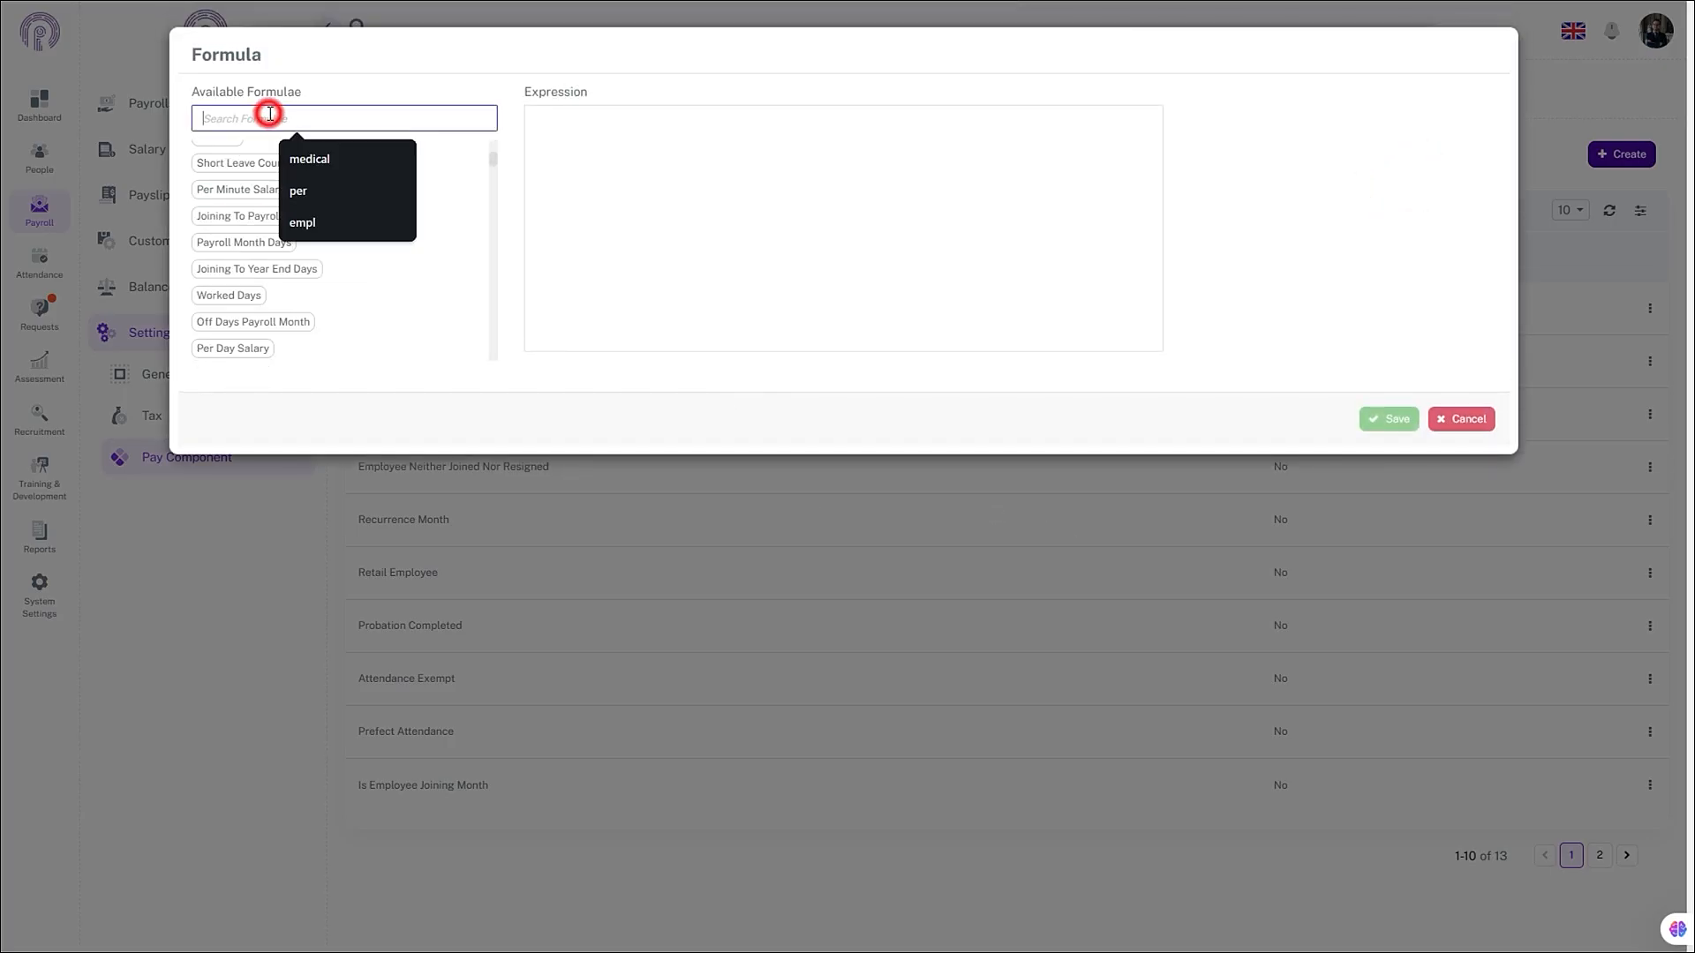
pyautogui.write('empl')
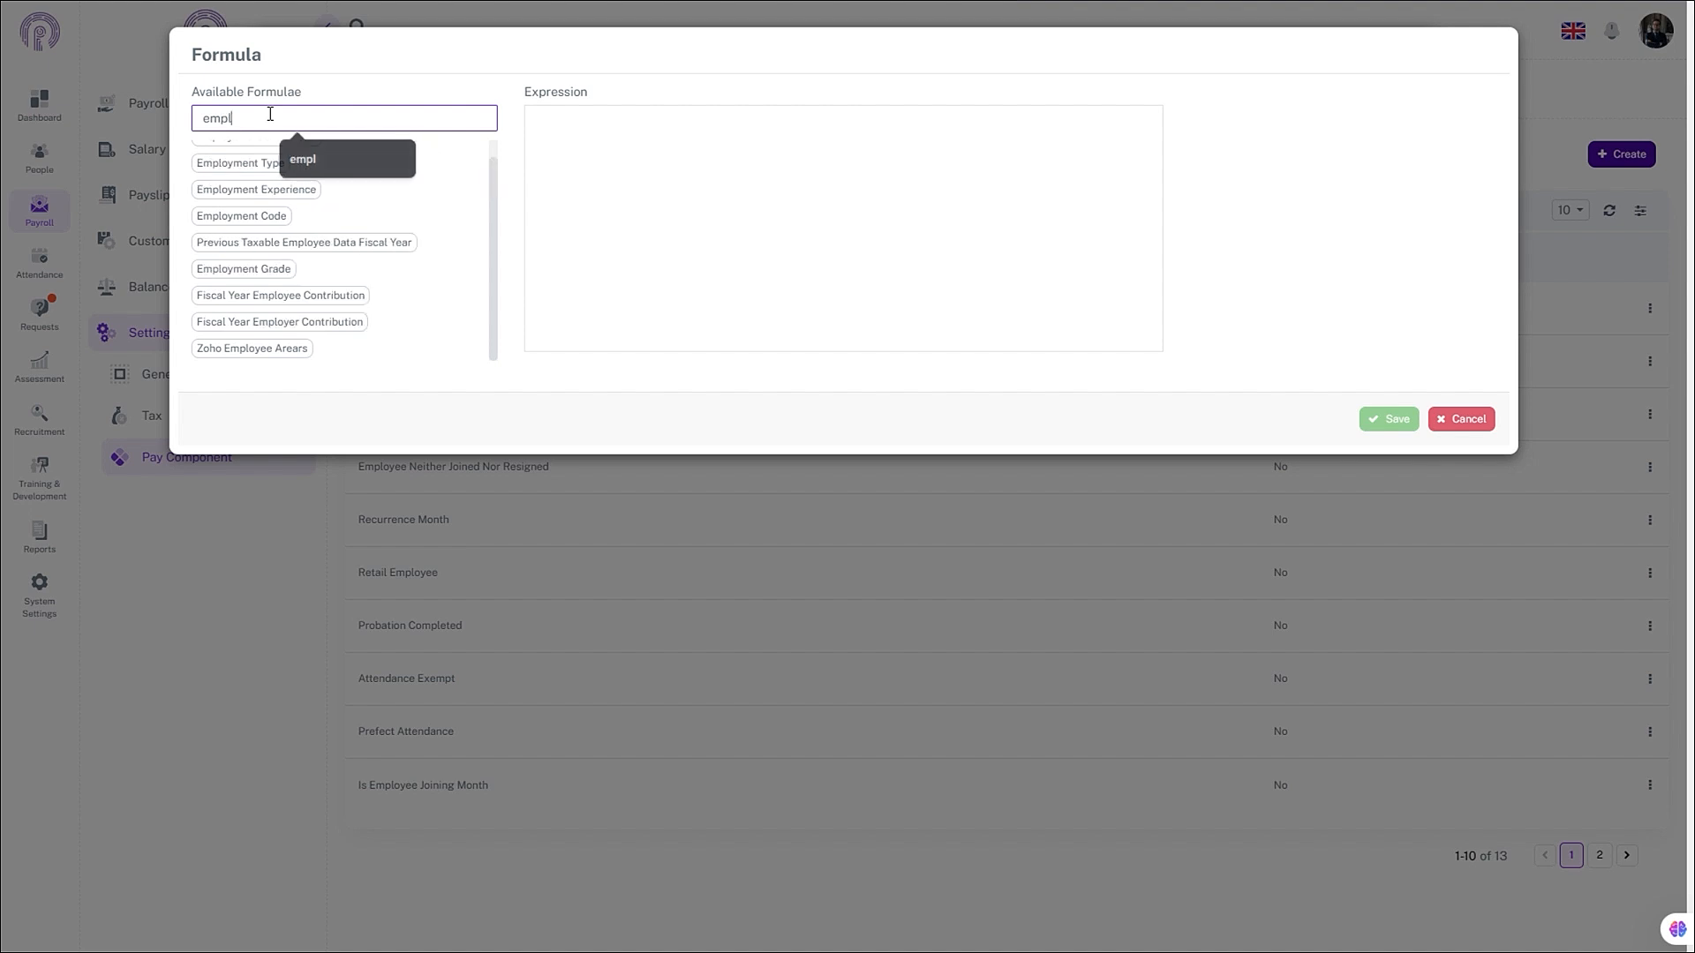
pyautogui.write('oyme')
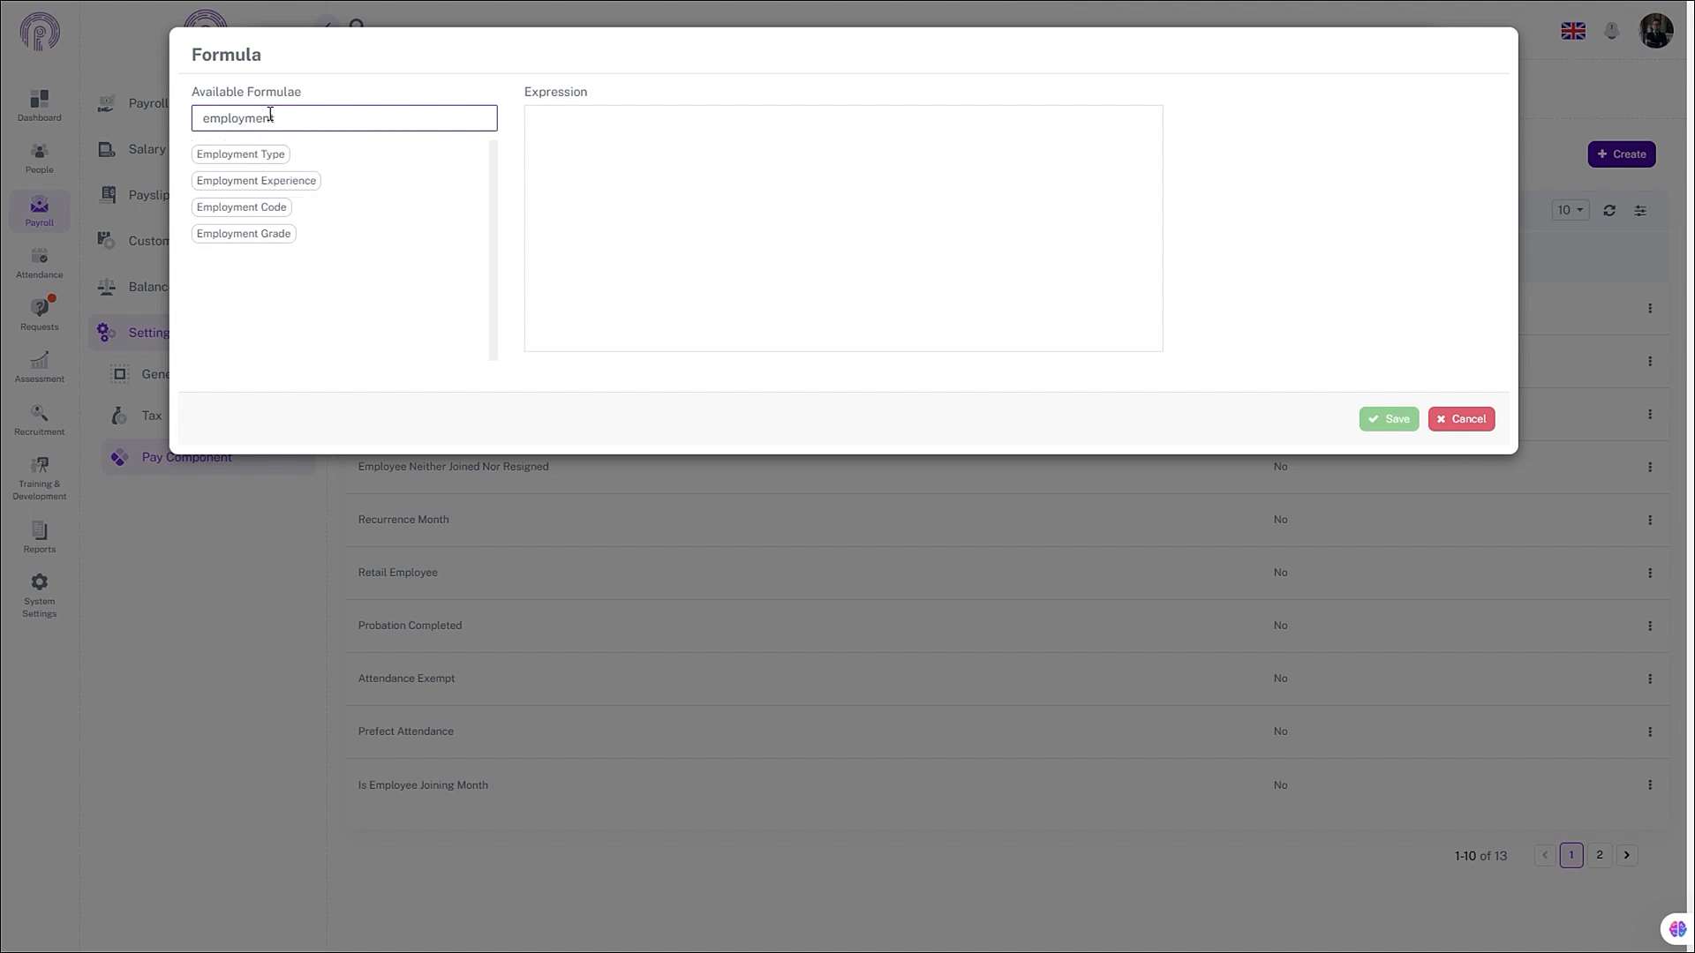
pyautogui.write('nt')
pyautogui.click(284, 182)
pyautogui.click(738, 121)
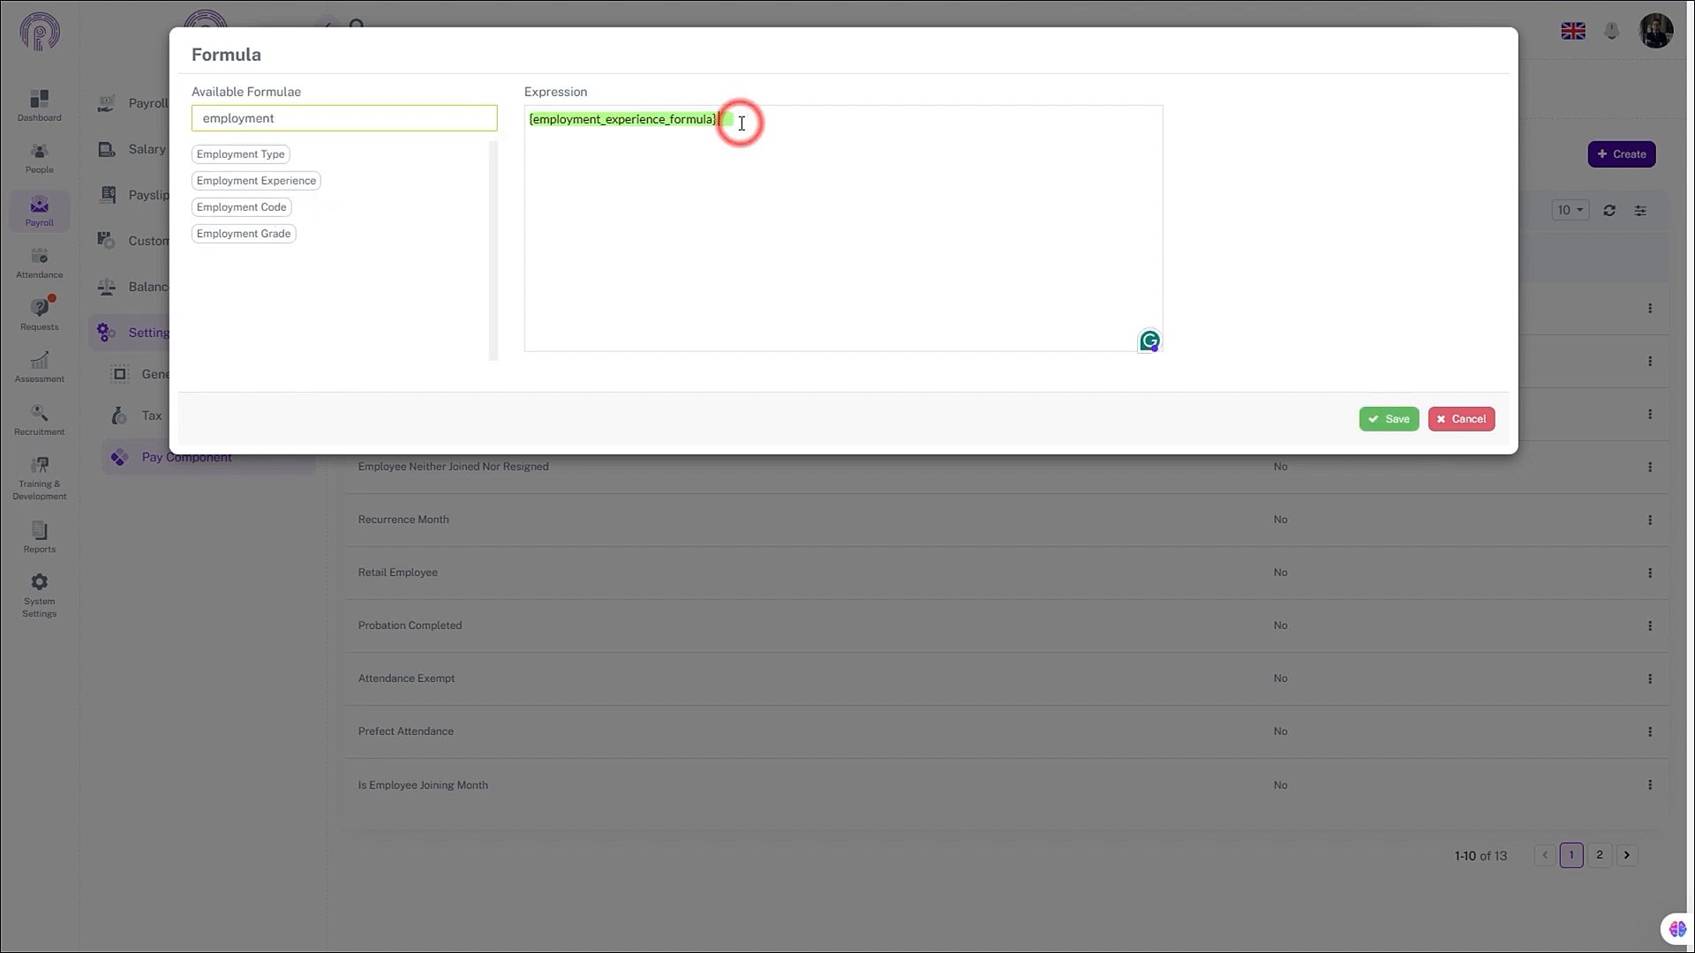
pyautogui.write('>')
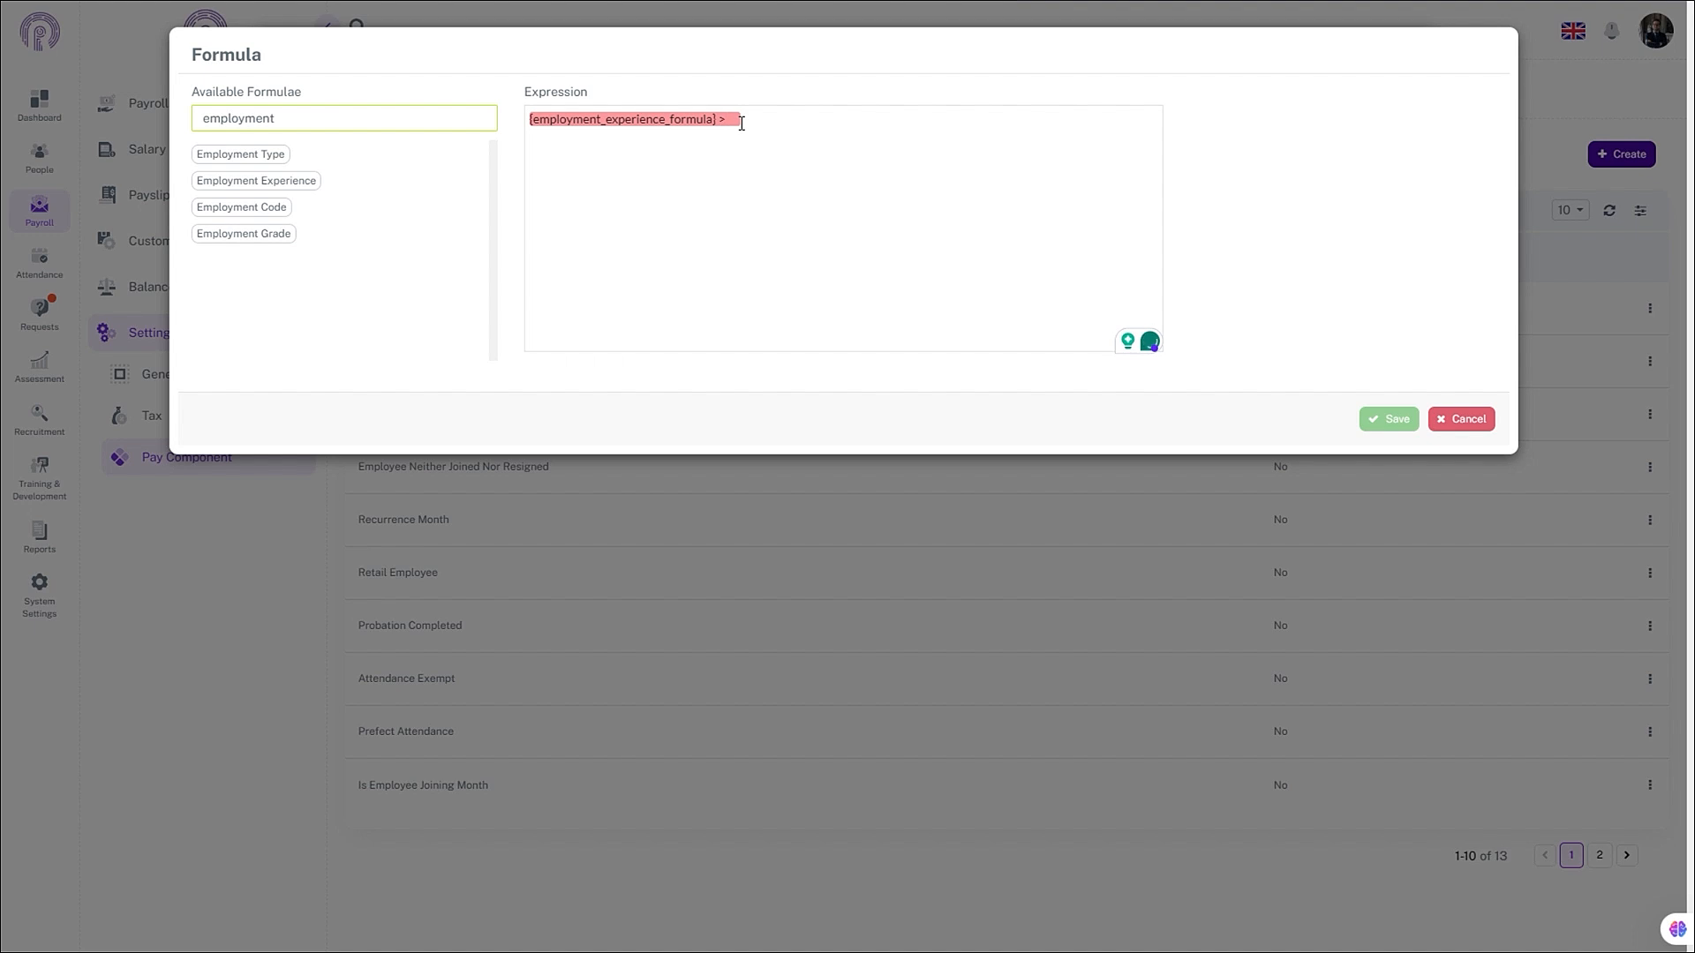
pyautogui.write('3')
pyautogui.click(1385, 421)
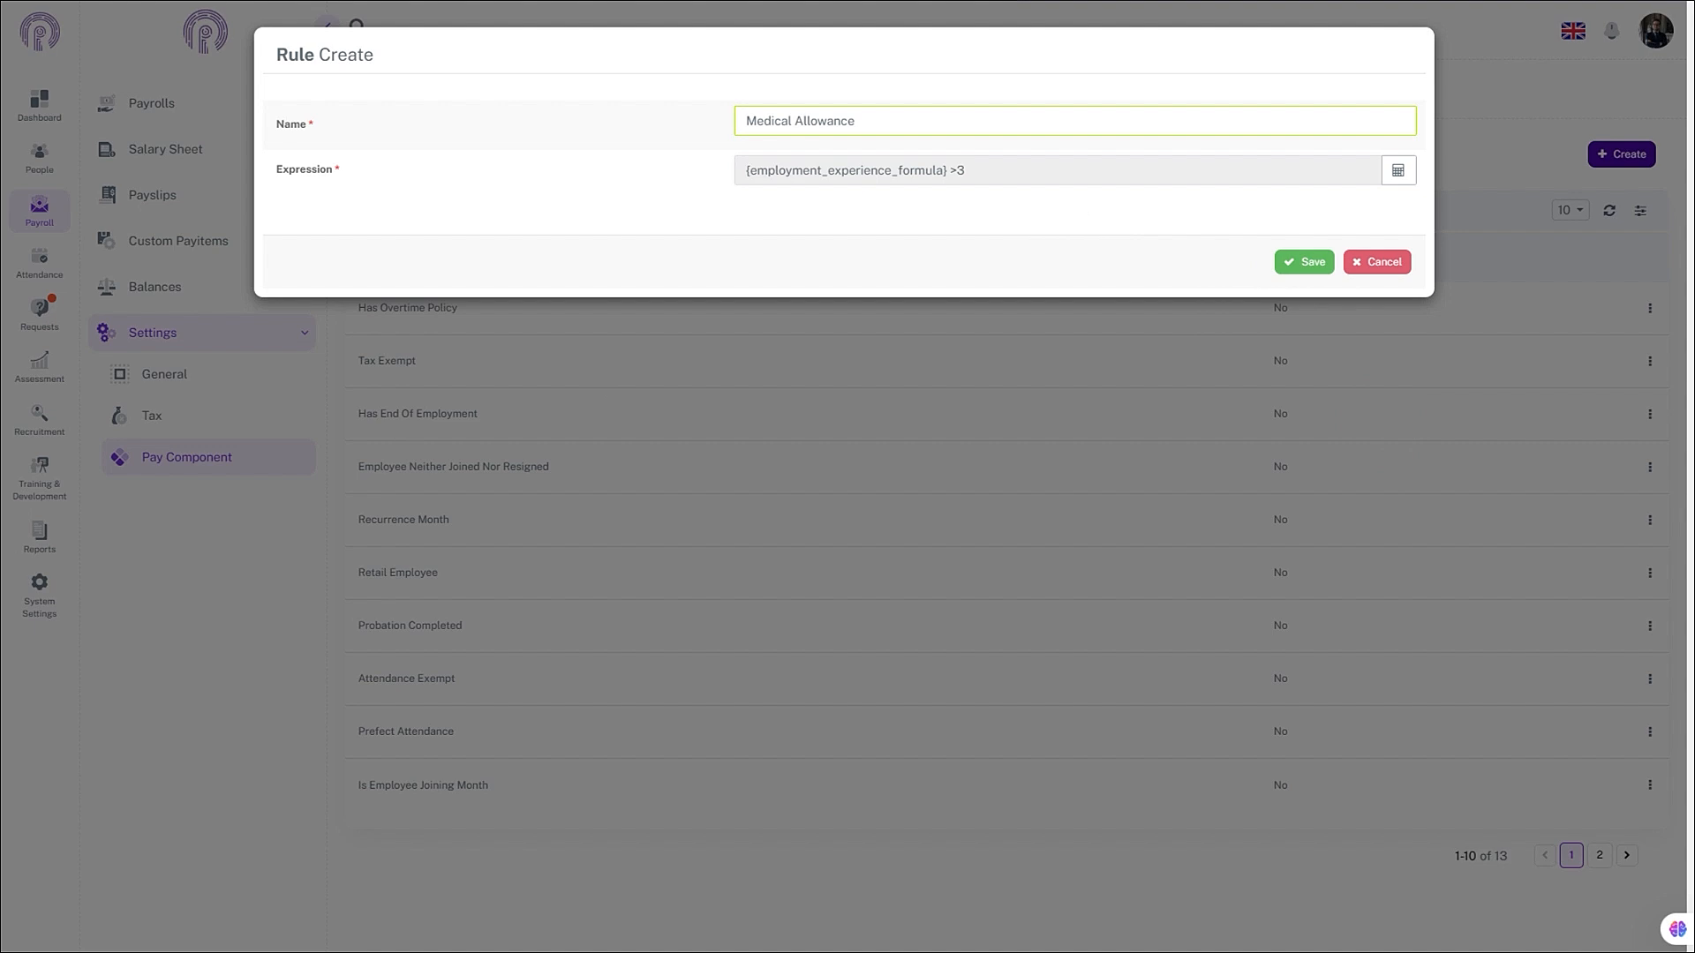
pyautogui.click(1309, 263)
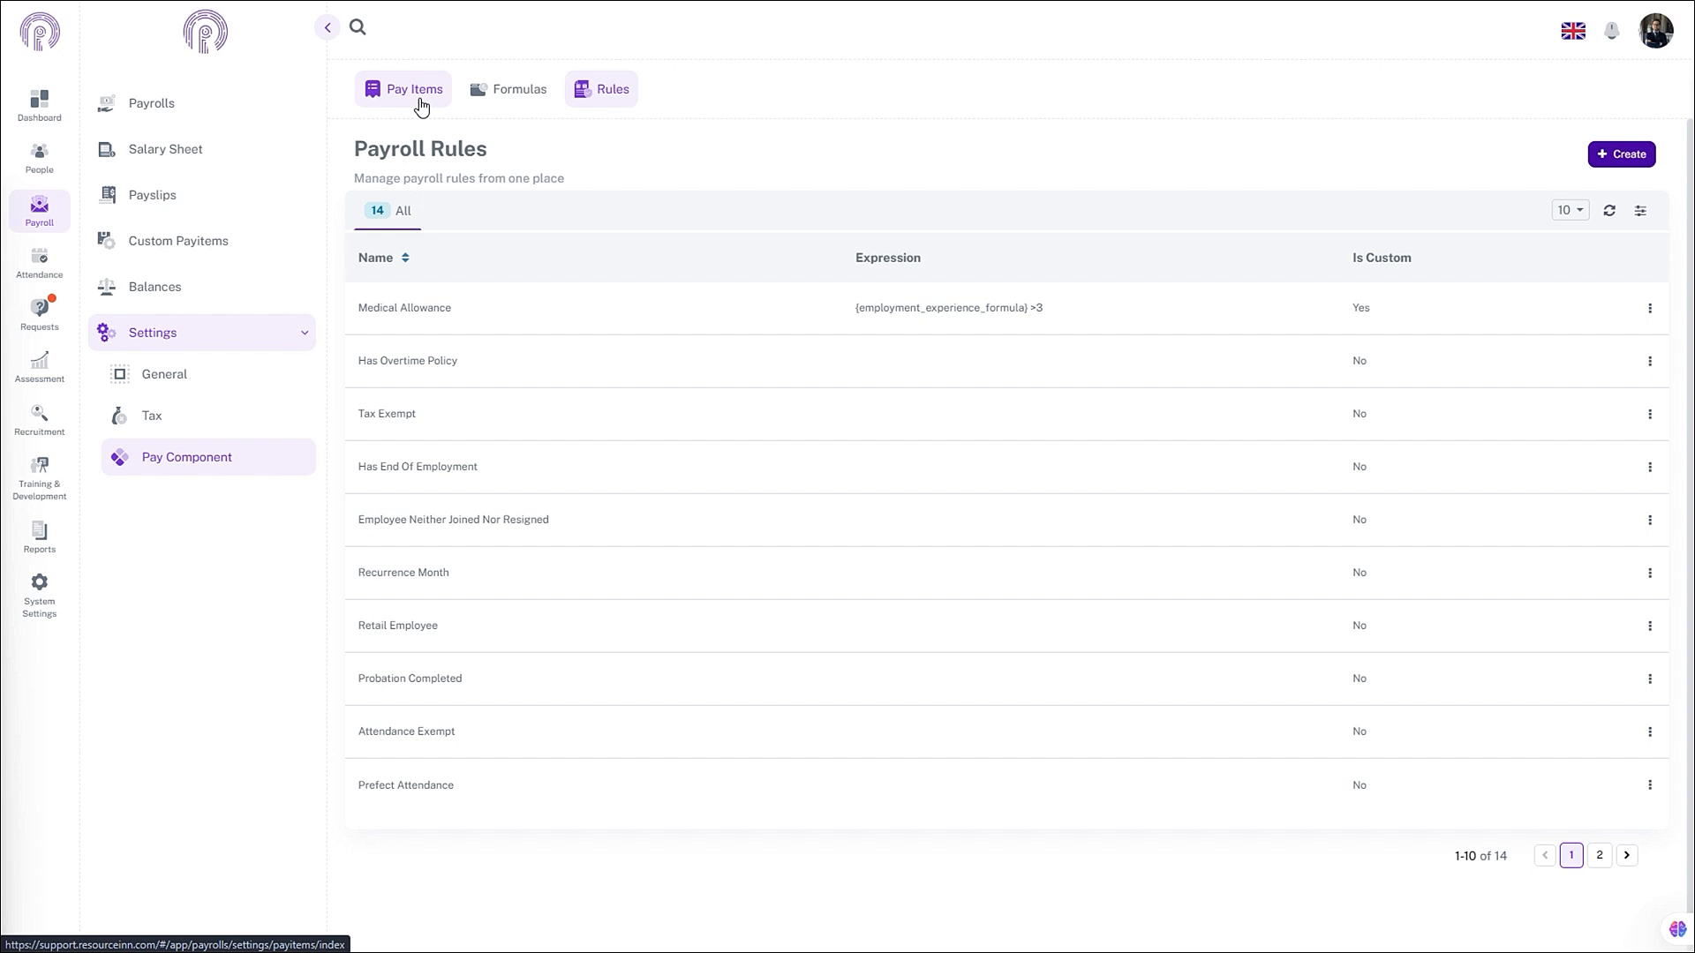
# - In Pay Items, start a new pay item named Basic Salary
pyautogui.click(421, 107)
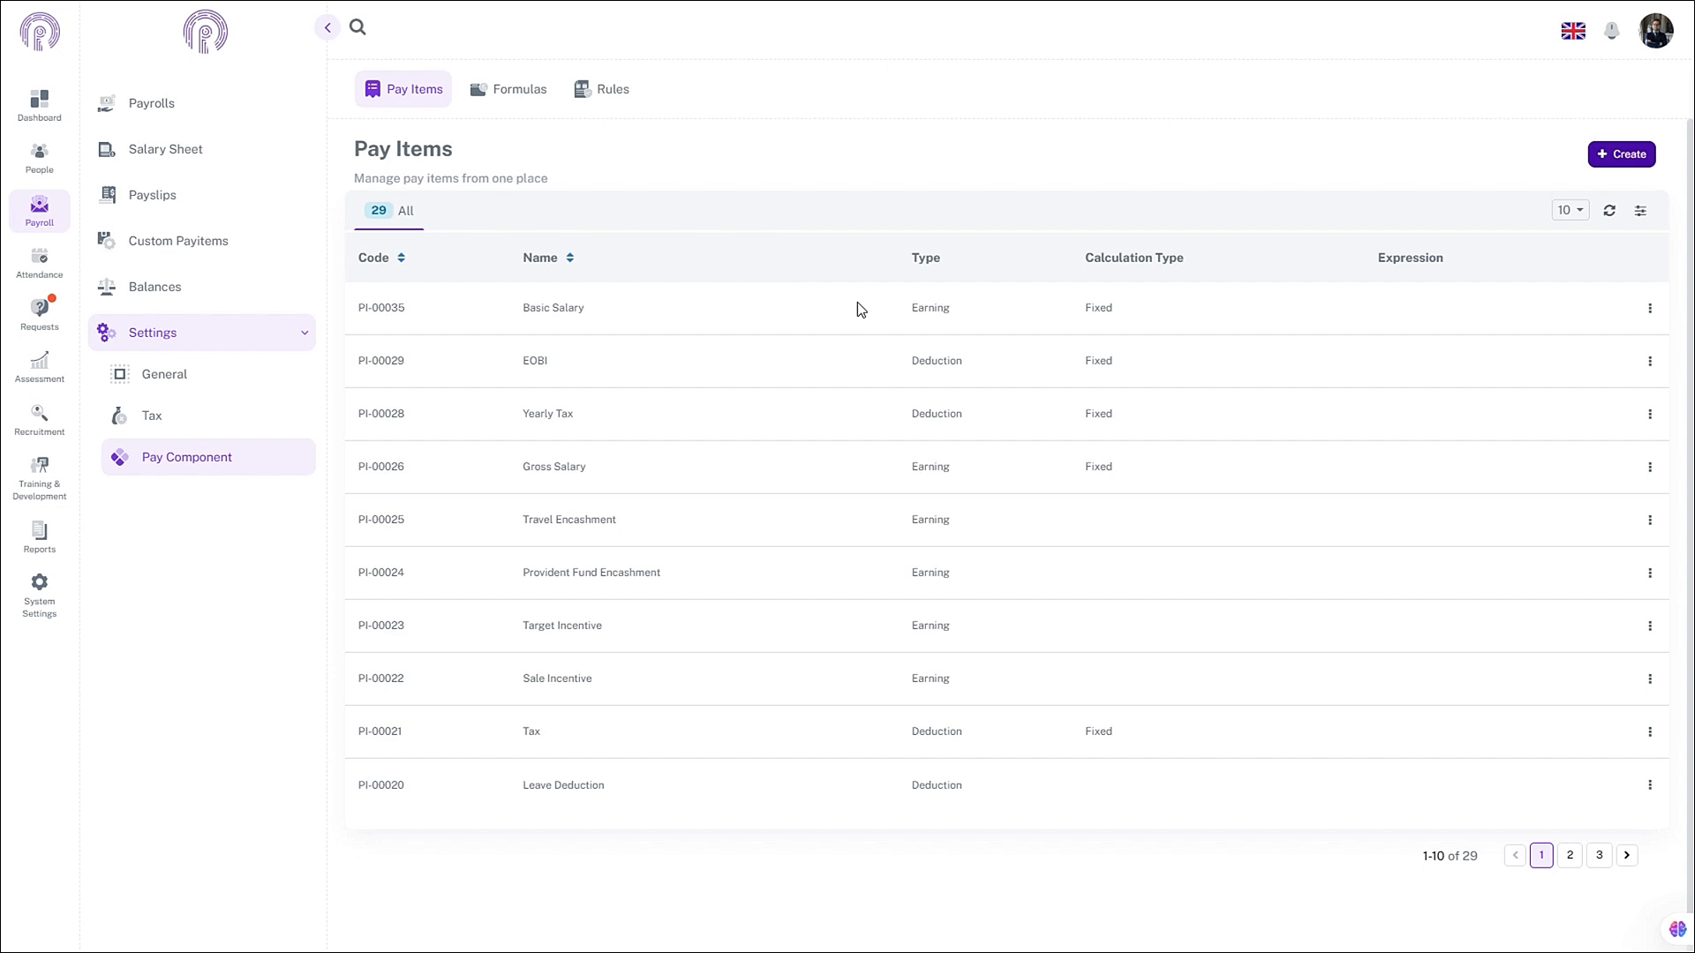
pyautogui.click(1622, 154)
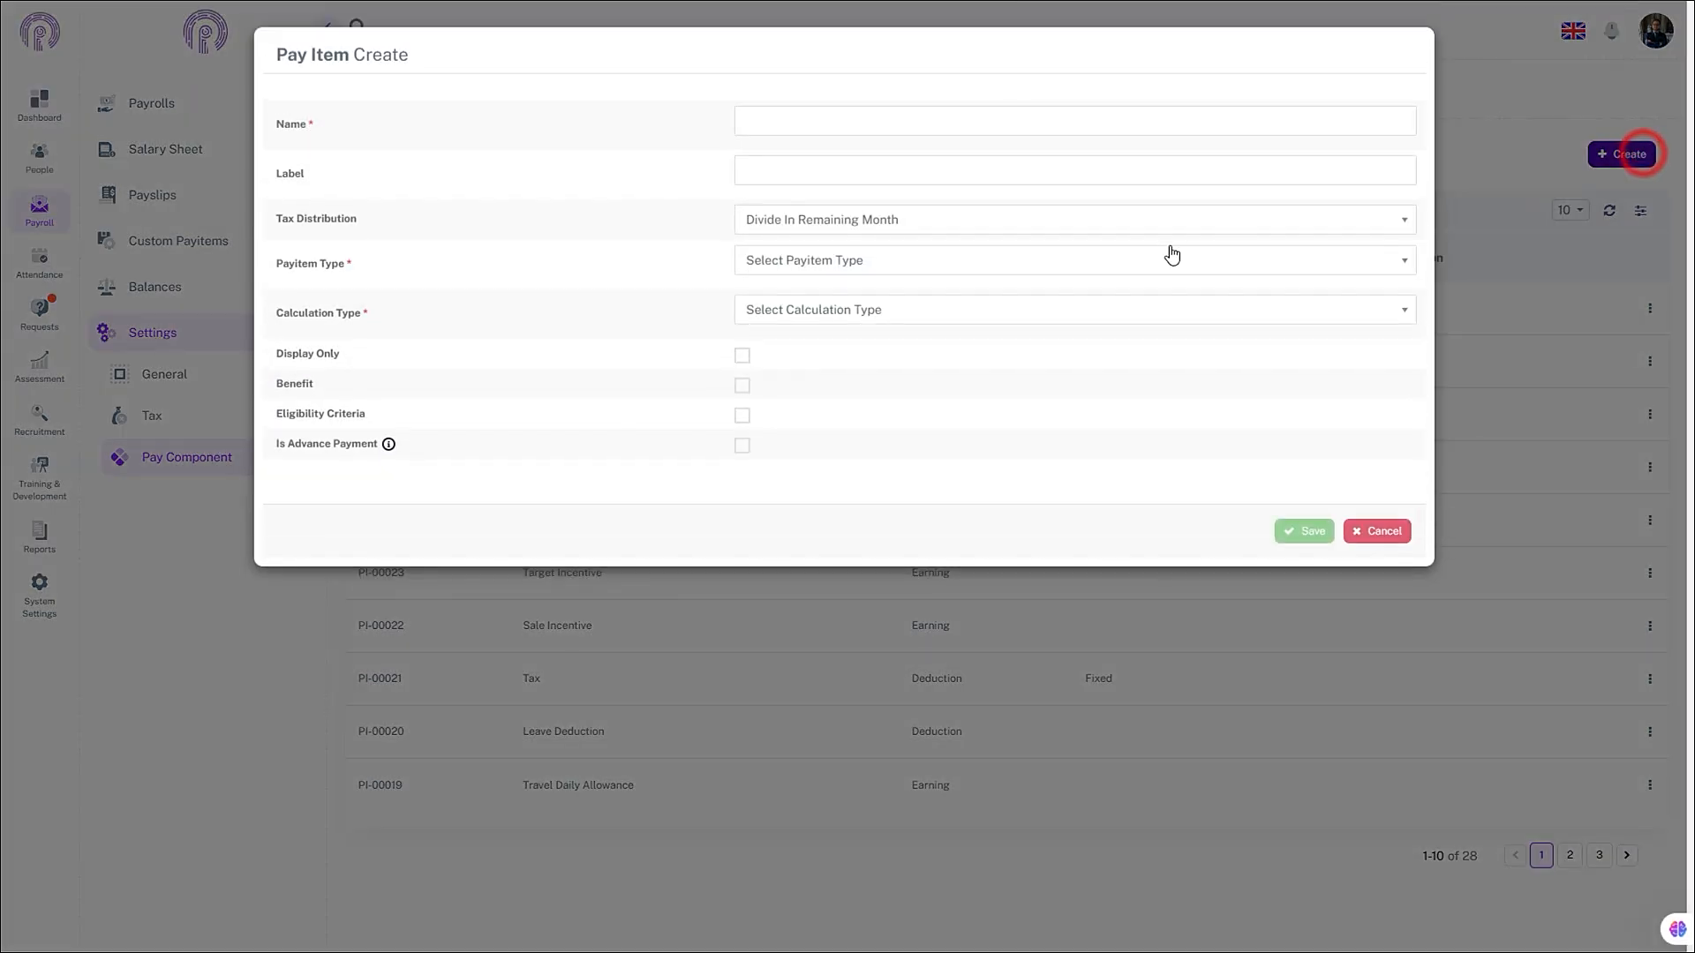
pyautogui.click(956, 118)
pyautogui.write('Basic')
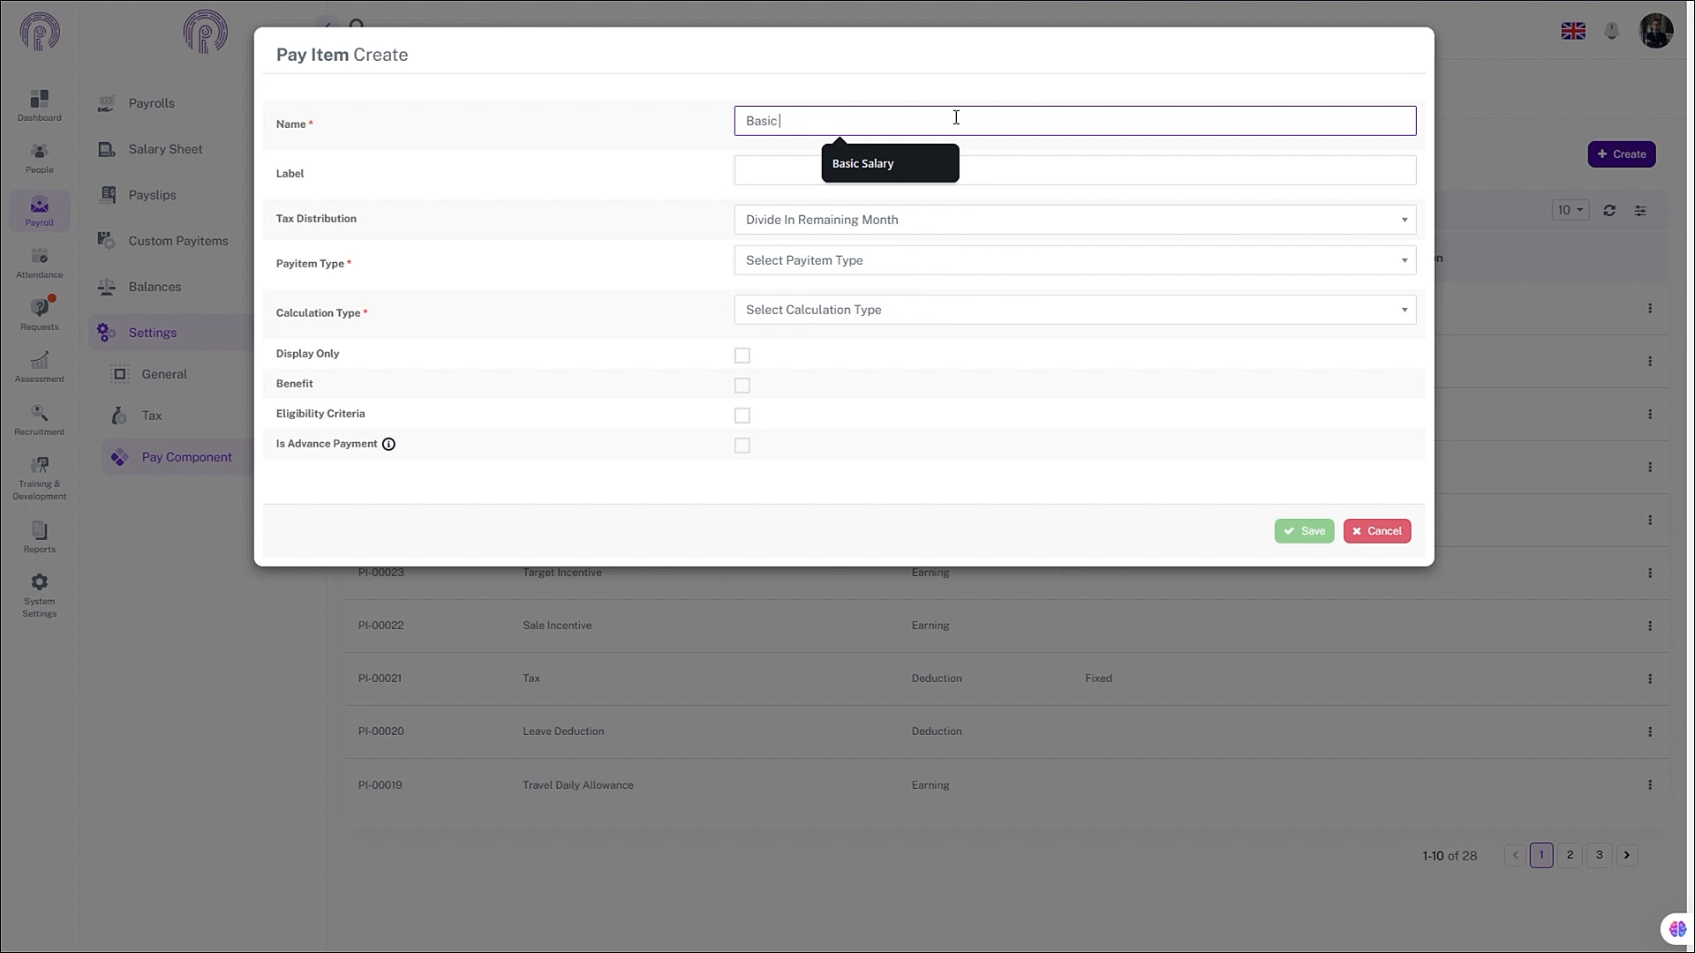
pyautogui.write(' Salary')
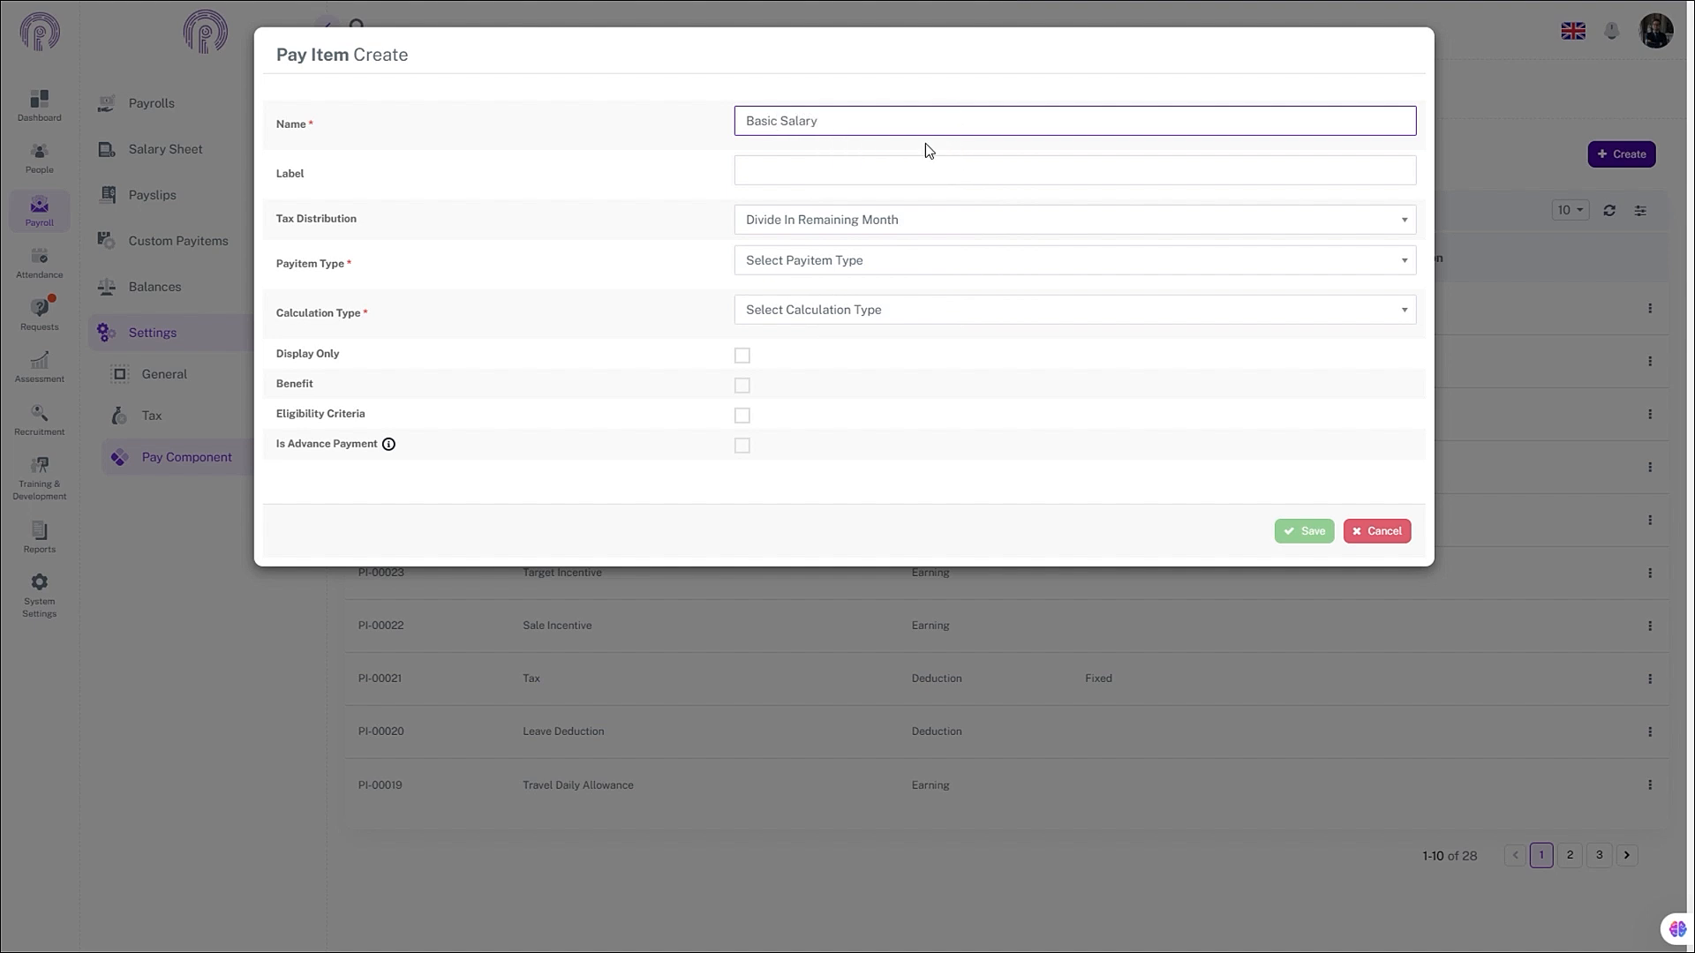
# - Set tax distribution to Divide In Remaining Month, type Earning, calculation Fixed
pyautogui.click(904, 222)
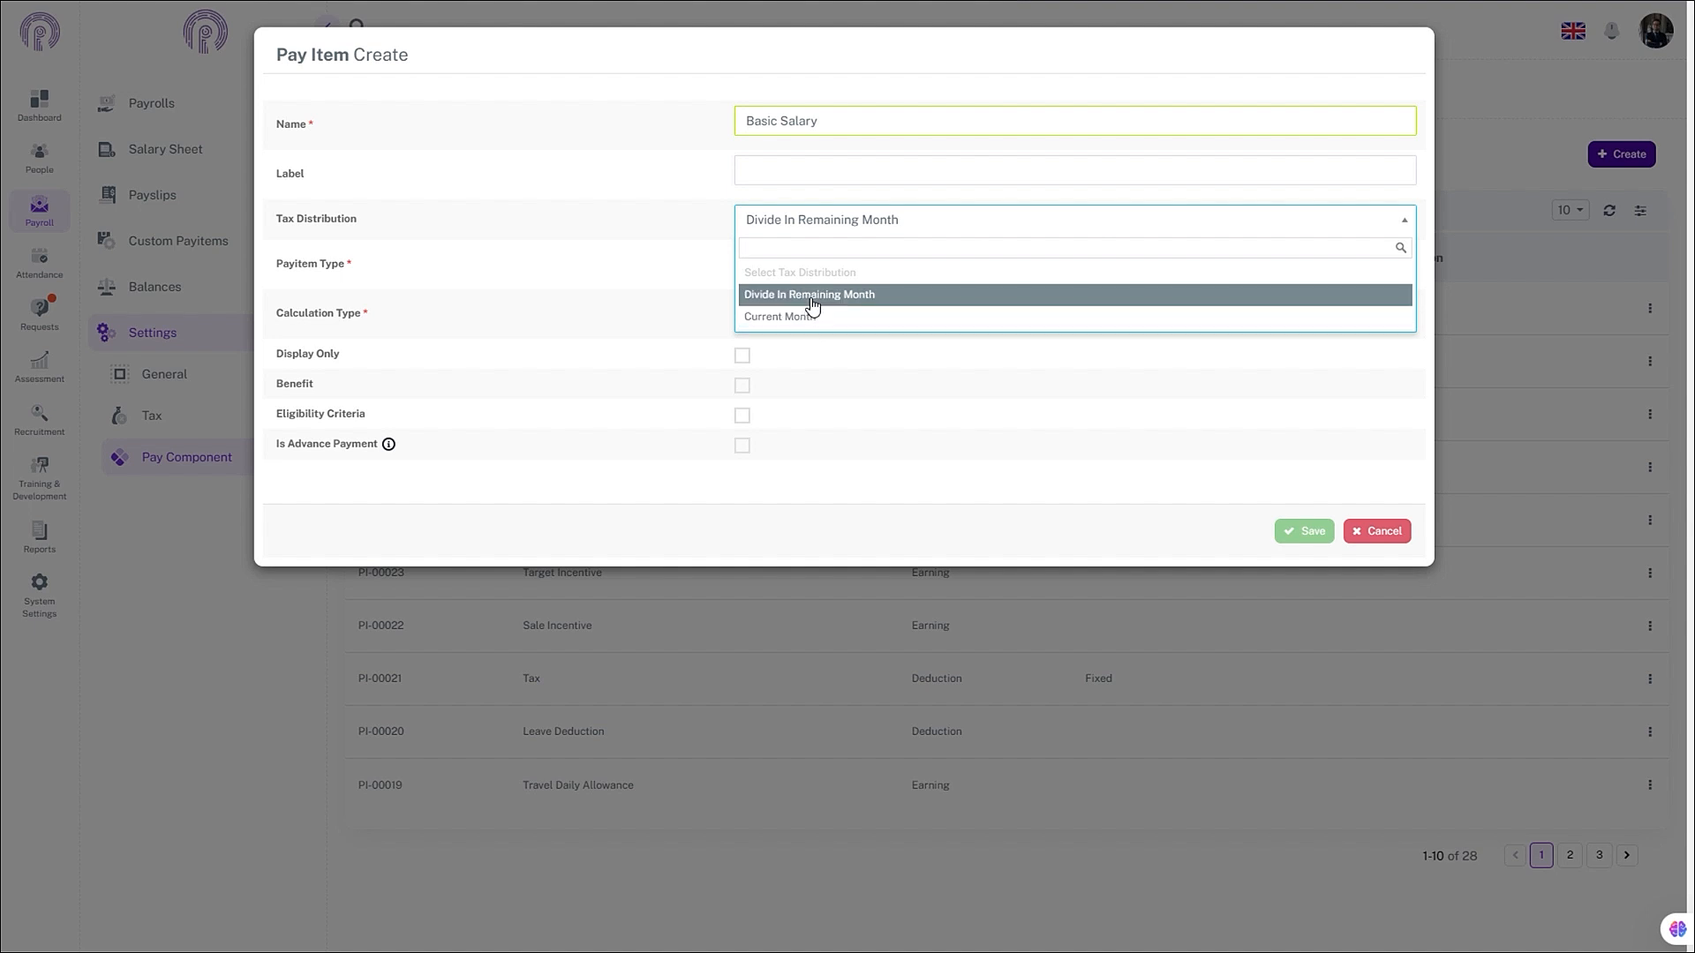
pyautogui.click(915, 295)
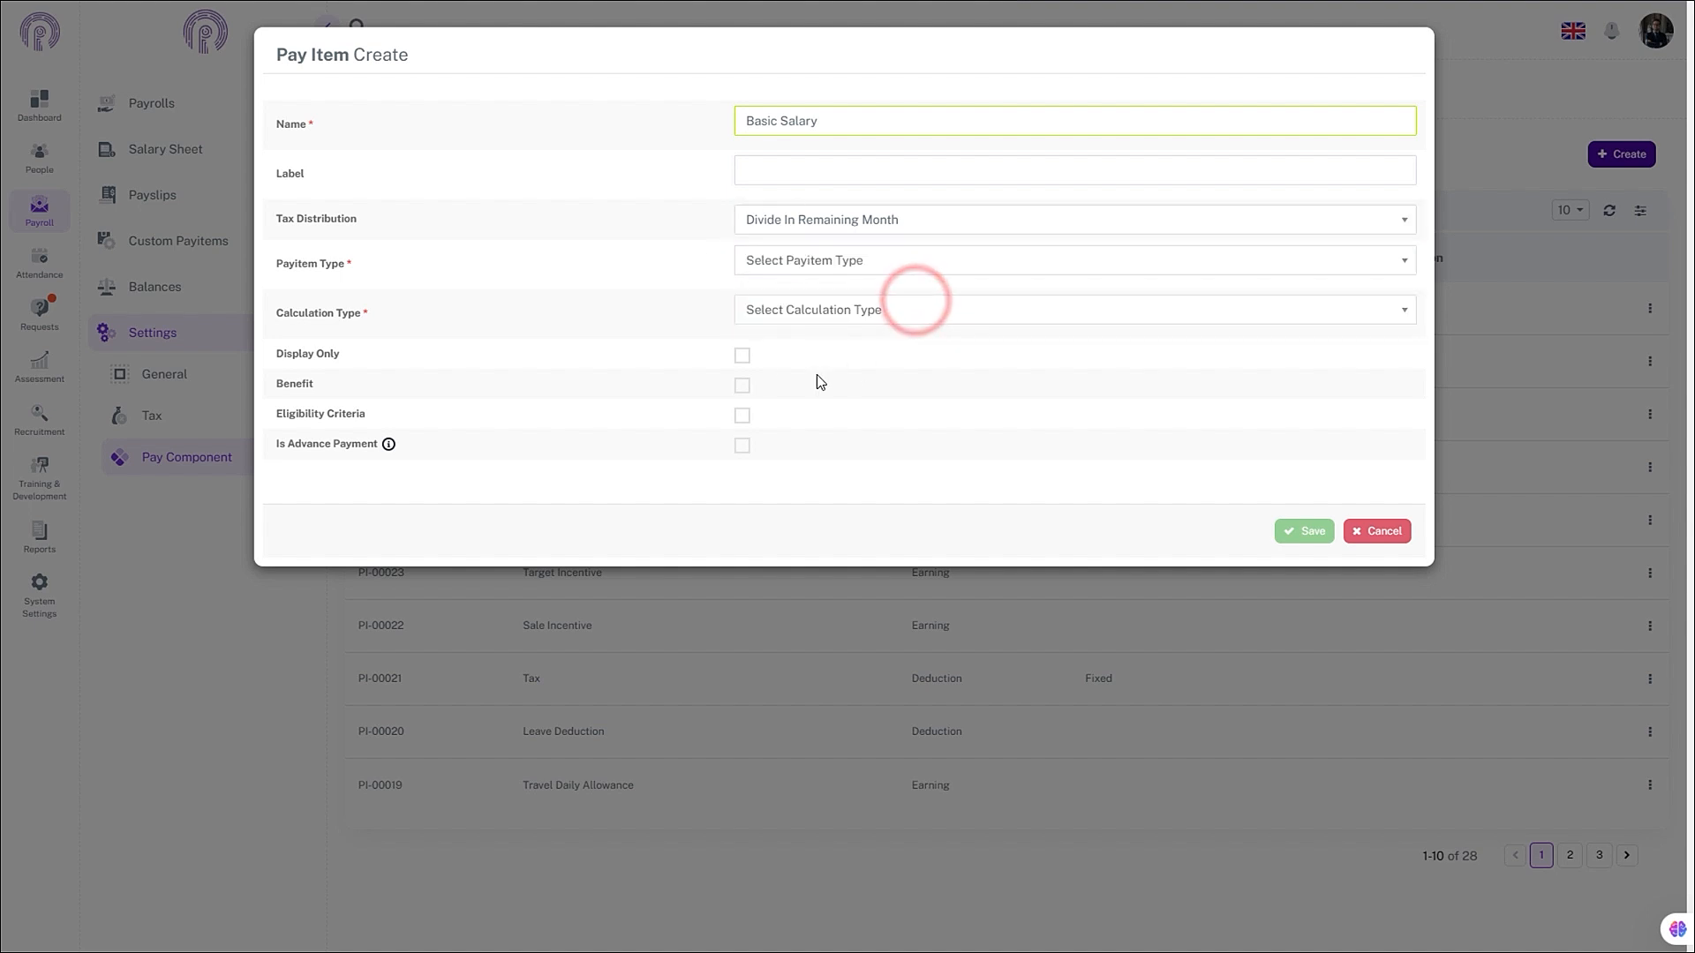
pyautogui.click(857, 267)
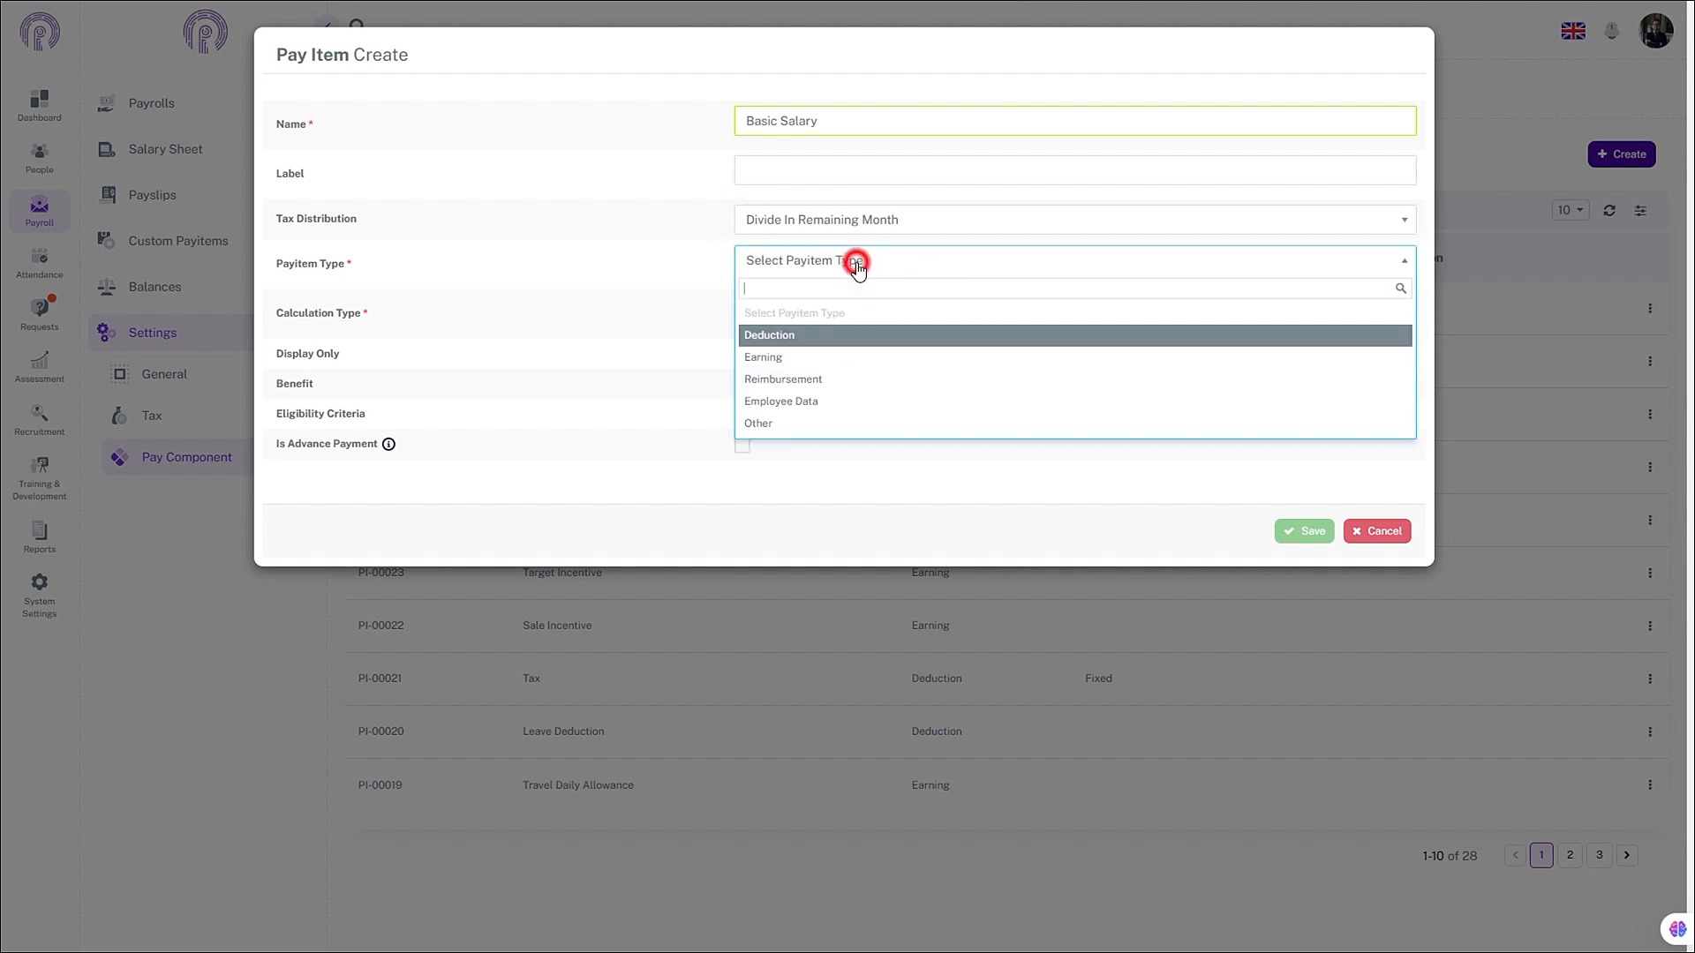
pyautogui.click(788, 290)
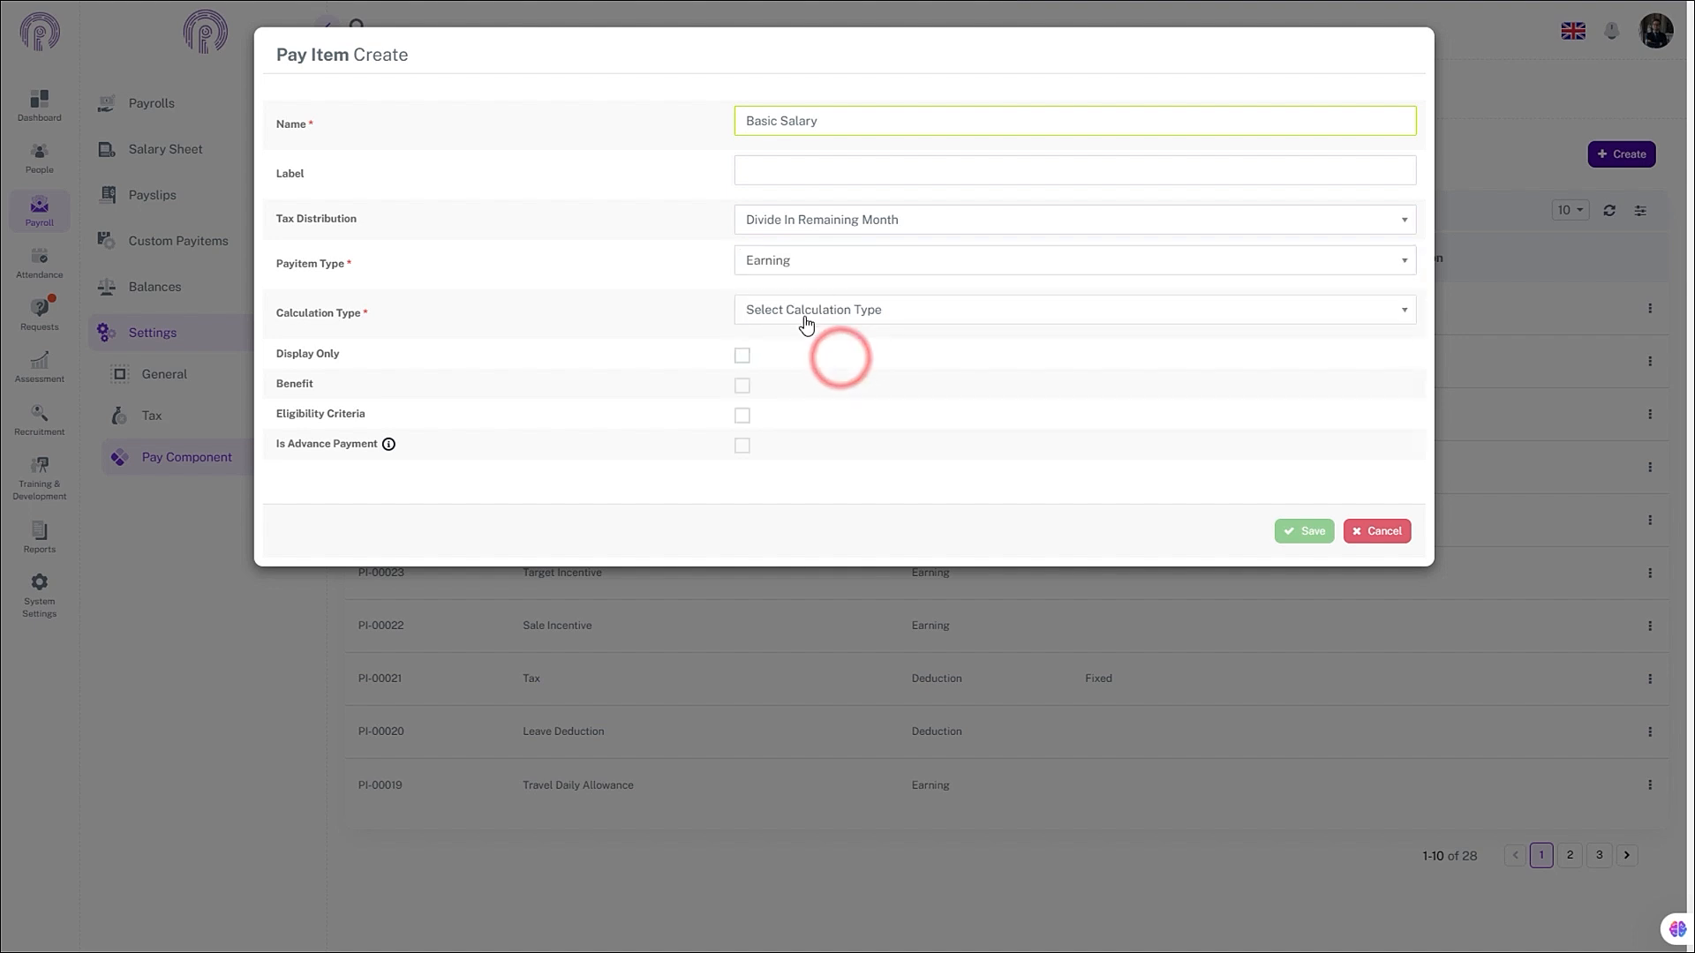
pyautogui.click(803, 314)
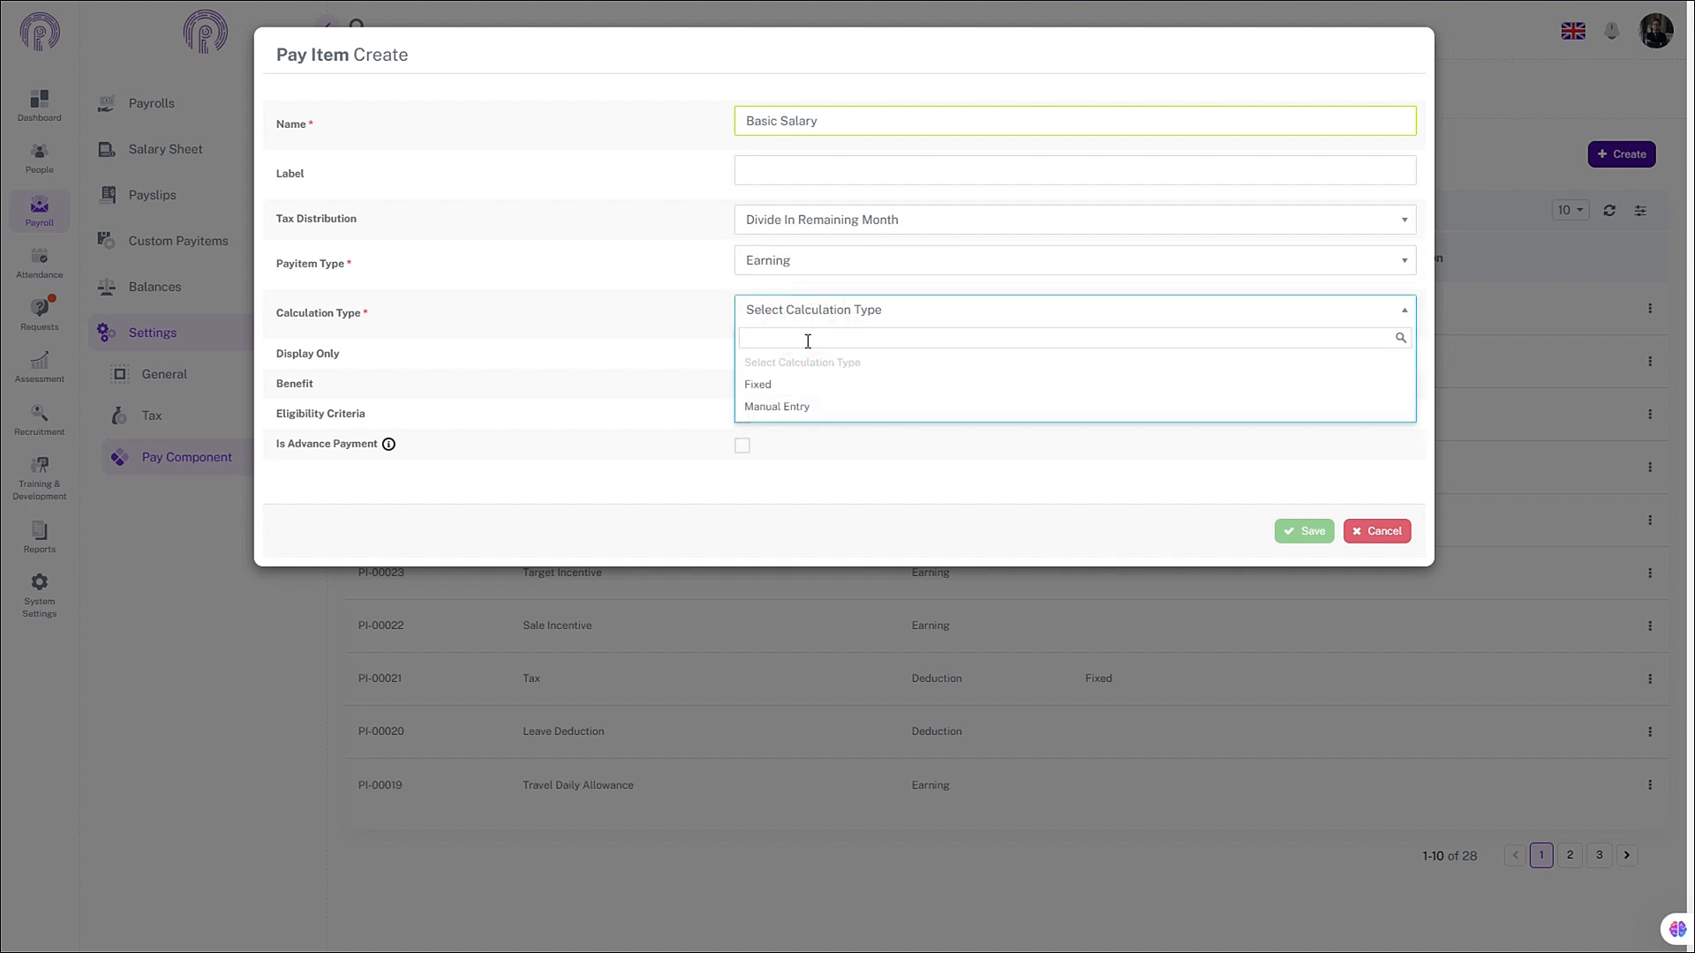
pyautogui.click(829, 385)
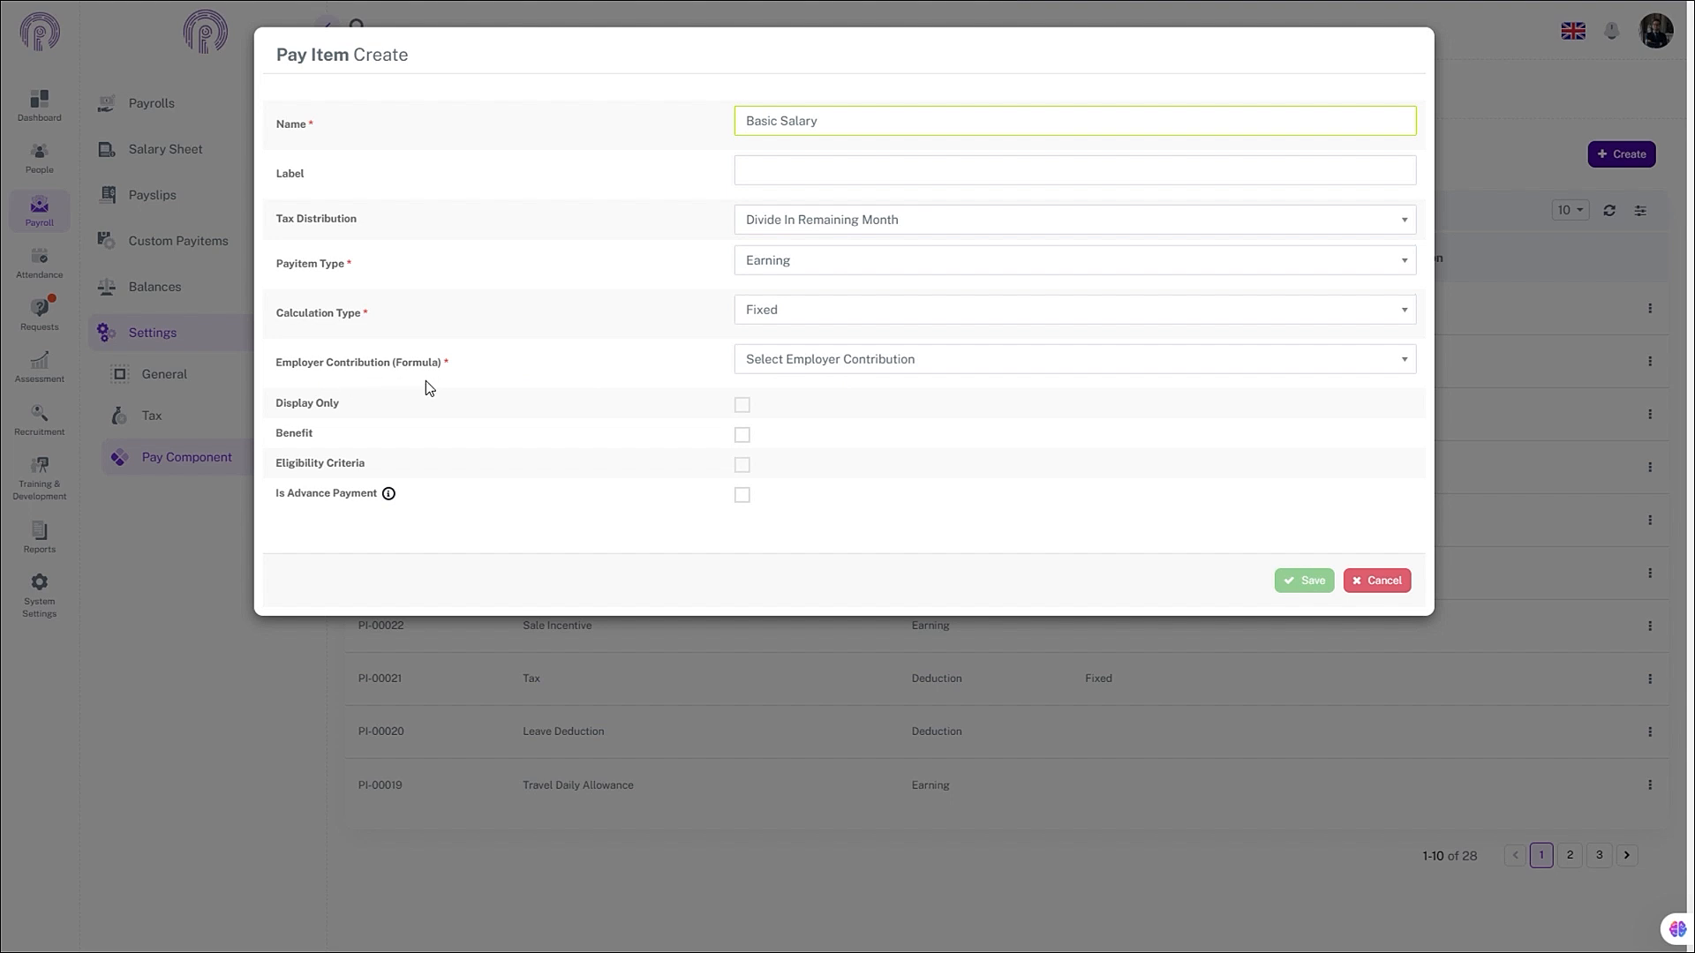
# - Choose the Basic Salary formula as the Employer Contribution (Formula)
pyautogui.click(828, 360)
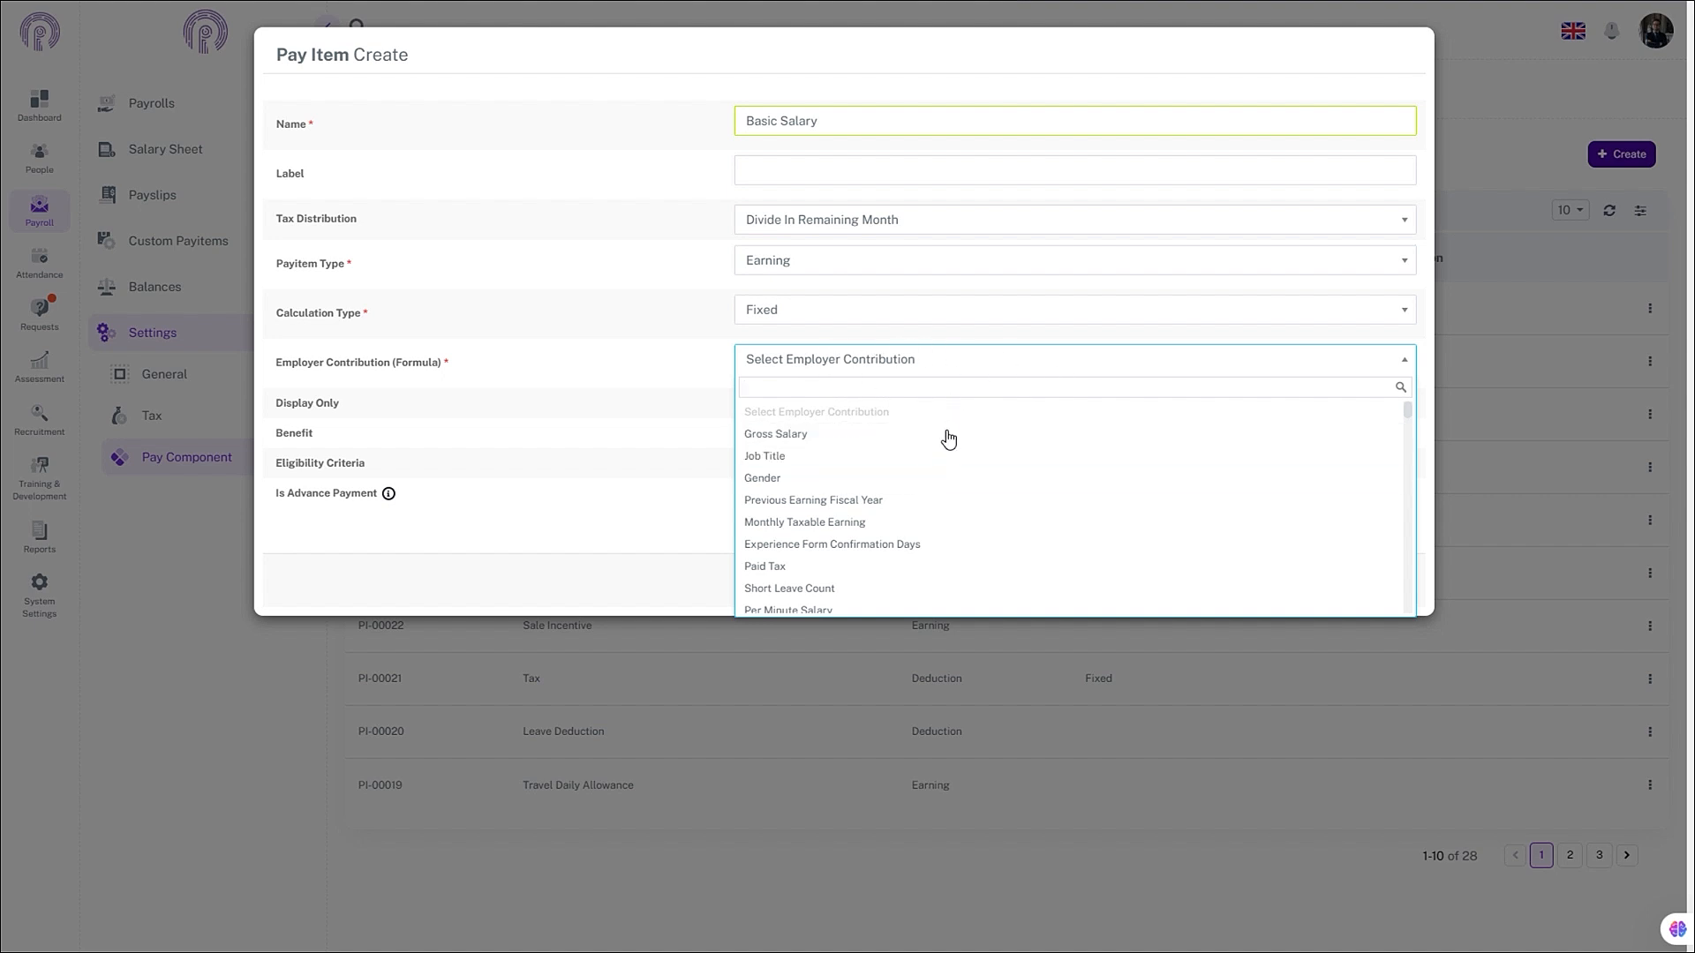
pyautogui.click(887, 391)
pyautogui.write('basi')
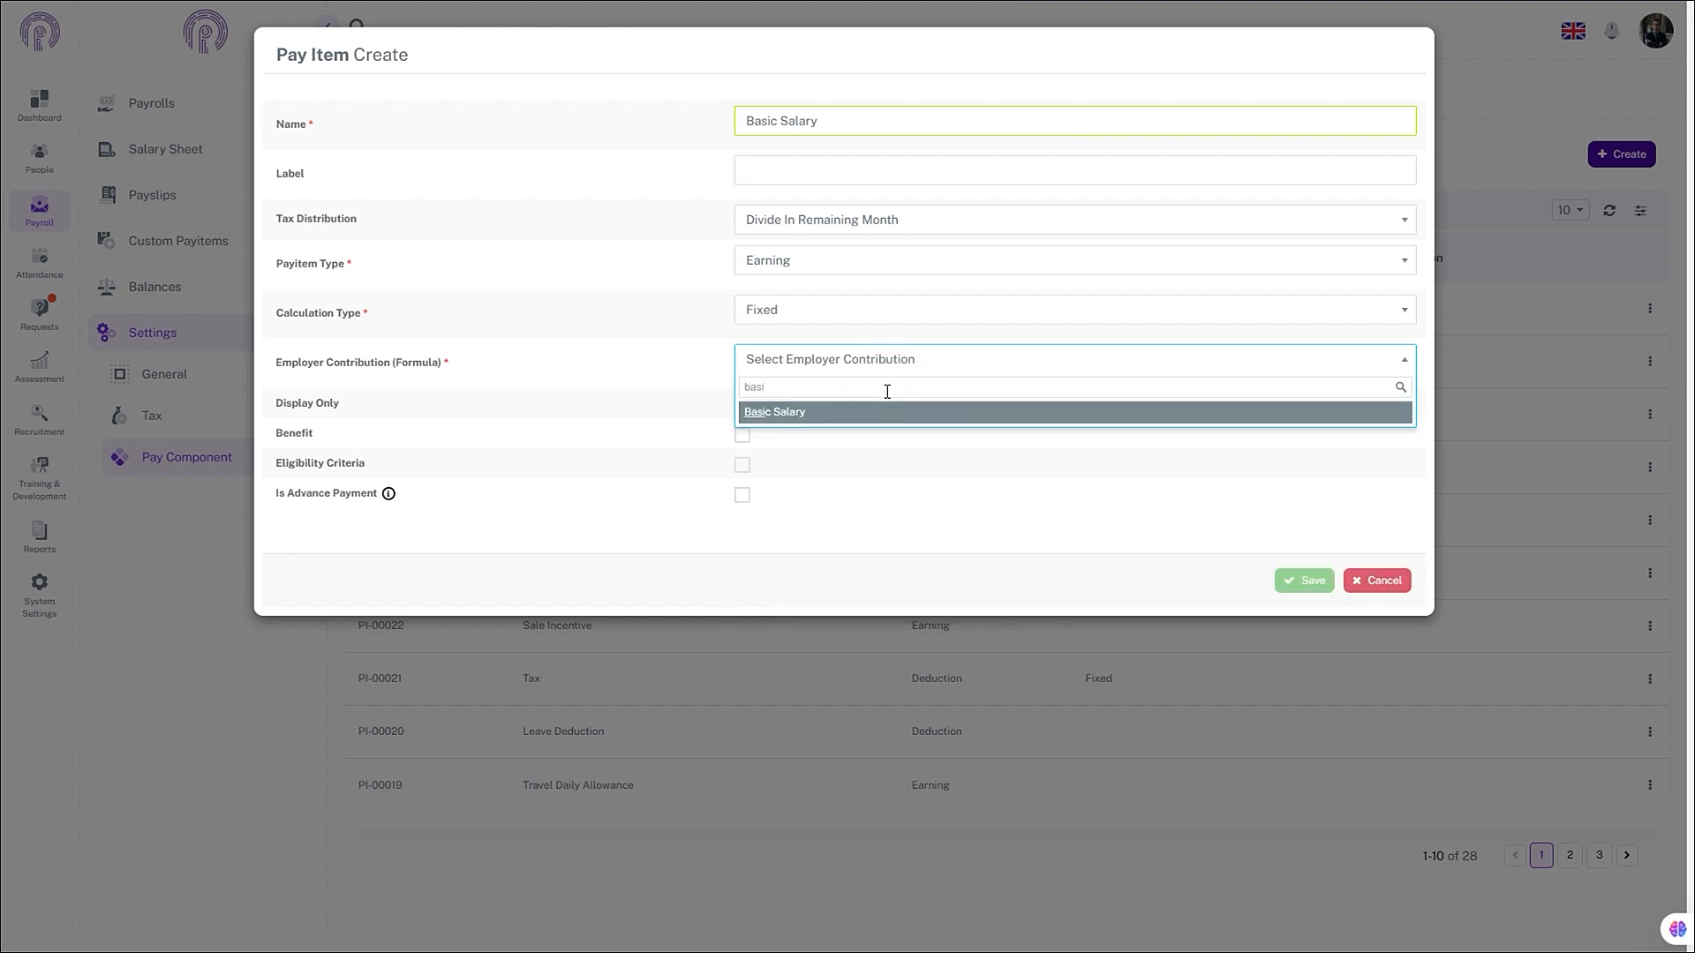
pyautogui.click(876, 413)
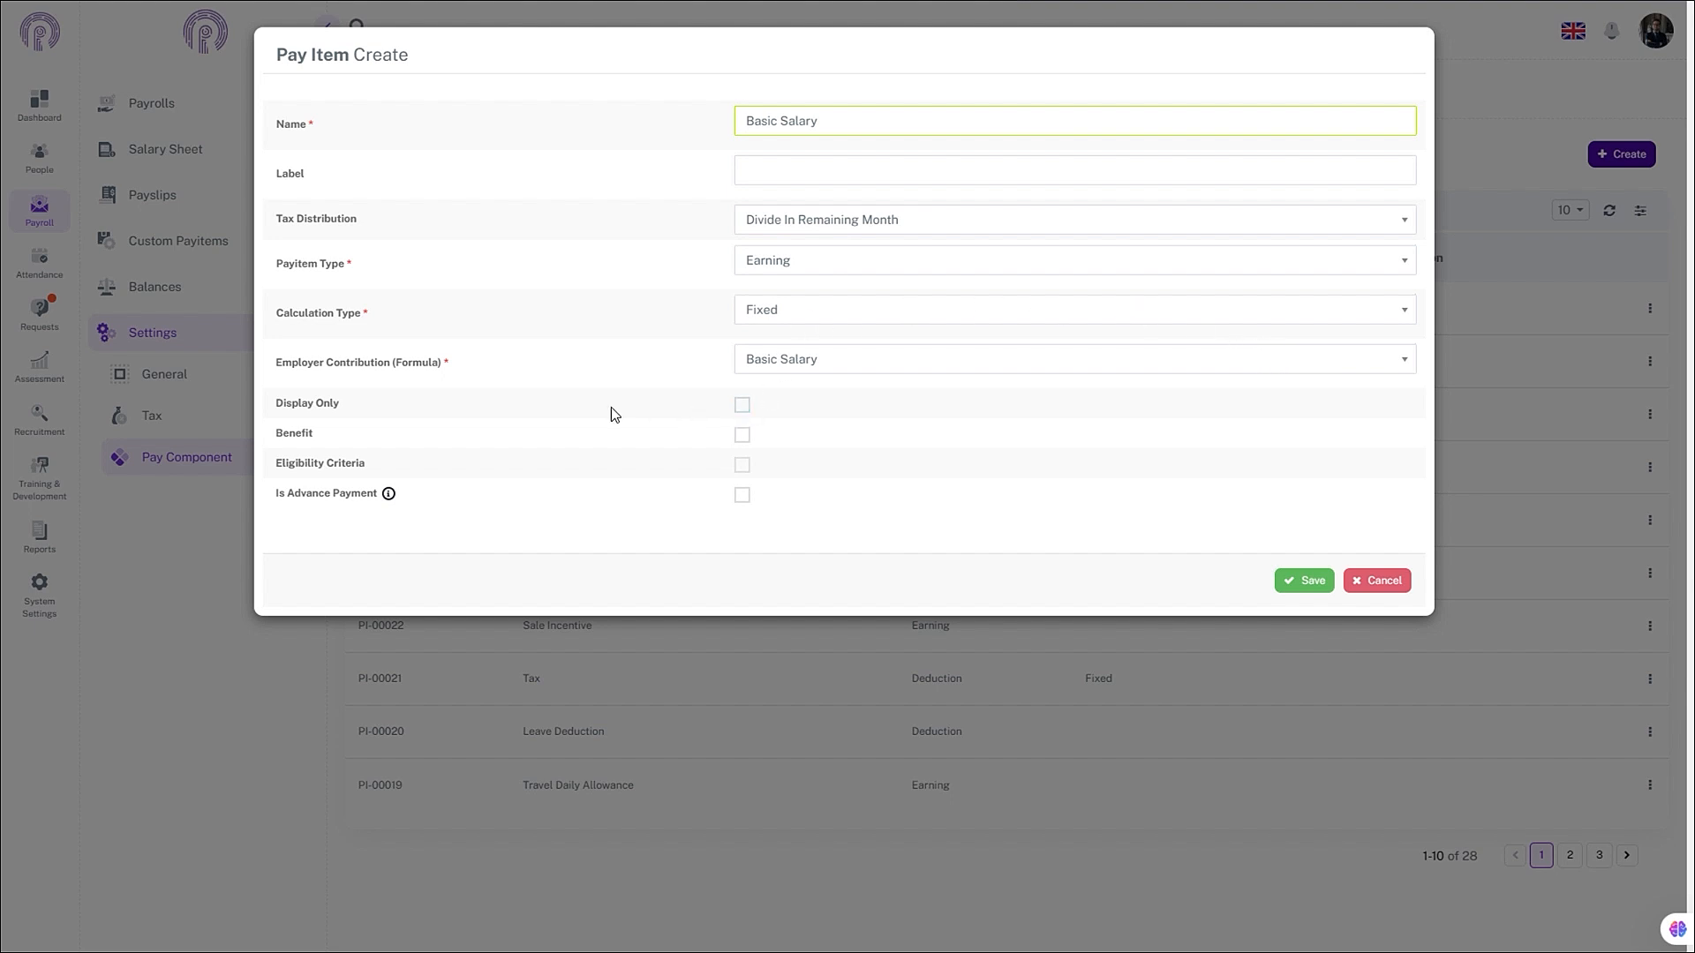
# - Leave Display Only unticked and save the Basic Salary pay item
pyautogui.click(743, 405)
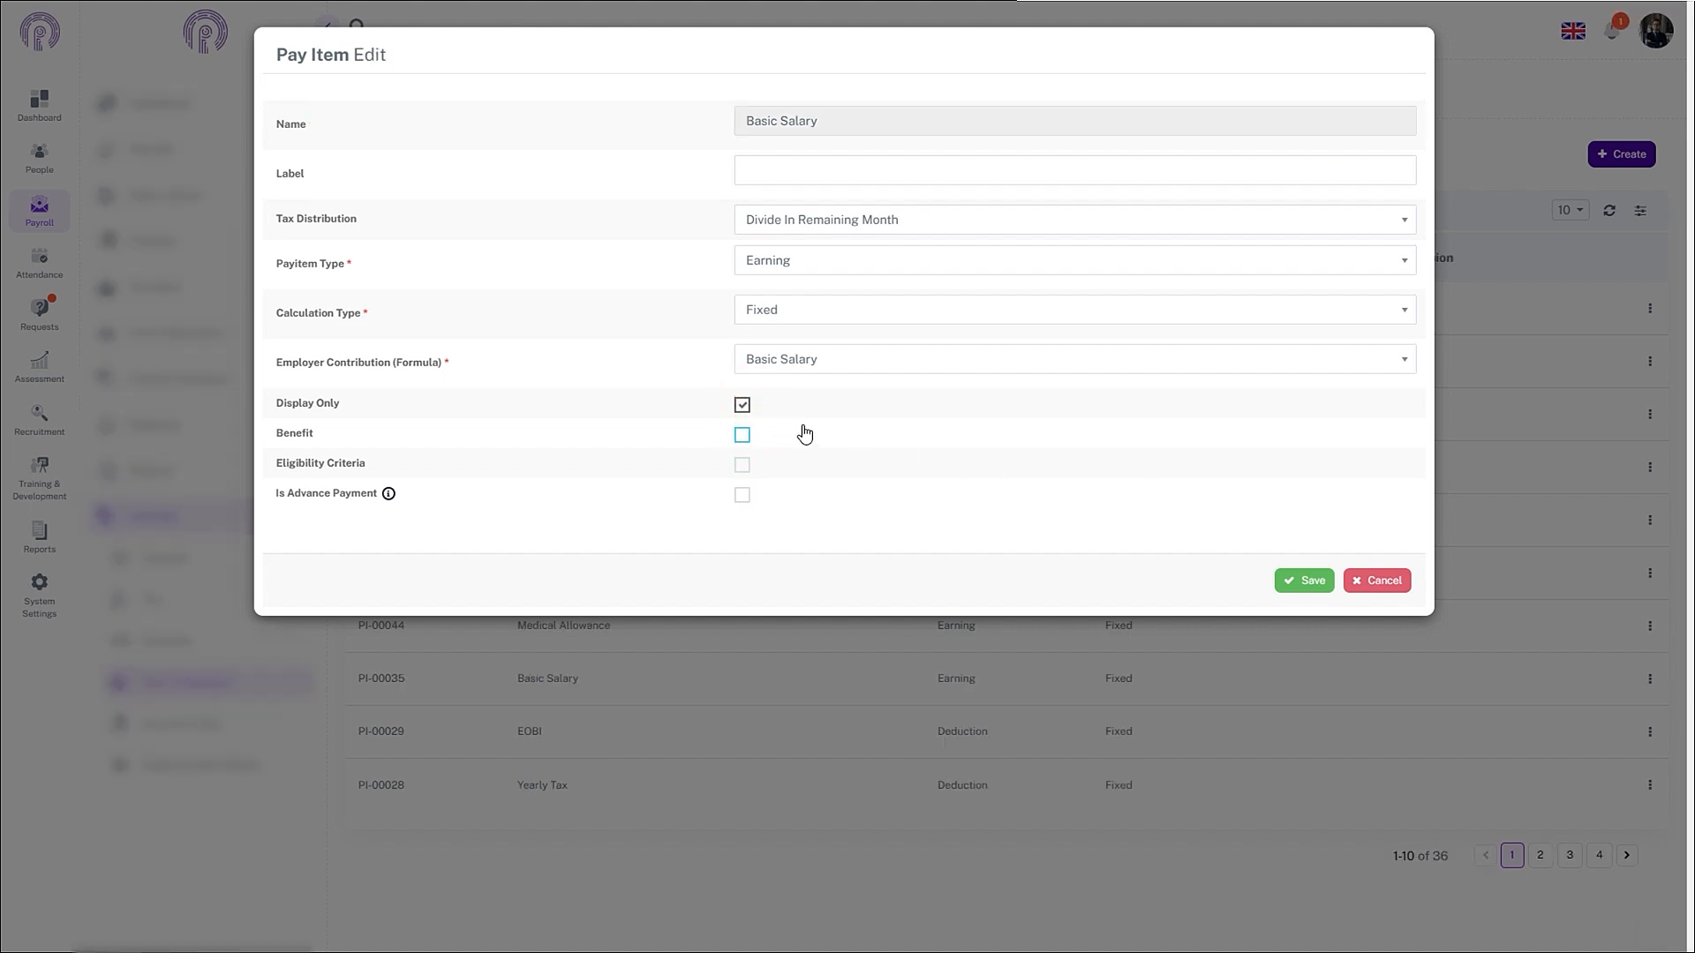
pyautogui.click(742, 404)
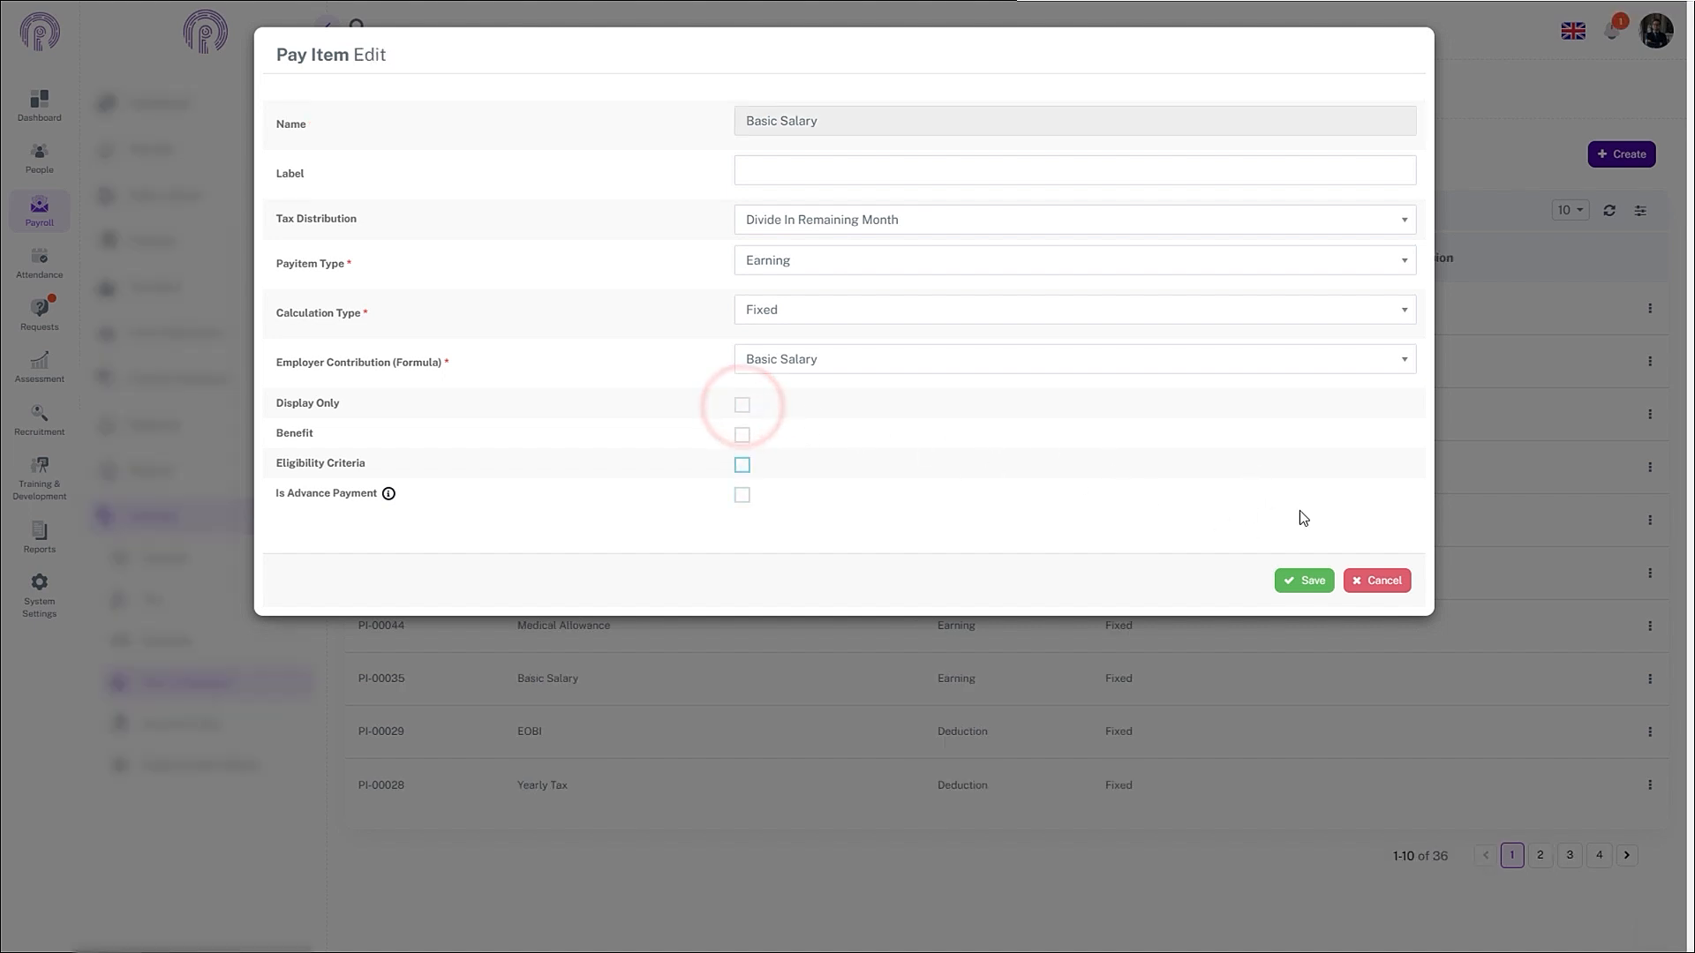
pyautogui.click(1304, 580)
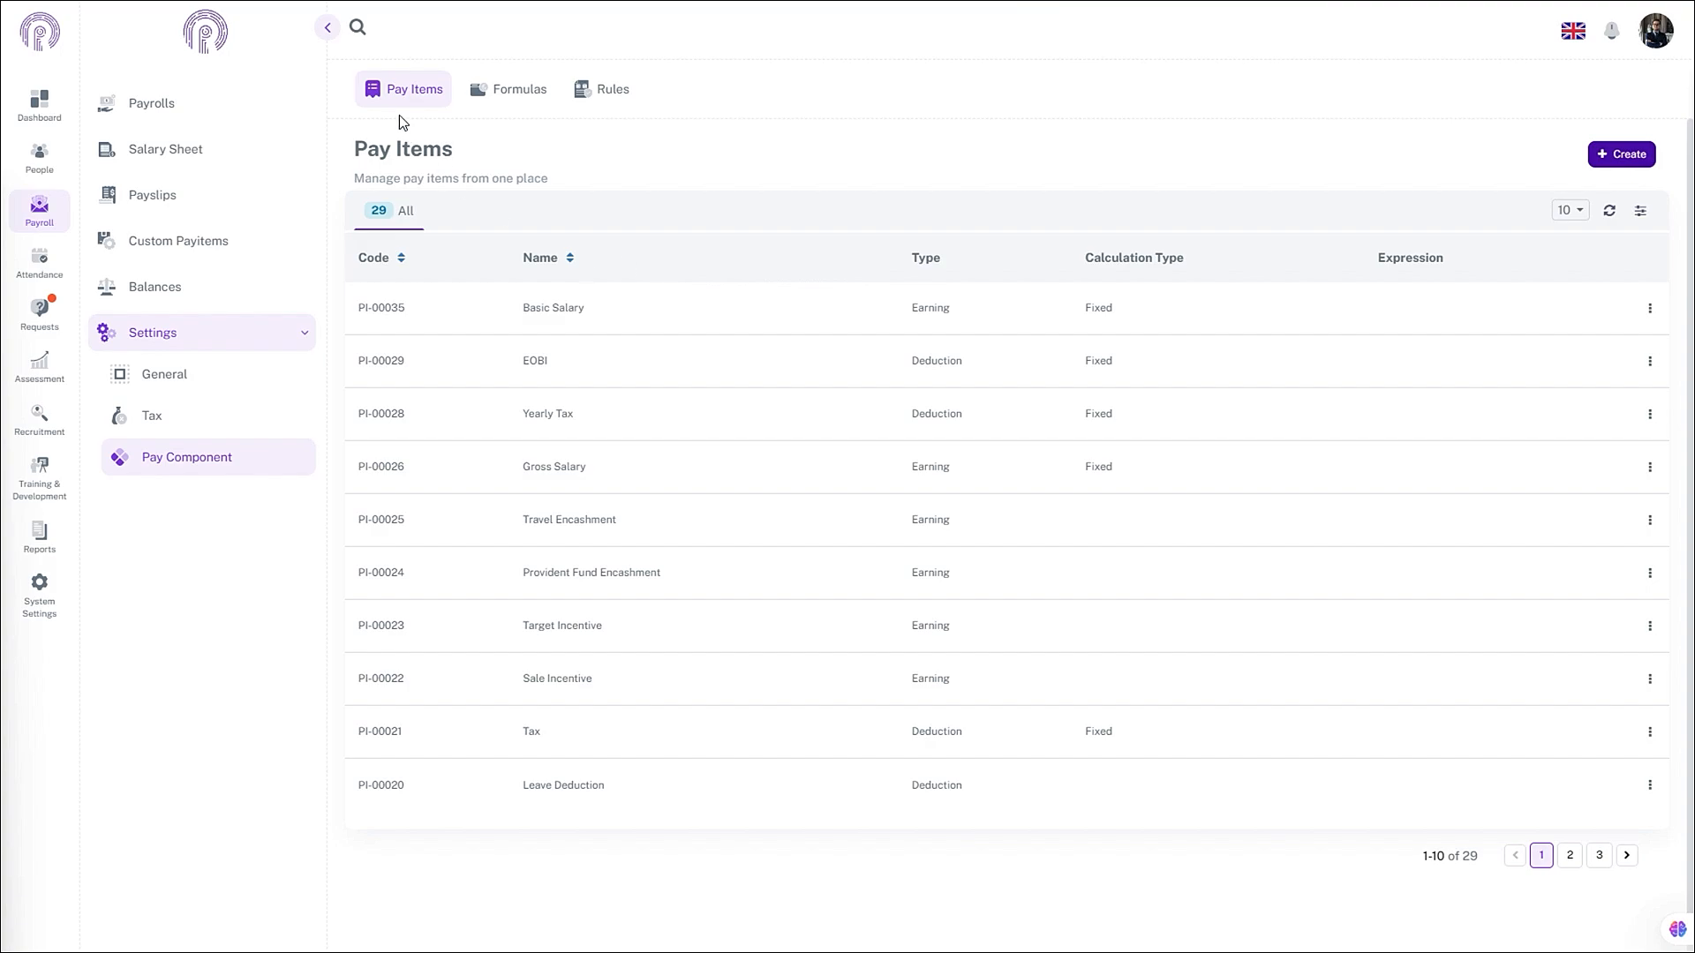
# - Start a new pay item named Medical Allowance
pyautogui.click(1619, 157)
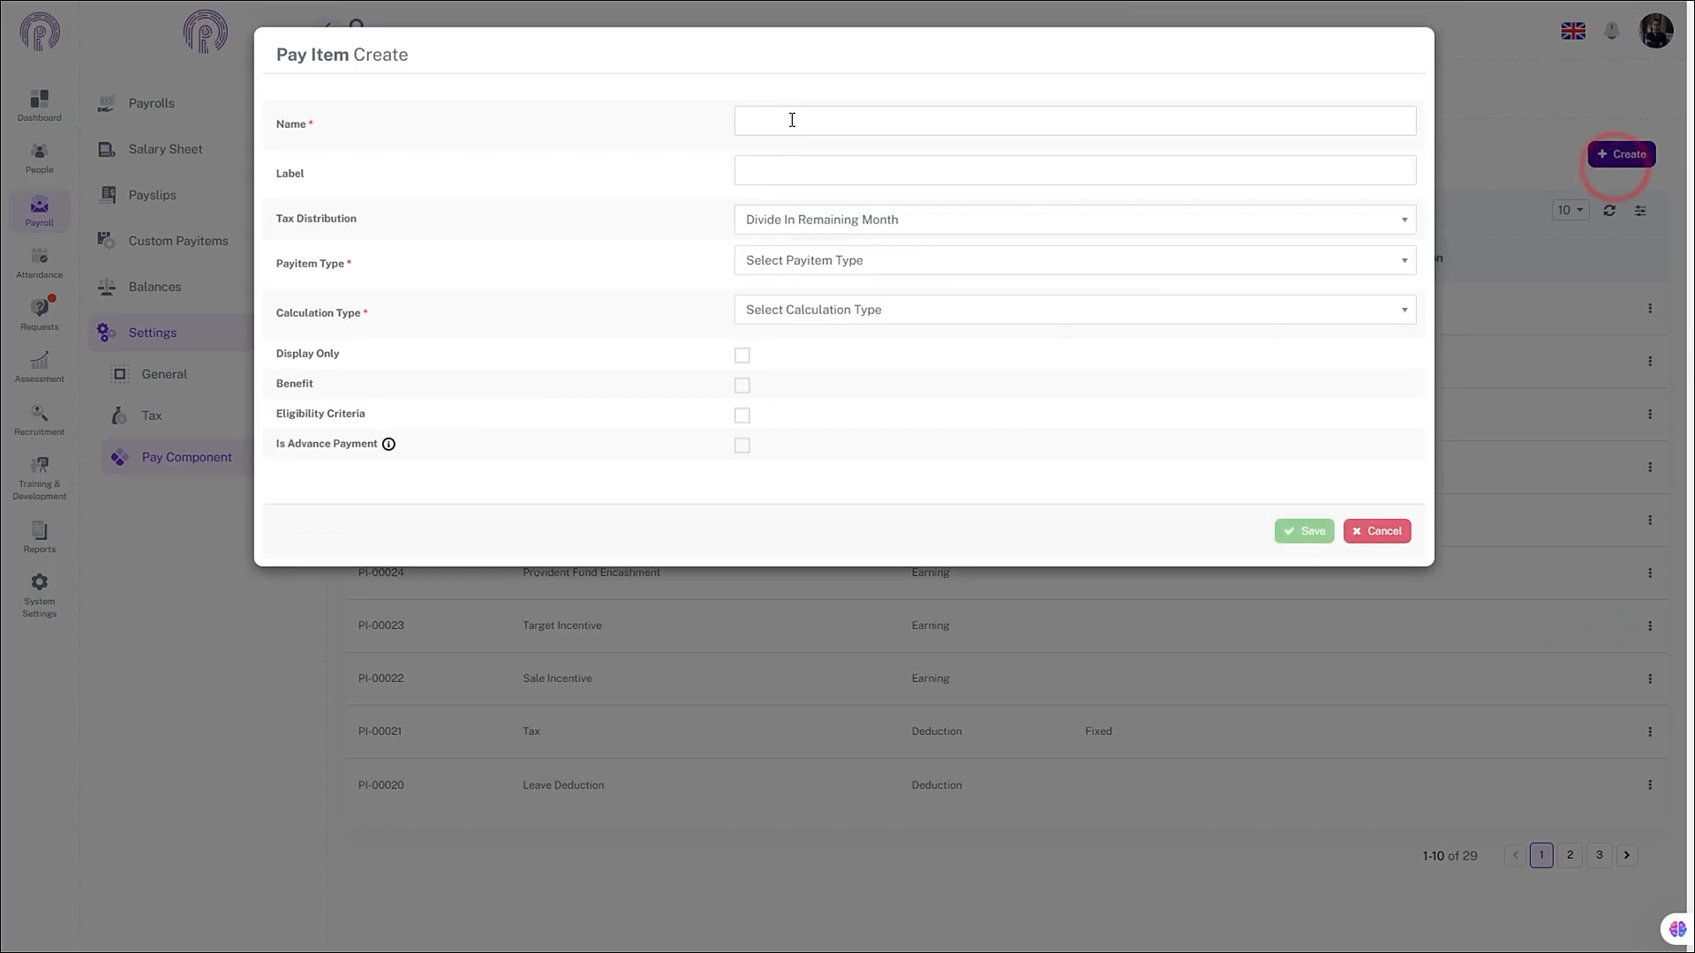
pyautogui.click(792, 120)
pyautogui.write('Me')
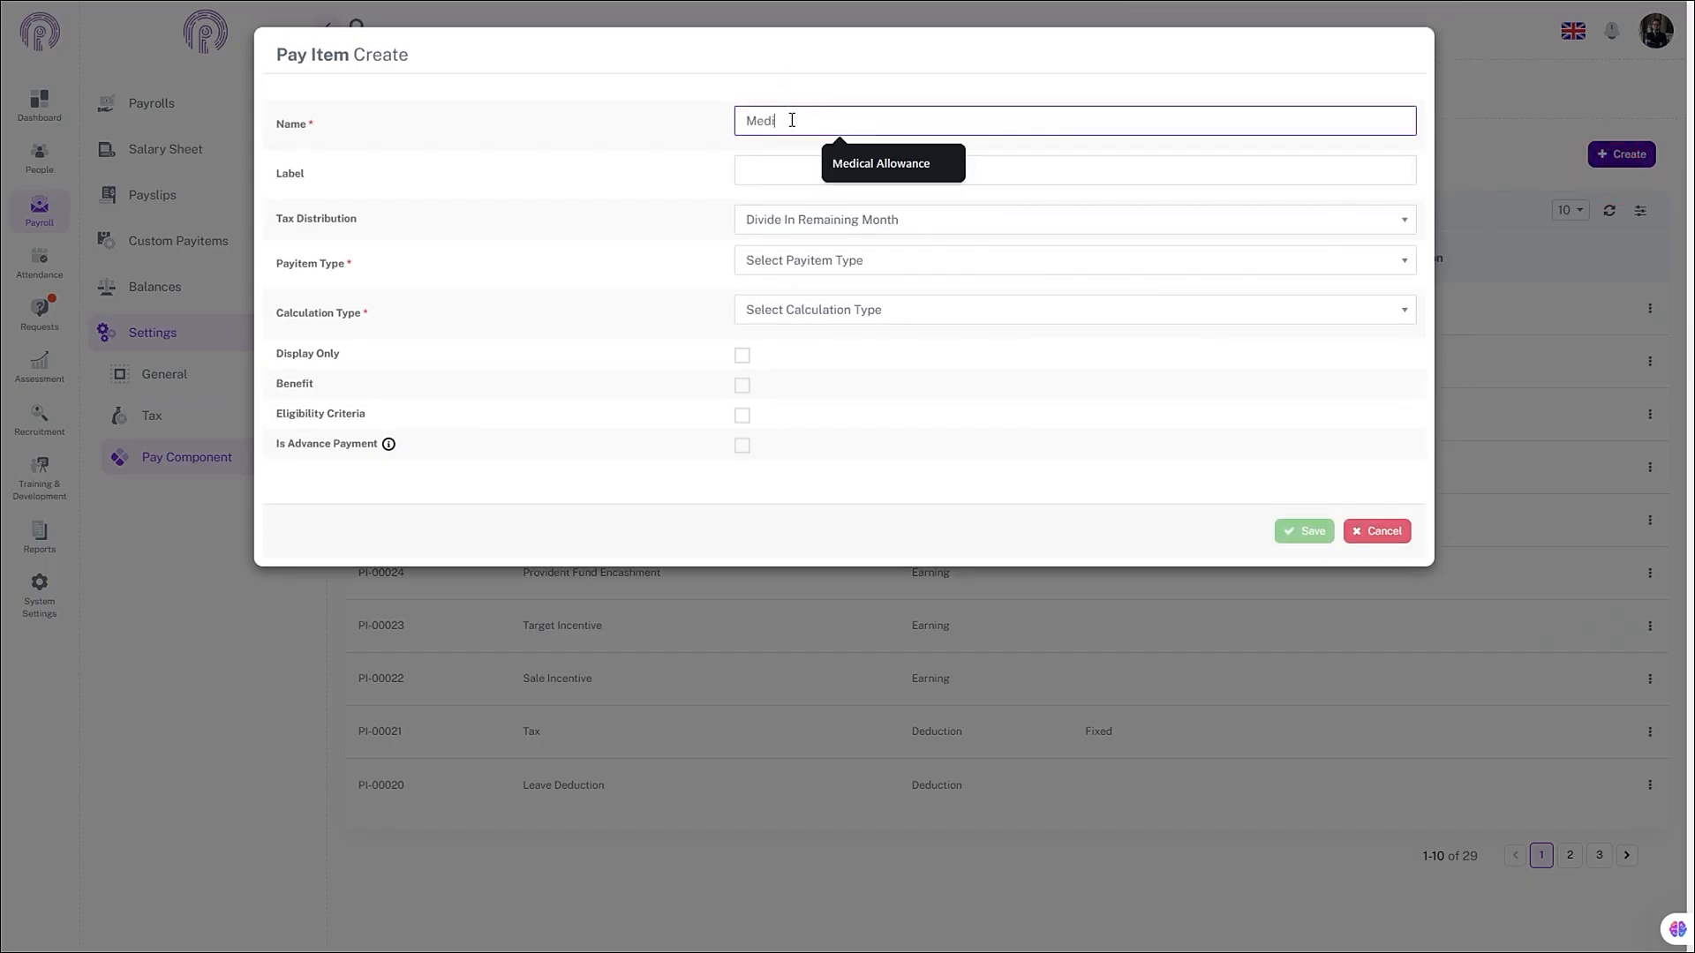
pyautogui.write('di')
pyautogui.click(881, 164)
# - Set tax distribution to Divide In Remaining Month, type Earning, calculation Fixed
pyautogui.click(821, 219)
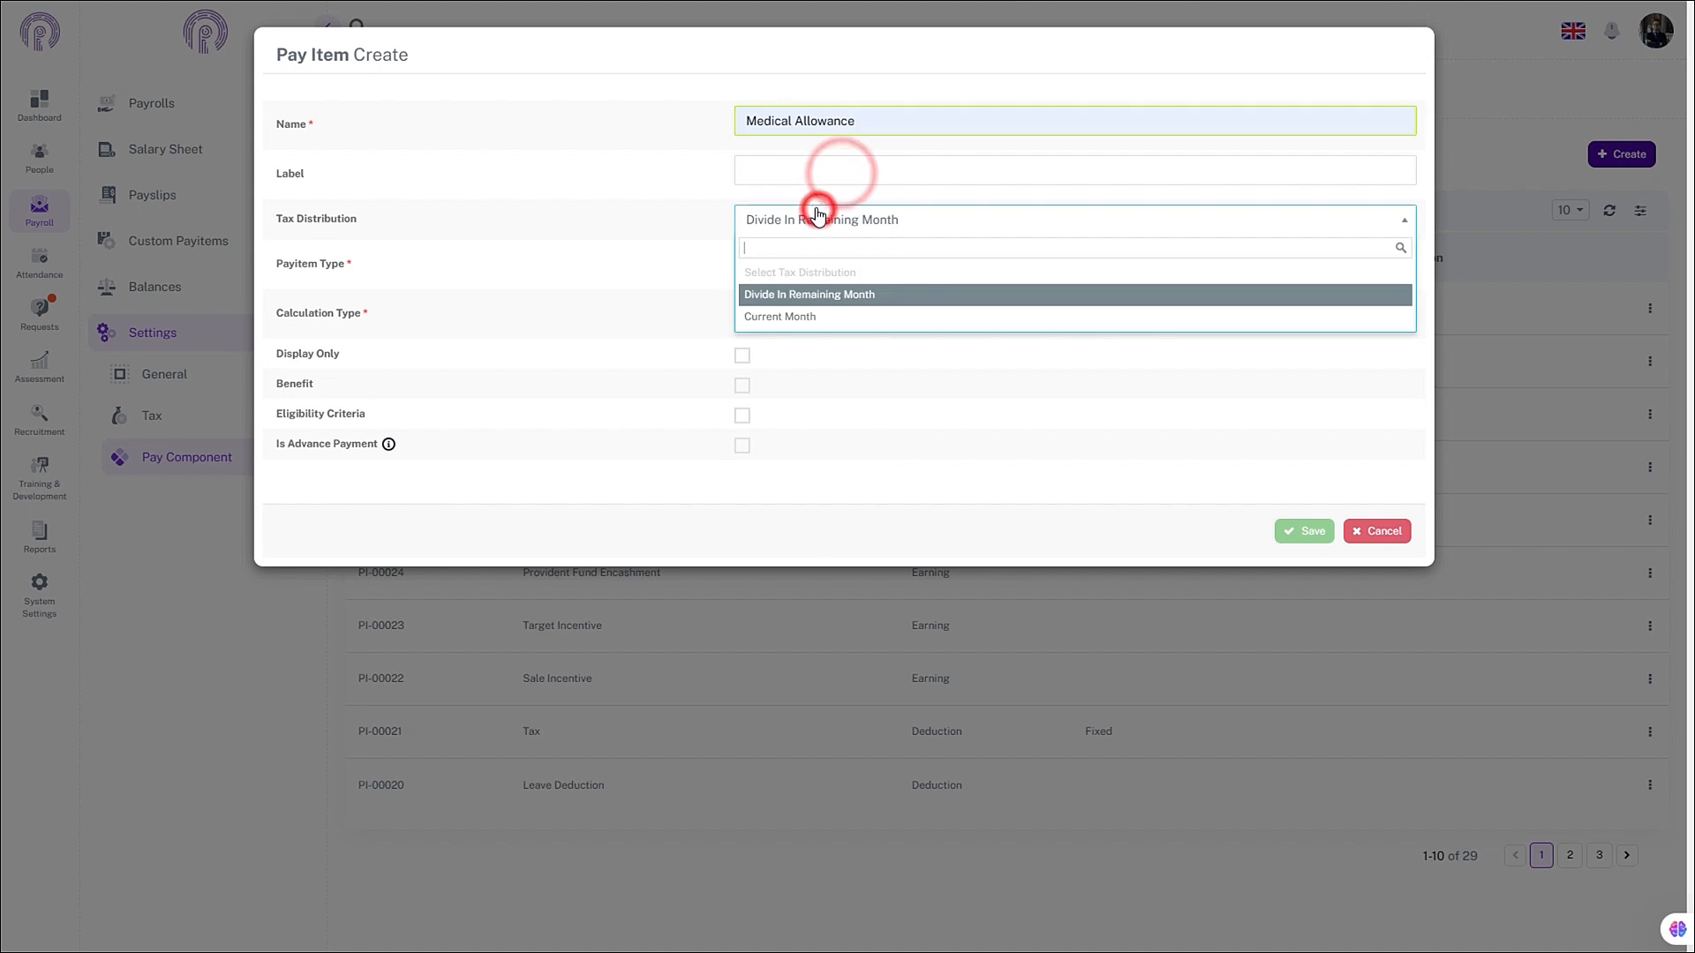
pyautogui.click(818, 296)
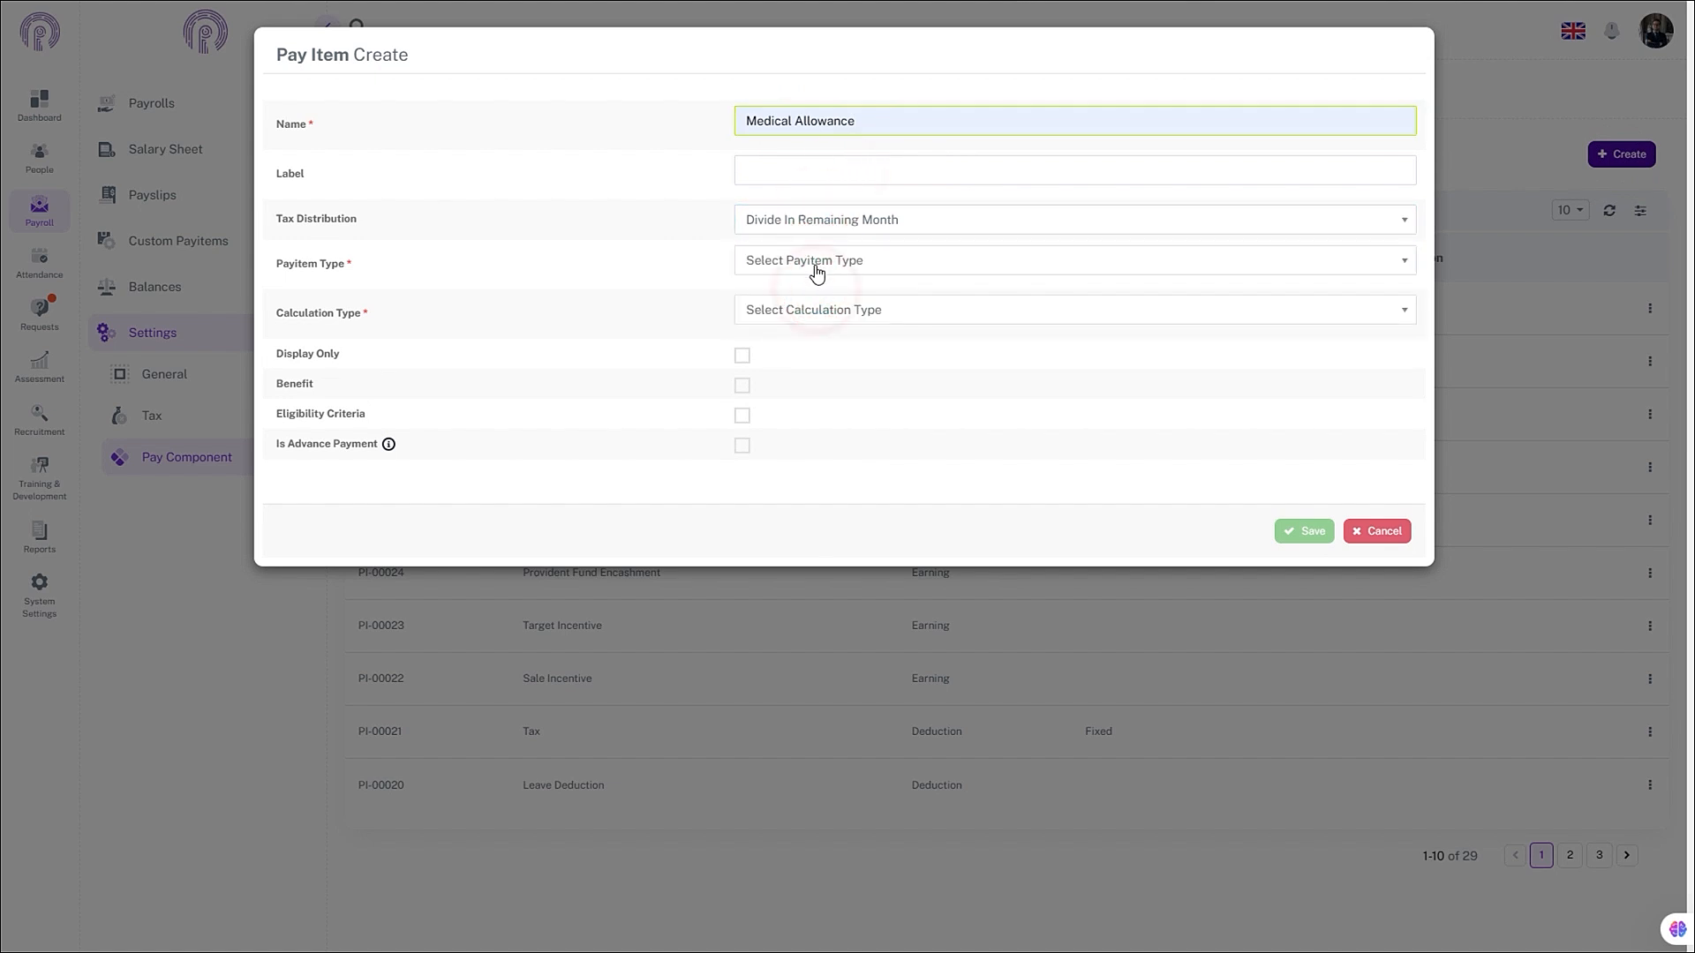
pyautogui.click(814, 266)
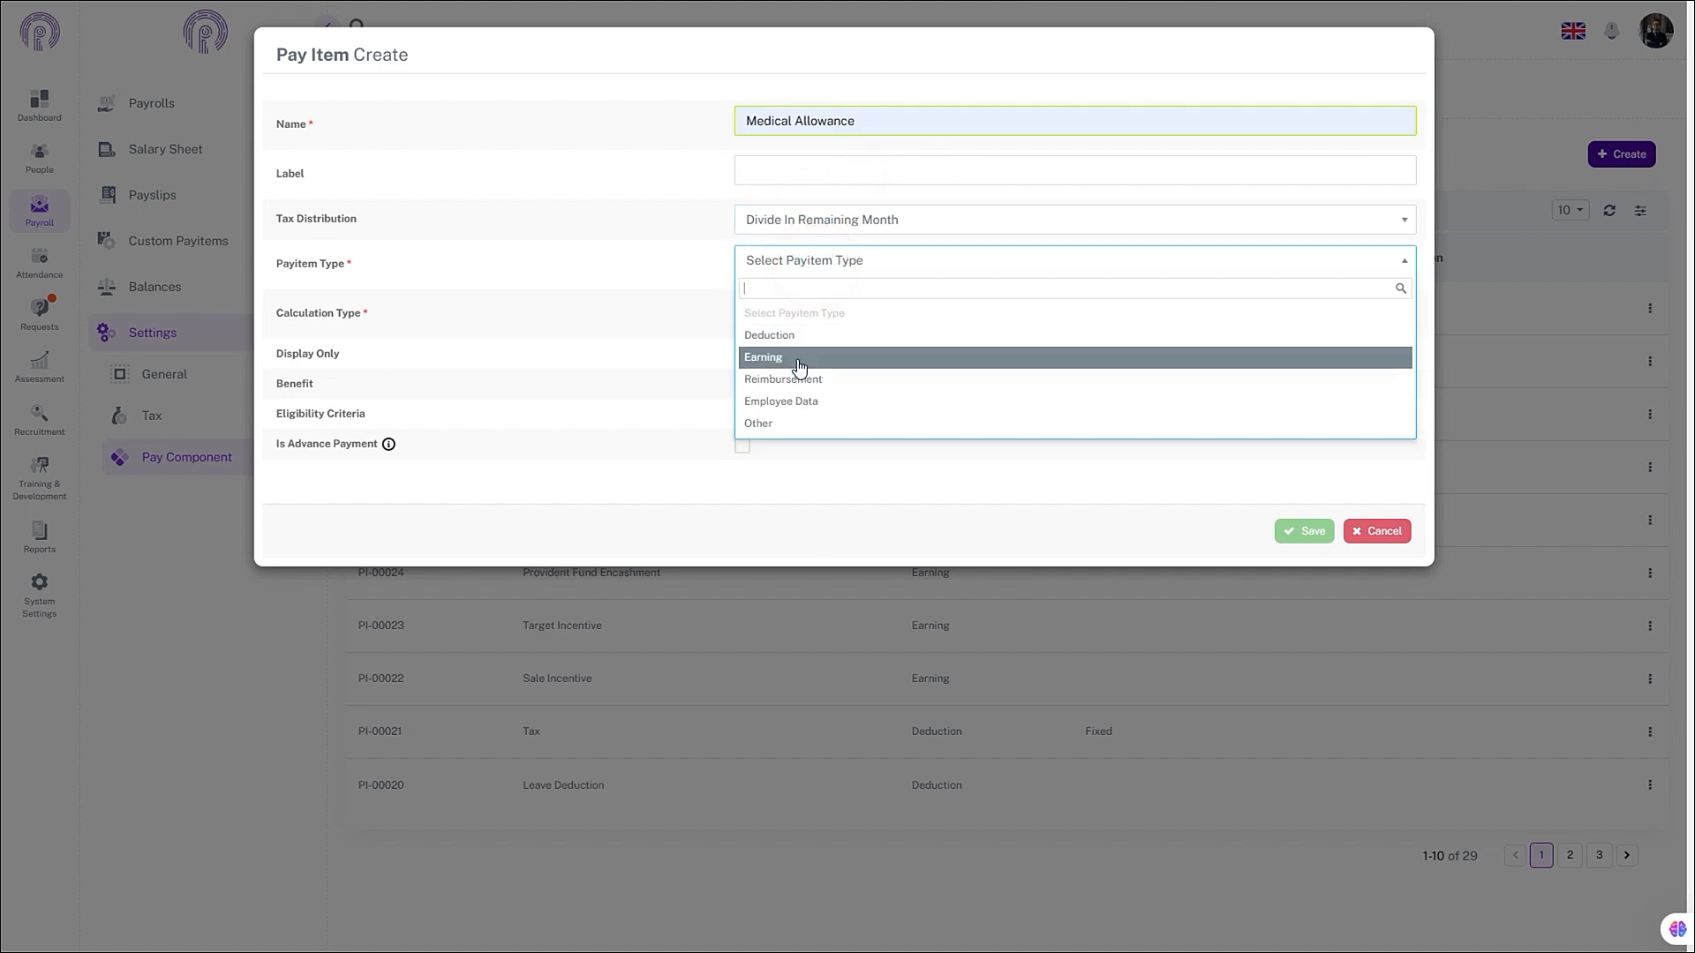
pyautogui.click(798, 357)
pyautogui.click(819, 309)
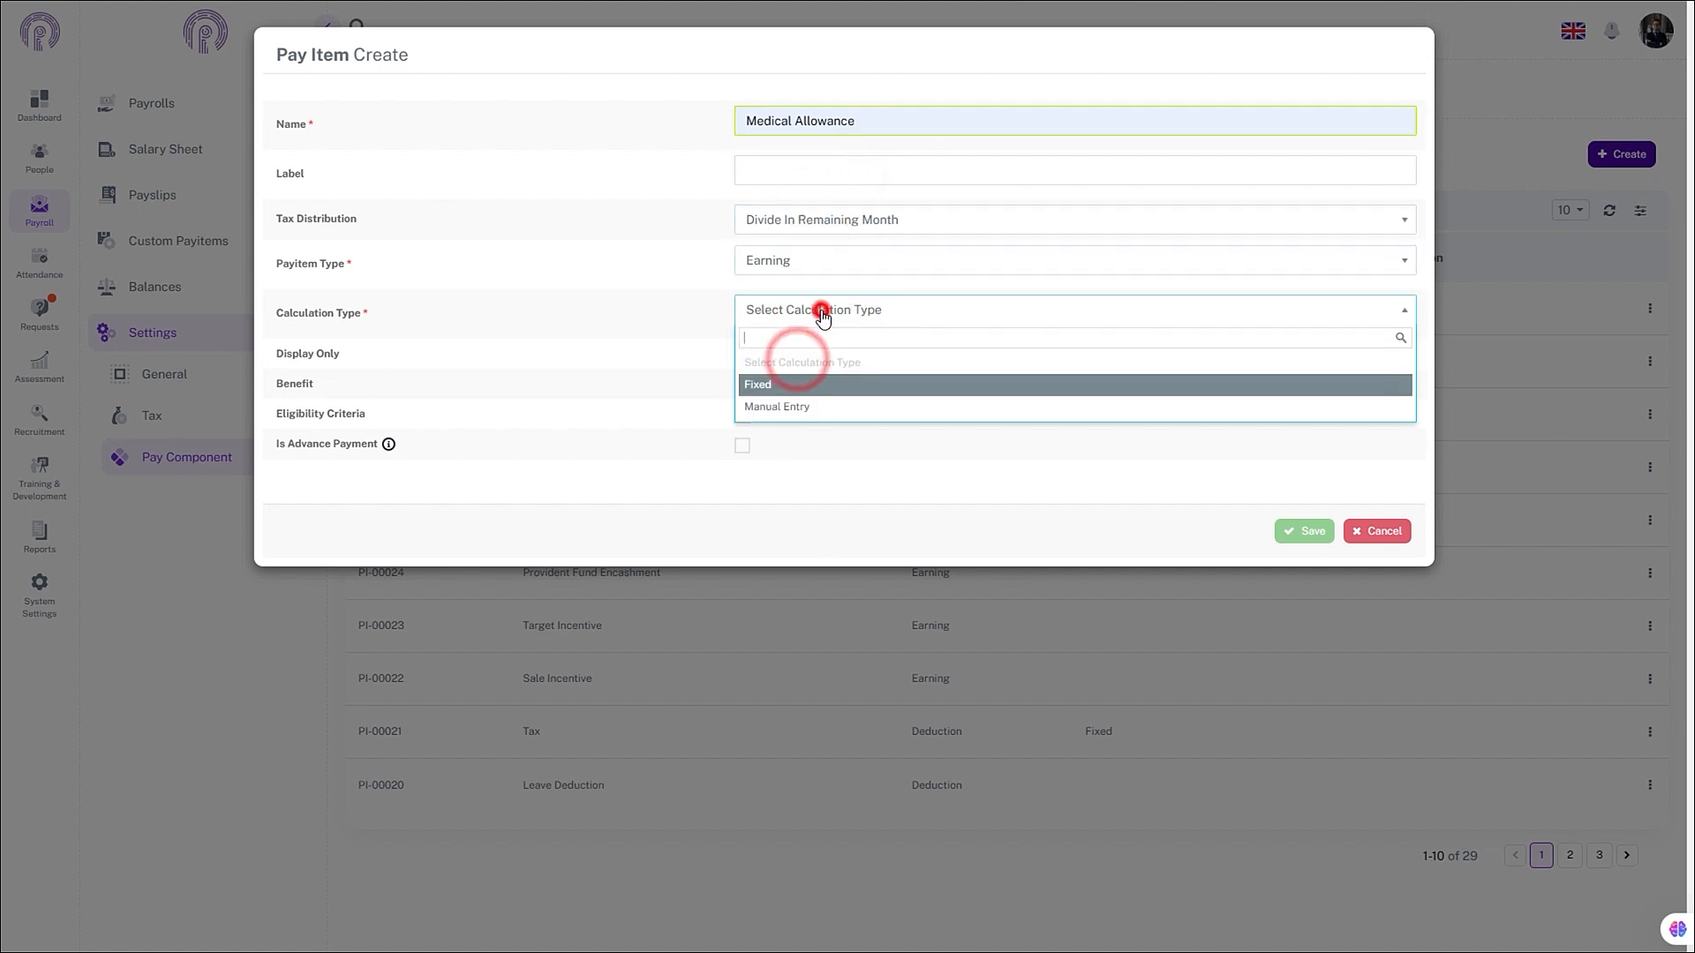
pyautogui.click(797, 388)
# - Choose the Medical Allowance formula as the Employer Contribution (Formula)
pyautogui.click(776, 362)
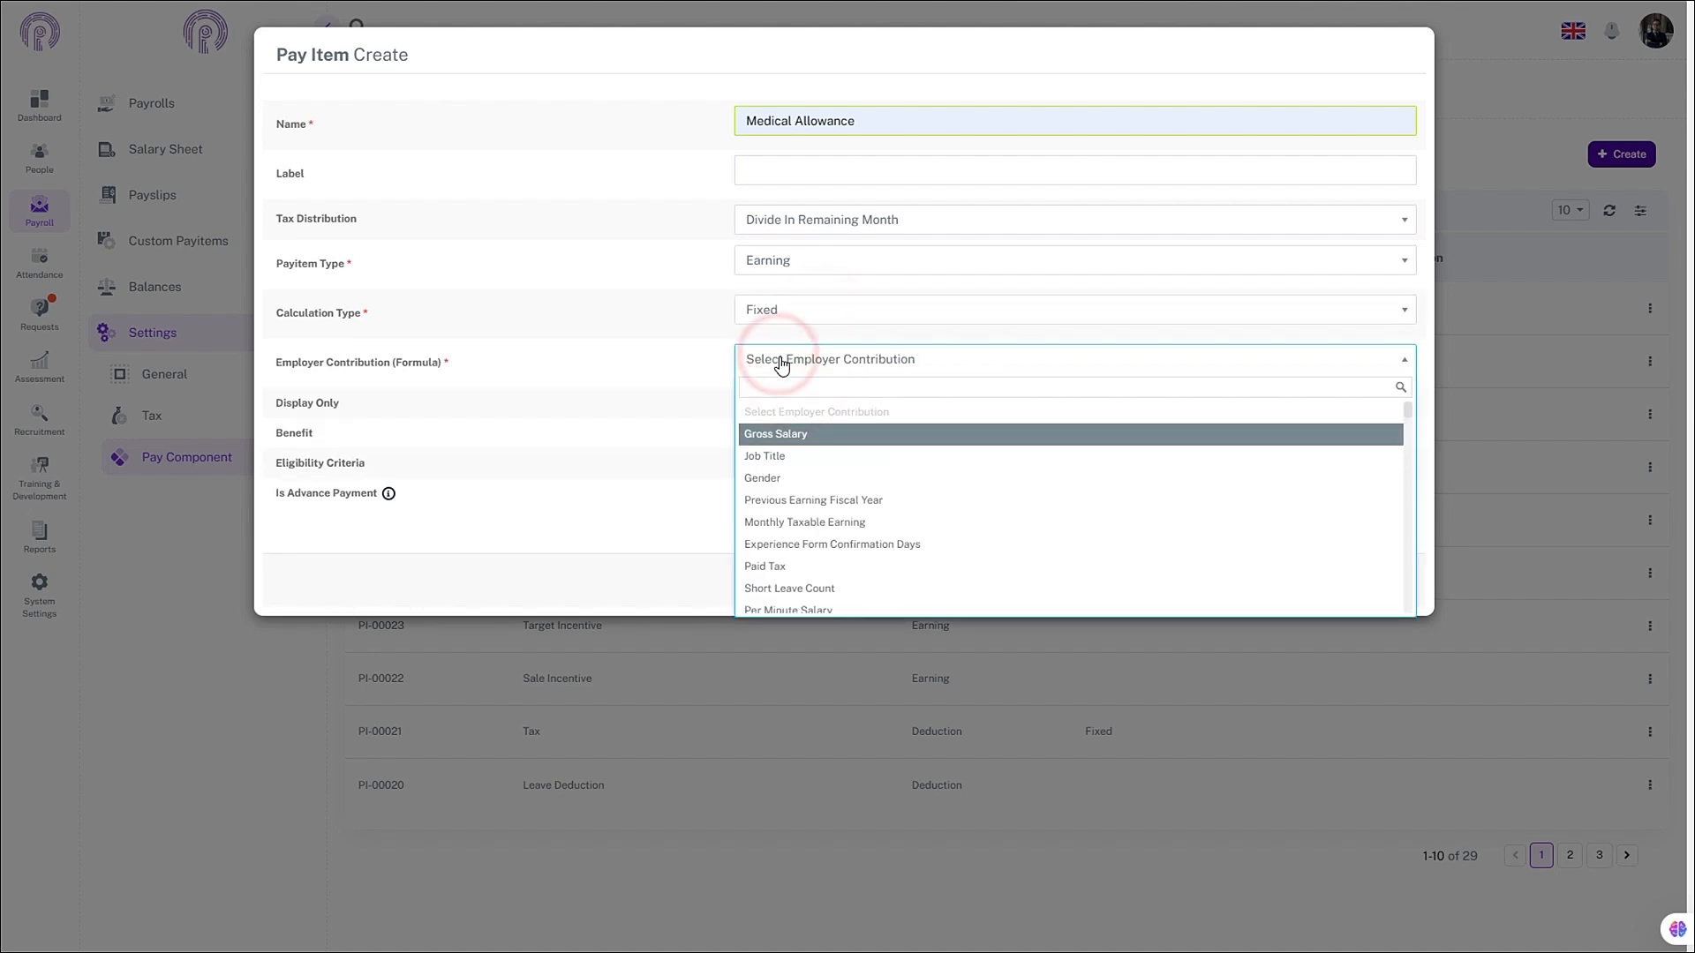
pyautogui.click(788, 386)
pyautogui.write('Med')
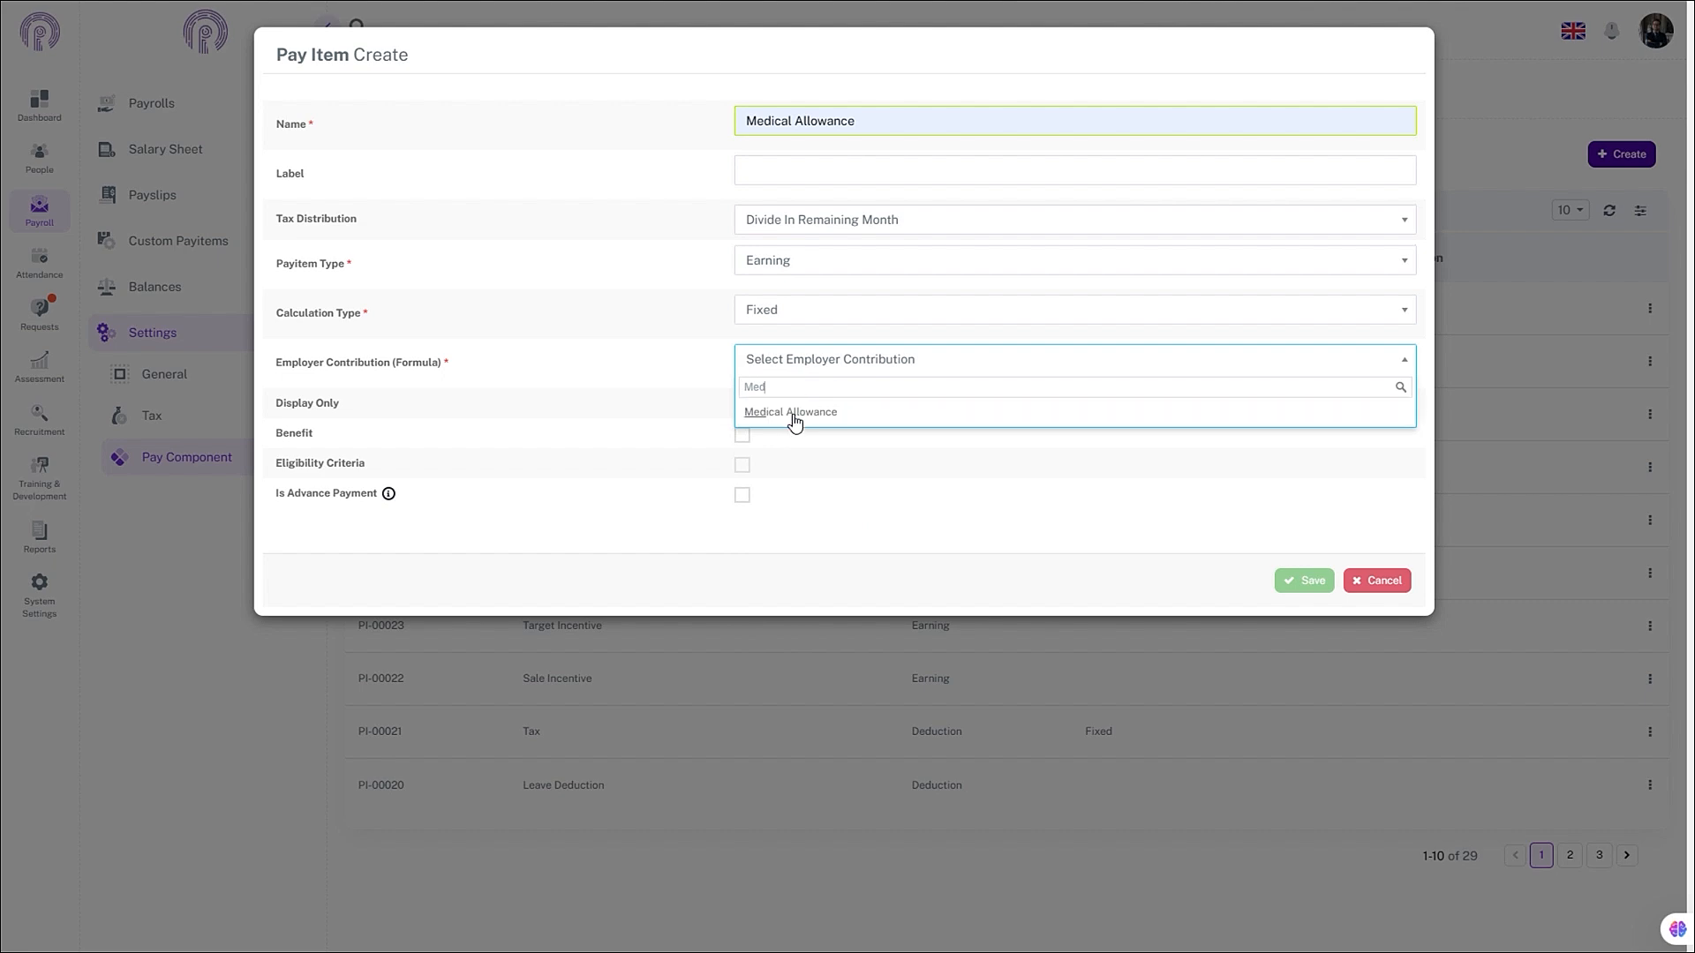
pyautogui.click(790, 408)
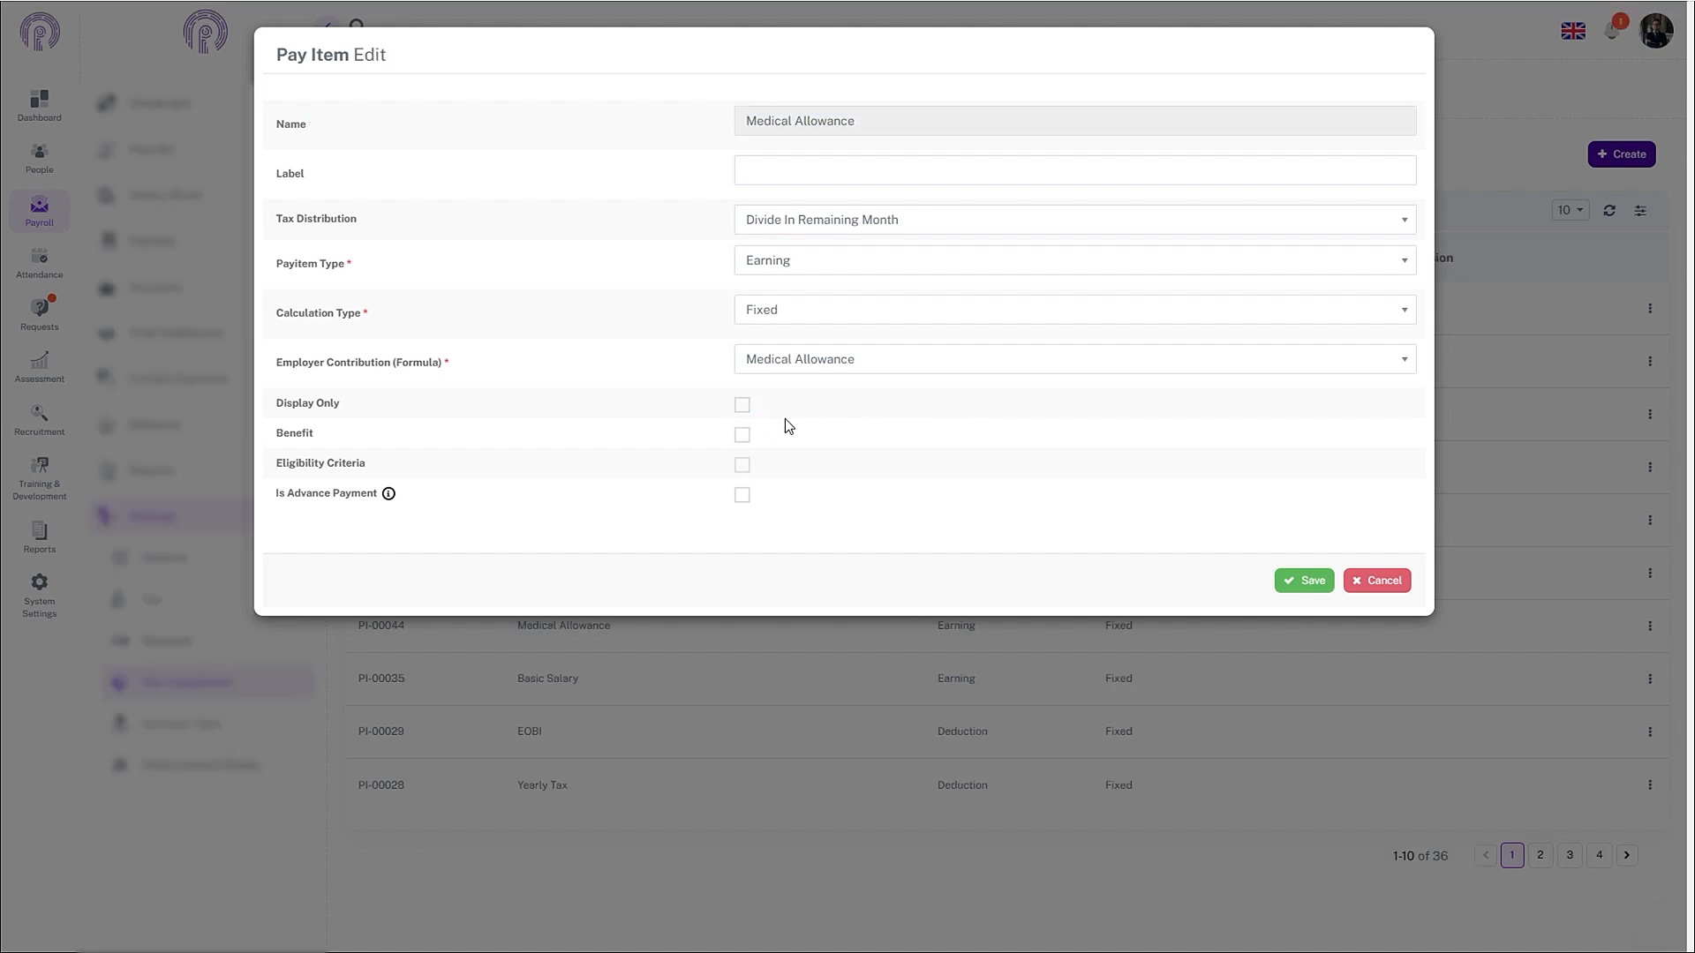
# - Enable eligibility criteria as {medical_allowance_rule} and save the Medical Allowance pay item
pyautogui.click(742, 464)
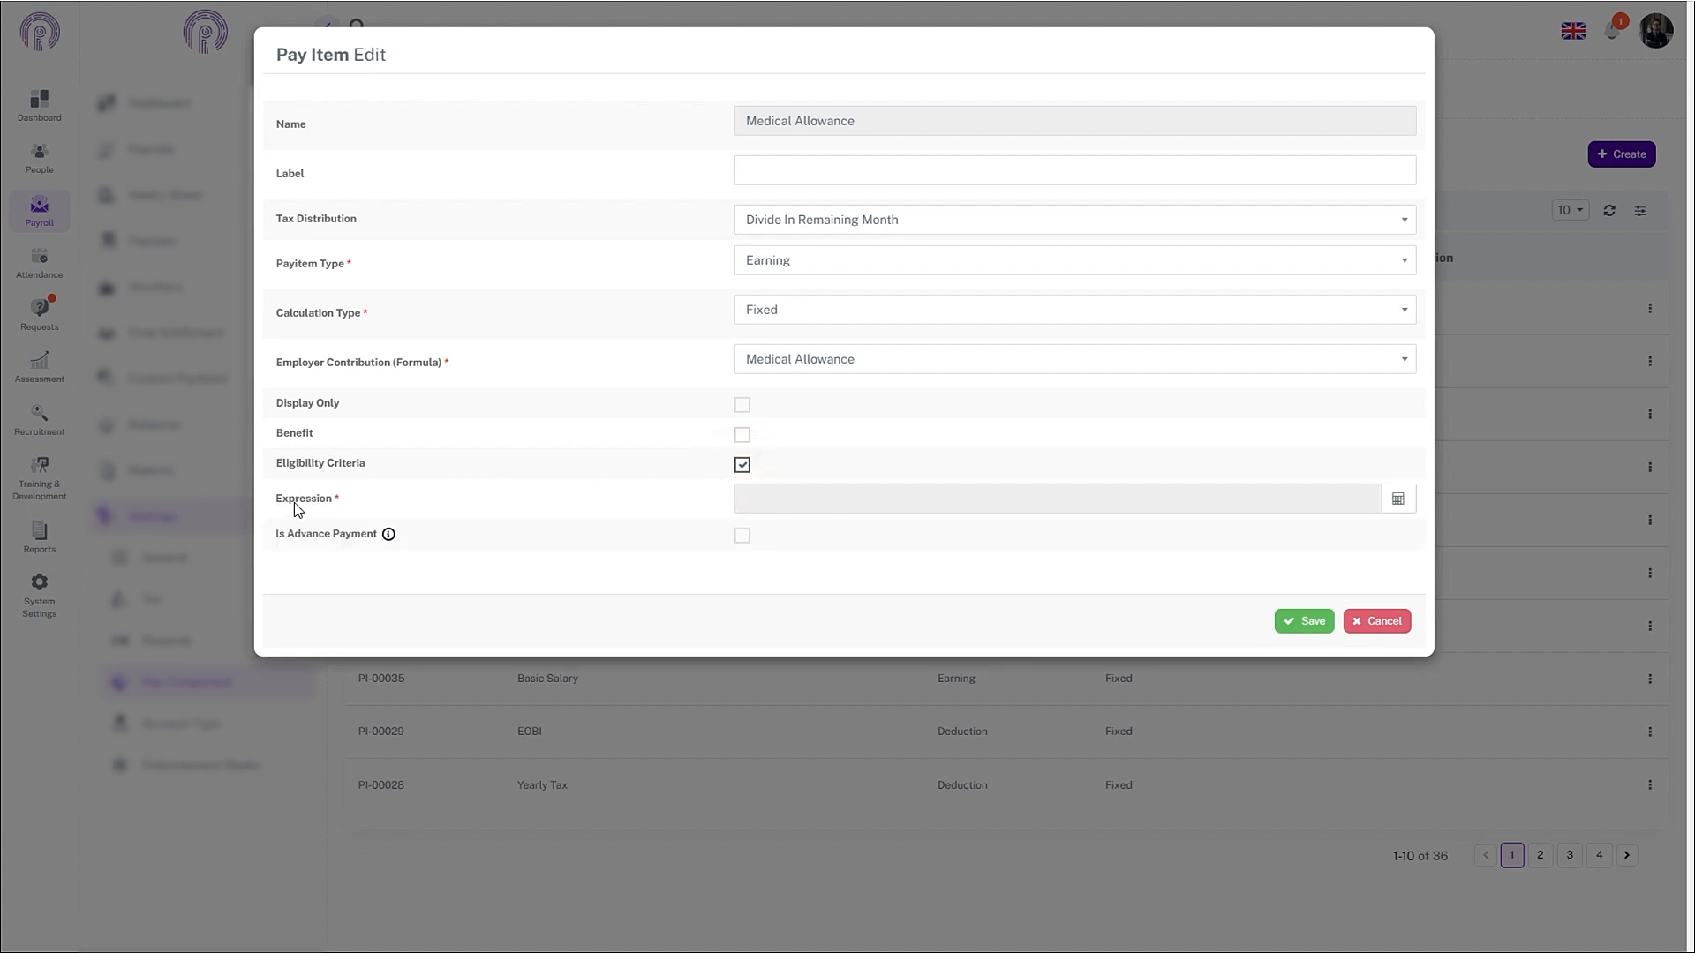
pyautogui.click(1400, 501)
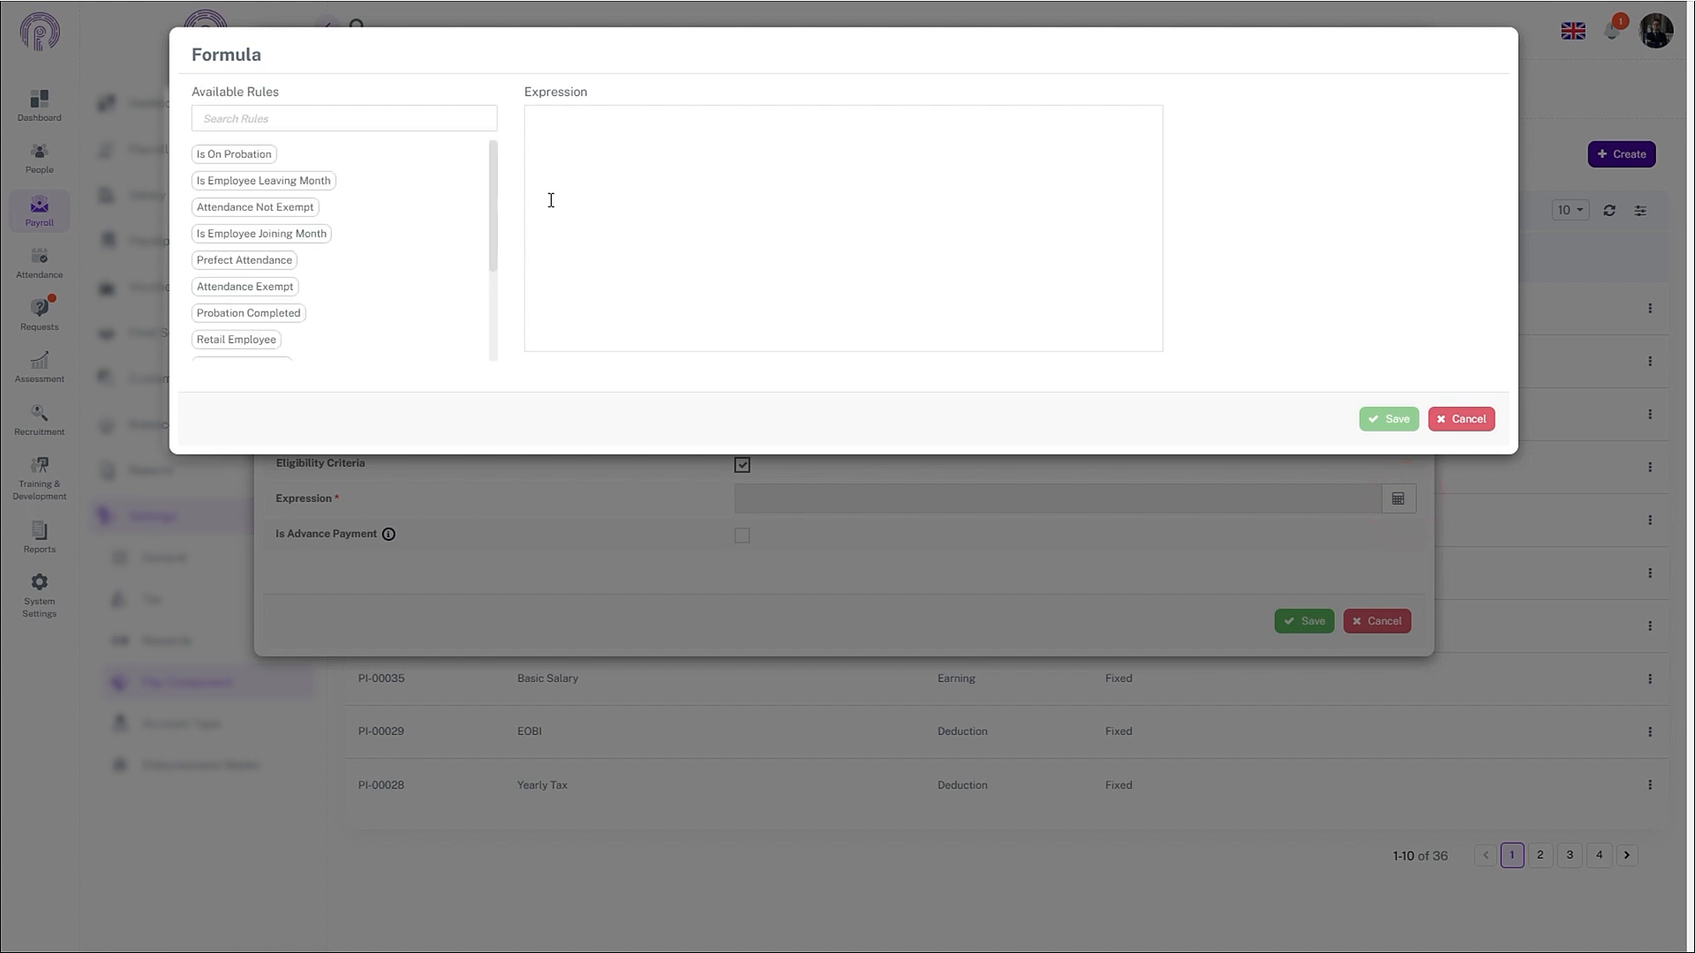
pyautogui.click(419, 120)
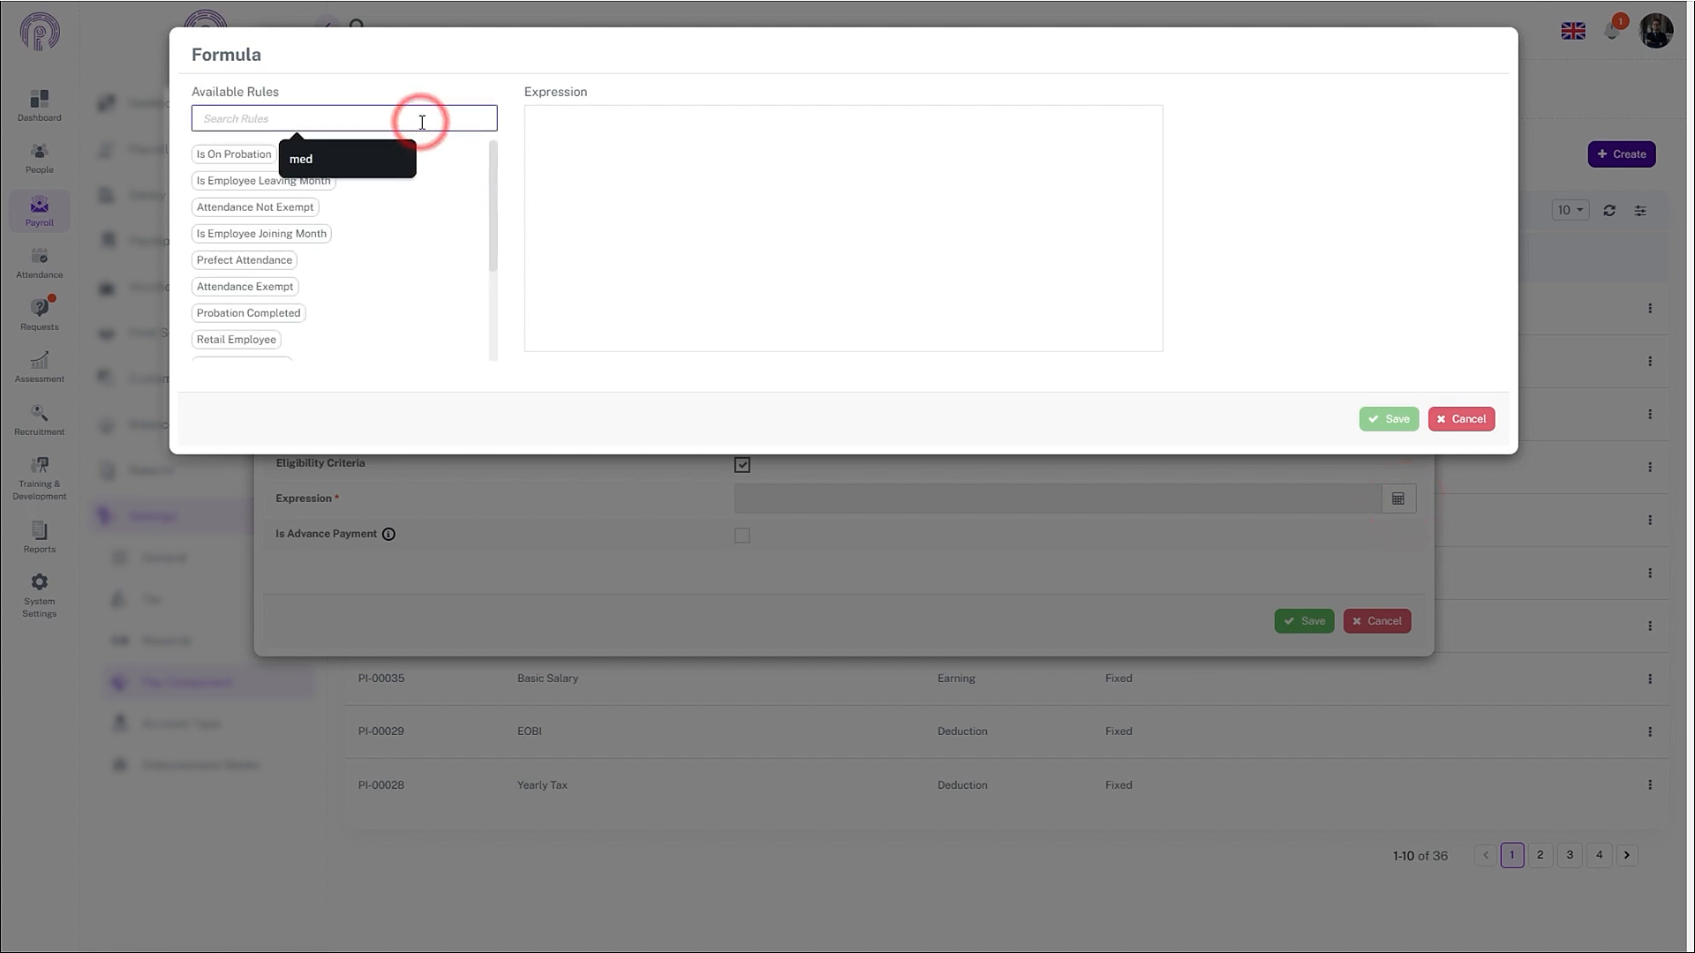
pyautogui.write('medic')
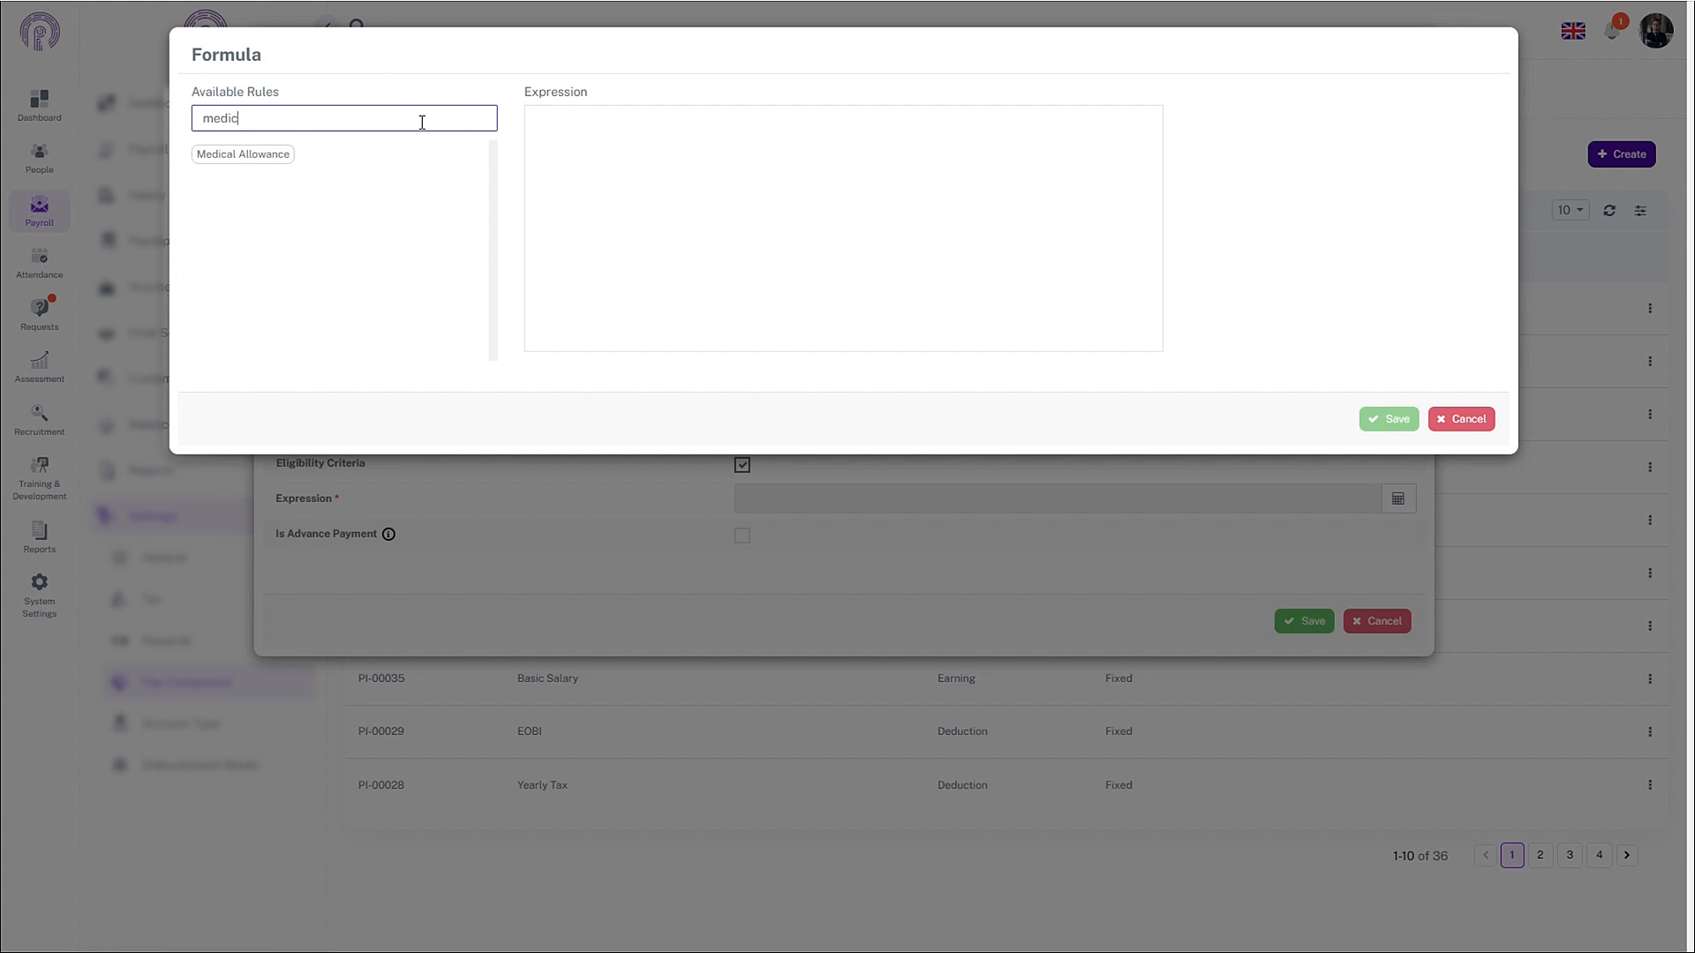
pyautogui.click(237, 153)
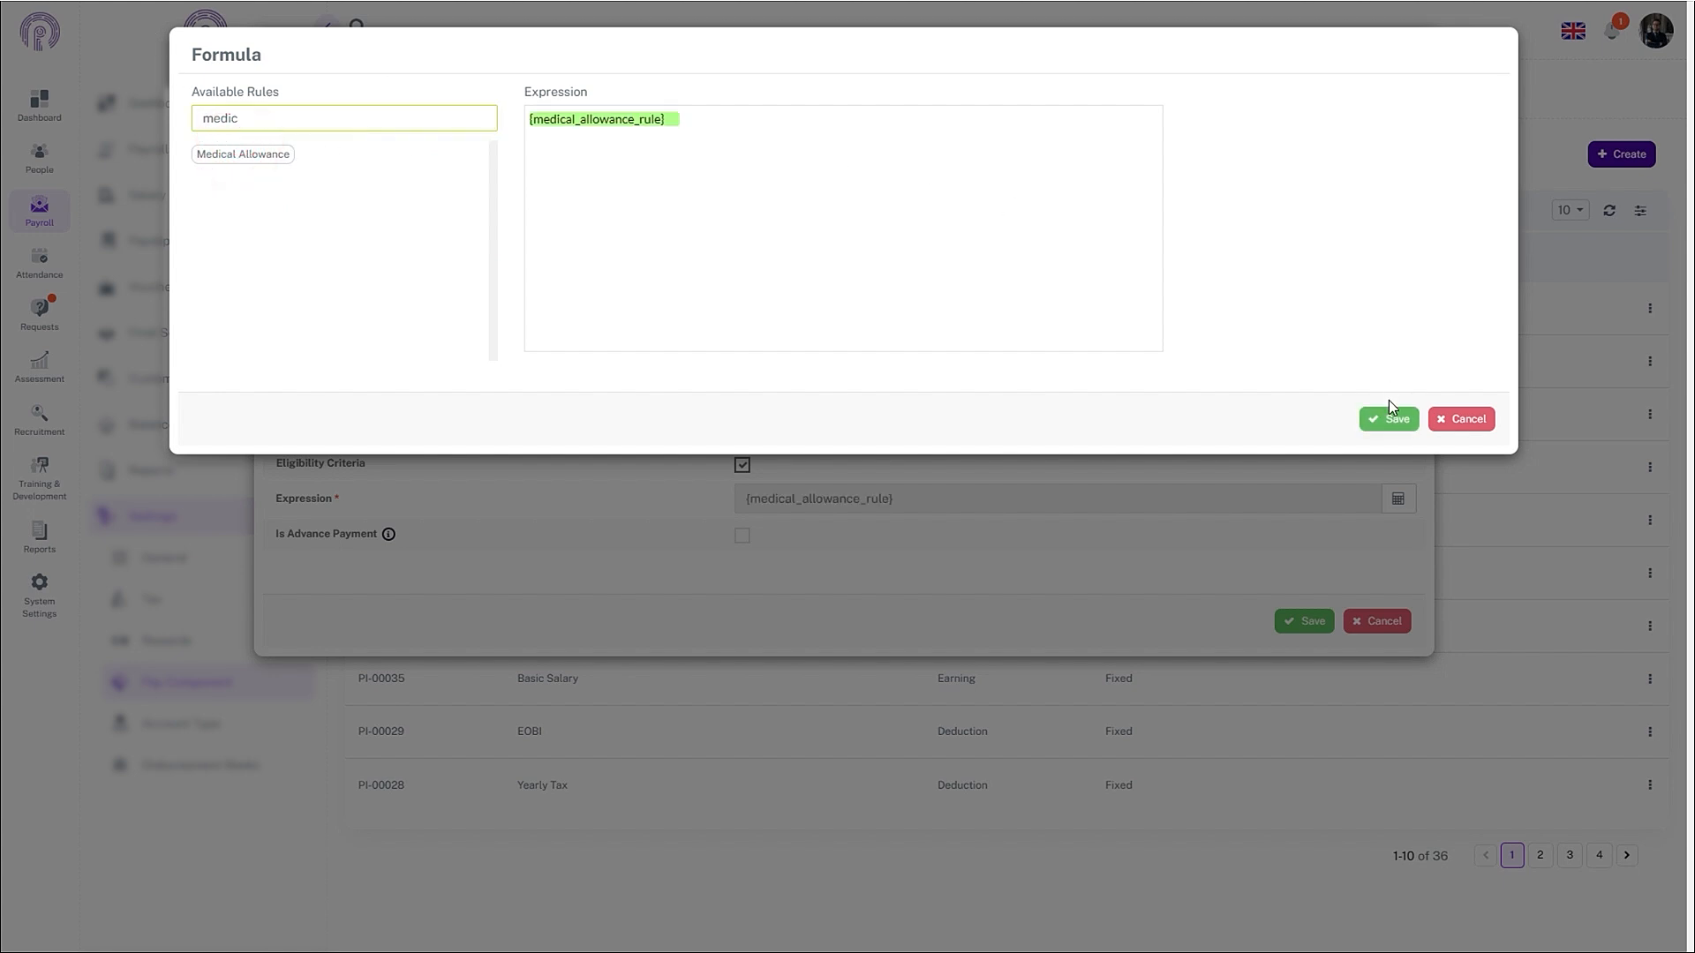
pyautogui.click(1392, 419)
pyautogui.click(1298, 622)
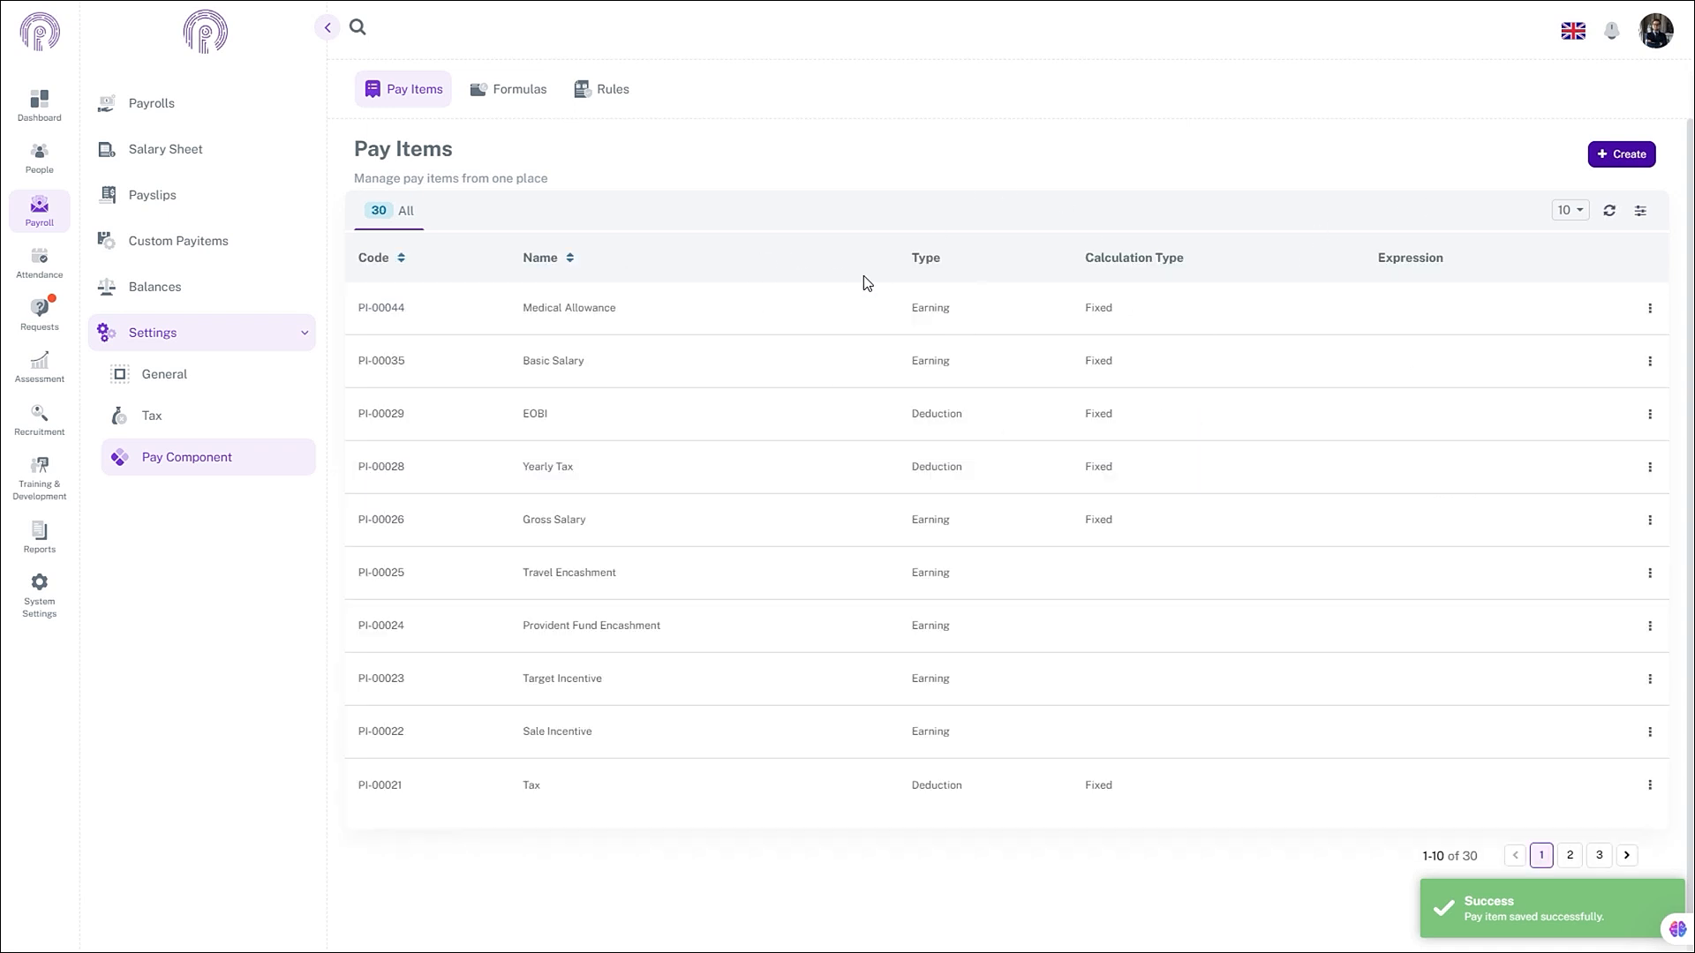
# - Start a new pay item named COLA
pyautogui.click(1633, 152)
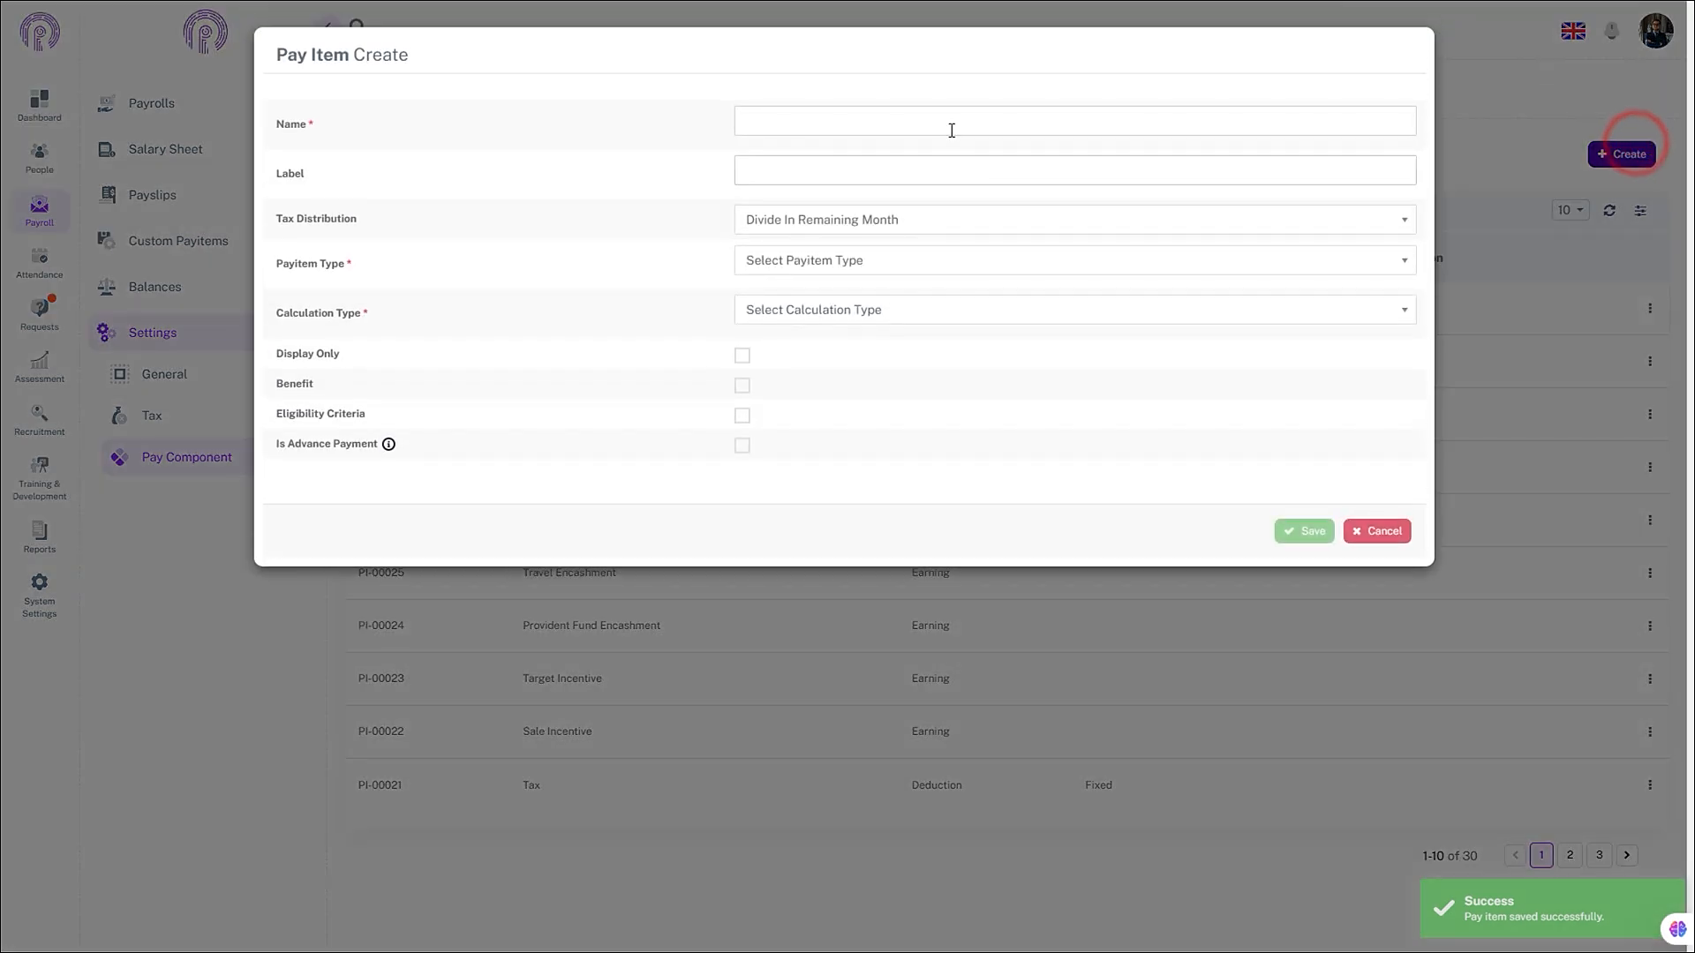
pyautogui.click(952, 128)
pyautogui.write('COL')
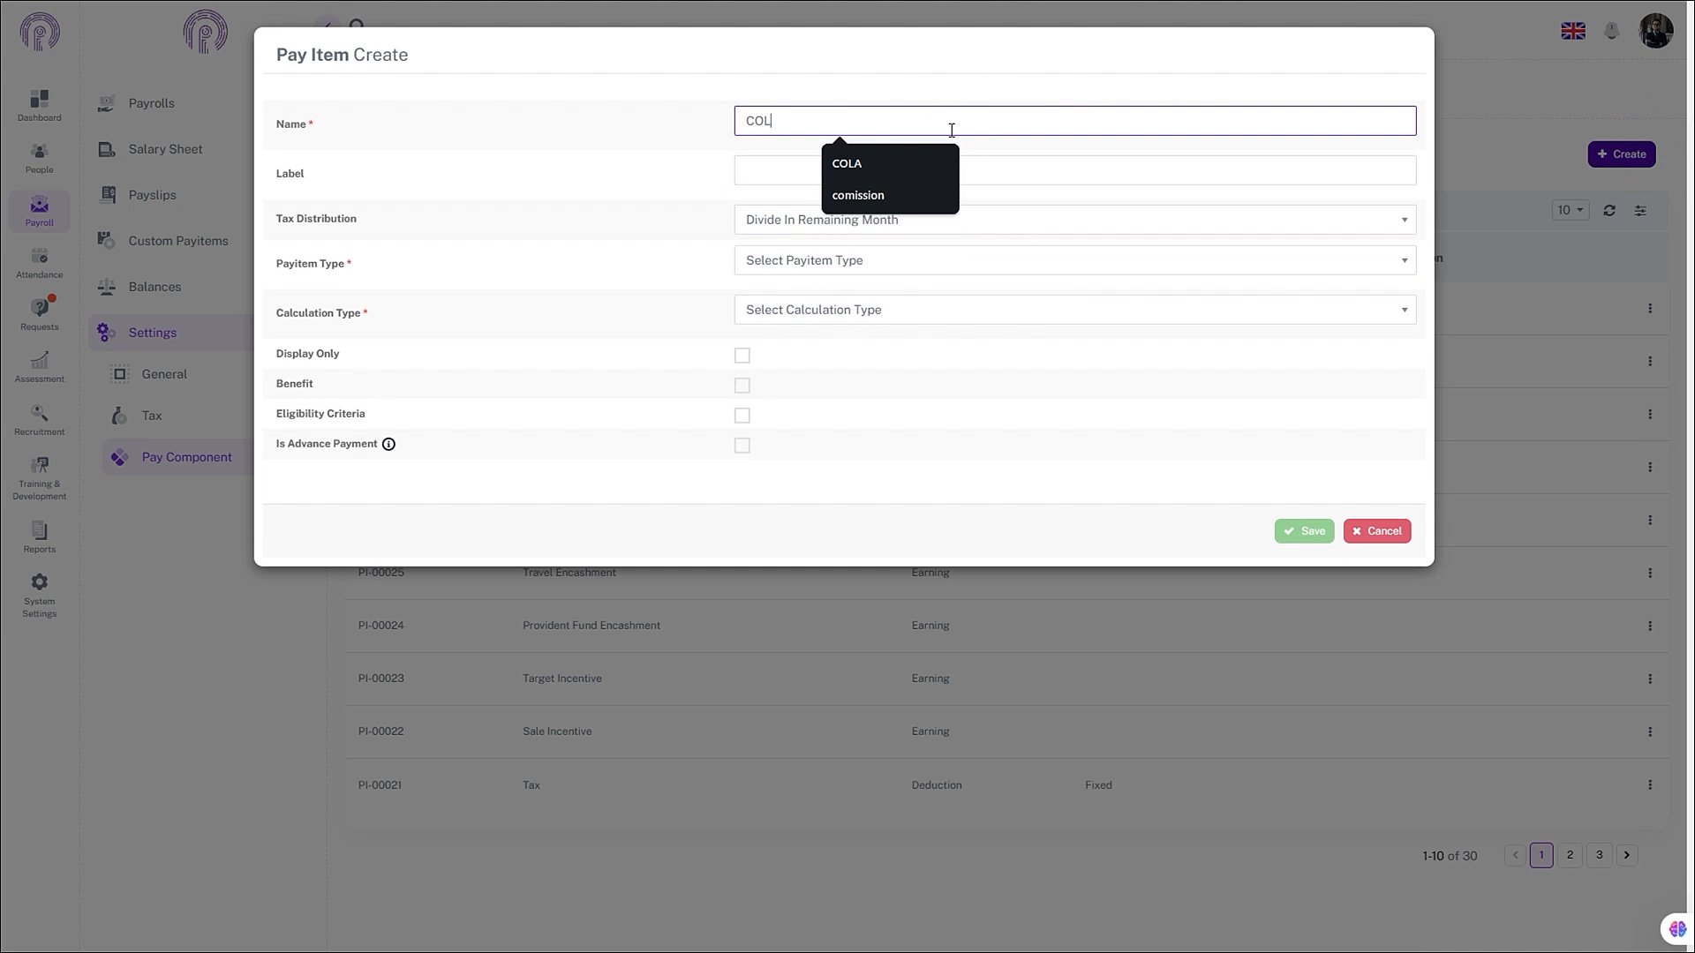
pyautogui.write('A')
# - Set tax distribution to Divide In Remaining Month, type Earning, calculation Fixed
pyautogui.click(905, 224)
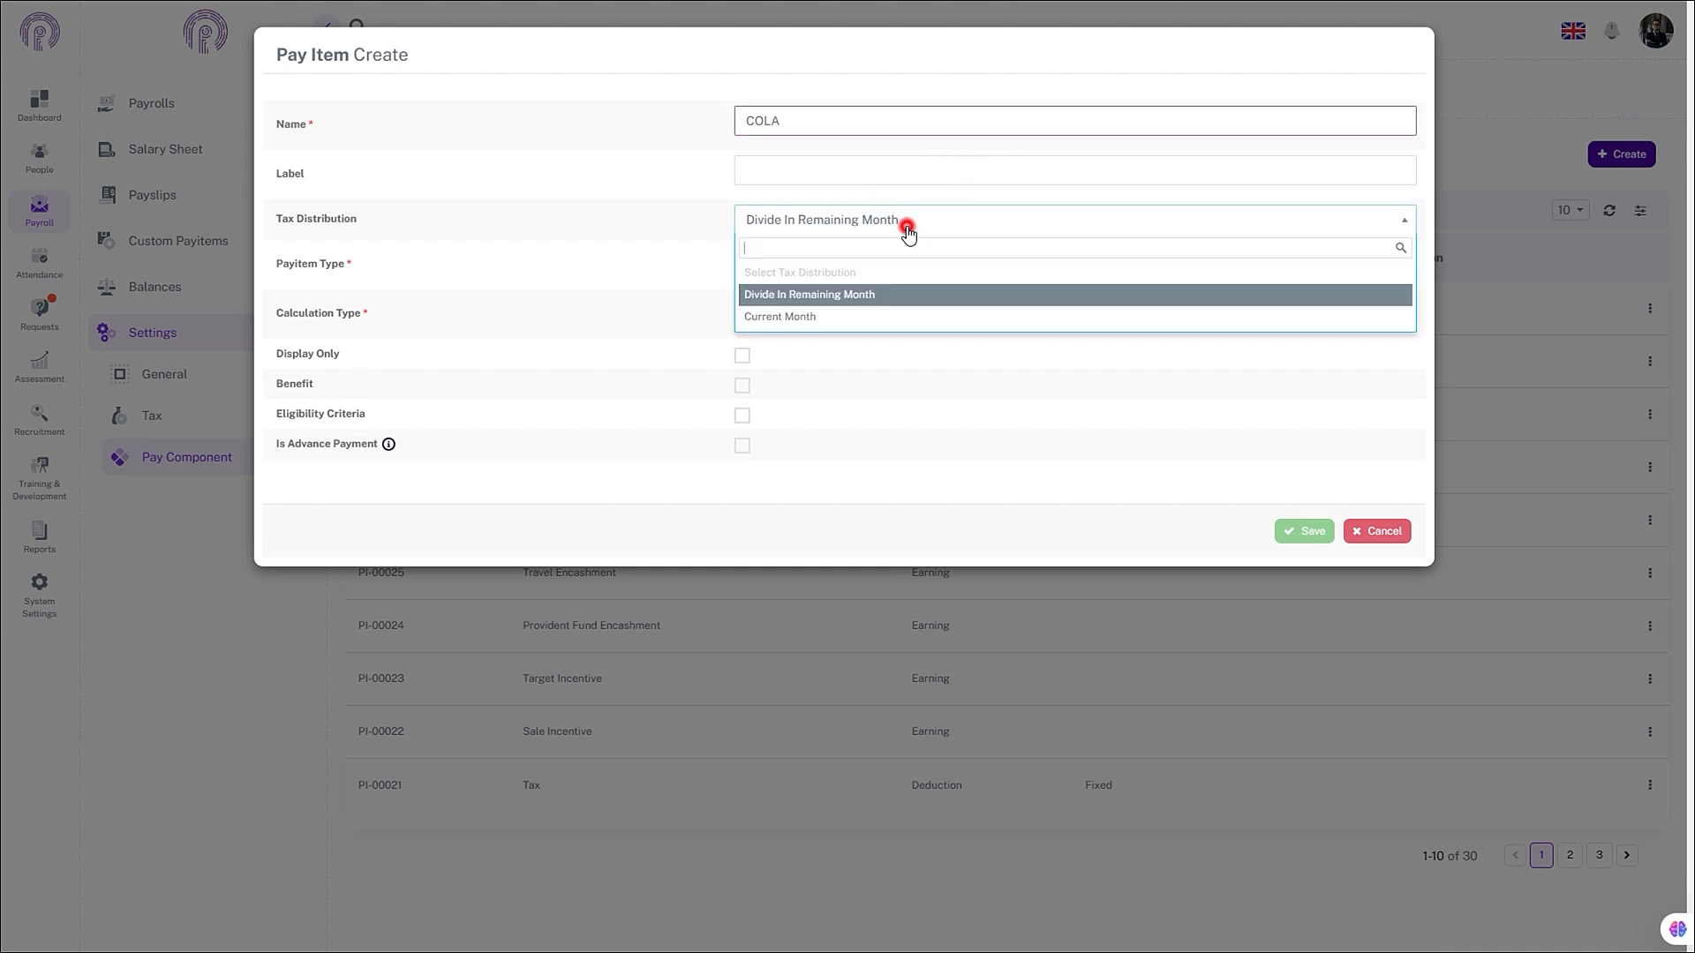
pyautogui.click(874, 297)
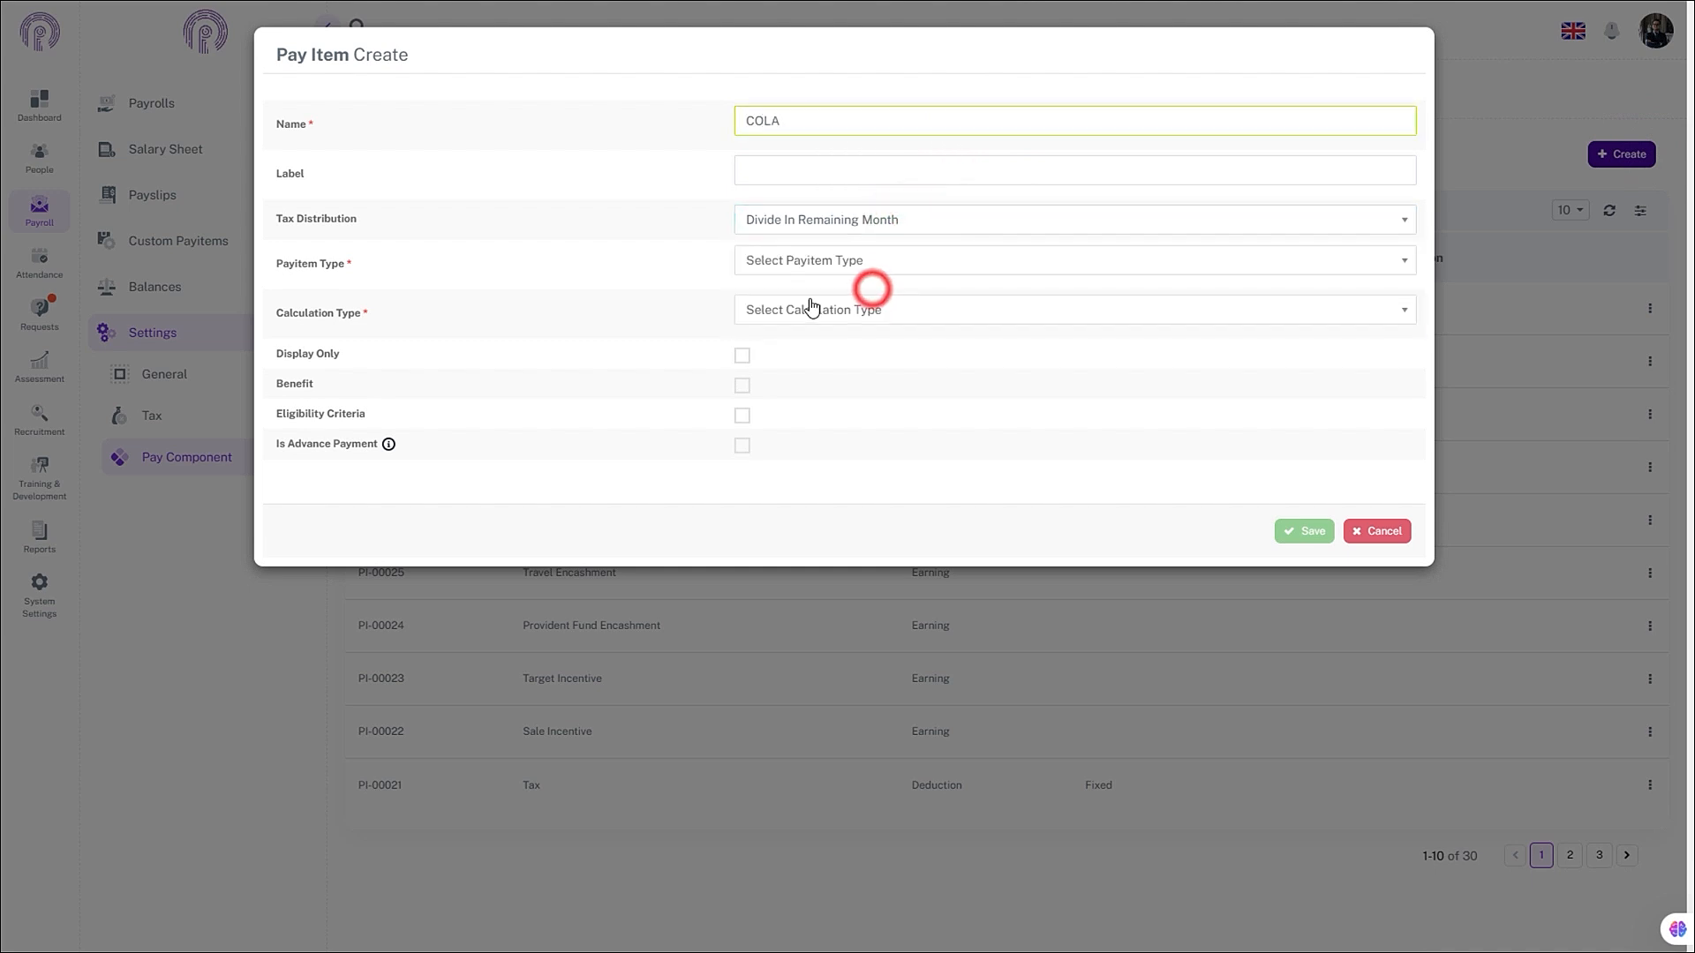
pyautogui.click(812, 271)
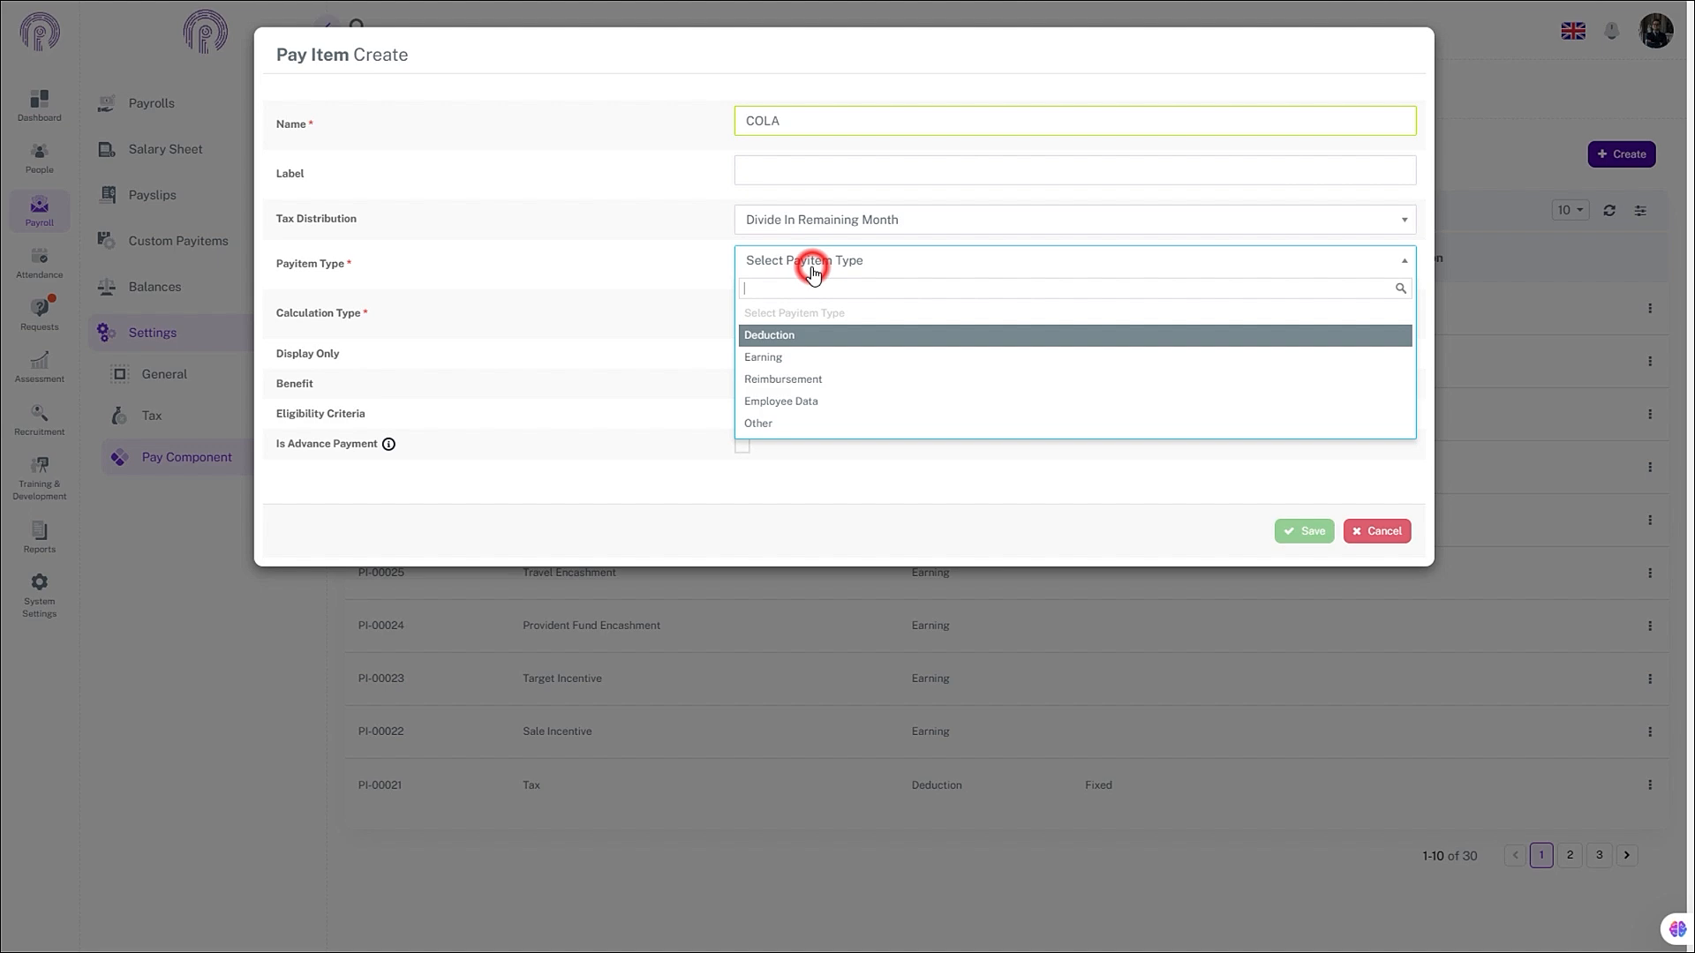
pyautogui.click(790, 355)
pyautogui.click(786, 316)
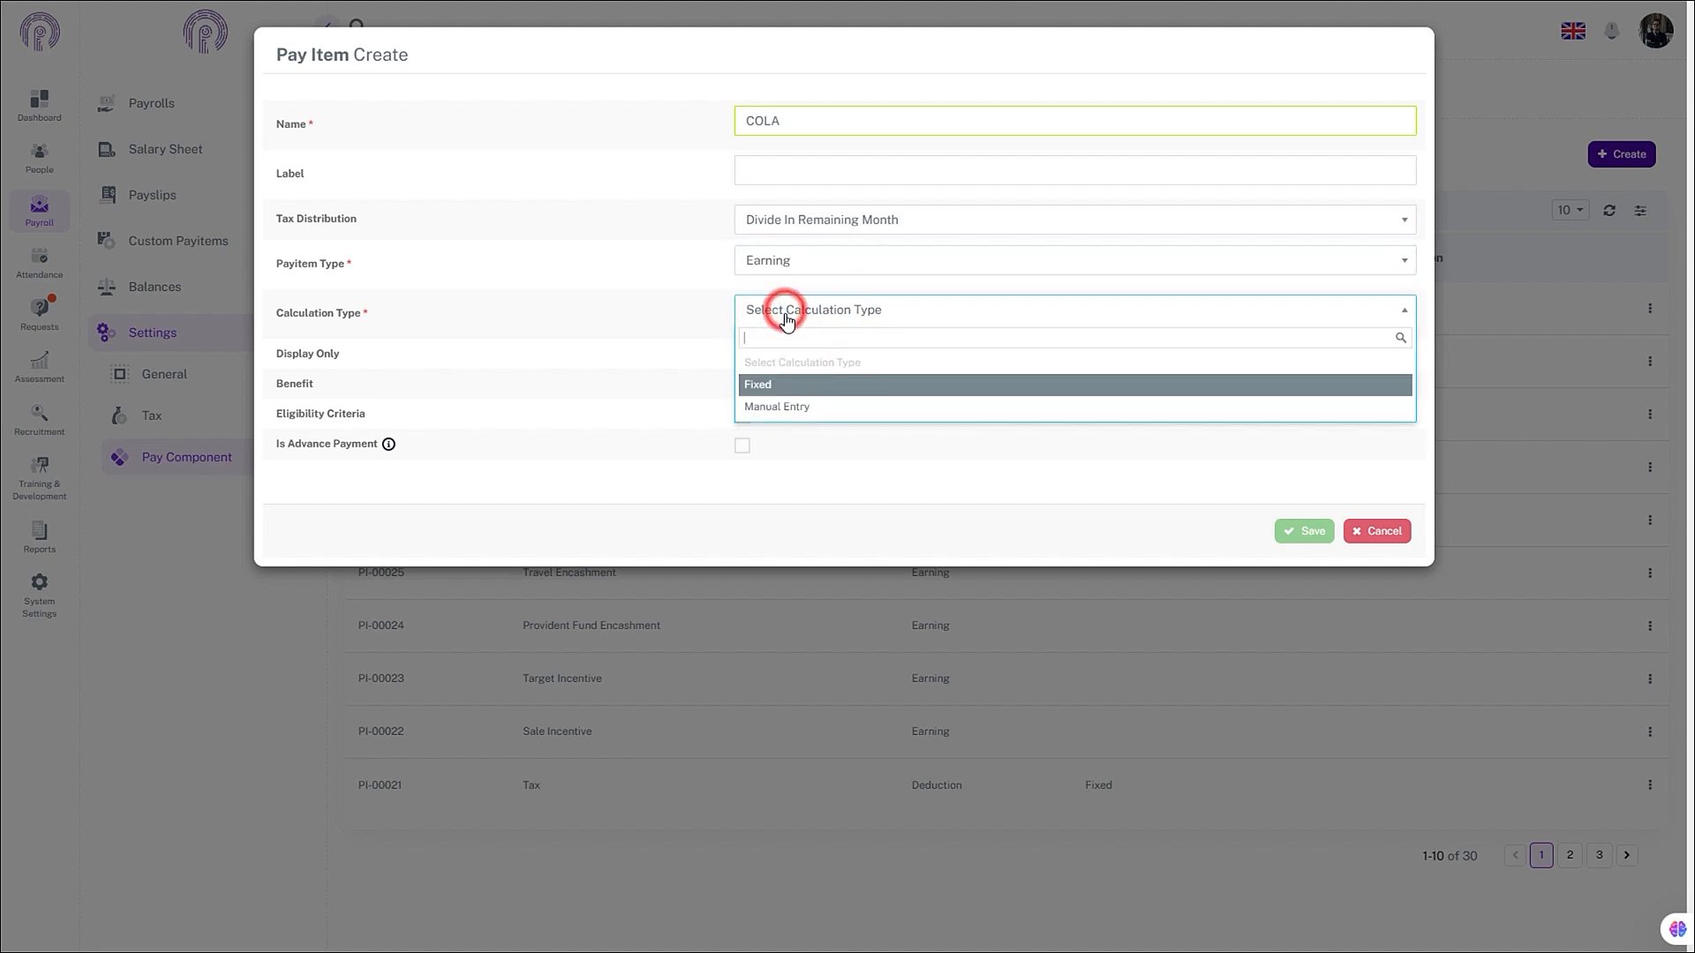
pyautogui.click(786, 382)
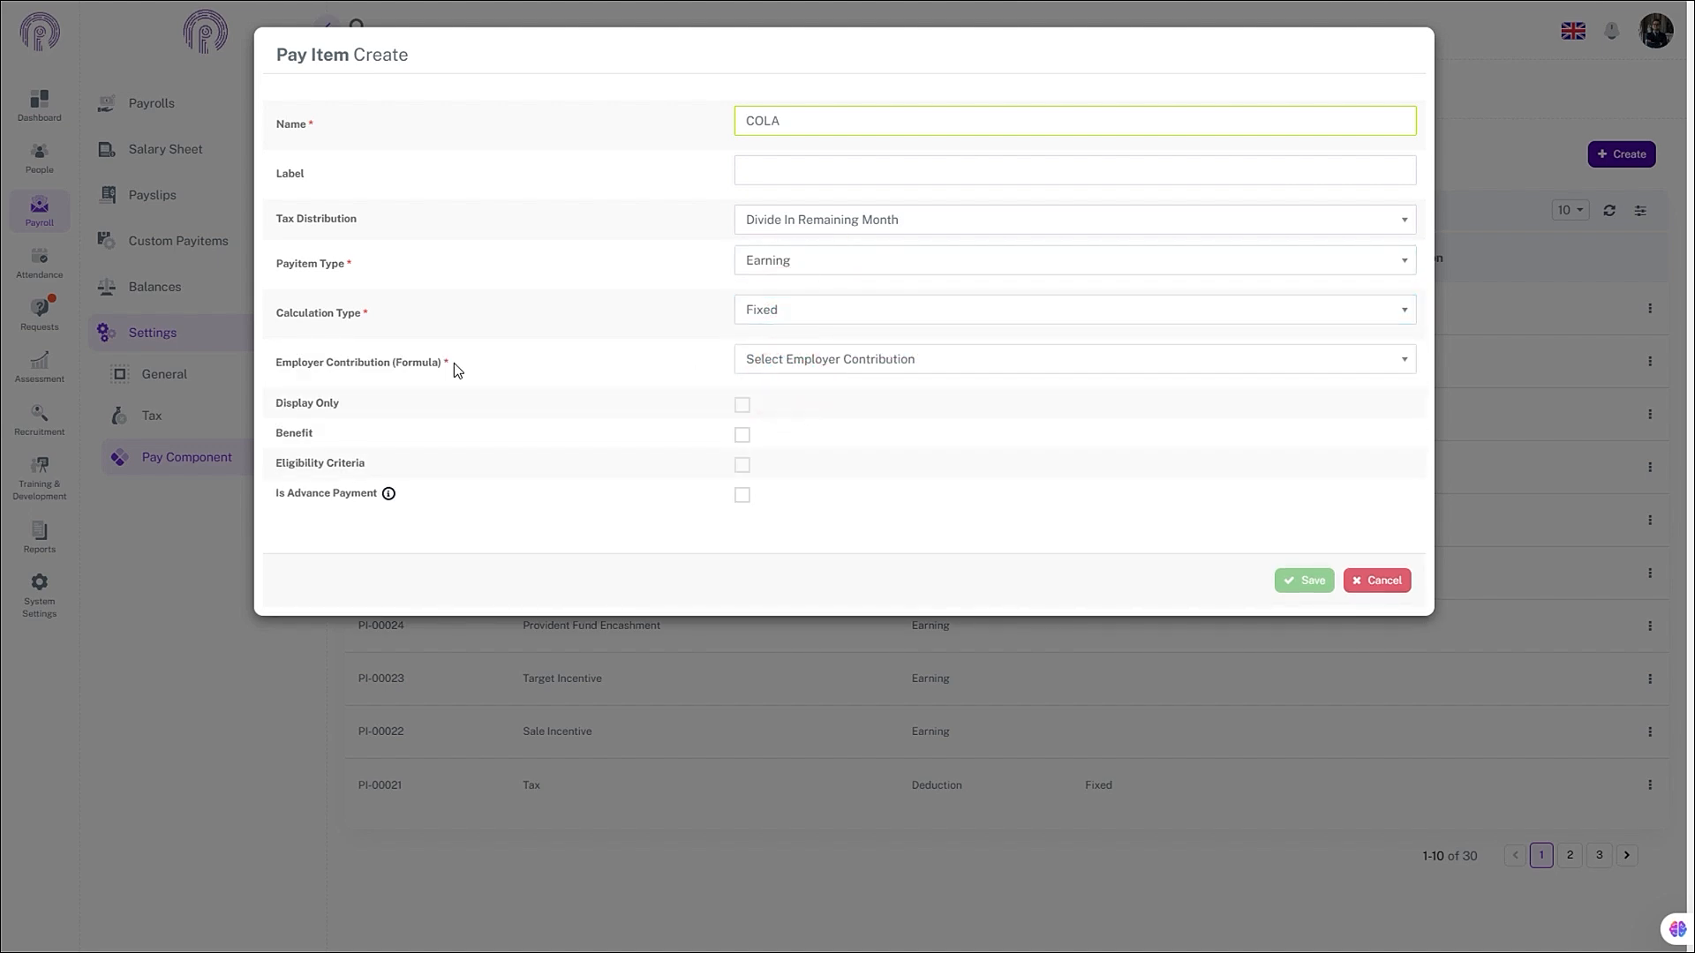
# - Choose the COLA formula as Employer Contribution (Formula) and save the pay item
pyautogui.click(798, 367)
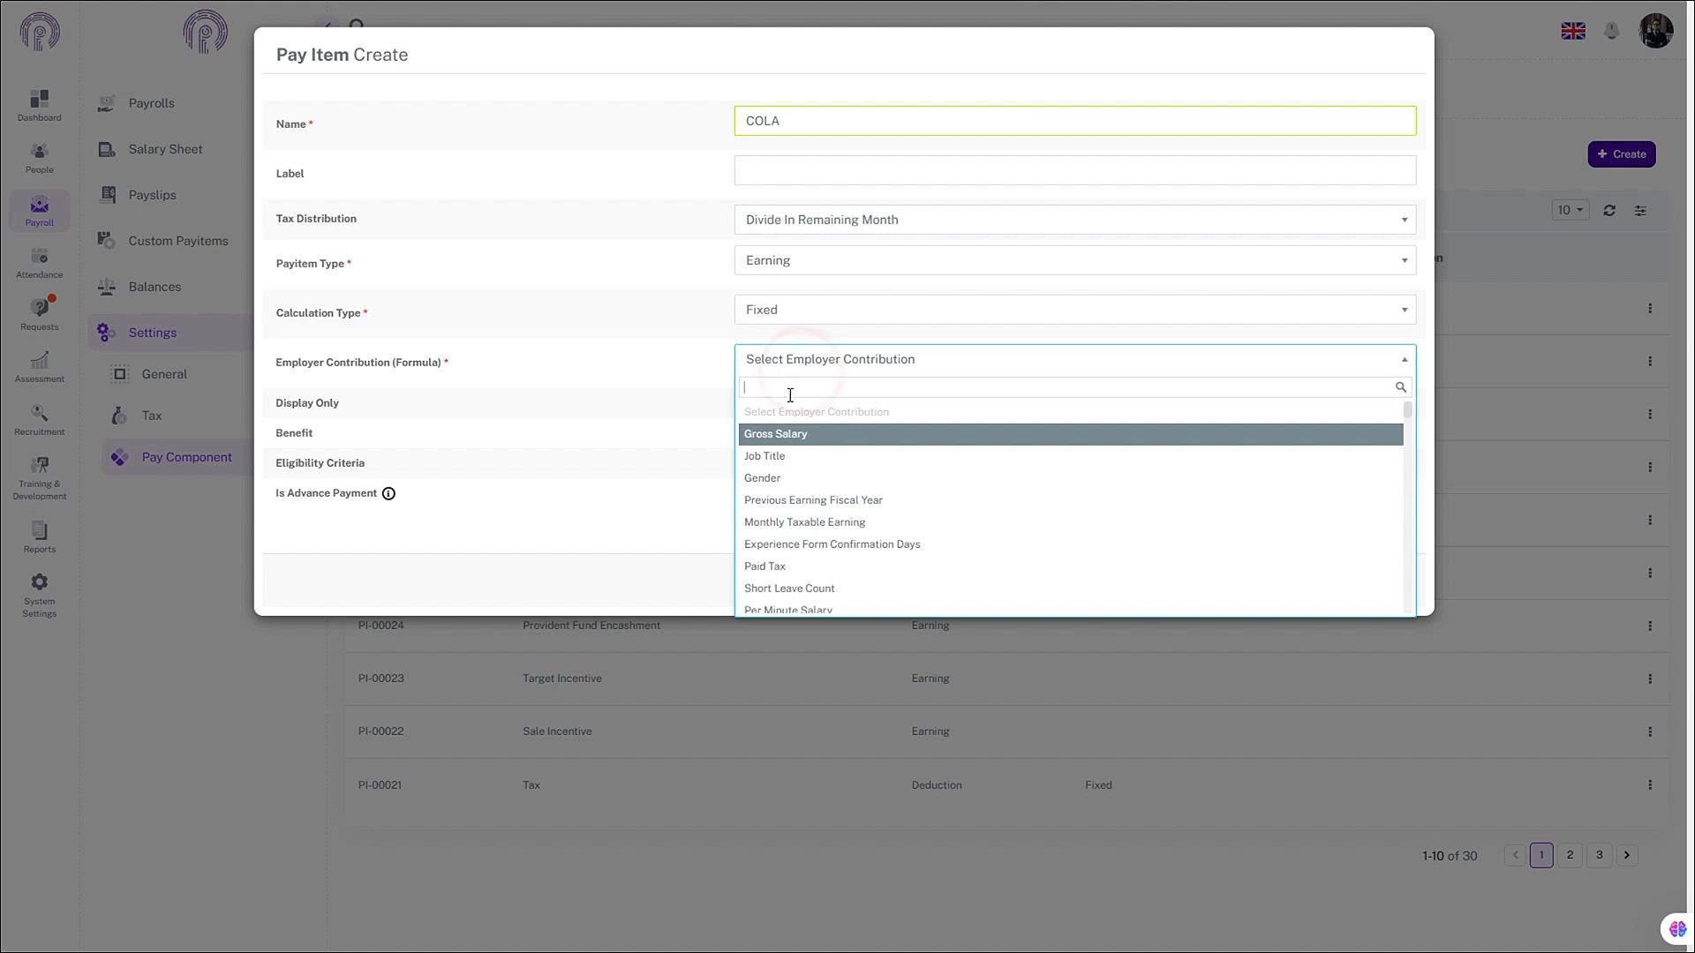
pyautogui.click(793, 387)
pyautogui.write('COLA')
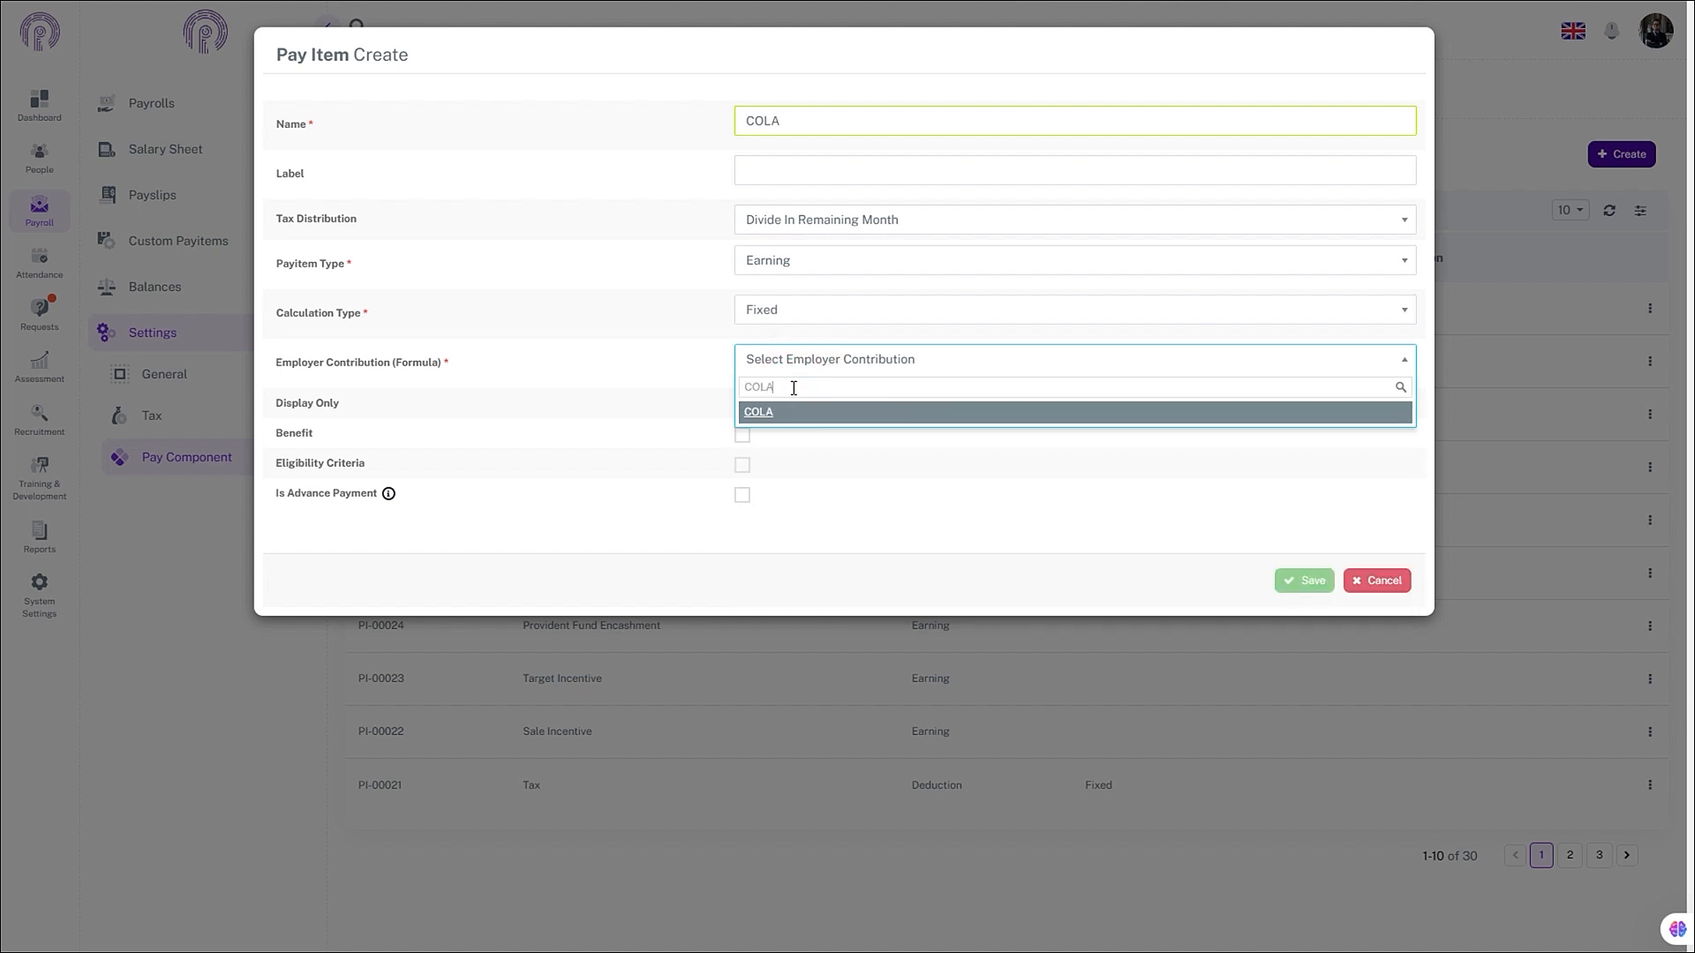
pyautogui.click(778, 413)
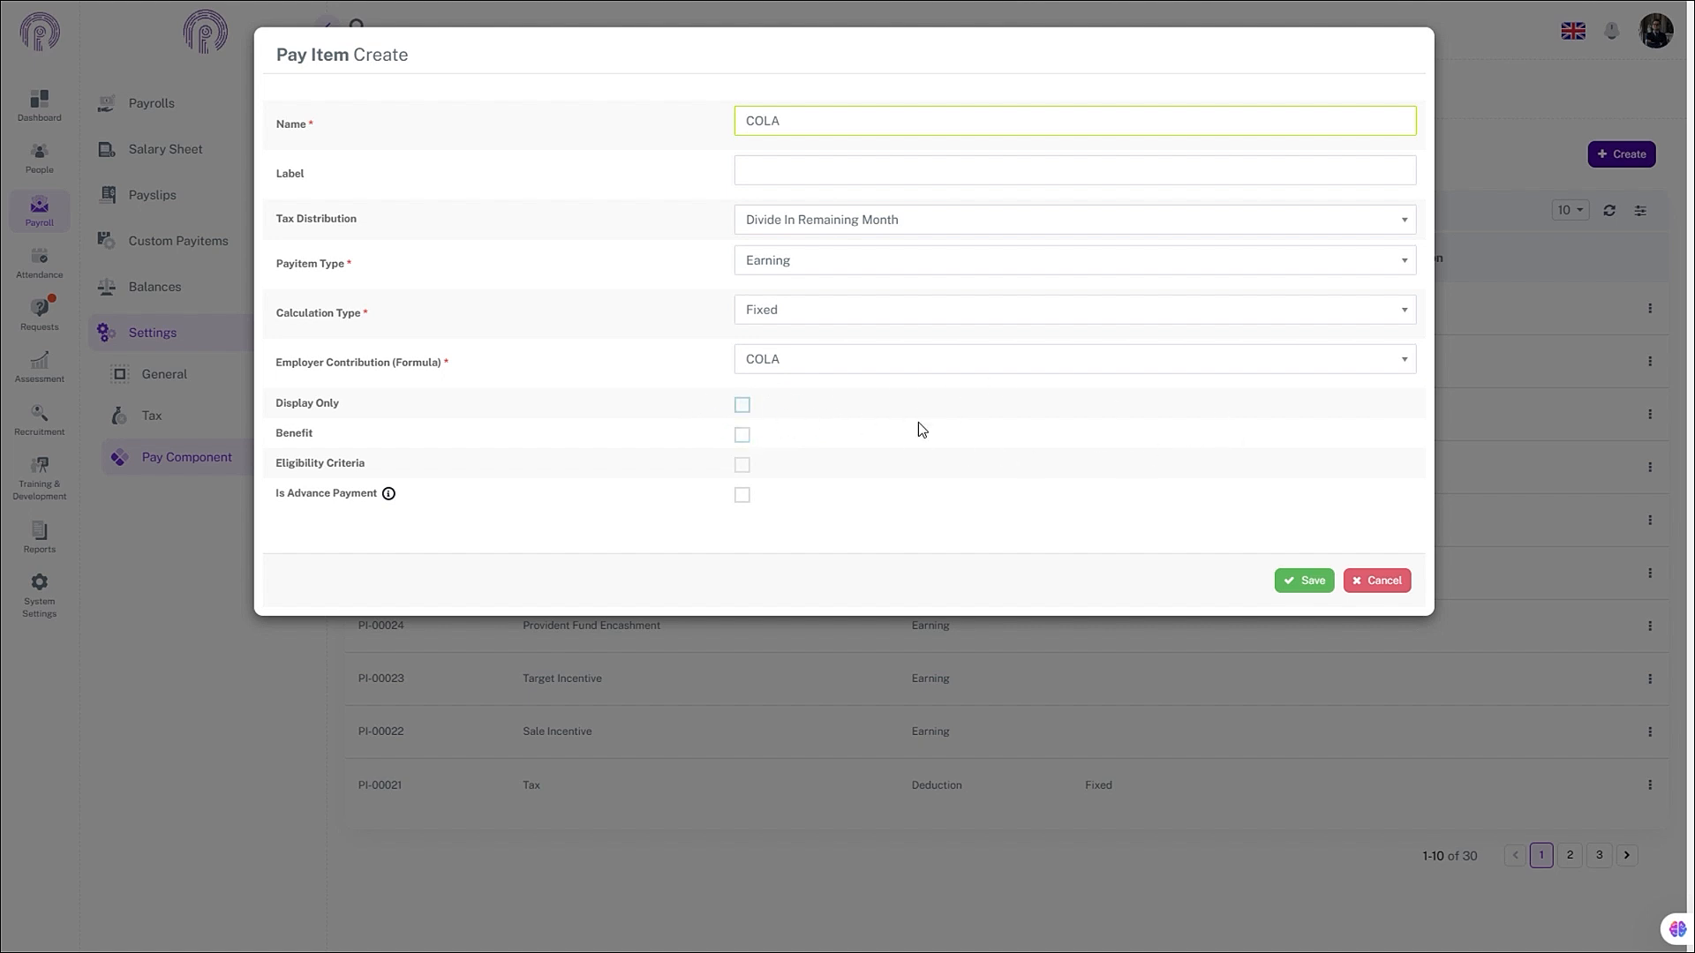
pyautogui.click(1302, 580)
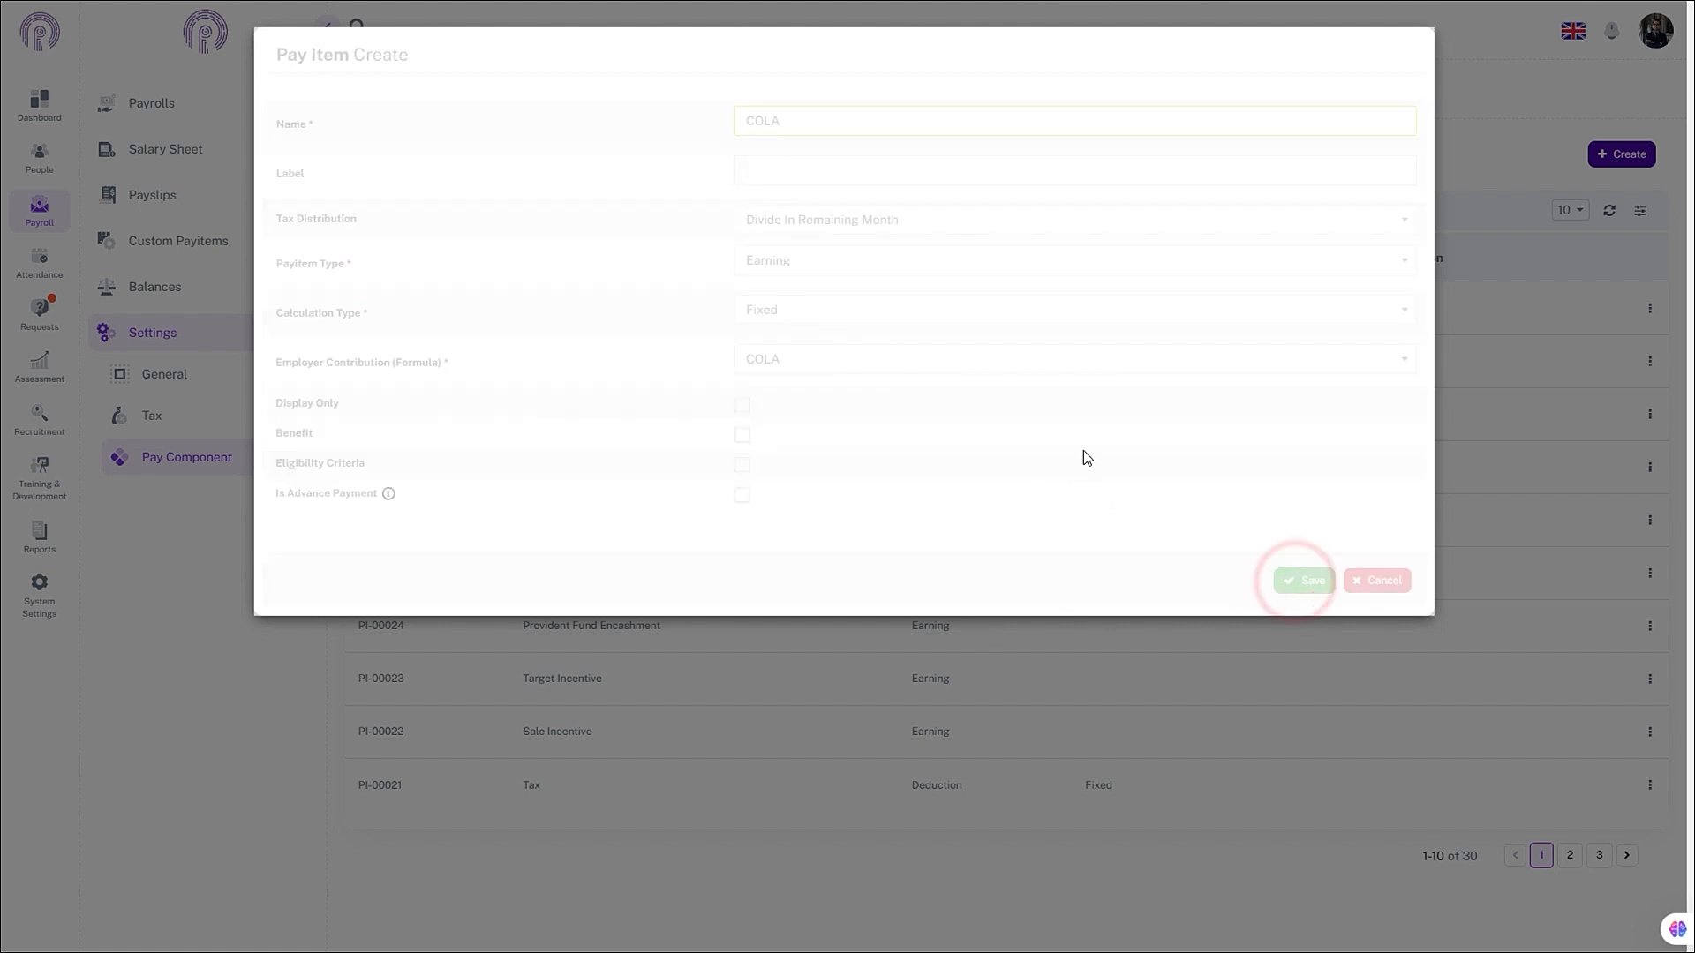
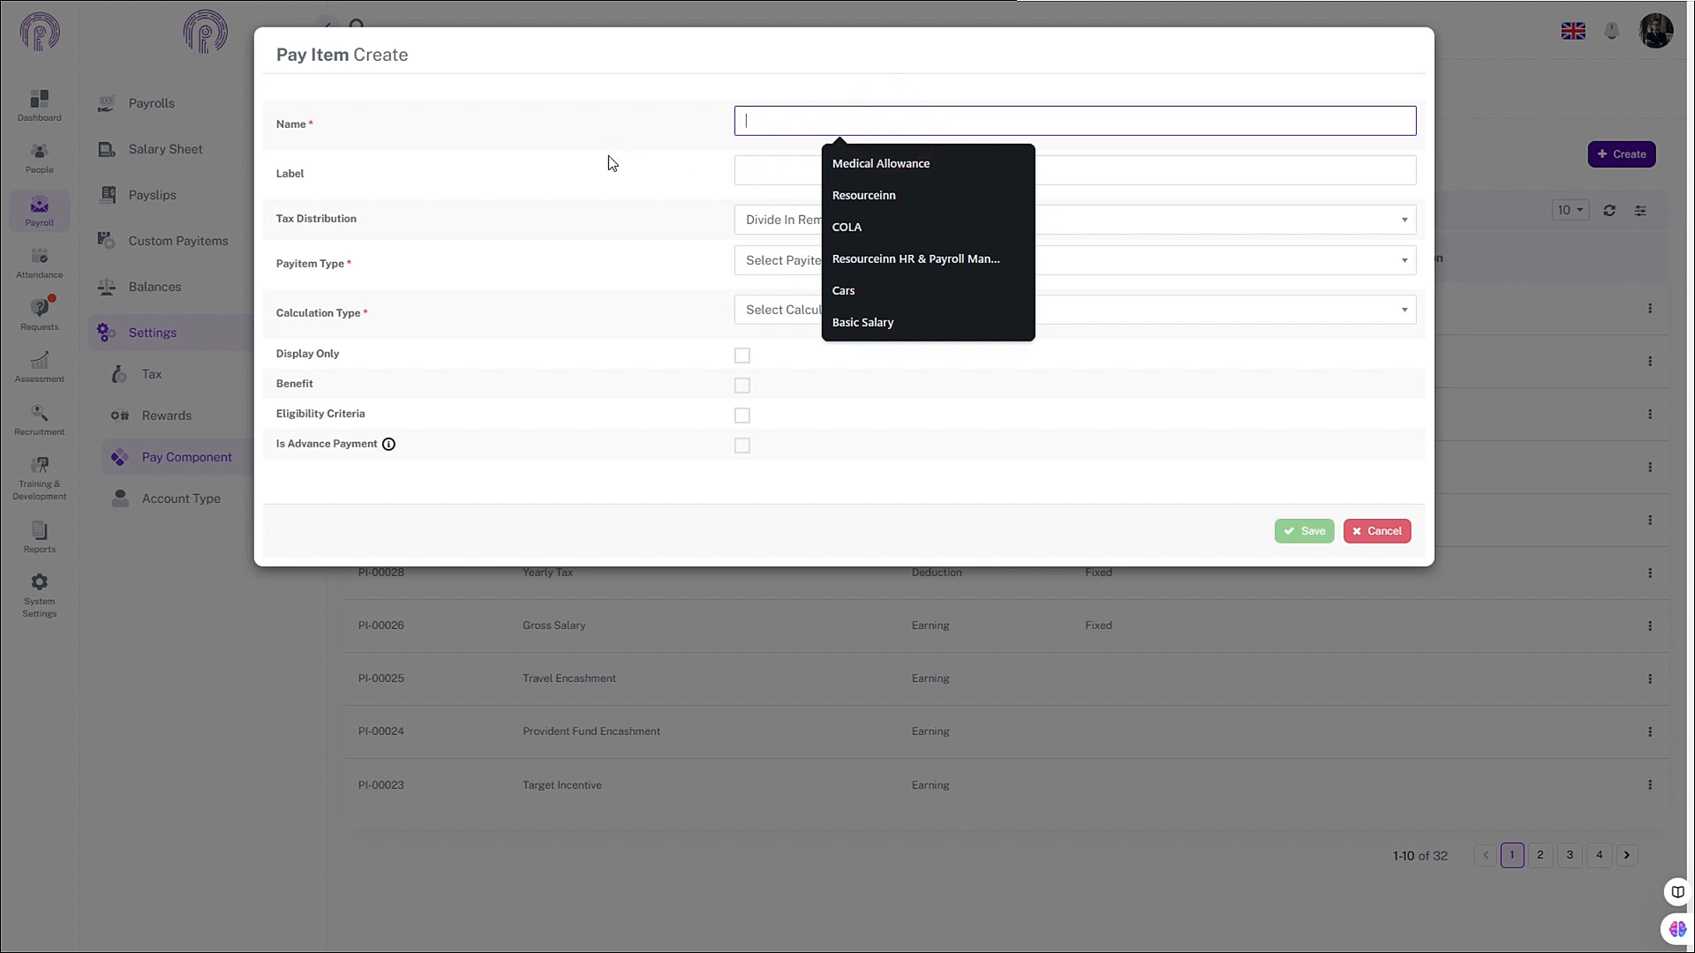
# - Name the new pay item 'Internet Allowance' and give it the label 'Amount'
pyautogui.write('Inter')
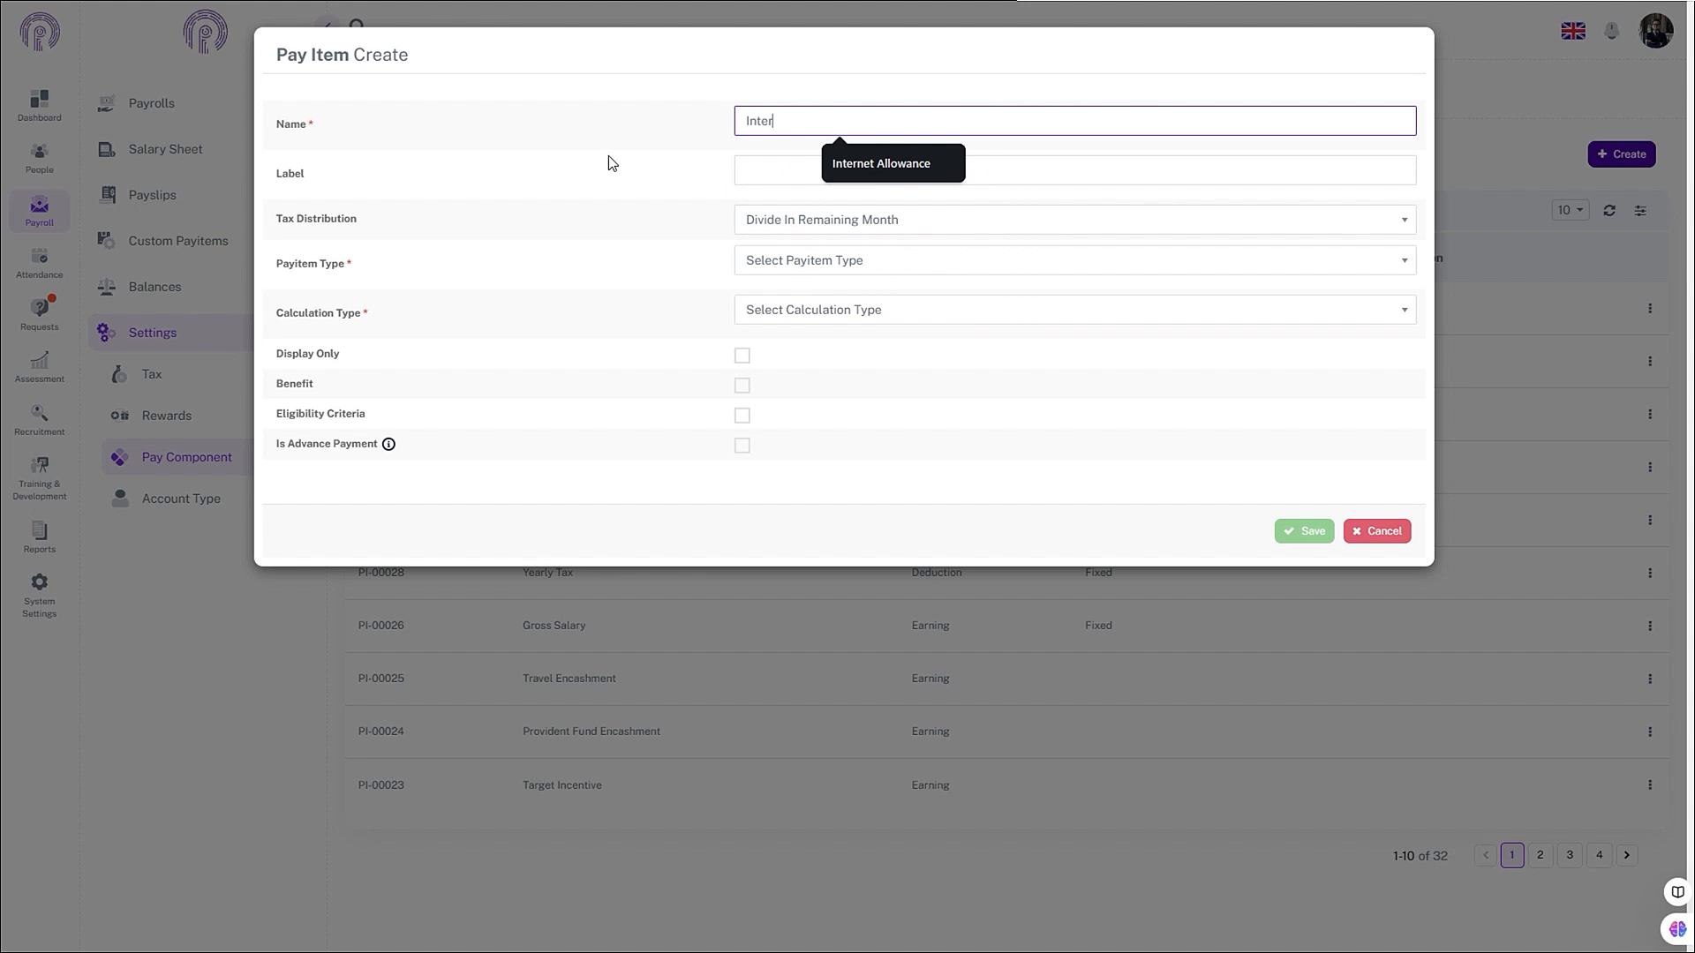
pyautogui.write('net Allowance')
pyautogui.click(581, 171)
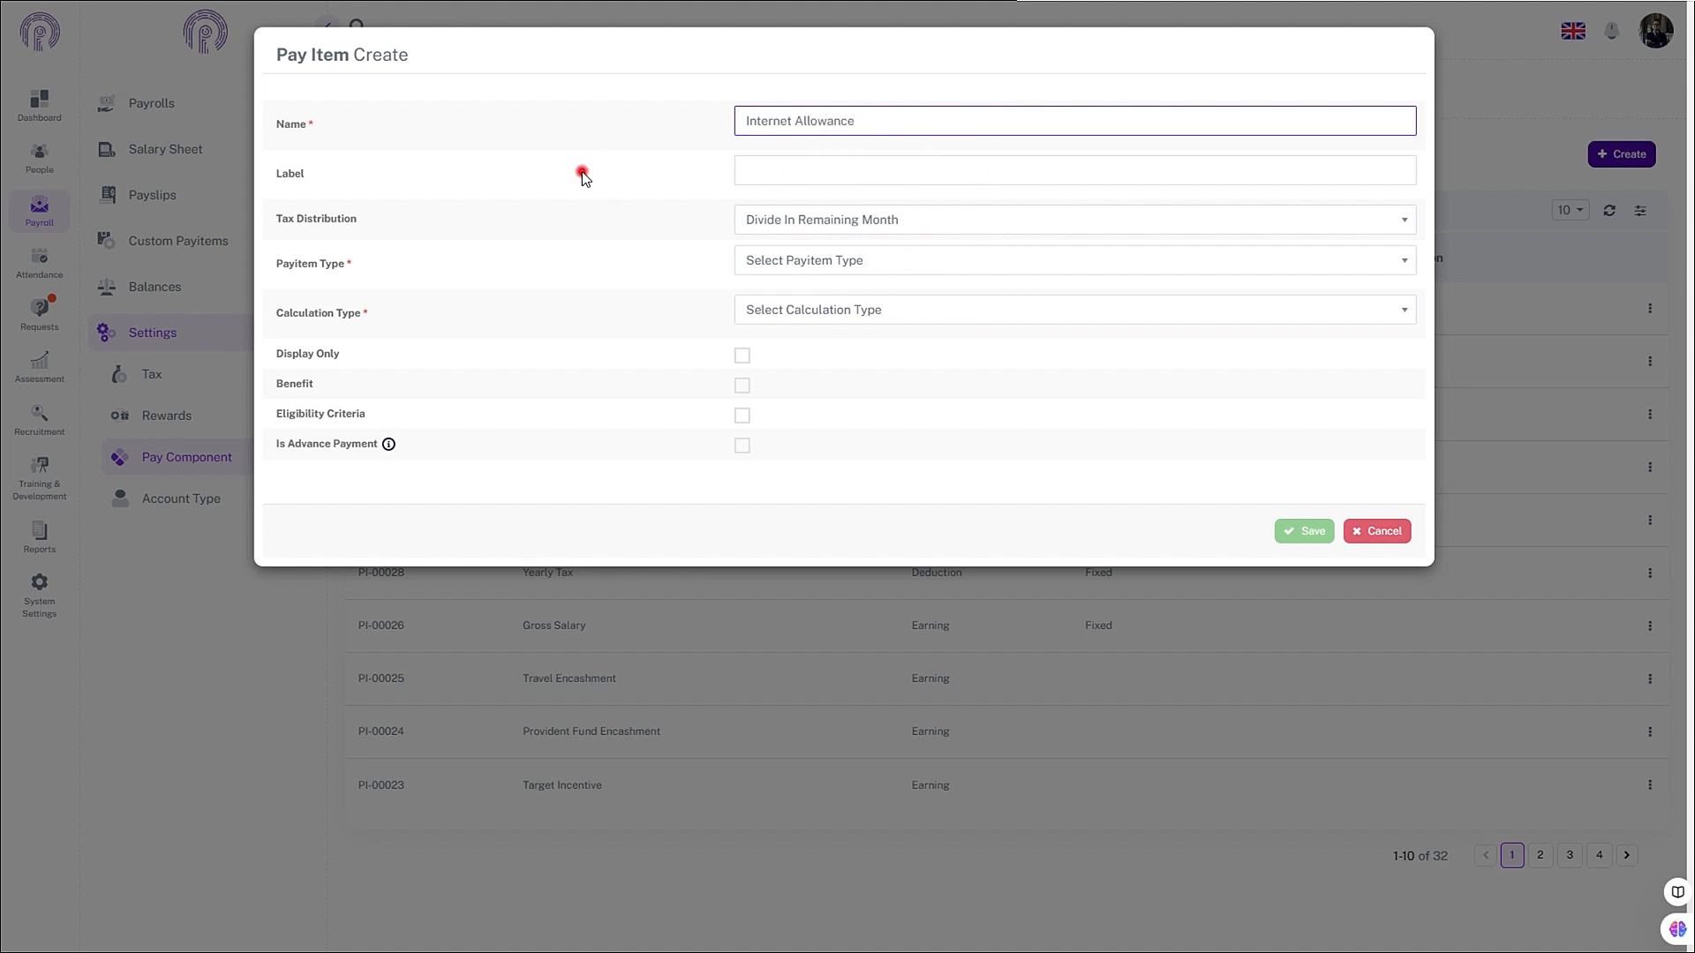
pyautogui.click(770, 171)
pyautogui.write('Amount')
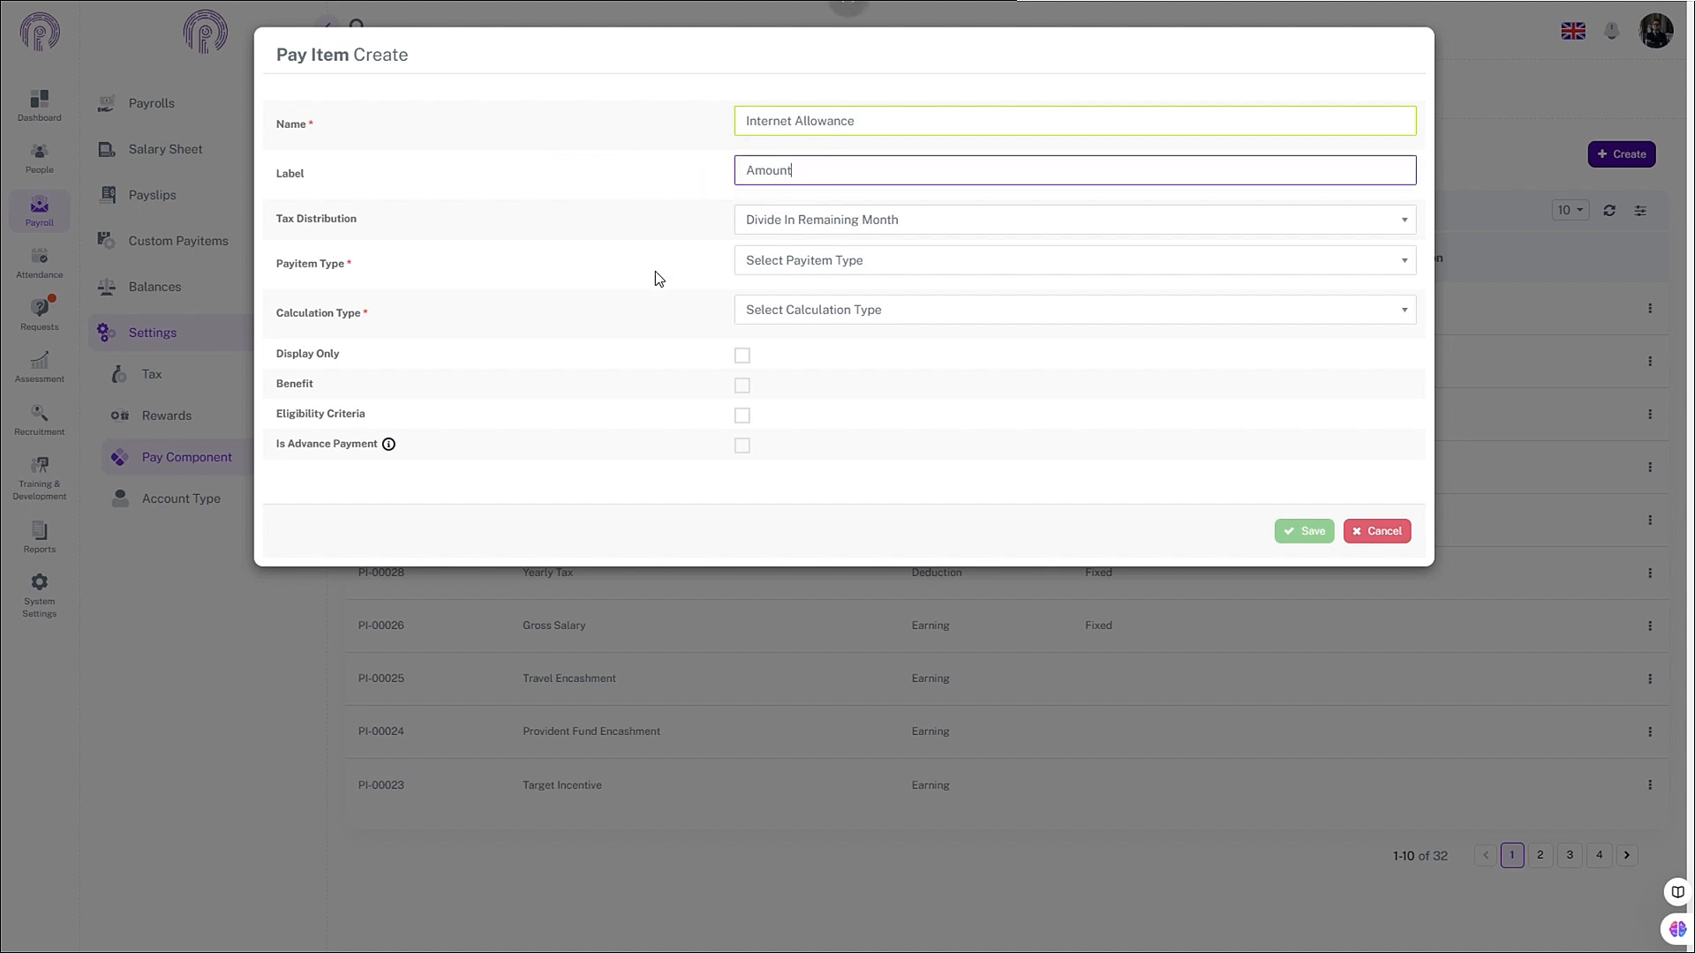
pyautogui.click(644, 211)
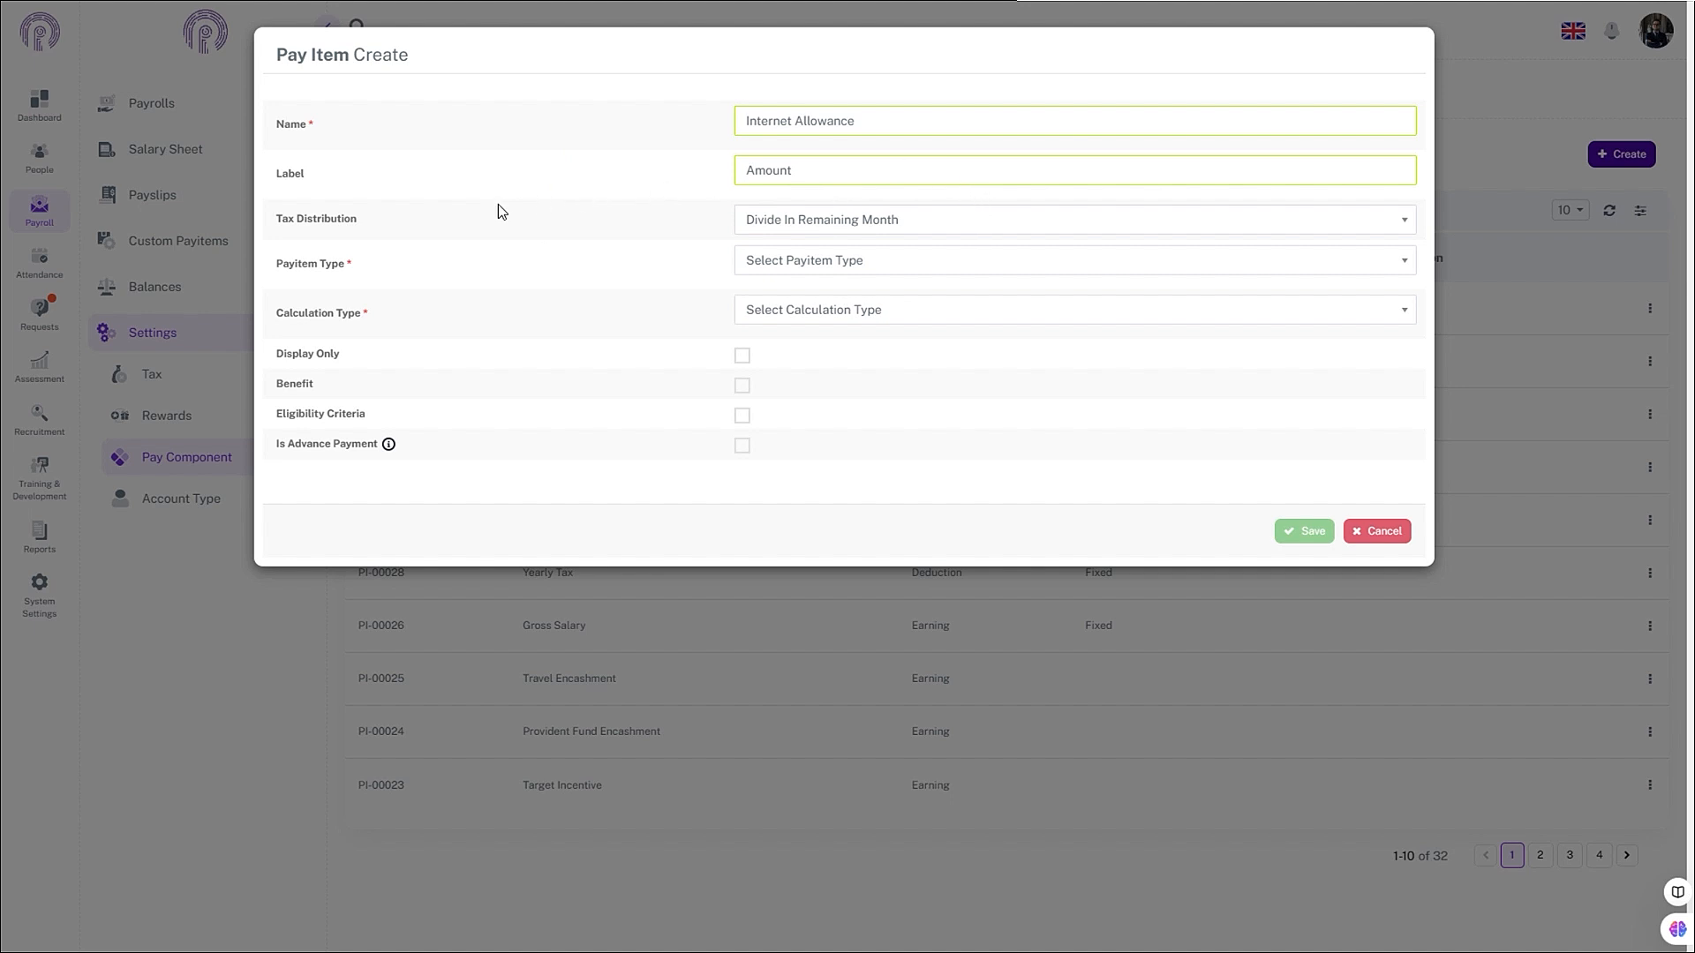
# - Keep Divide In Remaining Month tax distribution, with type Earning and calculation Manual Entry
pyautogui.click(863, 221)
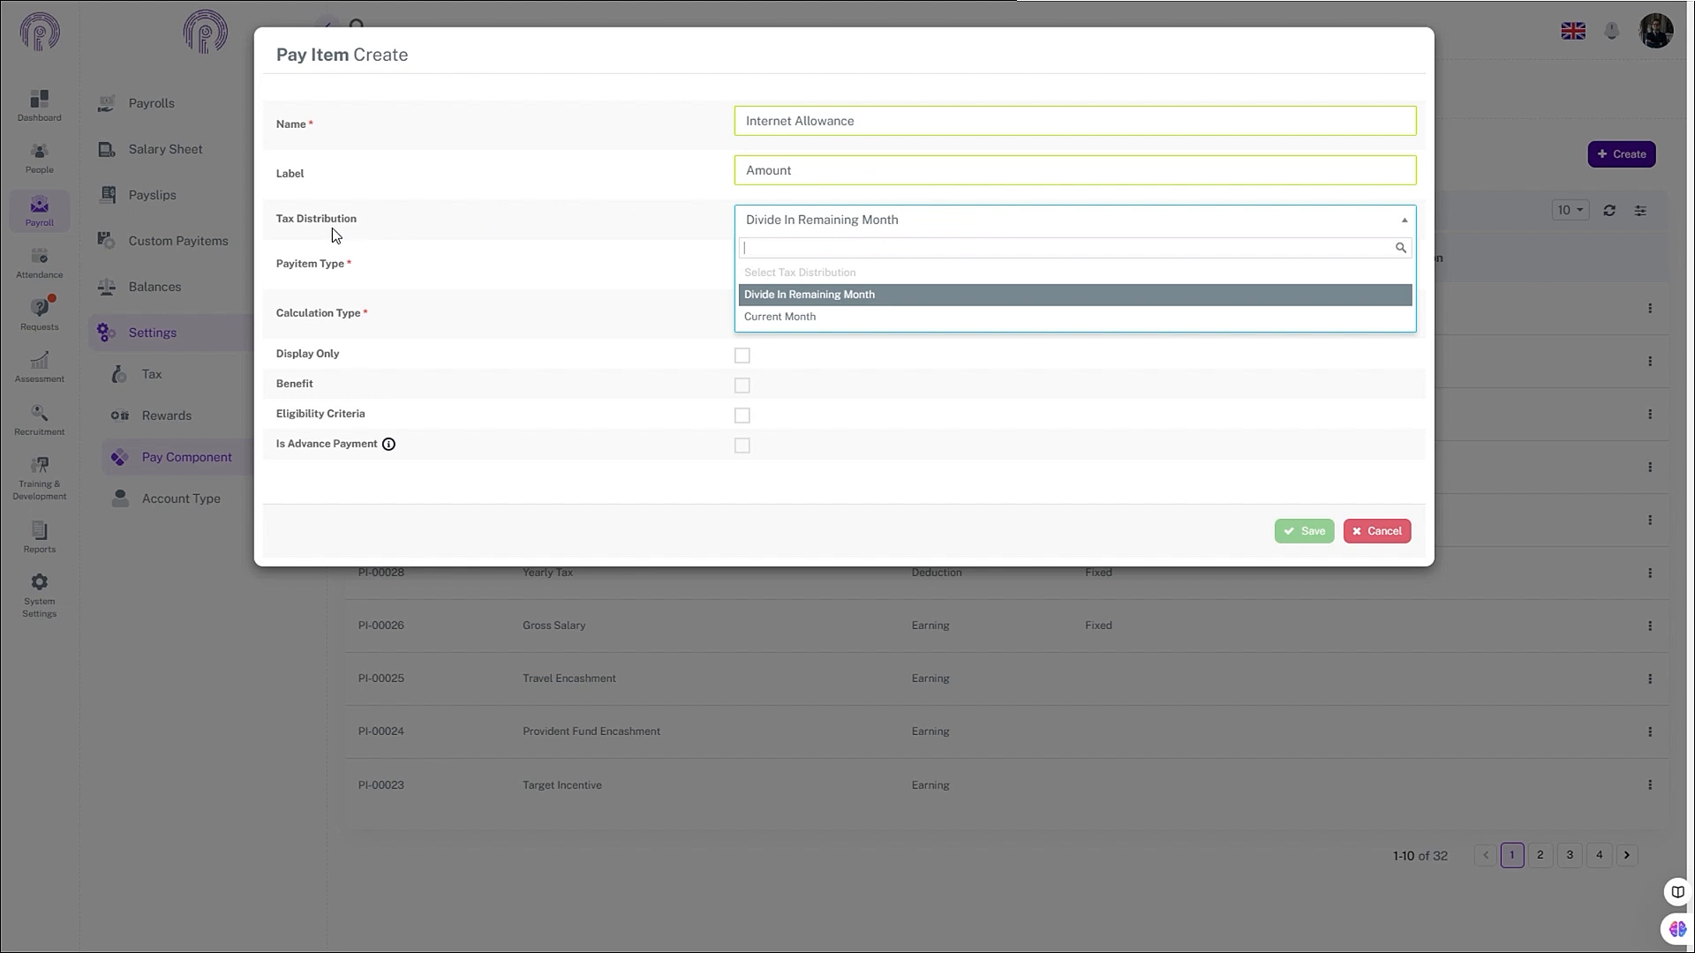
pyautogui.click(848, 296)
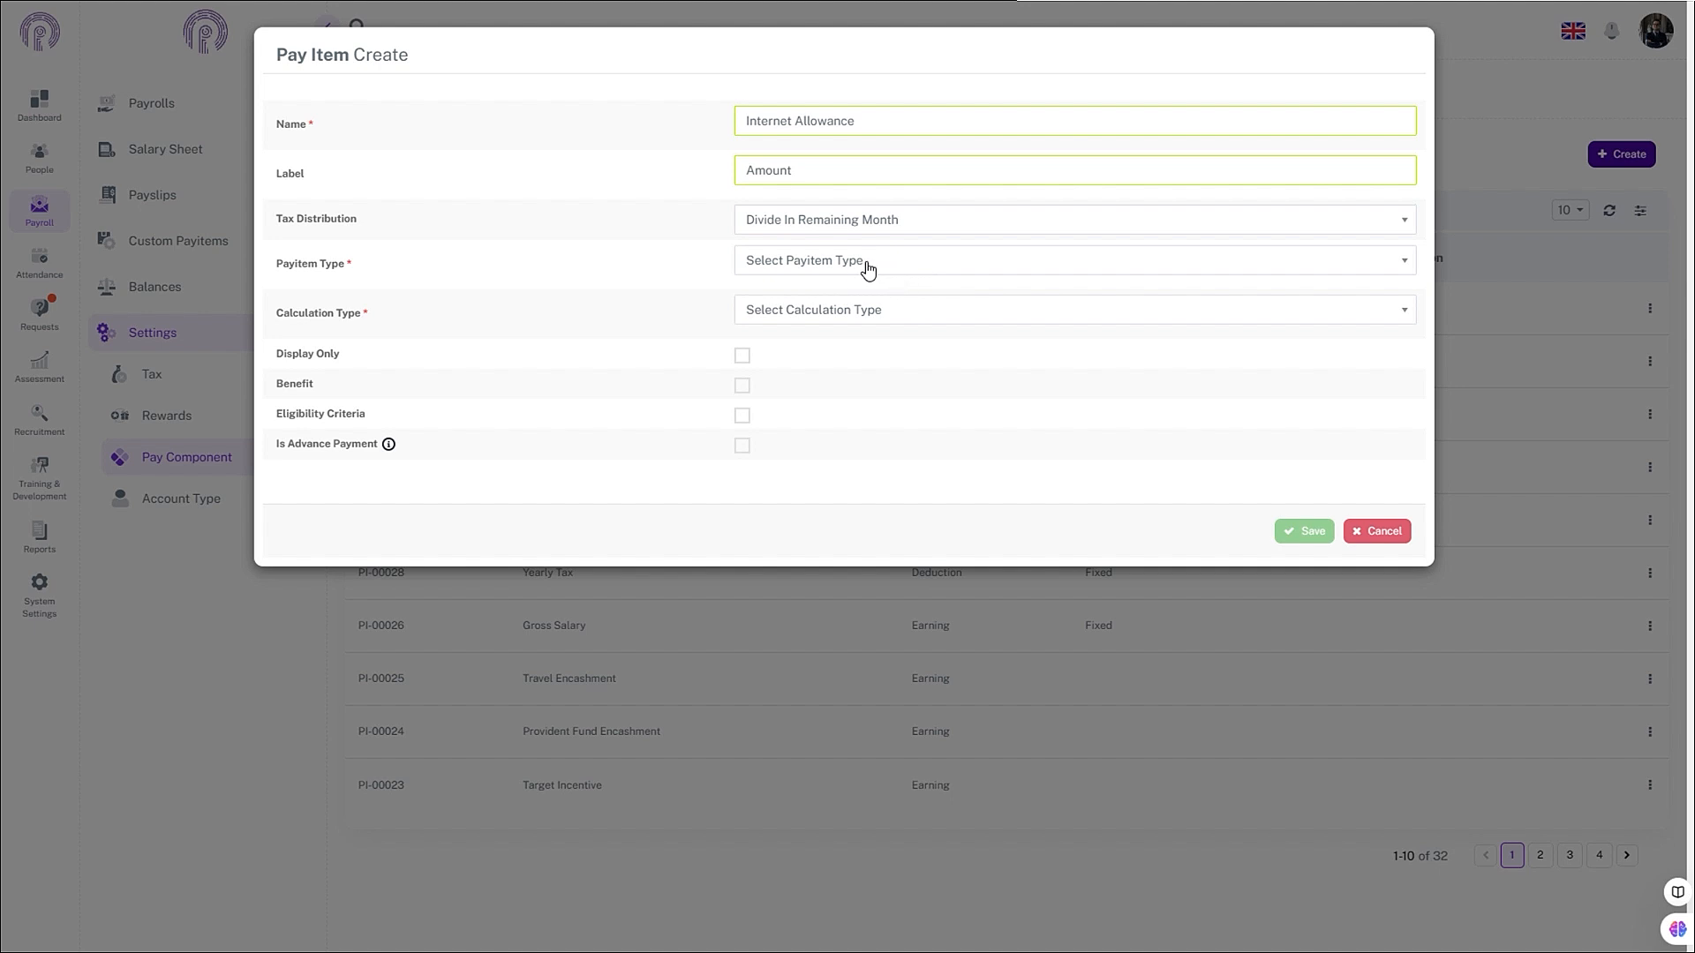
pyautogui.click(819, 264)
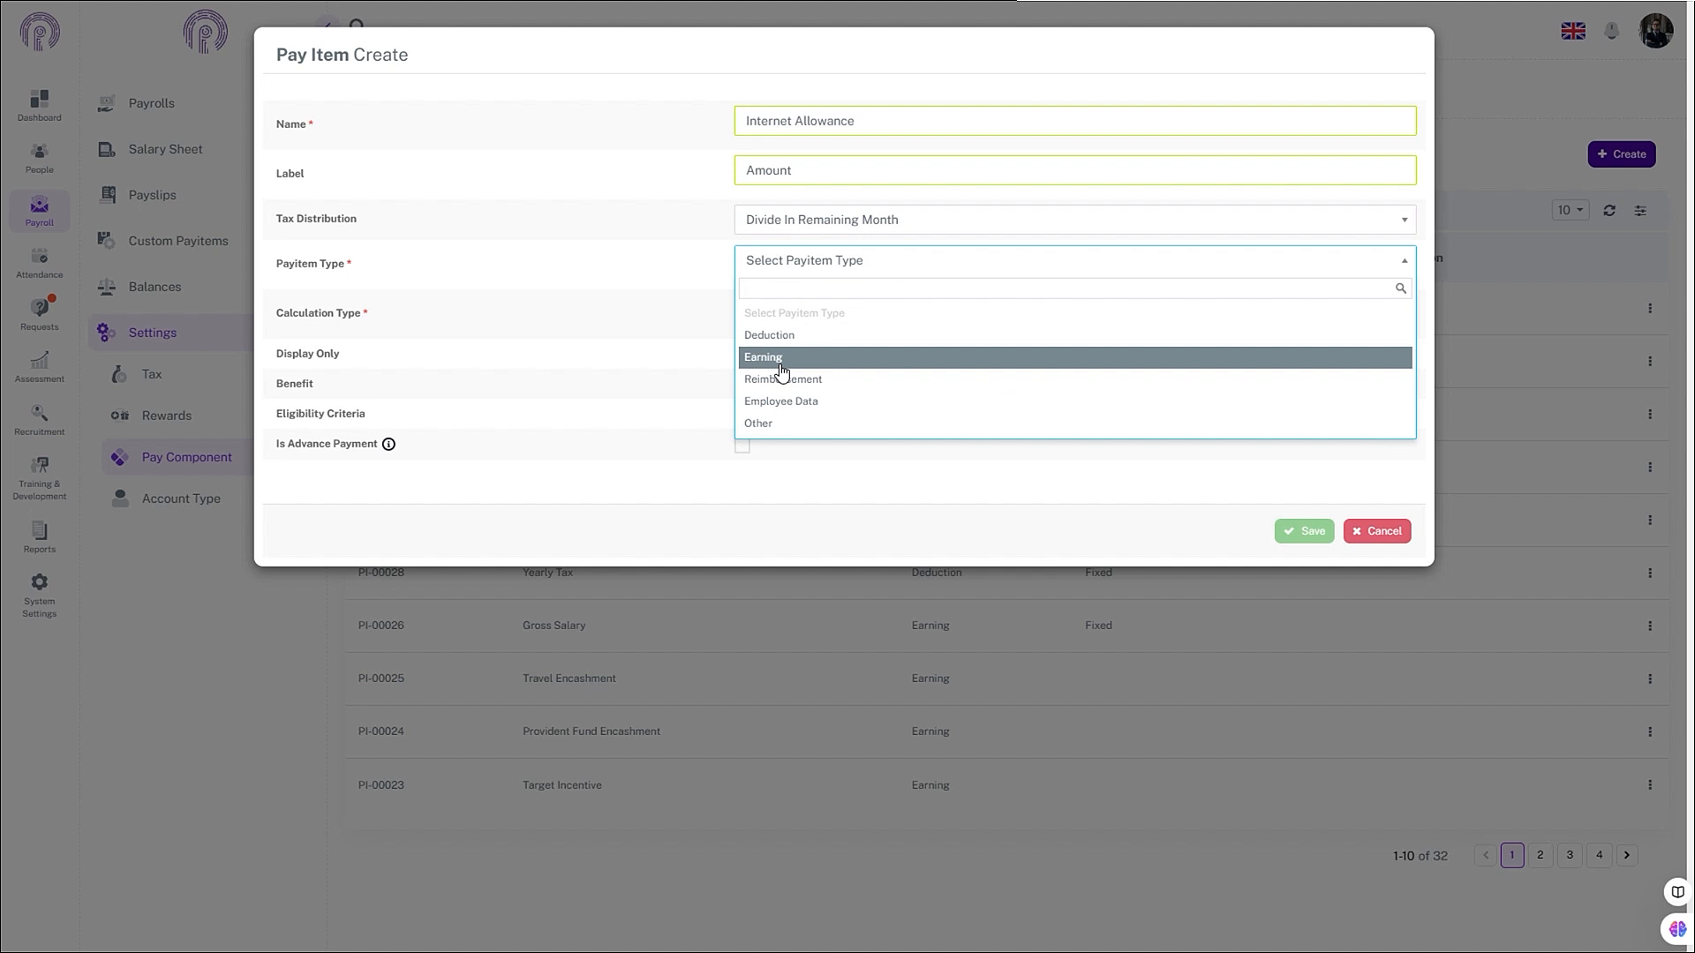
pyautogui.click(777, 360)
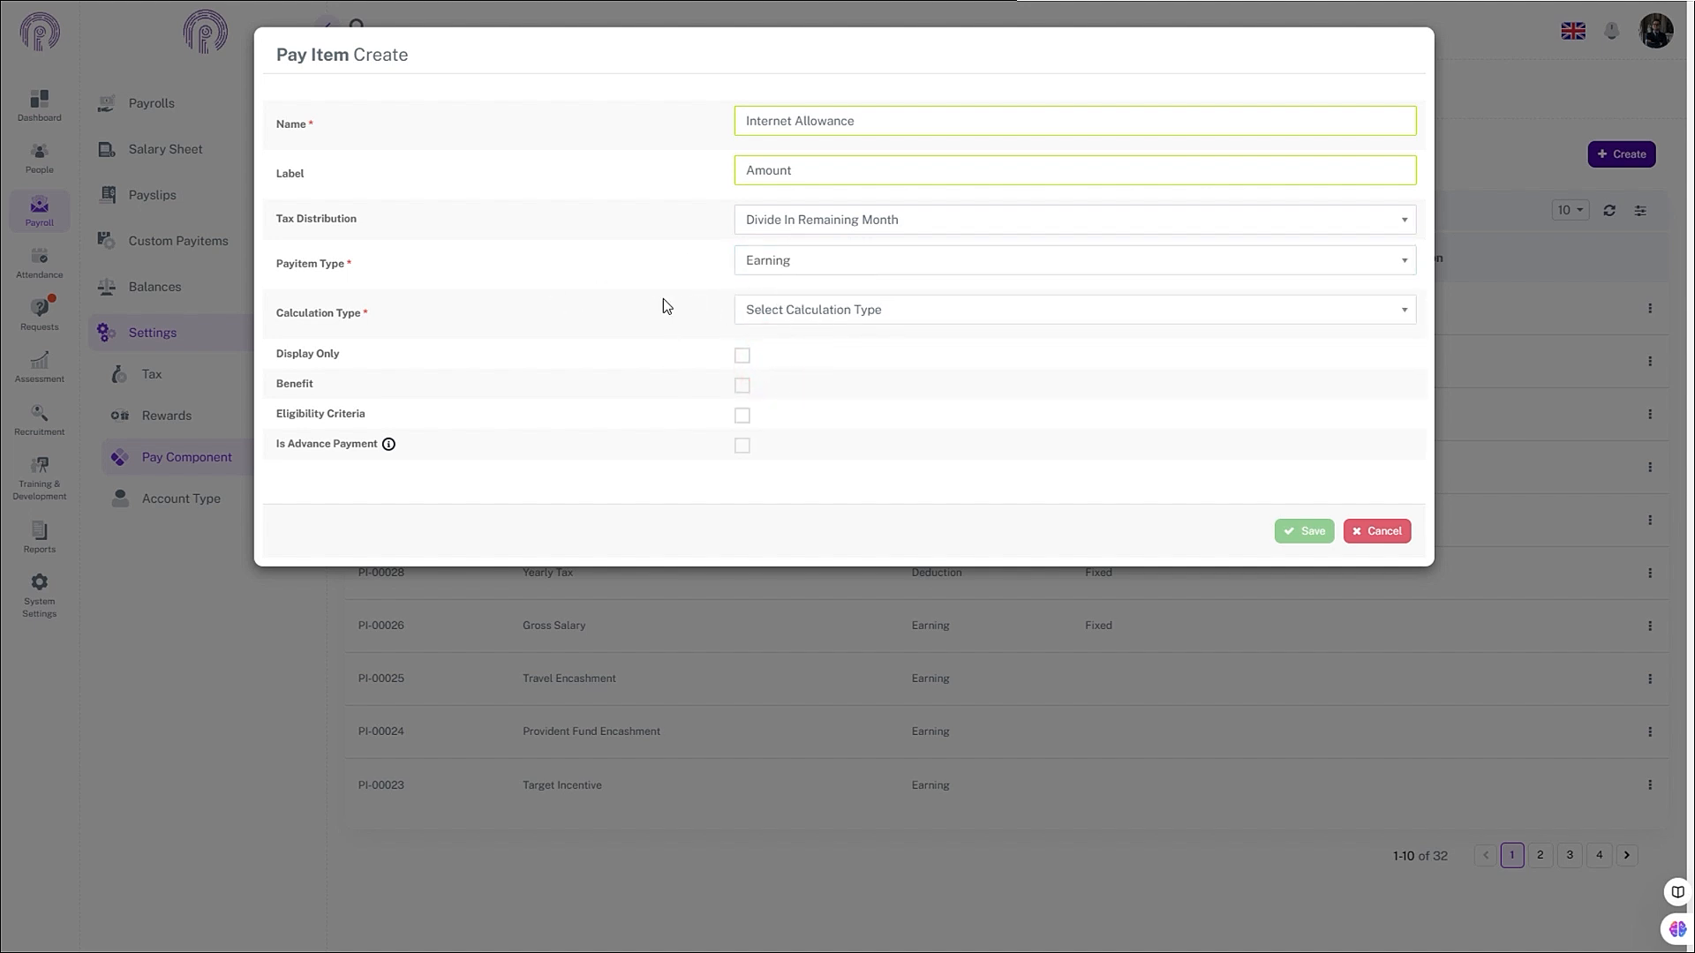
pyautogui.click(777, 312)
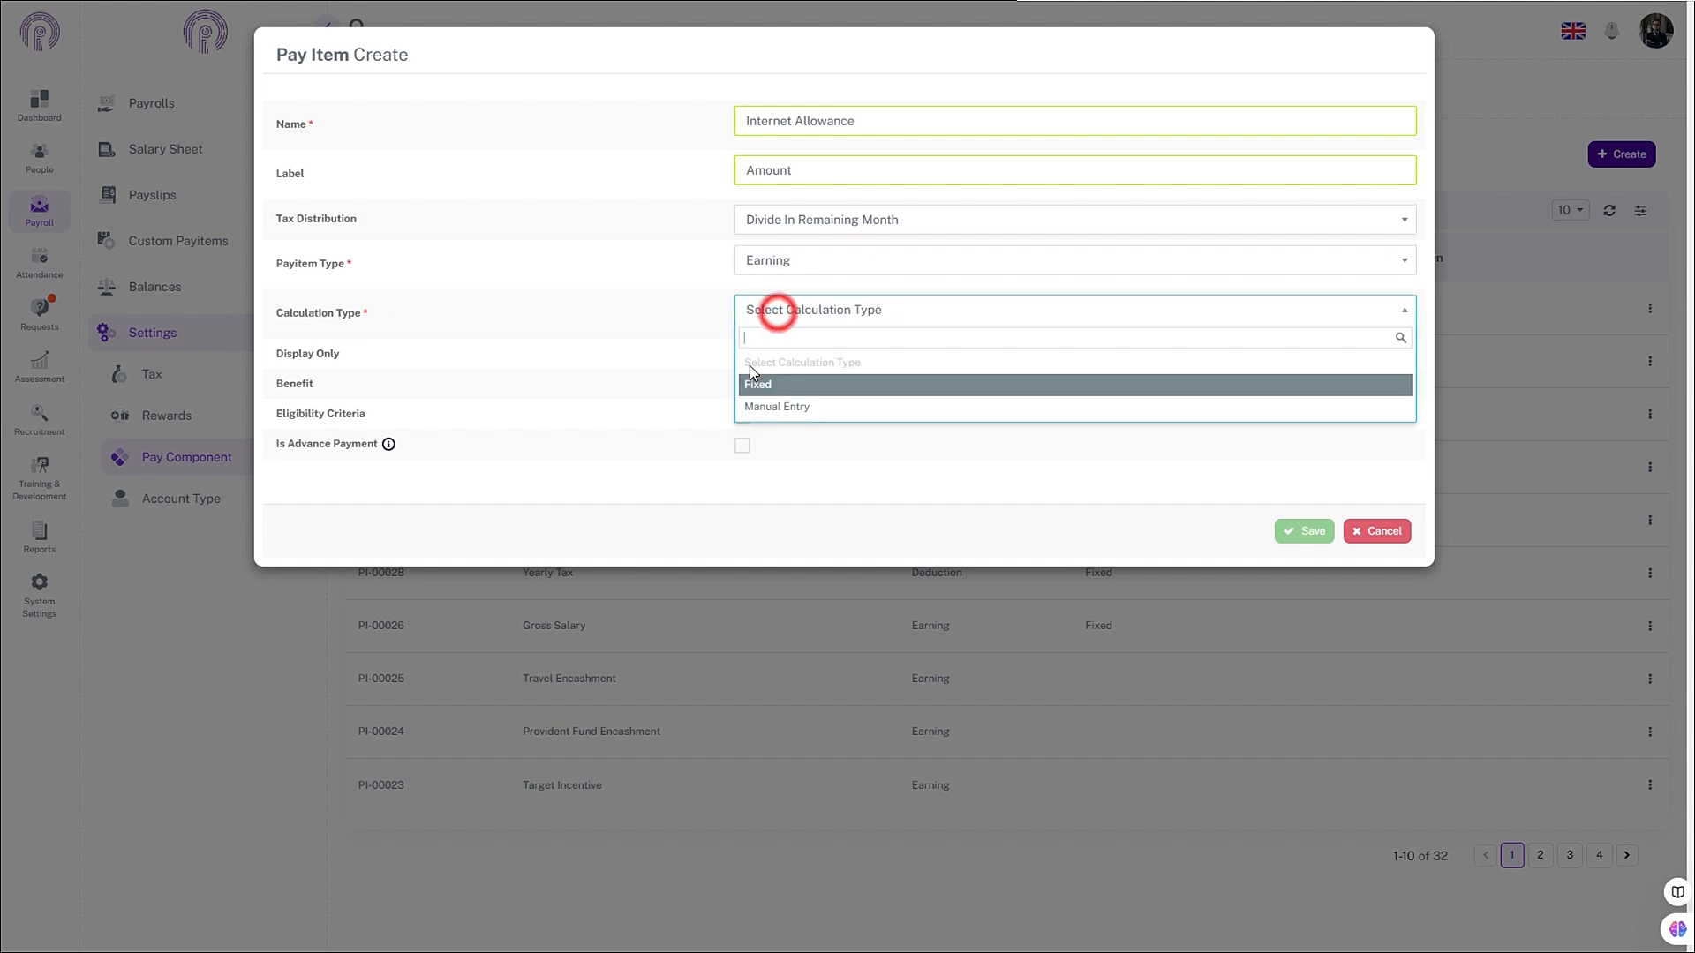
pyautogui.click(784, 409)
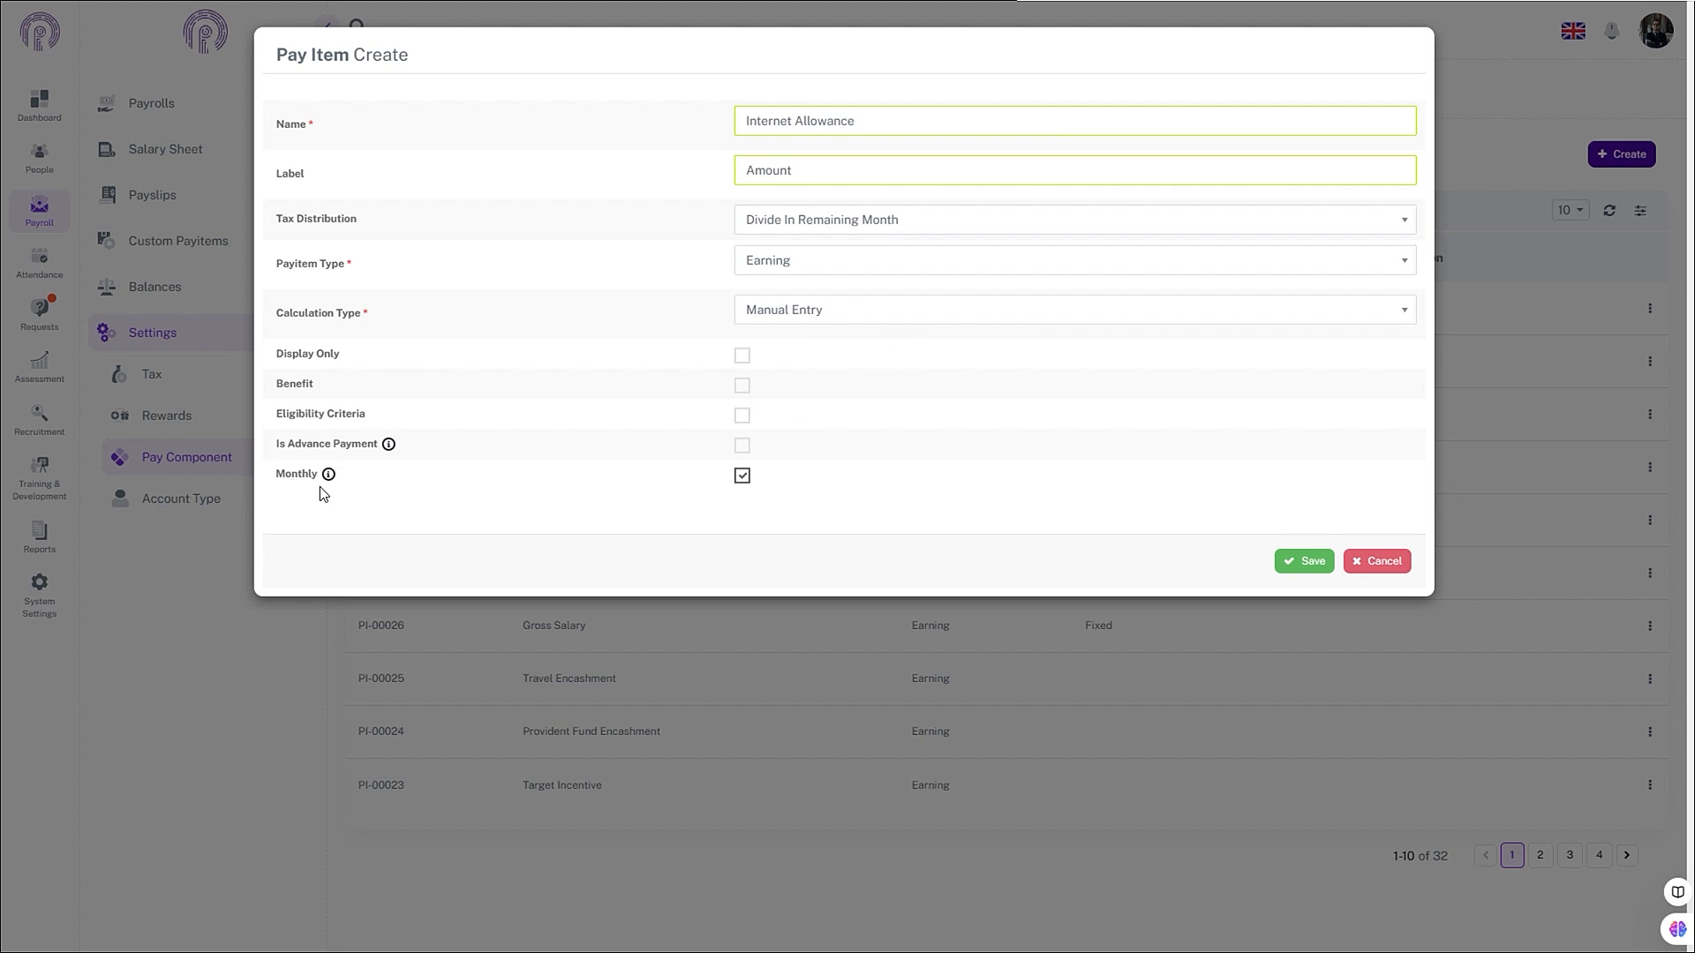
# - Leave Monthly ticked and save the Internet Allowance pay item
pyautogui.click(741, 477)
pyautogui.click(742, 479)
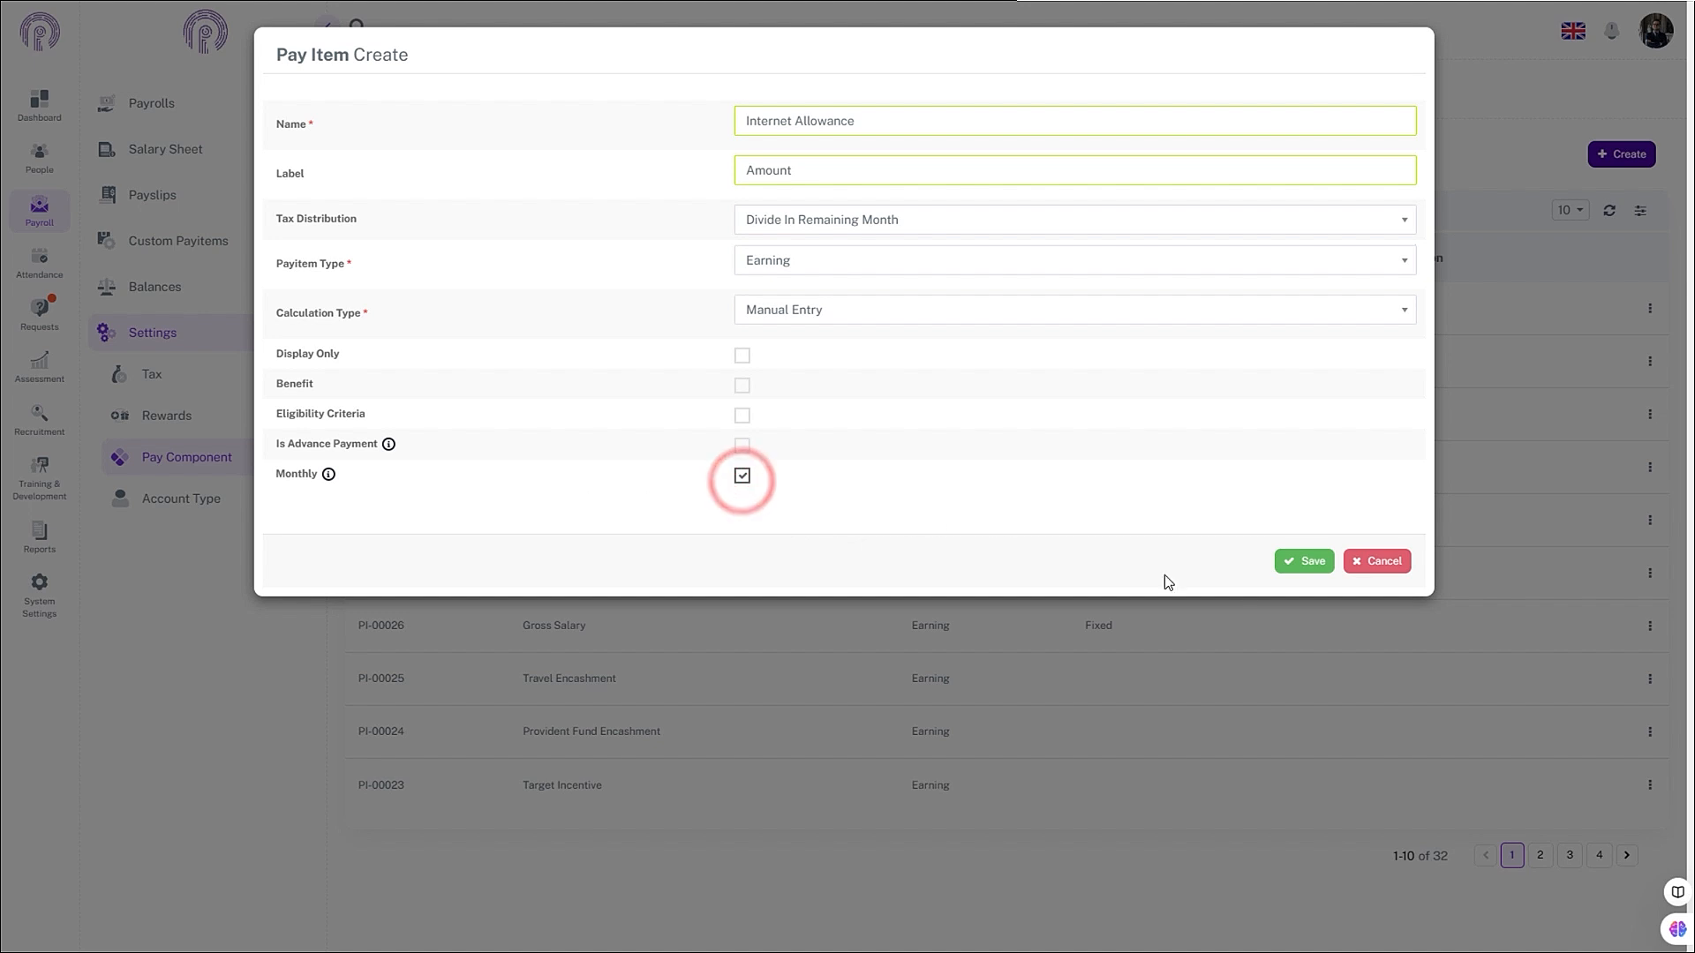
pyautogui.click(1305, 565)
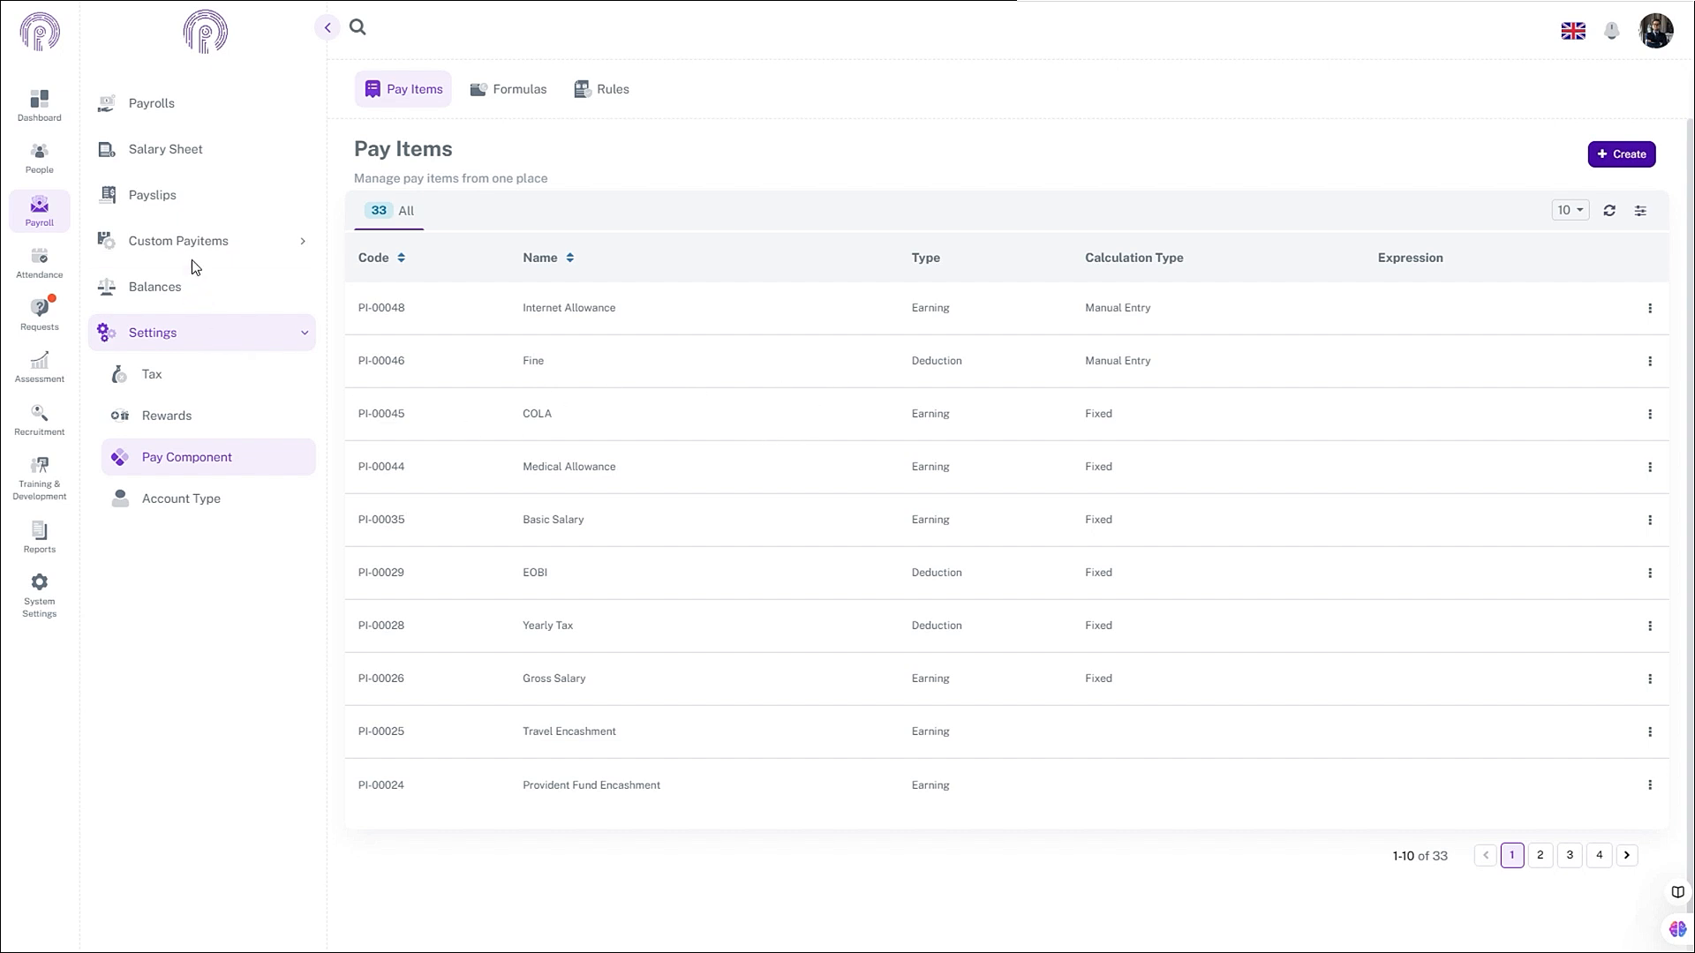
# - Start a new entry under the Internet Allowance custom pay items
pyautogui.click(201, 231)
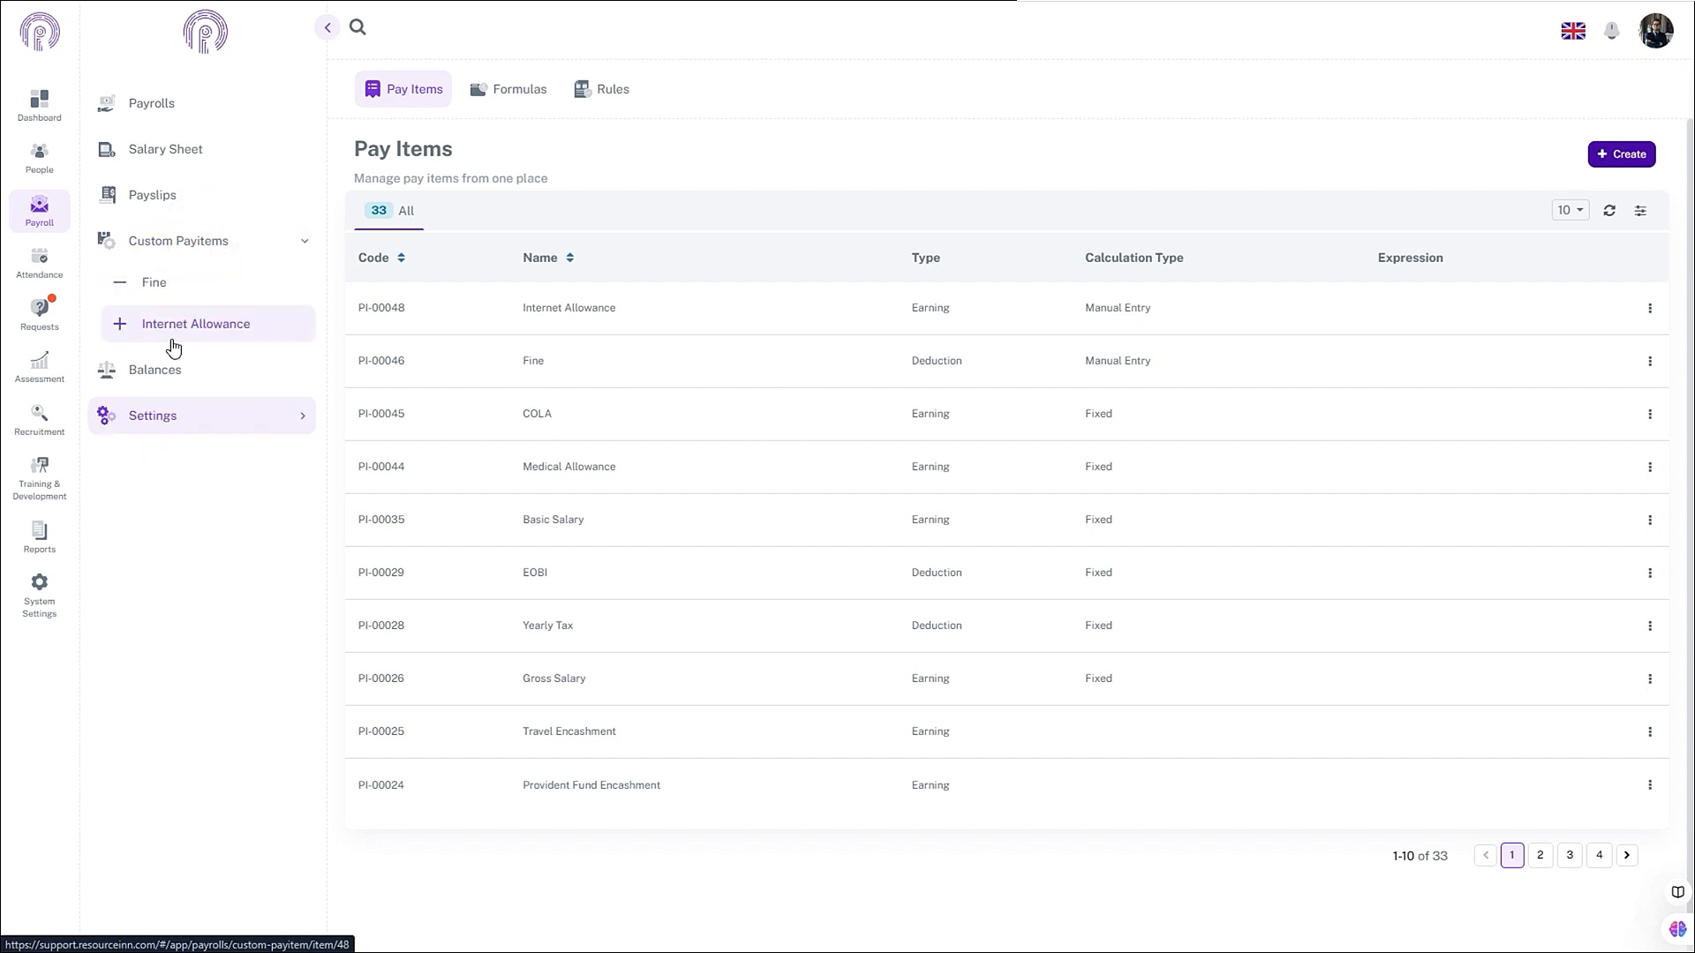
pyautogui.click(213, 338)
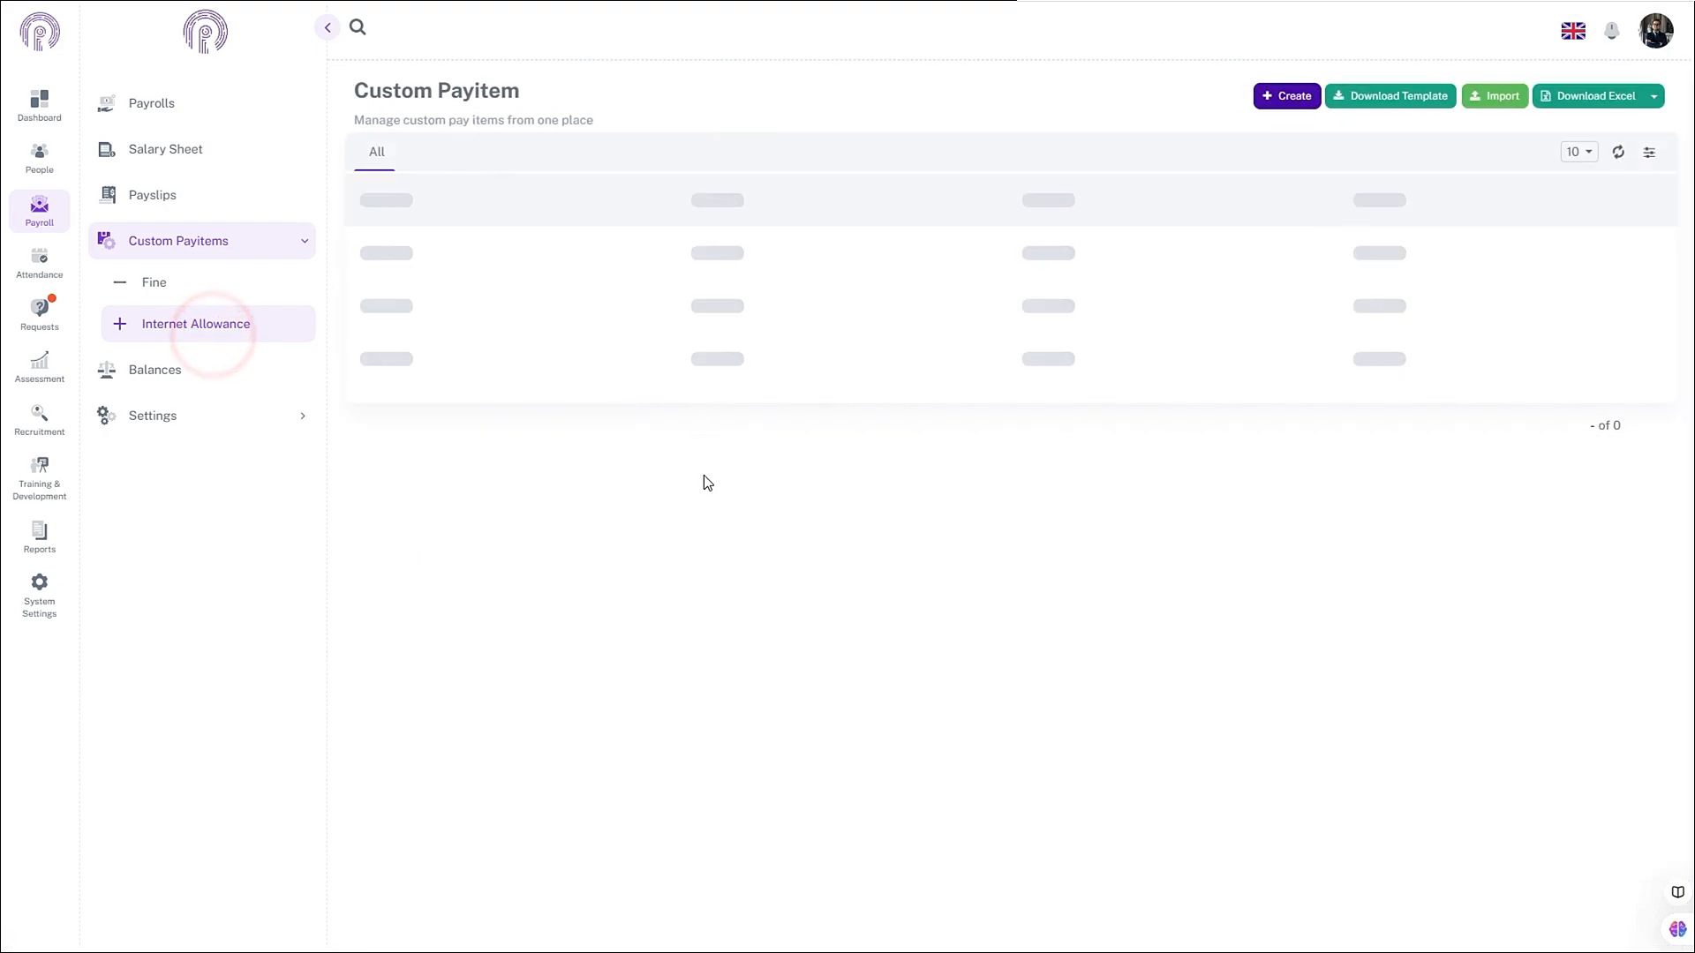
pyautogui.click(1267, 102)
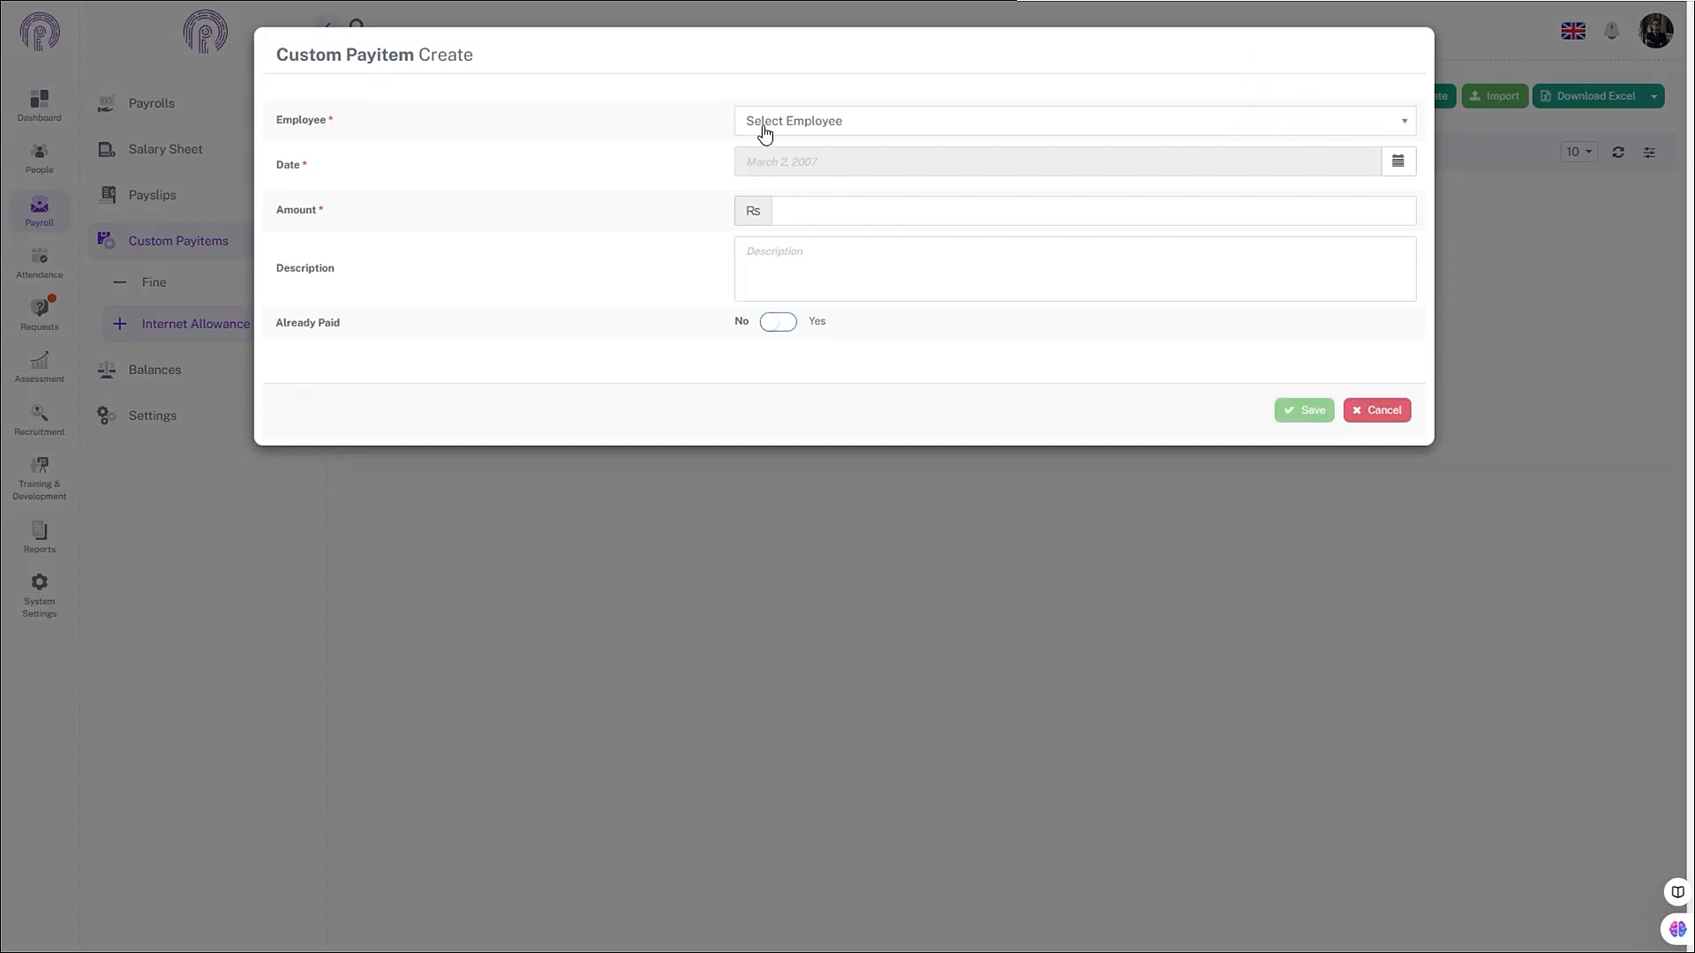
# - Select the employee and set the entry date to December 5, 2024
pyautogui.click(898, 125)
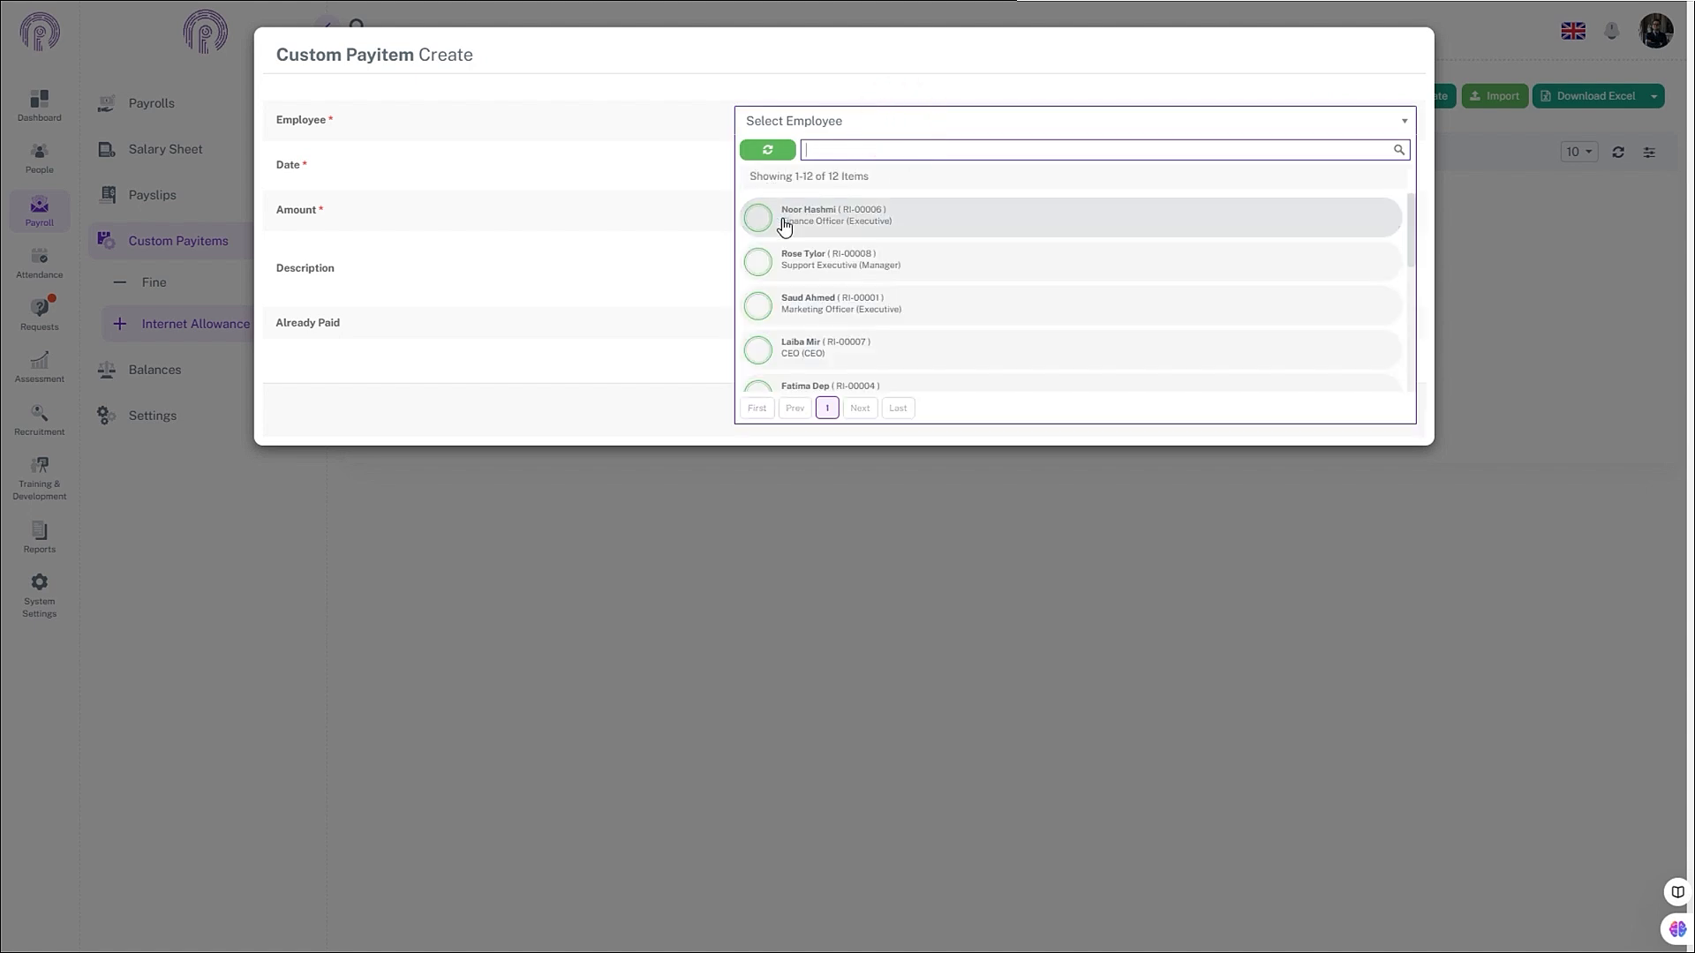
pyautogui.click(835, 256)
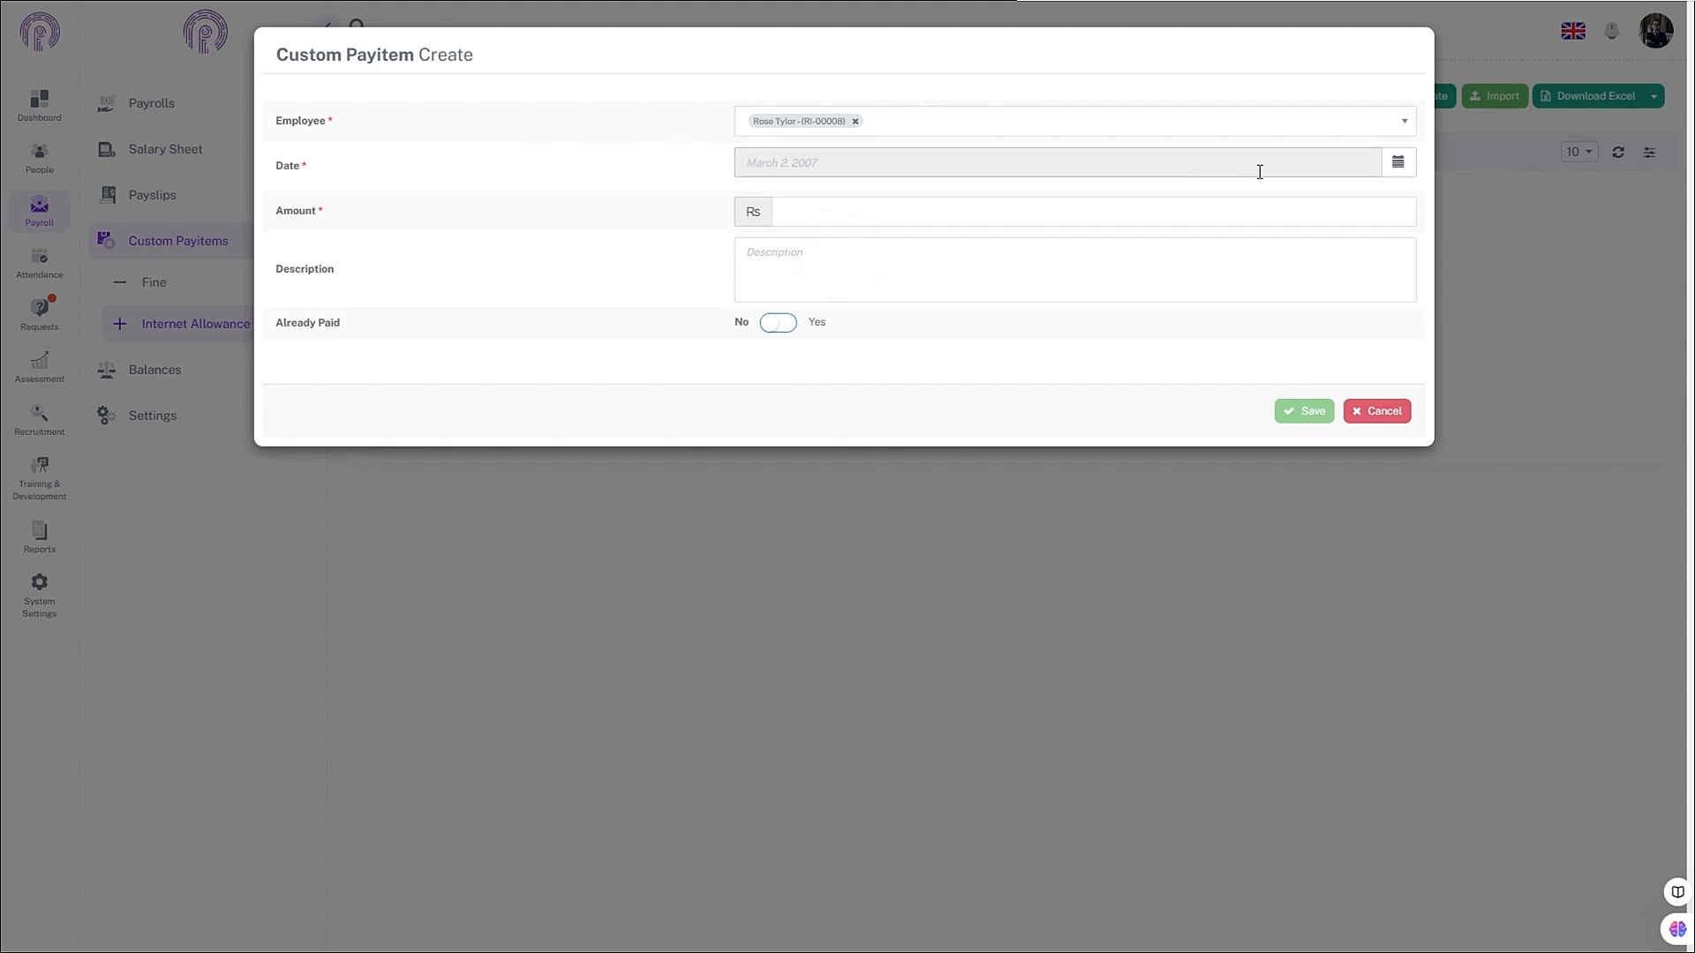
pyautogui.click(1399, 162)
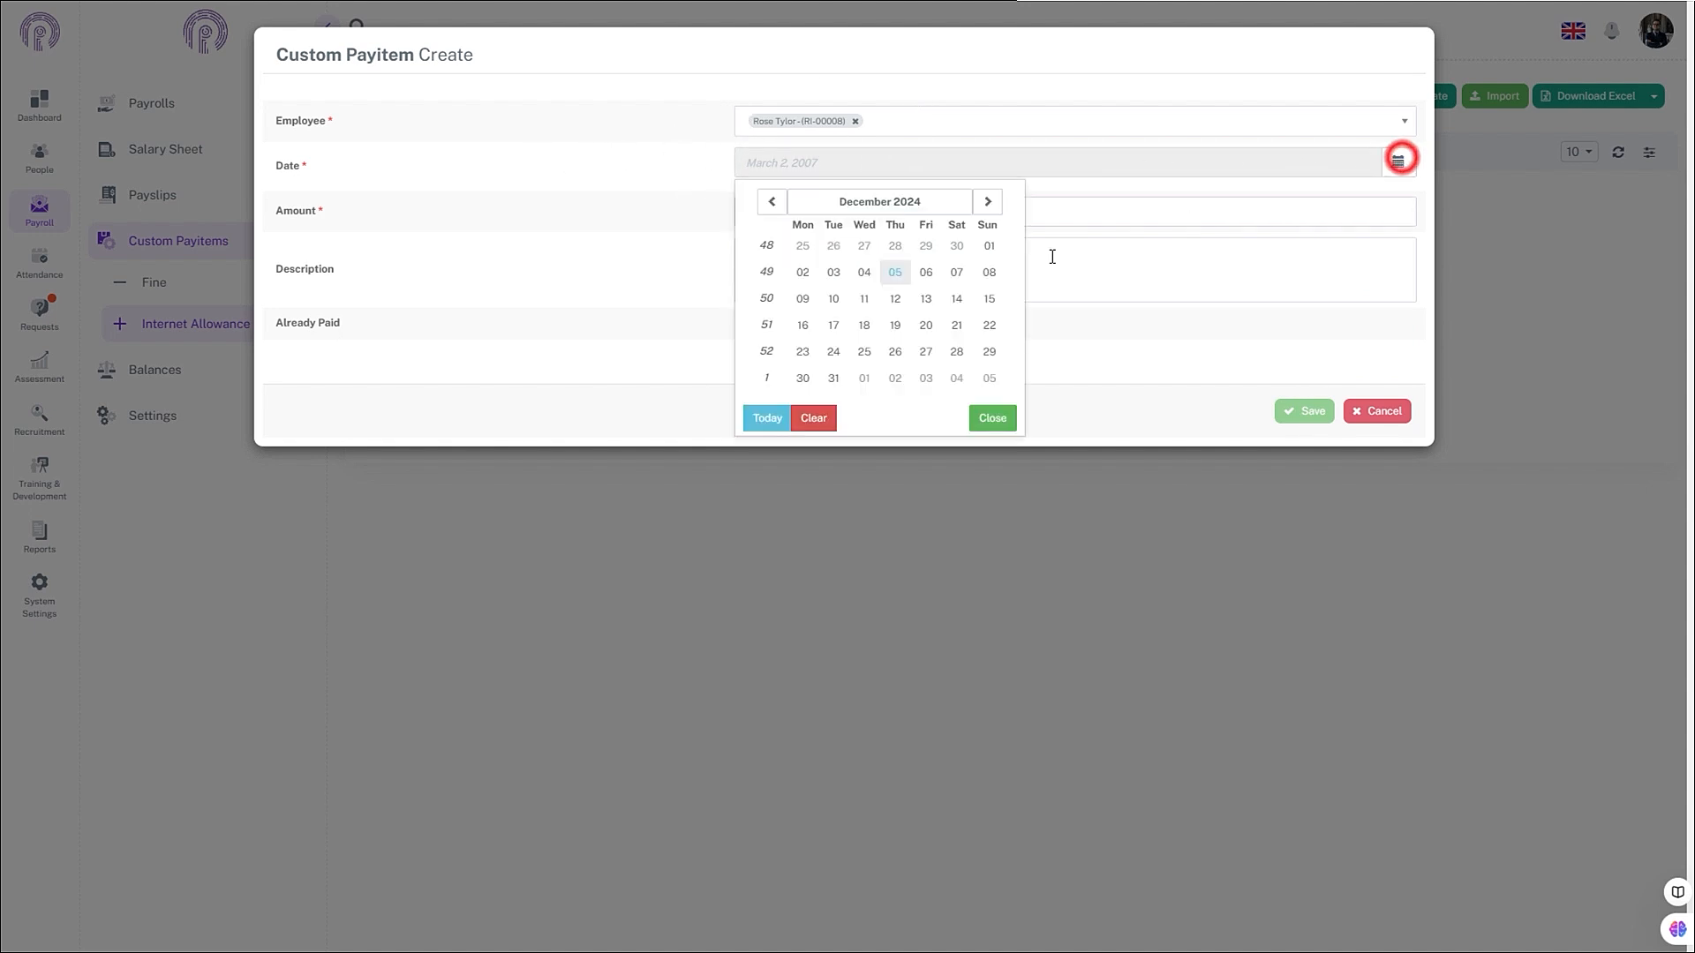
pyautogui.click(891, 274)
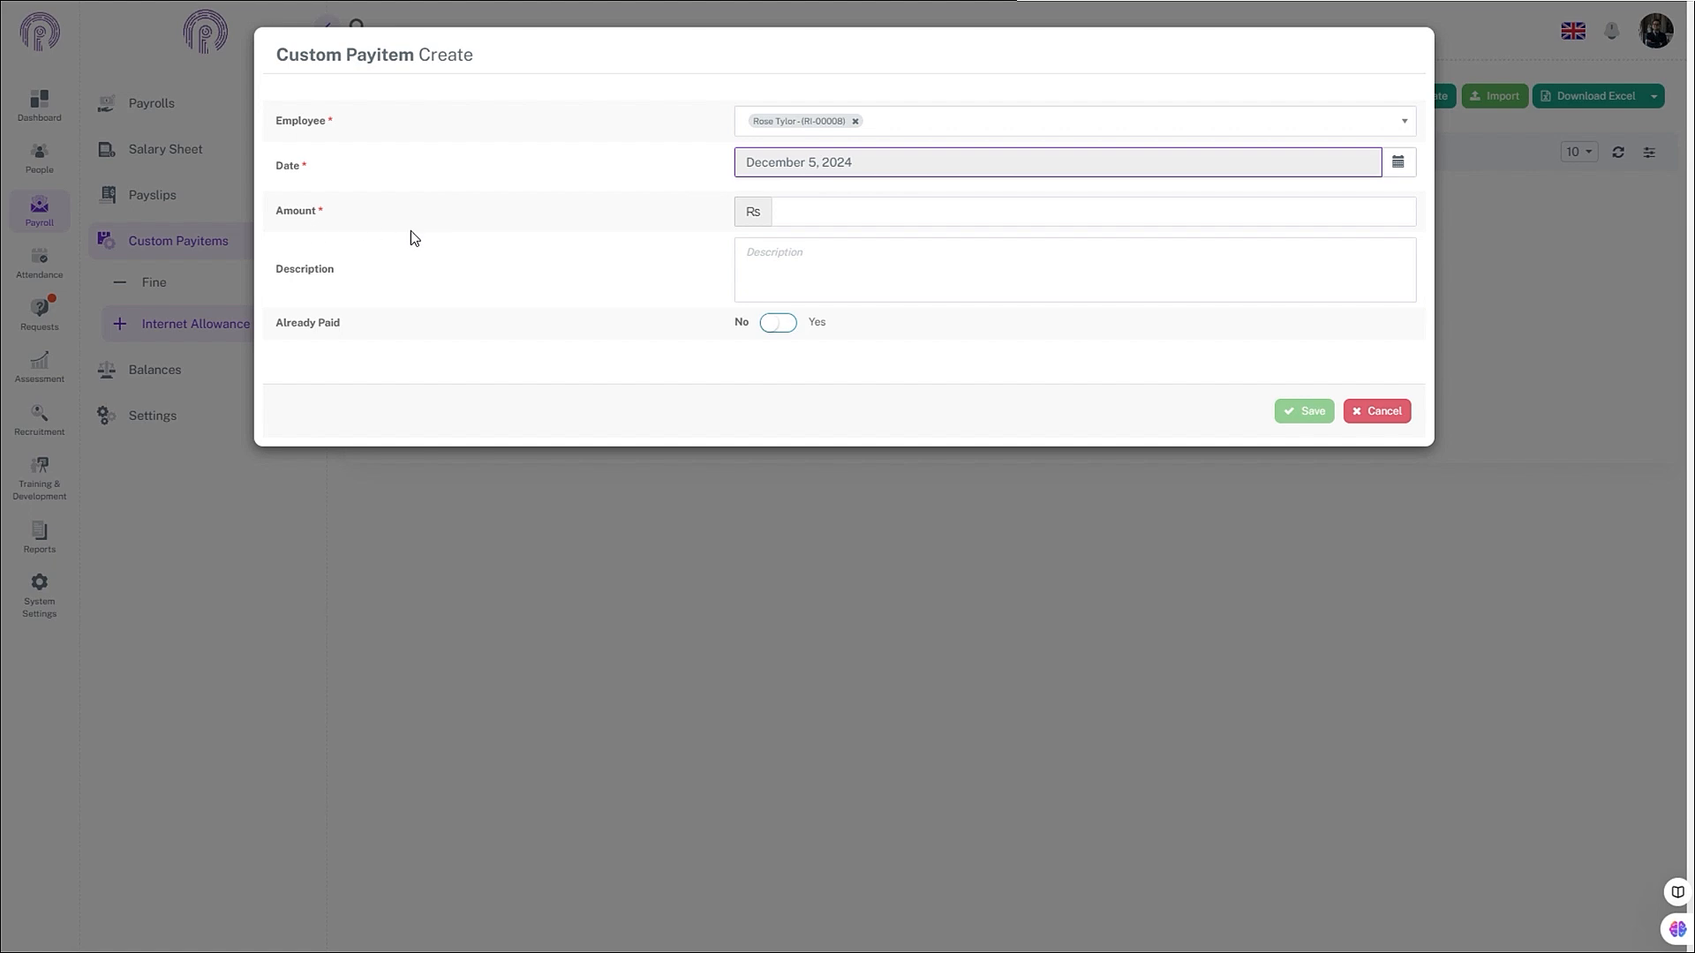
# - Enter an amount of 3000 and leave Already Paid set to No
pyautogui.click(835, 224)
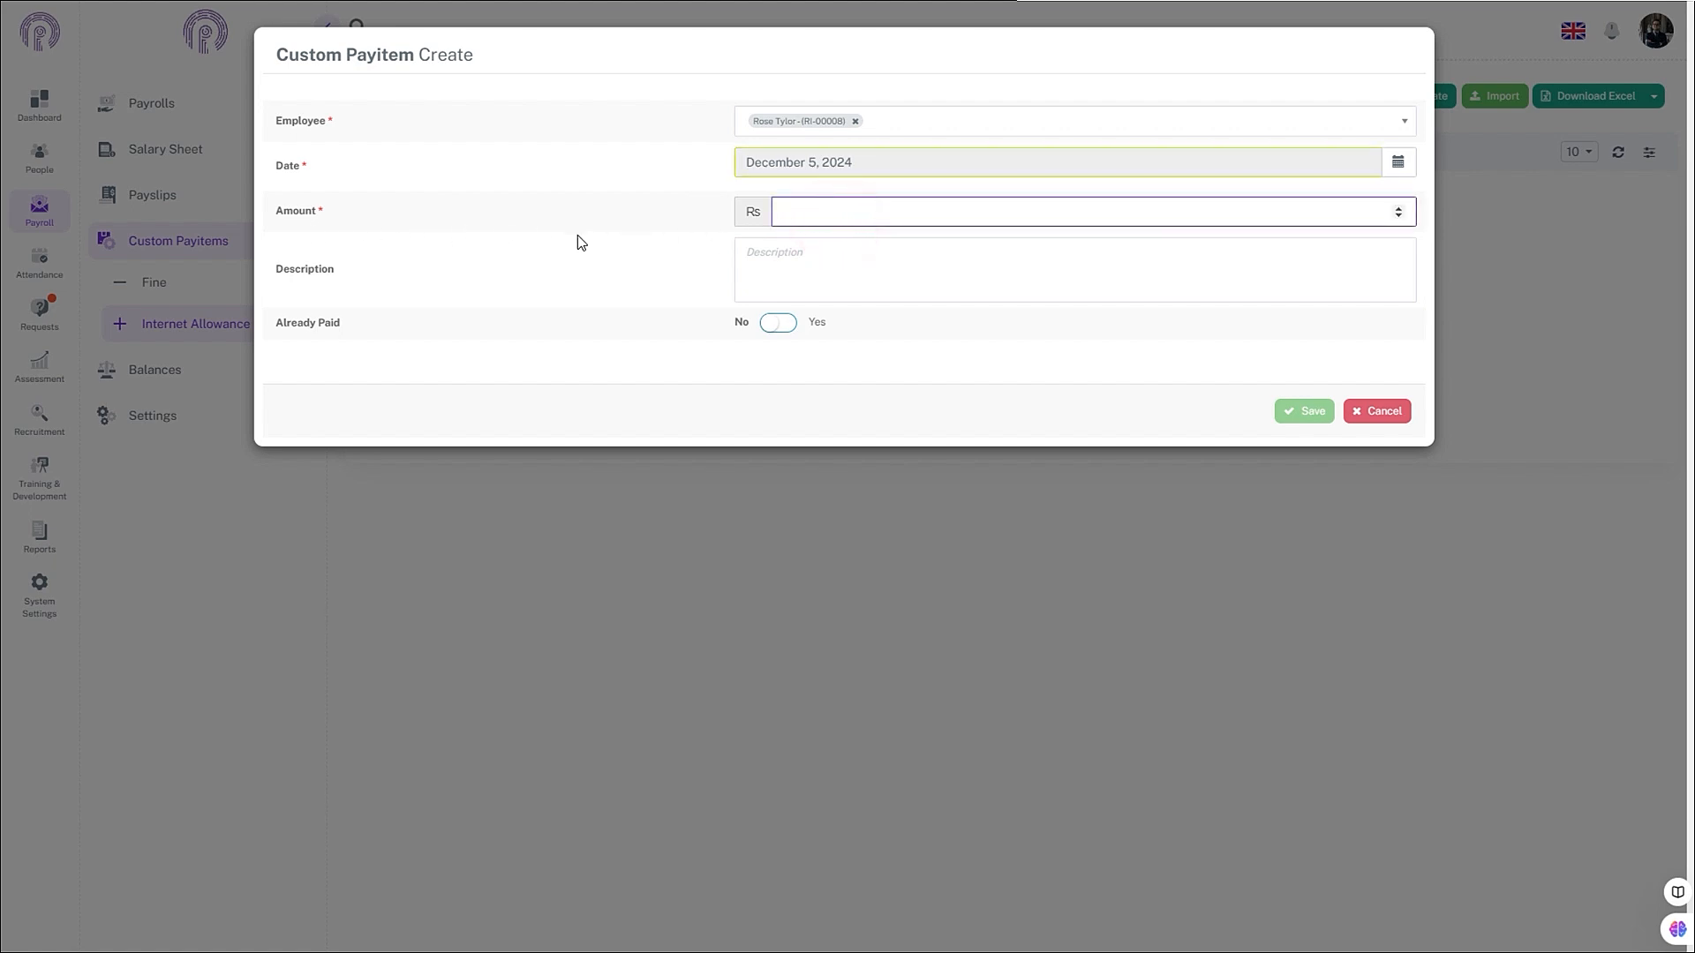
pyautogui.write('3000')
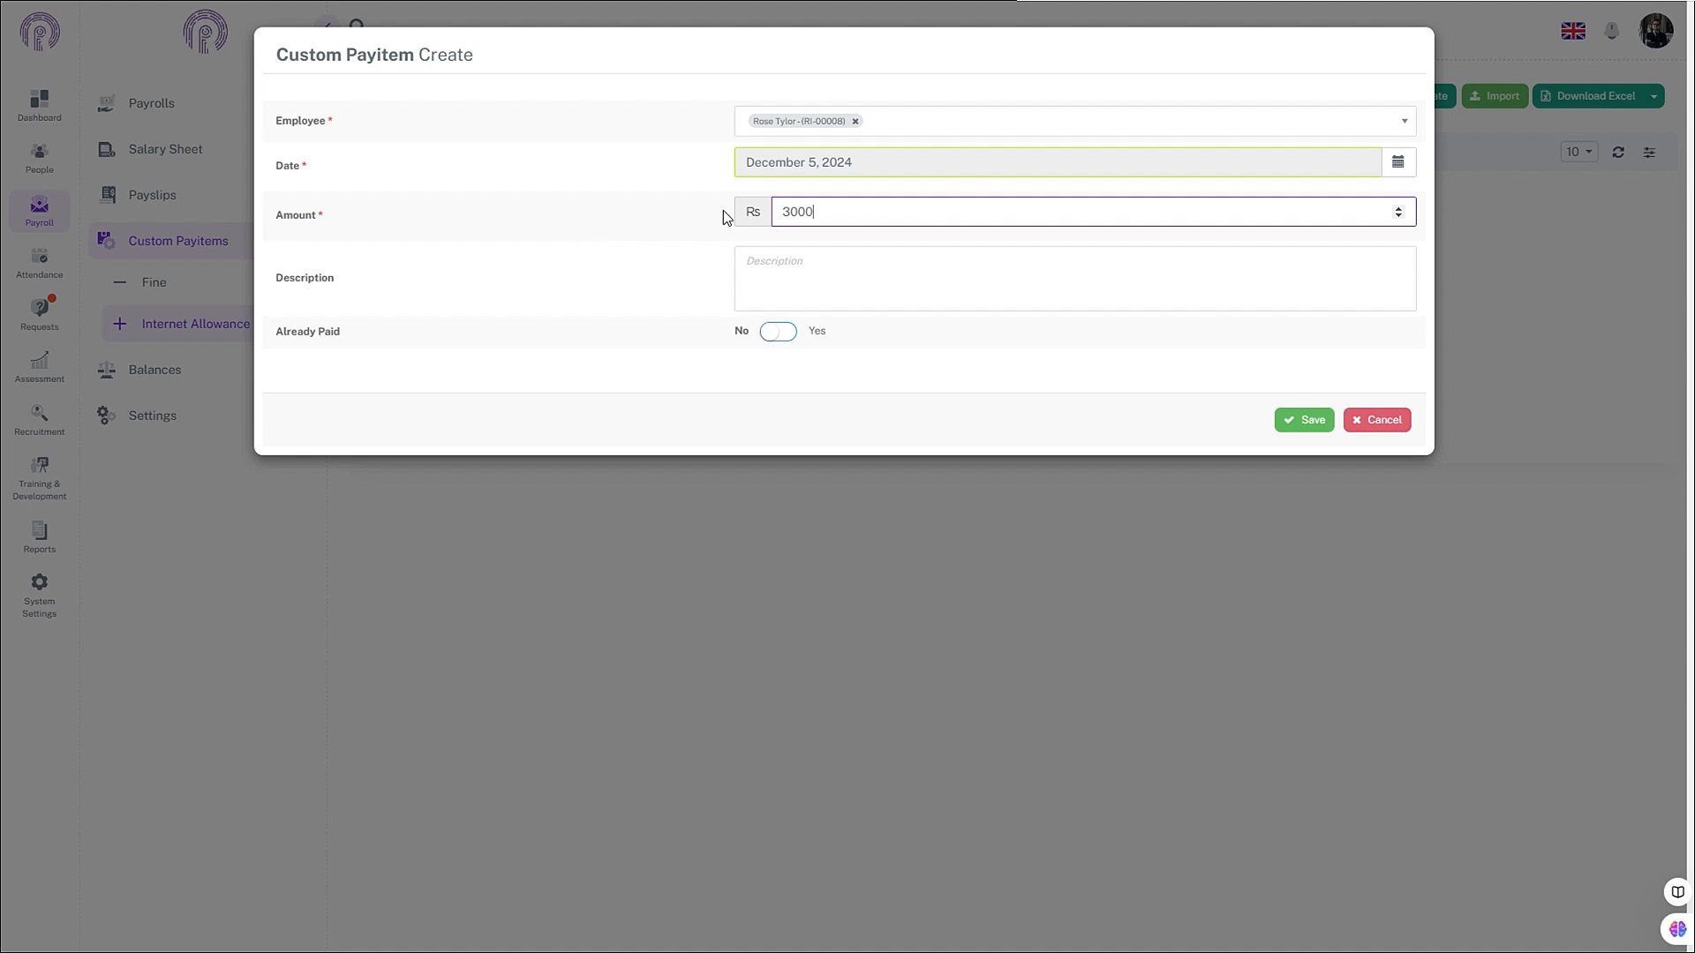
pyautogui.click(613, 267)
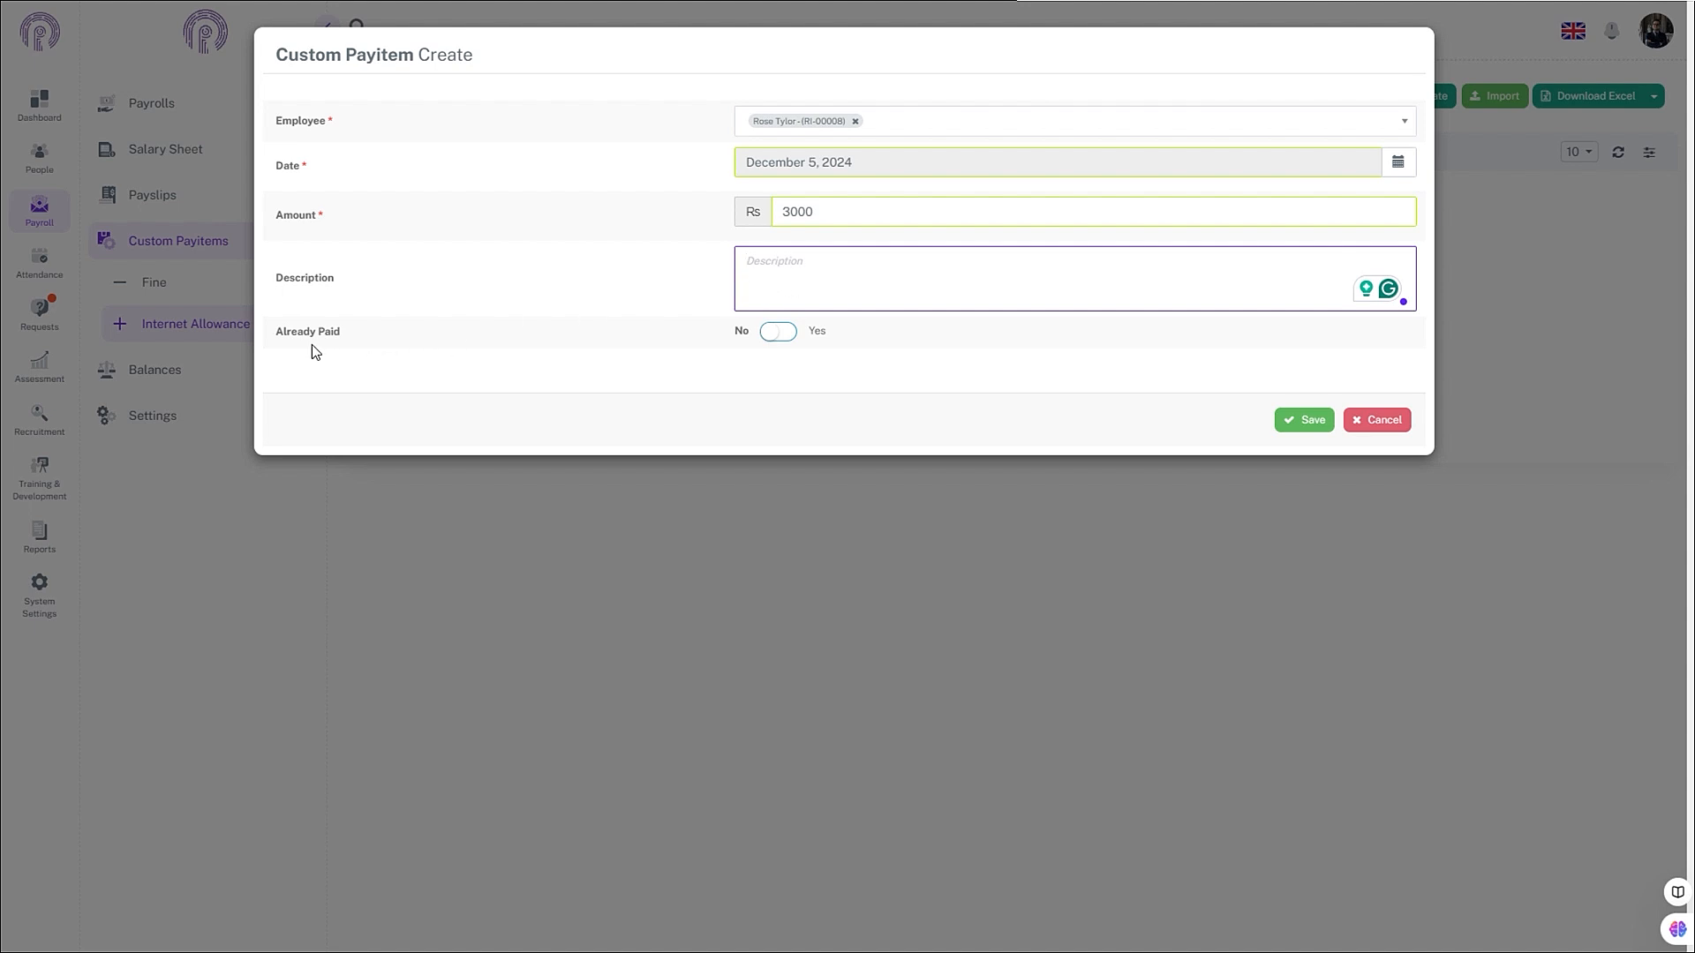
pyautogui.click(784, 337)
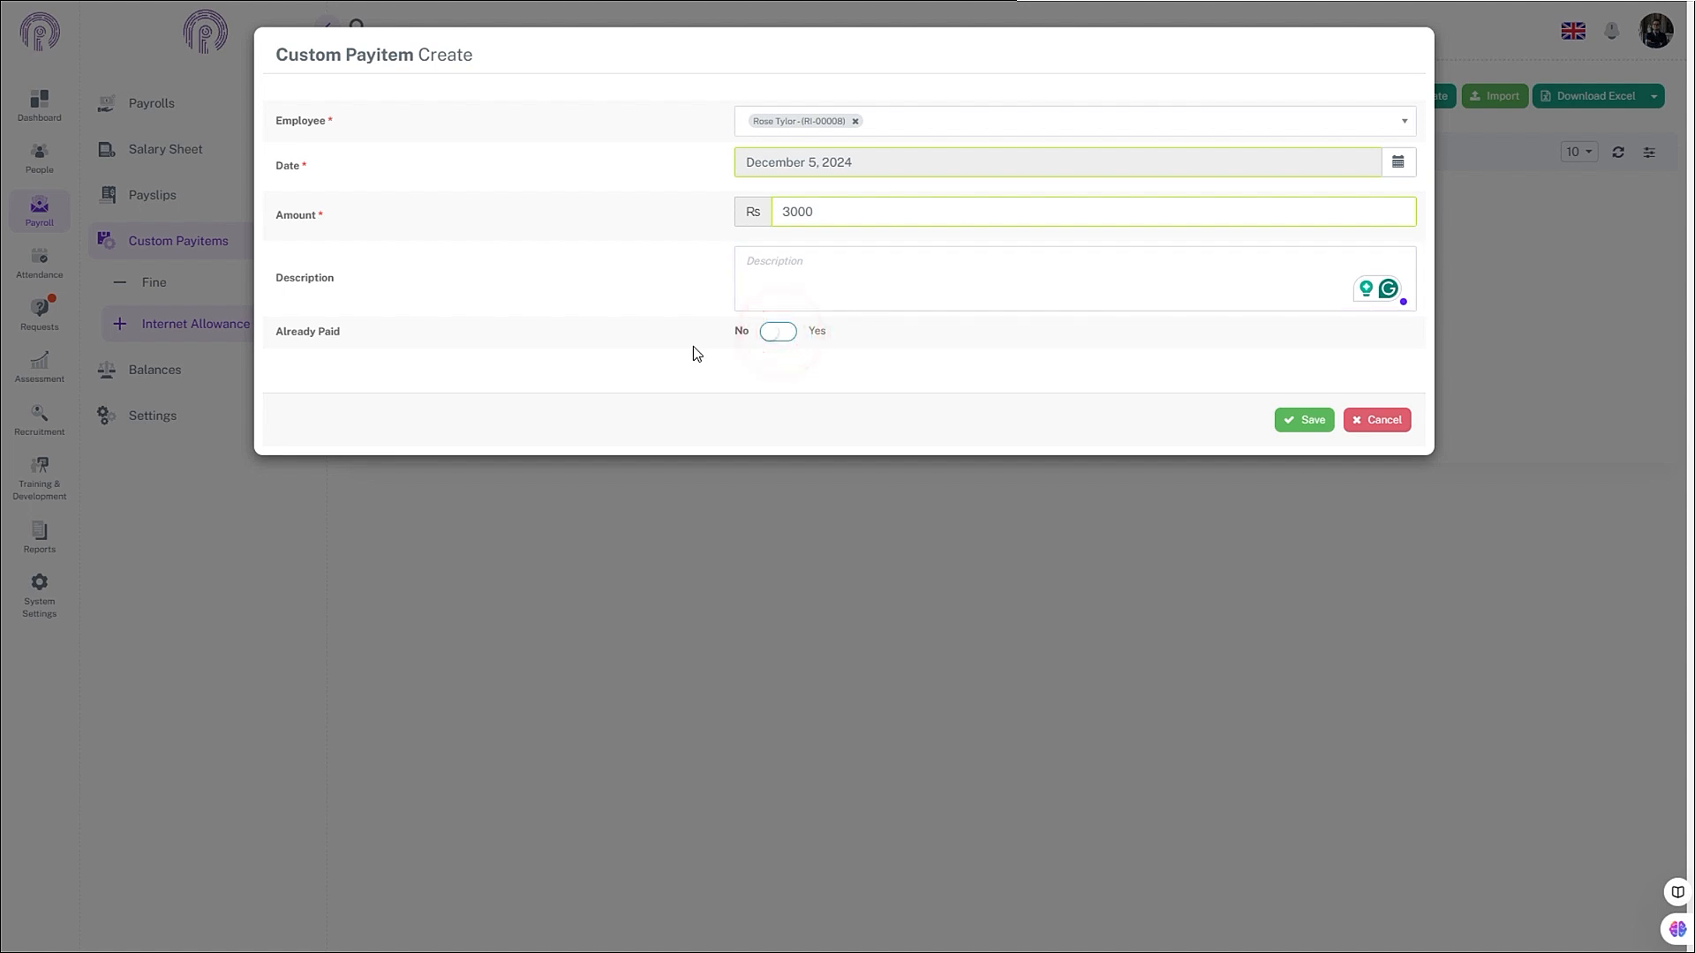
pyautogui.click(788, 336)
pyautogui.click(776, 342)
# - Save the Rs 3,000 entry and download the bulk import template
pyautogui.click(1304, 422)
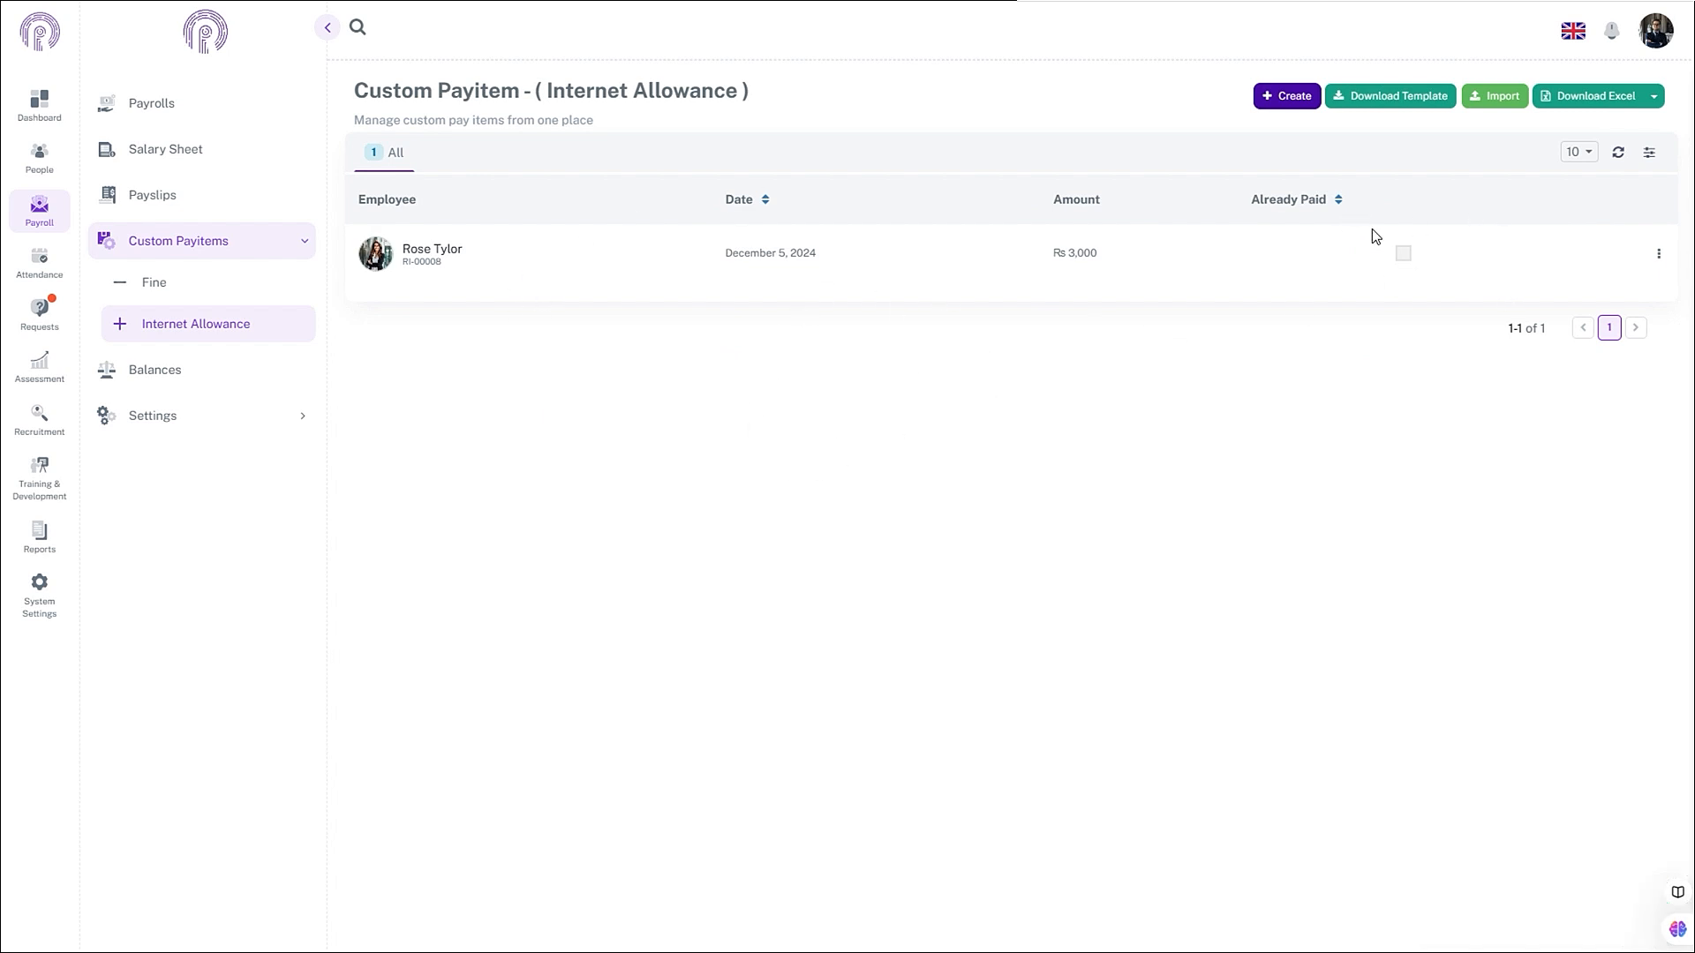
pyautogui.click(1410, 107)
pyautogui.click(1471, 134)
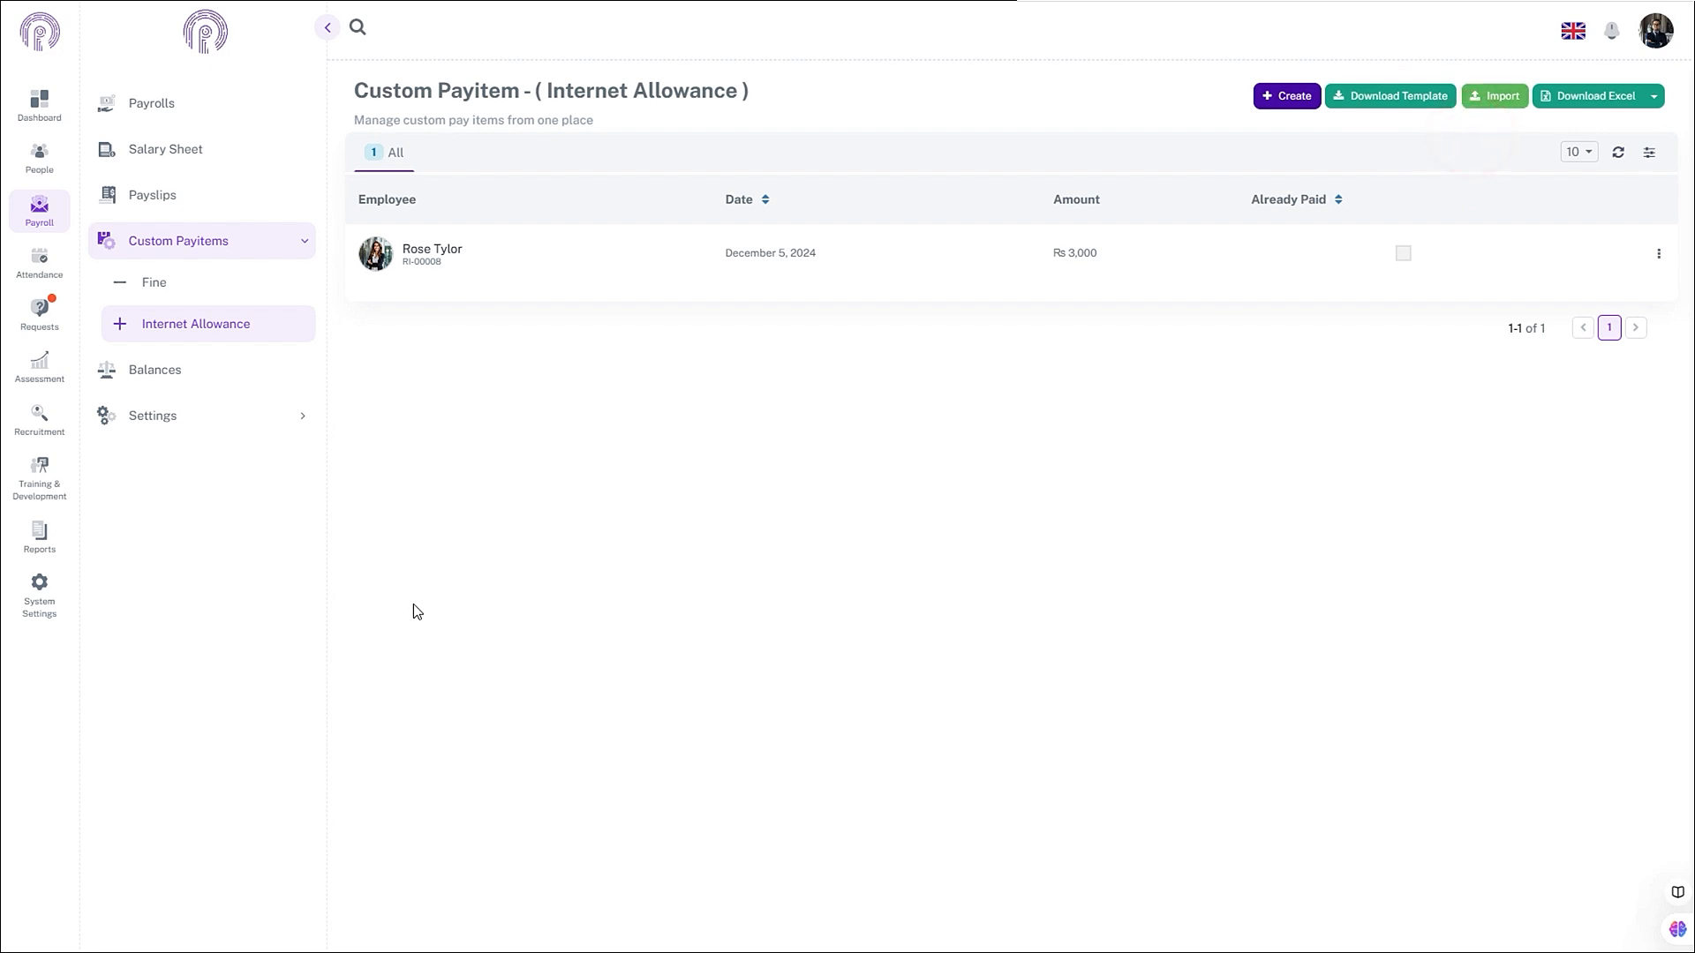
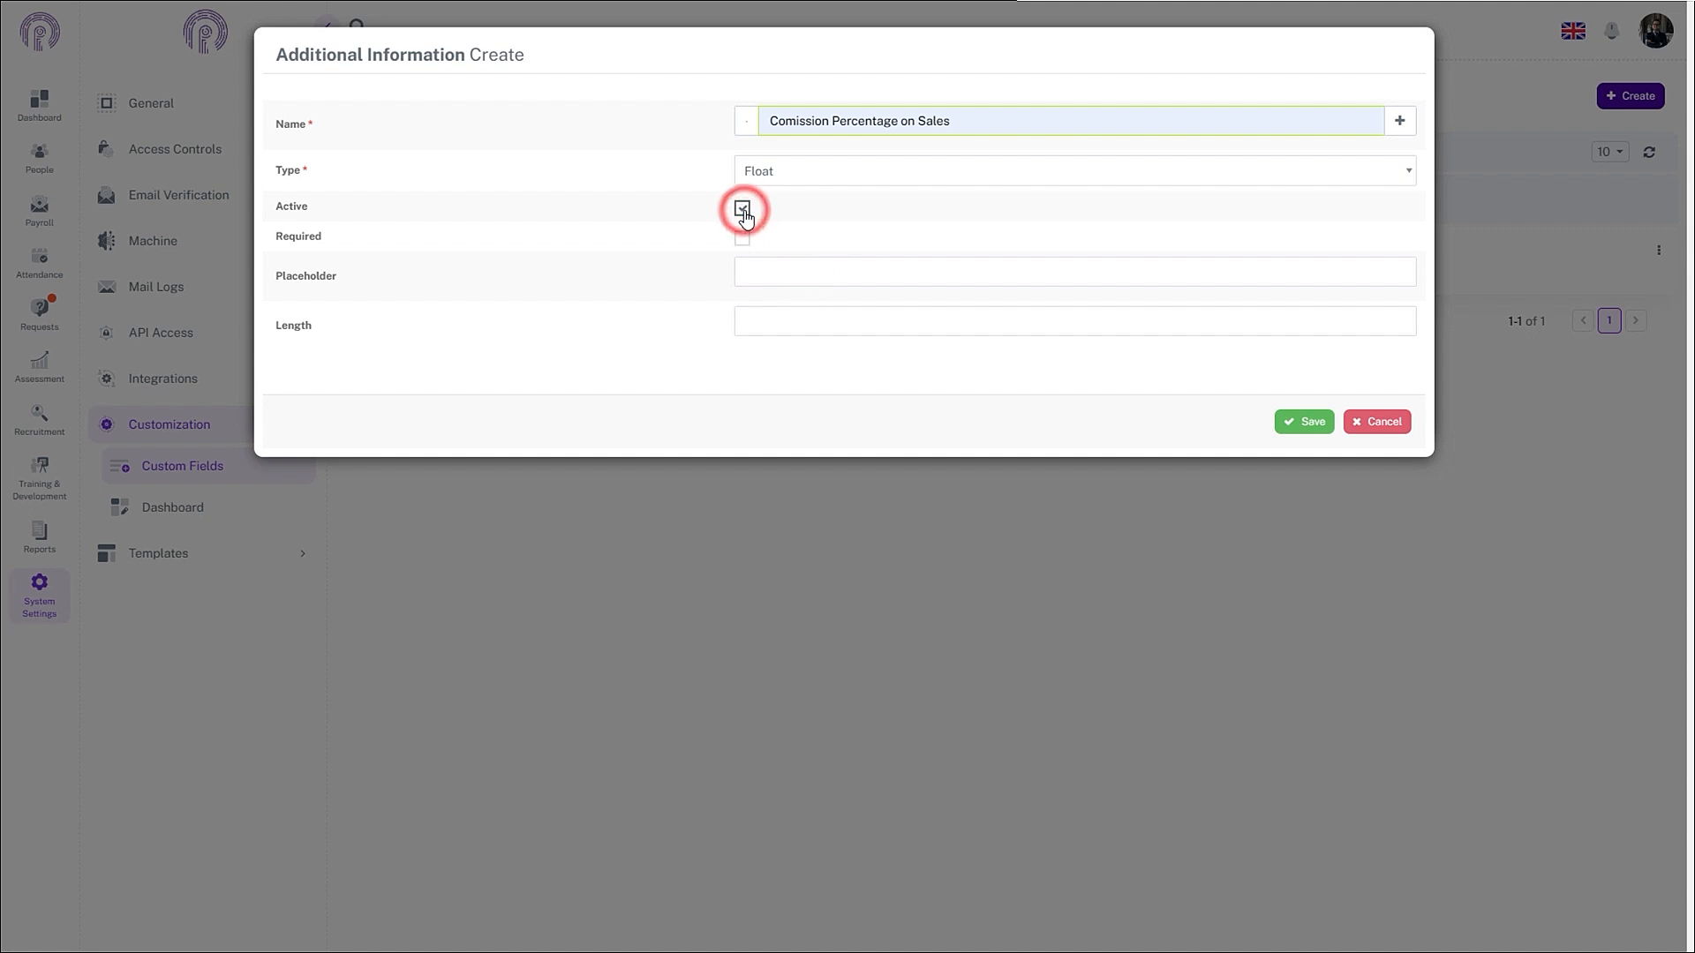
# - Give Comission Percentage on Sales a decimal-percentage placeholder, then save it and the Salary custom fields
pyautogui.click(865, 282)
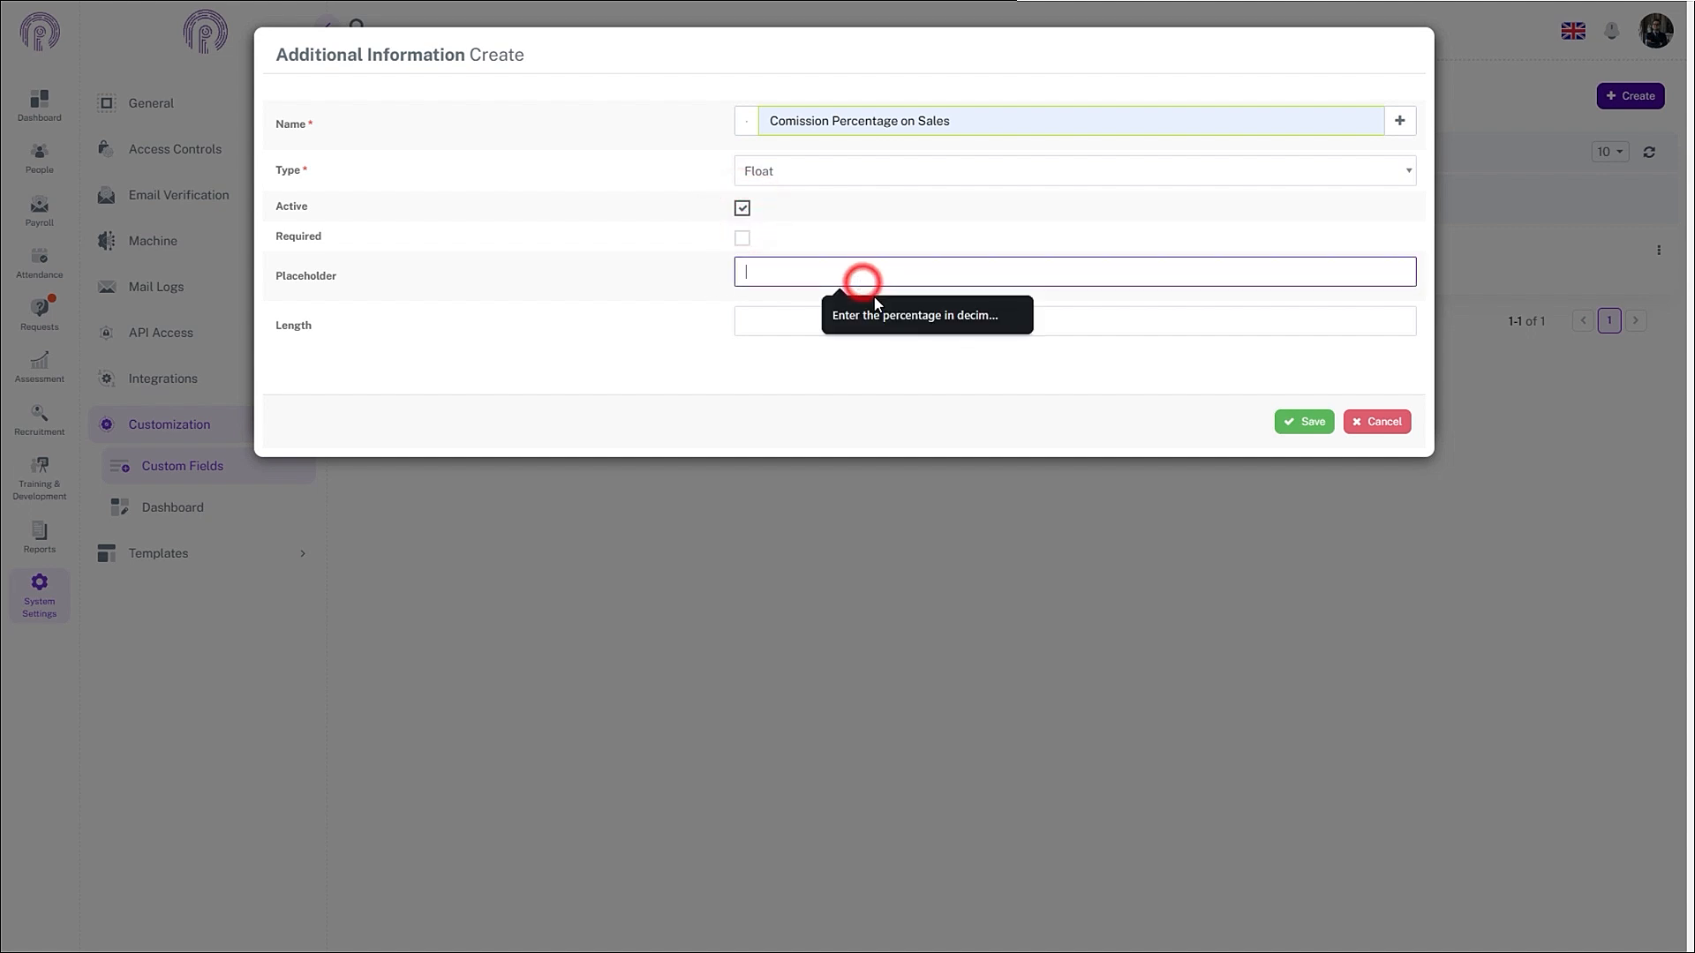
pyautogui.click(877, 321)
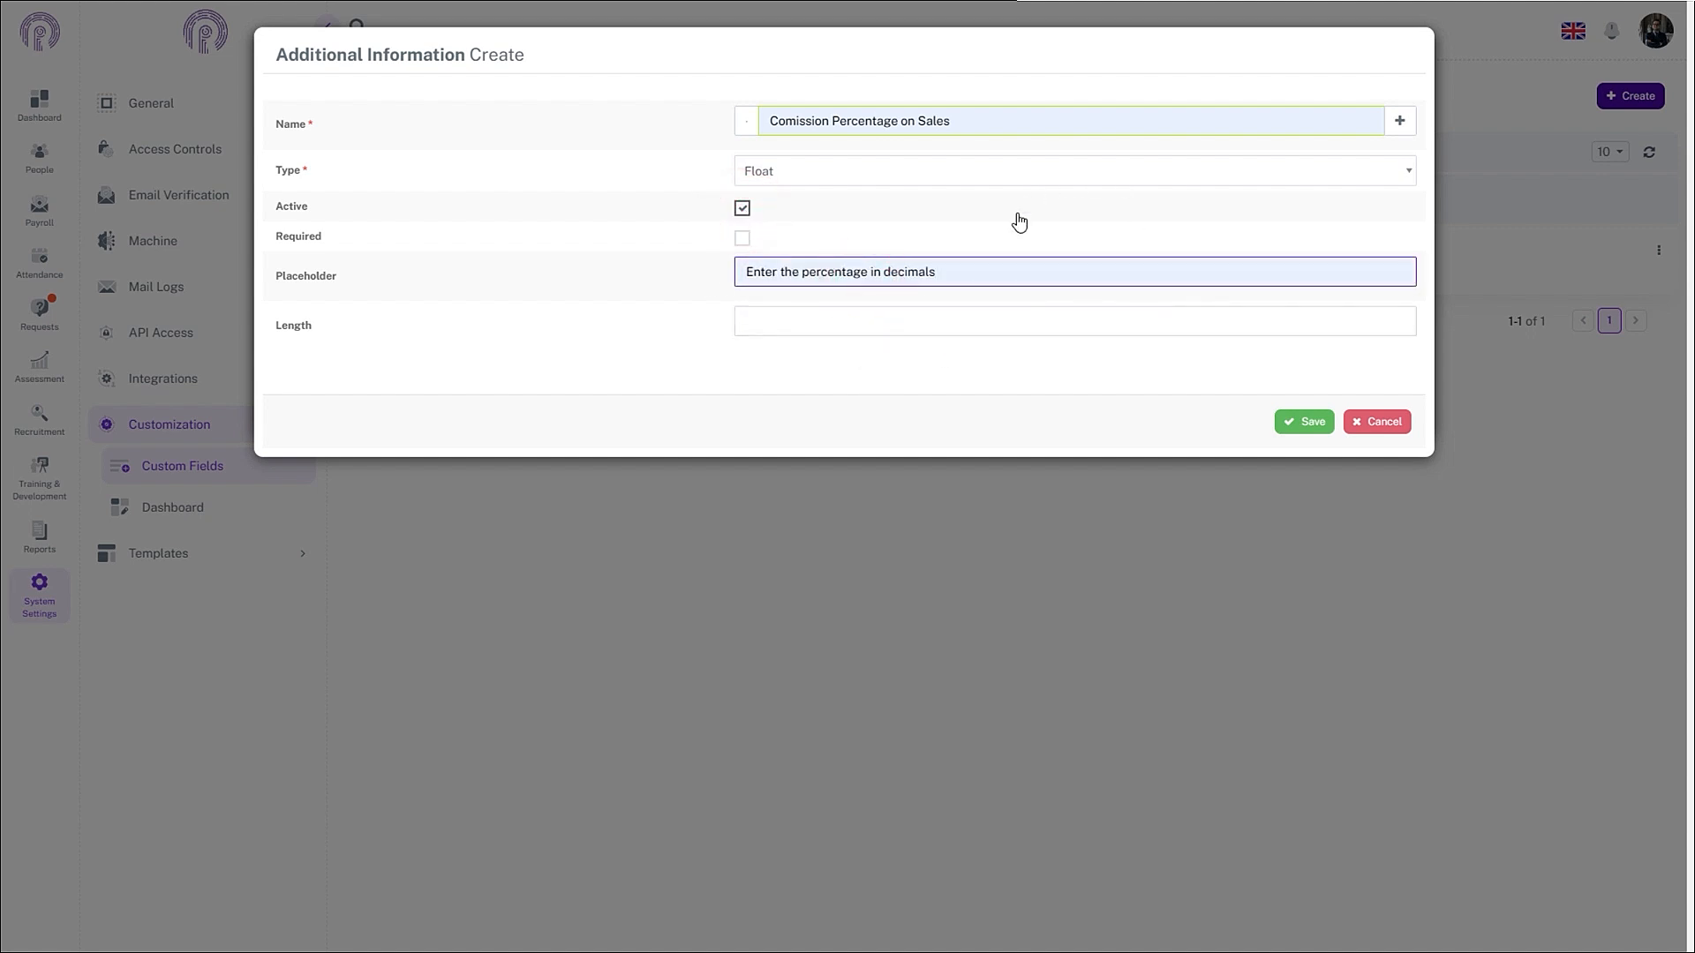
pyautogui.write('c')
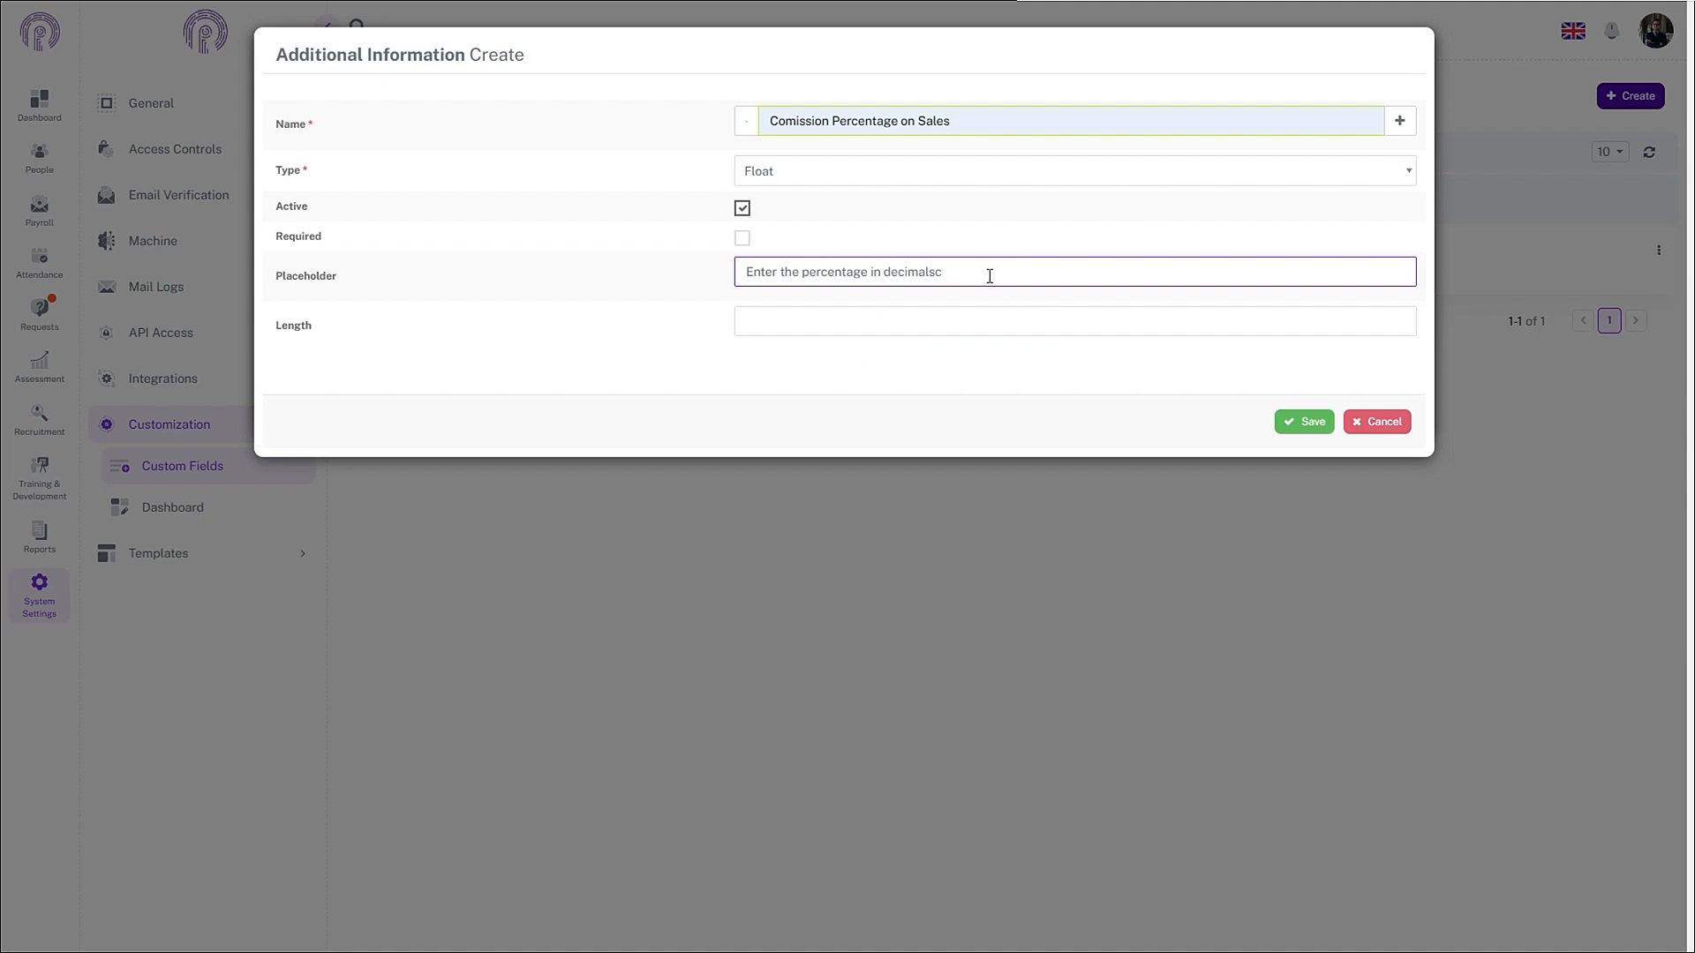
pyautogui.click(1304, 421)
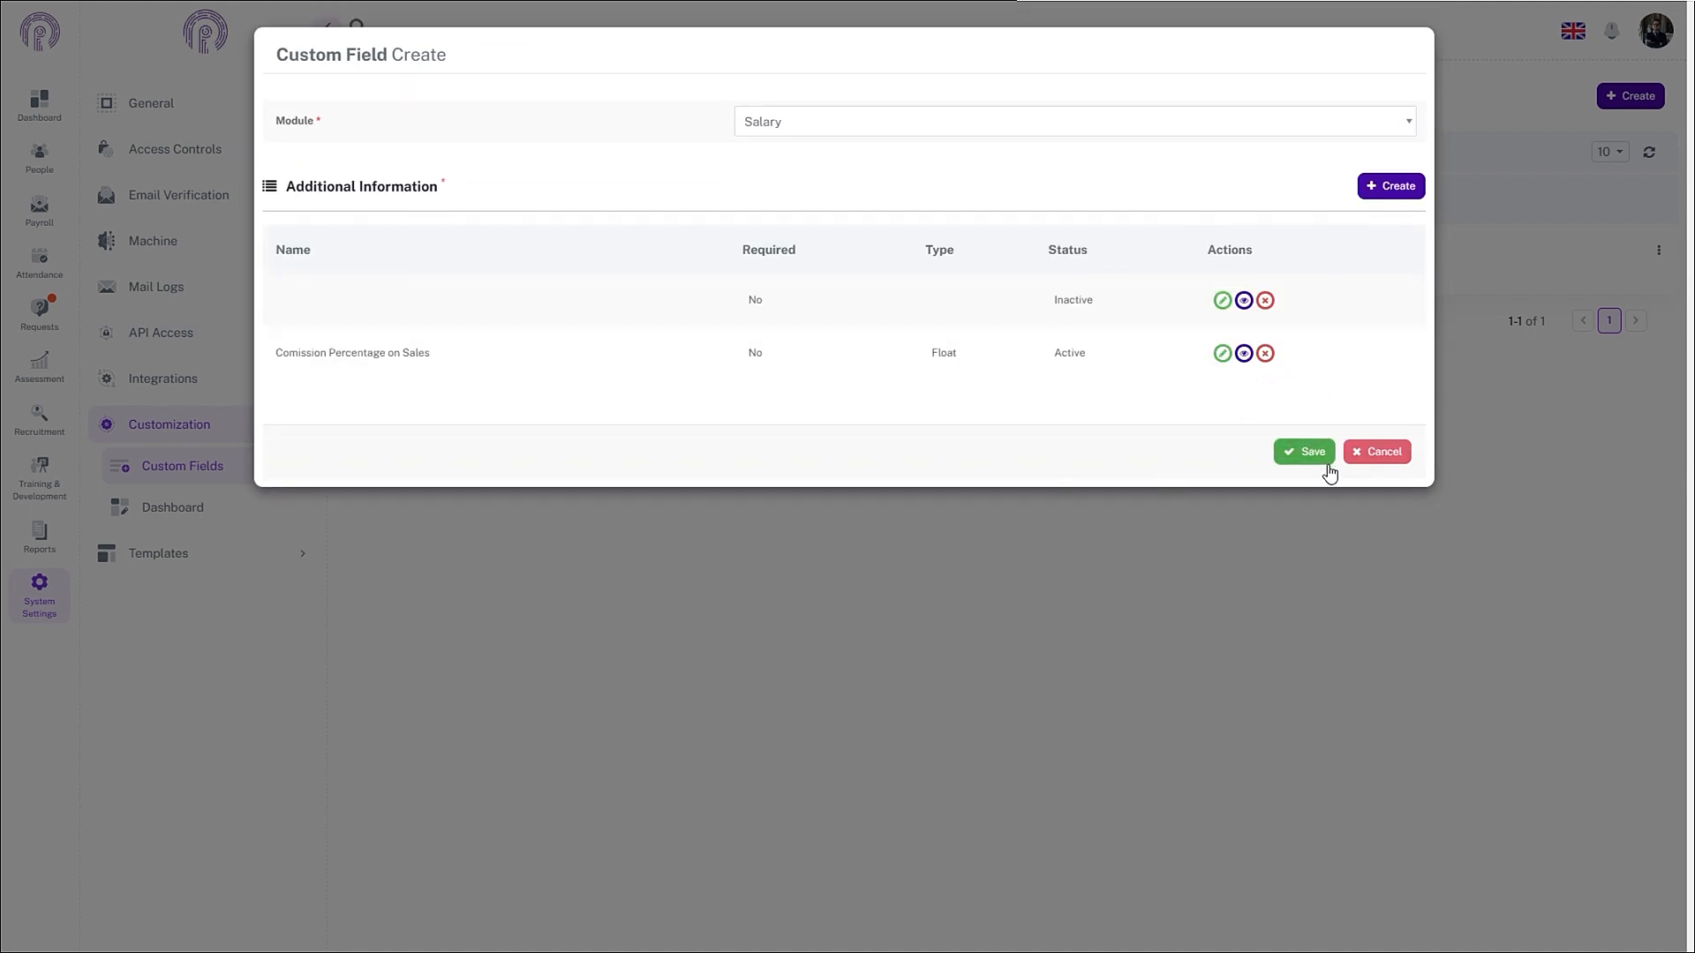
pyautogui.click(1304, 454)
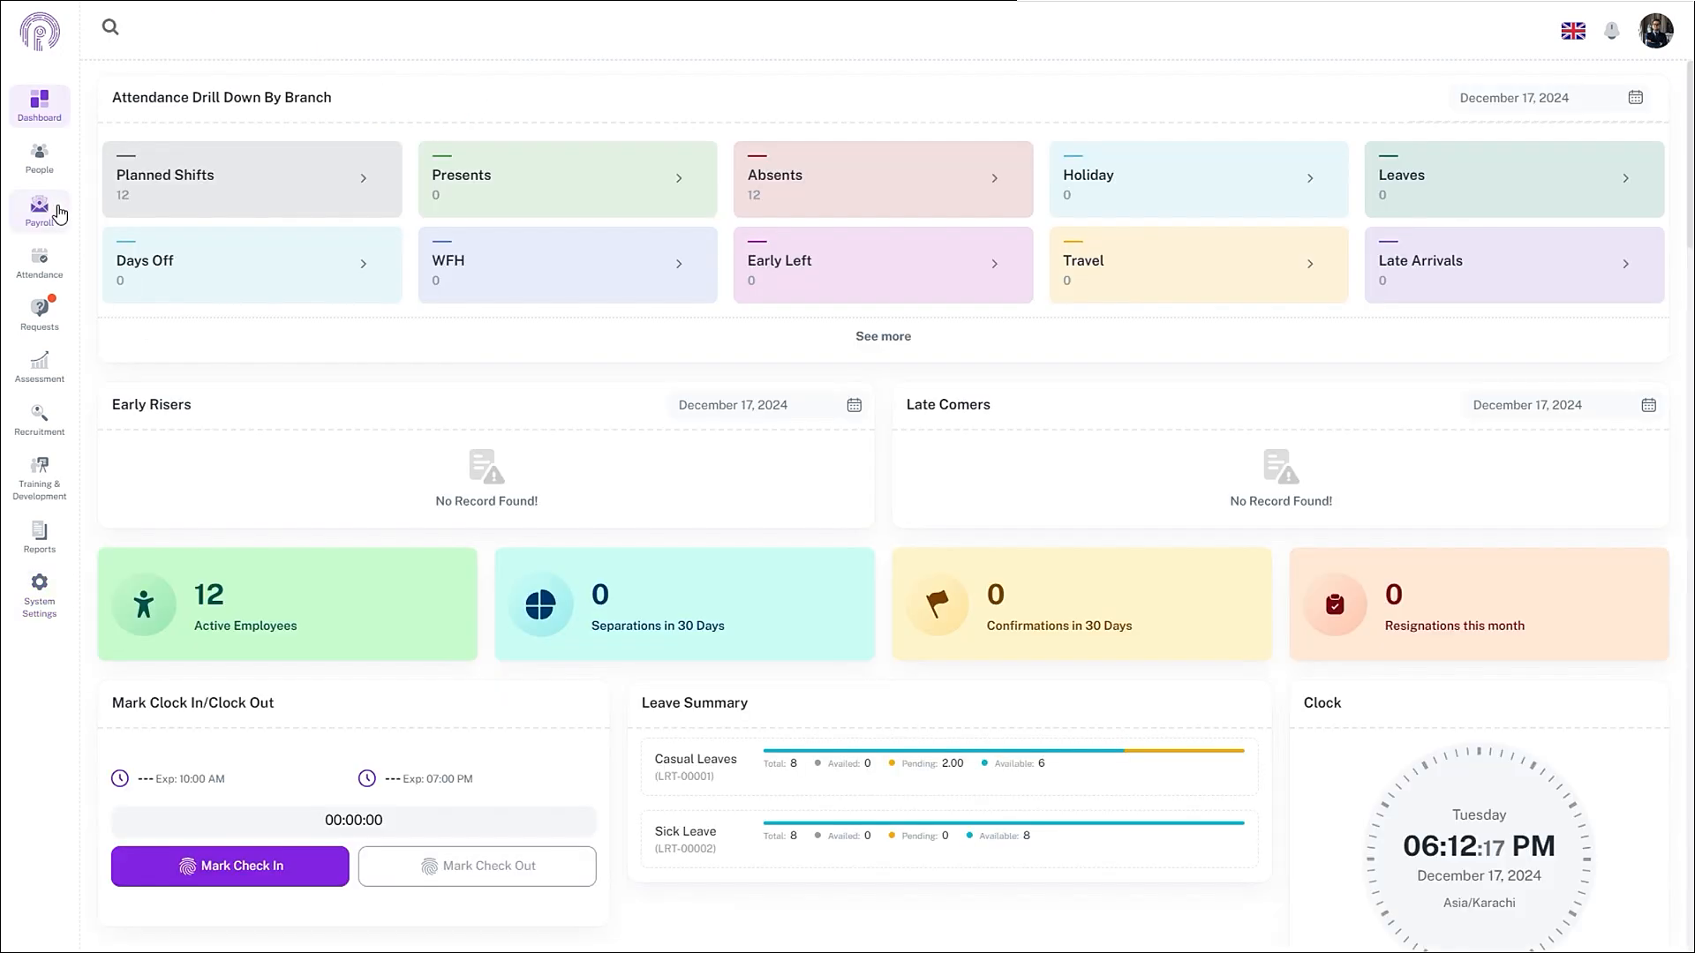
# - Start a new pay item named 'Sales' under Payroll's Pay Component settings
pyautogui.click(39, 207)
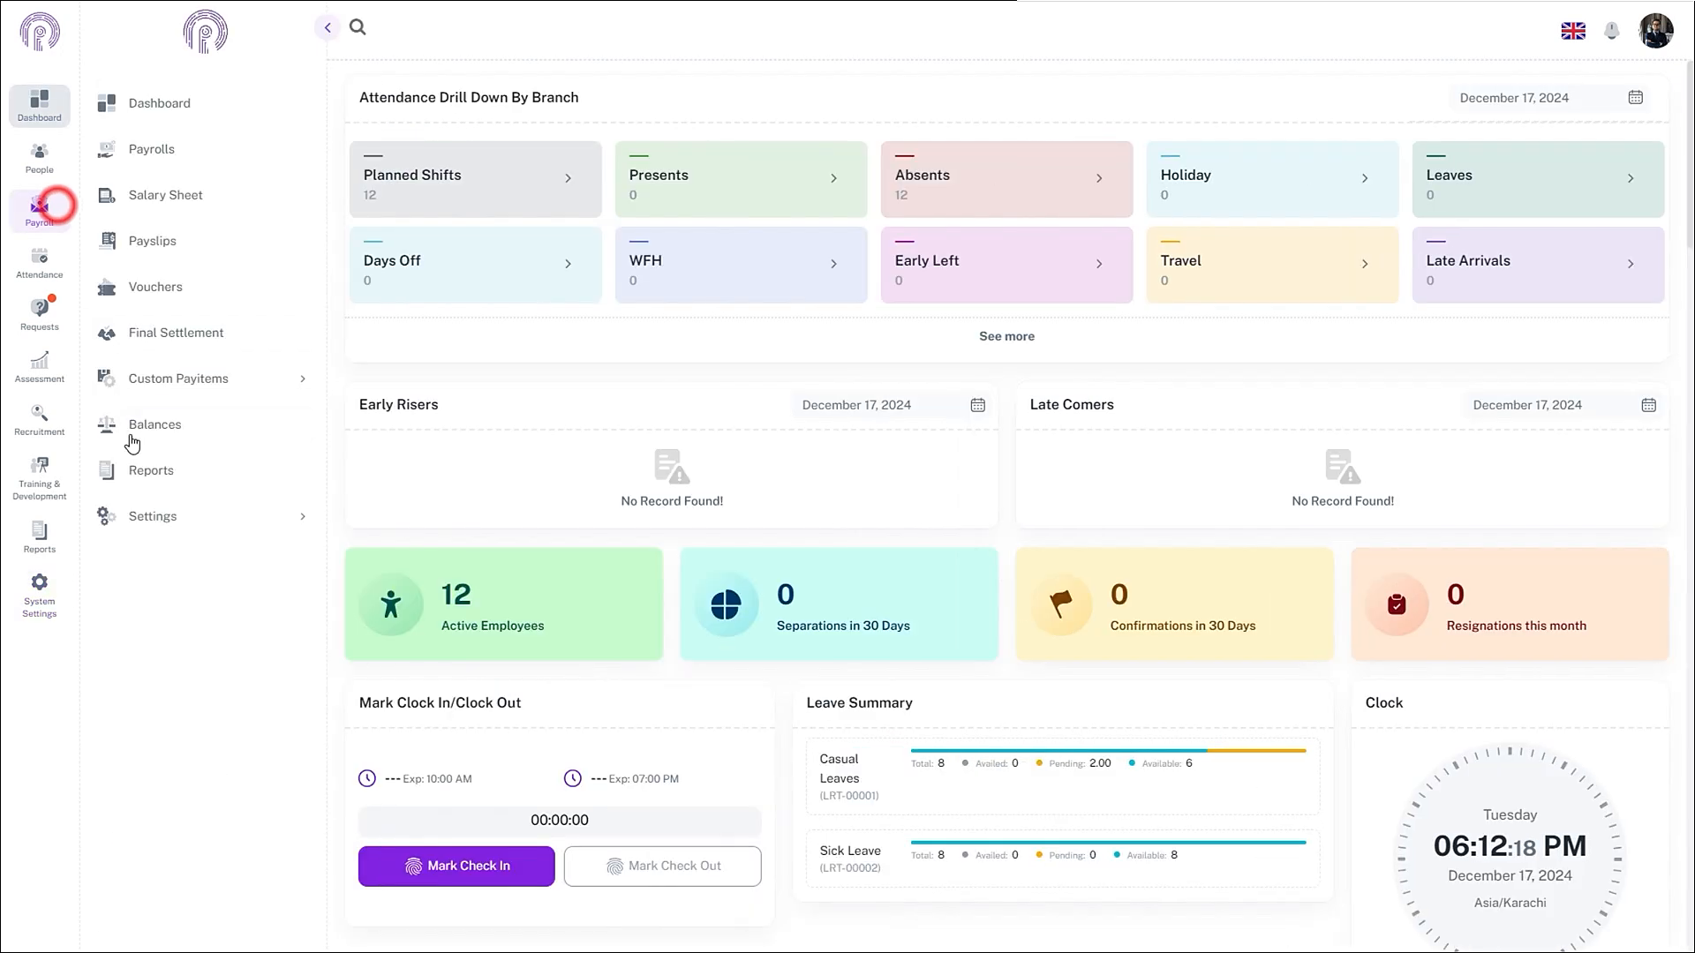
pyautogui.click(182, 517)
pyautogui.click(210, 688)
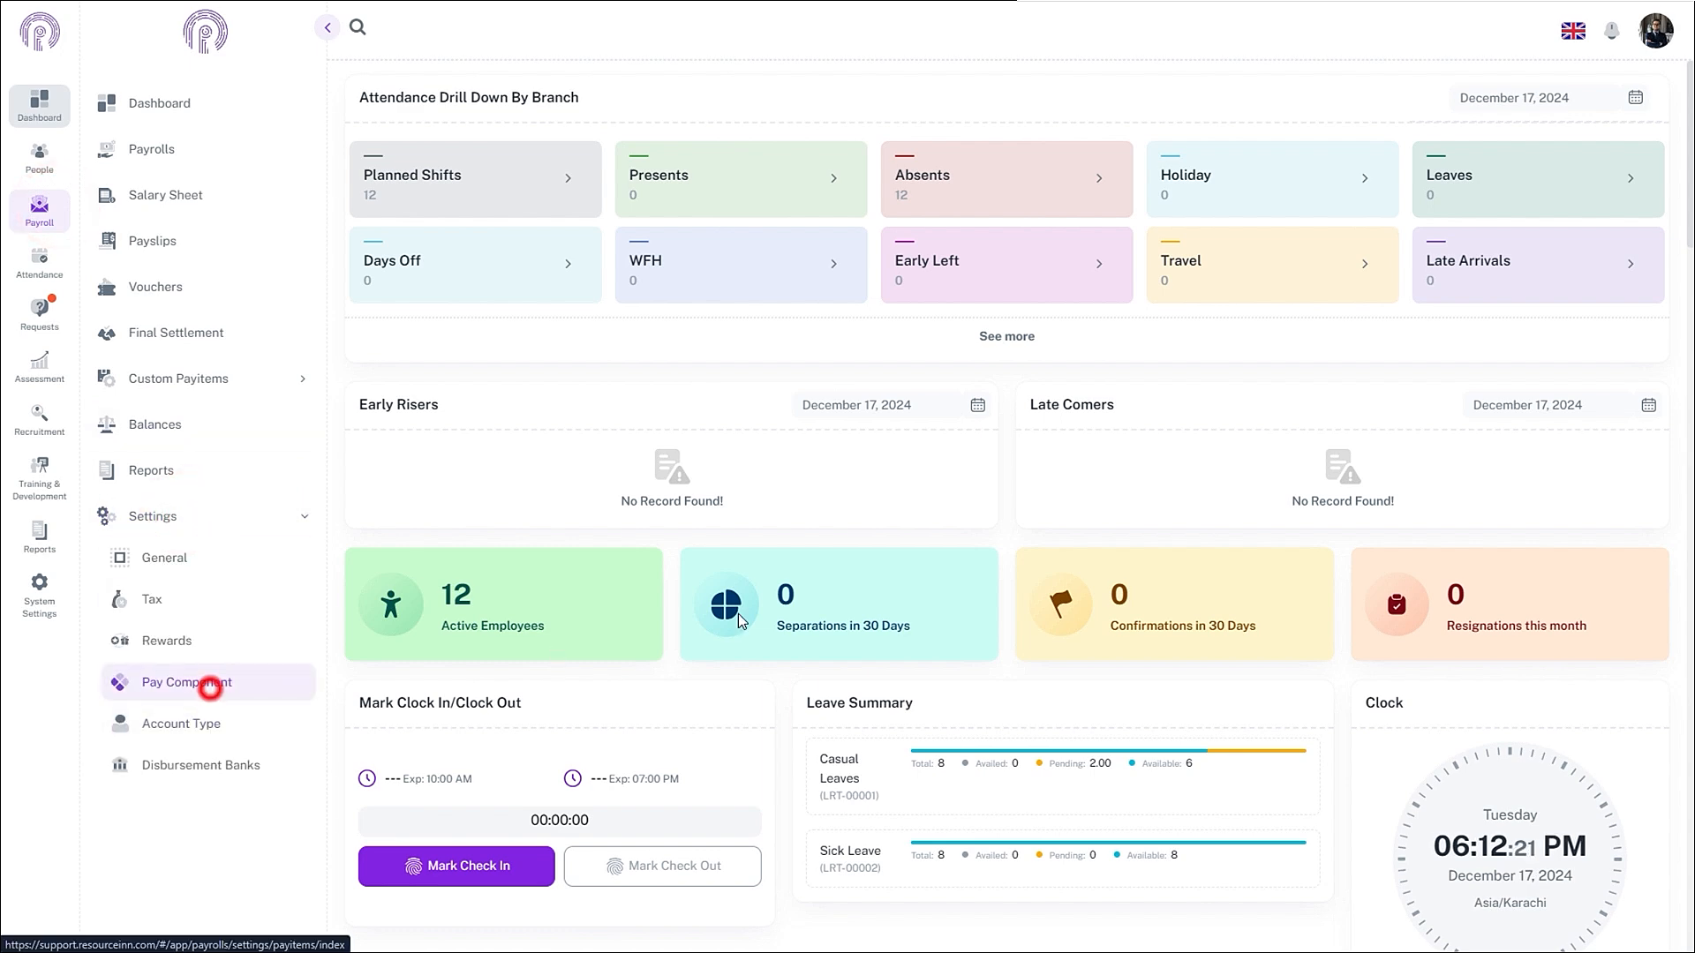
pyautogui.click(1621, 155)
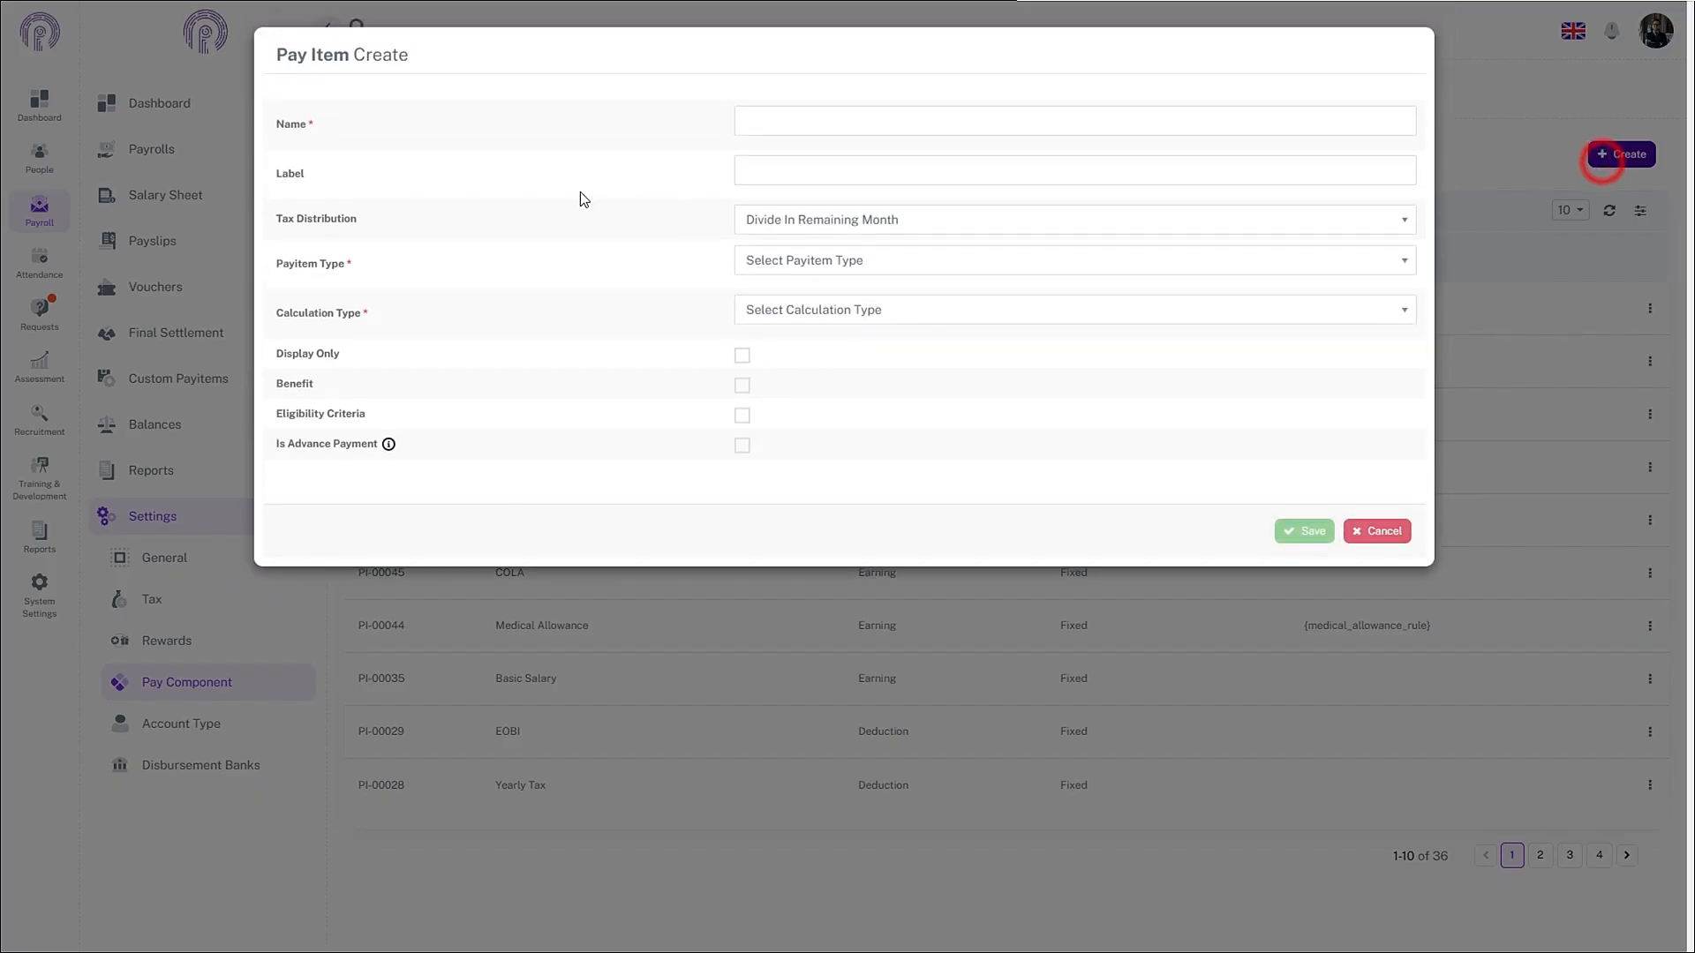
pyautogui.click(821, 120)
pyautogui.write('Sales')
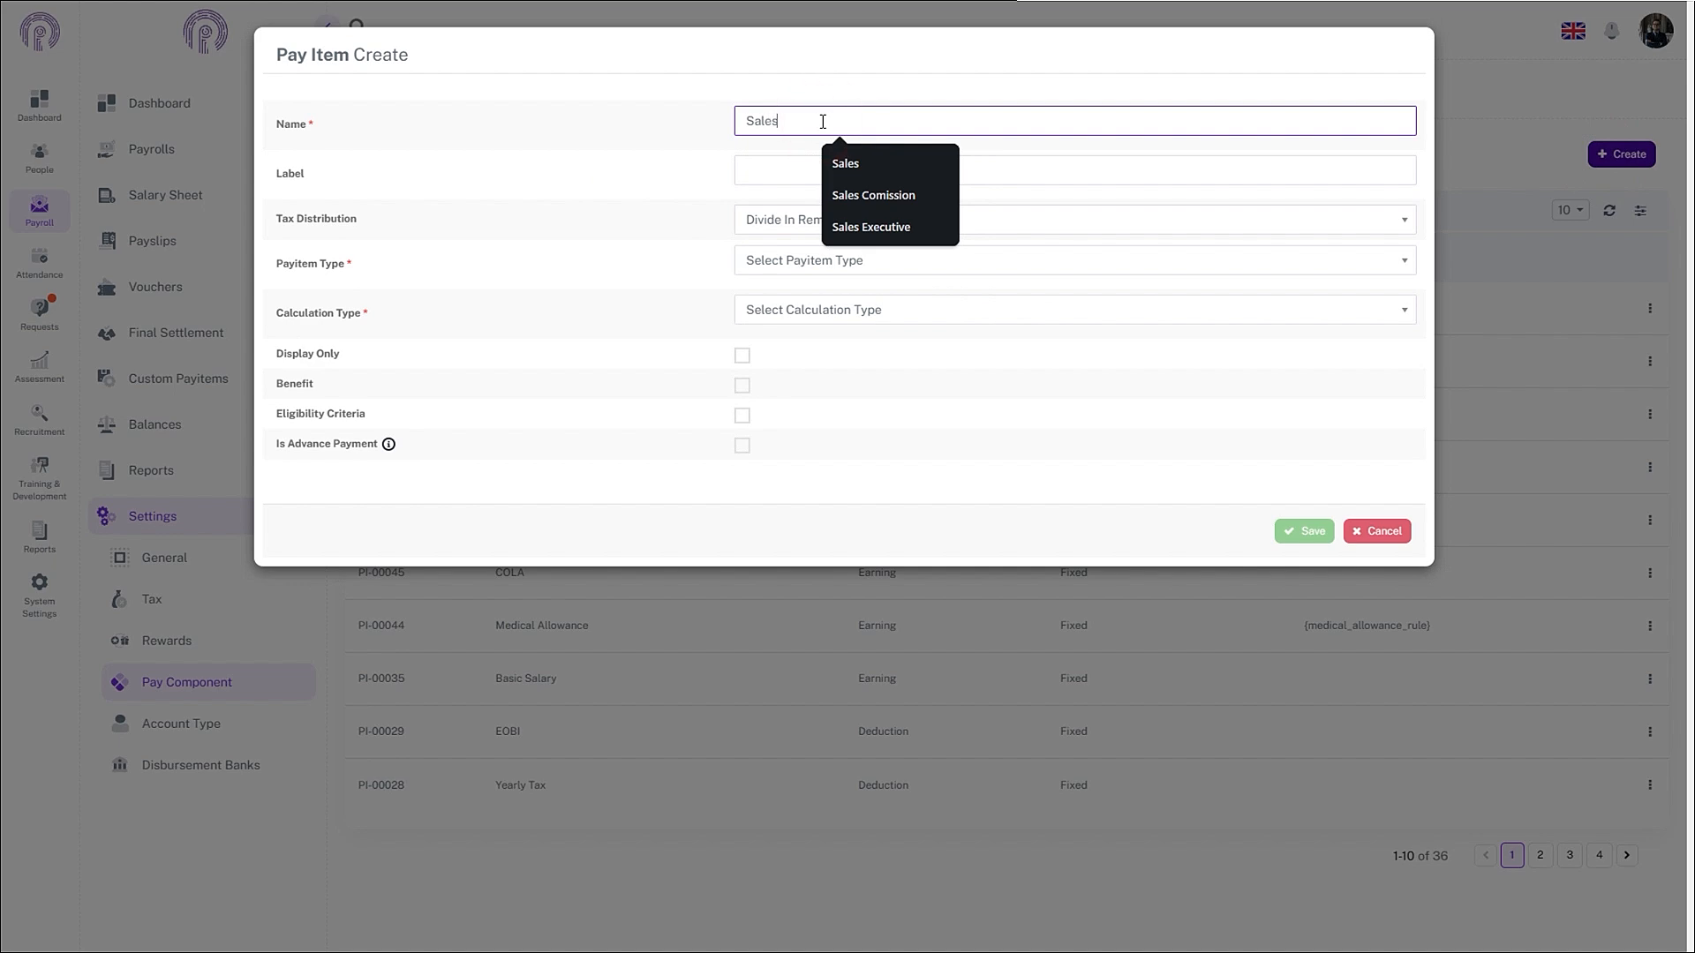
# - Make Sales a monthly Earning with Manual Entry calculation and save it
pyautogui.click(799, 220)
pyautogui.click(798, 287)
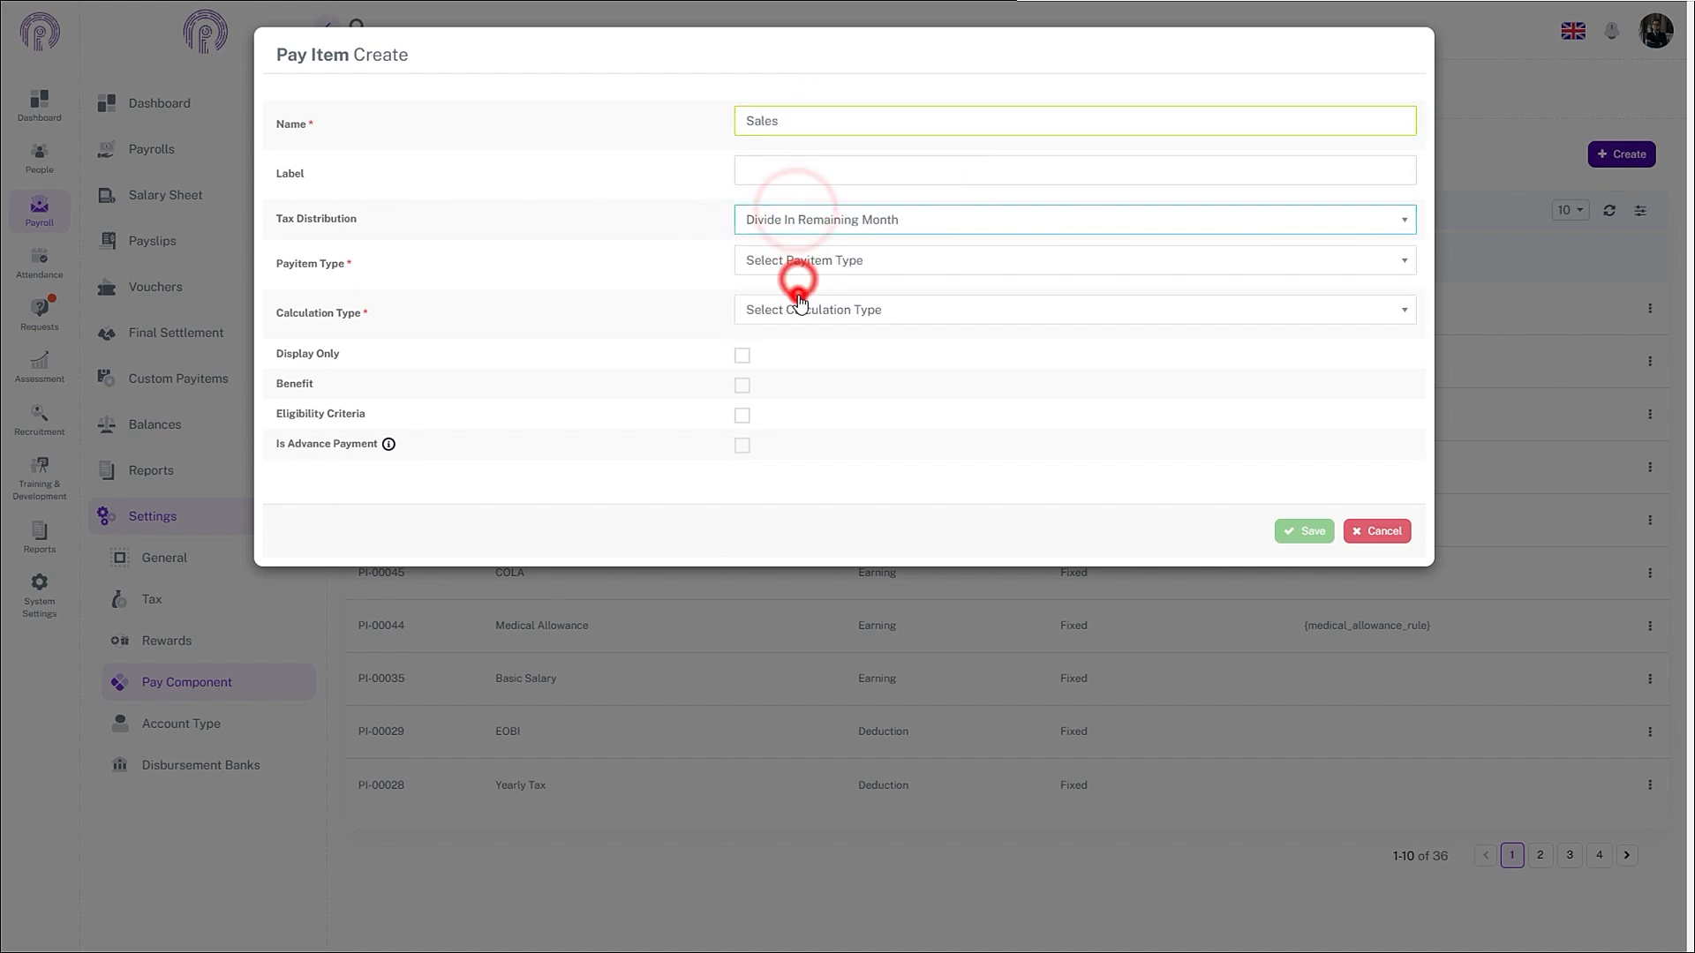
pyautogui.click(798, 265)
pyautogui.click(795, 356)
pyautogui.click(812, 310)
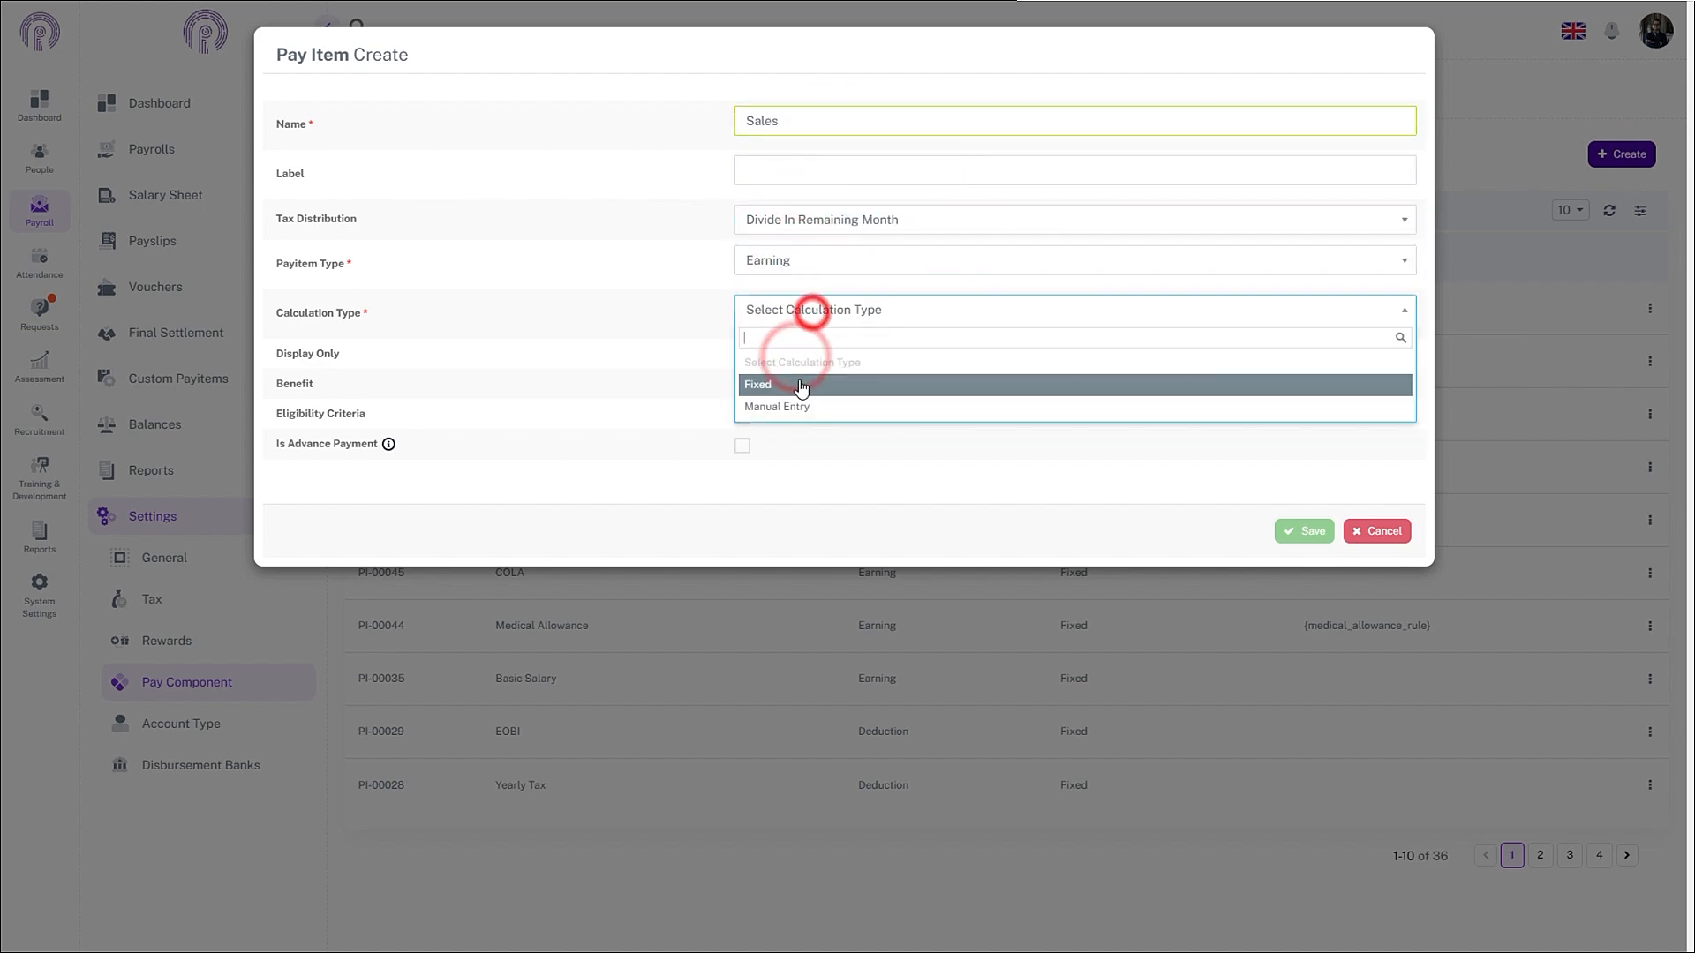
pyautogui.click(794, 406)
pyautogui.click(743, 476)
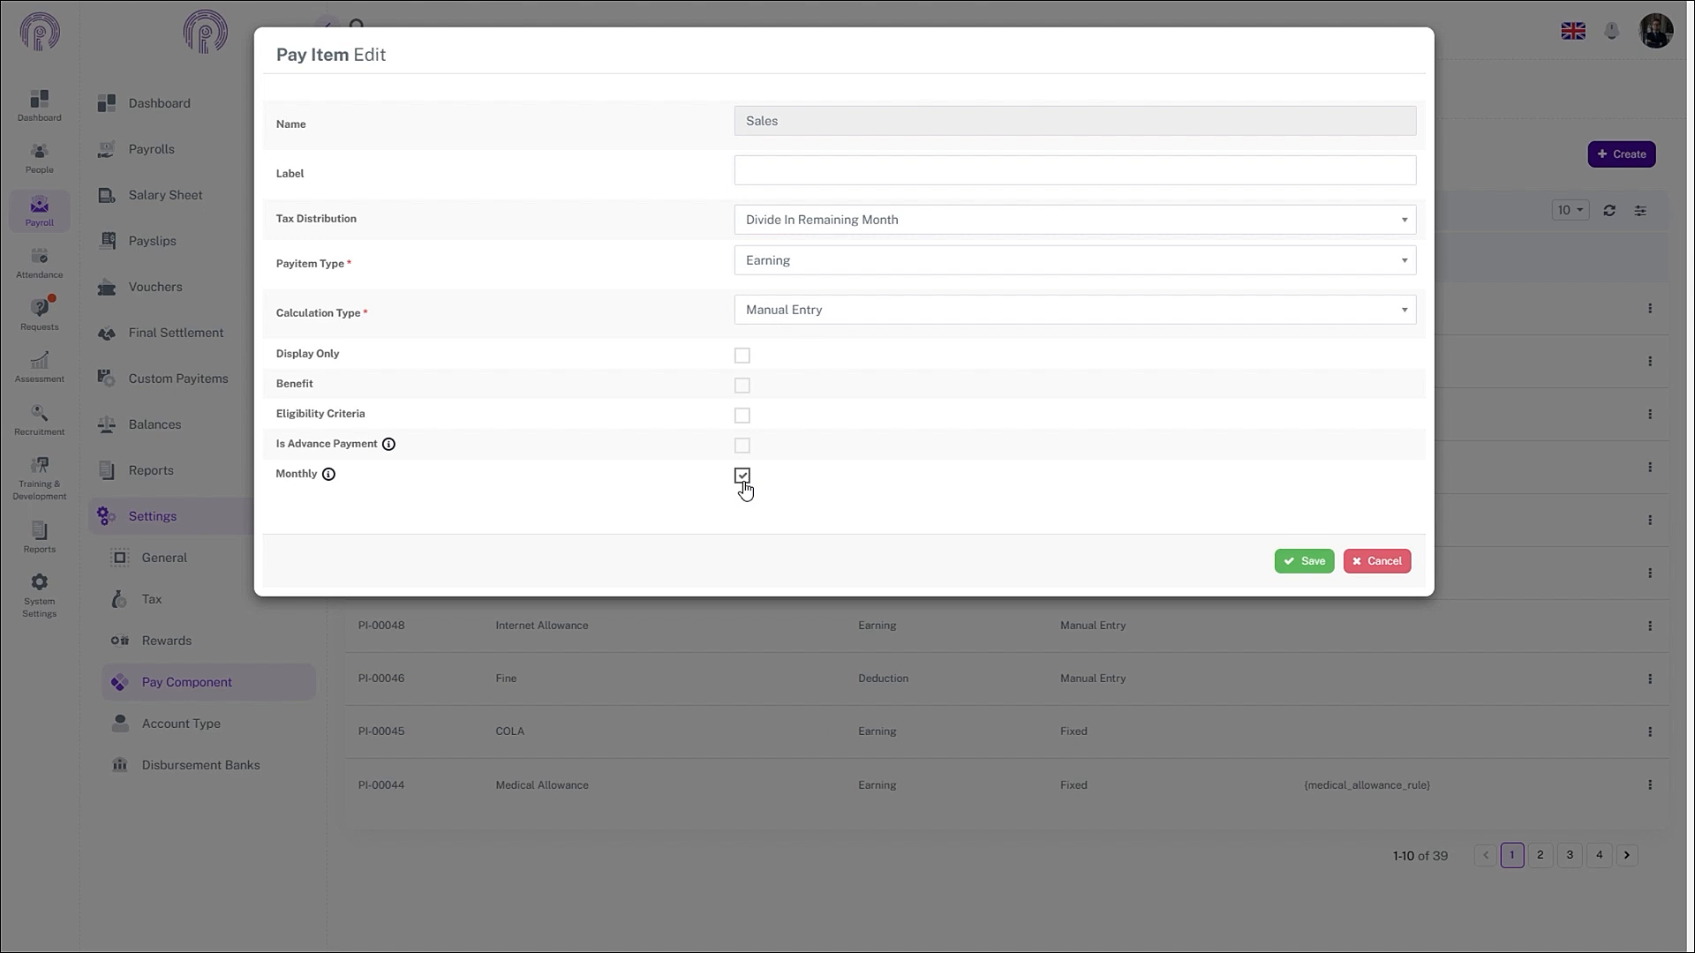
pyautogui.click(1307, 563)
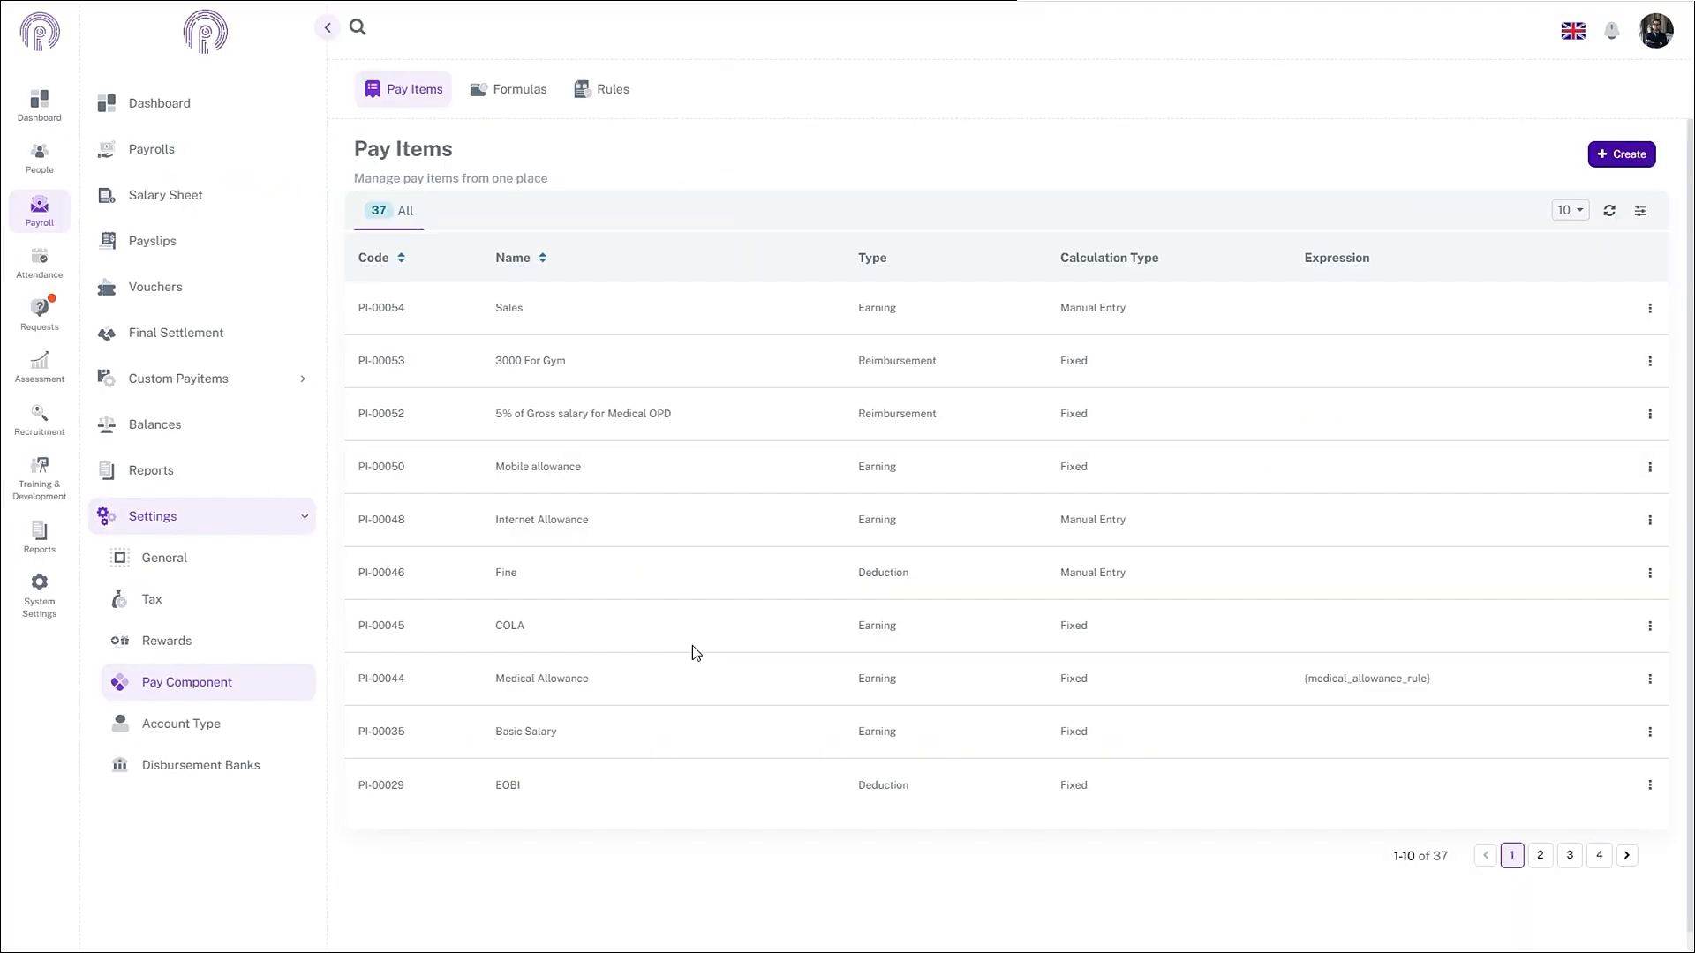
# - Start a new payroll formula named 'Sales Commission' from the Formulas list
pyautogui.click(59, 202)
pyautogui.click(234, 521)
pyautogui.click(234, 520)
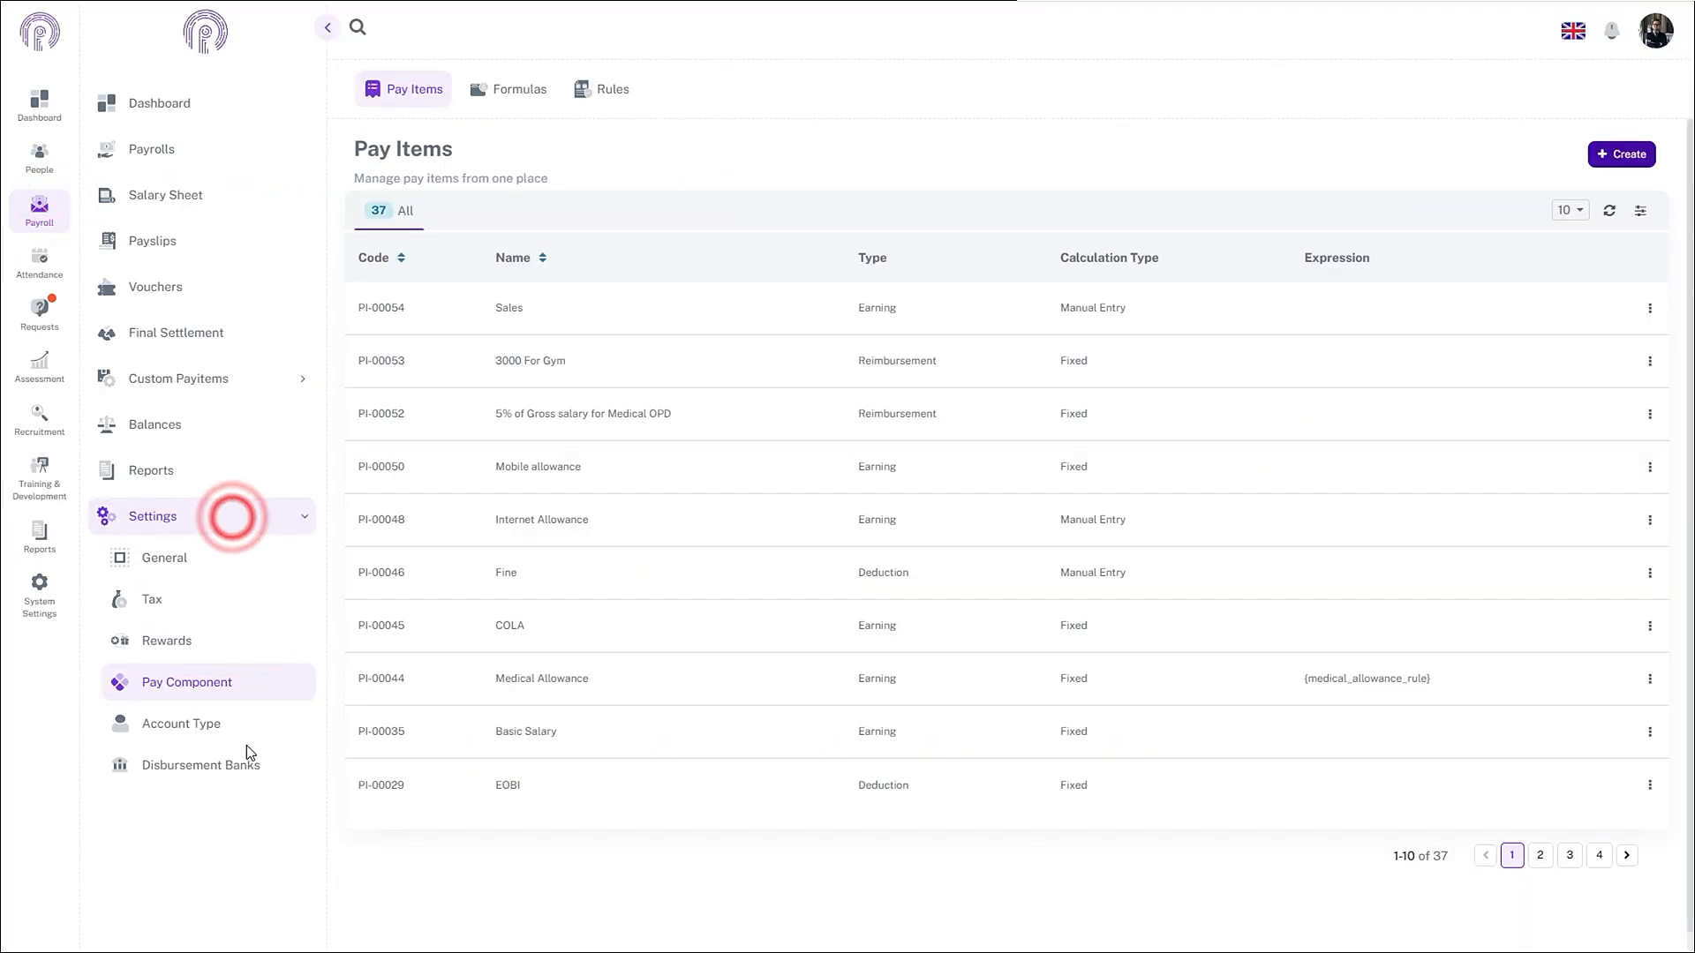
pyautogui.click(238, 675)
pyautogui.click(525, 90)
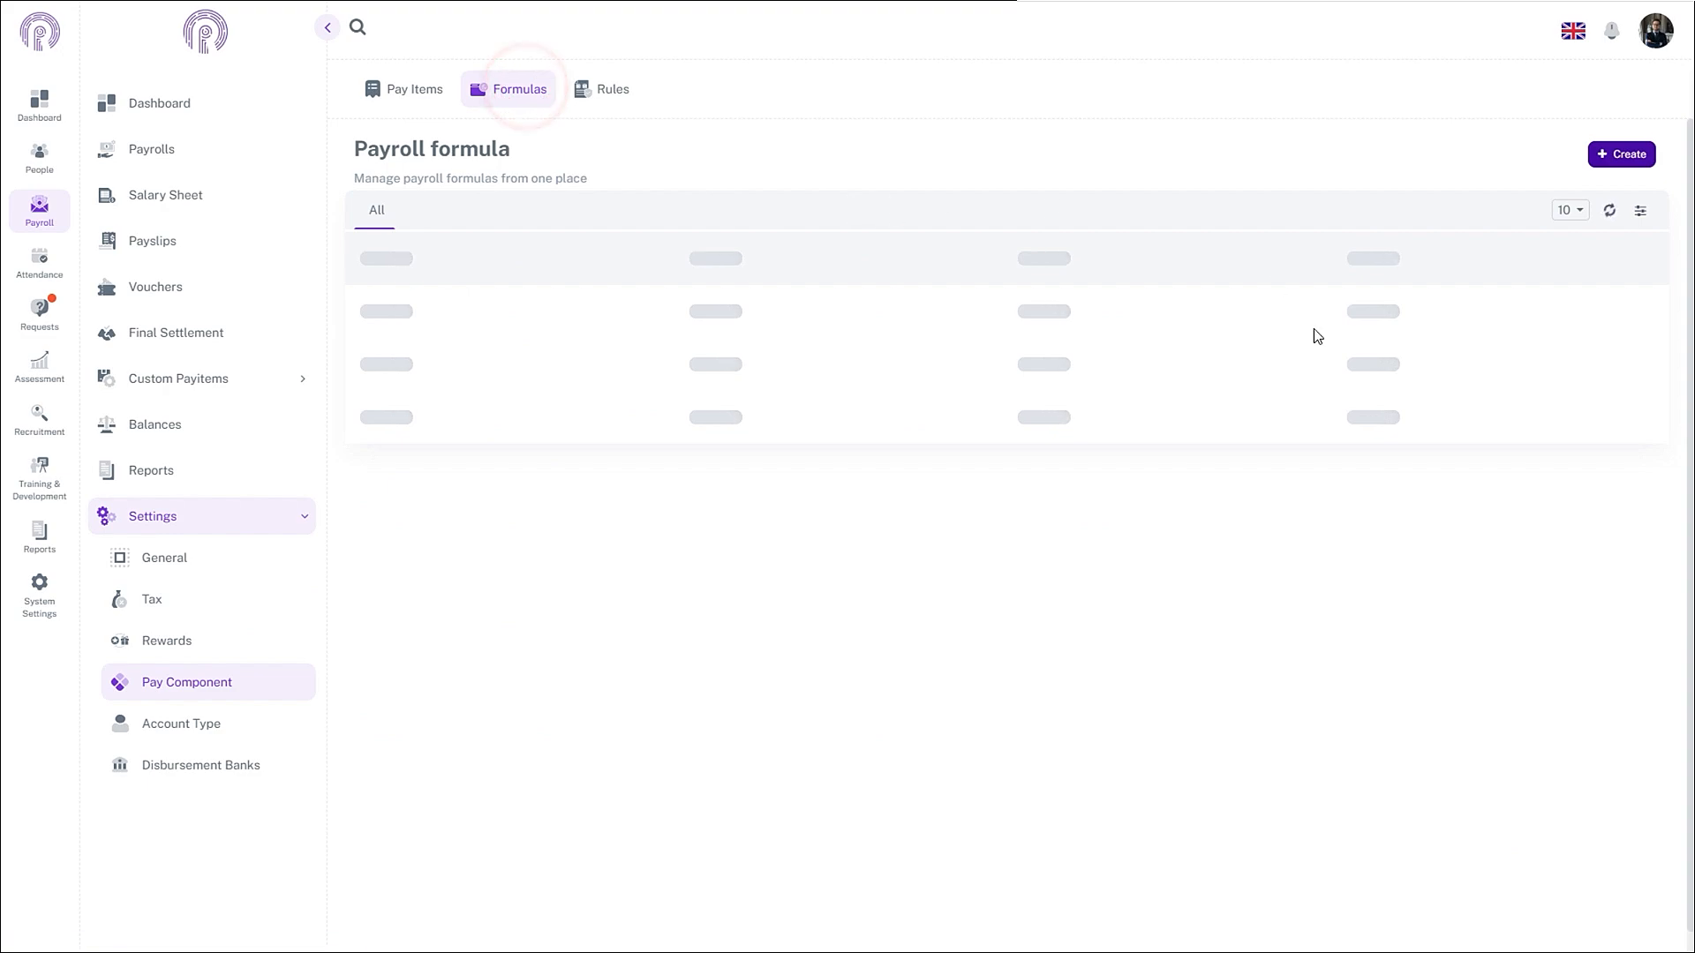
pyautogui.click(1600, 155)
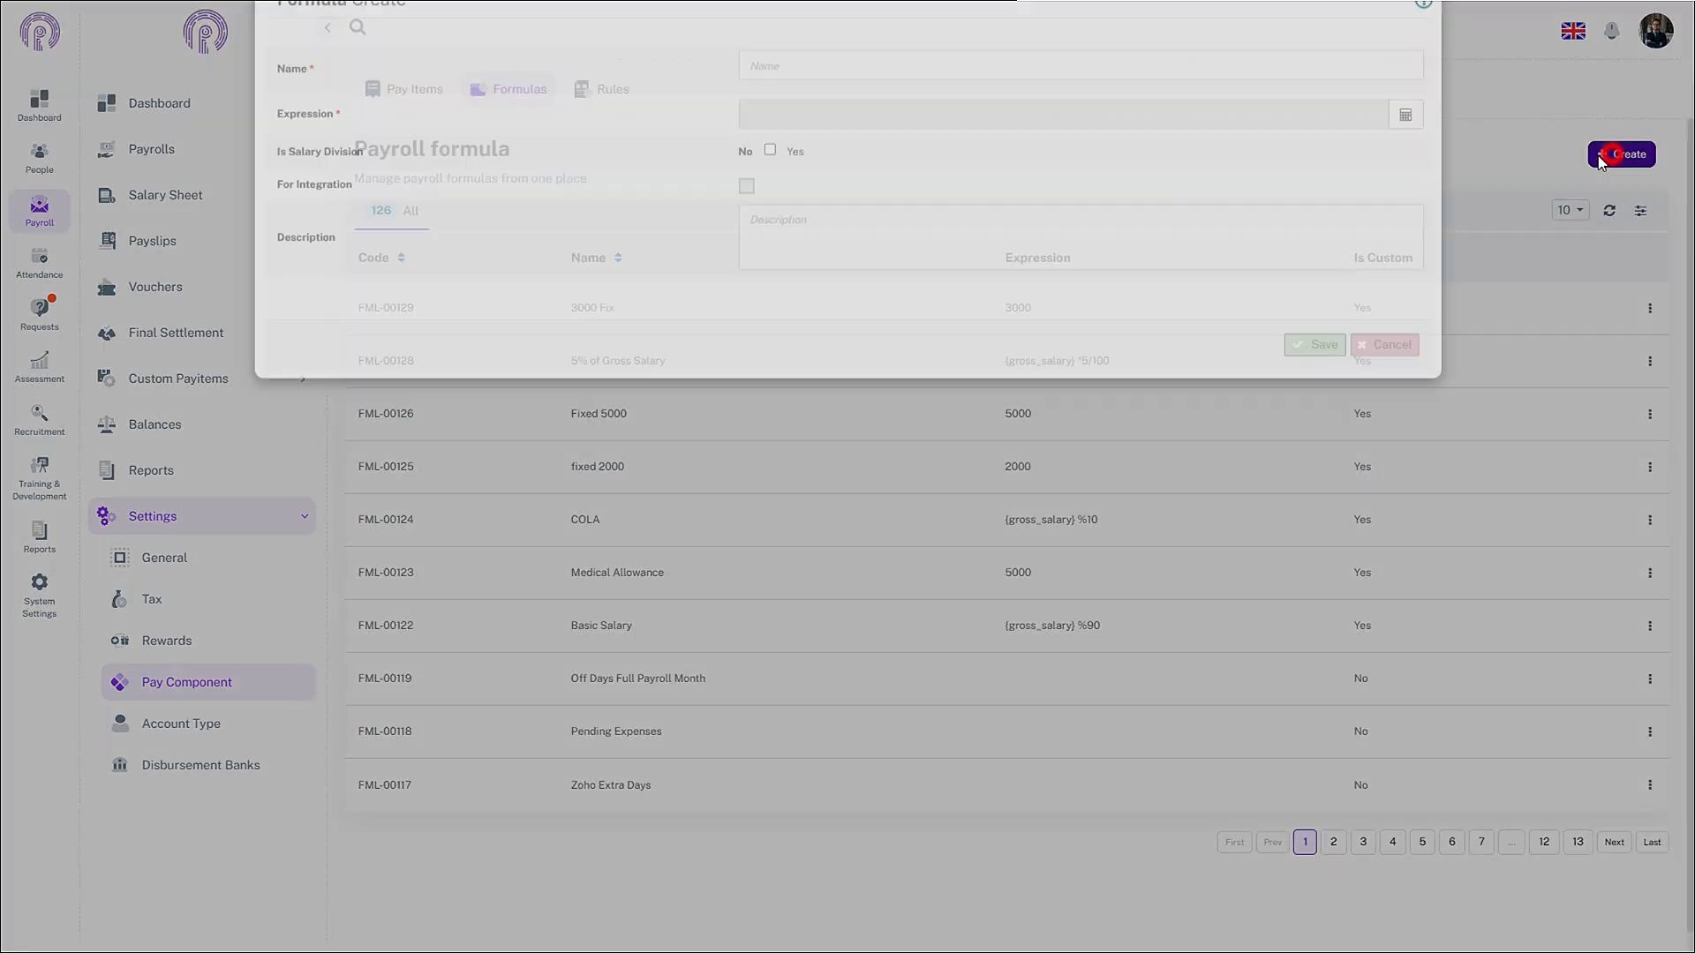
pyautogui.click(945, 127)
pyautogui.write('Sa')
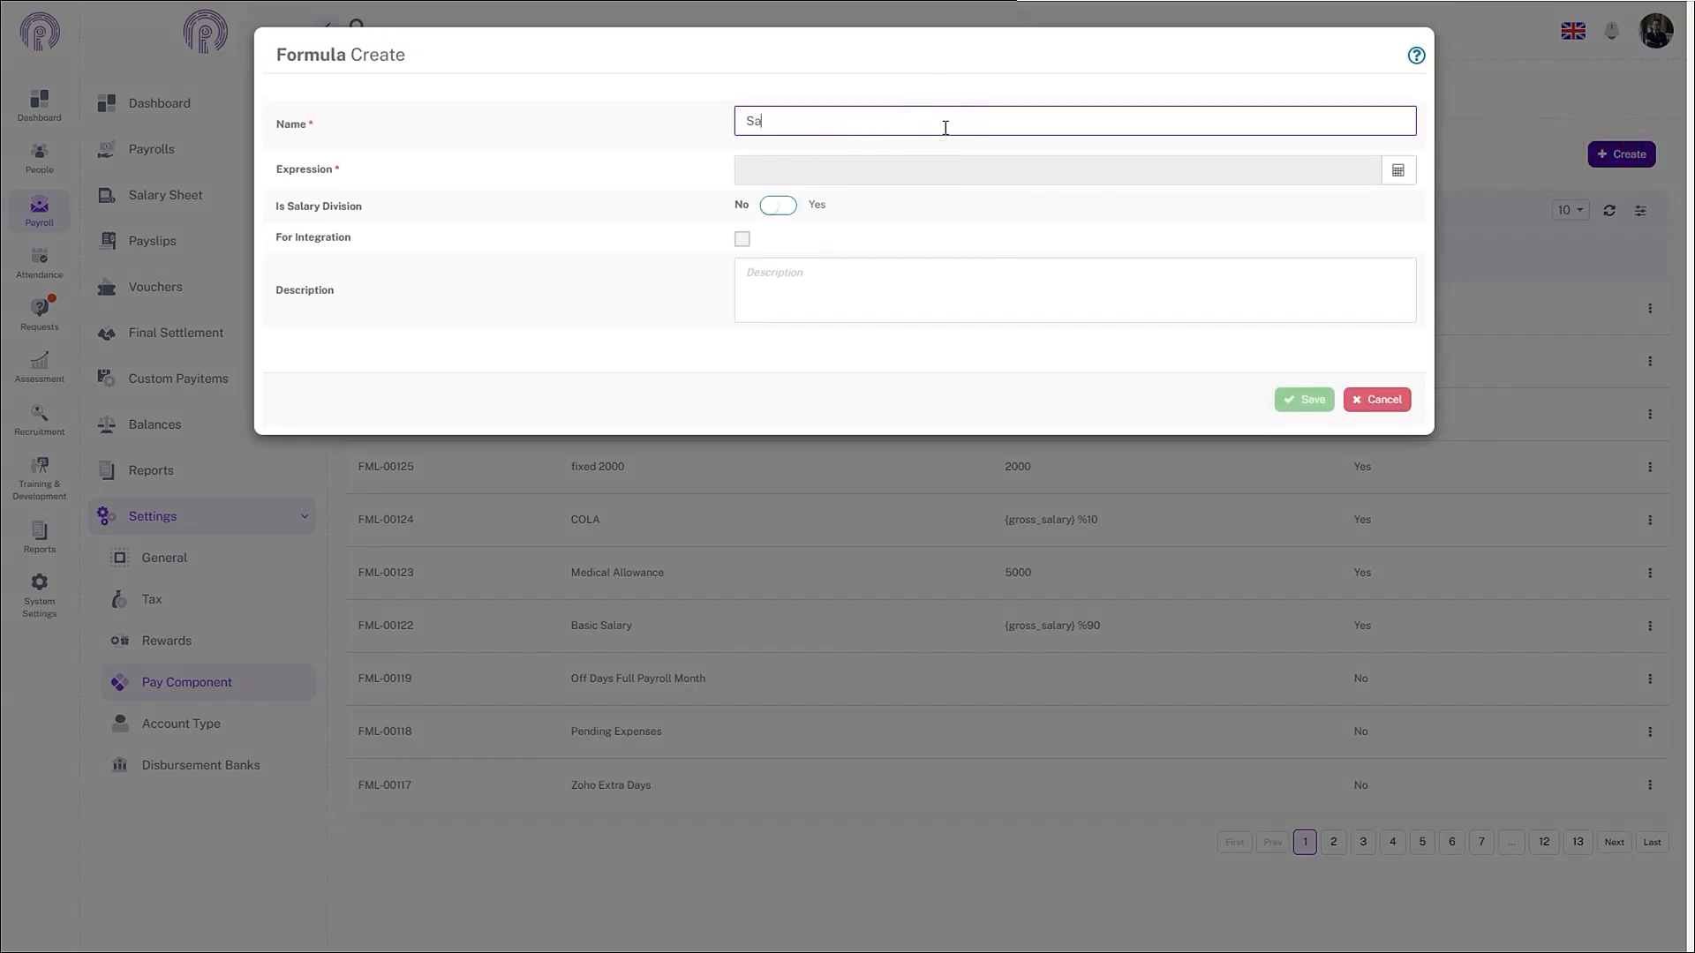
pyautogui.write('les Commission')
# - Enter {salary_var_commission_percentage_on_sales} in the formula's expression builder
pyautogui.click(1394, 177)
pyautogui.click(785, 166)
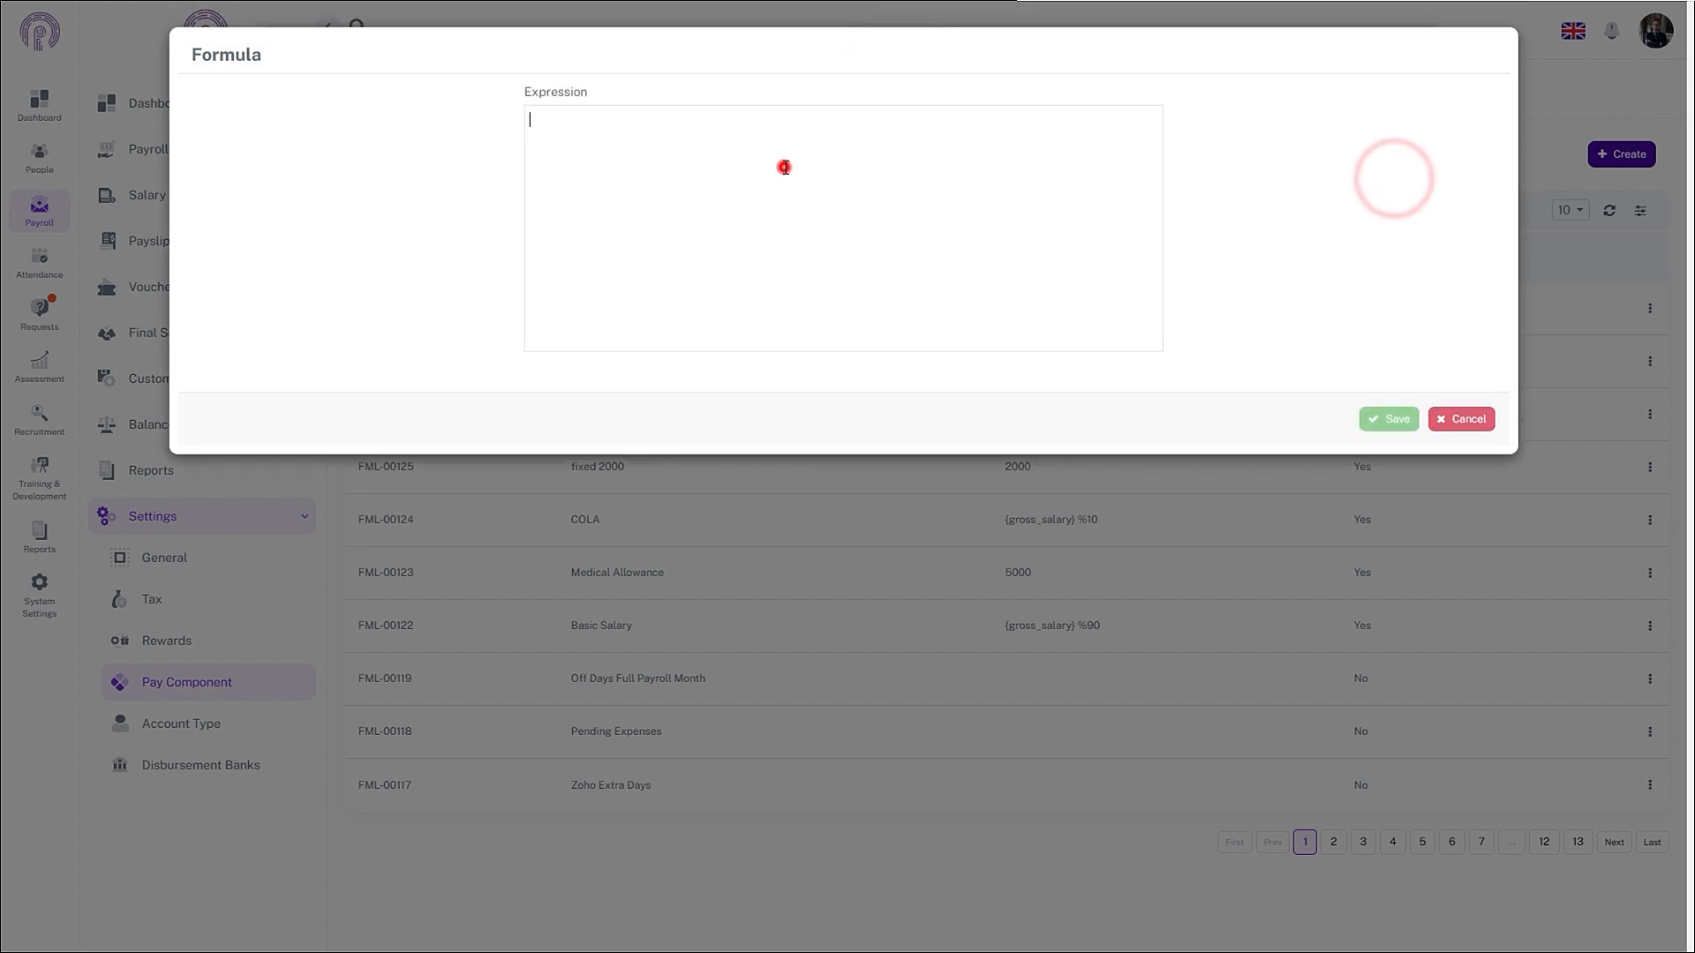
pyautogui.write('s')
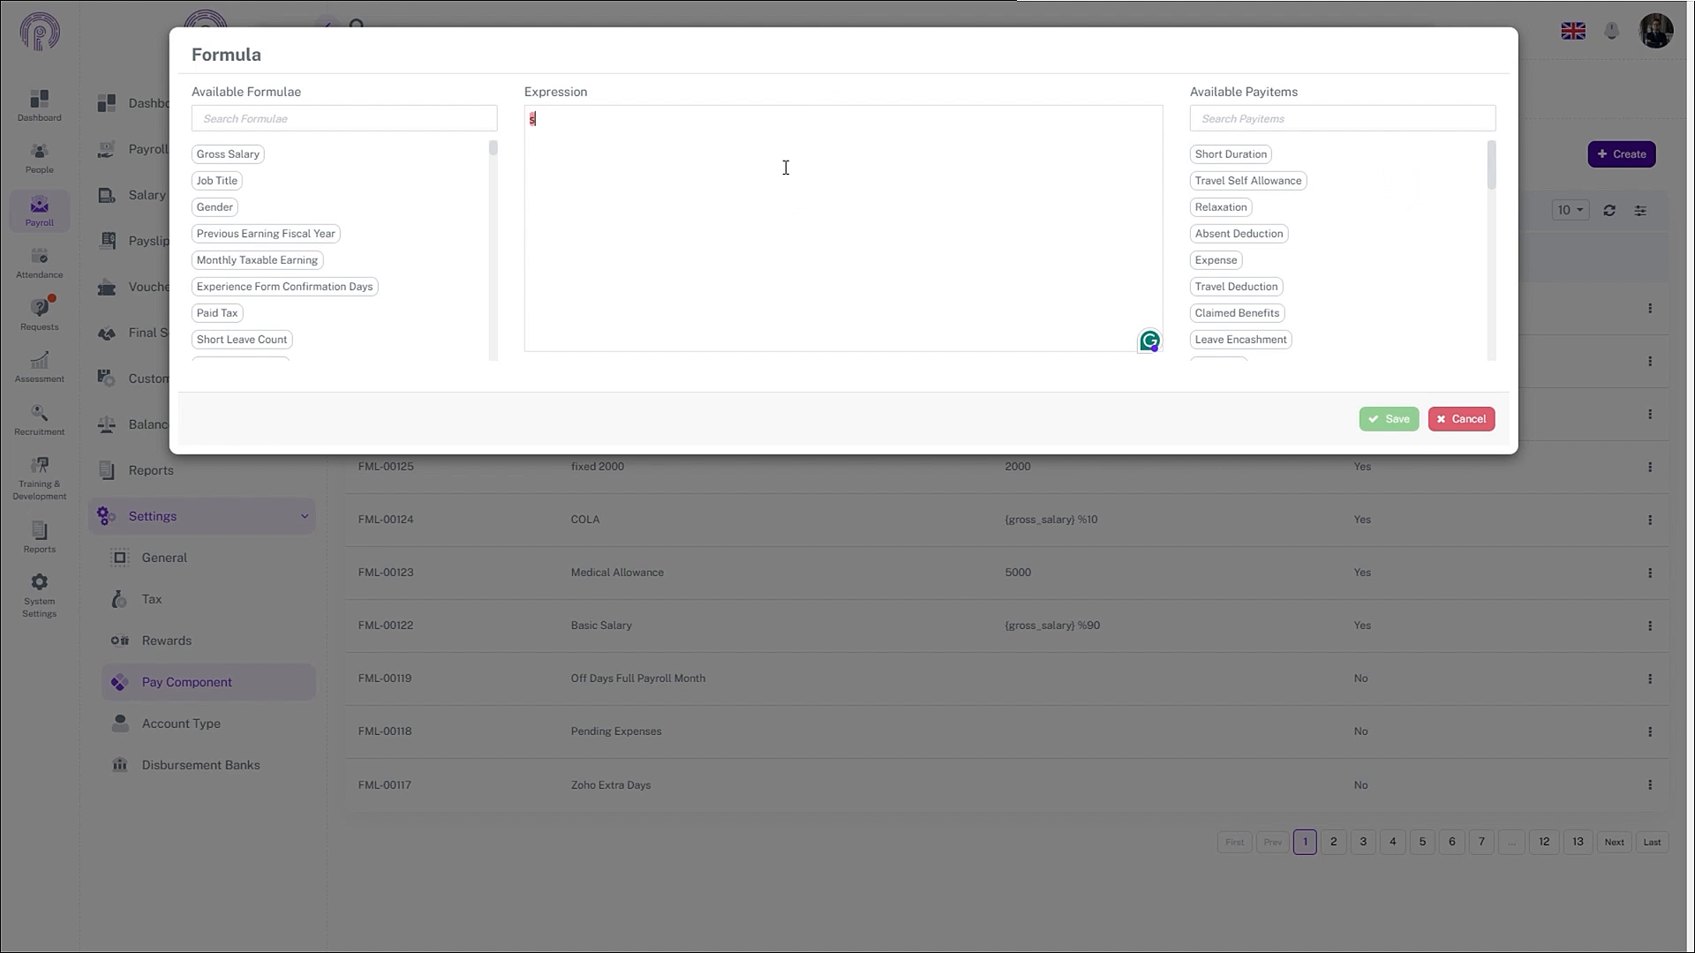
pyautogui.write('alary_var_commission_percentage_on_sales')
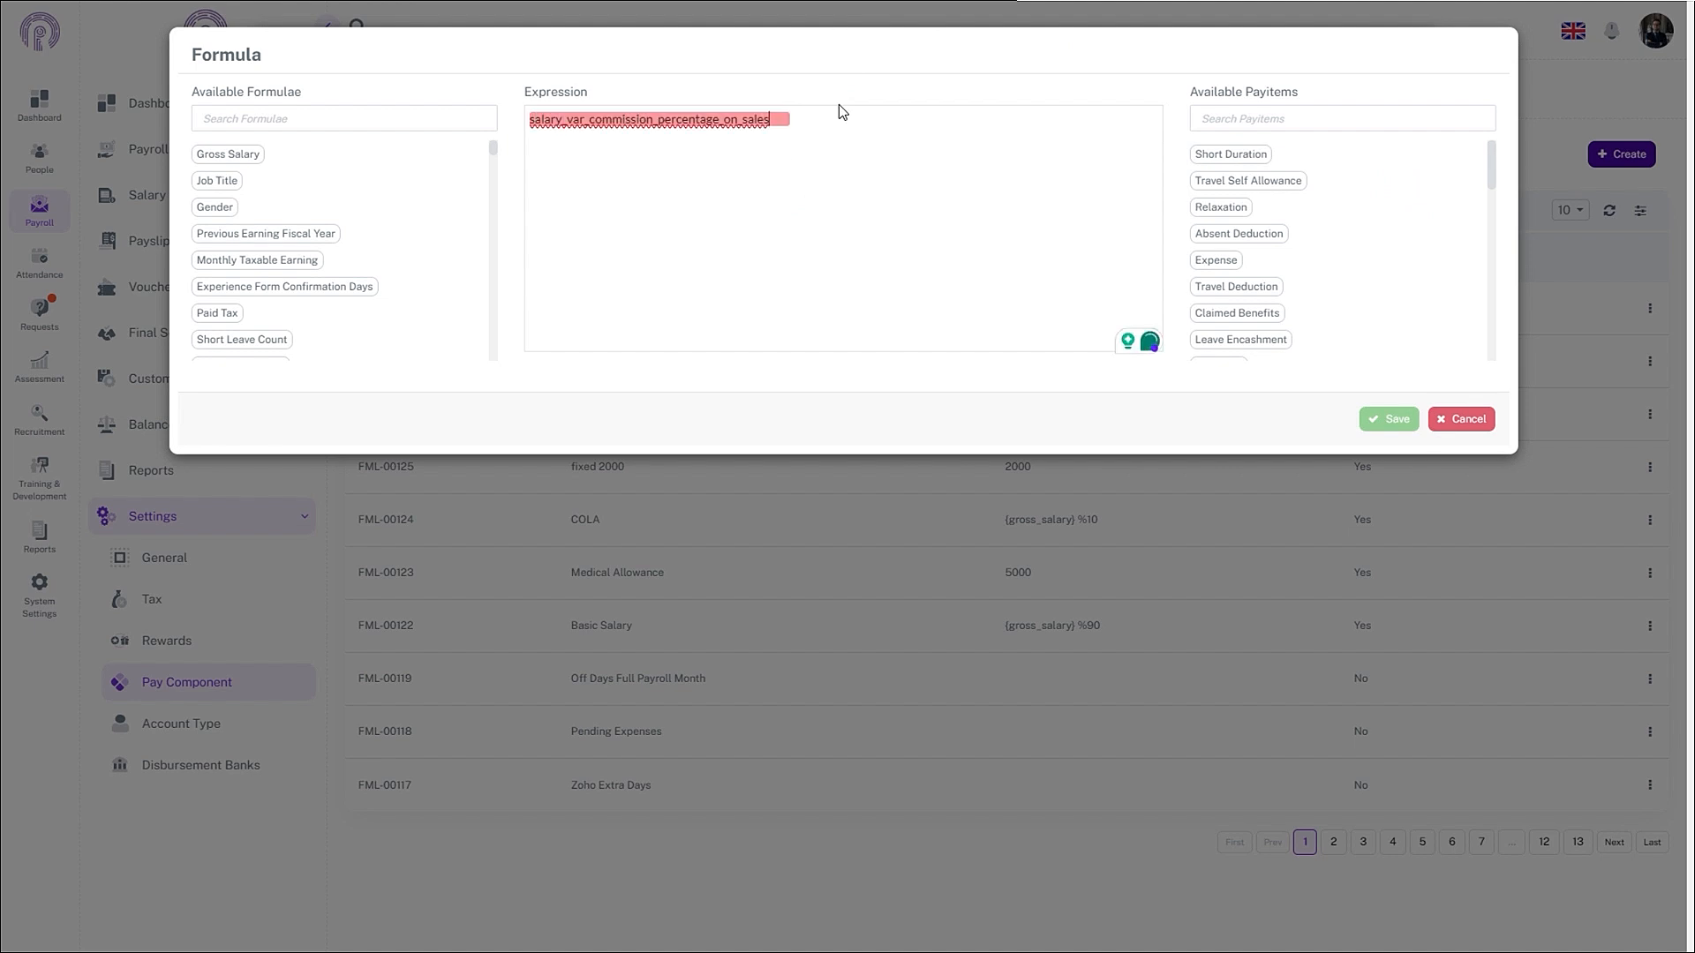
pyautogui.click(1029, 205)
pyautogui.write('}')
pyautogui.press('Left')
pyautogui.press('Left')
pyautogui.press('Left')
pyautogui.press('Left')
pyautogui.press('Left')
pyautogui.press('Left')
pyautogui.press('Left')
pyautogui.press('Left')
pyautogui.press('Left')
pyautogui.press('Left')
pyautogui.press('Left')
pyautogui.press('Left')
pyautogui.press('Left')
pyautogui.press('Left')
pyautogui.press('Left')
pyautogui.press('Left')
pyautogui.press('Left')
pyautogui.write('{')
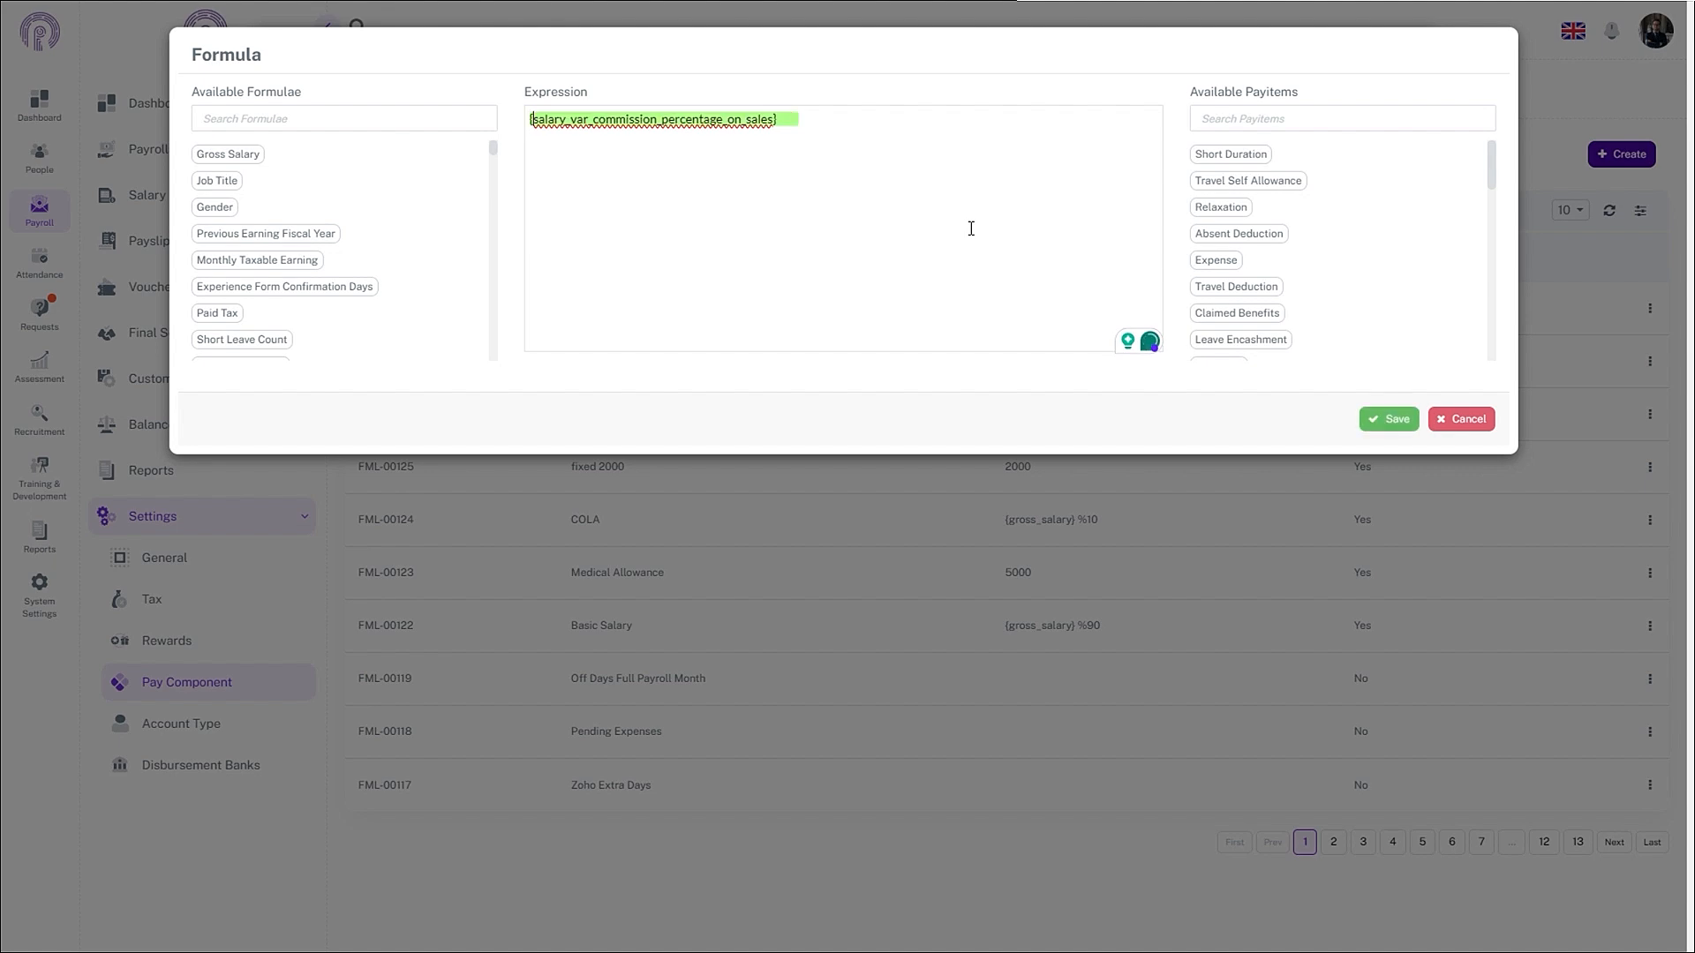
# - Multiply it by the Sales pay item ({sales_payitem}) and save the Sales Commission formula
pyautogui.click(794, 111)
pyautogui.write('*')
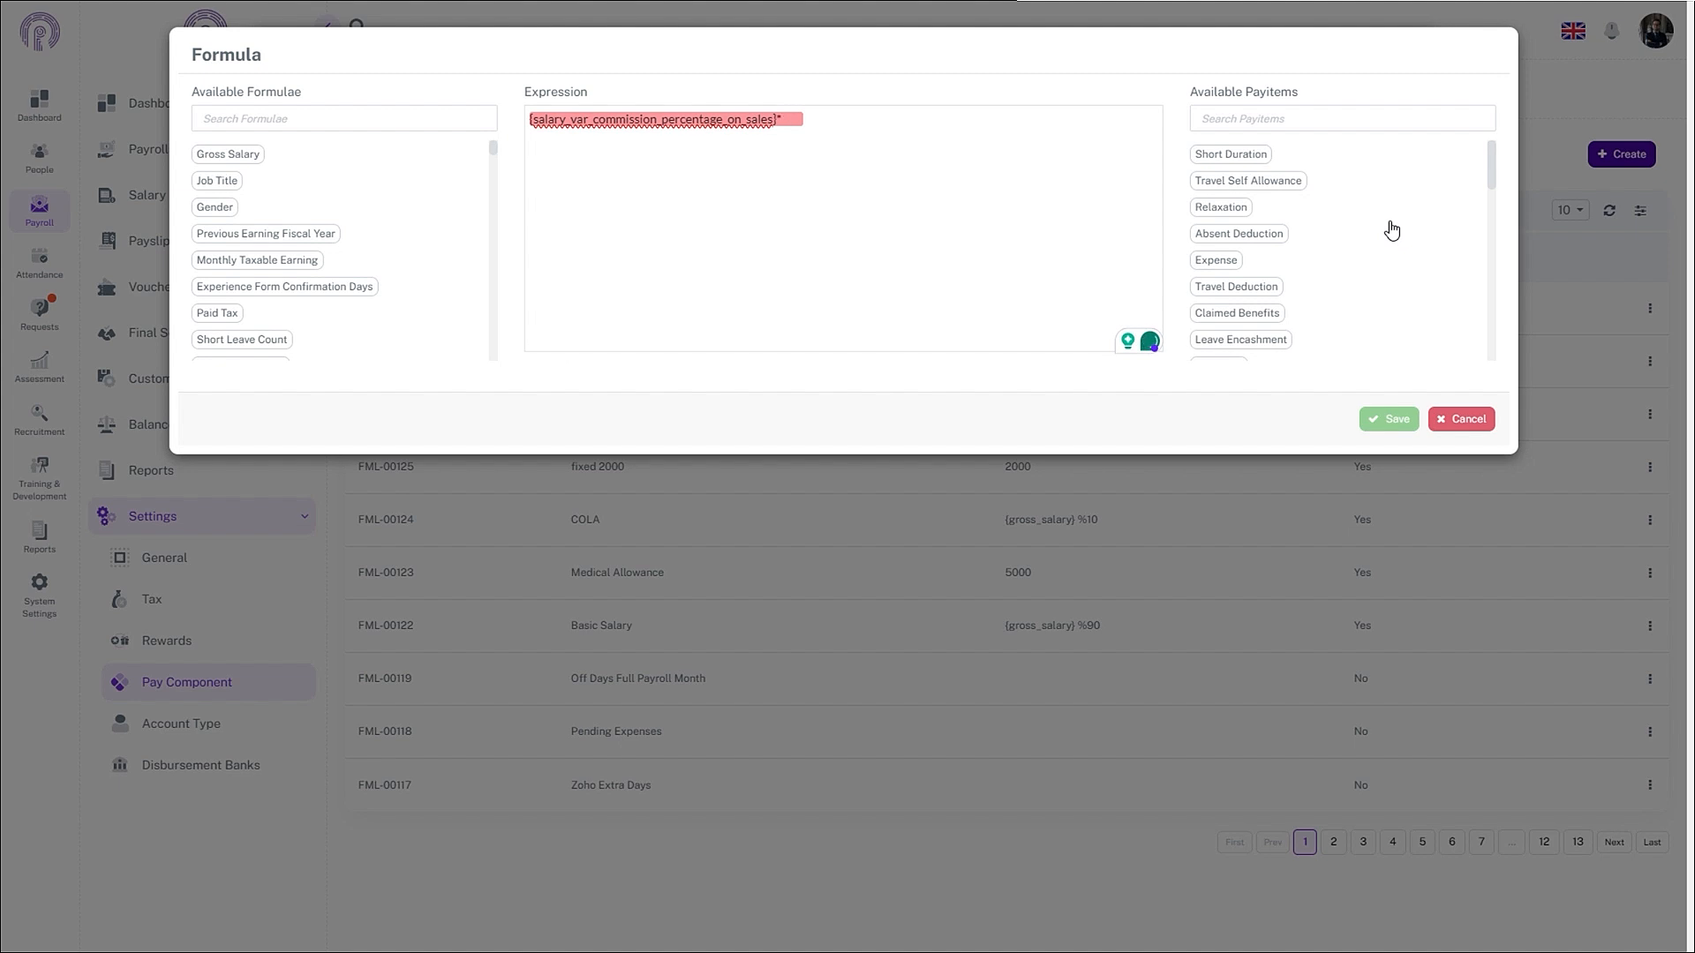
pyautogui.scroll(-5, 1391, 230)
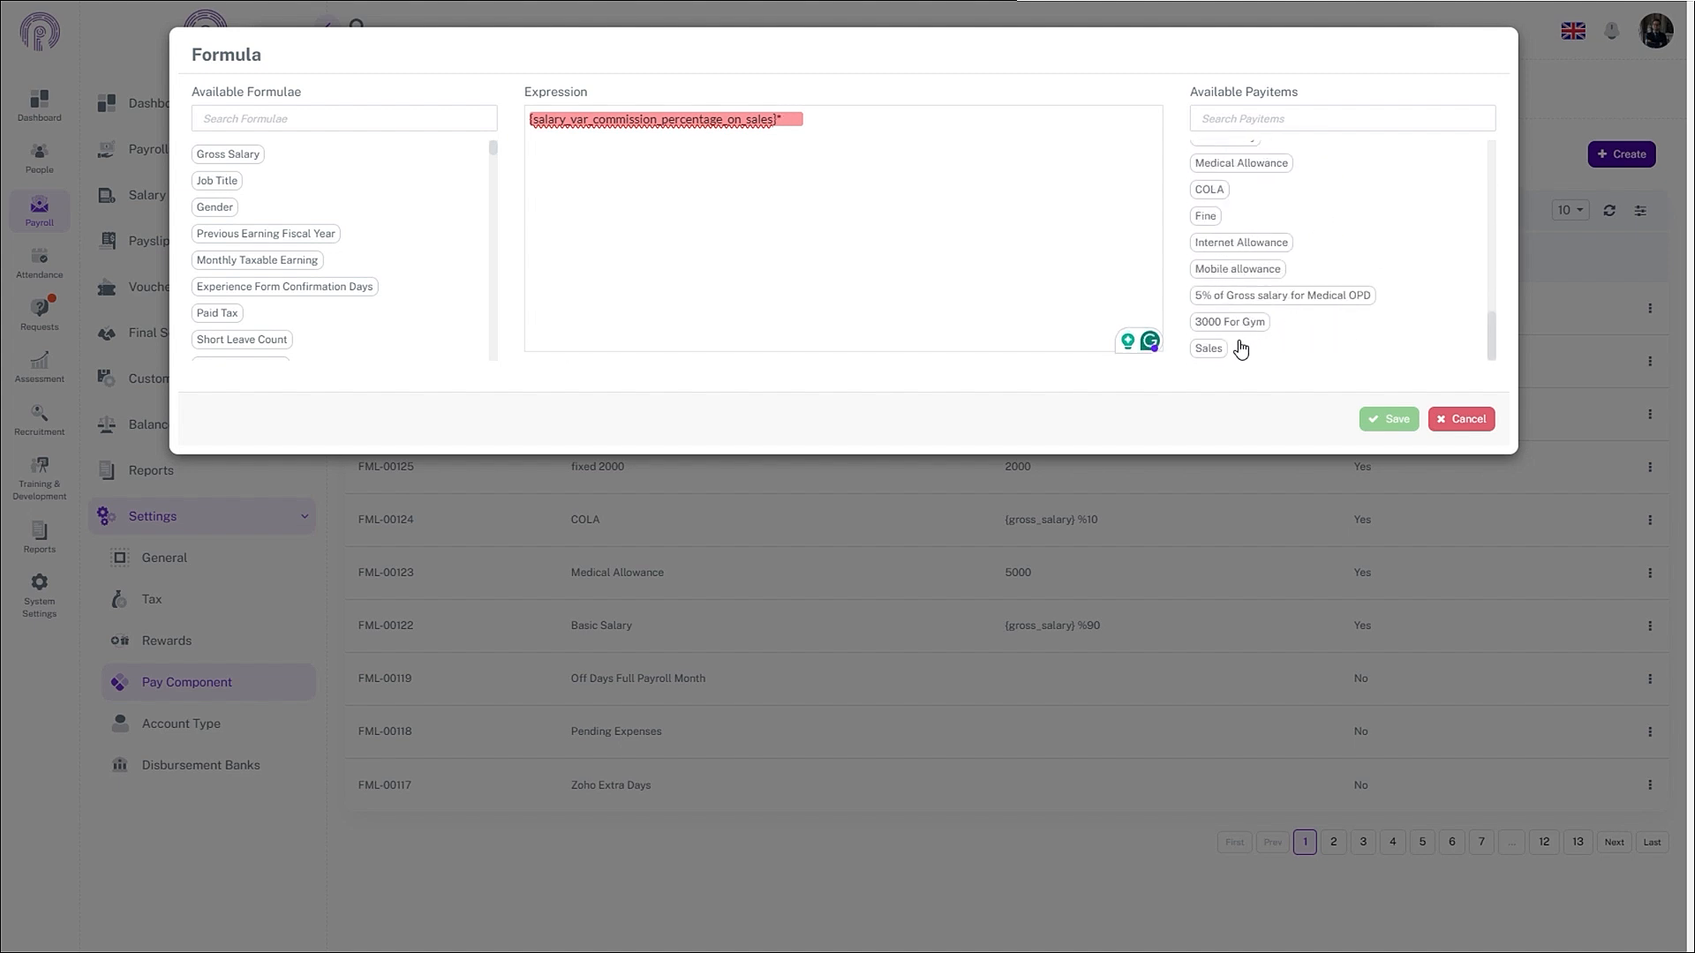
pyautogui.click(1209, 349)
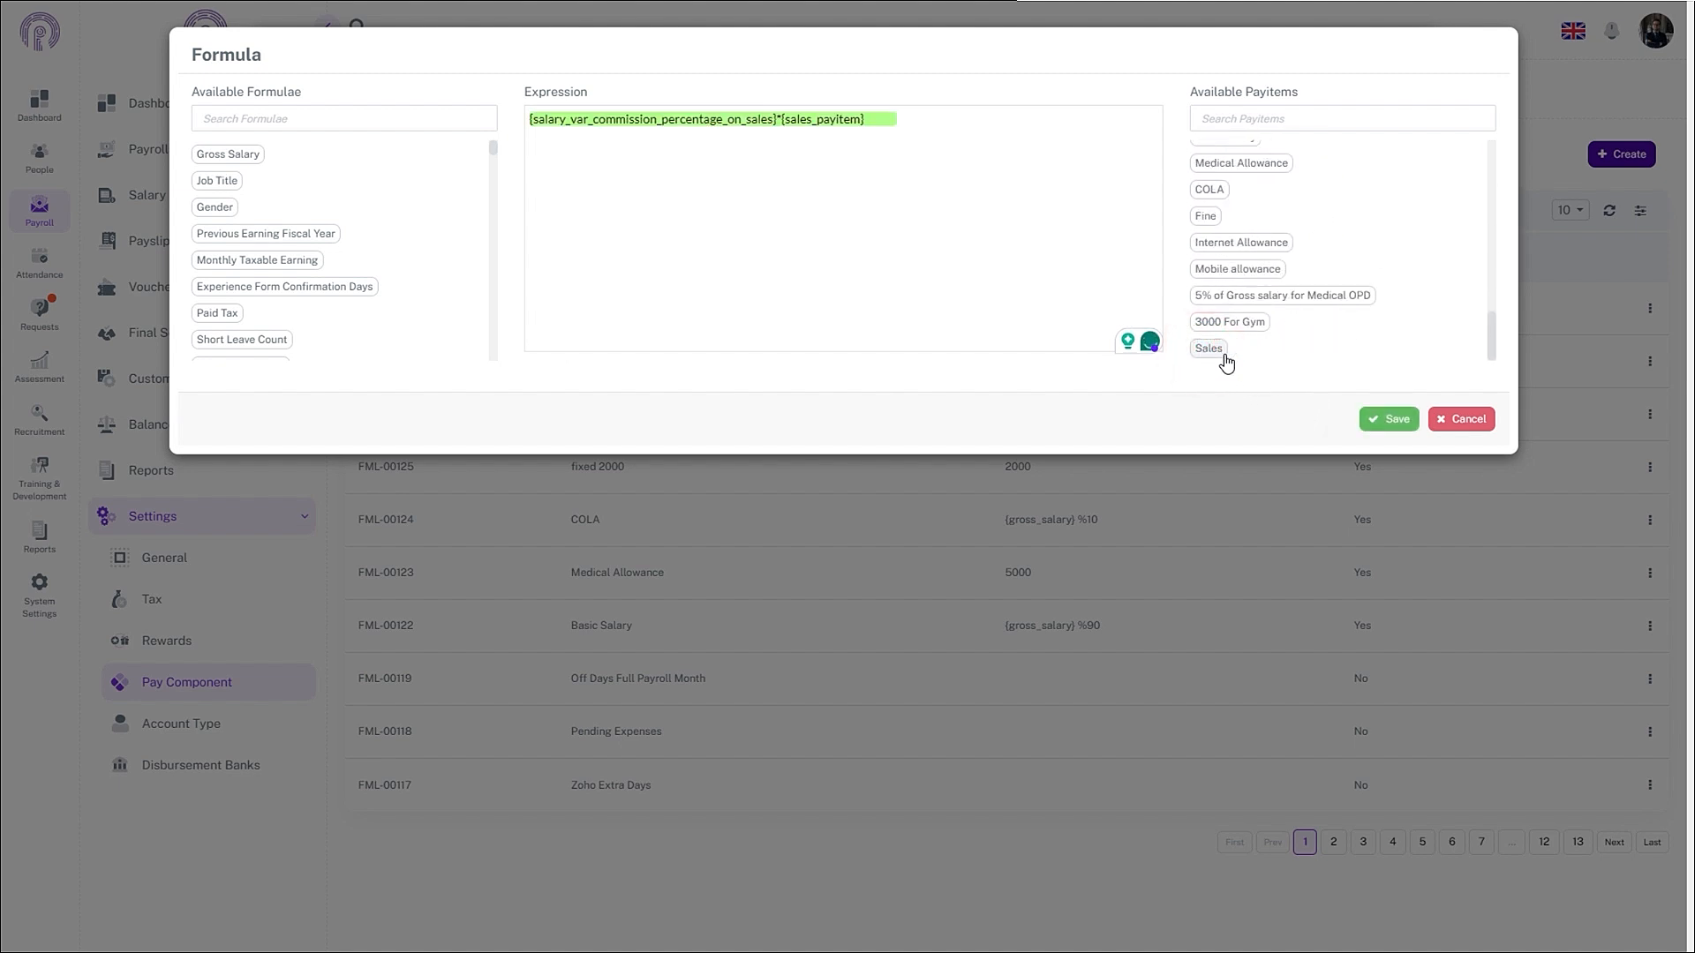
pyautogui.click(1387, 429)
pyautogui.click(1296, 400)
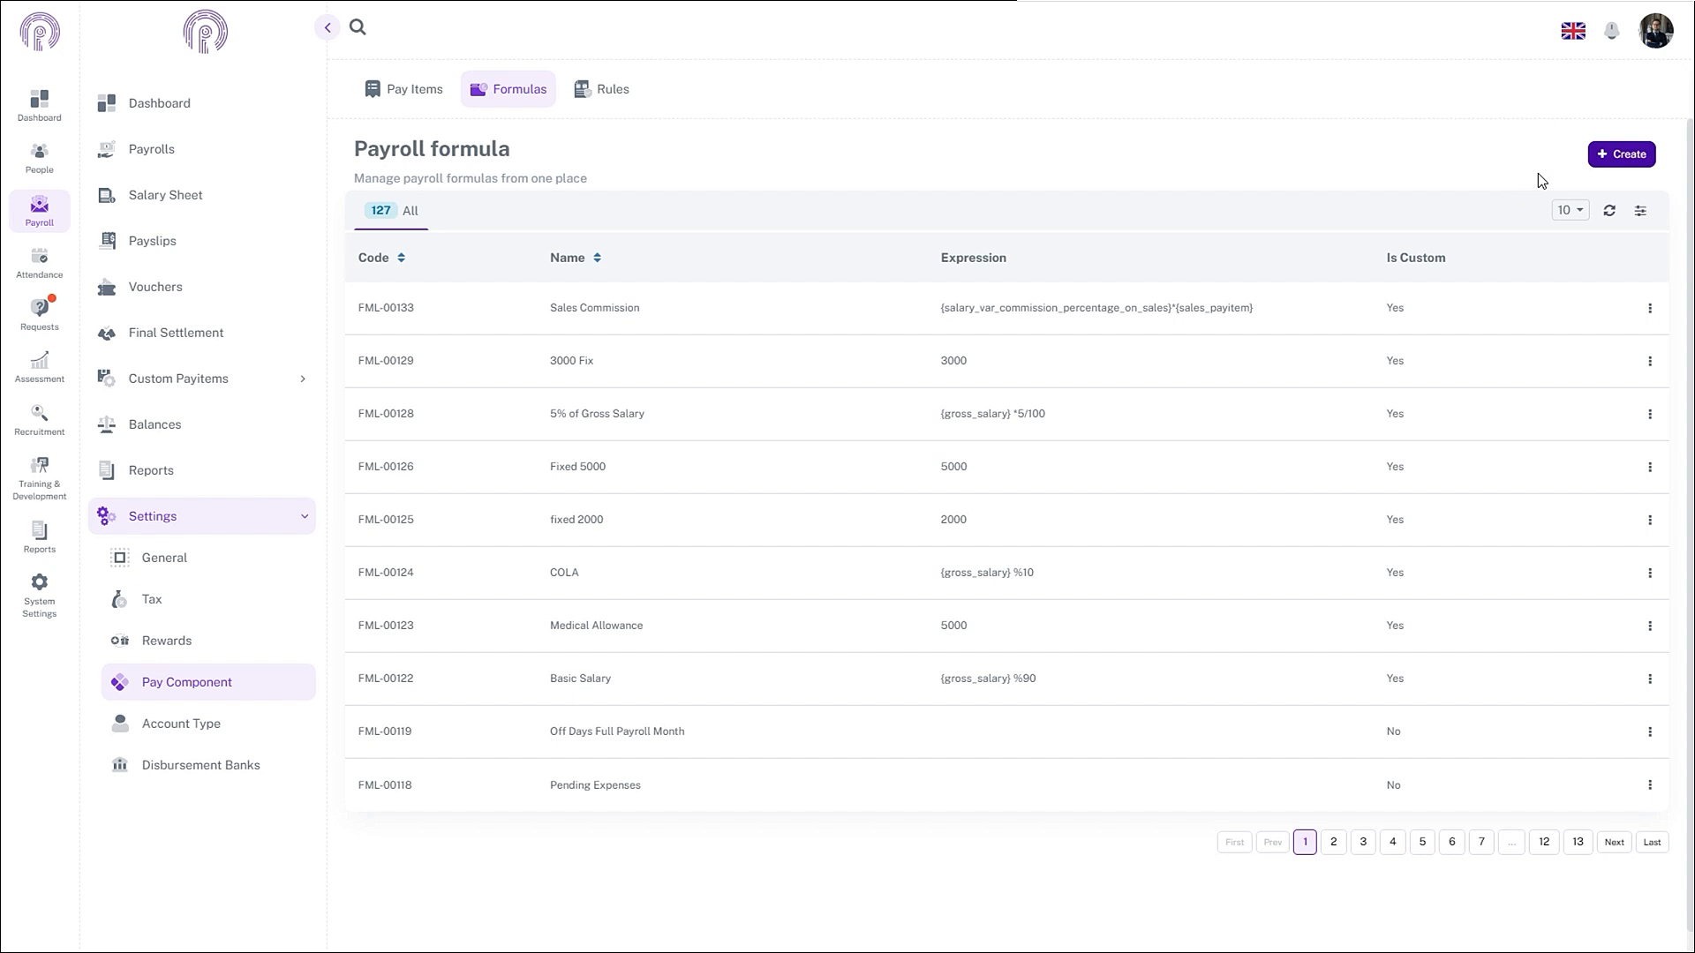
# - Start another payroll formula from the formula list
pyautogui.click(1608, 159)
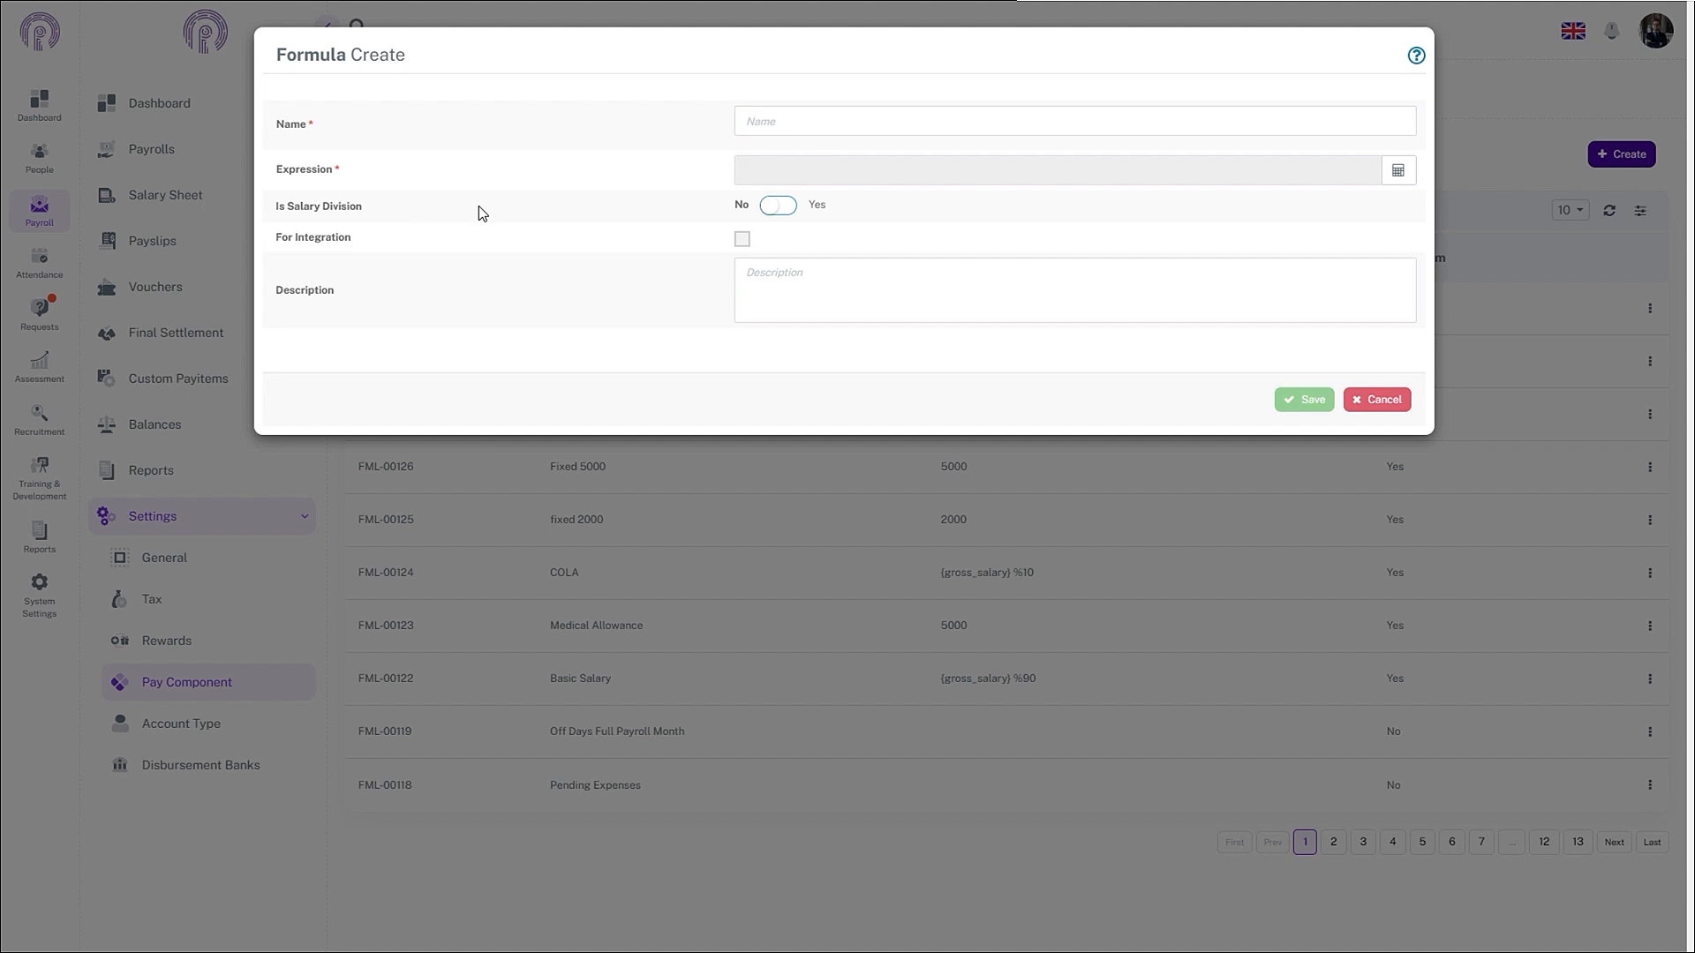
# - Name the formula 'Bonus on exceeding sales target' and begin its expression with {sales_payitem}
pyautogui.click(809, 120)
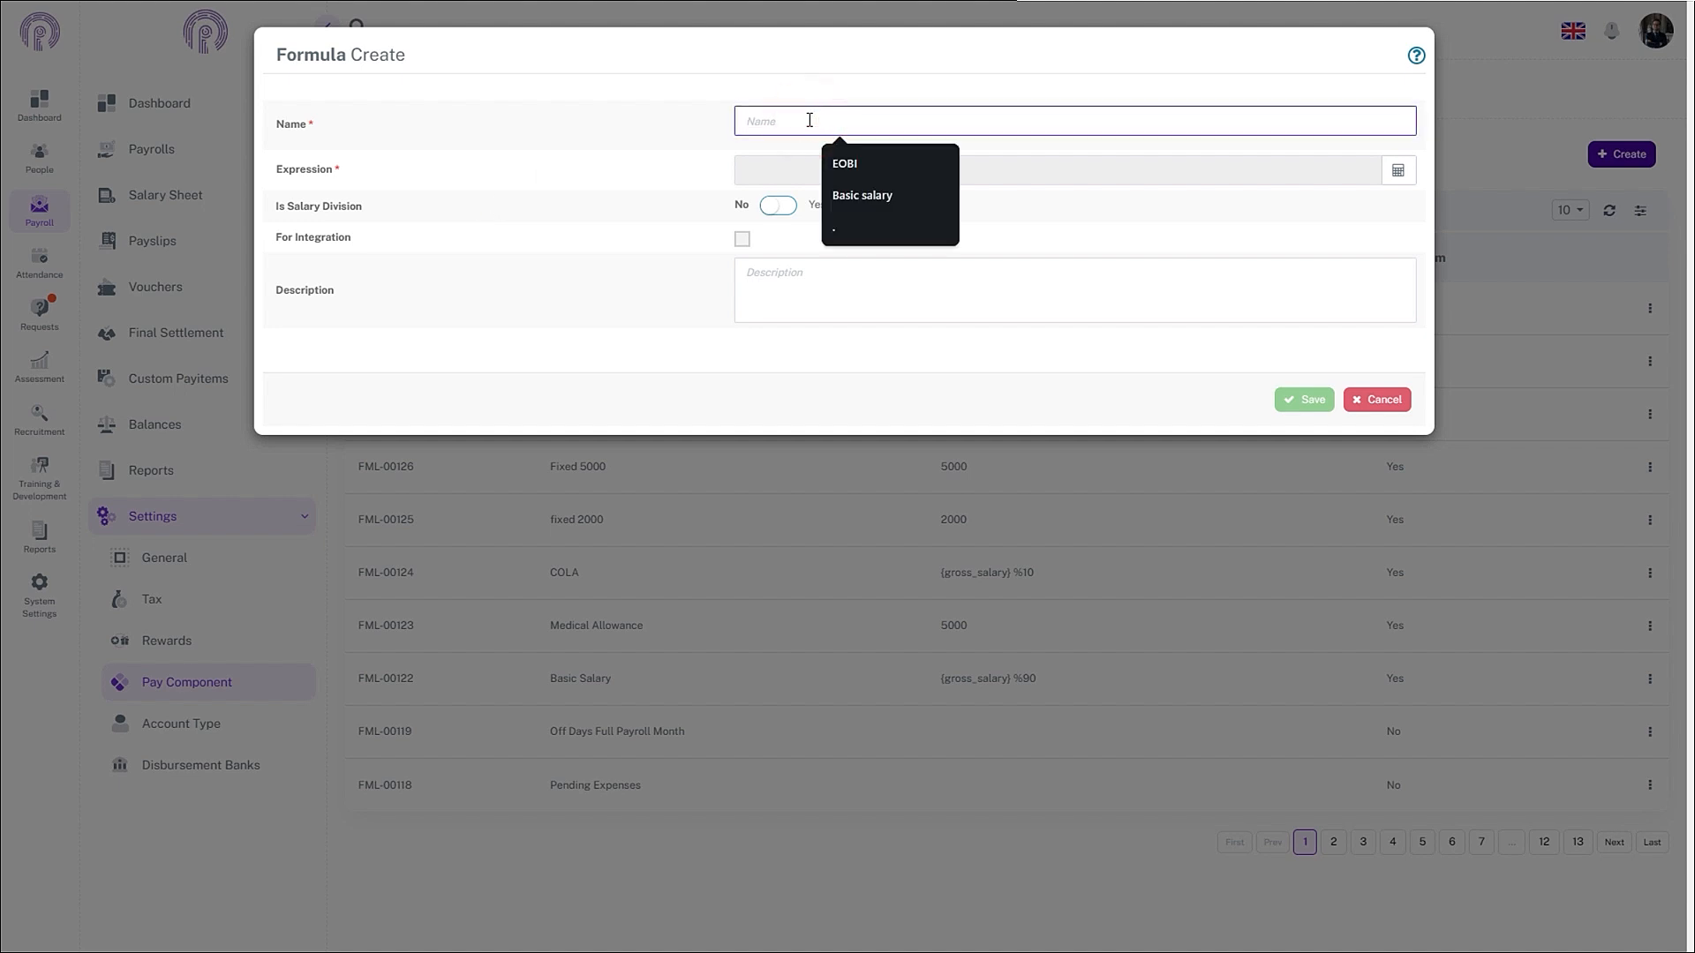
pyautogui.write('Bonus on exceeding sales target')
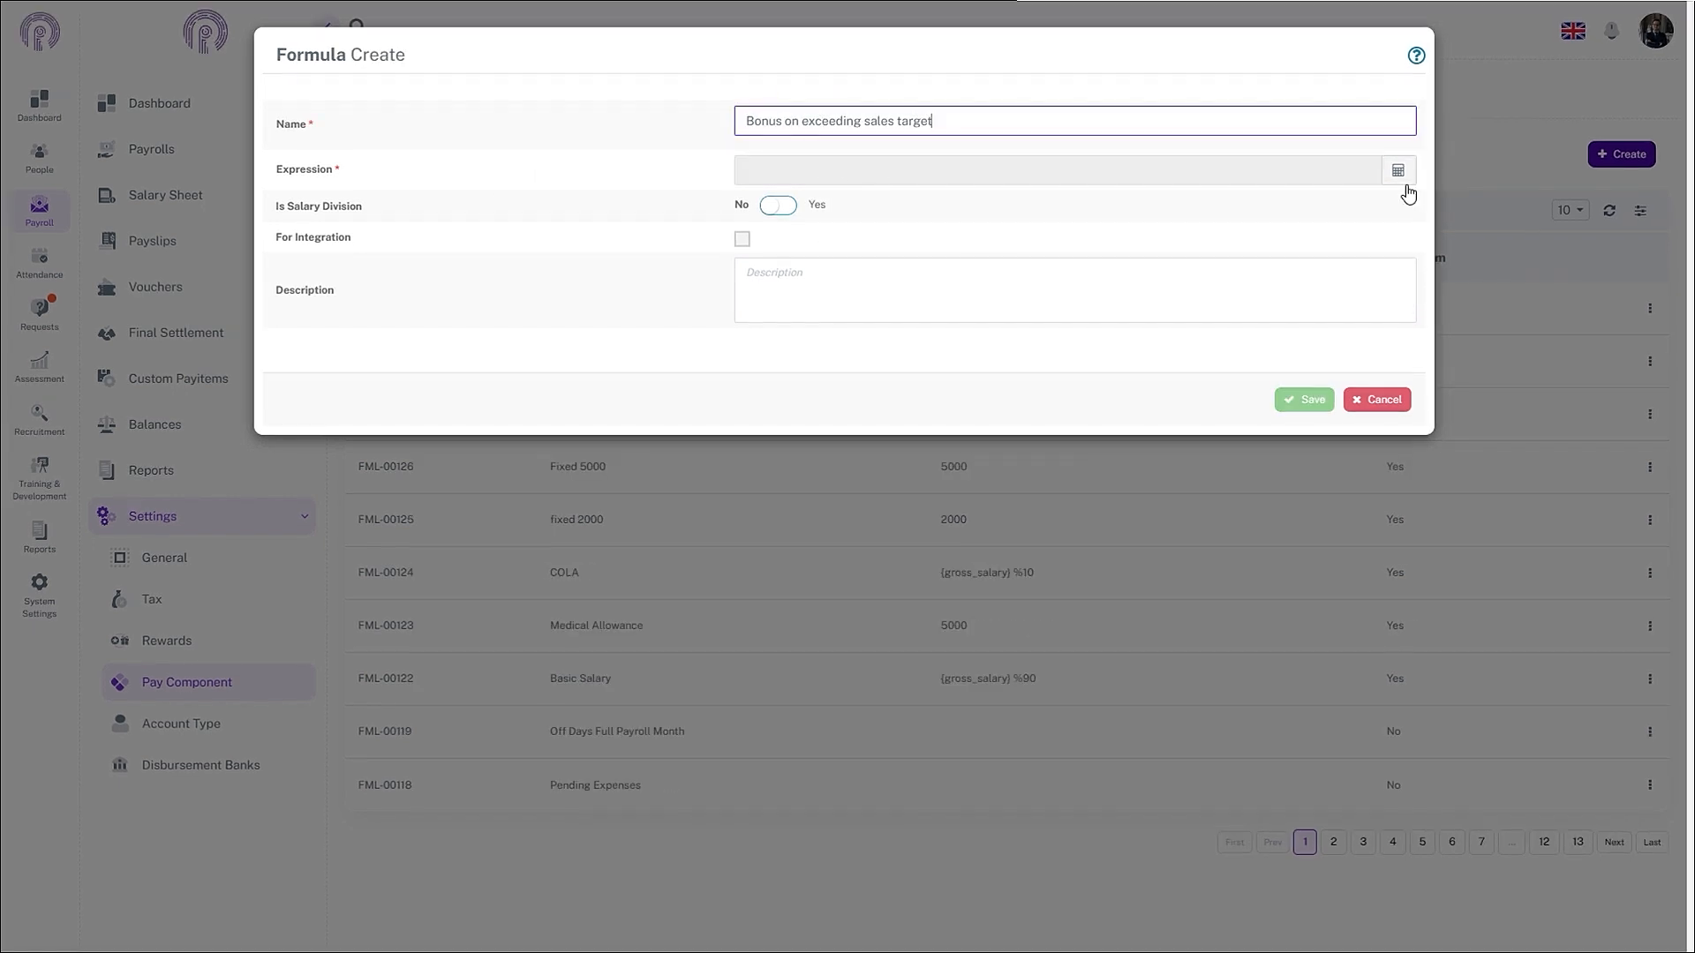
pyautogui.click(1403, 180)
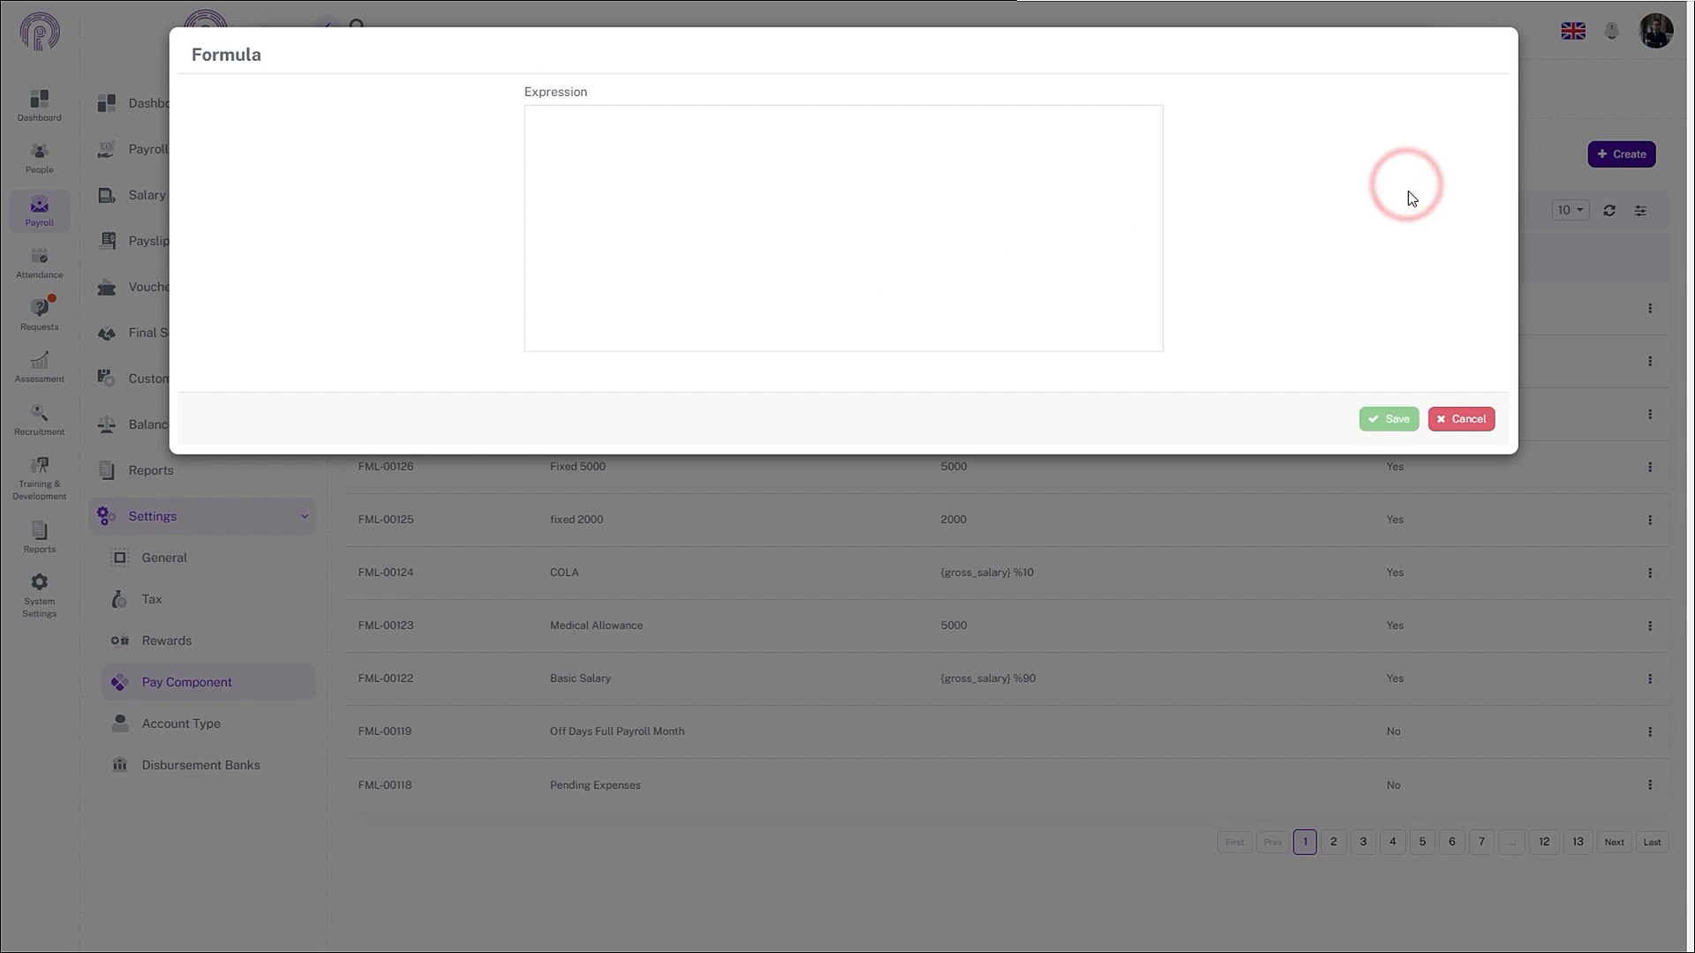
pyautogui.scroll(-5, 1339, 186)
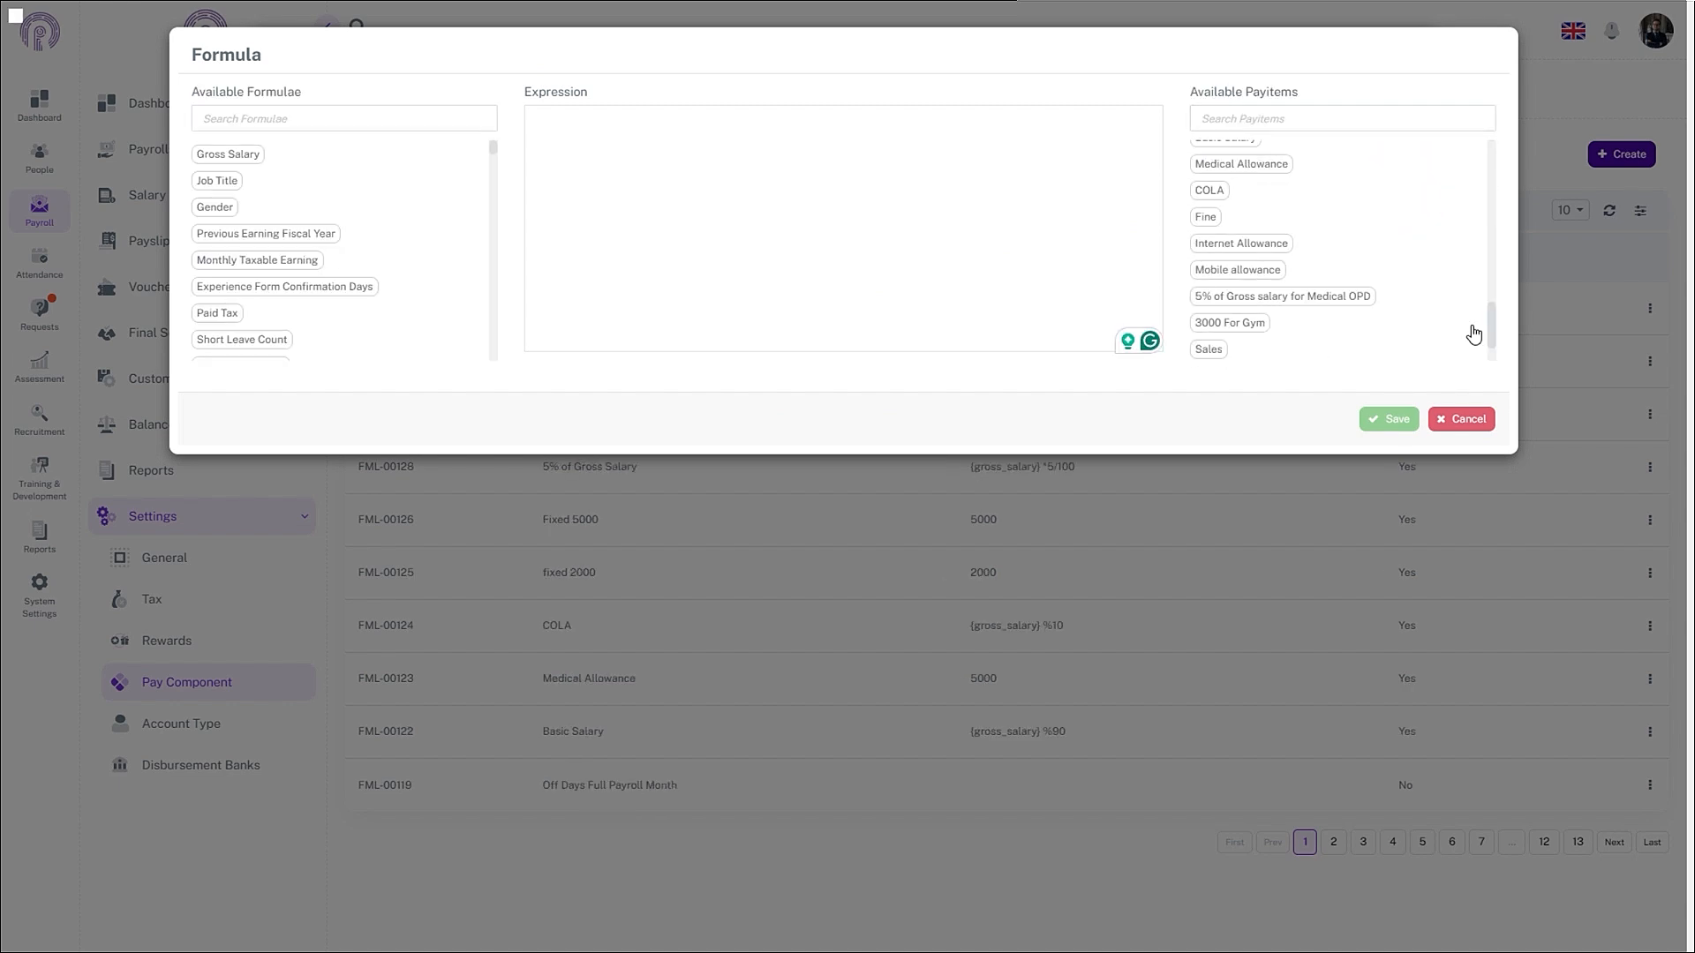
pyautogui.click(1208, 350)
pyautogui.click(686, 134)
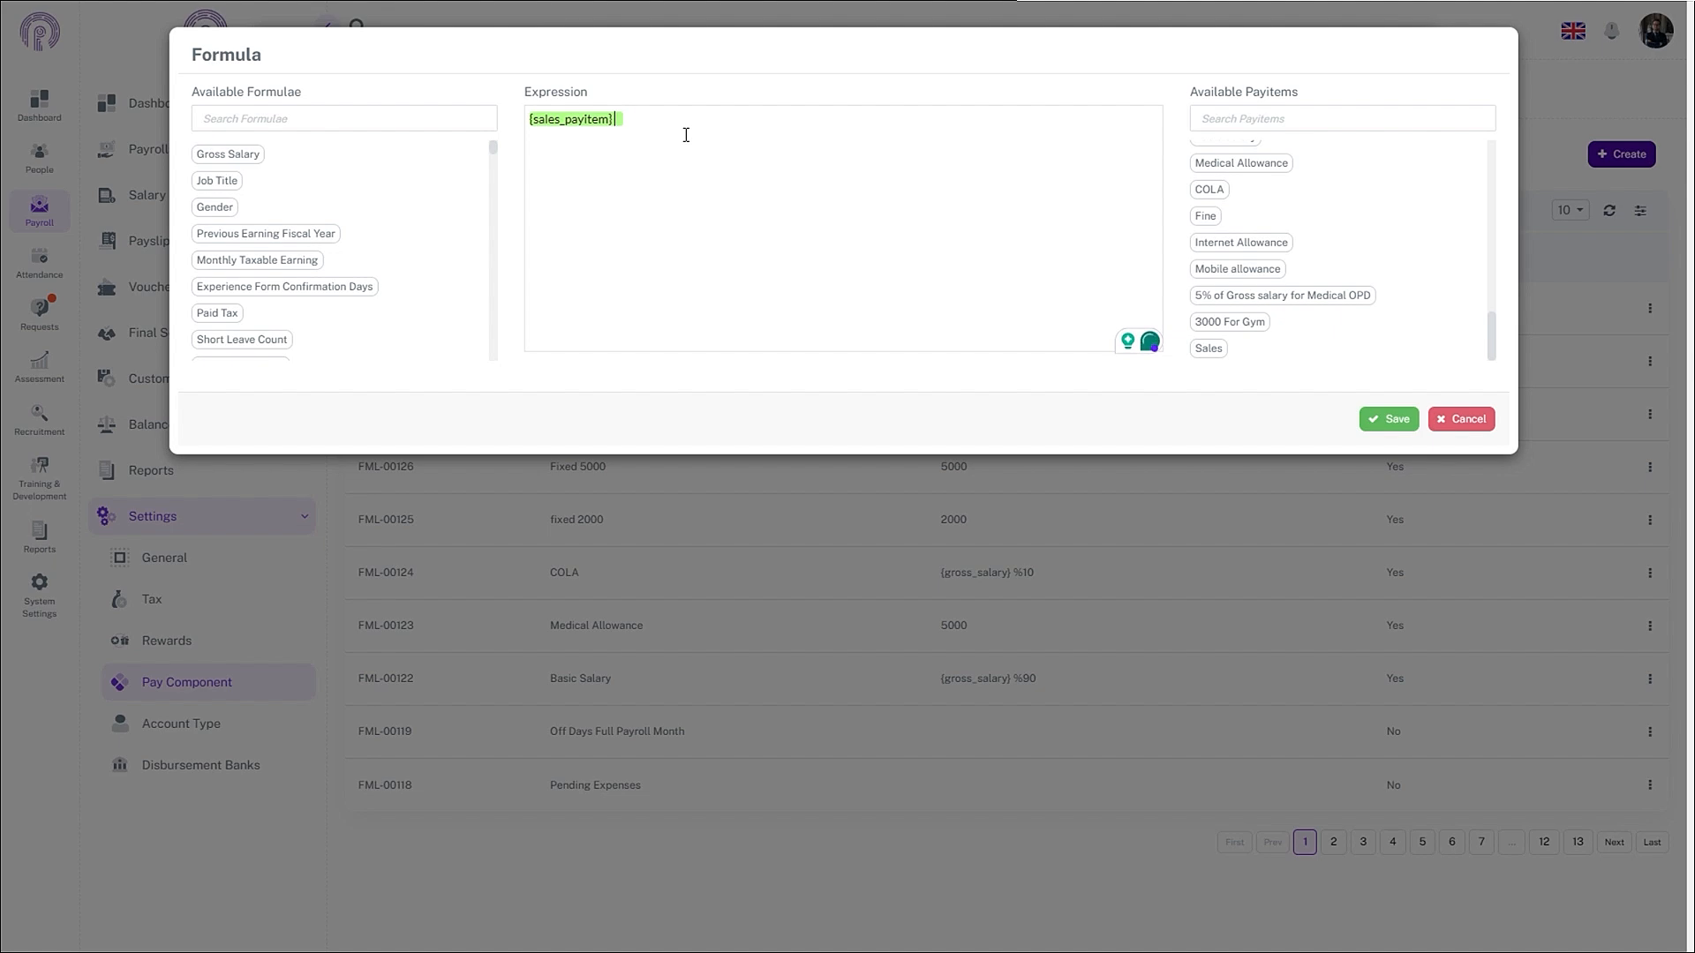
# - Append '>80000?5000:0' after {sales_payitem} in the expression
pyautogui.write('>')
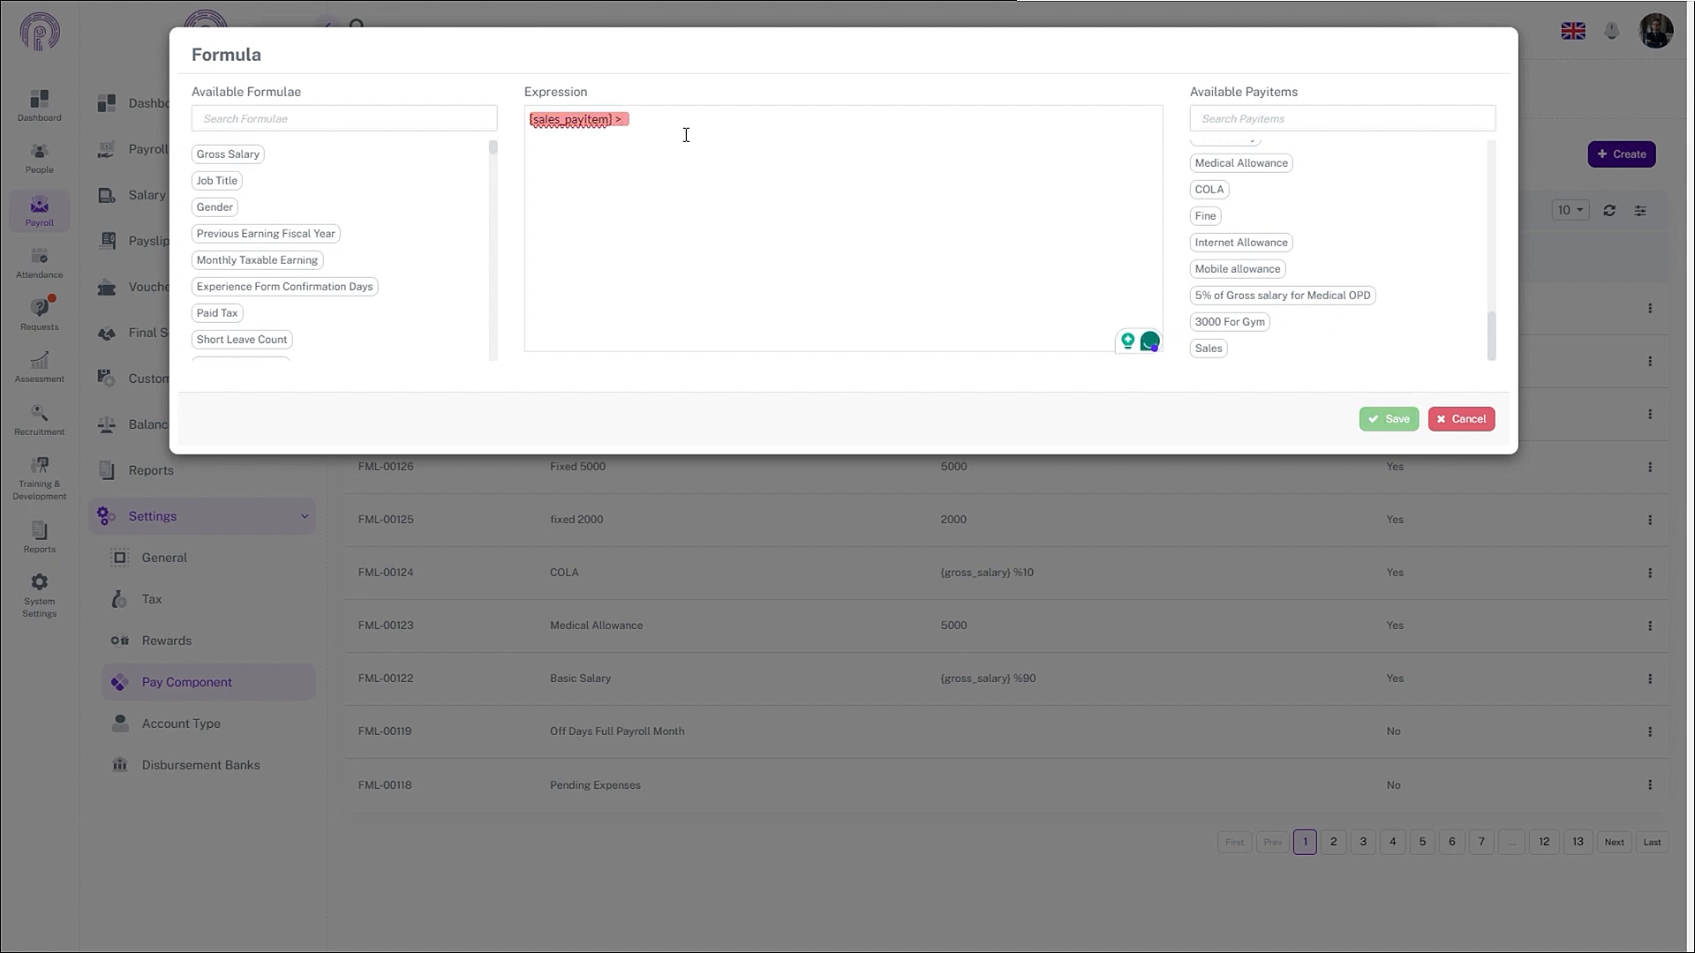
pyautogui.write('80000?5000:0')
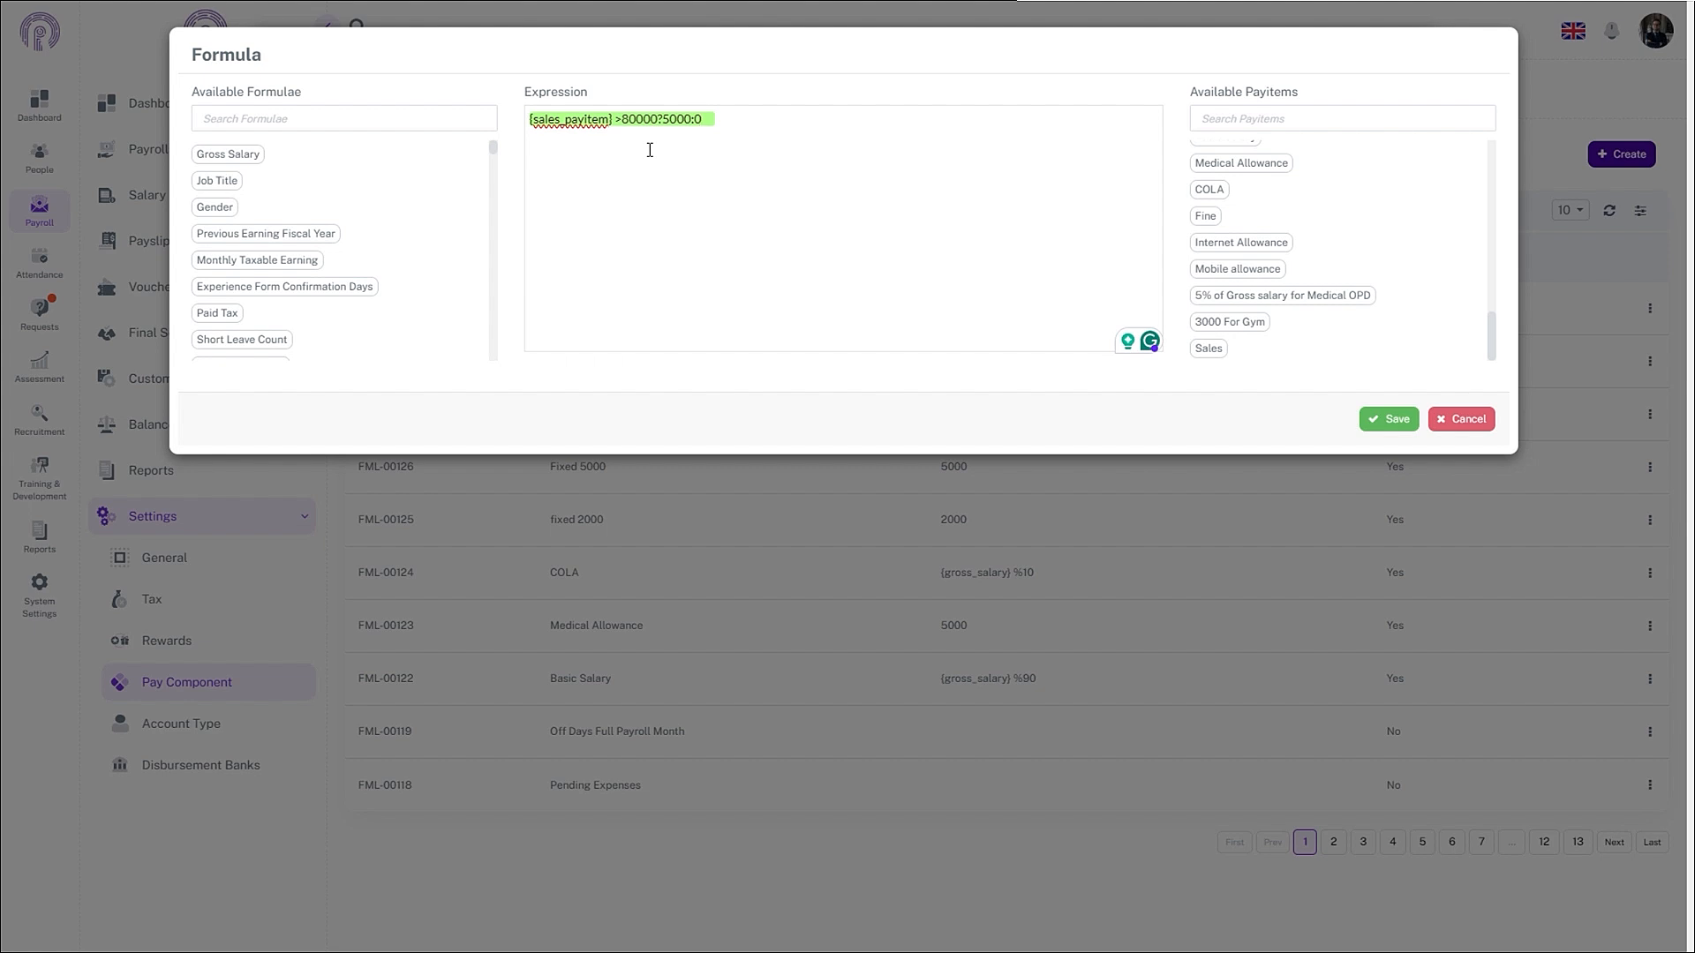
# - Try ending the condition with the Sales Commission formula multiplied by 5000
pyautogui.press('BackSpace')
pyautogui.press('BackSpace')
pyautogui.press('BackSpace')
pyautogui.press('BackSpace')
pyautogui.press('BackSpace')
pyautogui.press('BackSpace')
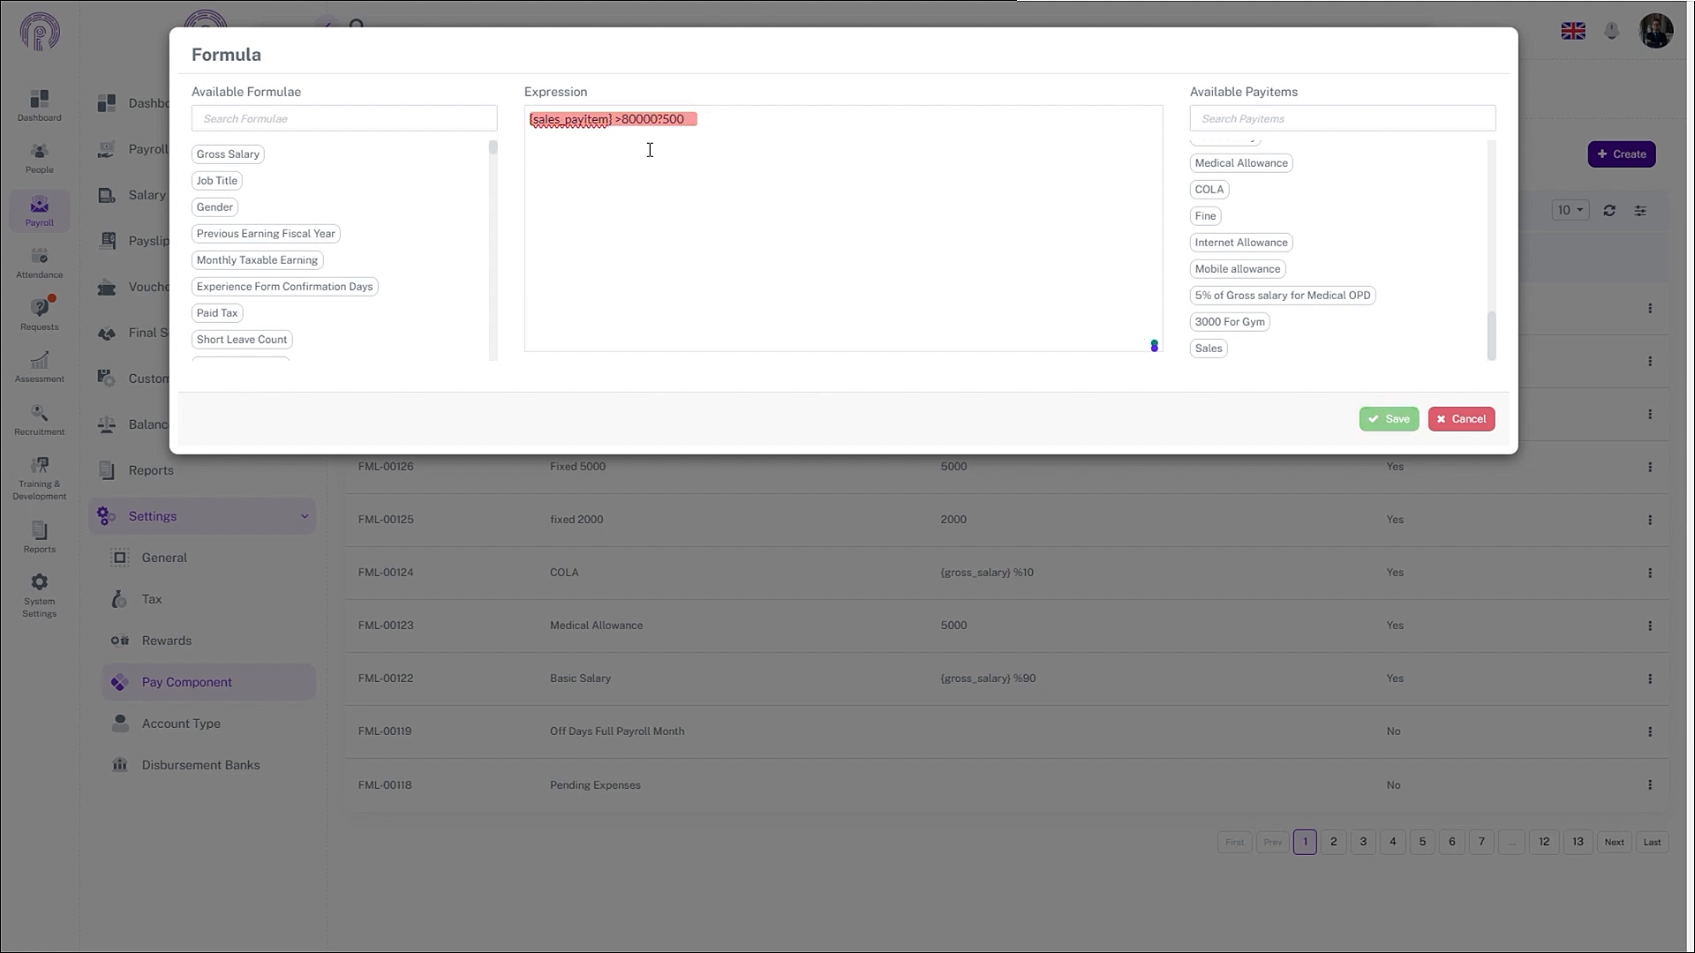
pyautogui.press('BackSpace')
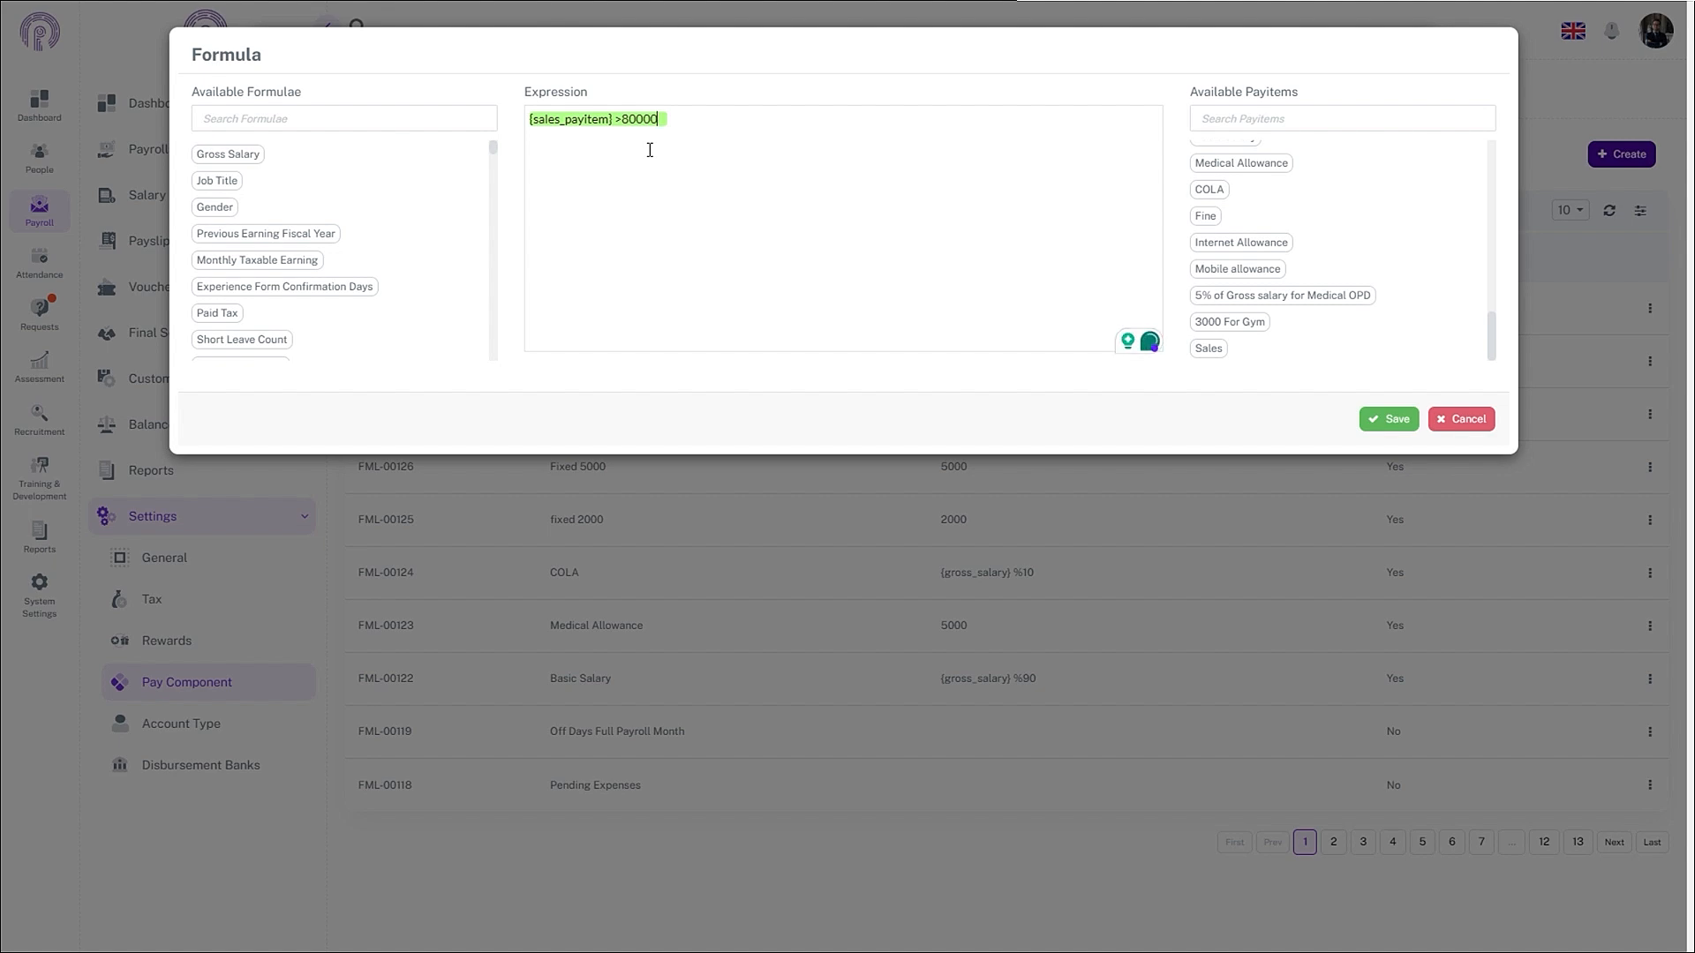
pyautogui.write('?(')
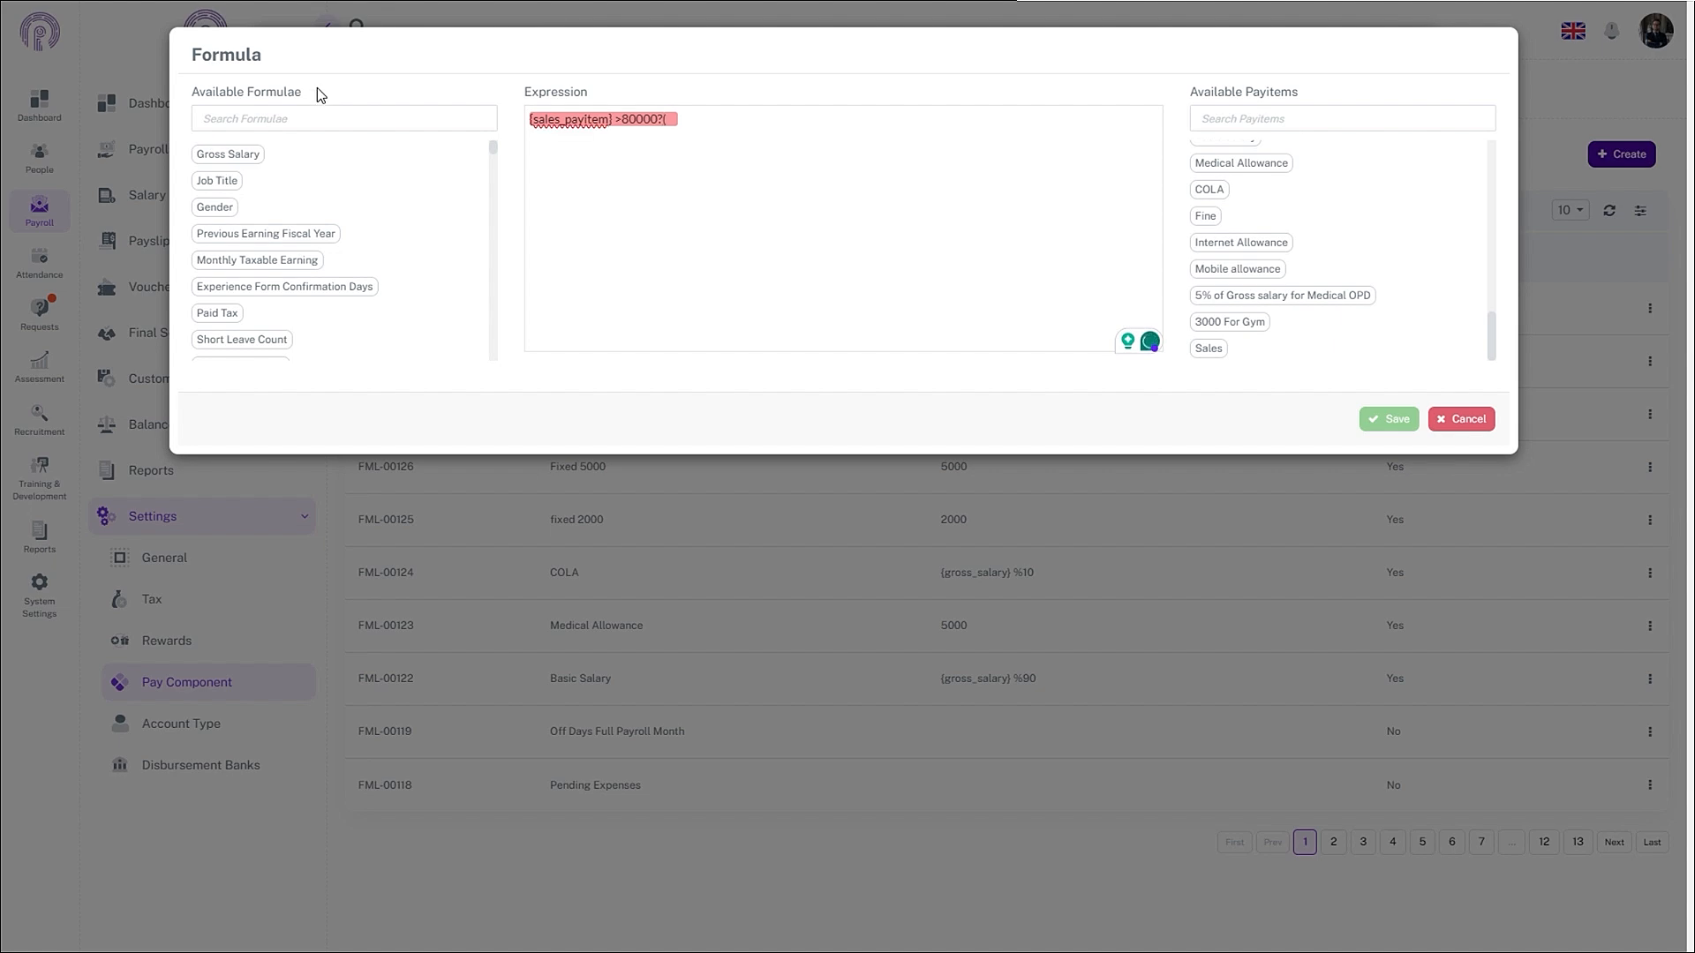
pyautogui.scroll(-10, 322, 248)
pyautogui.scroll(-10, 316, 330)
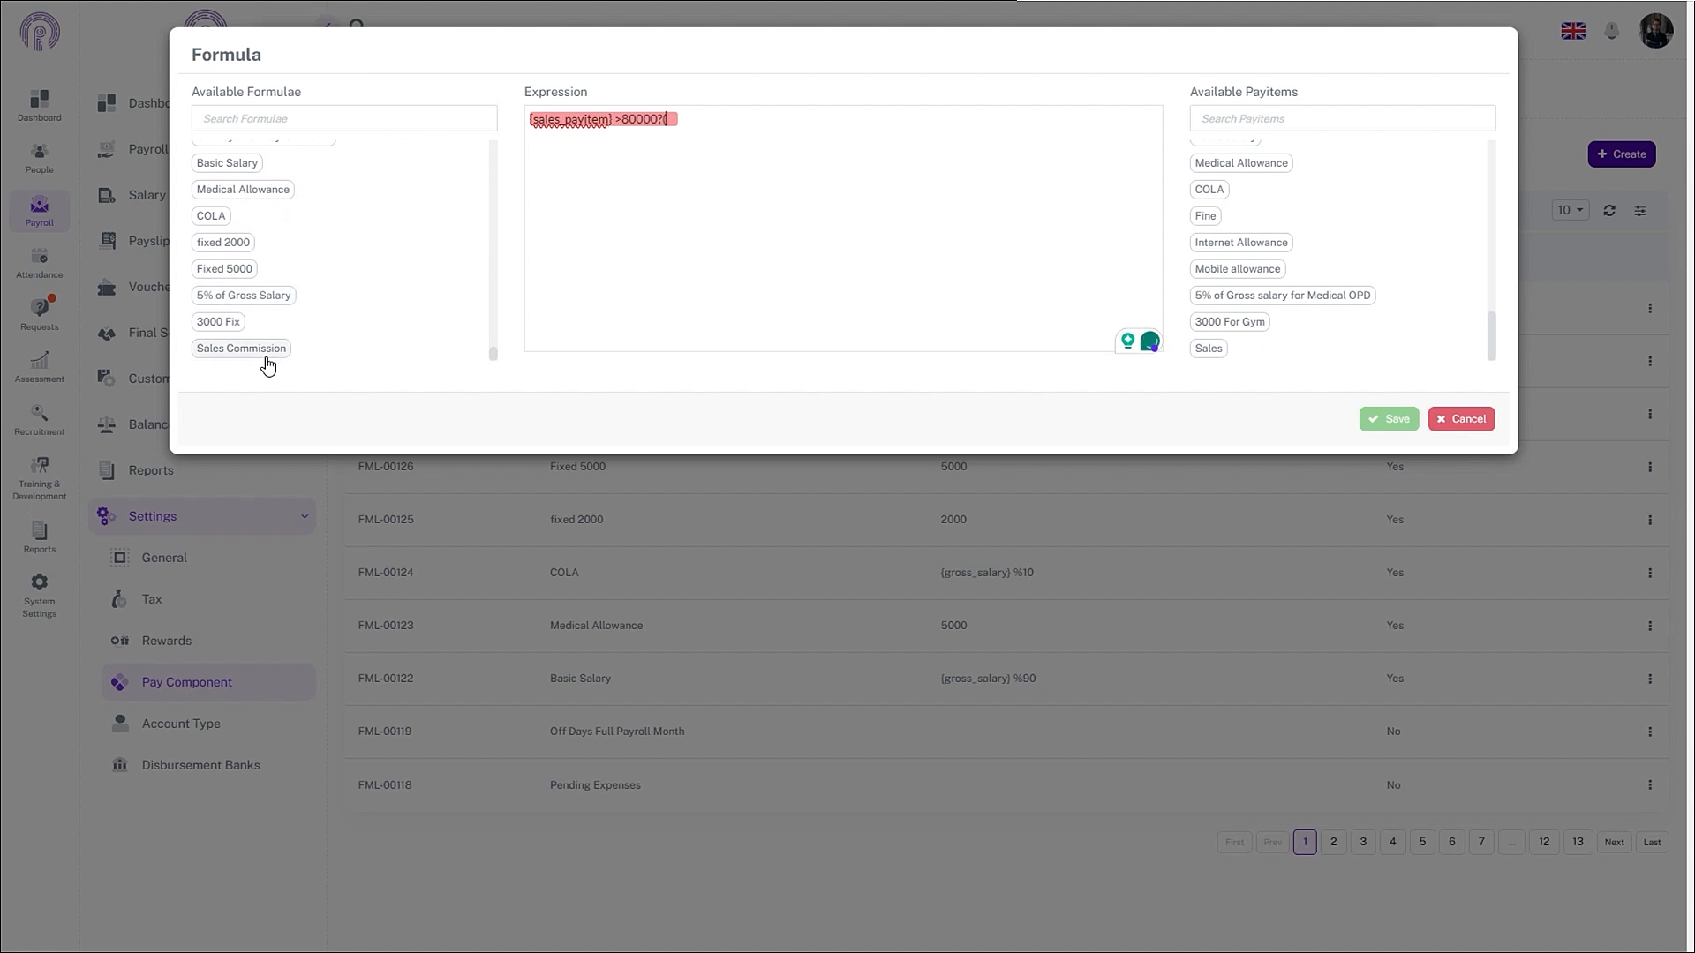
pyautogui.click(265, 350)
pyautogui.click(823, 123)
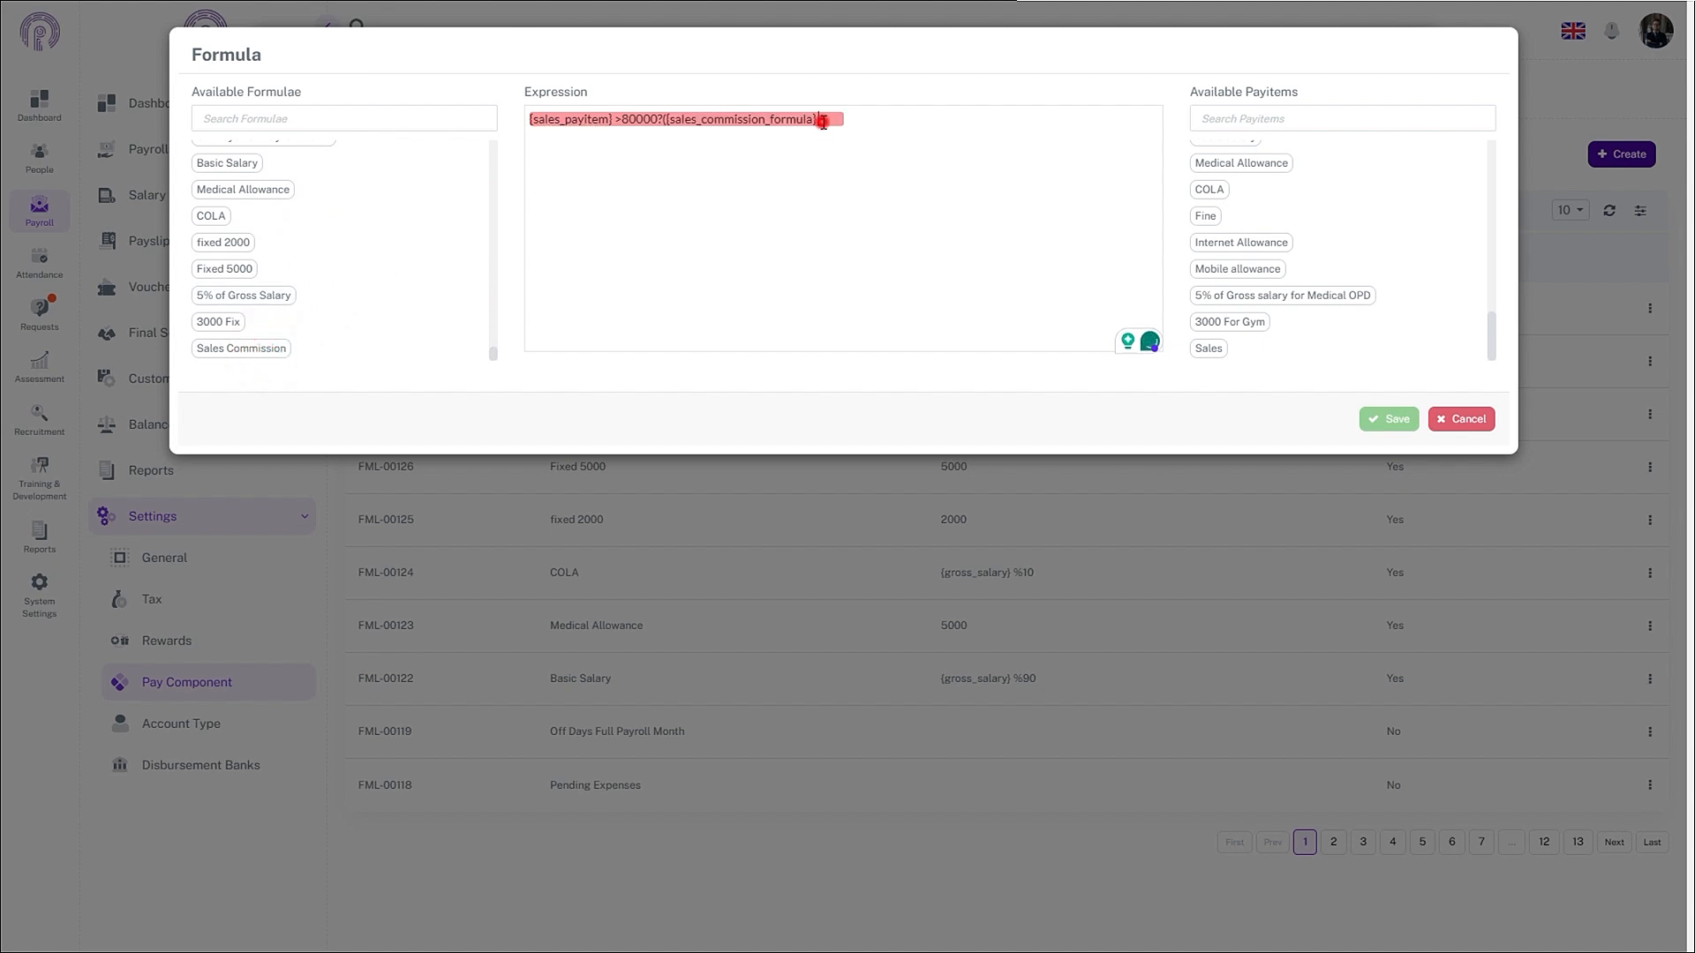
pyautogui.write('*5000):{sales_commission_formula')
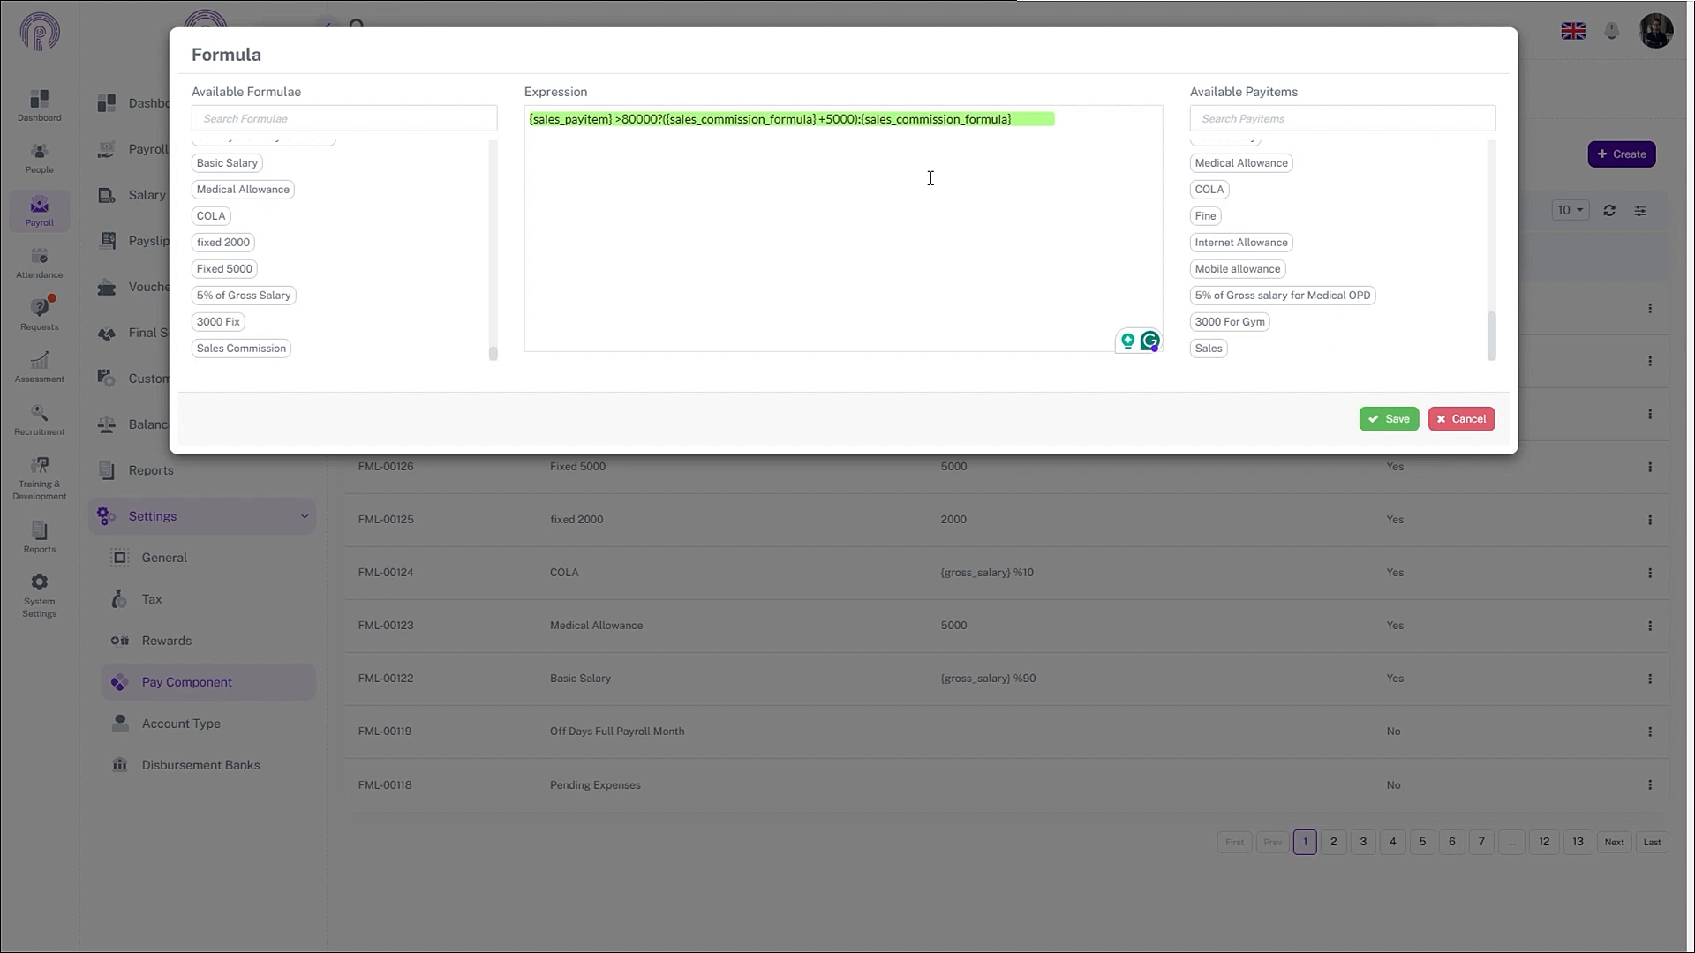
# - Remove the commission part, restore the '5000:0' ending, and save the bonus formula
pyautogui.moveTo(1027, 122); pyautogui.dragTo(663, 166)
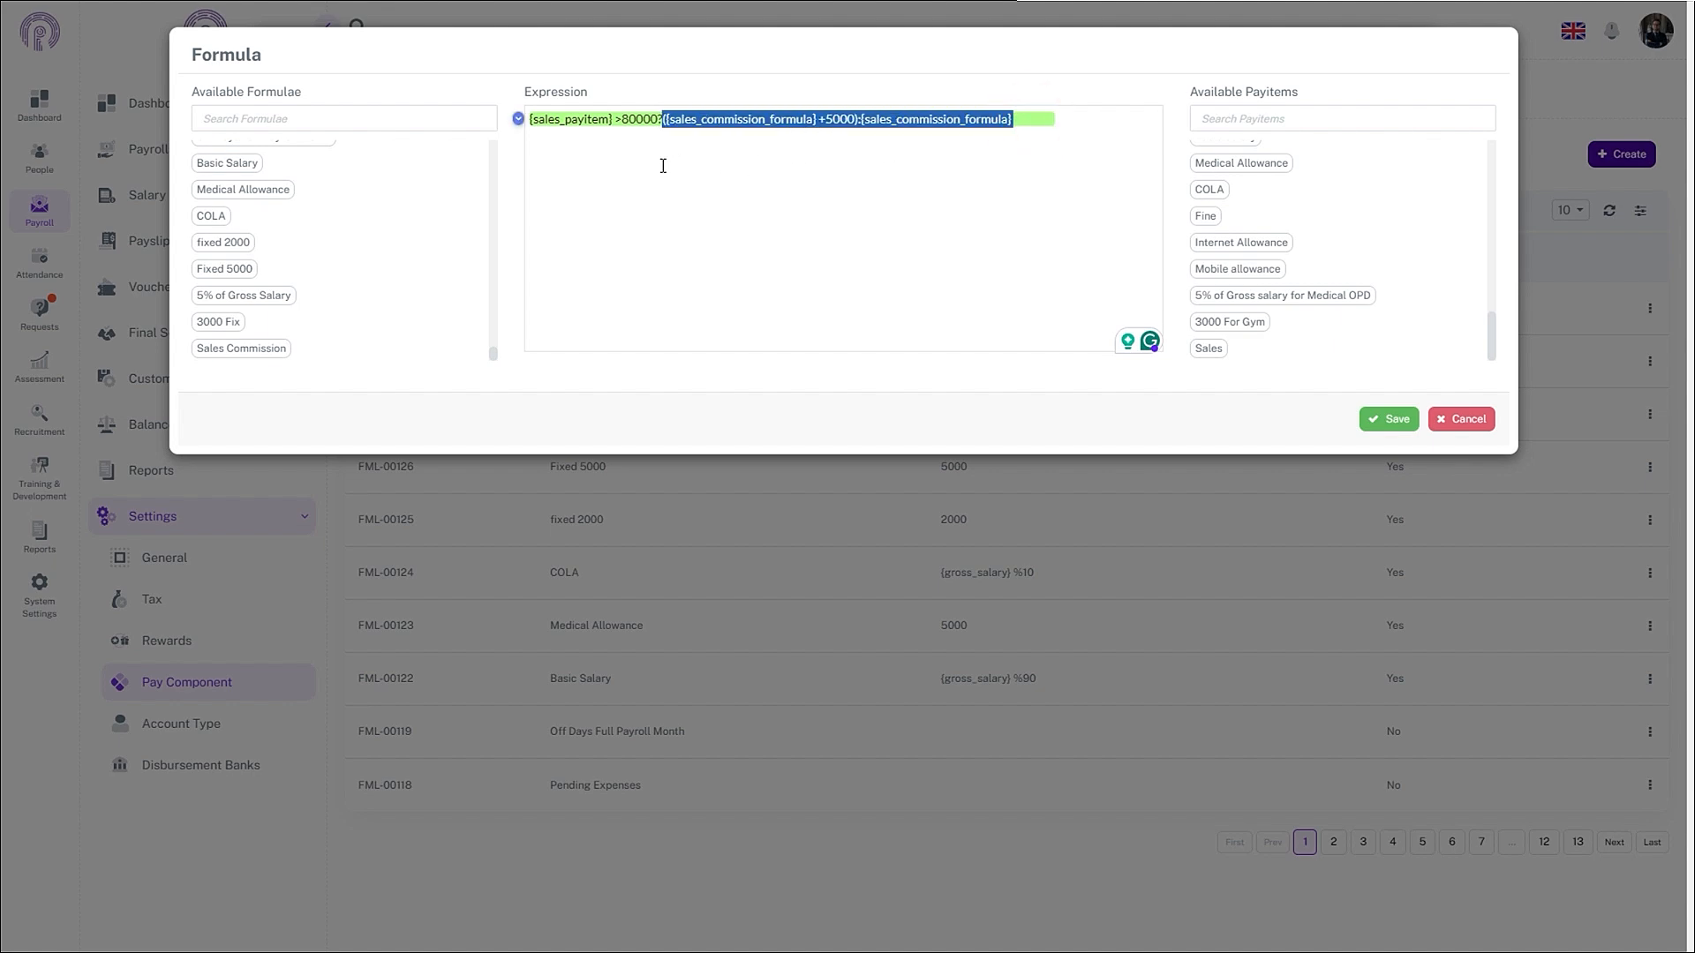
pyautogui.press('BackSpace')
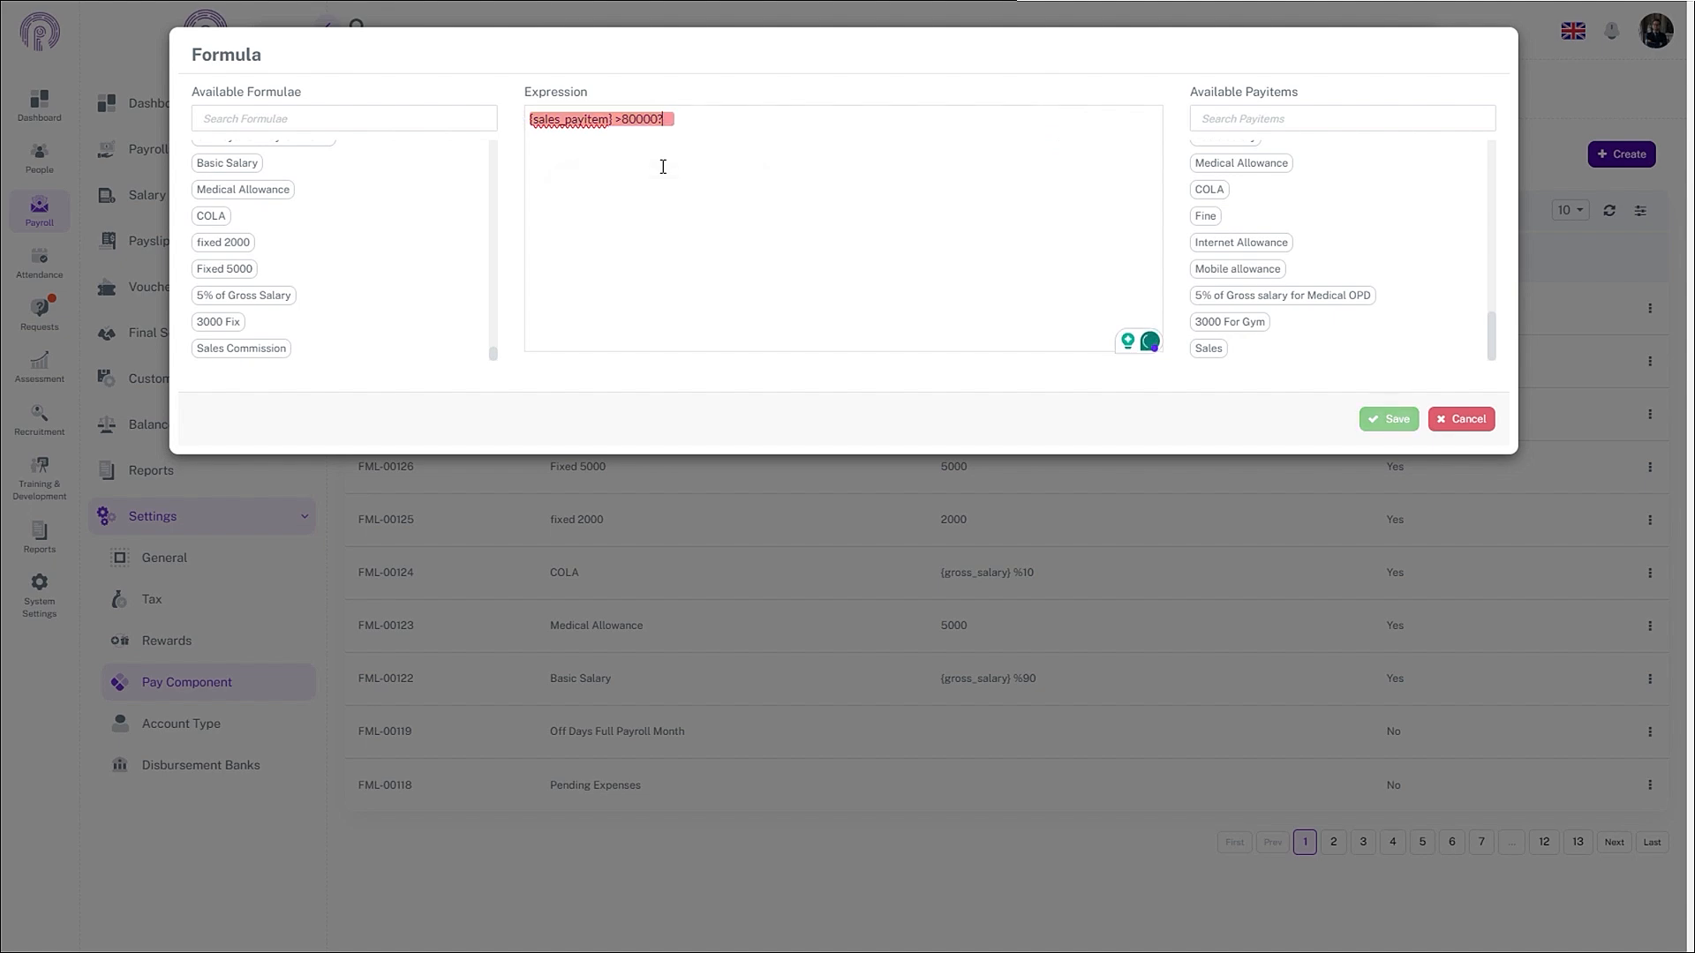
pyautogui.write('5000:0')
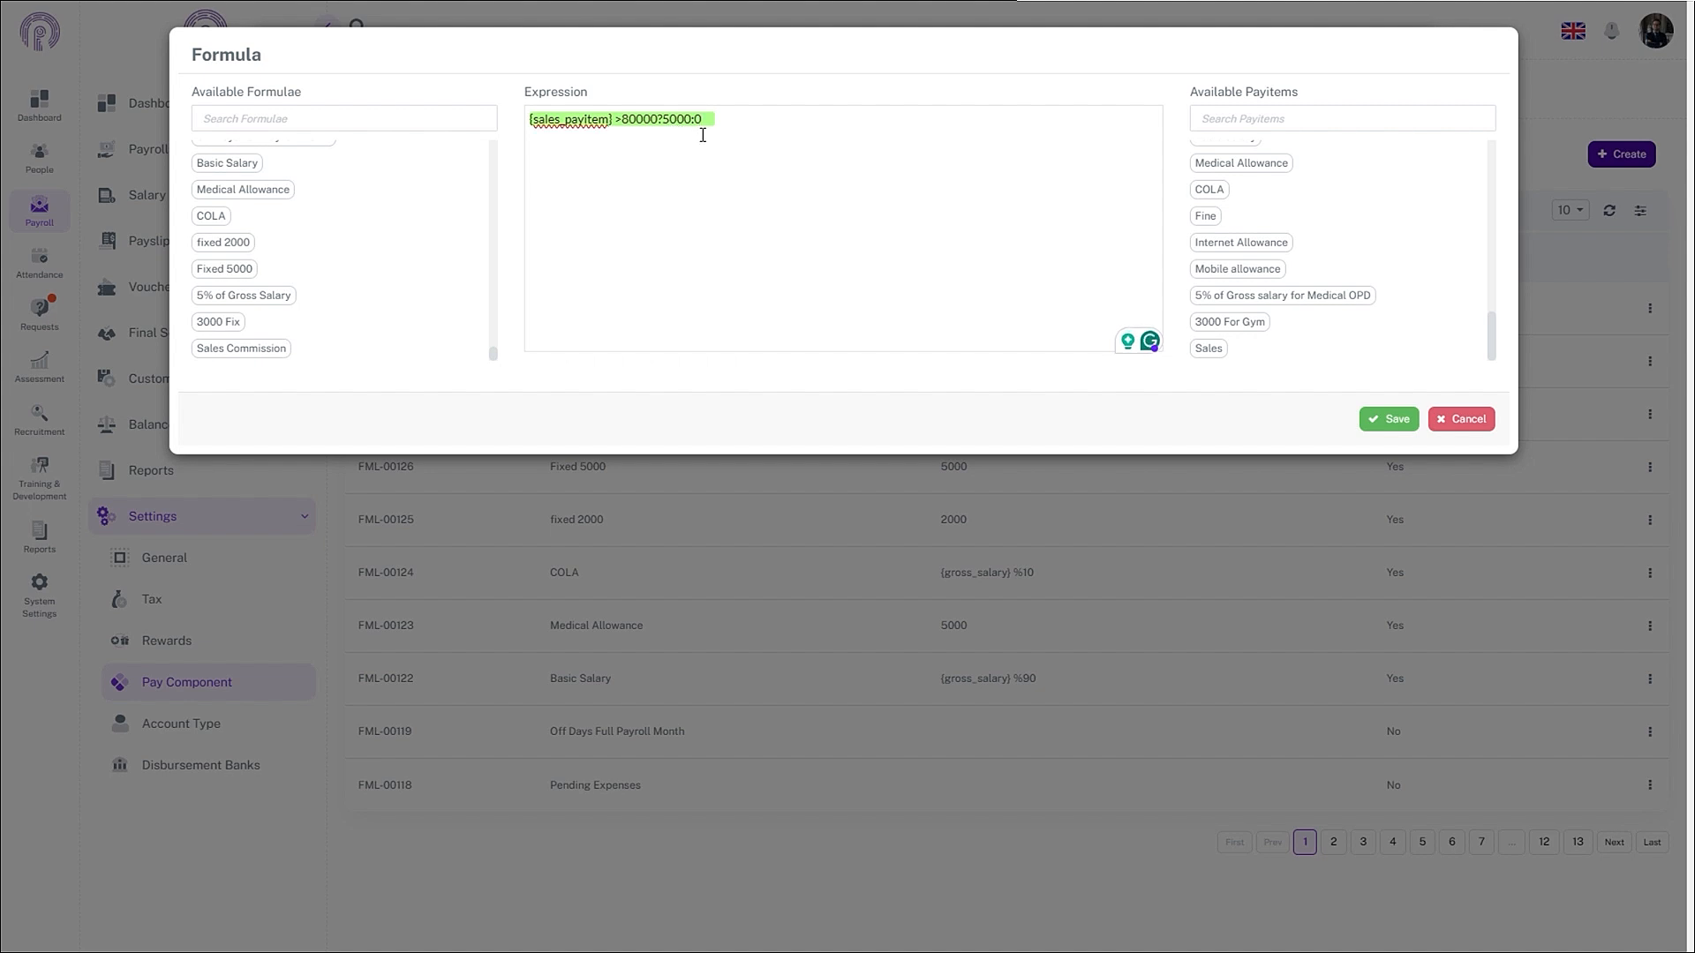
pyautogui.click(1388, 424)
# - Save the formula record and start a new pay item named 'Sales Commission'
pyautogui.click(1317, 399)
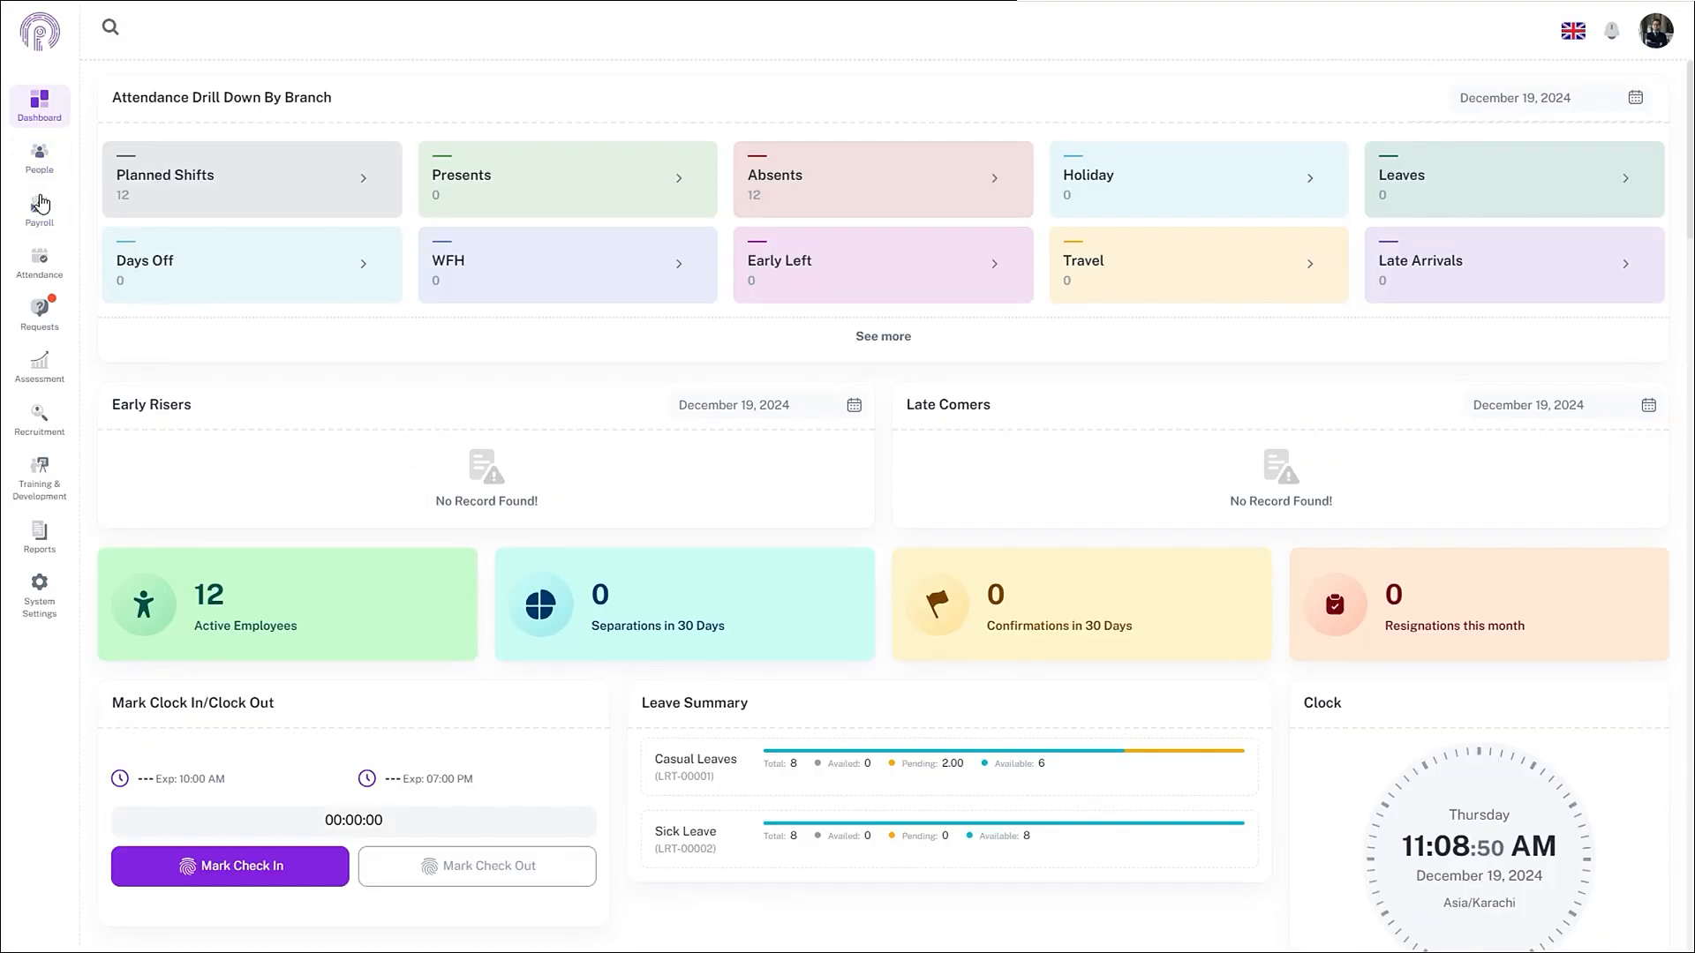
pyautogui.click(39, 196)
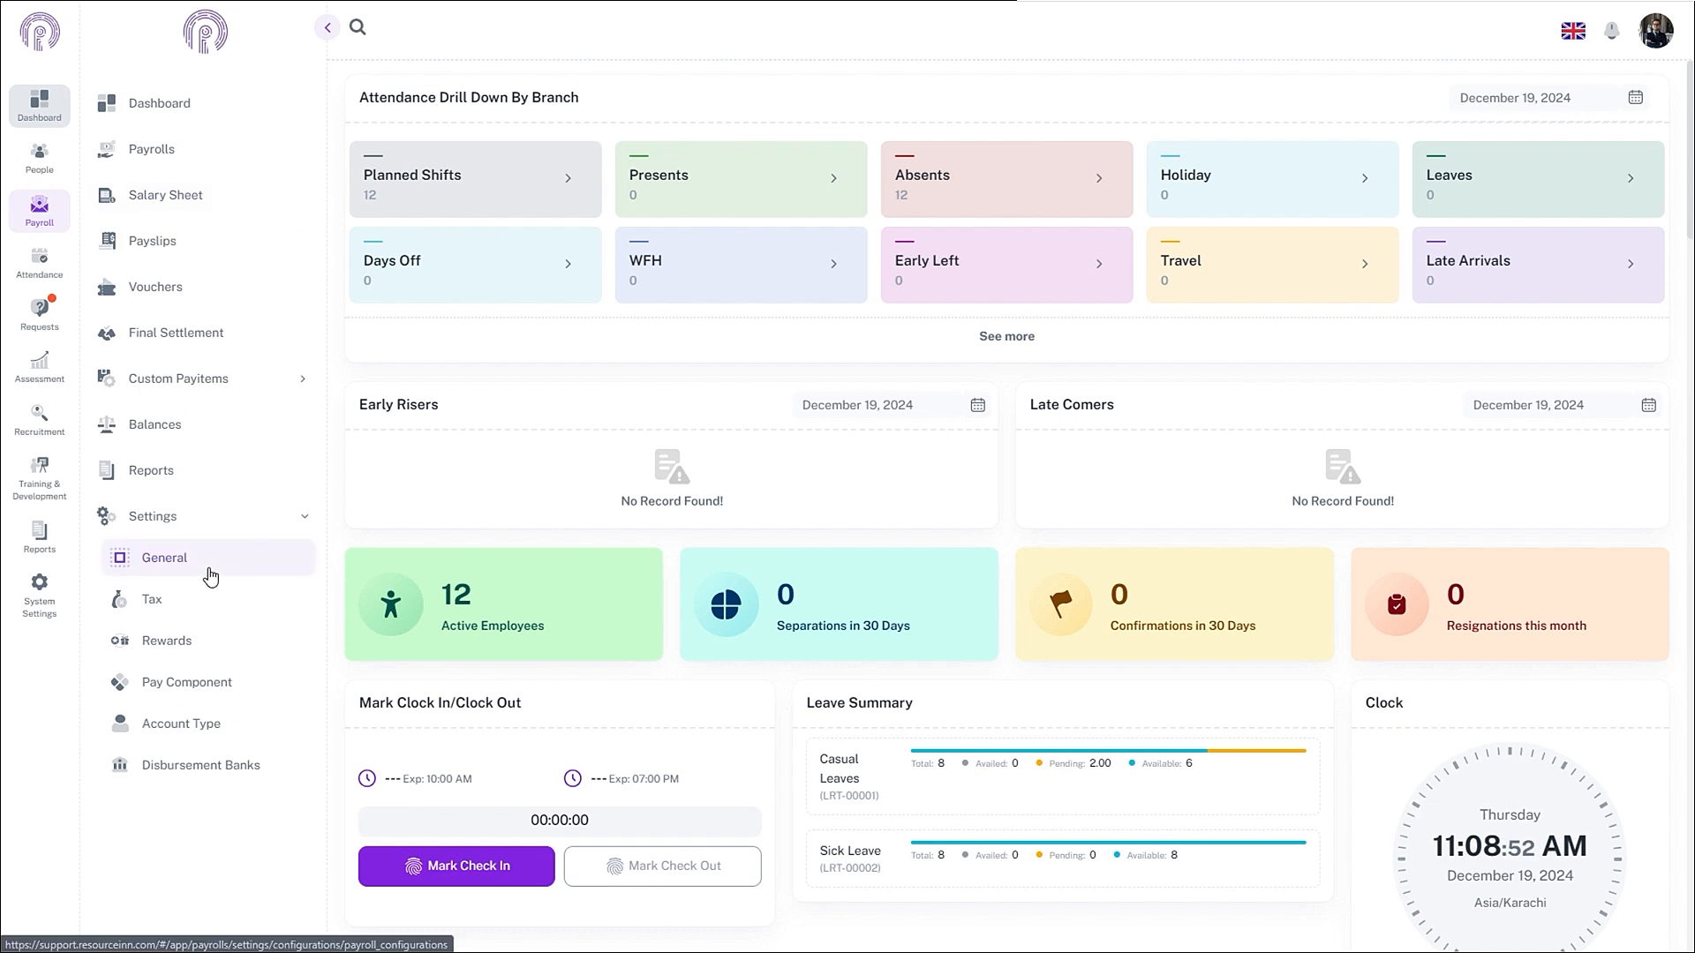
pyautogui.click(220, 538)
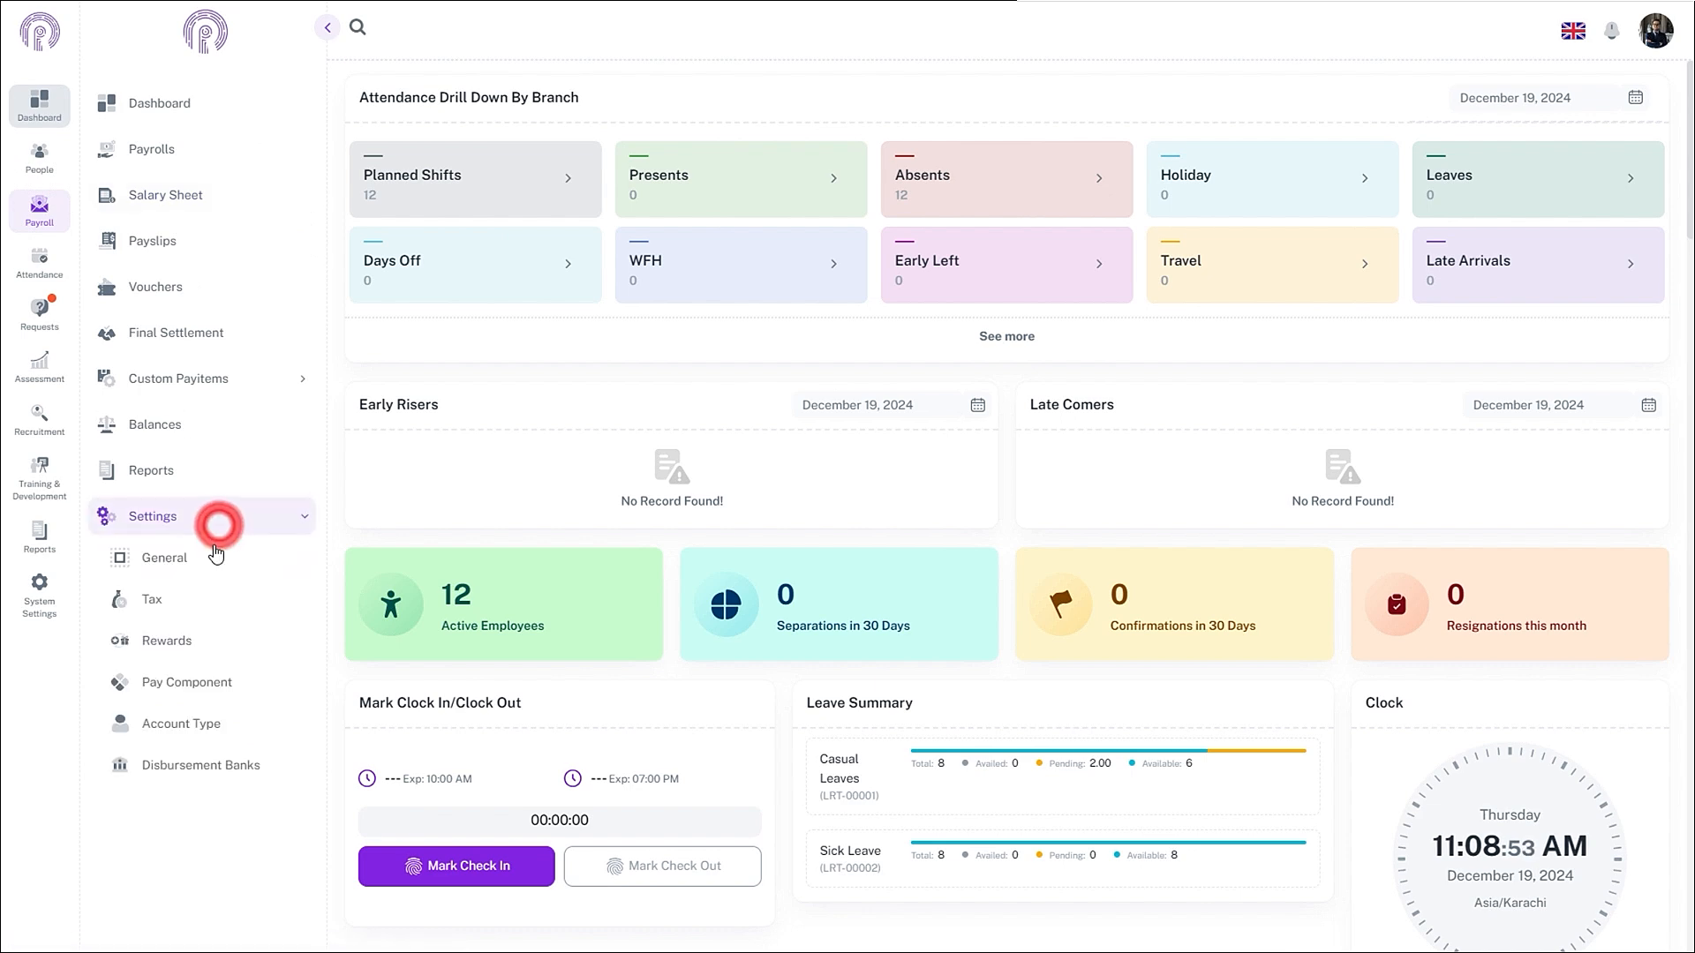
pyautogui.click(195, 682)
pyautogui.click(388, 107)
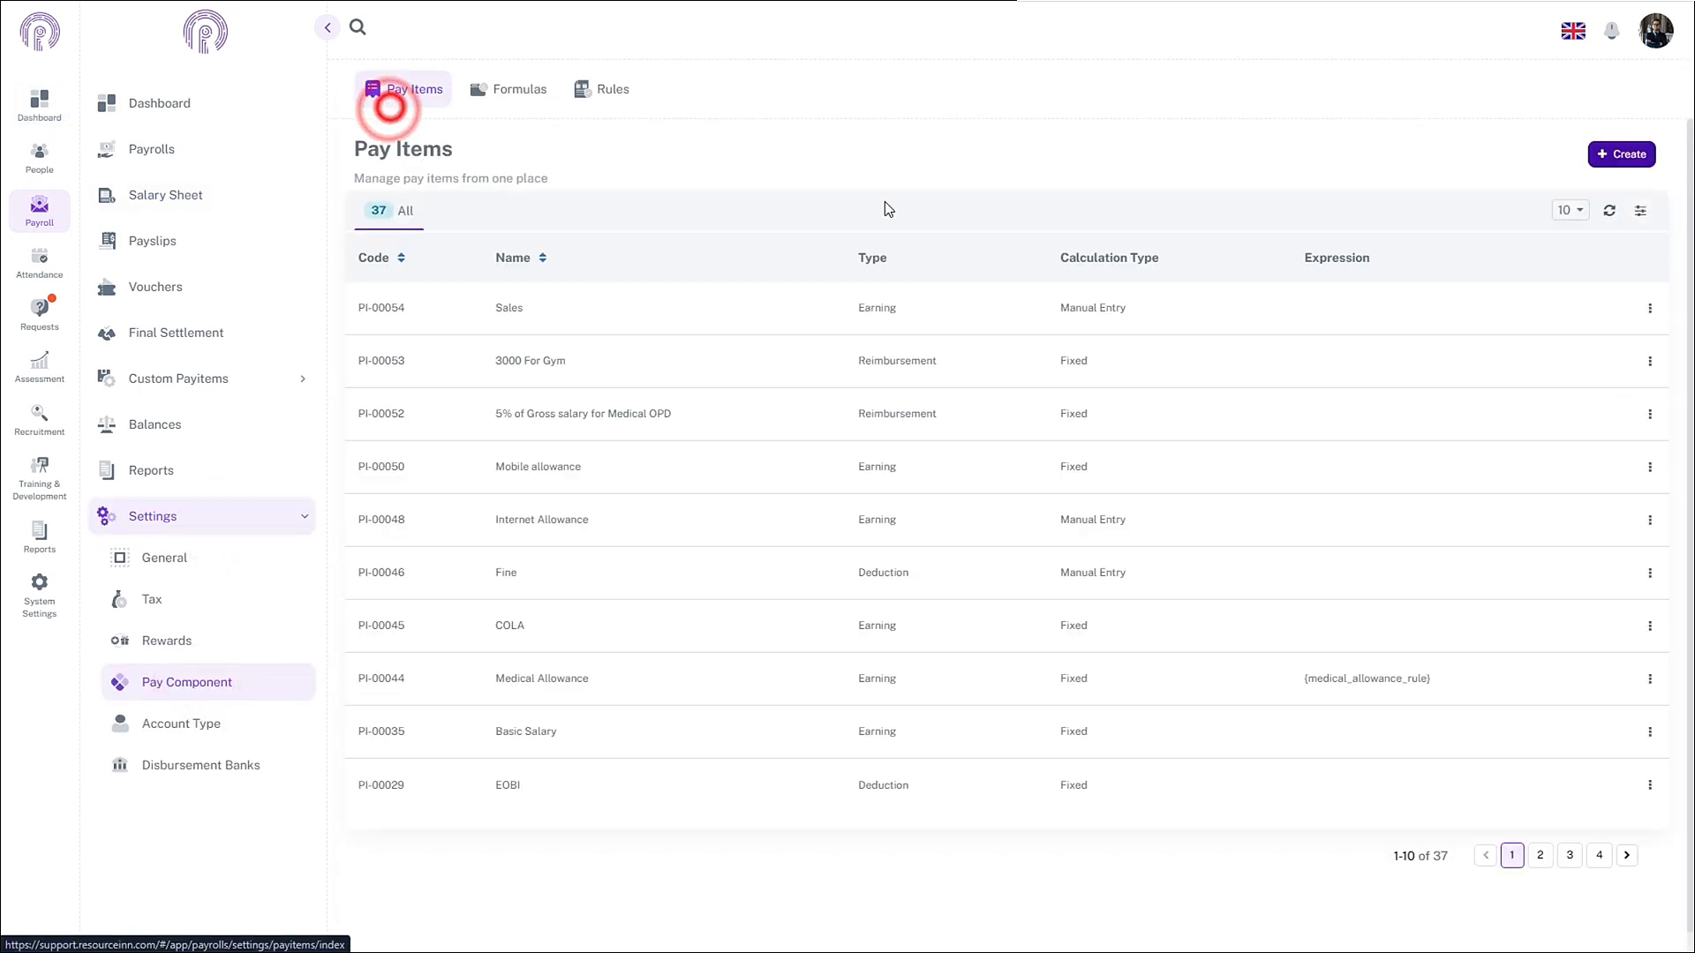
pyautogui.click(1641, 164)
pyautogui.click(858, 123)
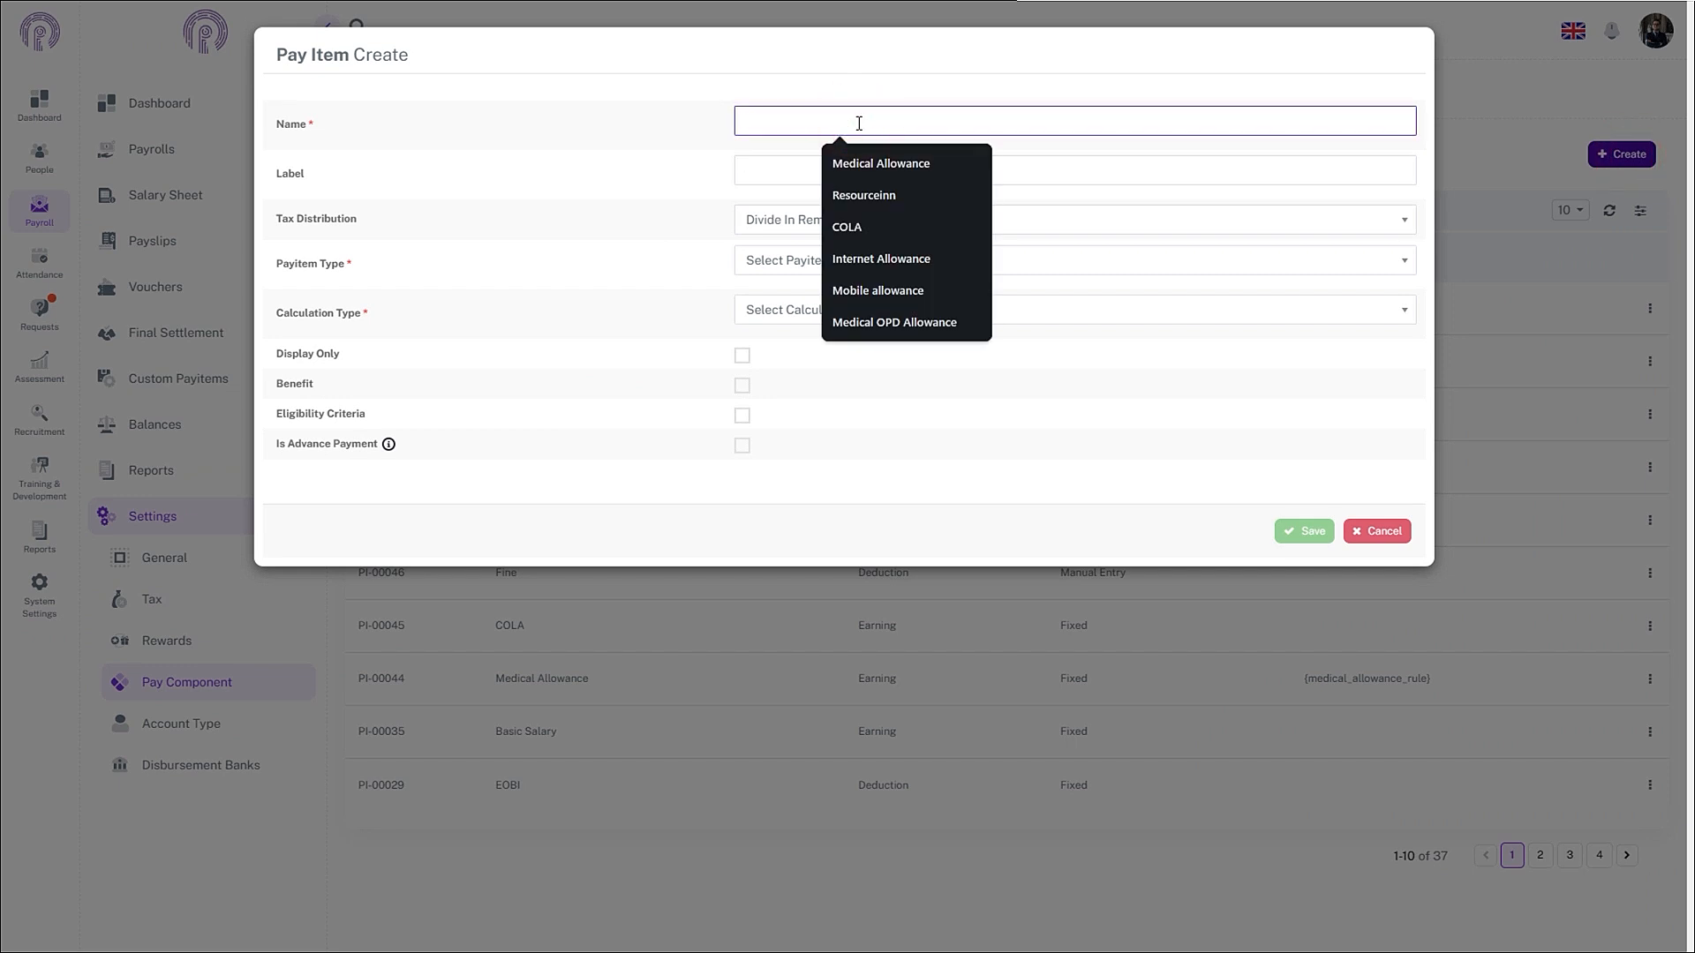
pyautogui.write('Sales')
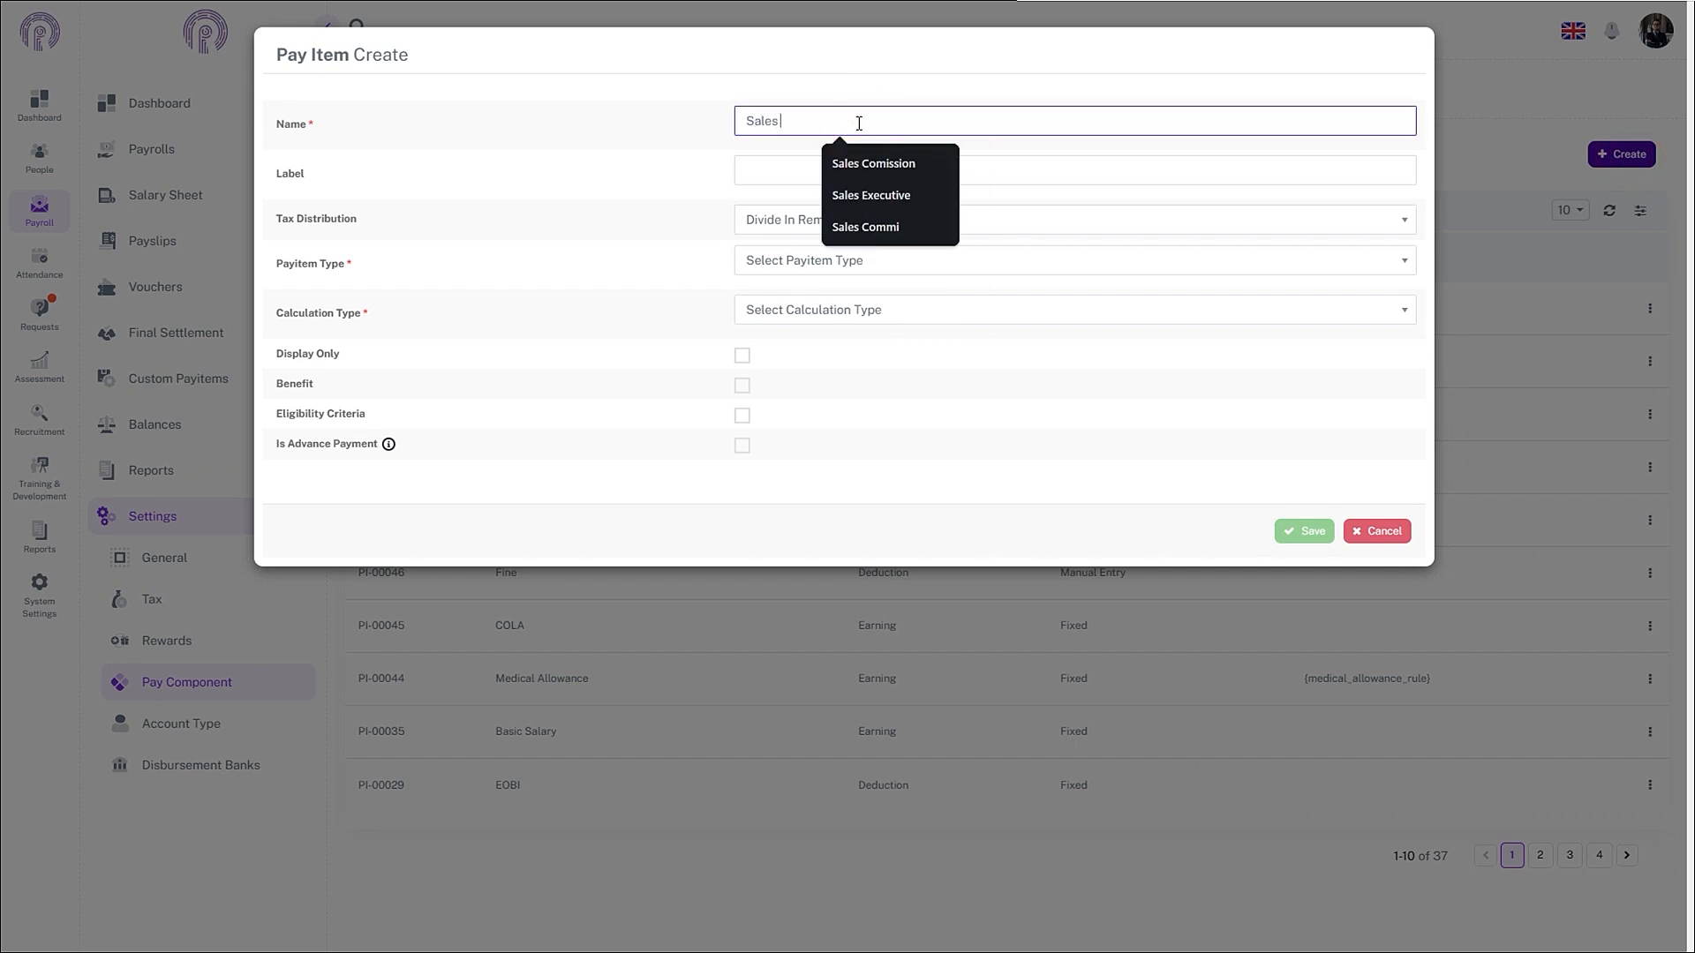
pyautogui.write(' Commission')
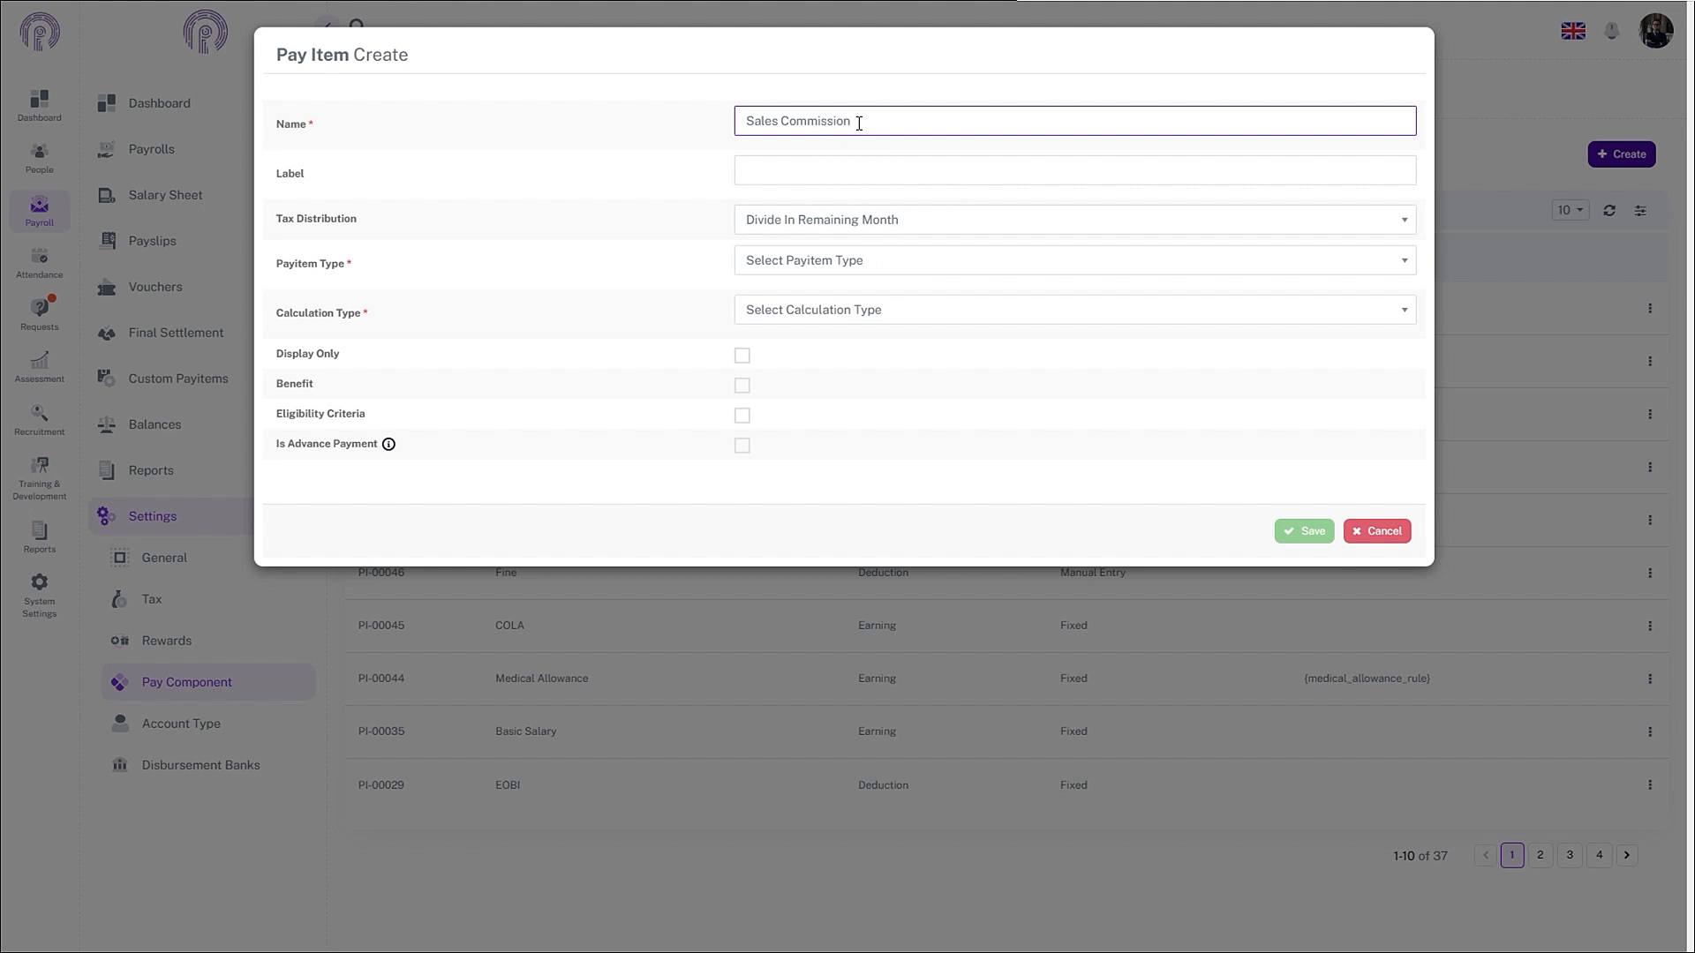
# - Make it a Fixed Earning based on the Sales Commission formula and save it
pyautogui.click(798, 219)
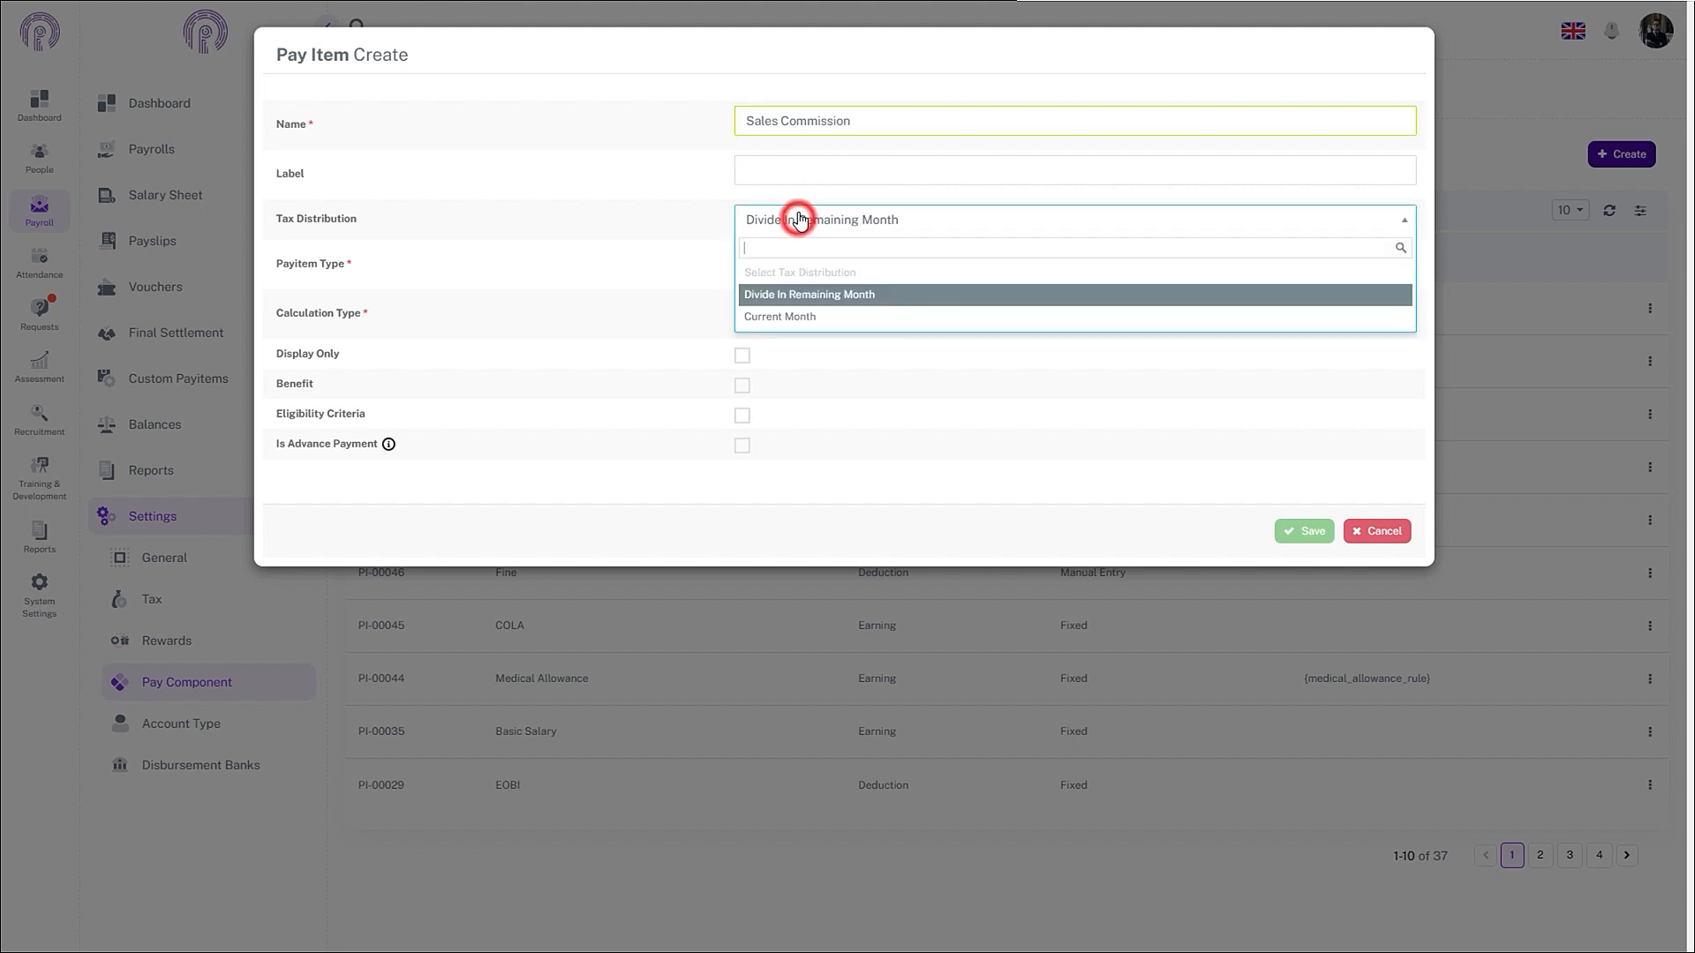
pyautogui.click(795, 298)
pyautogui.click(794, 263)
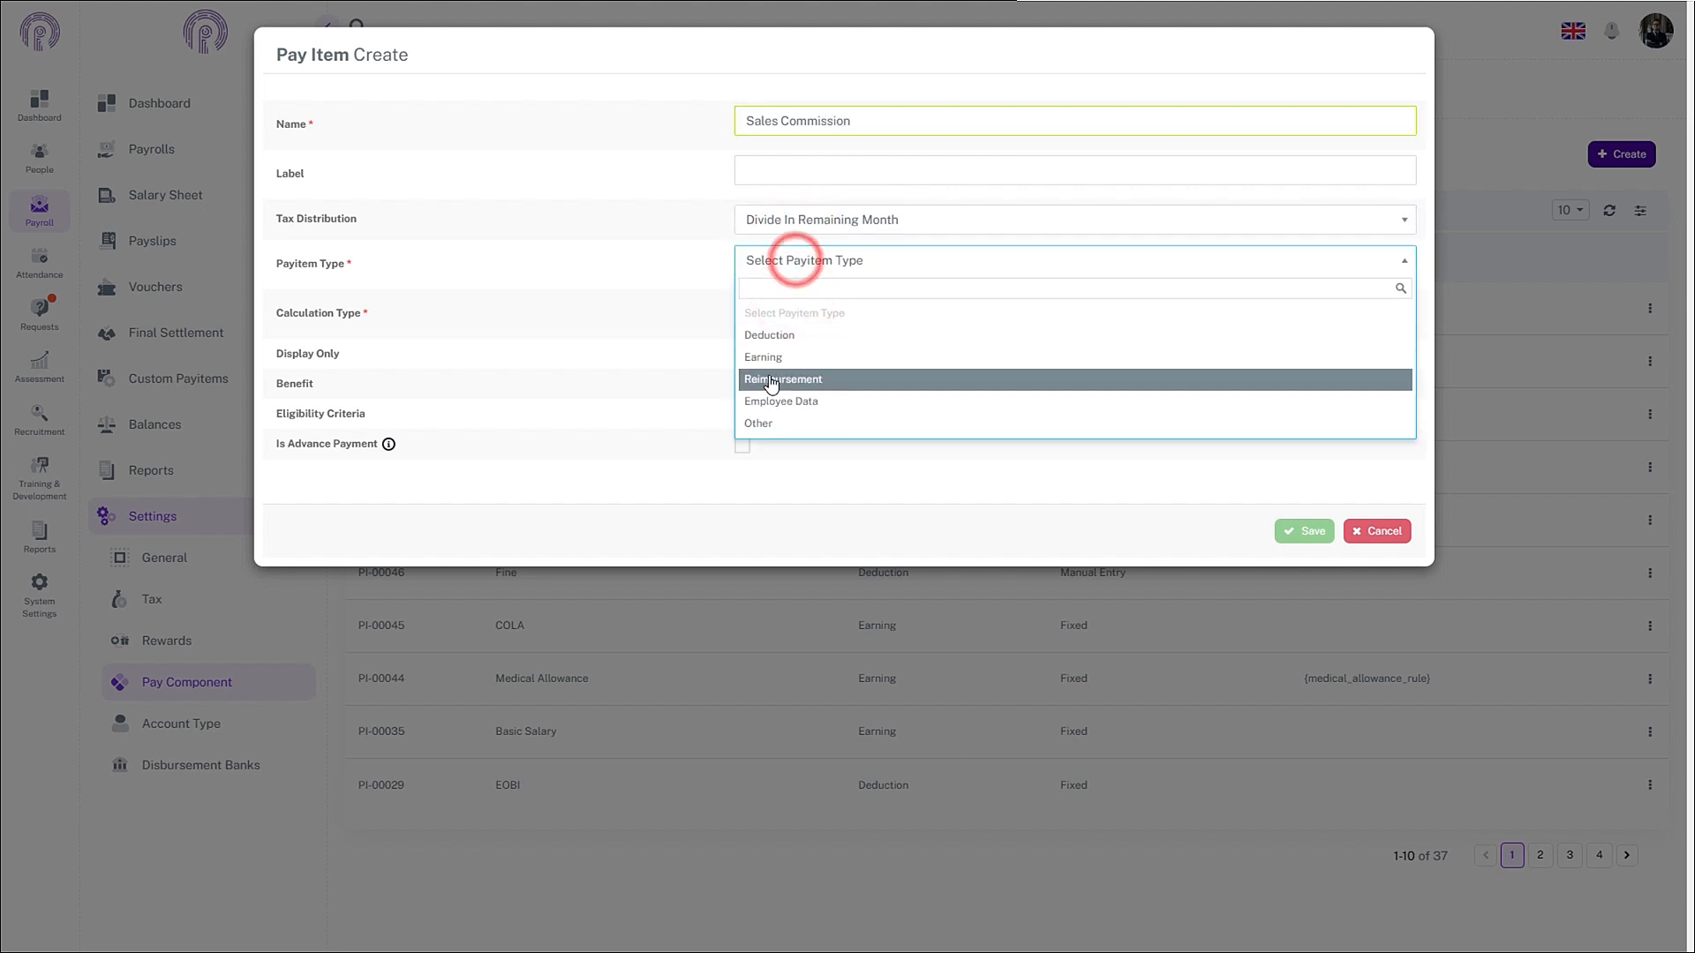
pyautogui.click(775, 356)
pyautogui.click(785, 311)
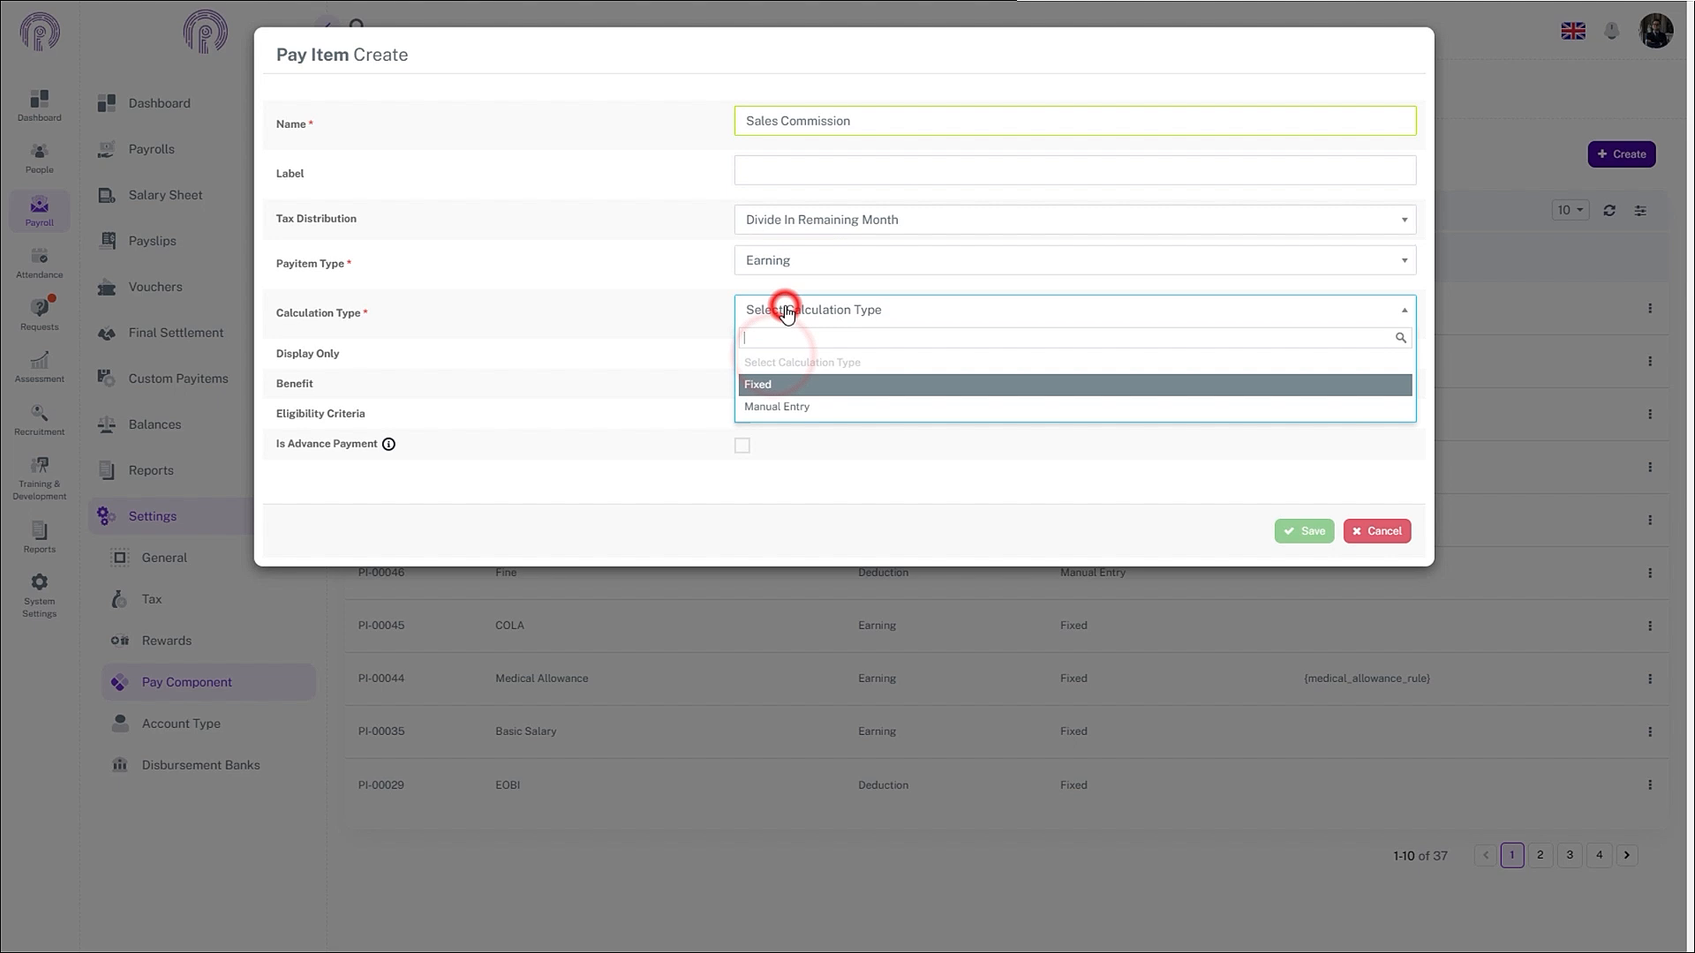
pyautogui.click(778, 383)
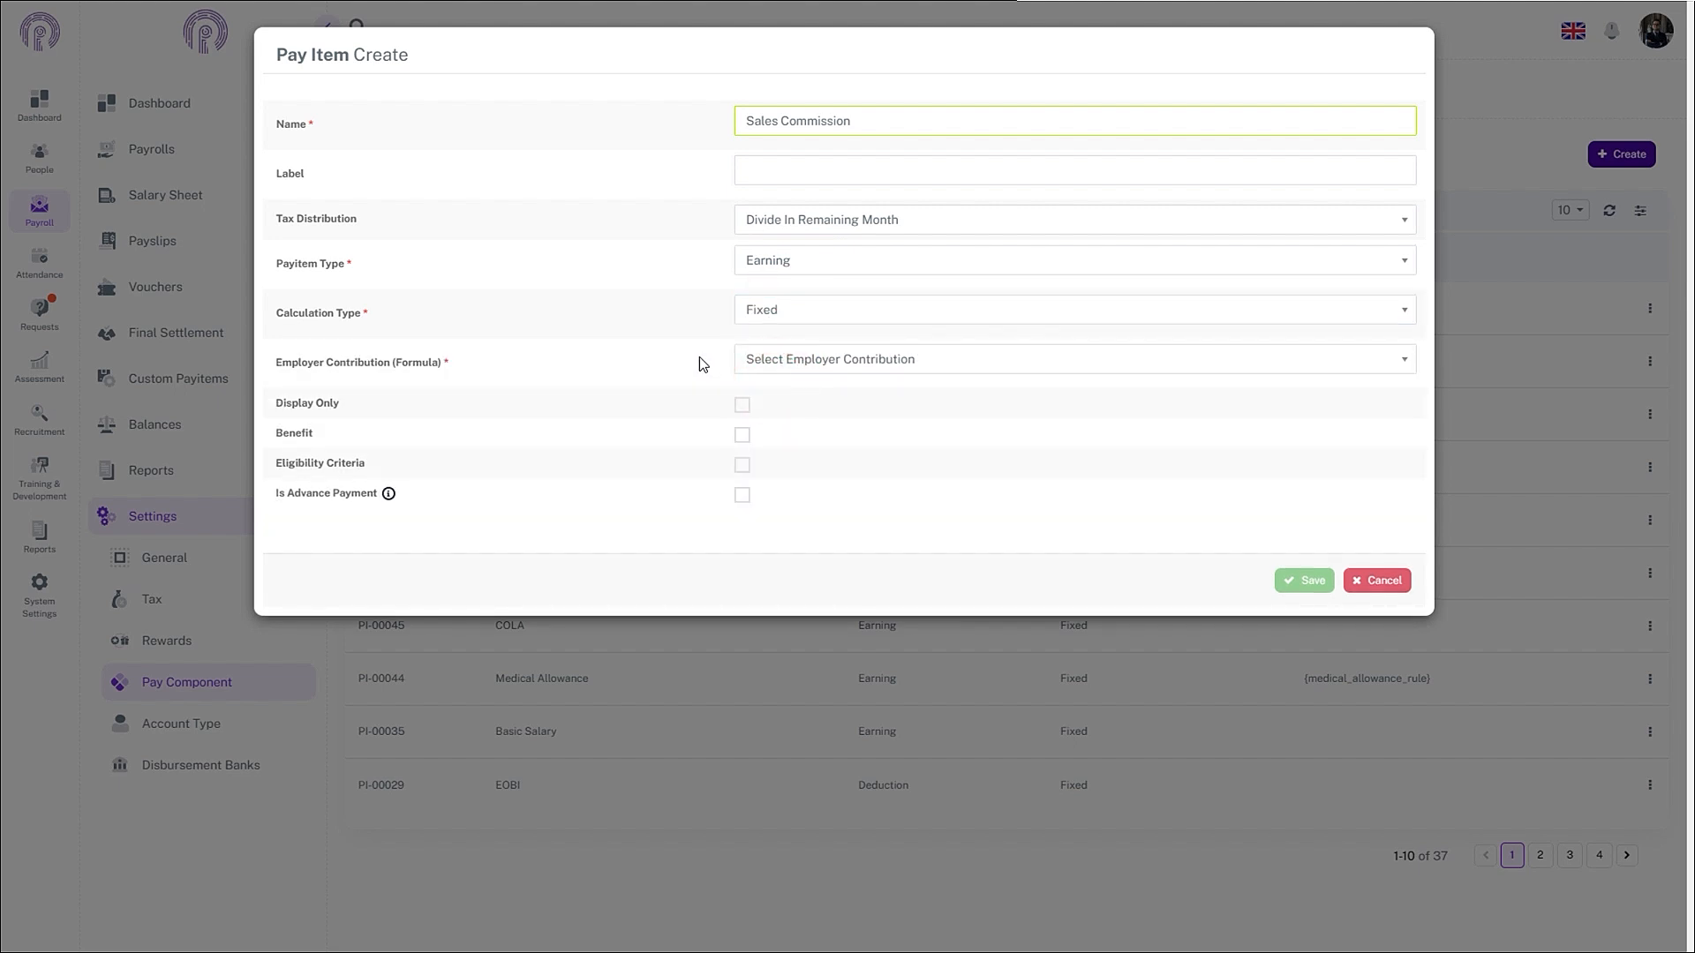
pyautogui.click(766, 365)
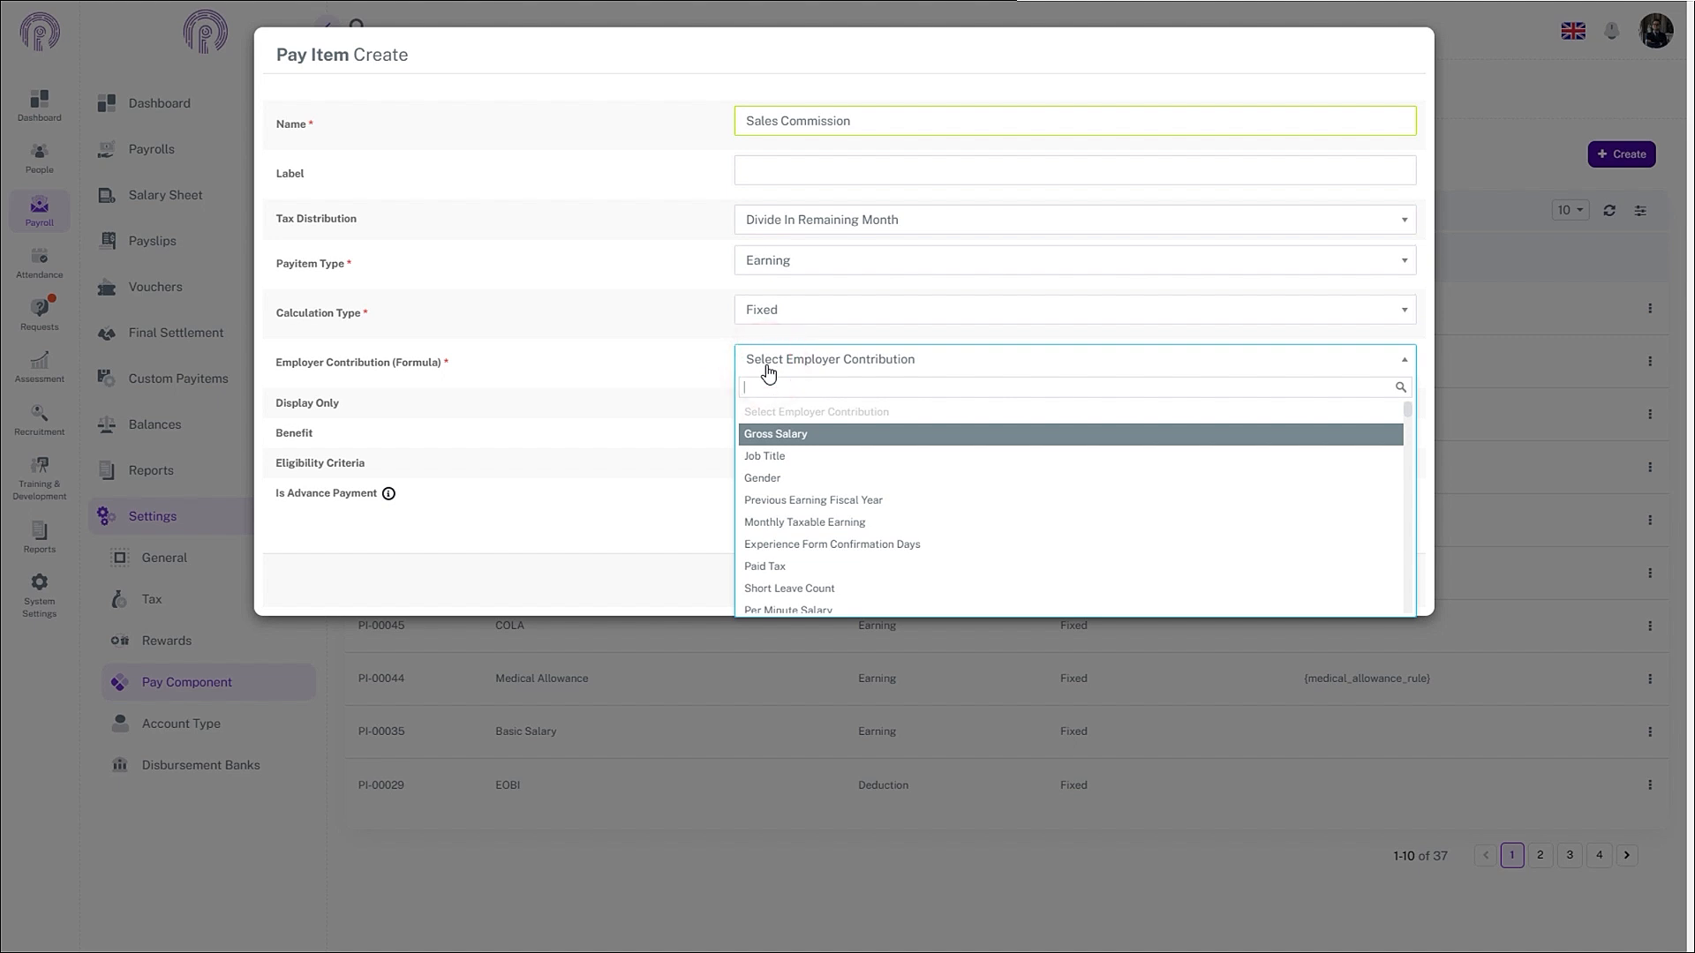
pyautogui.scroll(-5, 814, 586)
pyautogui.scroll(-3, 814, 586)
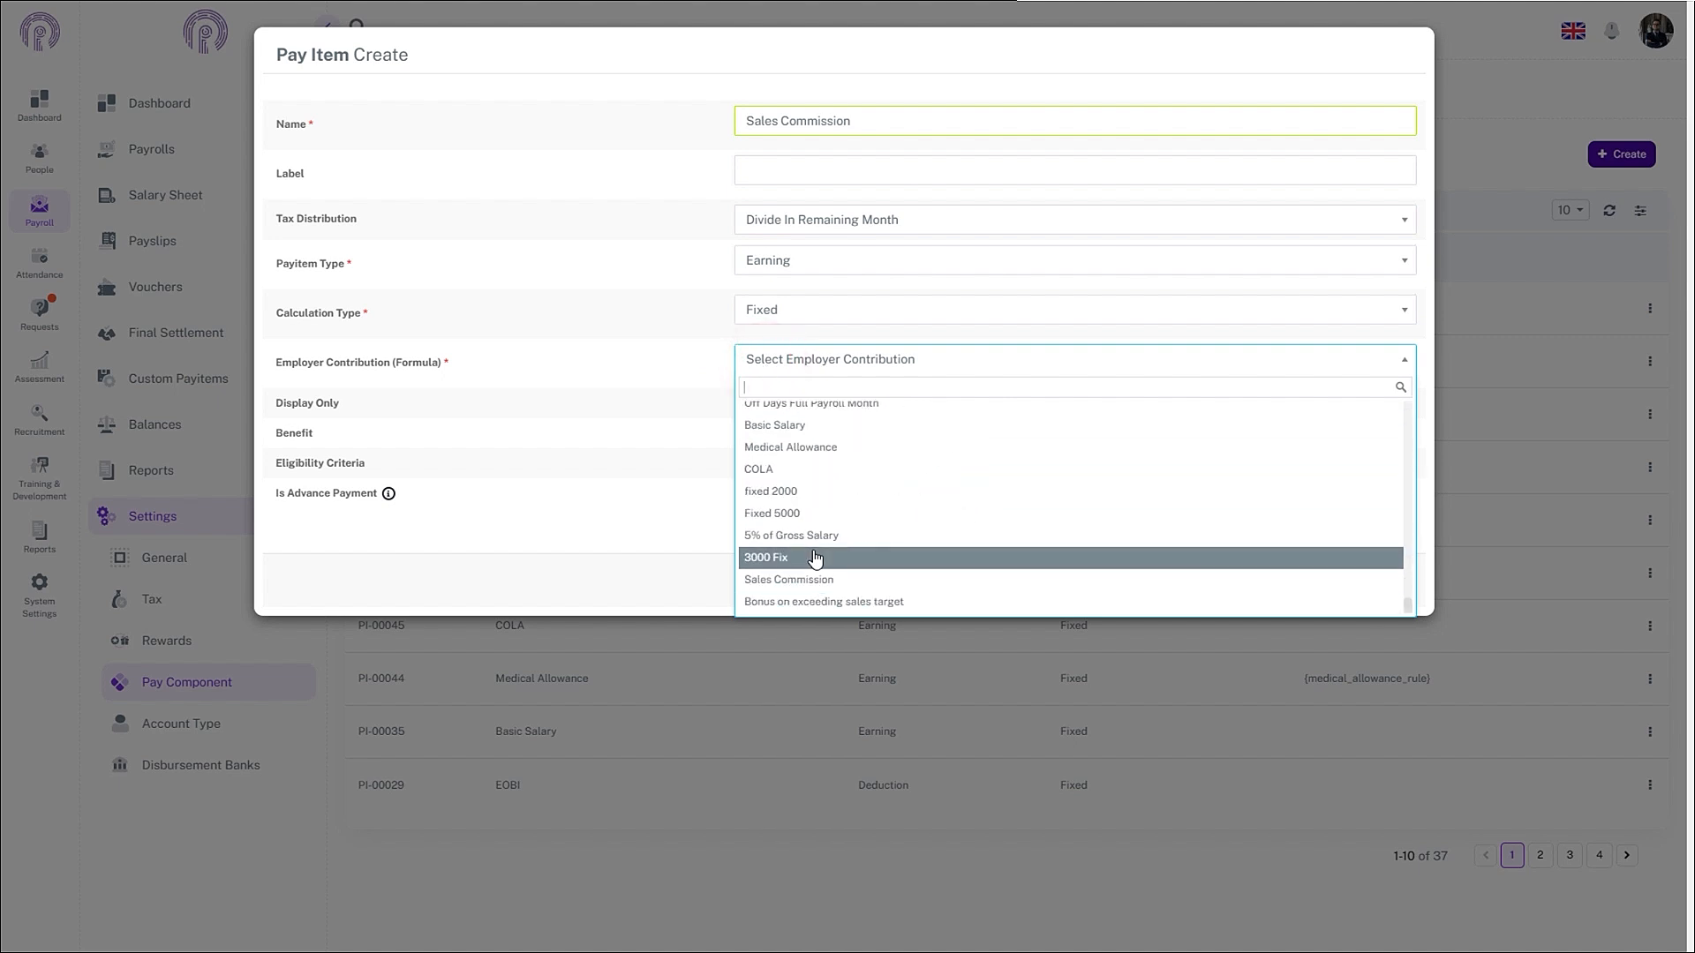
pyautogui.click(816, 577)
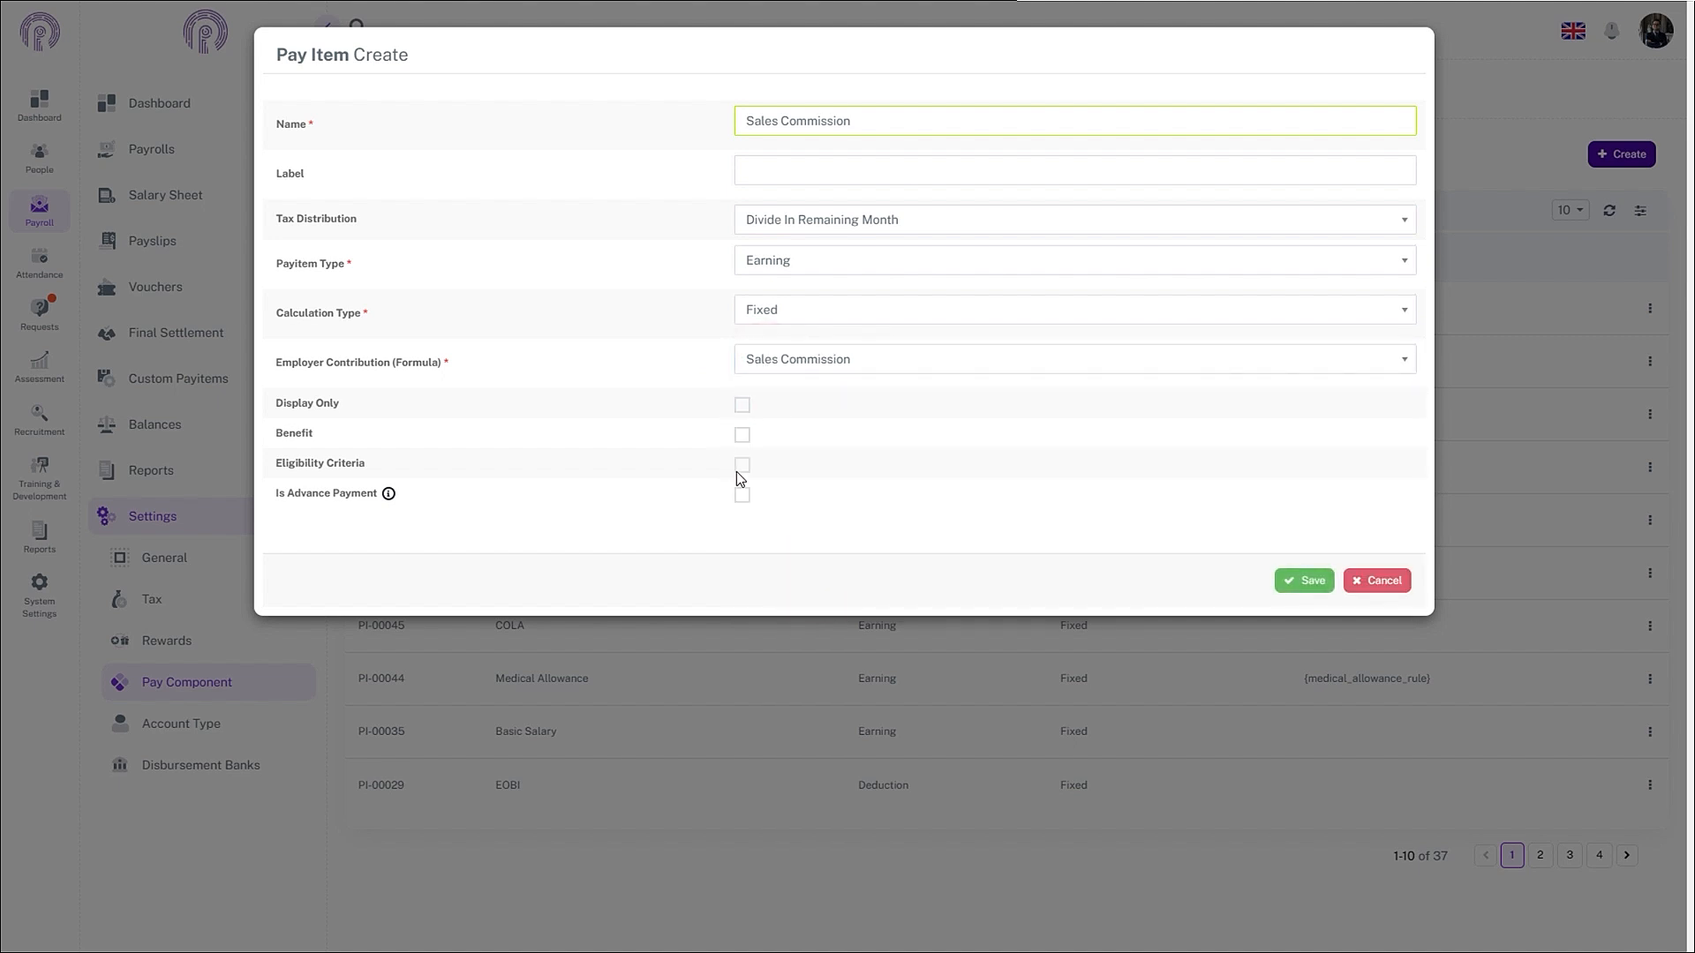
pyautogui.click(1305, 580)
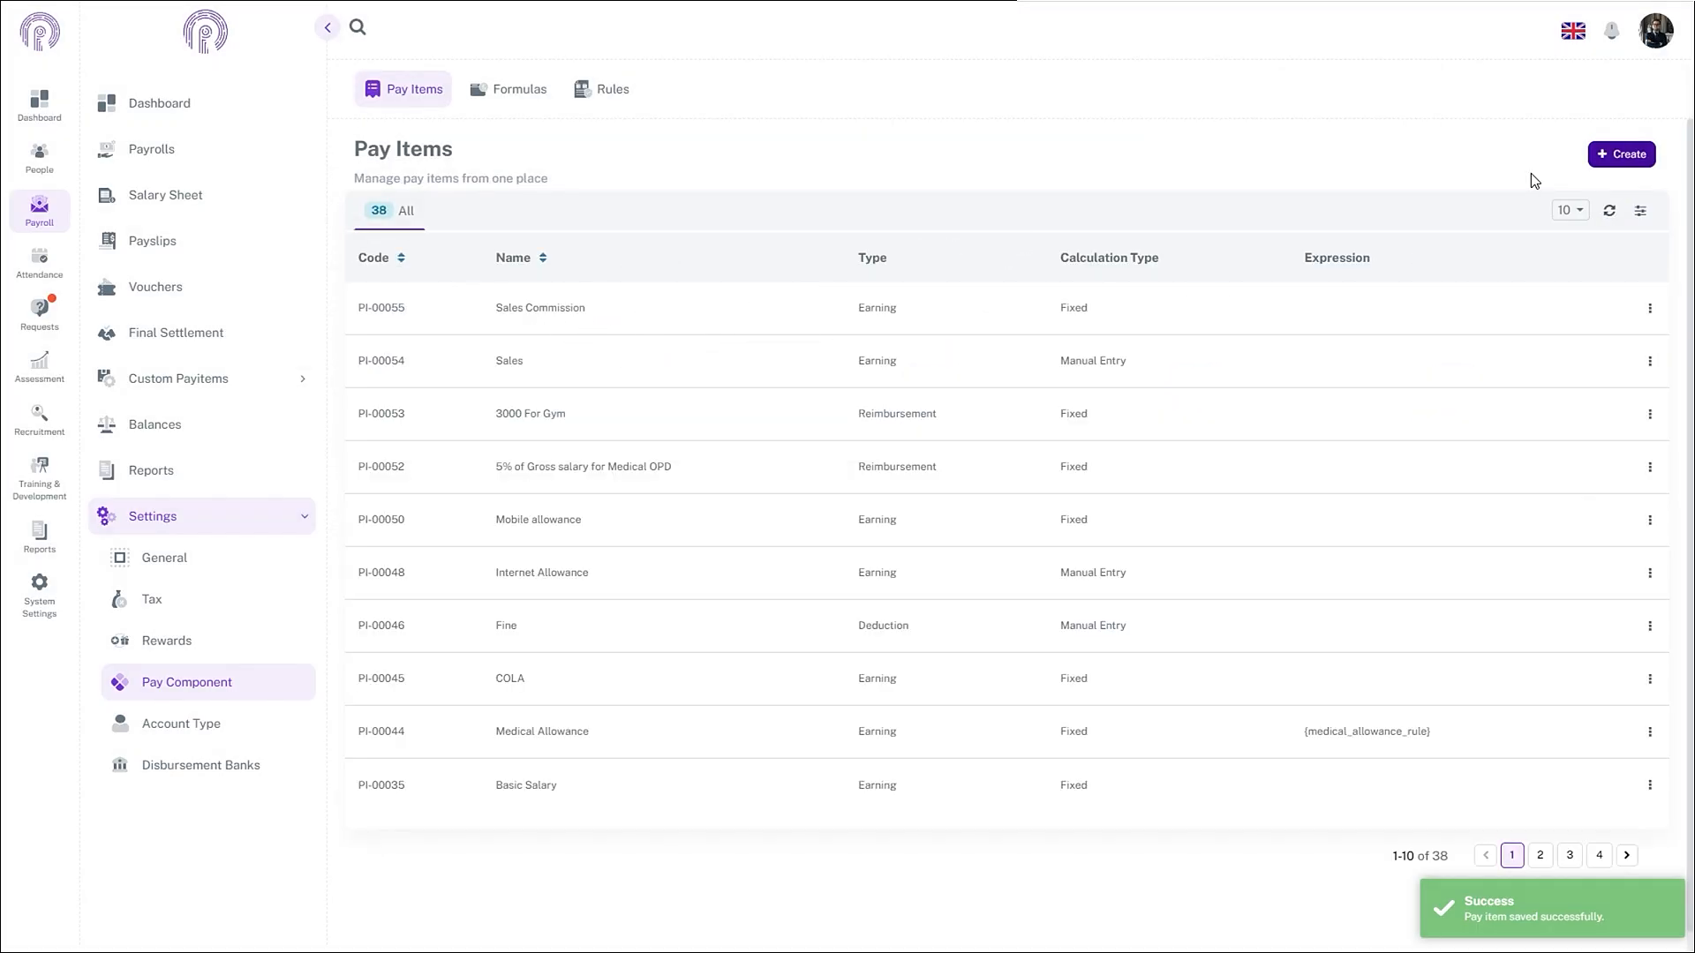
# - Start another pay item named 'Bonus on Sales'
pyautogui.click(1616, 157)
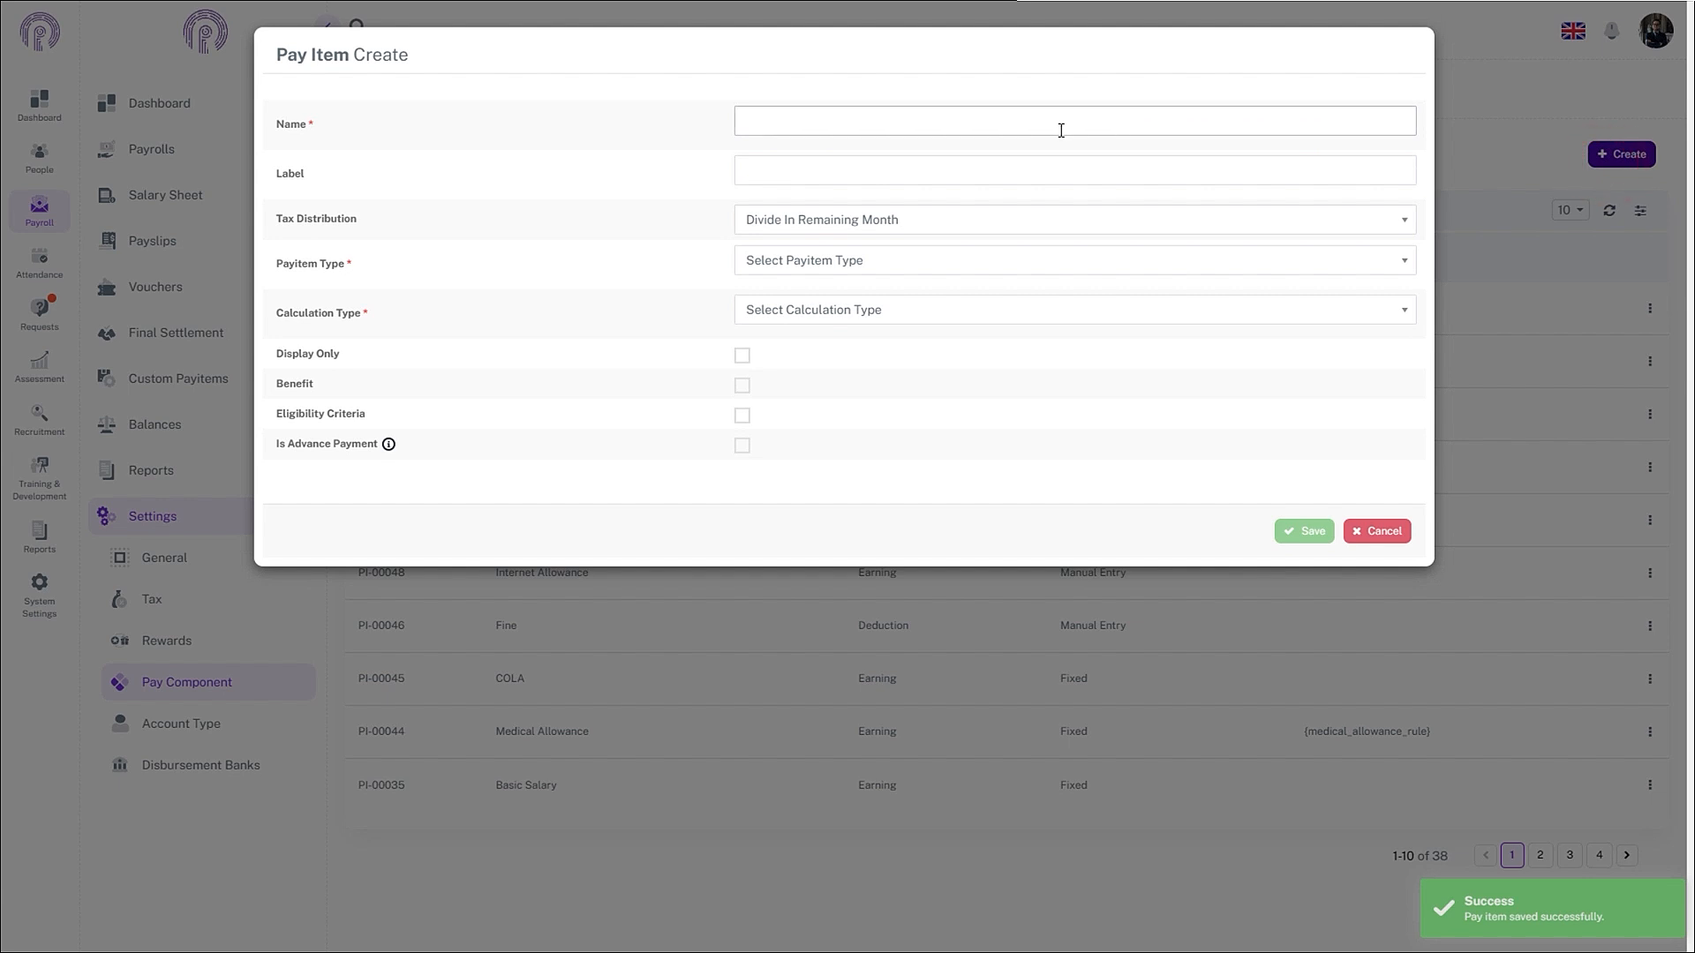
pyautogui.click(1054, 120)
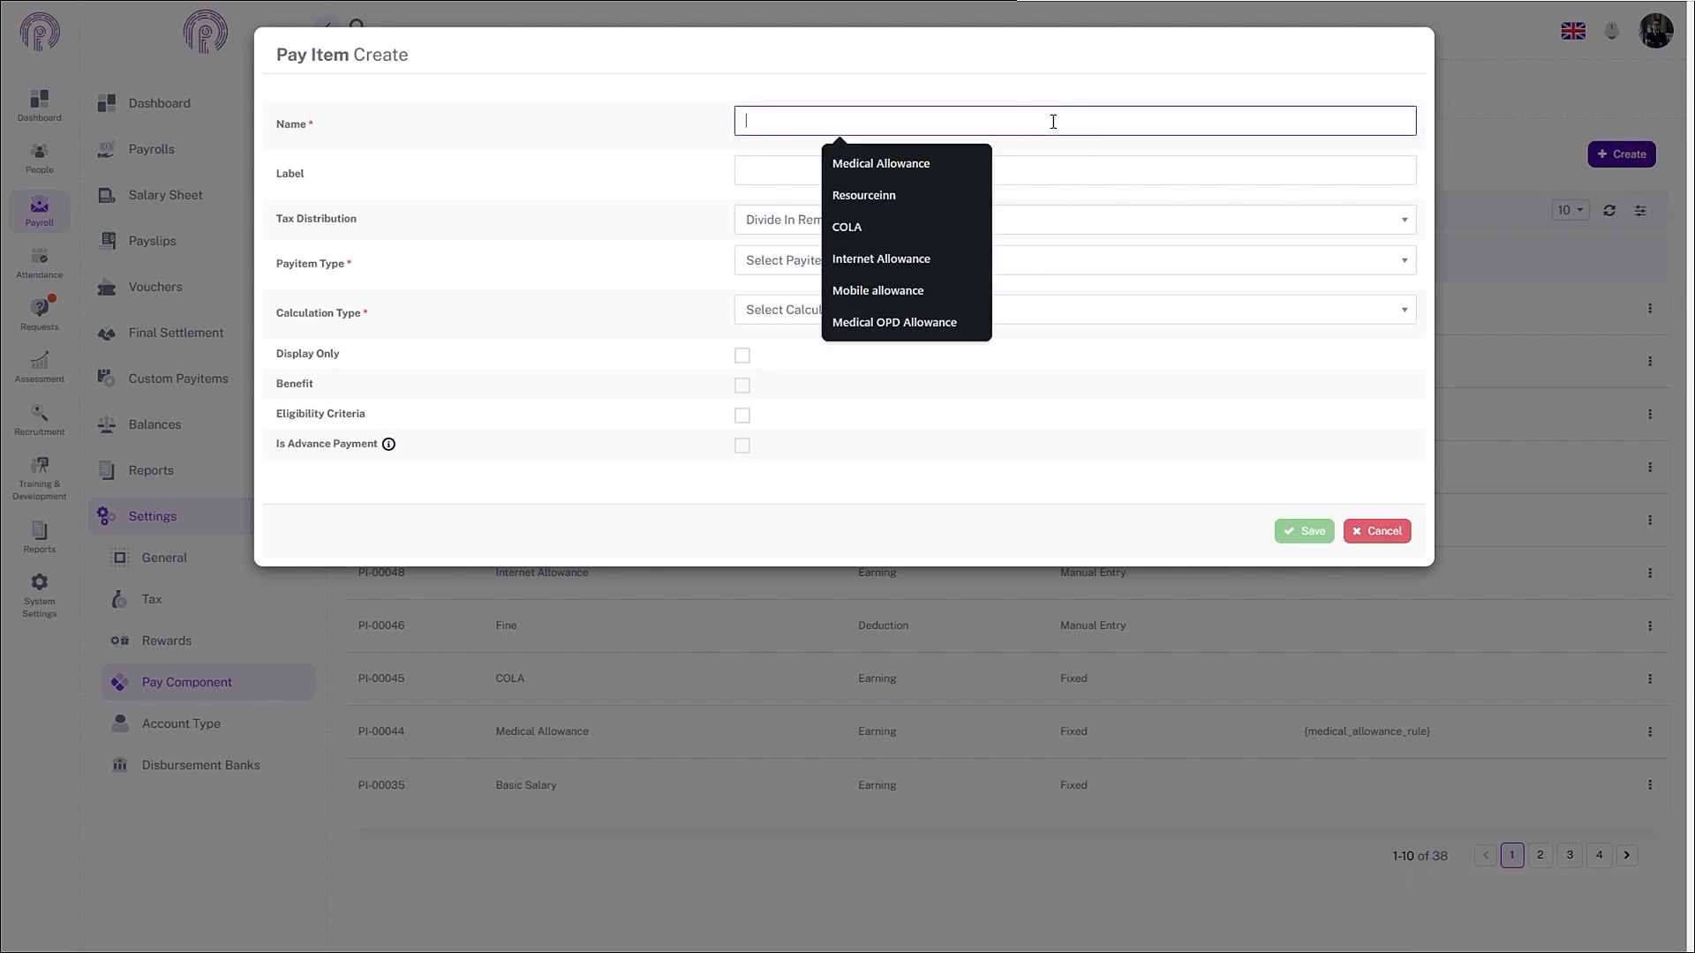
pyautogui.write('Bonus')
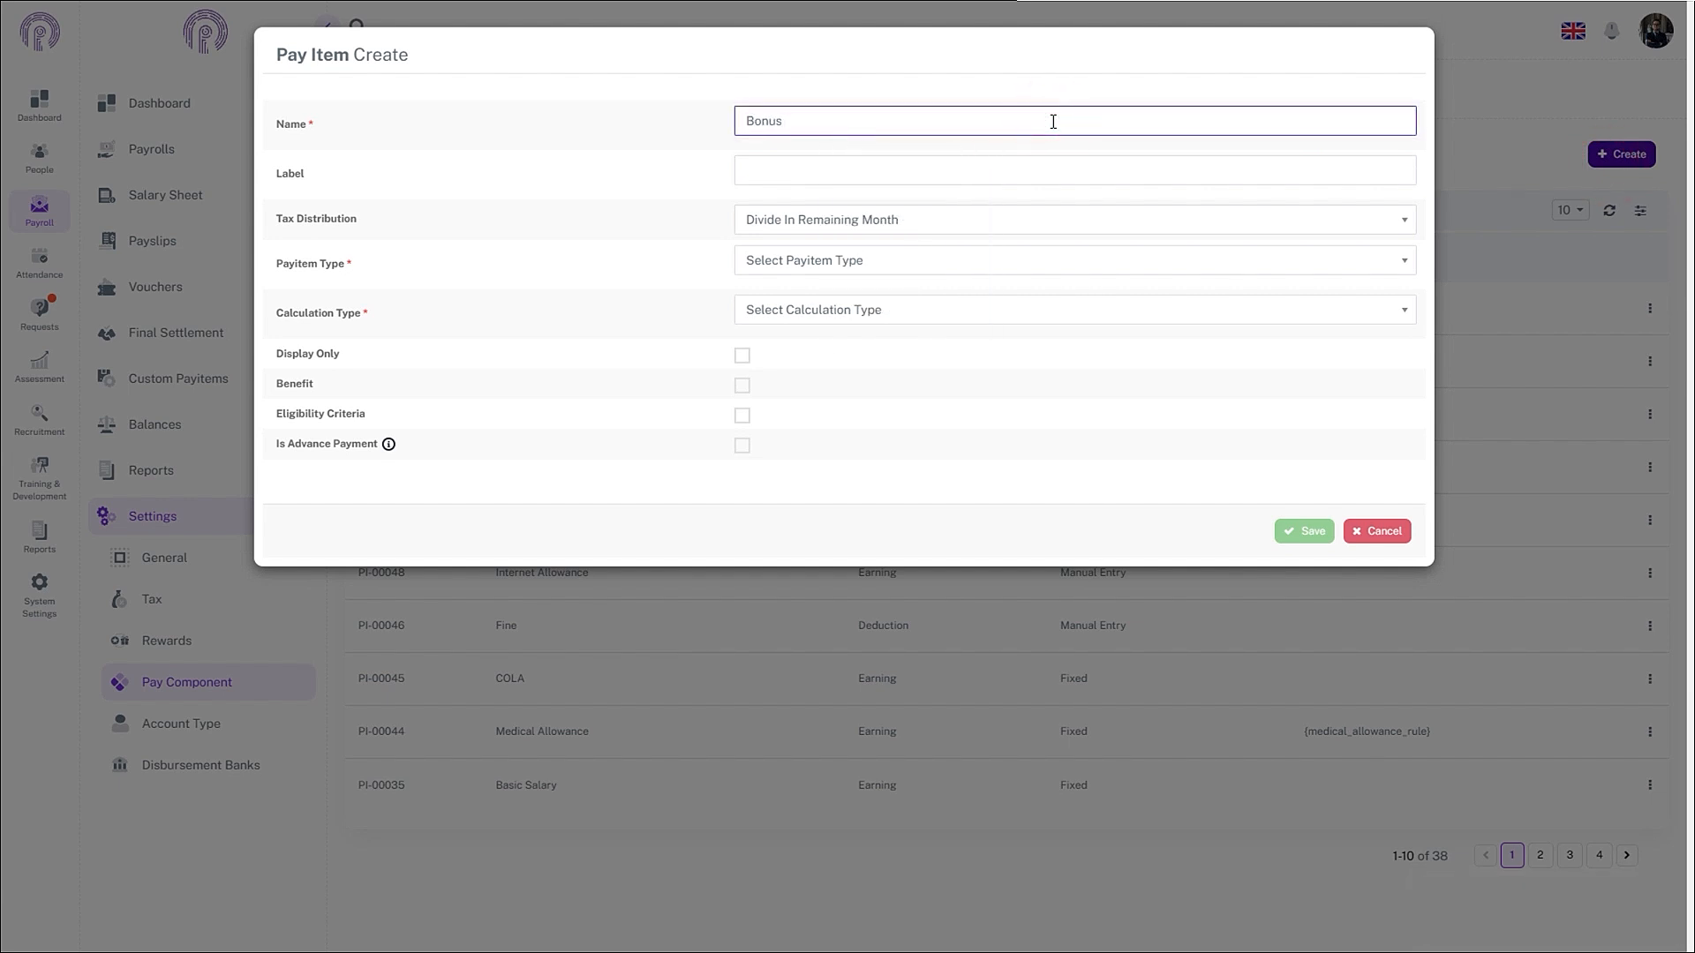
pyautogui.write('On Sales')
pyautogui.doubleClick(795, 121)
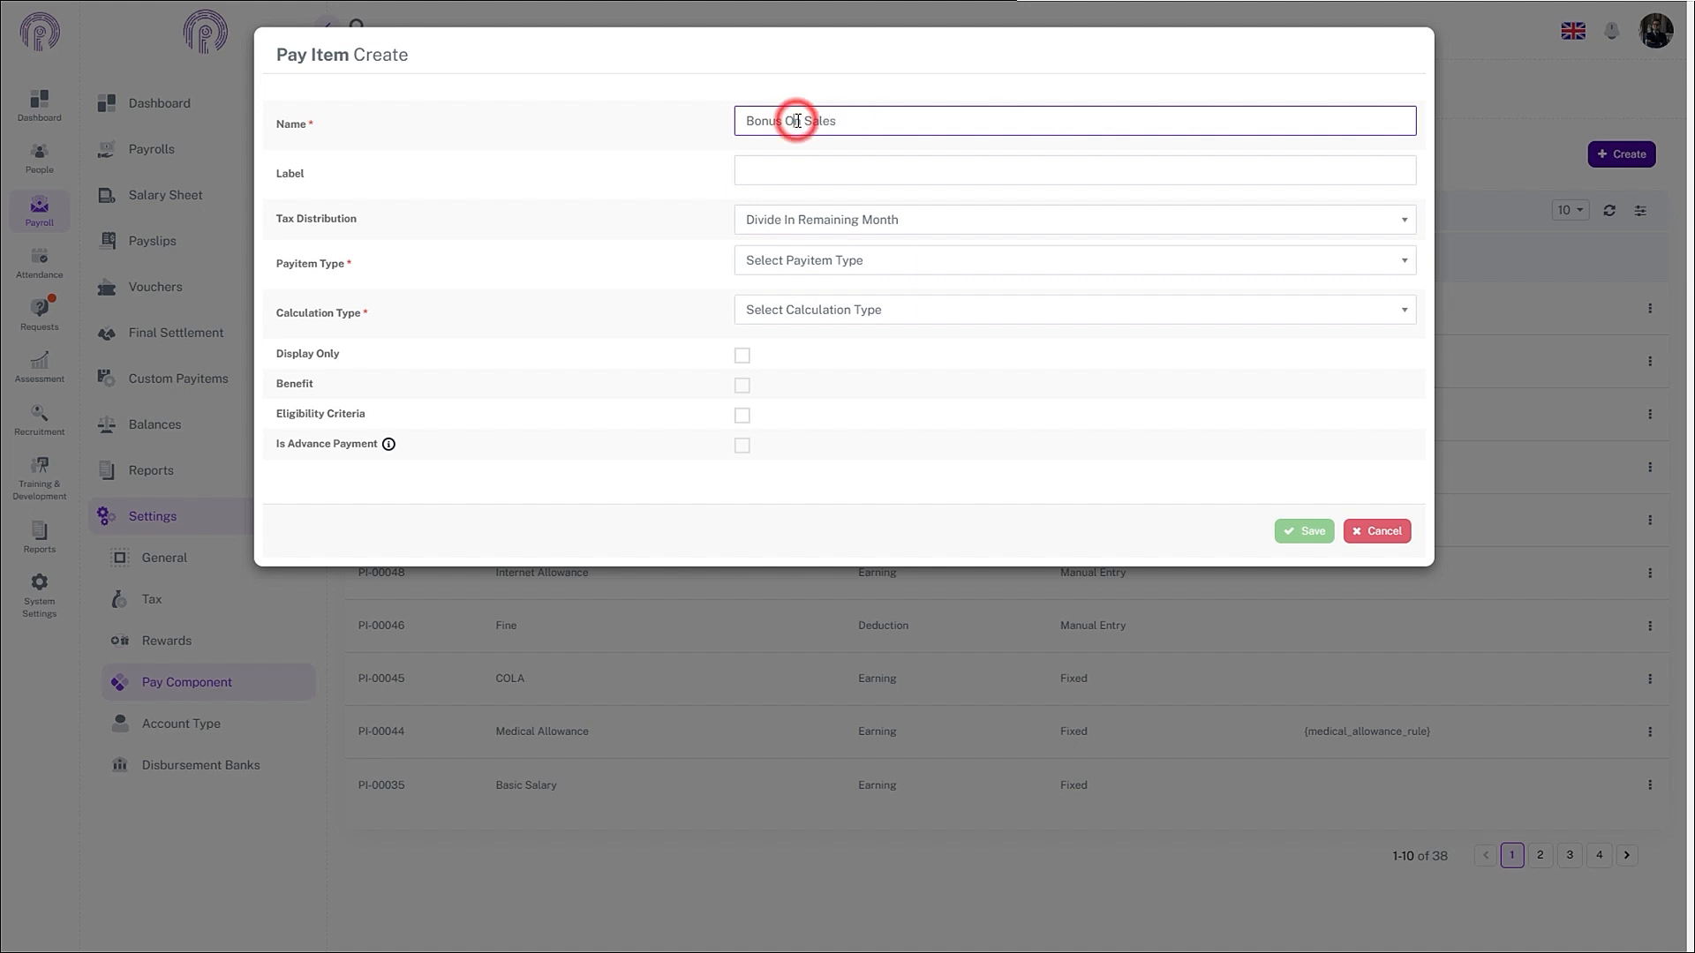
pyautogui.write('on')
# - Make it a Fixed Earning using the Bonus on exceeding sales target formula and save
pyautogui.click(836, 219)
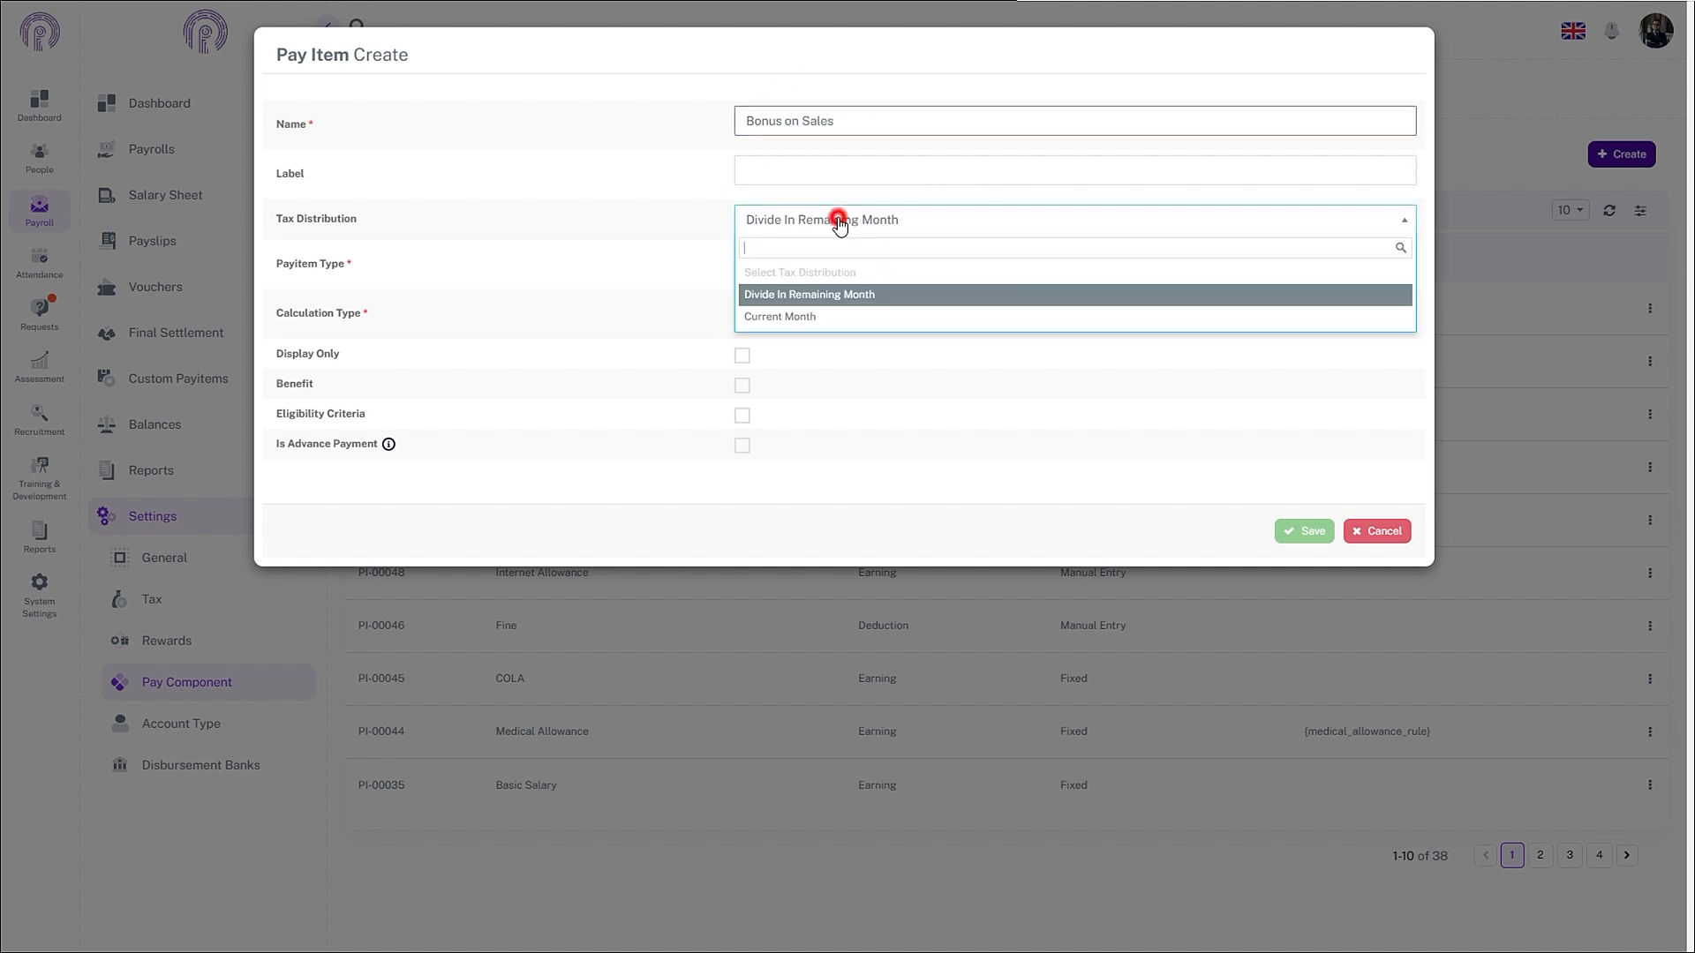
pyautogui.click(836, 219)
pyautogui.click(831, 257)
pyautogui.click(806, 357)
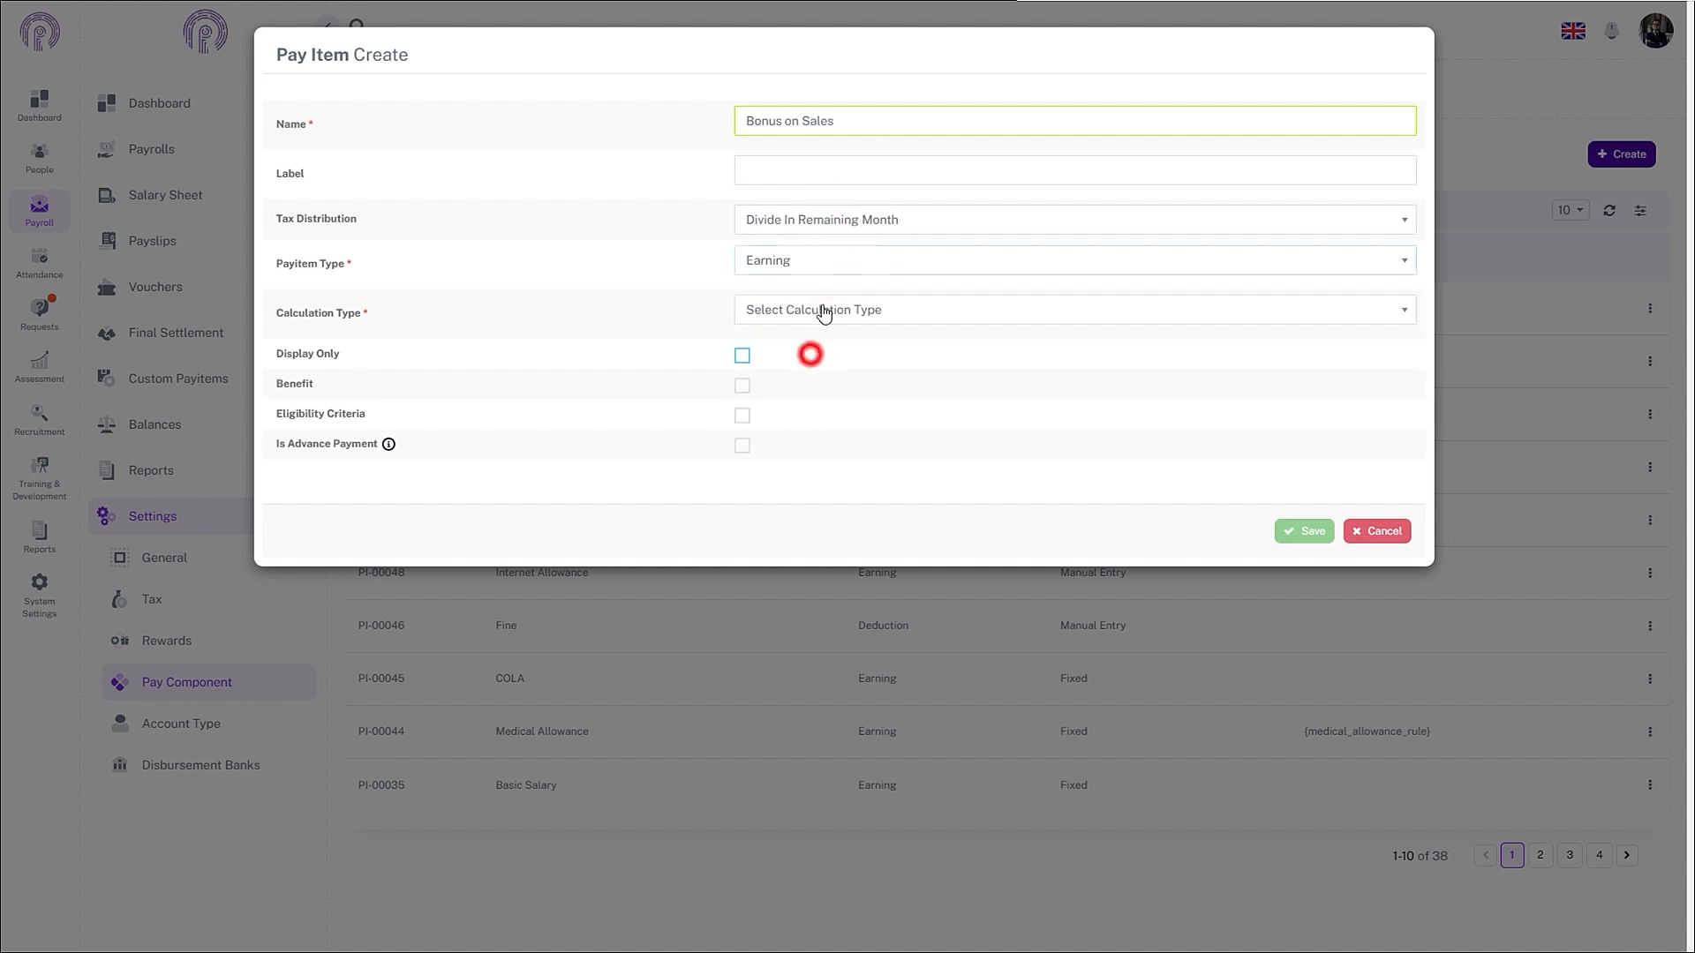
pyautogui.click(823, 310)
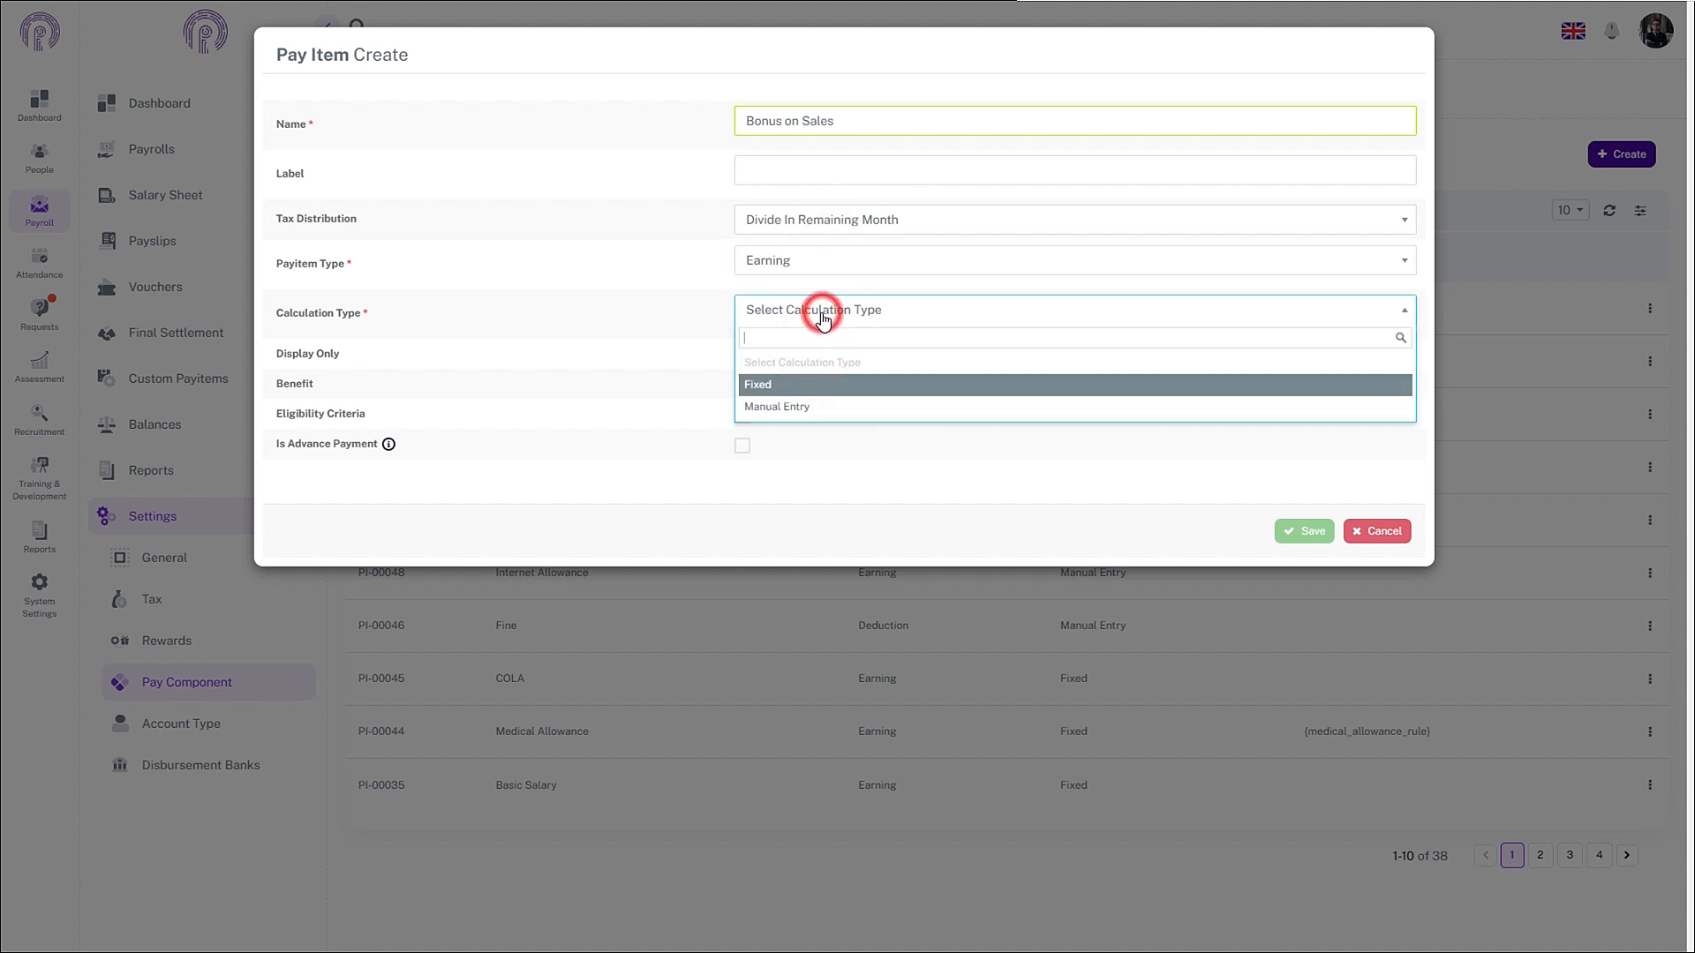
pyautogui.click(782, 385)
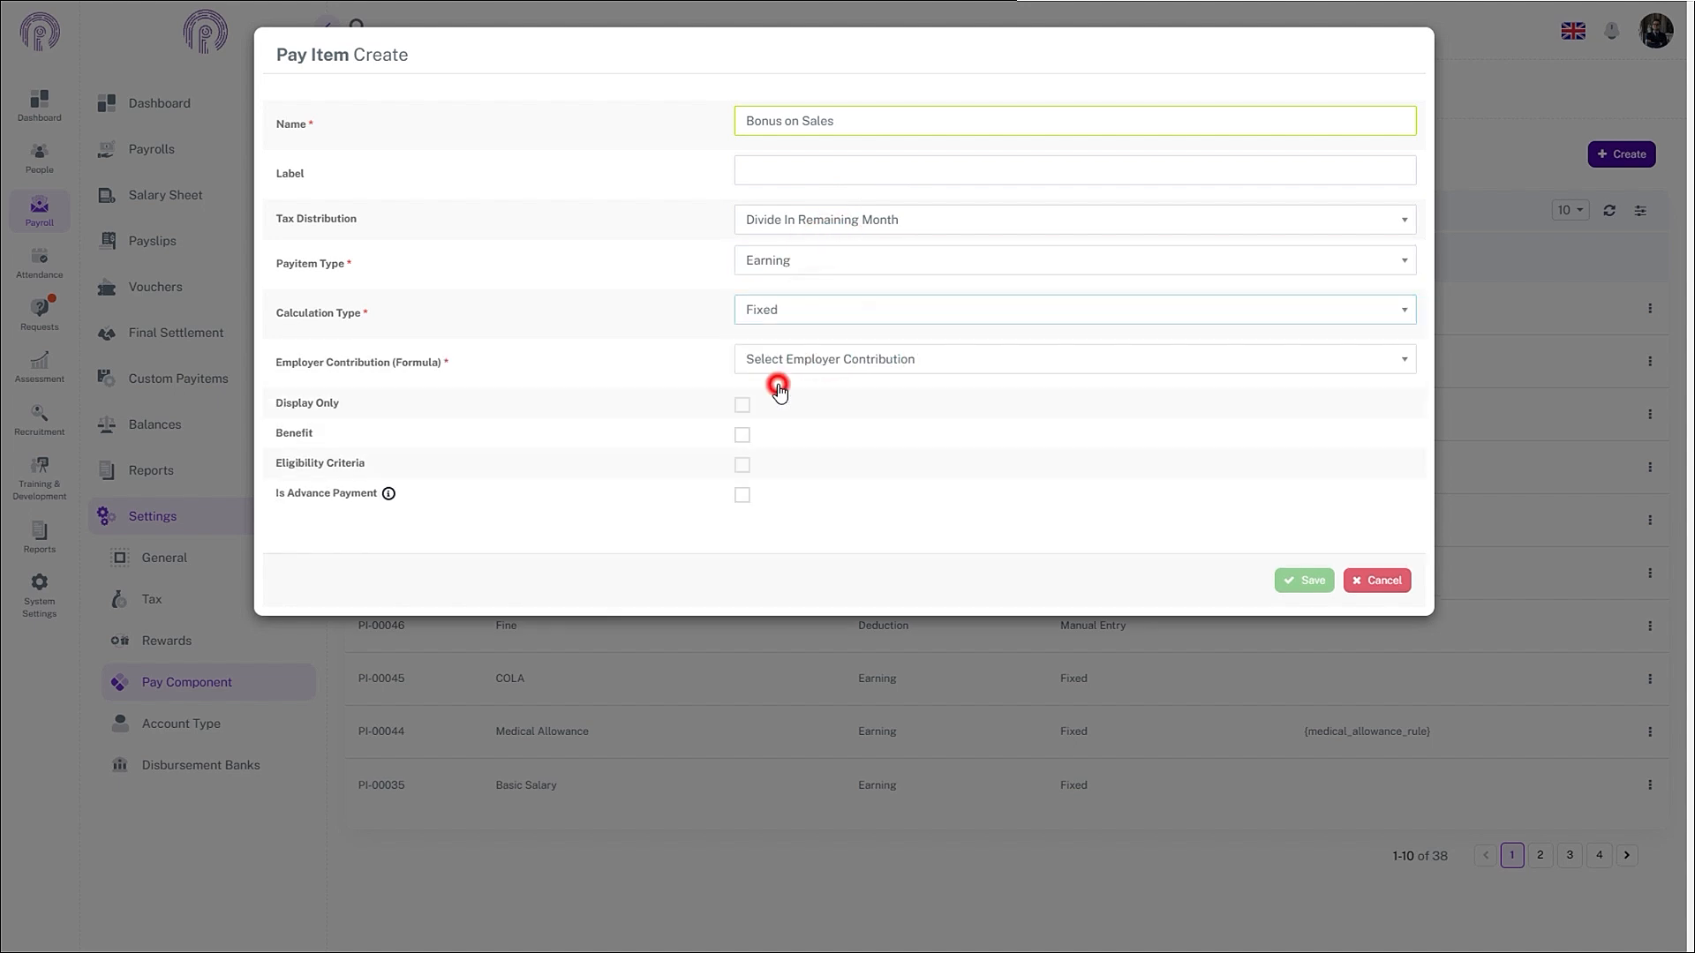
pyautogui.click(820, 369)
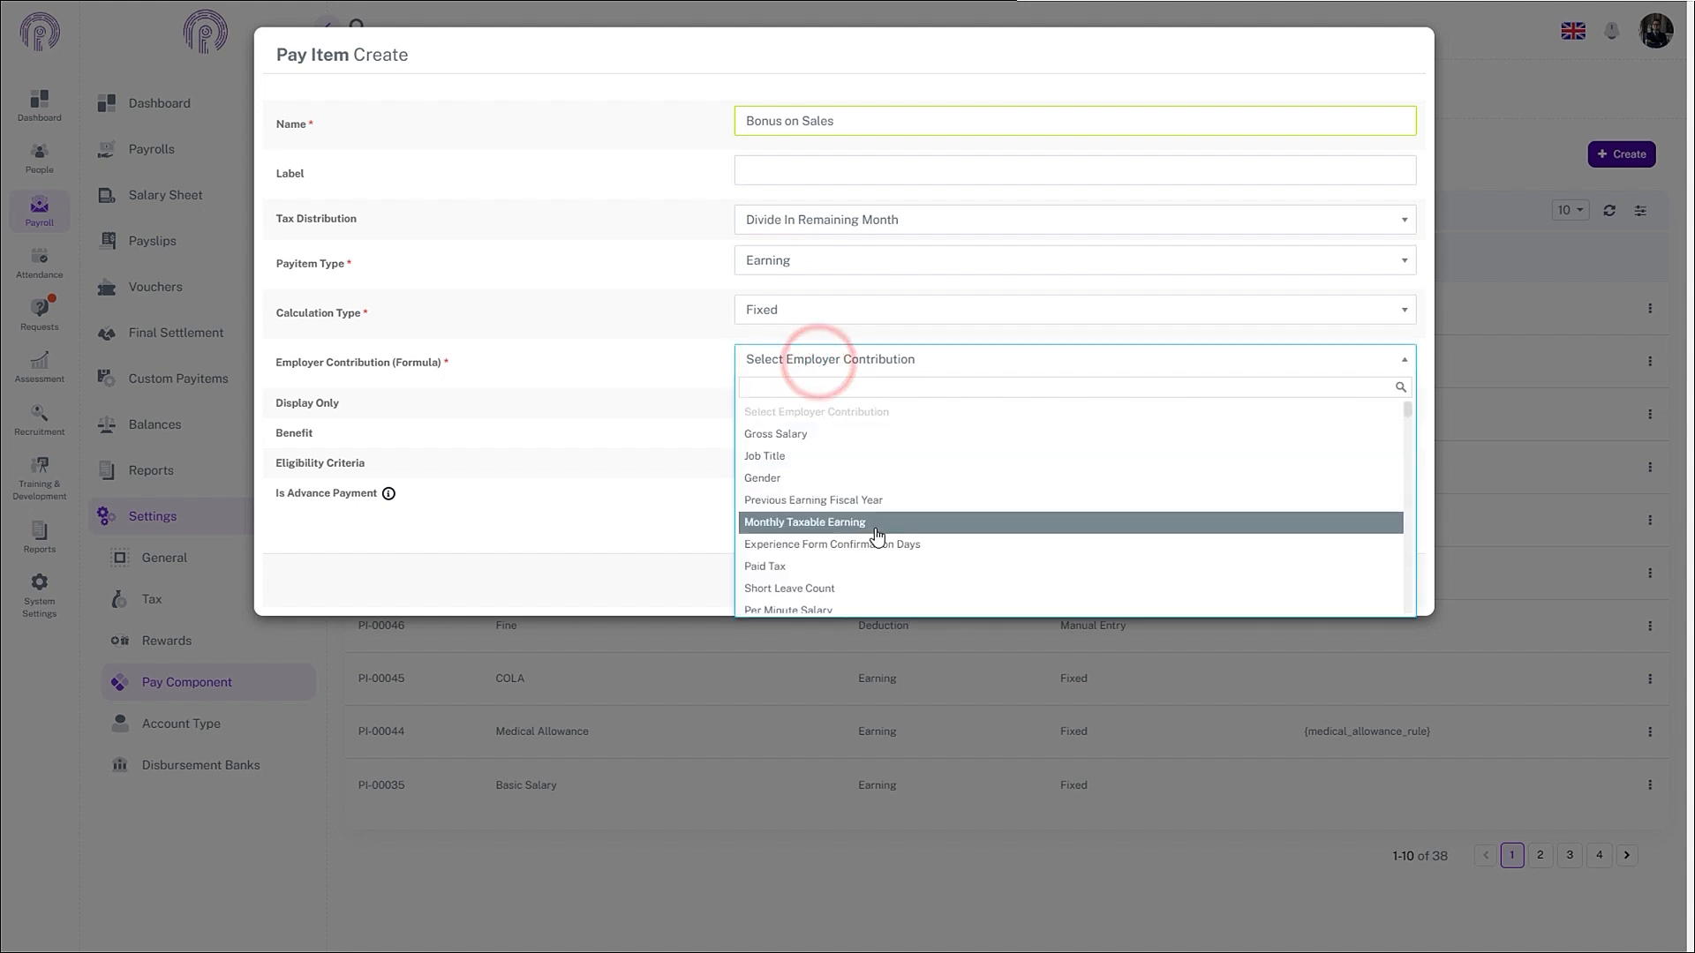
pyautogui.scroll(-5, 877, 538)
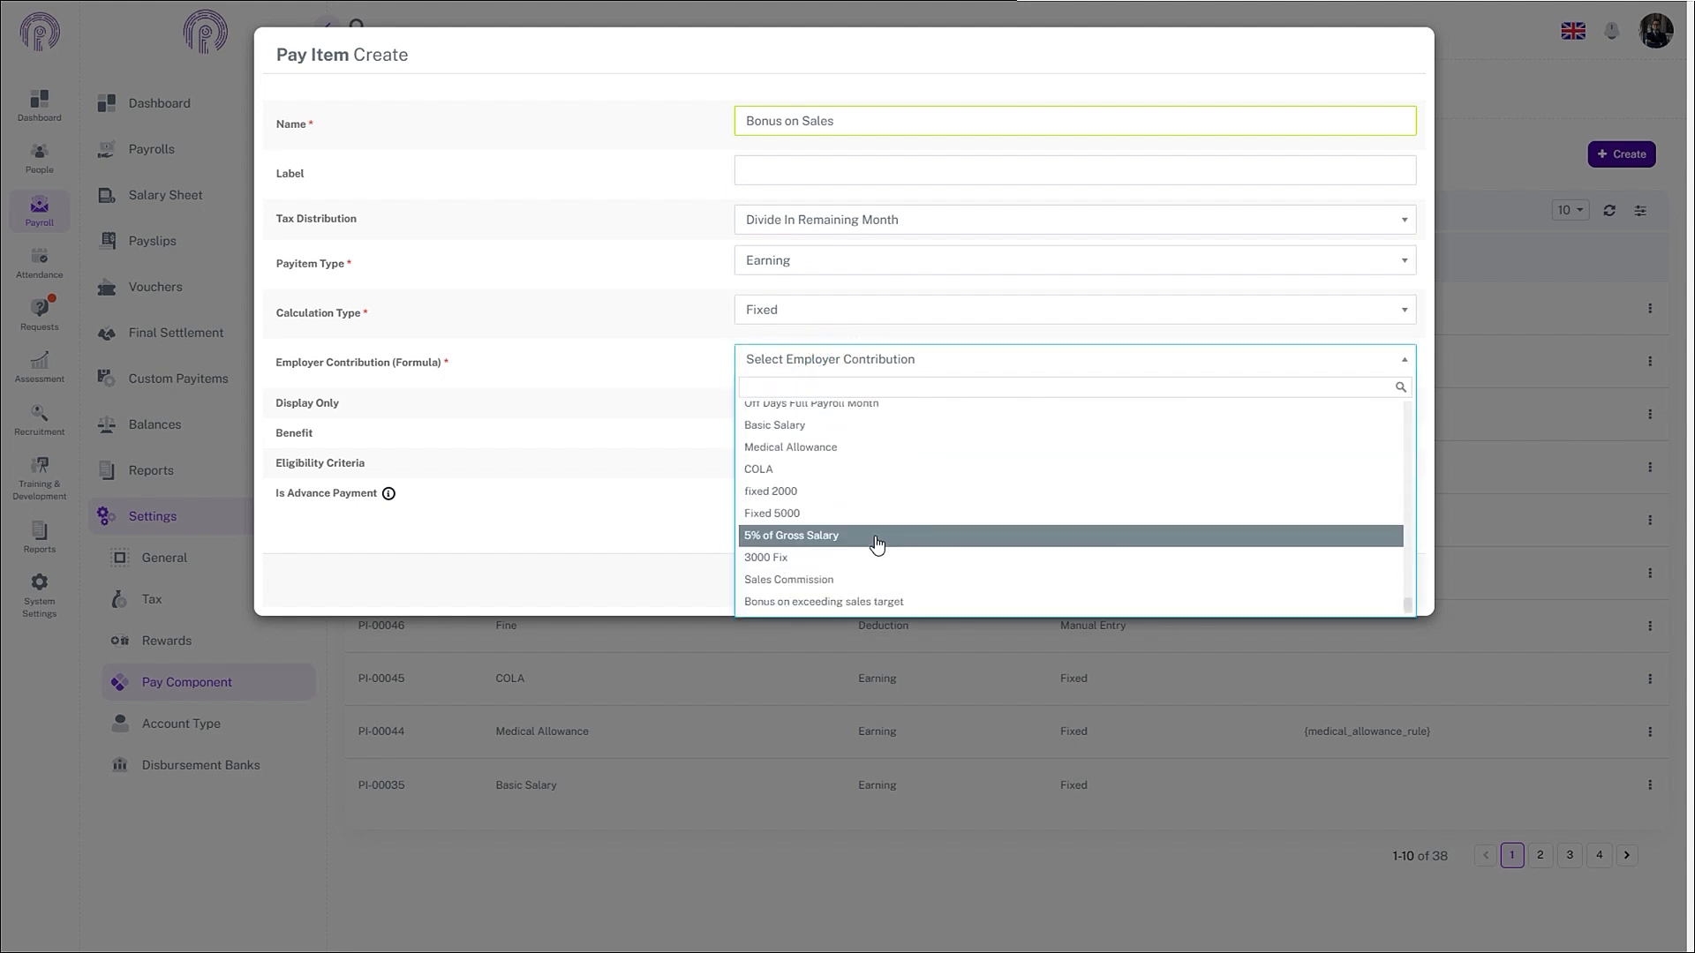
pyautogui.click(869, 603)
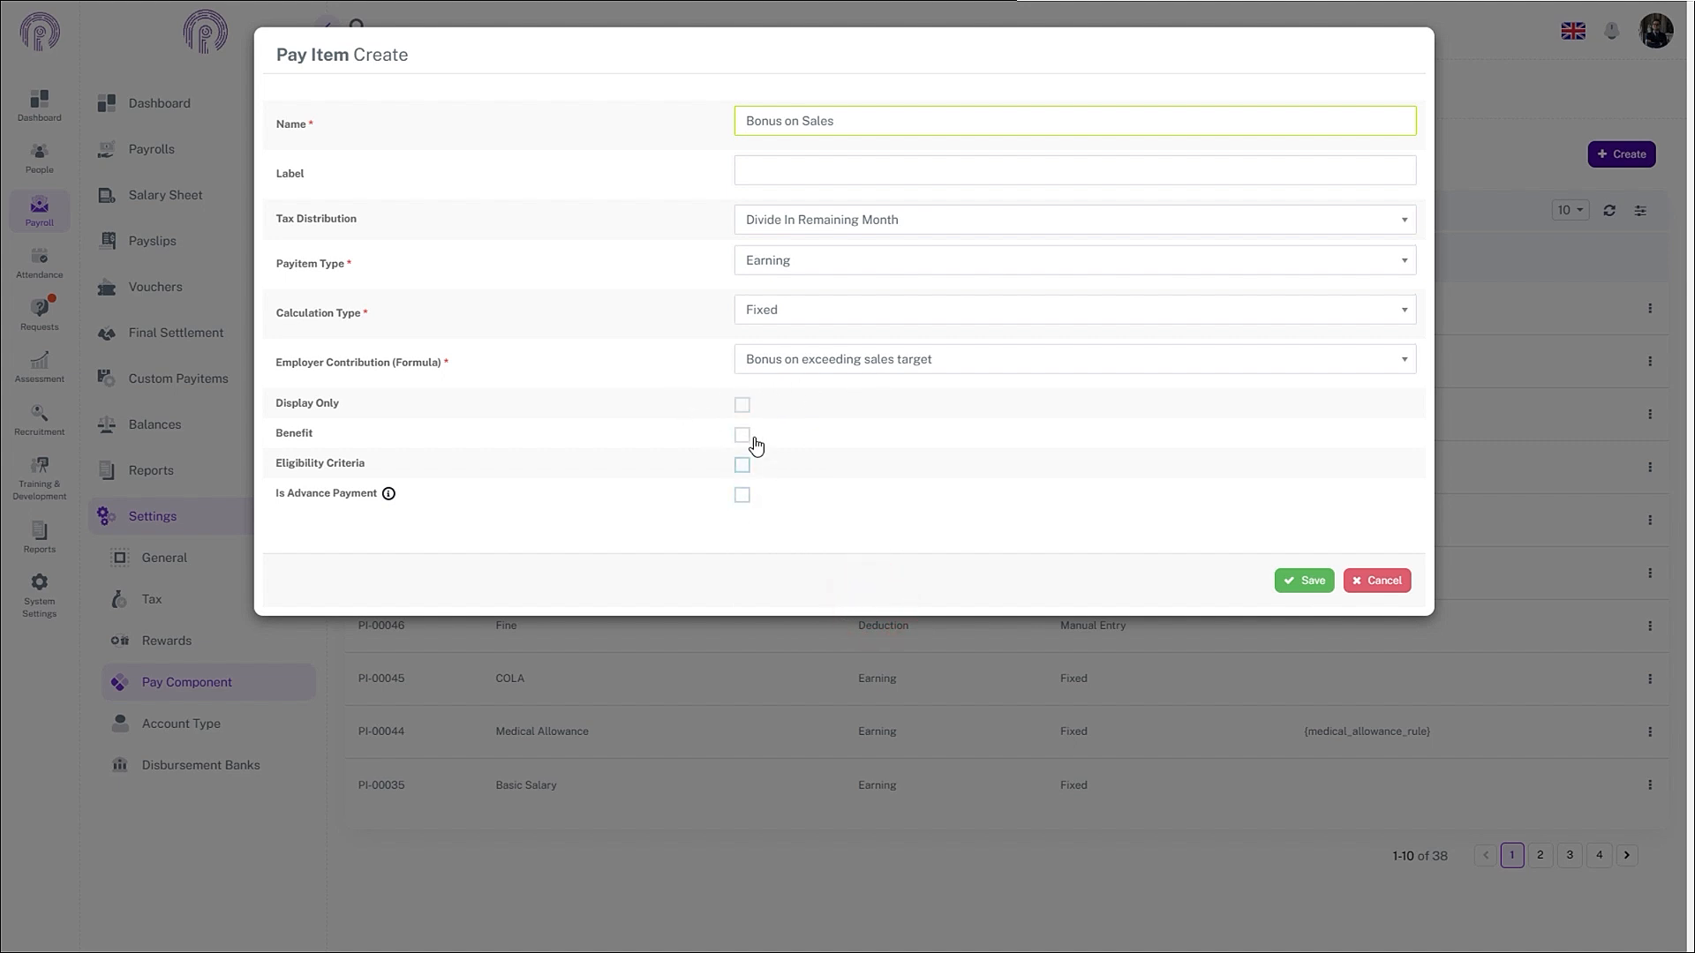
pyautogui.click(1291, 580)
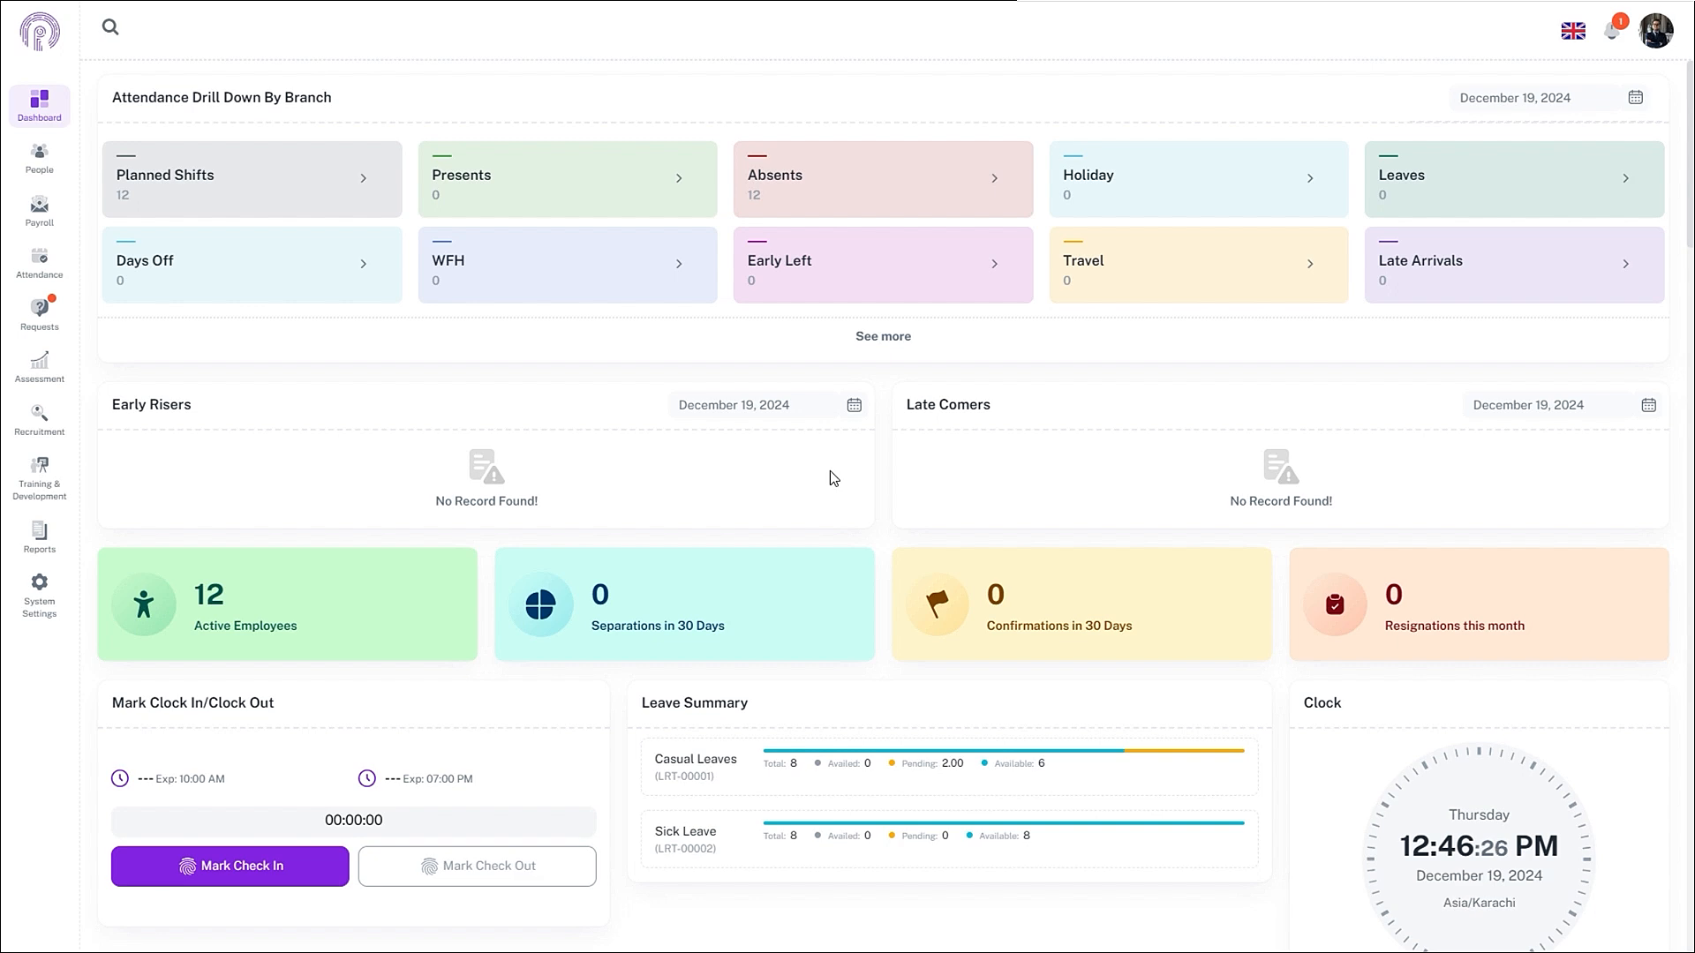
# - In Salaries & Benefits, set the first sales employee's commission percentage to 0.10 and save
pyautogui.click(41, 175)
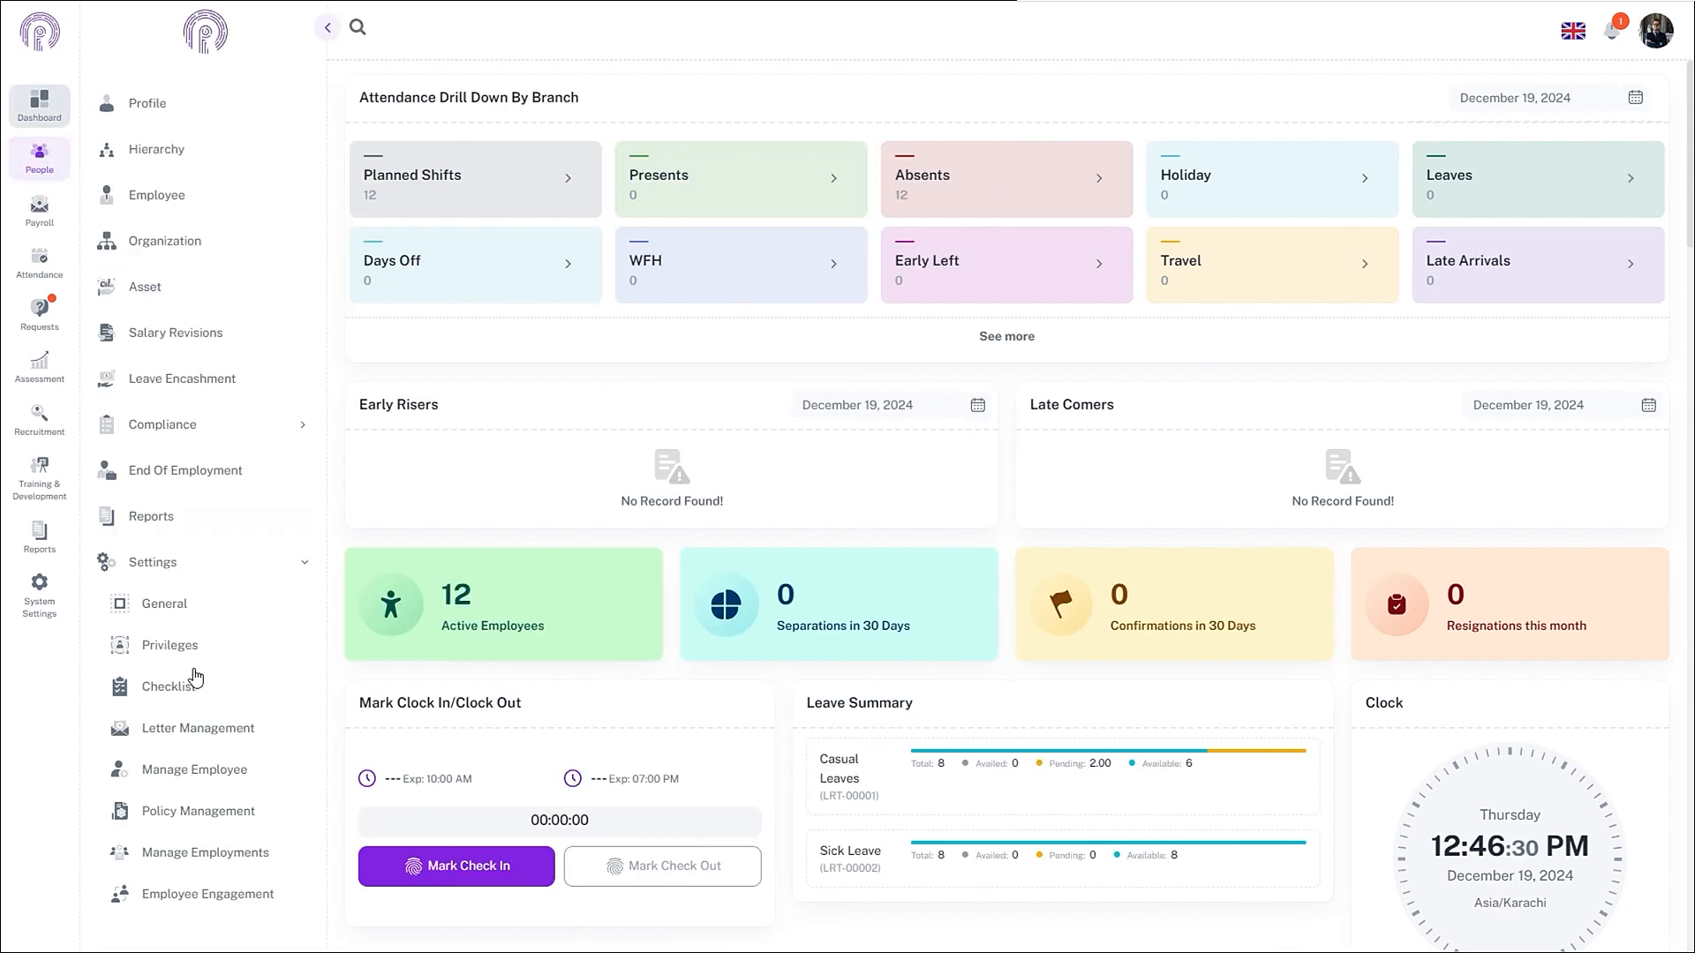
pyautogui.click(225, 563)
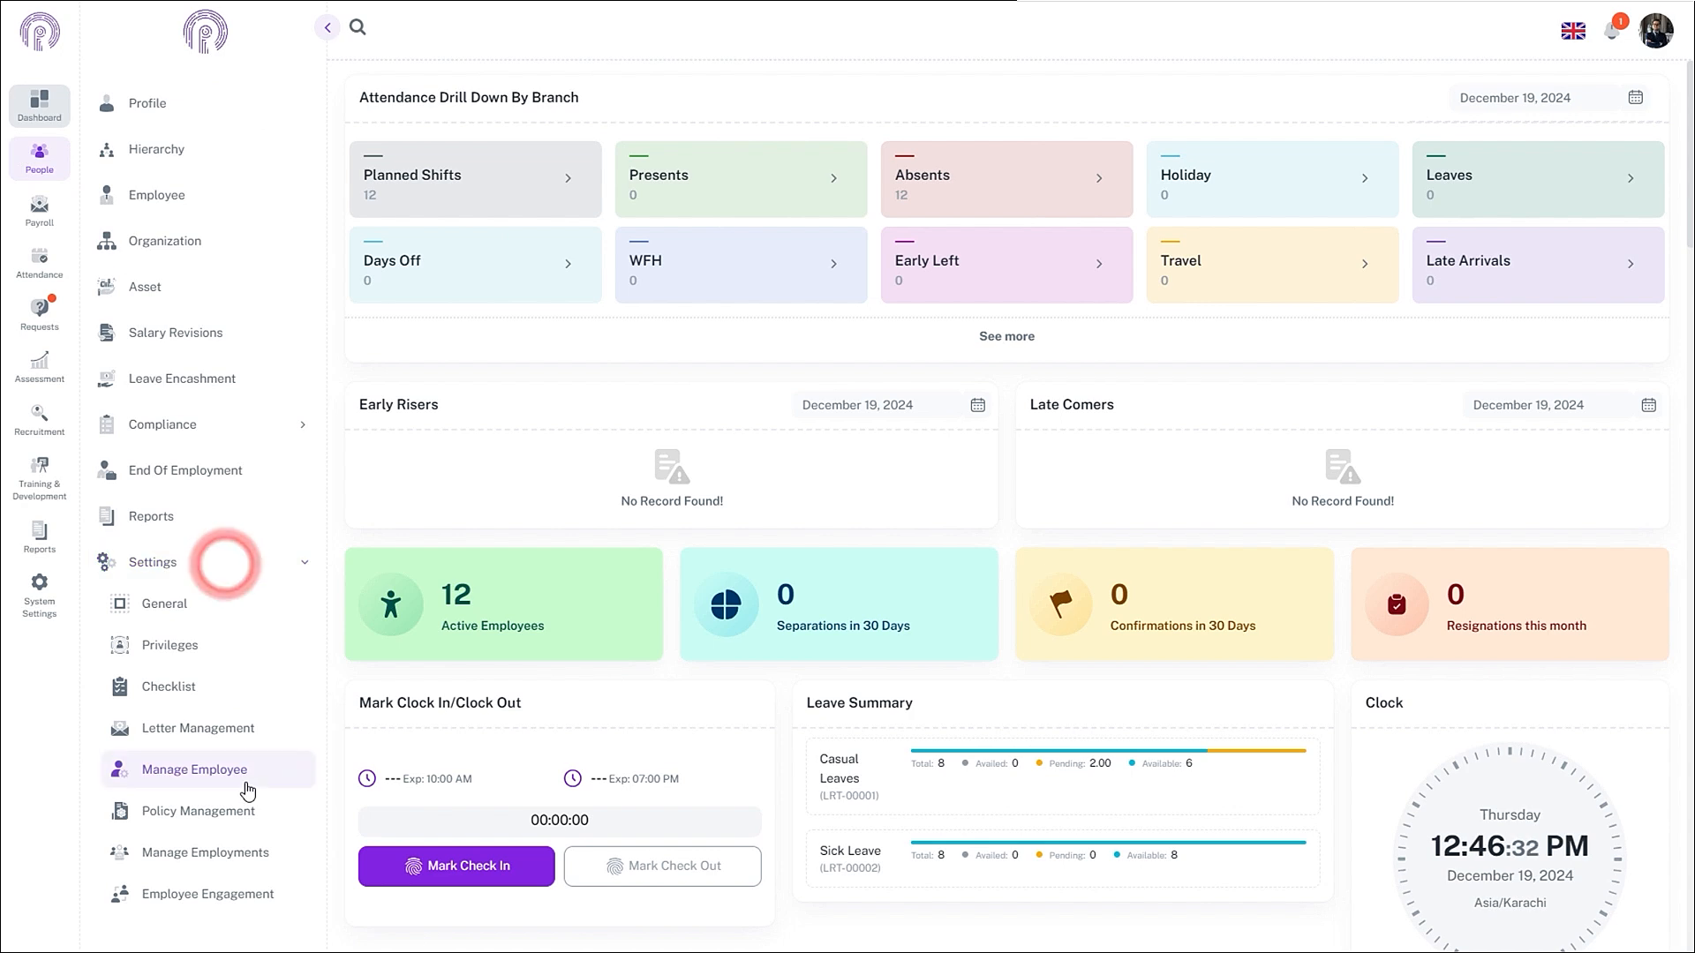
pyautogui.click(222, 861)
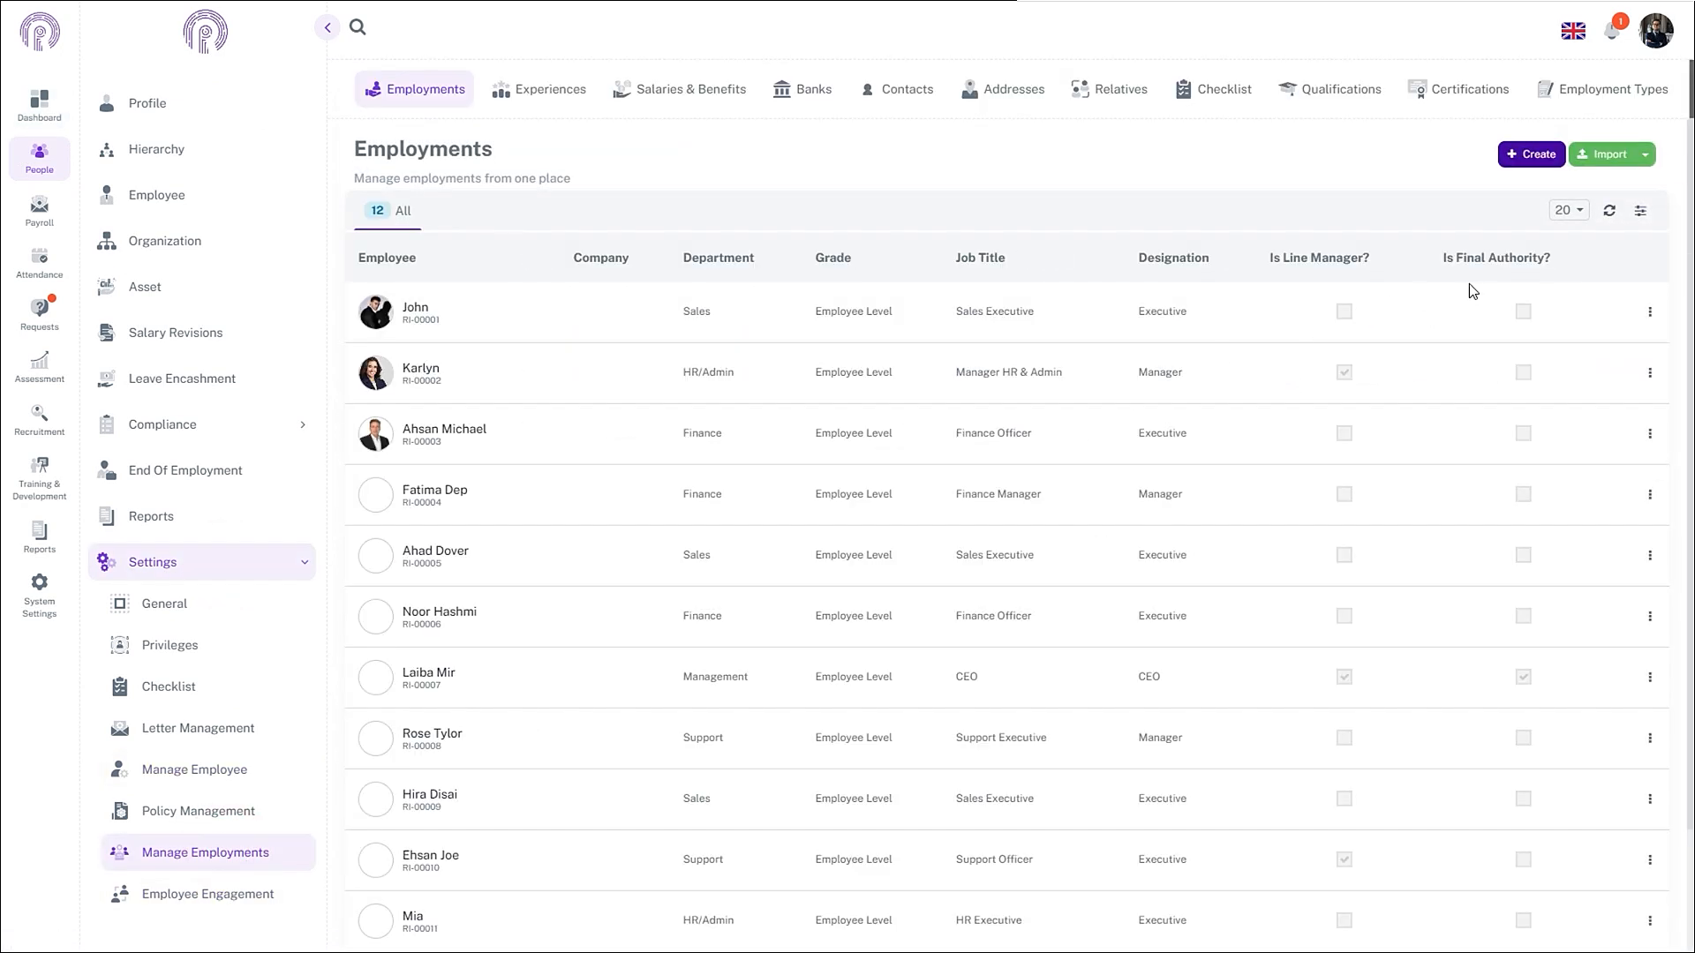
pyautogui.click(715, 92)
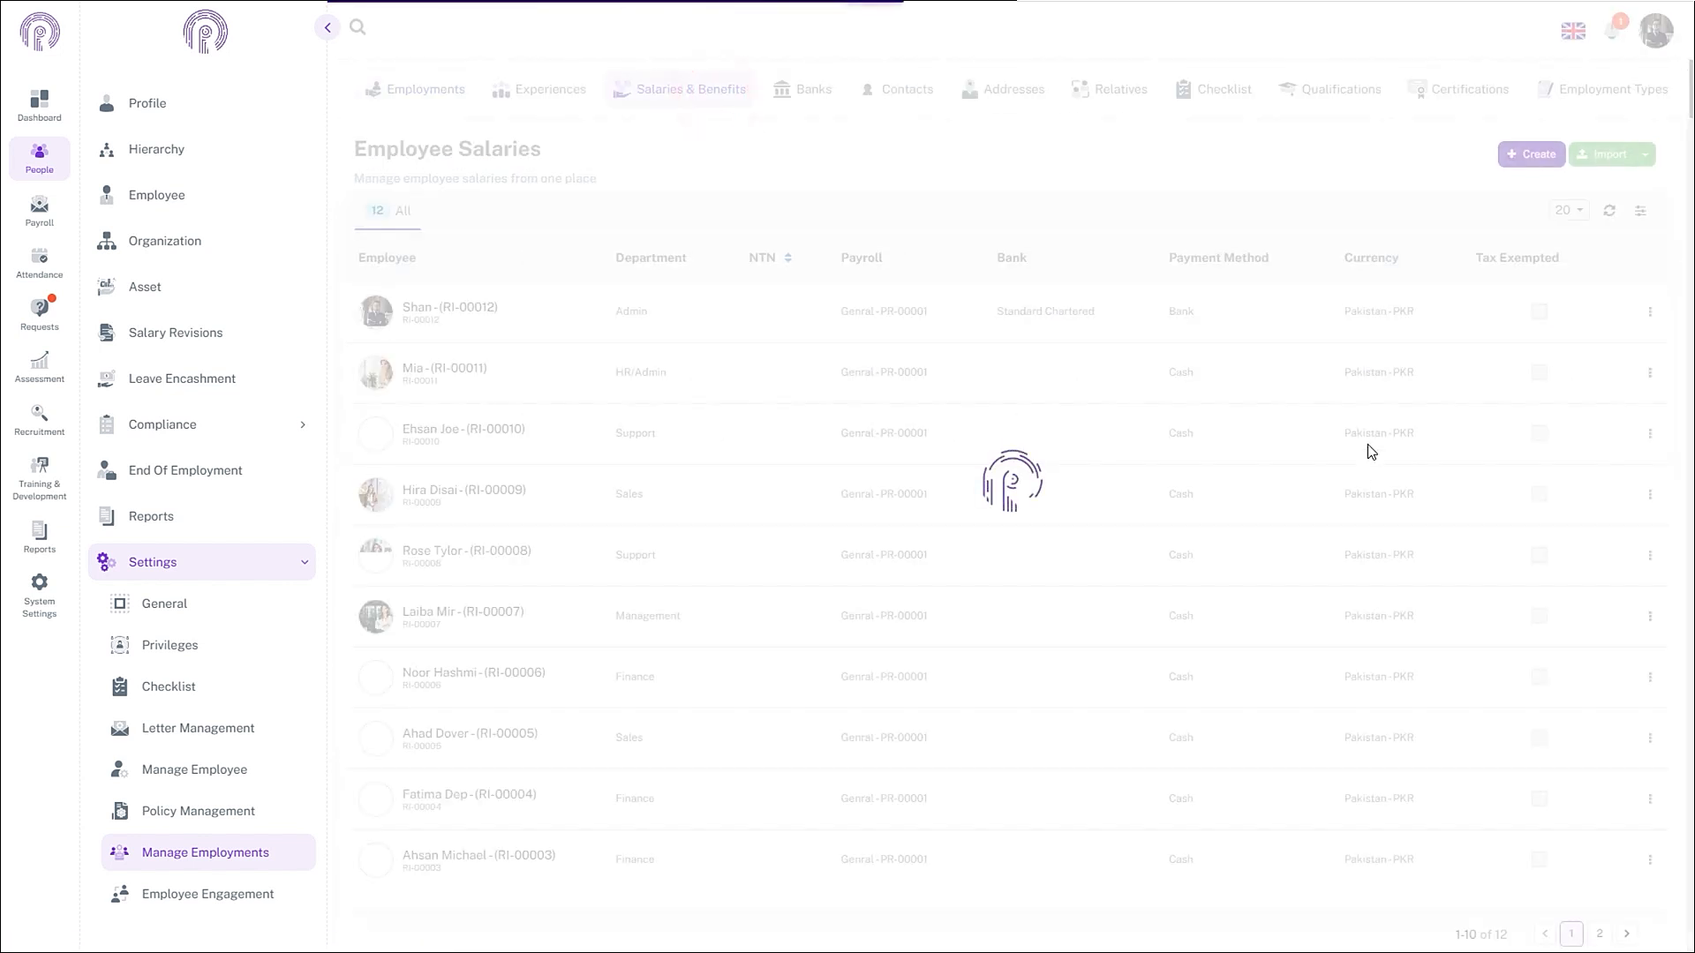
pyautogui.scroll(-1, 1111, 490)
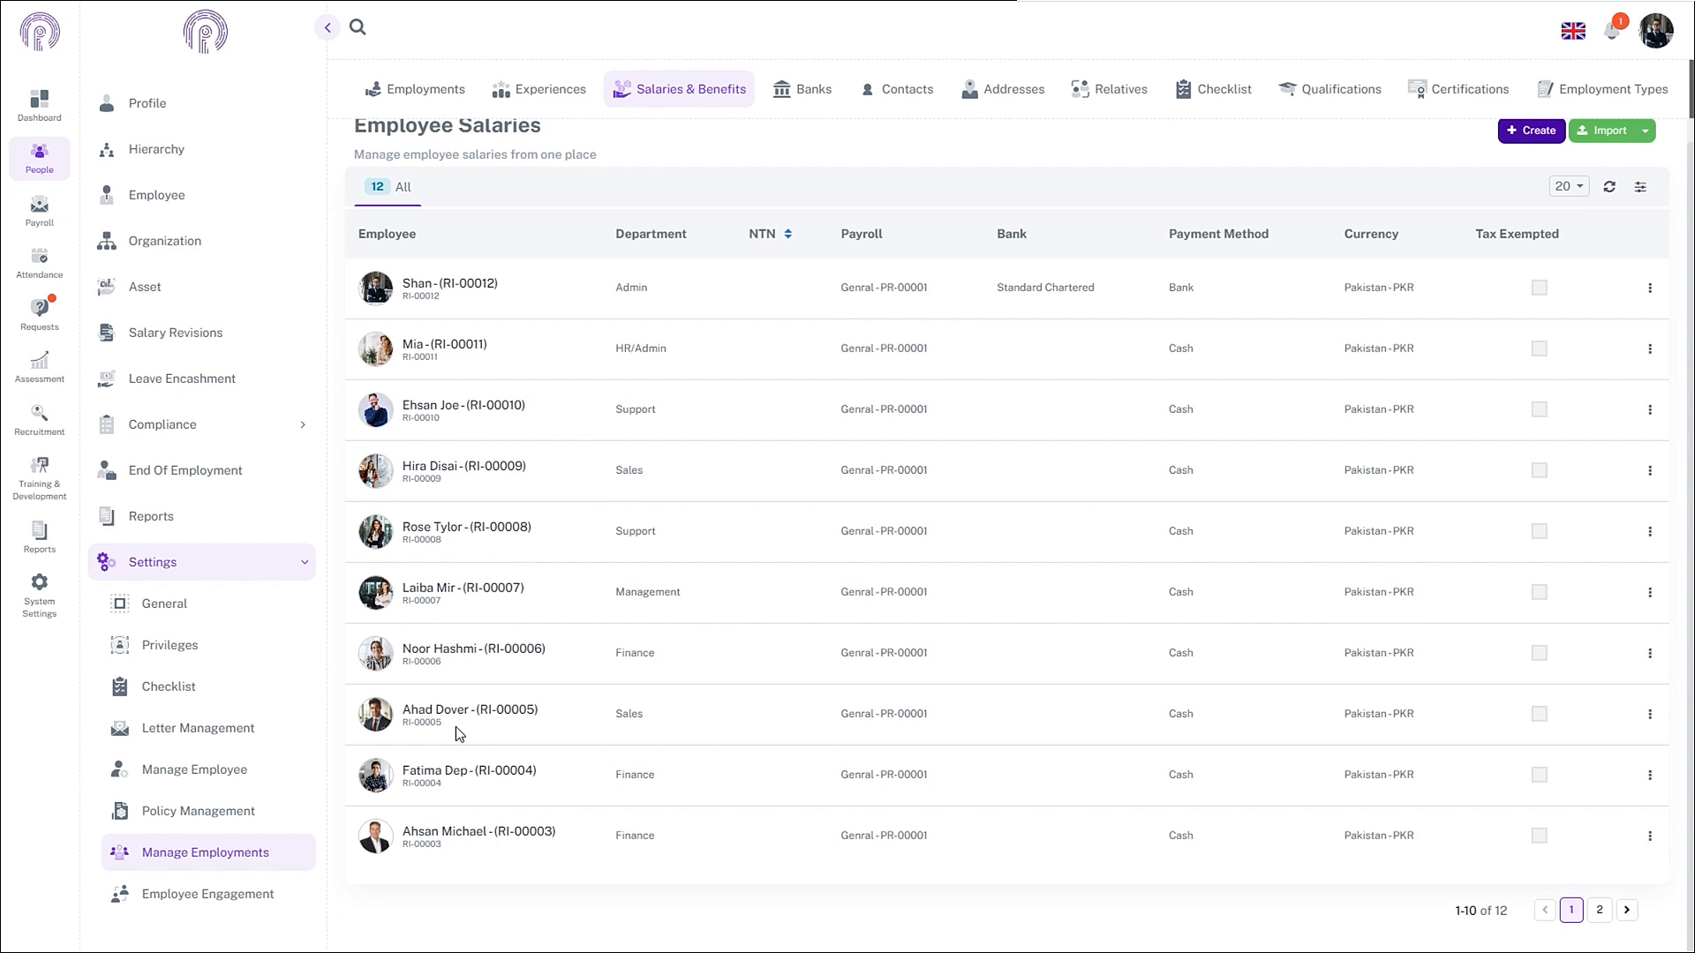
pyautogui.click(1650, 713)
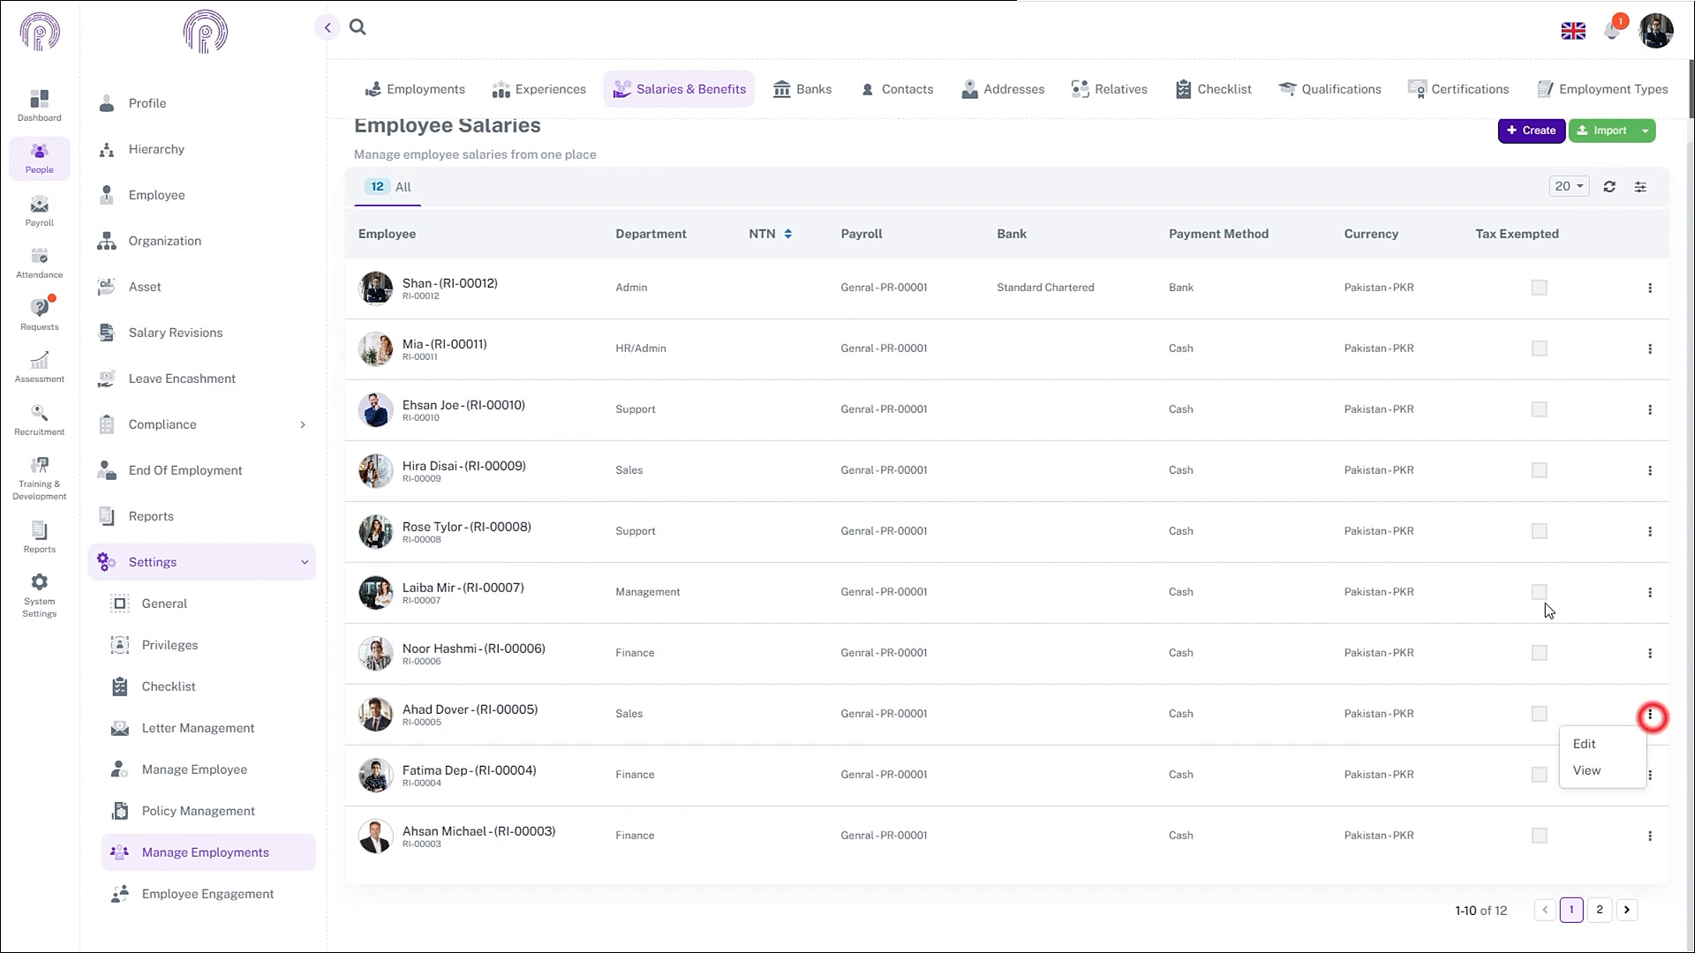
pyautogui.click(1610, 749)
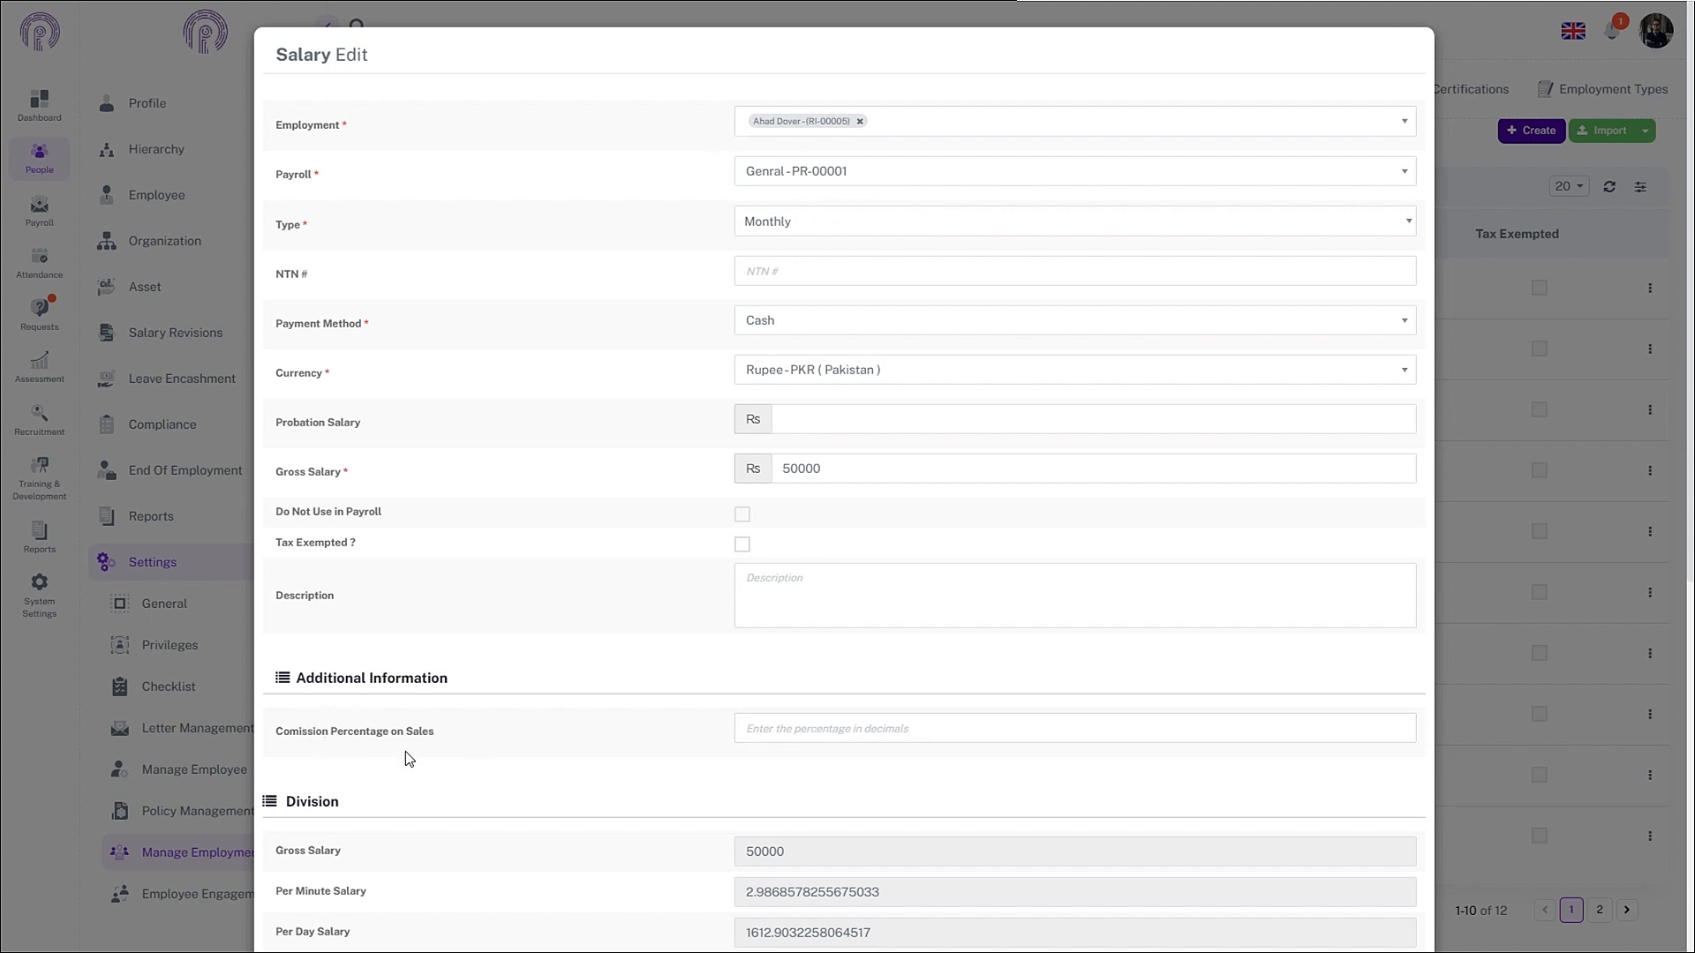
pyautogui.click(783, 729)
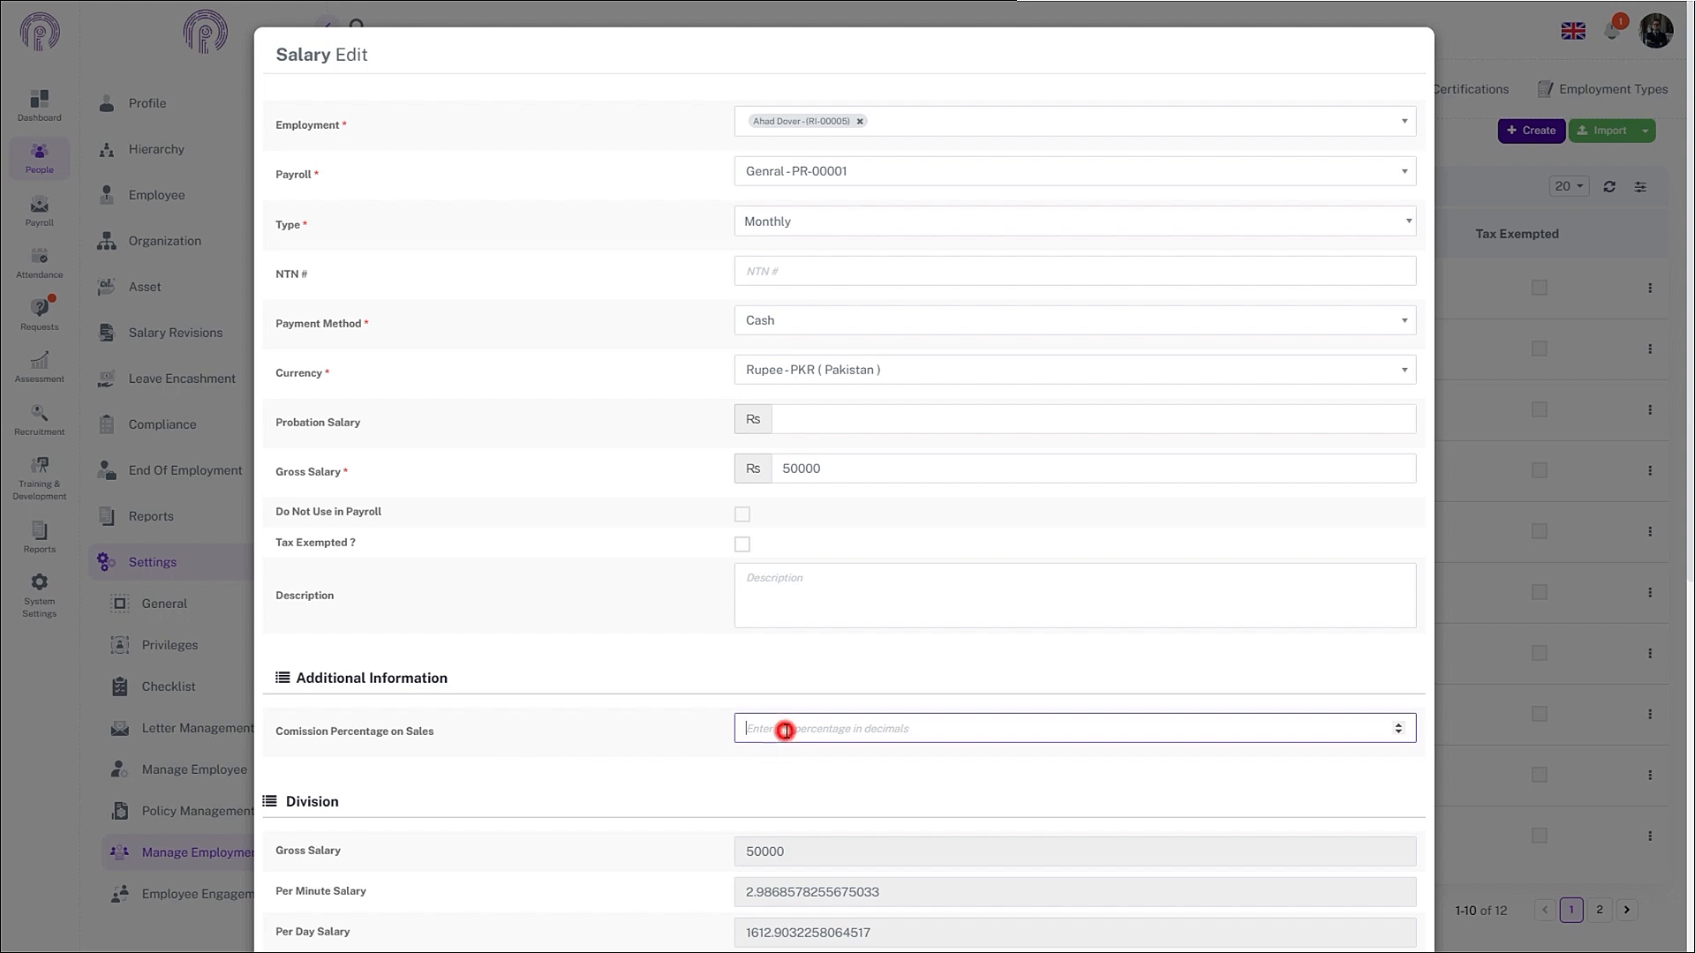
pyautogui.write('0')
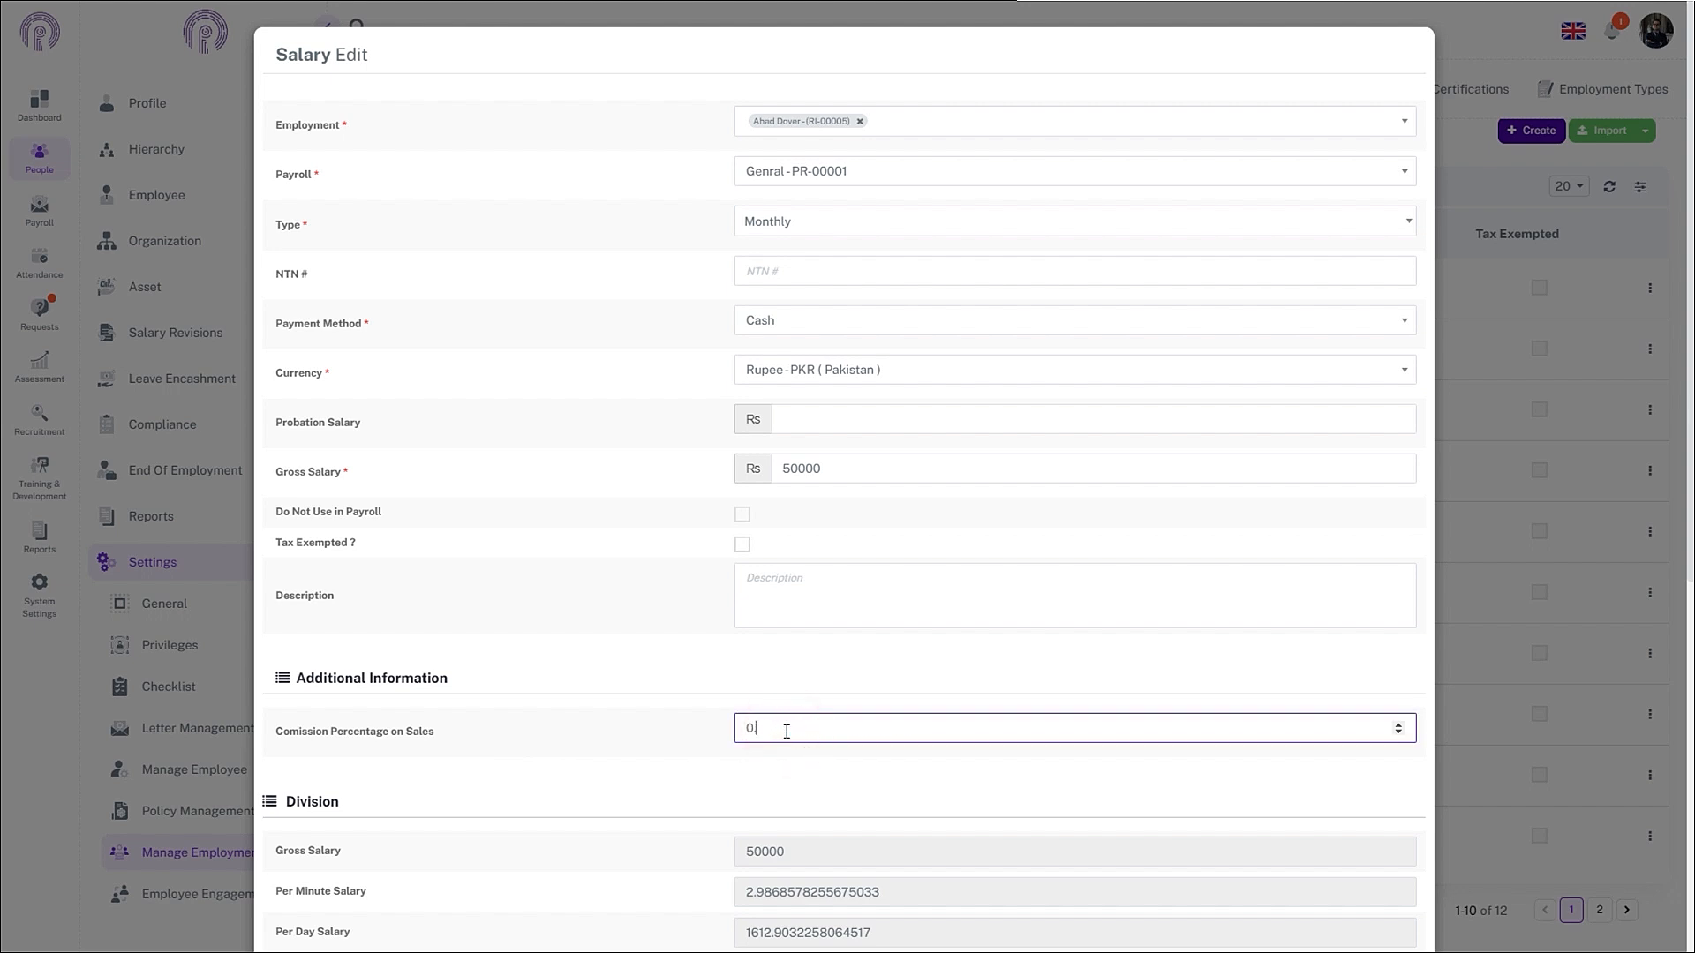
pyautogui.write('.10')
pyautogui.scroll(-7, 1363, 654)
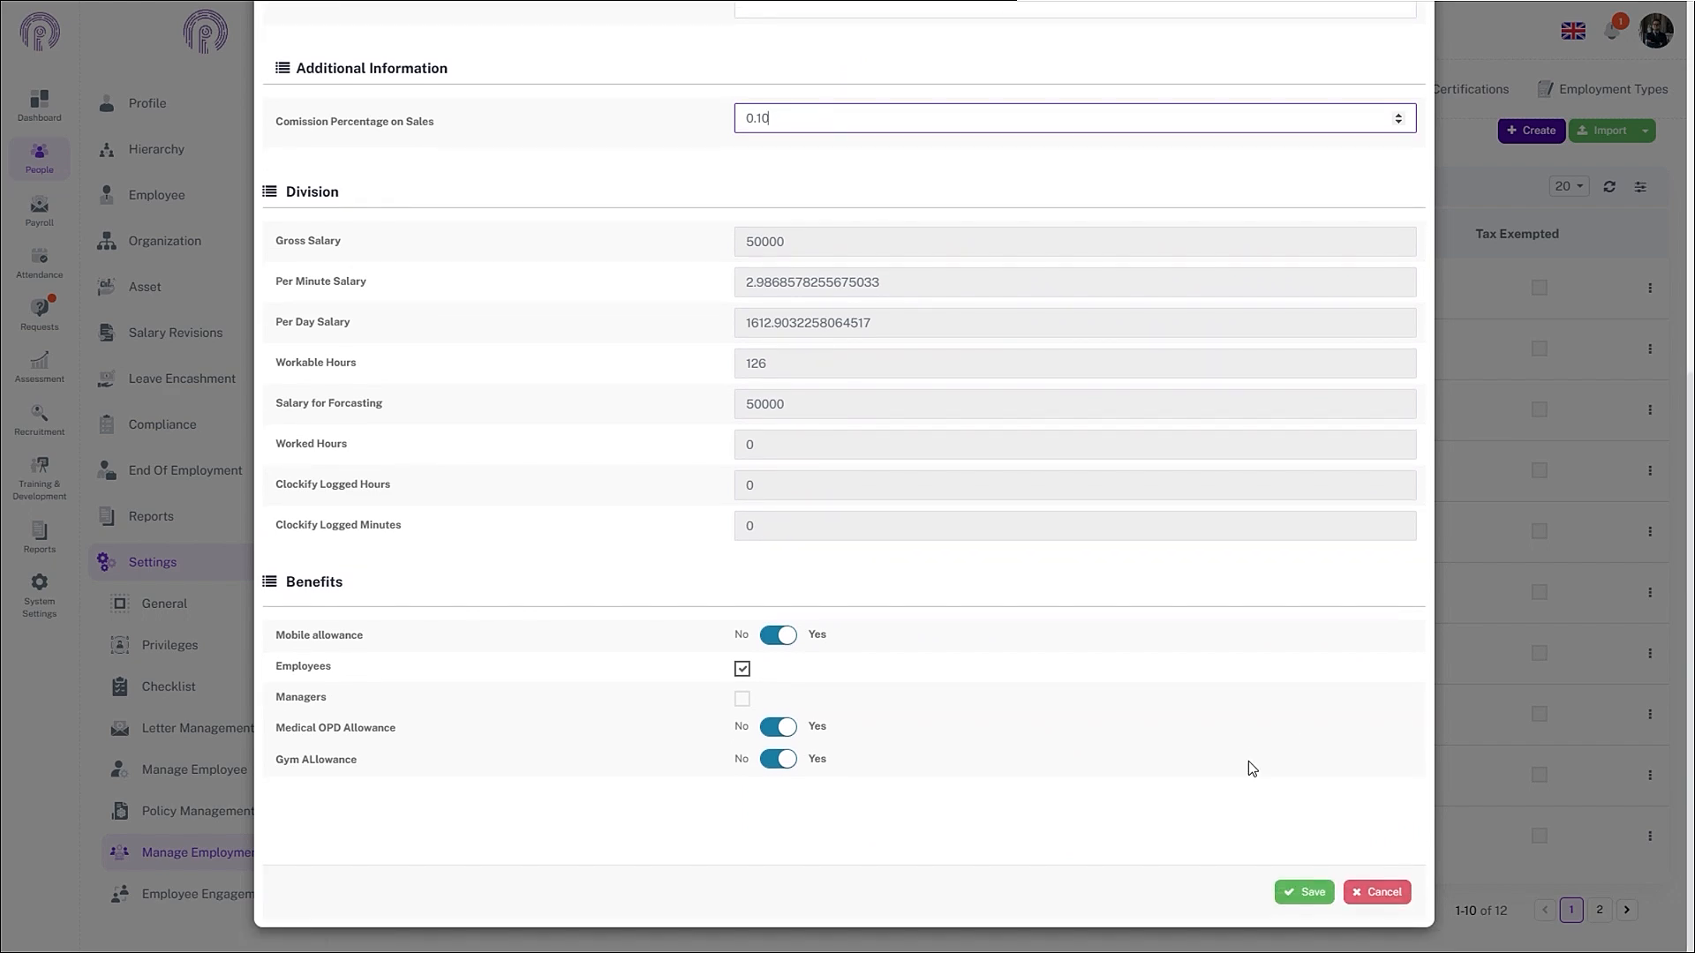
pyautogui.click(1307, 893)
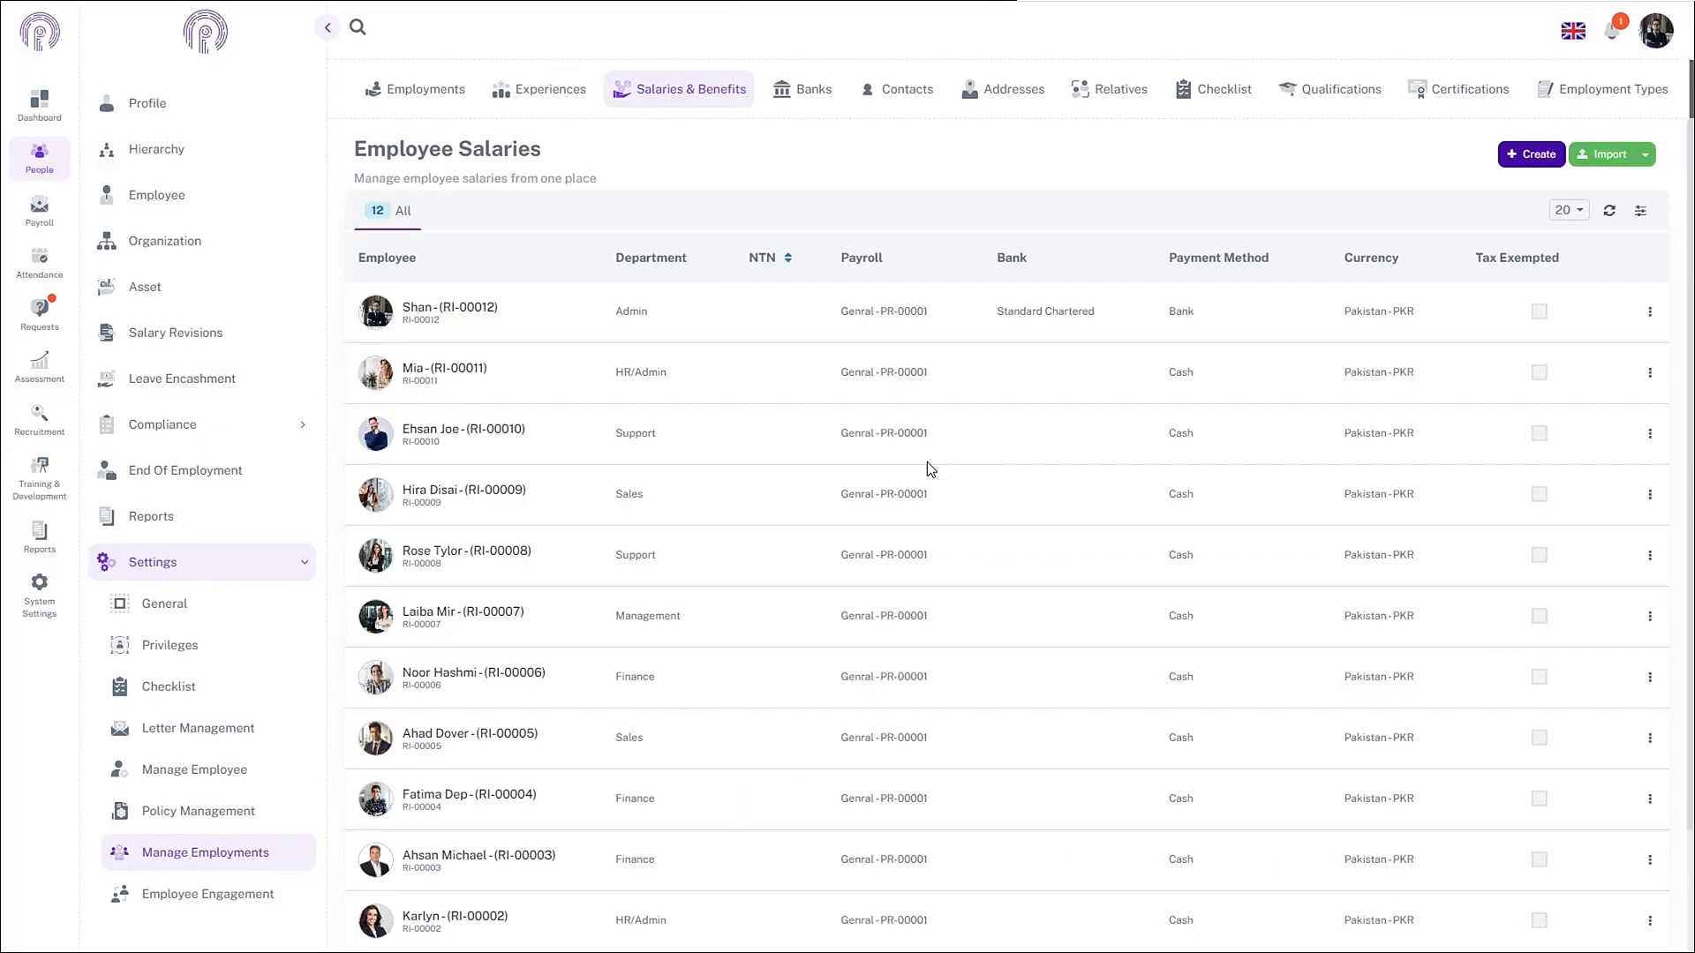
# - Change the last sales employee's commission percentage from 0.05 to 0.10 and save
pyautogui.scroll(-2, 903, 481)
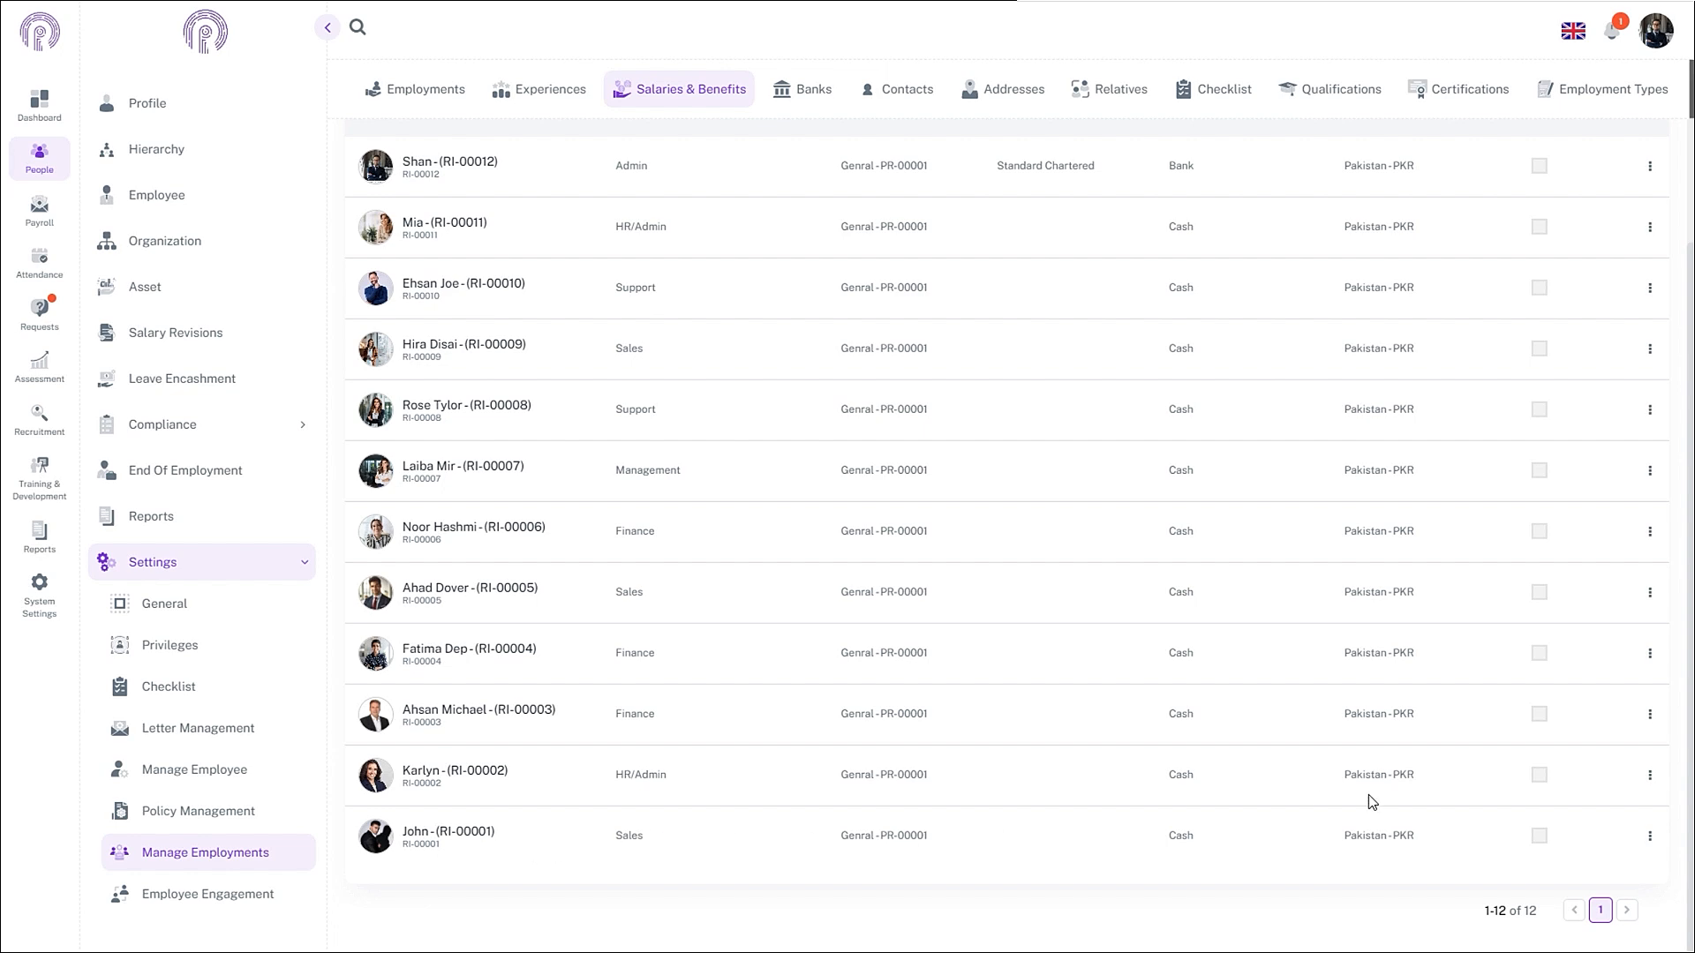
pyautogui.click(1650, 839)
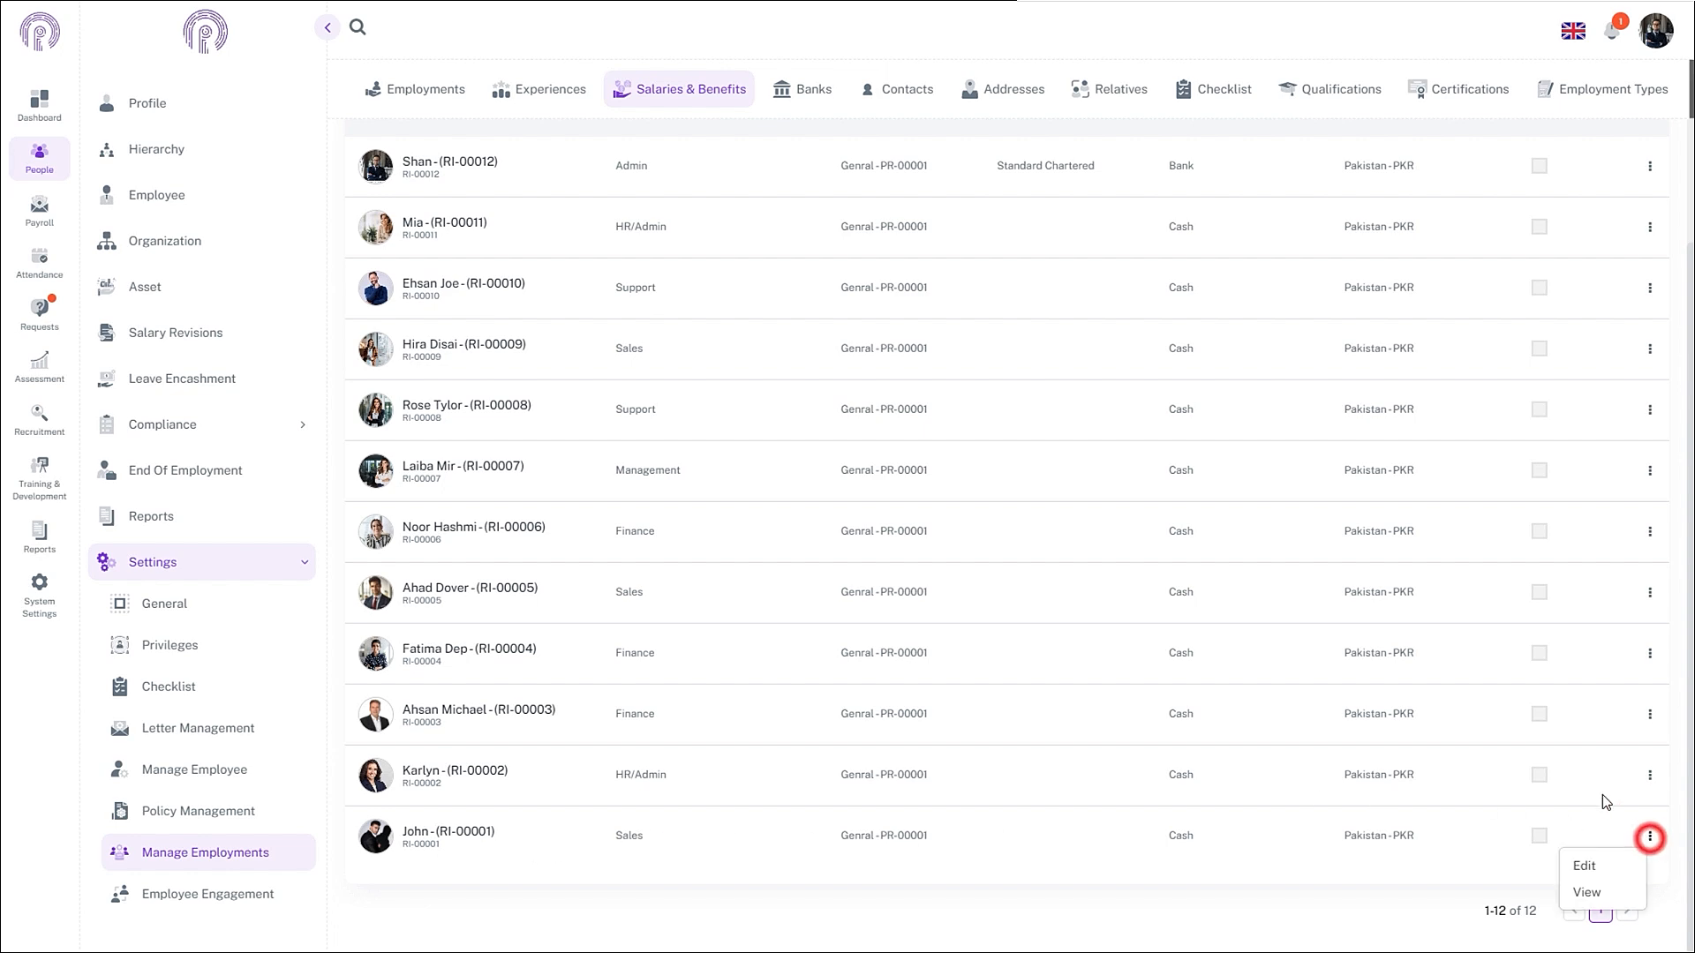
pyautogui.click(1589, 865)
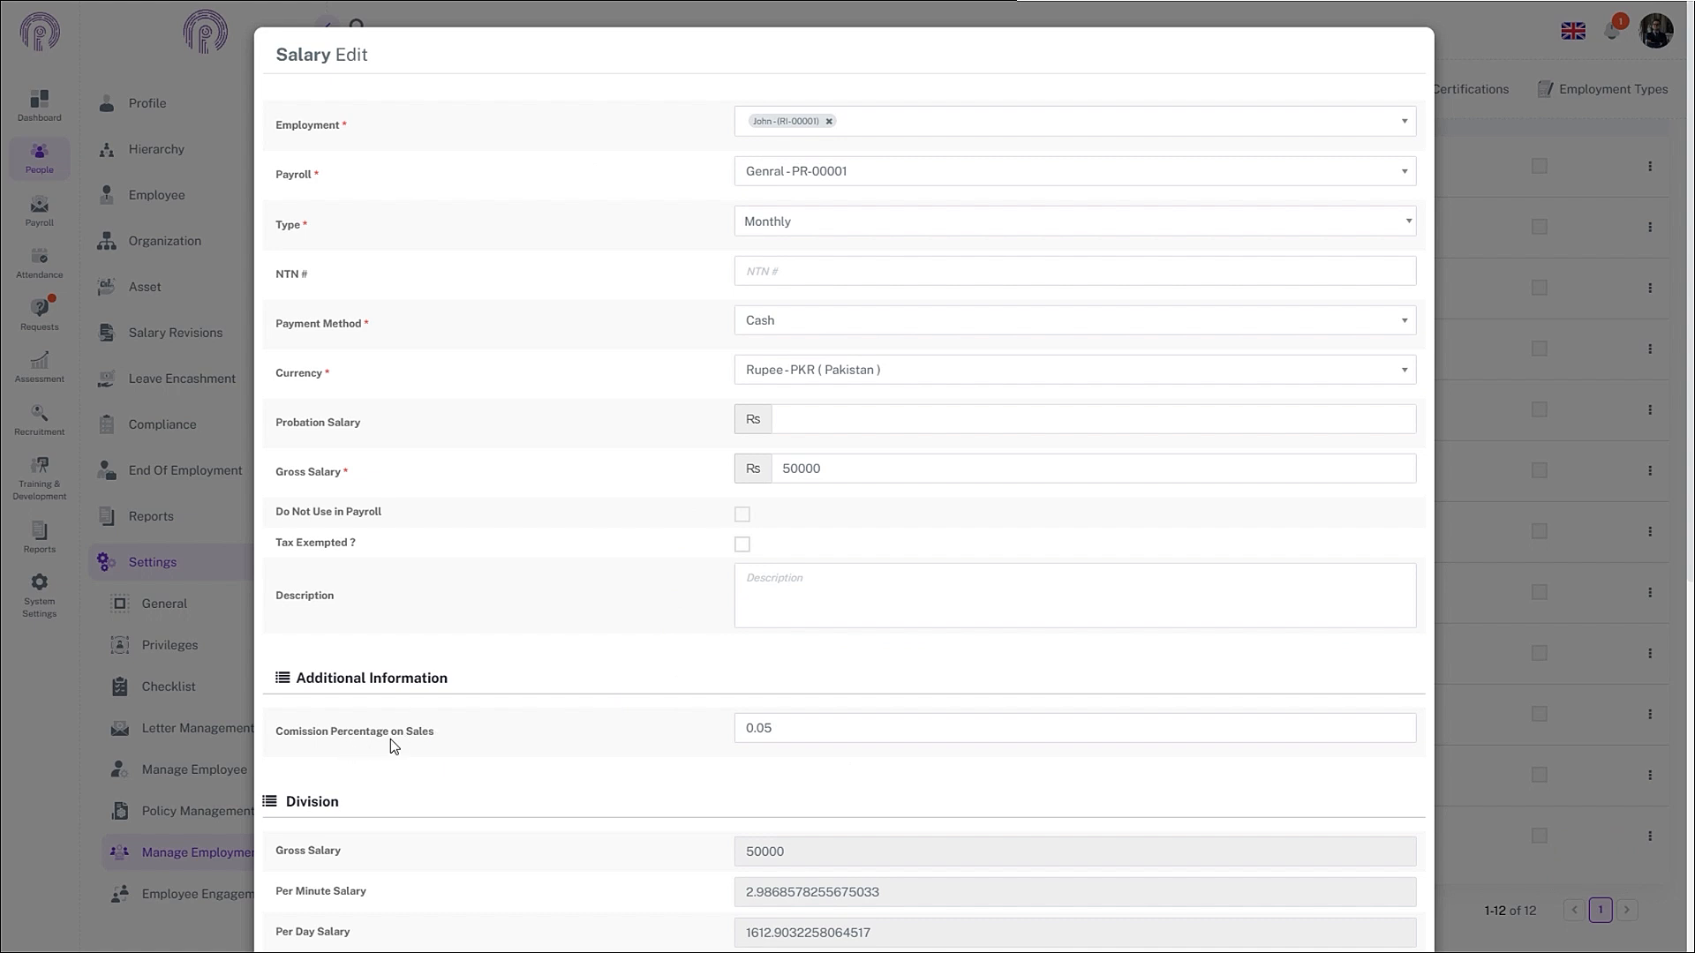
pyautogui.click(799, 728)
pyautogui.press('BackSpace')
pyautogui.press('BackSpace')
pyautogui.press('BackSpace')
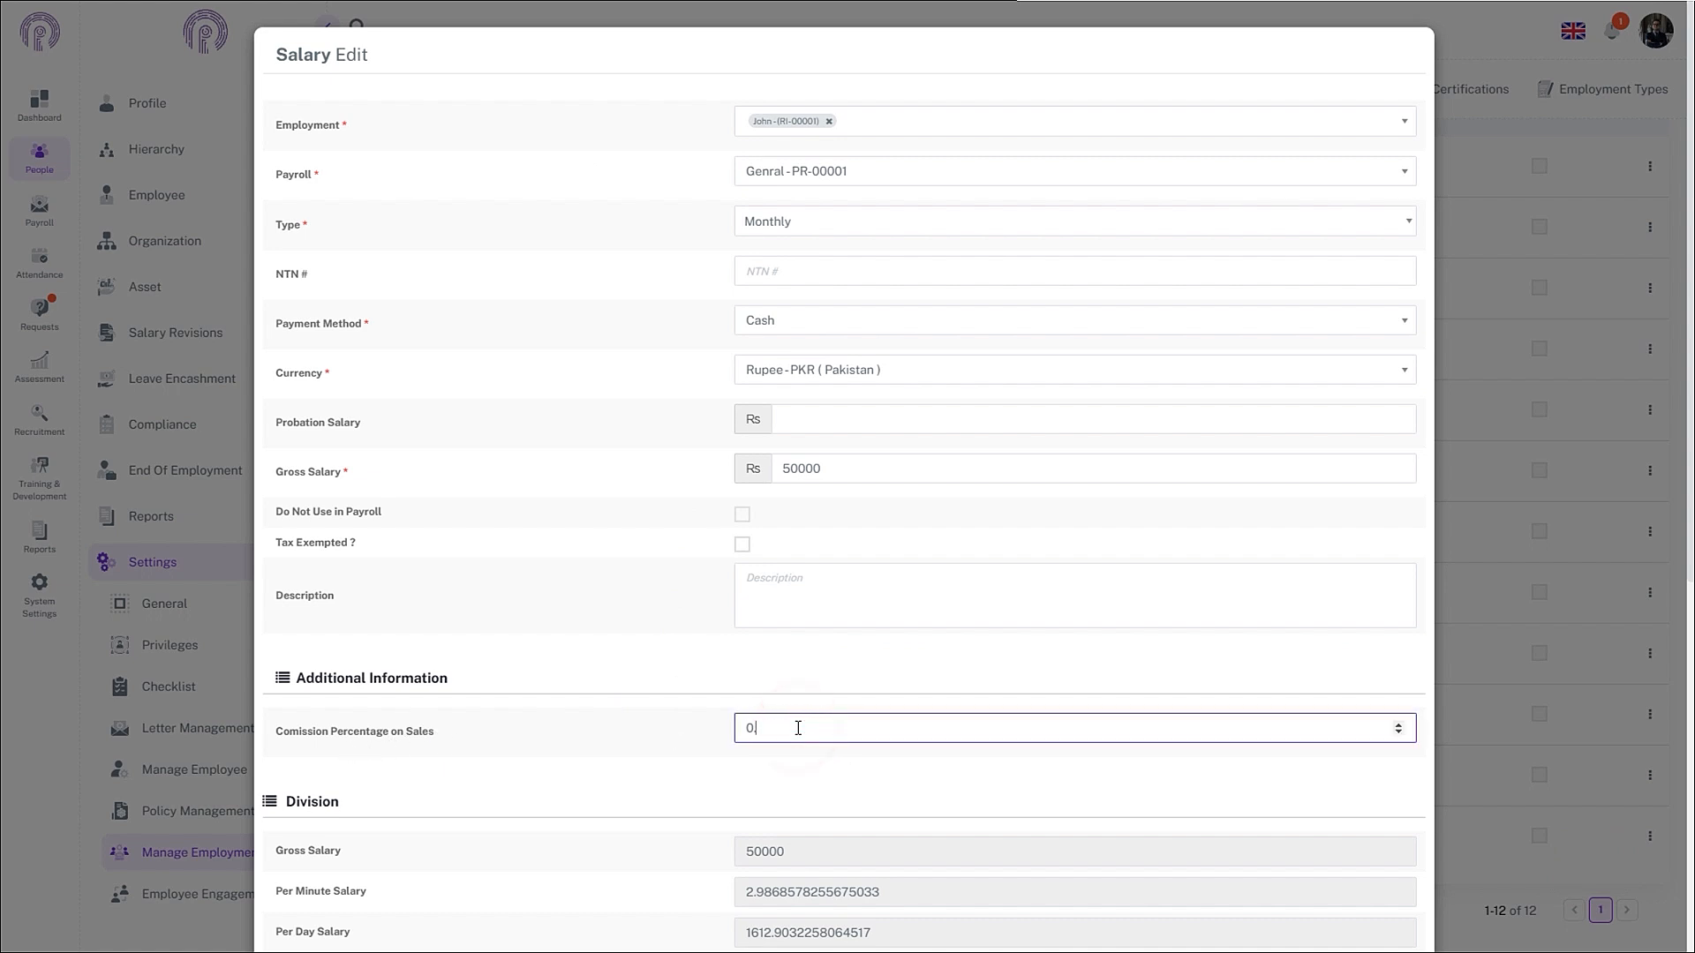
pyautogui.press('BackSpace')
pyautogui.write('0.10')
pyautogui.scroll(-7, 1370, 779)
pyautogui.click(1291, 892)
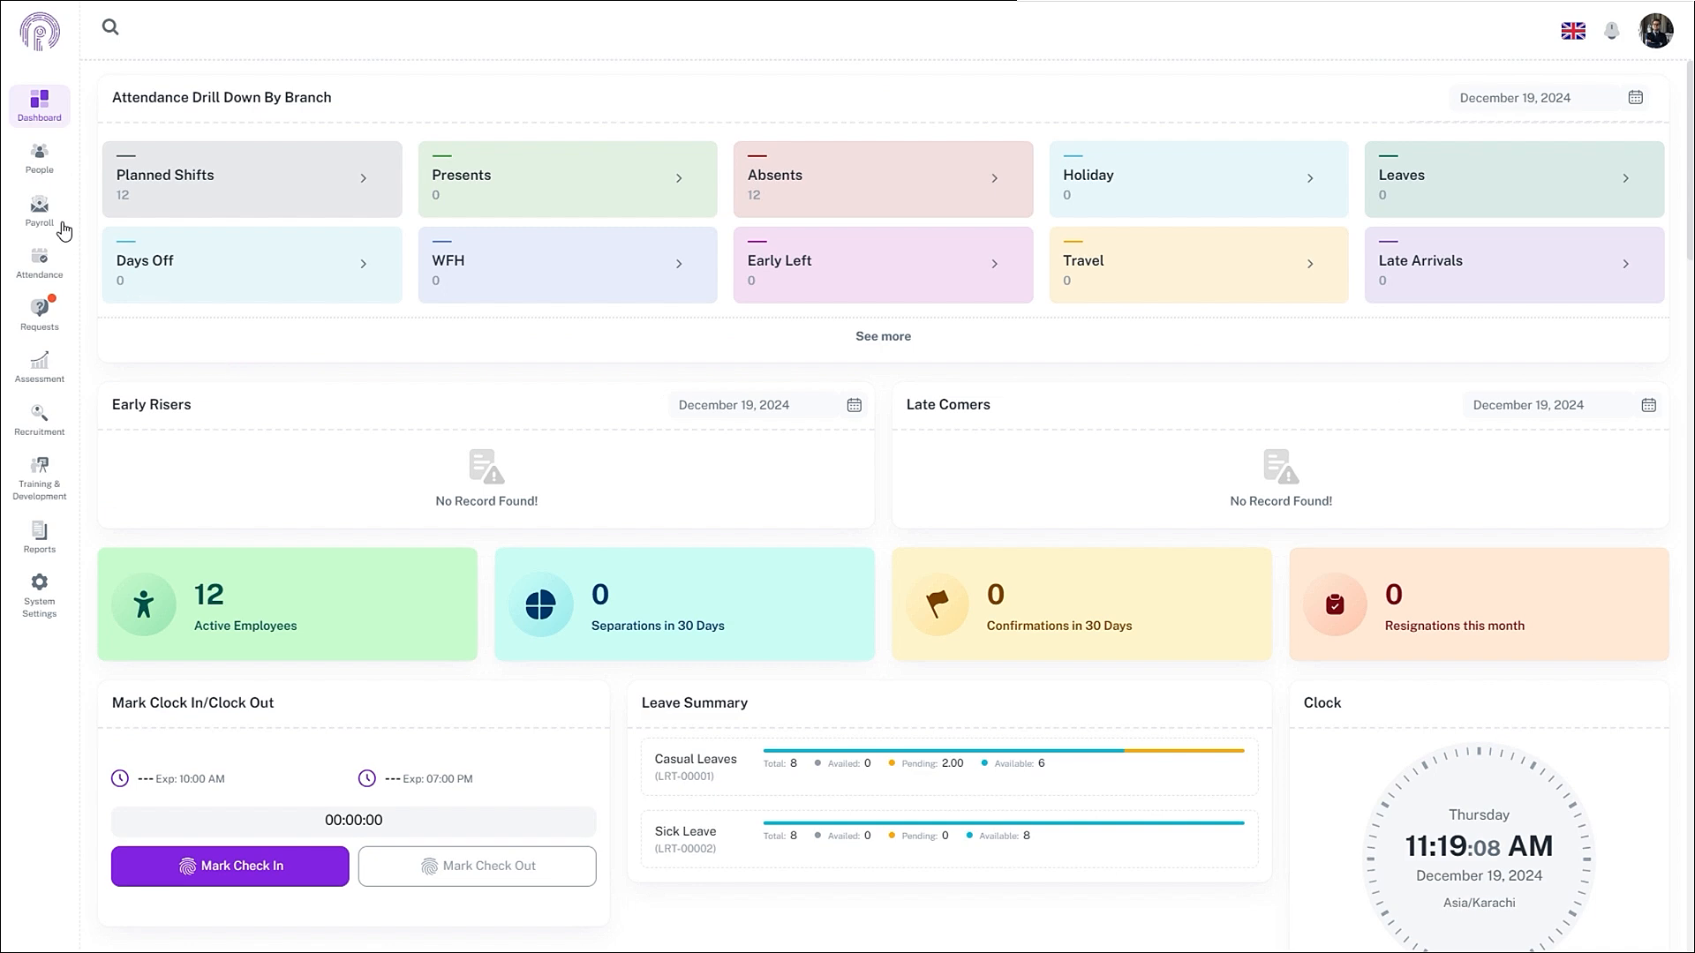
# - Start a new Sales custom pay item entry for the sales executive
pyautogui.click(39, 210)
pyautogui.click(162, 378)
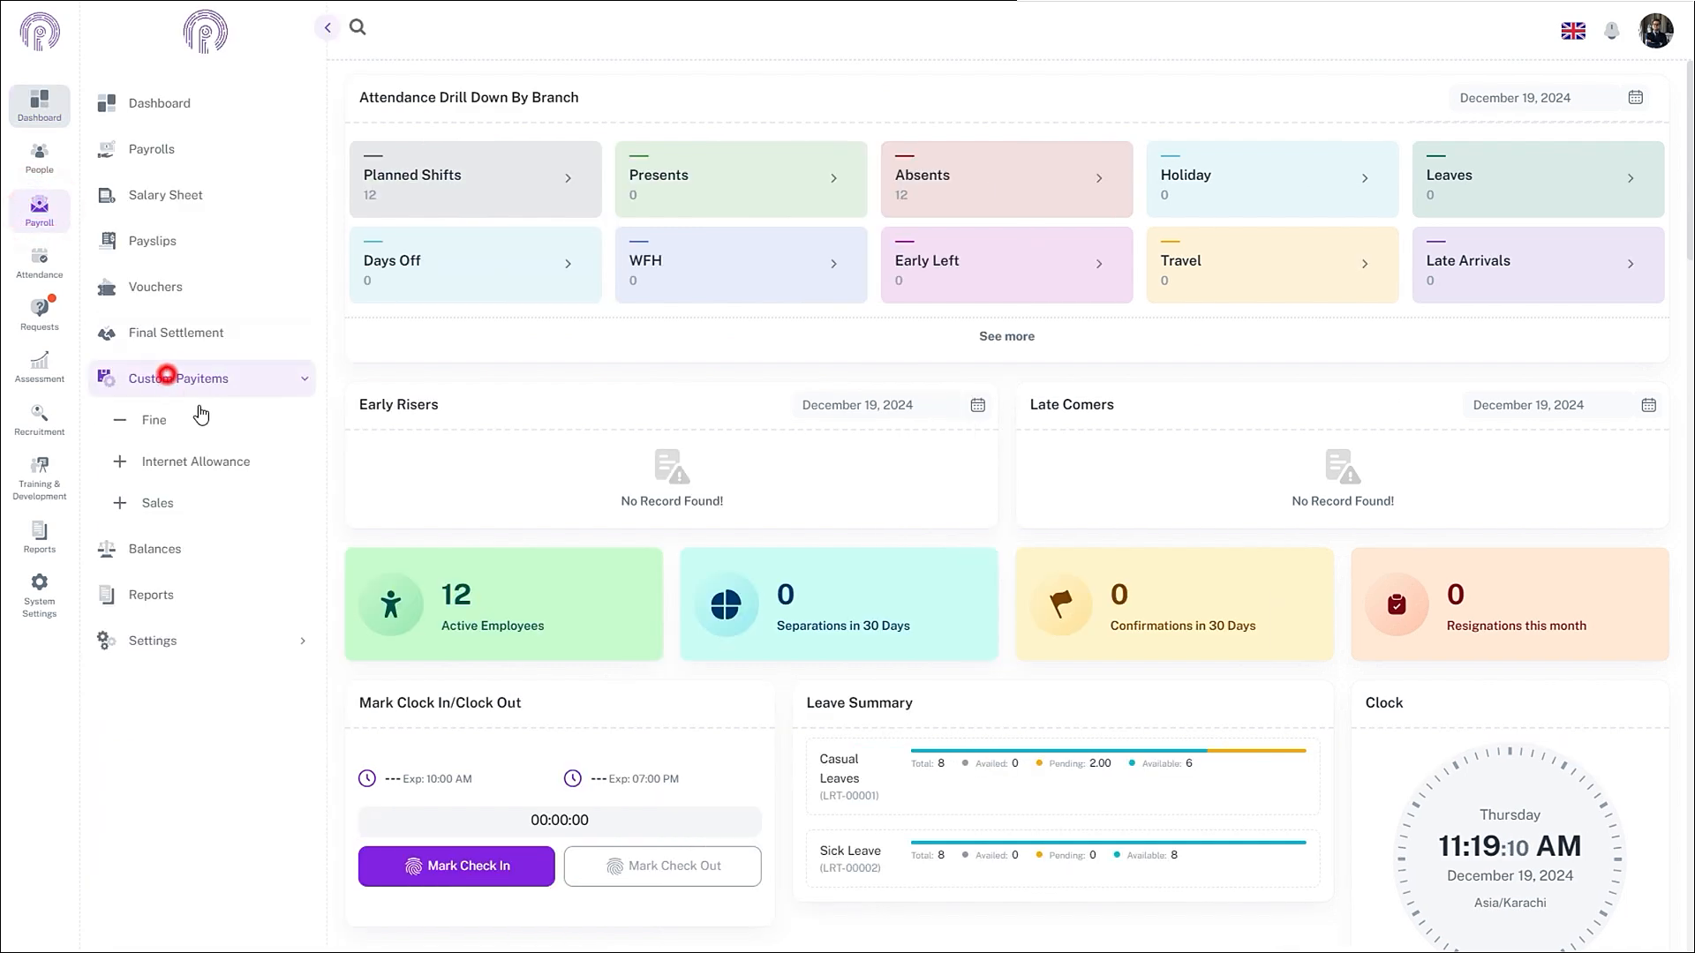
pyautogui.click(202, 501)
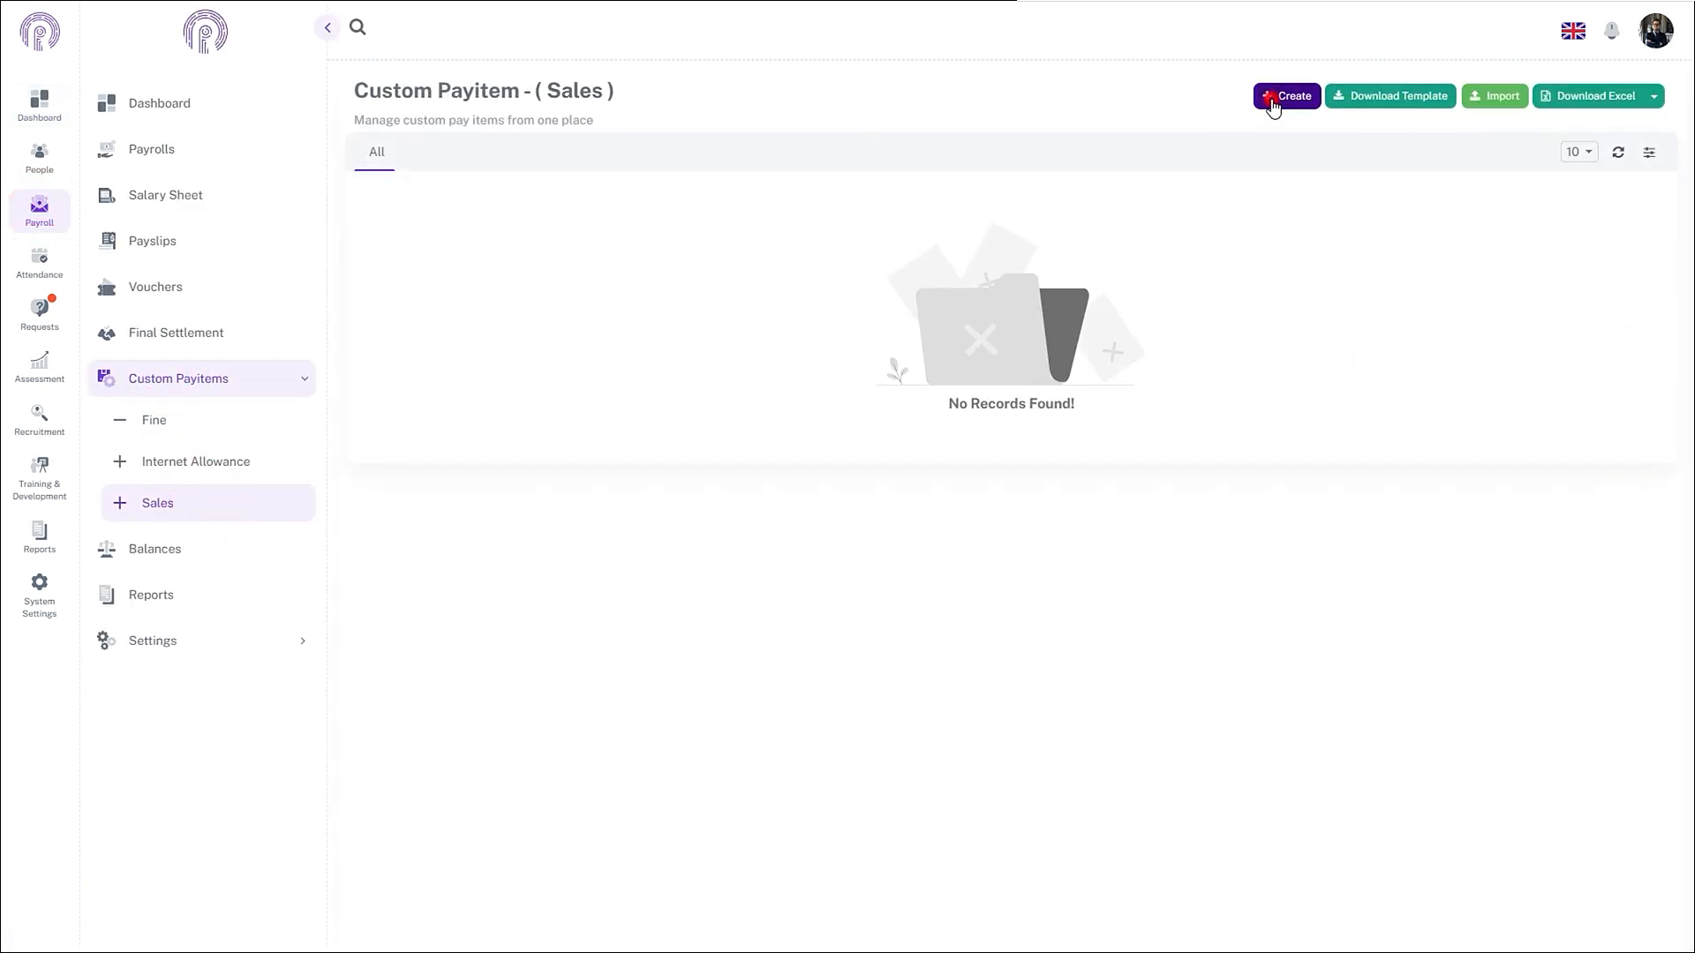
pyautogui.click(1273, 97)
pyautogui.click(1094, 118)
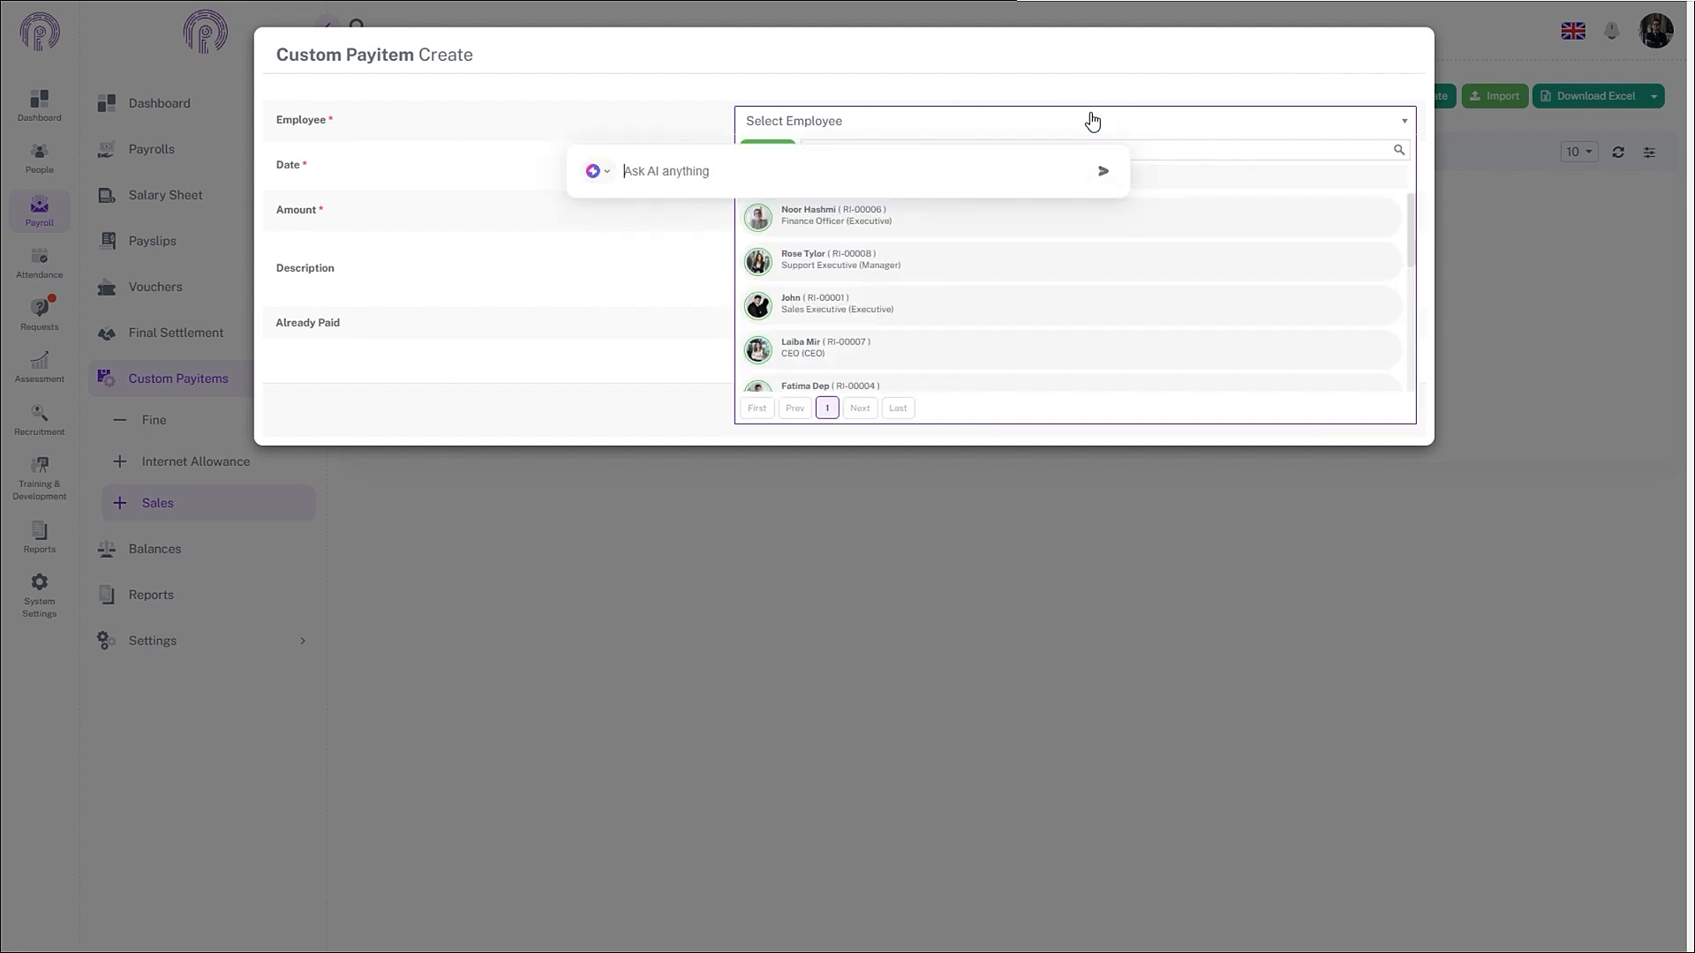
pyautogui.write('ohn')
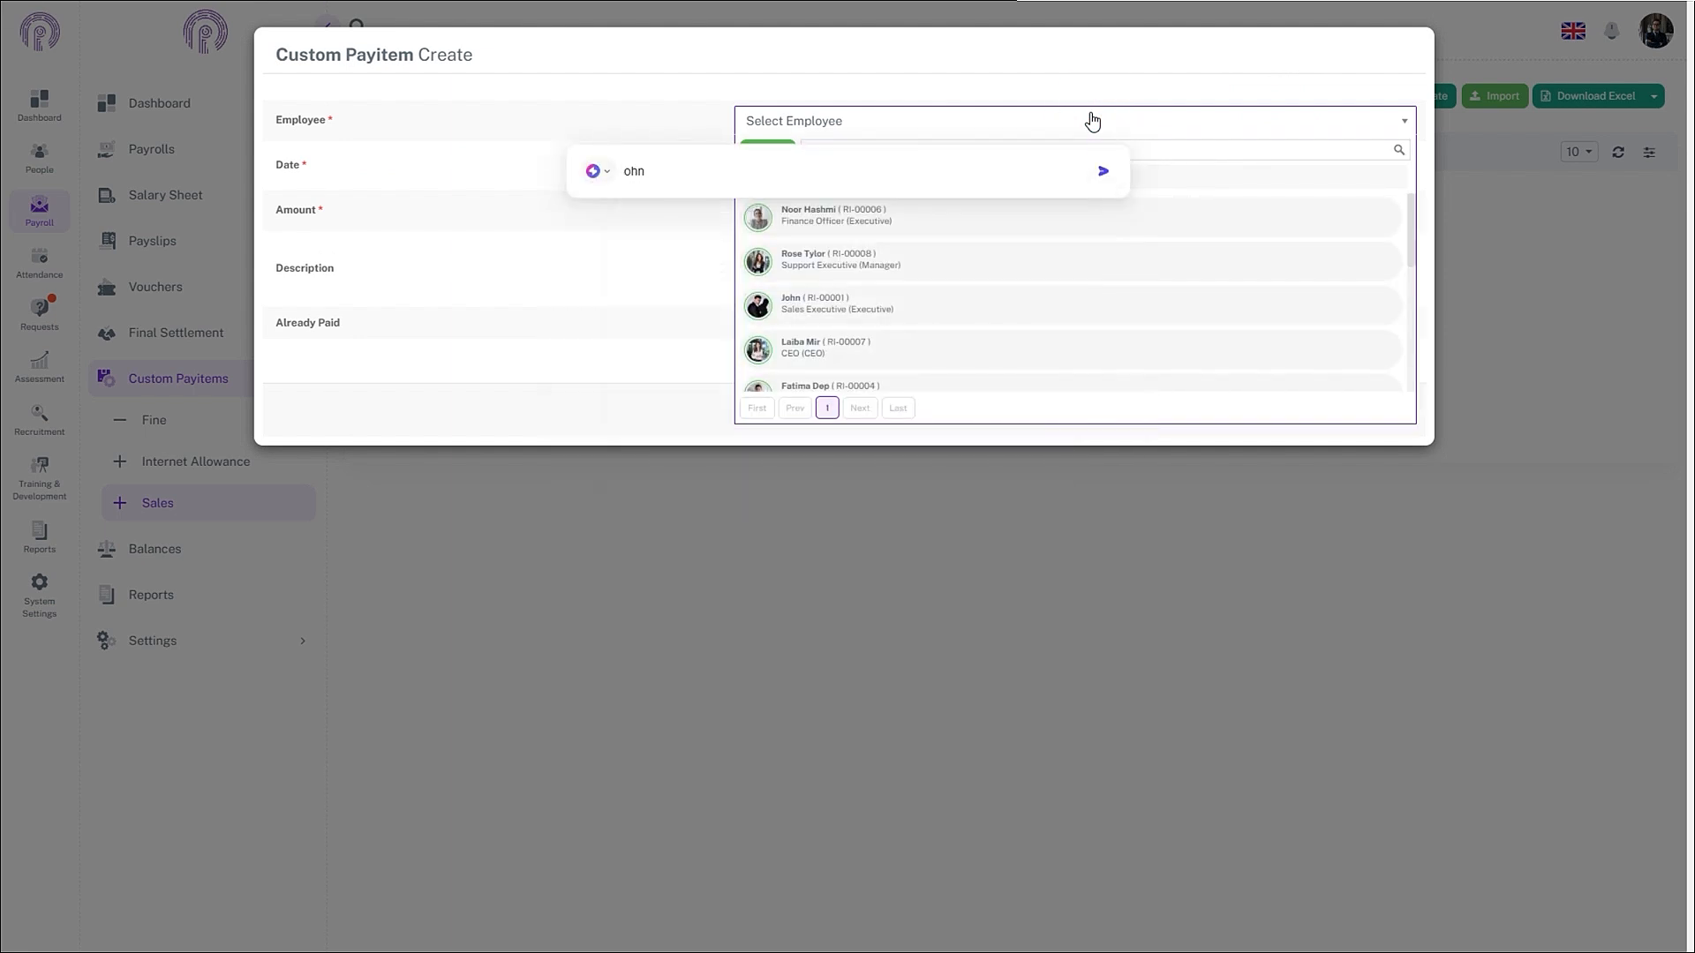
pyautogui.click(872, 307)
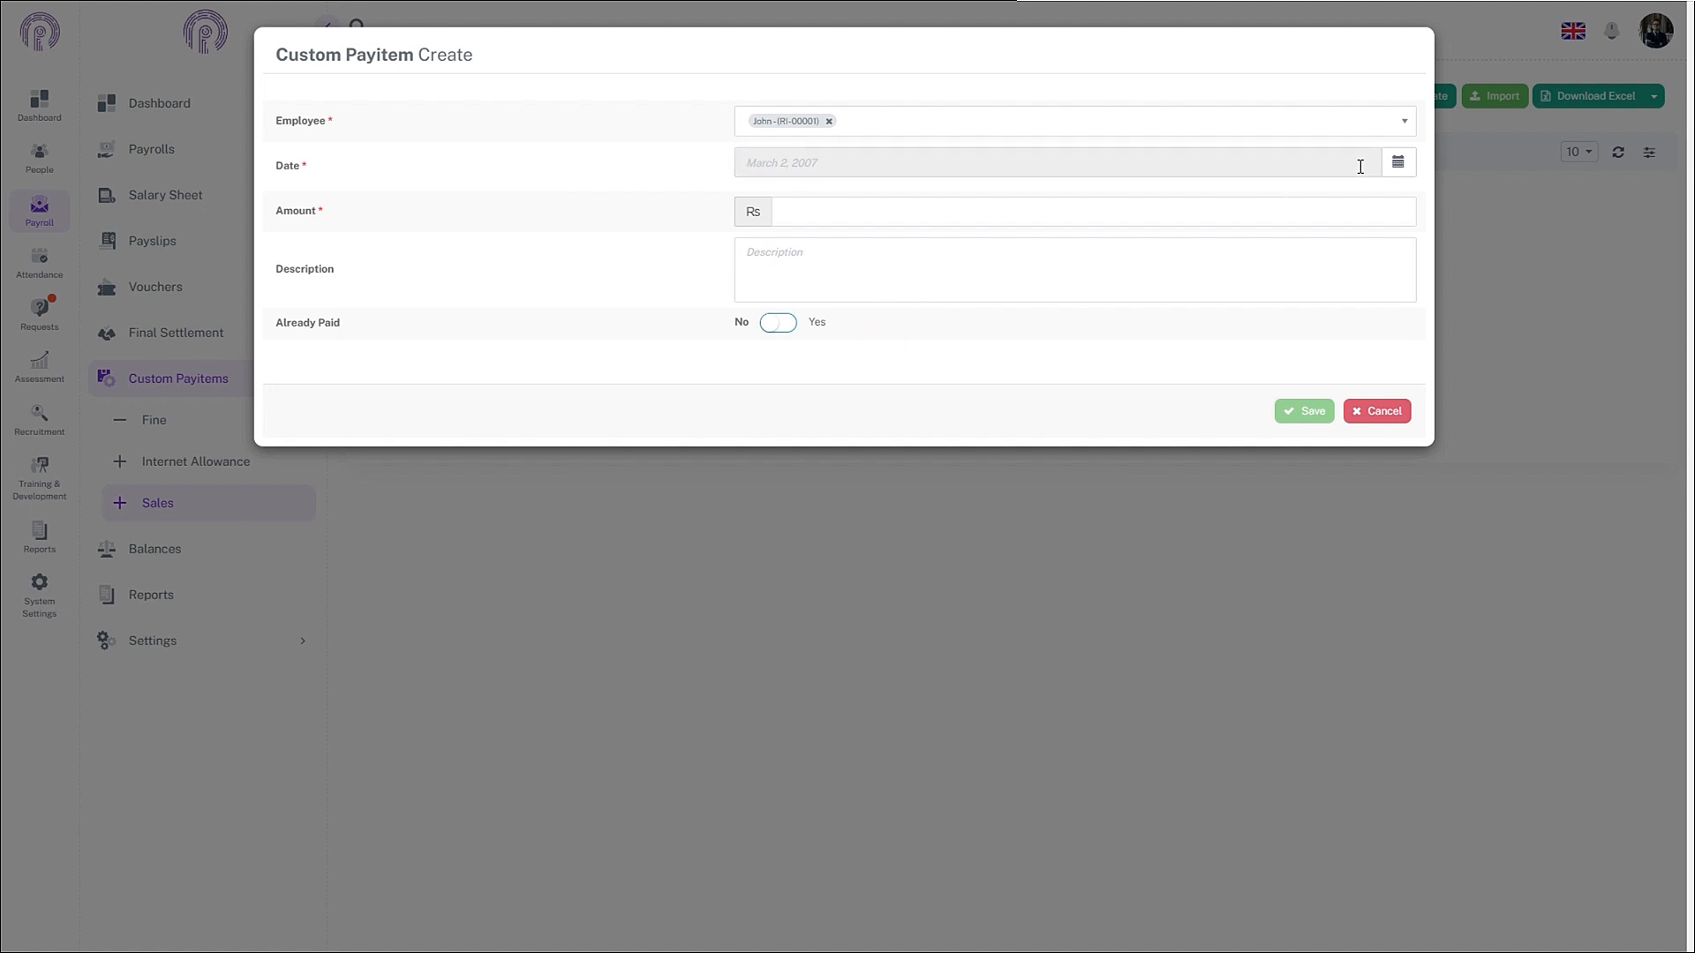
# - Enter Rs 130,000 dated November 14, 2024 with the Project Thunder sale description, then save
pyautogui.click(1398, 162)
pyautogui.click(771, 201)
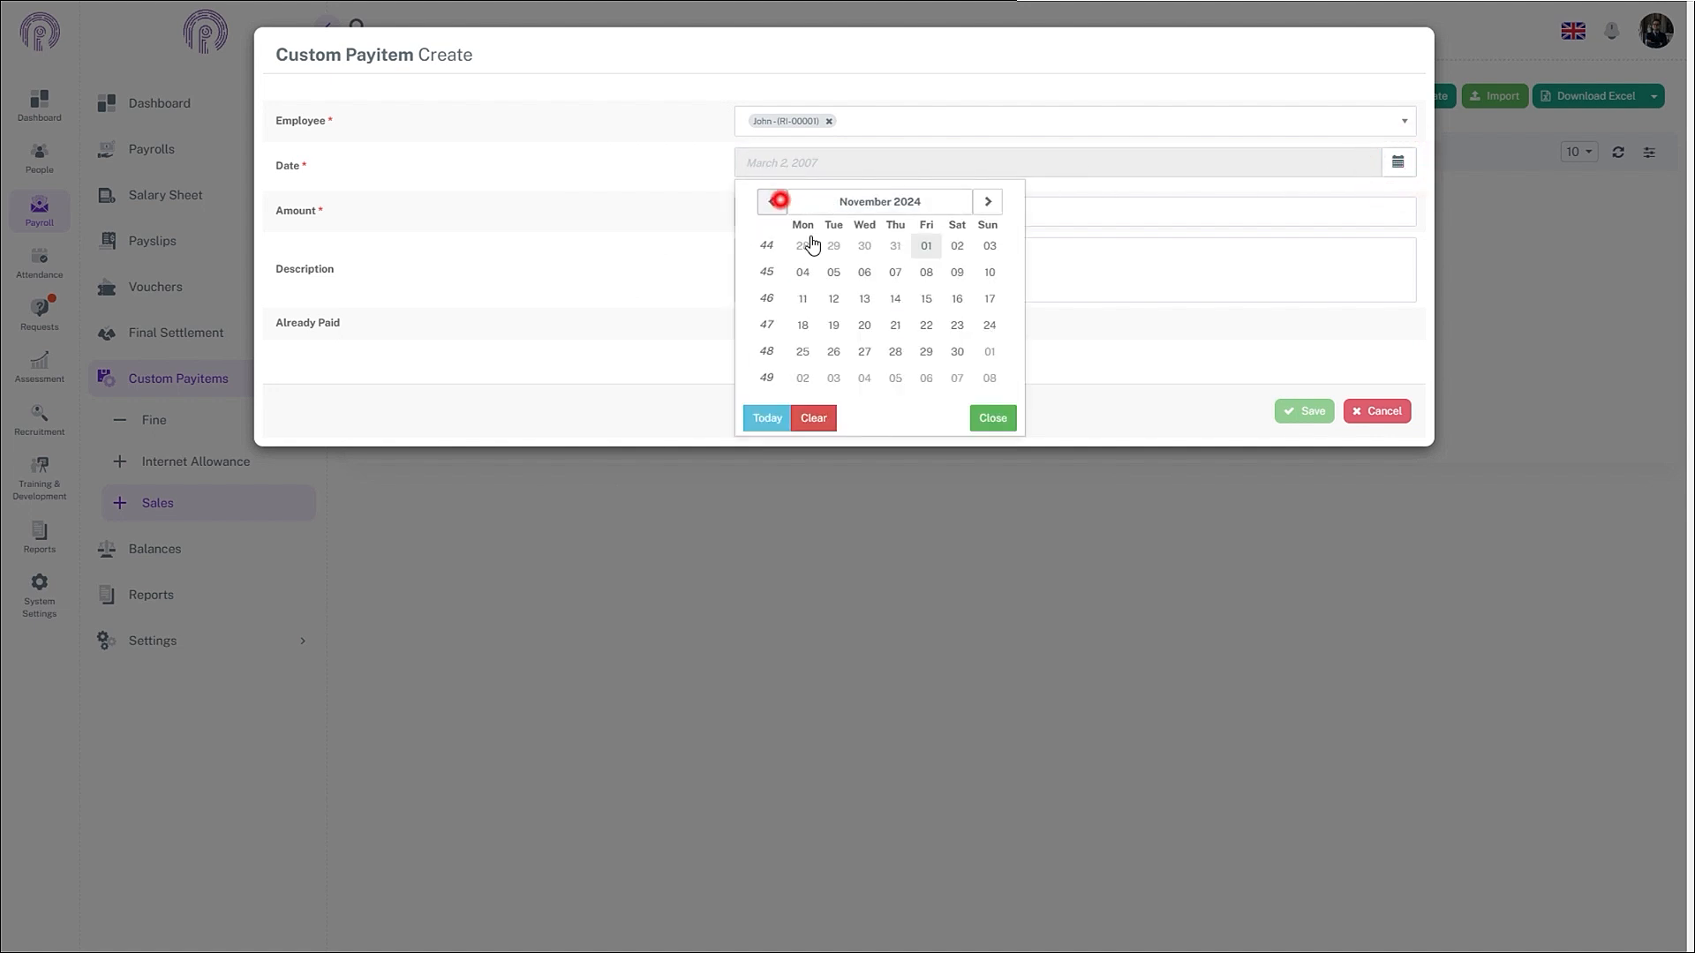
pyautogui.click(895, 299)
pyautogui.click(812, 215)
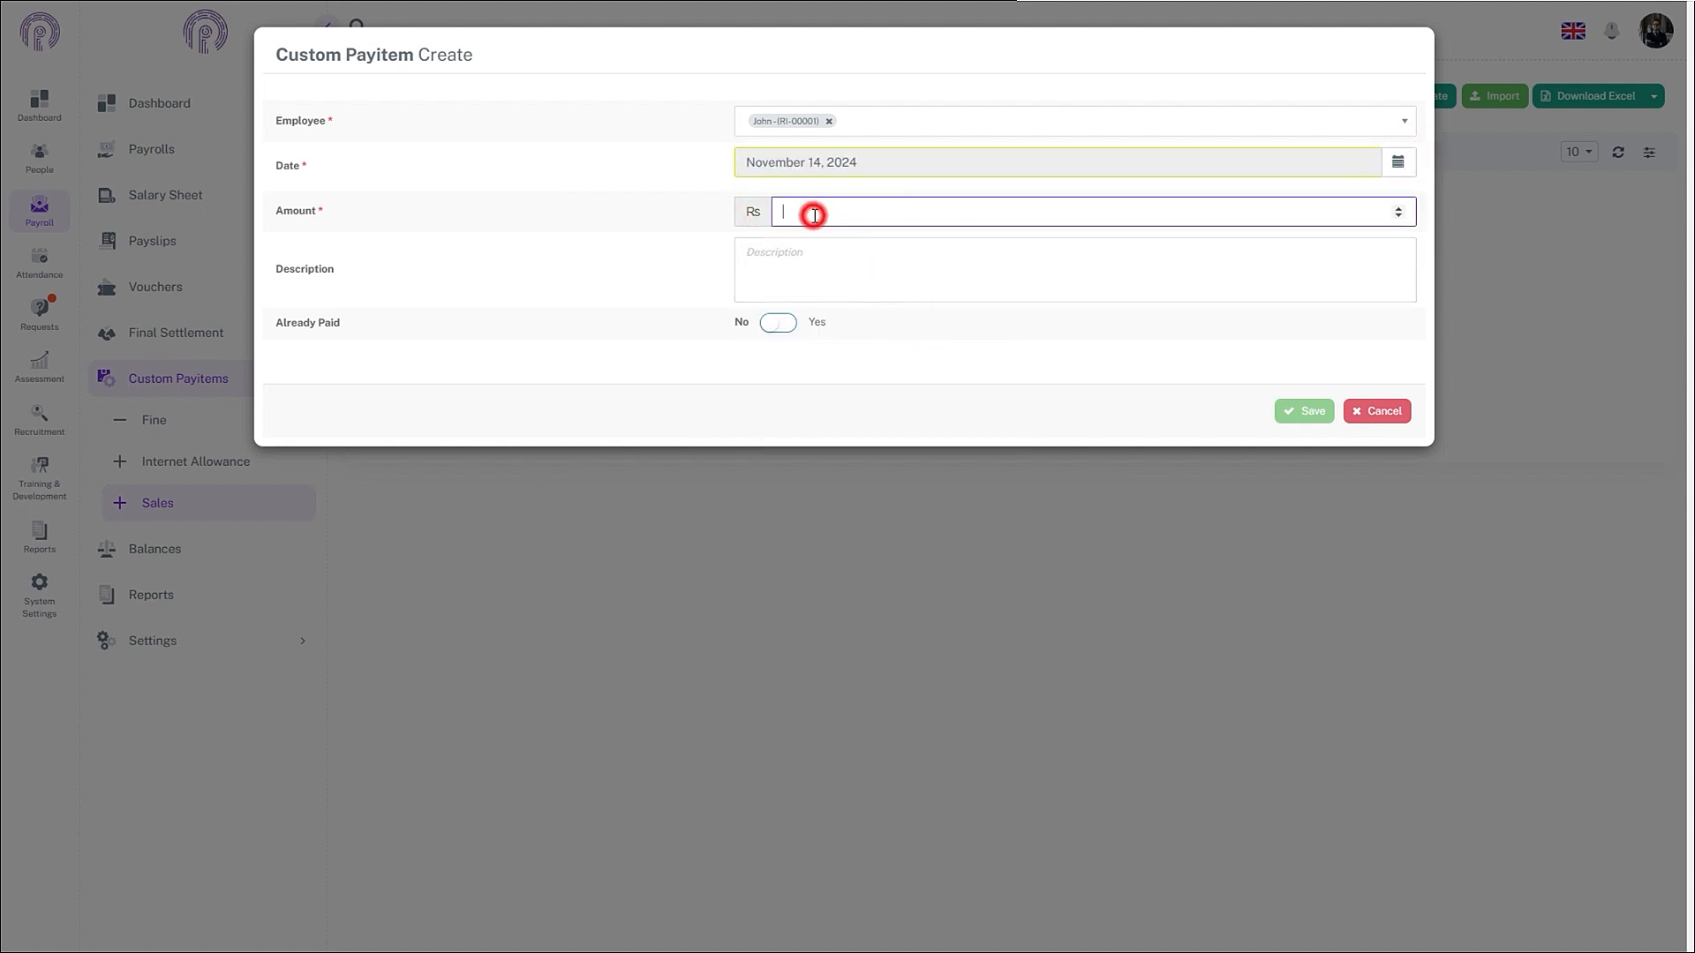
pyautogui.write('130000')
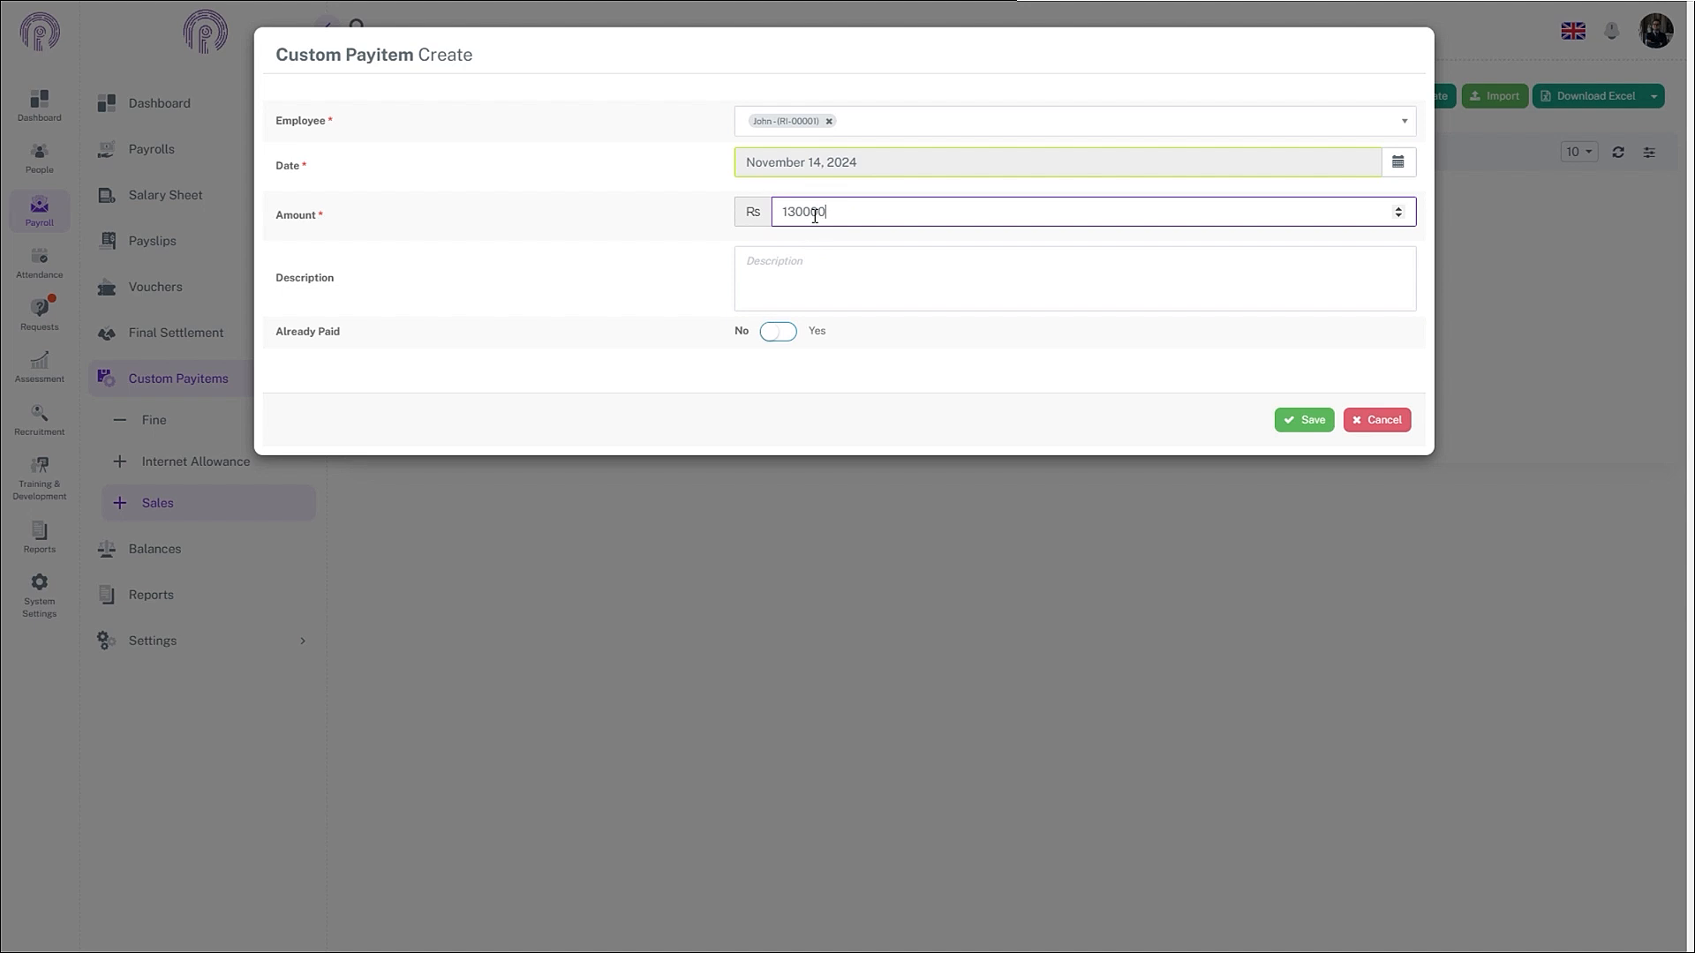
pyautogui.click(830, 301)
pyautogui.write('on 14-november-2024, john sold a product named project thunder, invoice number 0900, worth value of 130,000.')
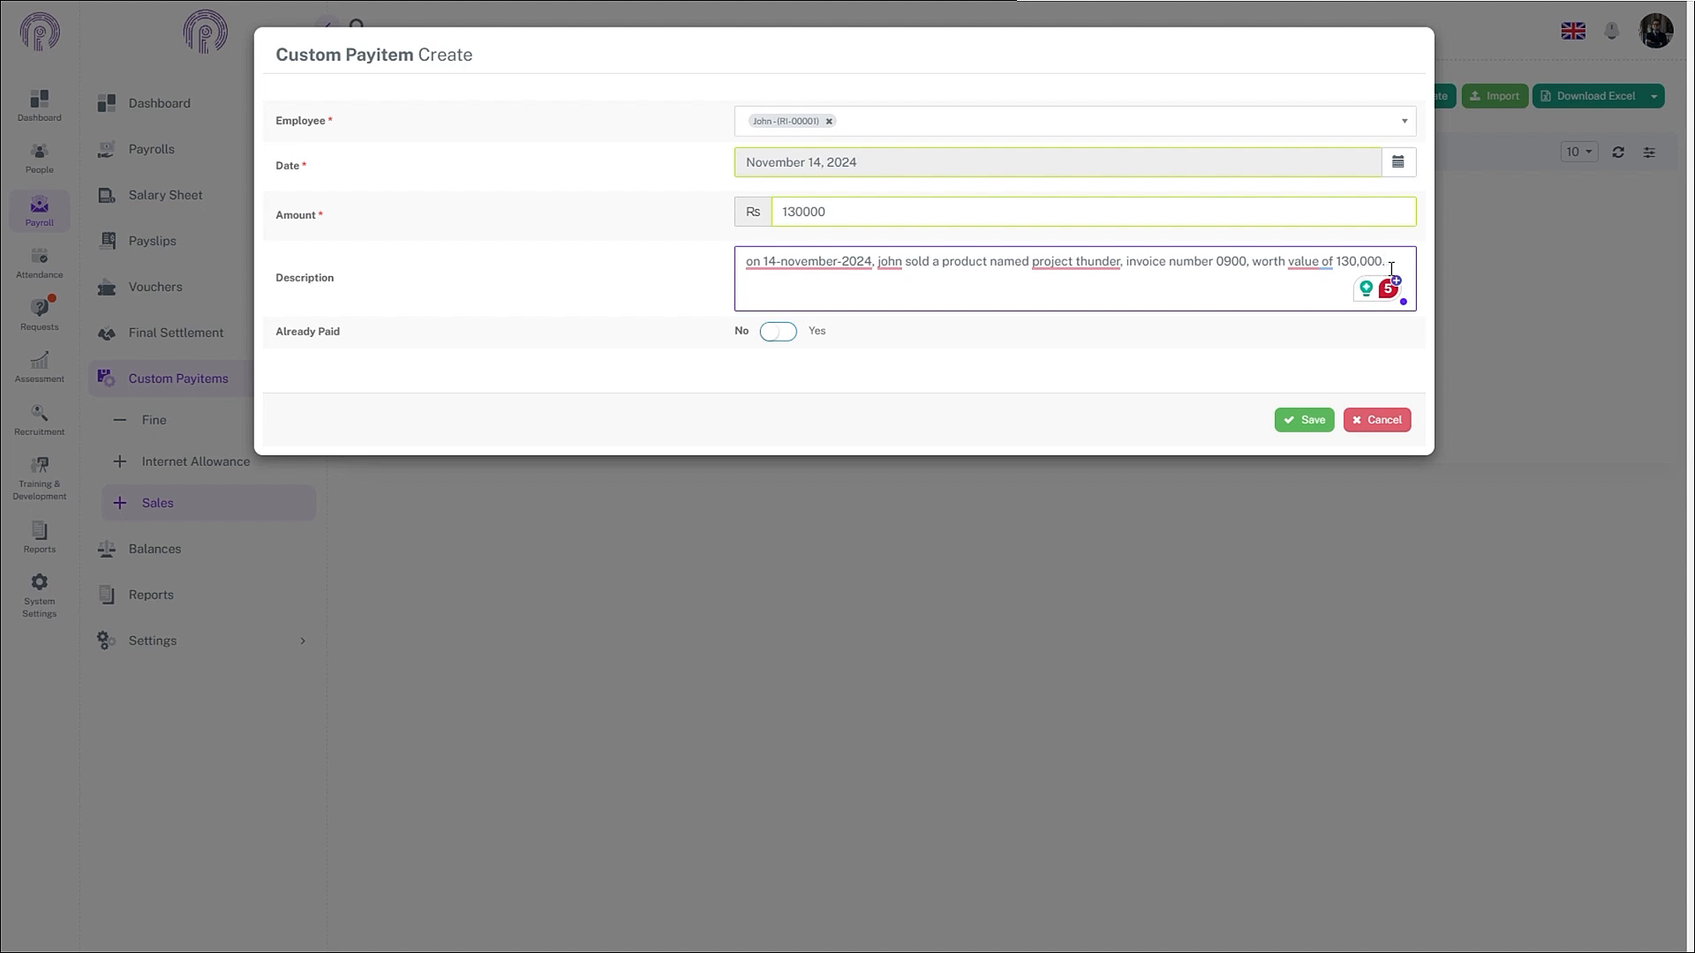
pyautogui.click(1222, 265)
pyautogui.press('BackSpace')
pyautogui.click(1318, 421)
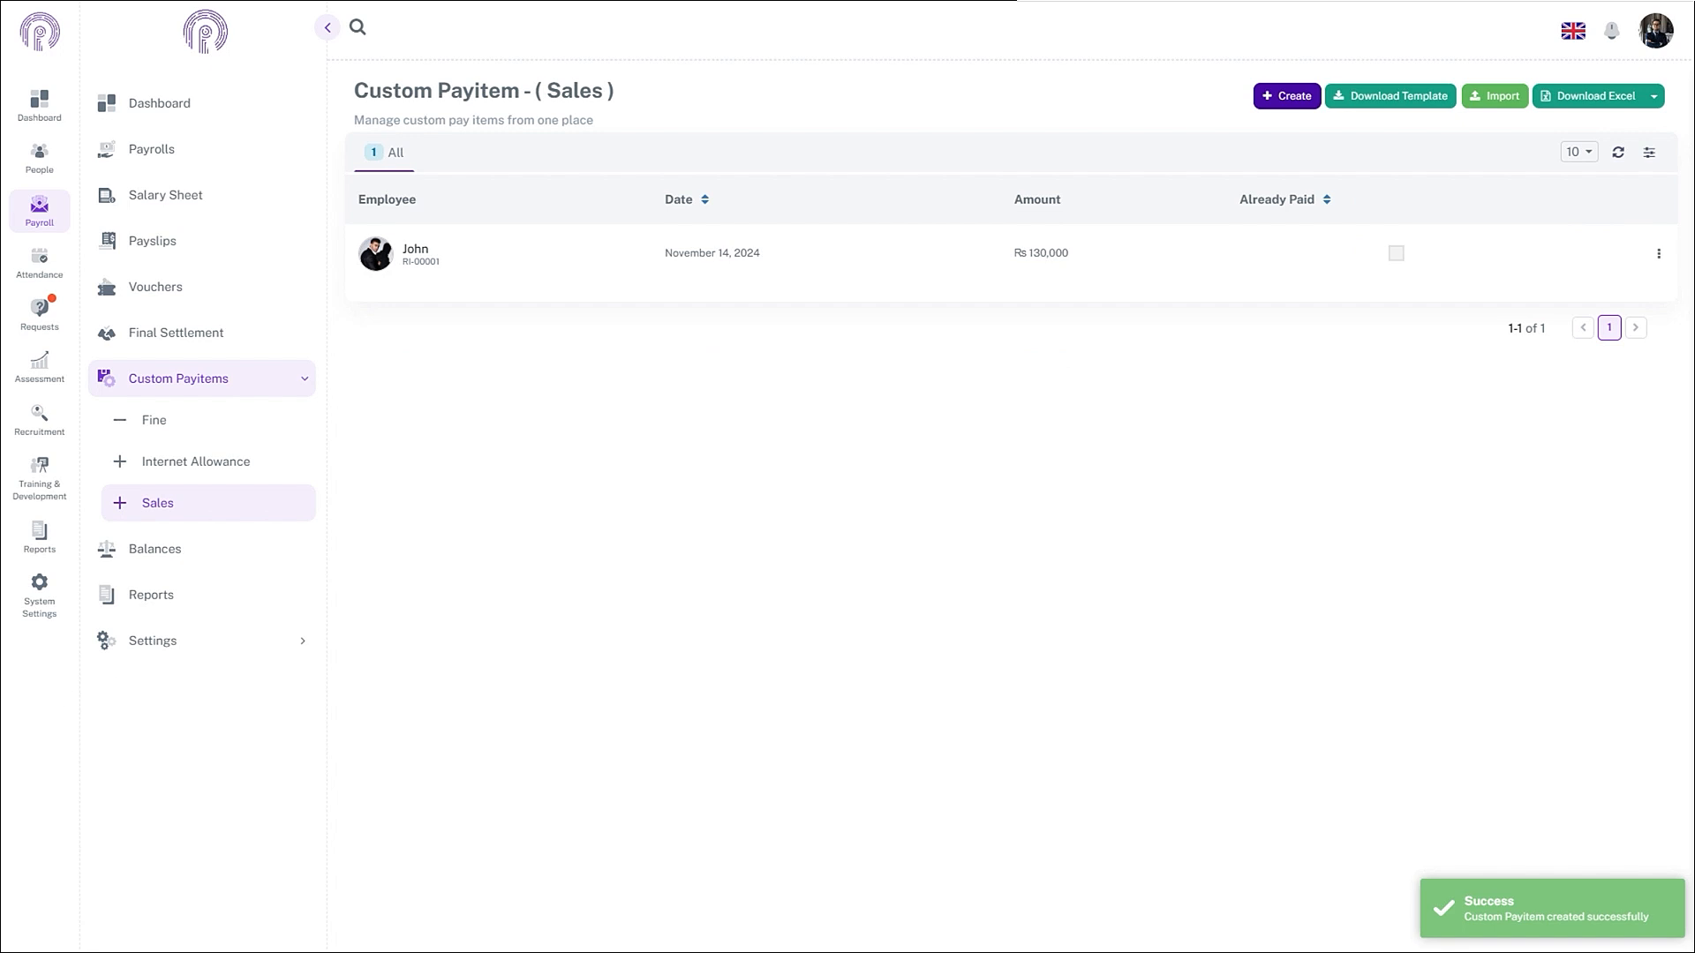
# - Start another sales entry and select the sales executive as the employee
pyautogui.click(1276, 98)
pyautogui.click(954, 133)
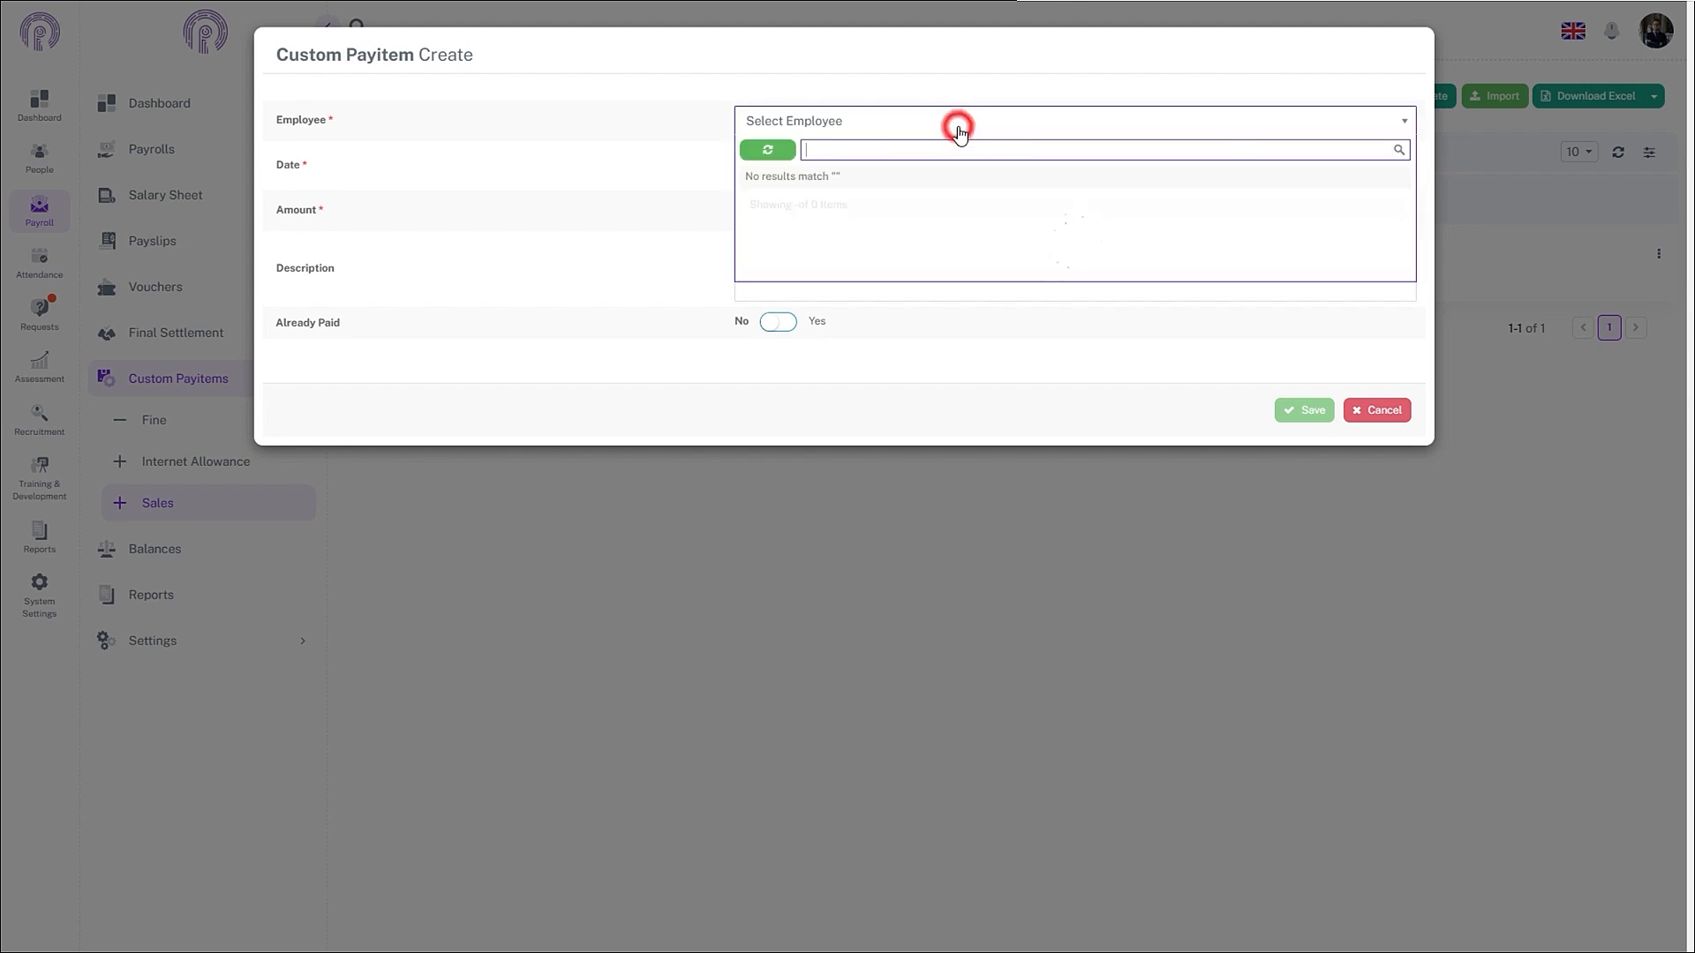
pyautogui.write('Ahad')
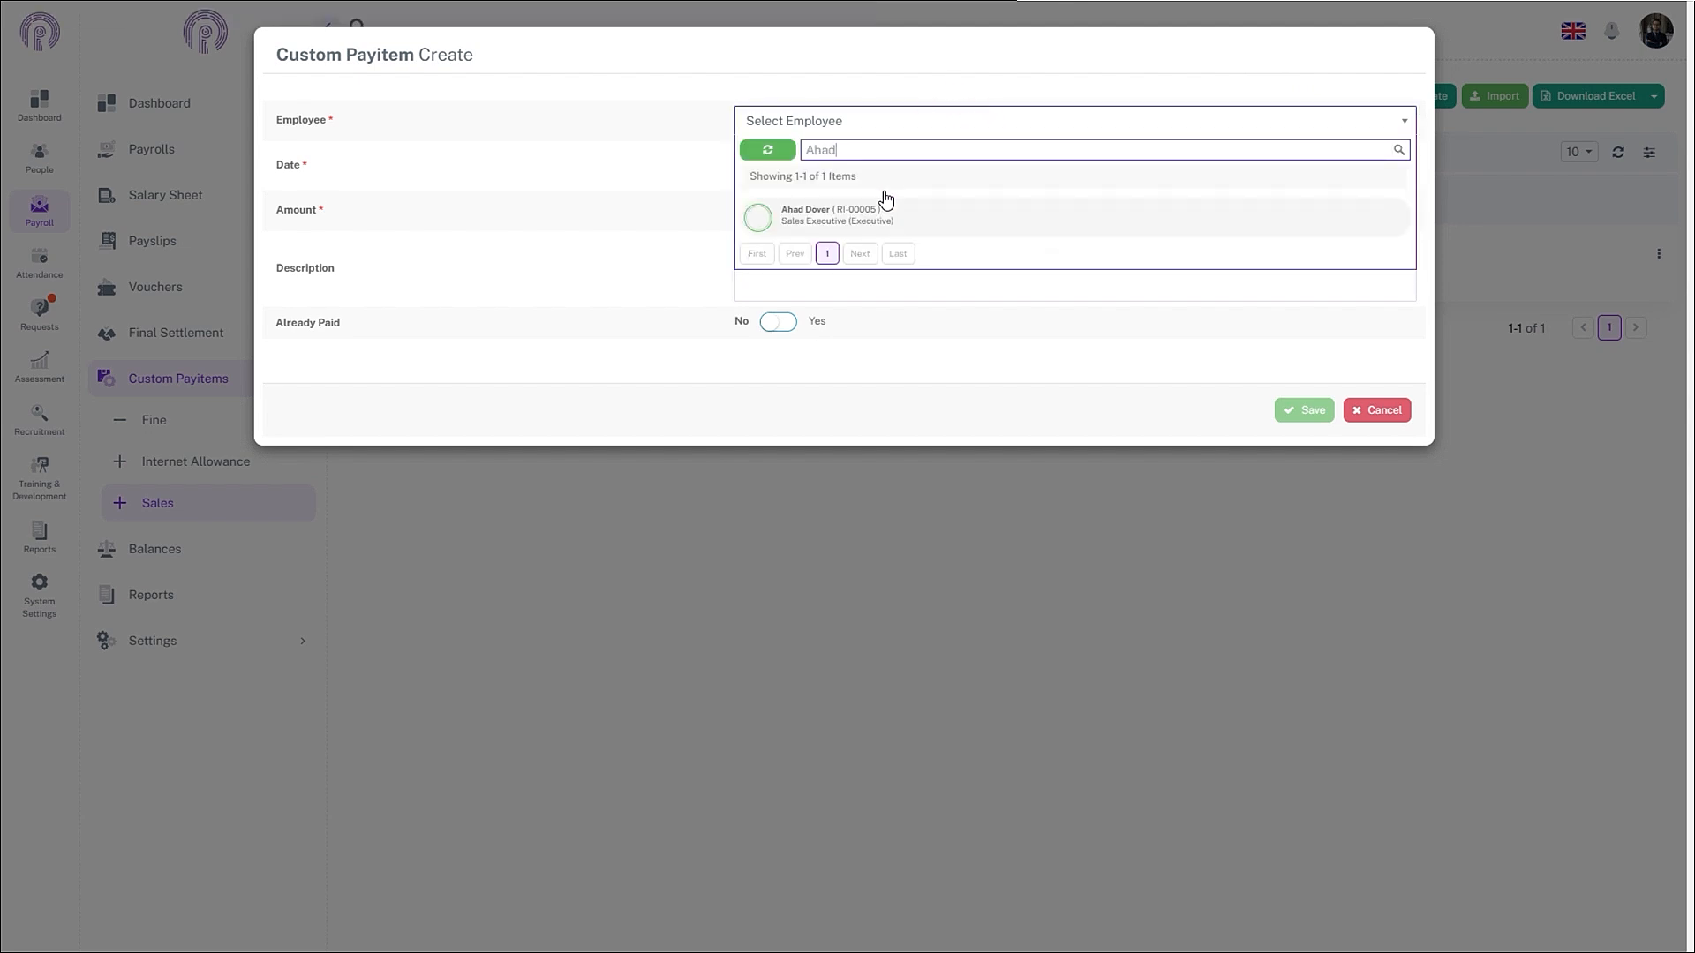
pyautogui.click(868, 207)
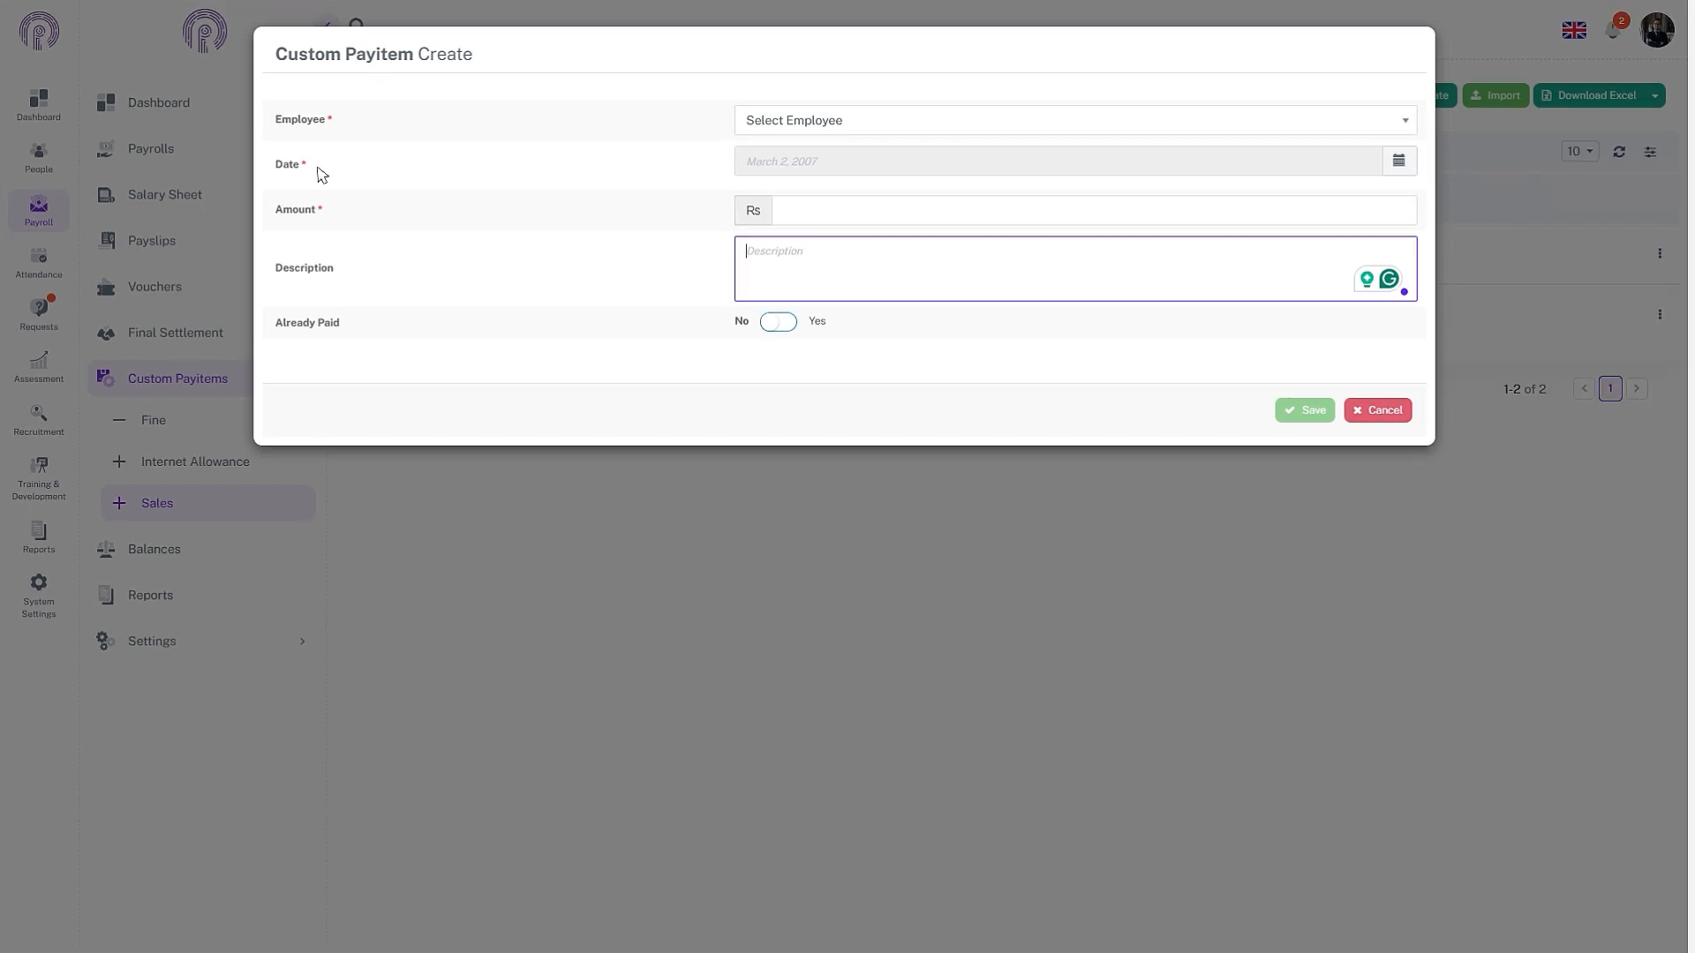
# - Record Rs 60,000 dated November 8, 2024 with the projector sale description, then save
pyautogui.click(1398, 162)
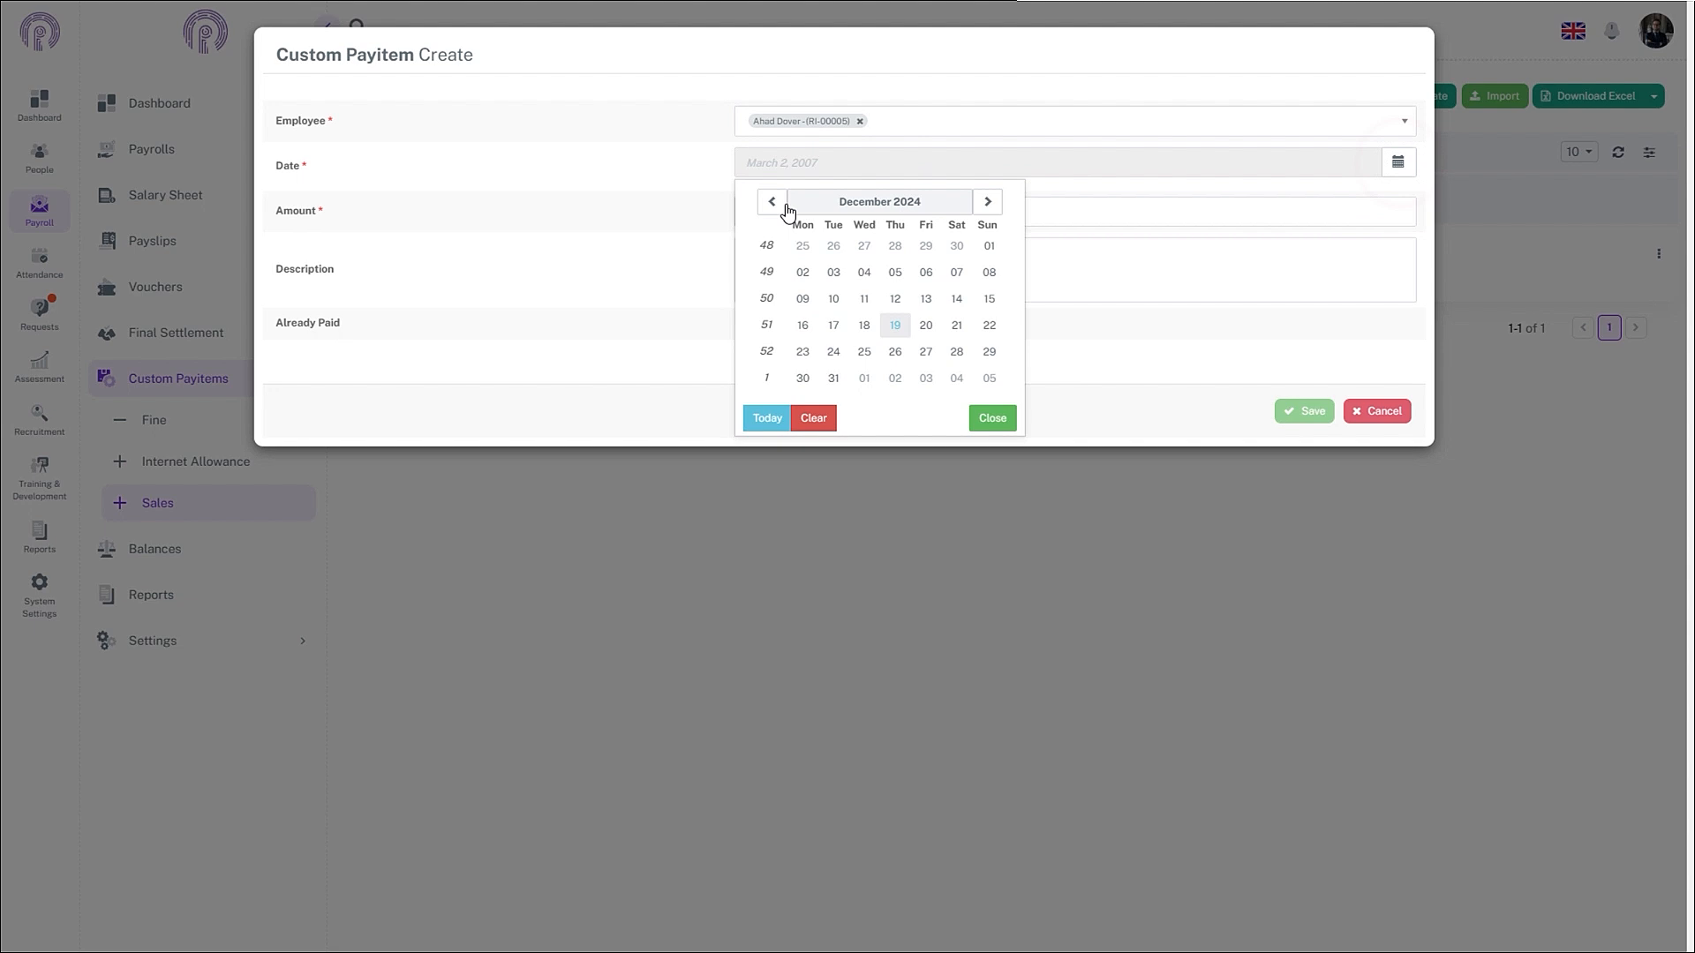
pyautogui.click(773, 202)
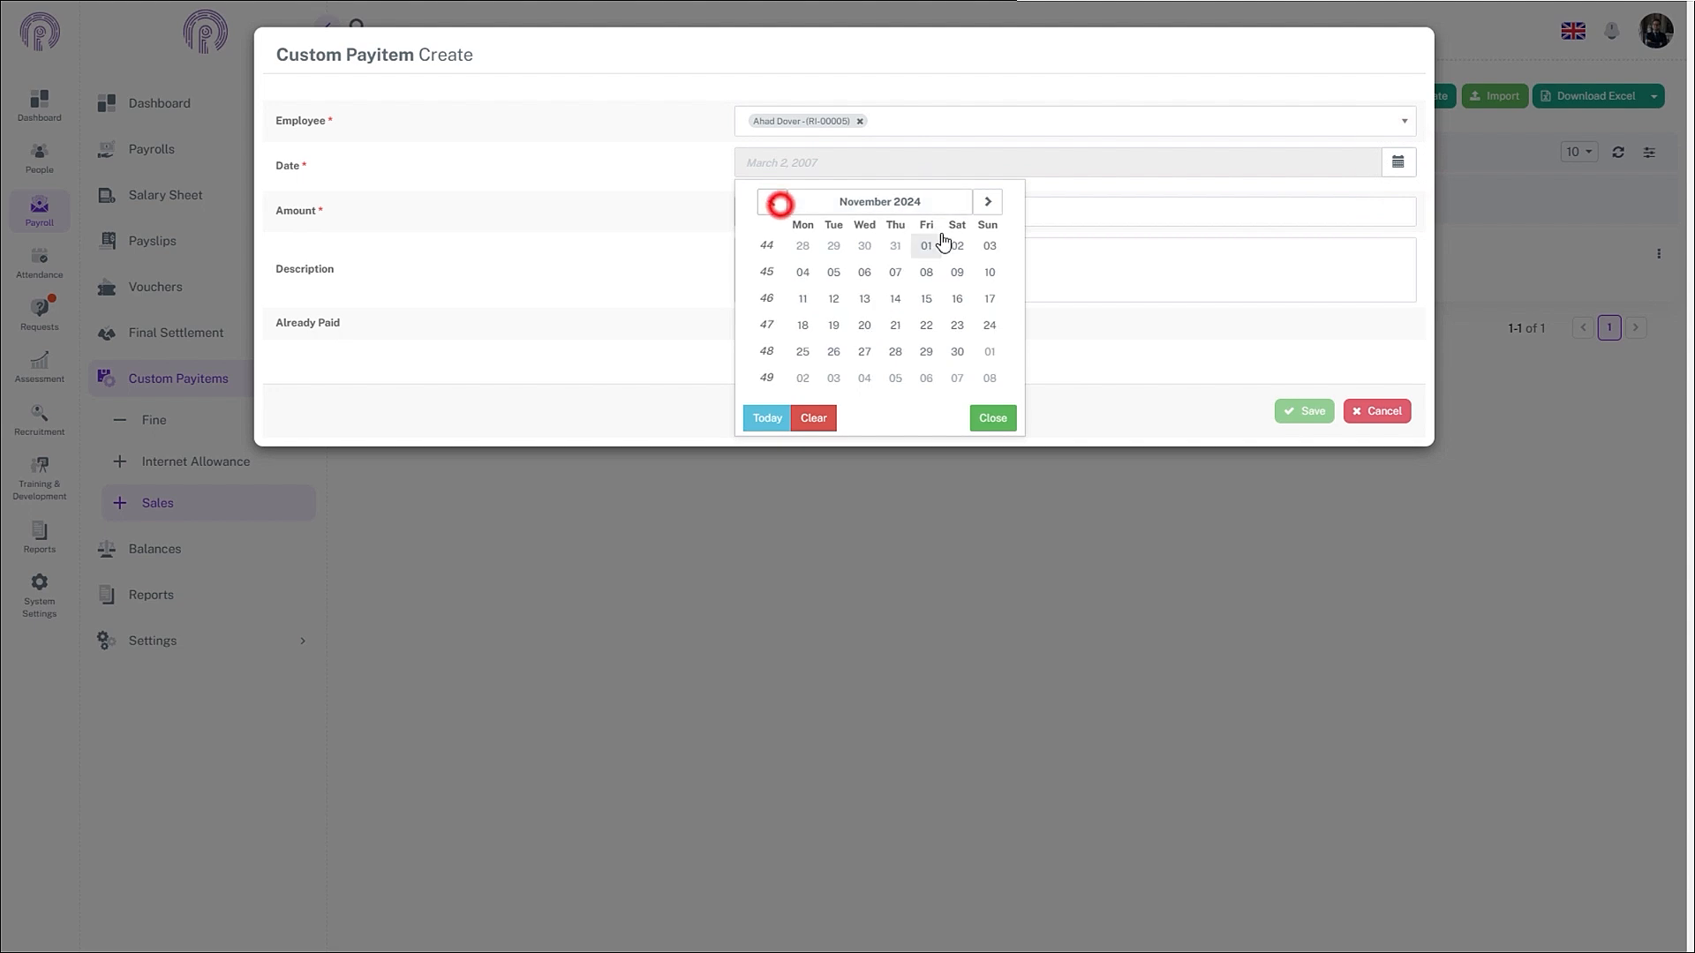
pyautogui.click(926, 272)
pyautogui.click(1019, 209)
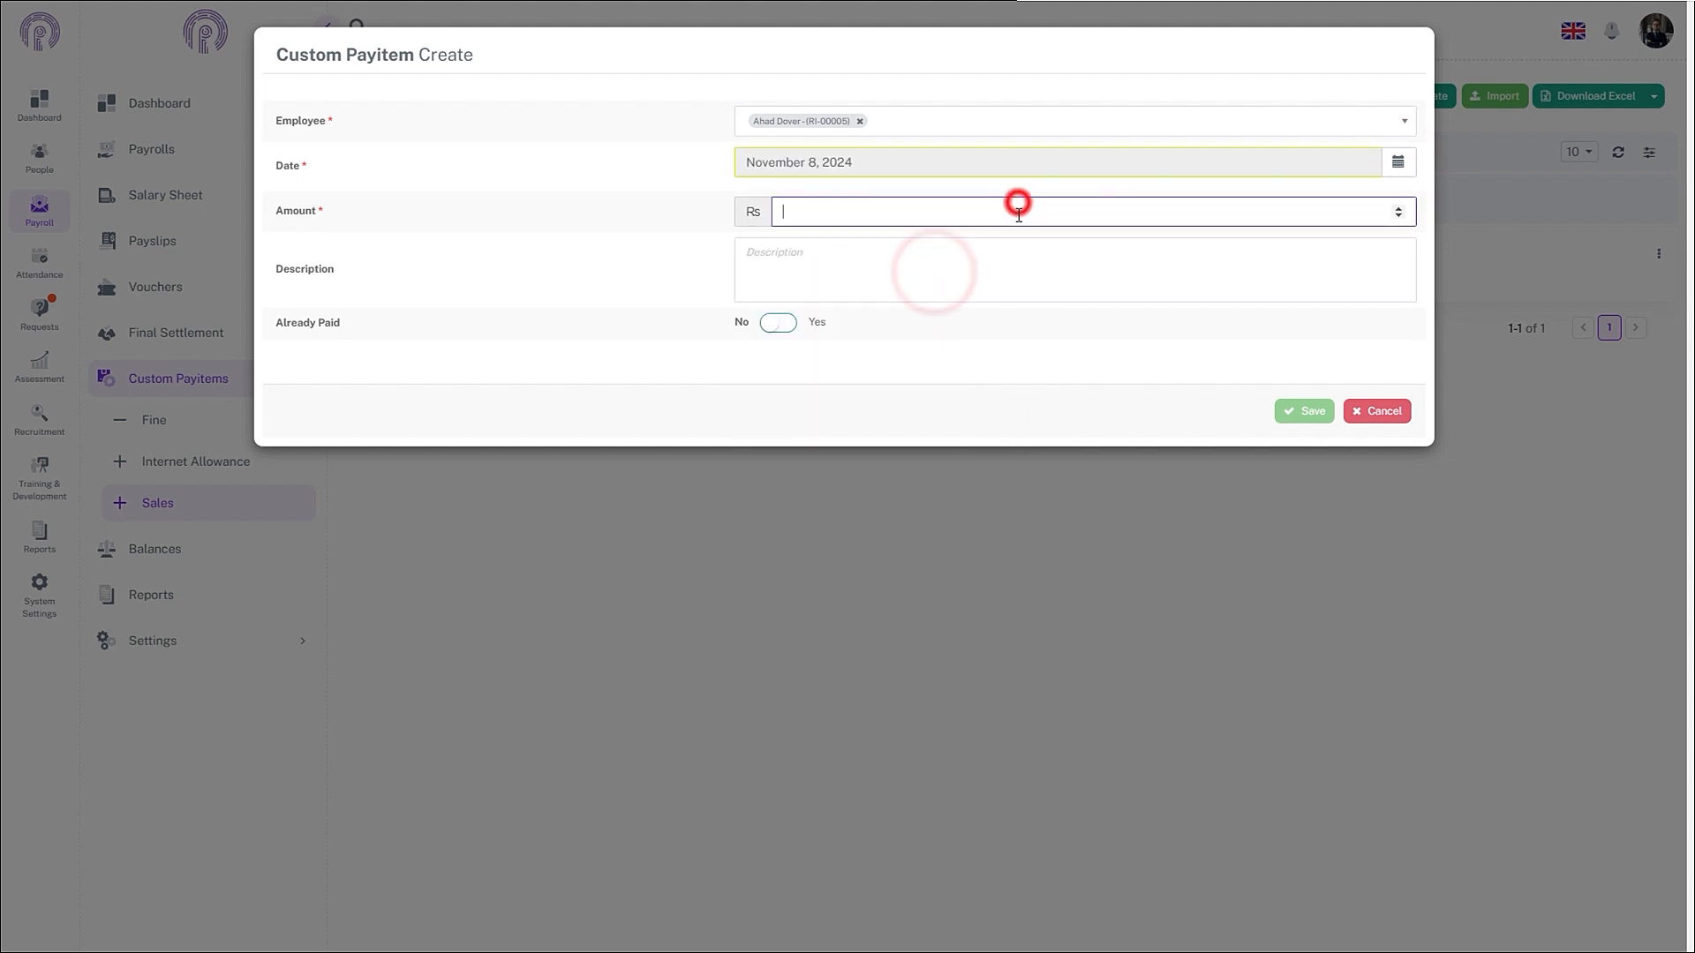
pyautogui.write('60000')
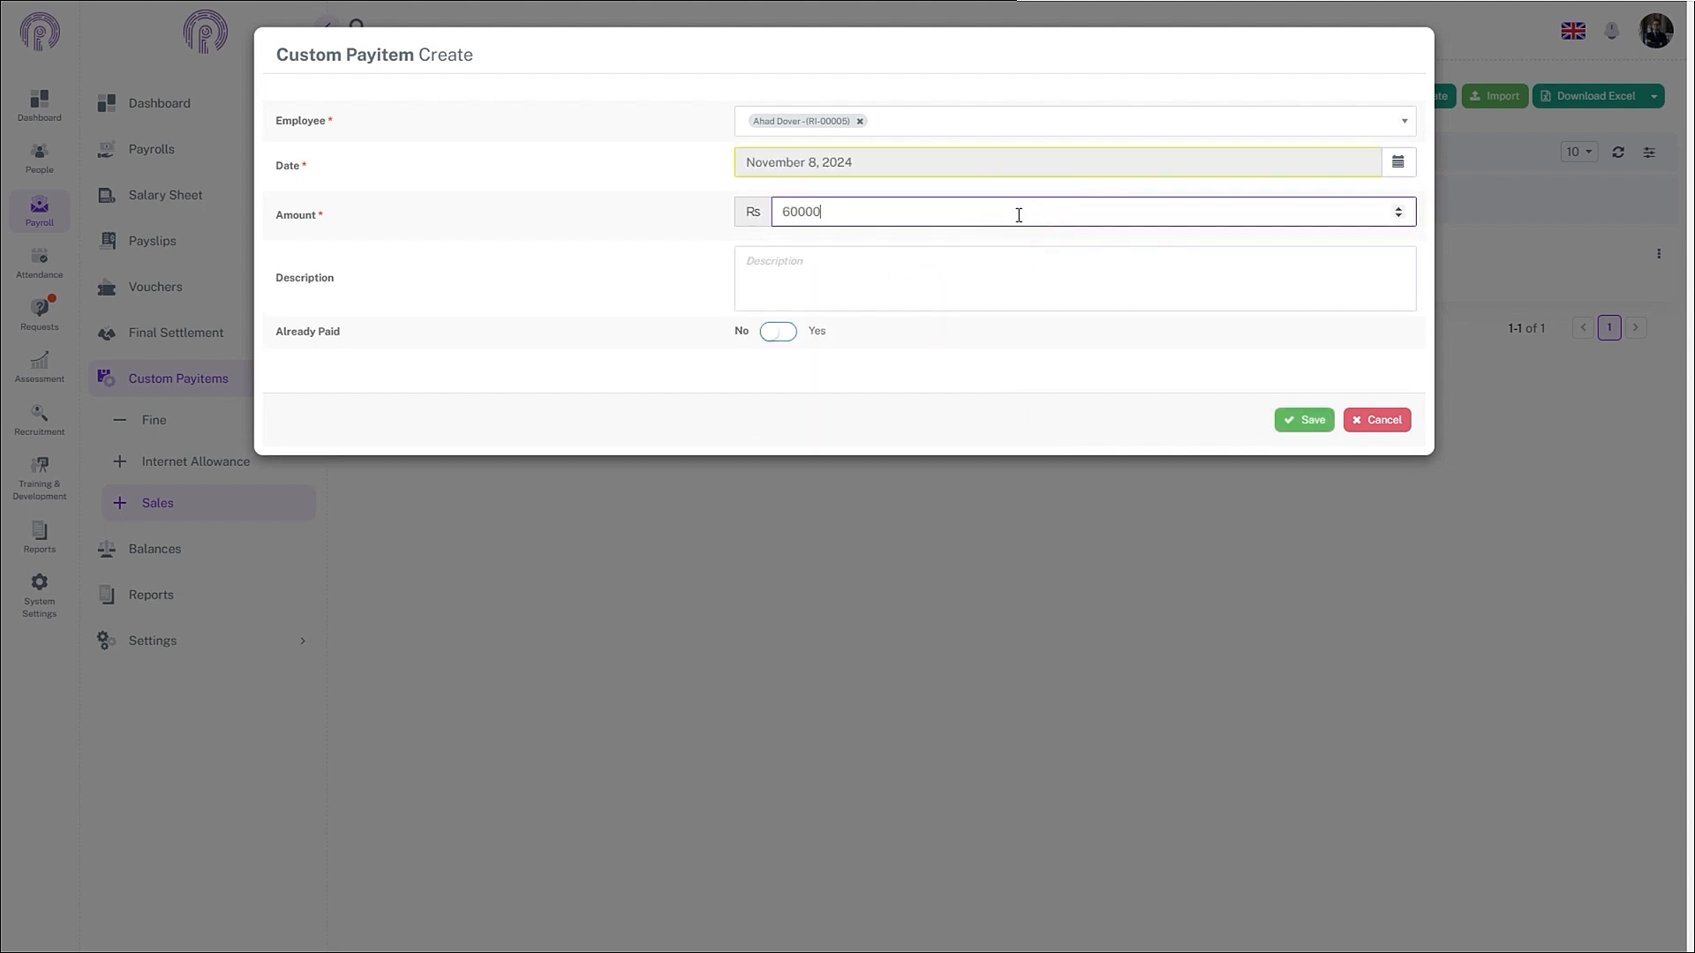
pyautogui.click(1042, 266)
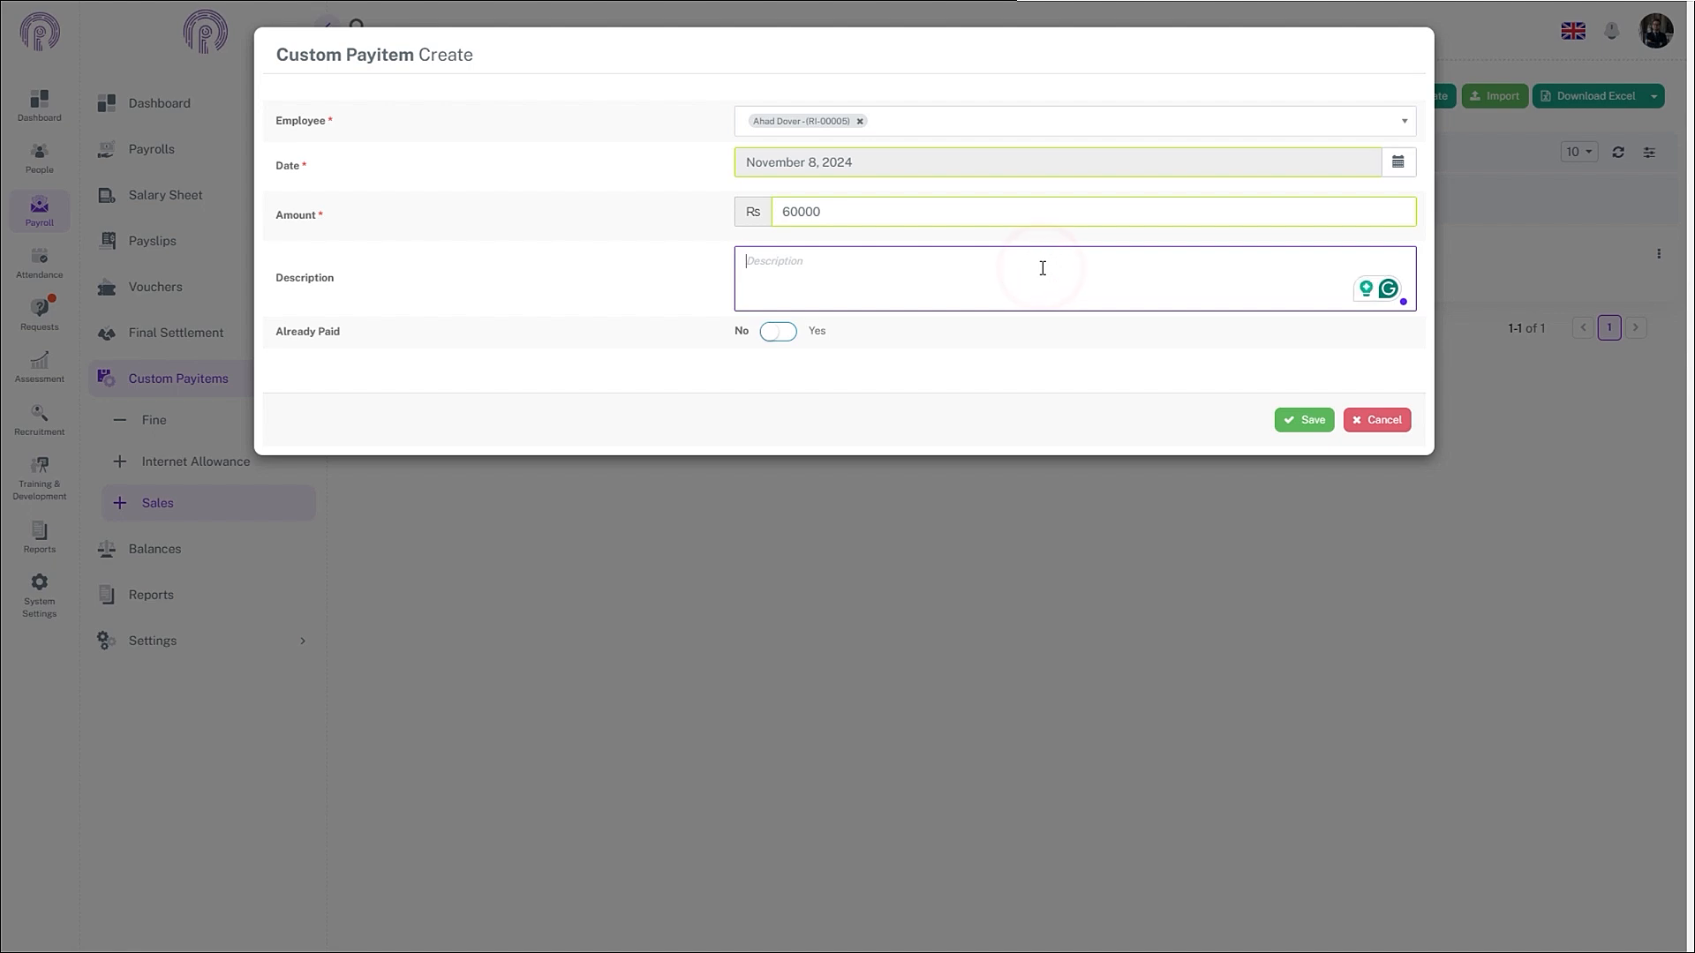
pyautogui.write('on 8-november-2024, ahad sold a product named projector, invoice number 78601, worth value of 60,000.')
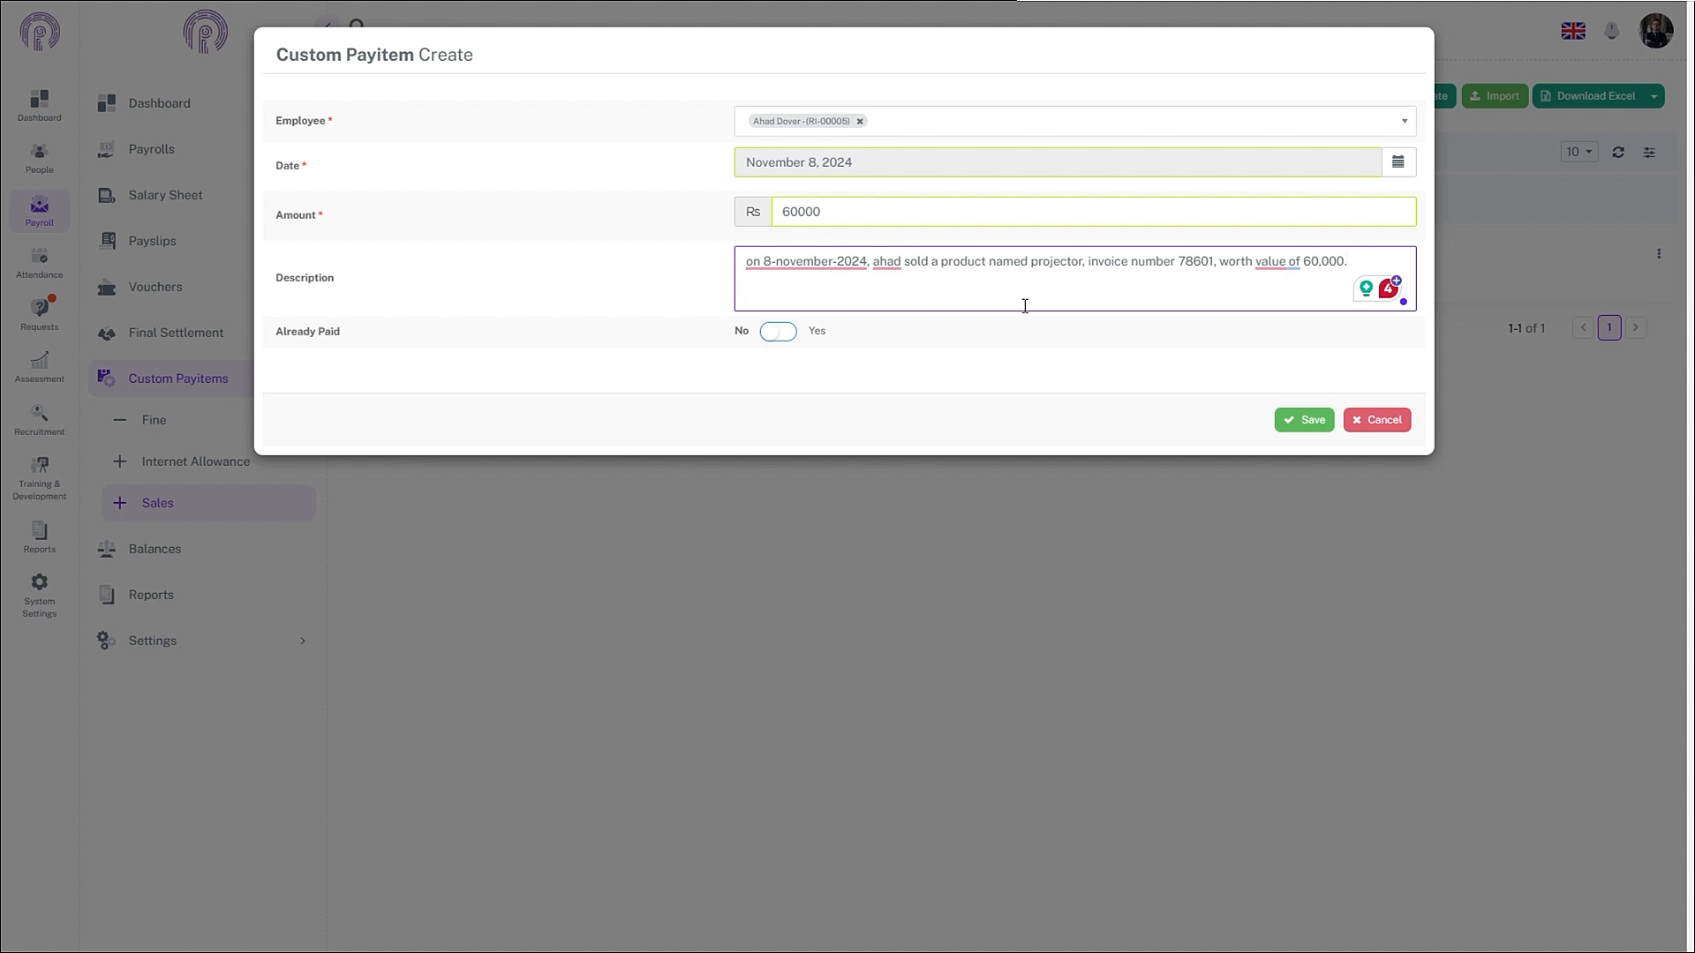
pyautogui.click(1298, 420)
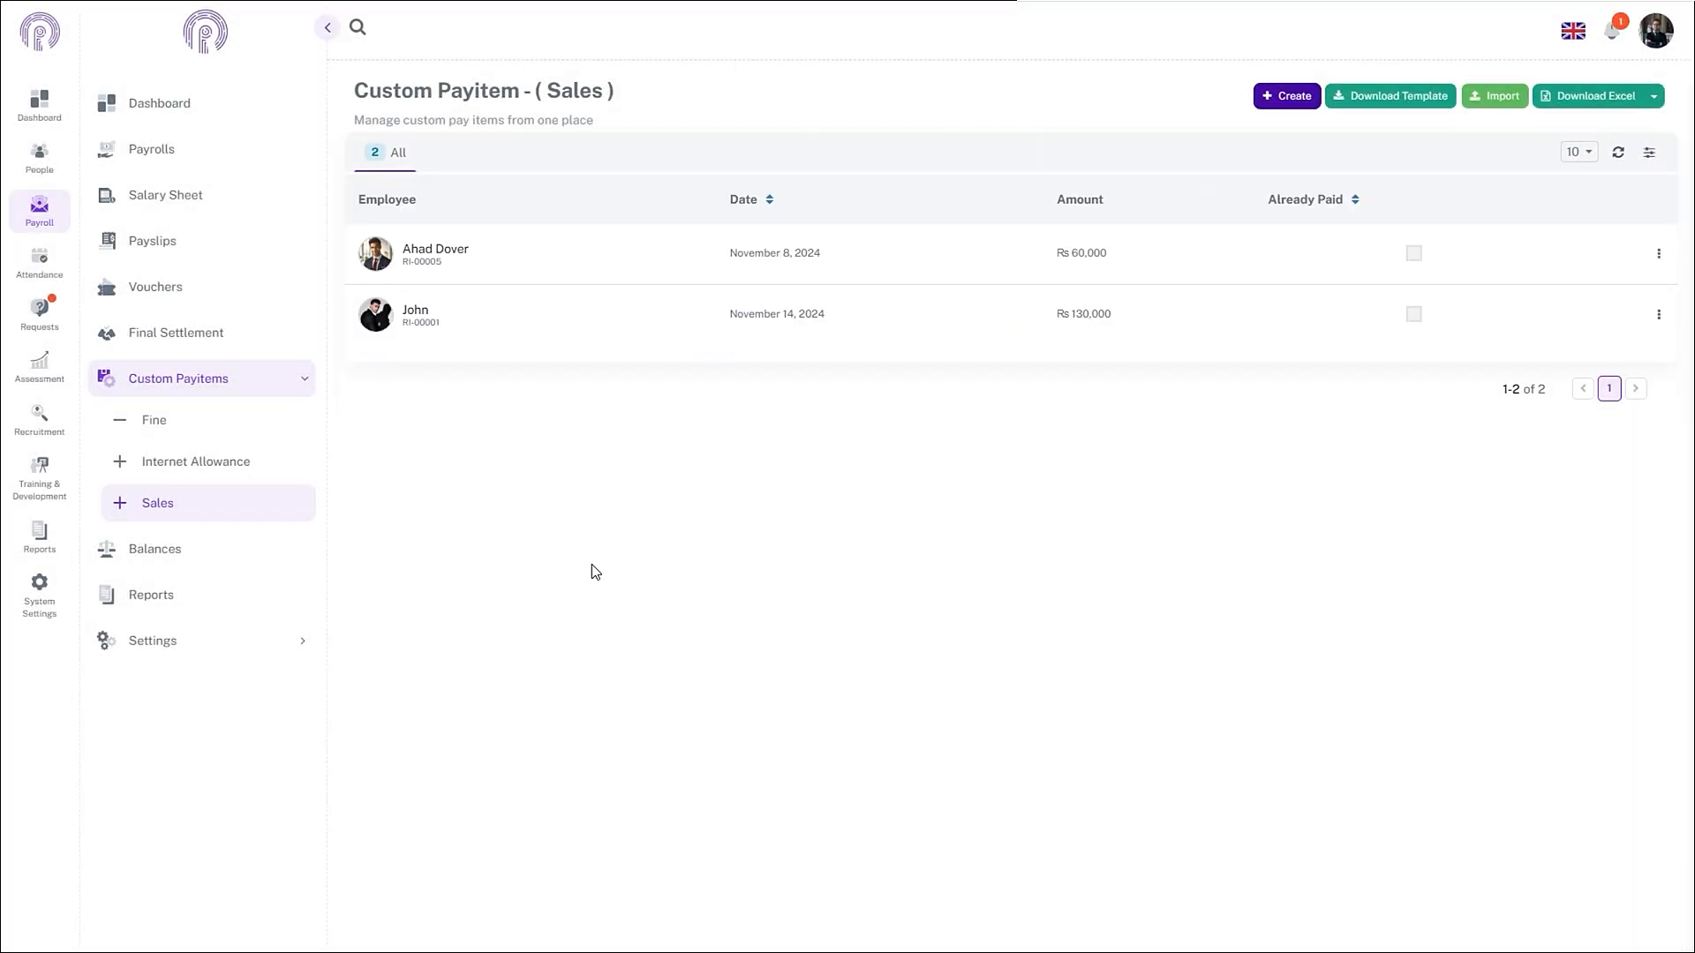
# - Open the Genral monthly payroll for editing and add two empty pay item rows
pyautogui.click(159, 152)
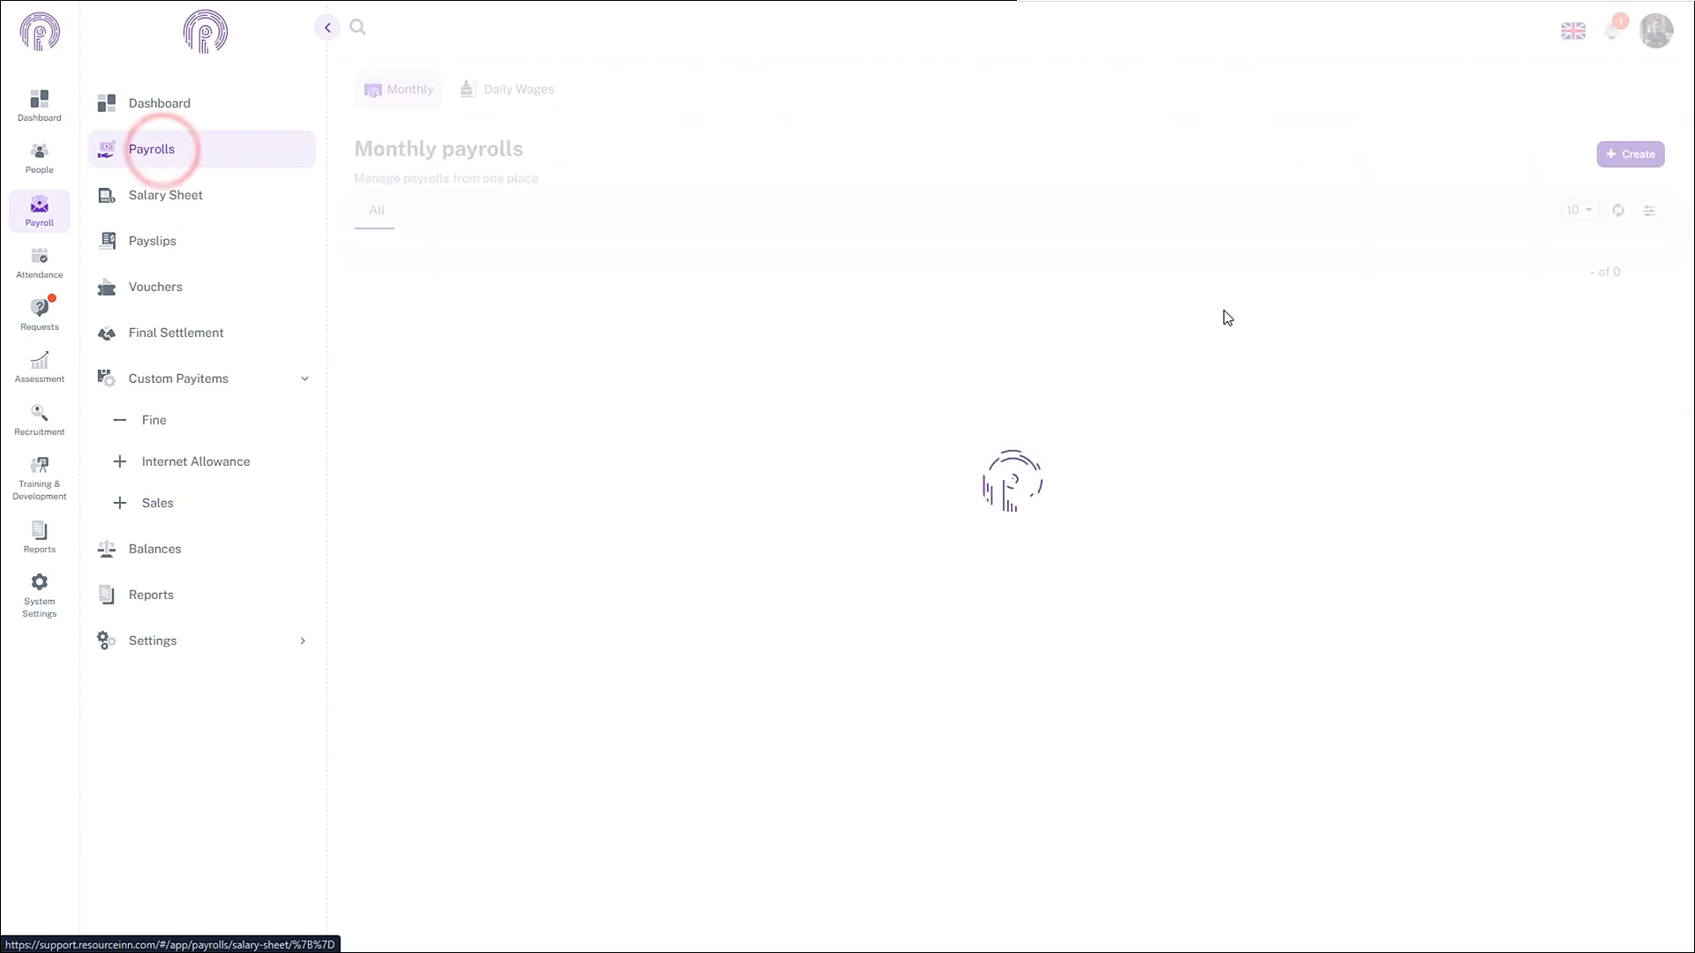
pyautogui.click(1445, 300)
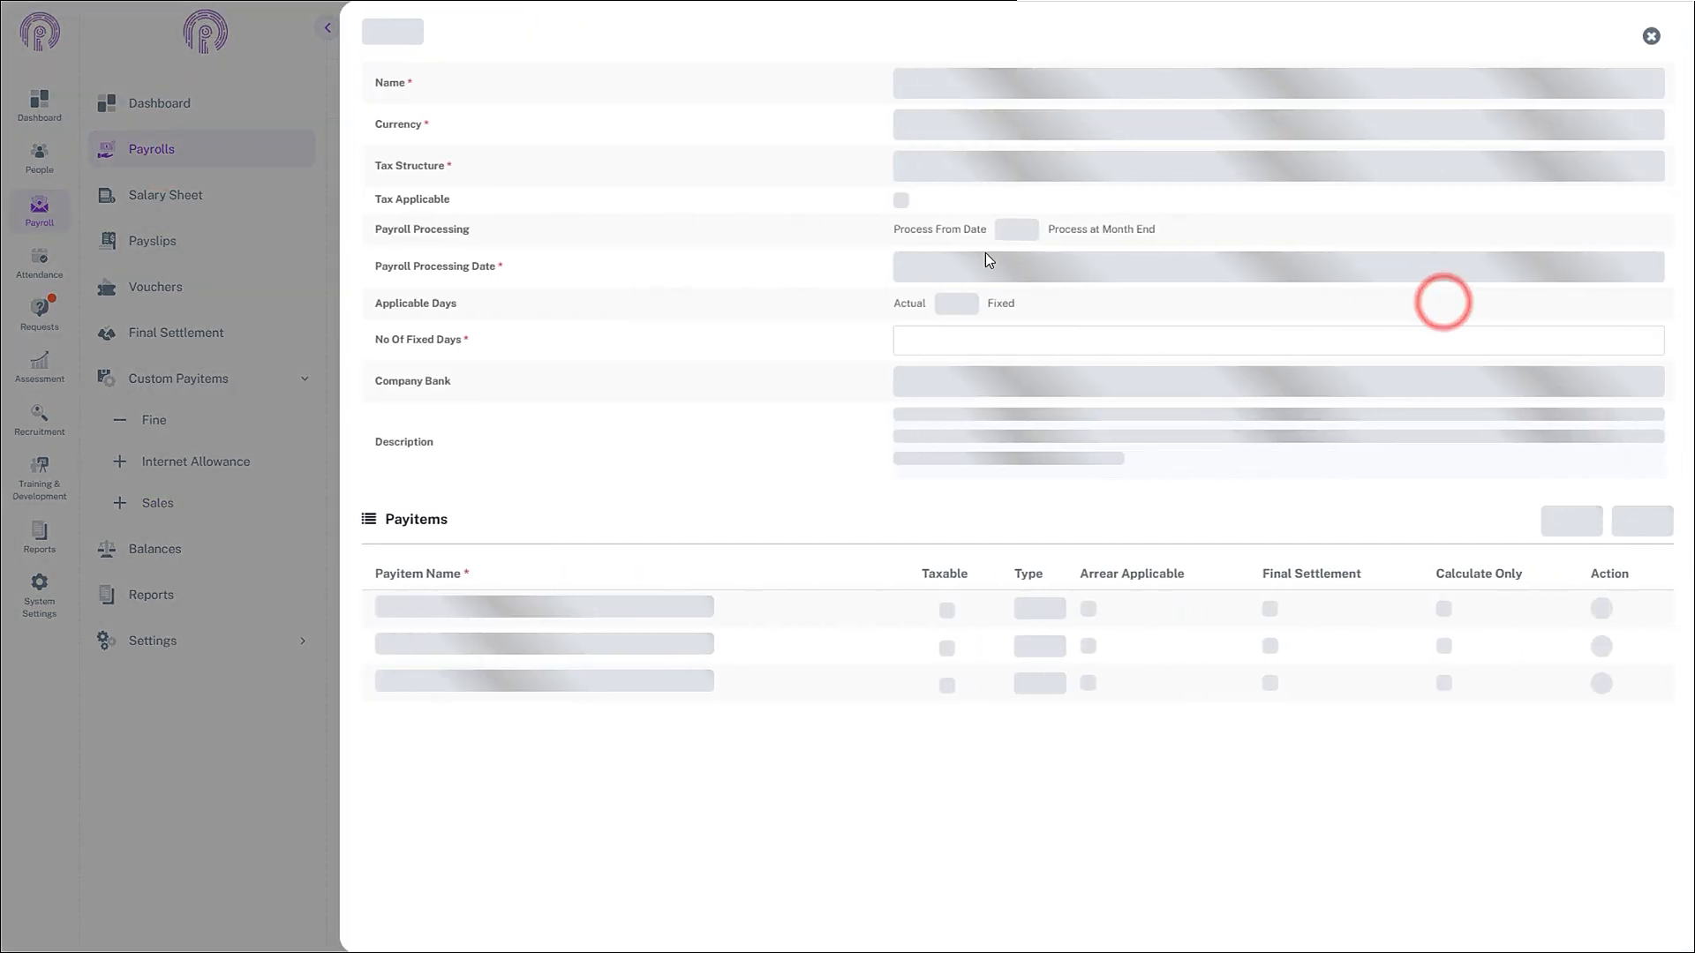
pyautogui.click(1646, 445)
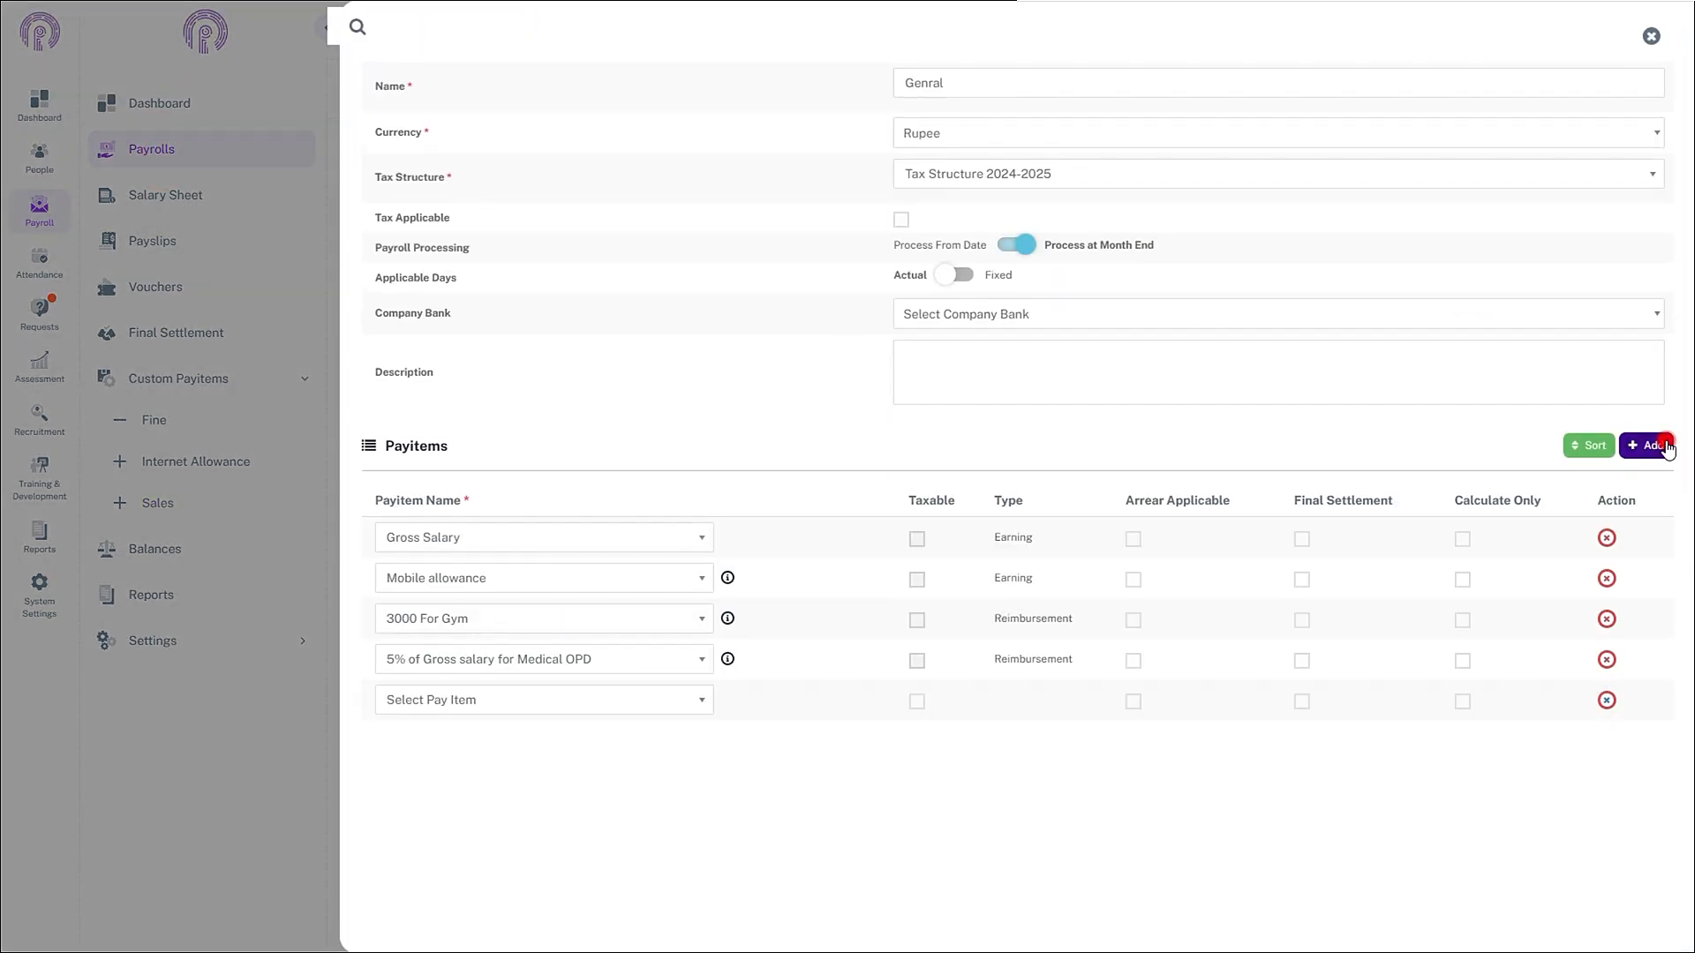
pyautogui.click(1647, 445)
# - Set the new rows to Sales Commission and Bonus on Sales and save the payroll
pyautogui.click(607, 702)
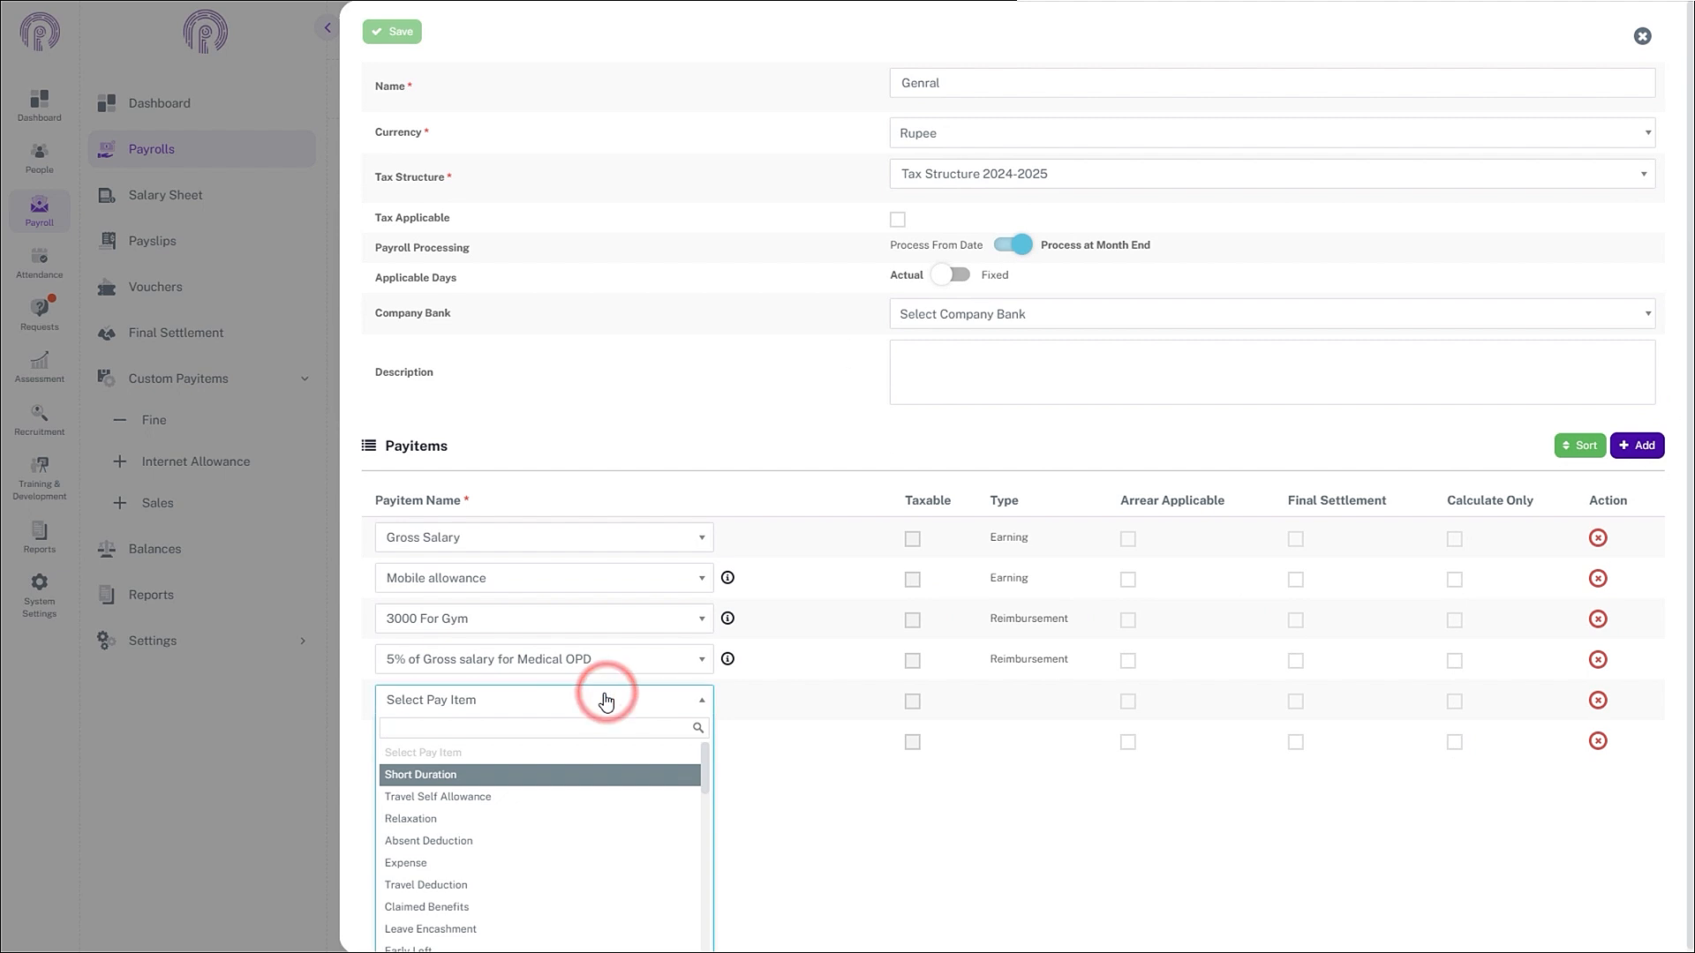
pyautogui.write('sal')
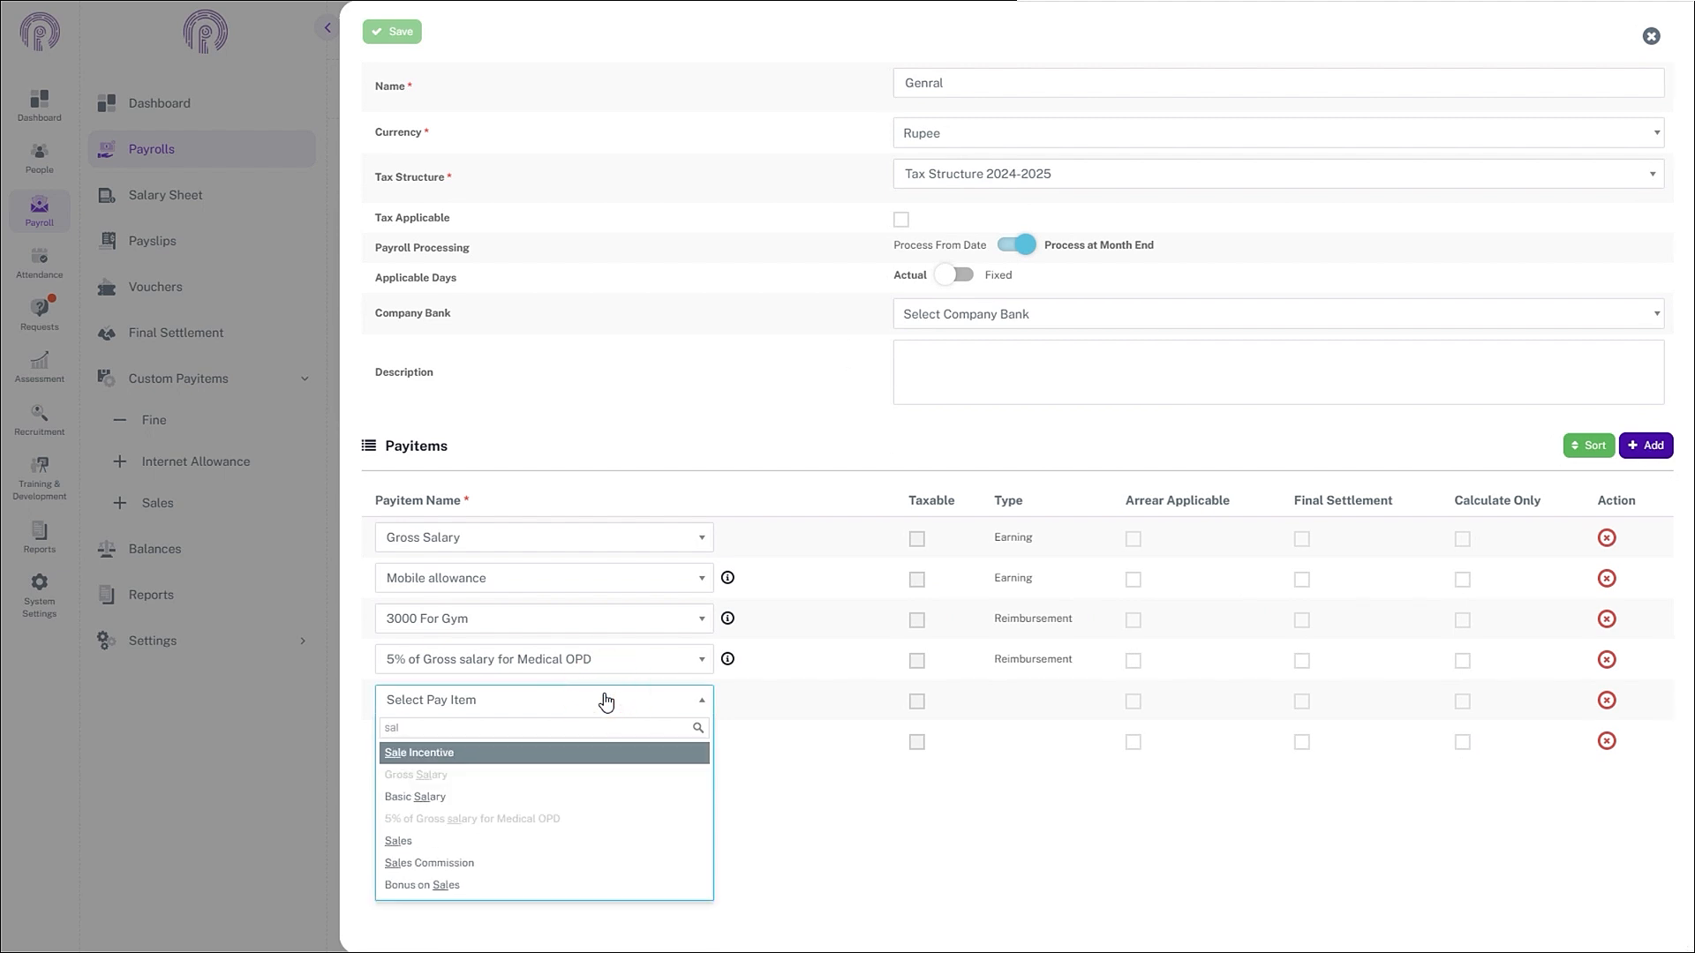
pyautogui.click(441, 862)
pyautogui.click(459, 740)
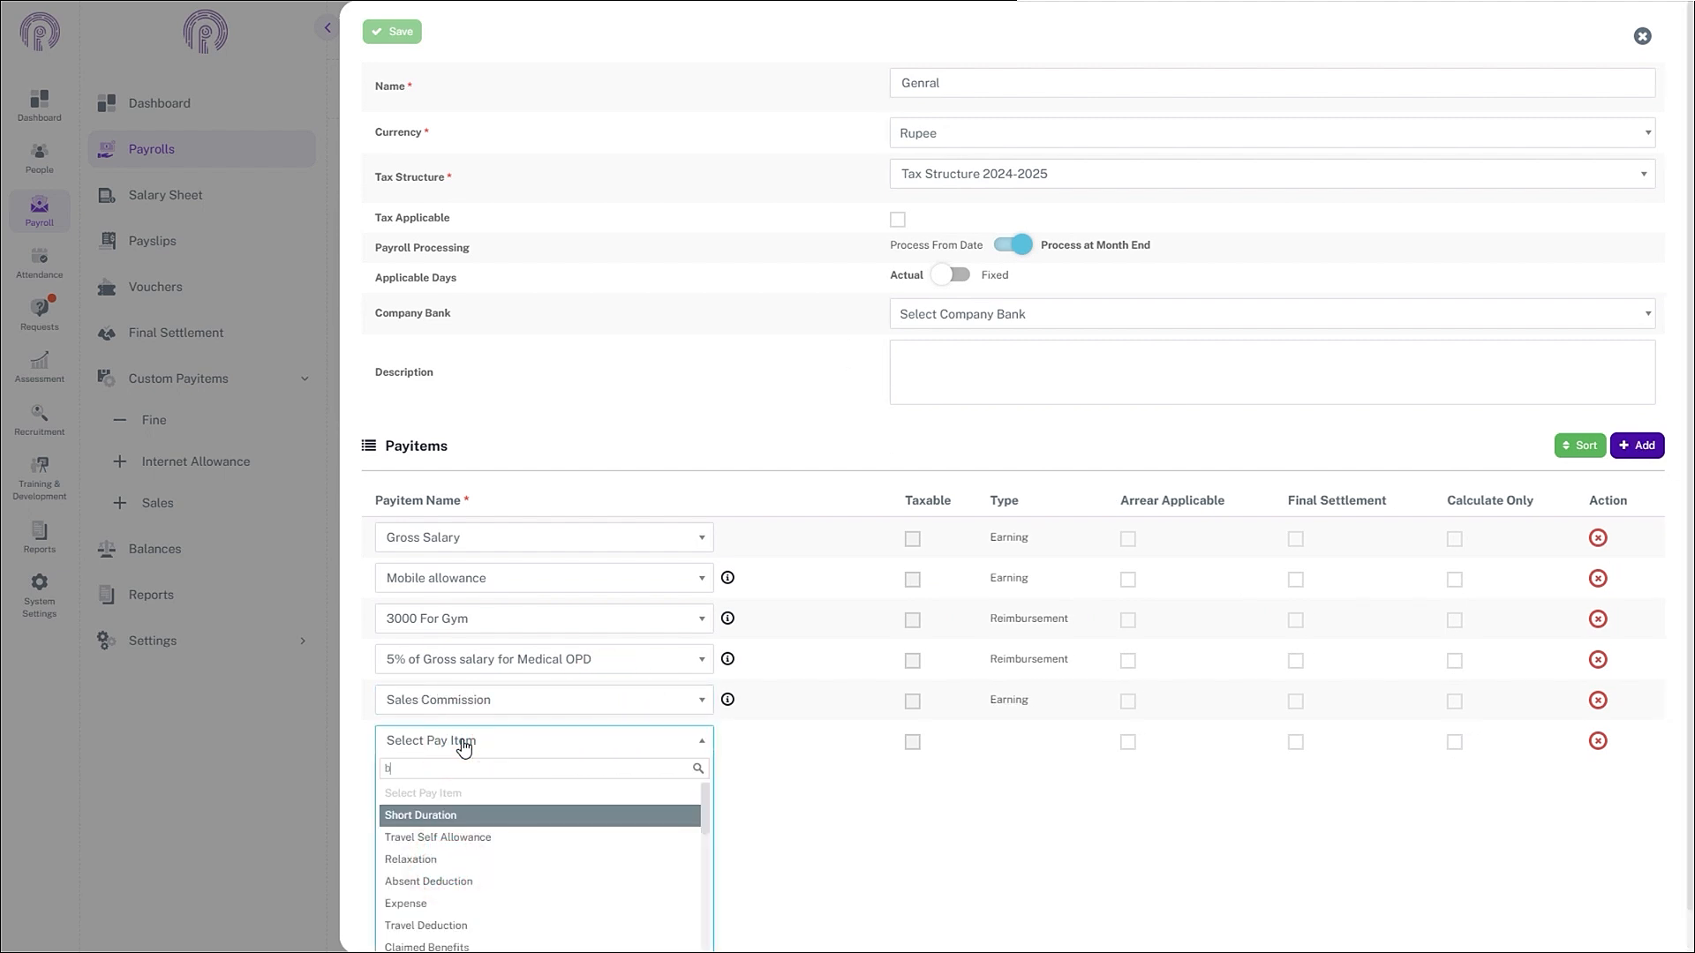
pyautogui.write('bon')
pyautogui.click(437, 794)
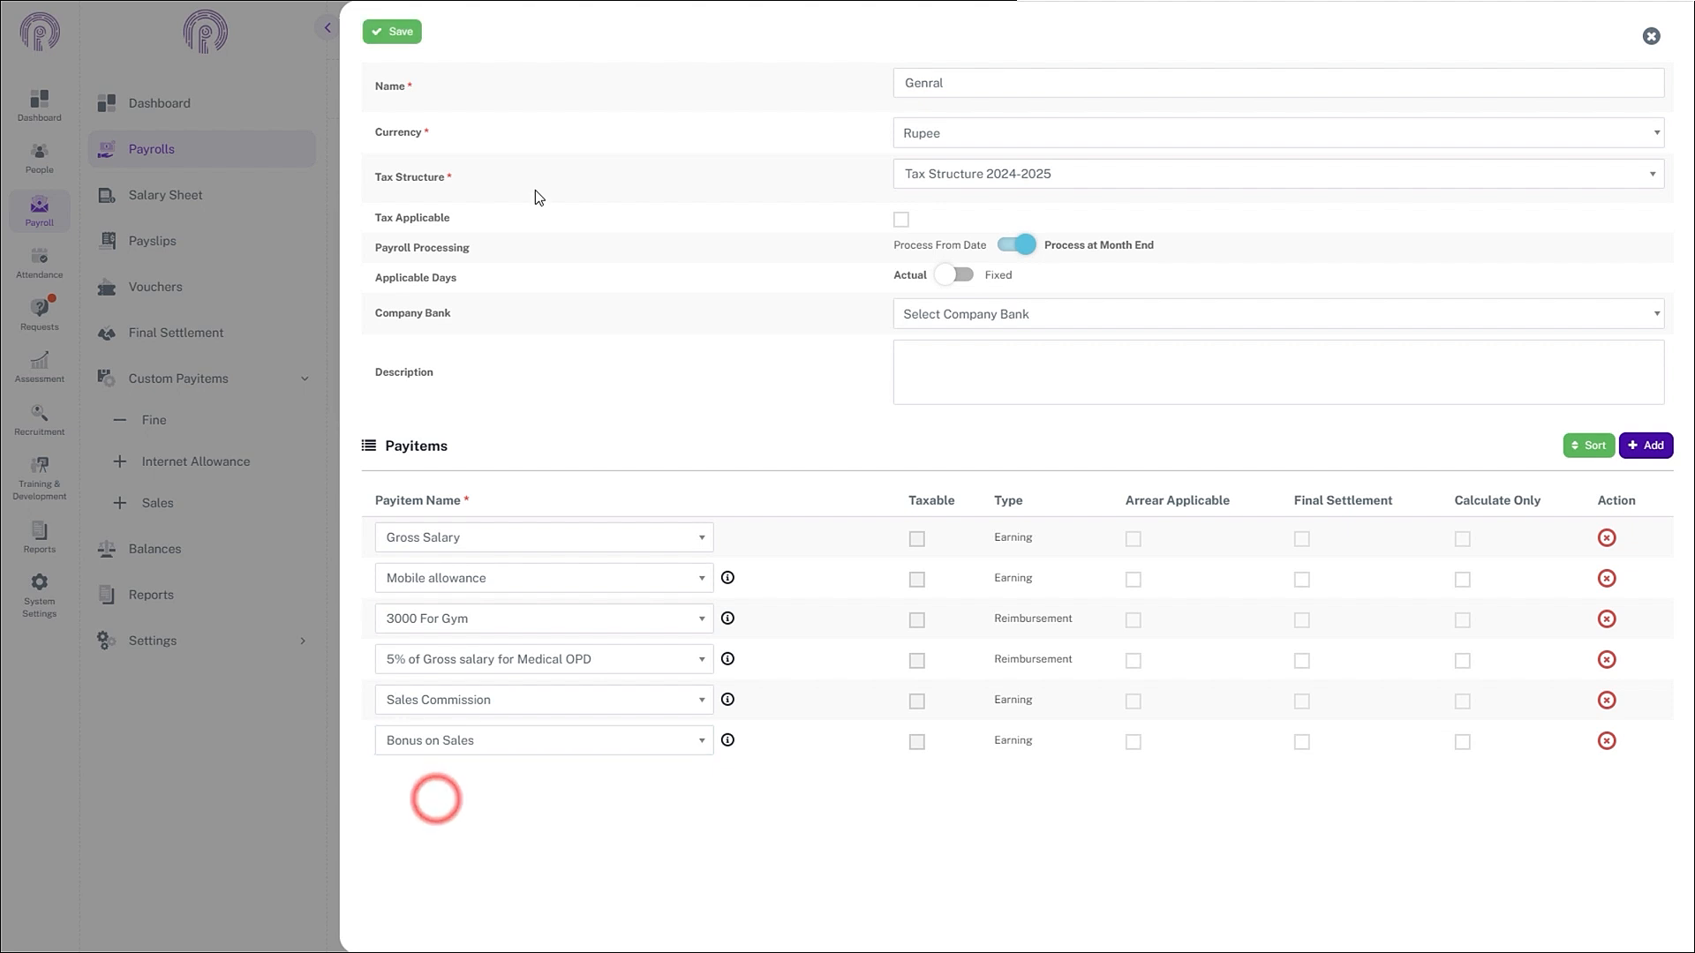
pyautogui.click(415, 34)
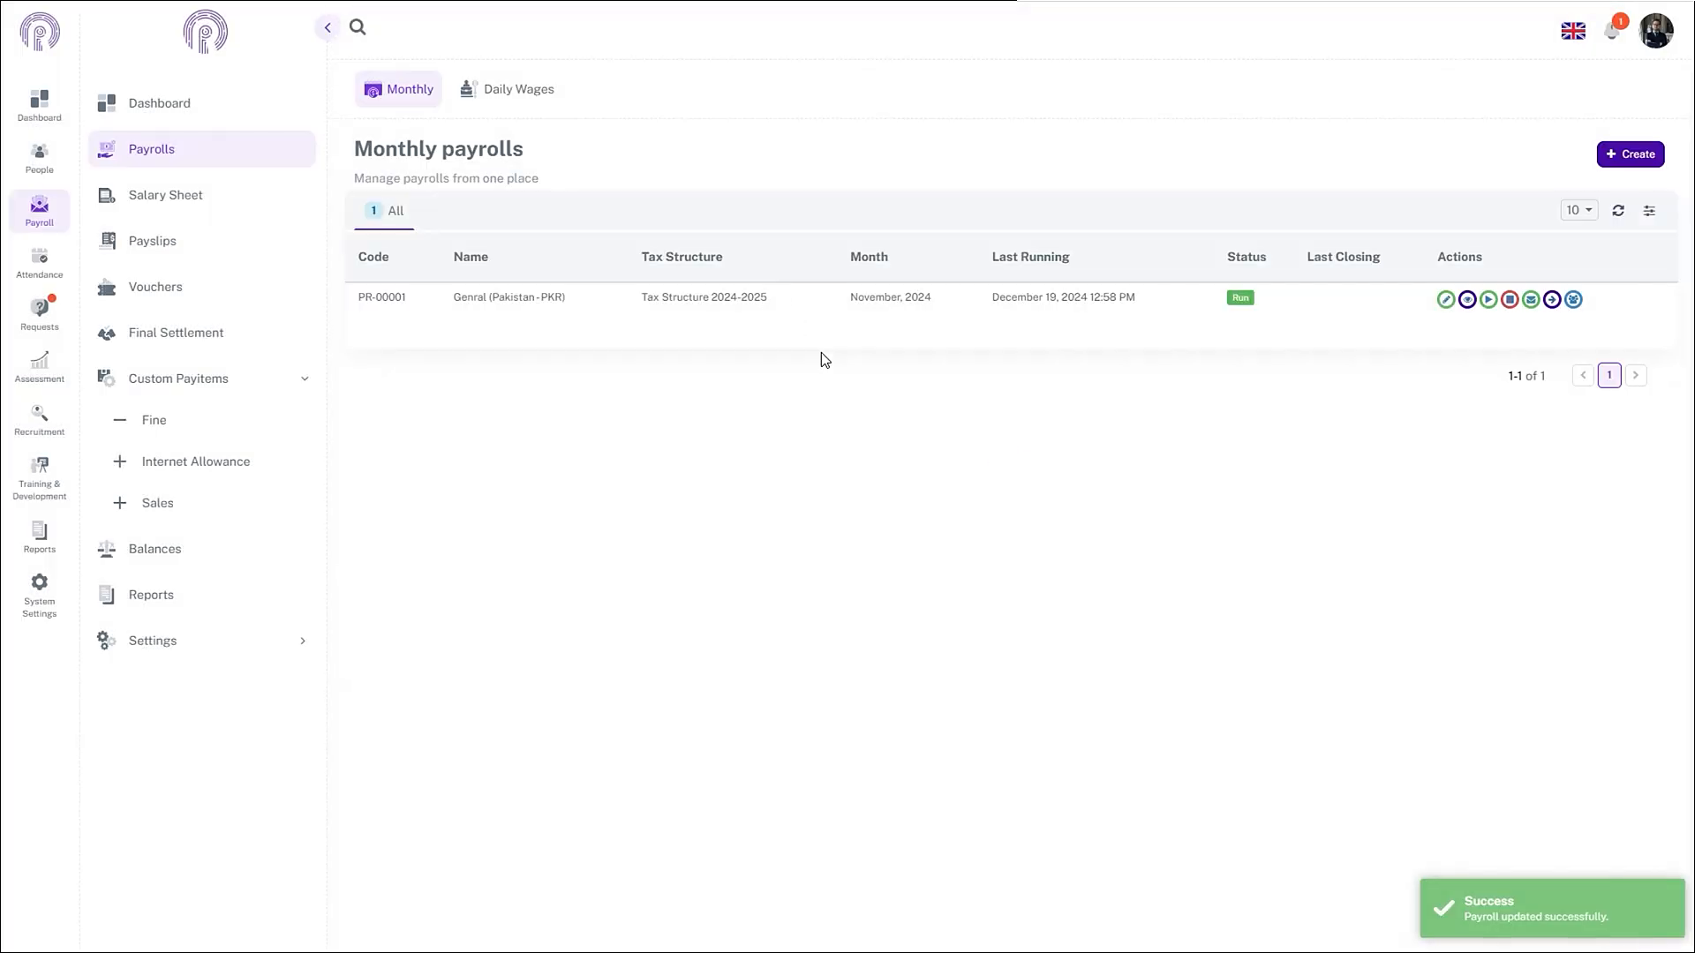
# - Run the Genral payroll for November 2024, dismiss notifications, and open its salary sheet
pyautogui.click(1489, 300)
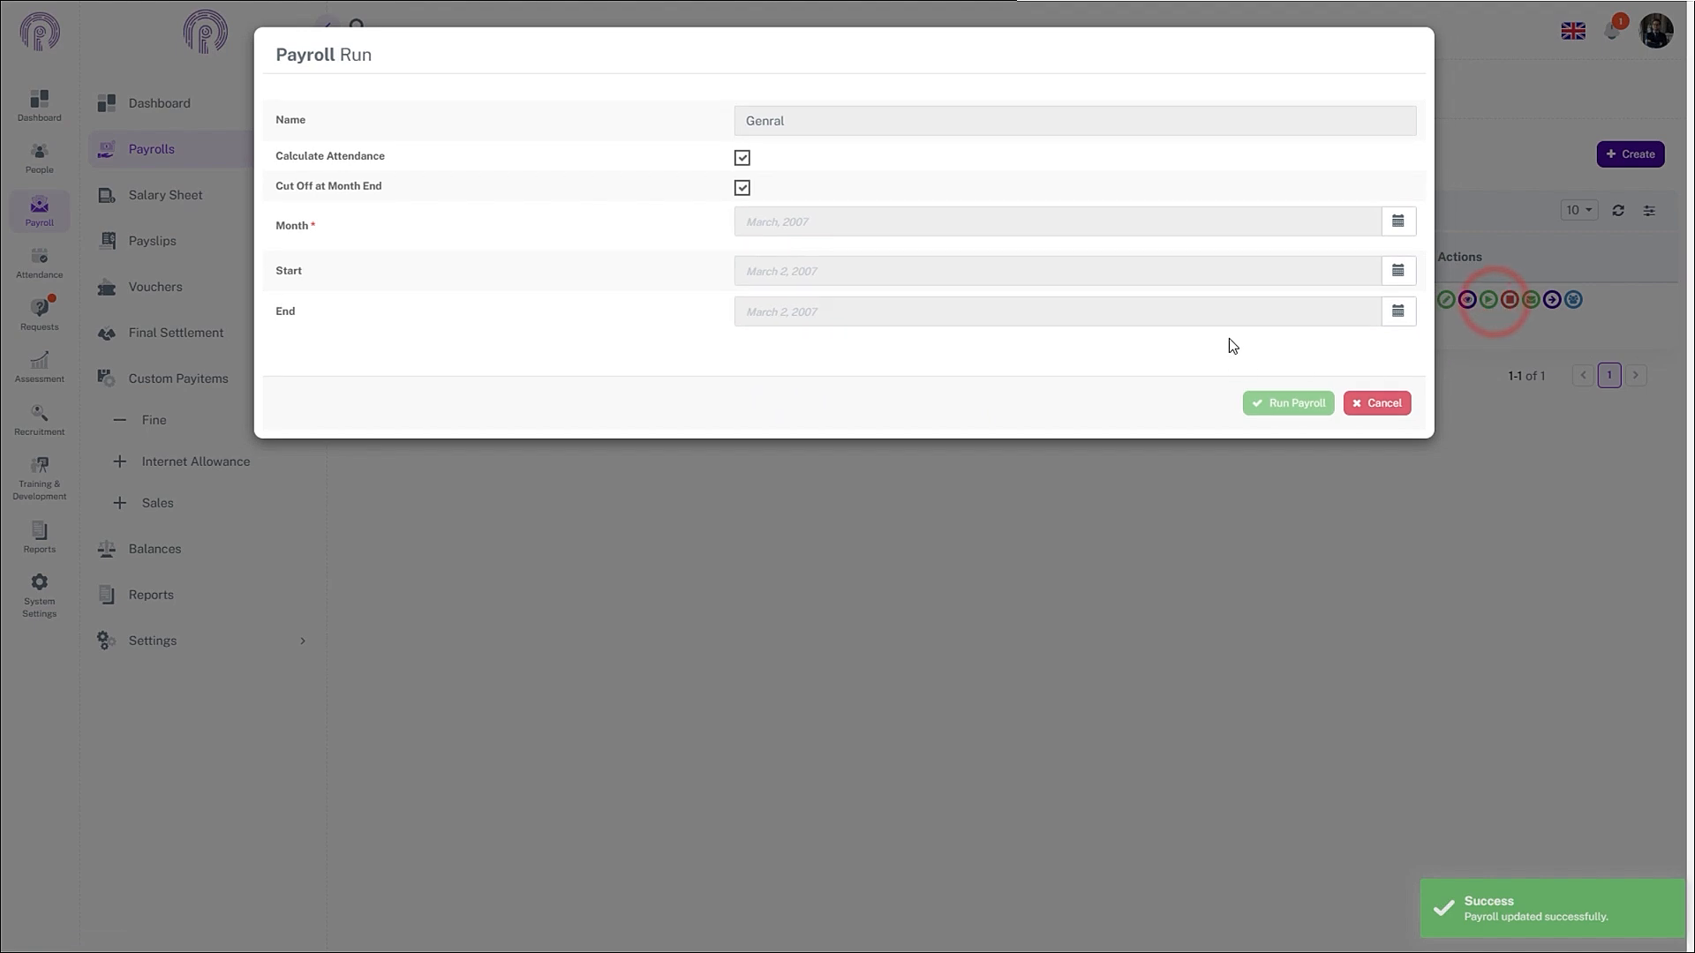
pyautogui.click(1414, 225)
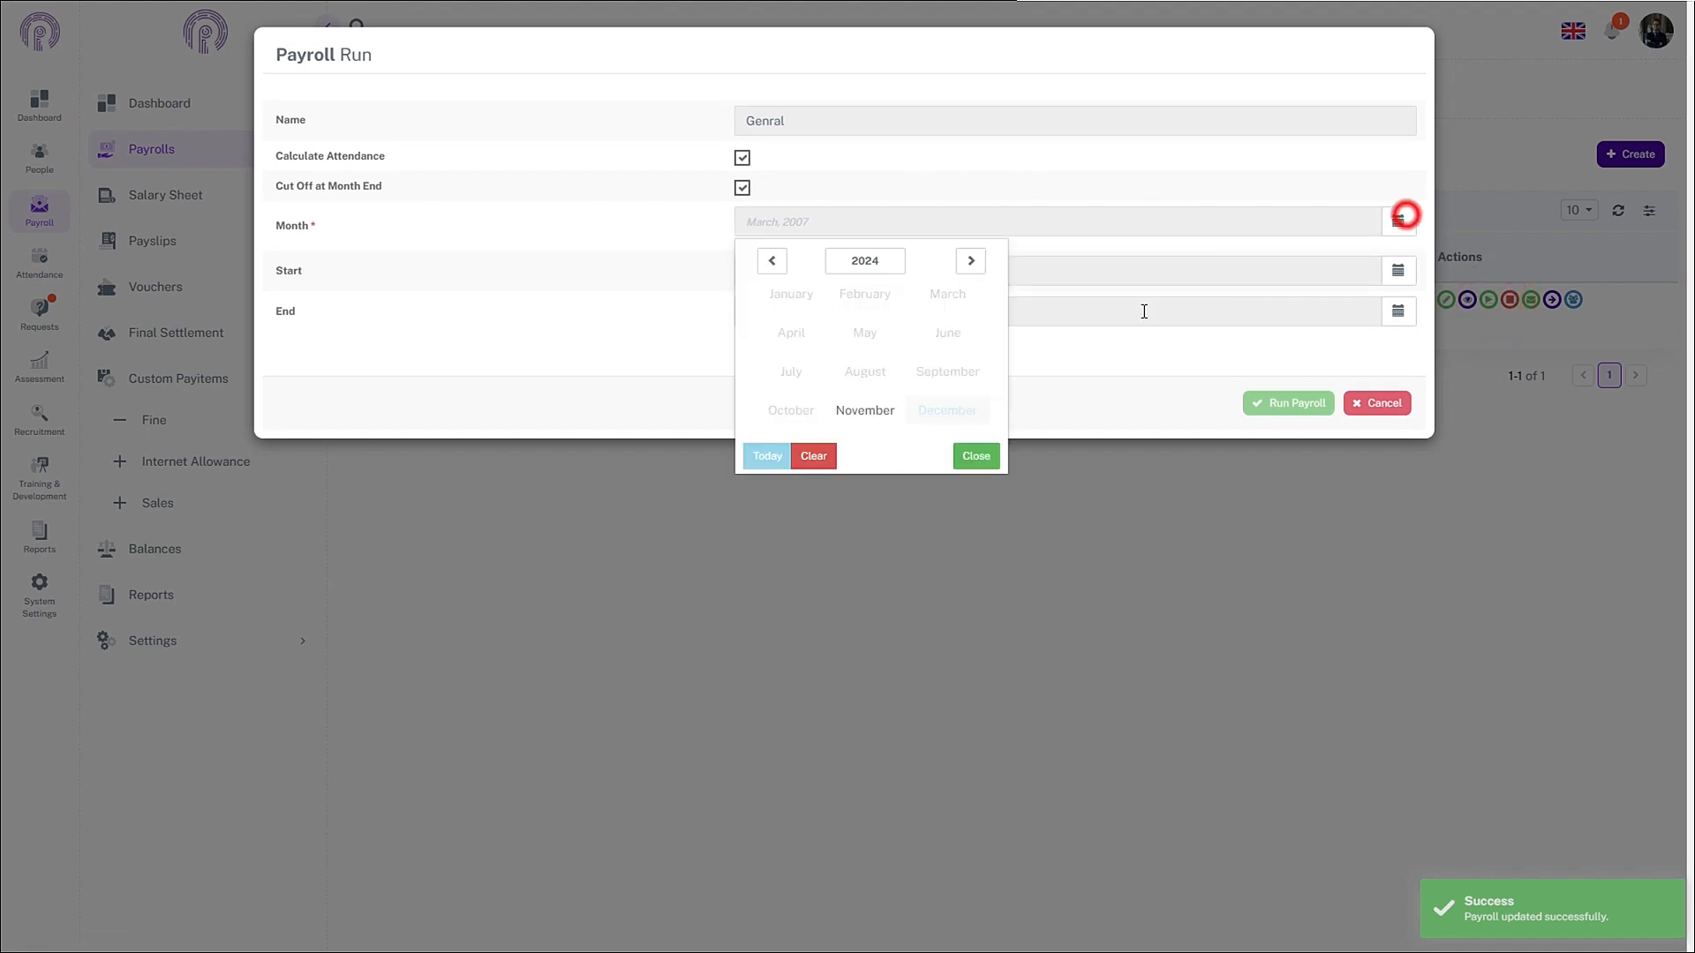
pyautogui.click(861, 413)
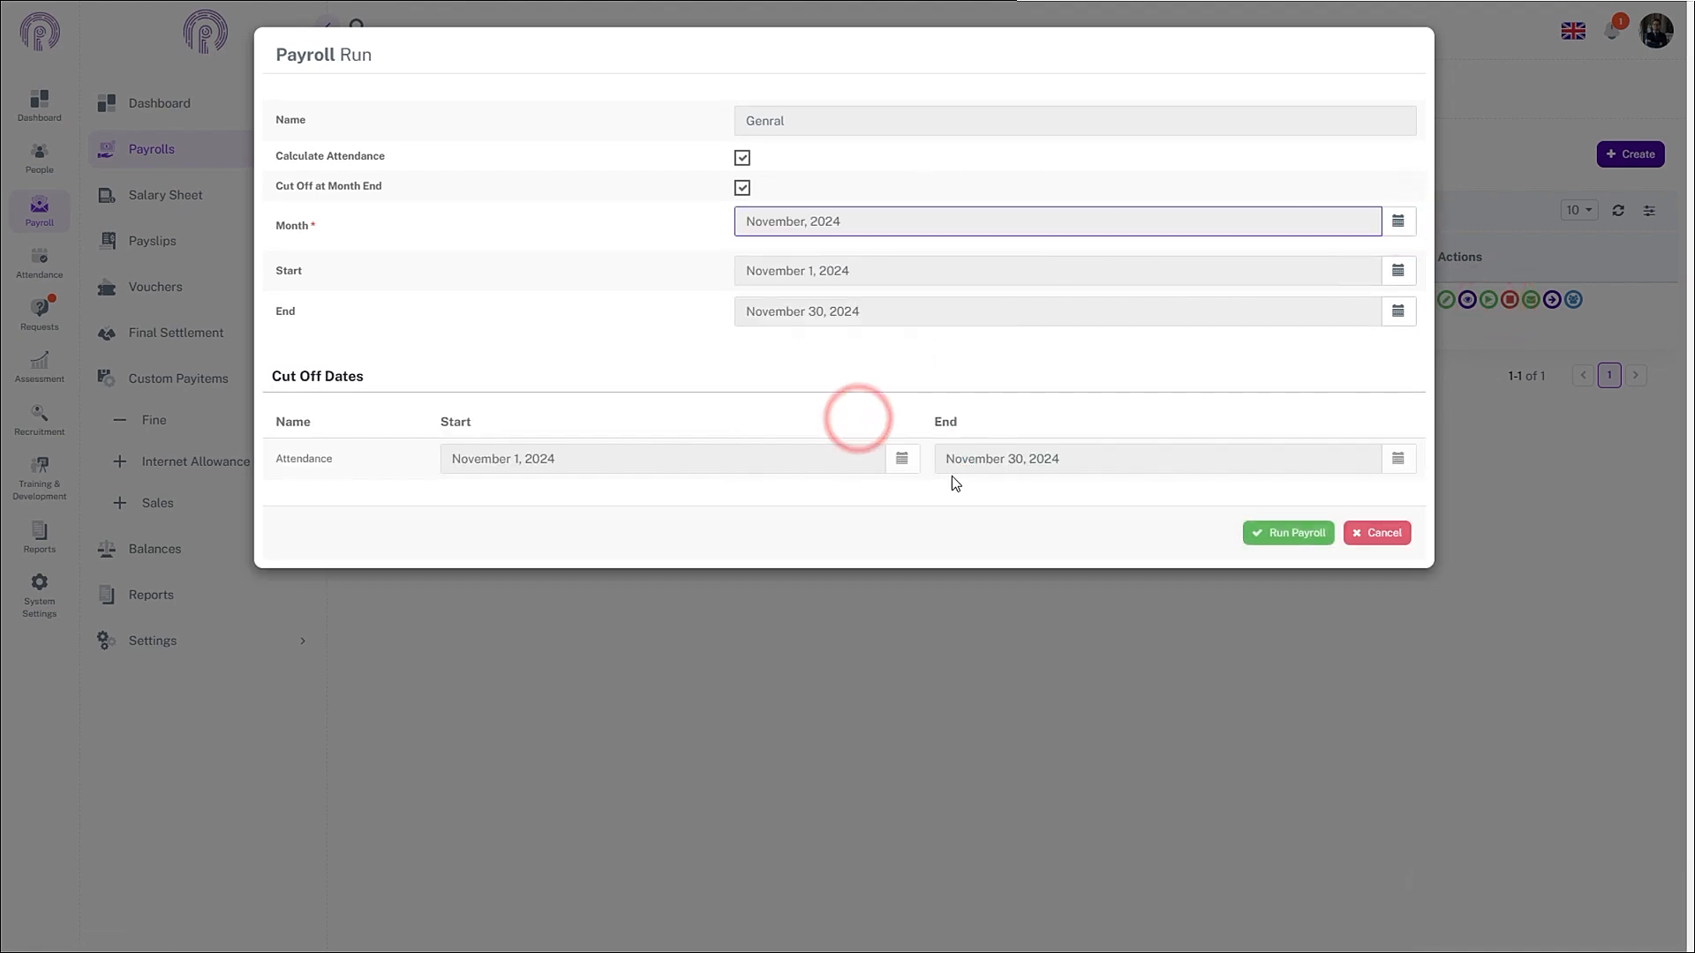
pyautogui.click(1250, 533)
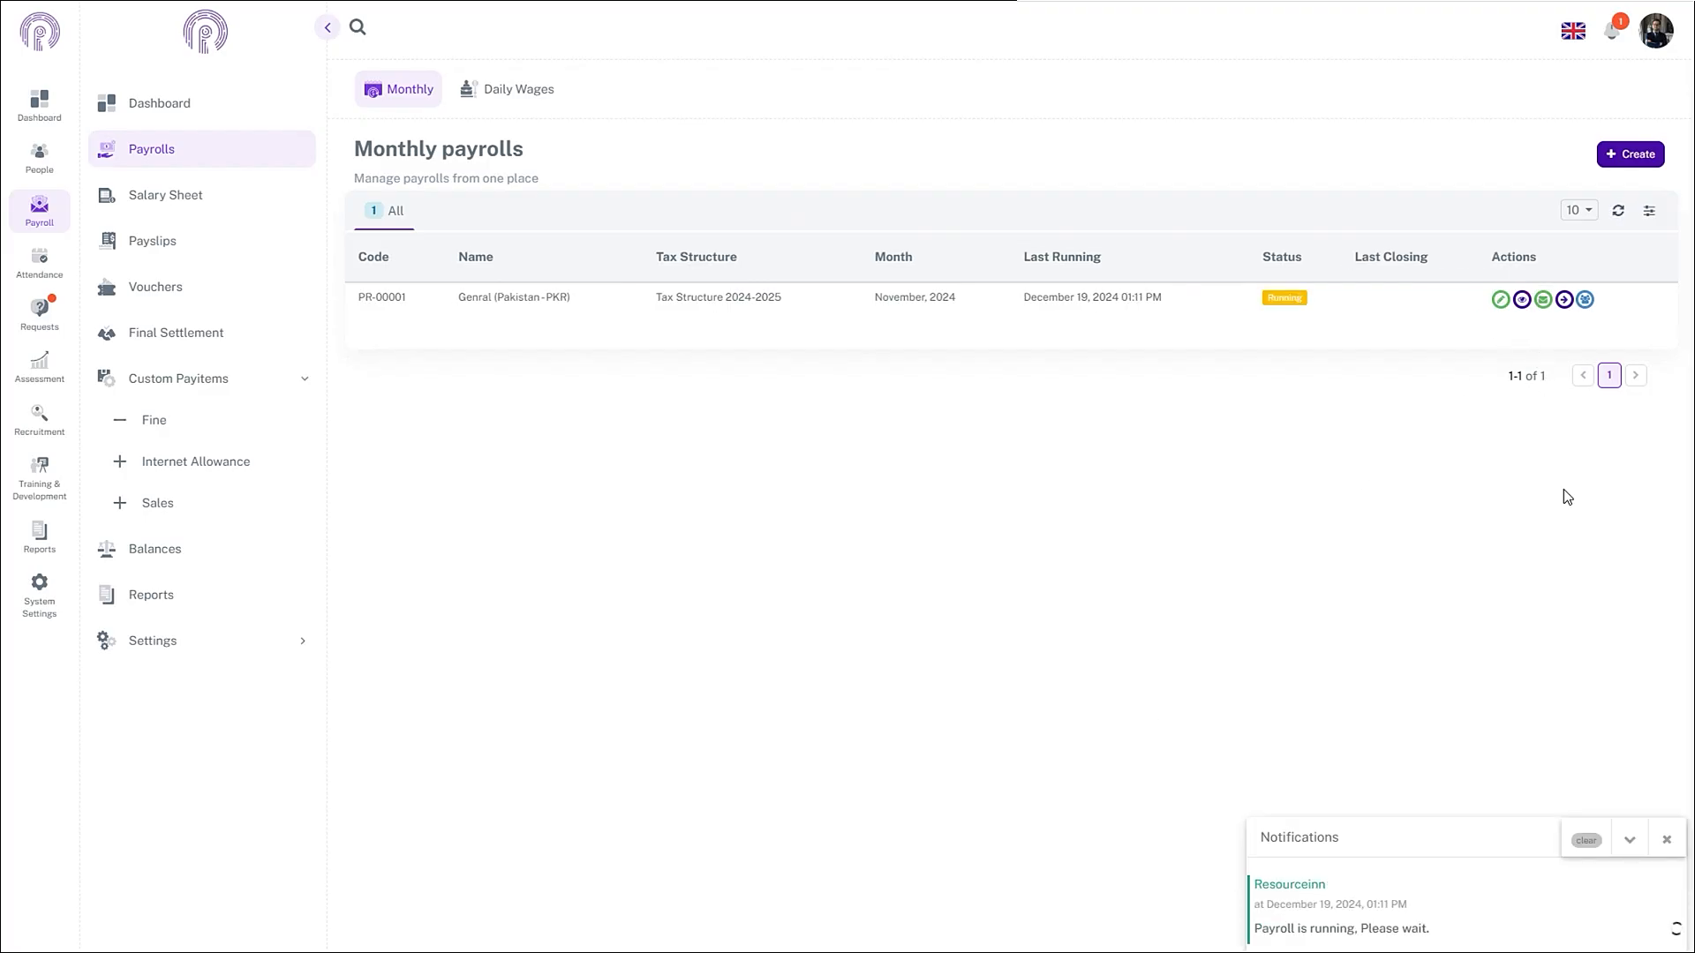
pyautogui.click(1666, 840)
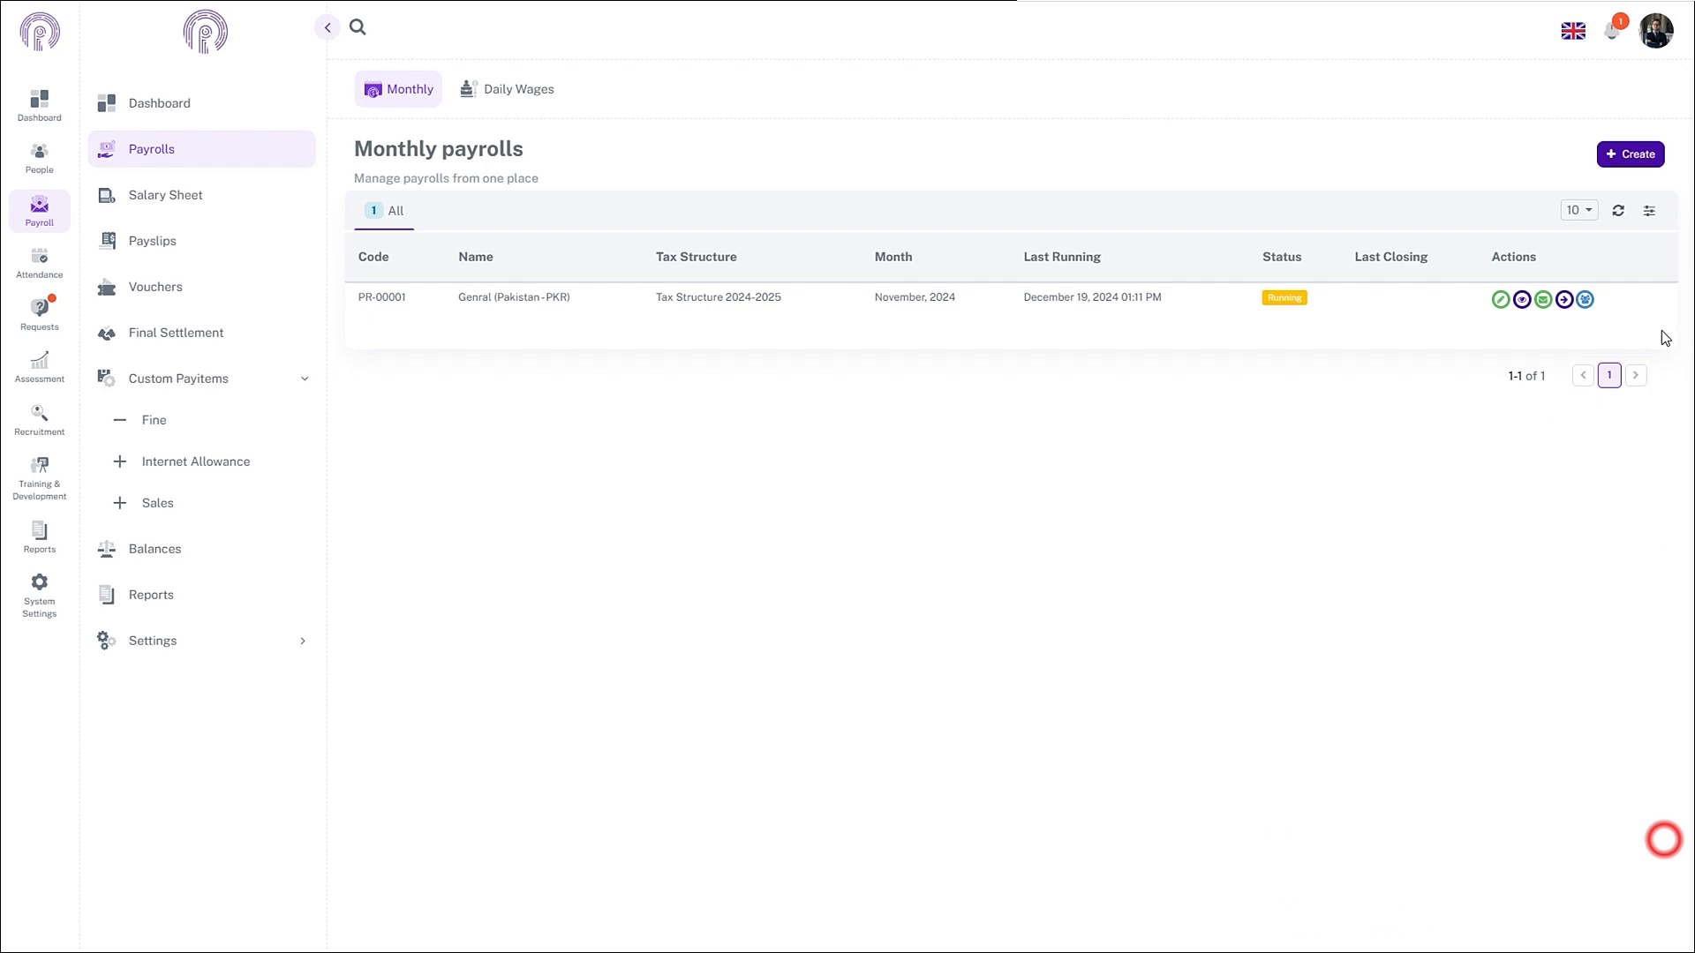
pyautogui.click(1565, 300)
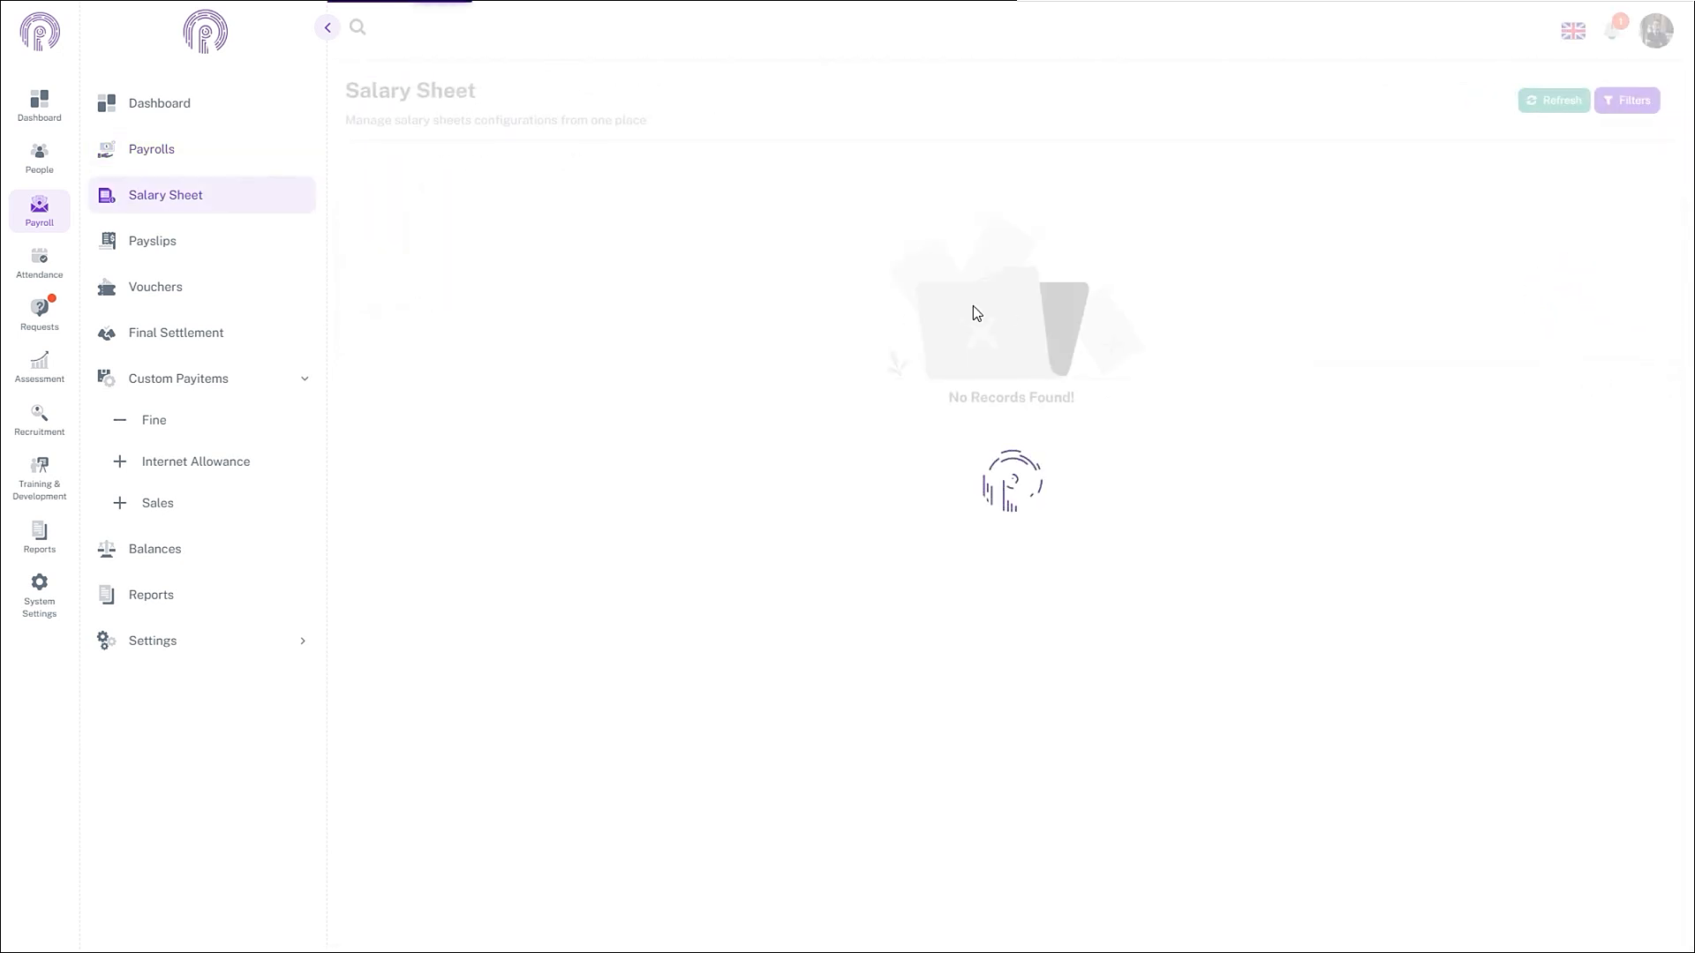
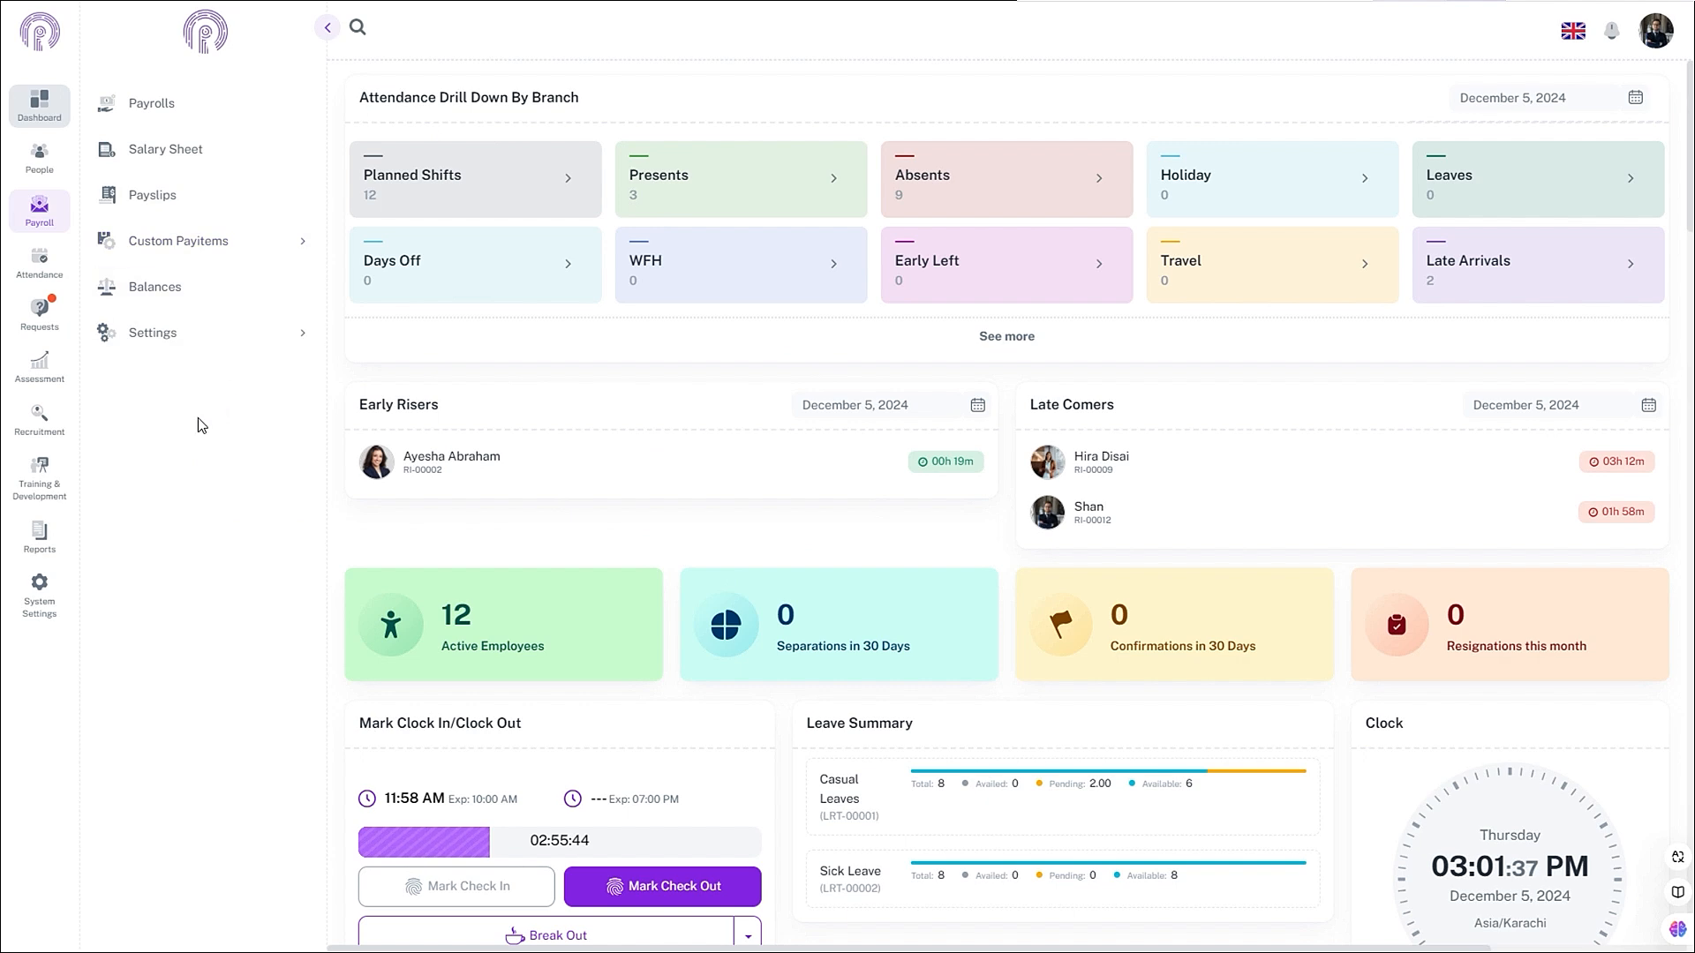
# - Go to Payroll Settings > Pay Component > Formulas and start a new formula
pyautogui.click(48, 223)
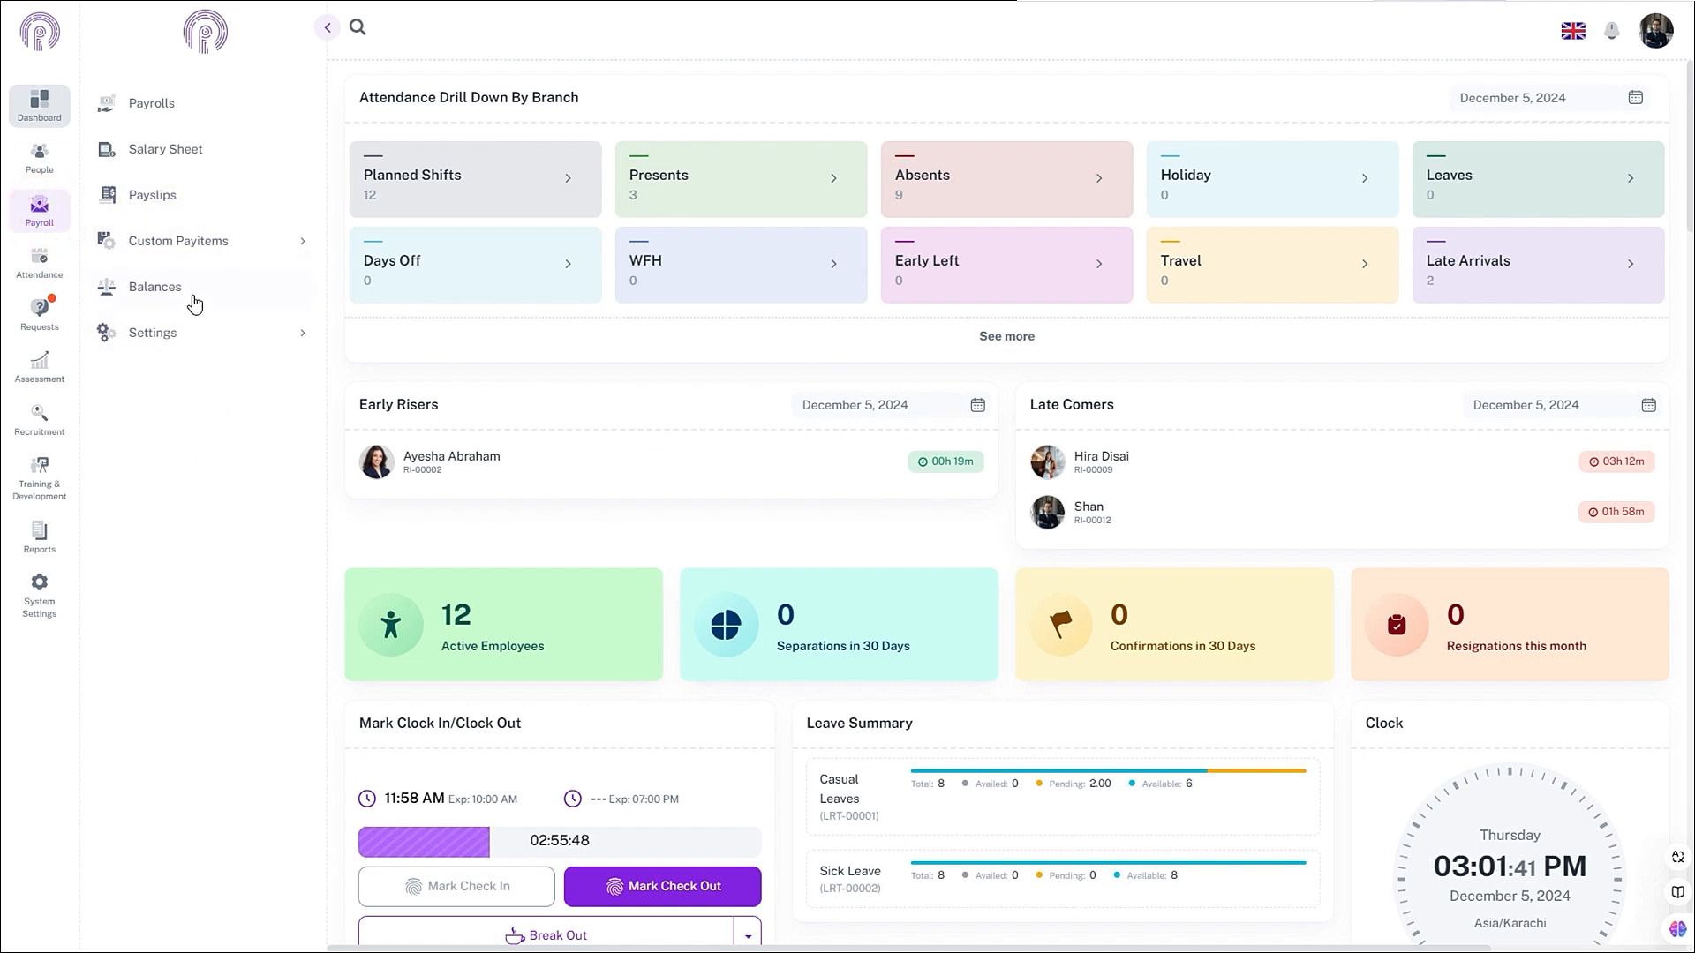
pyautogui.click(197, 340)
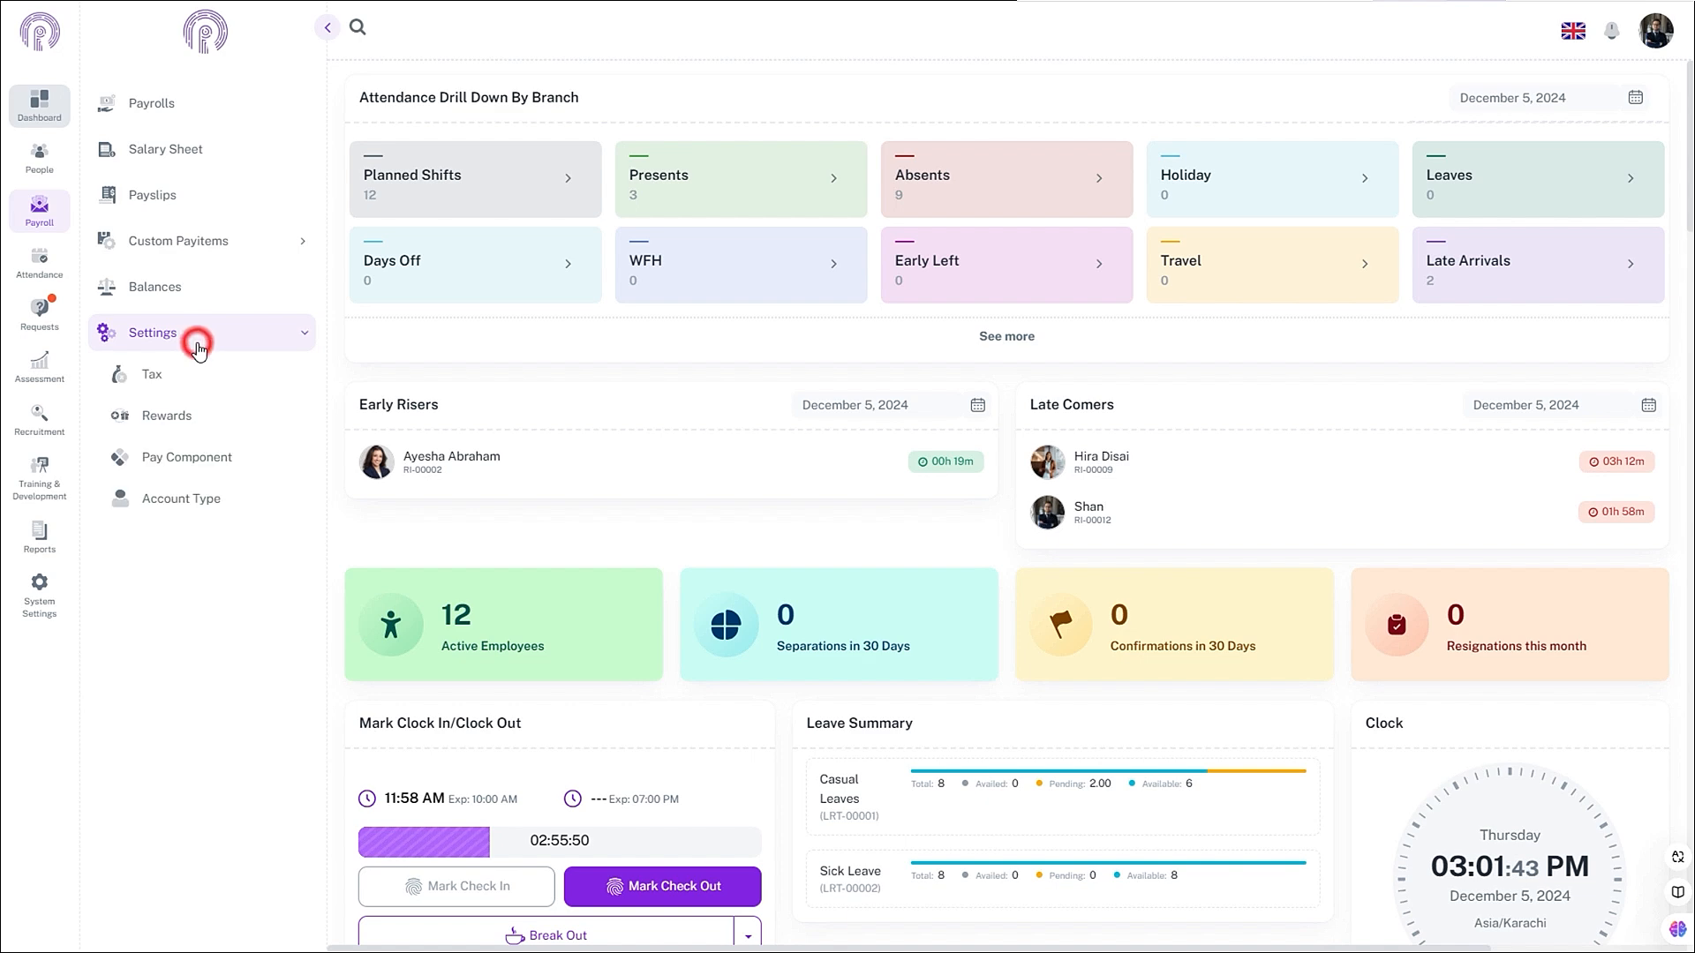
pyautogui.click(188, 455)
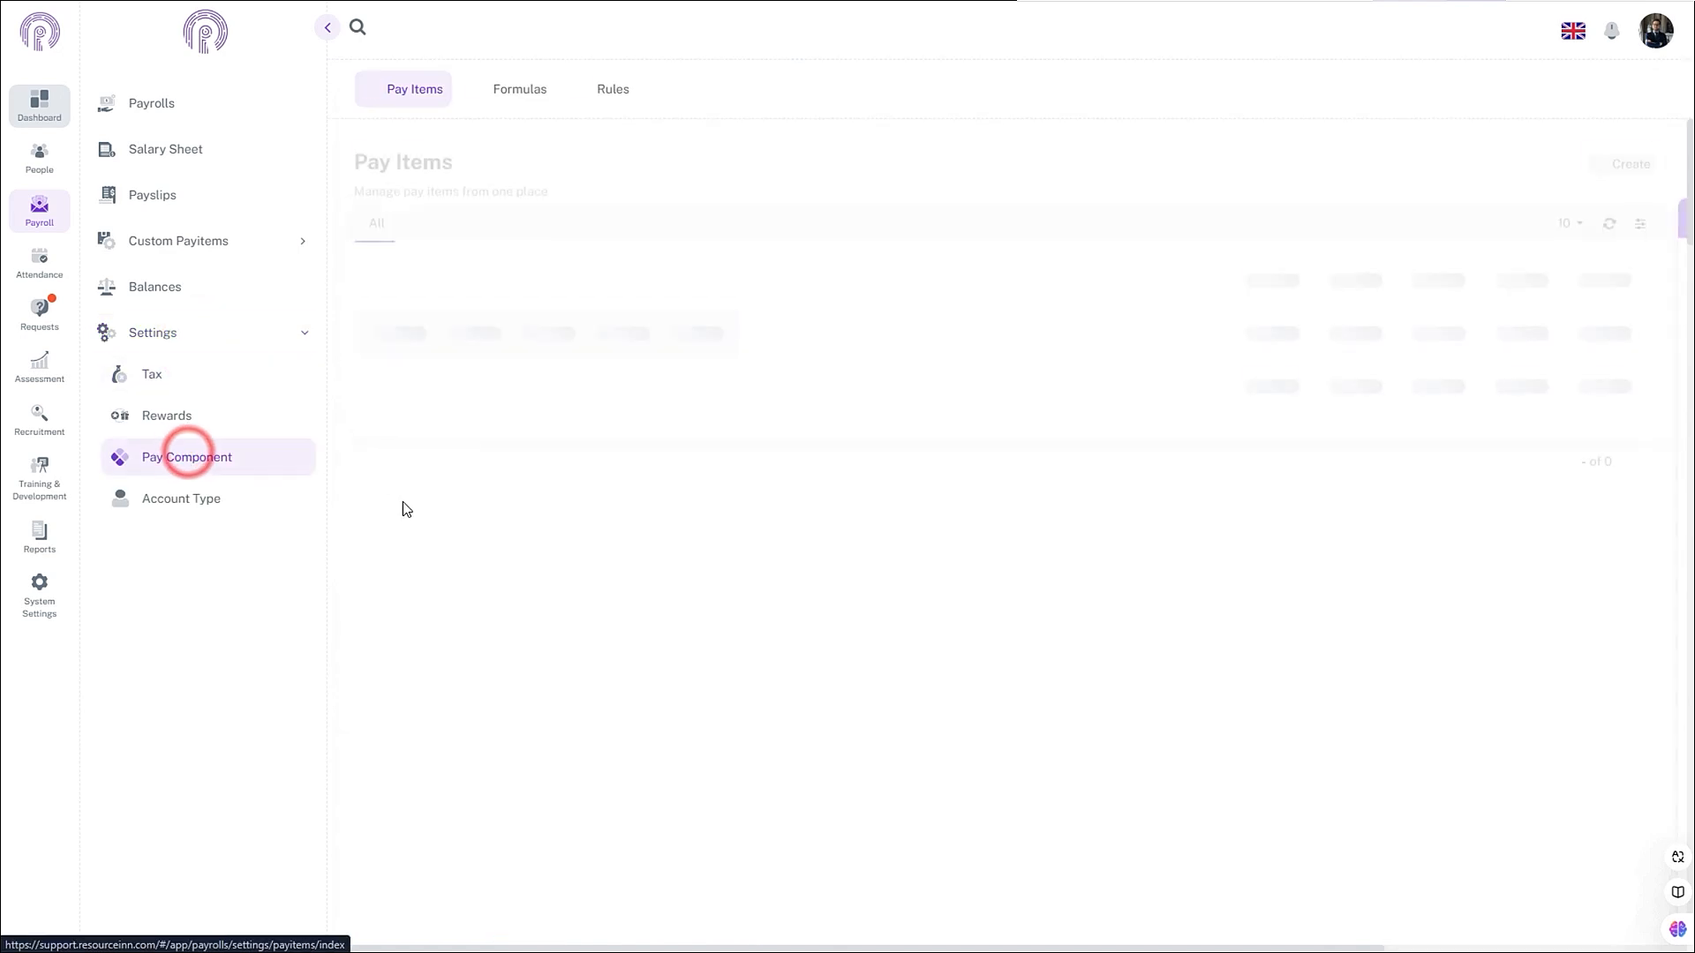
pyautogui.click(504, 91)
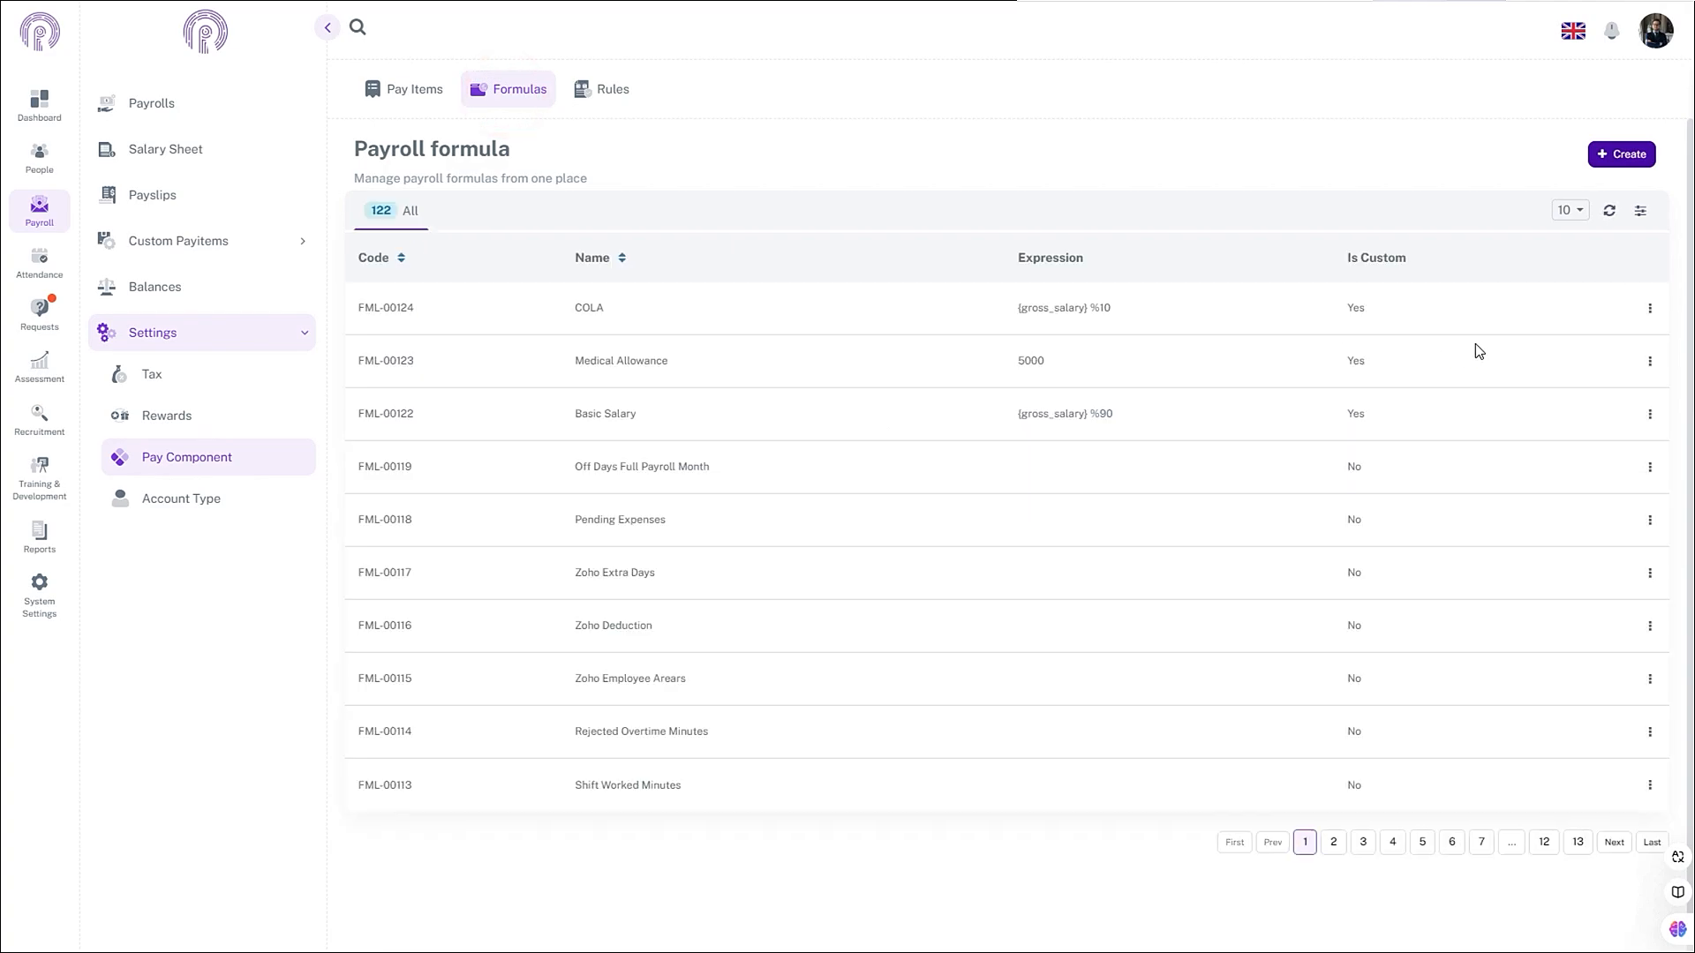
pyautogui.click(1601, 164)
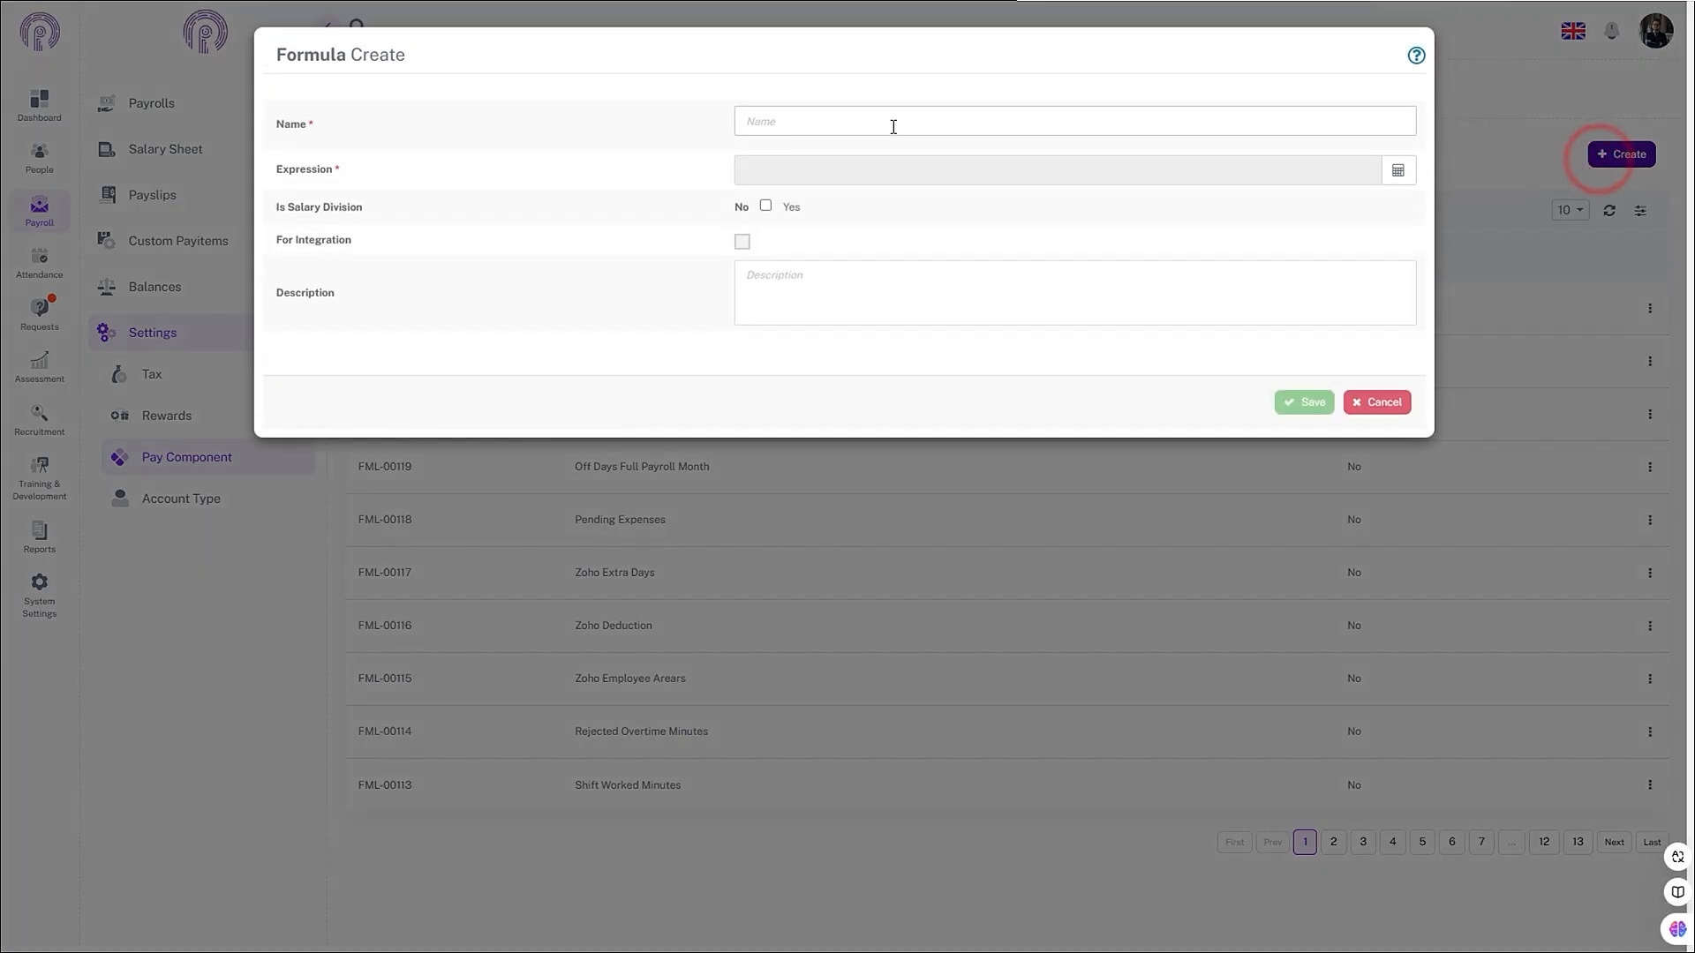
# - Name the formula 'fixed 2000', set its expression to 2000, and save it
pyautogui.click(893, 124)
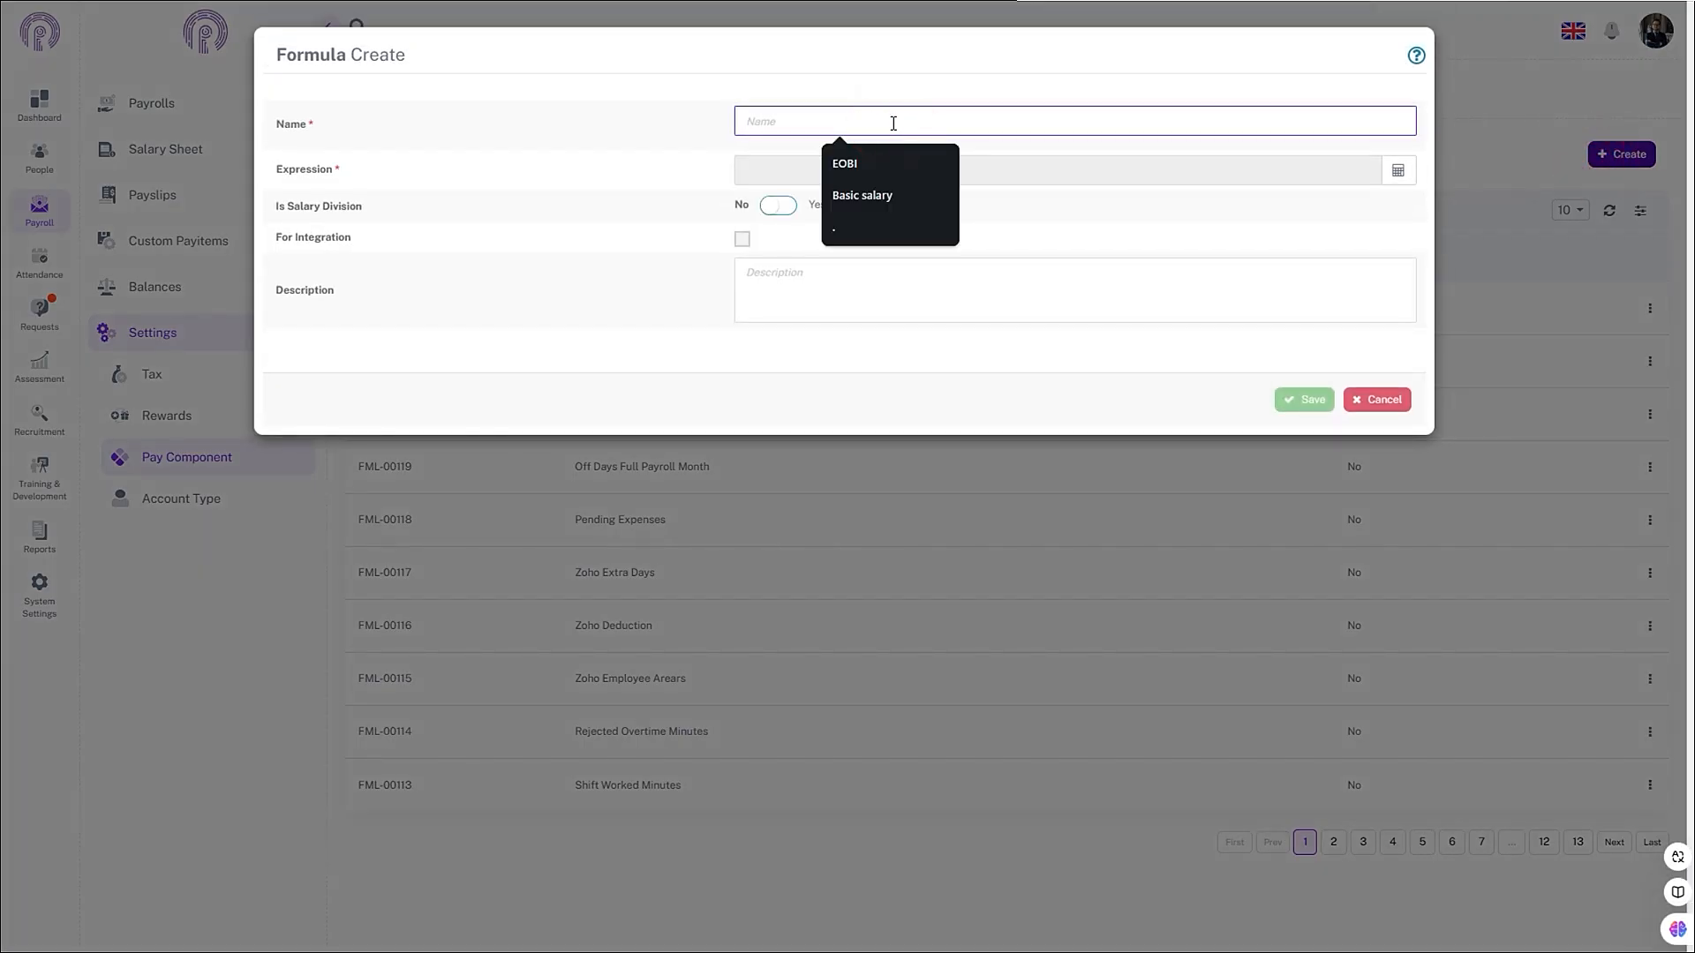
pyautogui.write('fixed 2000')
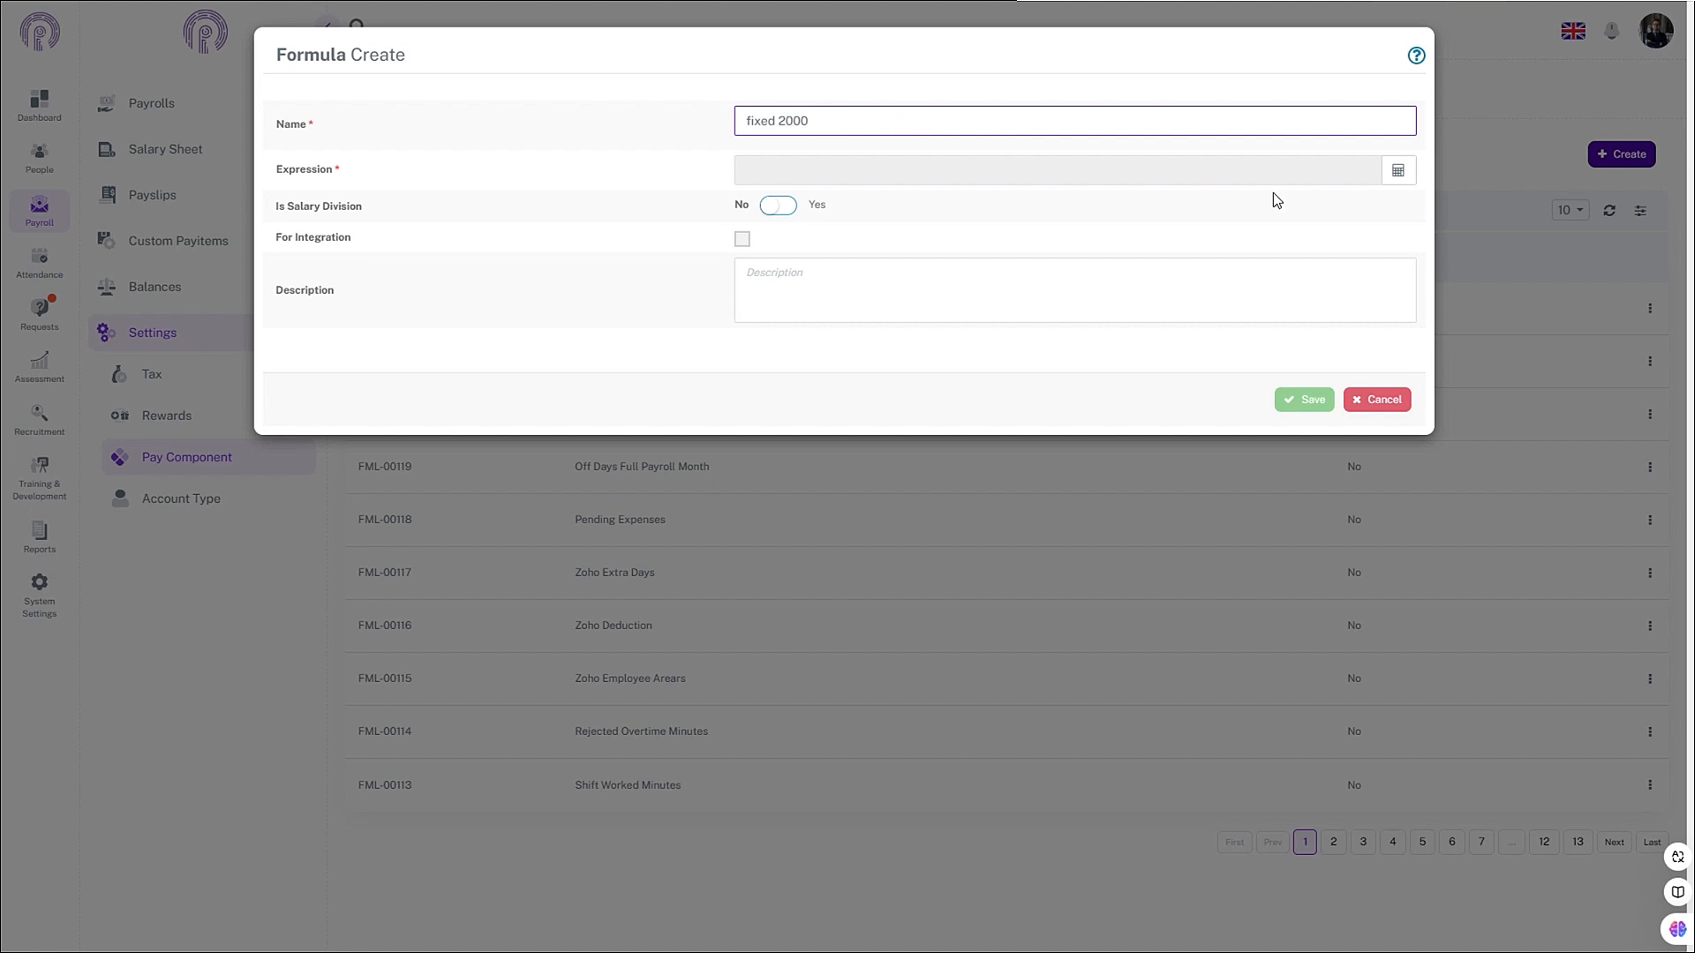
pyautogui.click(1398, 170)
pyautogui.click(882, 165)
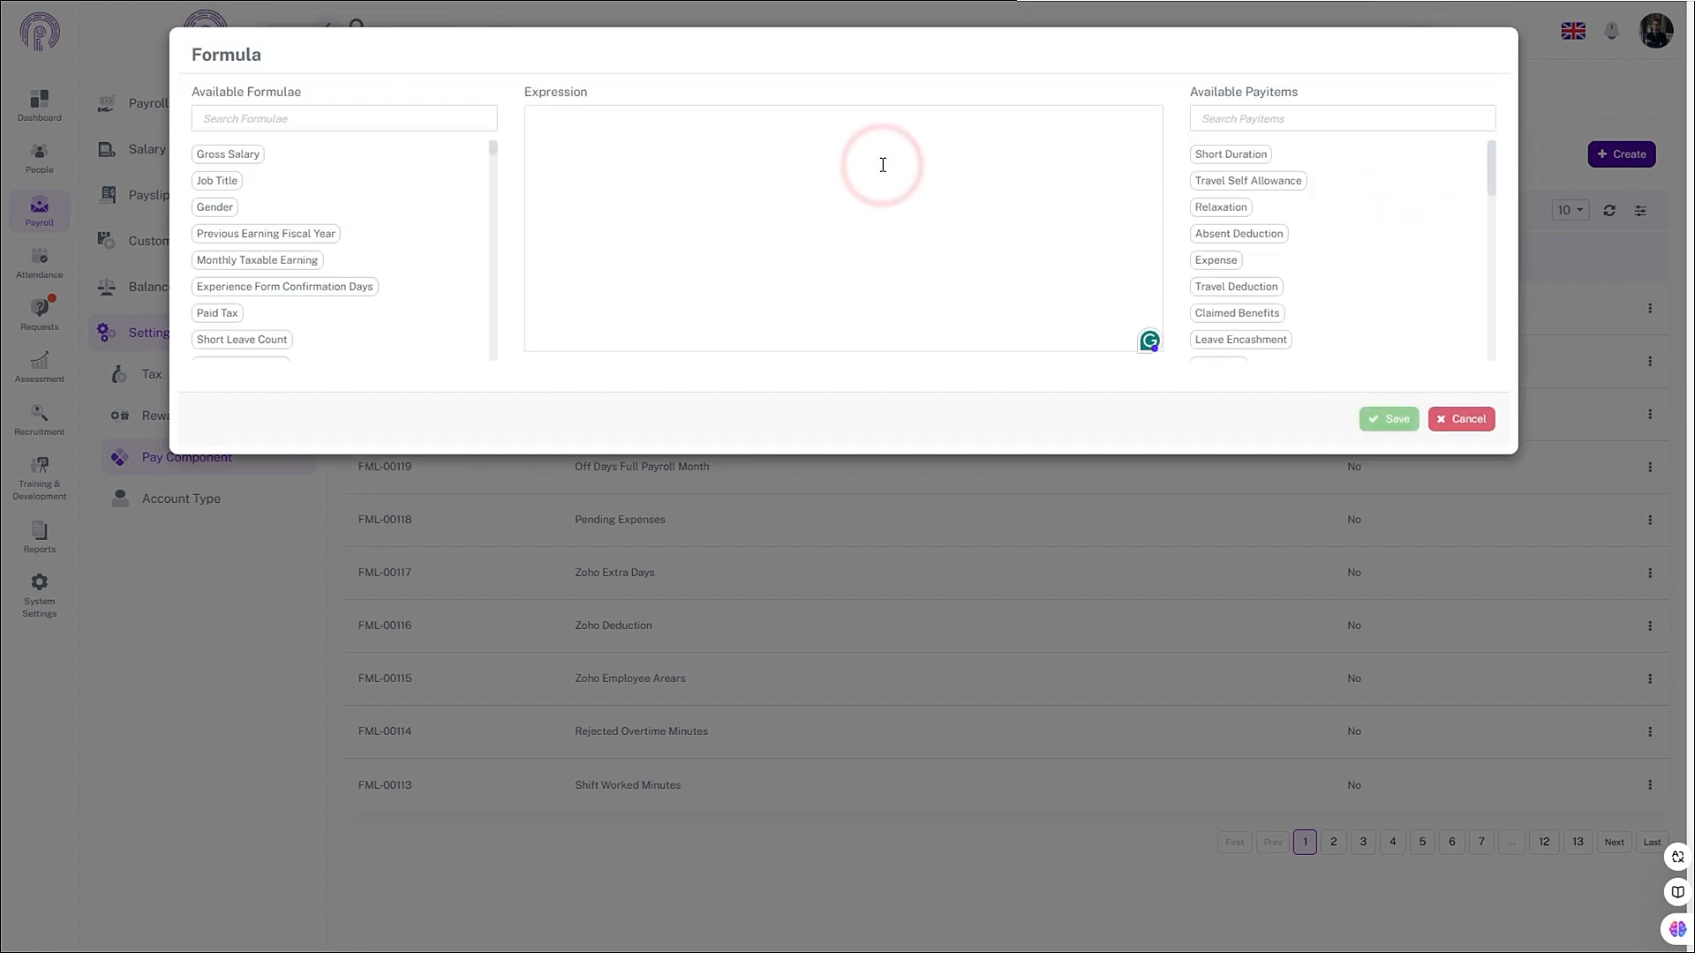
pyautogui.write('2000')
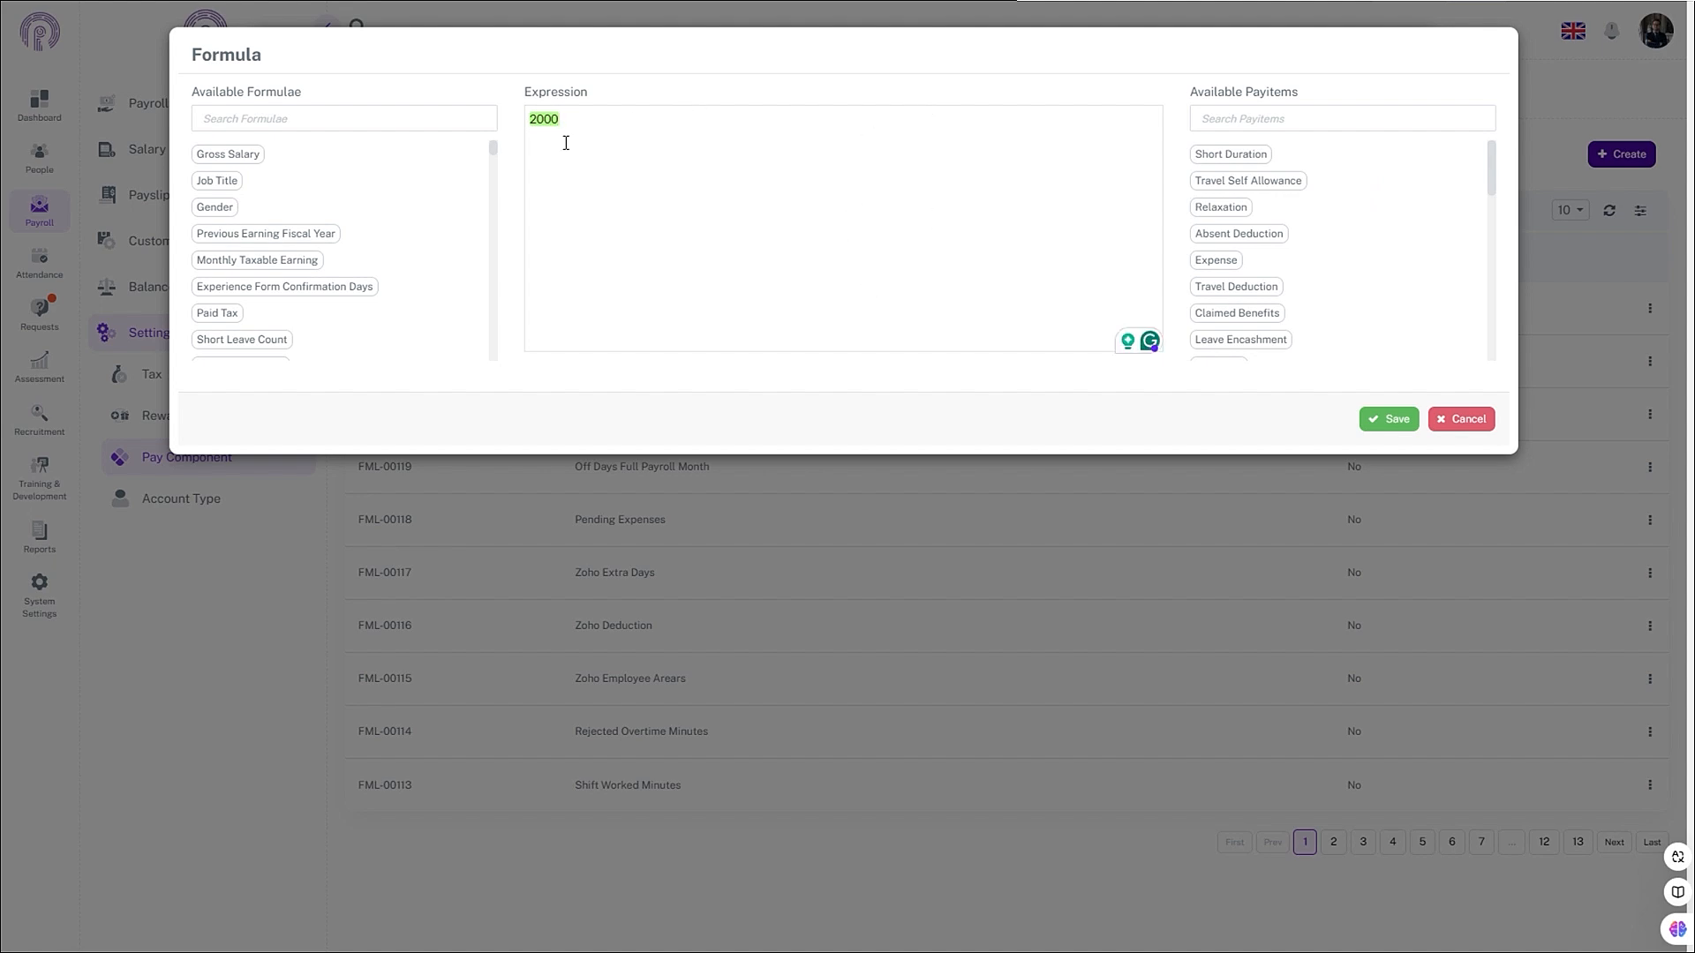
pyautogui.click(1399, 422)
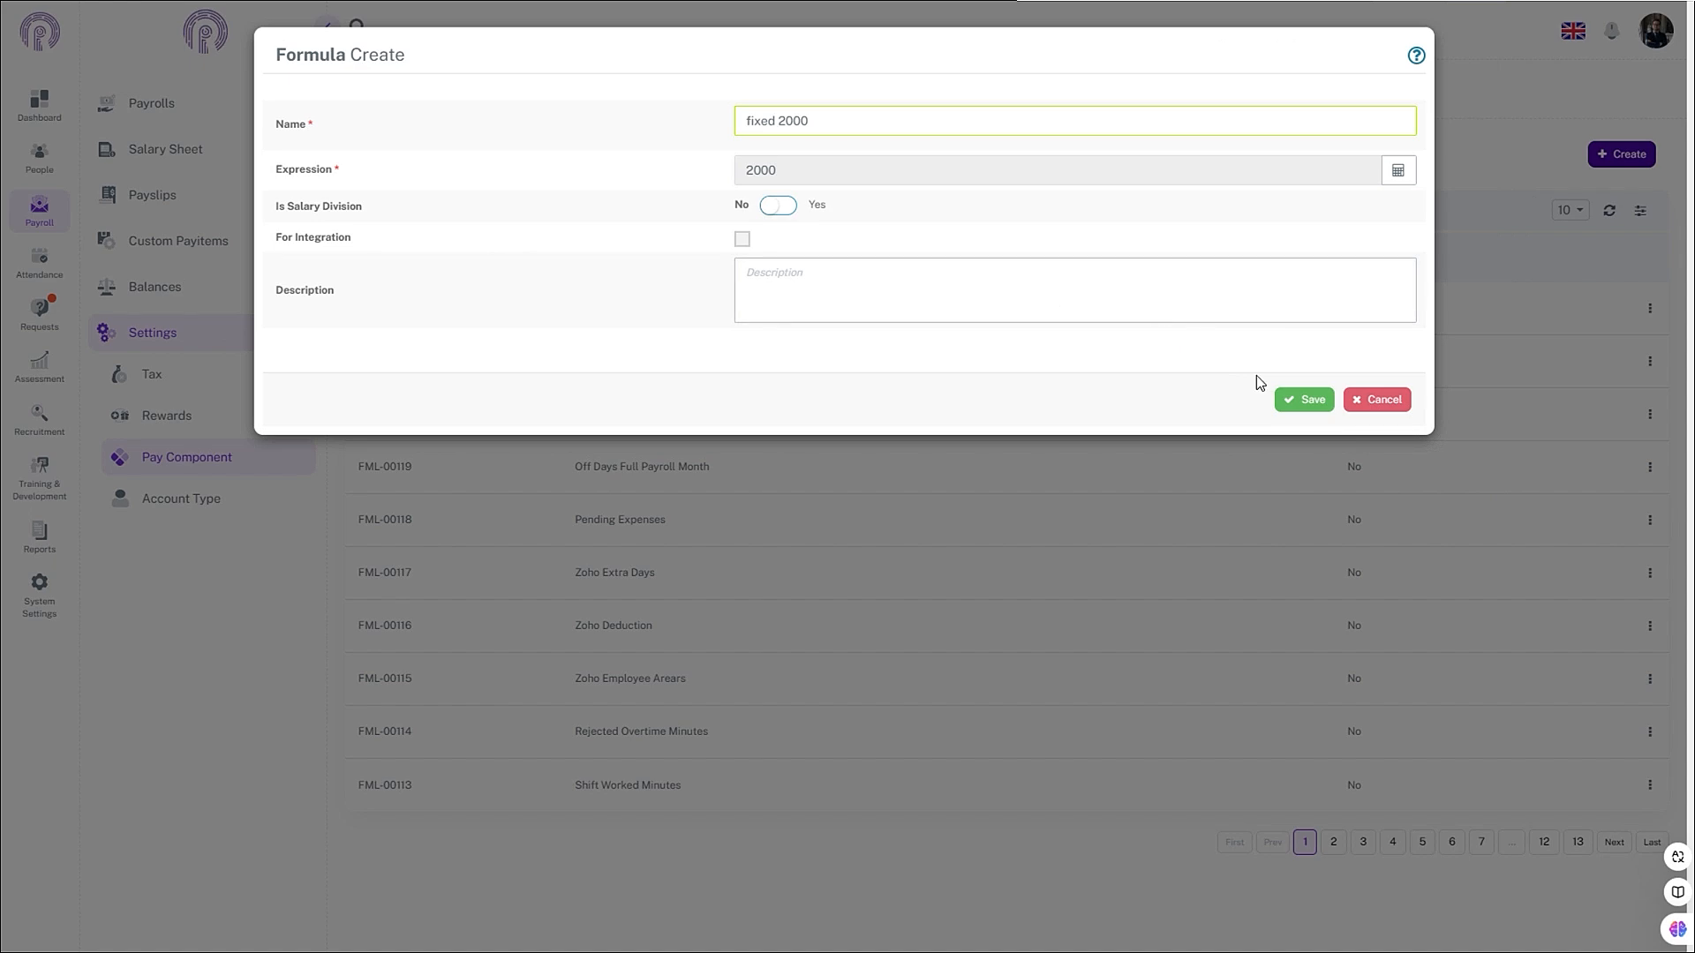
pyautogui.click(1306, 413)
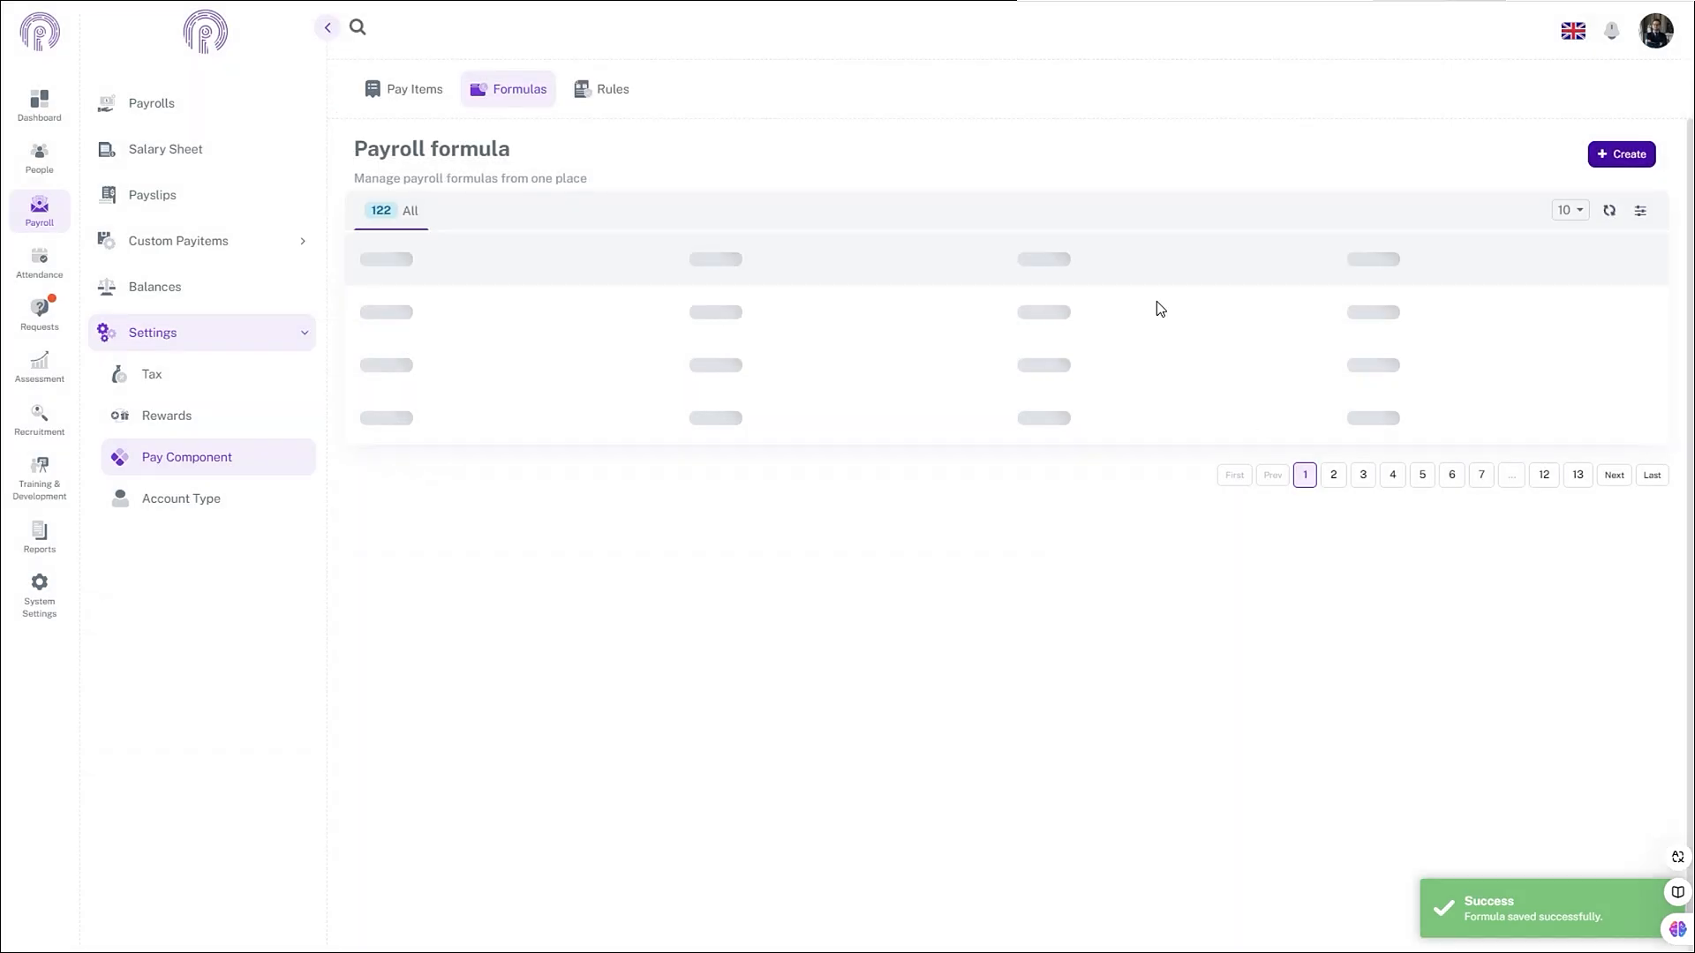
# - Create a 'Fixed 5000' formula with expression 5000, save it, and show the Part of Salary slide
pyautogui.click(1640, 156)
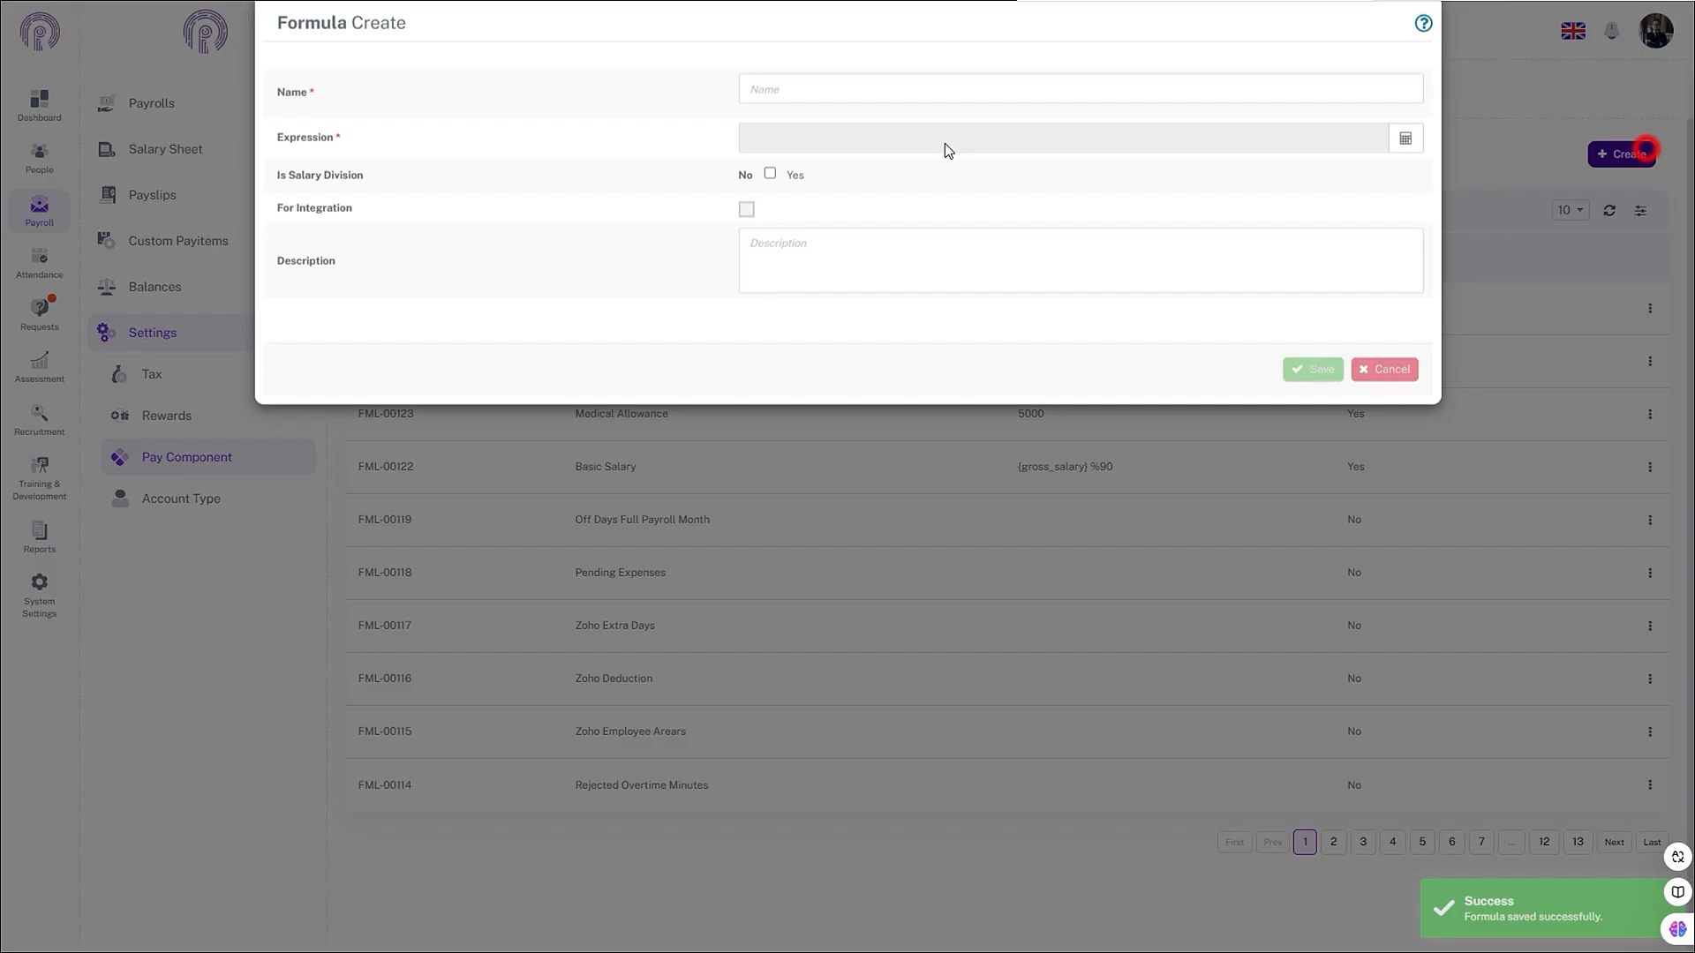
pyautogui.click(828, 118)
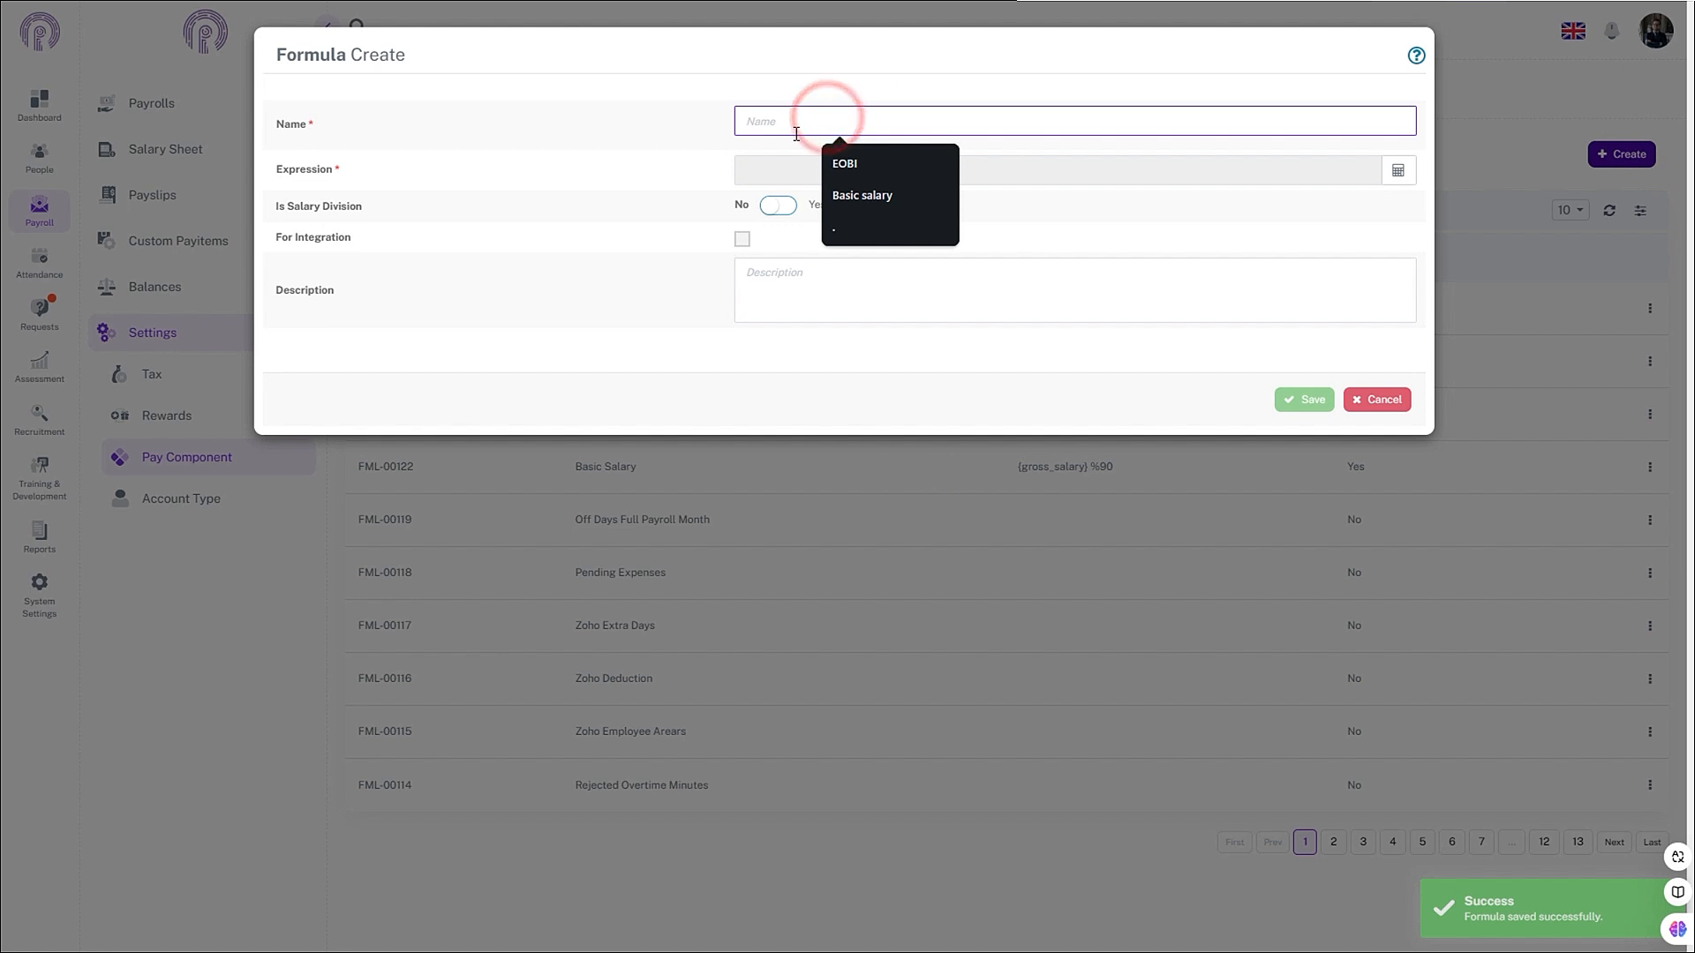
pyautogui.write('Fixed 5')
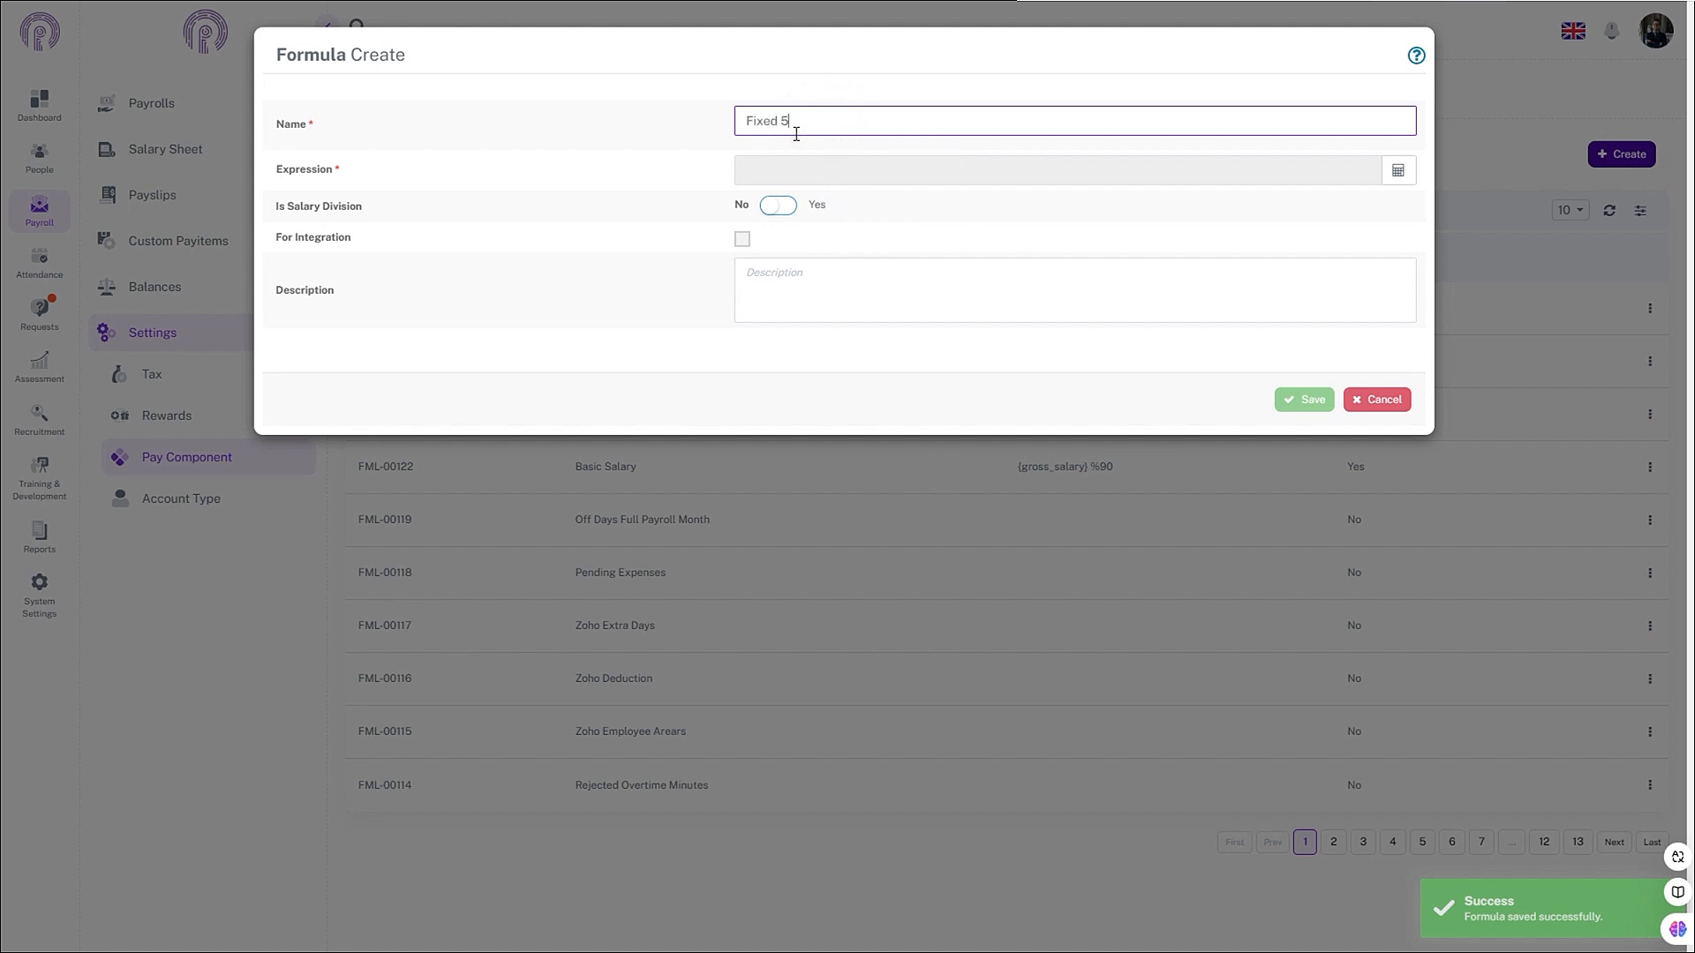
pyautogui.write('000')
pyautogui.click(1404, 174)
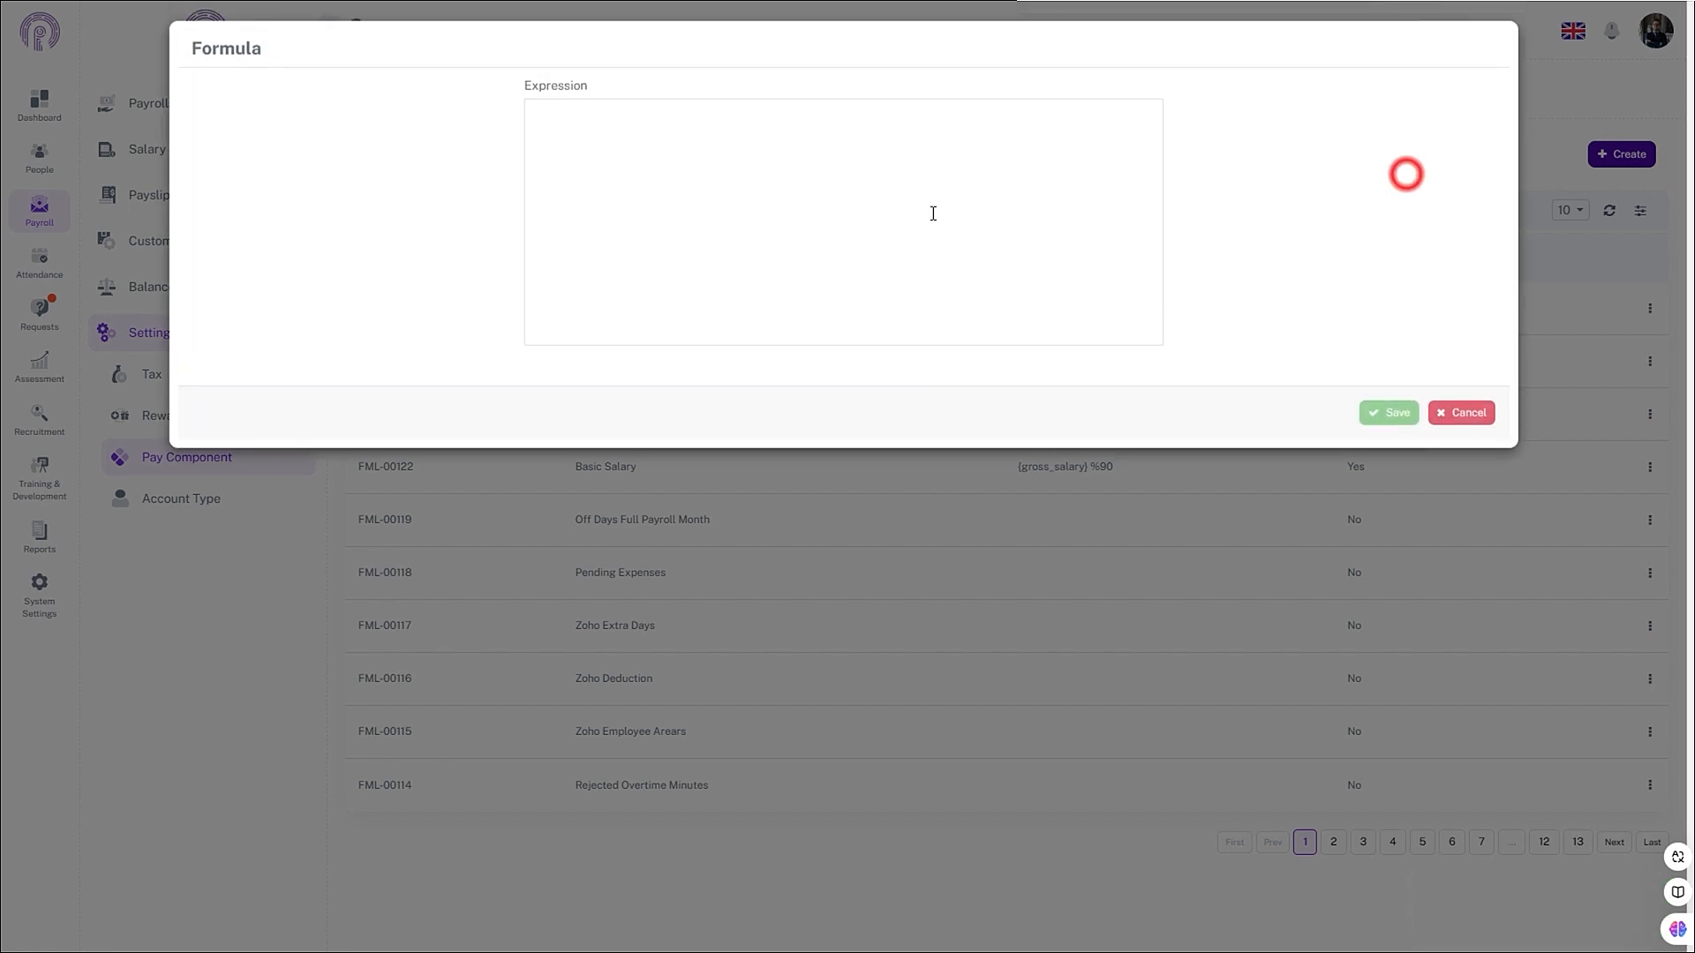
pyautogui.click(833, 185)
pyautogui.write('5000')
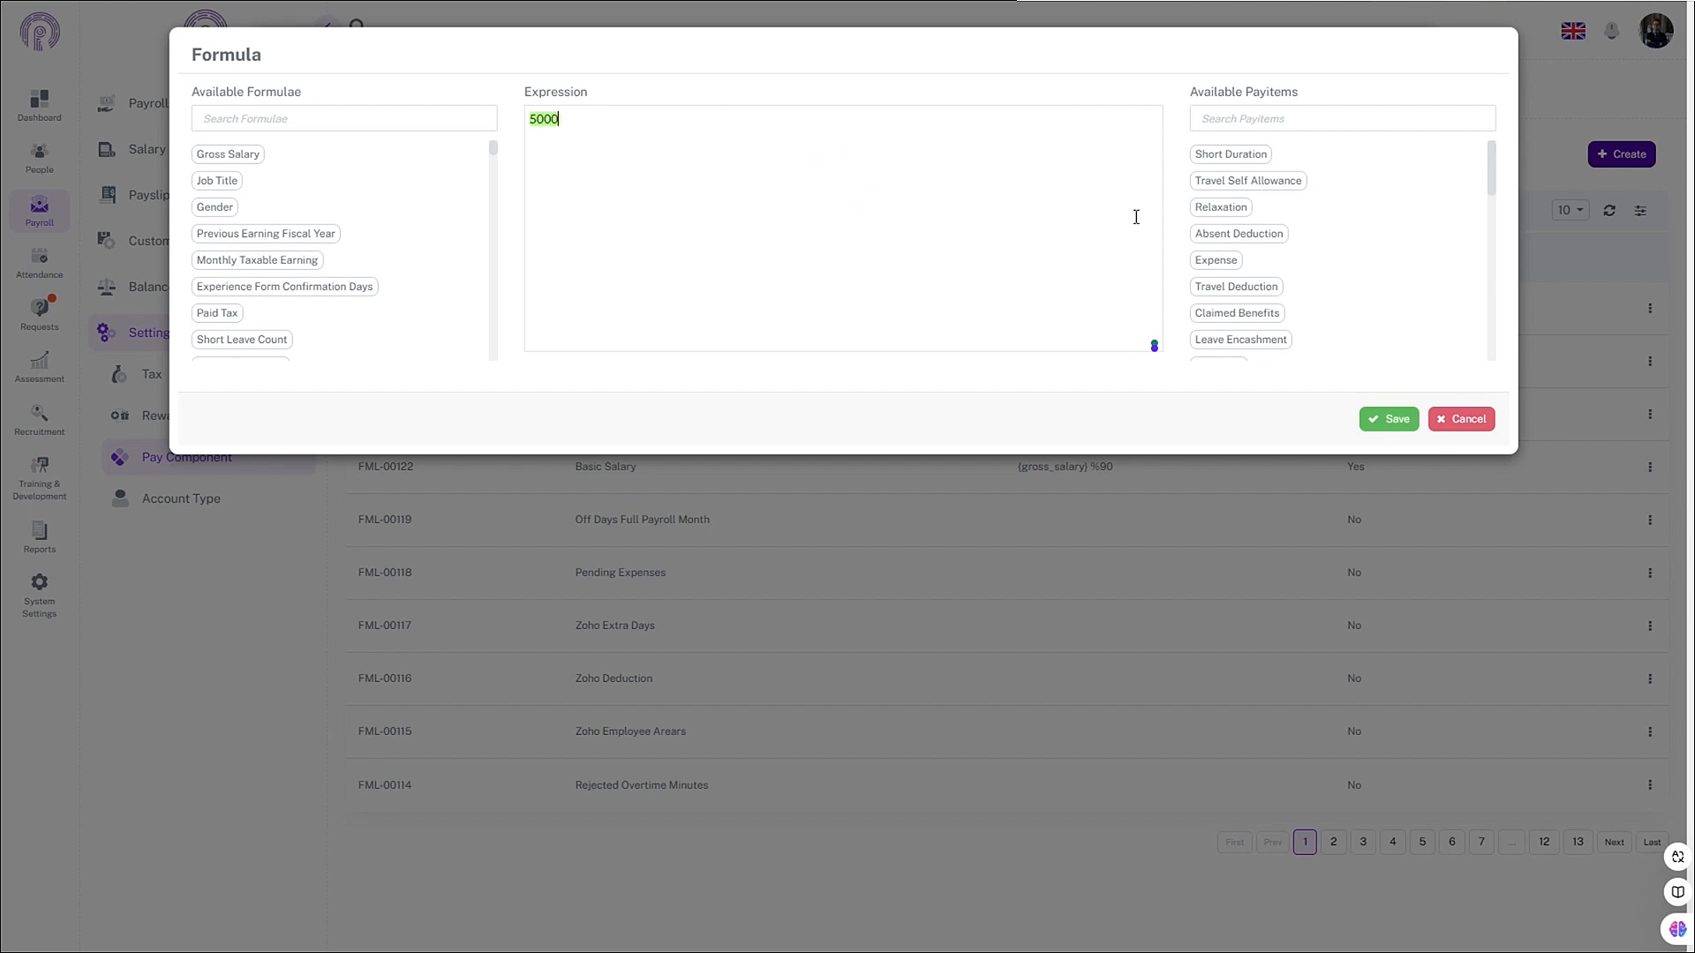
pyautogui.click(1386, 422)
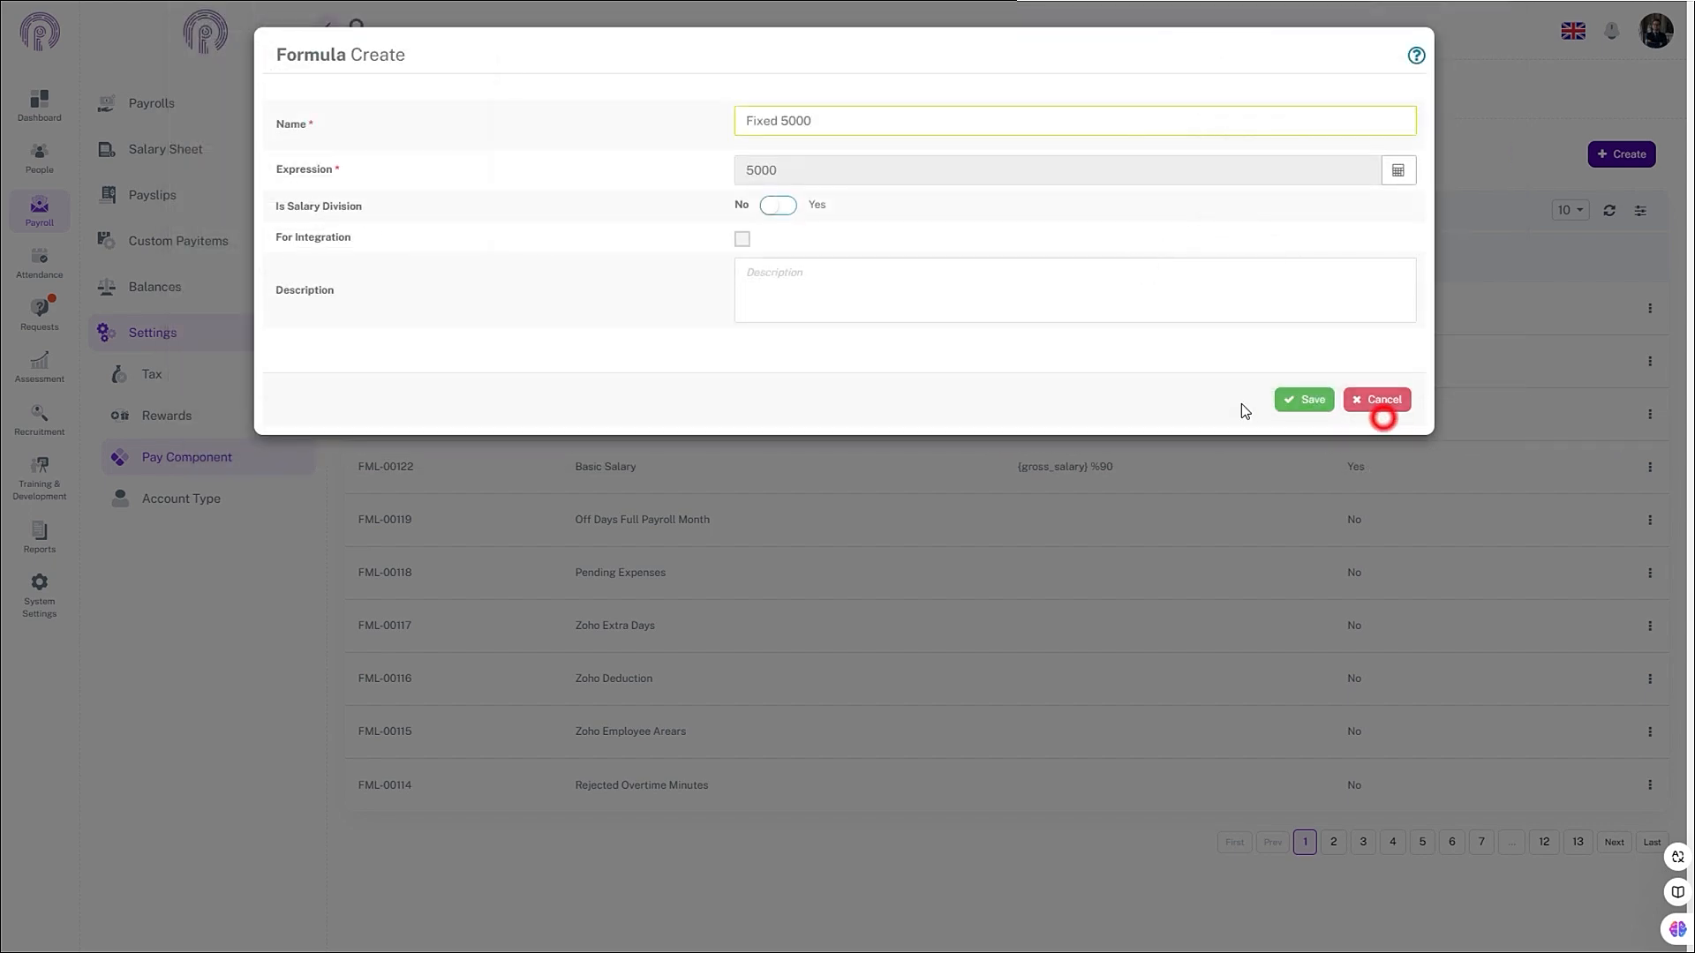
pyautogui.click(1315, 399)
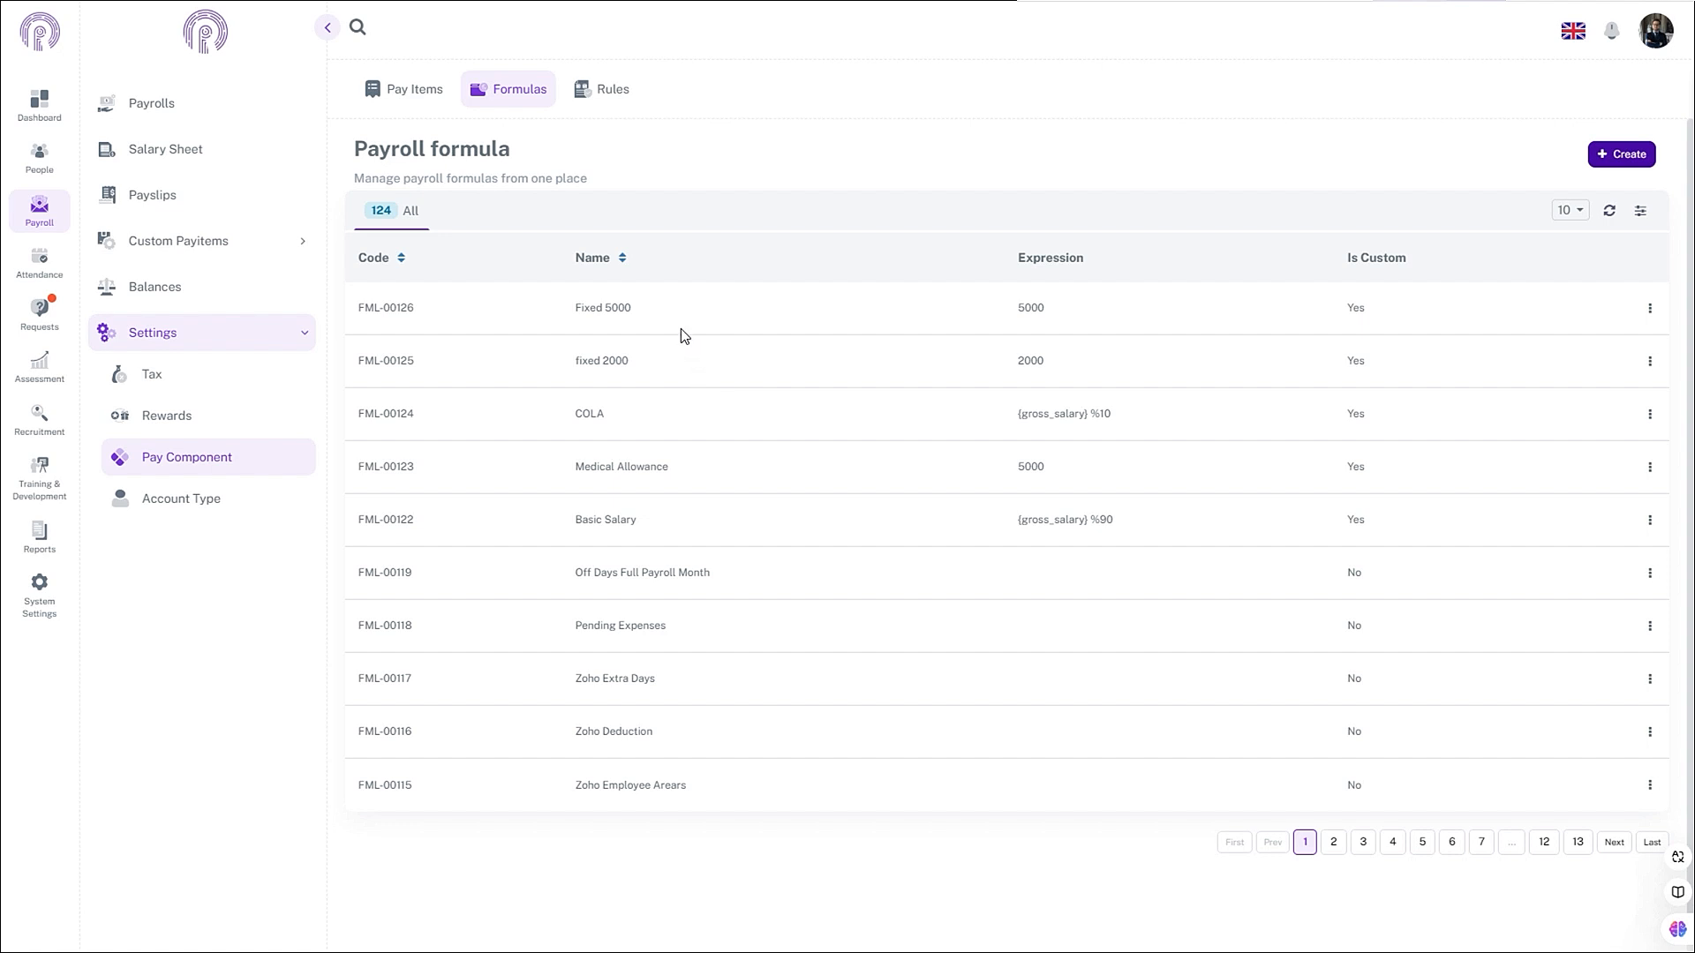
pyautogui.hotkey('alt', 'Tab')
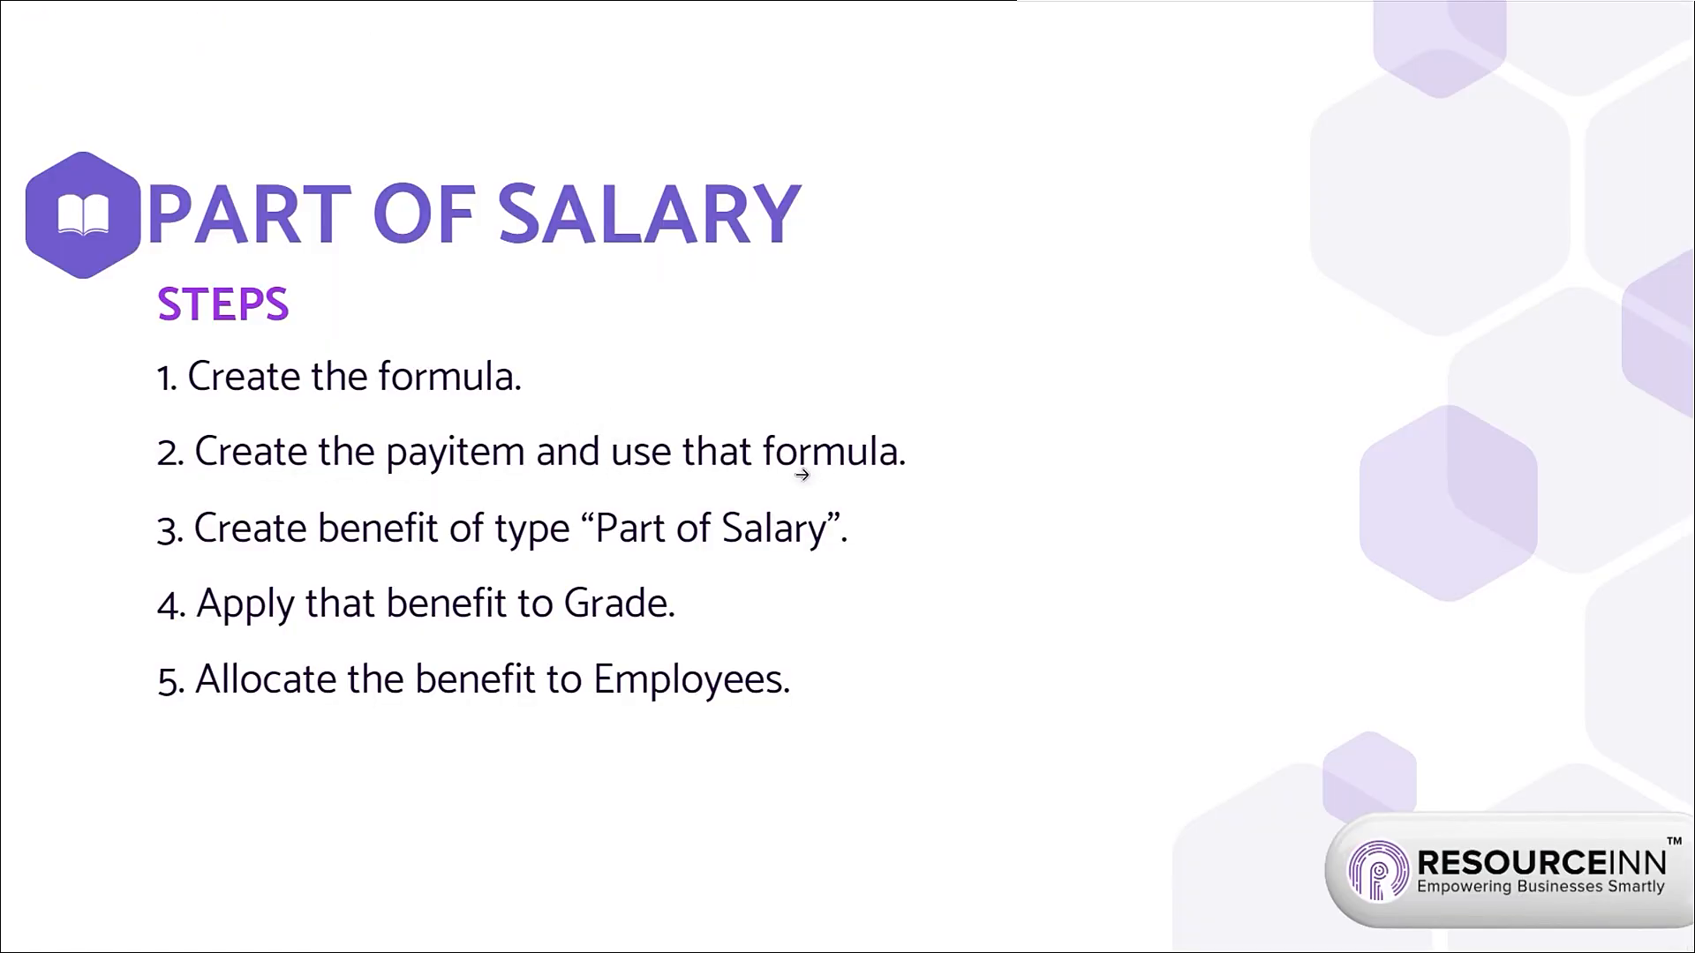
pyautogui.hotkey('alt', 'Tab')
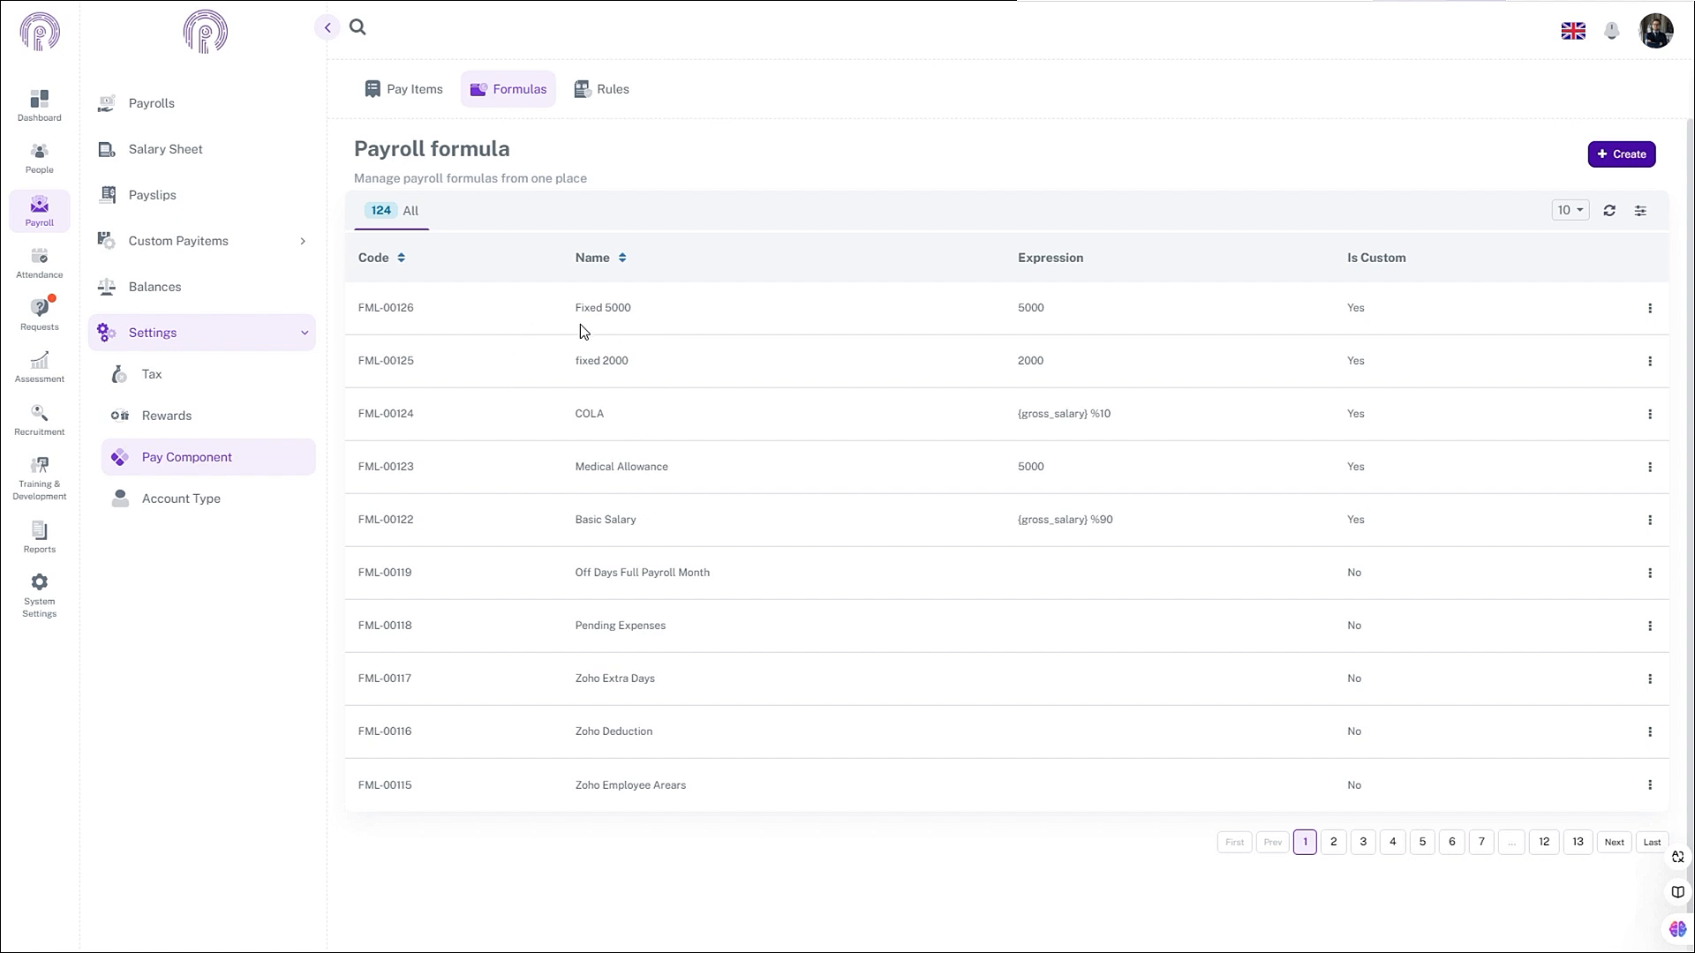
# - Start a new pay item under Pay Component > Pay Items named Mobile allowance
pyautogui.click(56, 234)
pyautogui.click(179, 333)
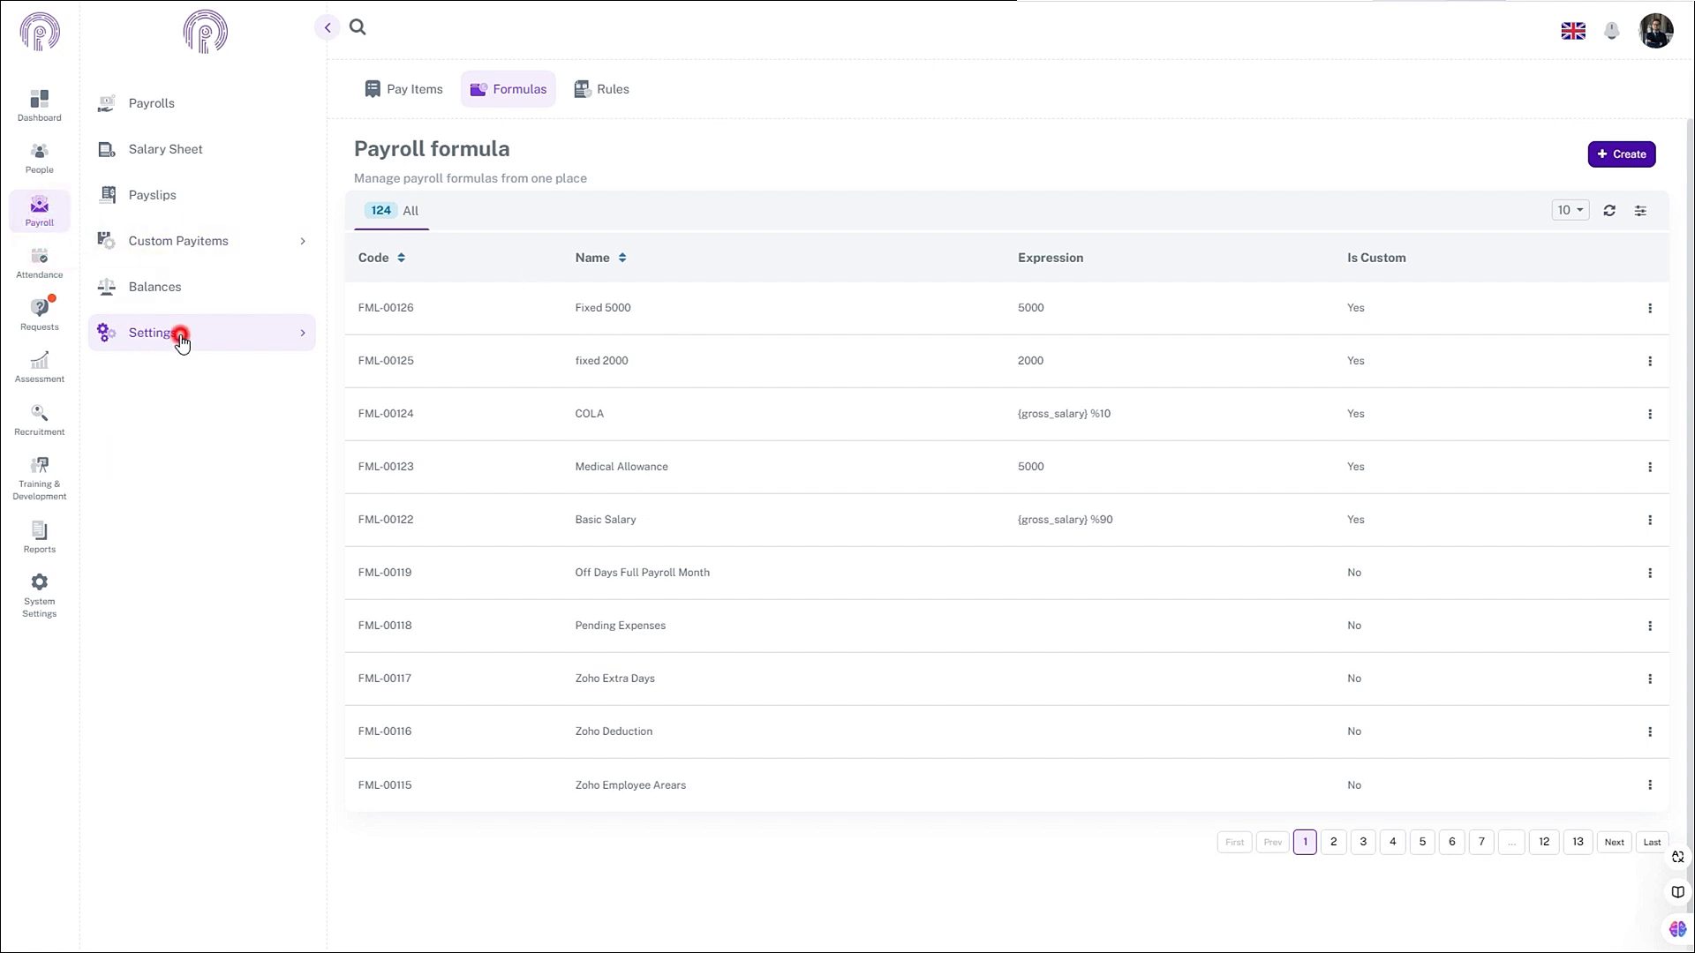
pyautogui.click(195, 458)
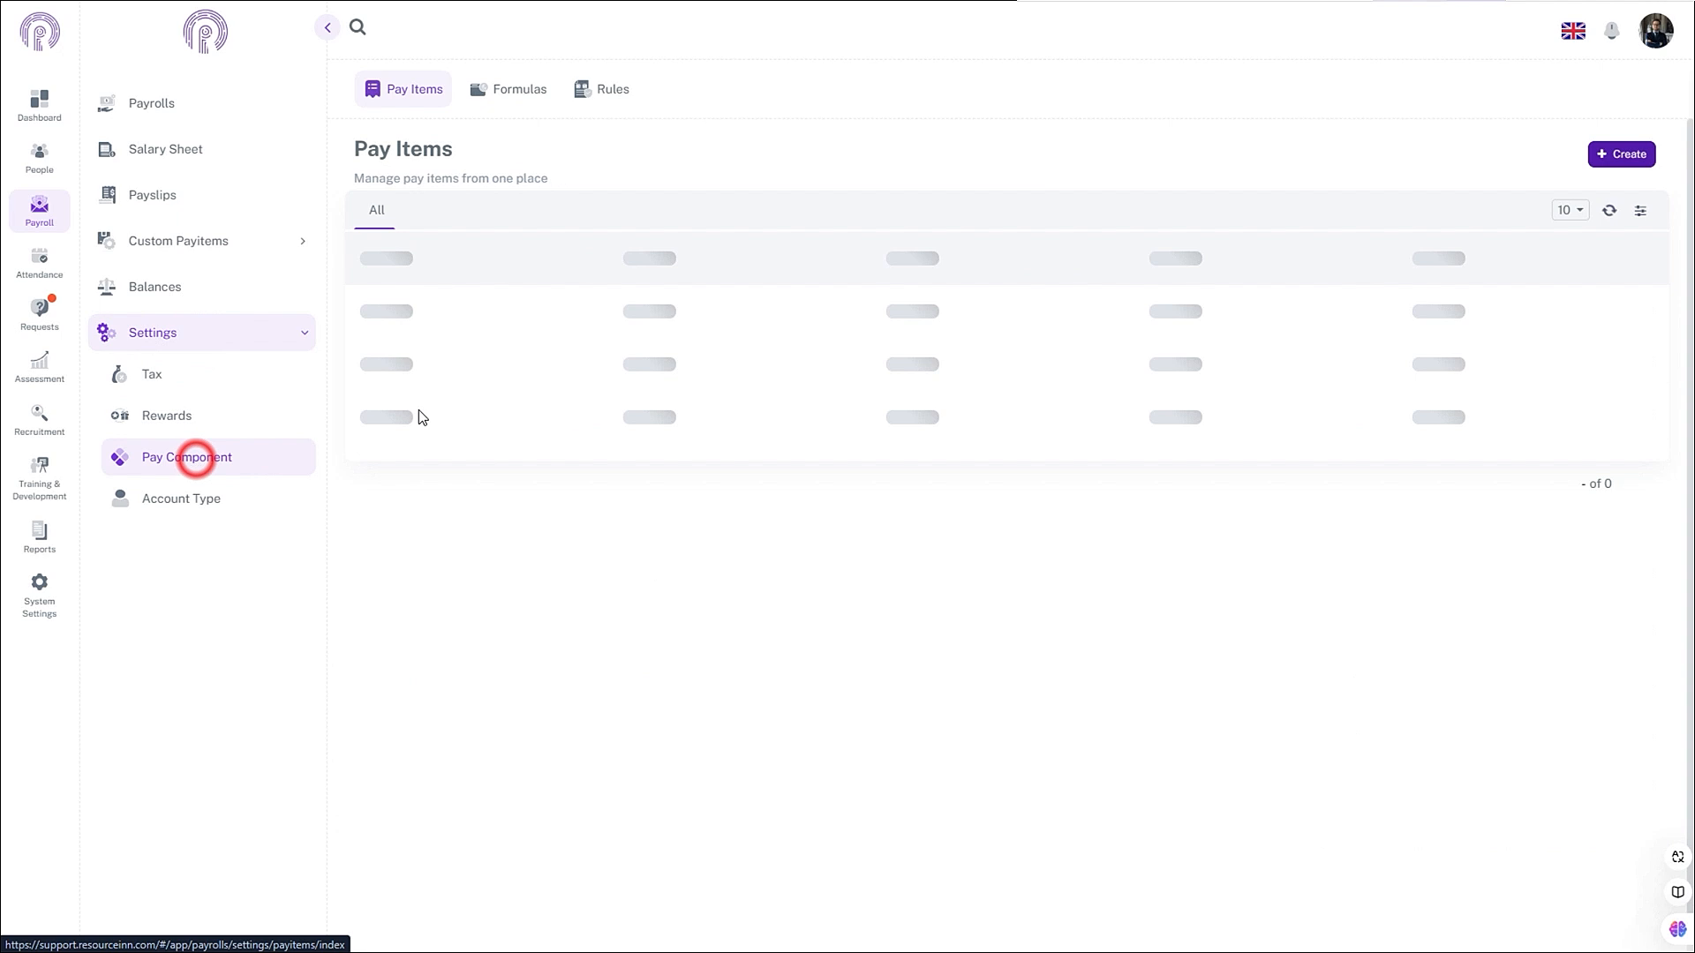
pyautogui.click(398, 99)
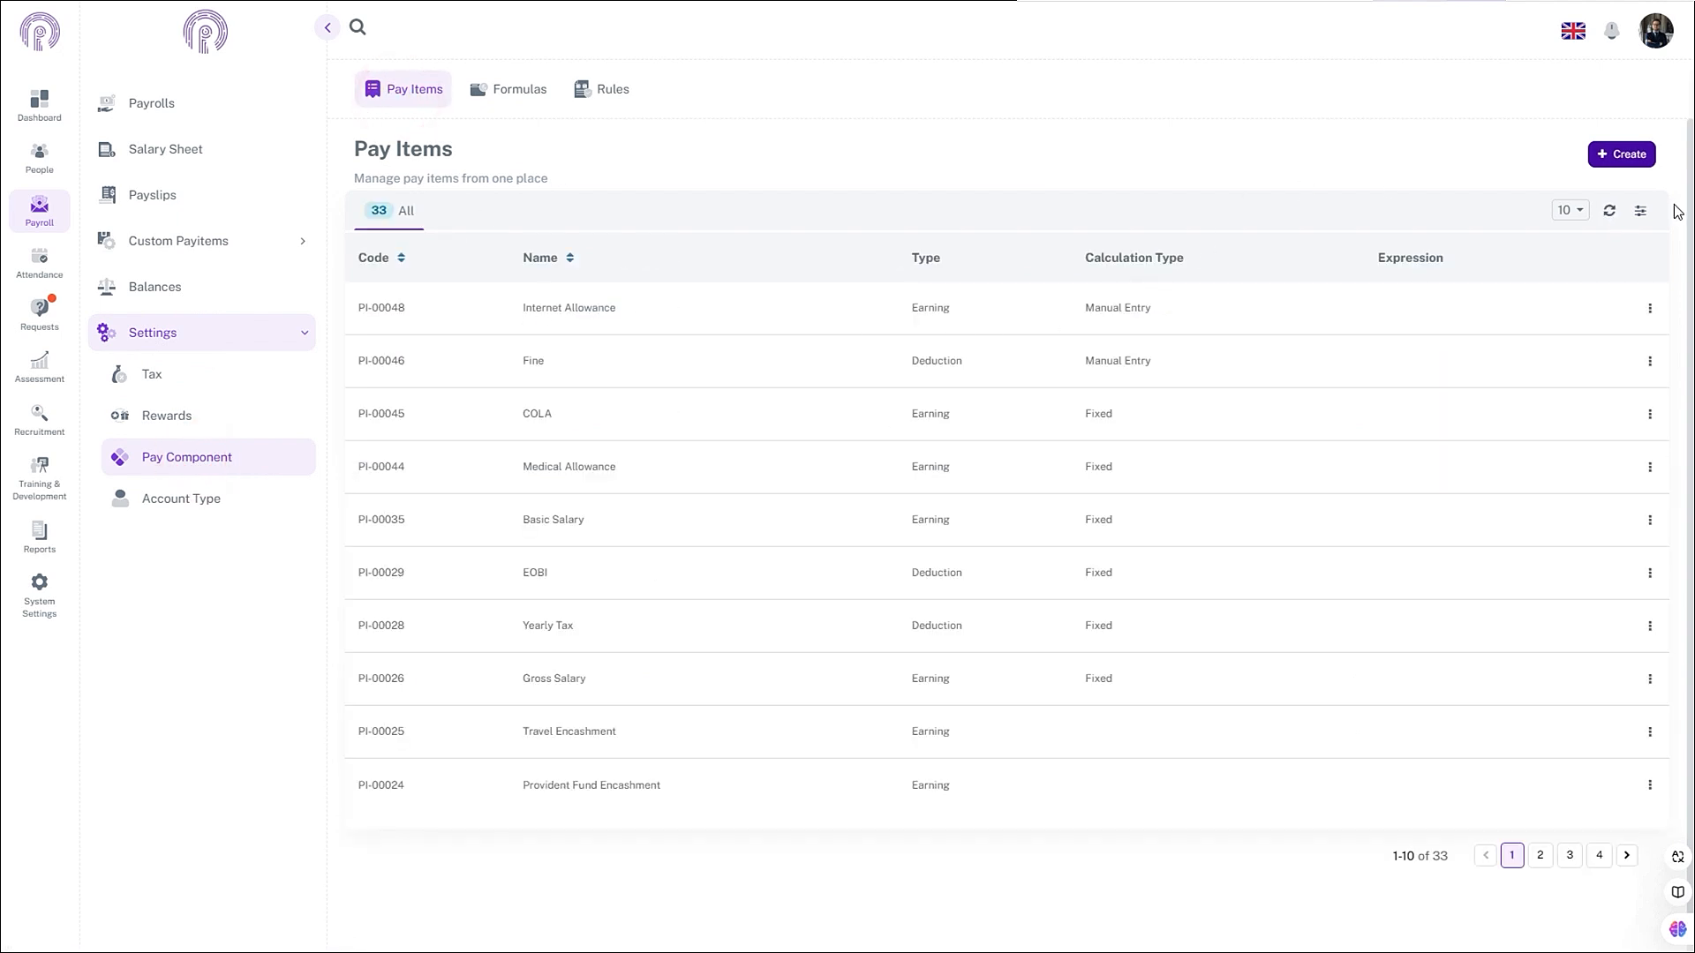
pyautogui.click(1624, 154)
pyautogui.click(771, 120)
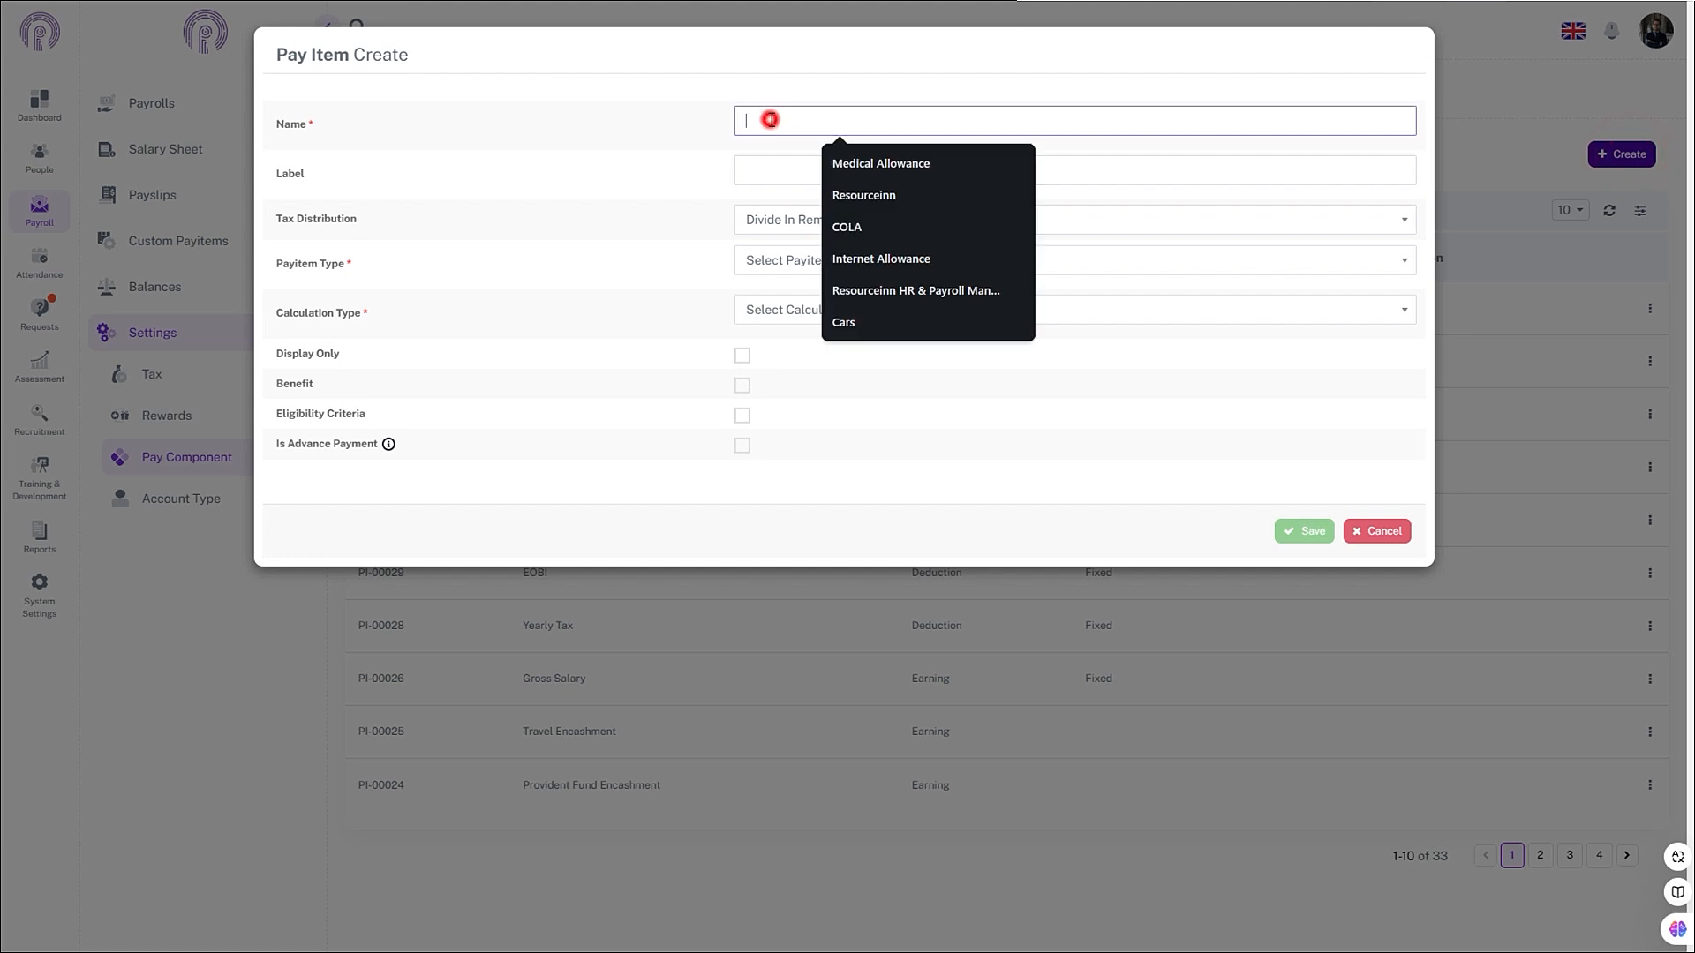
pyautogui.write('Mobile all')
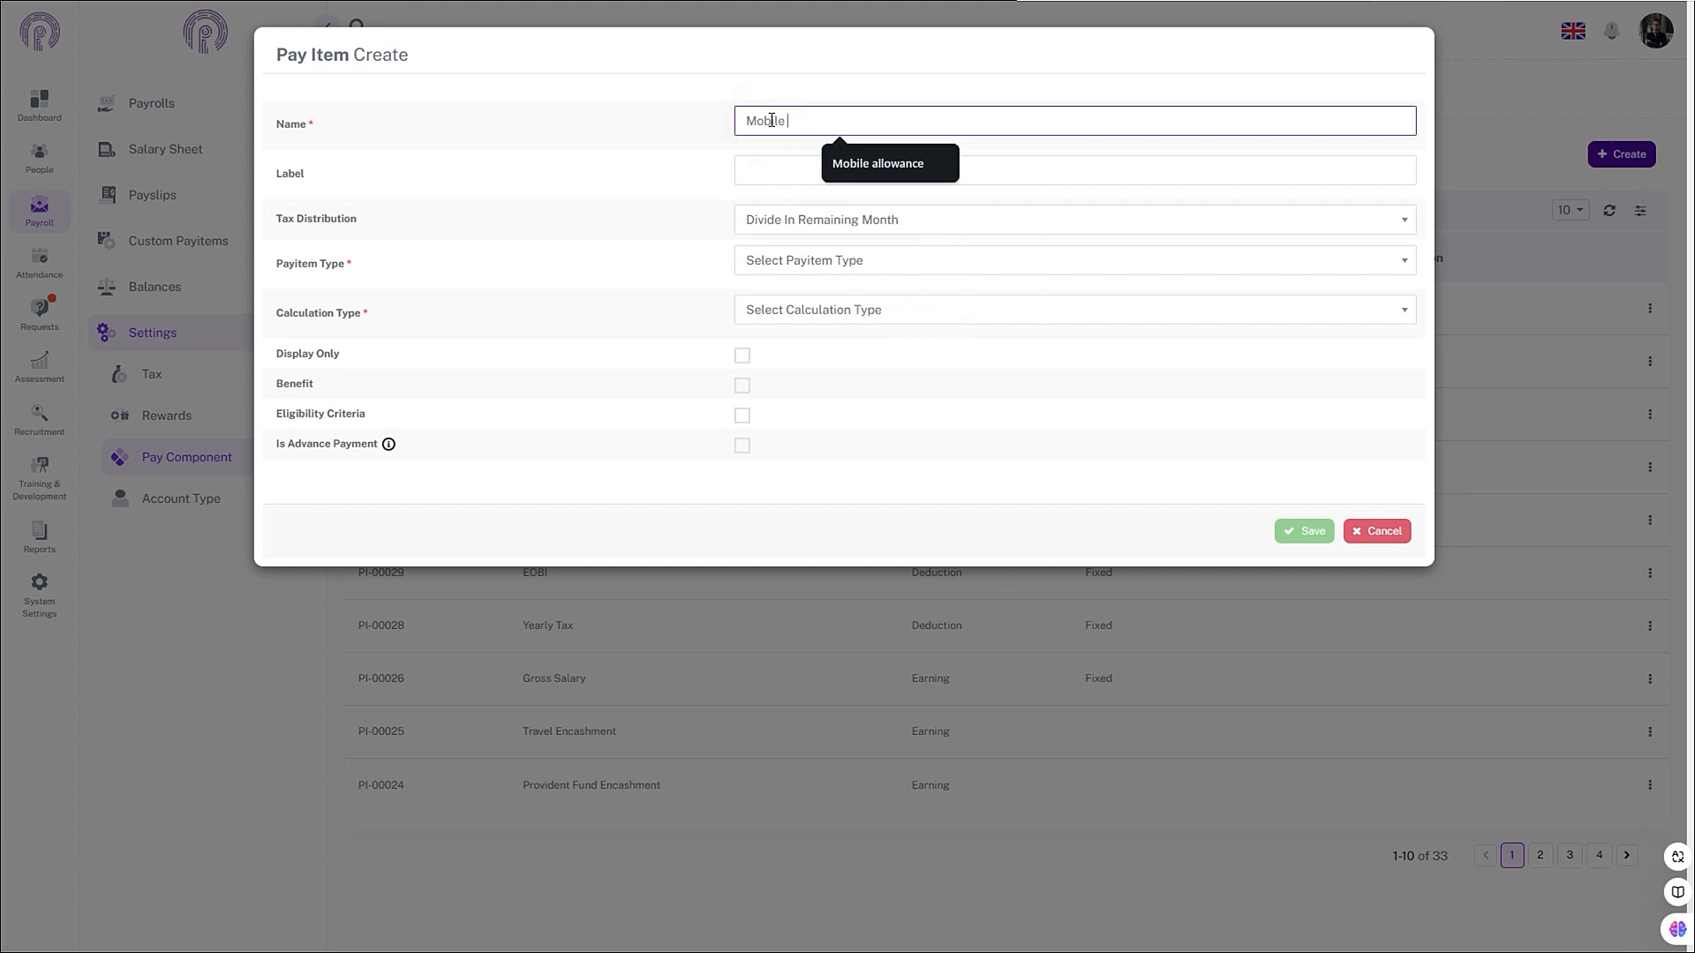
pyautogui.click(864, 176)
# - Set tax distribution to Divide In Remaining Month, type Earning, and calculation type Fixed
pyautogui.click(832, 222)
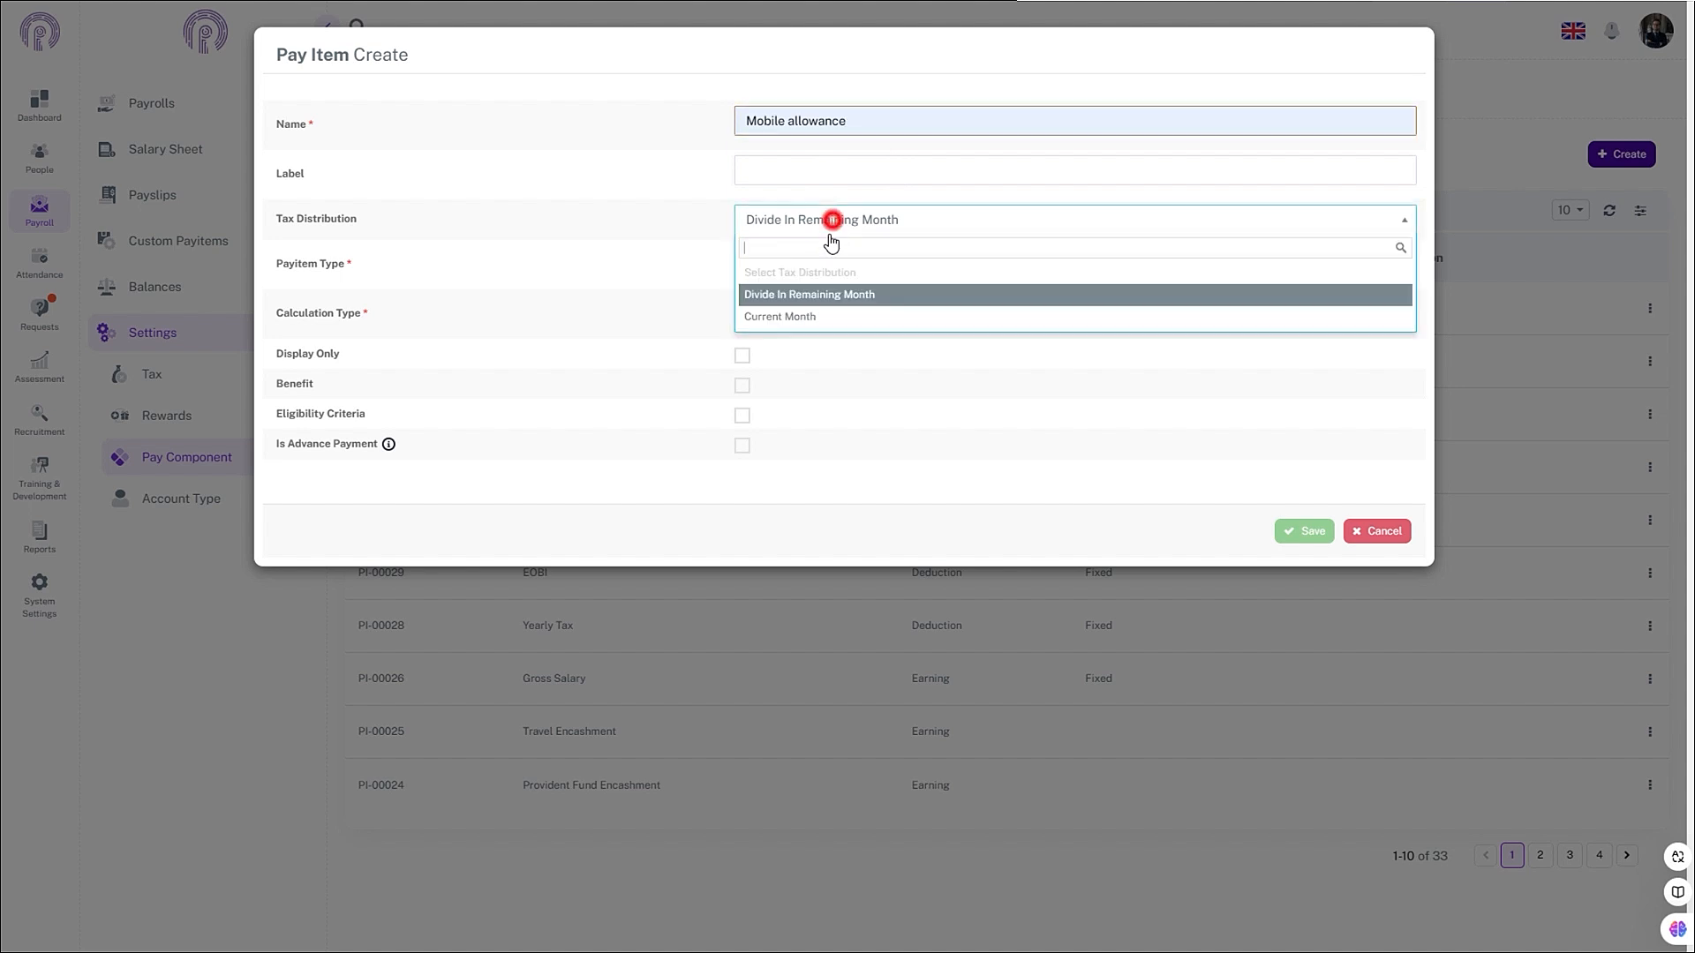
pyautogui.click(819, 294)
pyautogui.click(830, 261)
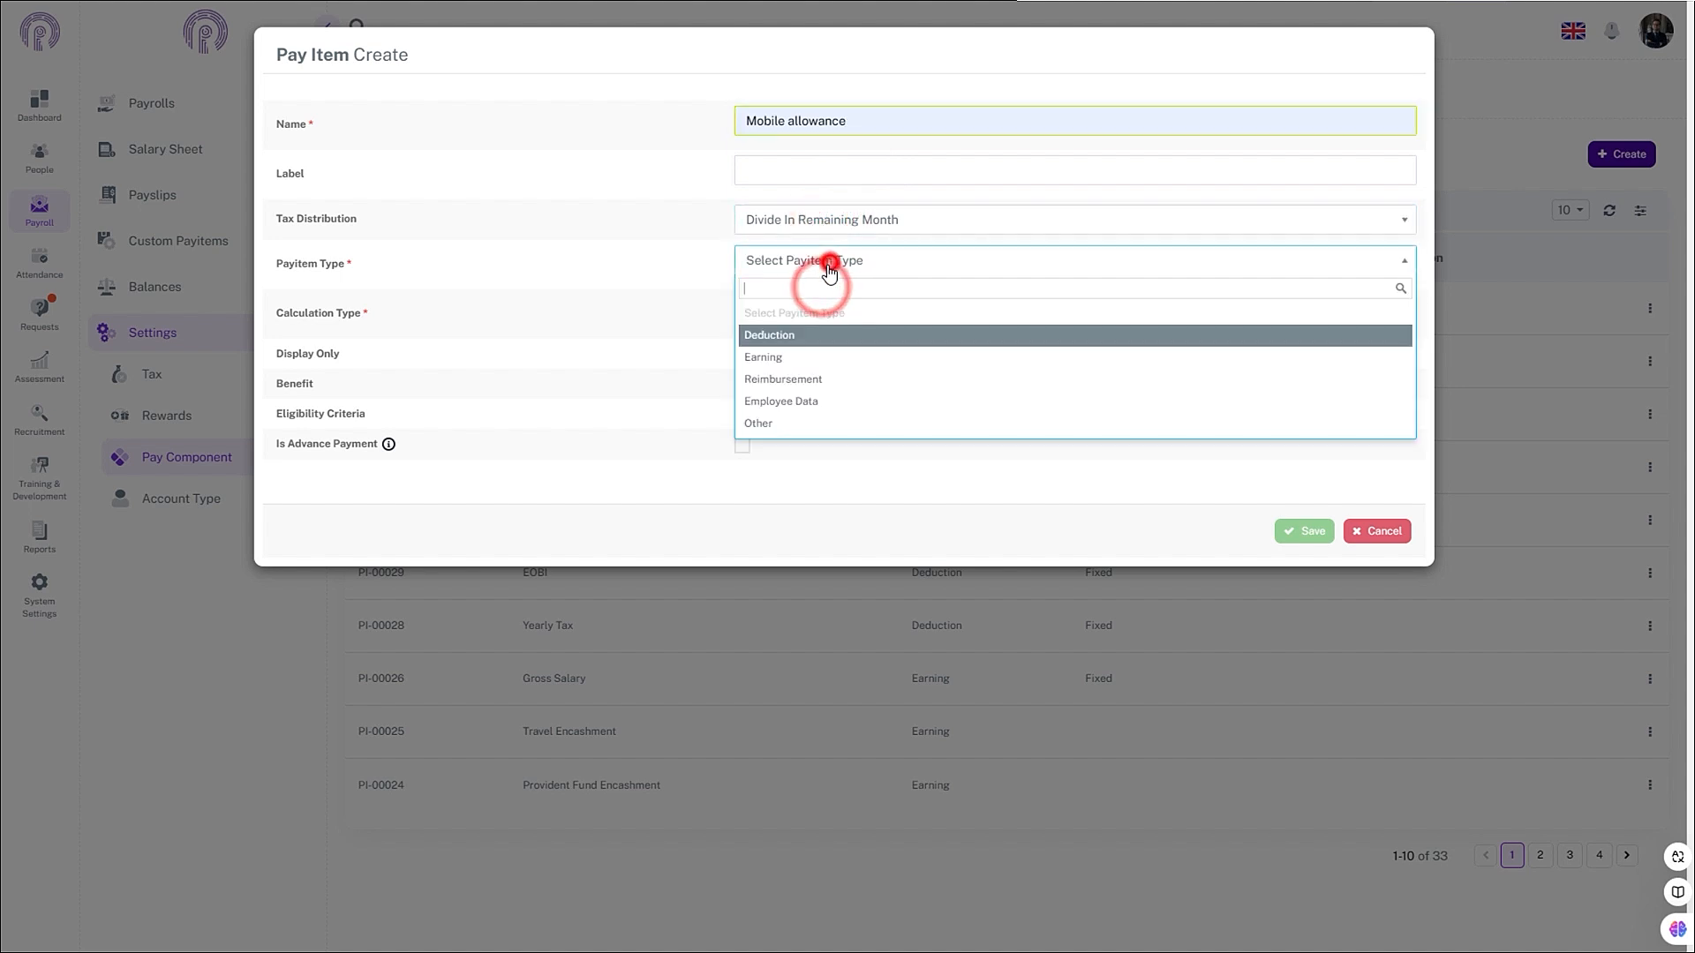
pyautogui.click(797, 360)
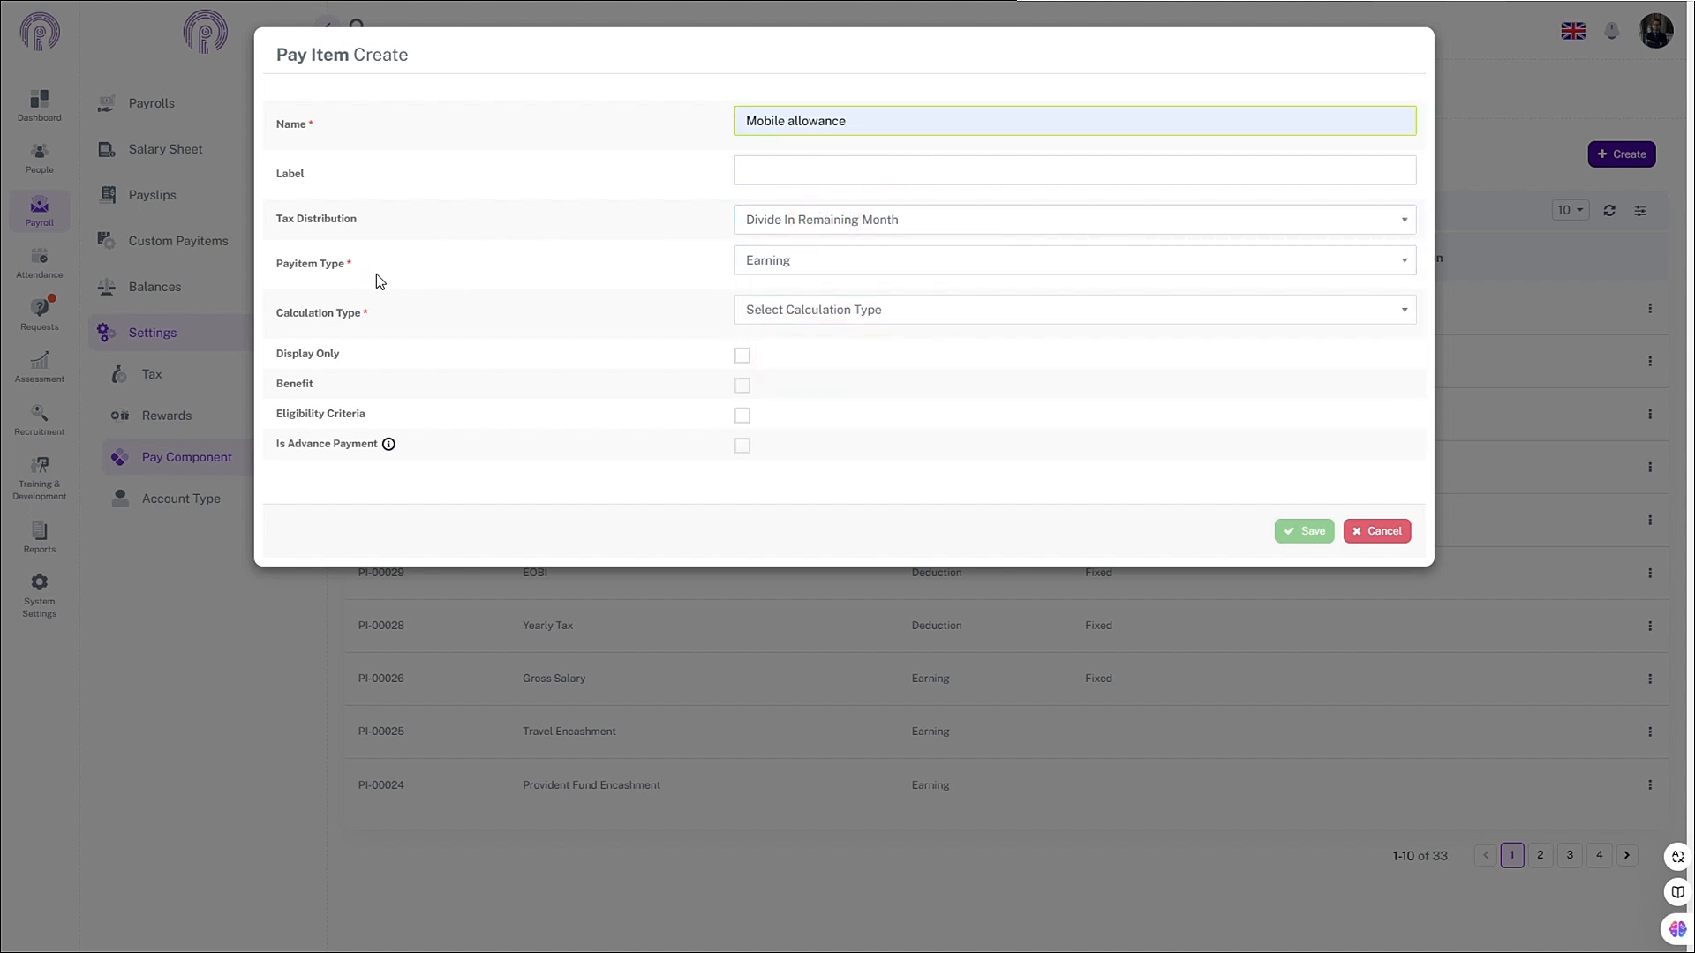
pyautogui.click(799, 314)
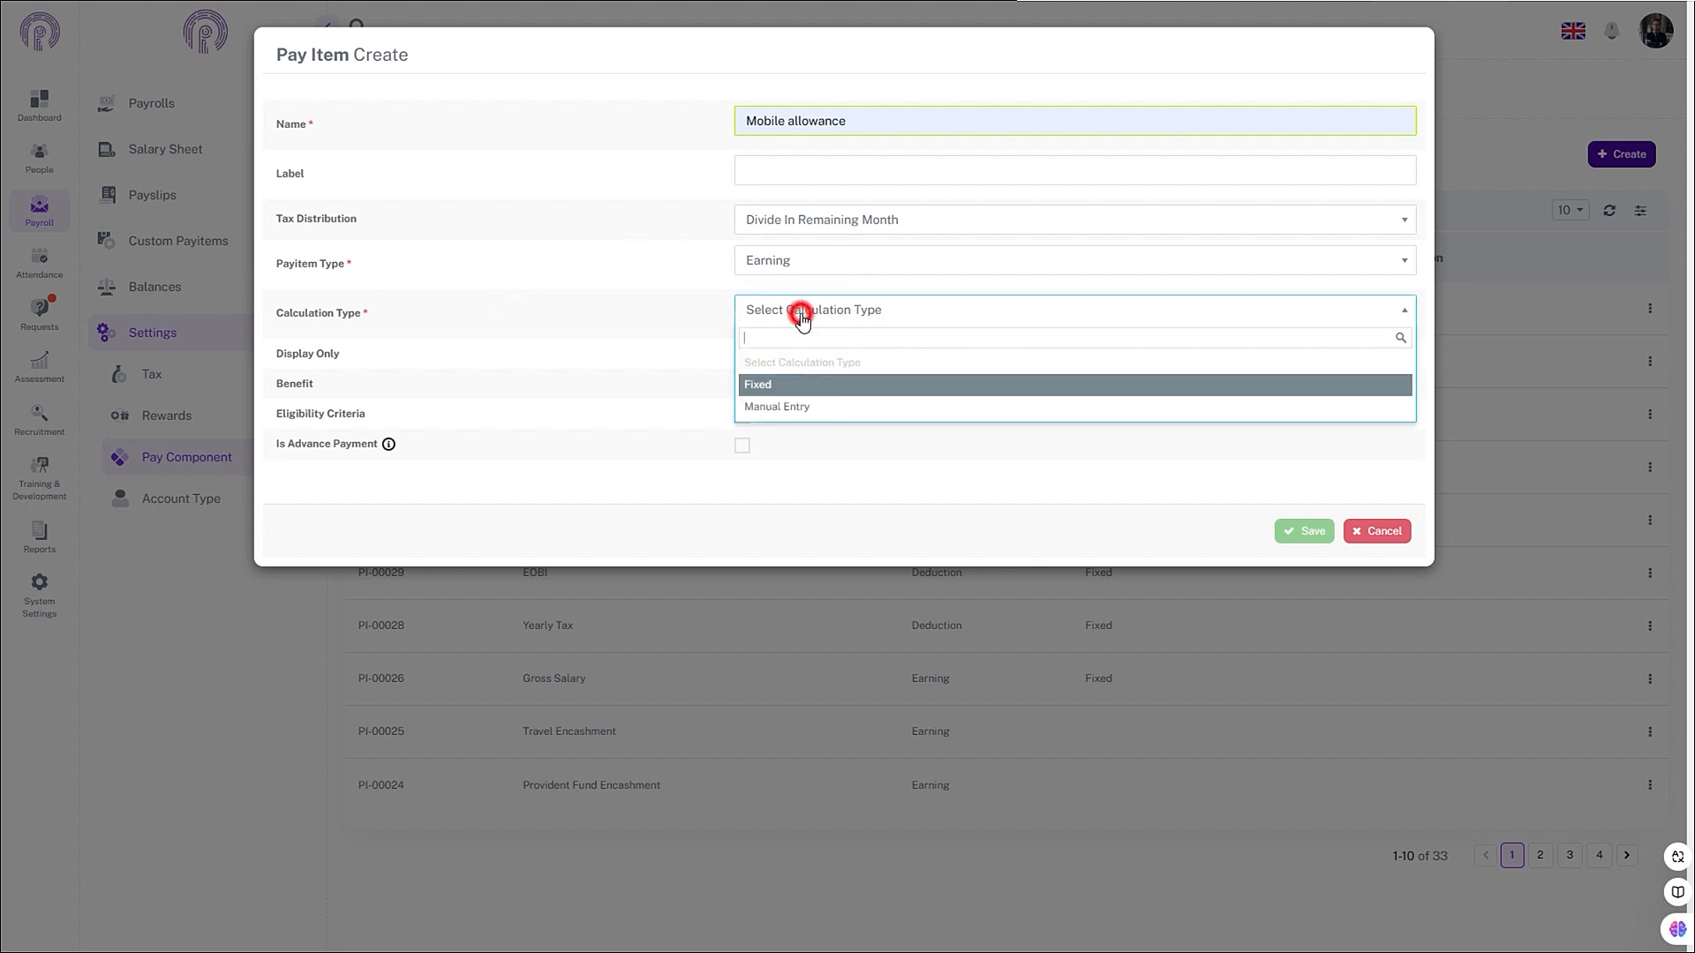
pyautogui.click(779, 387)
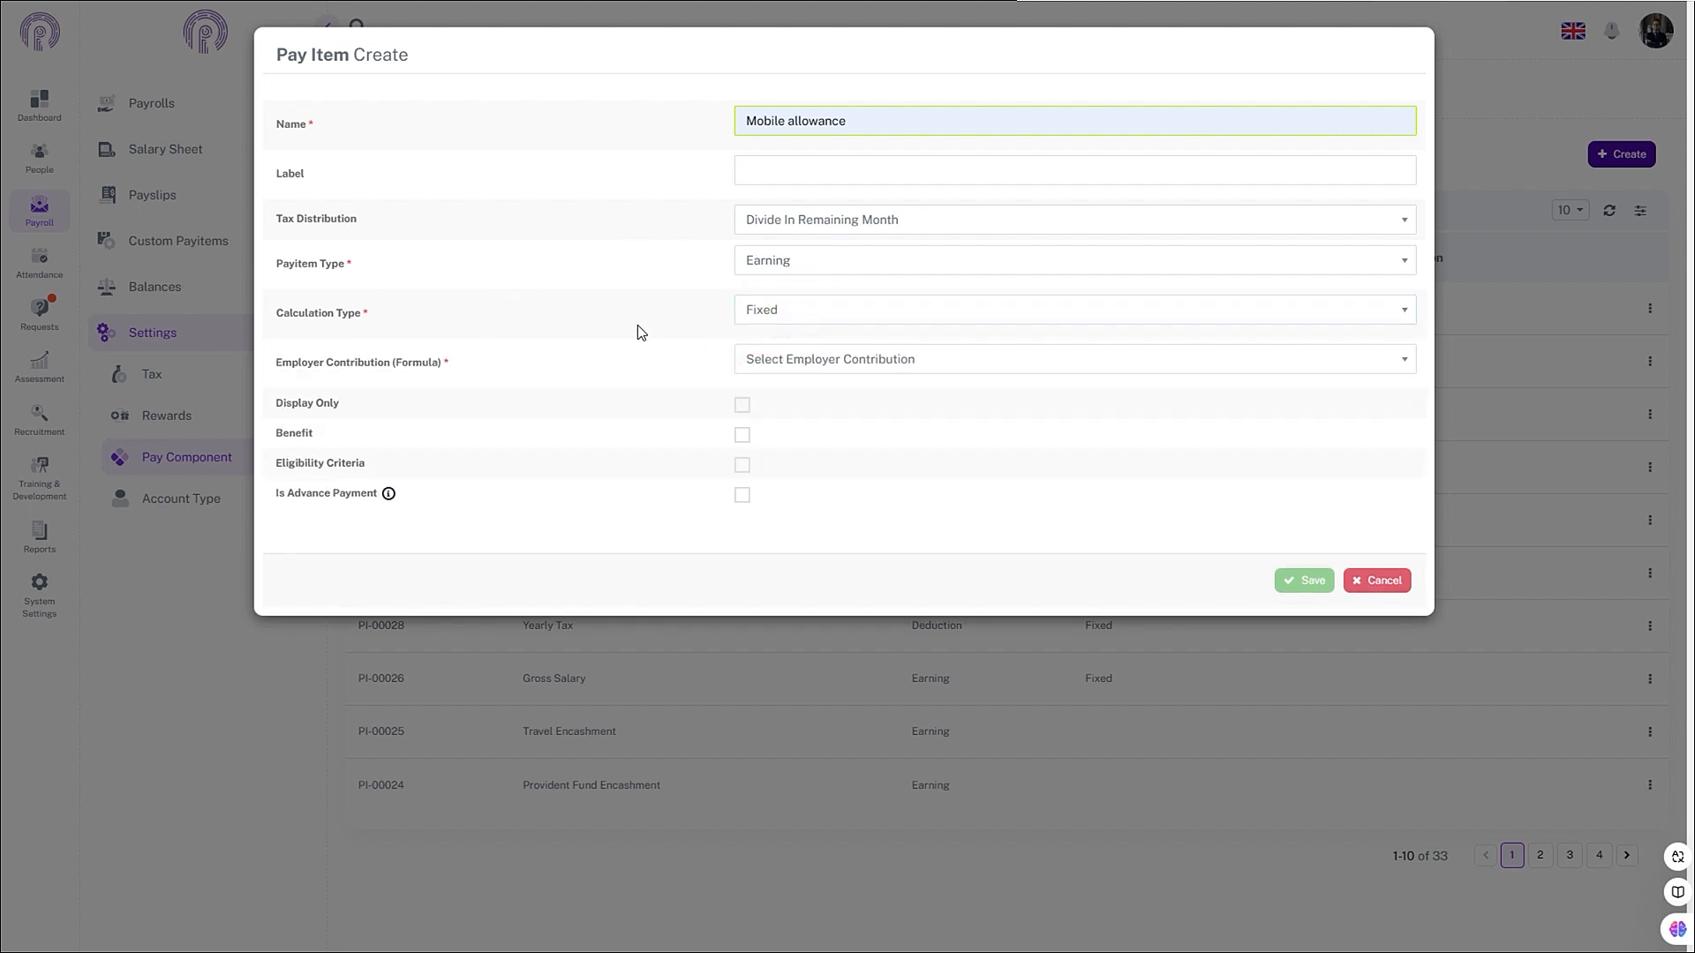
# - Use Fixed 5000 as the employer contribution formula, mark it a benefit, and save
pyautogui.click(791, 362)
pyautogui.write('fixe')
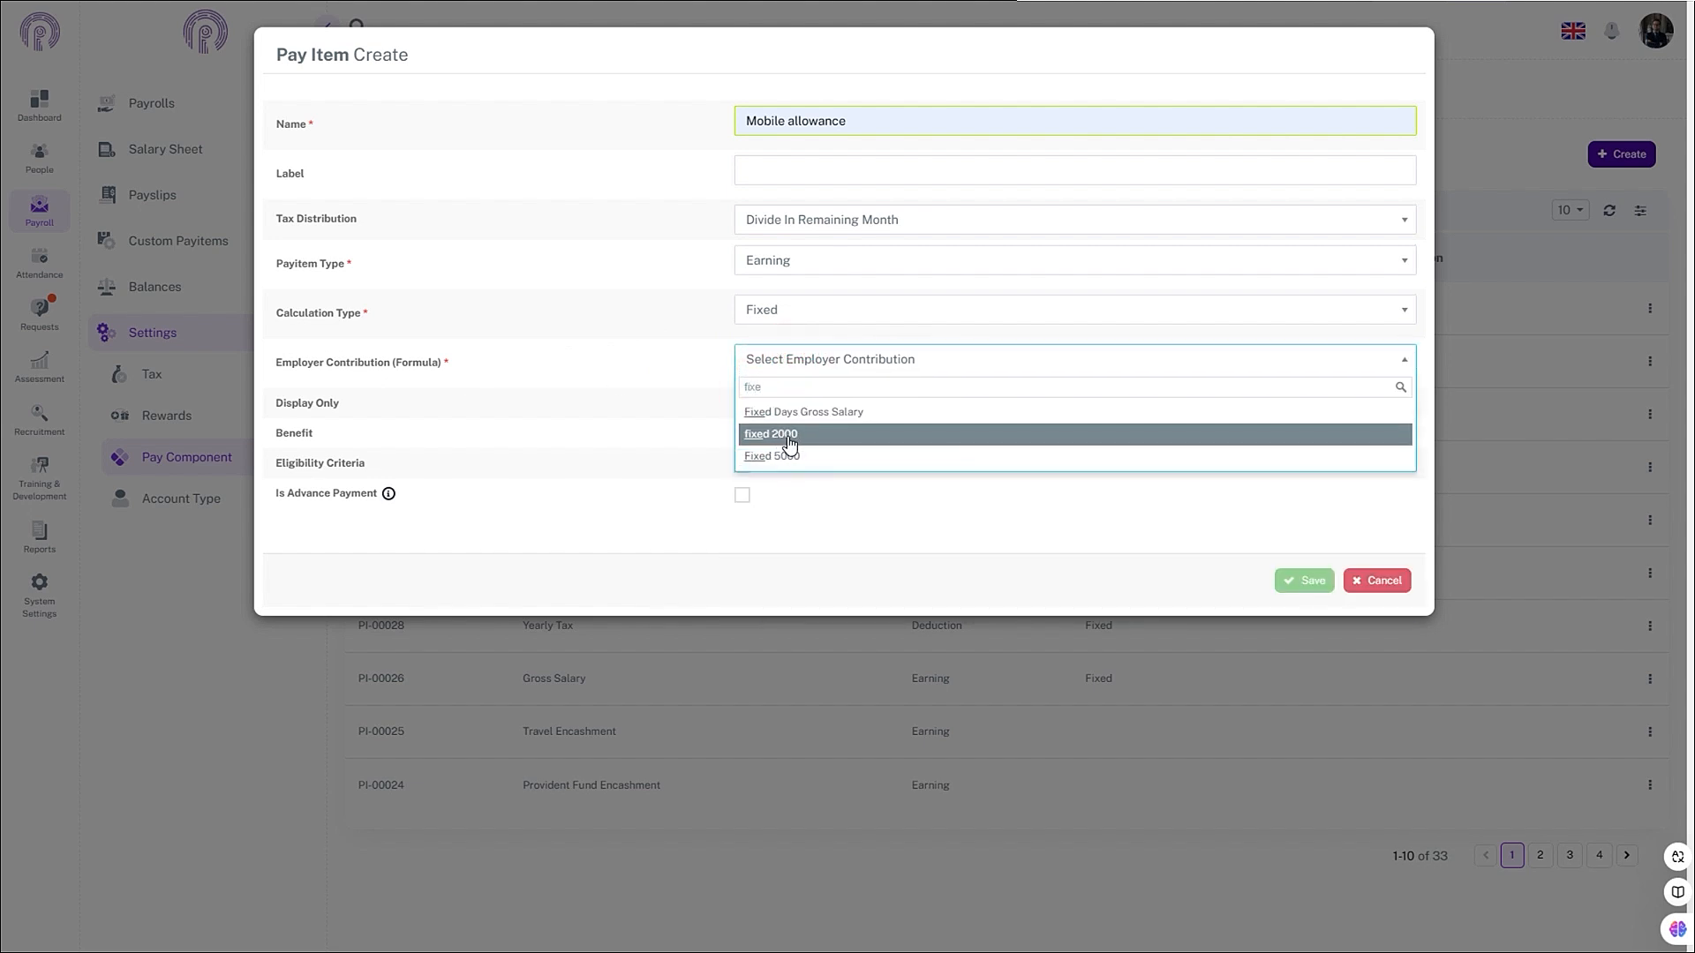
pyautogui.click(794, 459)
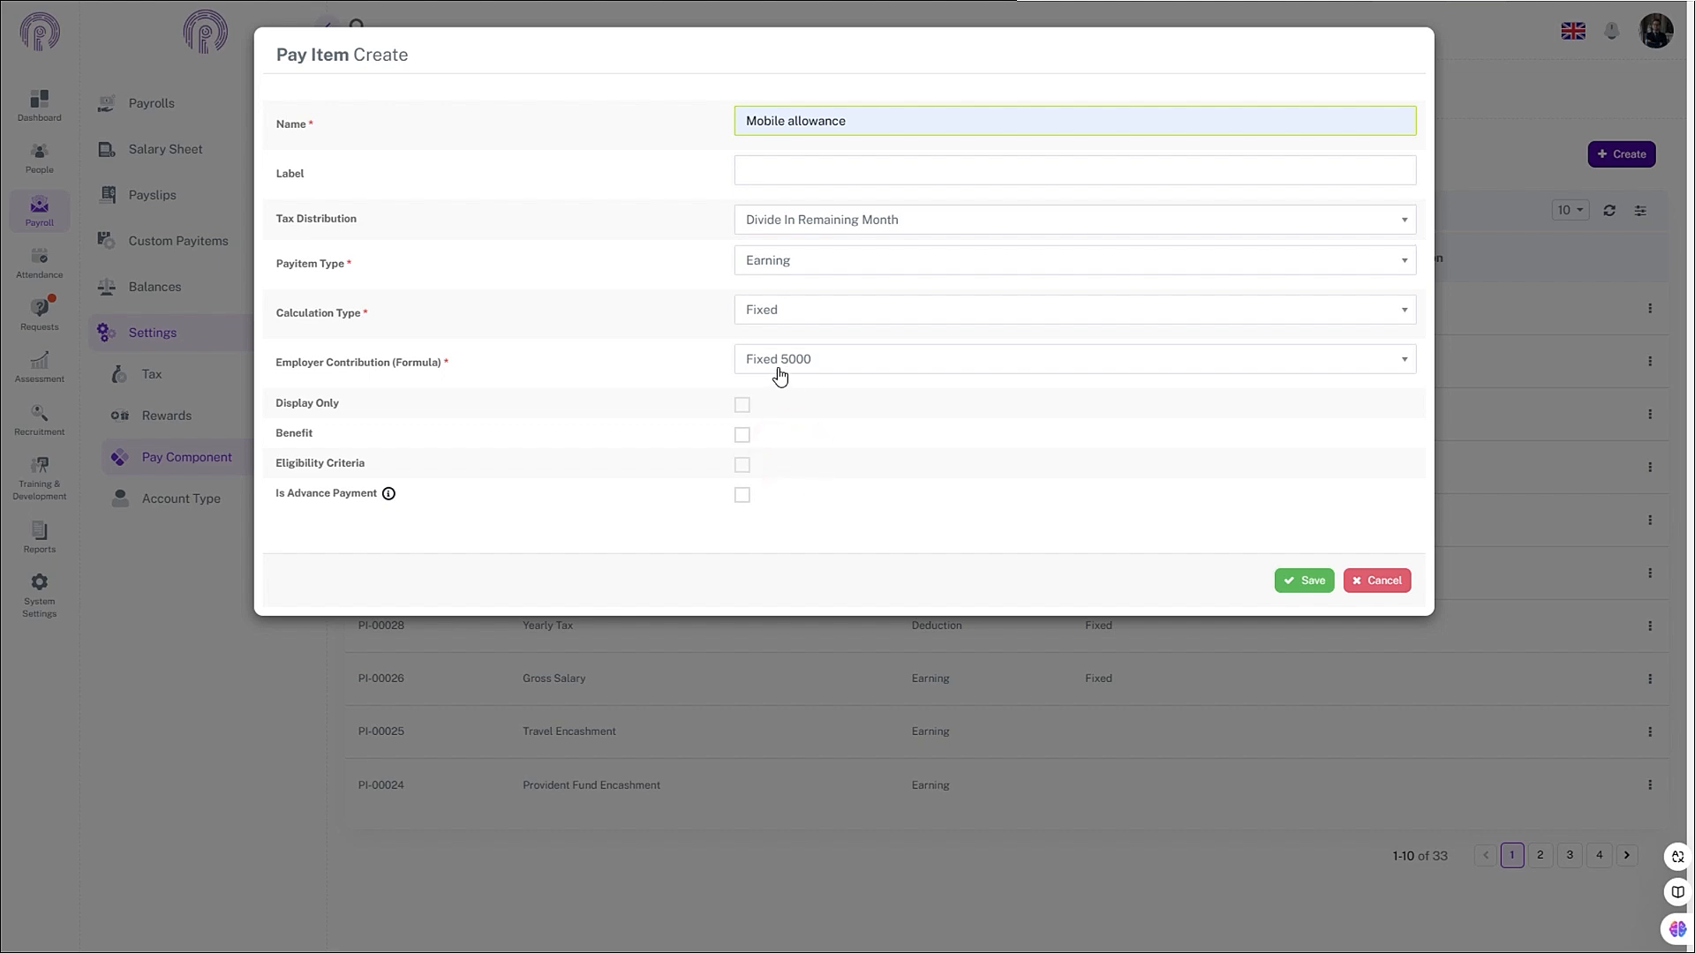
pyautogui.click(740, 436)
pyautogui.click(1298, 574)
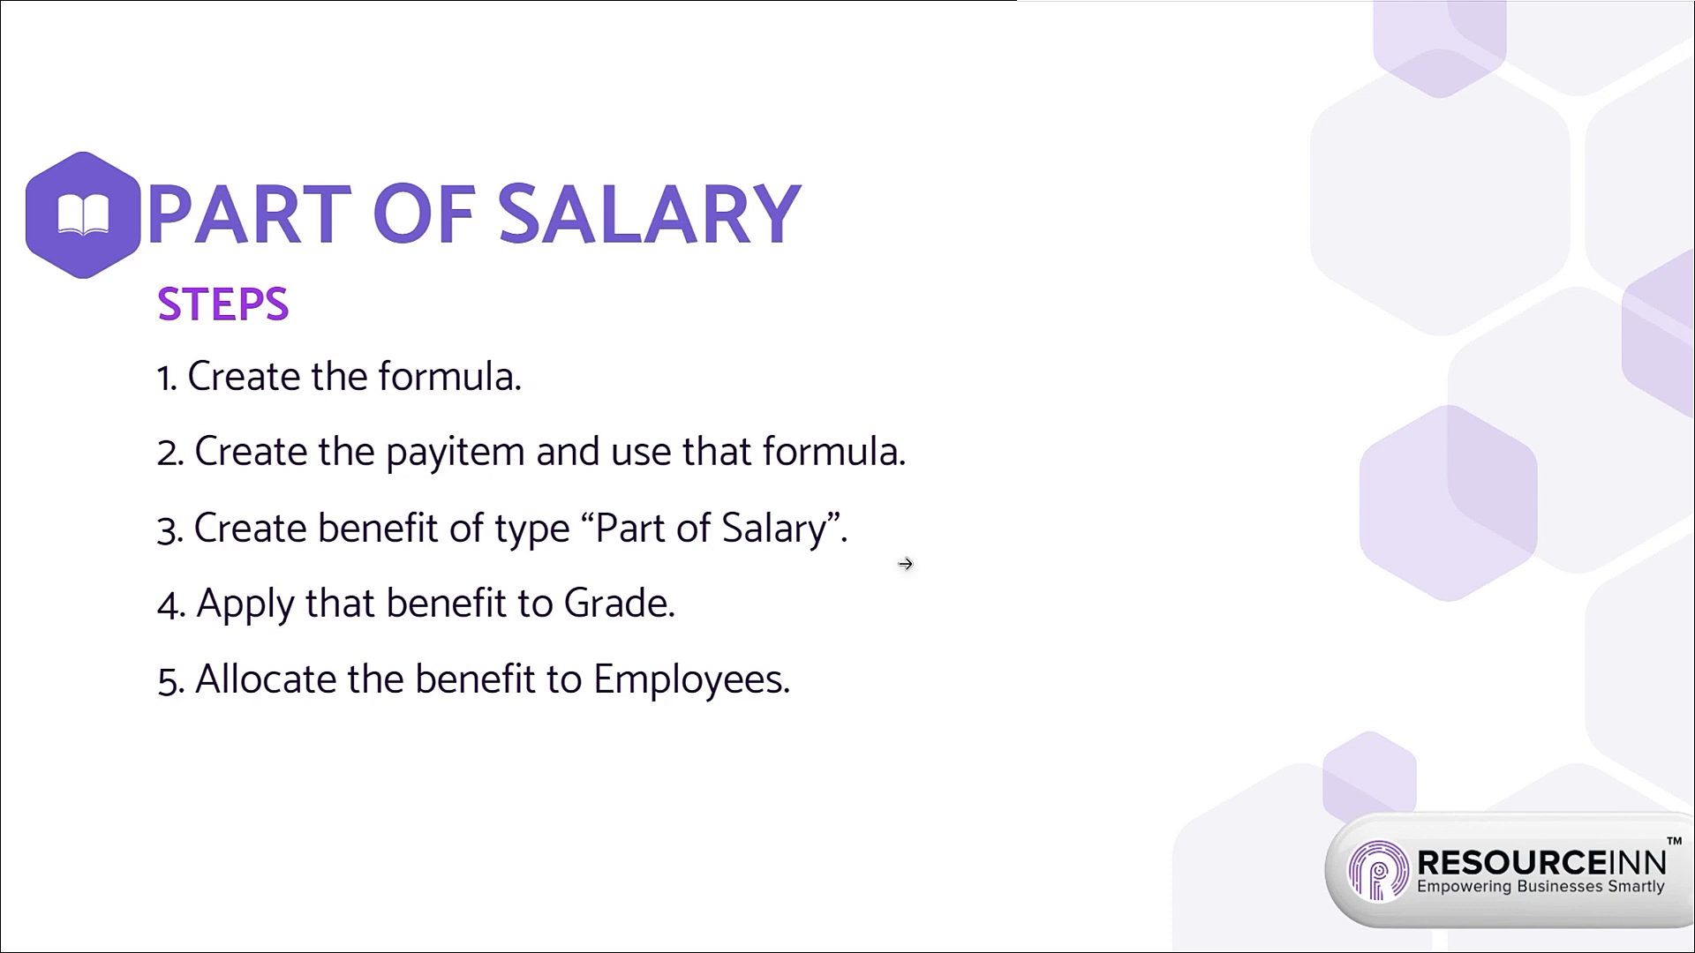
# - Return from the slide to the Pay Items list showing Mobile allowance (PI-00050)
pyautogui.hotkey('alt', 'Tab')
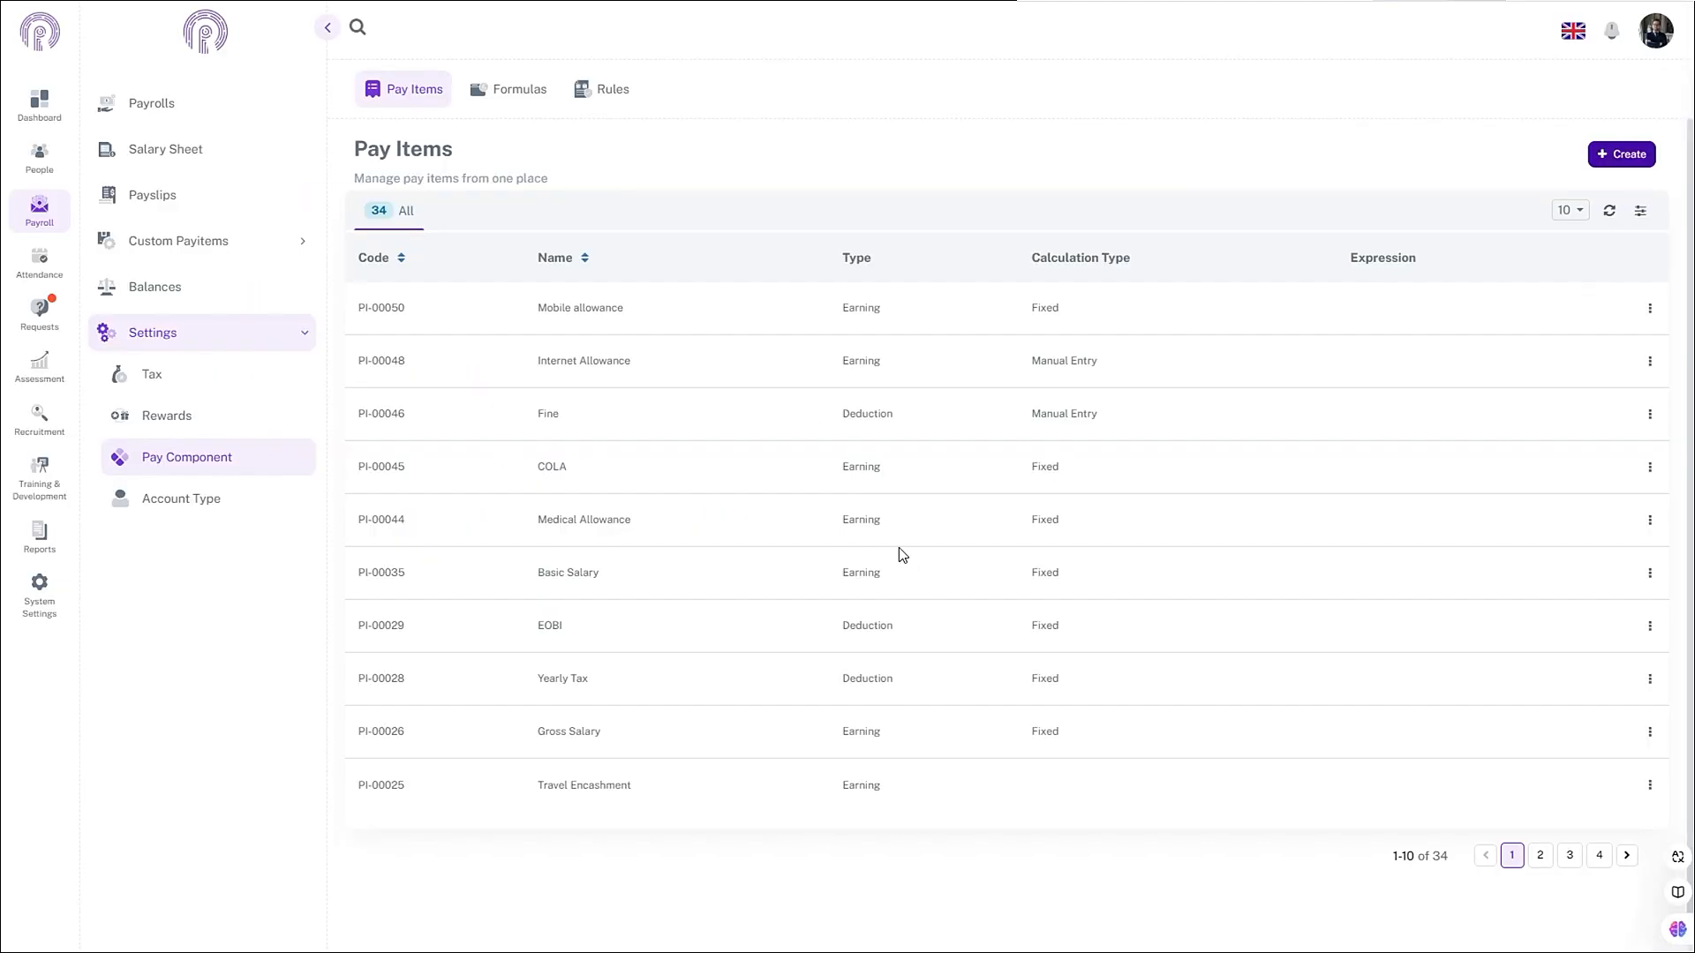
# - Start a new benefit under Settings > Rewards > Benefits named Mobile allowance
pyautogui.click(53, 221)
pyautogui.click(231, 334)
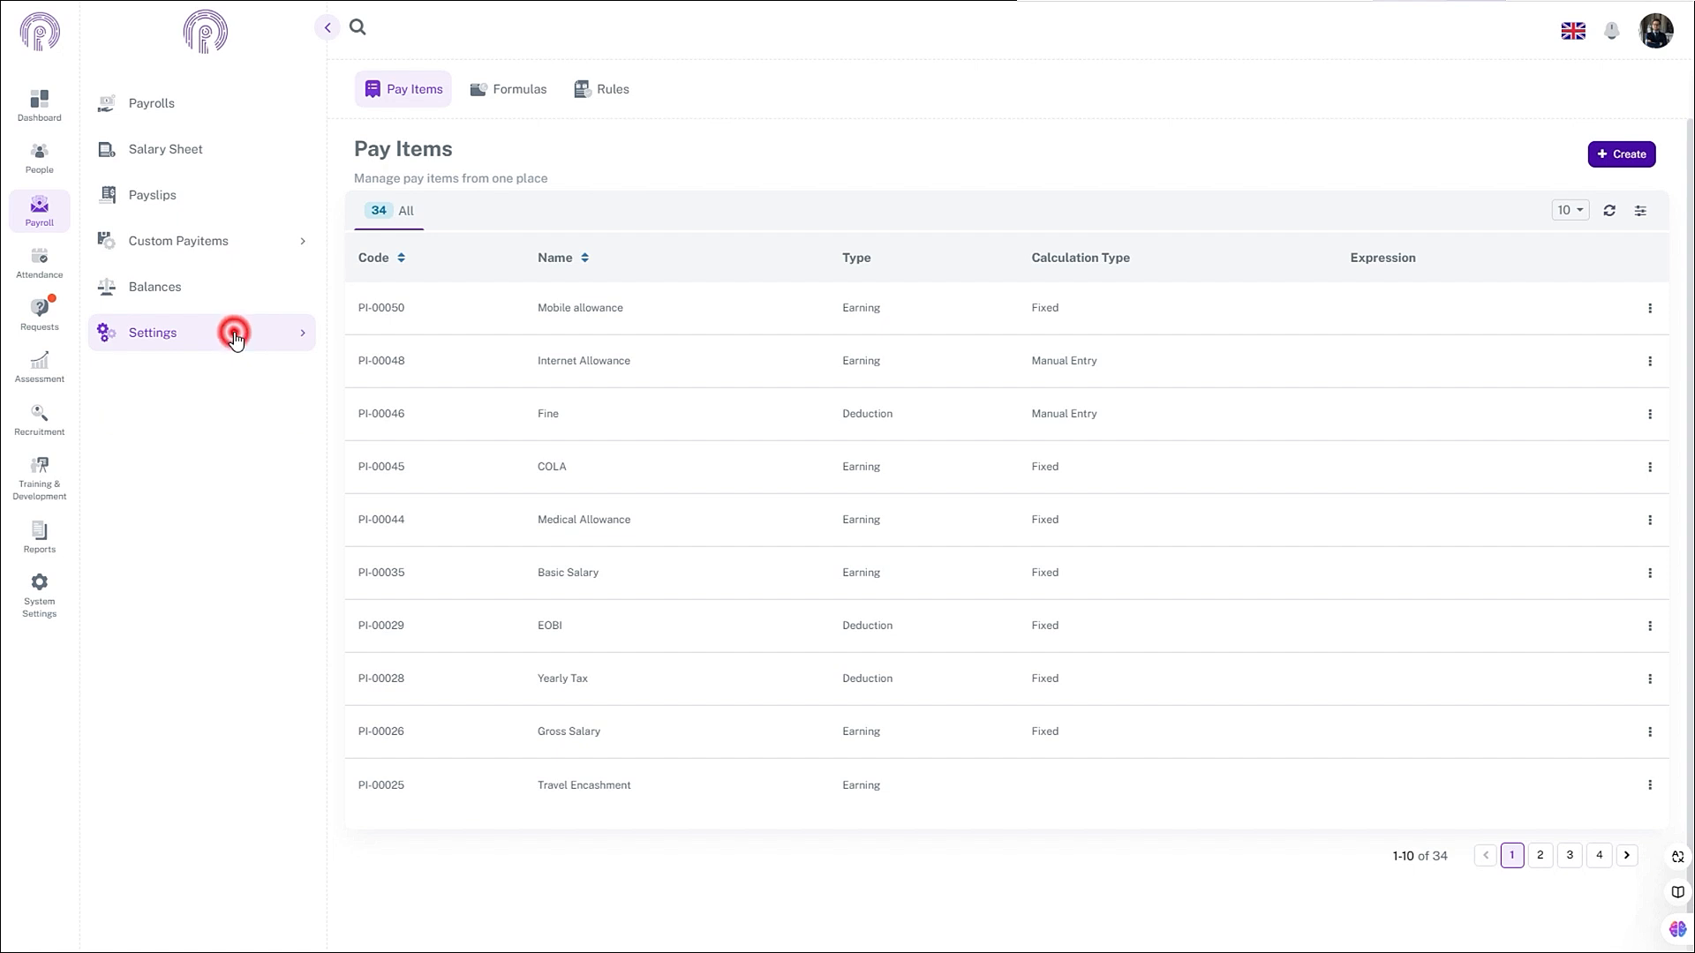
pyautogui.click(232, 333)
pyautogui.click(155, 418)
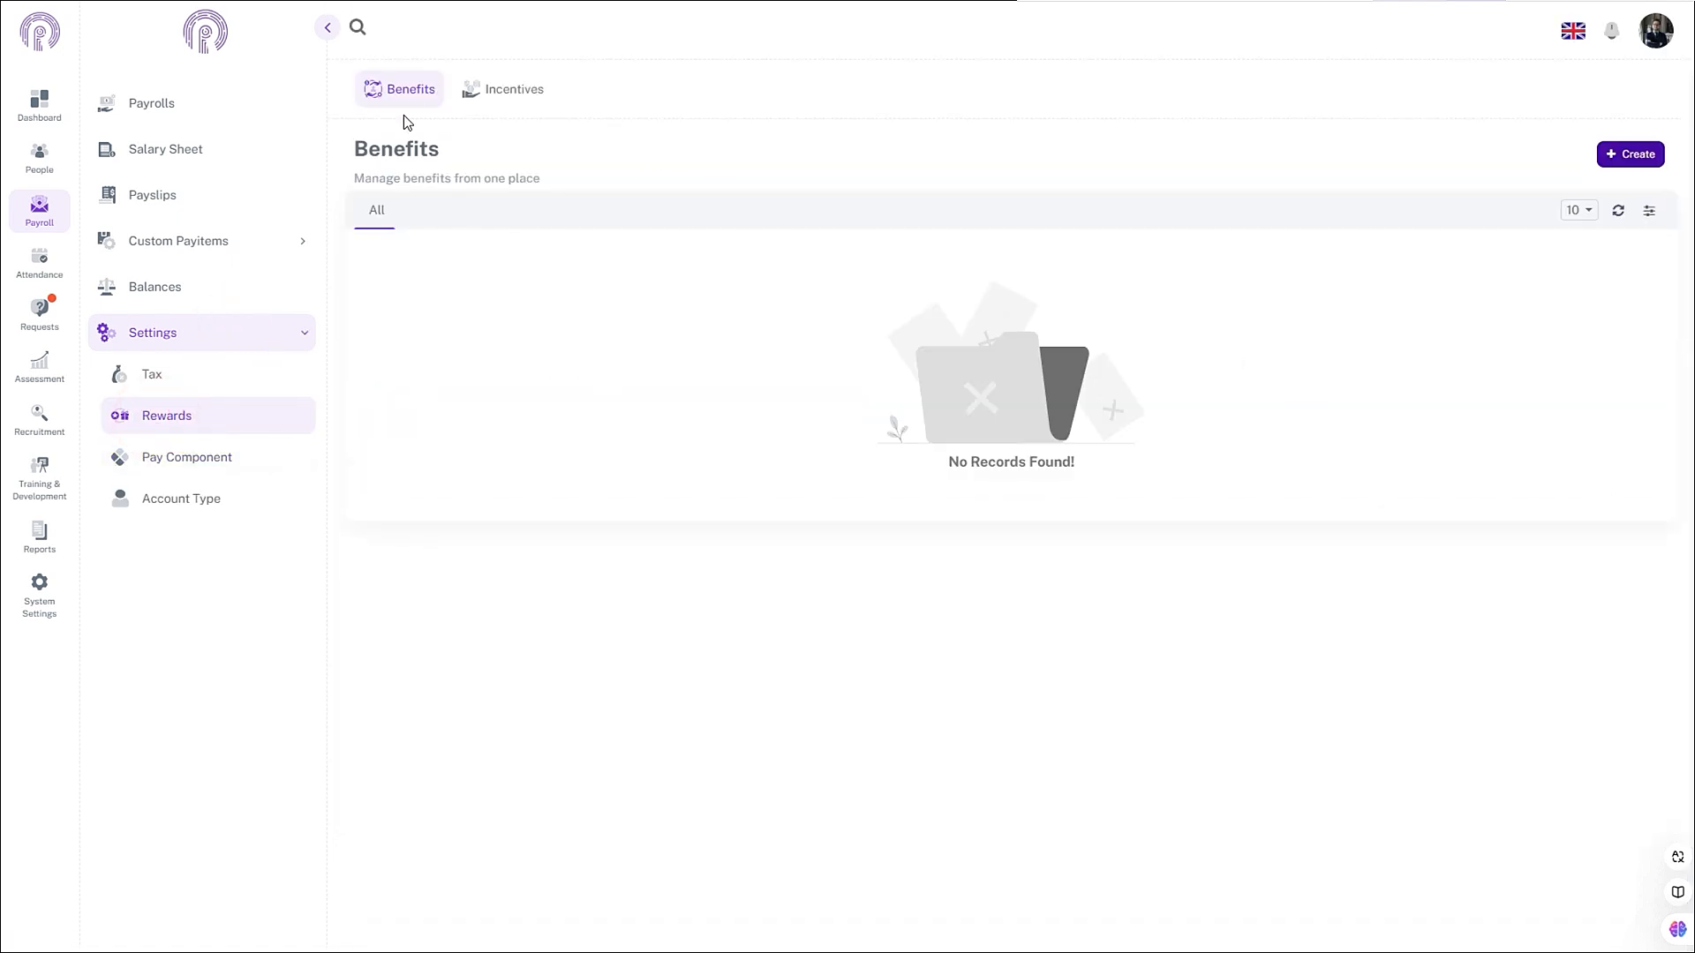
pyautogui.click(408, 90)
pyautogui.click(1635, 156)
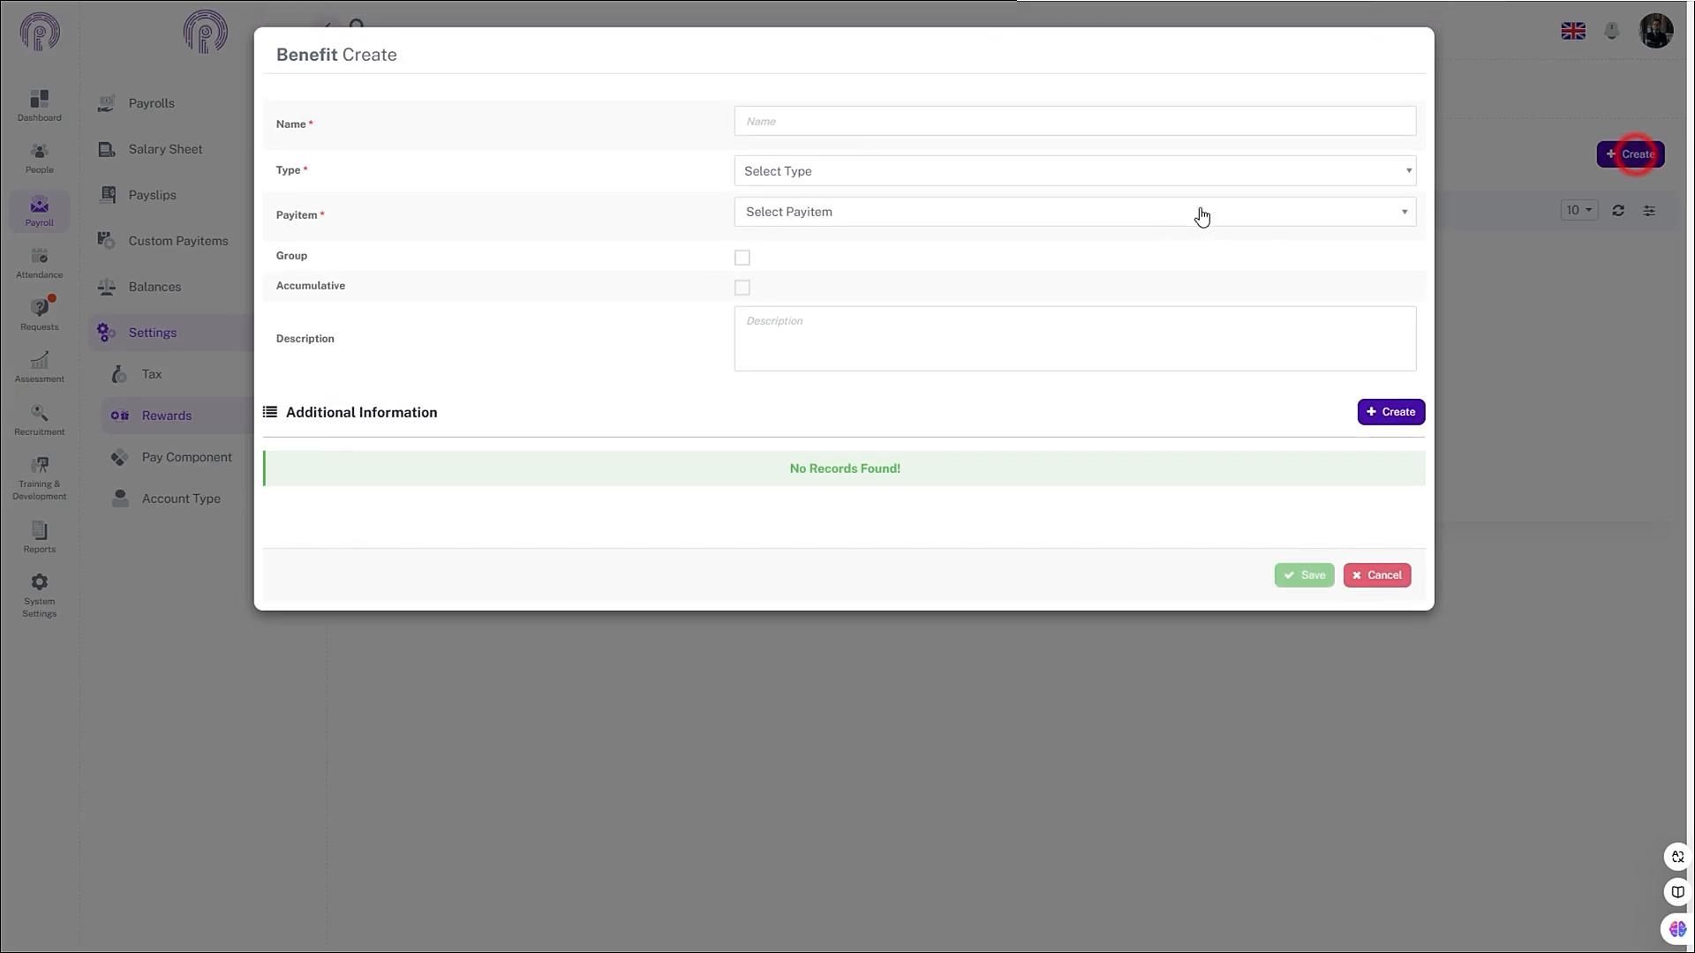
pyautogui.click(991, 124)
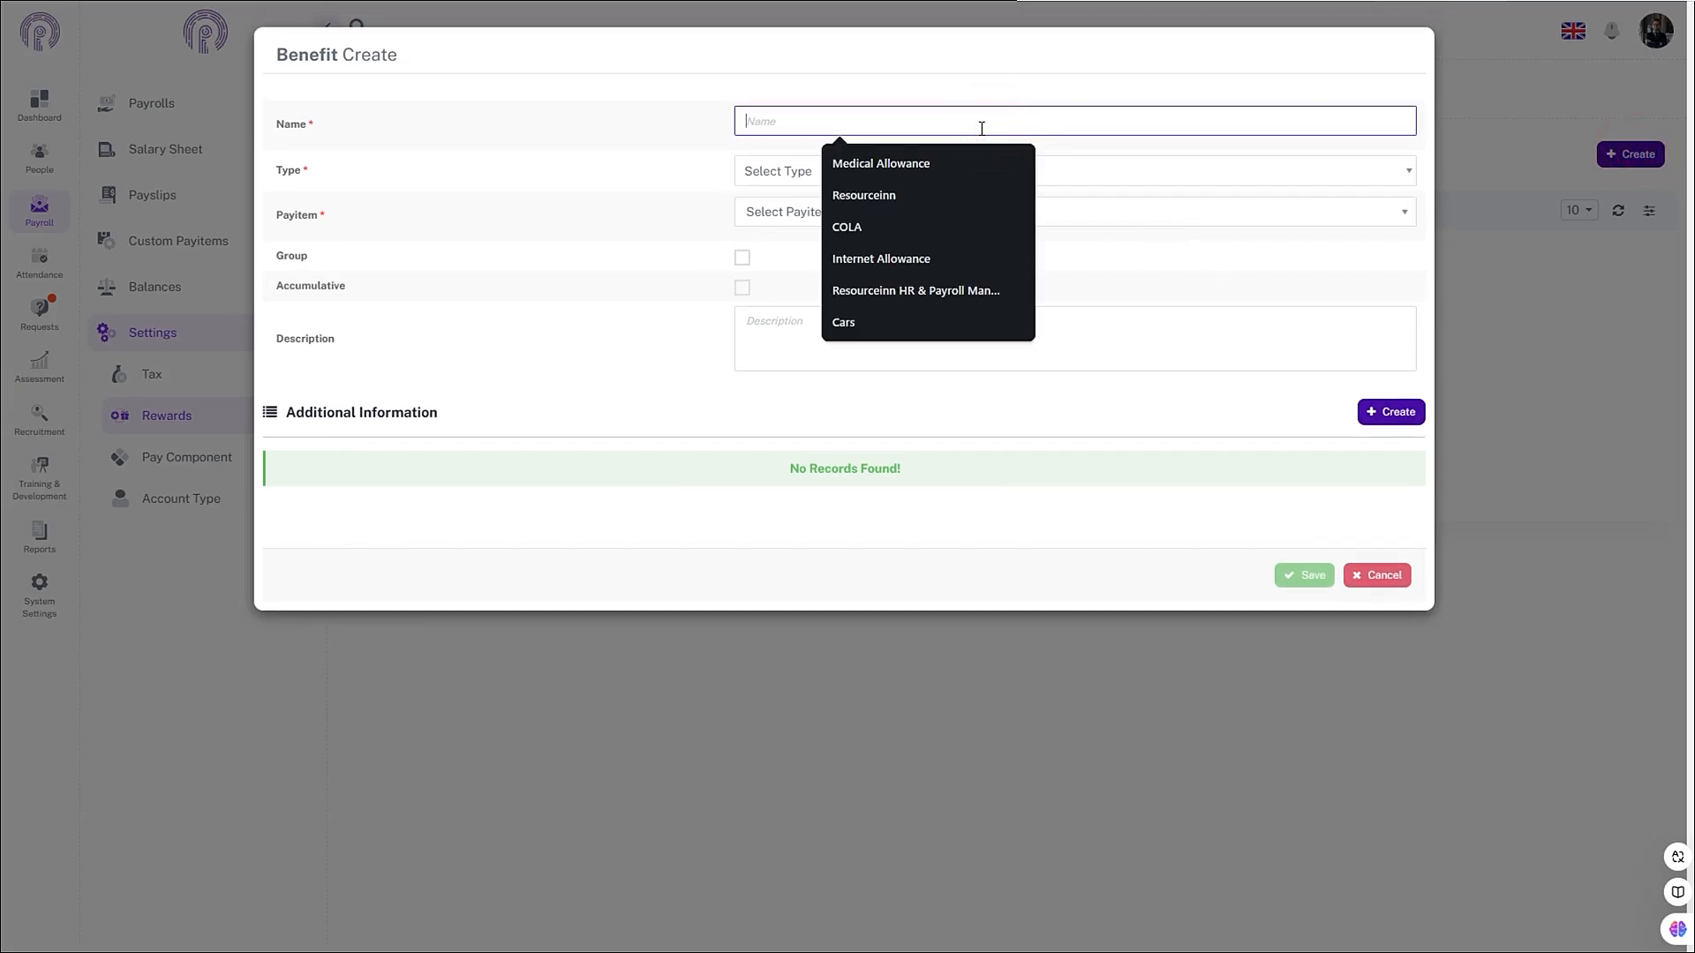
pyautogui.write('Mob')
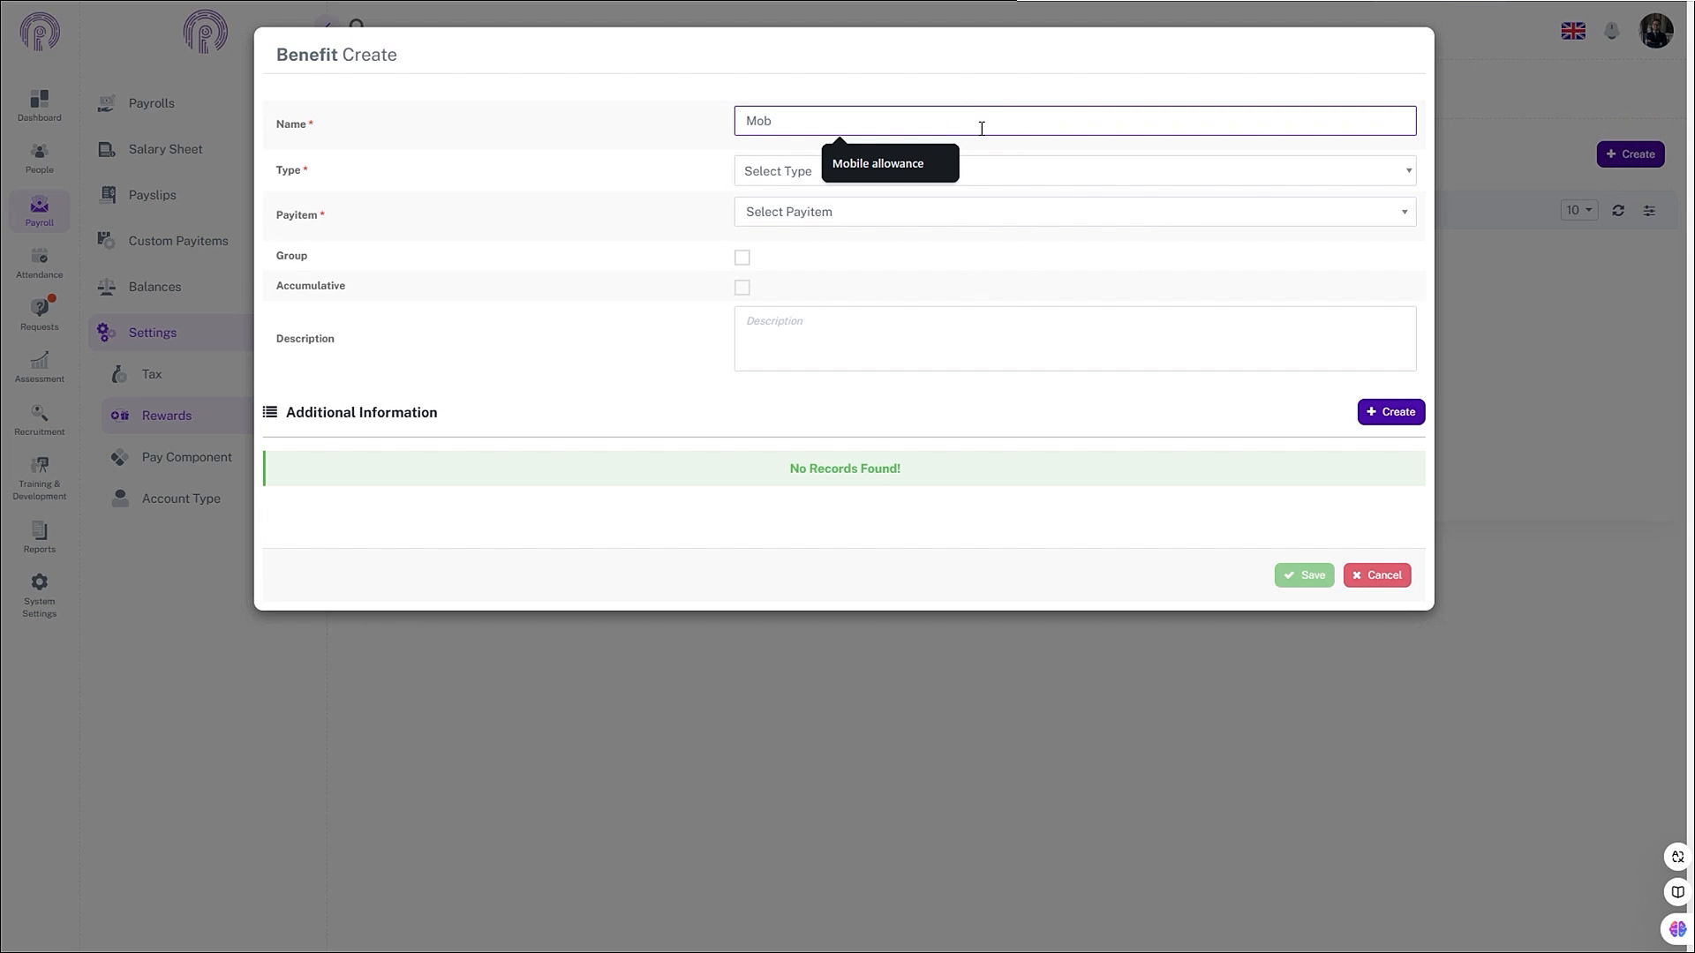
pyautogui.click(848, 166)
# - Set the benefit type to Part of Salary, link the Mobile allowance pay item, and enable Group
pyautogui.click(799, 179)
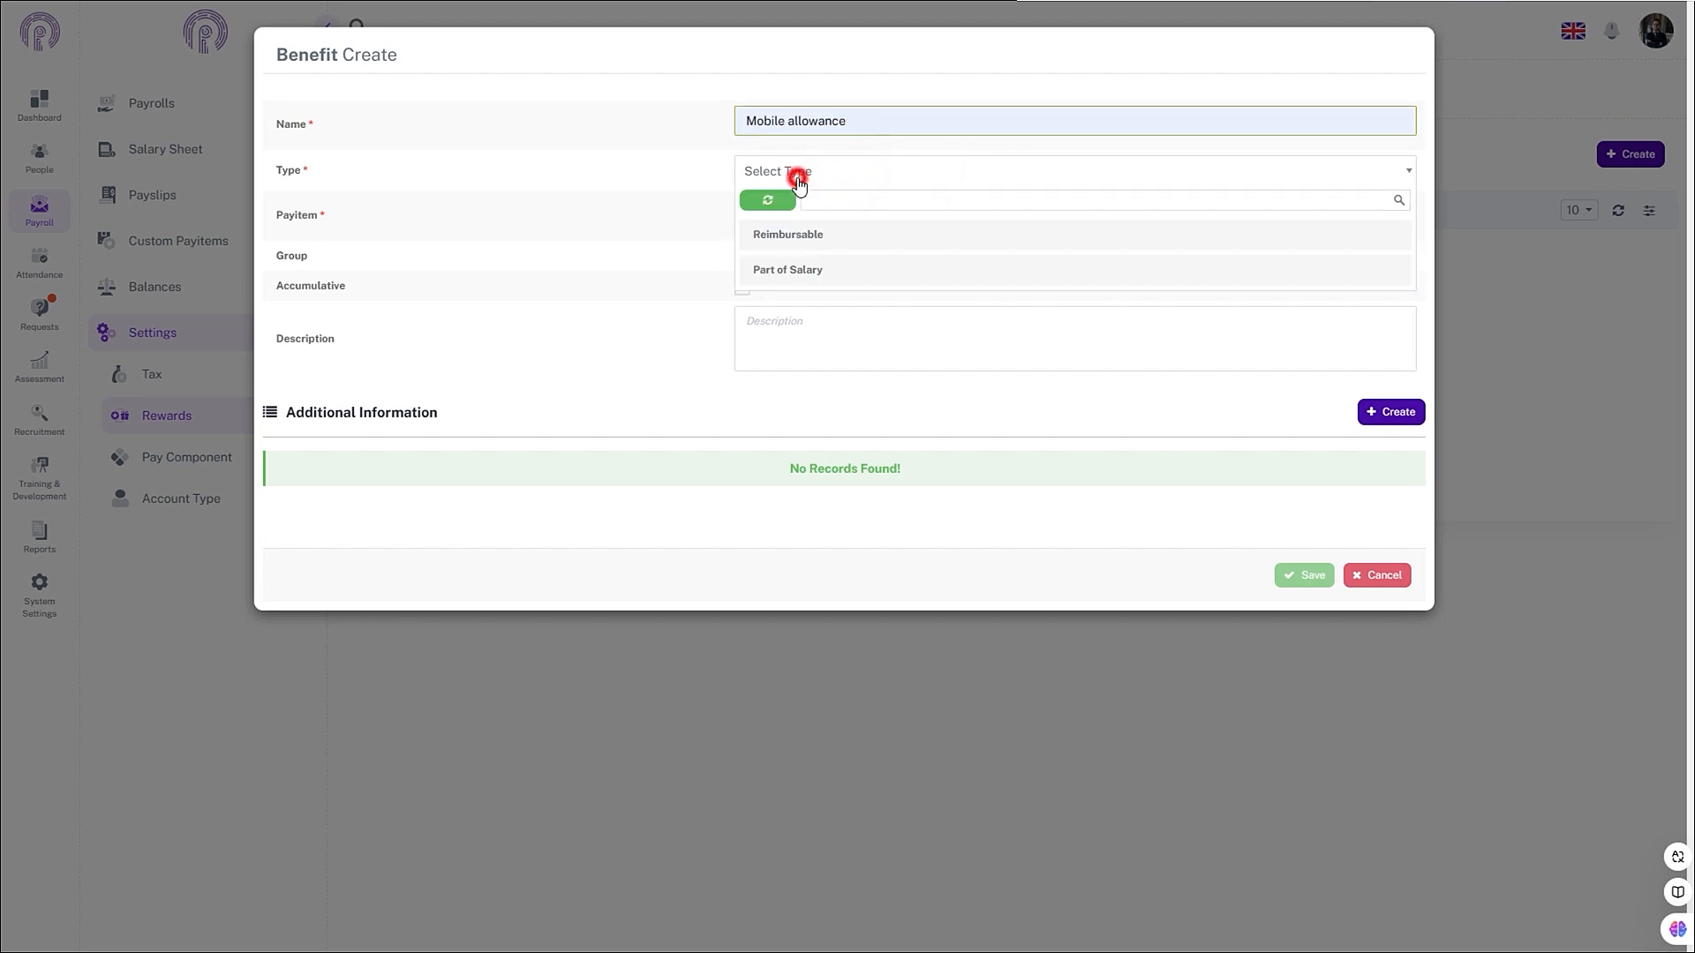
pyautogui.click(812, 269)
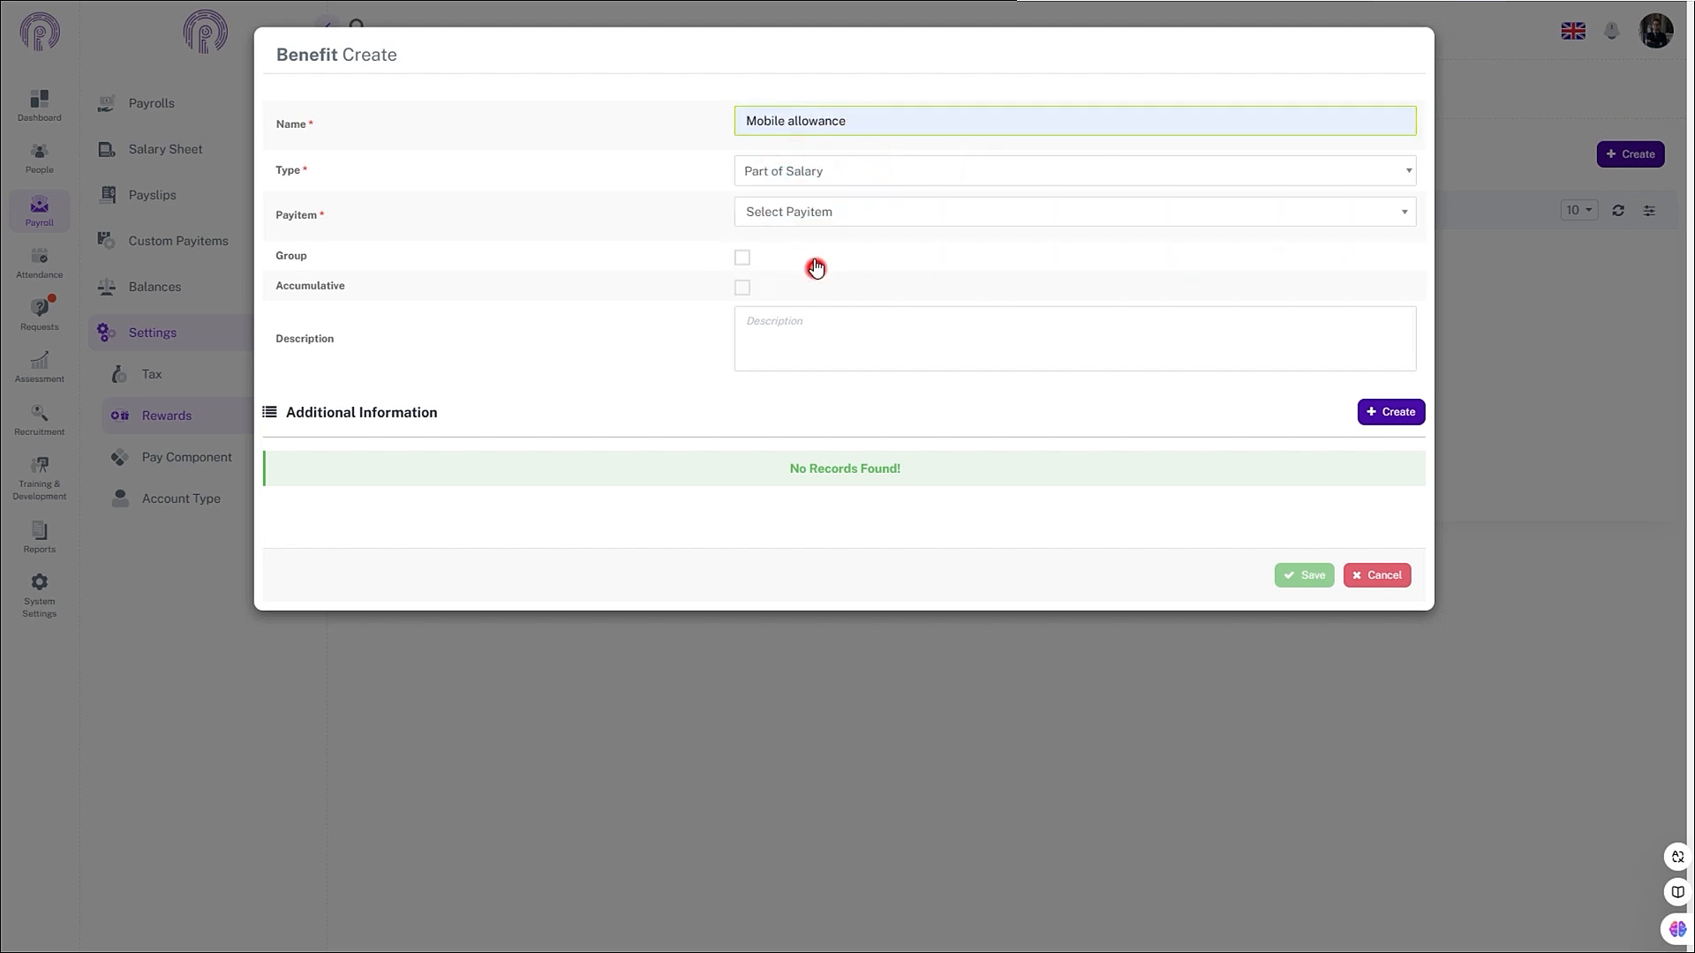
pyautogui.click(765, 220)
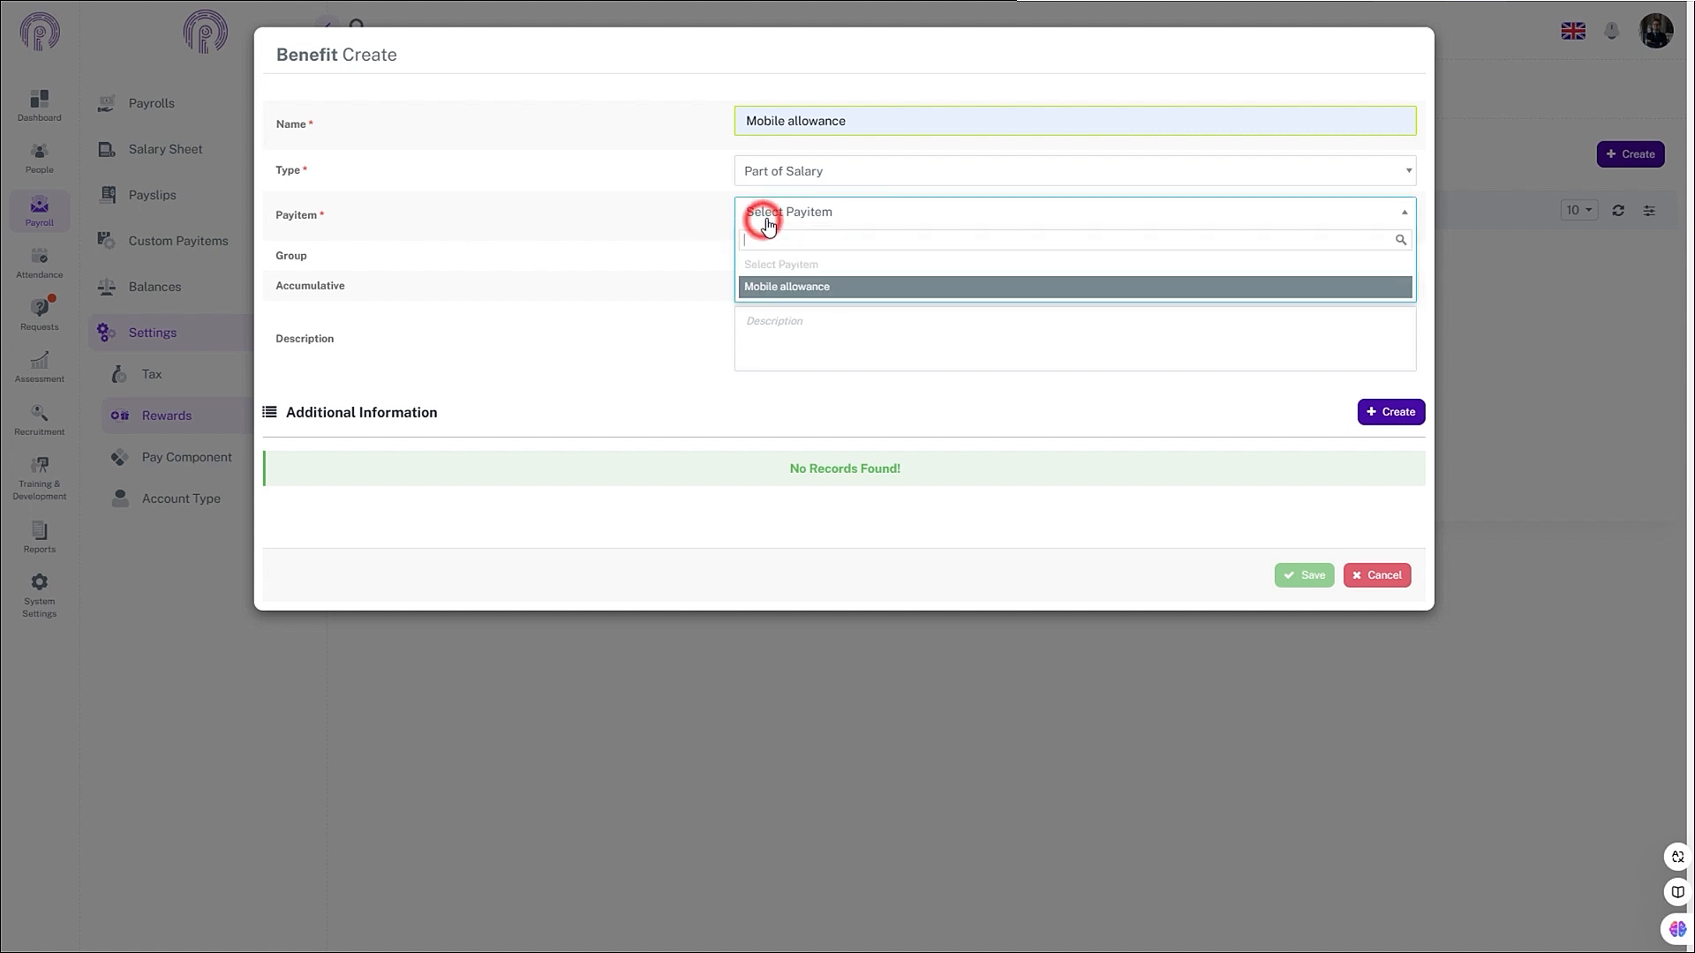
pyautogui.click(773, 288)
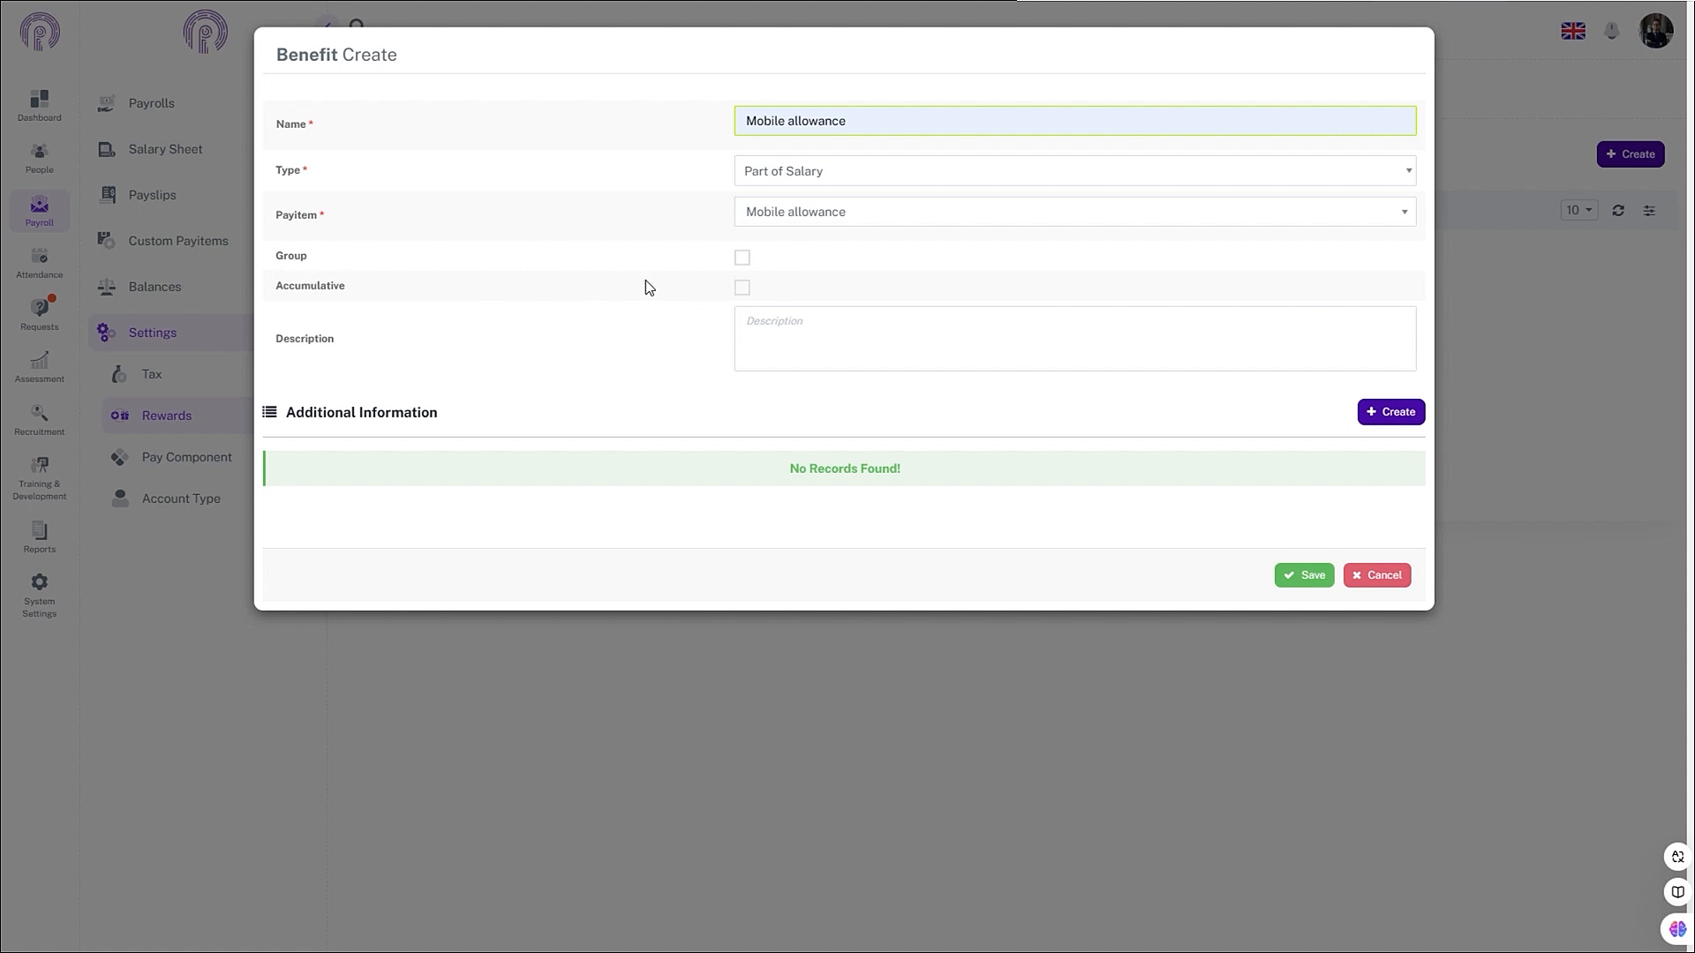
pyautogui.click(742, 259)
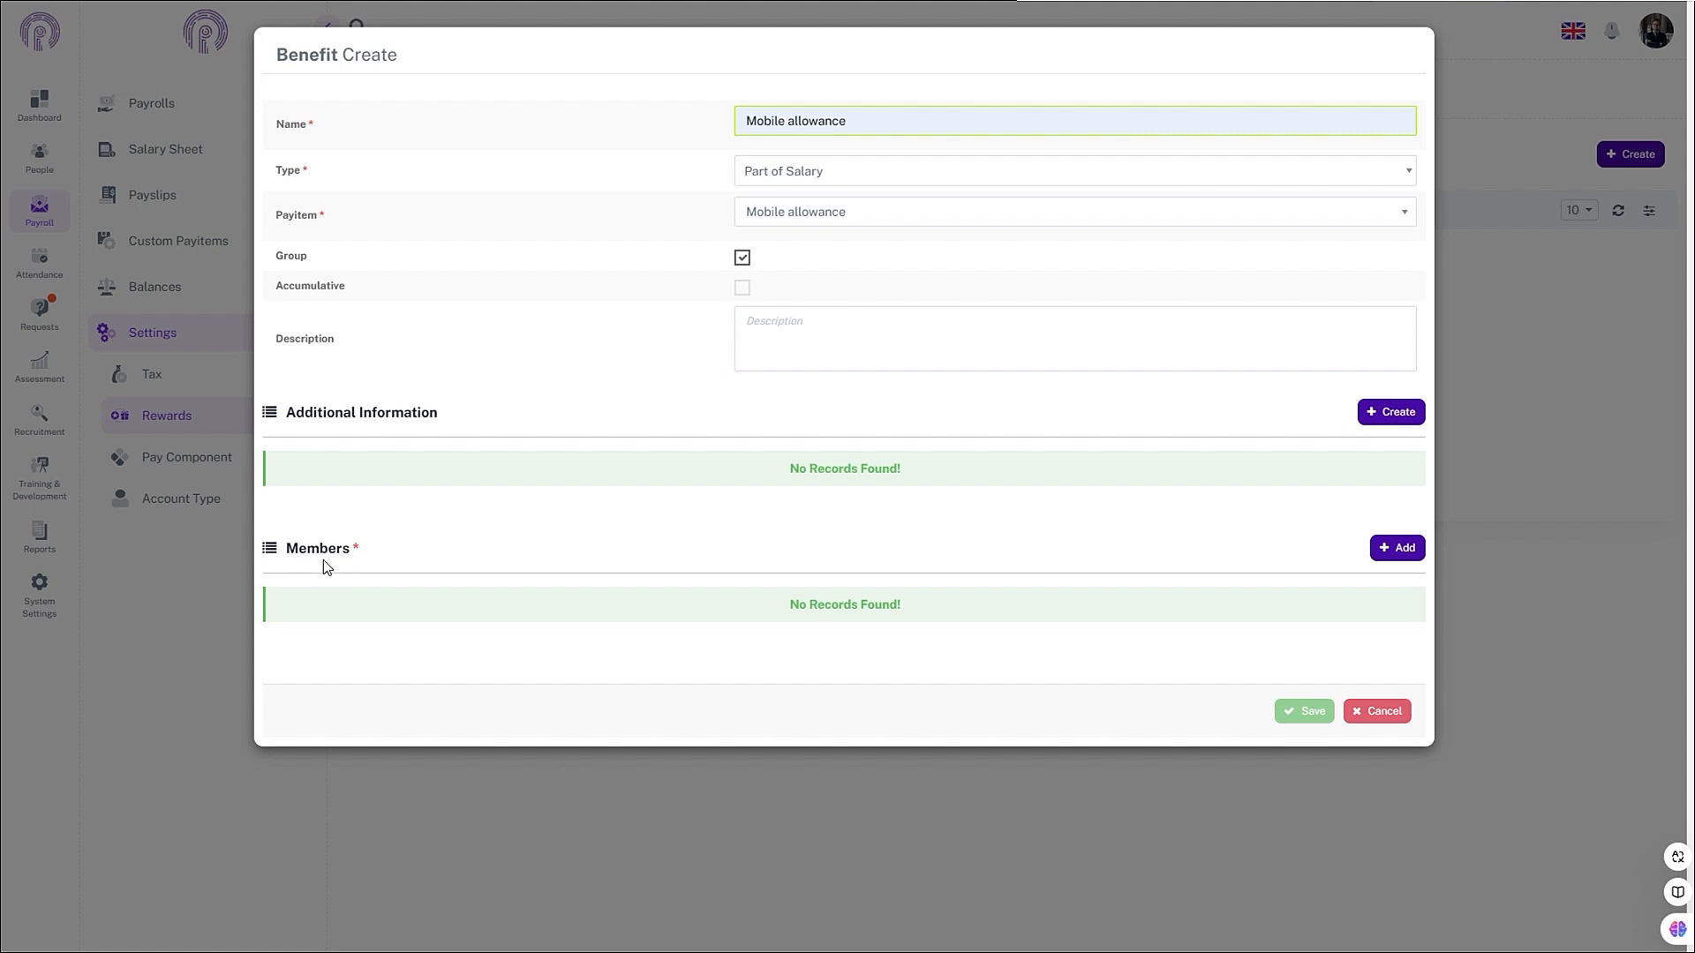
# - Add an Employees member group using the fixed 2000 formula
pyautogui.click(1386, 556)
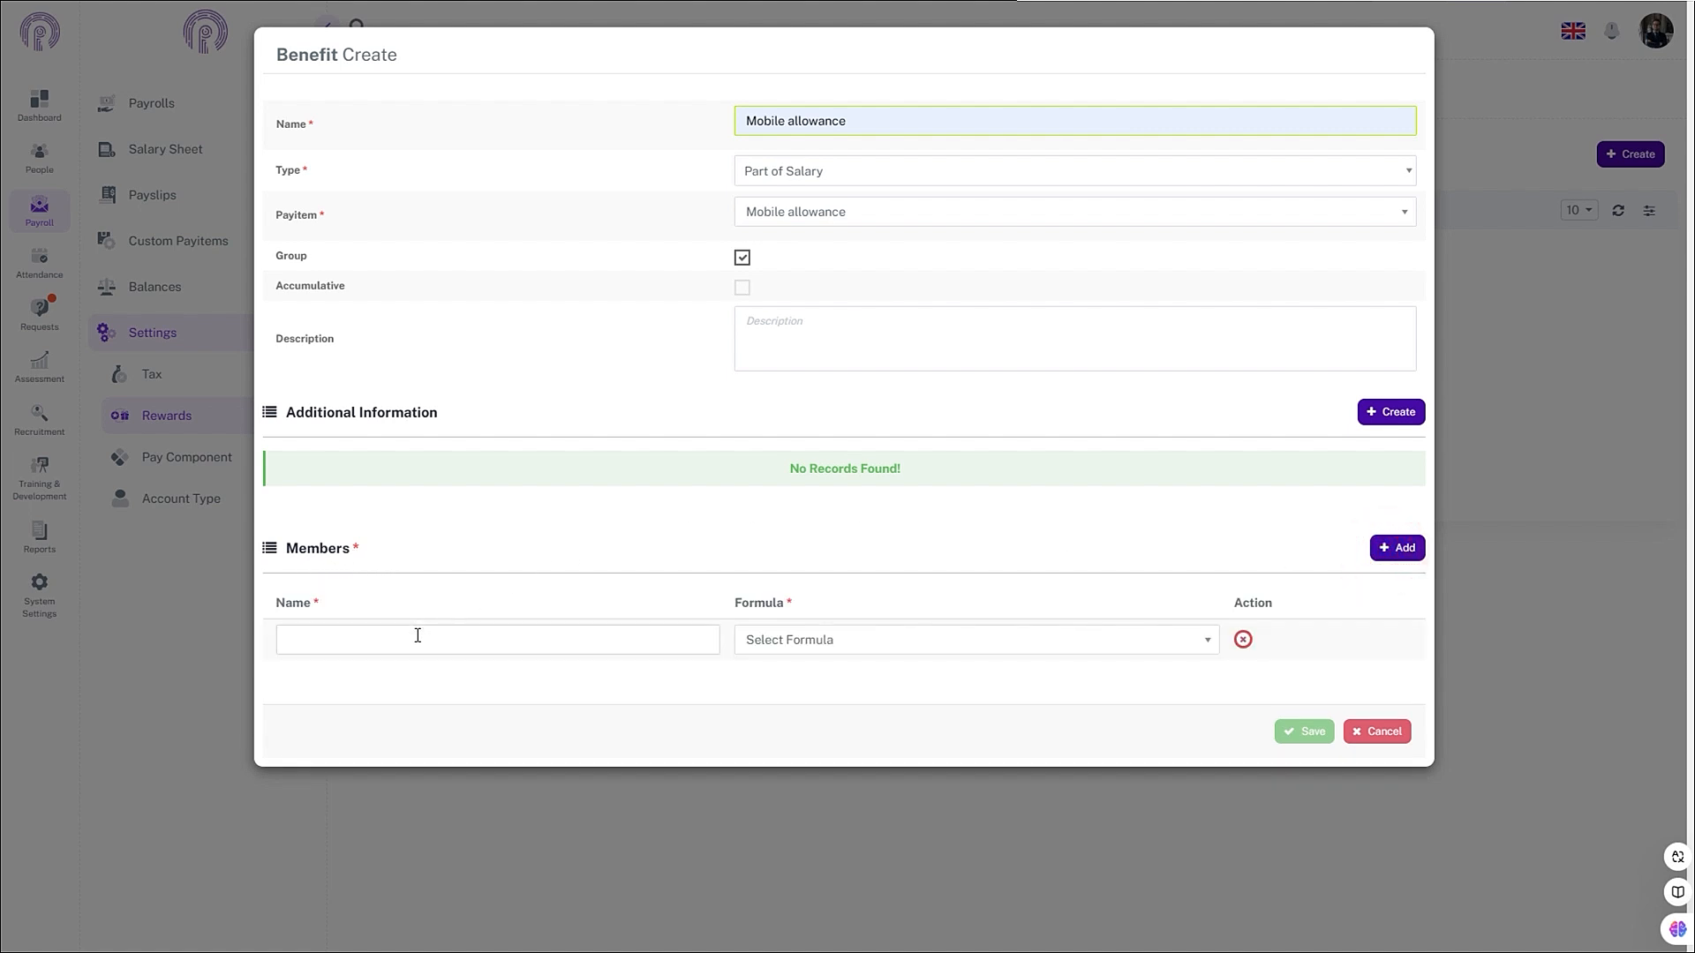
pyautogui.click(366, 635)
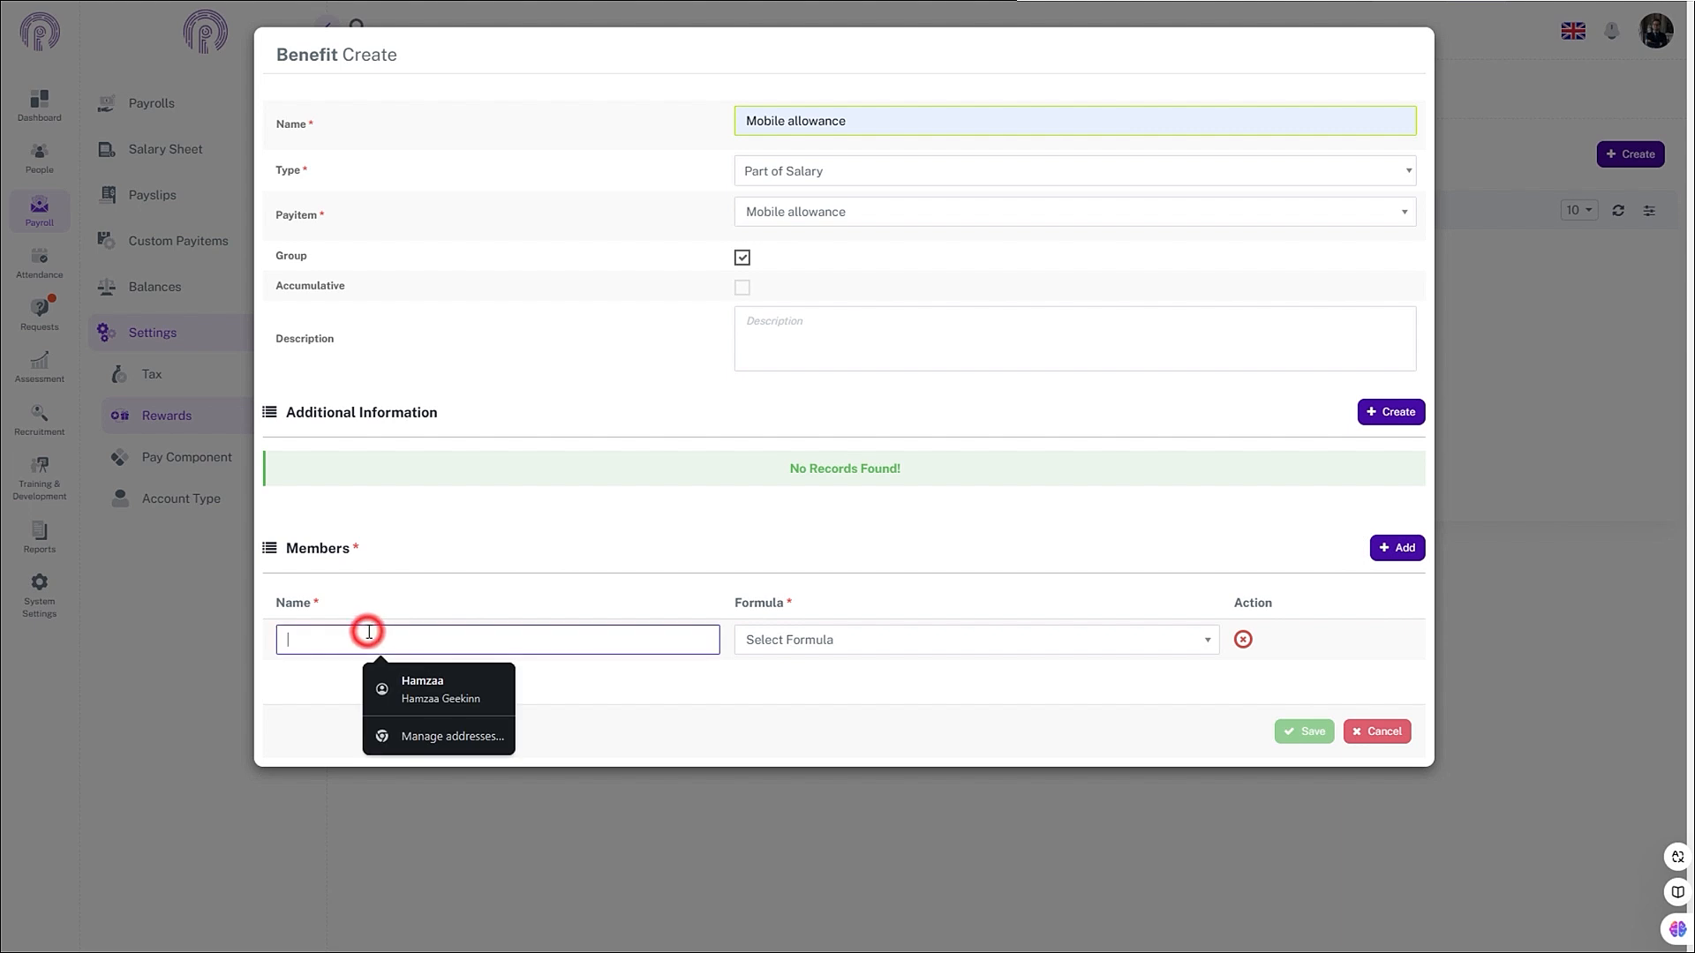
pyautogui.write('Employees')
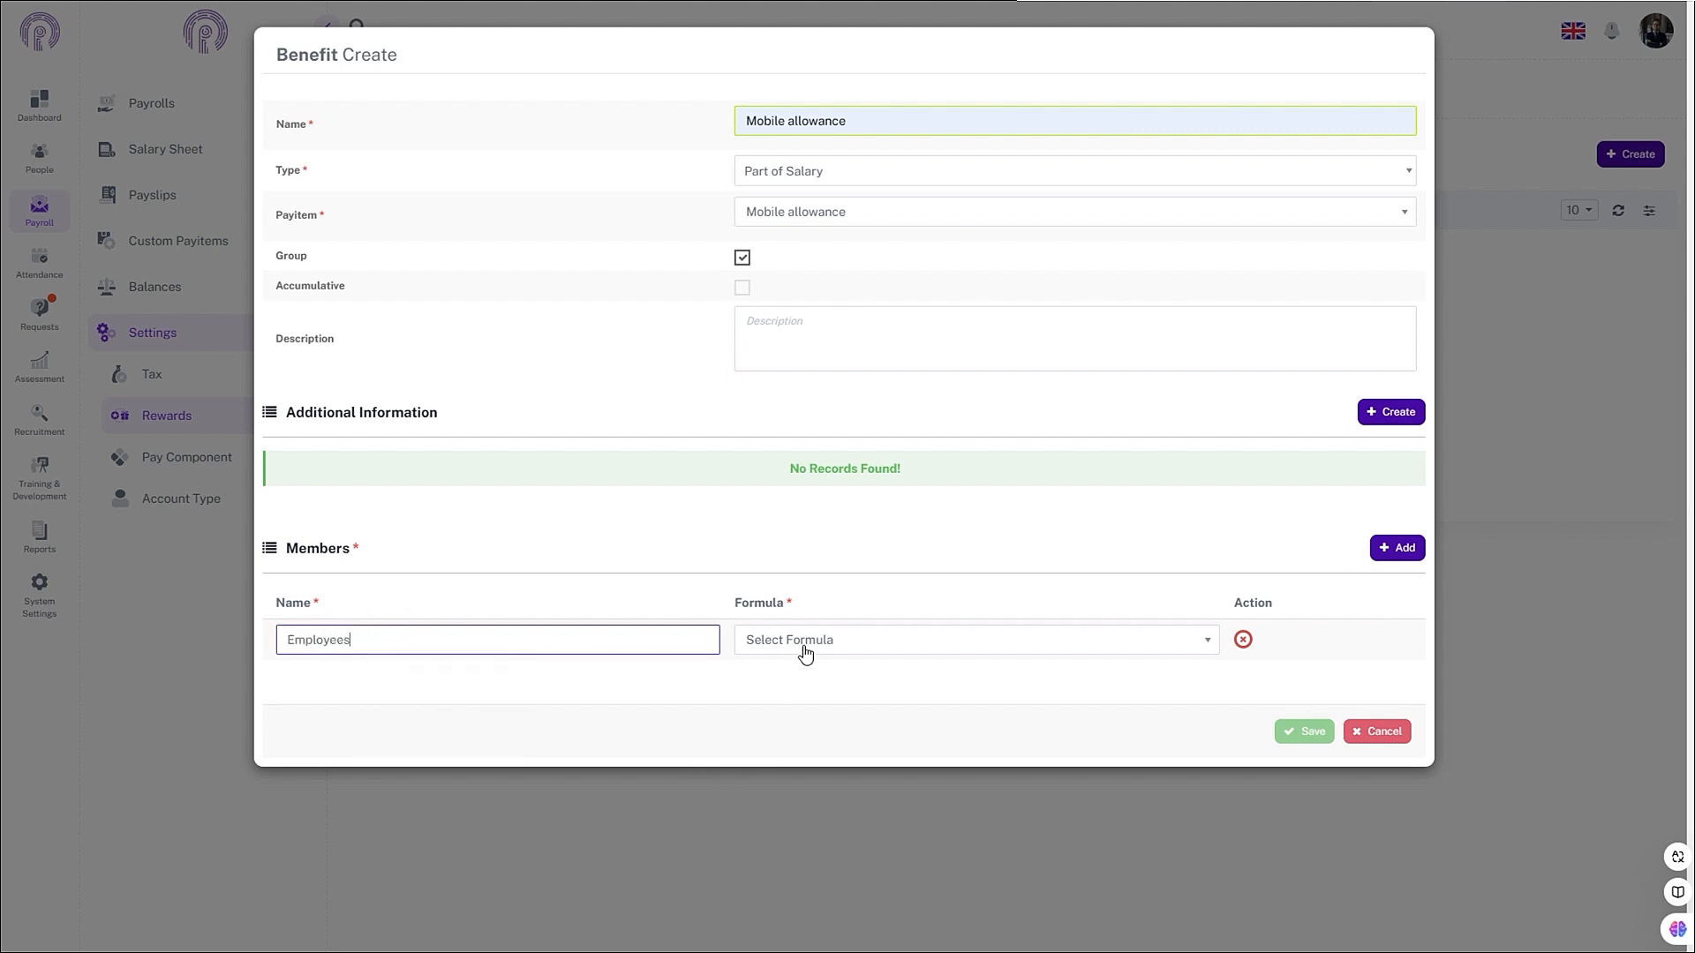
pyautogui.click(805, 650)
pyautogui.write('fix')
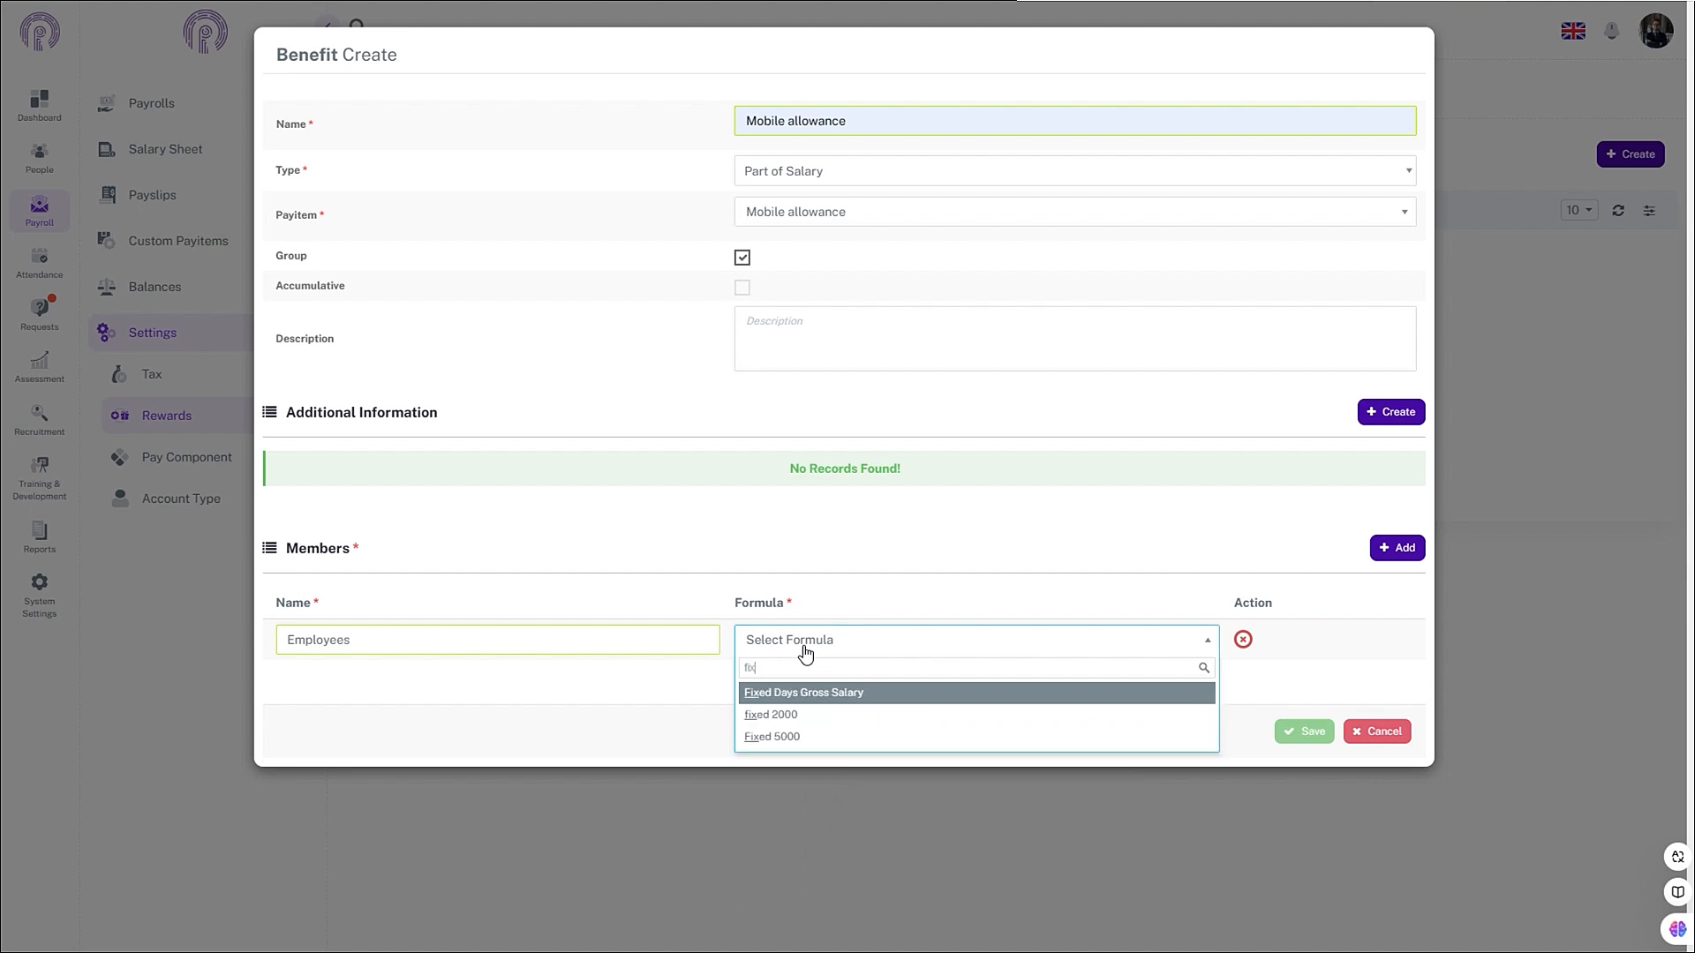
pyautogui.click(797, 714)
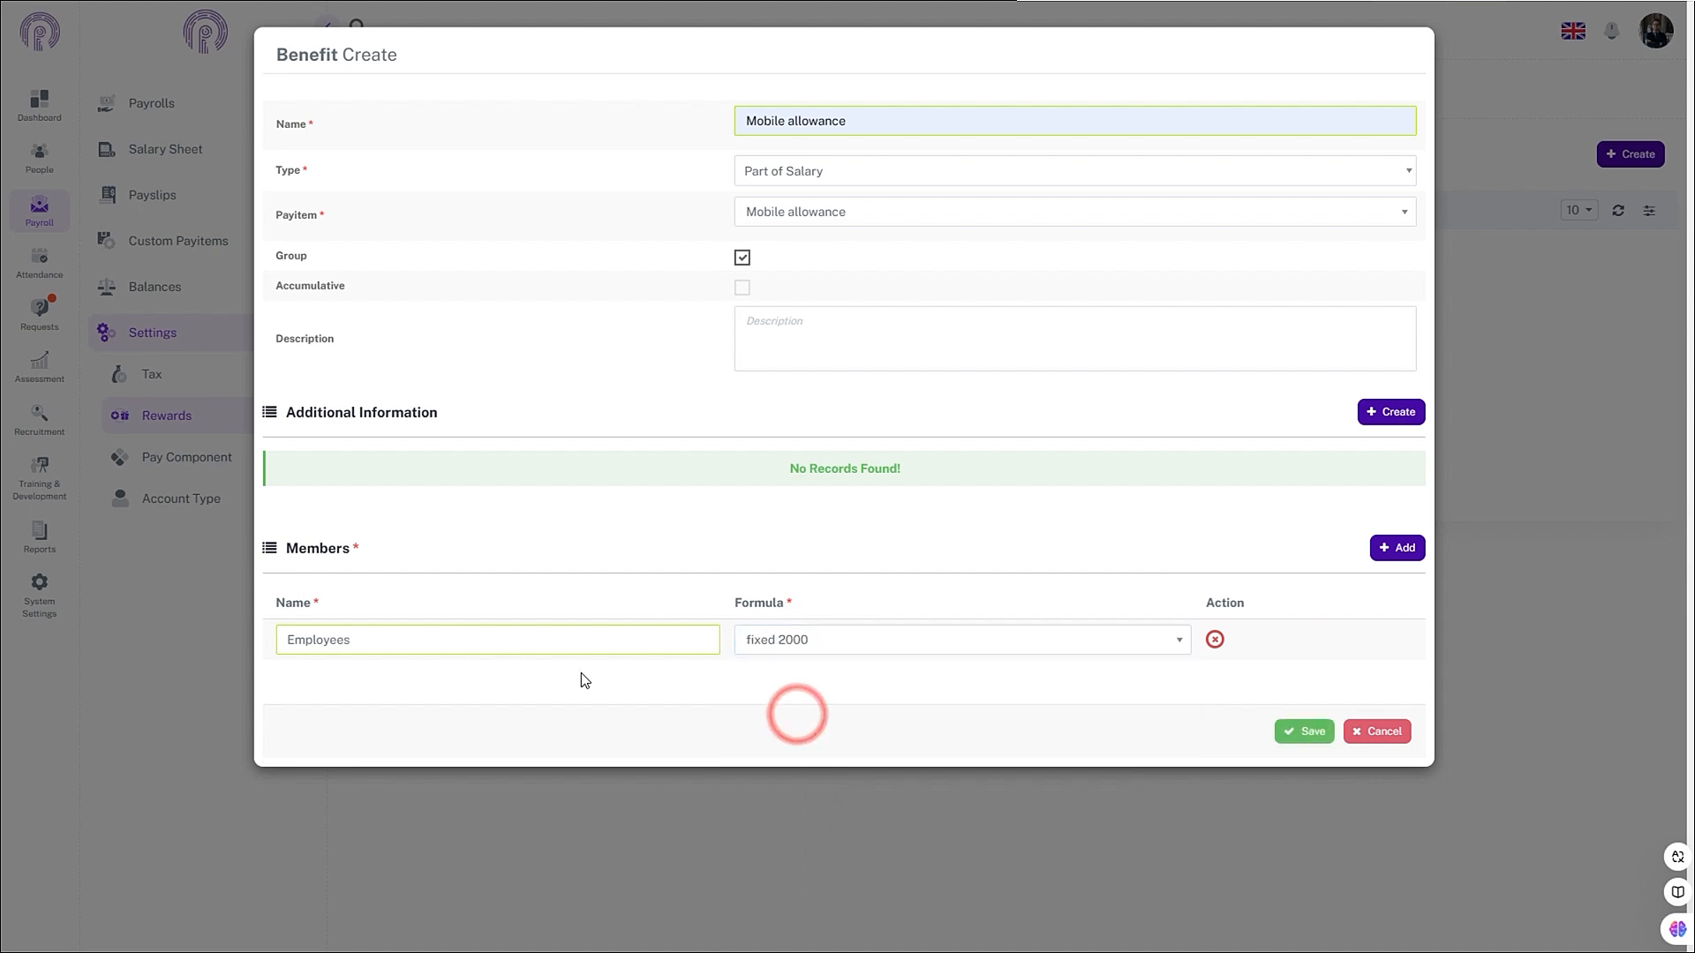
# - Add a Managers member group using the Fixed 5000 formula and save the benefit
pyautogui.click(1383, 557)
pyautogui.click(469, 681)
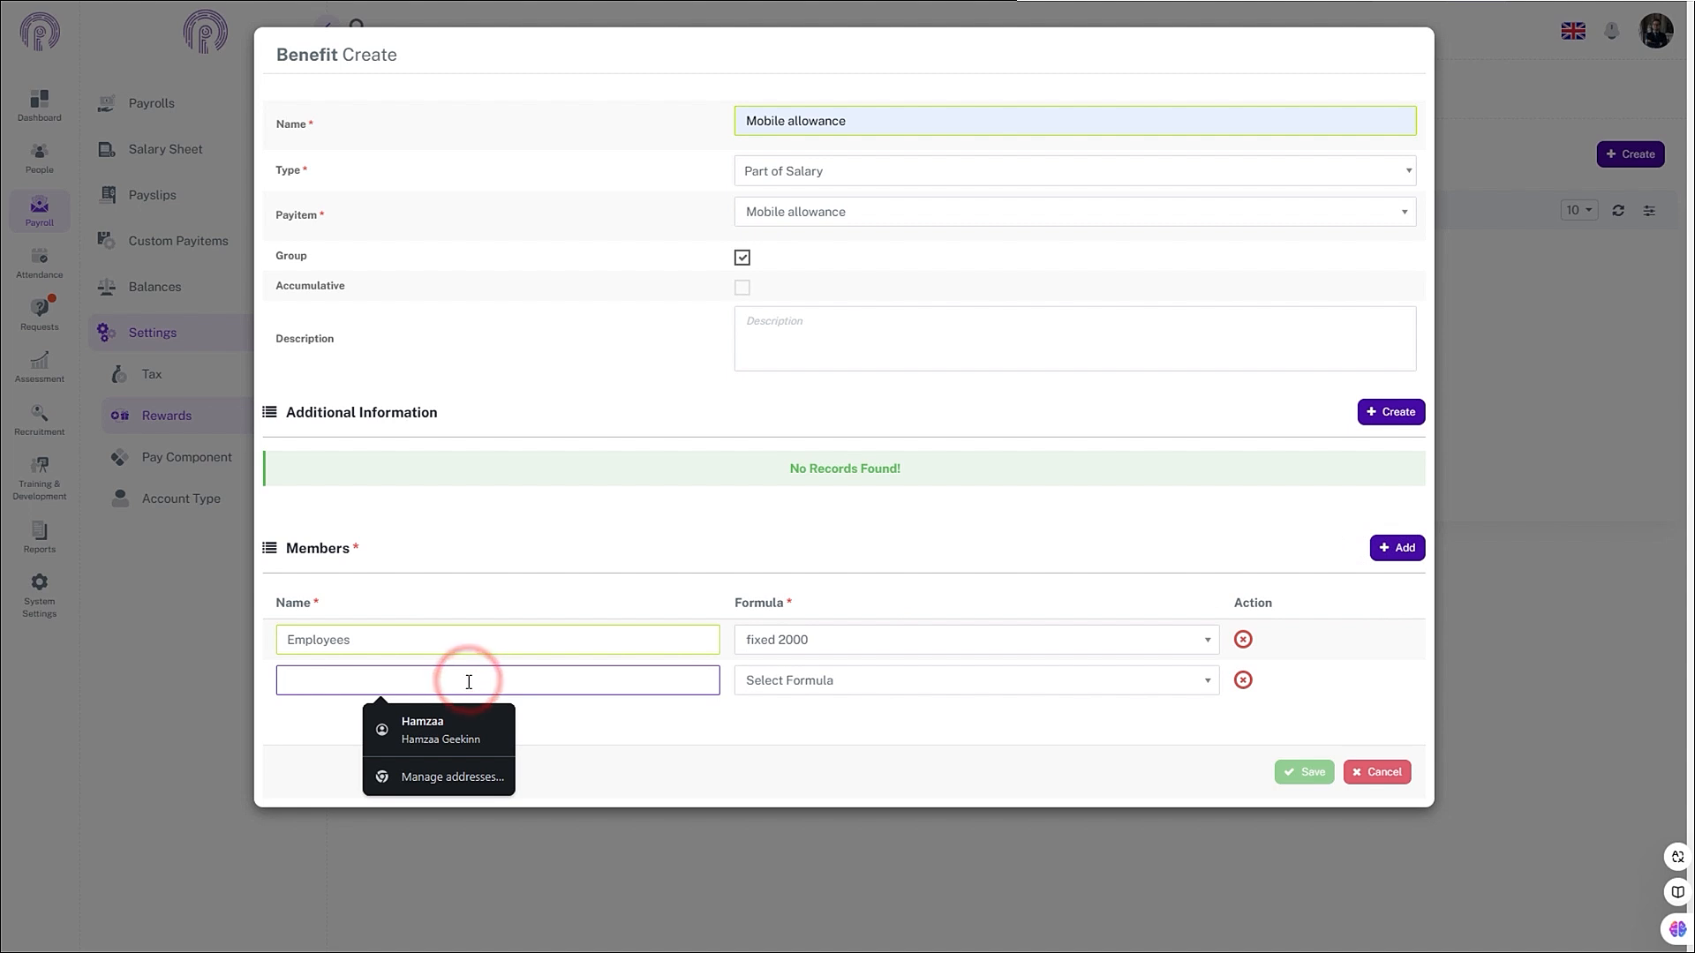
pyautogui.write('Manag')
pyautogui.write('ers')
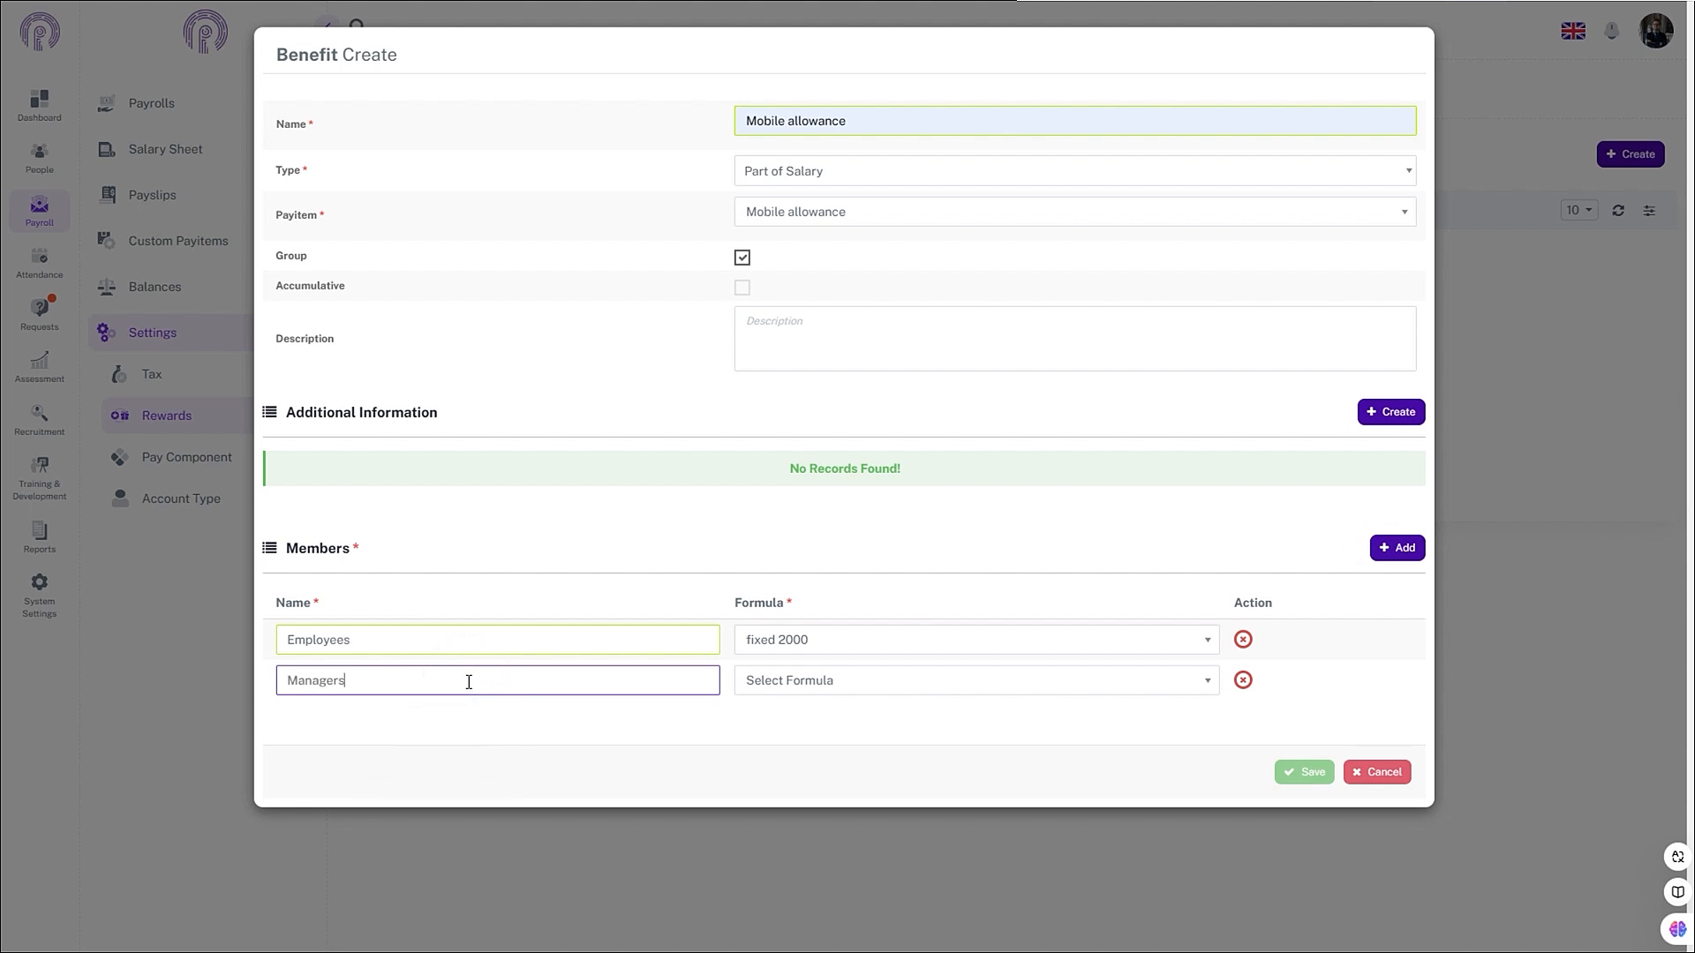
pyautogui.click(834, 680)
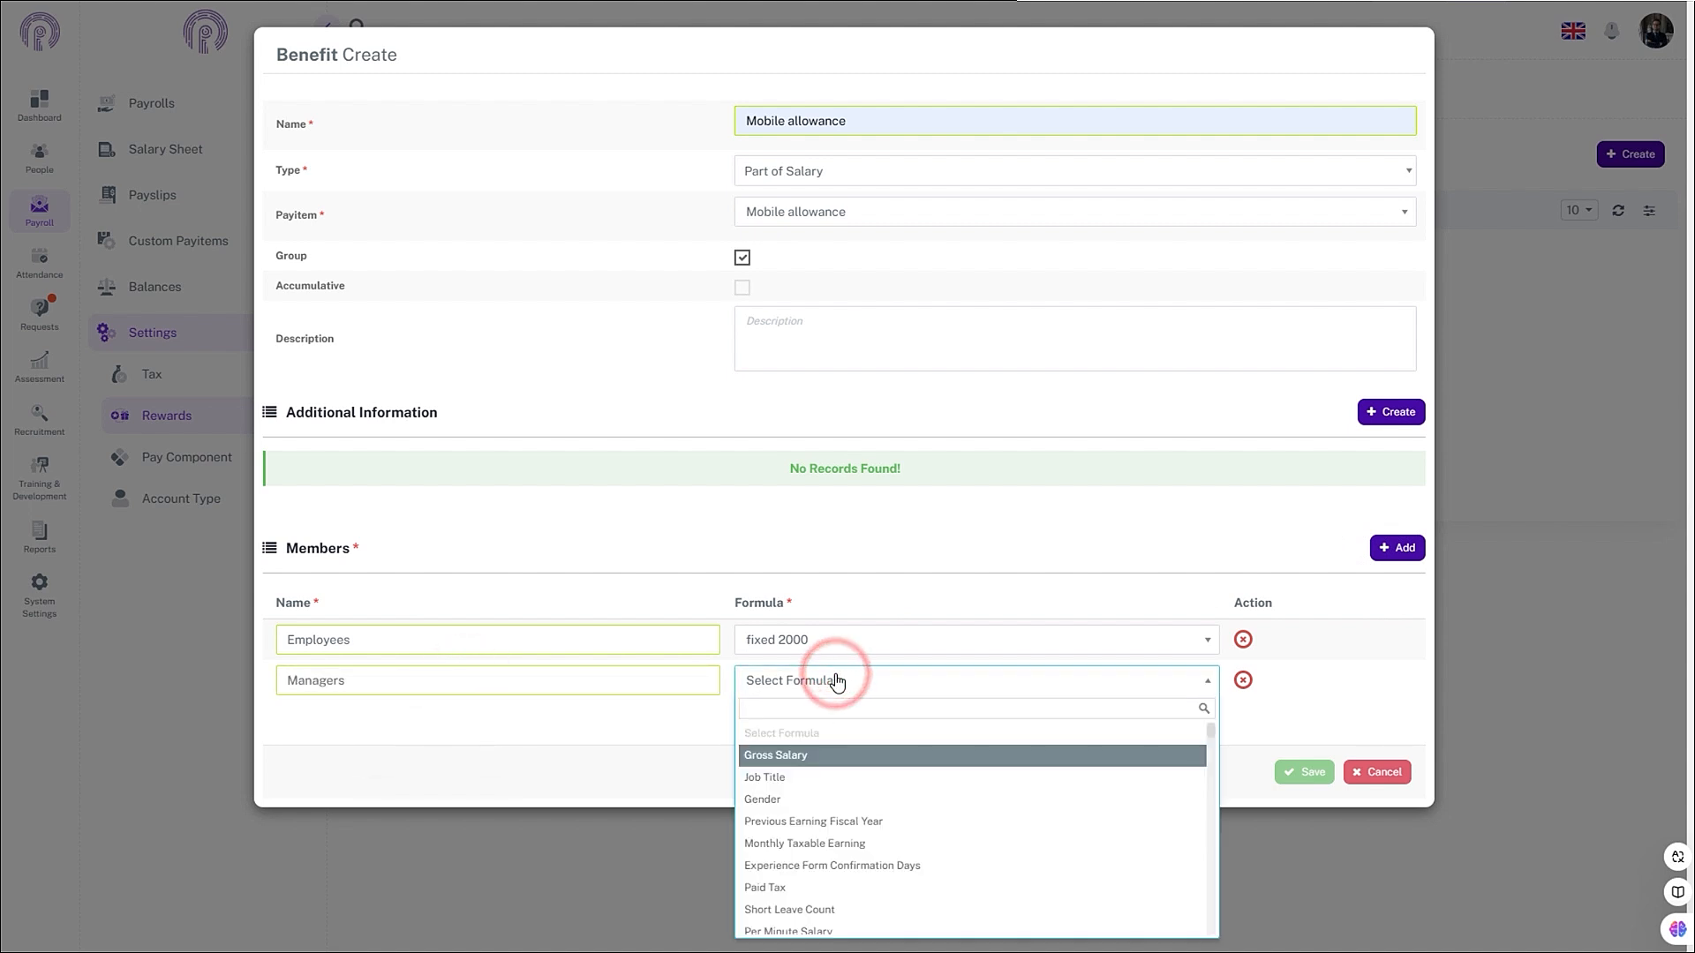
pyautogui.write('Fixe')
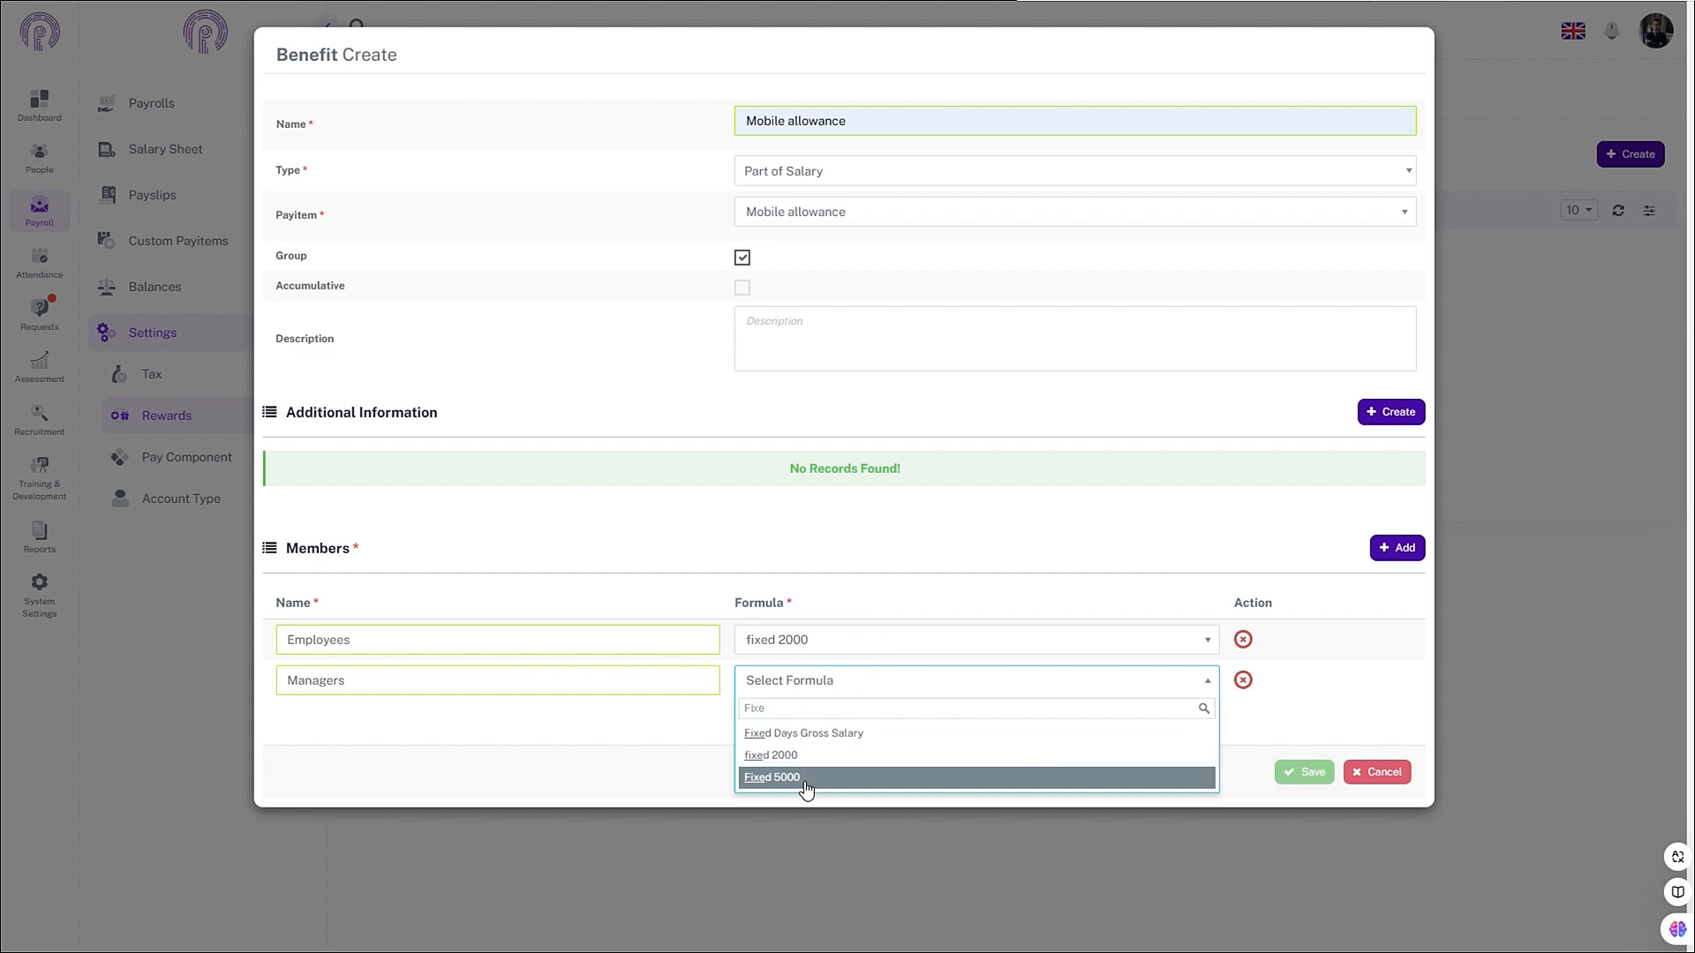
pyautogui.click(808, 777)
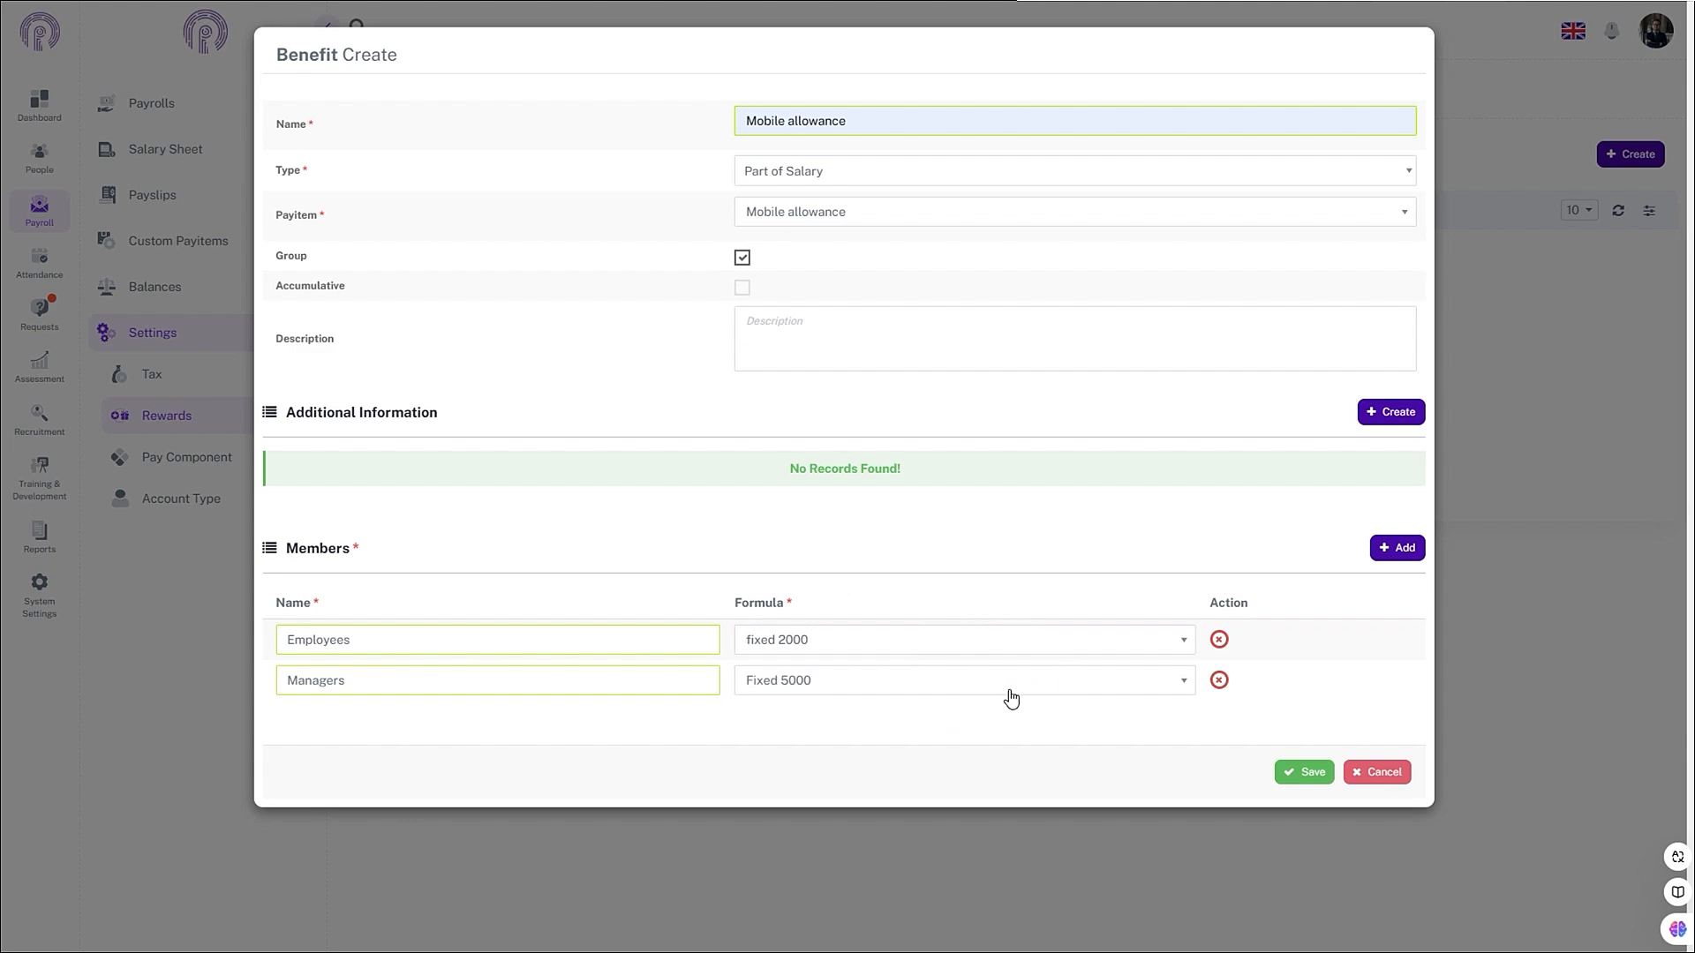
pyautogui.click(1296, 774)
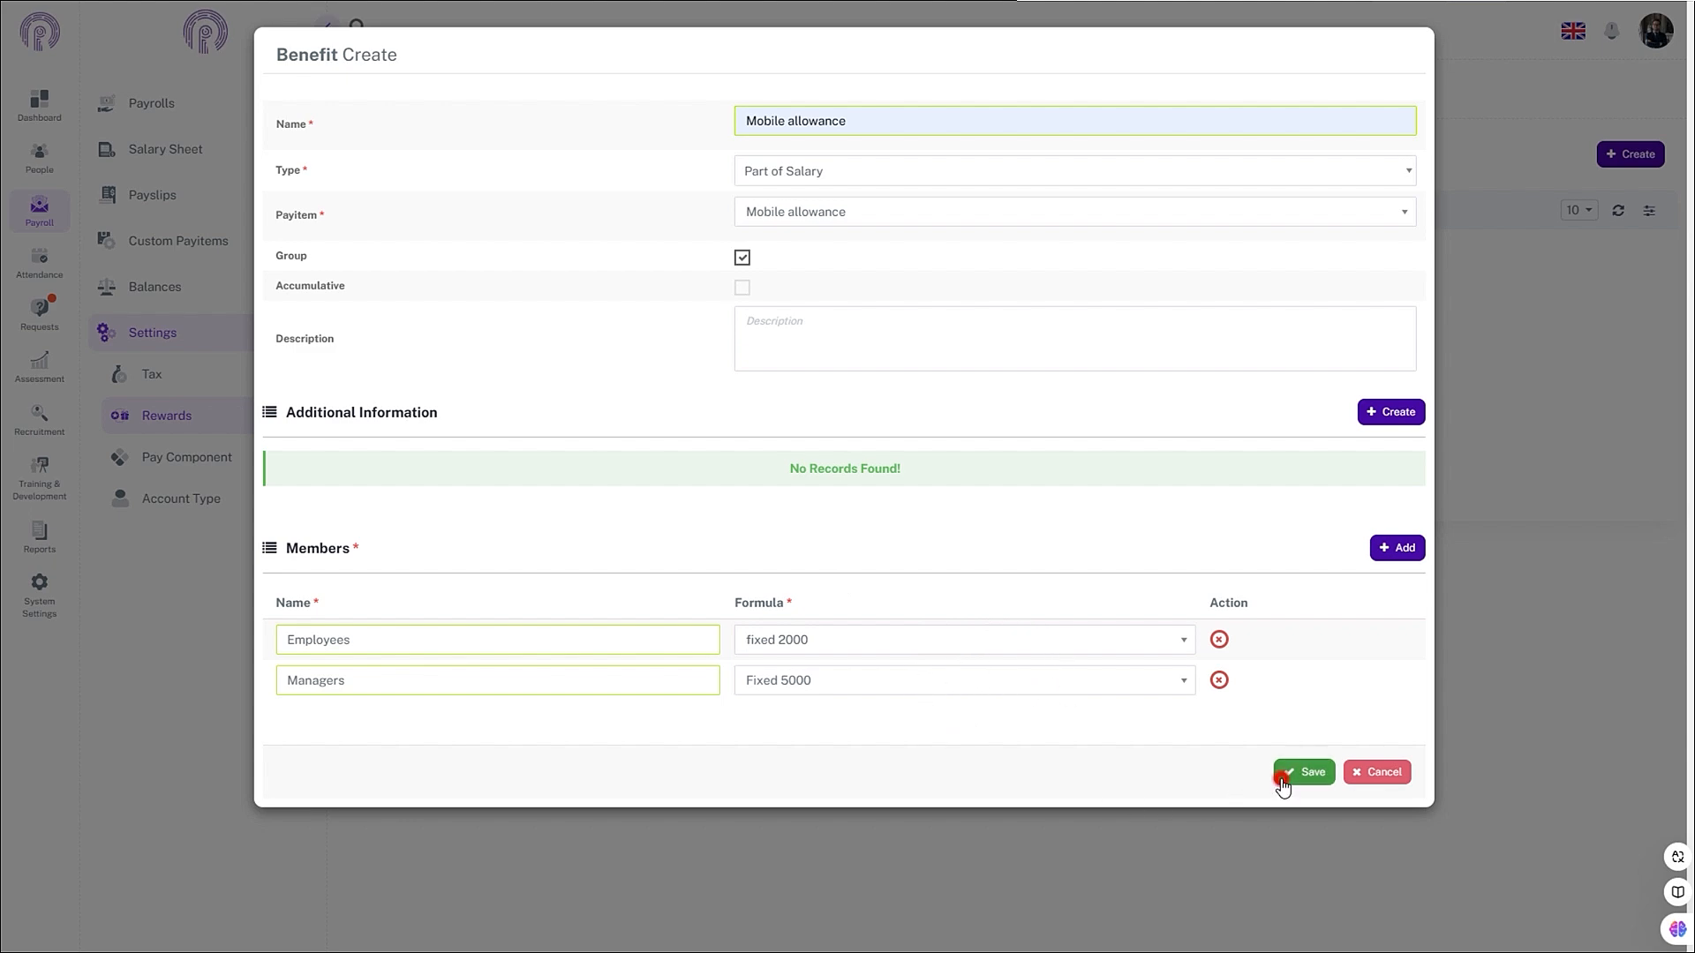
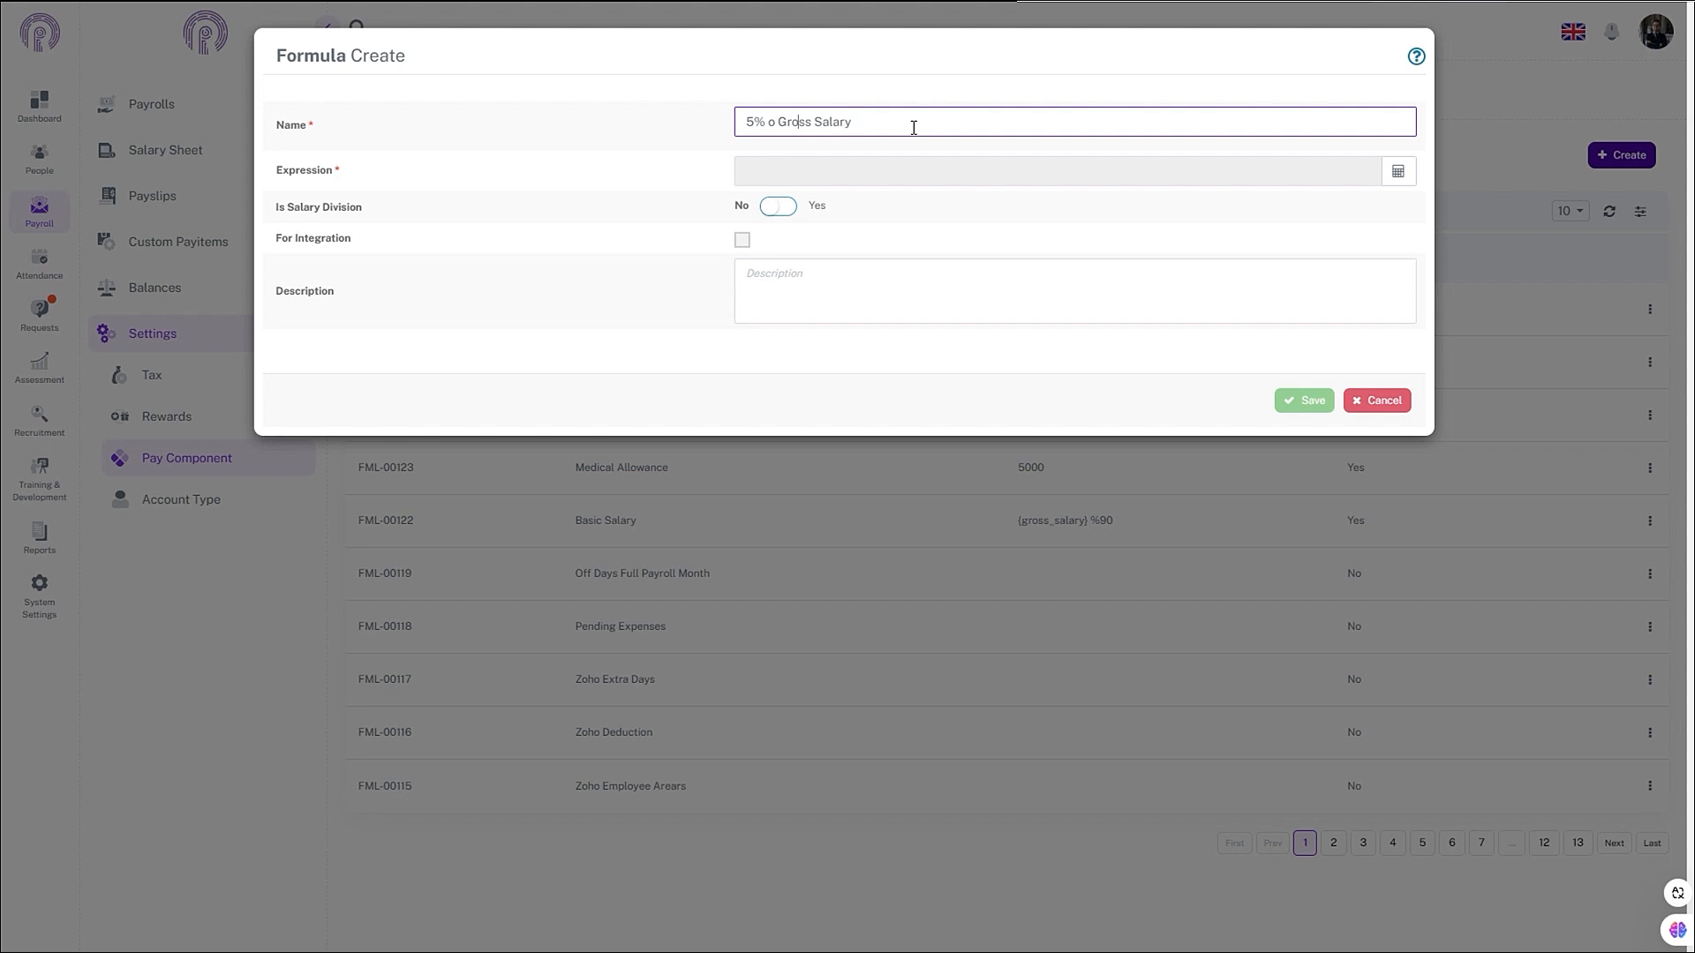
# - Finish naming the formula '5% of Gross Salary' and open its expression editor
pyautogui.write('f')
pyautogui.click(1399, 171)
pyautogui.click(613, 154)
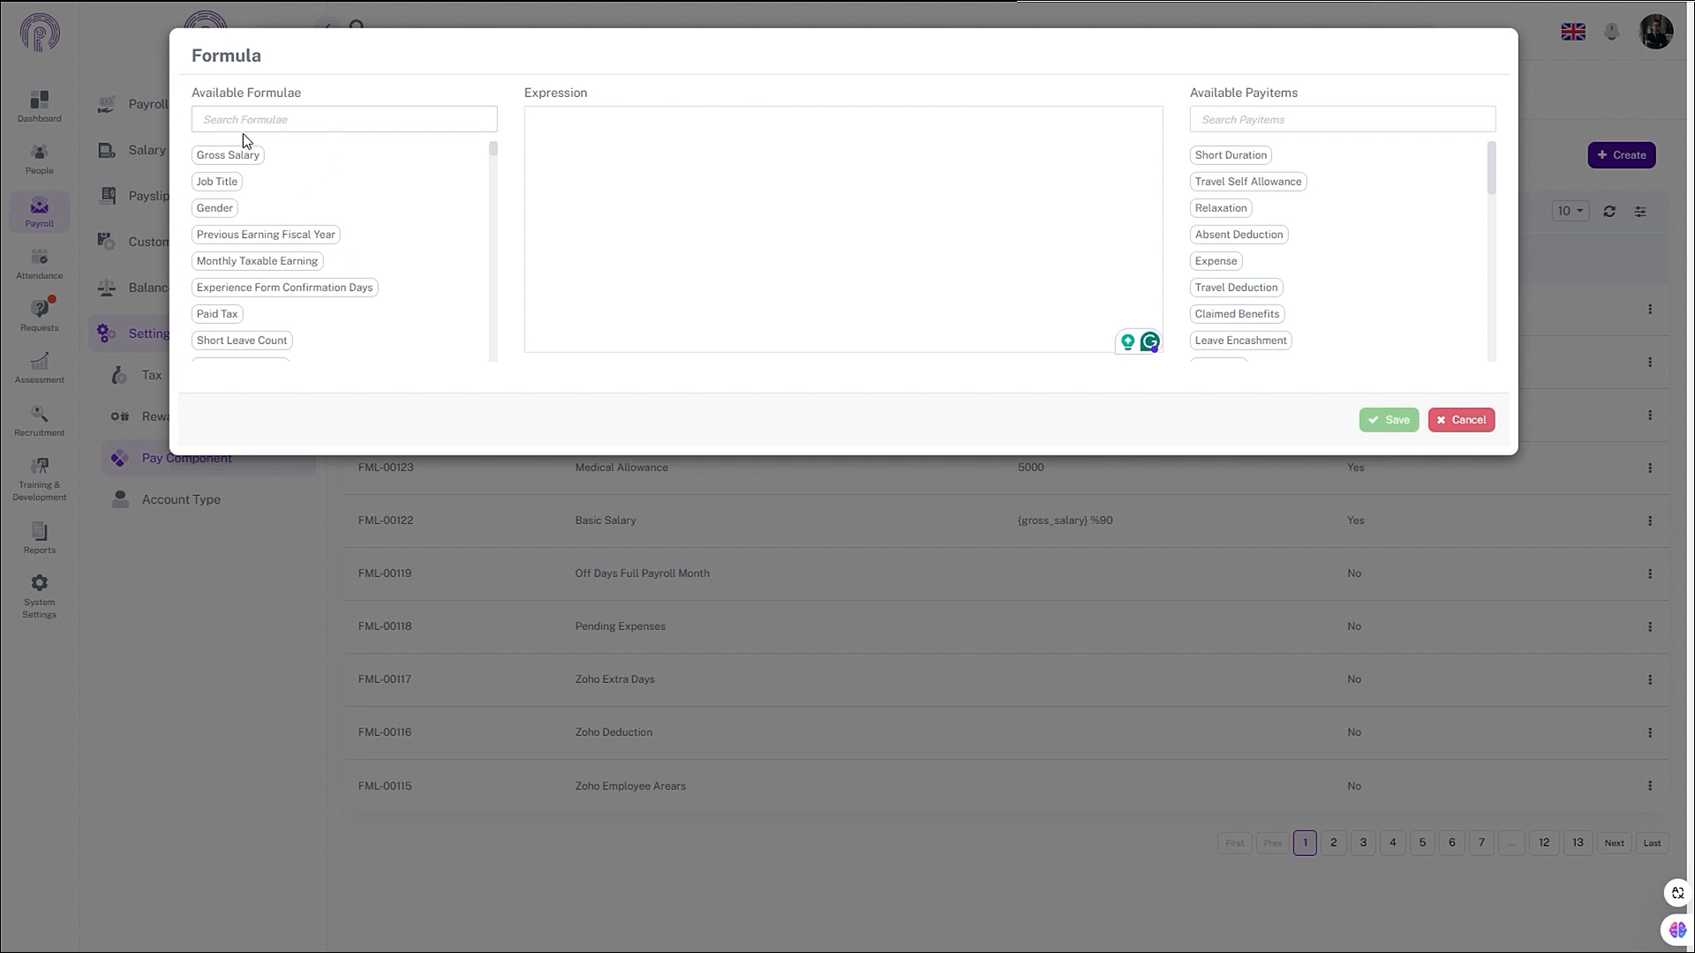
# - Build the expression {gross_salary} *5/100 by inserting Gross Salary found via a 'gros' search
pyautogui.click(557, 114)
pyautogui.write('5000')
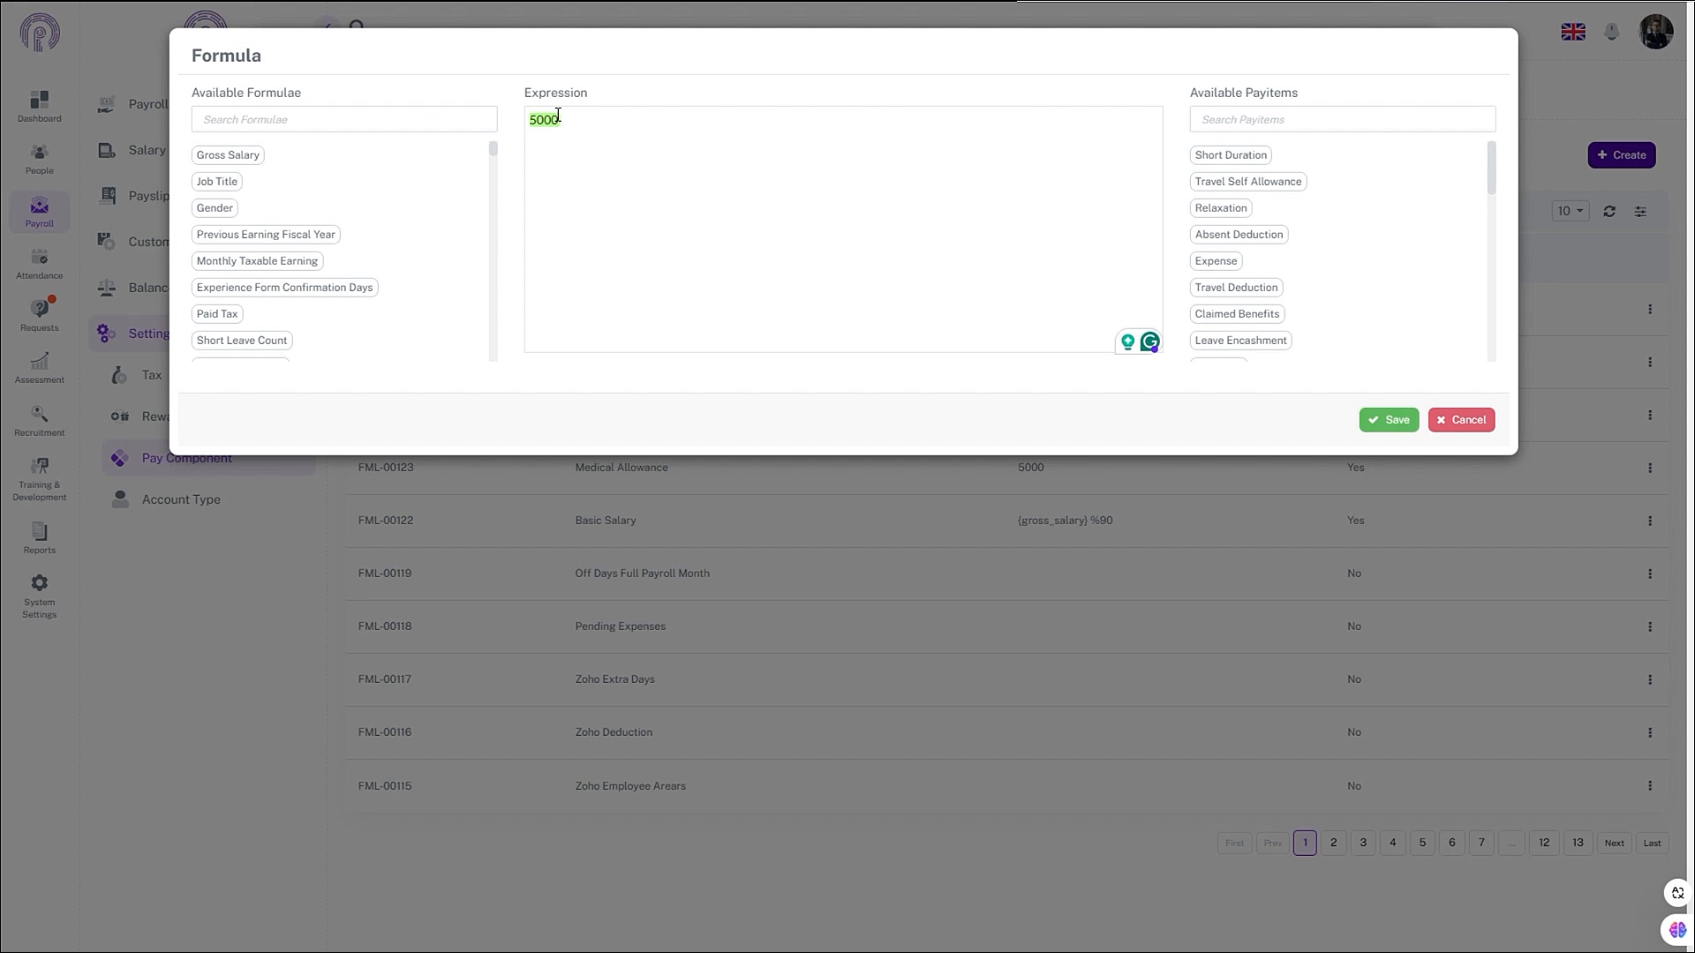
pyautogui.press('BackSpace')
pyautogui.press('BackSpace')
pyautogui.press('BackSpace')
pyautogui.press('BackSpace')
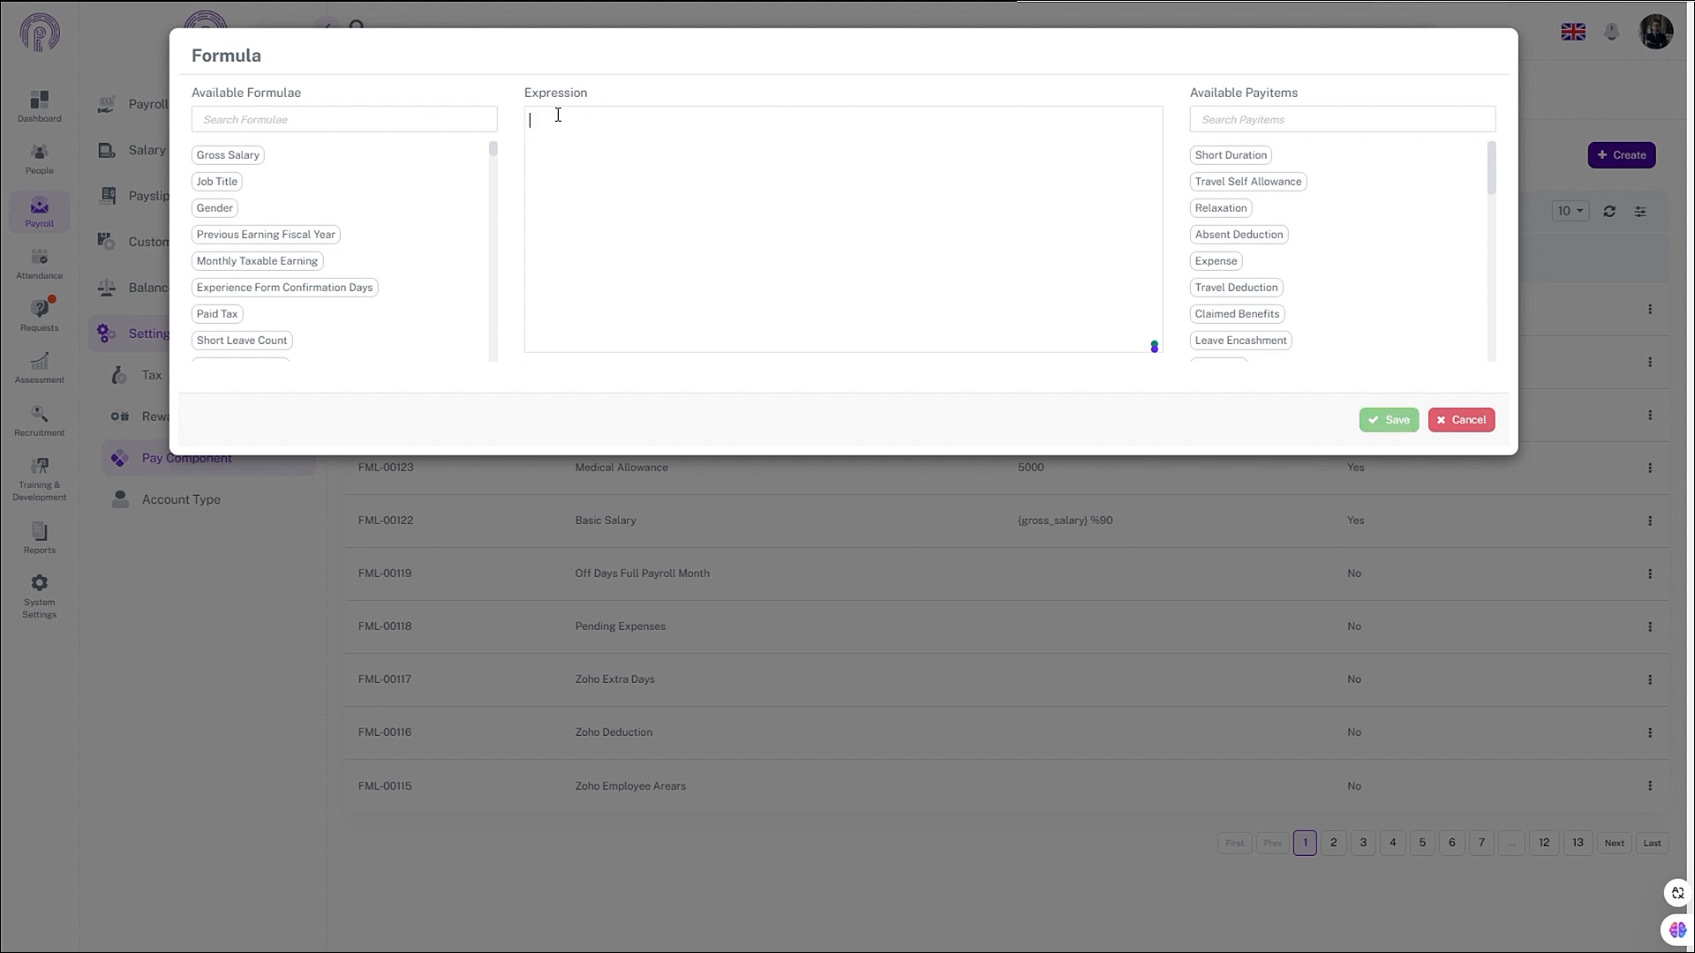
pyautogui.click(453, 117)
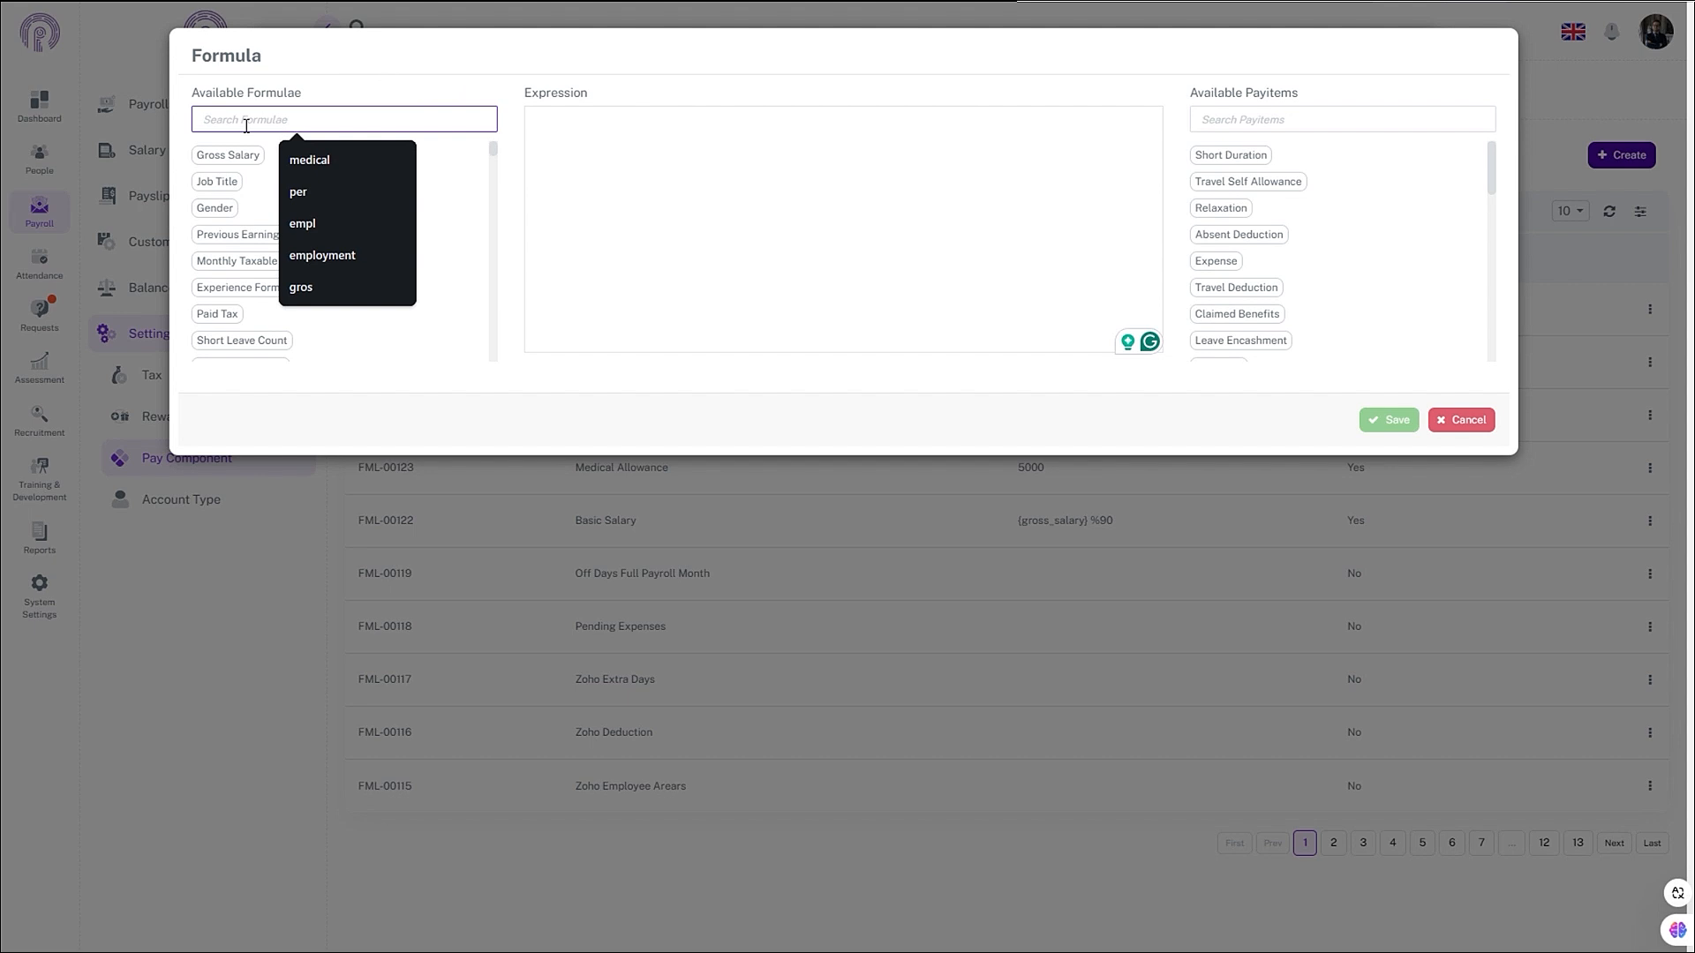
pyautogui.write('fr')
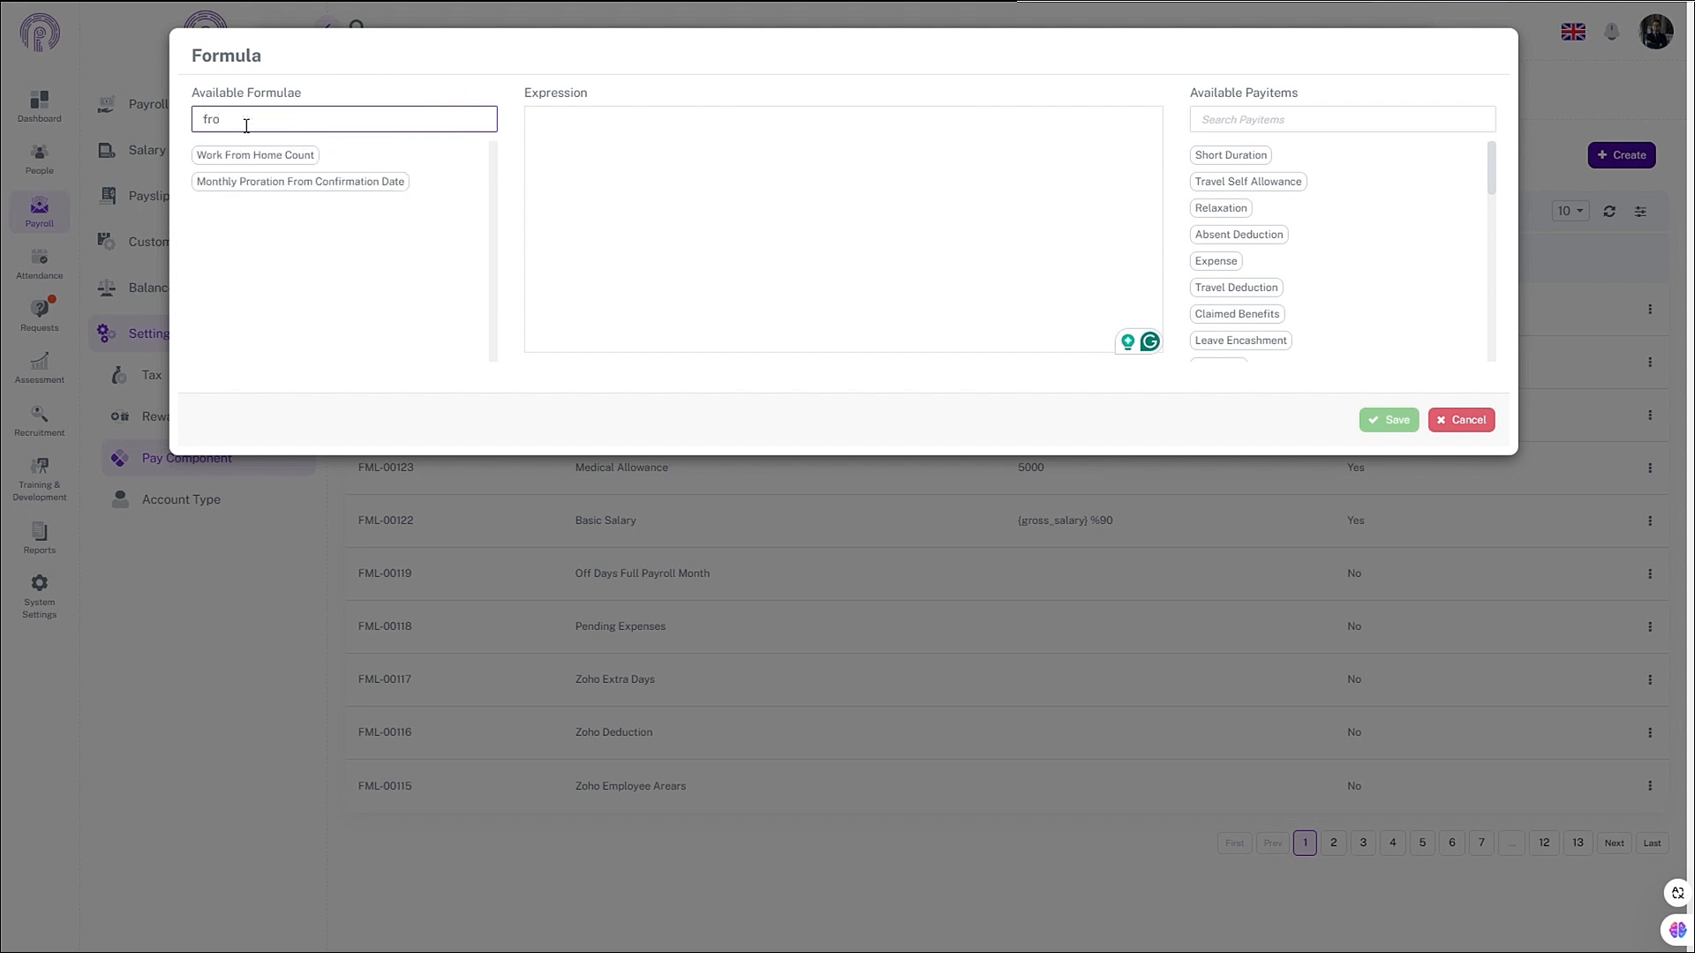
pyautogui.write('o')
pyautogui.press('BackSpace')
pyautogui.press('BackSpace')
pyautogui.press('BackSpace')
pyautogui.write('gro')
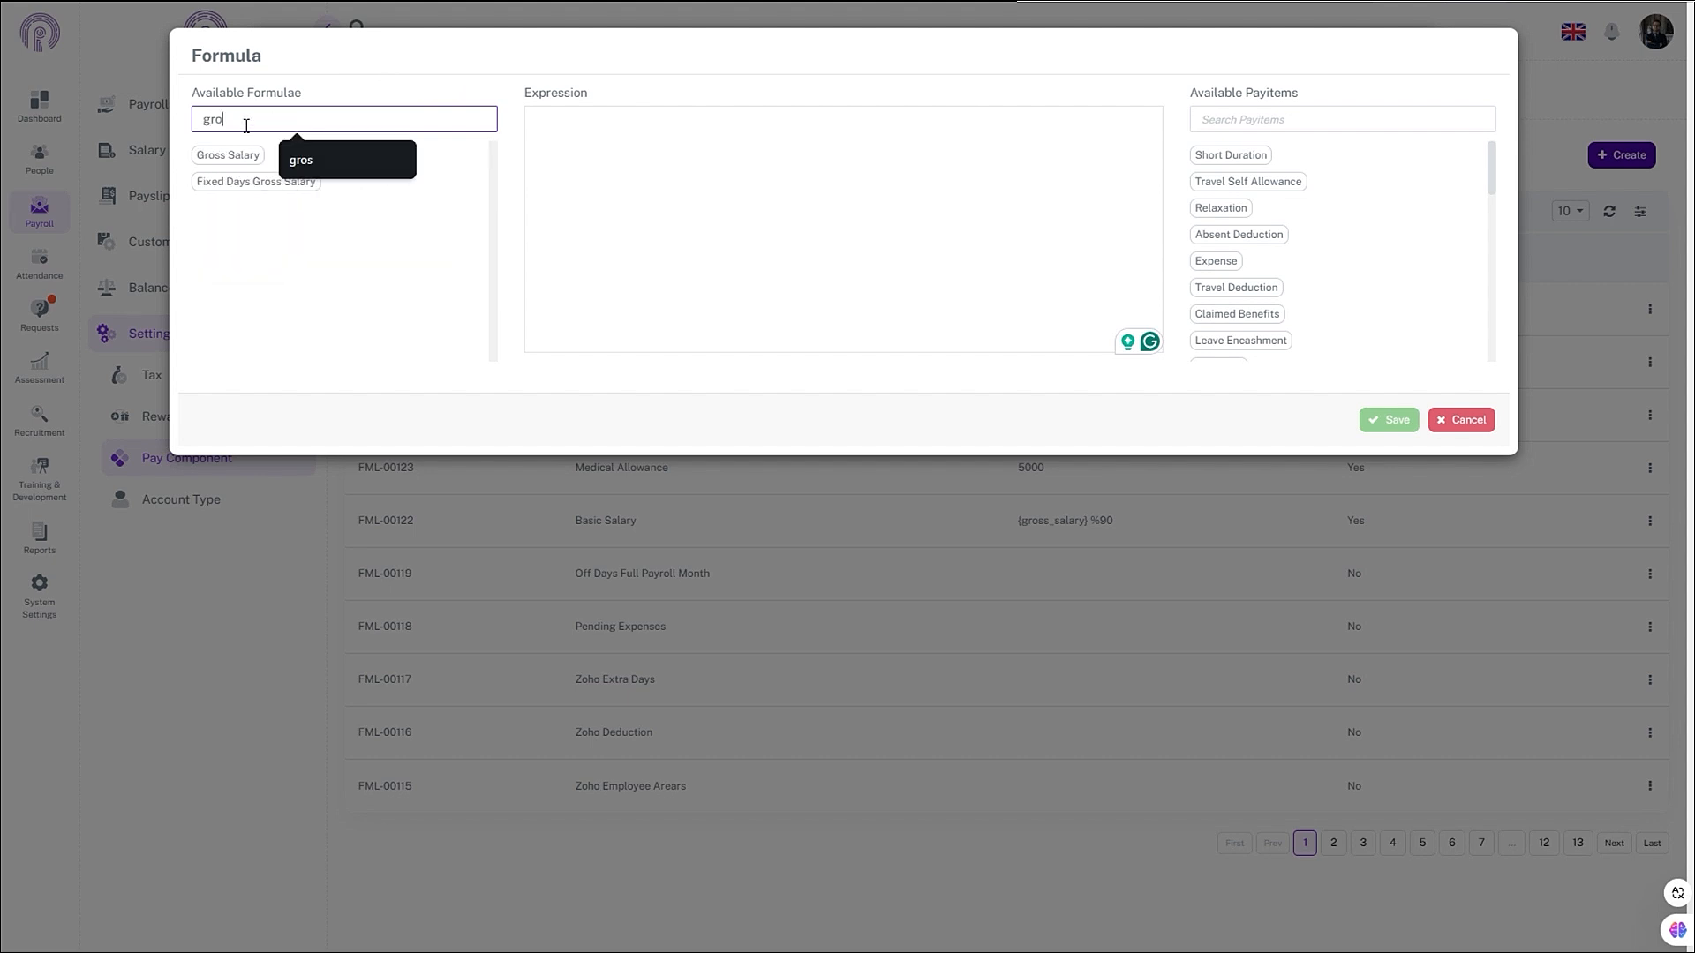
pyautogui.write('s')
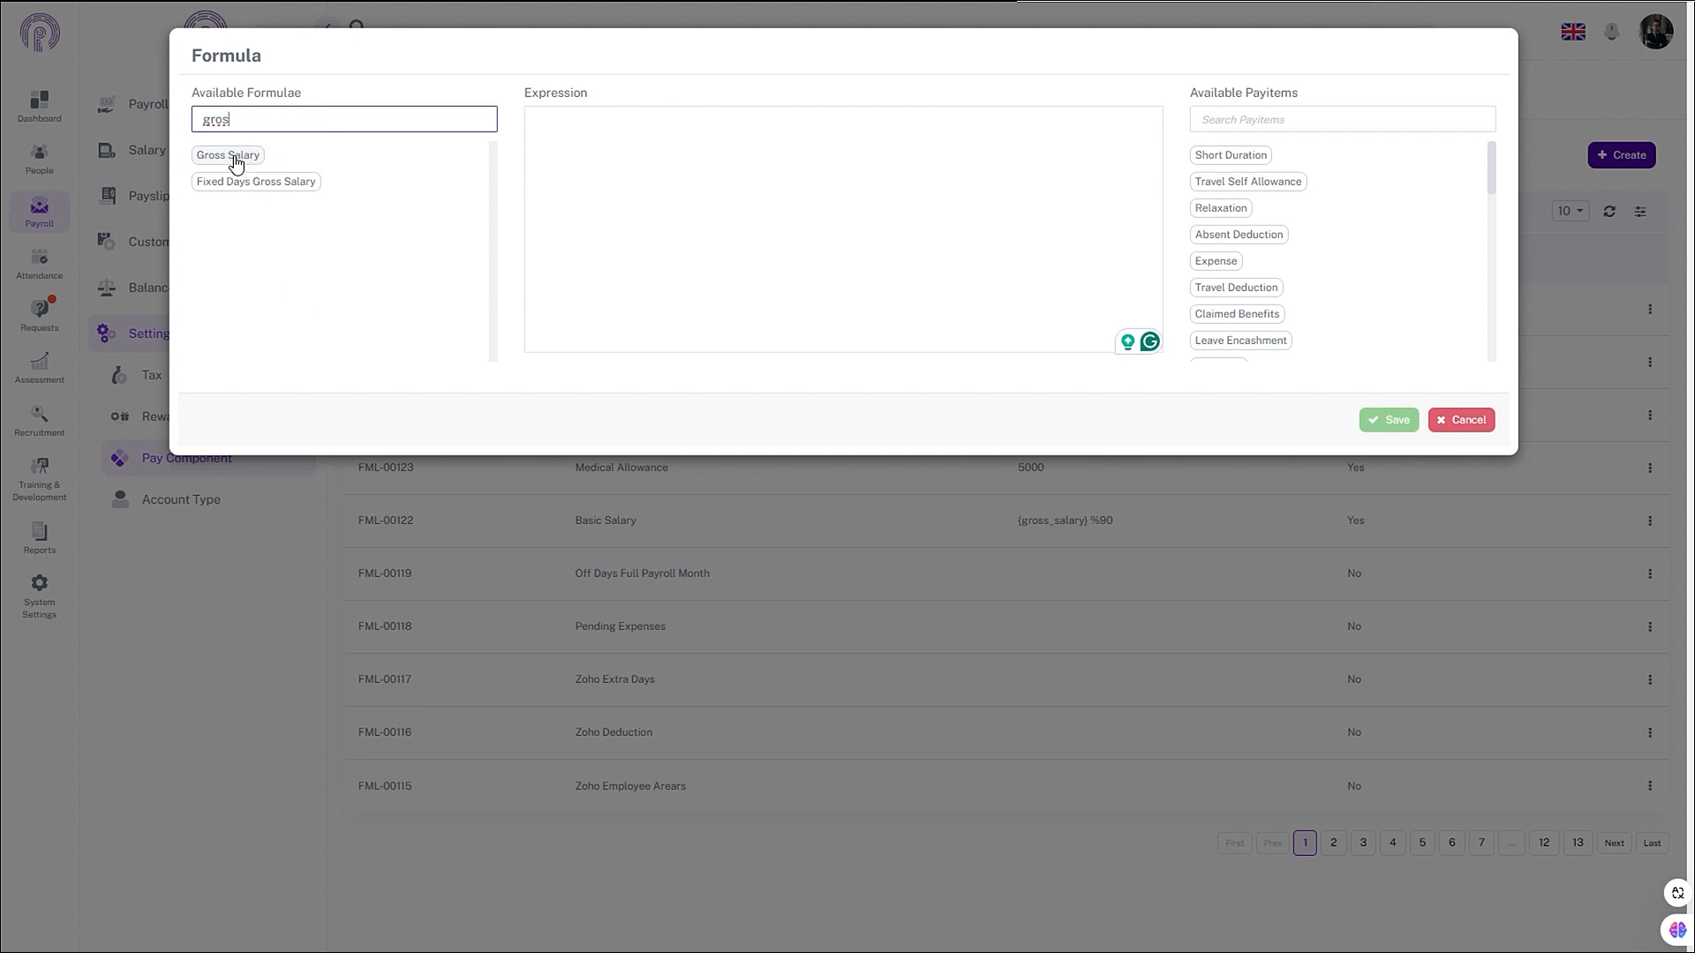
pyautogui.click(236, 163)
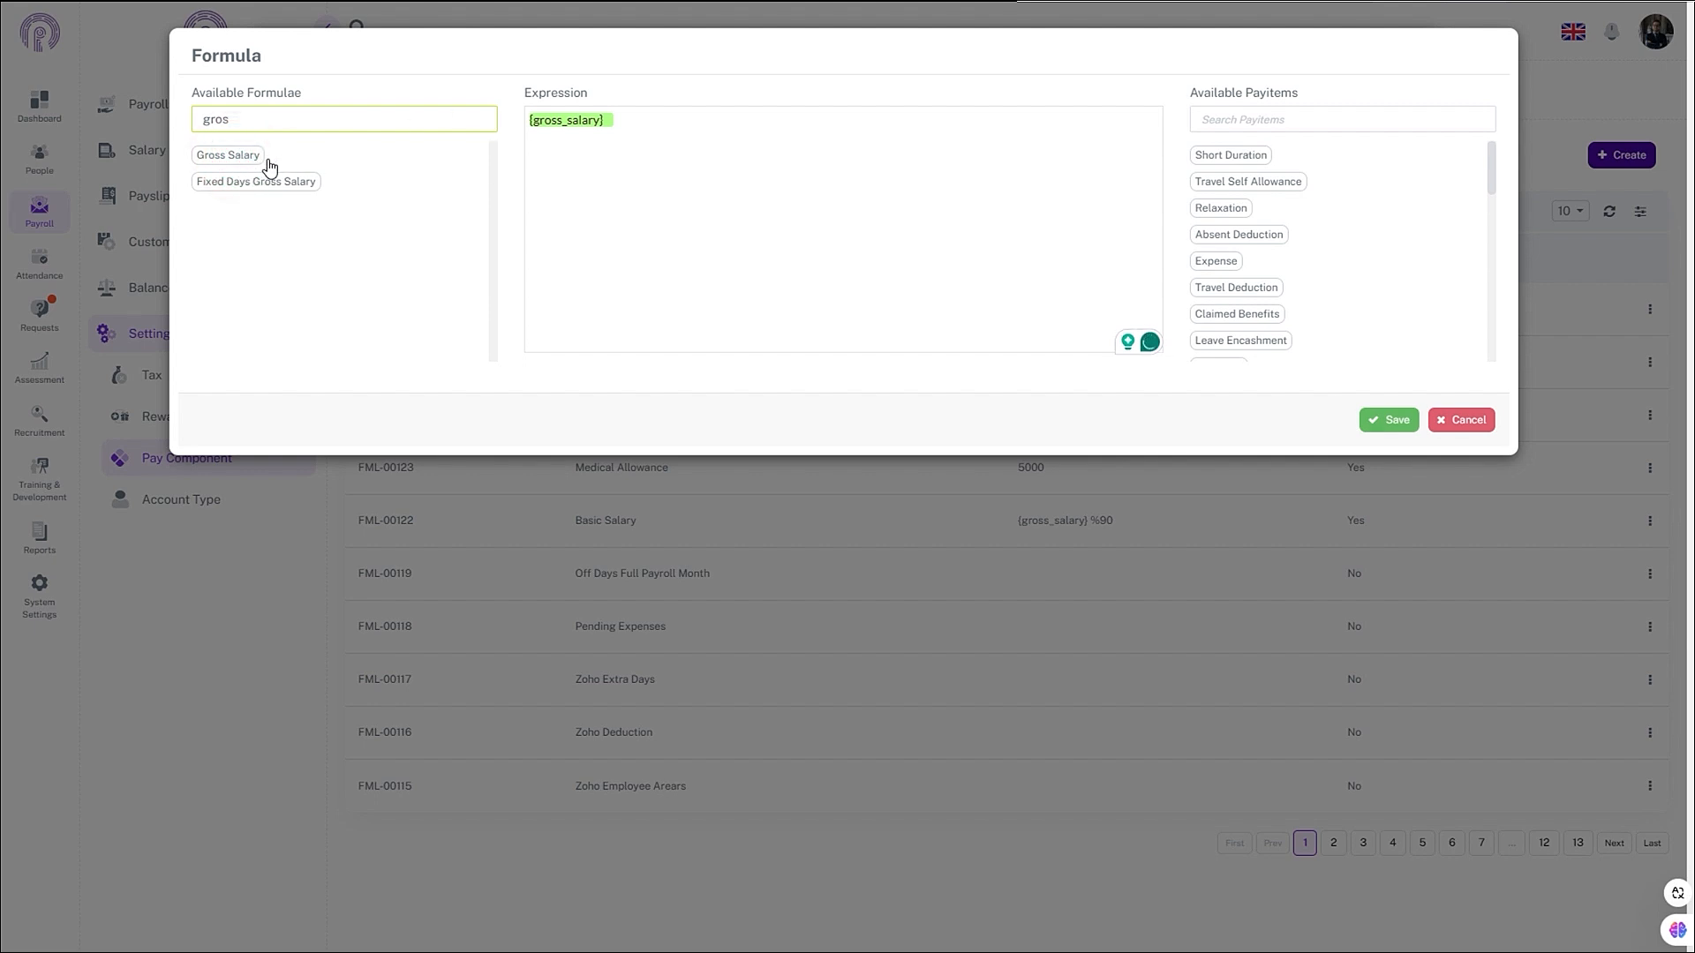
pyautogui.click(616, 126)
pyautogui.write('*5/1')
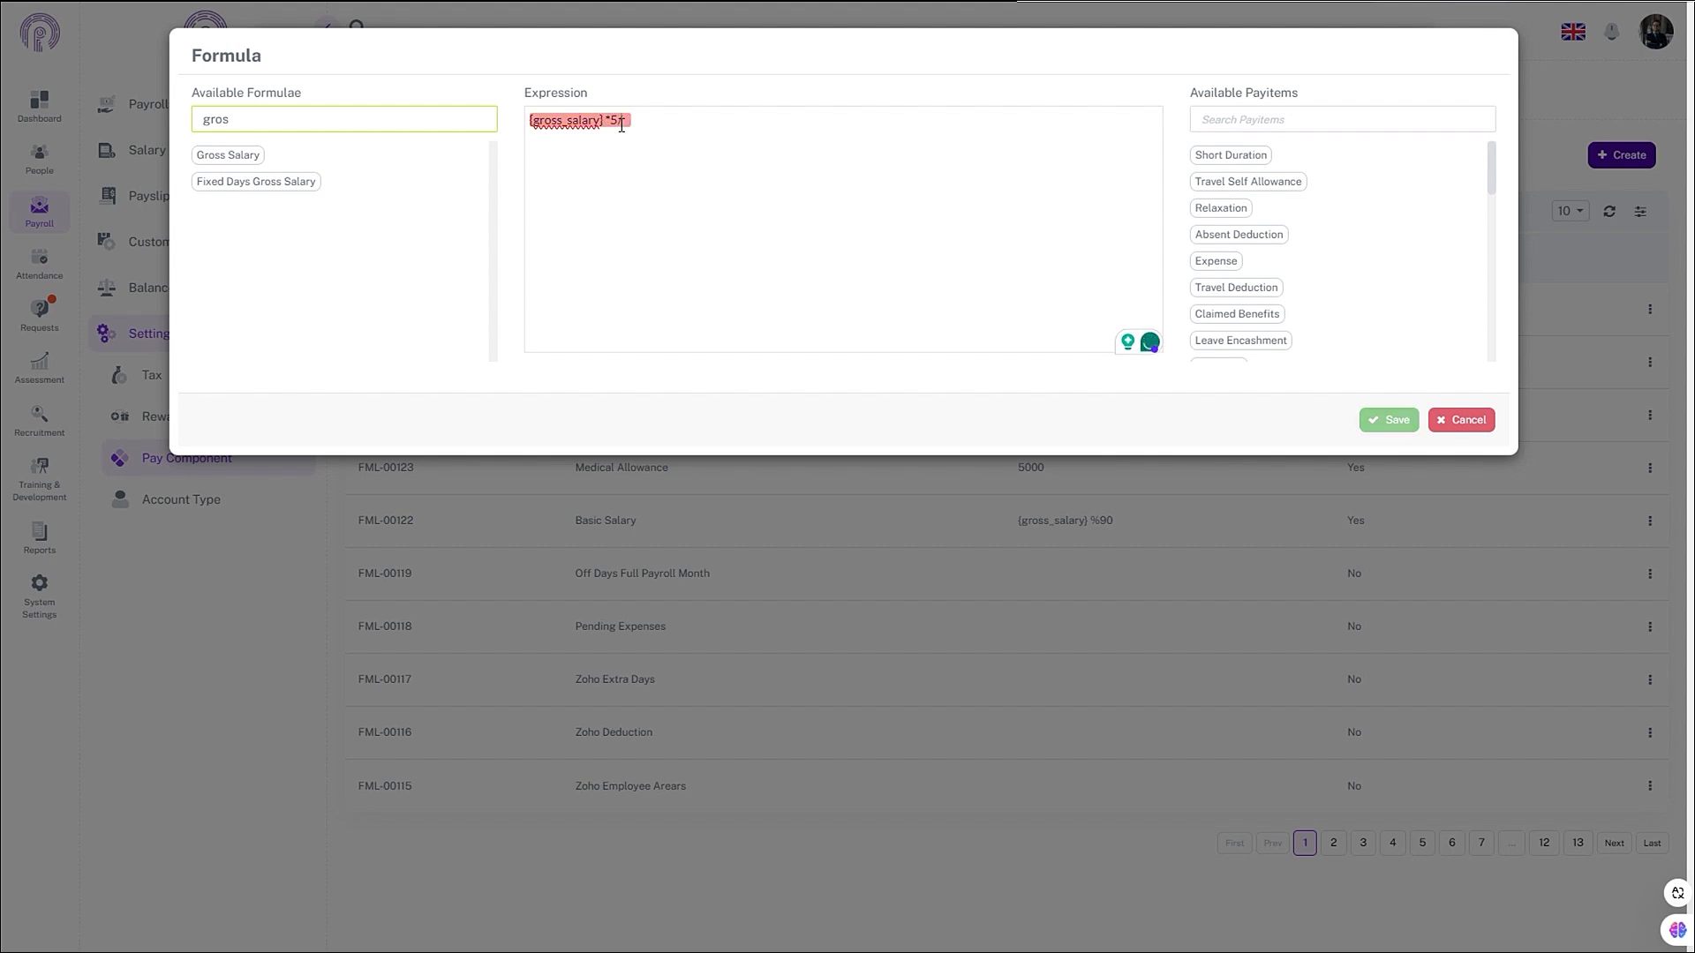
pyautogui.write('00')
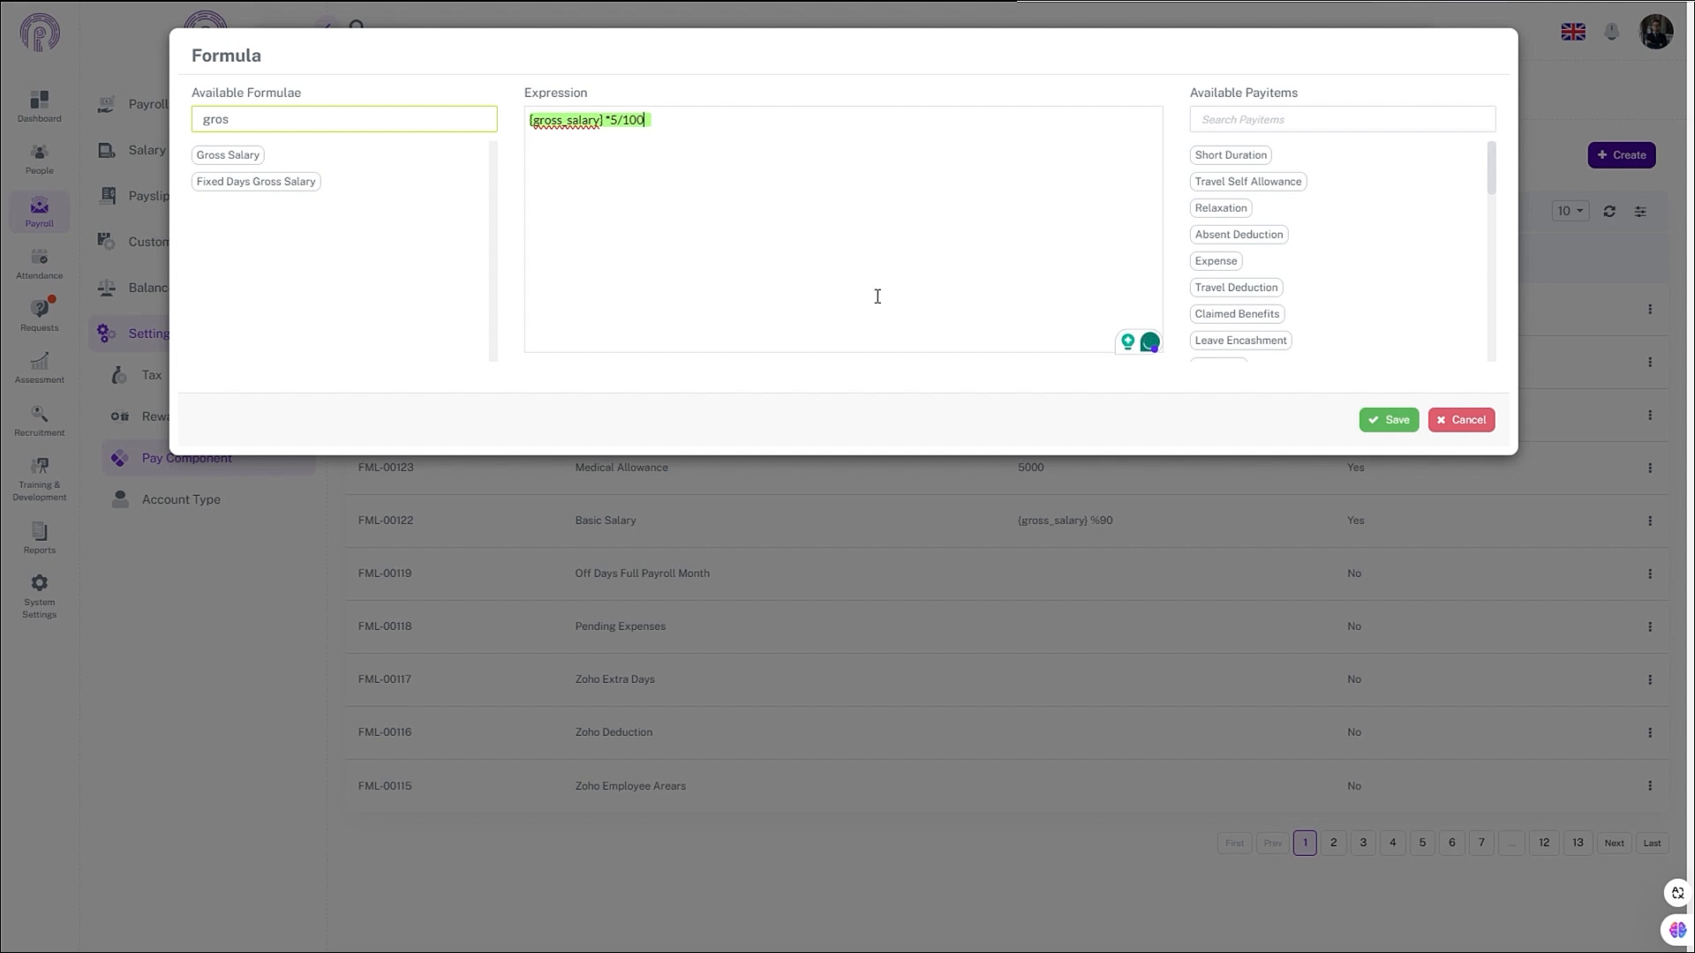
# - Save the 5% of Gross Salary formula, then go to Payroll Pay Component's Pay Items list
pyautogui.click(1393, 420)
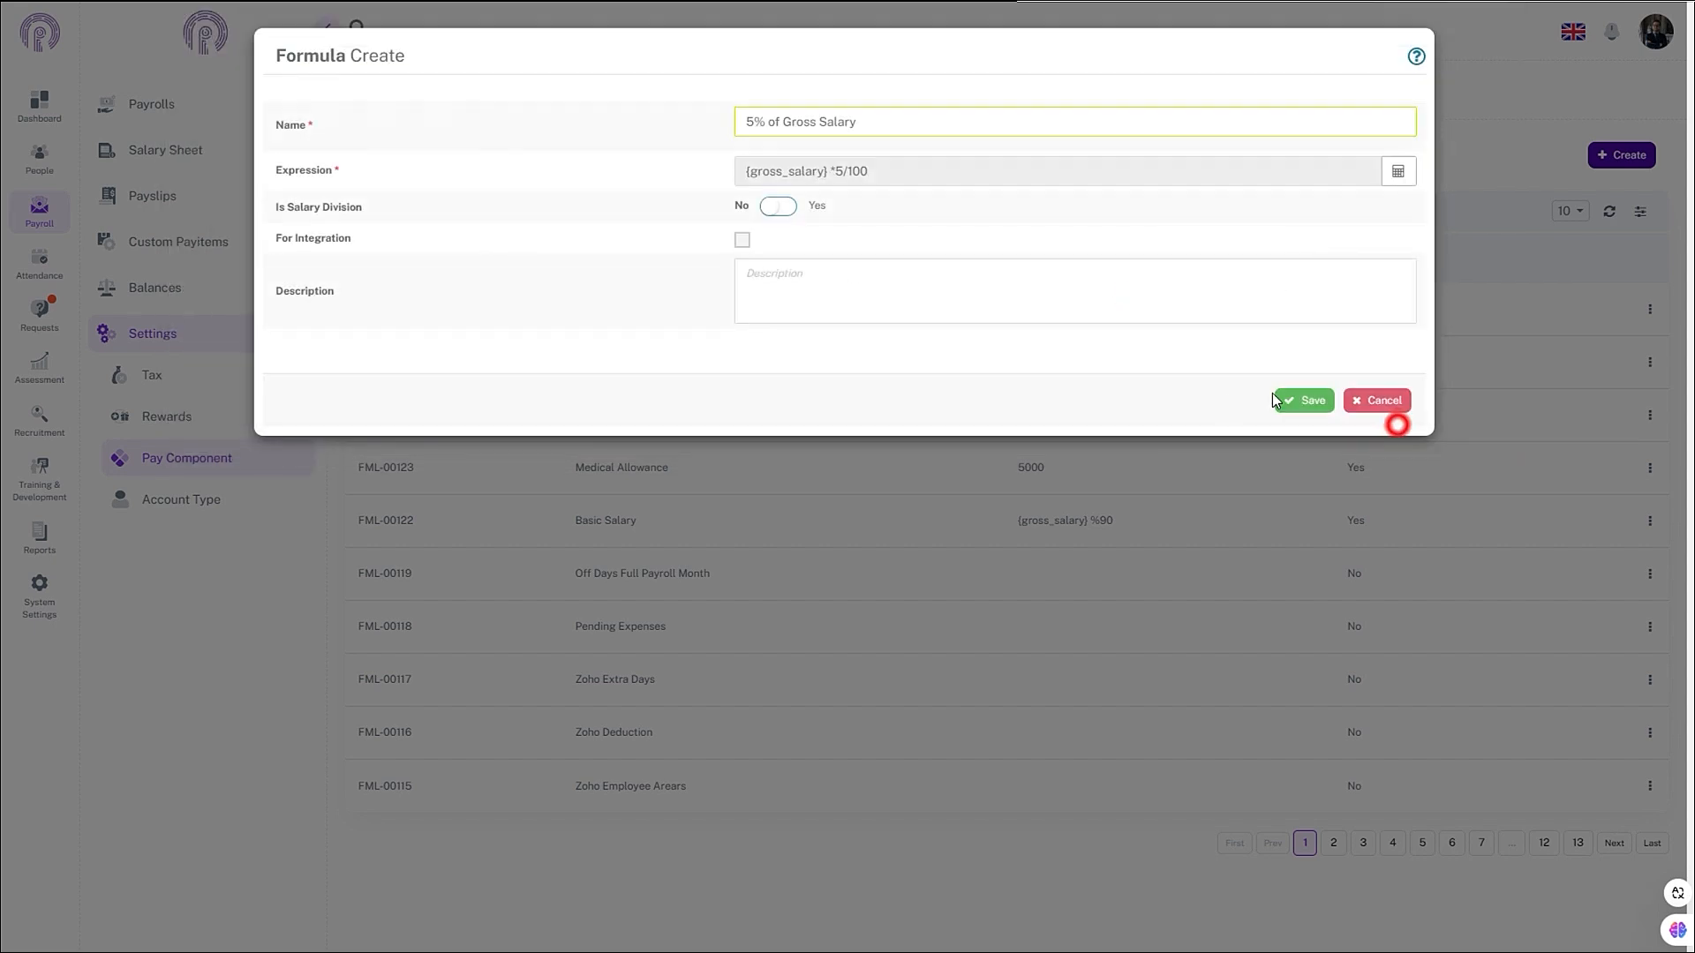
pyautogui.click(1287, 400)
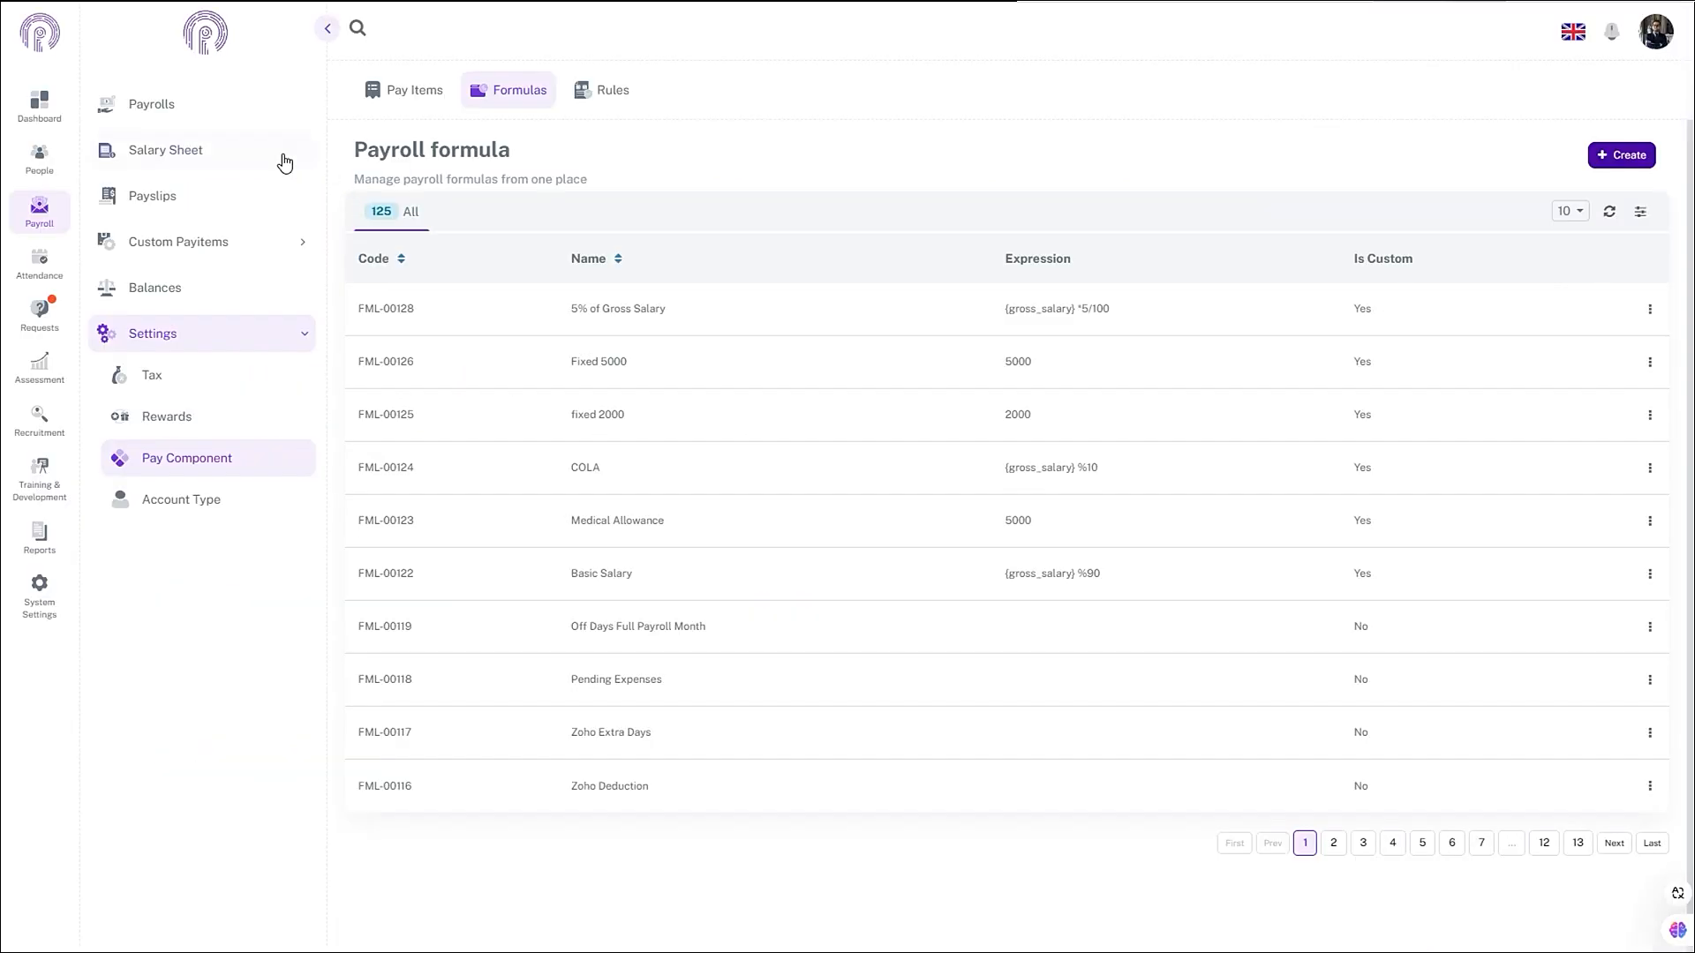
pyautogui.click(53, 210)
pyautogui.click(179, 460)
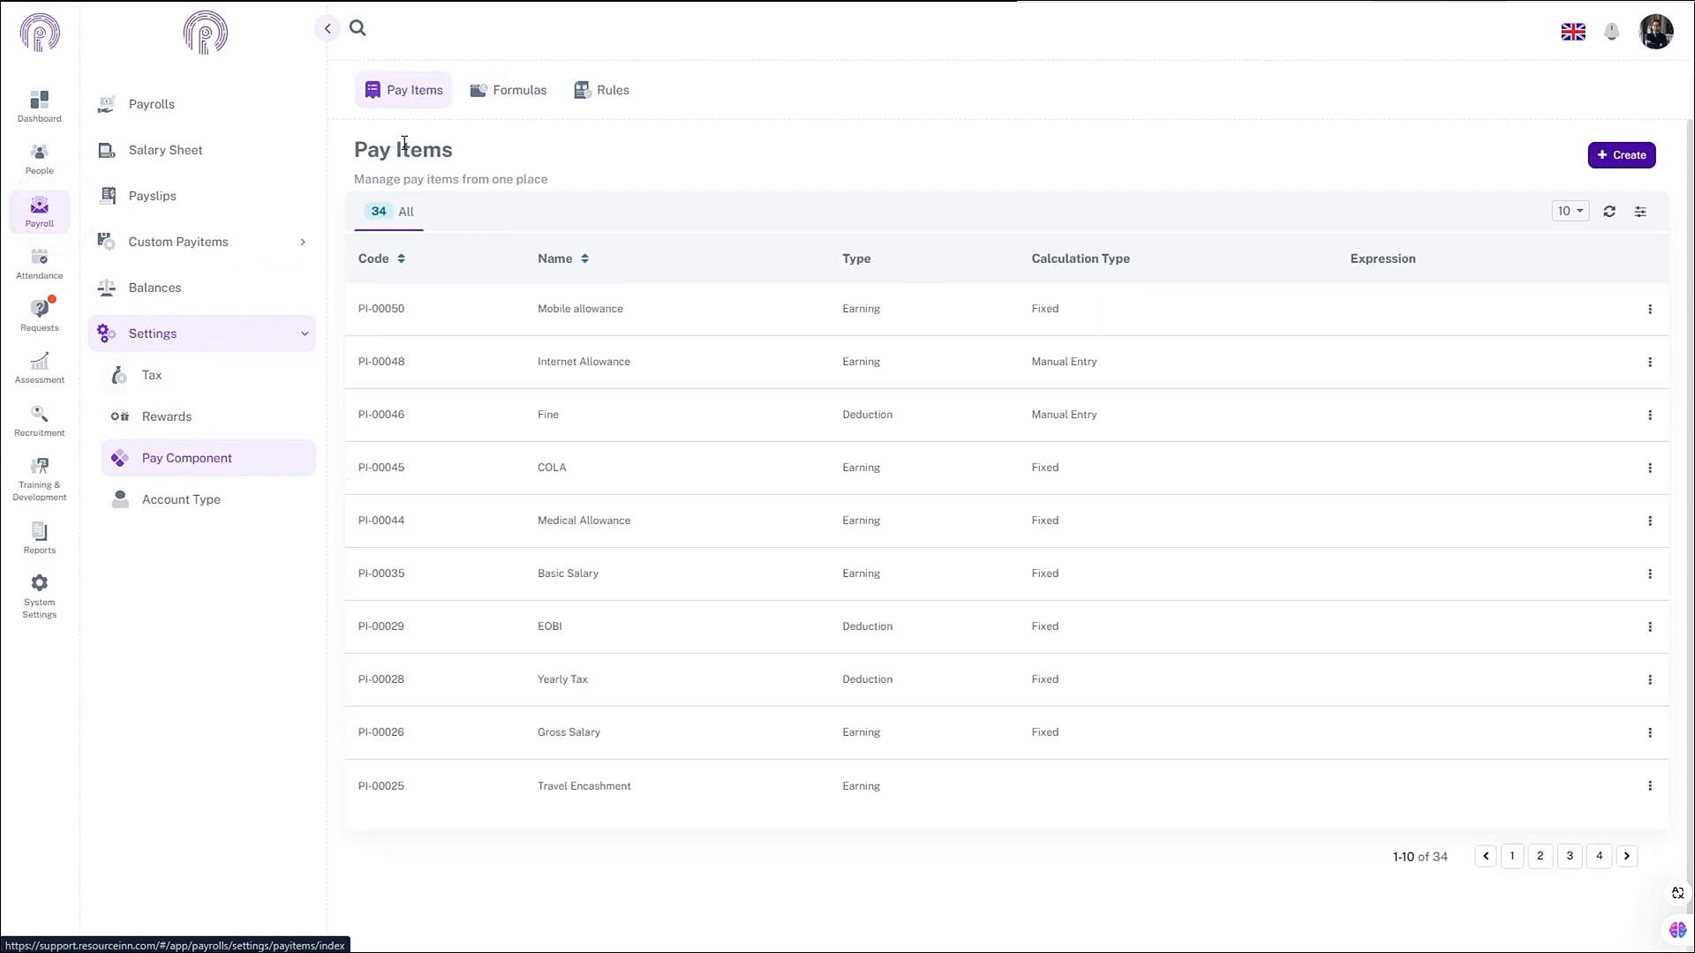
pyautogui.click(405, 99)
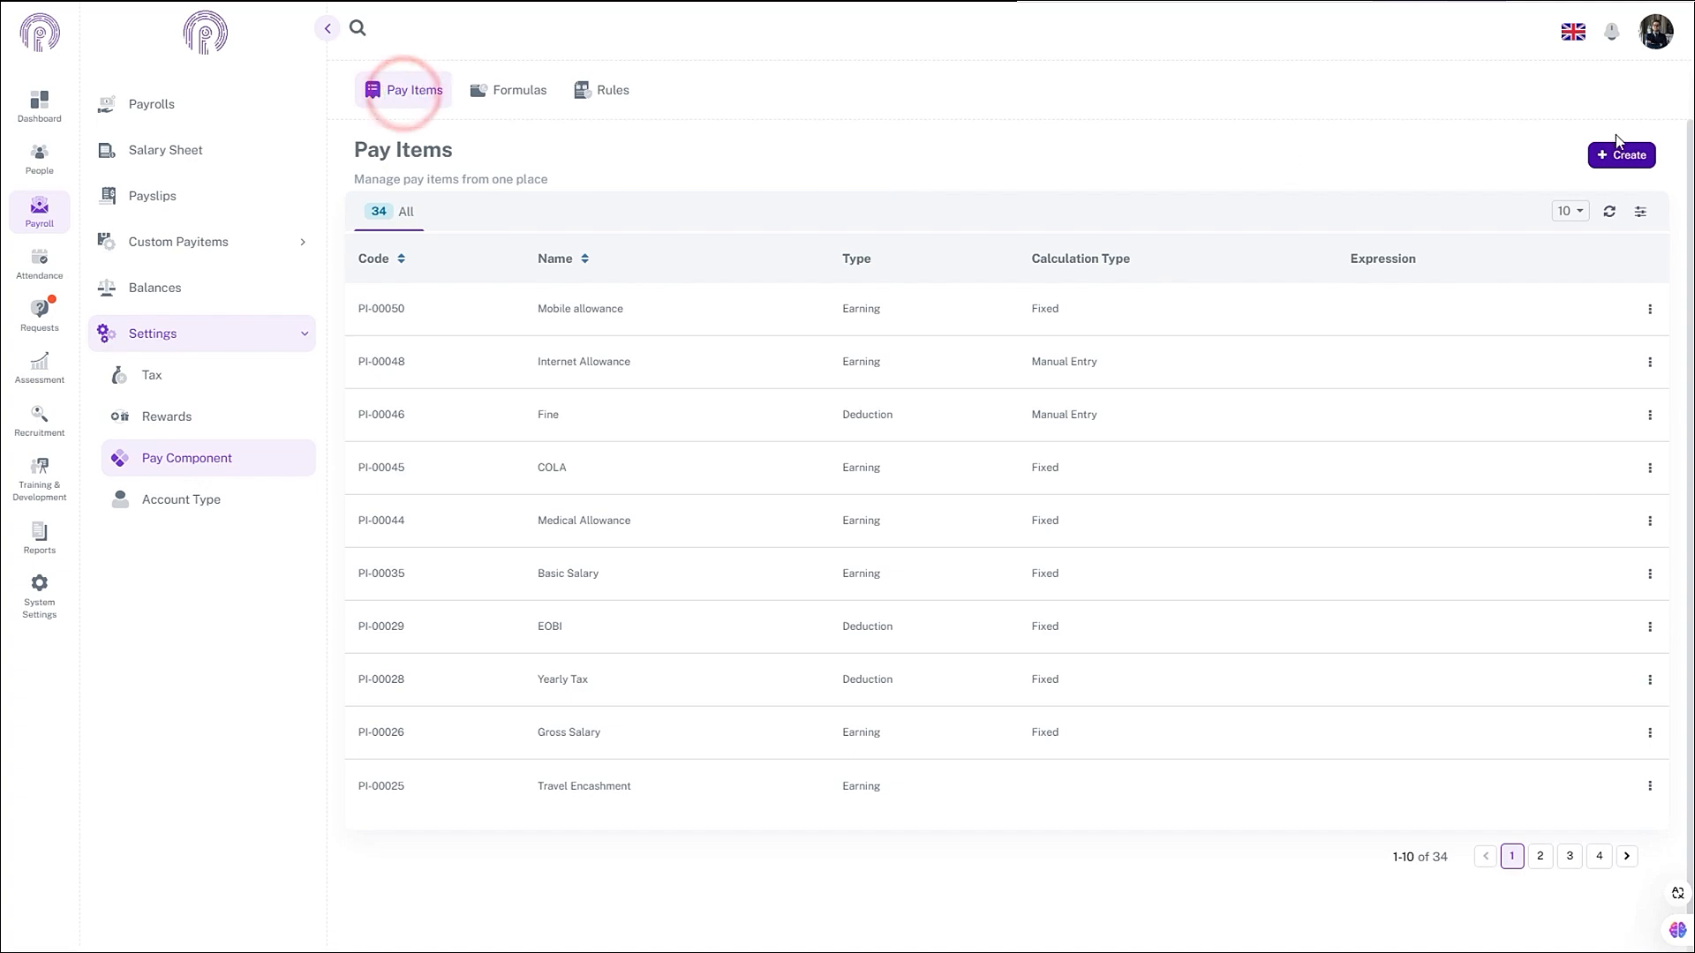
# - Create a new pay item named '5% of Gross salary for Medical OPD'
pyautogui.click(1612, 164)
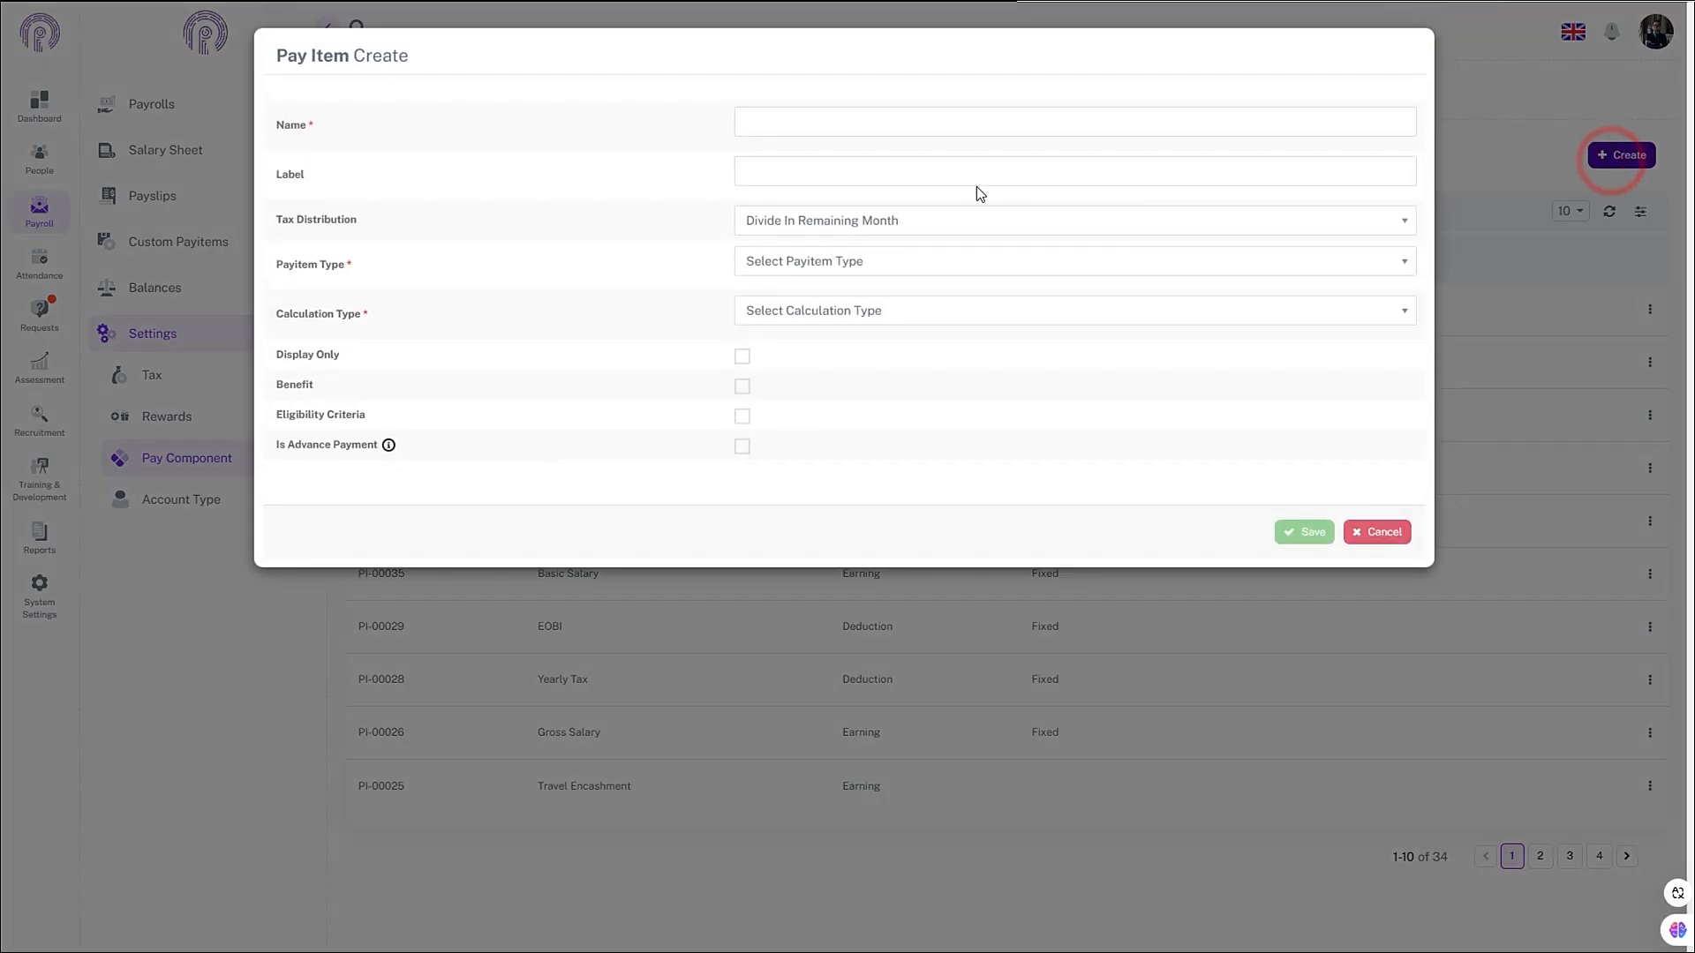
pyautogui.click(965, 129)
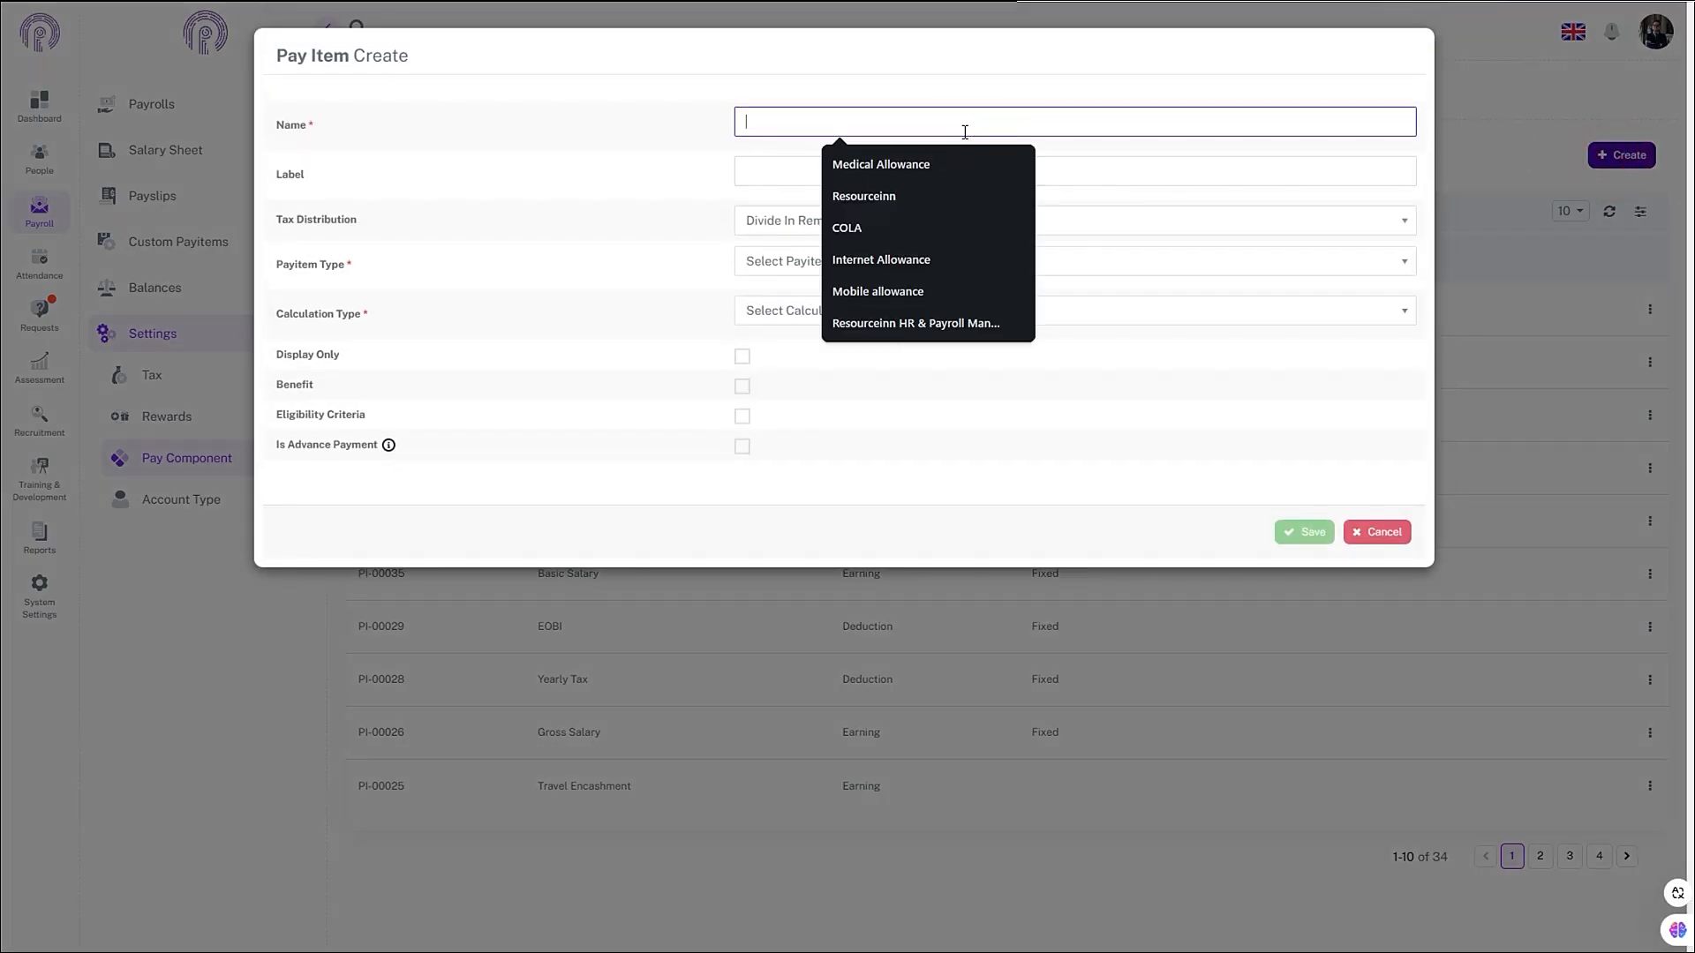
pyautogui.write('5%')
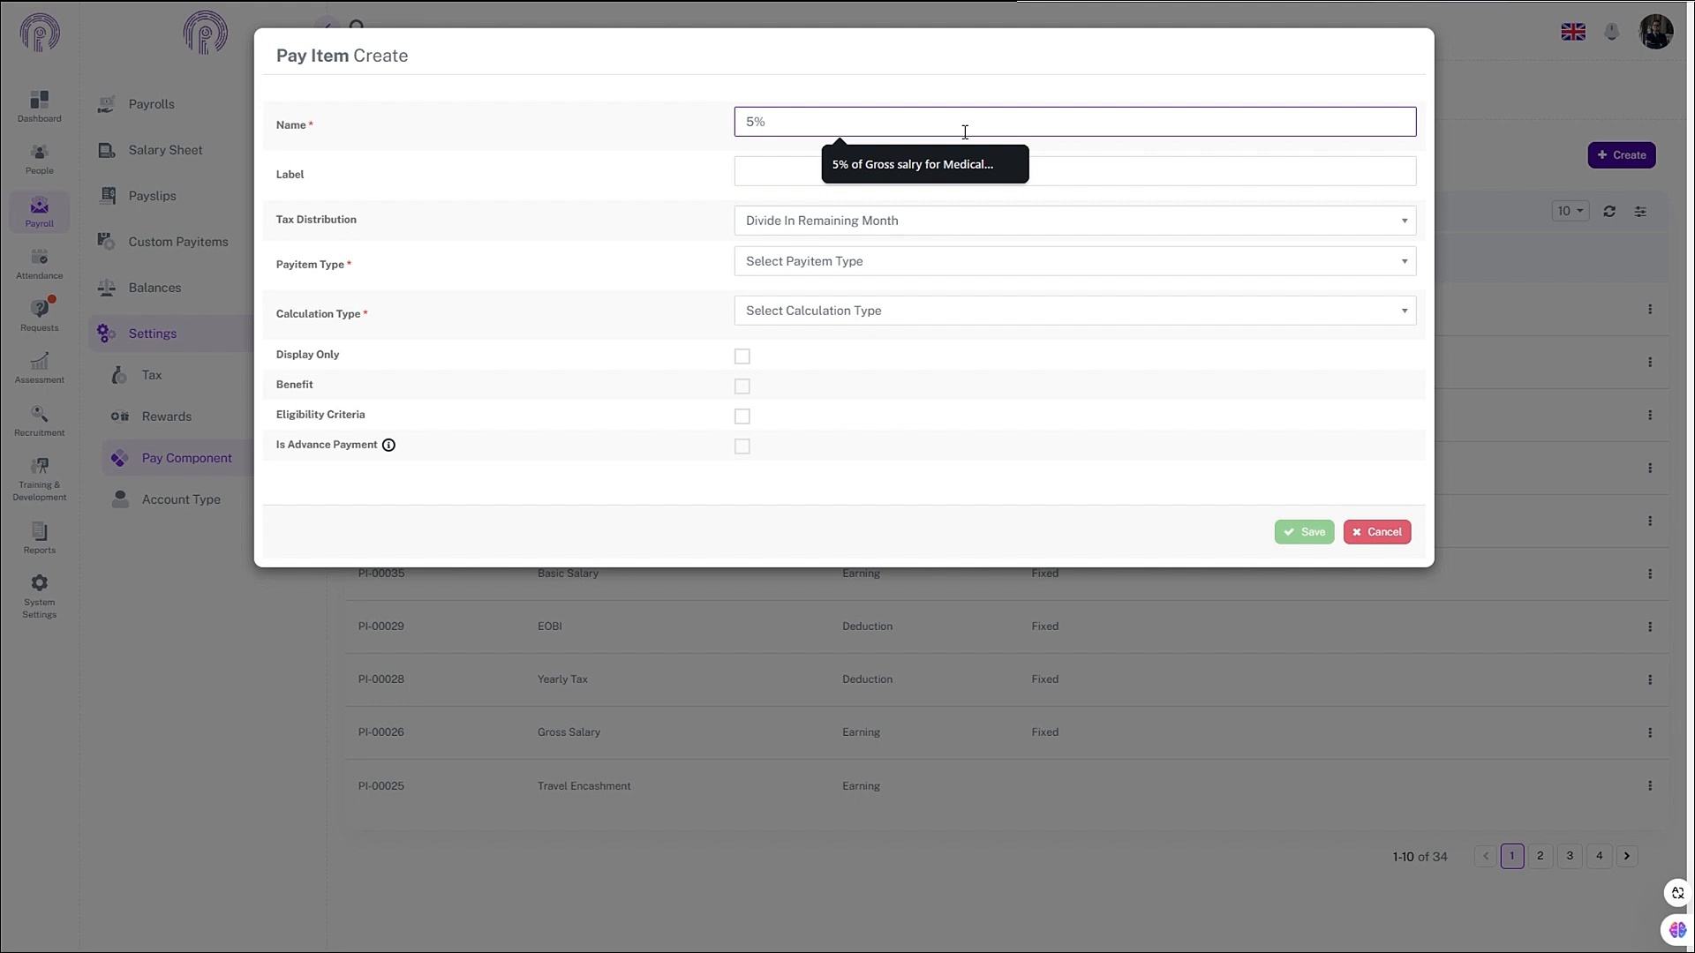
pyautogui.click(942, 171)
pyautogui.click(834, 121)
pyautogui.write('alary for Medical OPD')
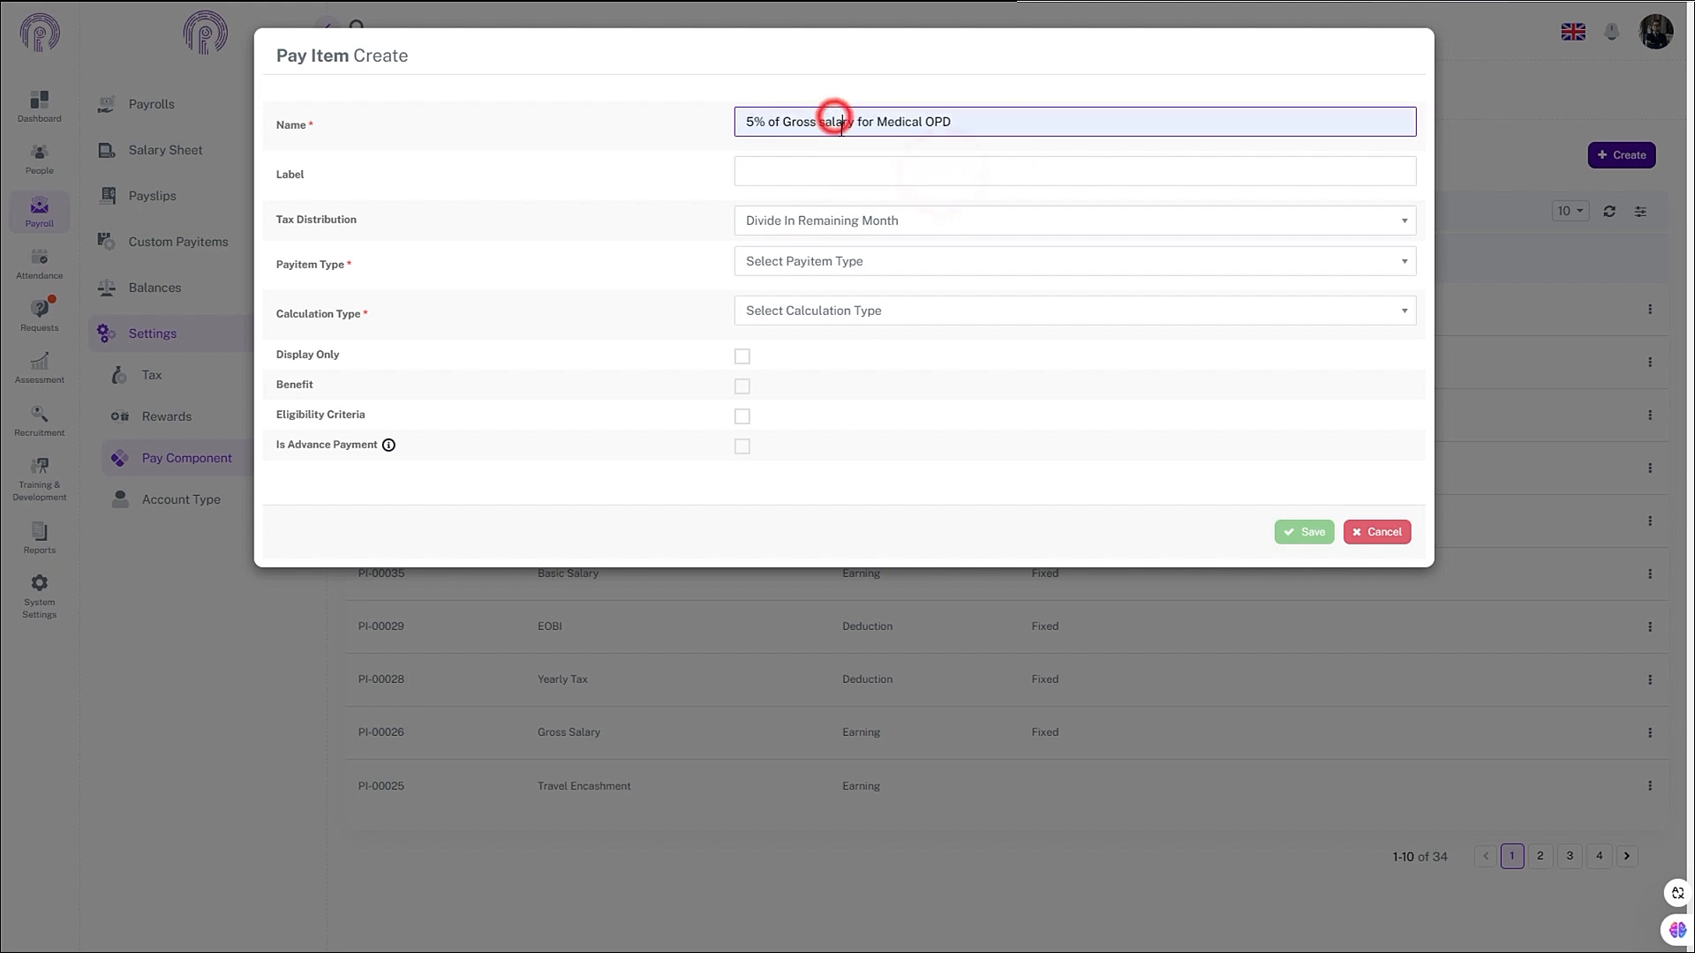
pyautogui.click(955, 121)
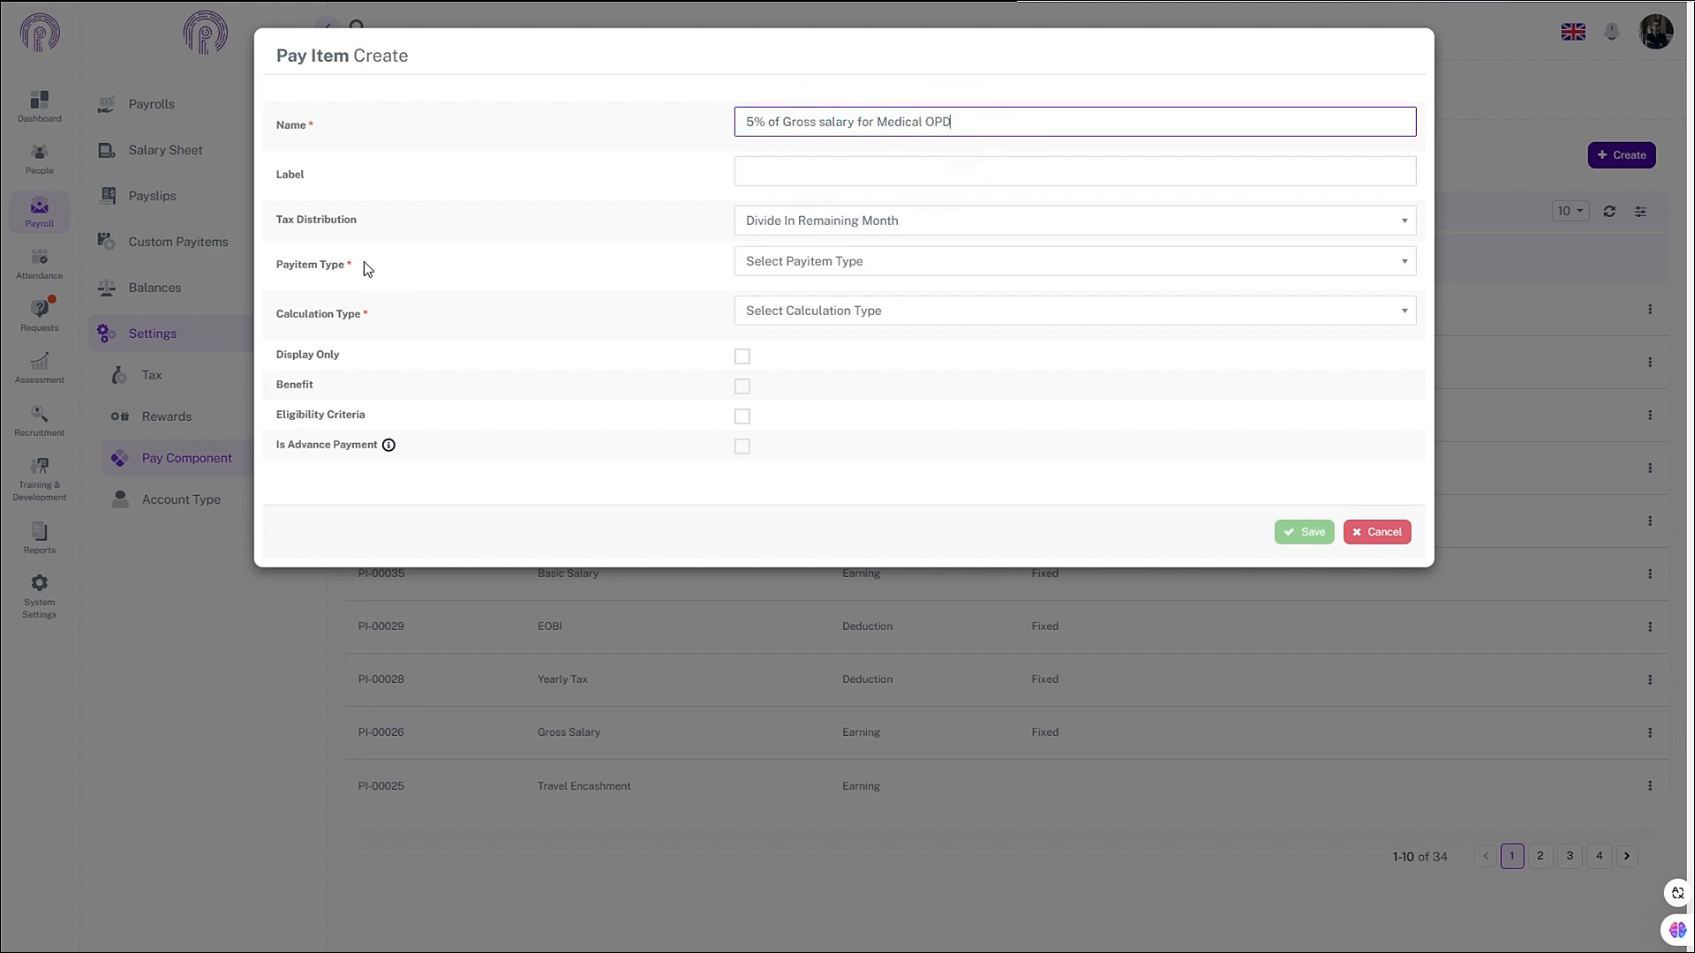
# - Set tax distribution to Divide In Remaining Month, type to Earning, and calculation to Fixed
pyautogui.click(844, 221)
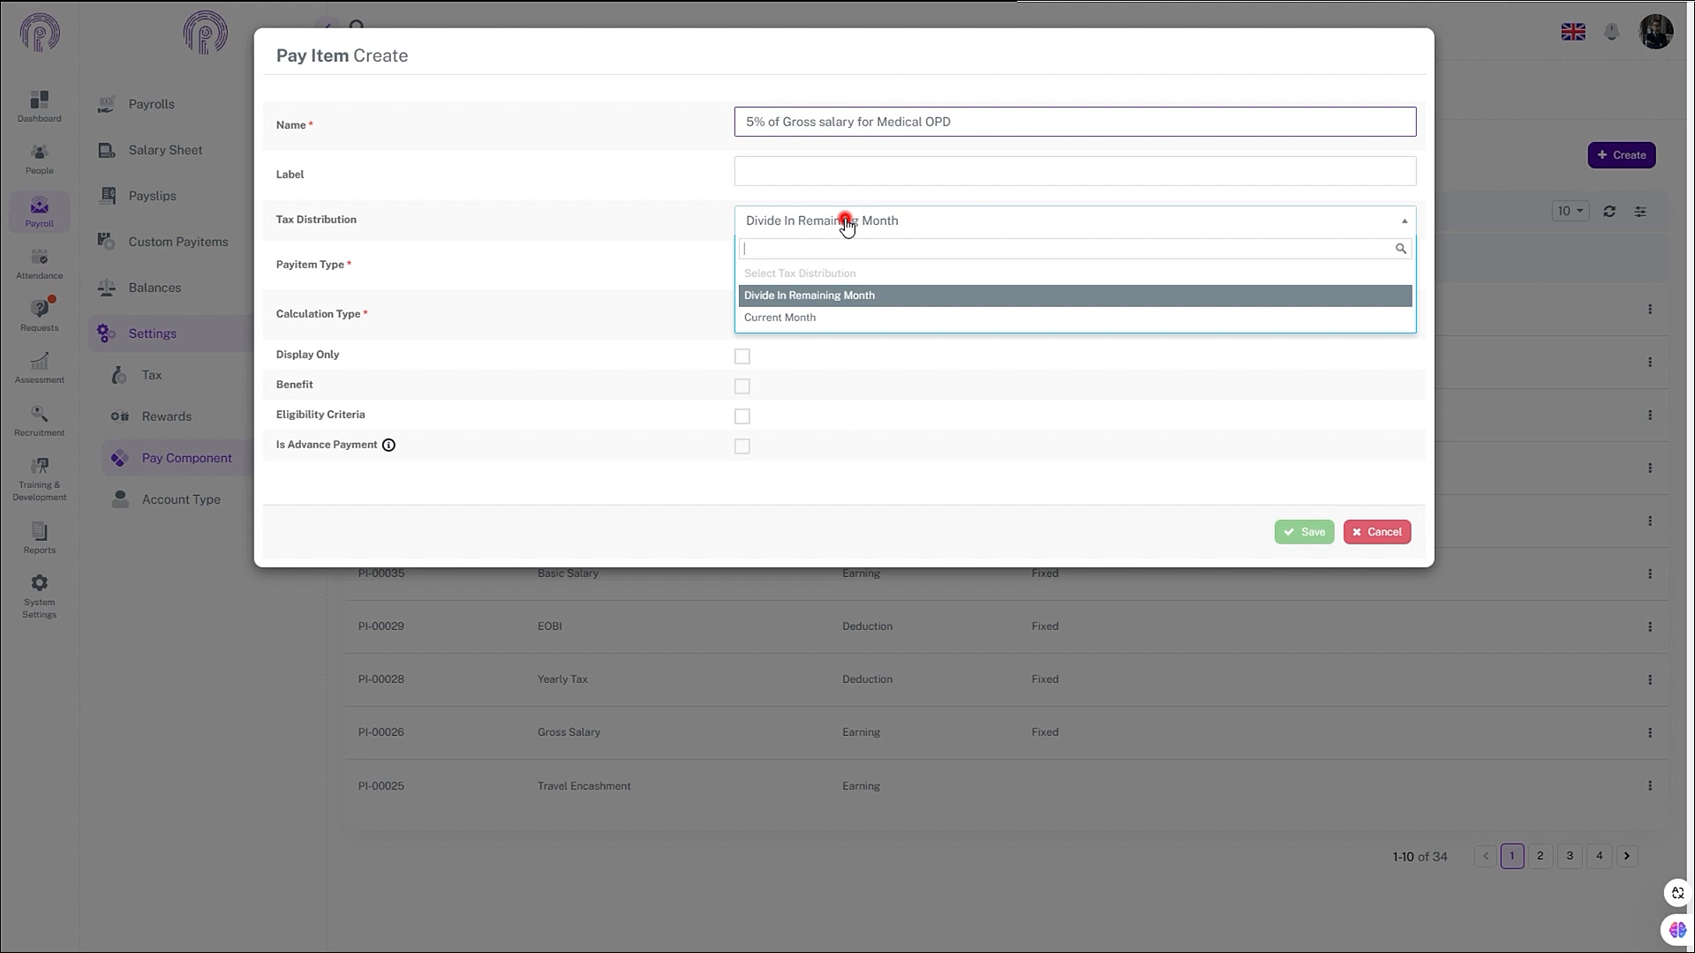
pyautogui.click(780, 293)
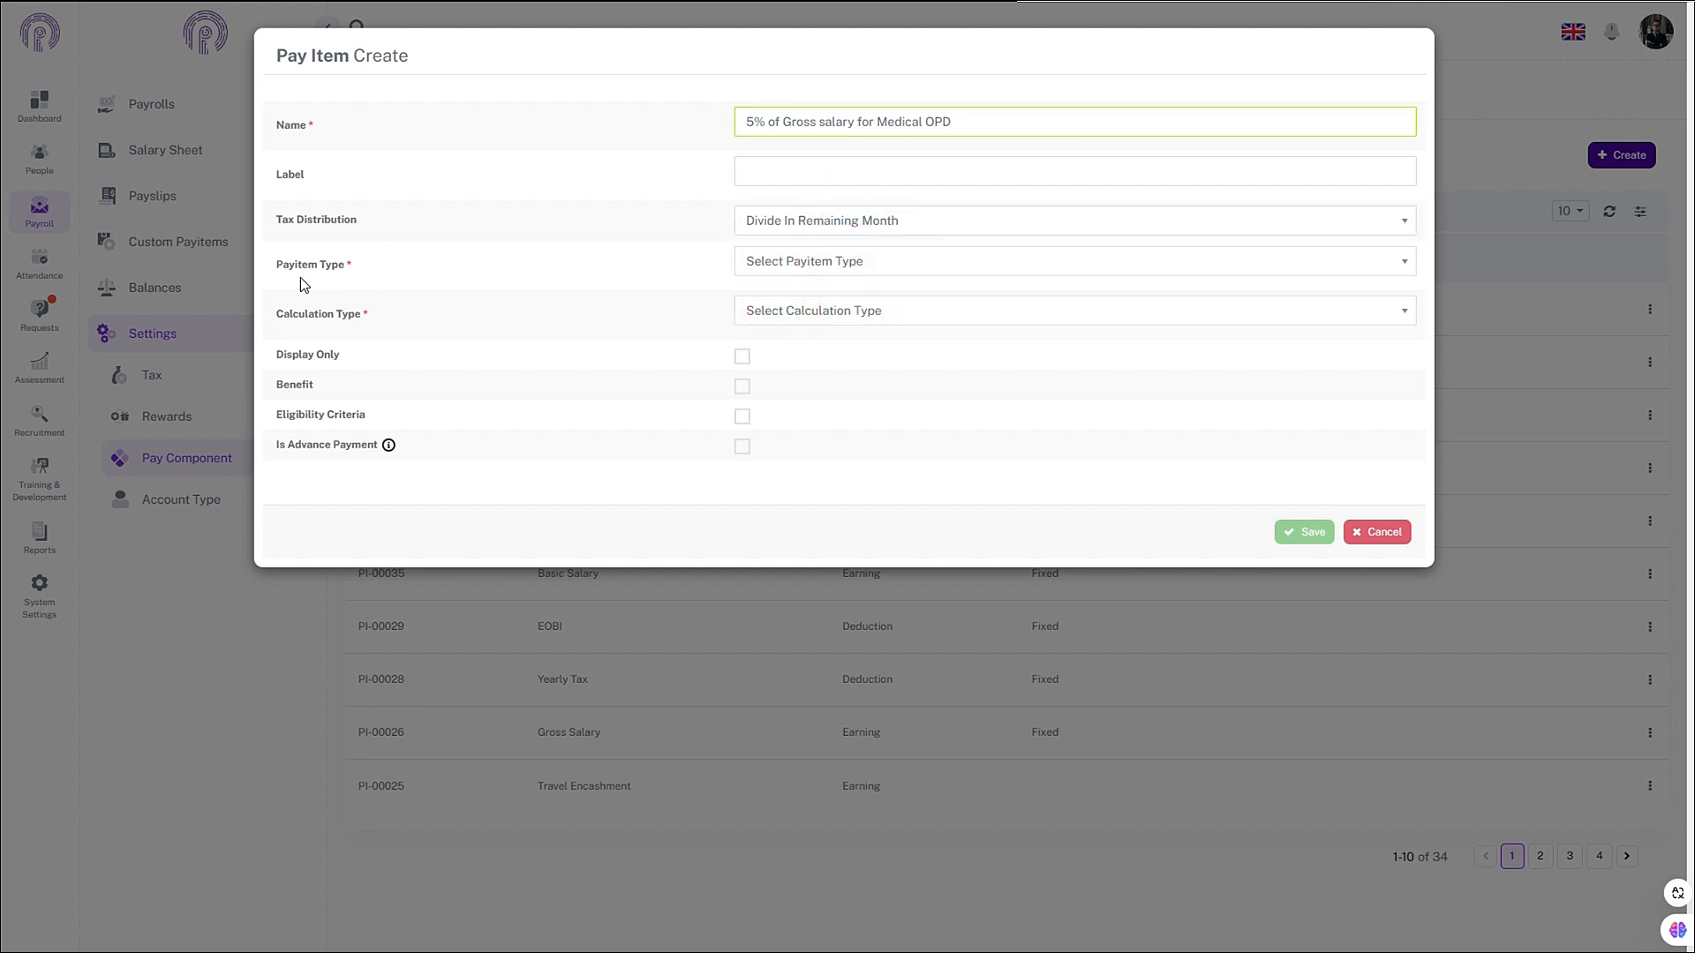
pyautogui.click(861, 263)
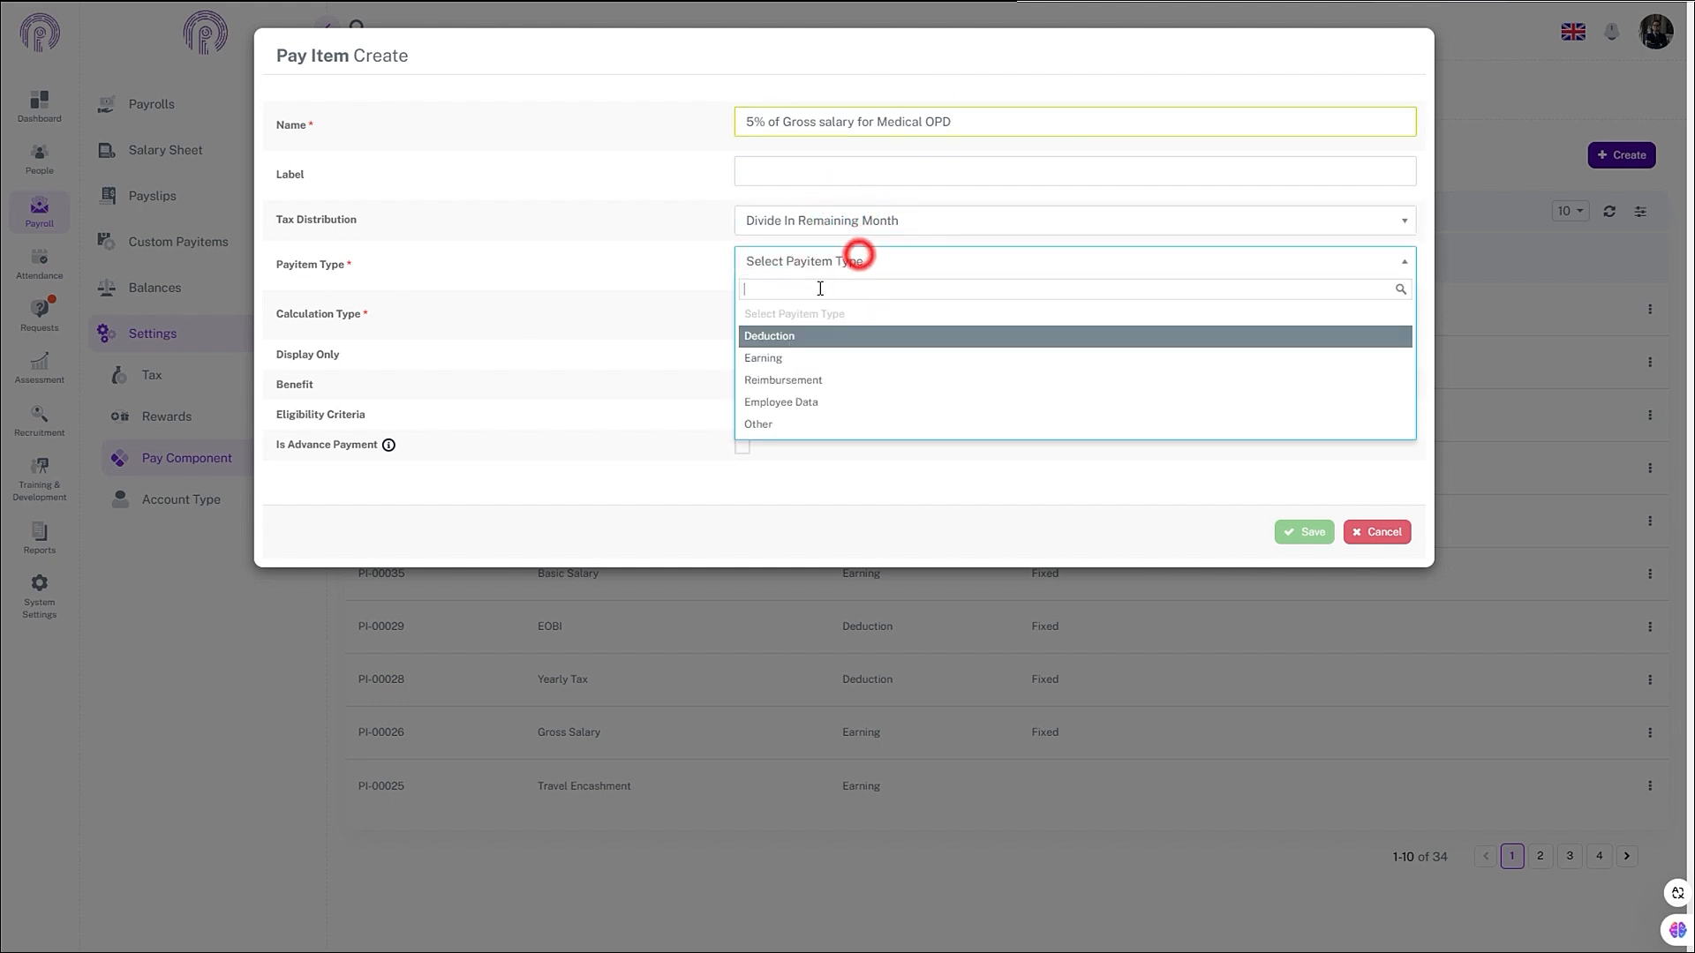
pyautogui.click(777, 358)
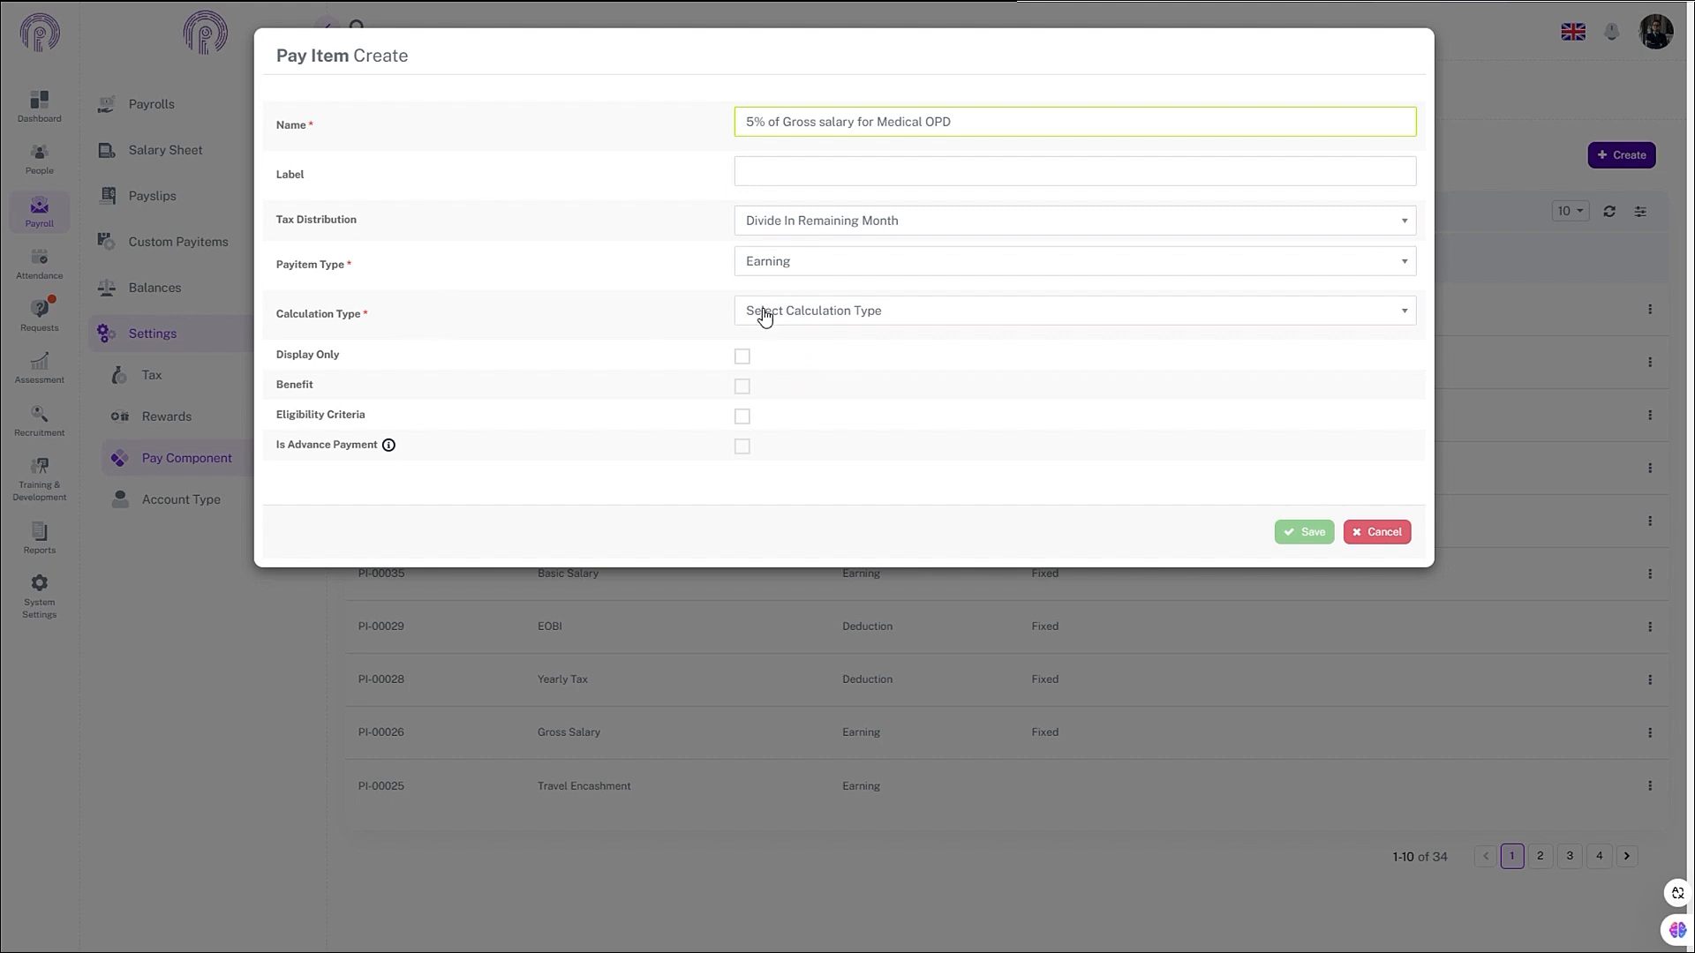
pyautogui.click(797, 309)
pyautogui.click(768, 387)
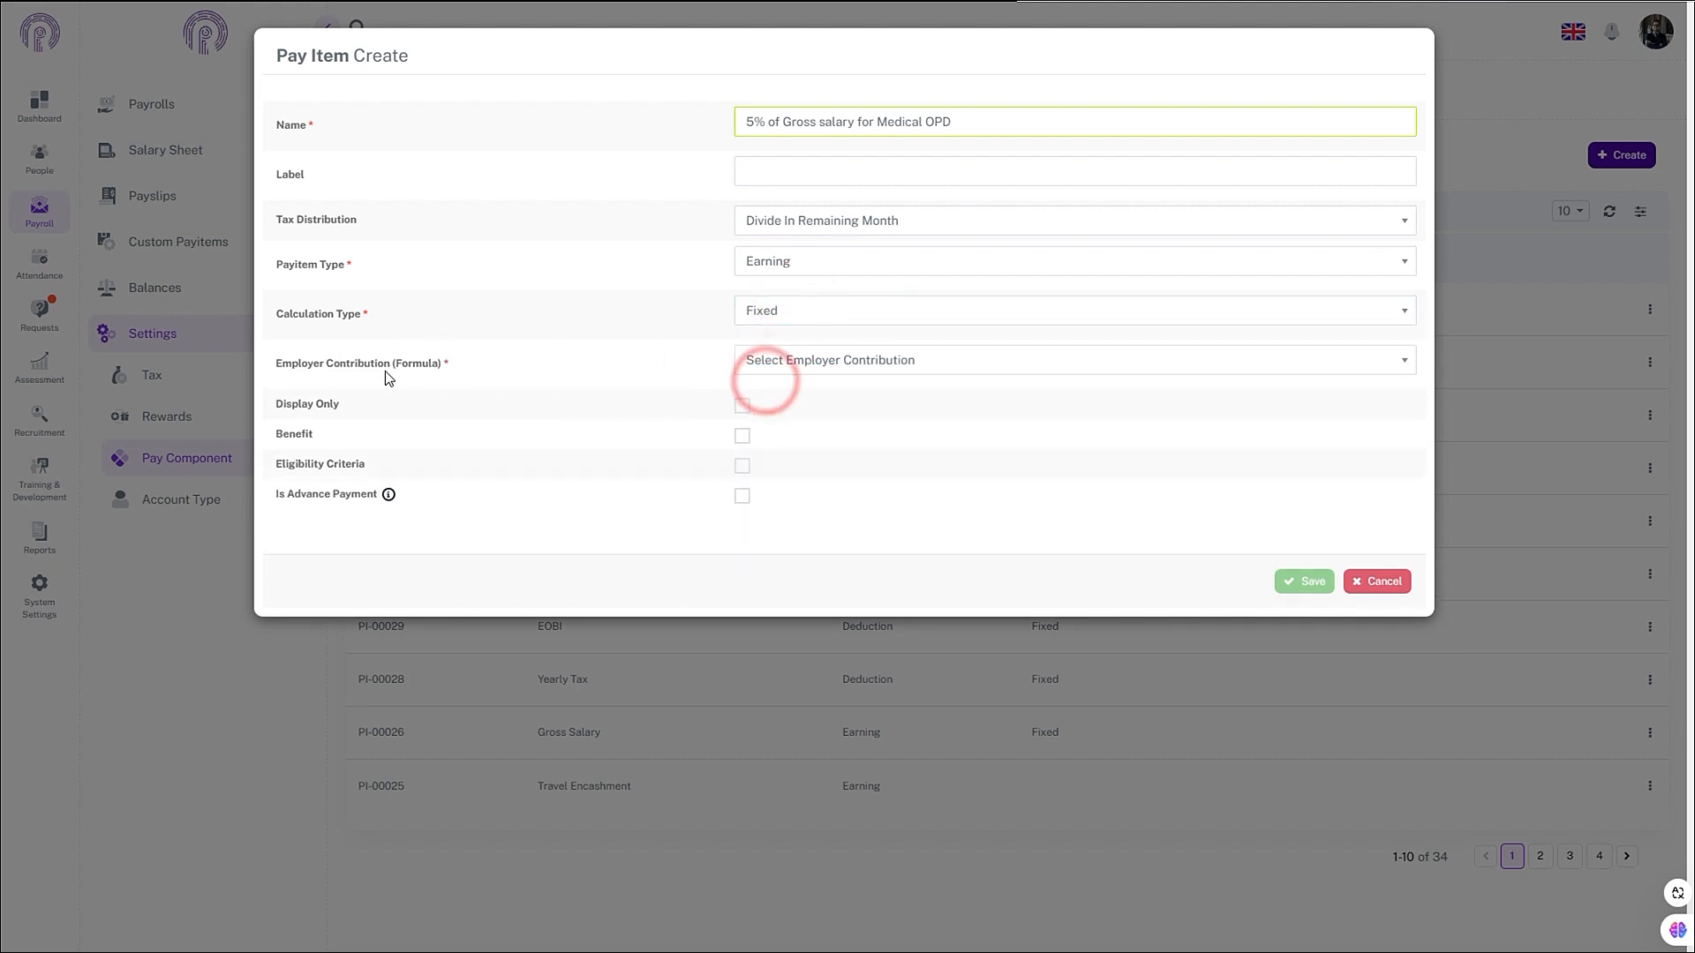
# - Use the 5% of Gross Salary formula as employer contribution, toggle the benefit option, and save
pyautogui.click(898, 360)
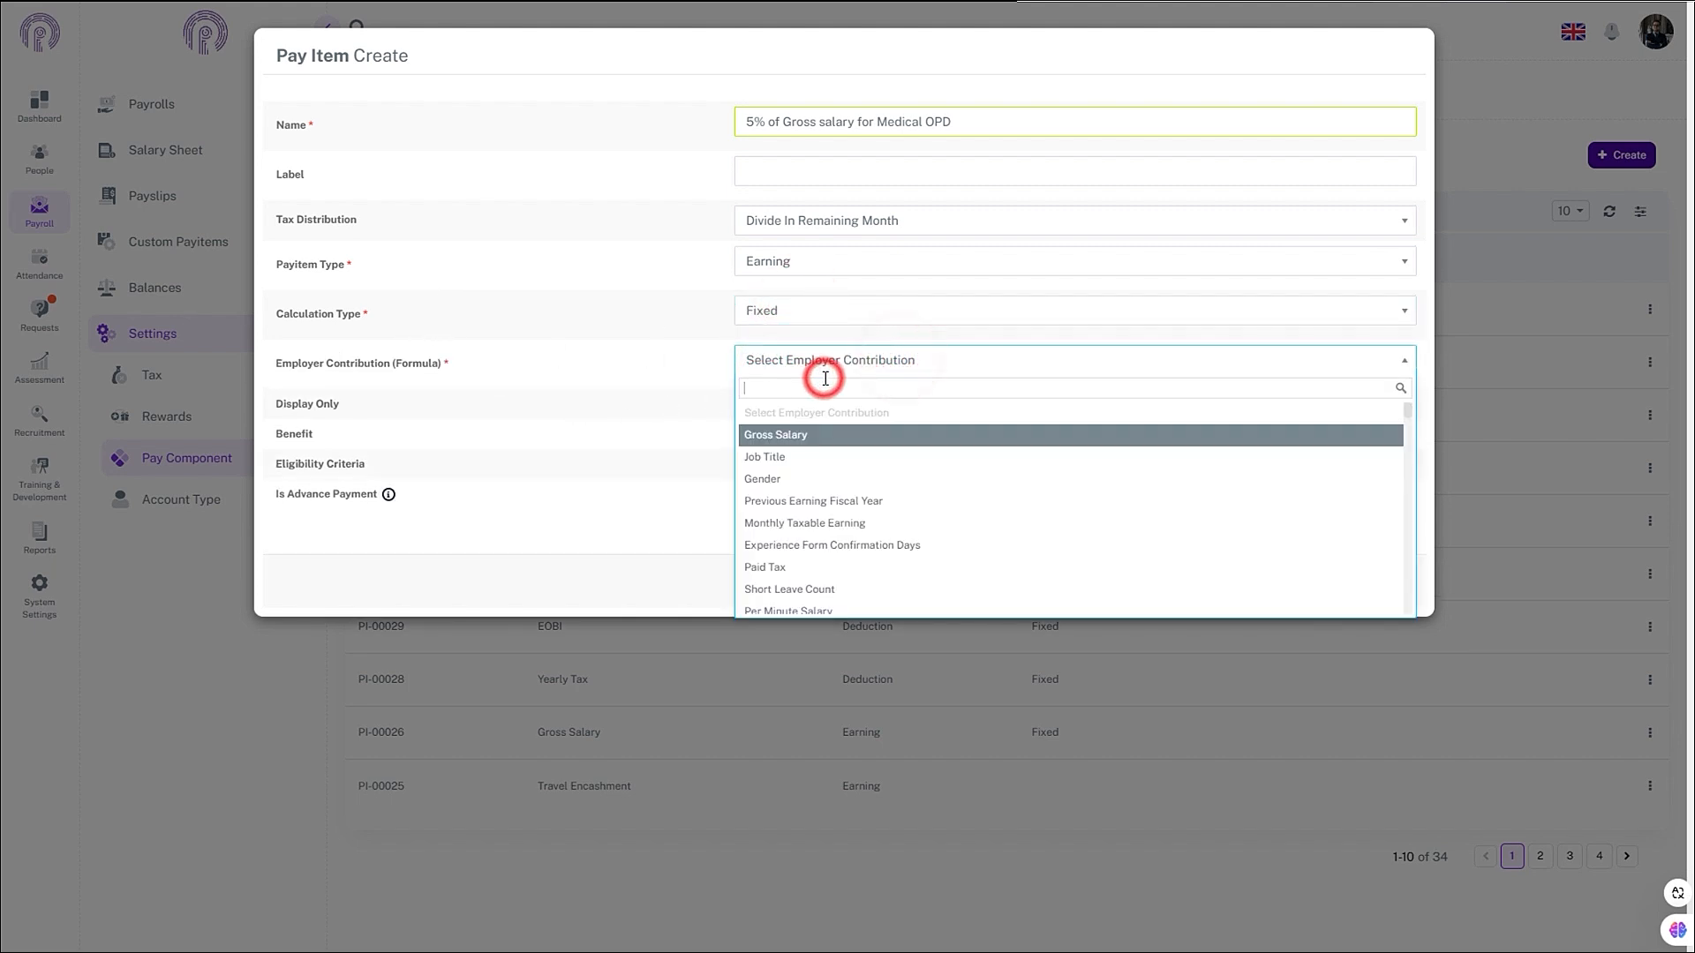
pyautogui.write('5')
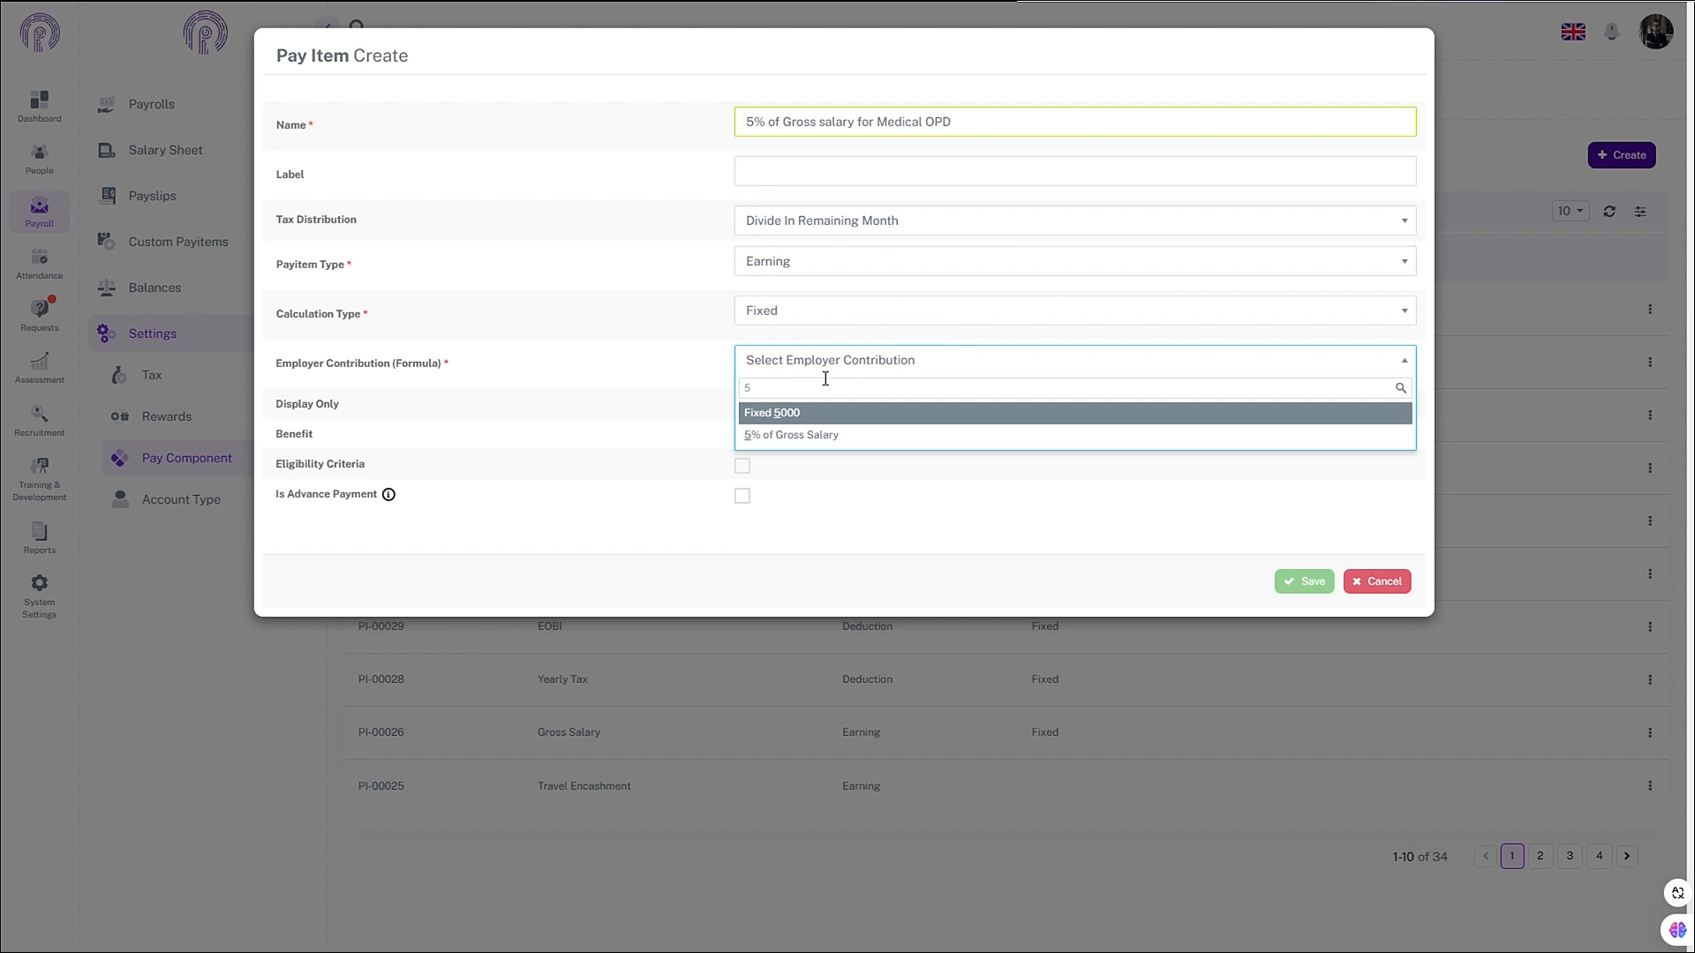
pyautogui.click(785, 437)
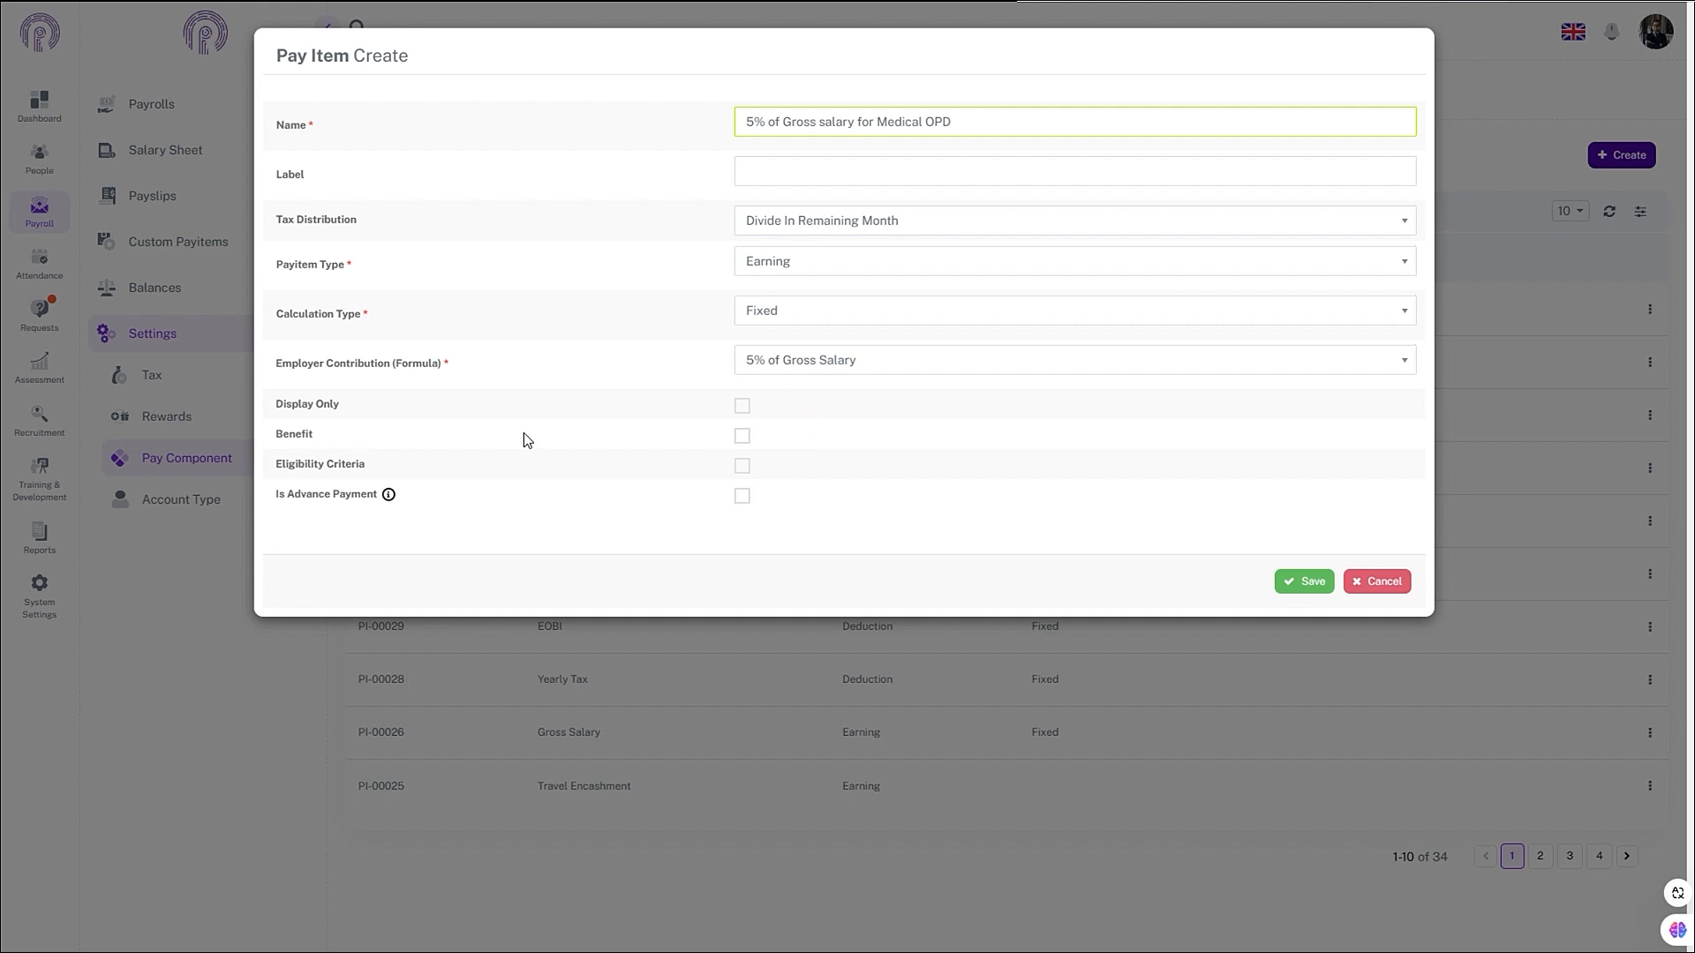
pyautogui.click(738, 440)
pyautogui.press('Tab')
pyautogui.click(1310, 583)
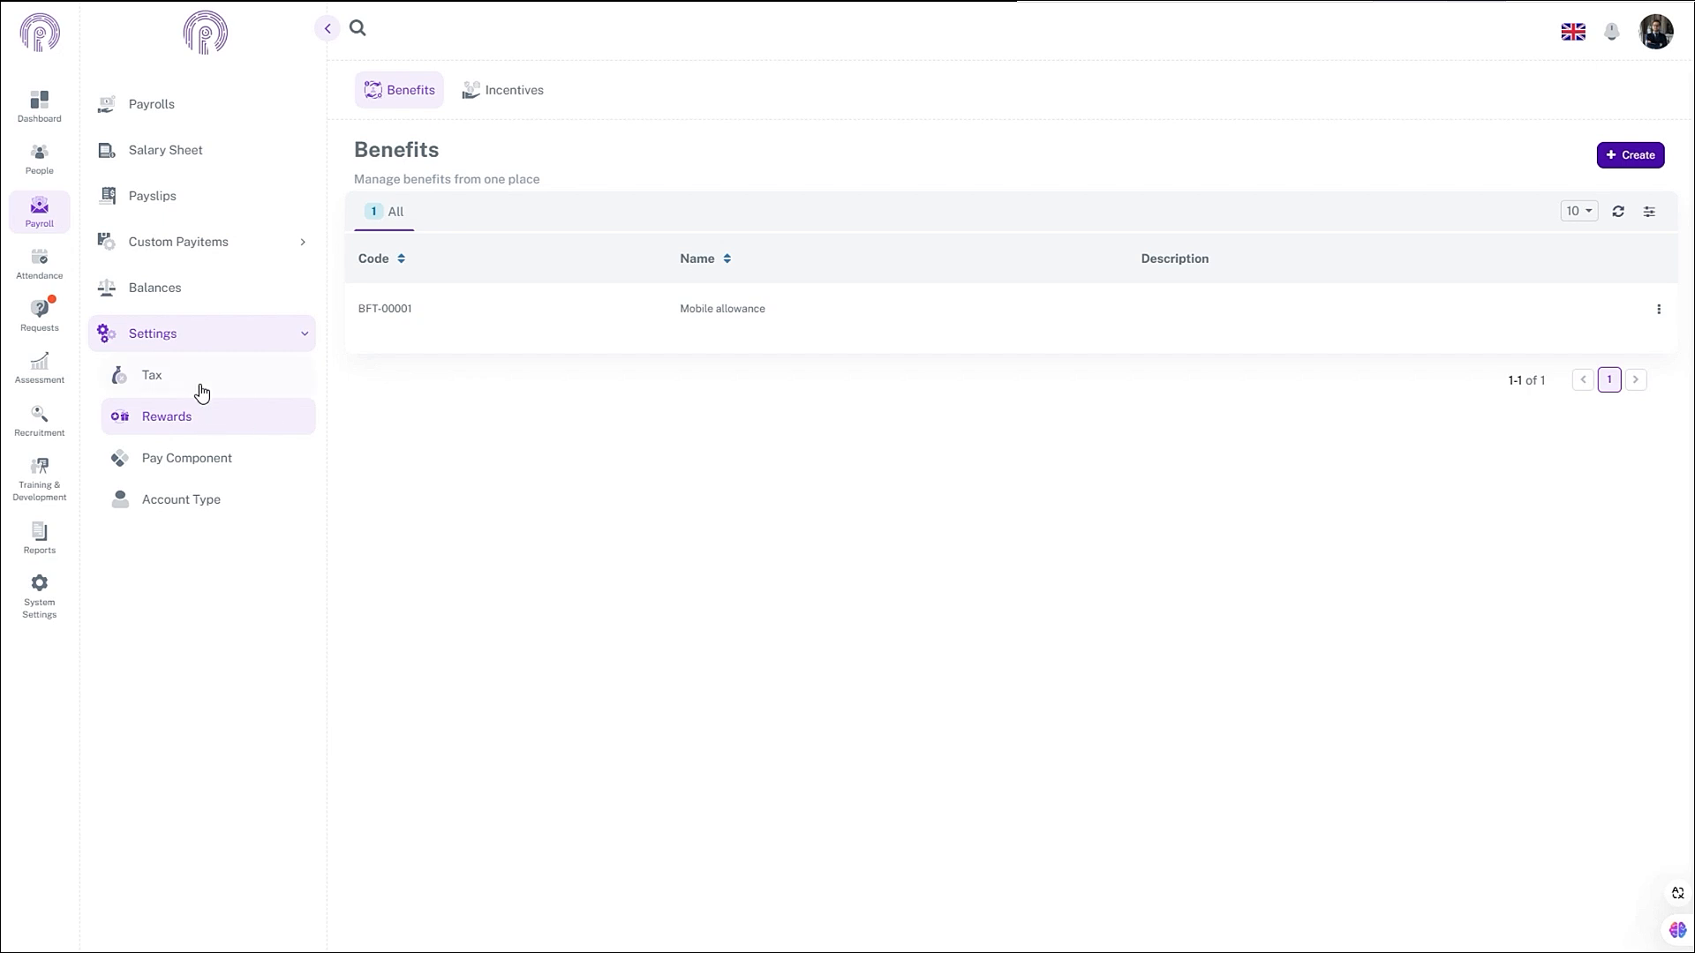
# - Return to the Benefits list through Pay Component and Rewards
pyautogui.click(178, 463)
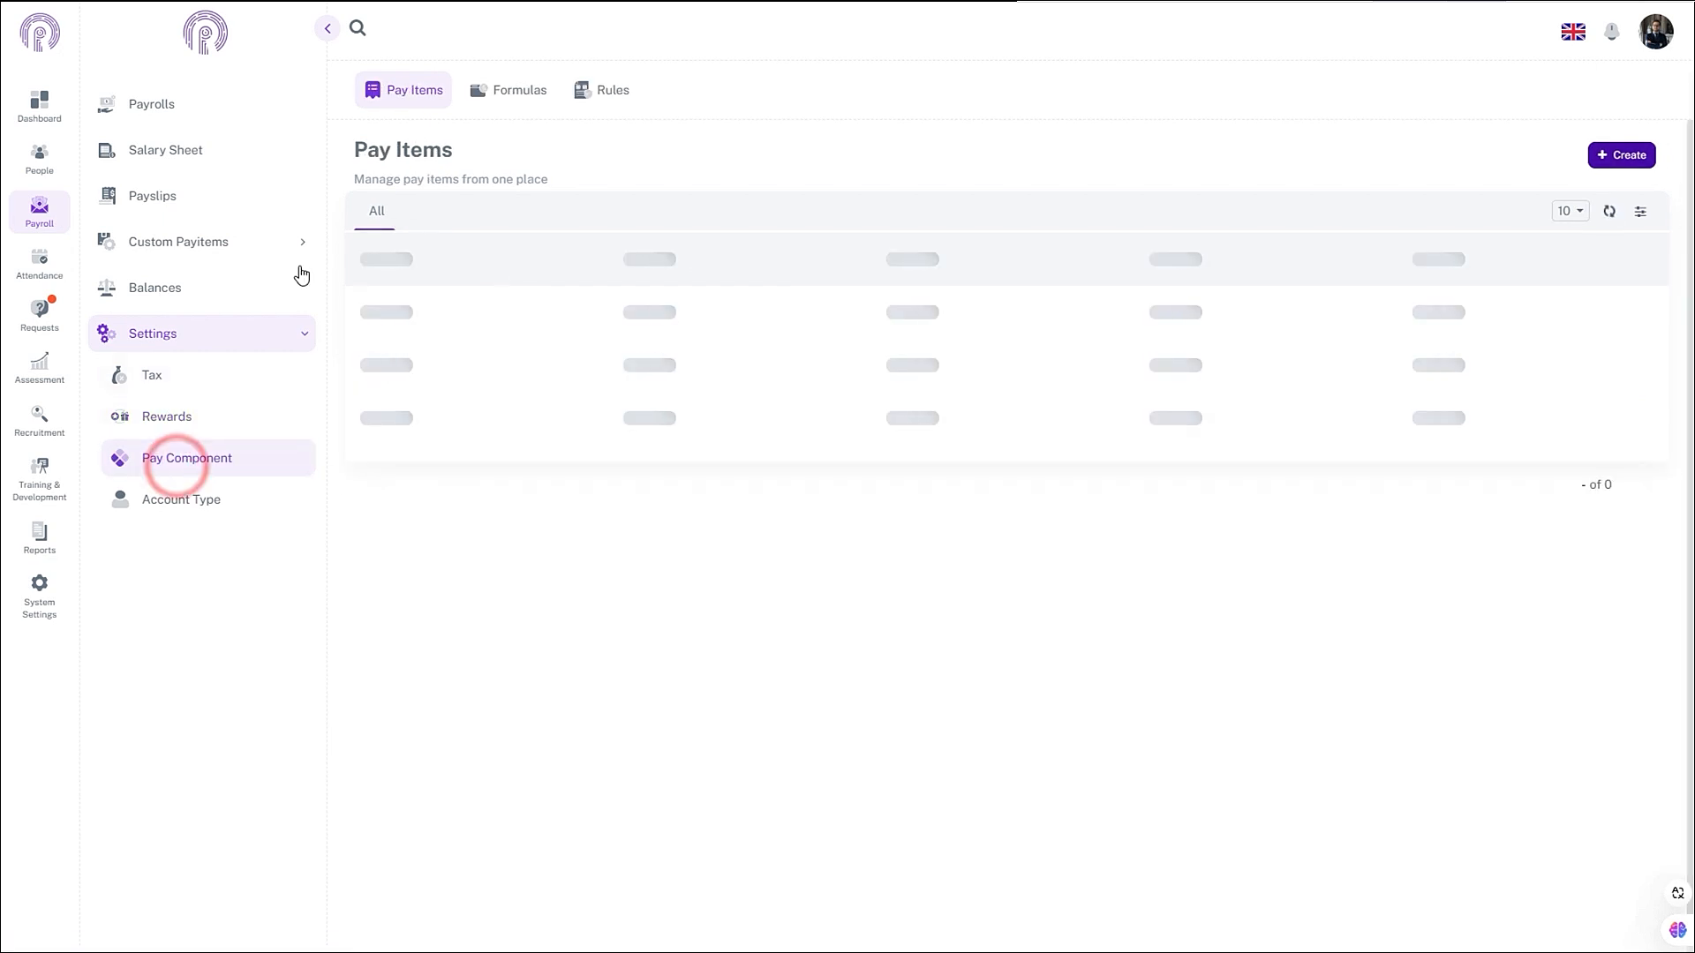
pyautogui.click(167, 417)
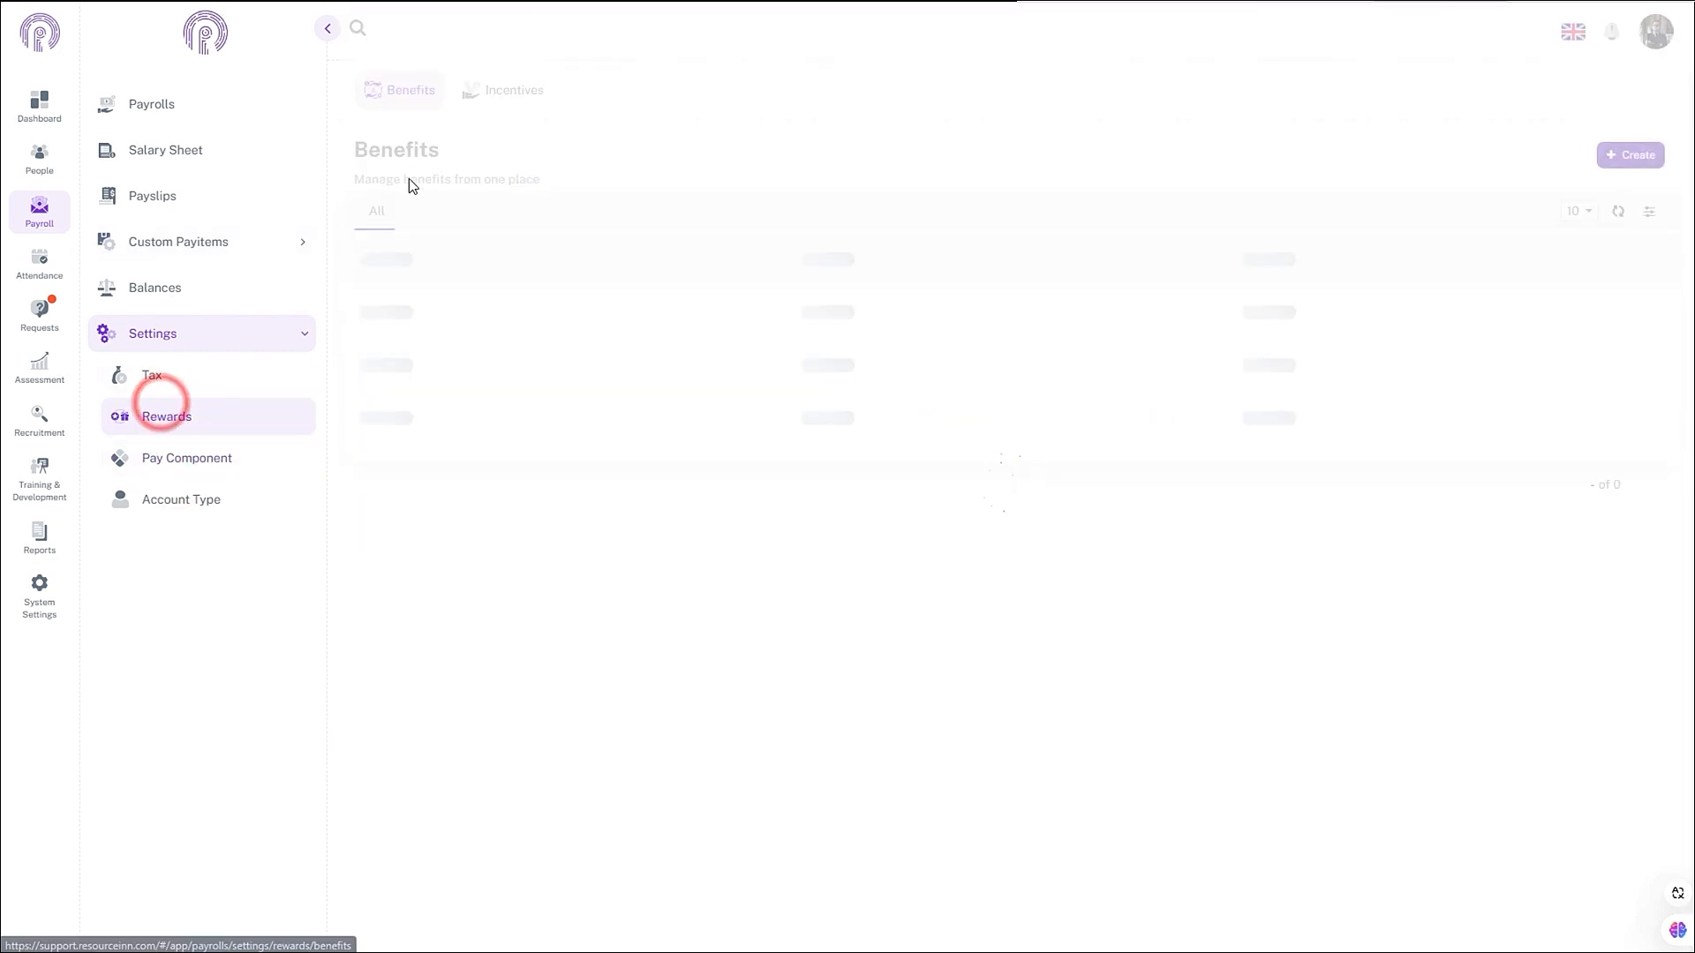
# - Start a Reimbursable benefit named Medical OPD Allowance on the 5% of Gross salary for Medical OPD item
pyautogui.click(1614, 156)
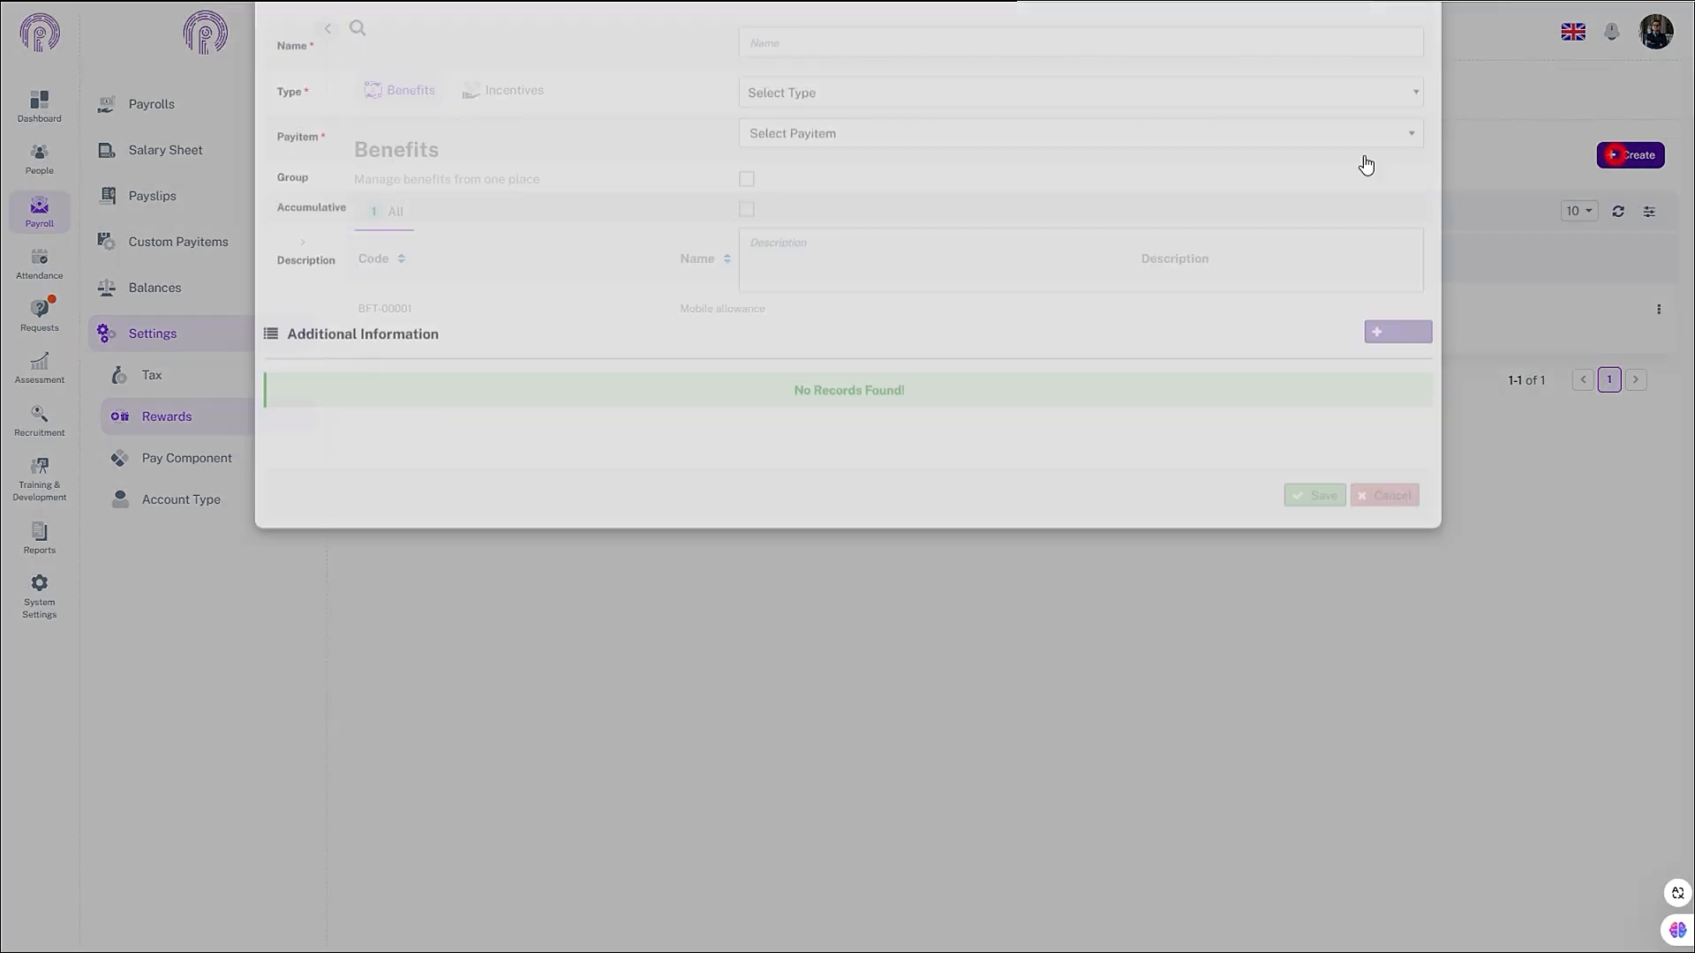
pyautogui.click(957, 118)
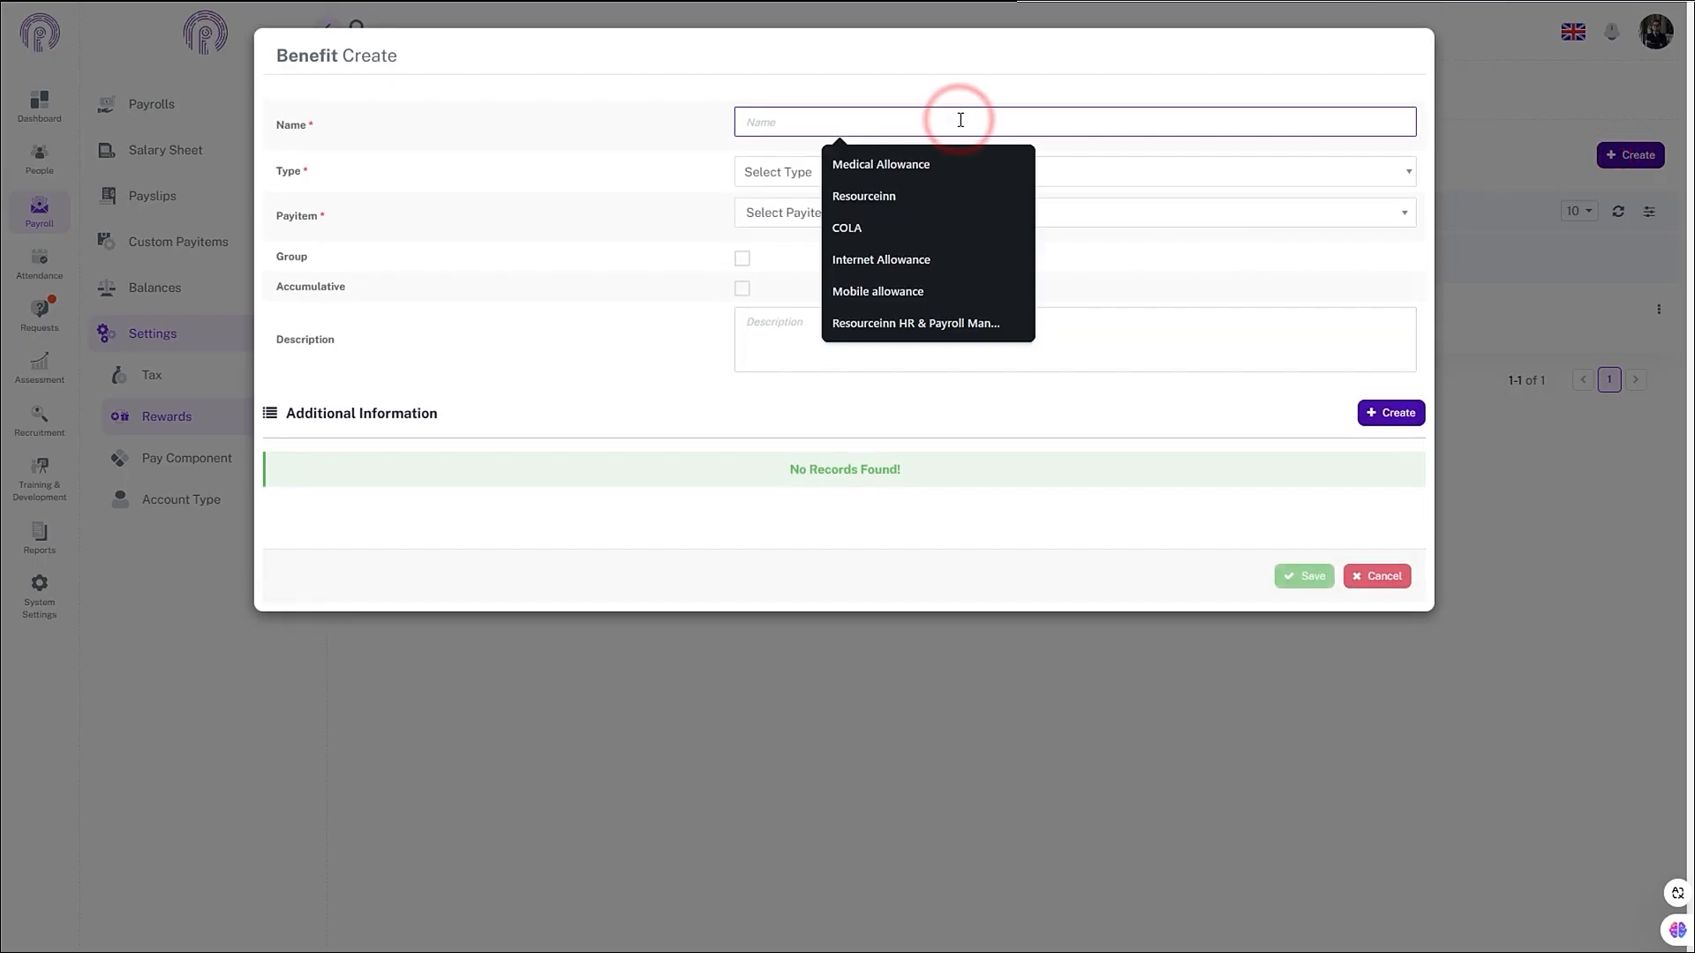
pyautogui.click(881, 168)
pyautogui.click(881, 174)
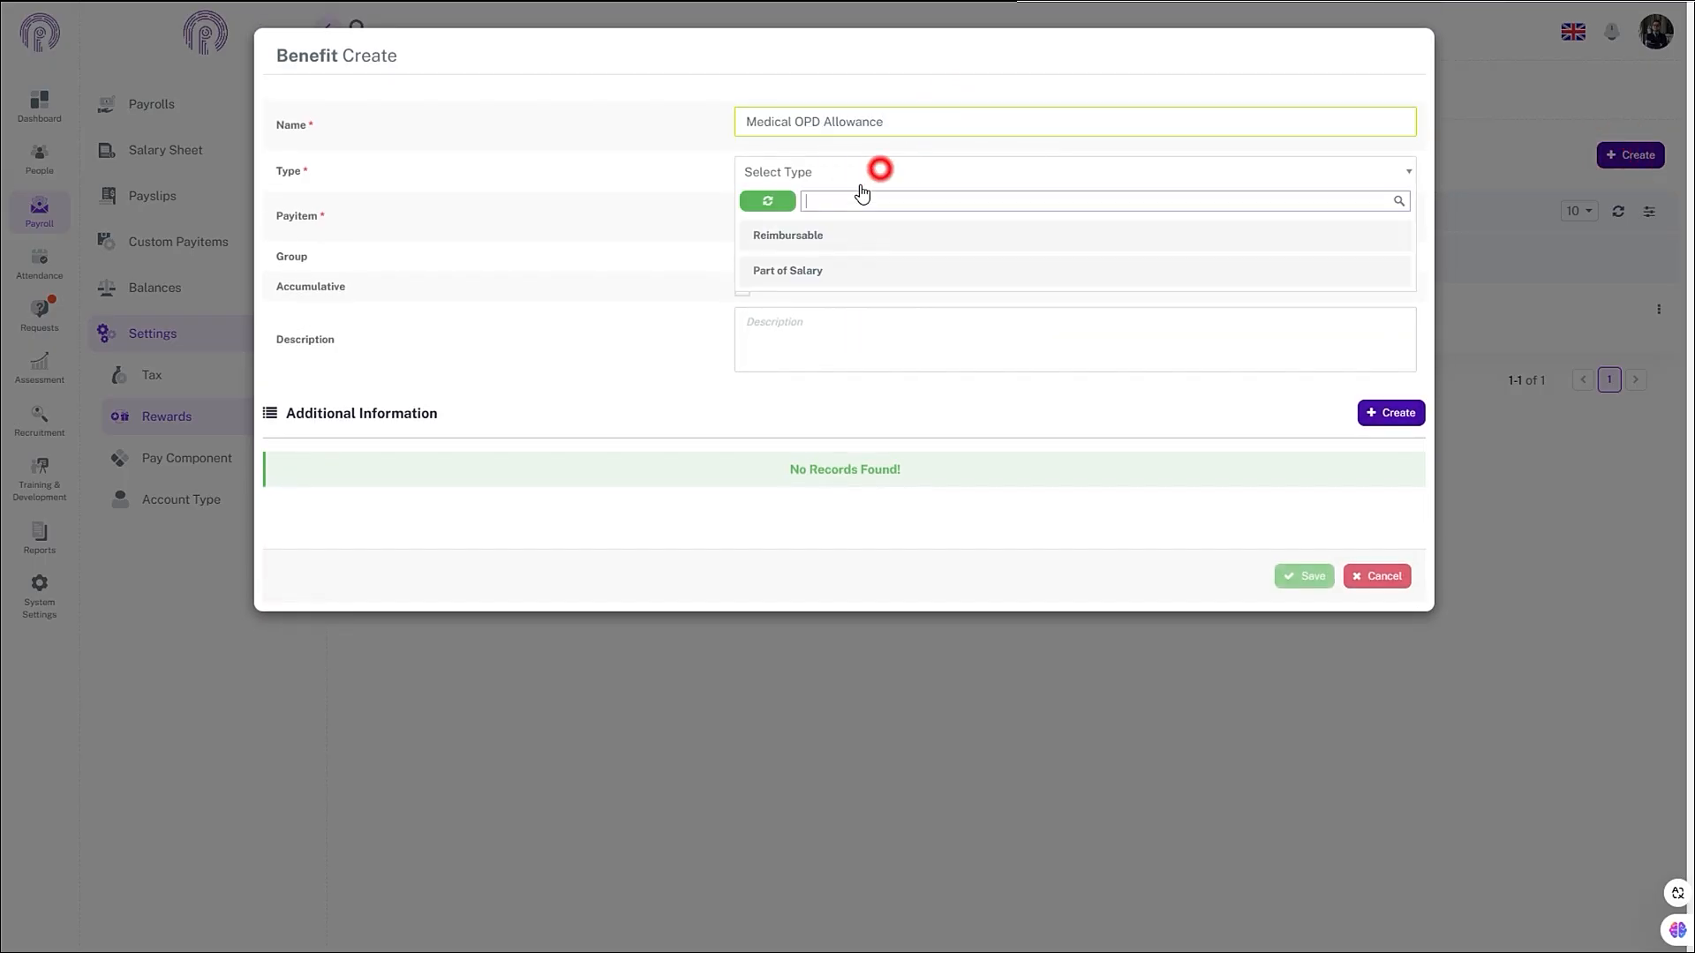
pyautogui.click(827, 246)
pyautogui.click(807, 223)
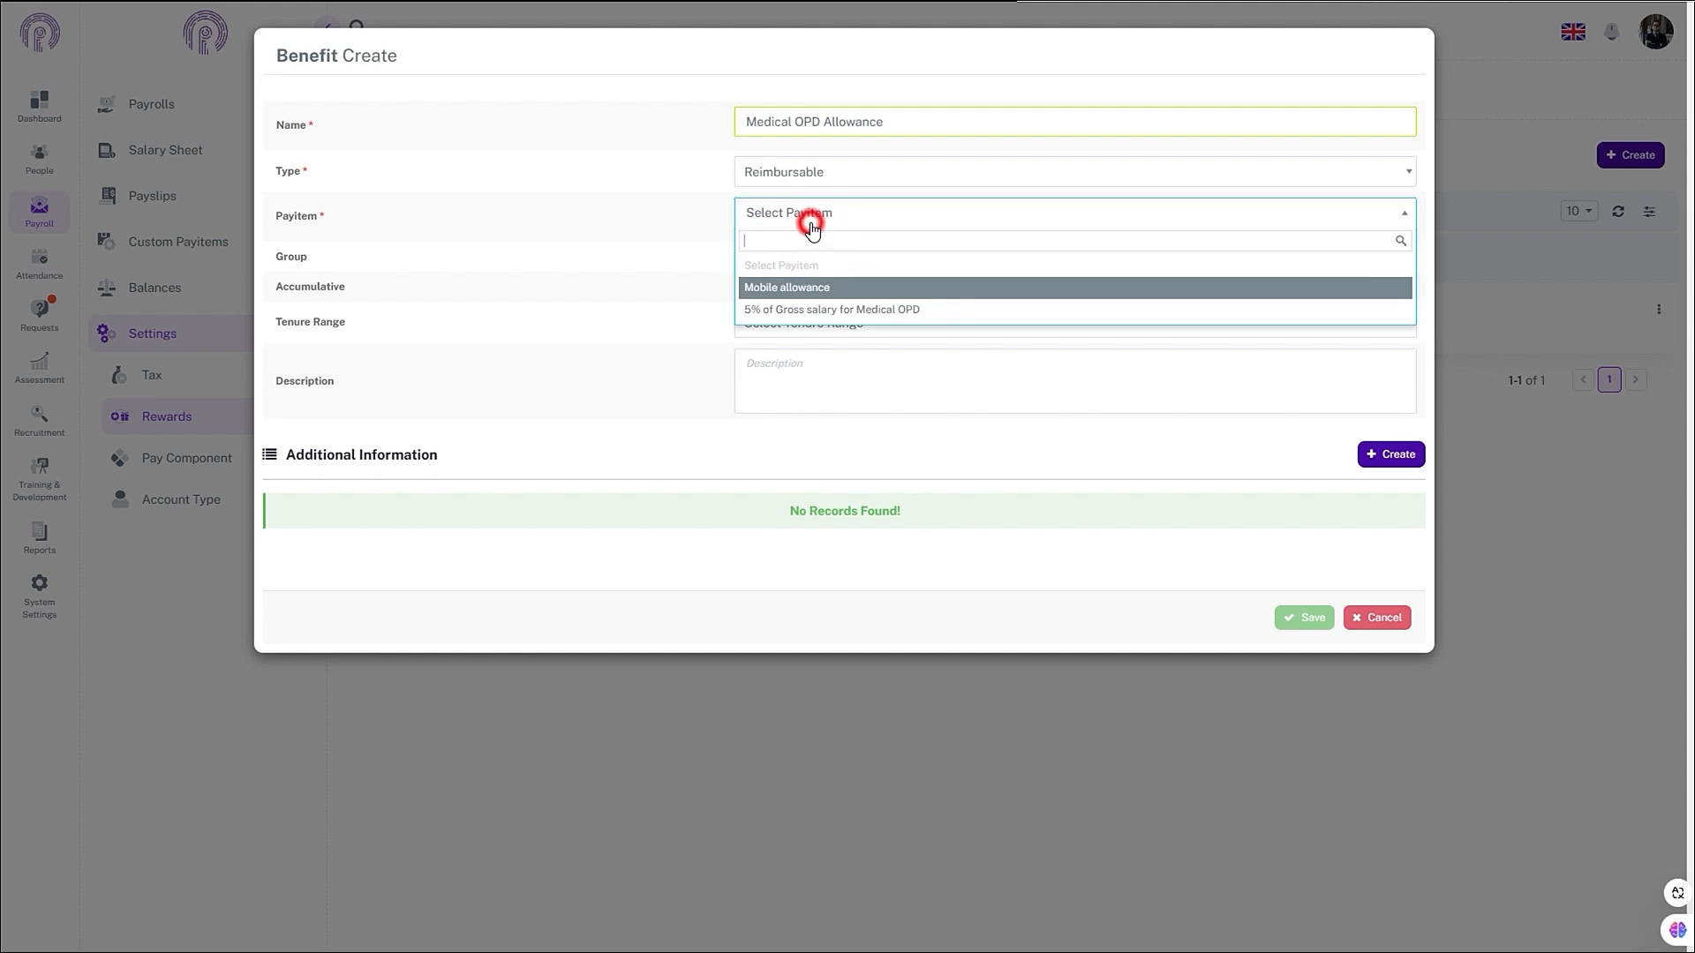
pyautogui.click(765, 313)
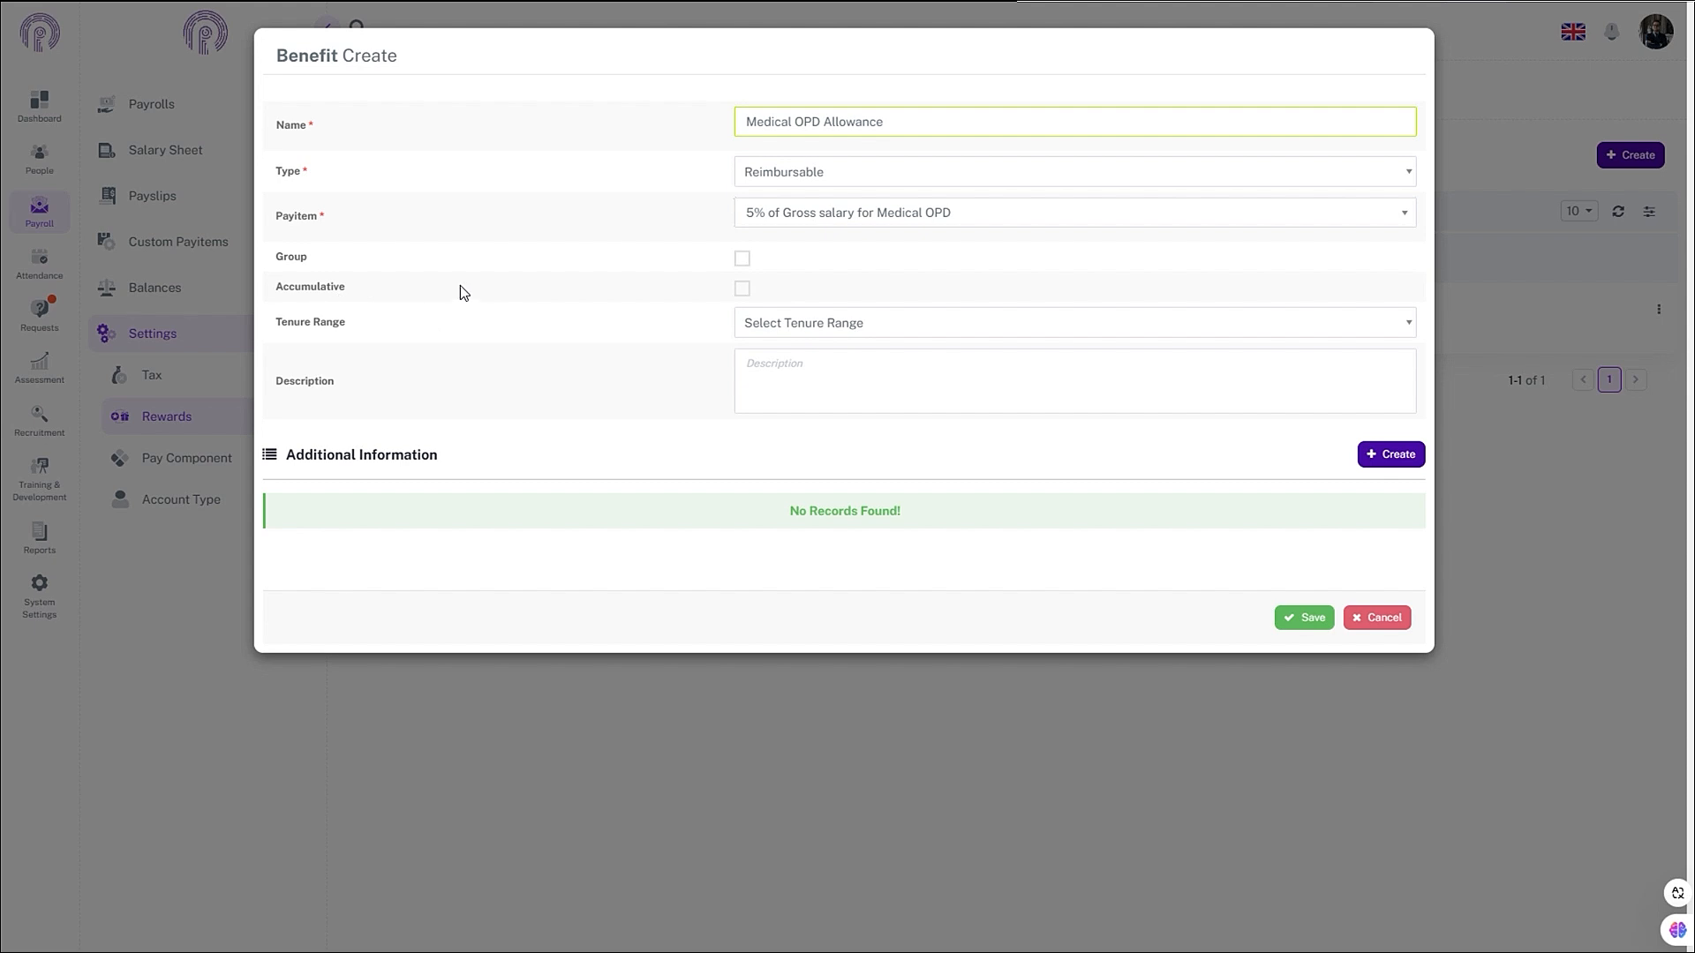
# - Make the benefit accumulative with a Fiscal Year tenure range and save it
pyautogui.click(741, 289)
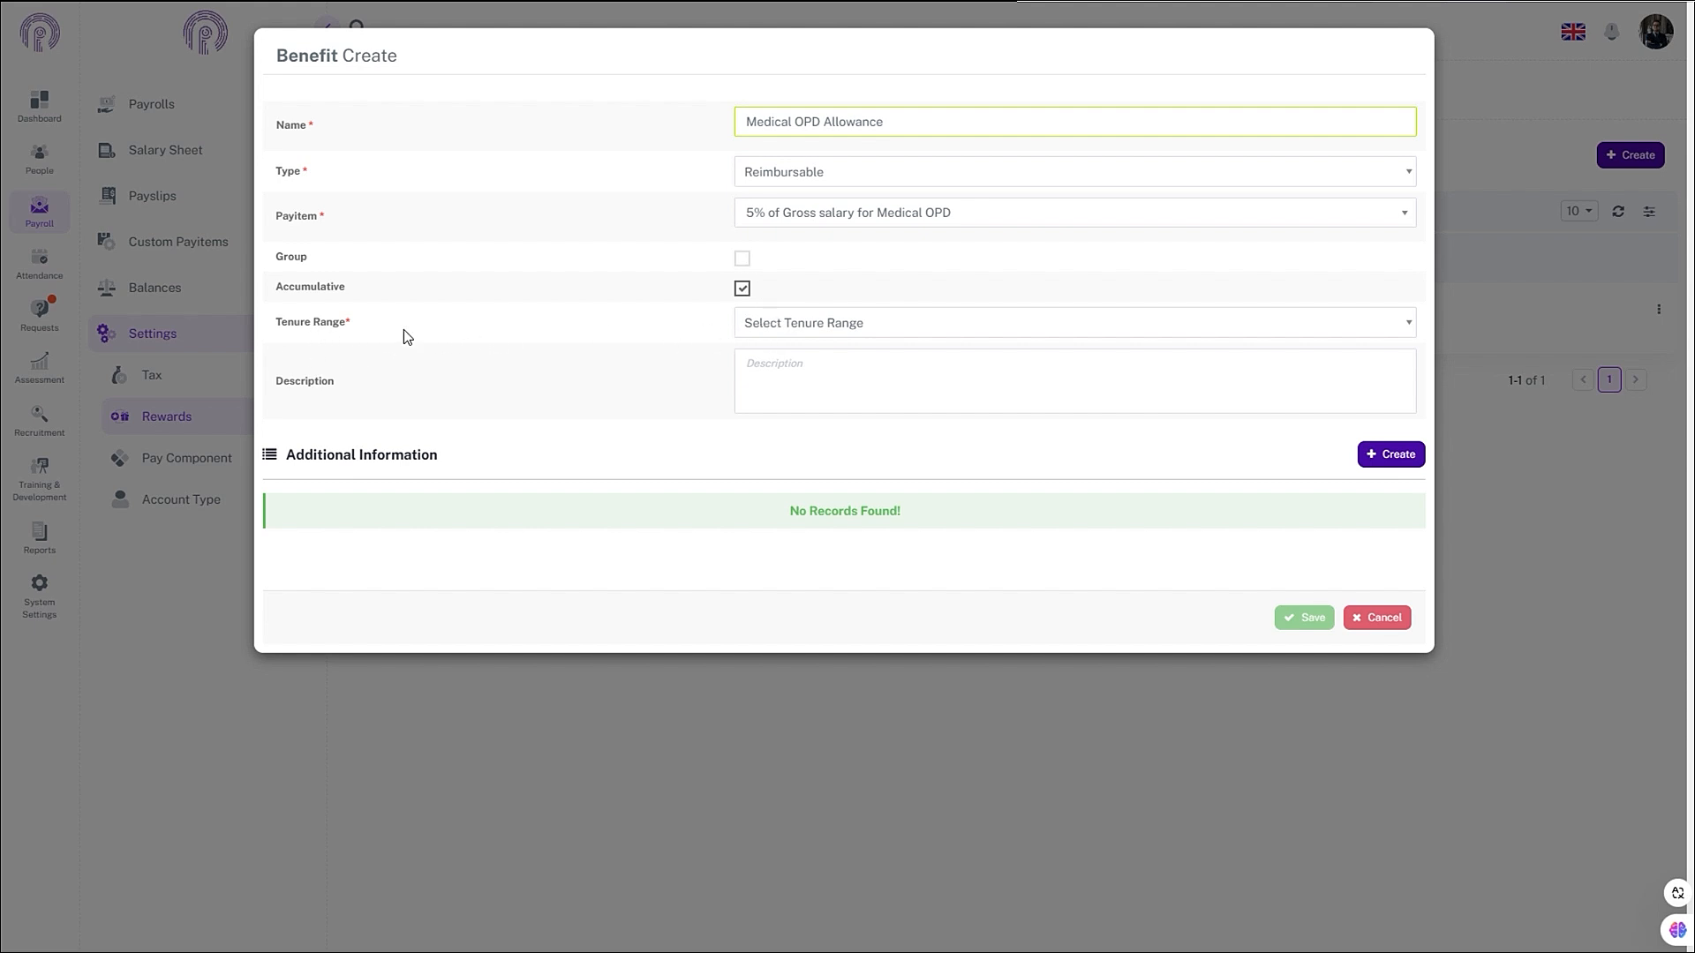
pyautogui.click(790, 324)
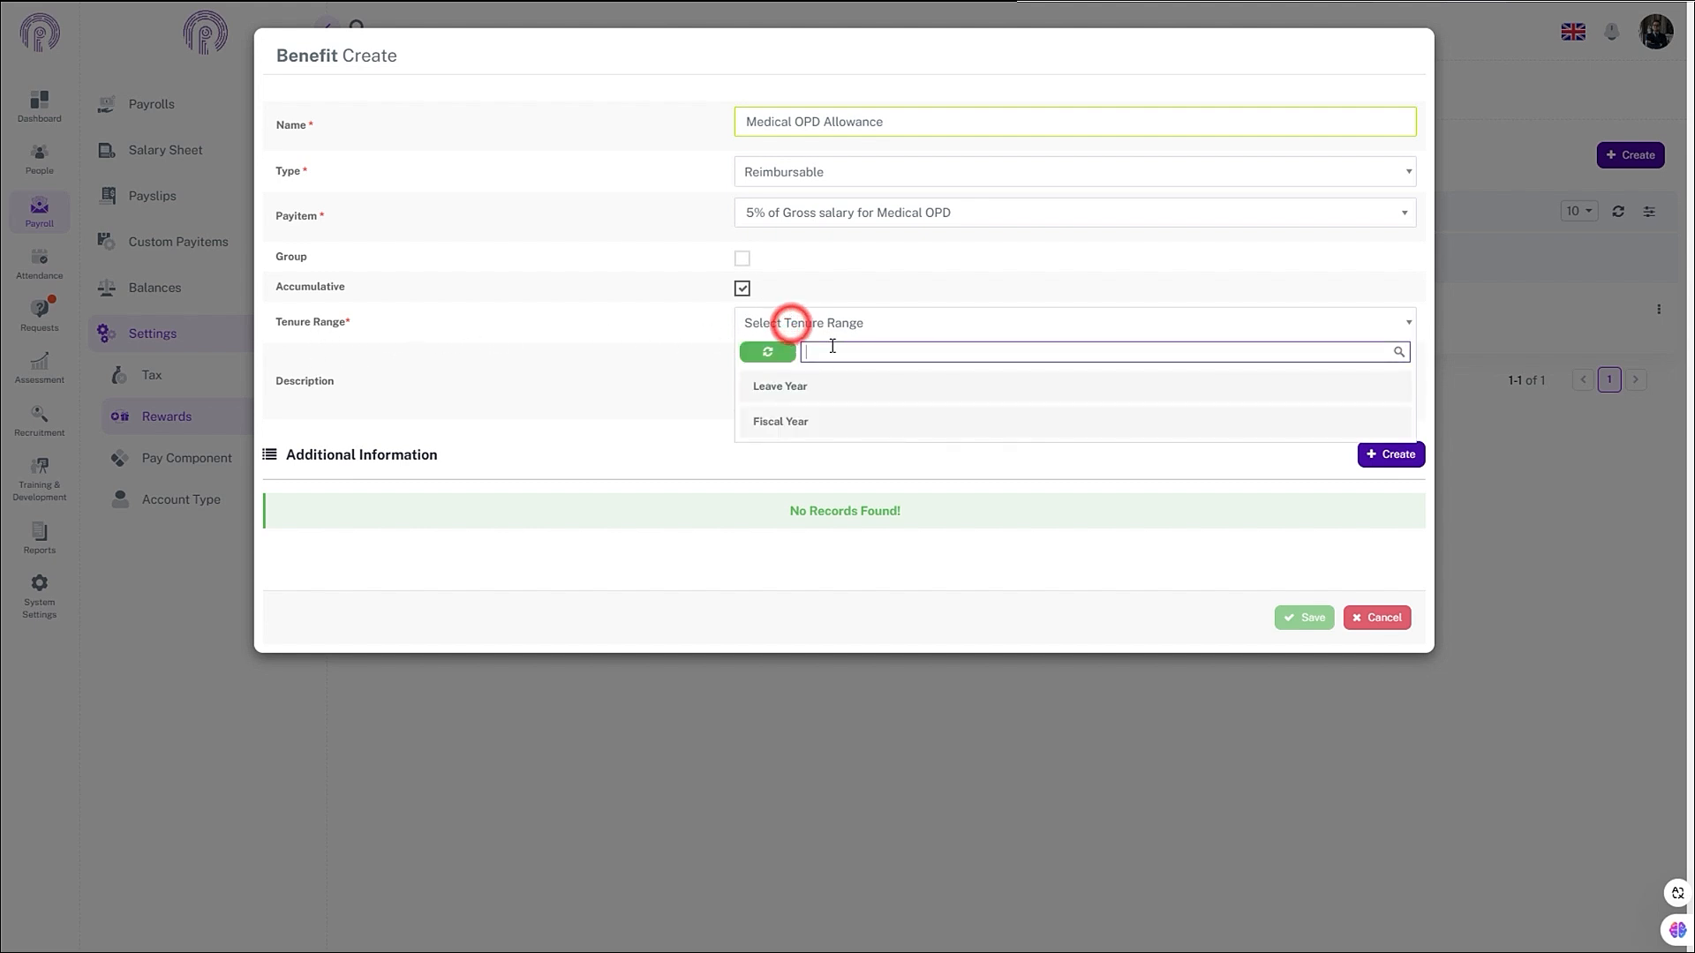
pyautogui.click(788, 425)
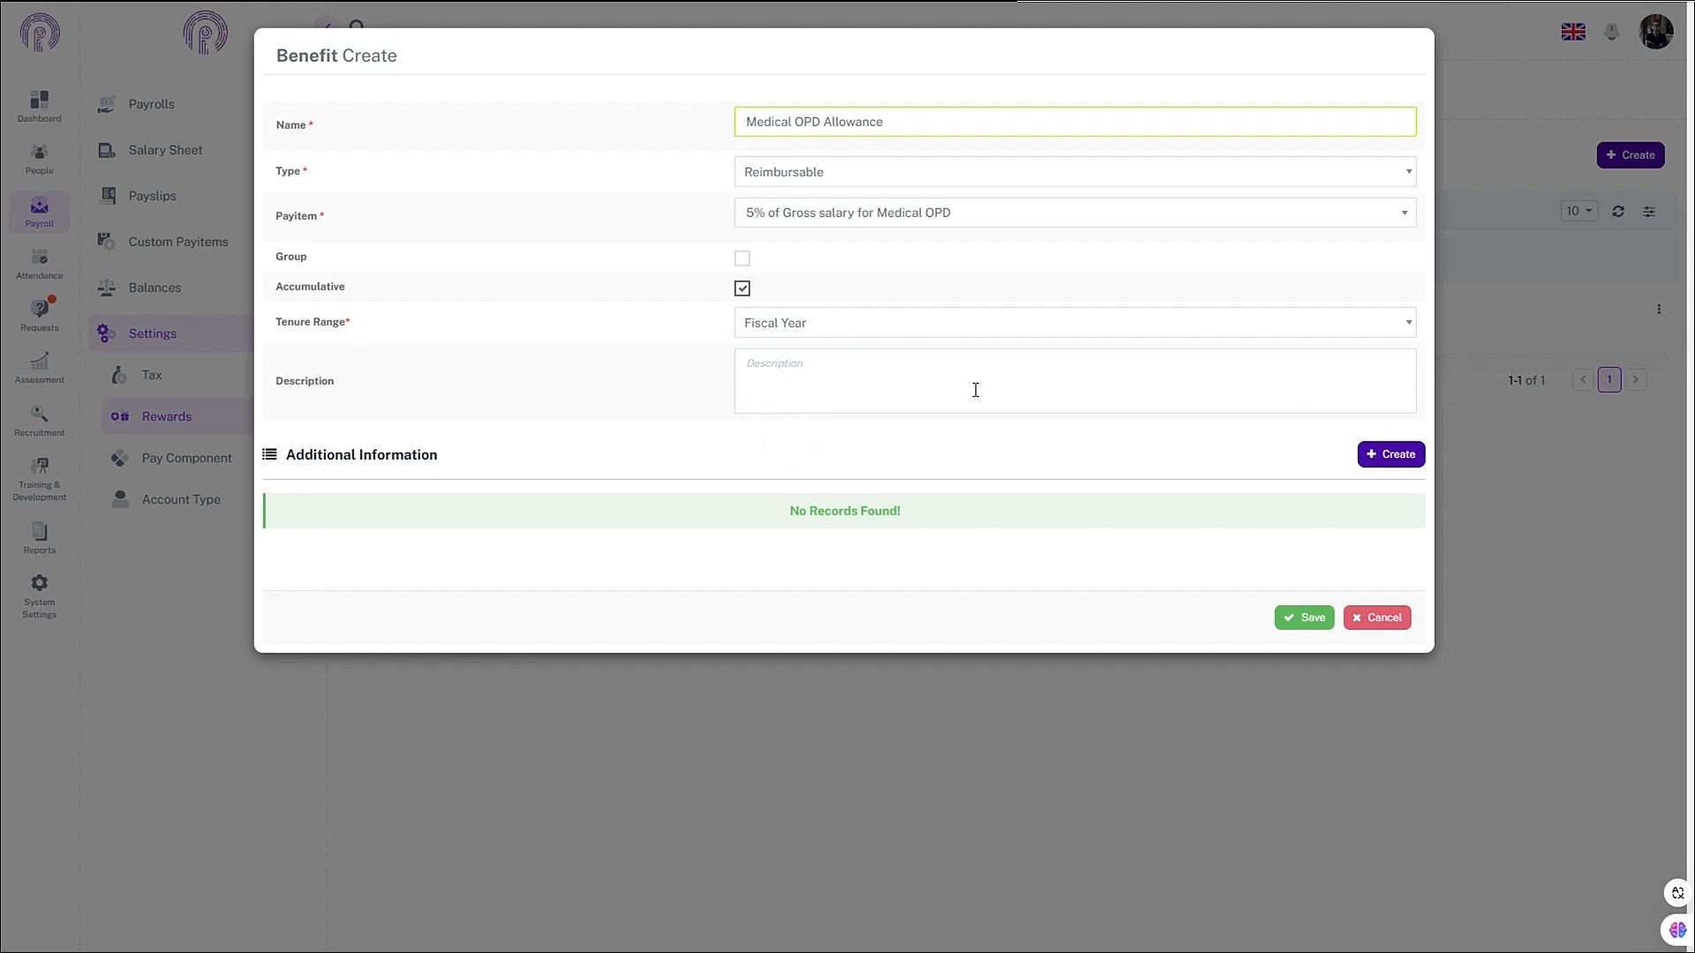
pyautogui.click(1280, 618)
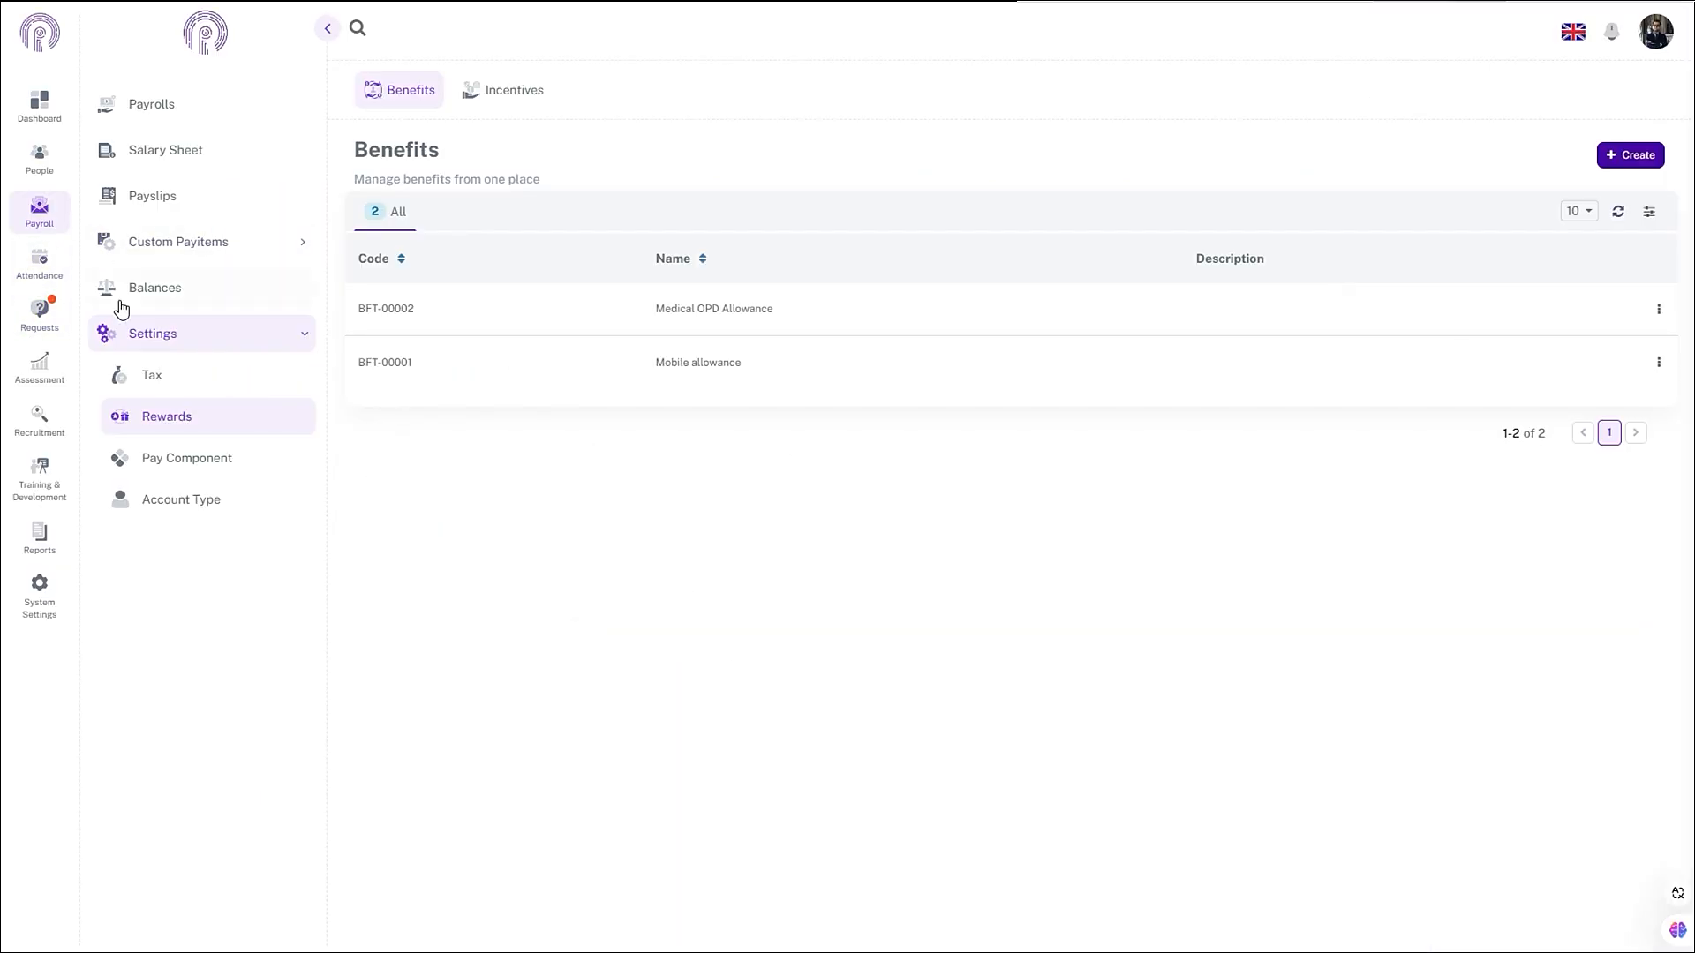
# - Create and save a Benefit-category account type linked to Medical OPD Allowance
pyautogui.click(165, 518)
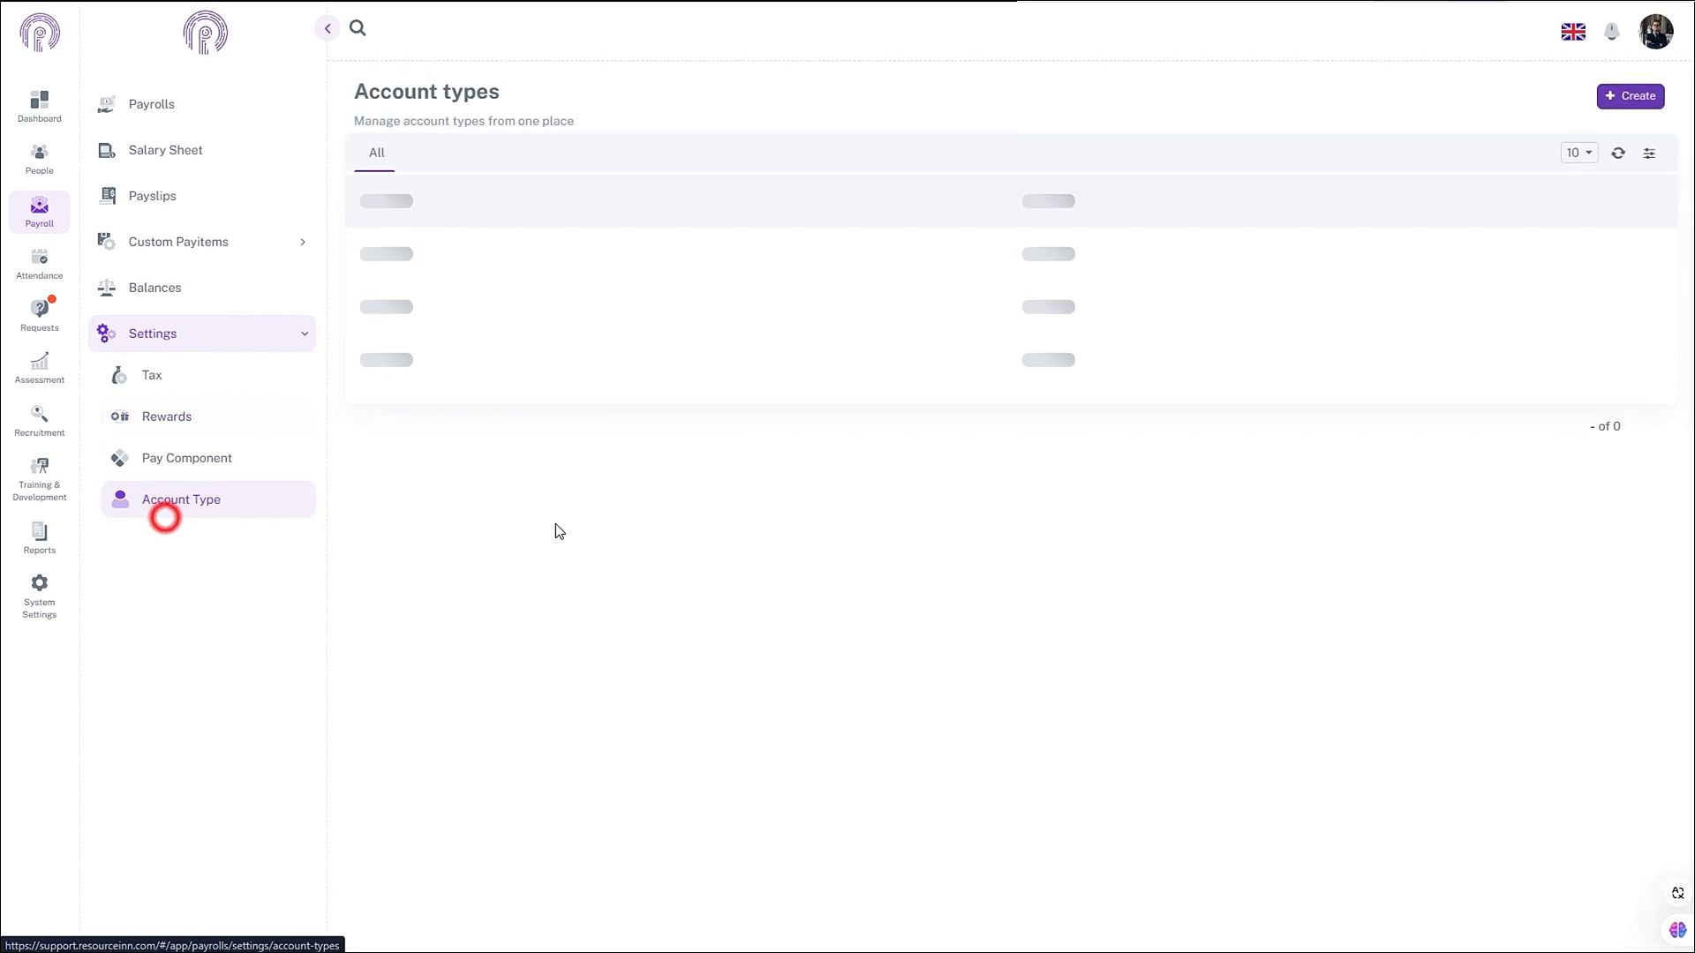
pyautogui.click(1596, 99)
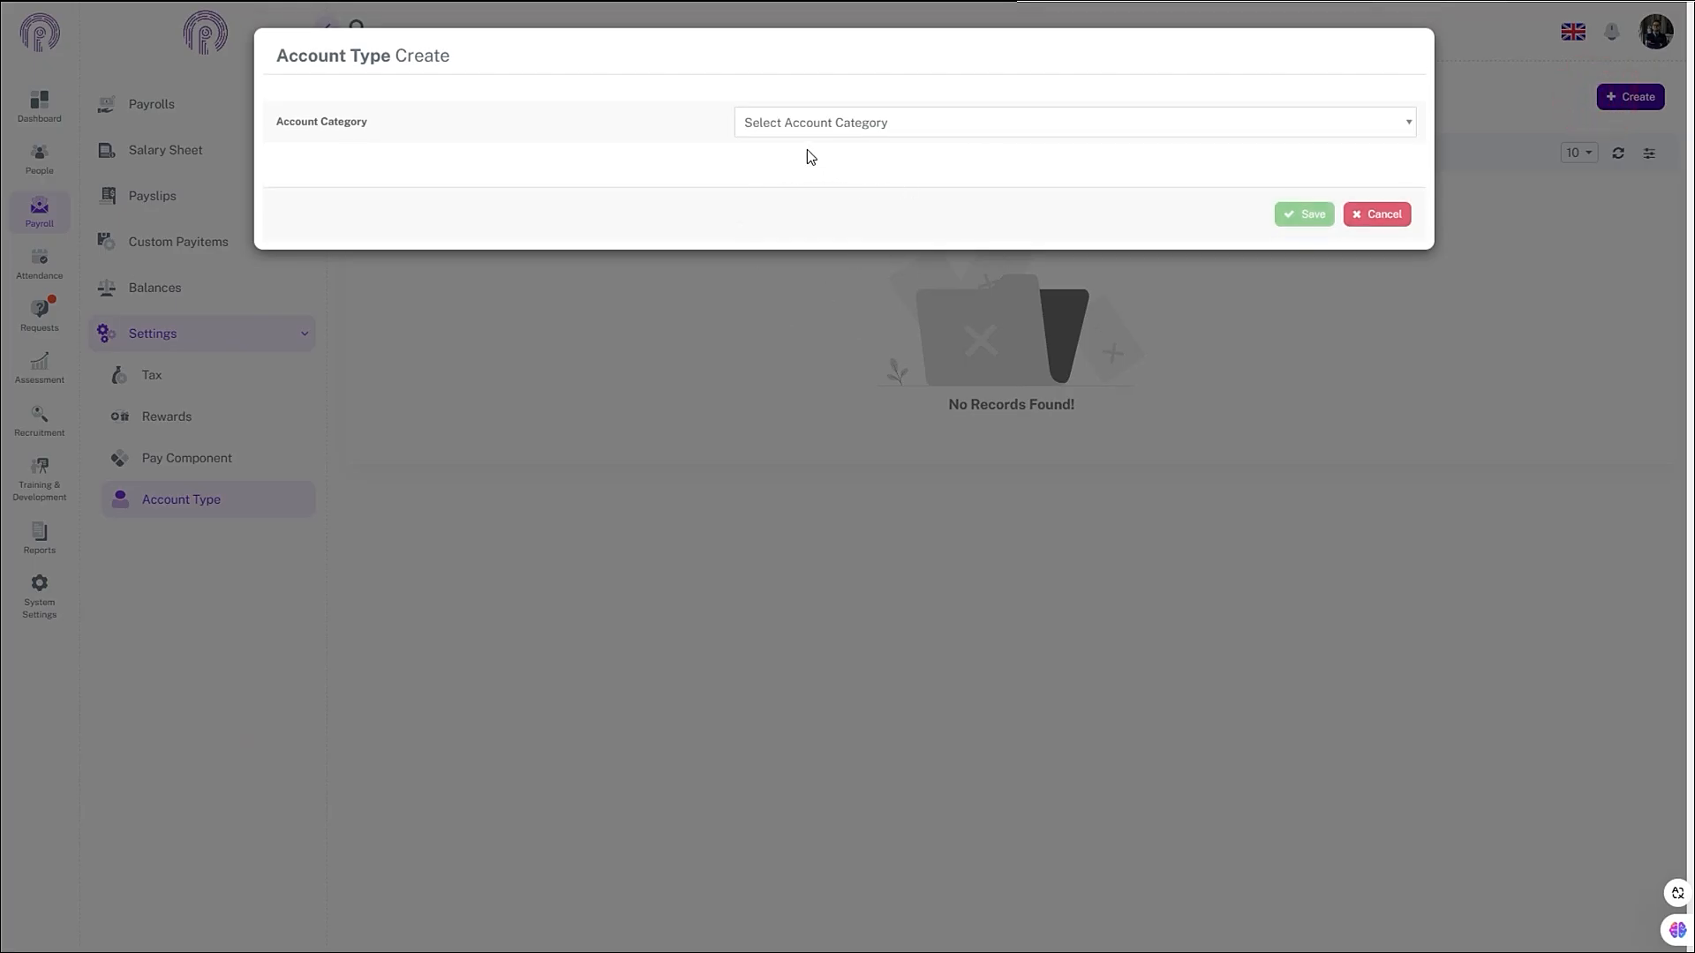
pyautogui.click(785, 132)
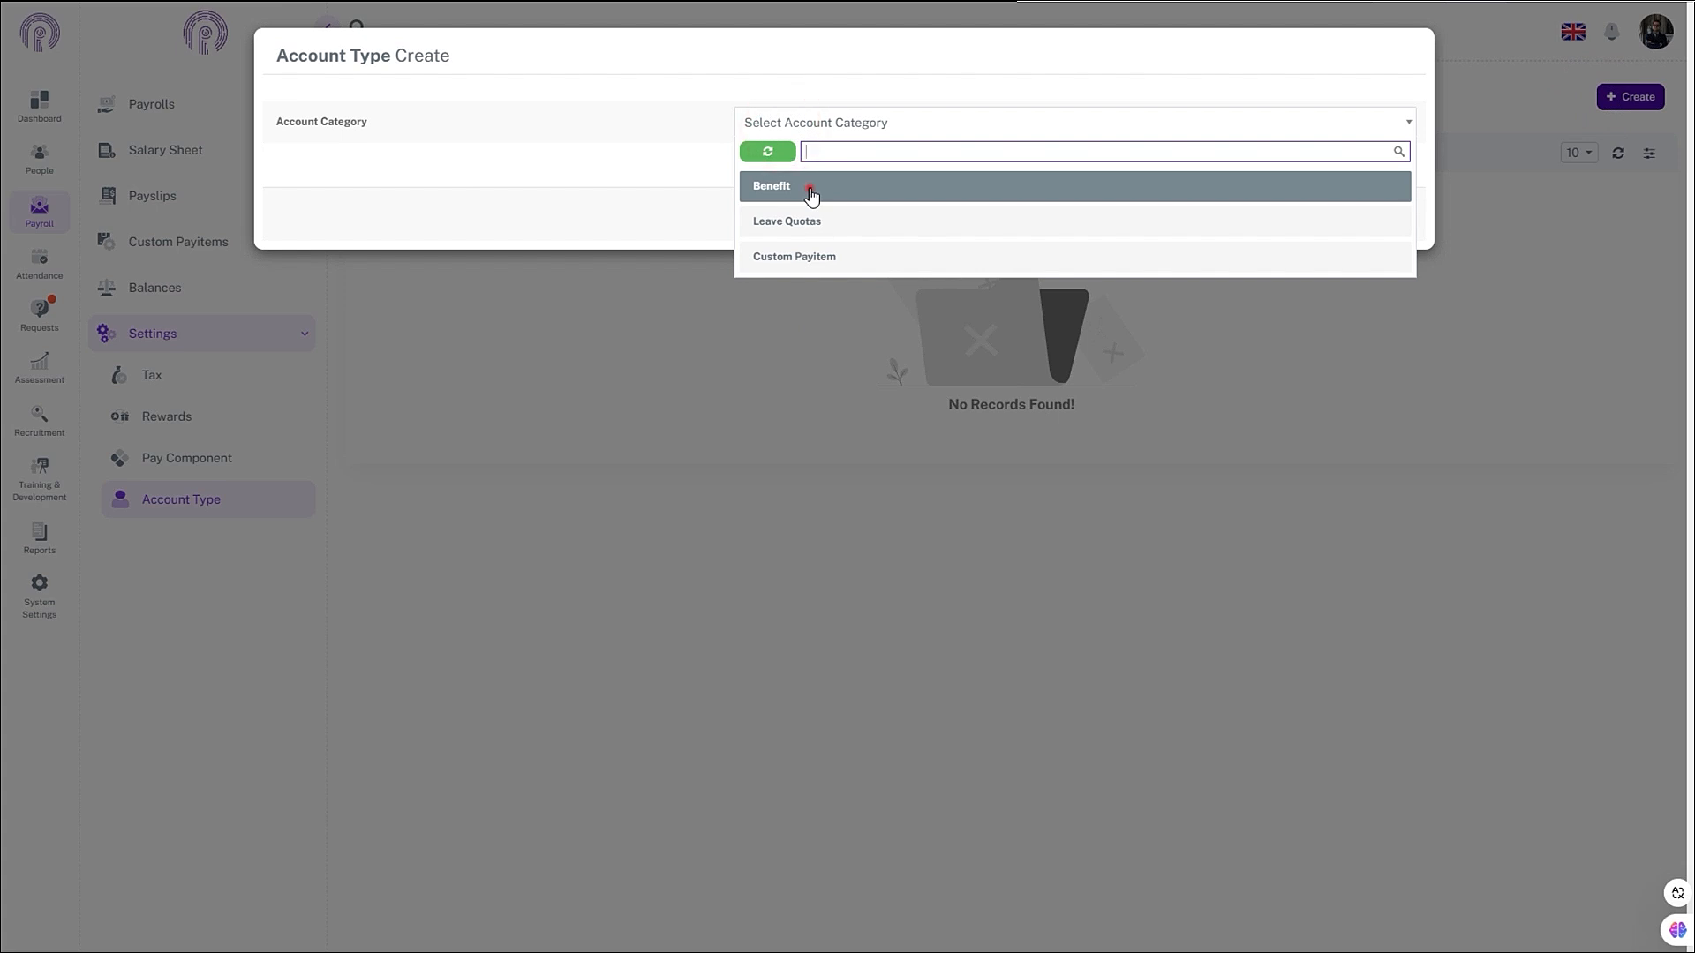
pyautogui.click(809, 187)
pyautogui.click(916, 168)
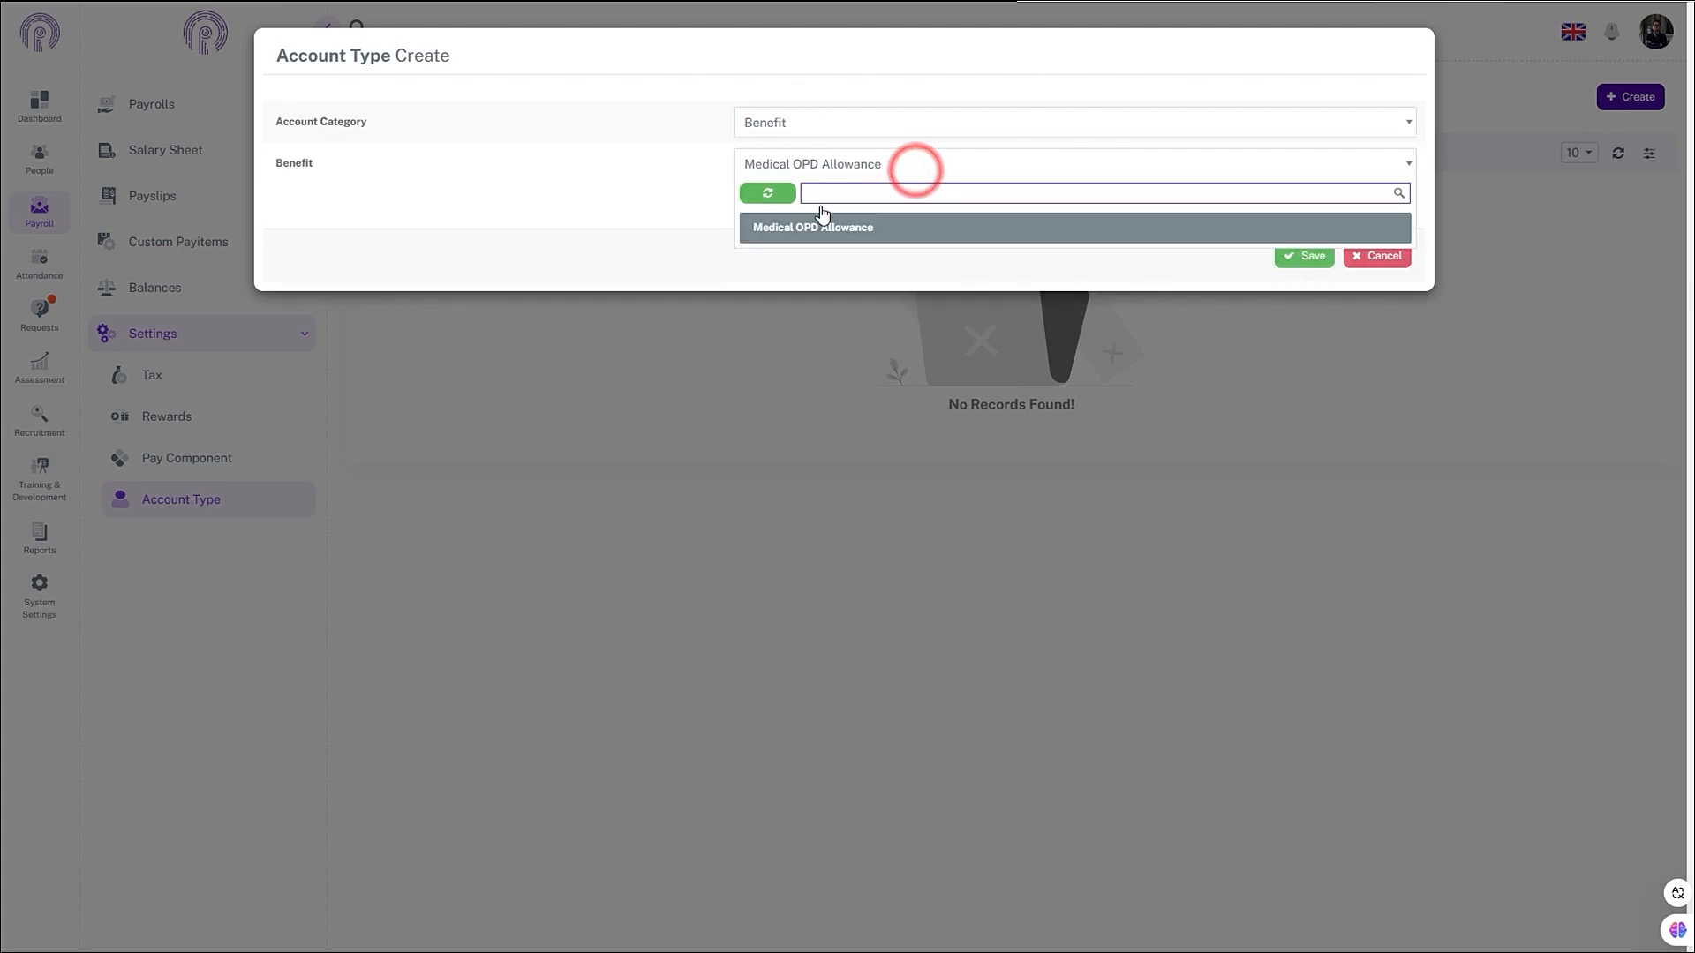
pyautogui.click(788, 230)
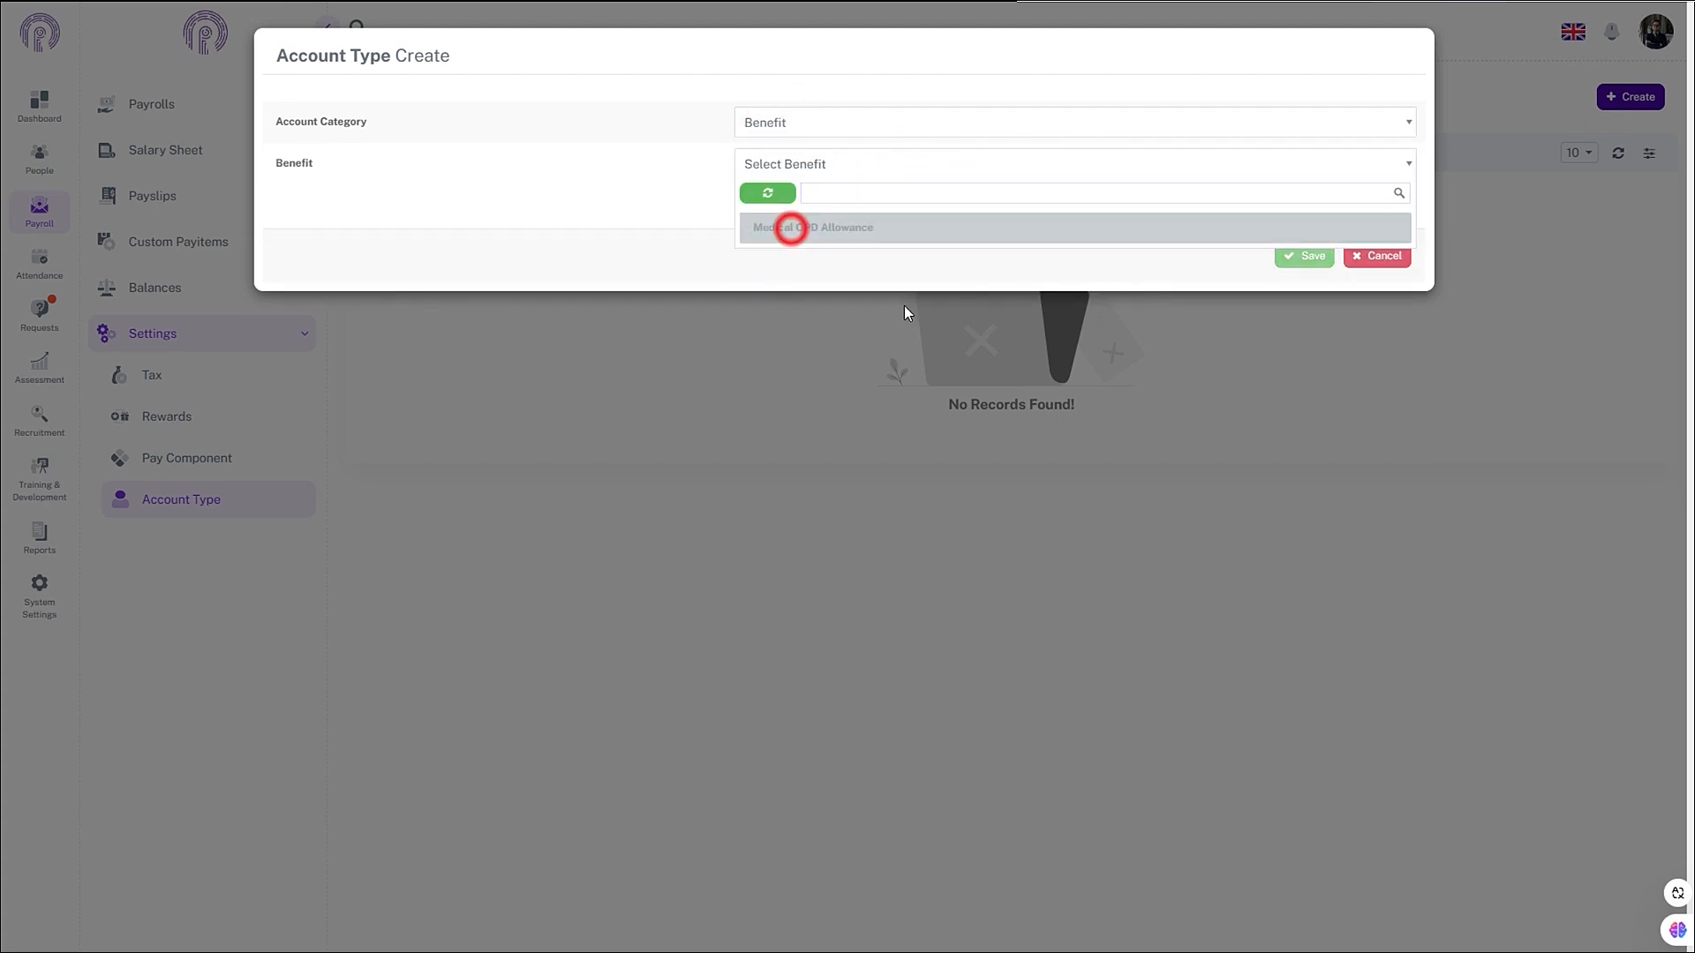
pyautogui.click(999, 241)
pyautogui.click(1286, 254)
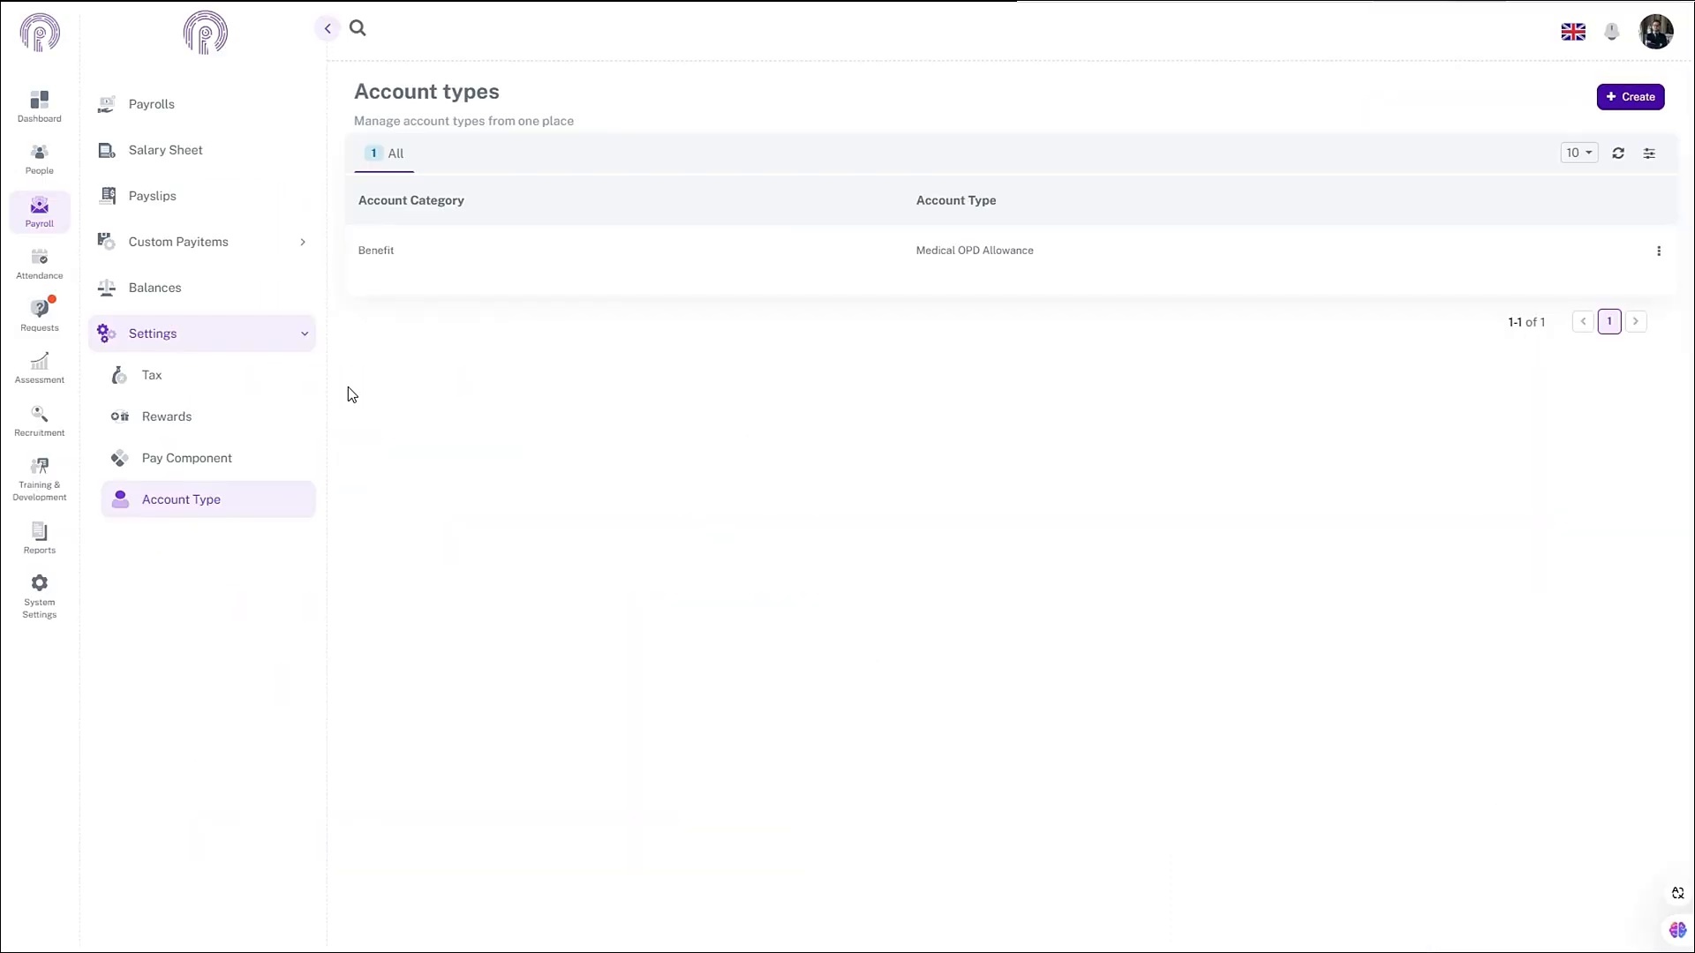
# - Create a new expense type named Medical OPD Allowance in Requests > Expense settings
pyautogui.click(39, 338)
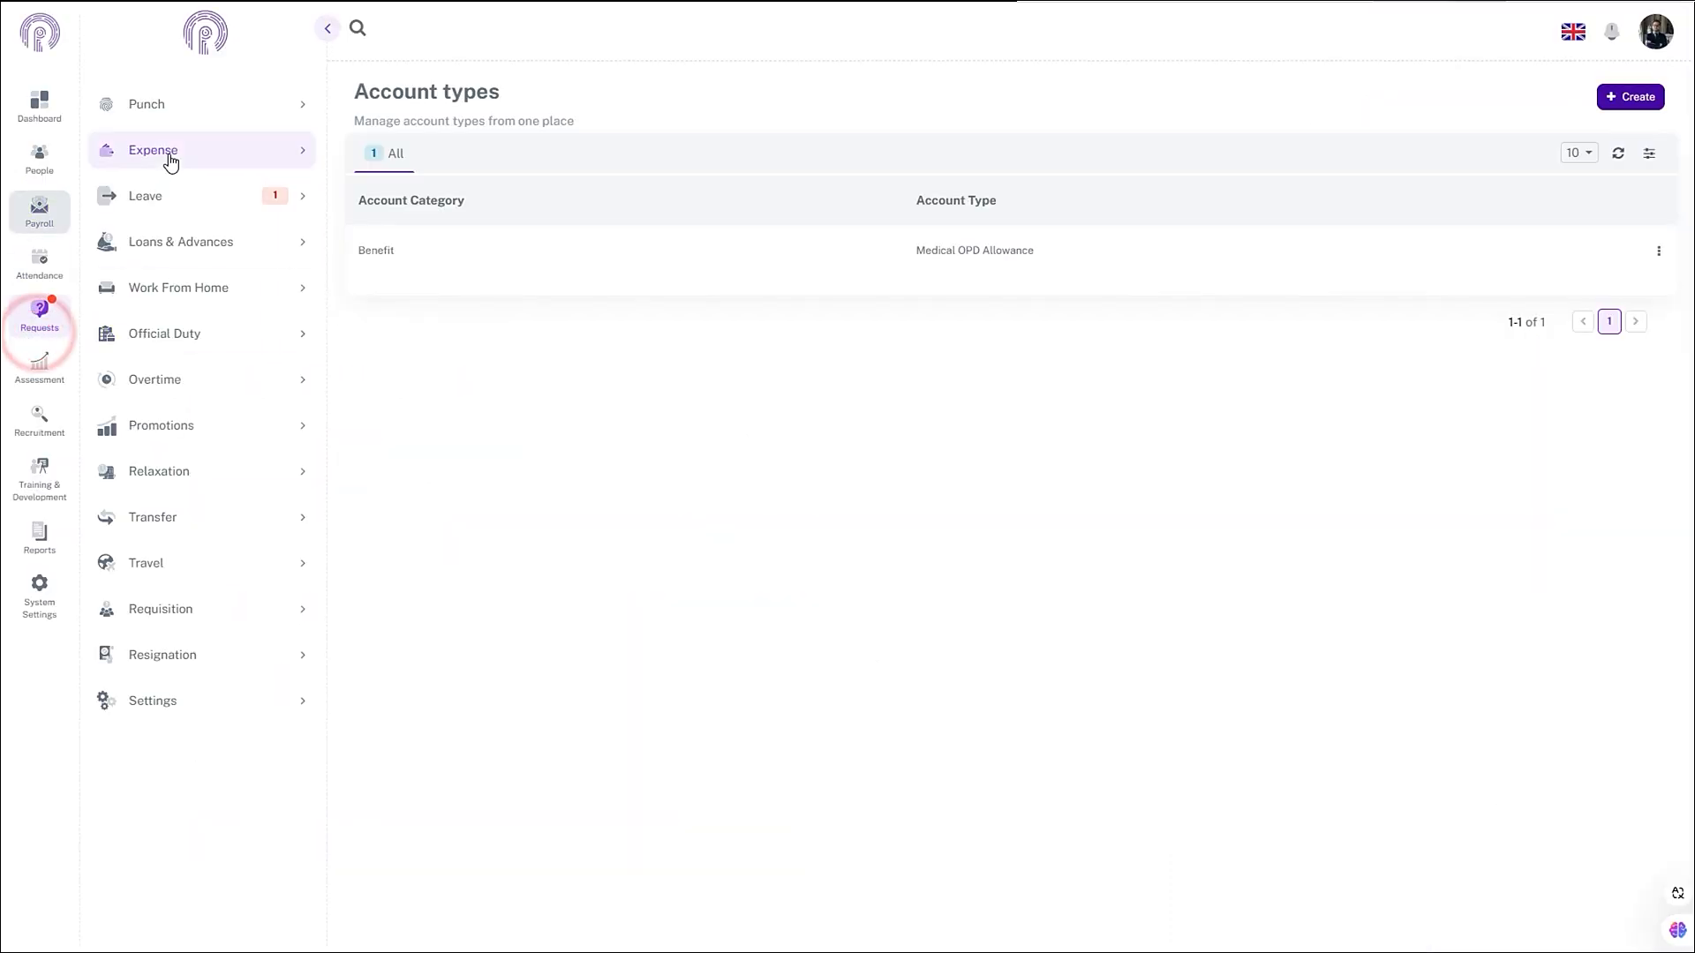
pyautogui.click(168, 152)
pyautogui.click(147, 281)
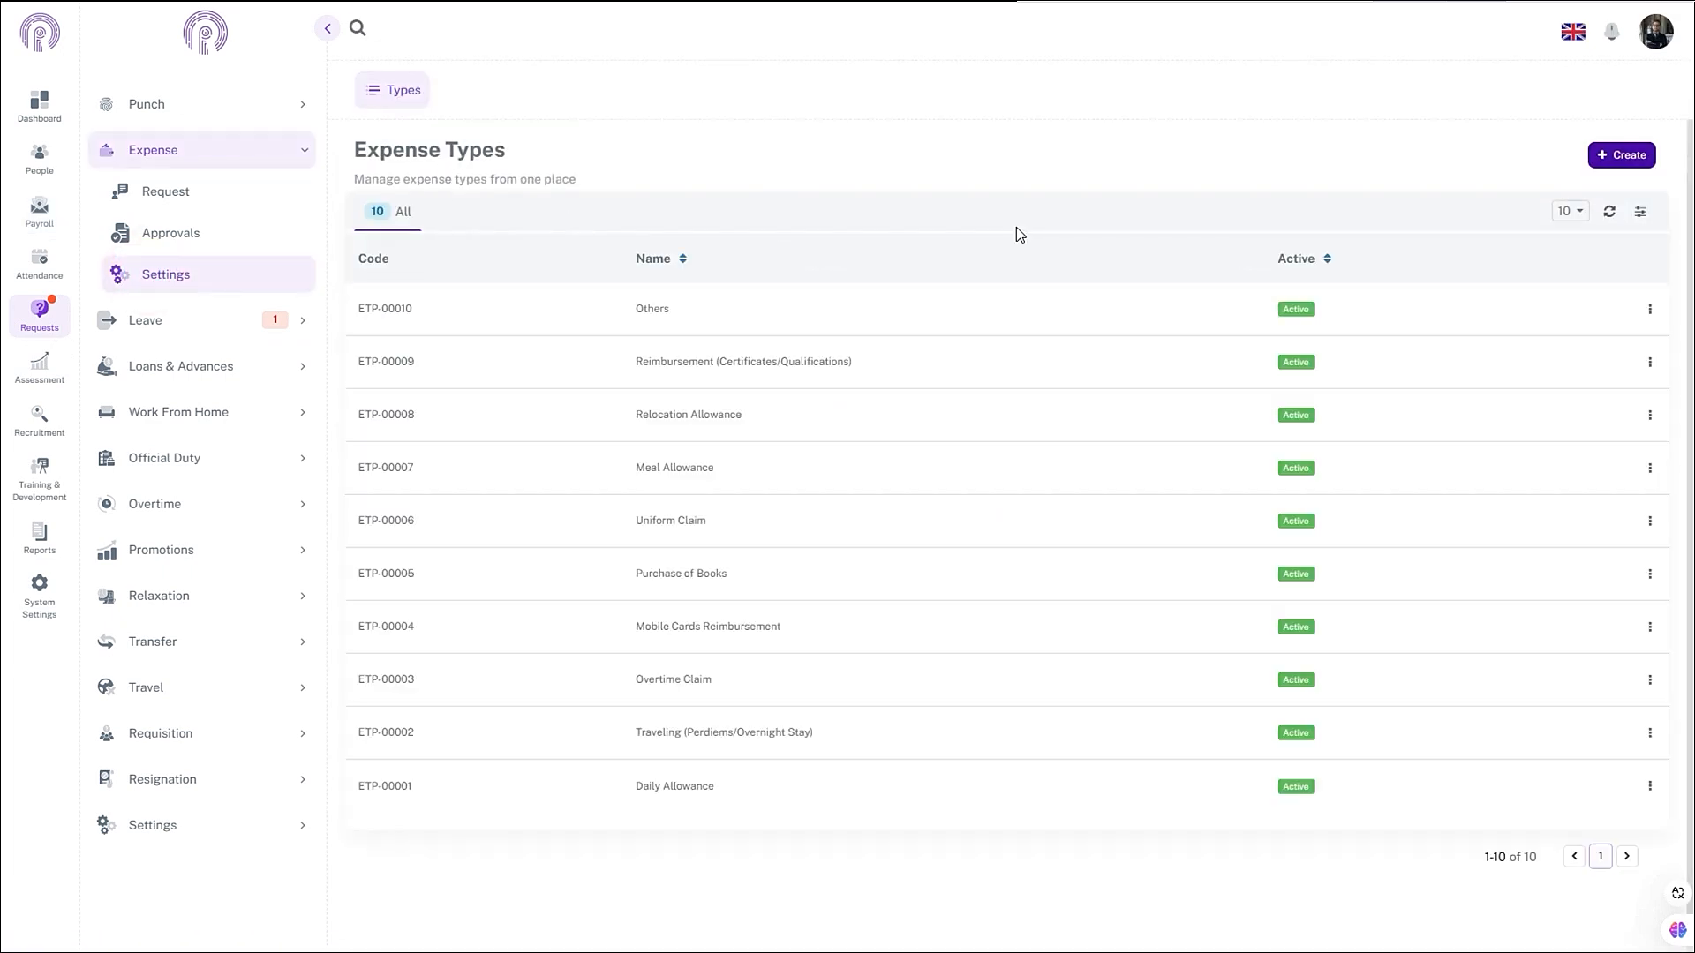
pyautogui.click(1605, 159)
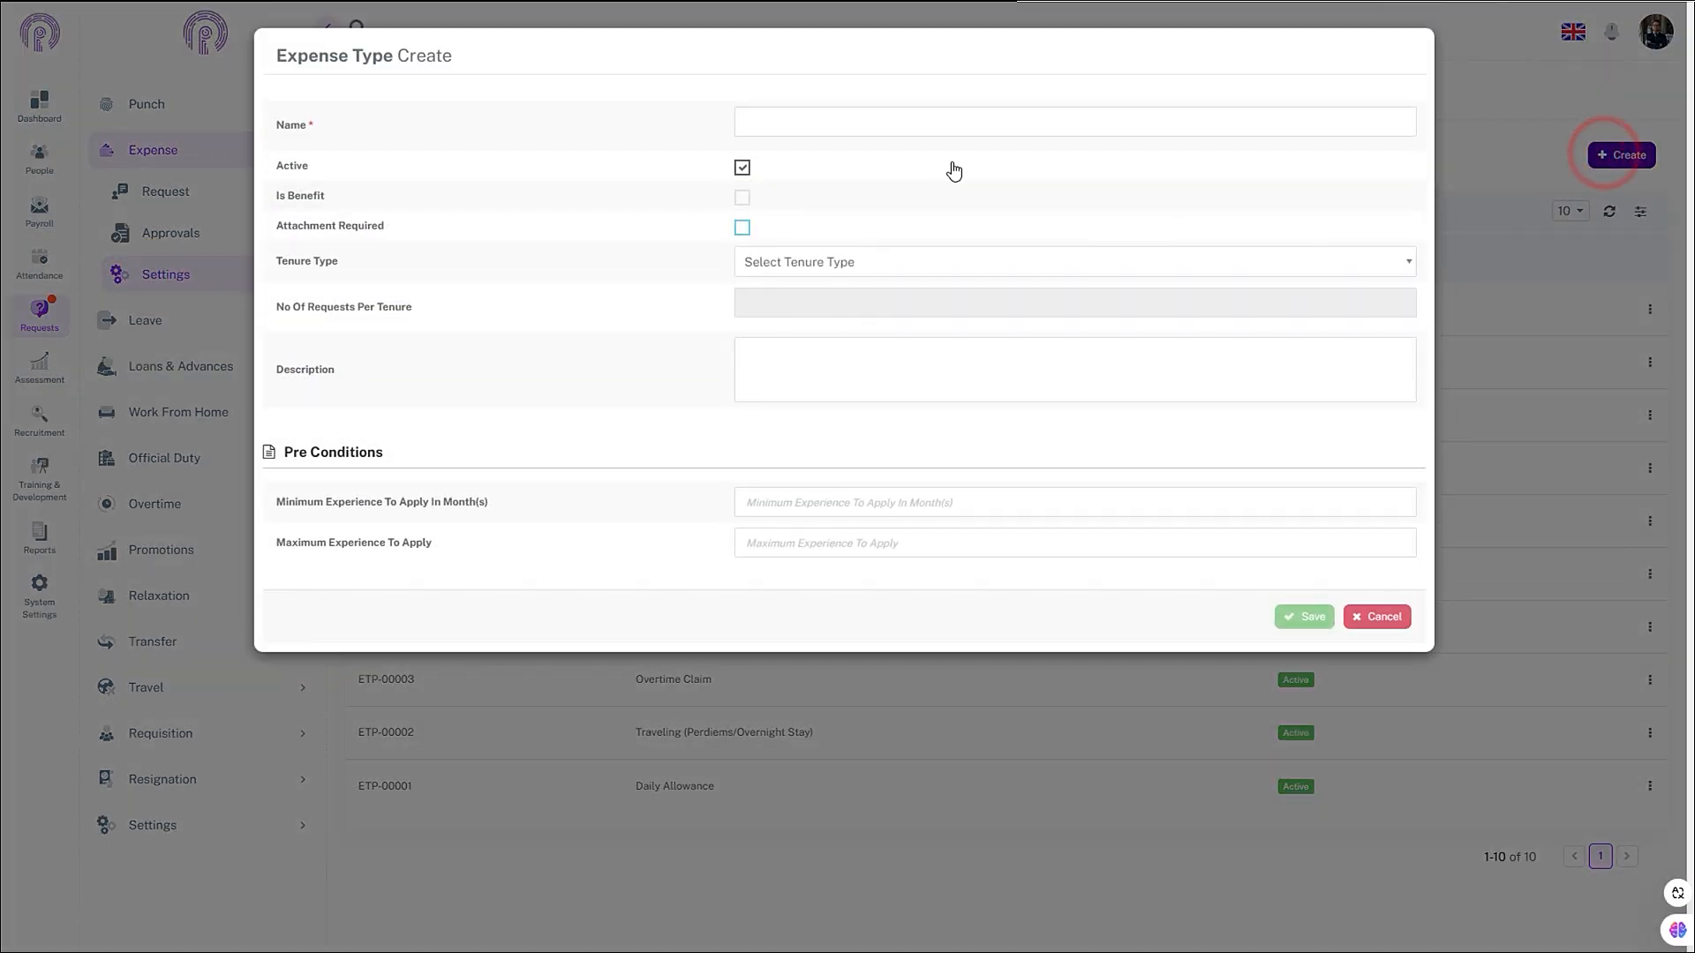
pyautogui.click(792, 129)
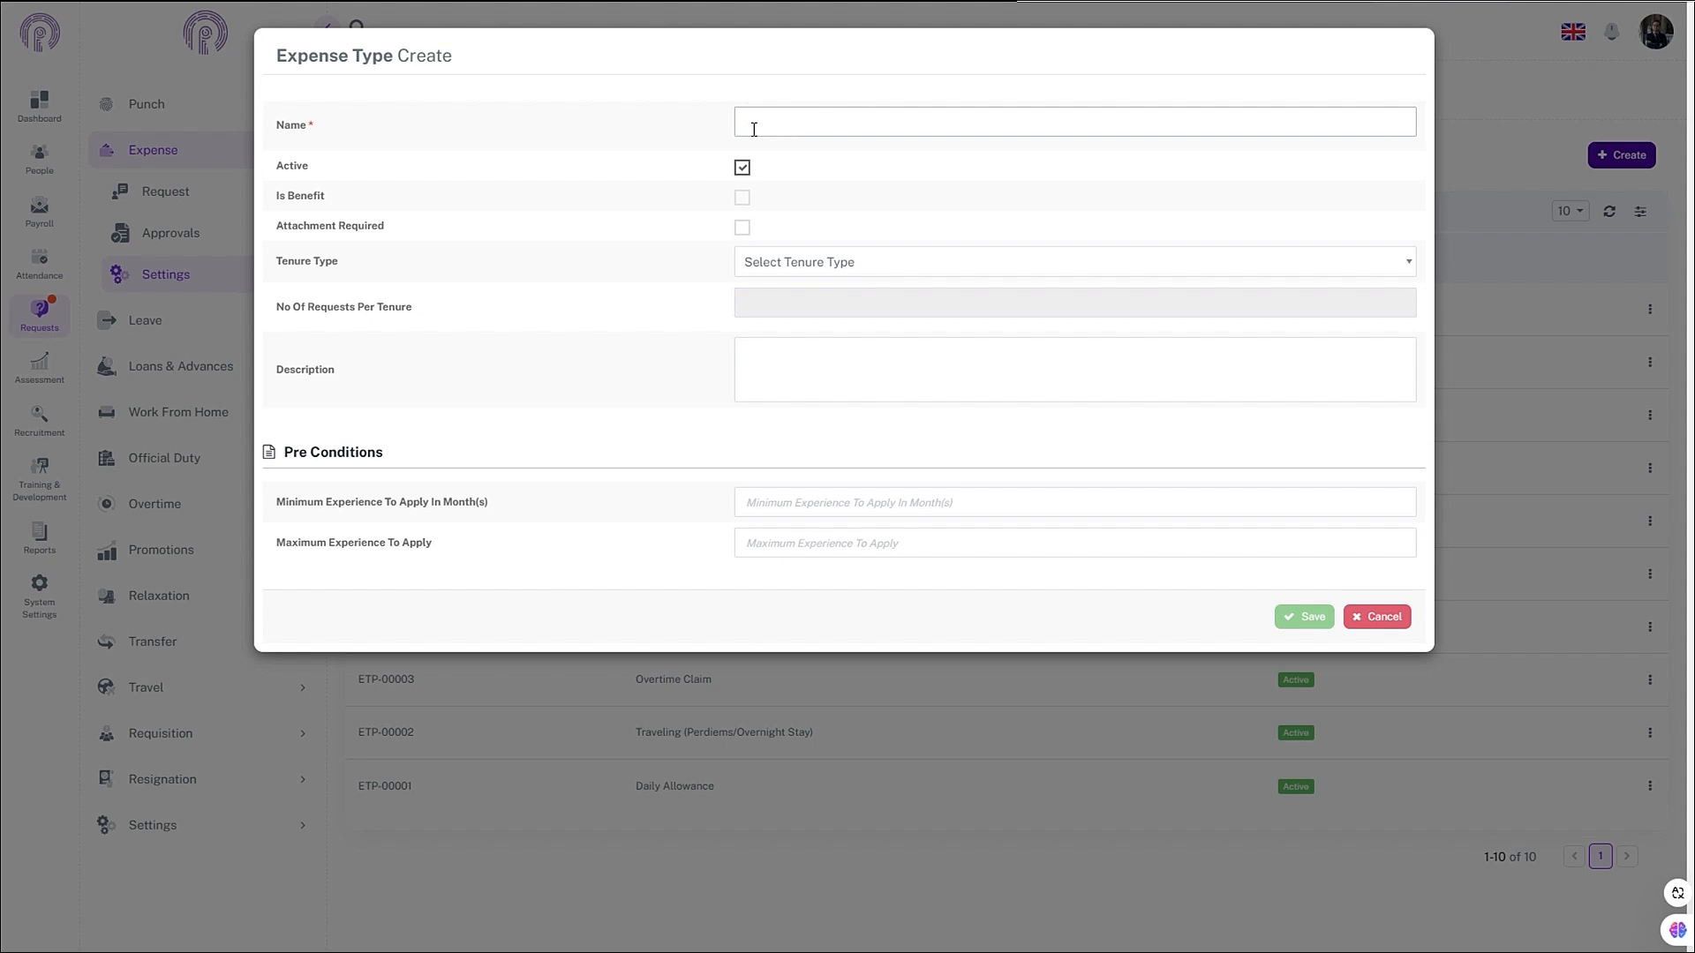
pyautogui.click(765, 131)
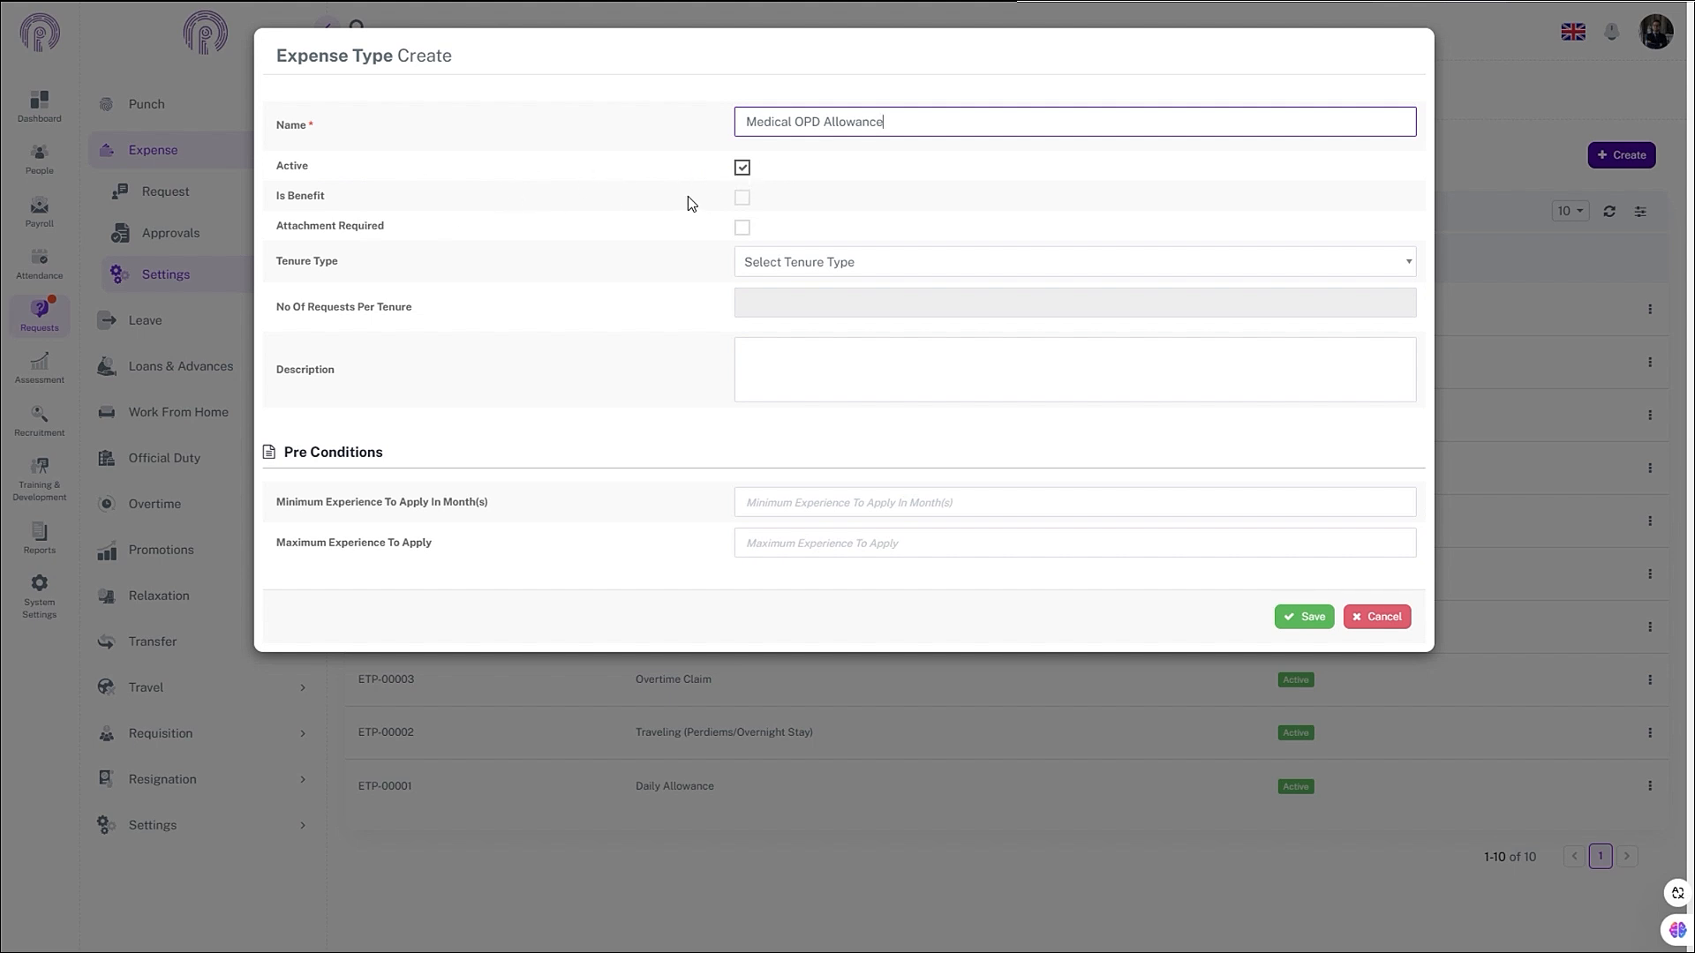
# - Mark it as a benefit, link the Medical OPD Allowance benefit account, and save
pyautogui.click(741, 197)
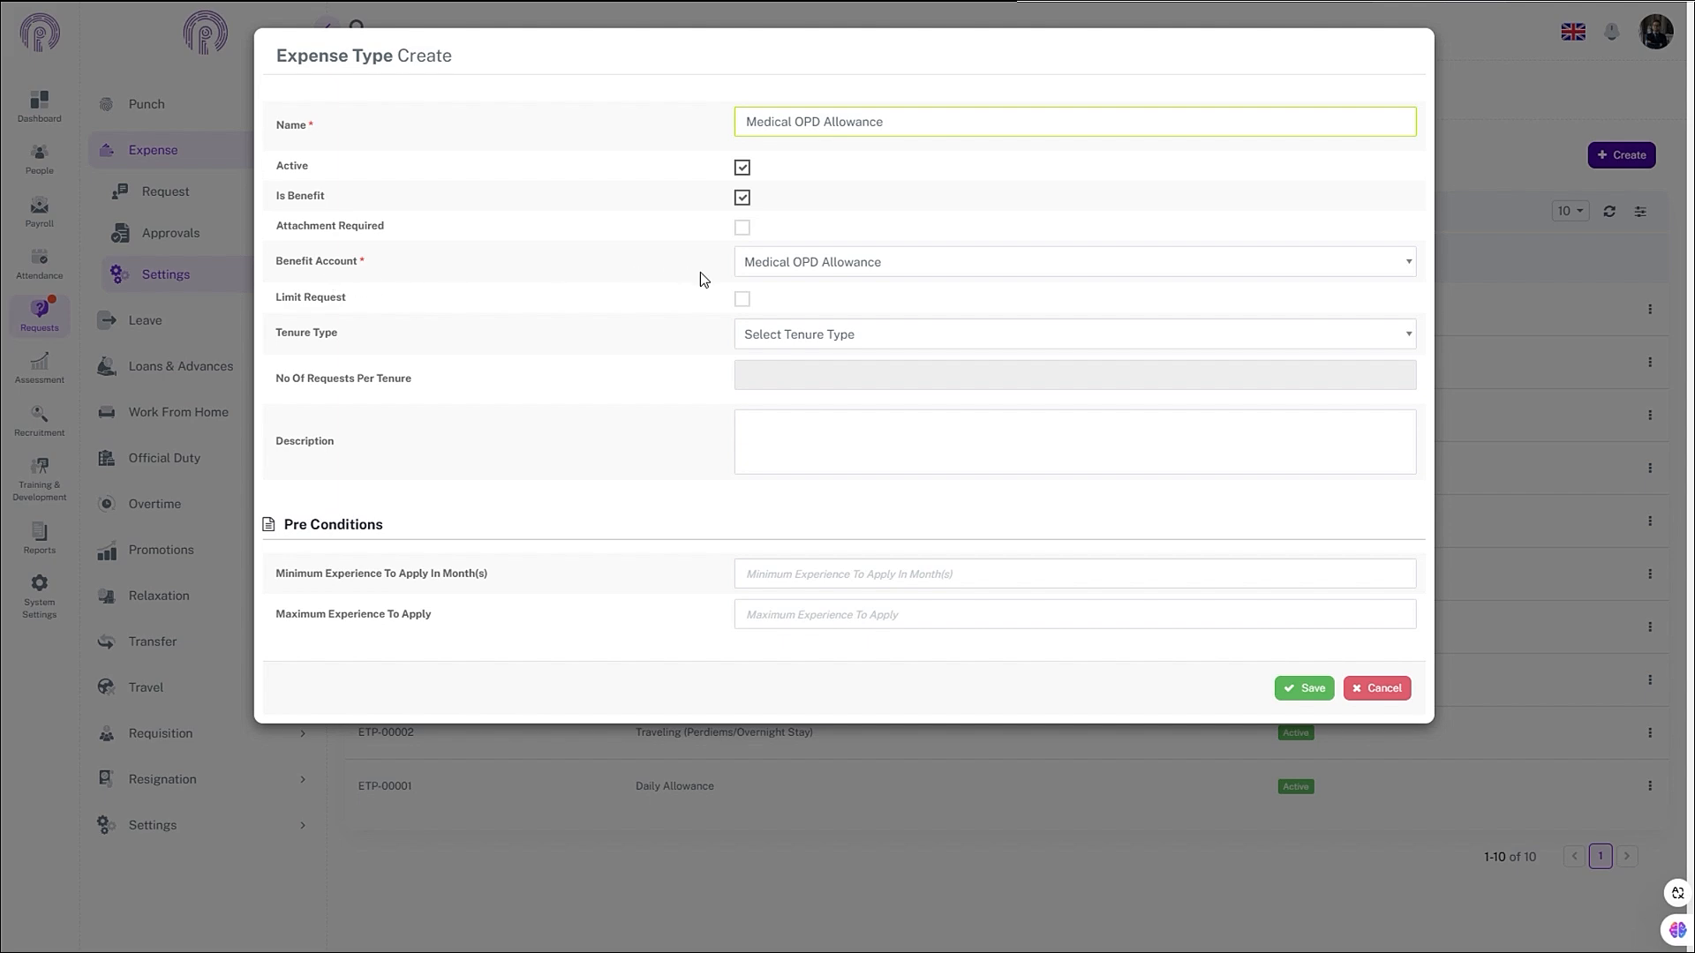
pyautogui.click(813, 263)
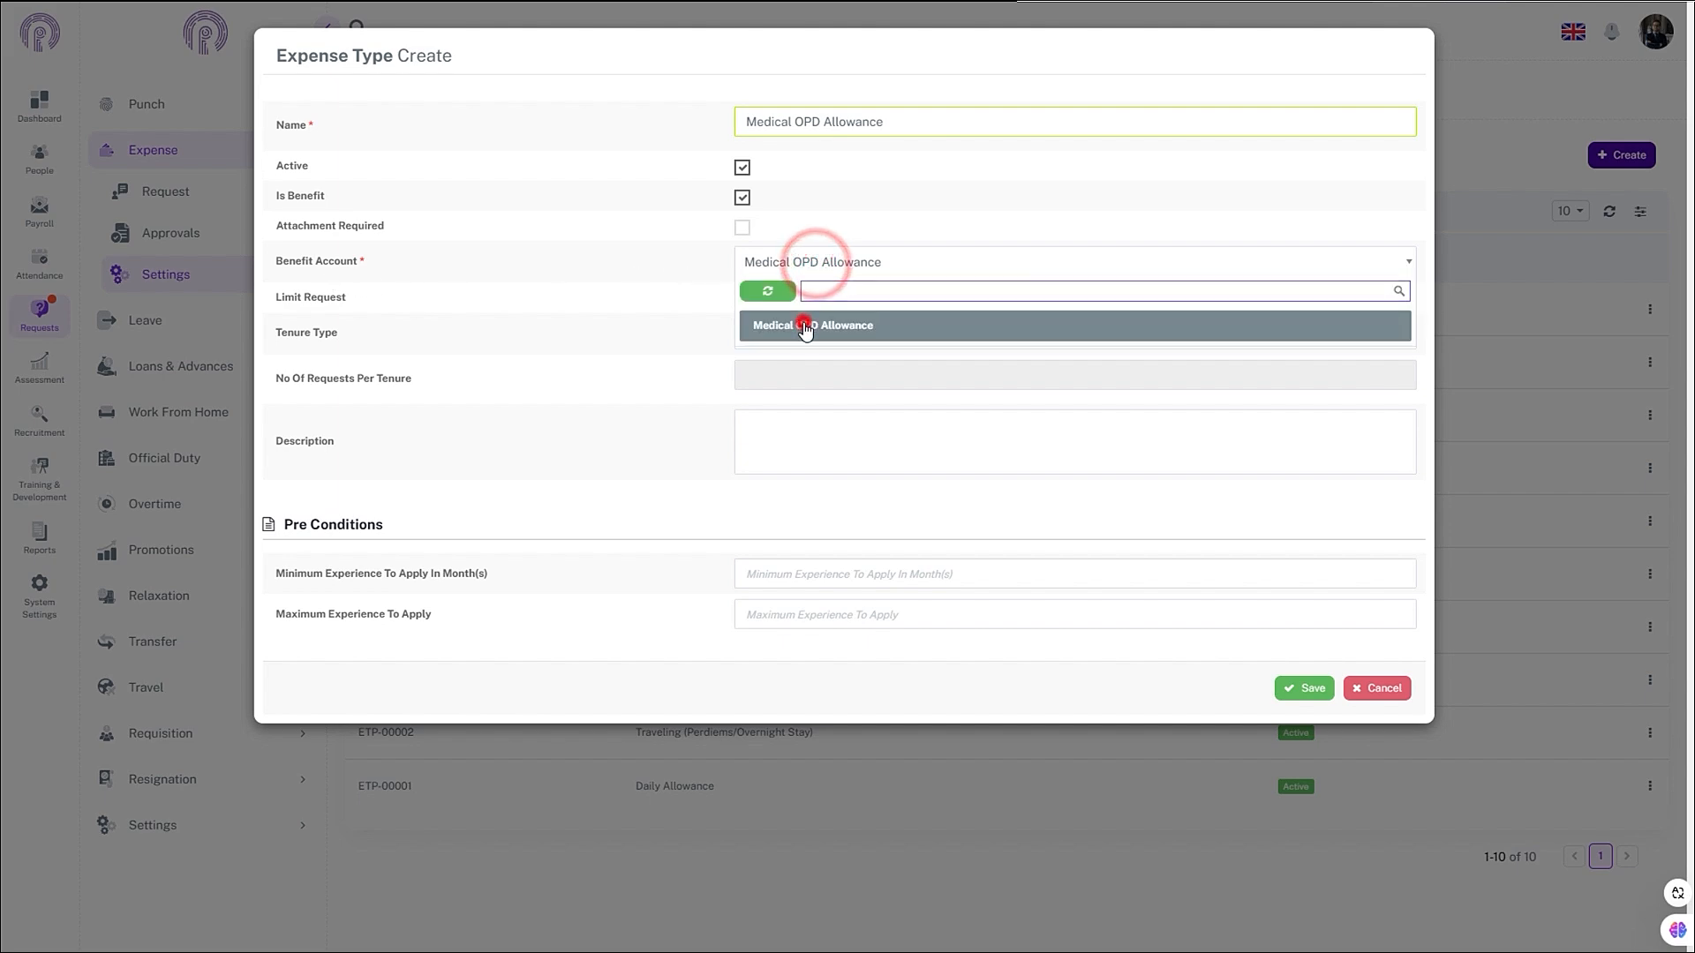
pyautogui.click(806, 326)
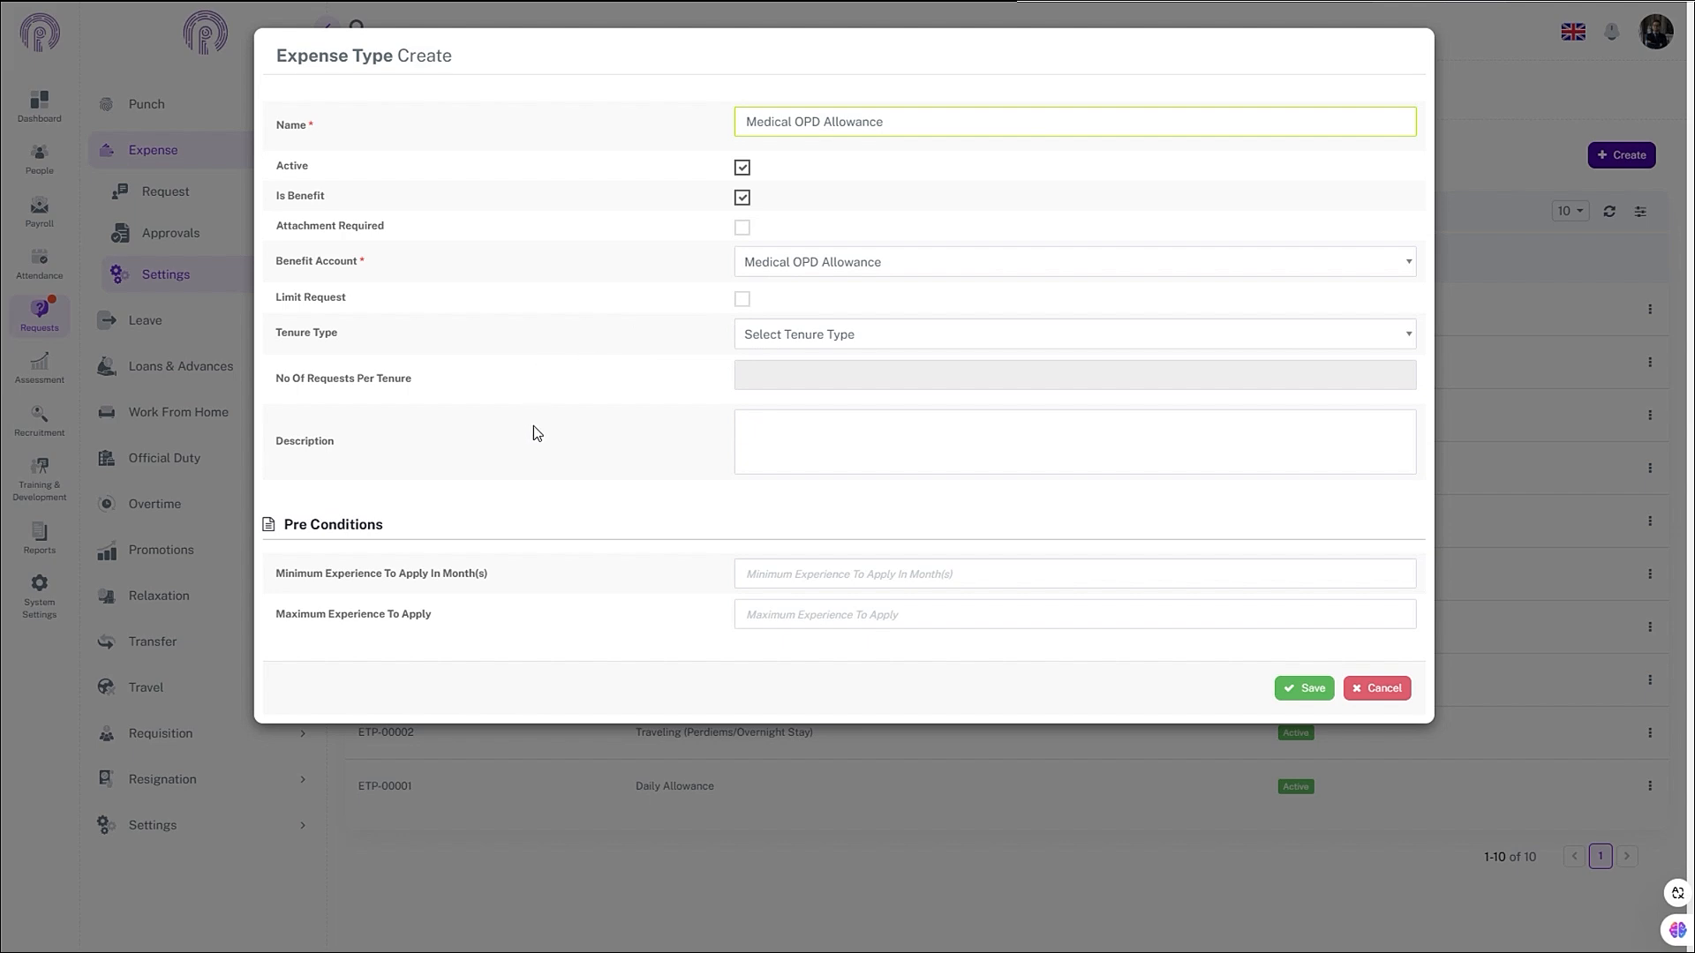
pyautogui.click(1302, 691)
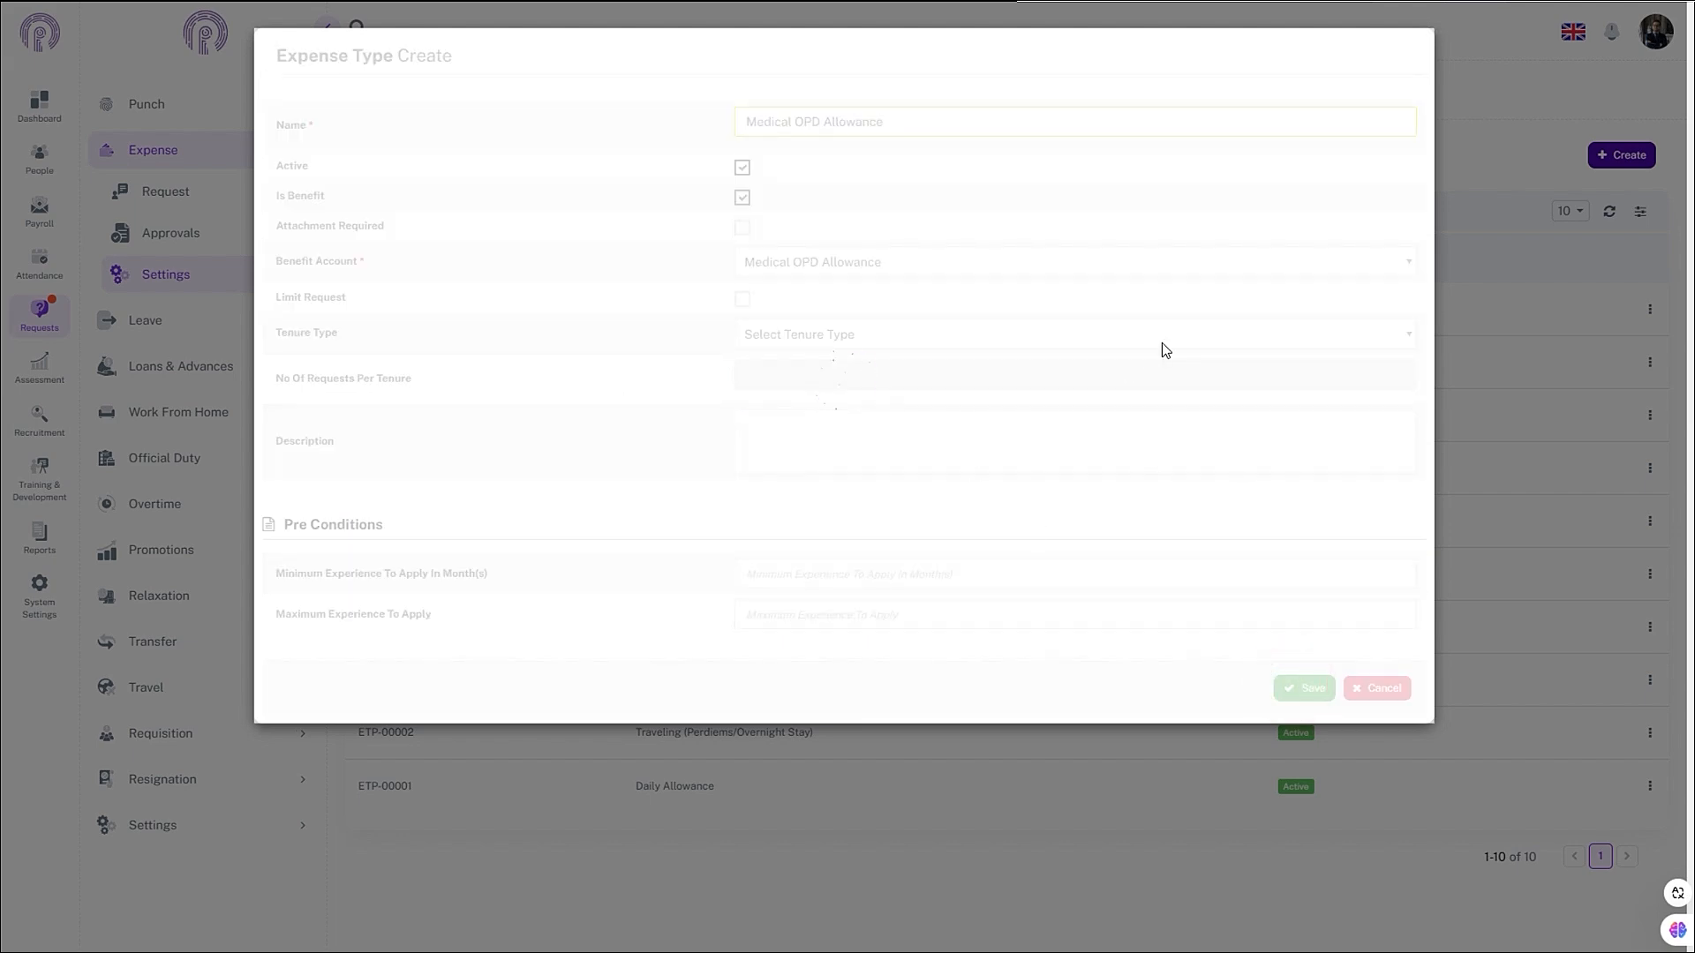
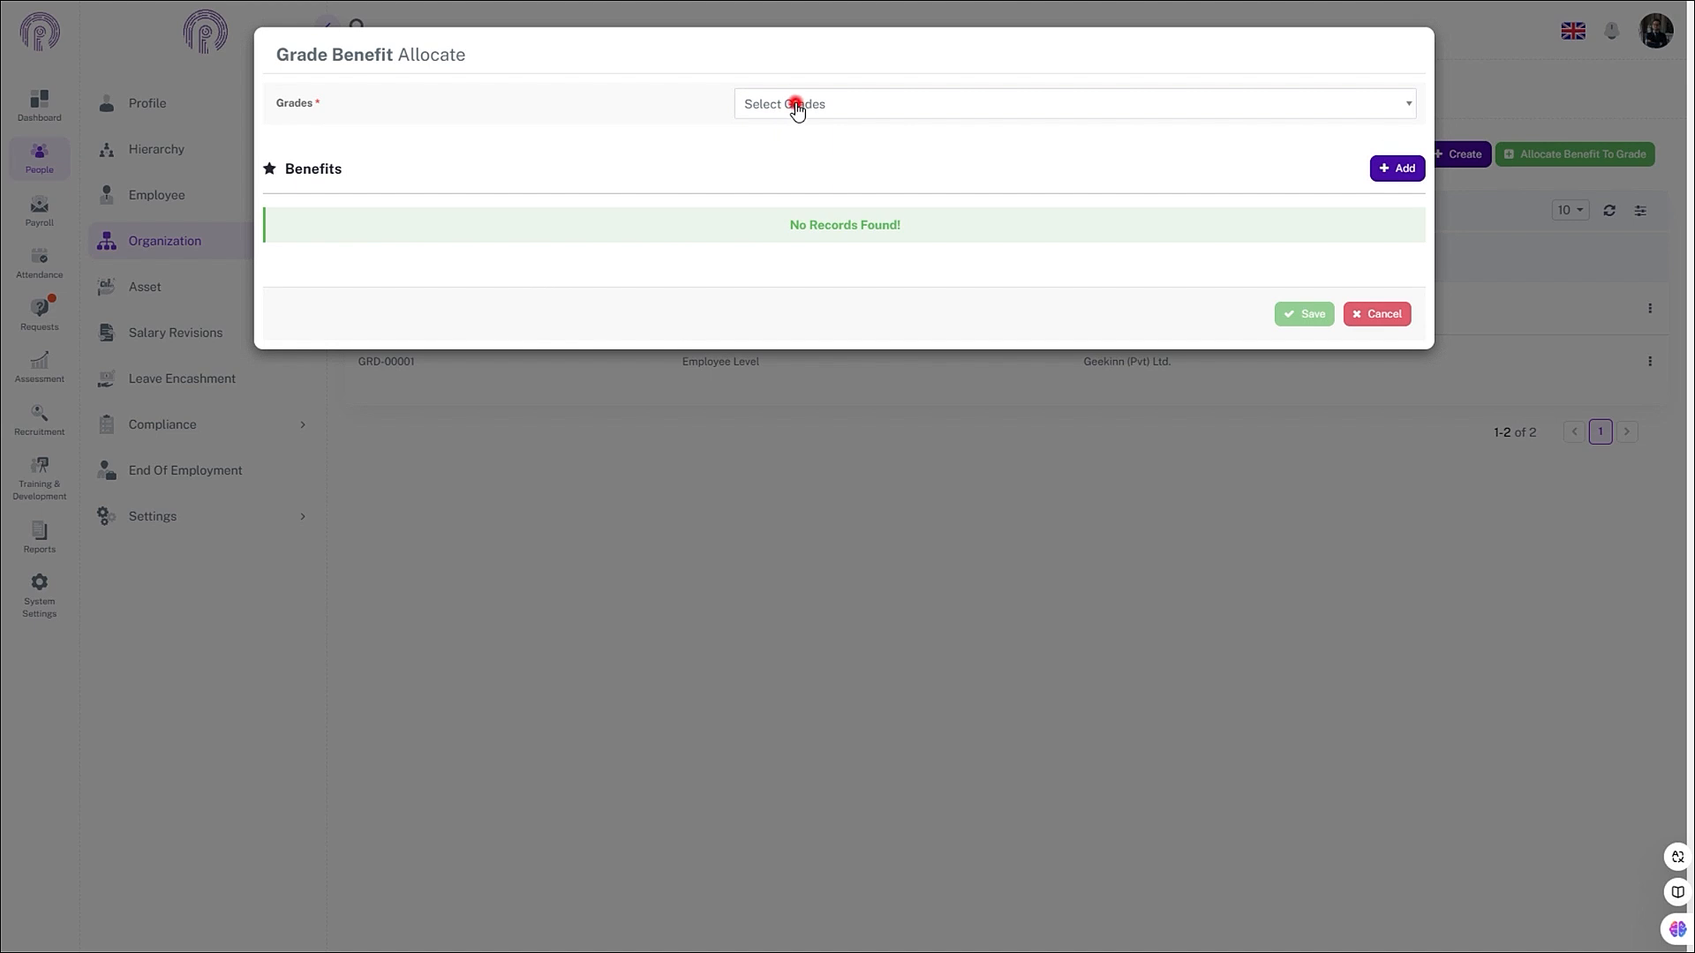
# - Select the Employee Level and Manager Level grades for benefit allocation
pyautogui.click(831, 197)
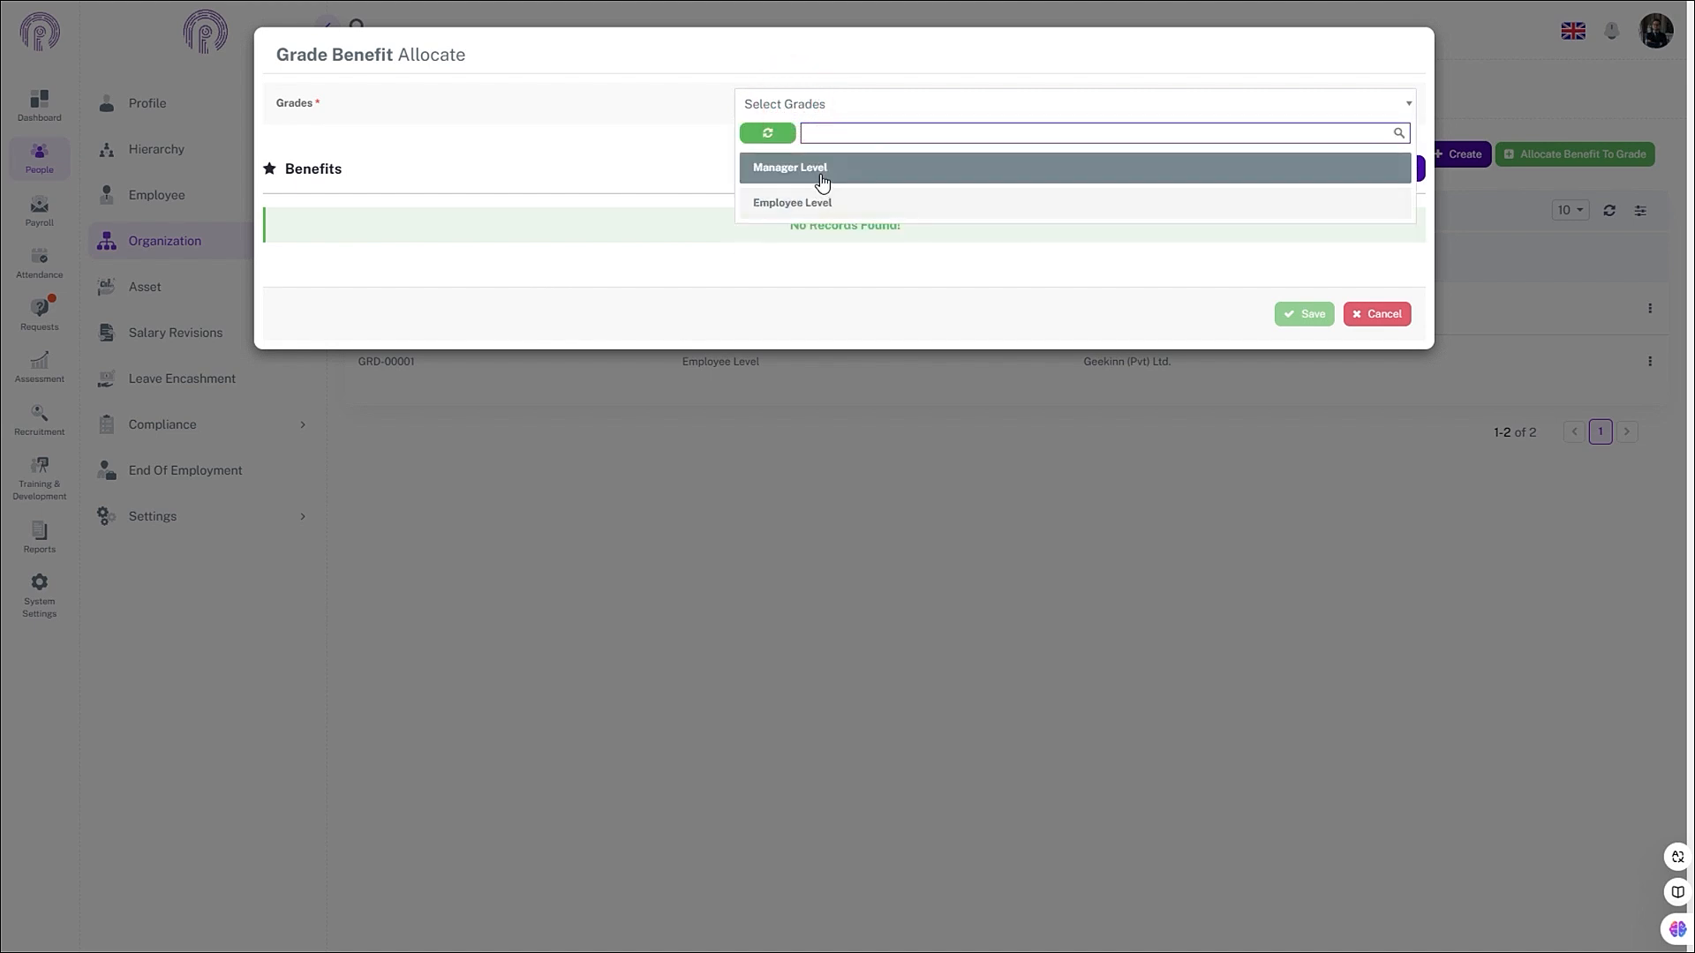
pyautogui.click(818, 168)
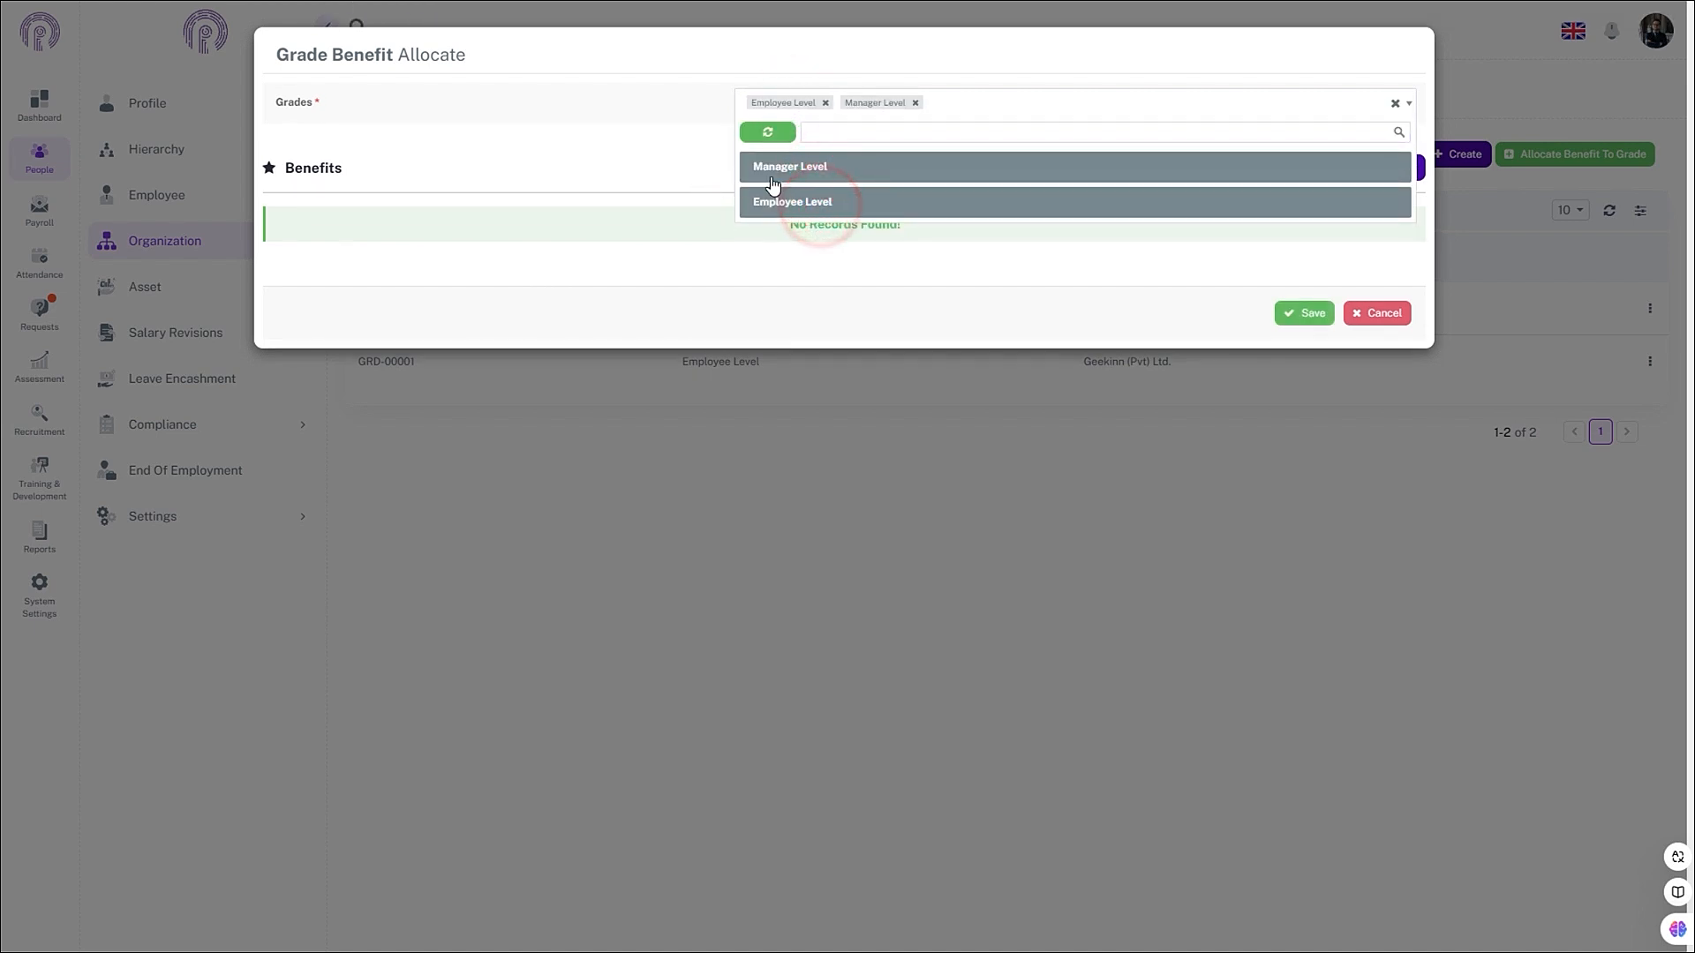
pyautogui.click(655, 161)
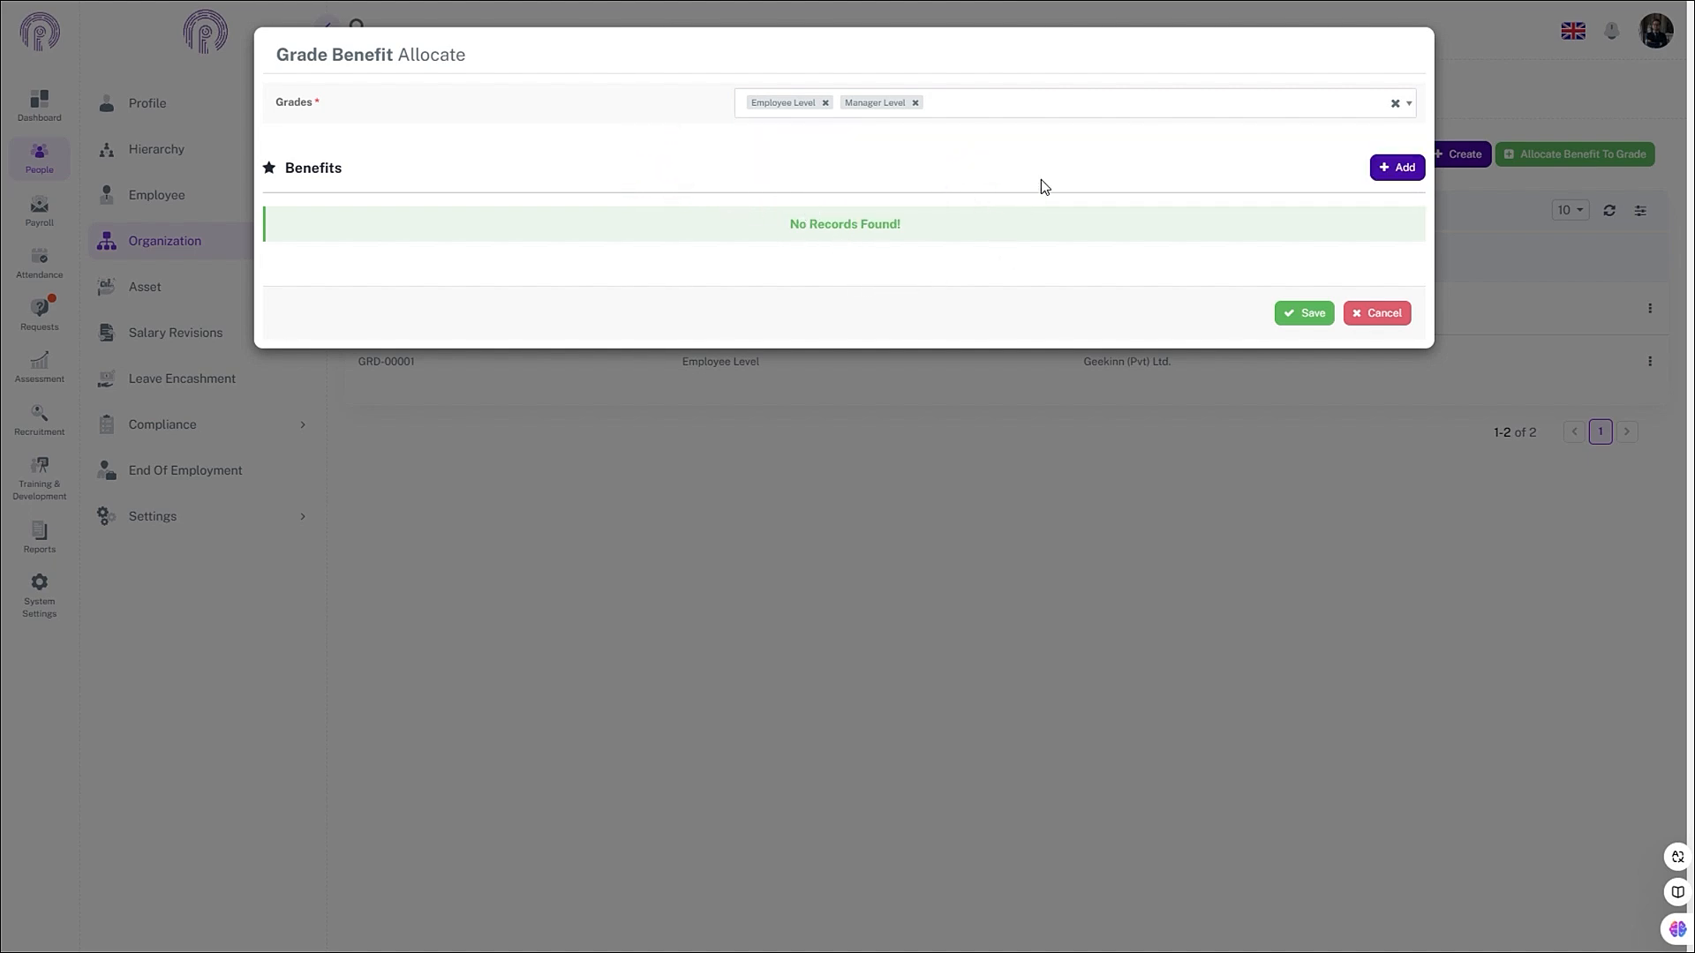
# - Add rows for Mobile allowance, Medical OPD Allowance and Gym ALlowance, then save the allocation
pyautogui.click(1379, 167)
pyautogui.click(1379, 167)
pyautogui.click(1379, 167)
pyautogui.click(995, 259)
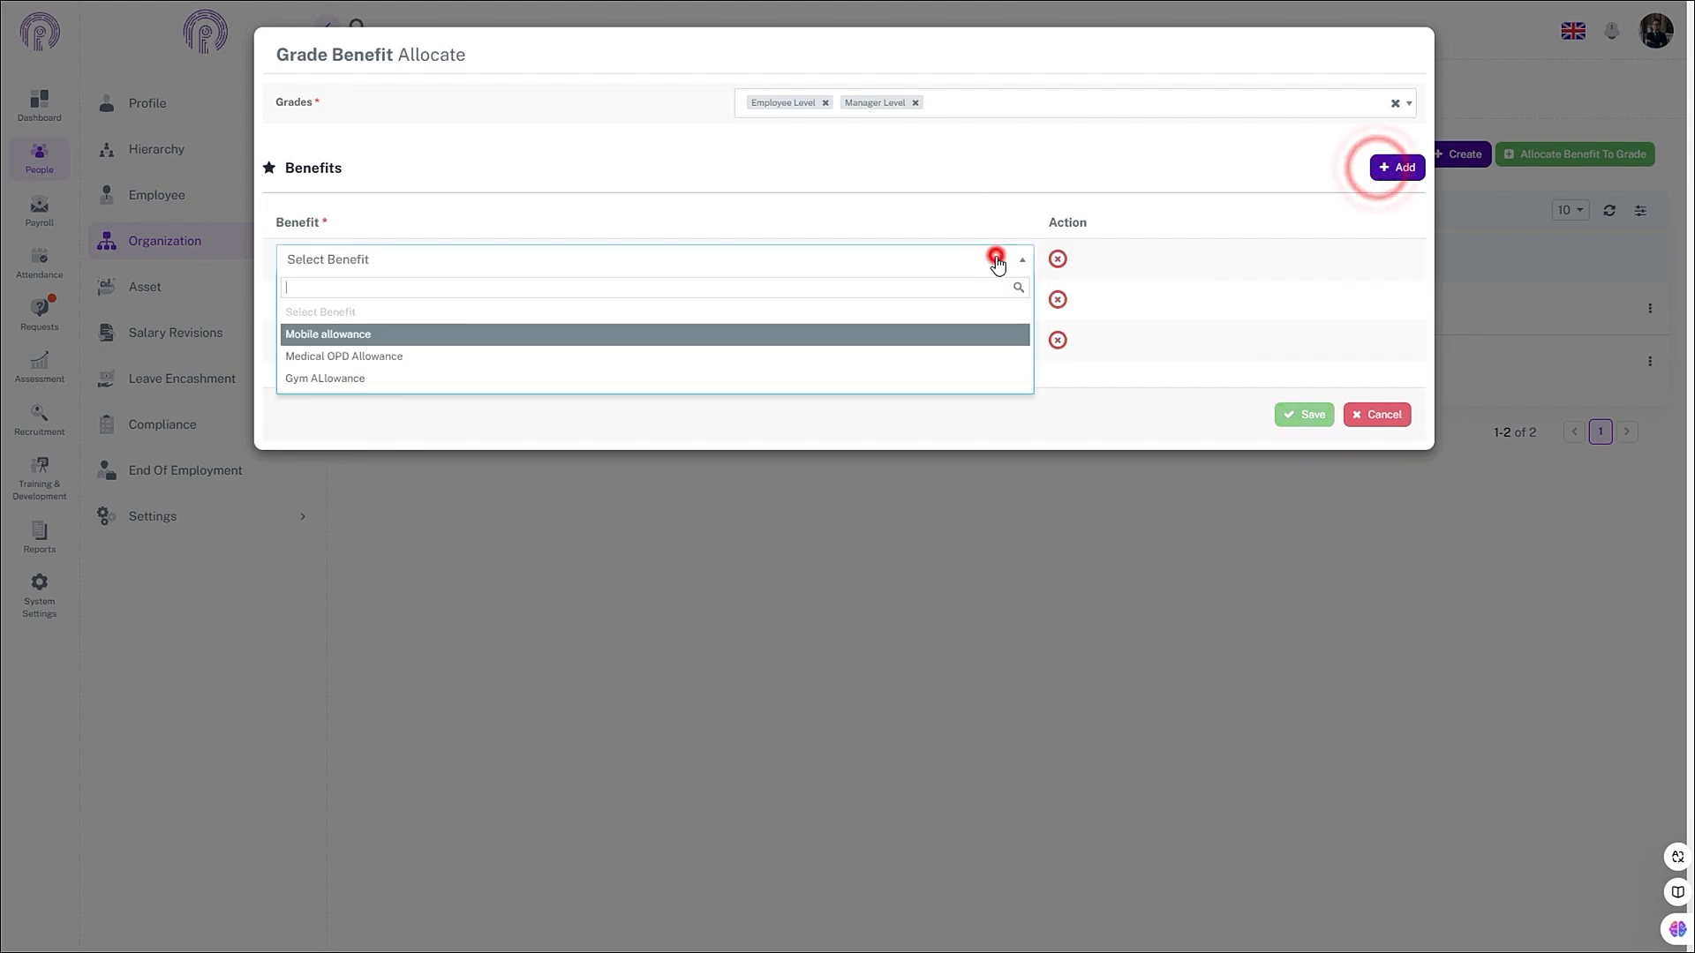
pyautogui.click(895, 333)
pyautogui.click(944, 300)
pyautogui.click(886, 392)
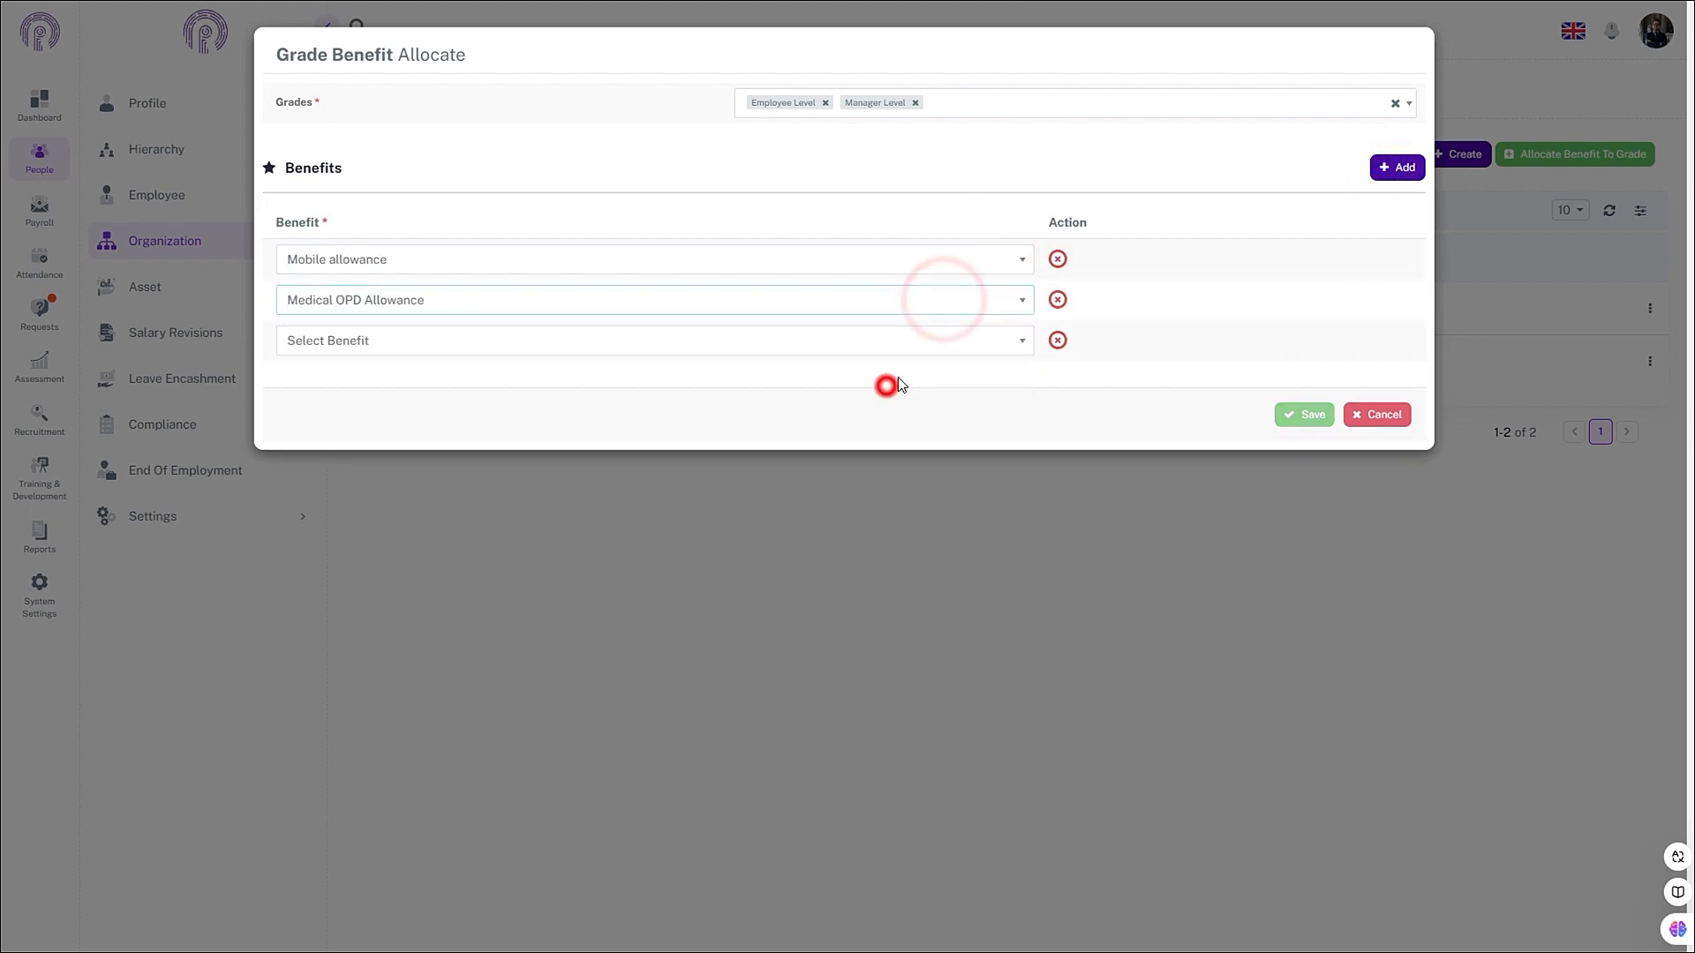
pyautogui.click(913, 337)
pyautogui.click(905, 465)
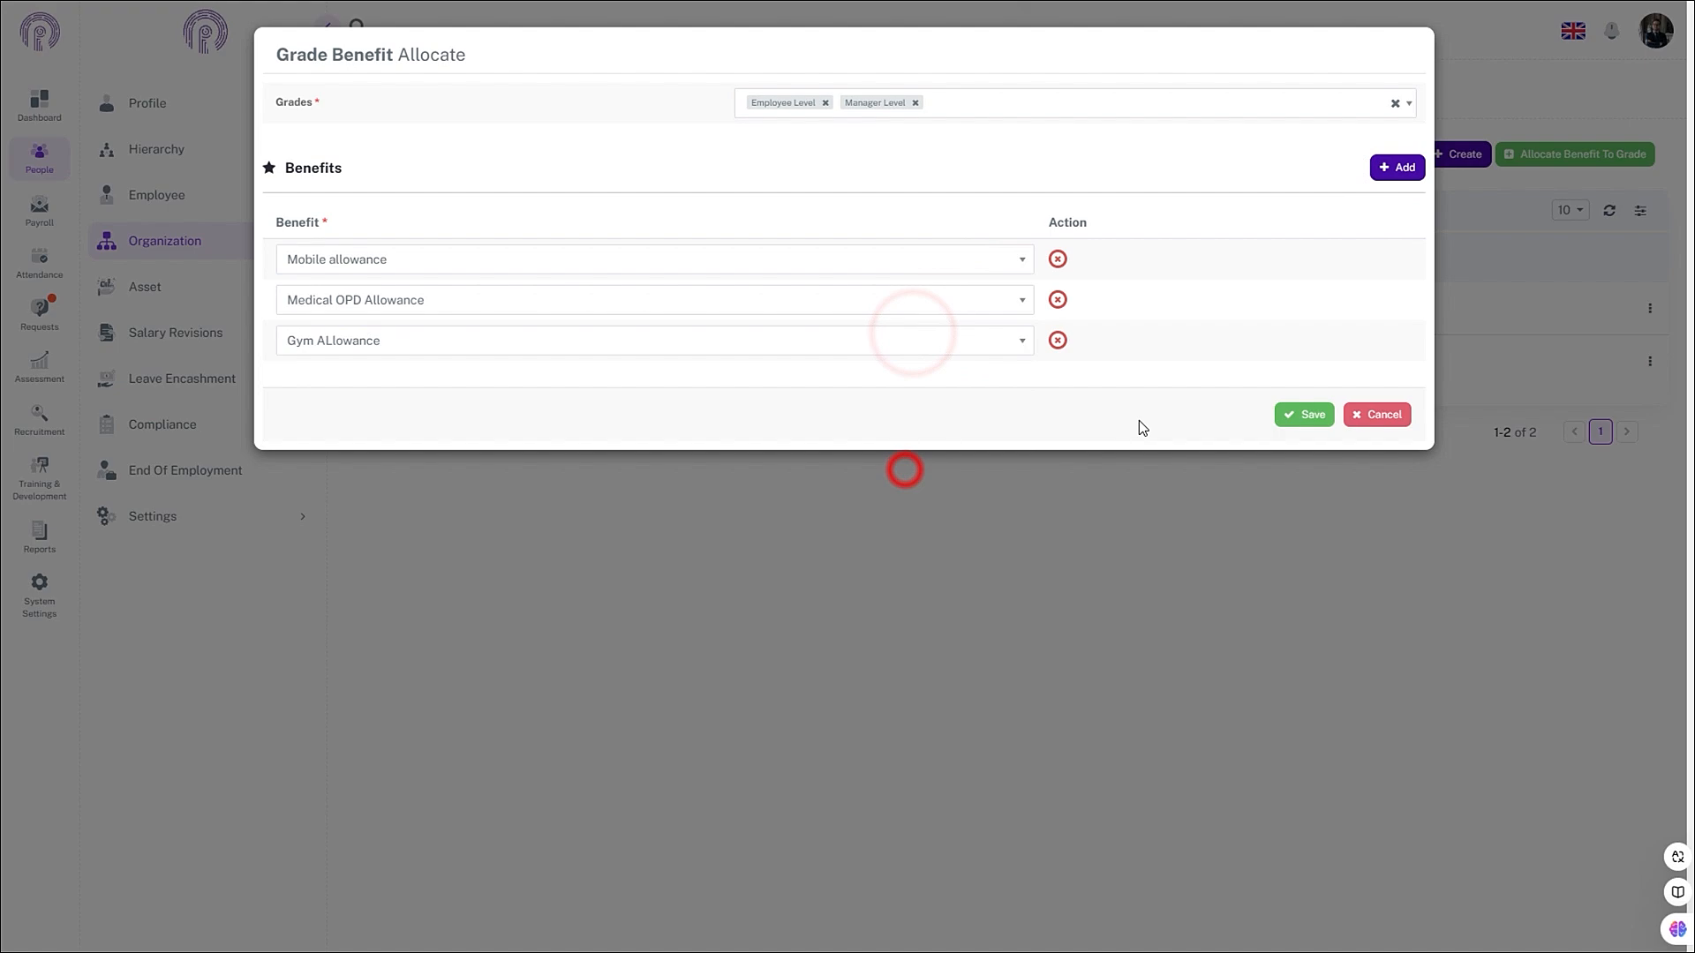
pyautogui.click(1299, 415)
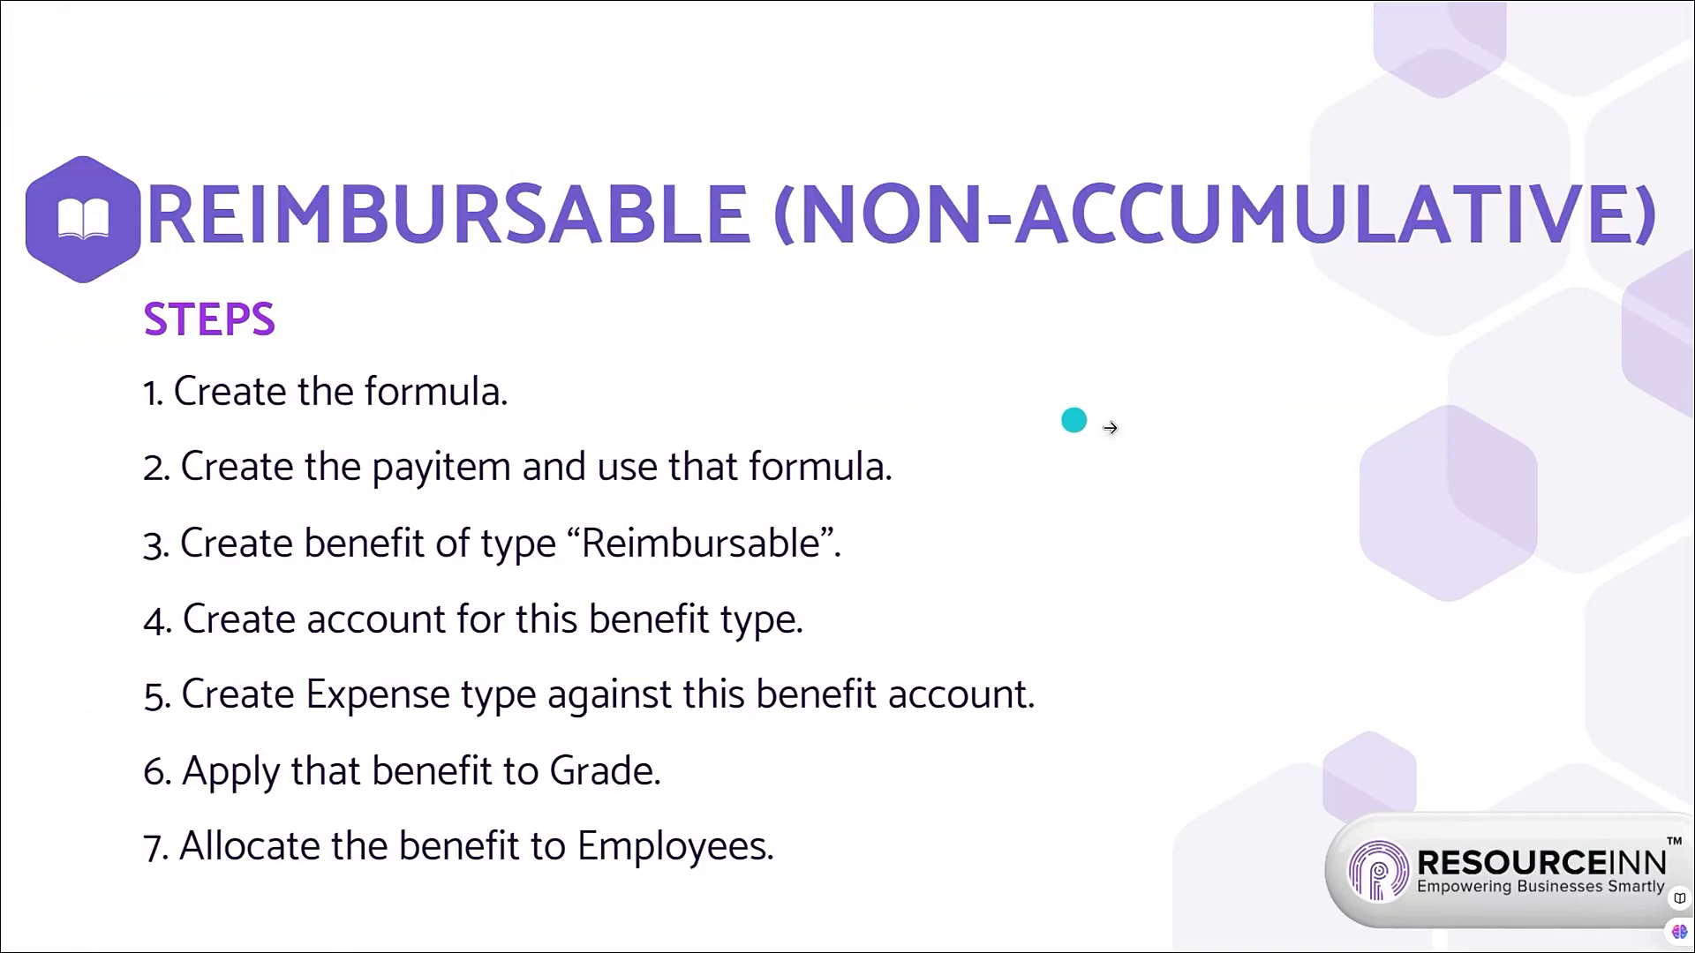
# - Go to People > Employee to list all 12 employees with their grades
pyautogui.press('Right')
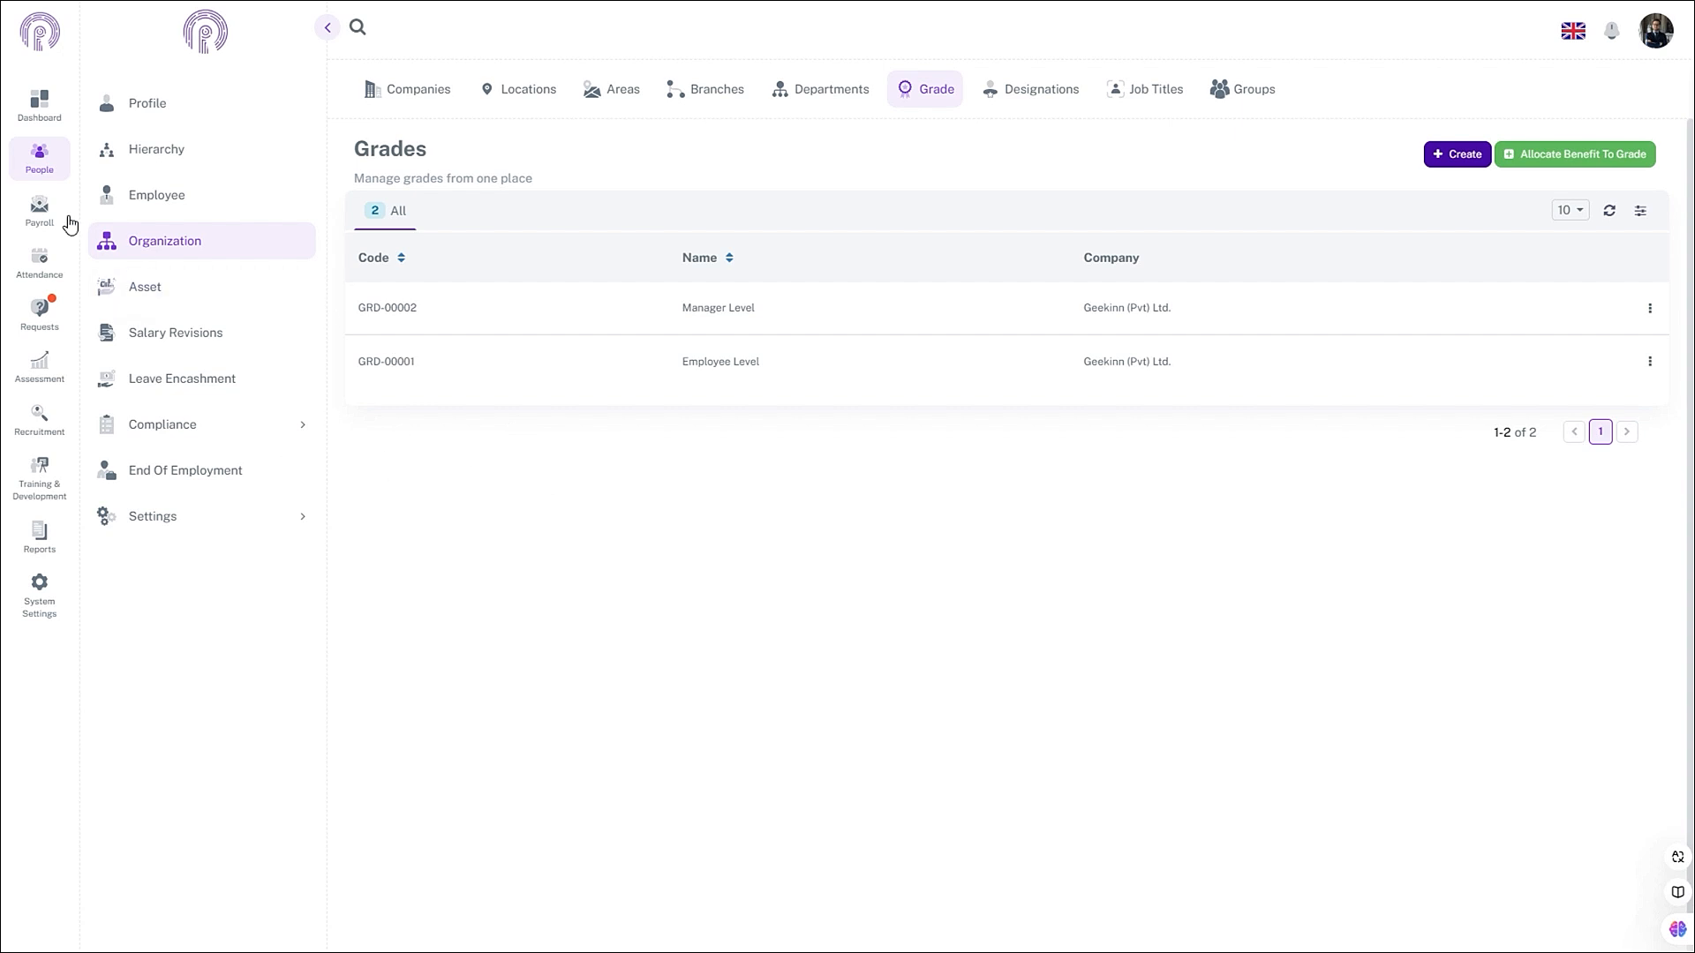
pyautogui.click(47, 170)
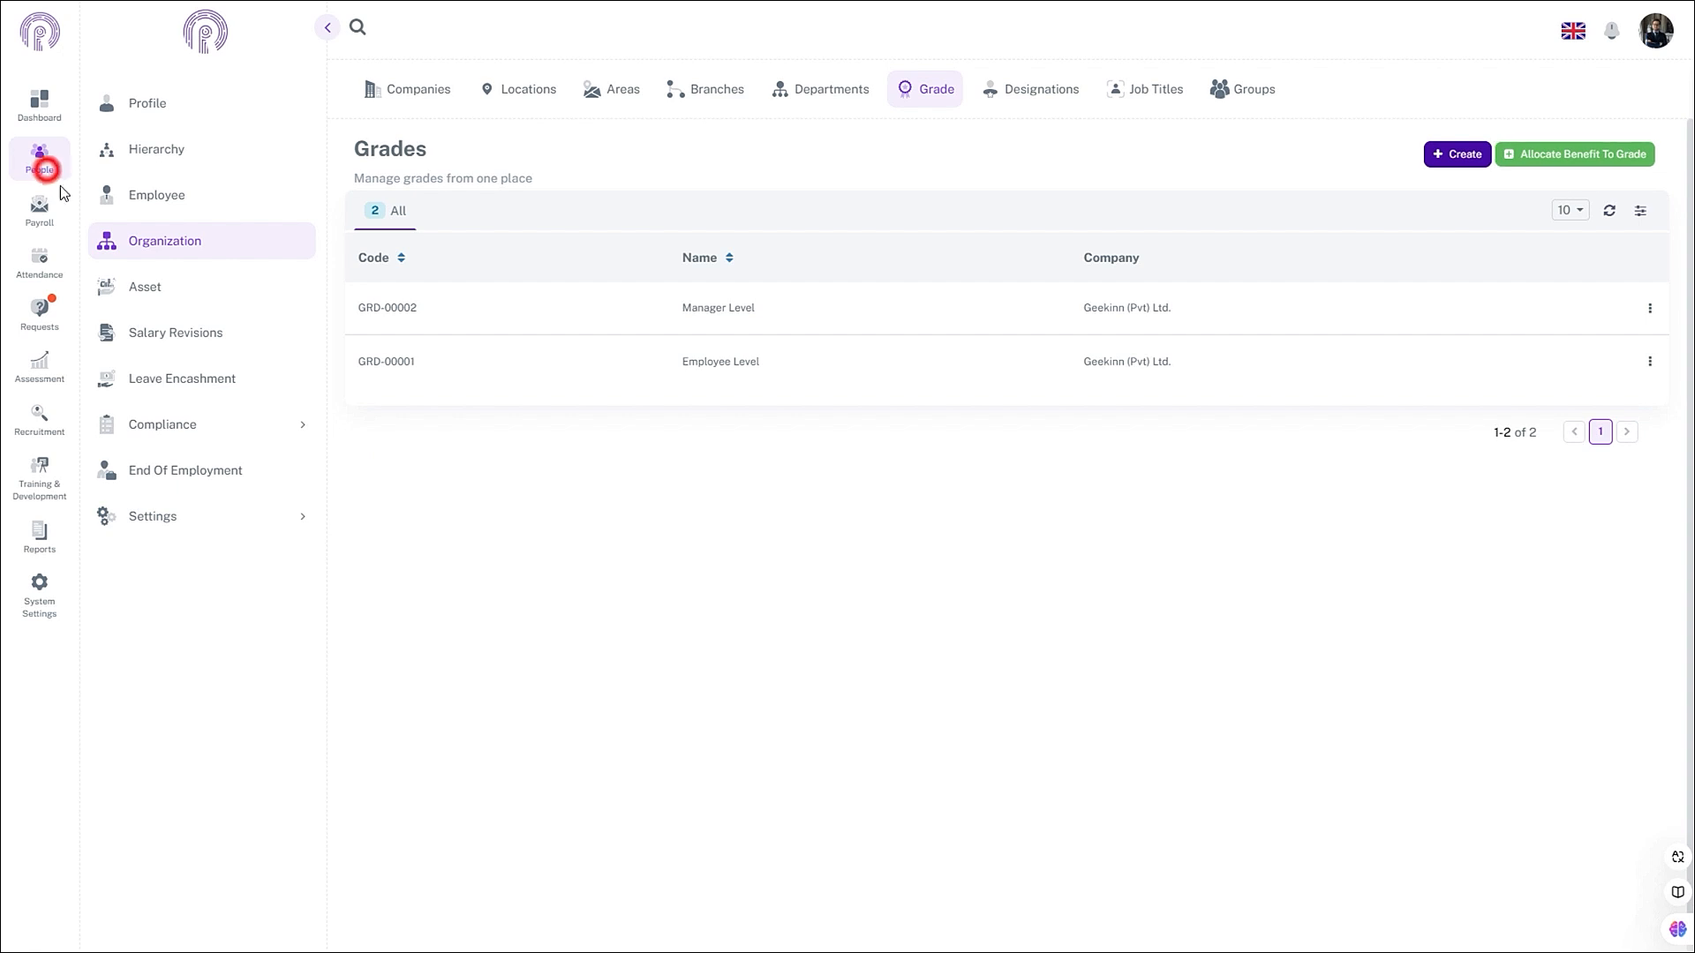
pyautogui.click(162, 210)
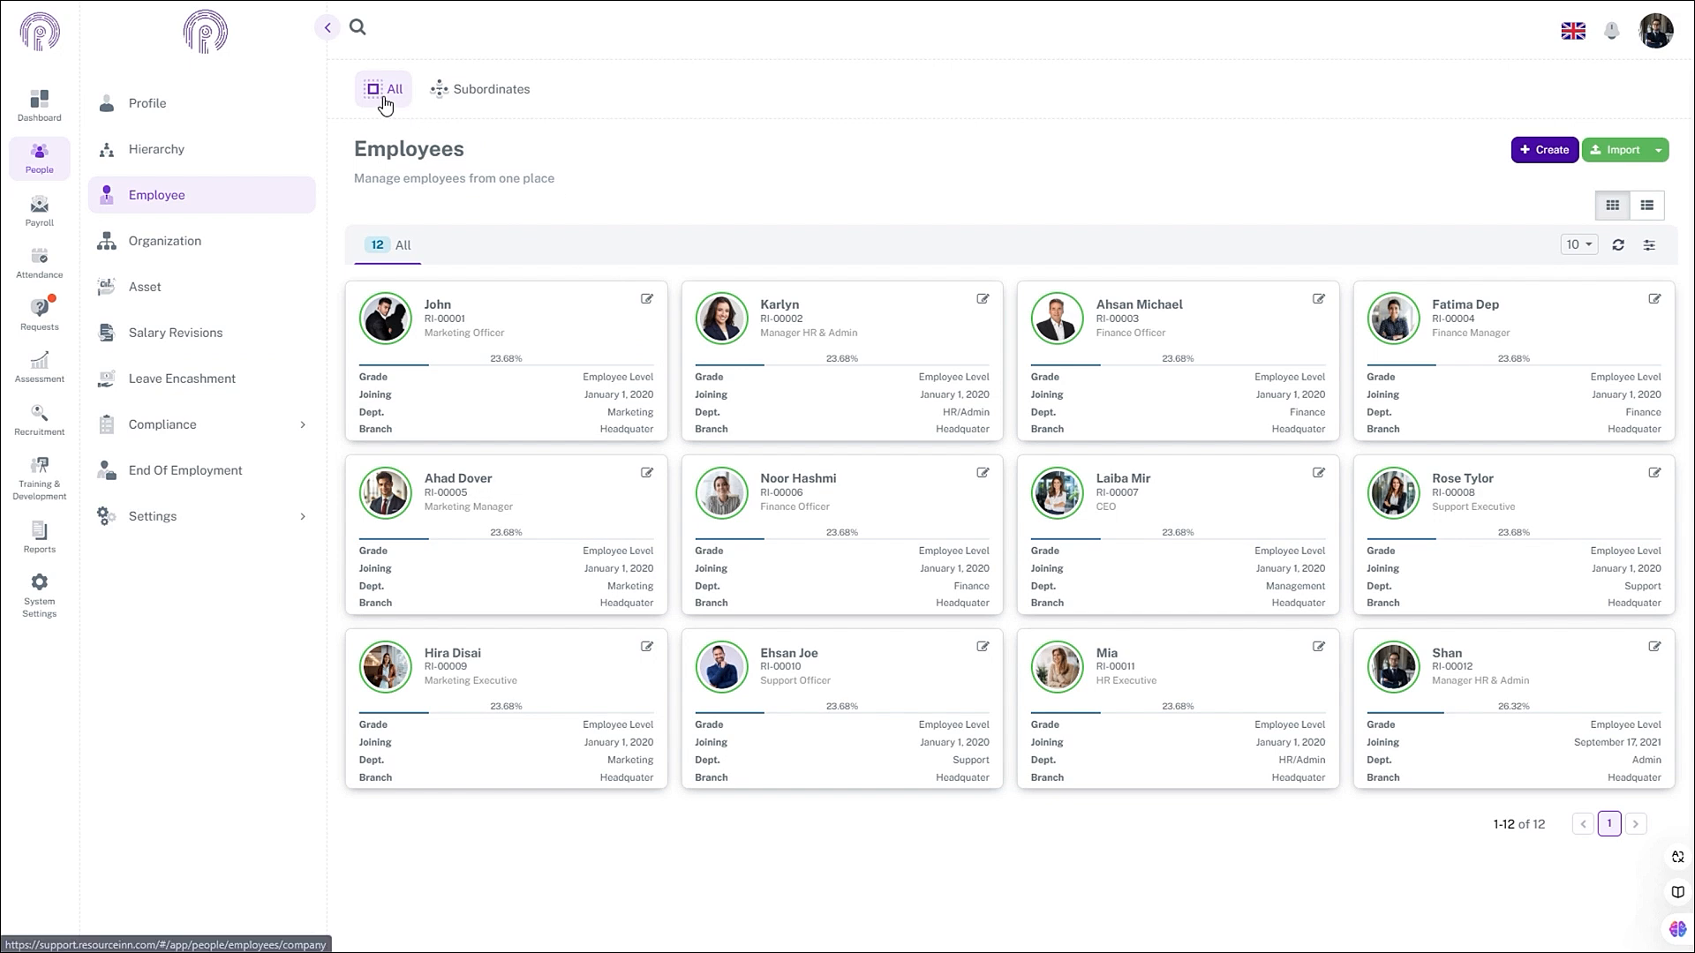
pyautogui.click(382, 104)
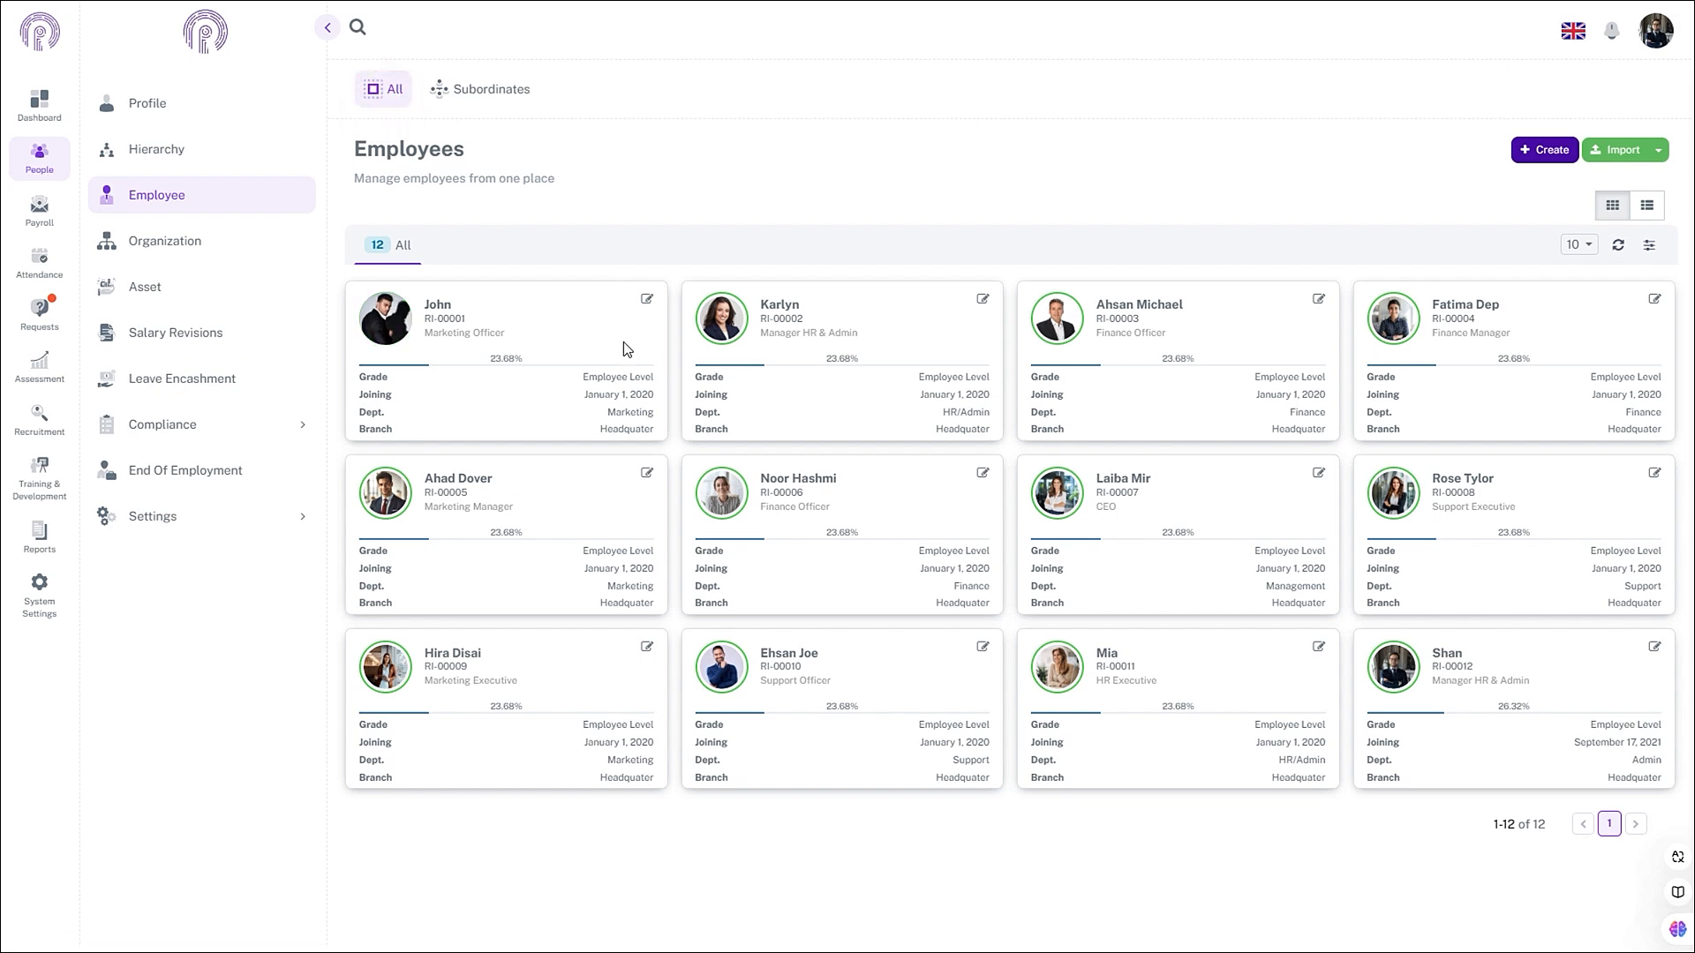
pyautogui.click(622, 344)
pyautogui.click(937, 350)
pyautogui.click(647, 300)
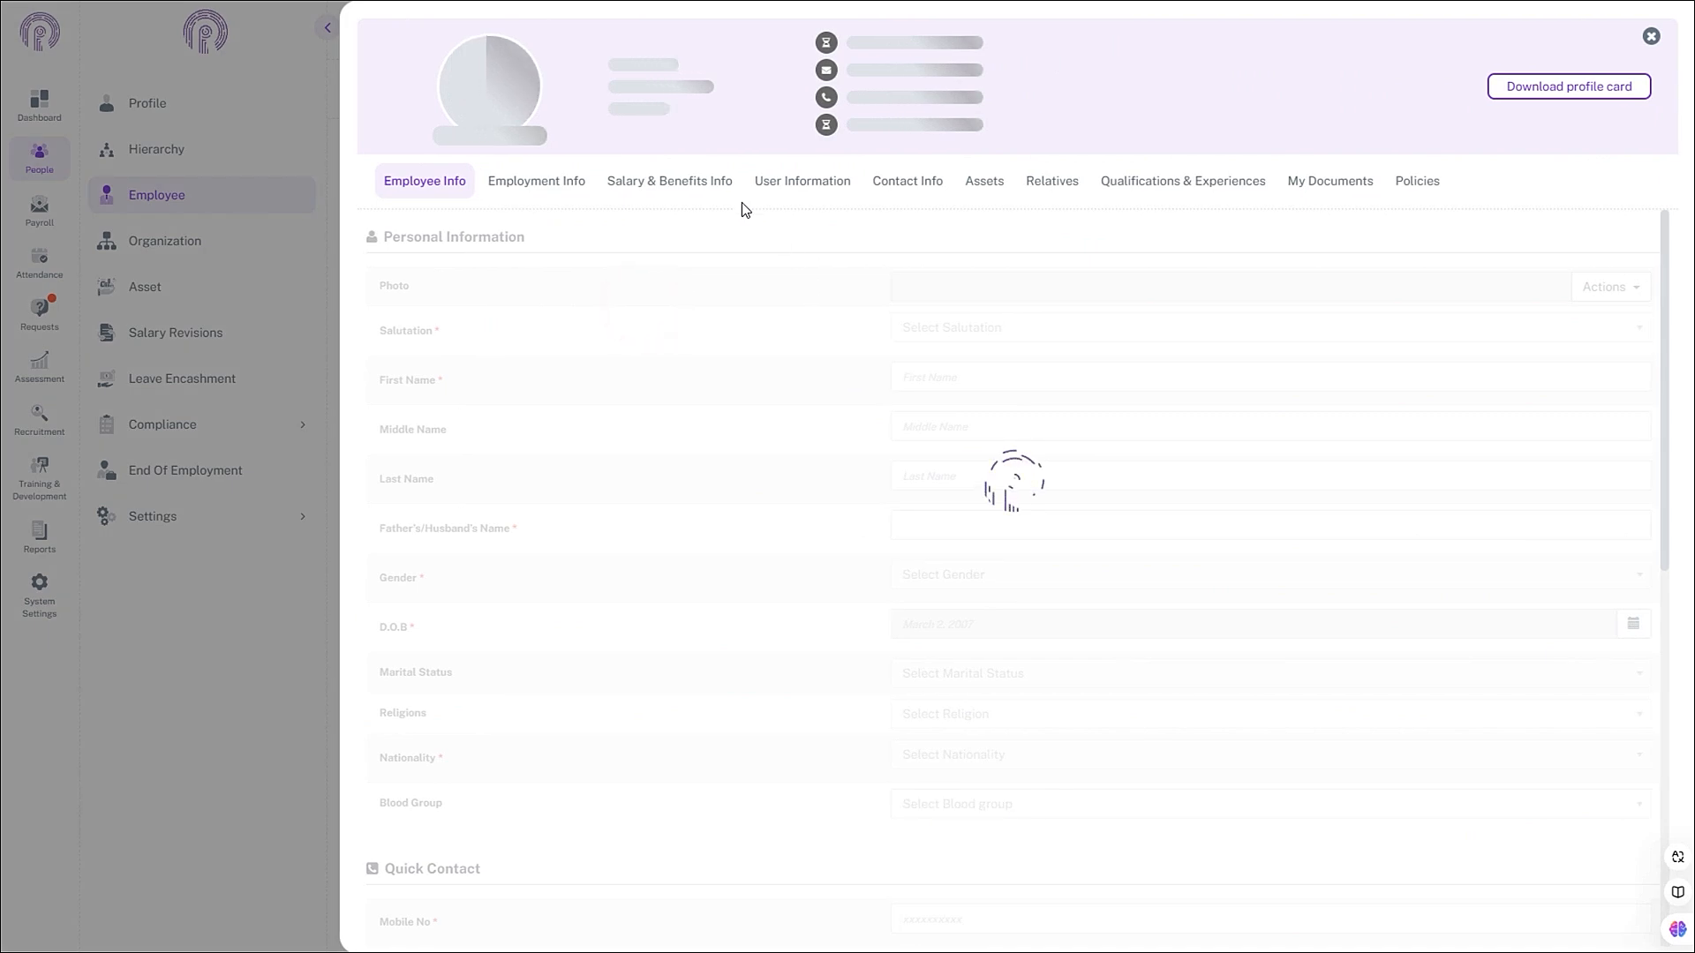
pyautogui.click(685, 187)
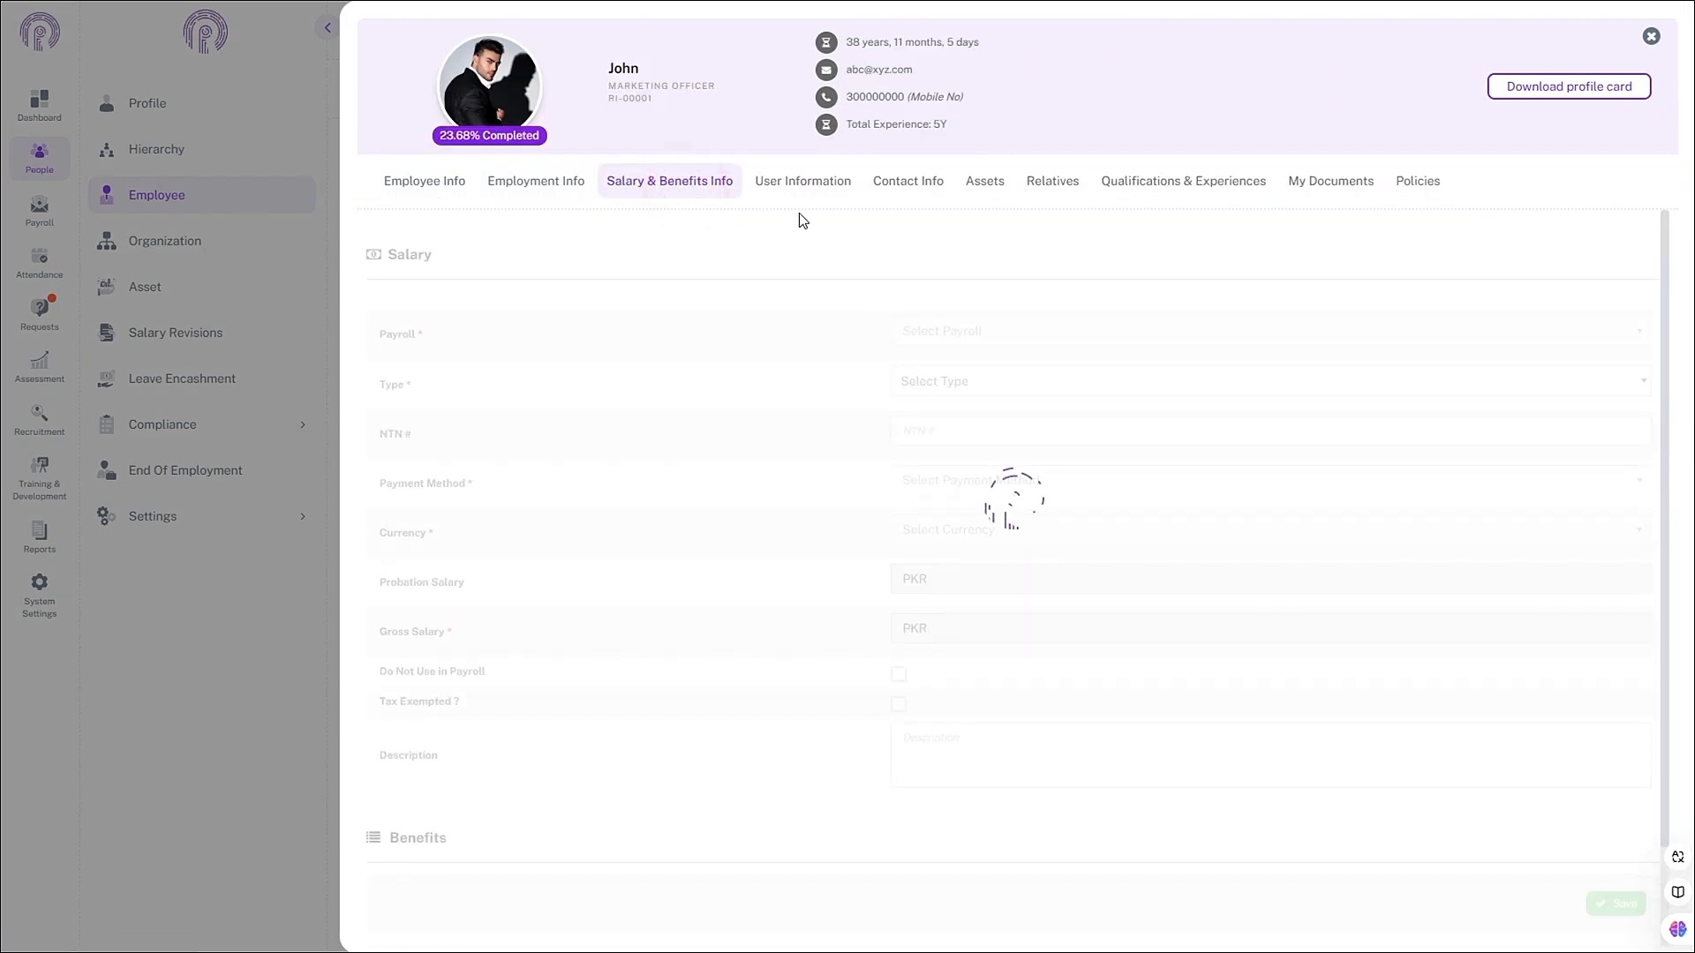
# - Set Mobile (Employees rate), Medical OPD and Gym allowances to Yes and save the profile
pyautogui.scroll(-1, 934, 442)
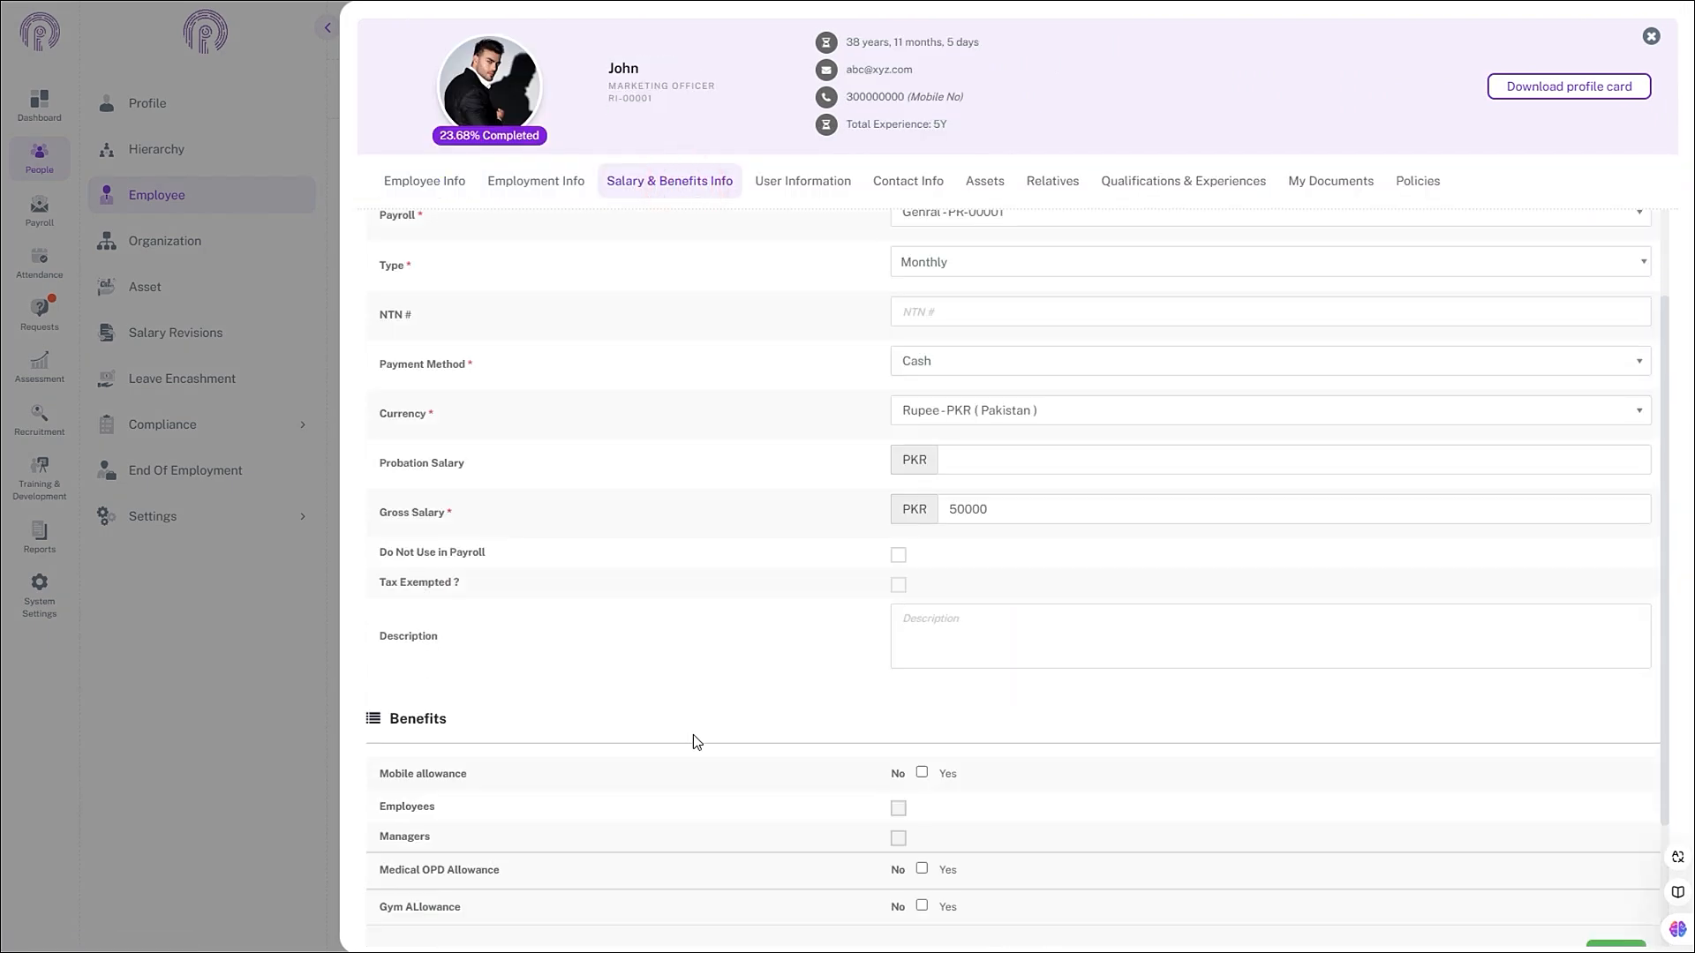
pyautogui.scroll(-5, 692, 735)
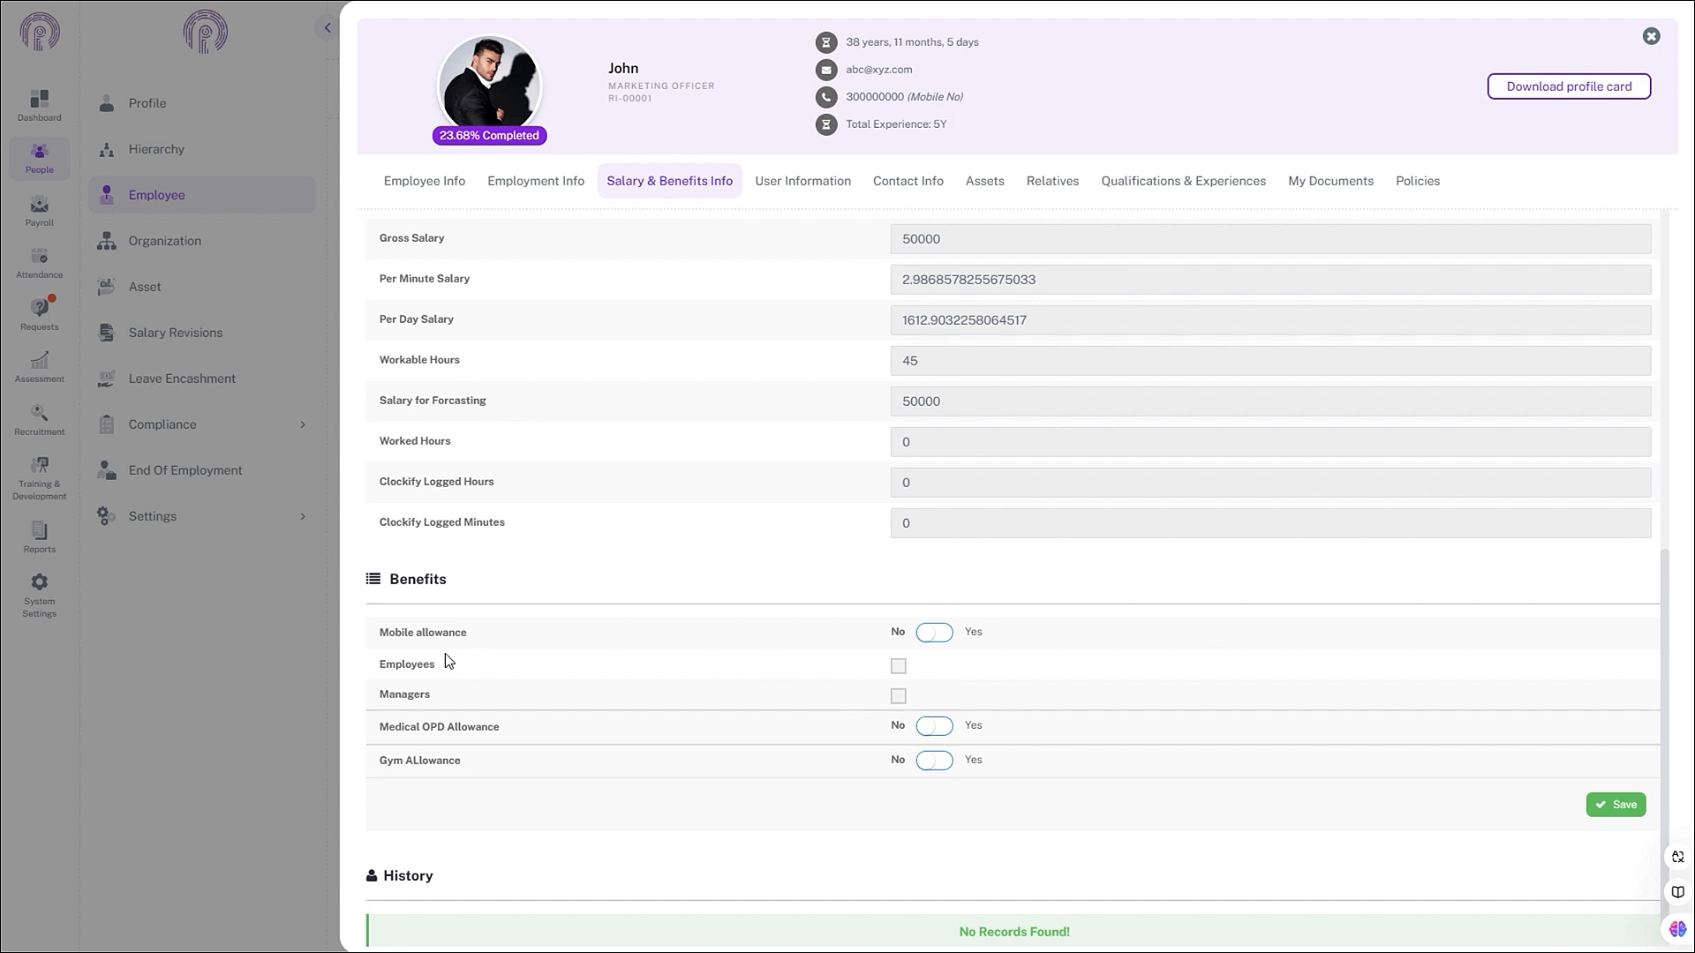
pyautogui.scroll(-1, 406, 639)
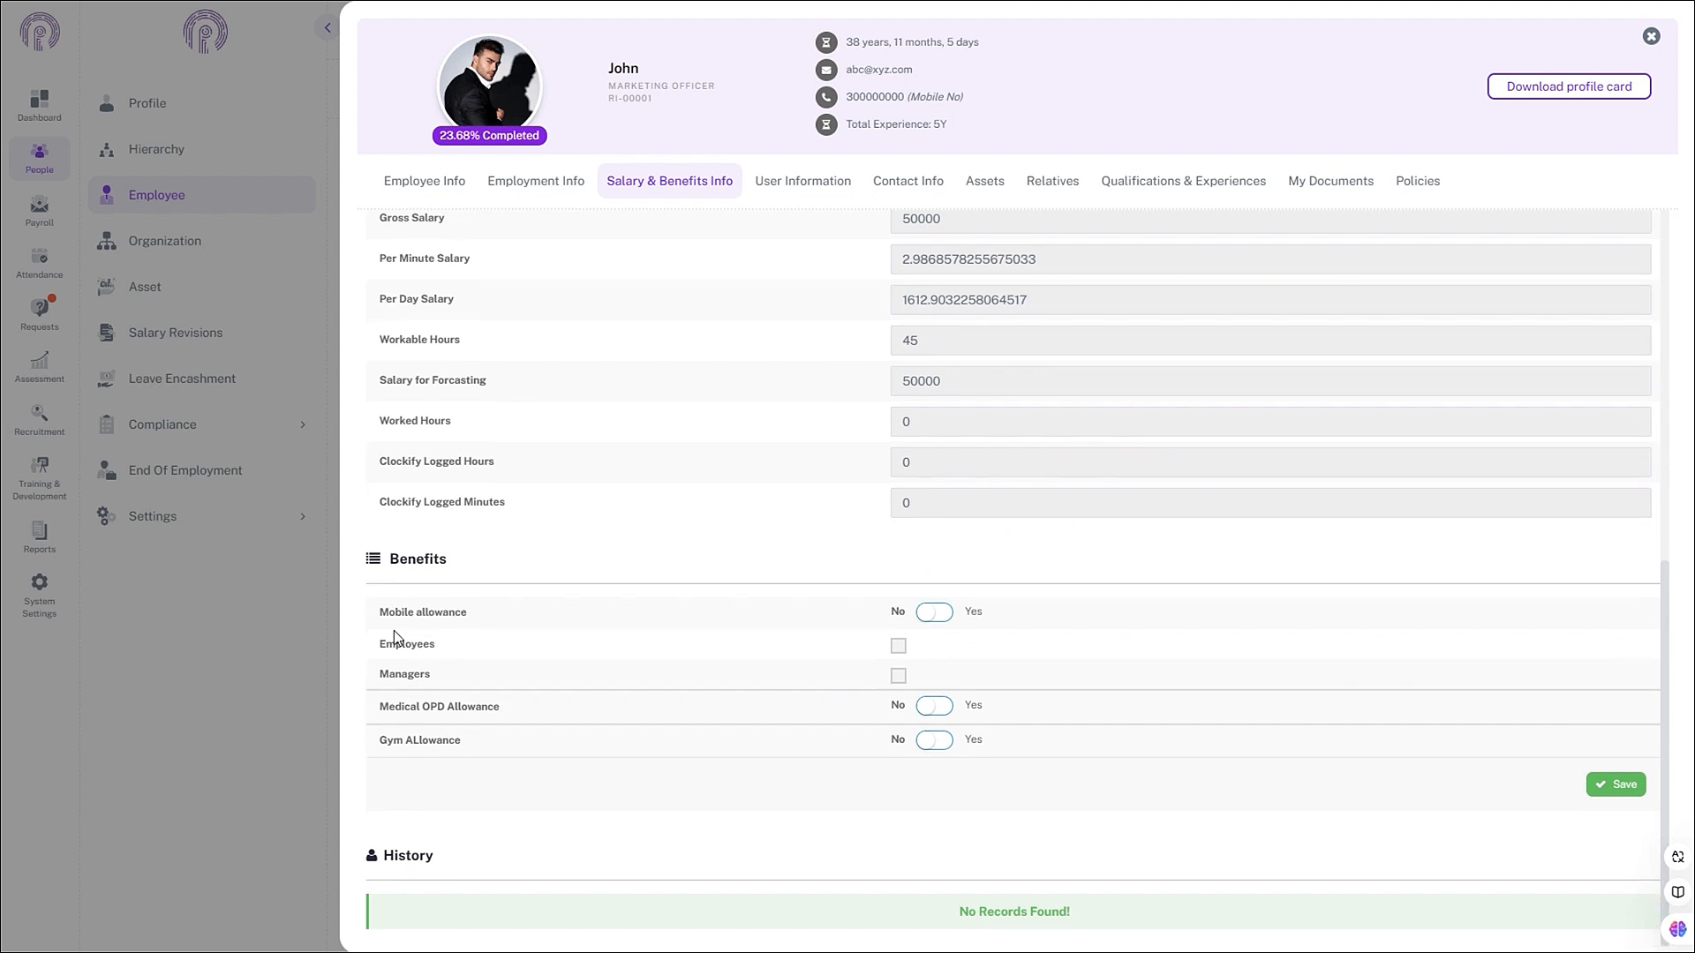
pyautogui.click(452, 571)
pyautogui.click(941, 623)
pyautogui.click(898, 647)
pyautogui.click(936, 705)
pyautogui.click(934, 741)
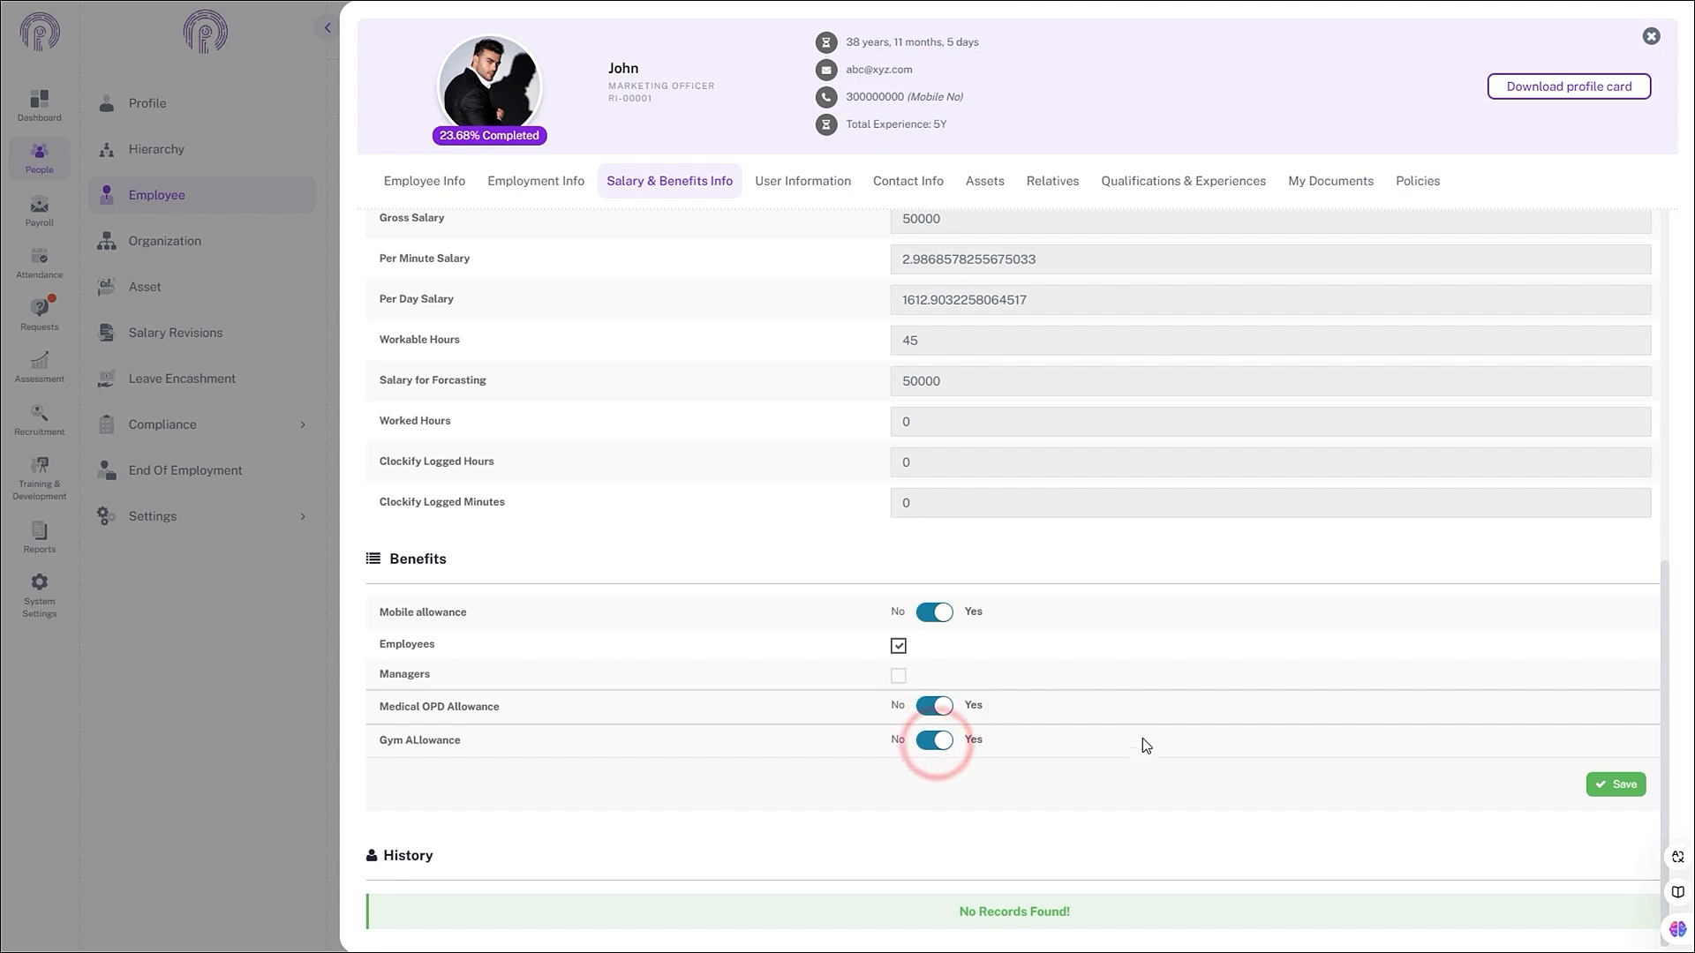
pyautogui.click(1638, 783)
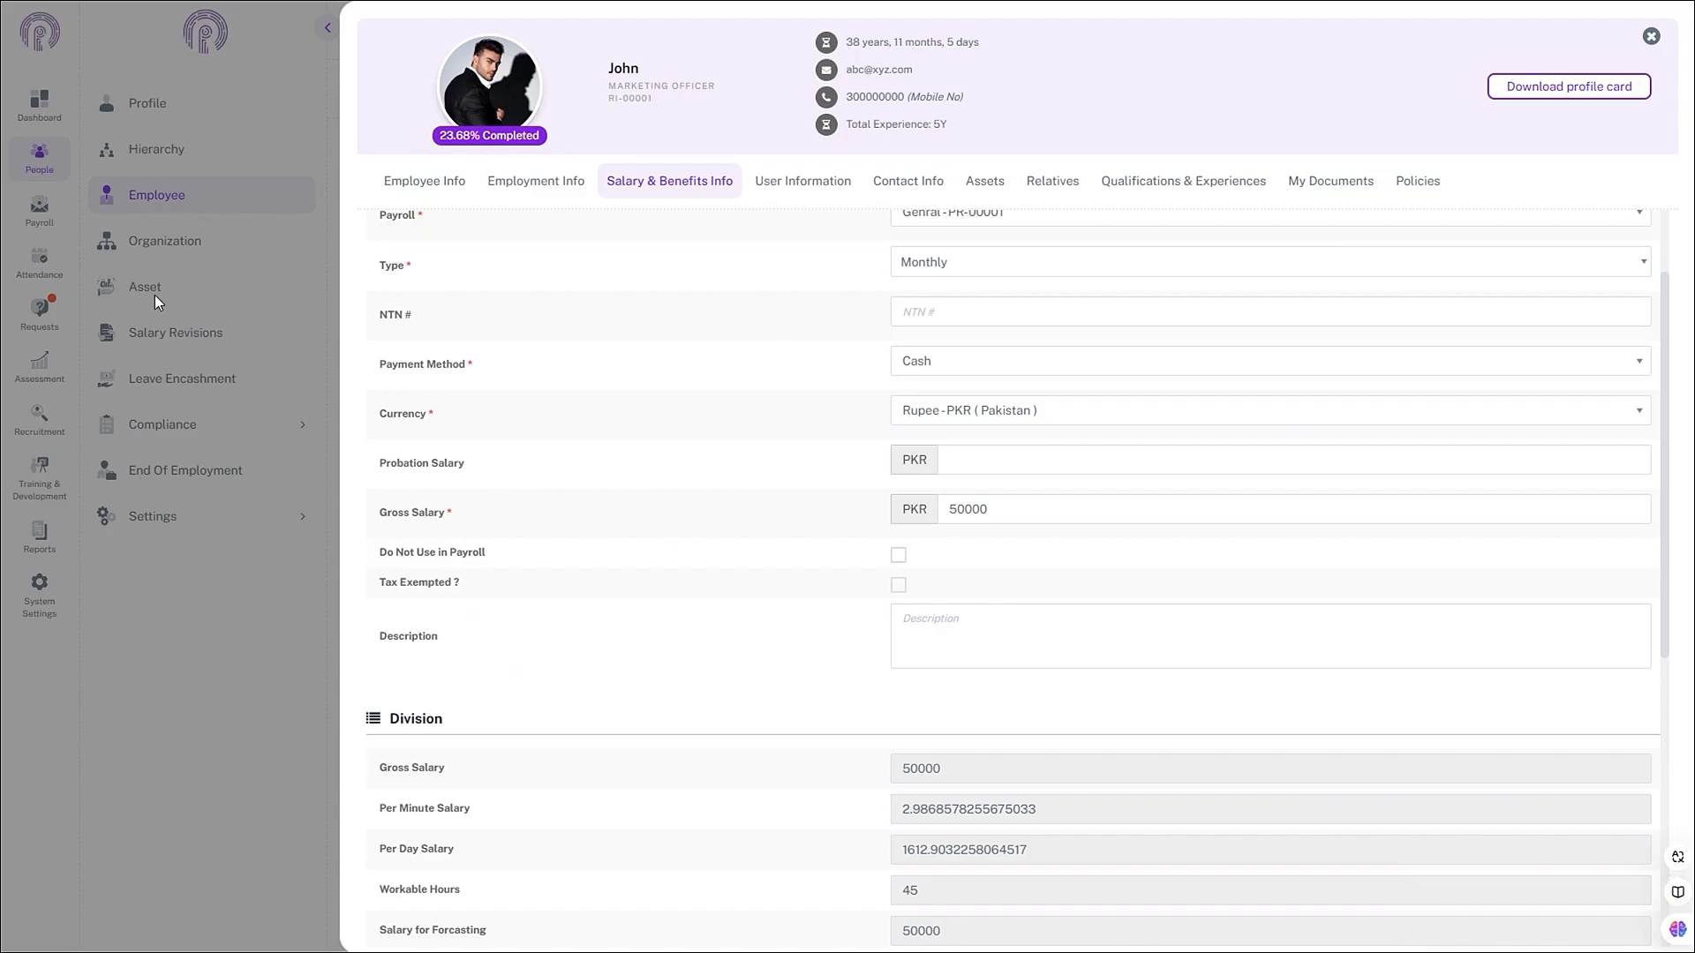
# - Open Benefits allocation for the Employee Level grade (GRD-00001) under Organization > Grade
pyautogui.click(227, 326)
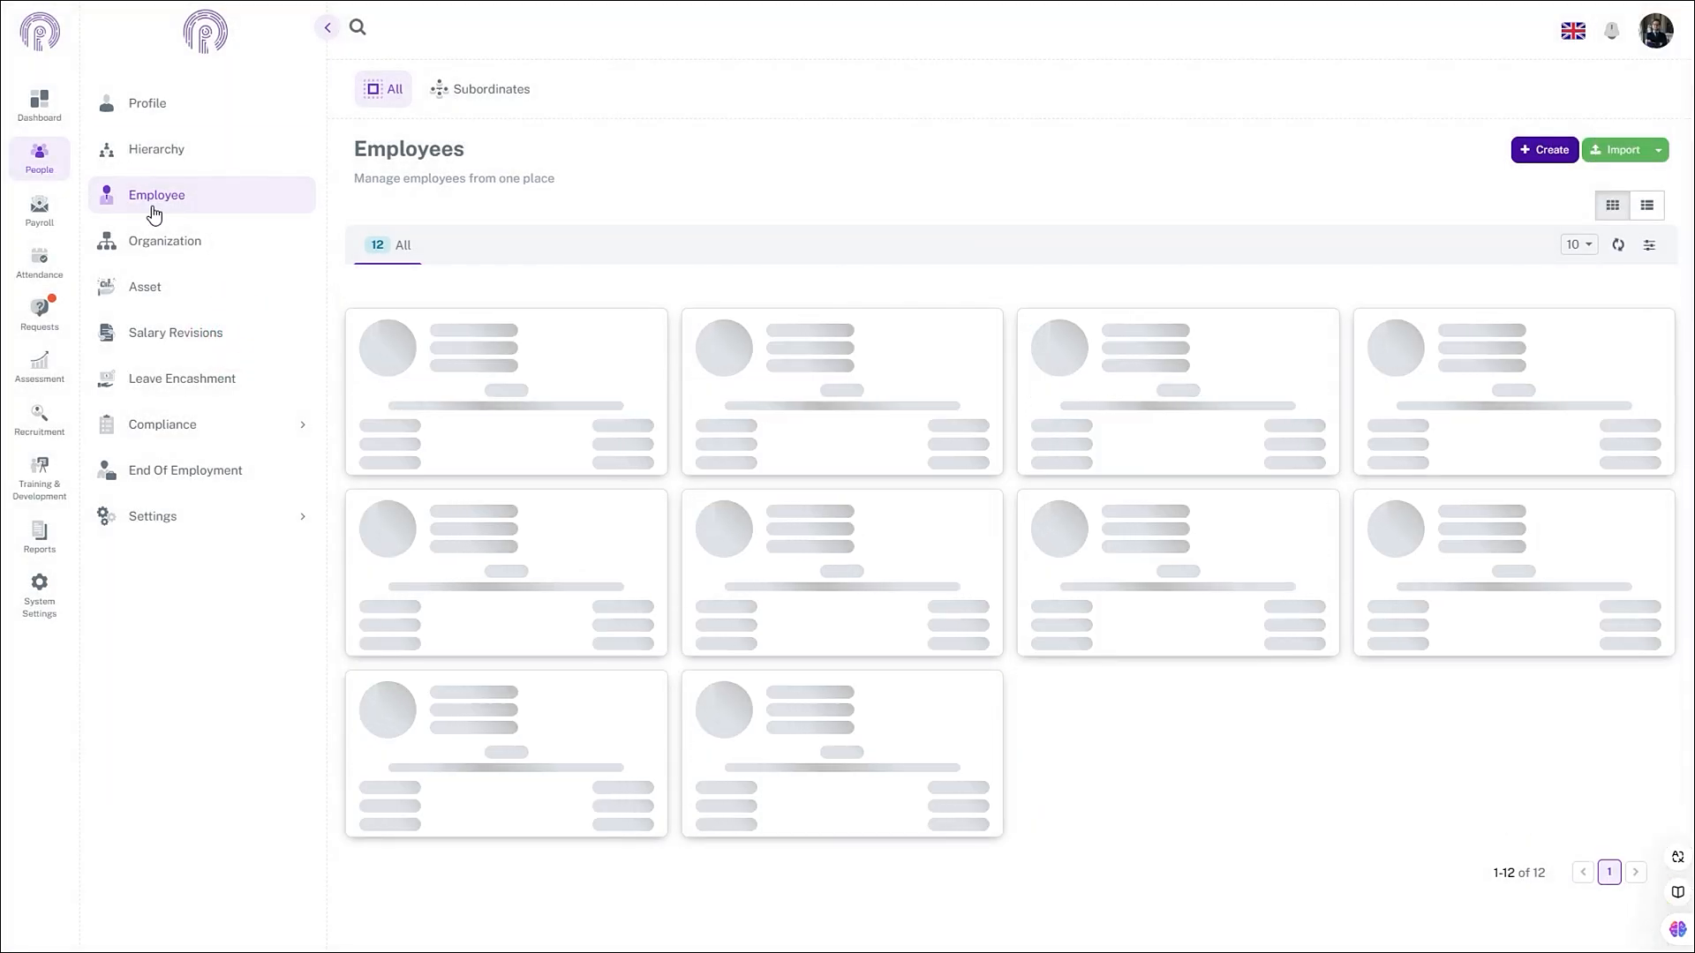
pyautogui.click(157, 243)
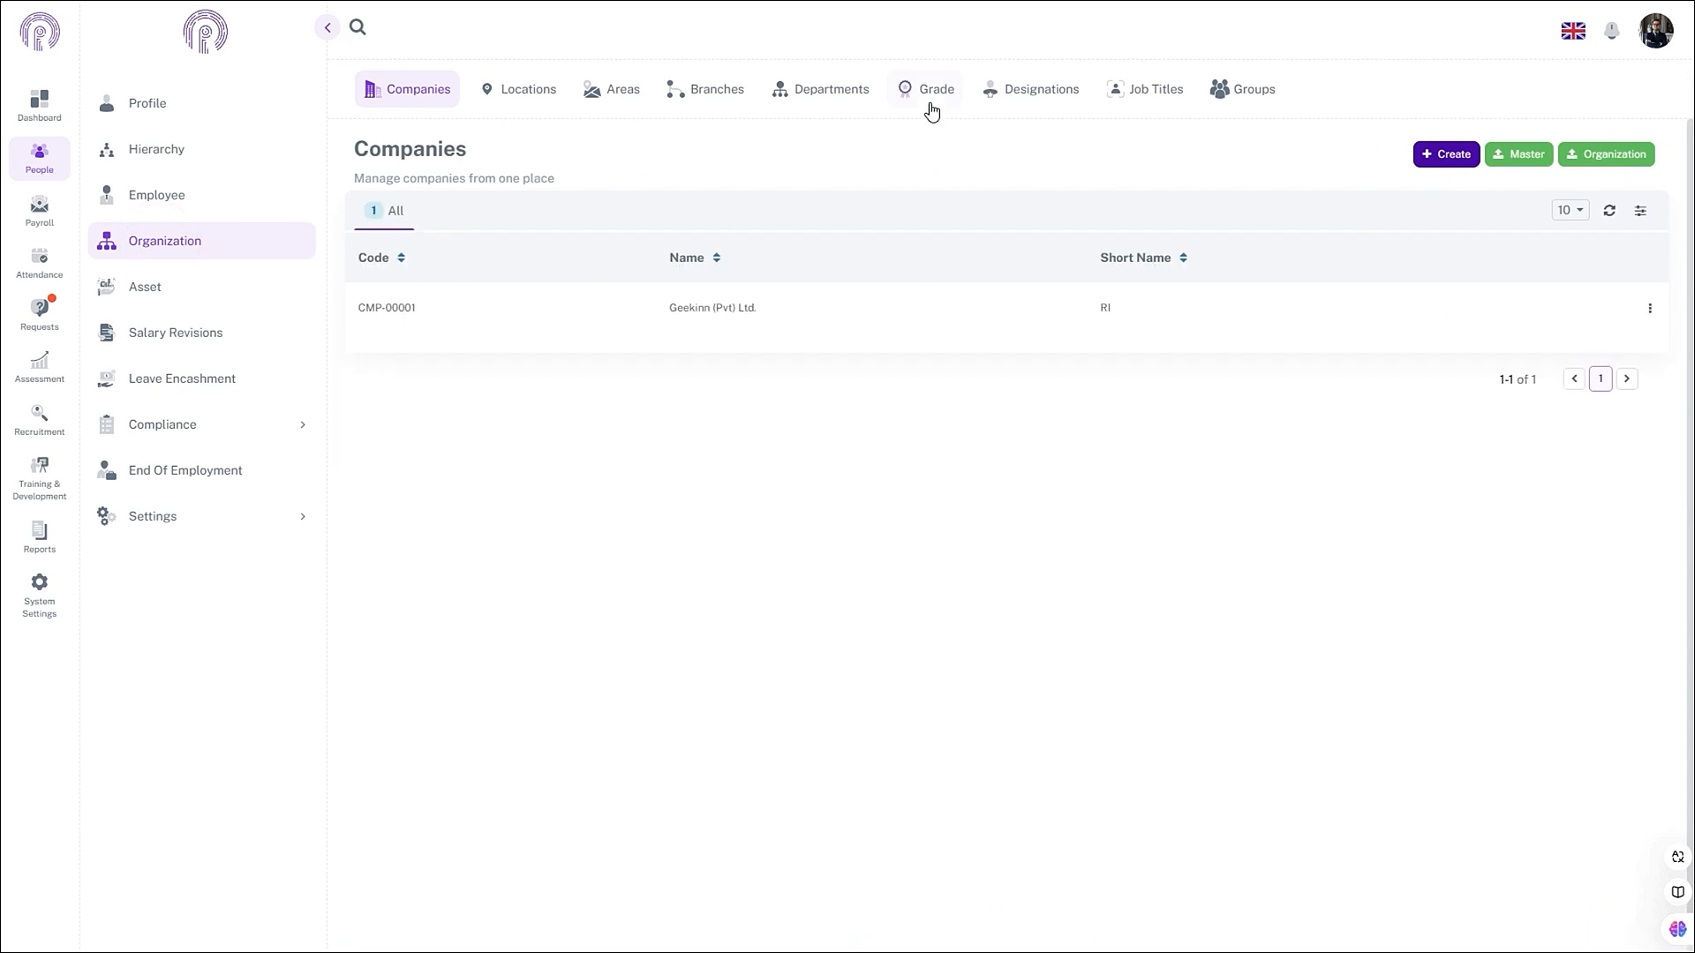
pyautogui.click(931, 108)
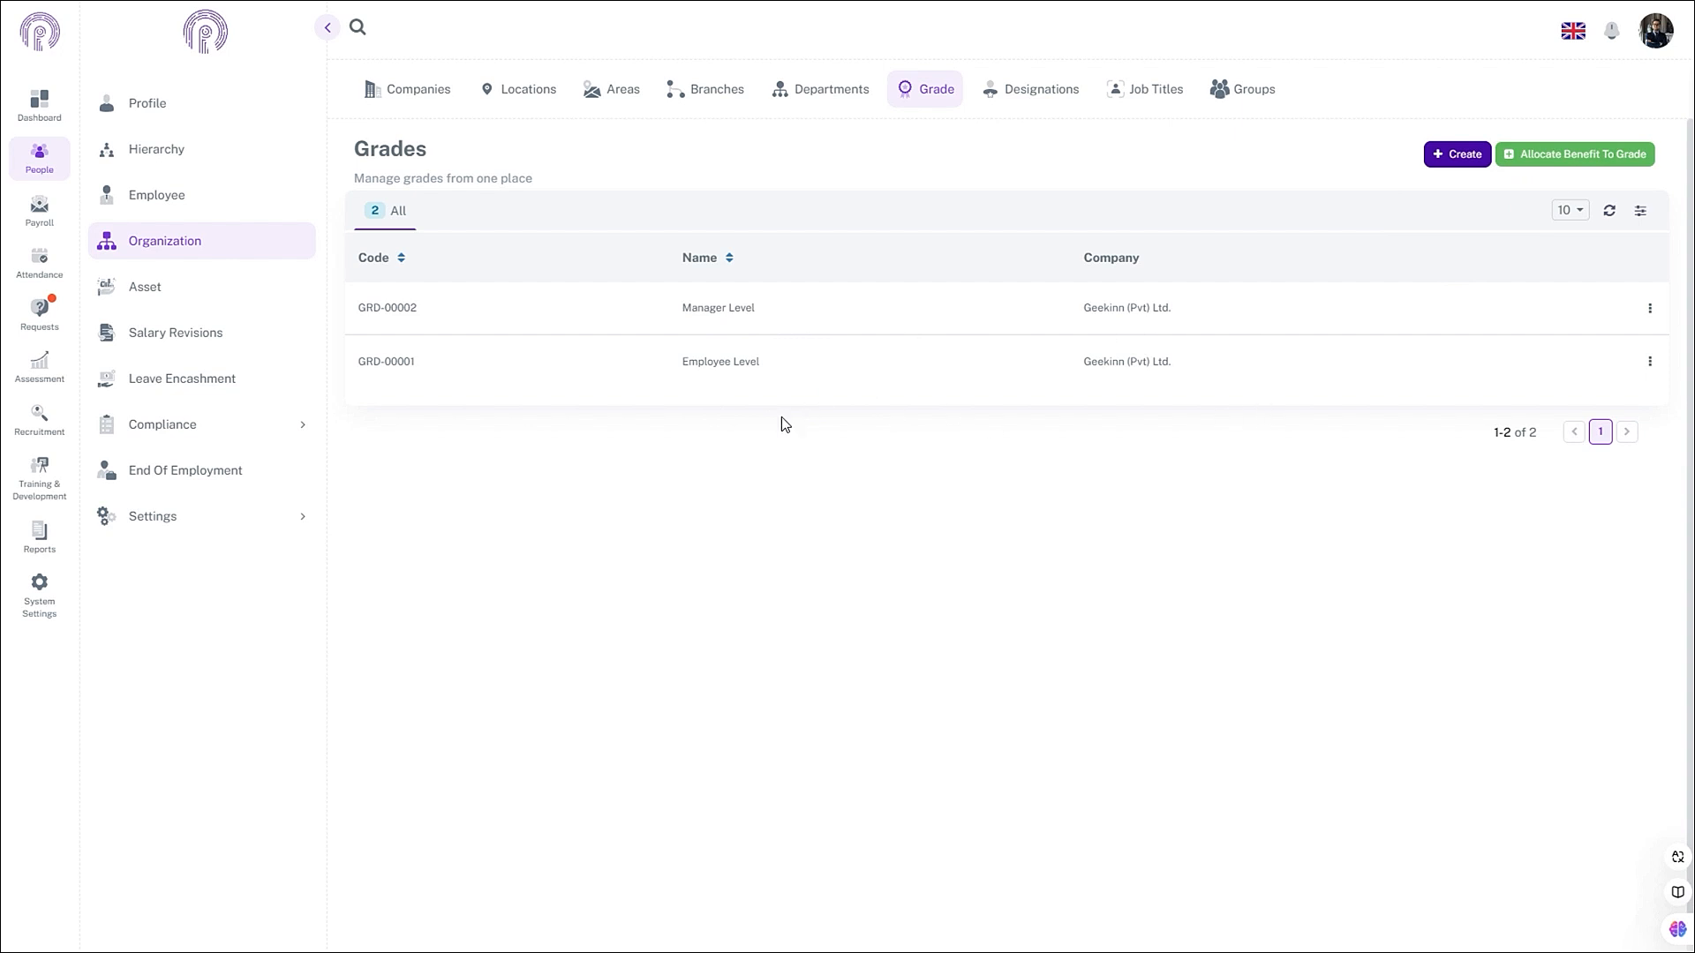
pyautogui.click(1650, 364)
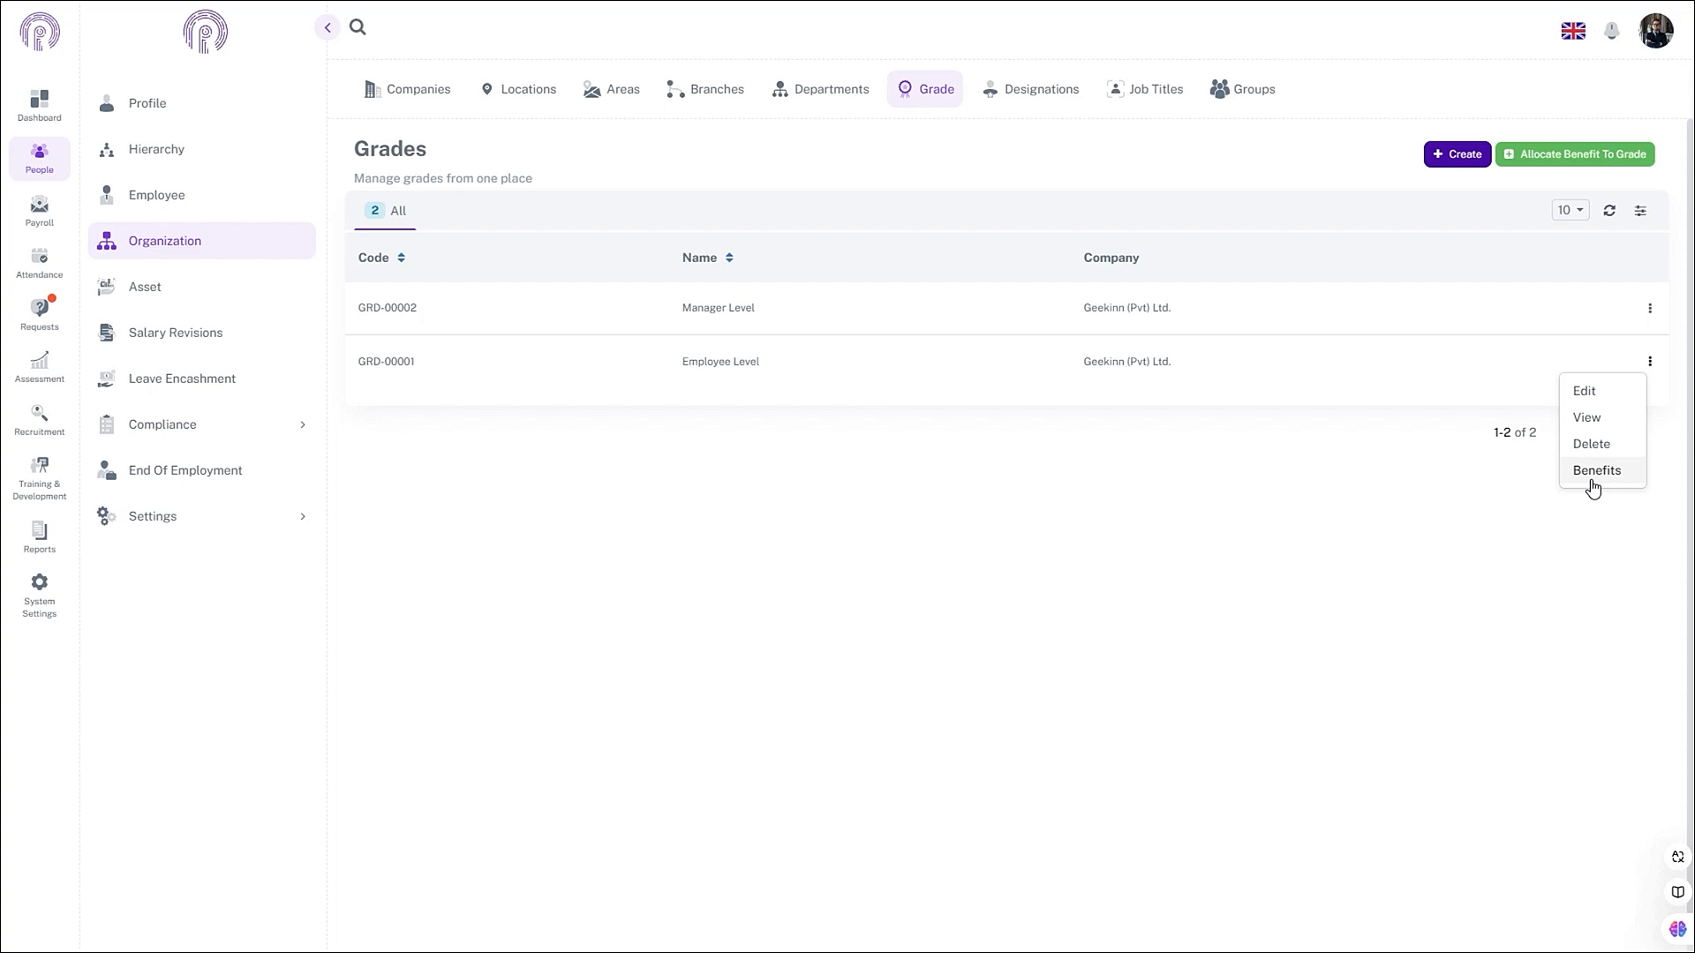
pyautogui.click(1593, 482)
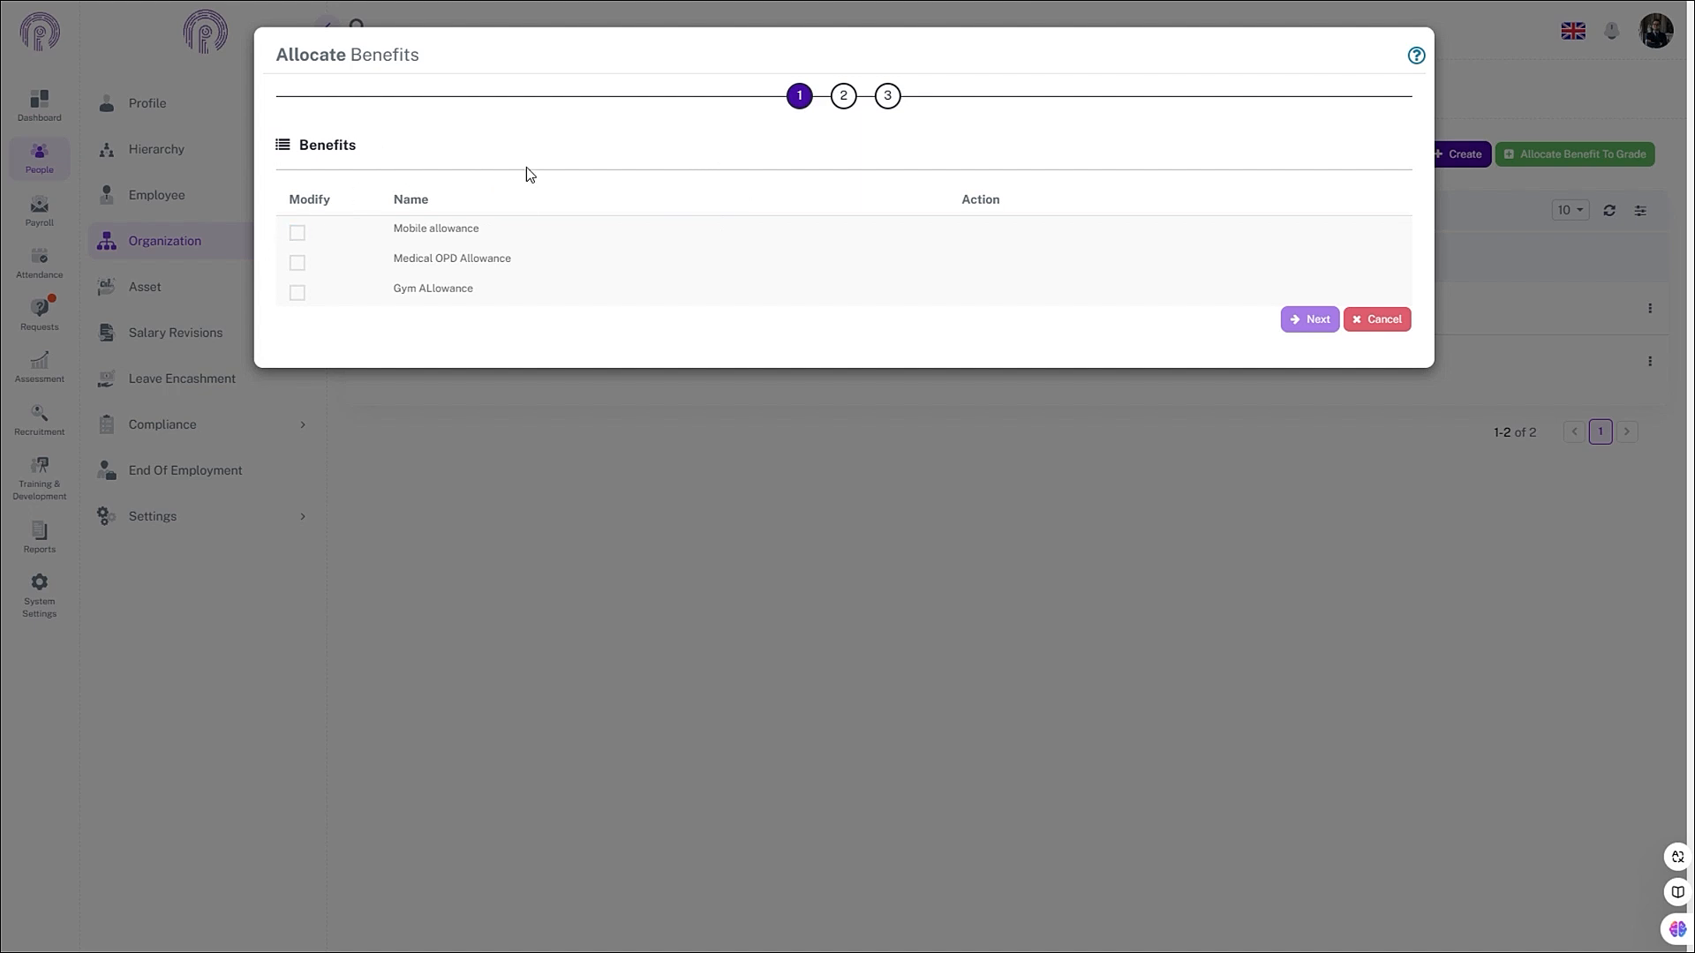
# - Mark all three benefits for modification and set them Yes, Mobile at the Employees rate
pyautogui.click(298, 234)
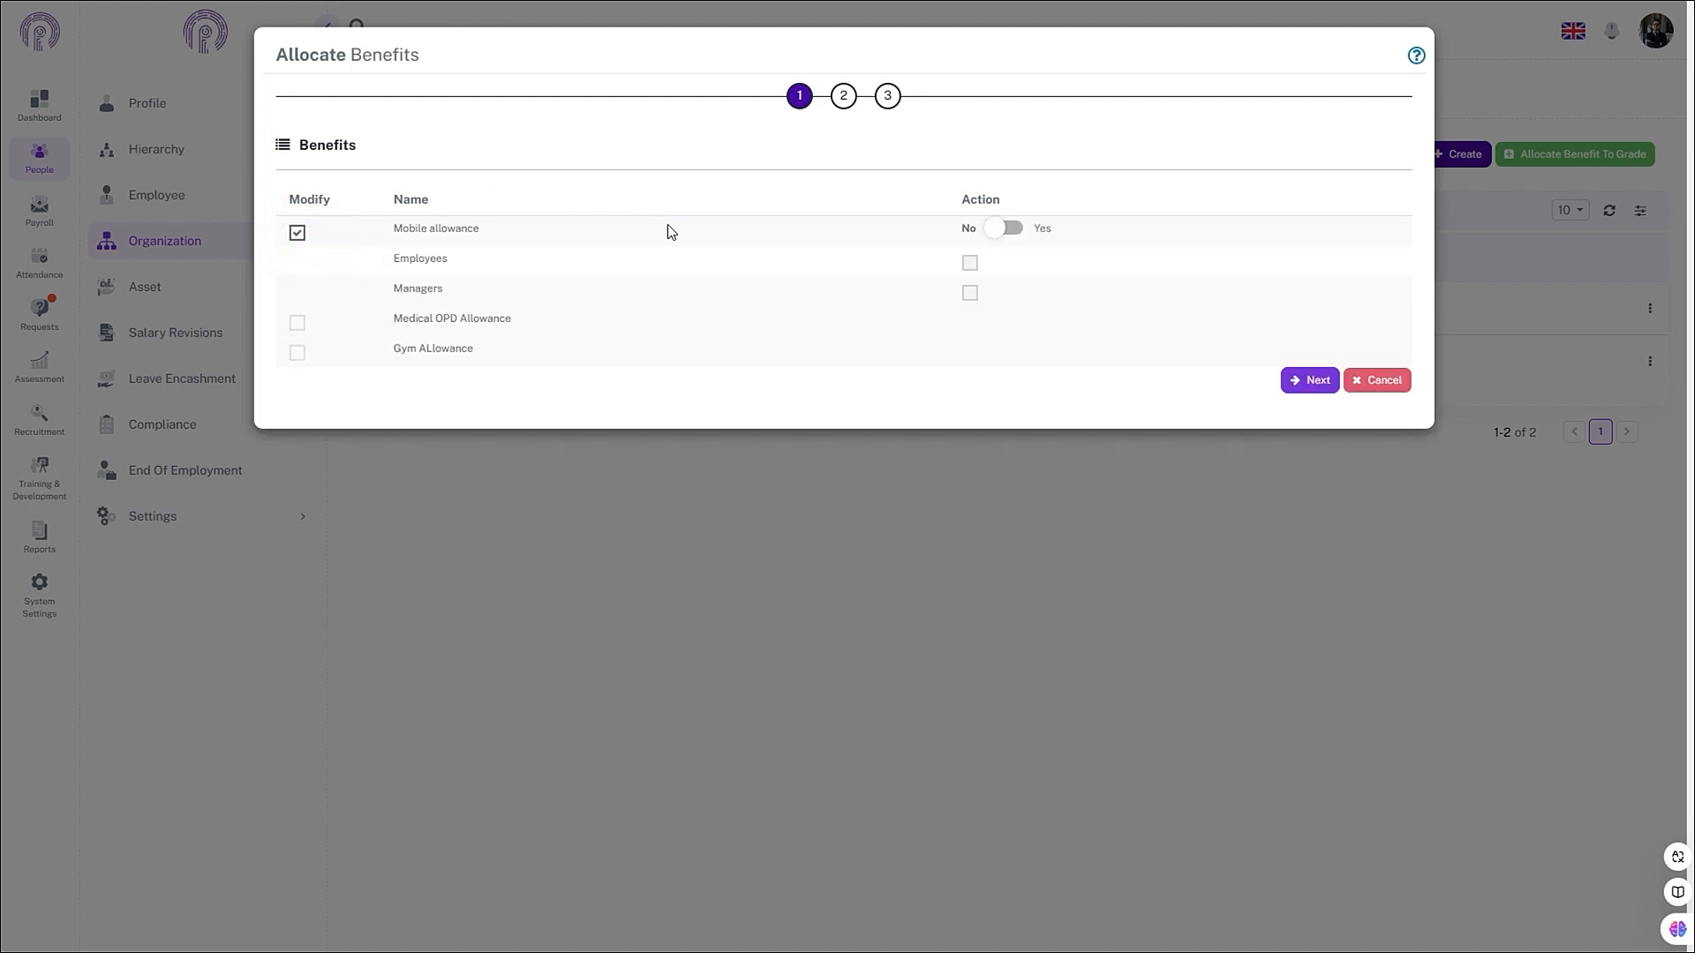
pyautogui.click(1014, 229)
pyautogui.click(969, 264)
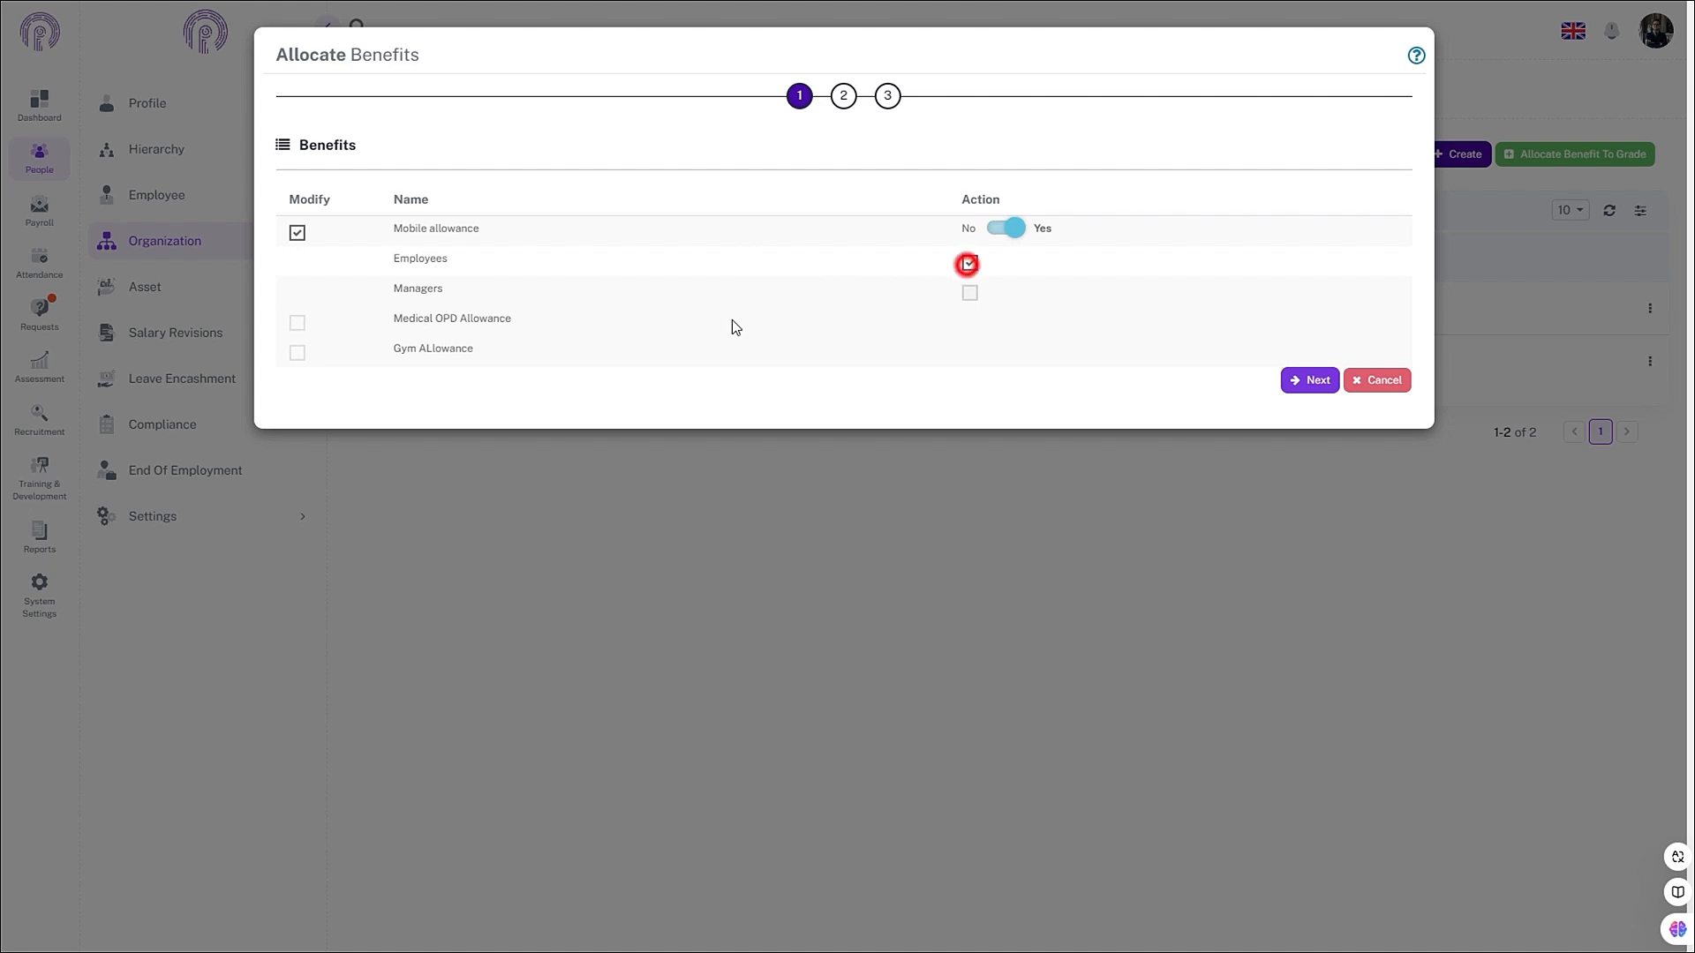
pyautogui.click(297, 323)
pyautogui.click(297, 352)
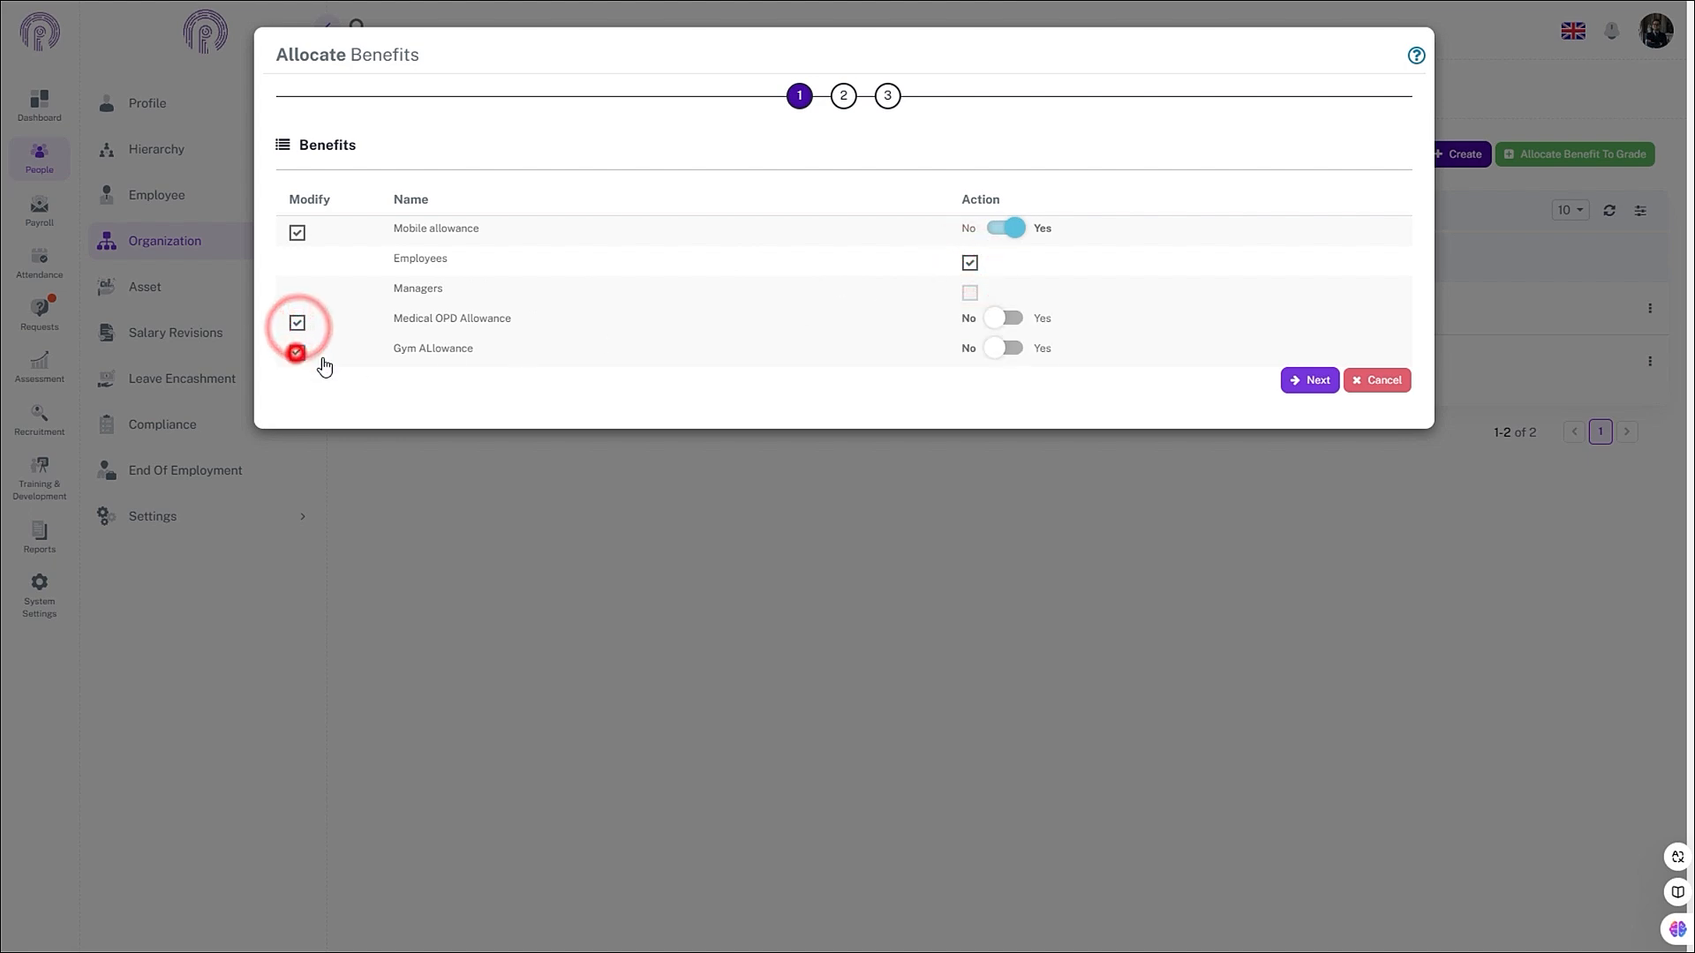
pyautogui.click(1007, 318)
pyautogui.click(1012, 349)
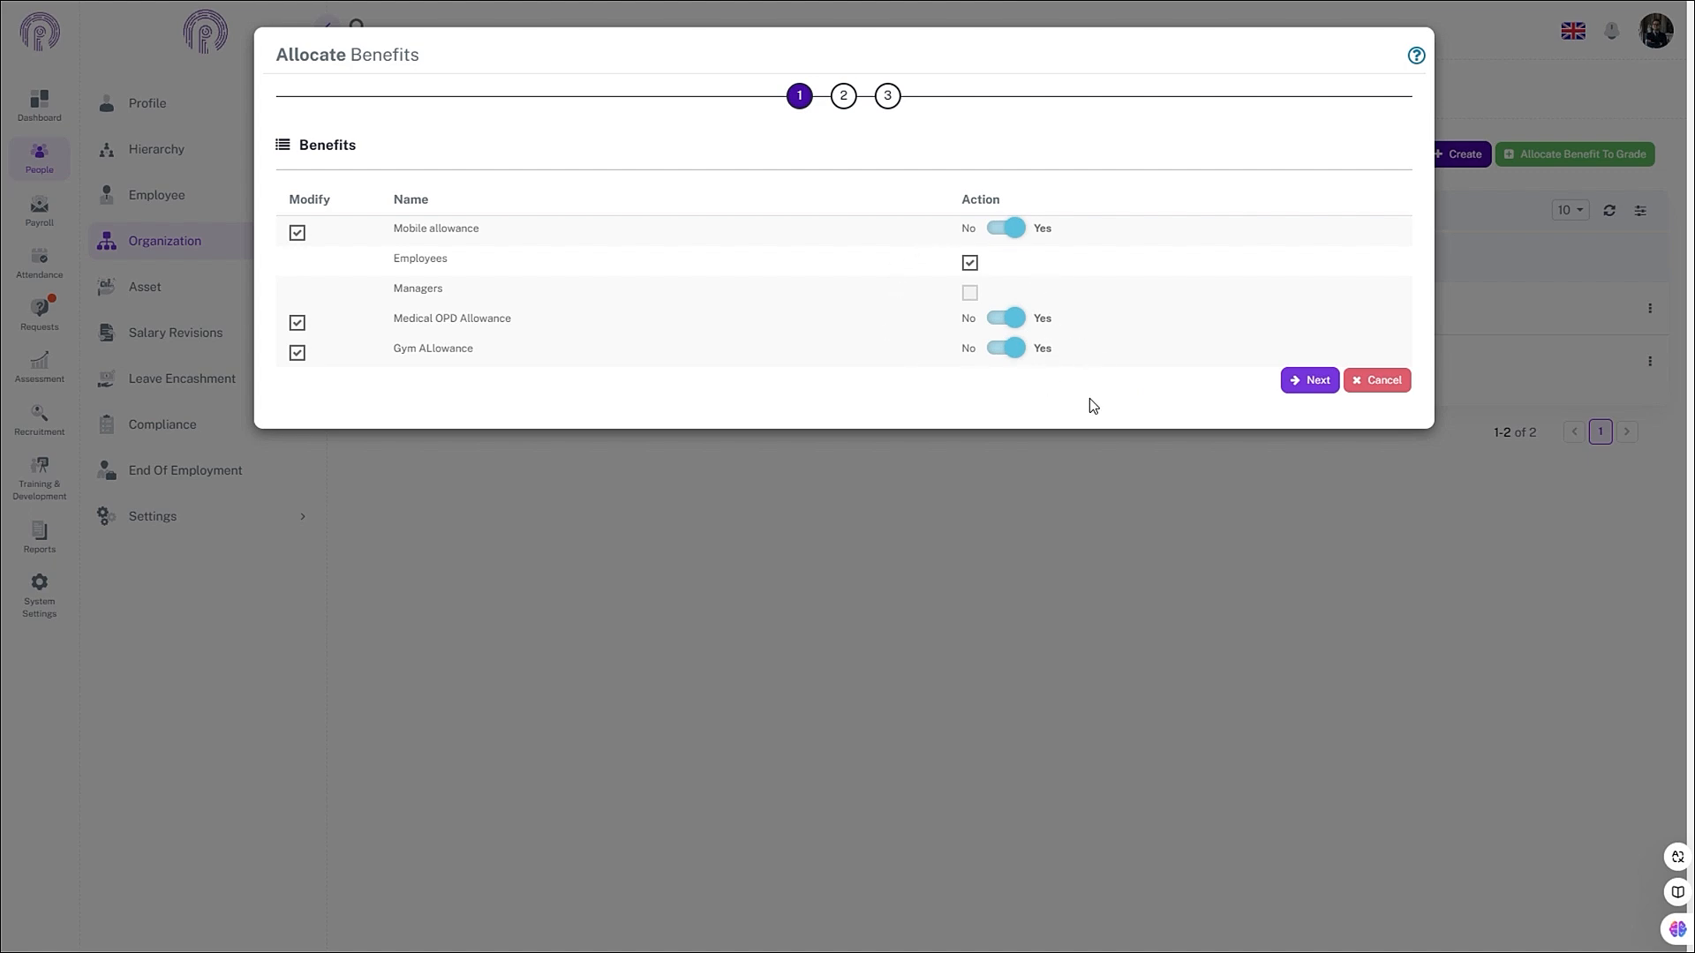
# - Filter and search for six employees, including the Finance Officer, marketing staff and HR executive
pyautogui.click(1305, 381)
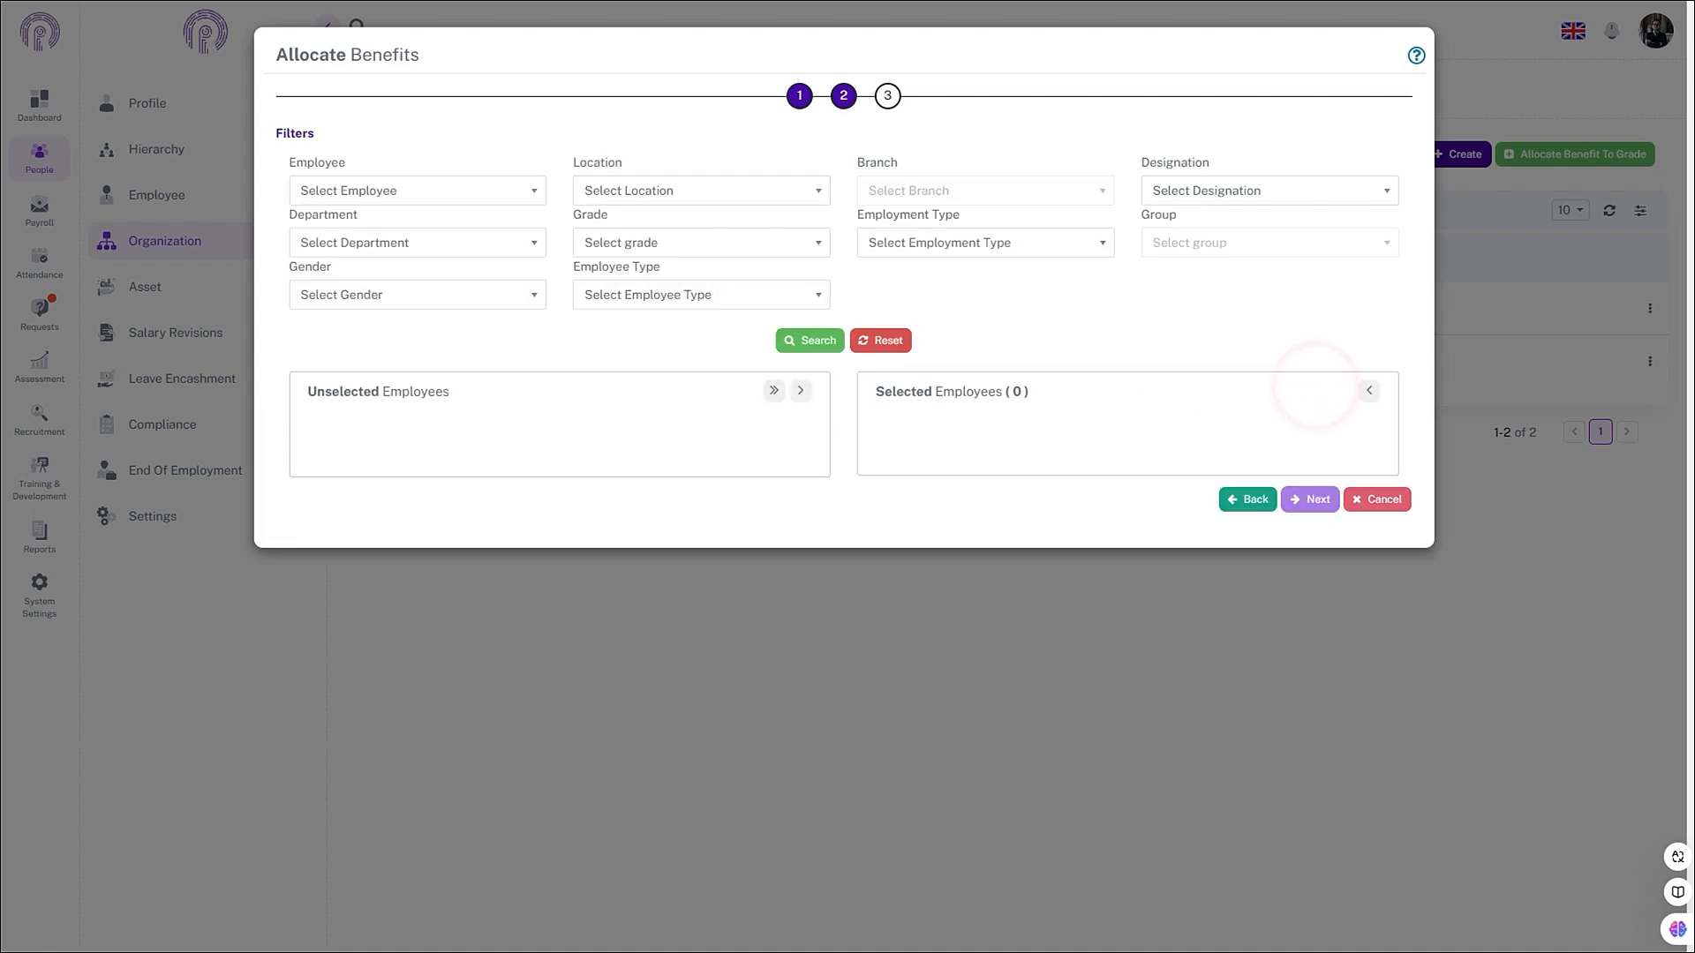
pyautogui.click(497, 191)
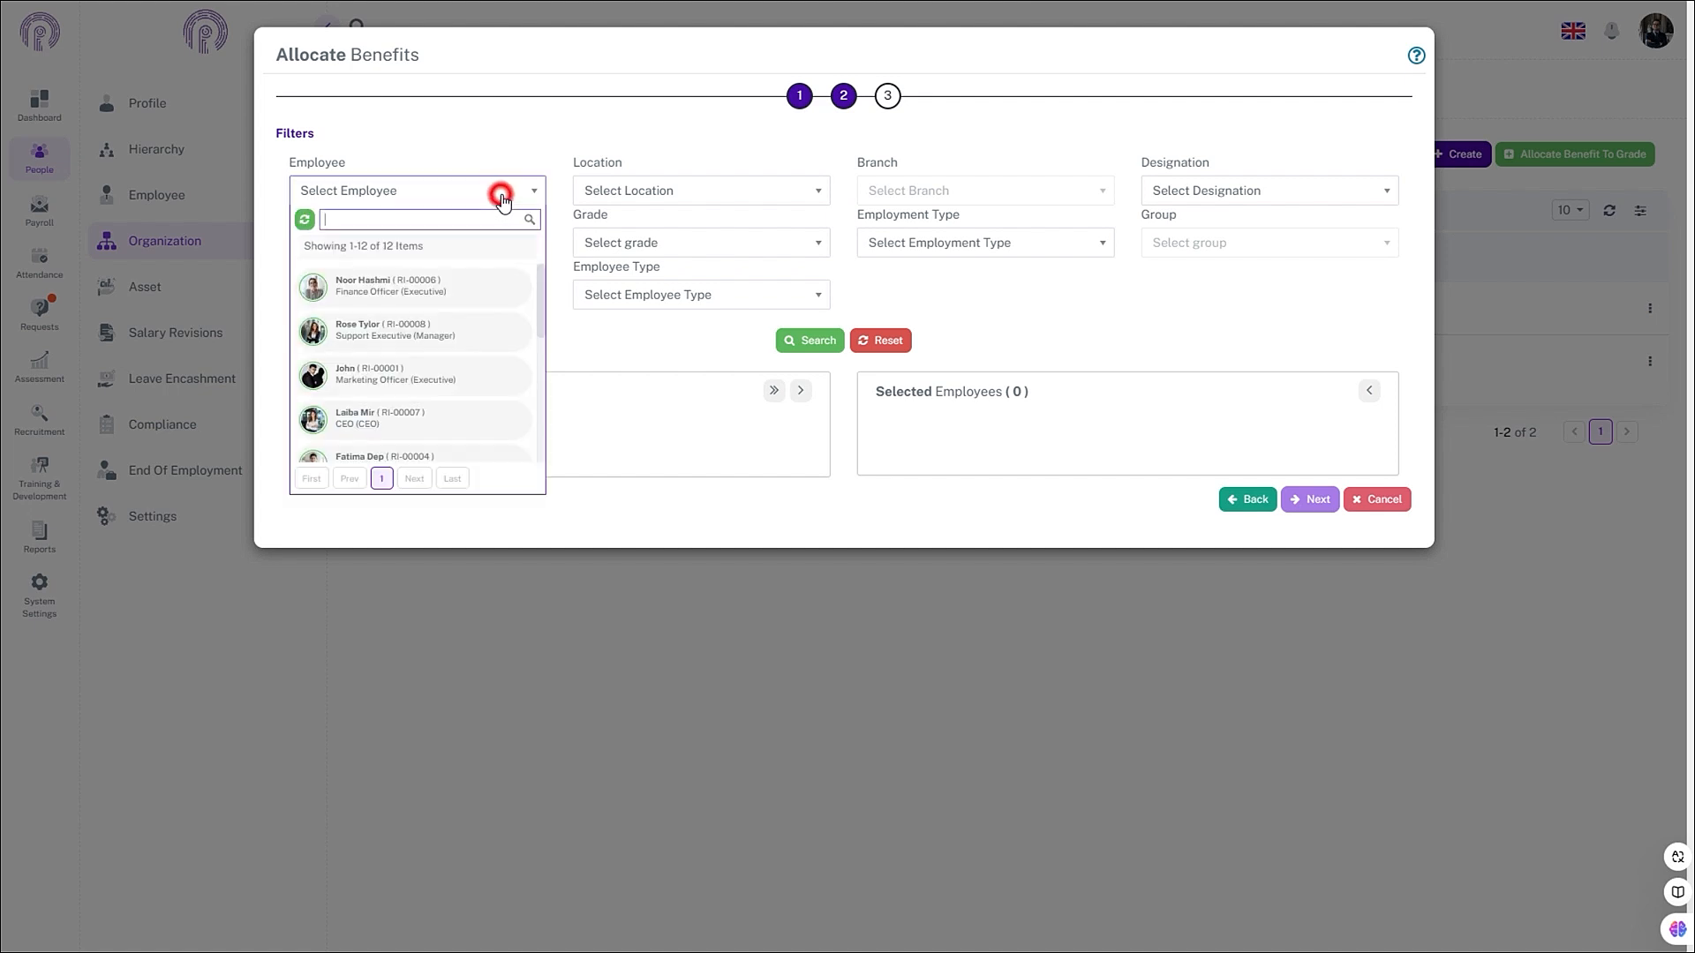
pyautogui.click(454, 291)
pyautogui.click(456, 334)
pyautogui.click(466, 429)
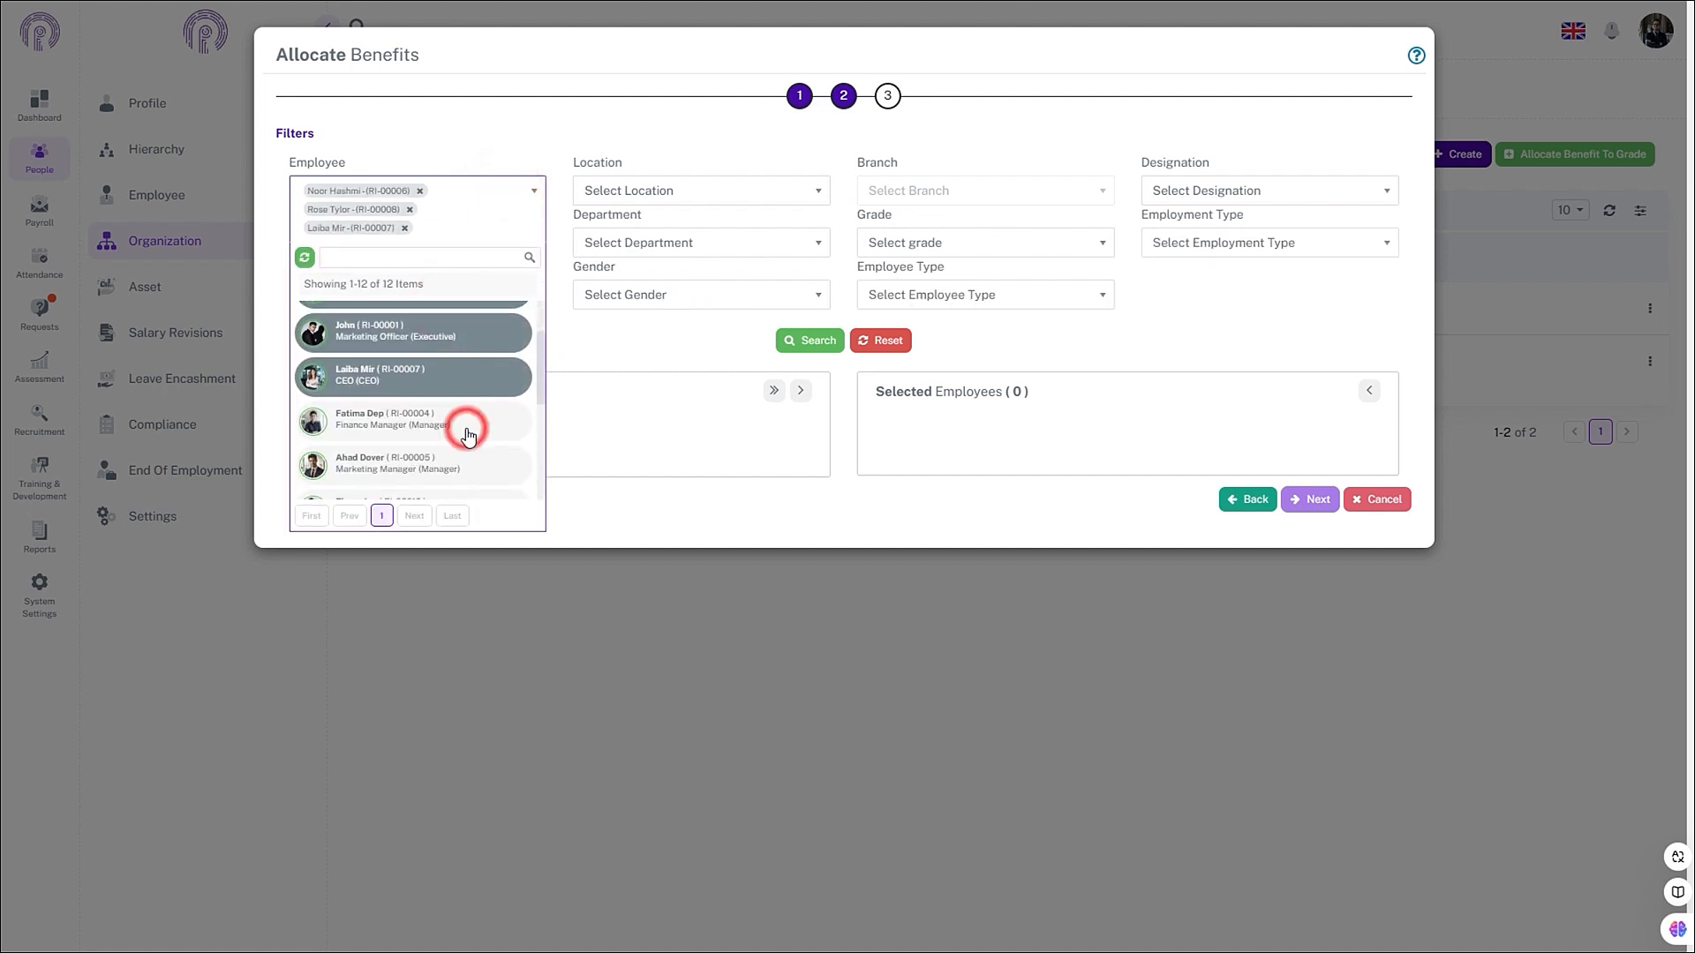
pyautogui.click(470, 455)
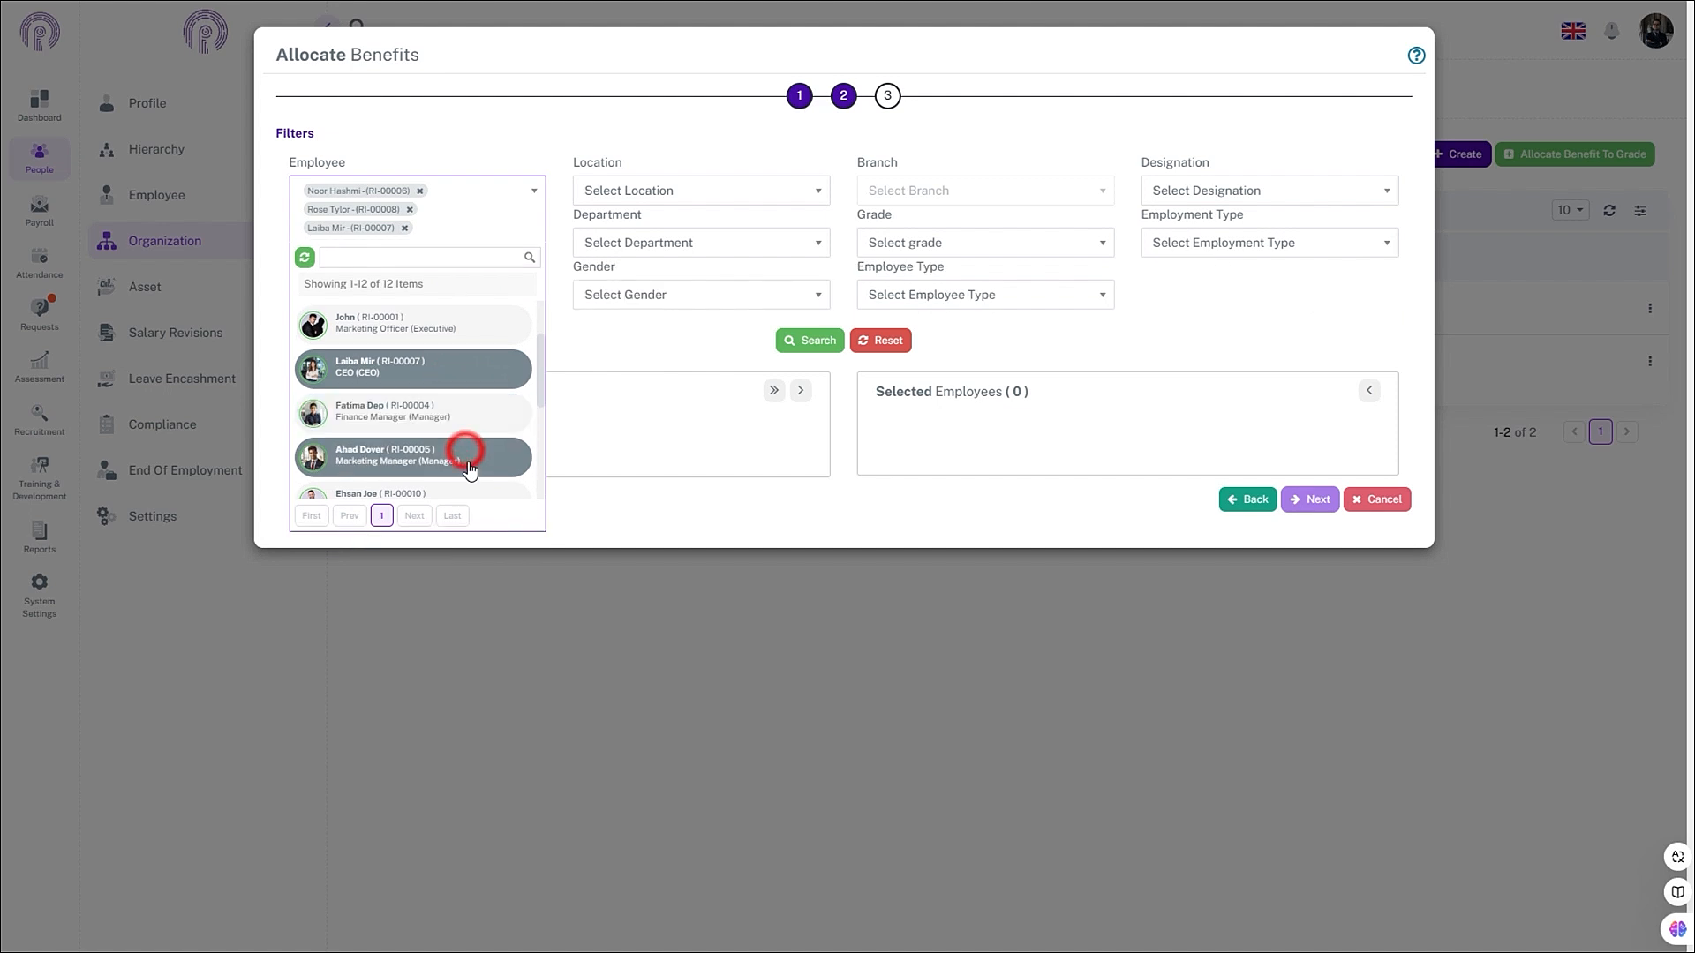
pyautogui.click(474, 418)
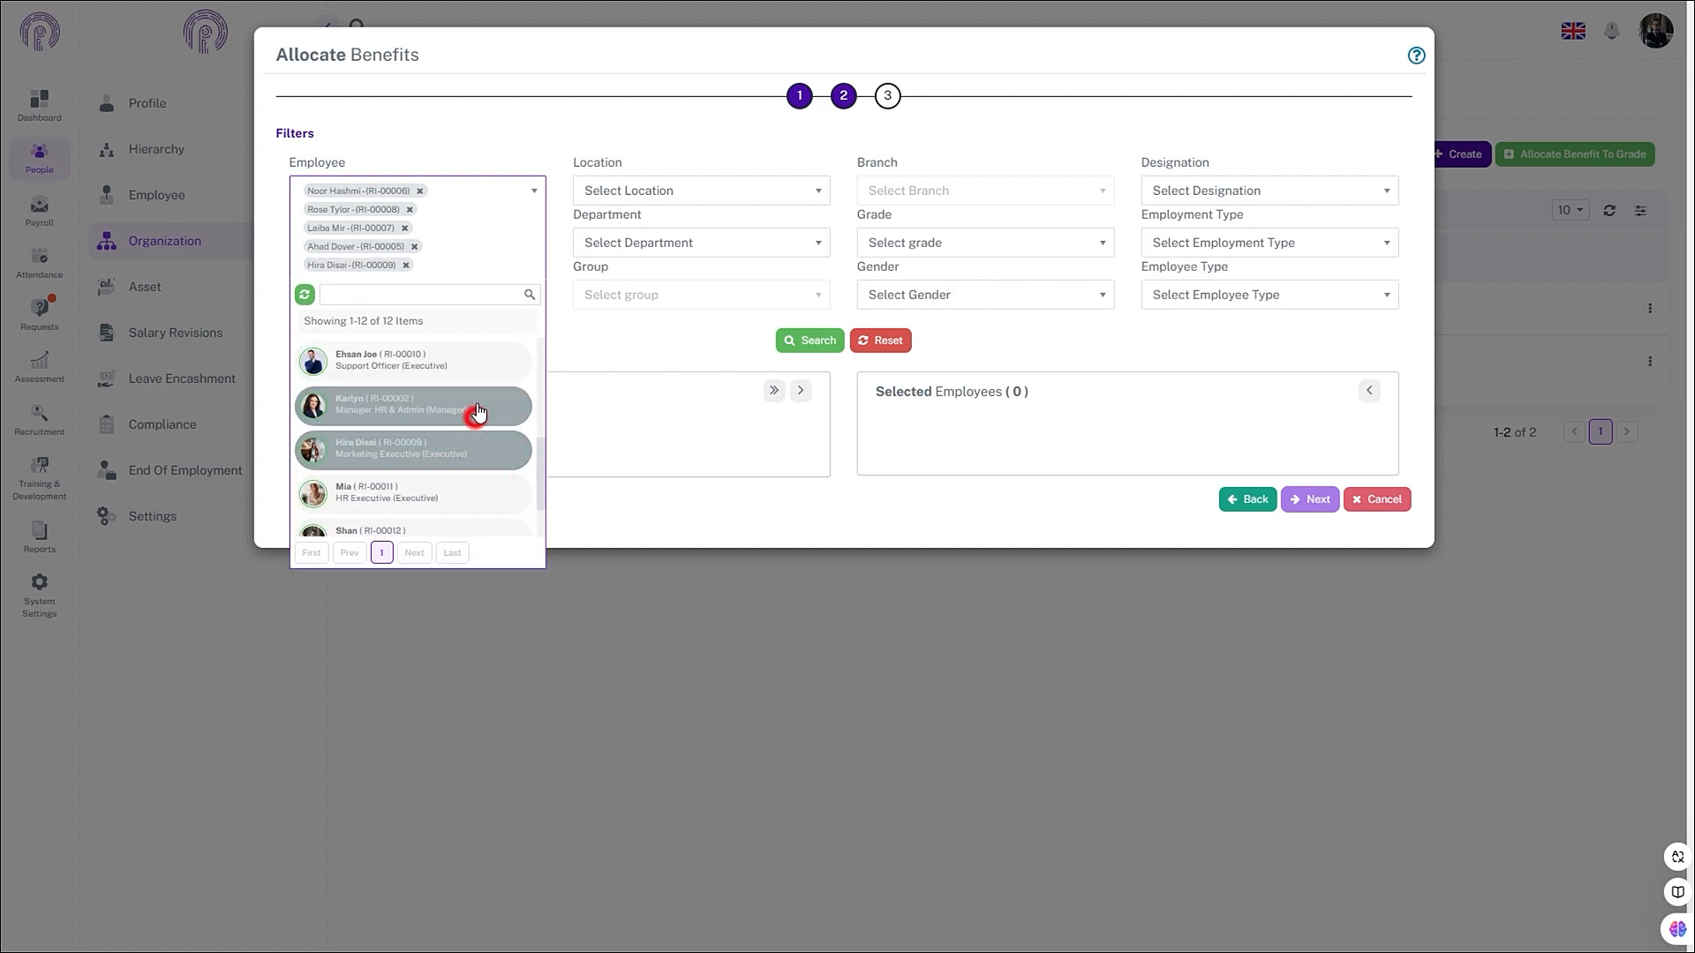
pyautogui.click(475, 490)
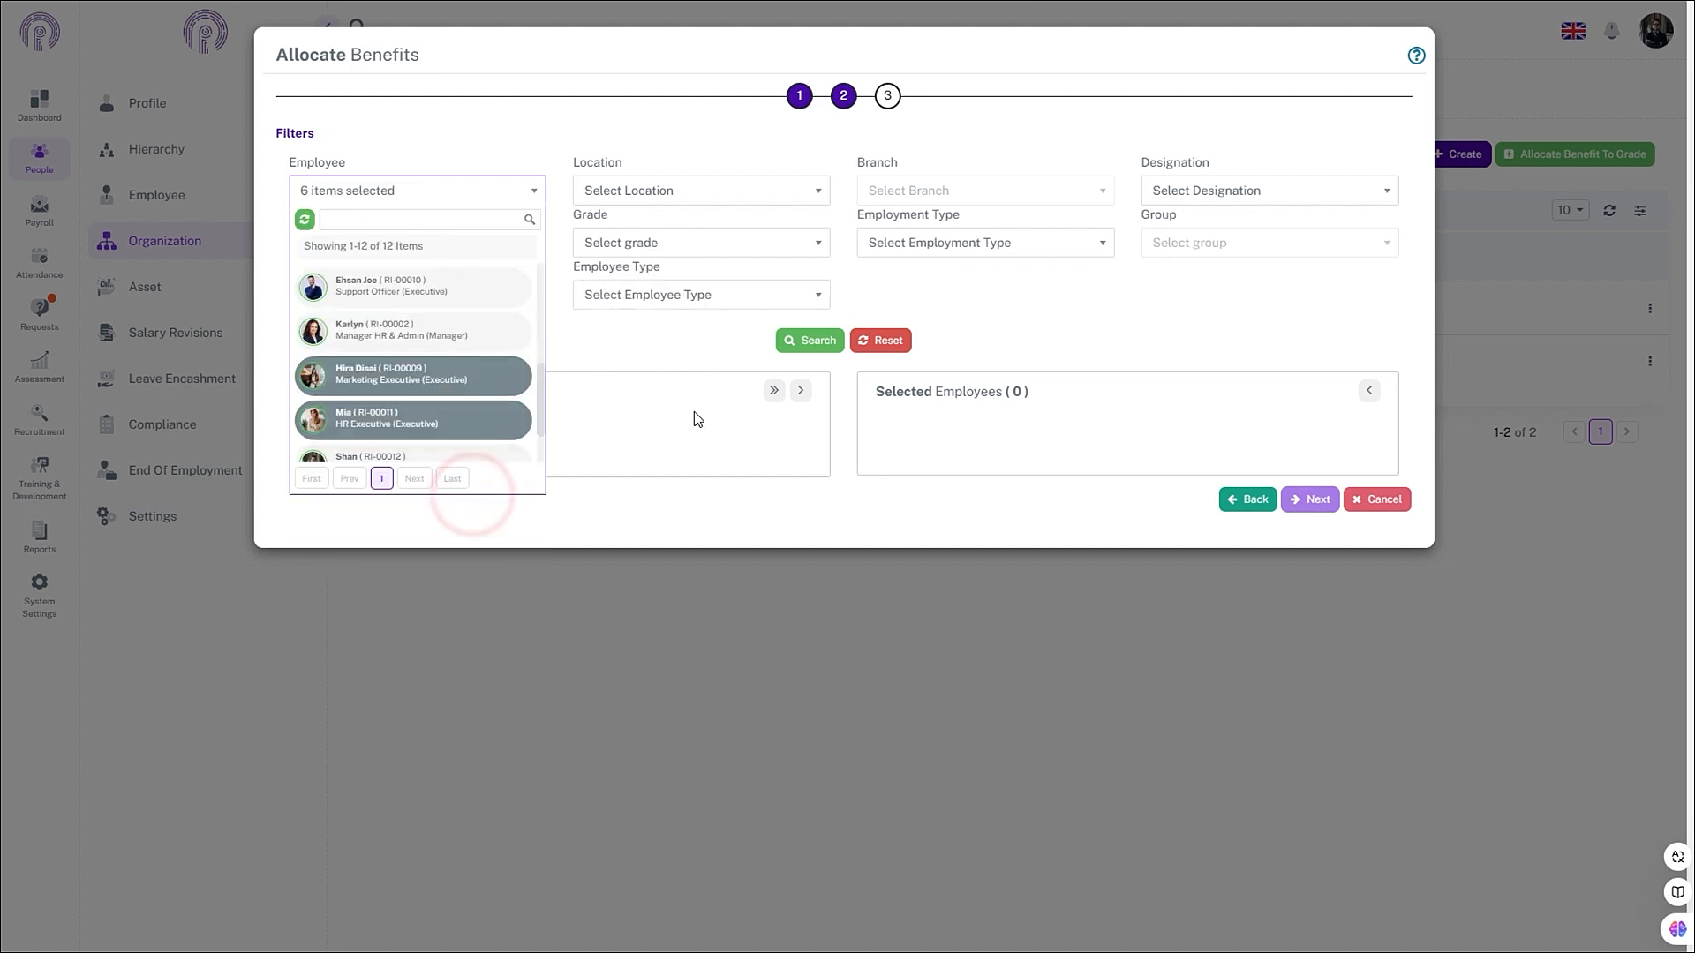
pyautogui.click(659, 339)
pyautogui.click(787, 340)
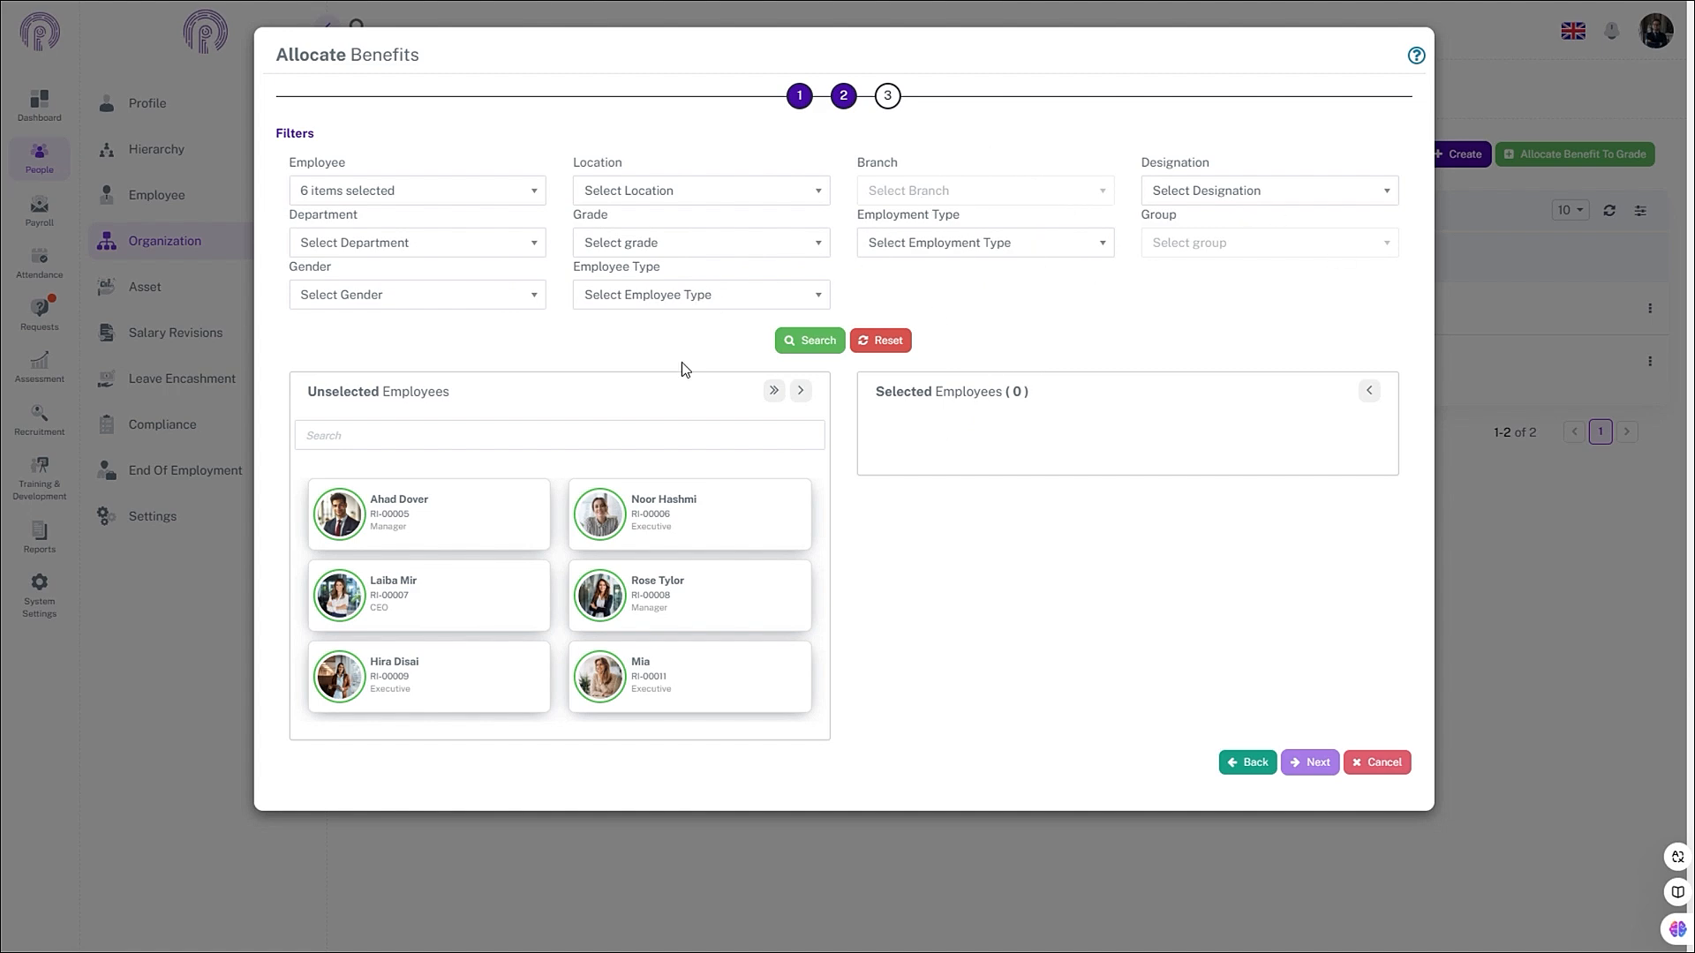
# - Move all found employees to Selected and save the benefit allocation
pyautogui.click(775, 390)
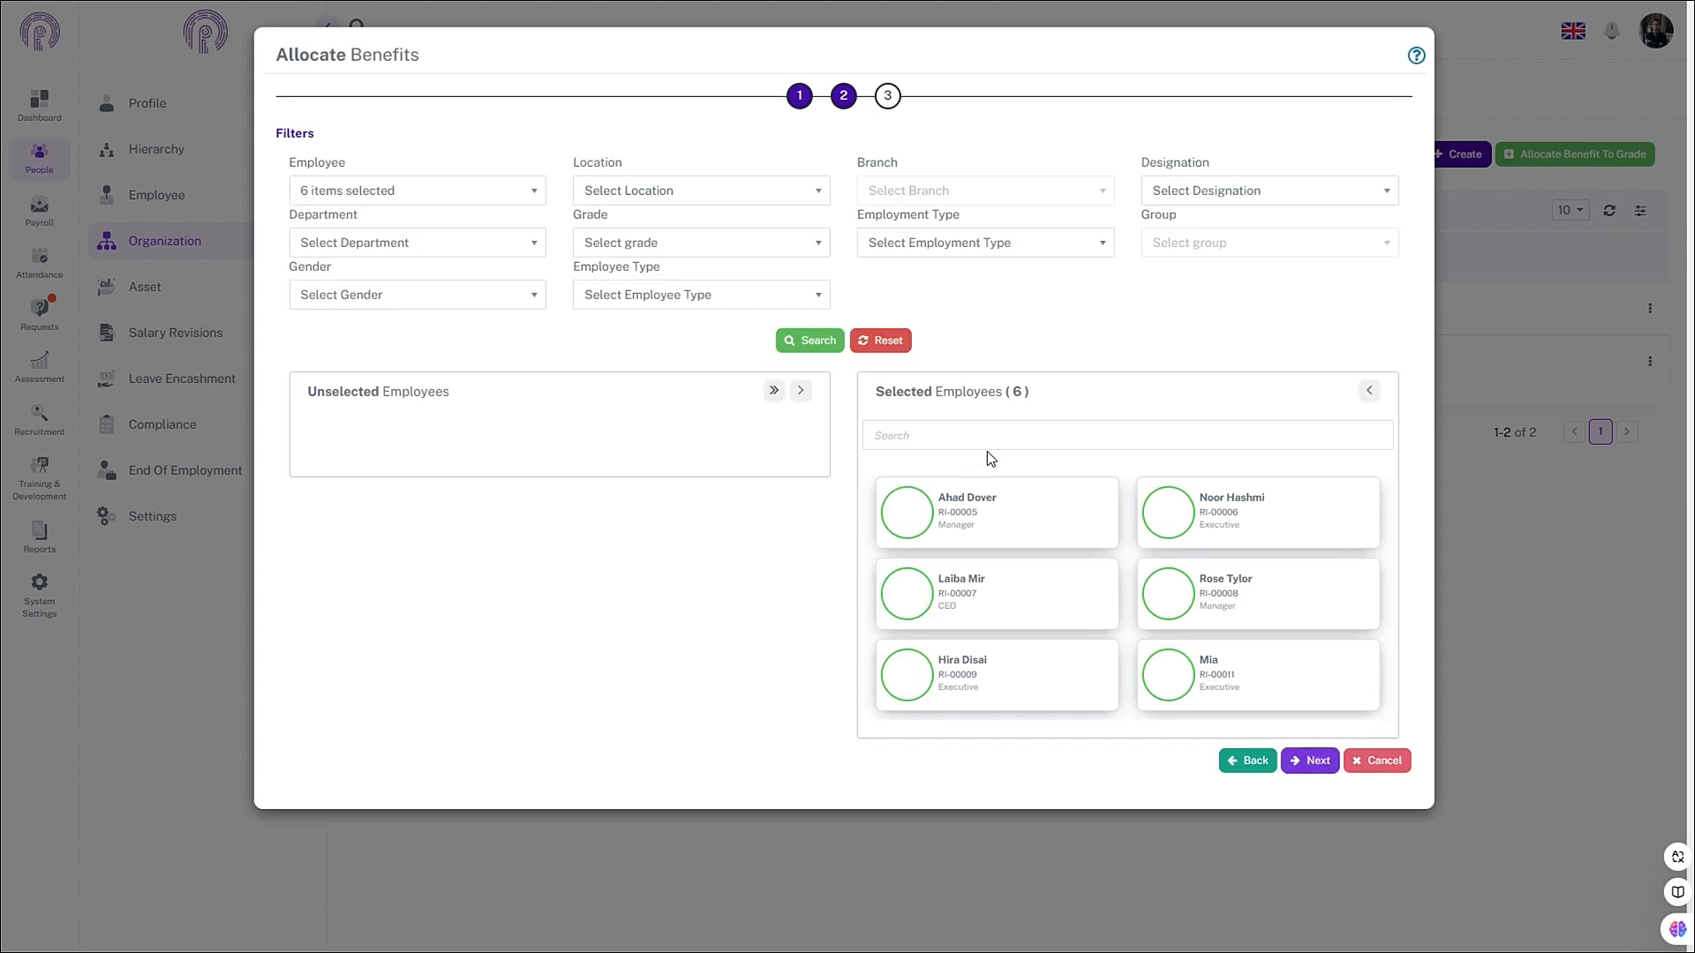
pyautogui.click(1315, 768)
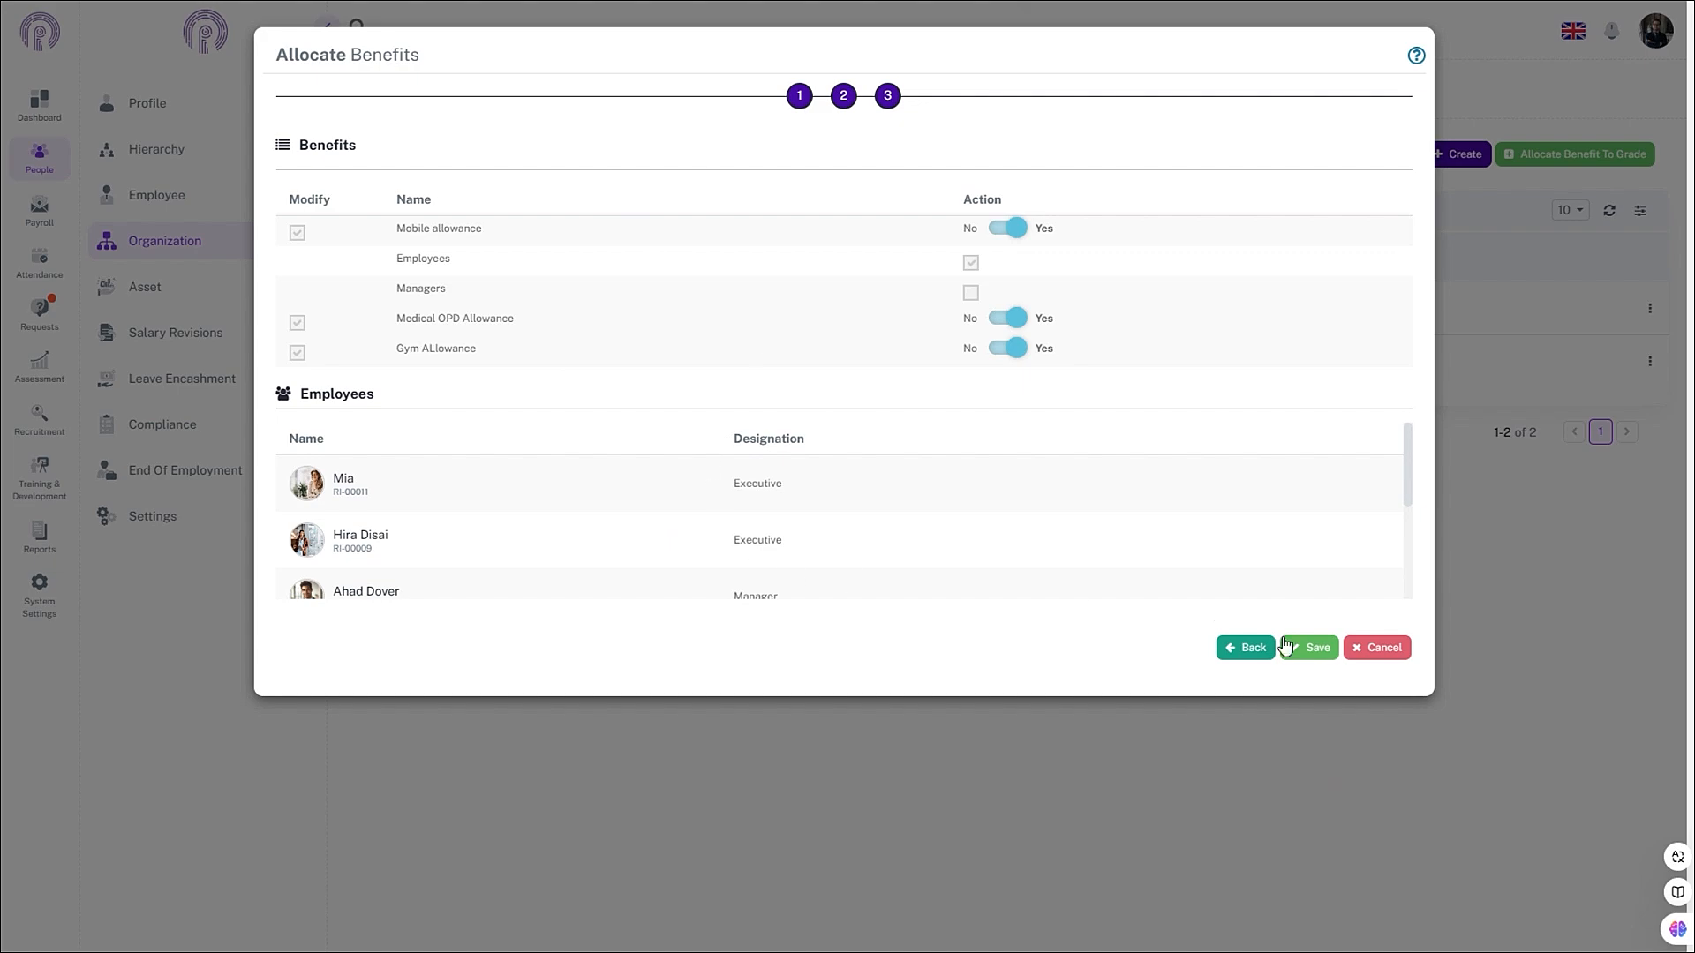
pyautogui.click(1316, 649)
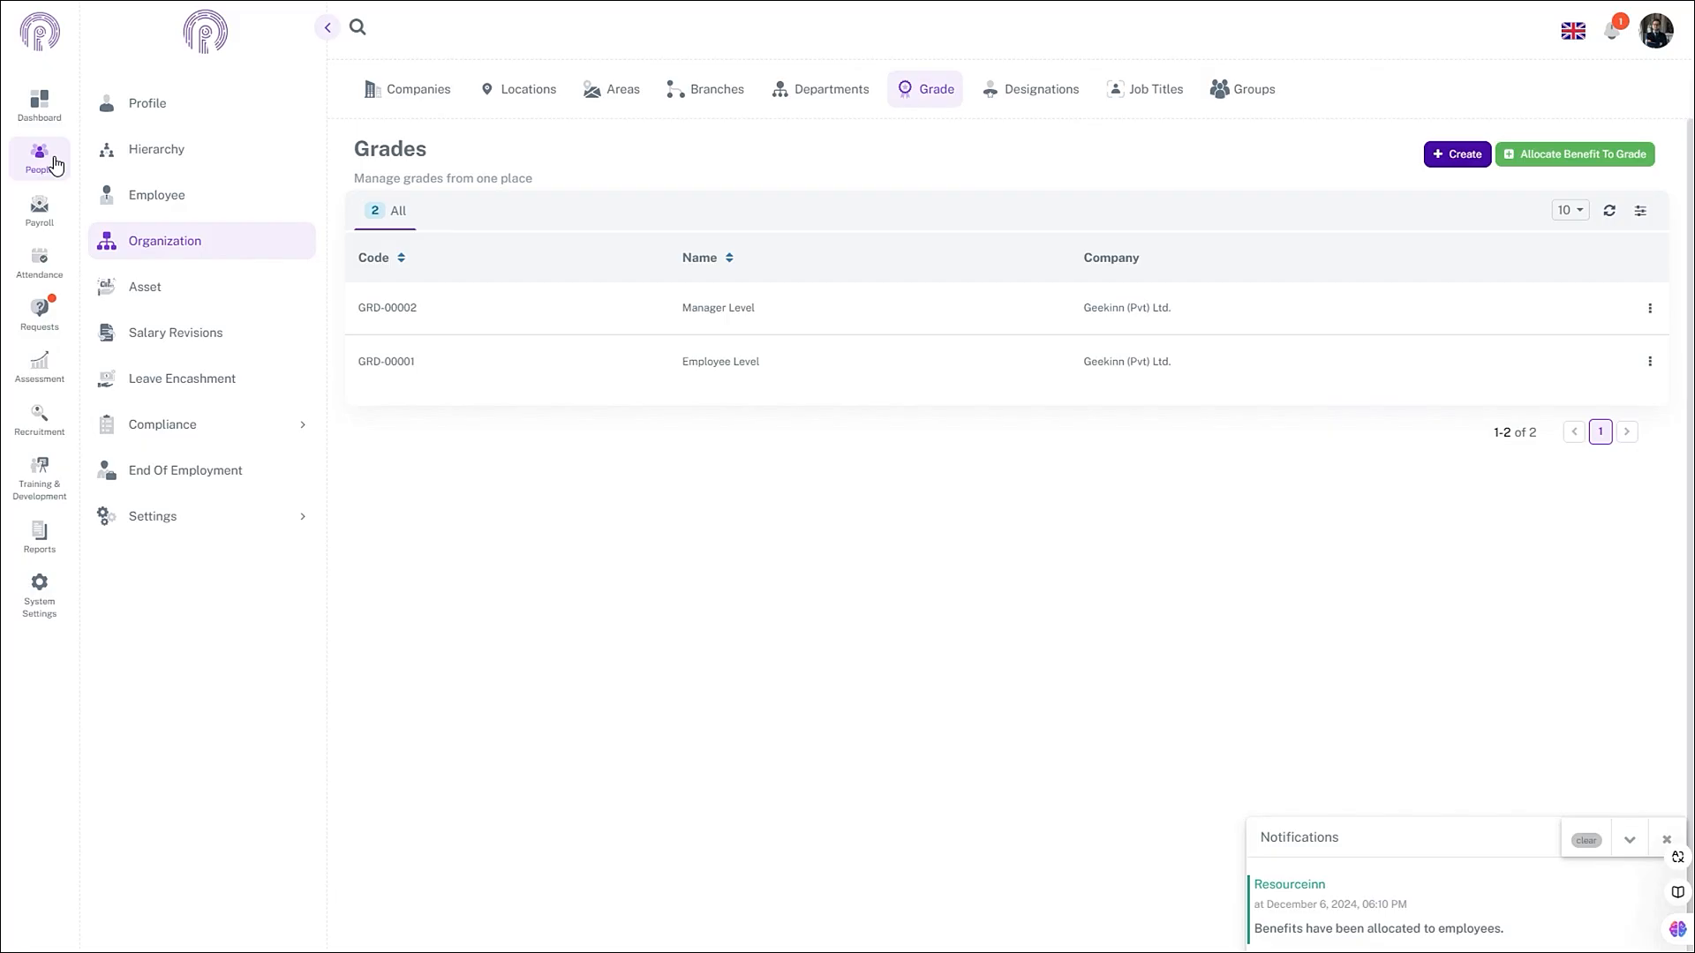
# - Download the Sample Path import file from People > Settings > Manage Employments > Salaries & Benefits
pyautogui.click(51, 162)
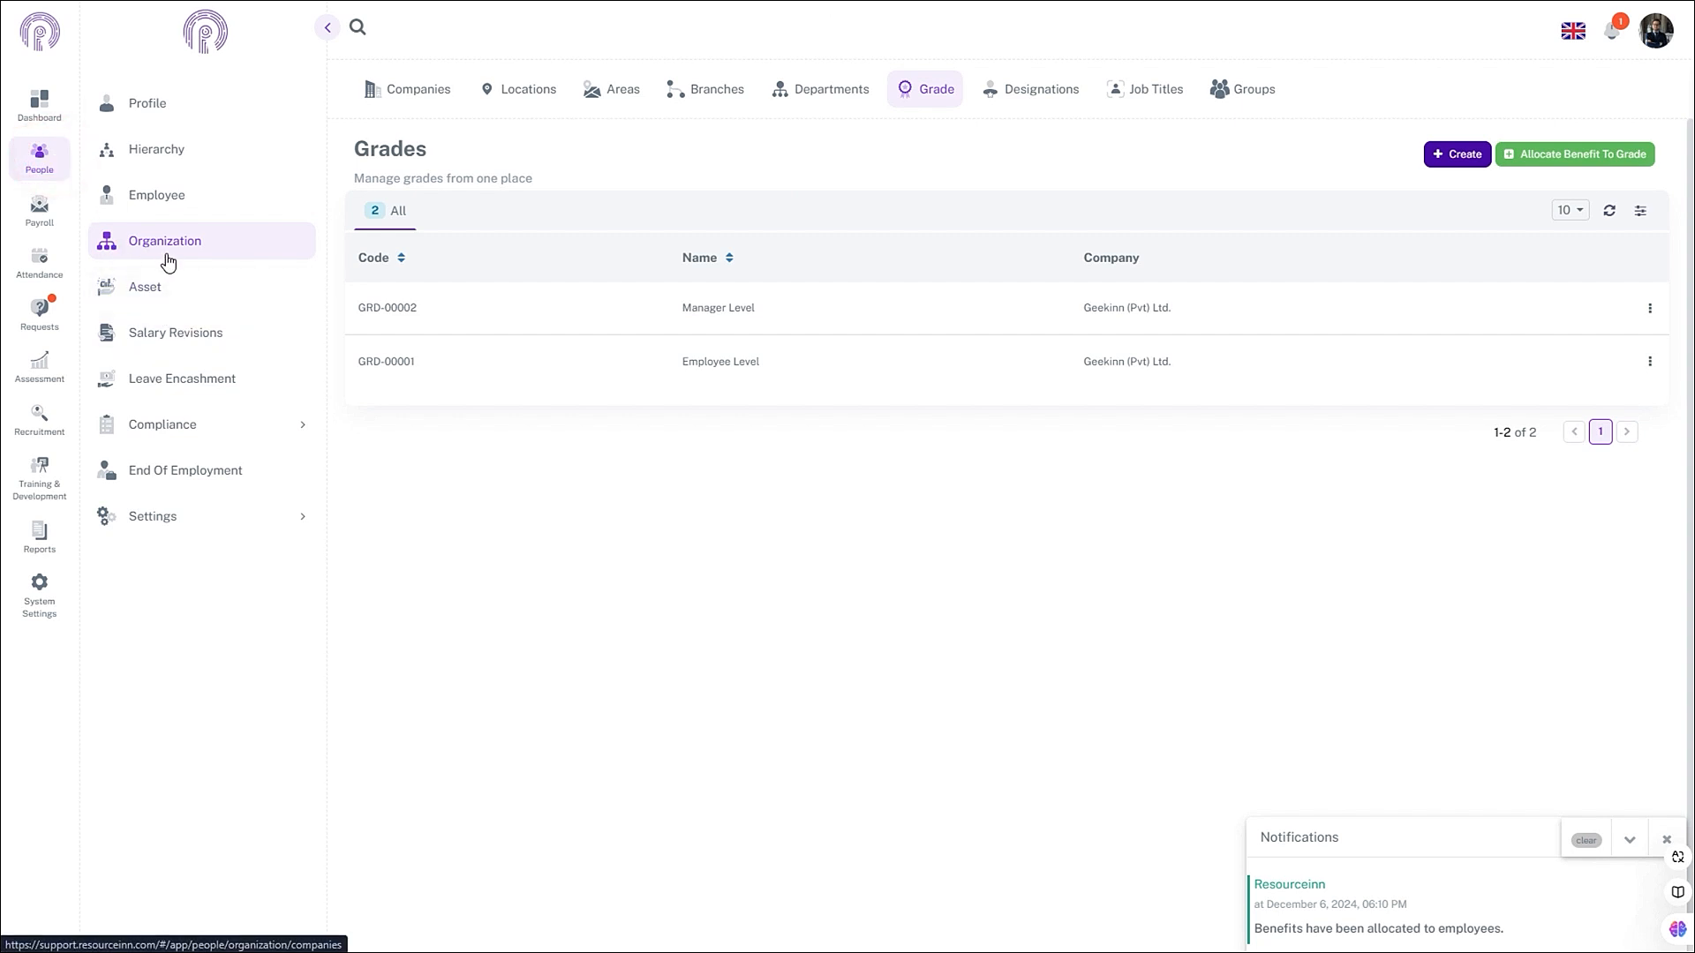
pyautogui.click(196, 533)
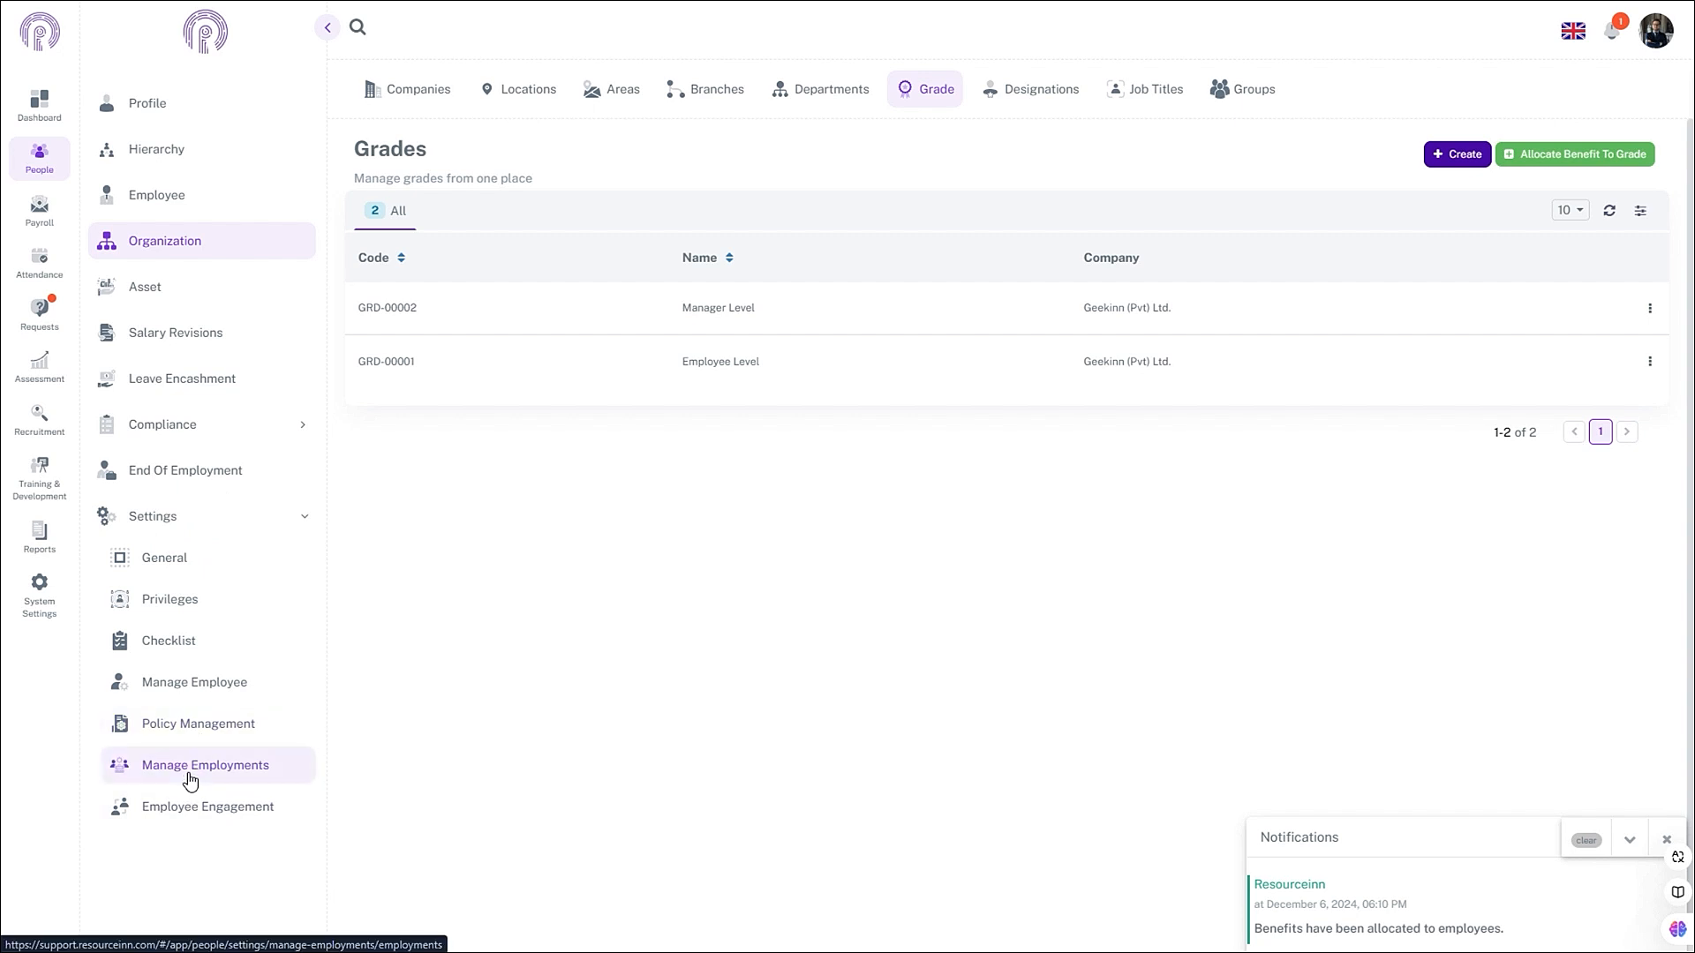
pyautogui.click(190, 777)
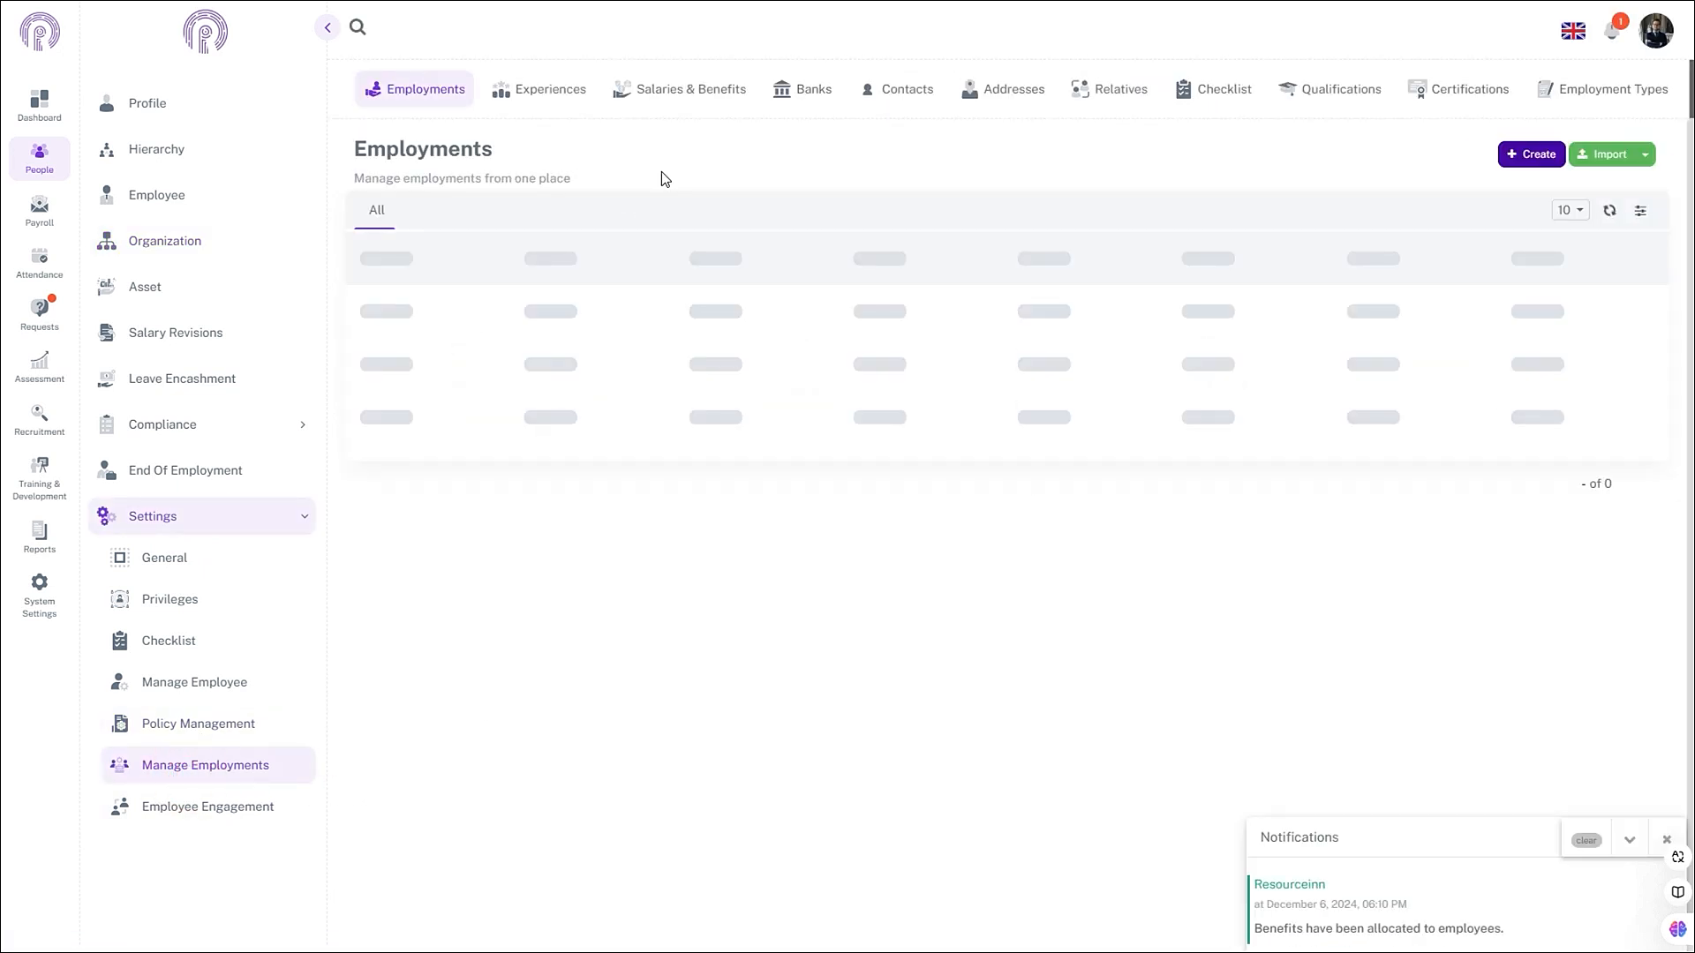
pyautogui.click(685, 96)
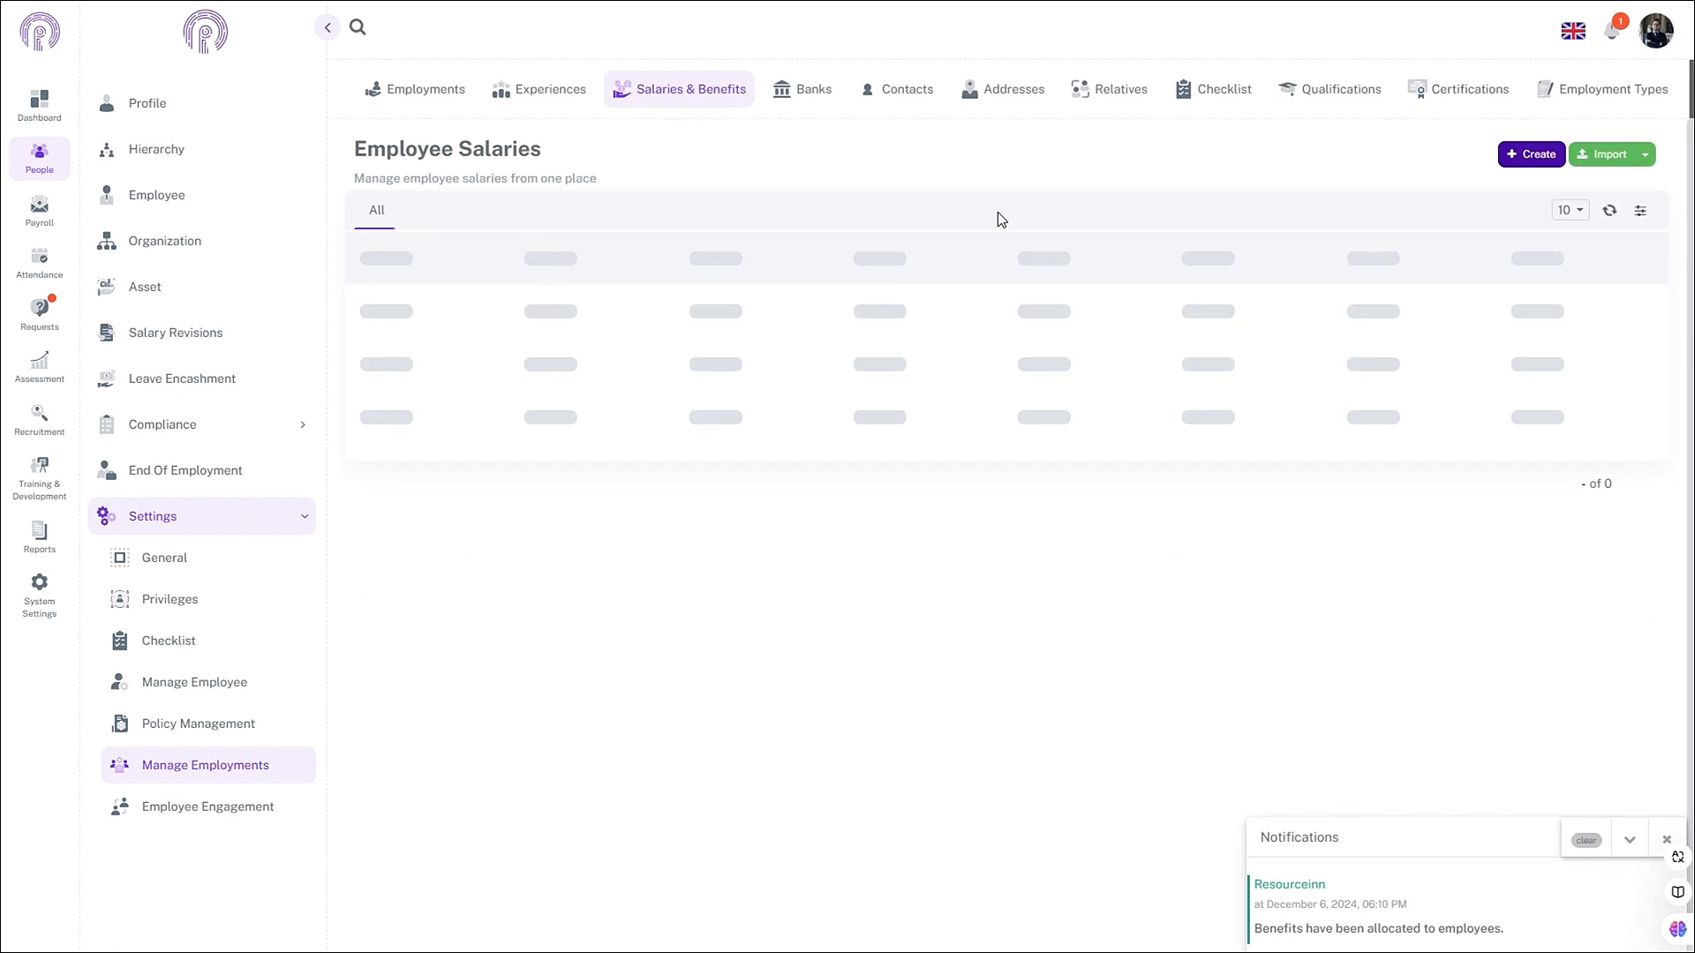
pyautogui.click(1646, 155)
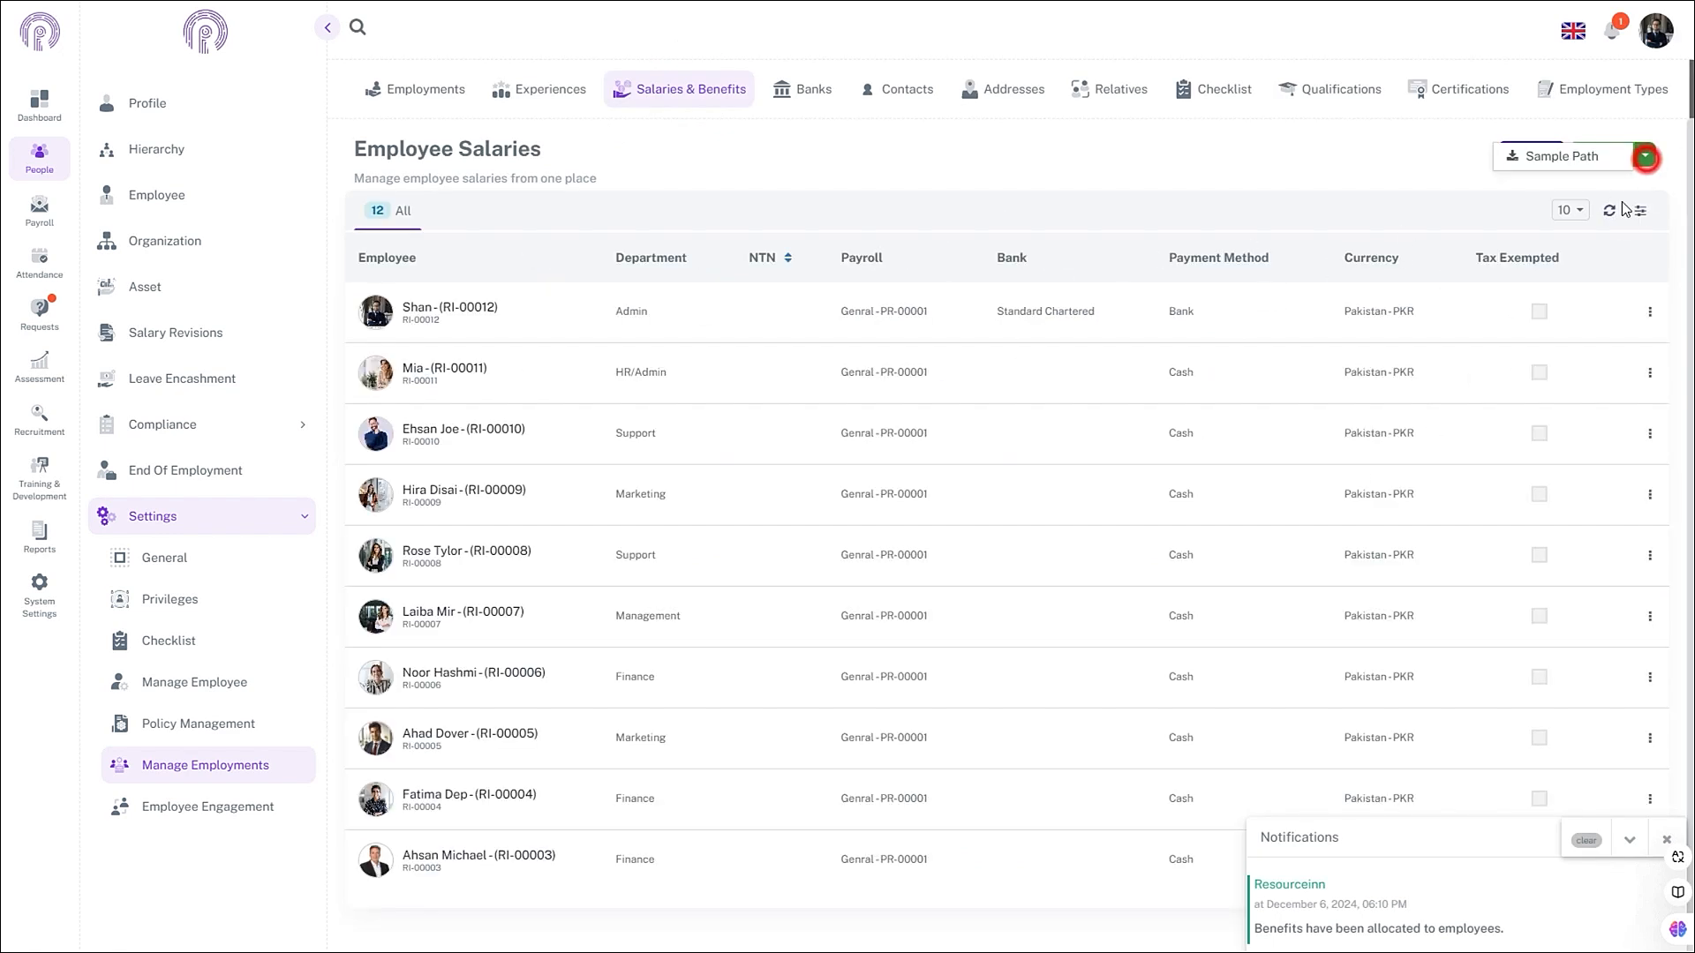
pyautogui.click(1578, 168)
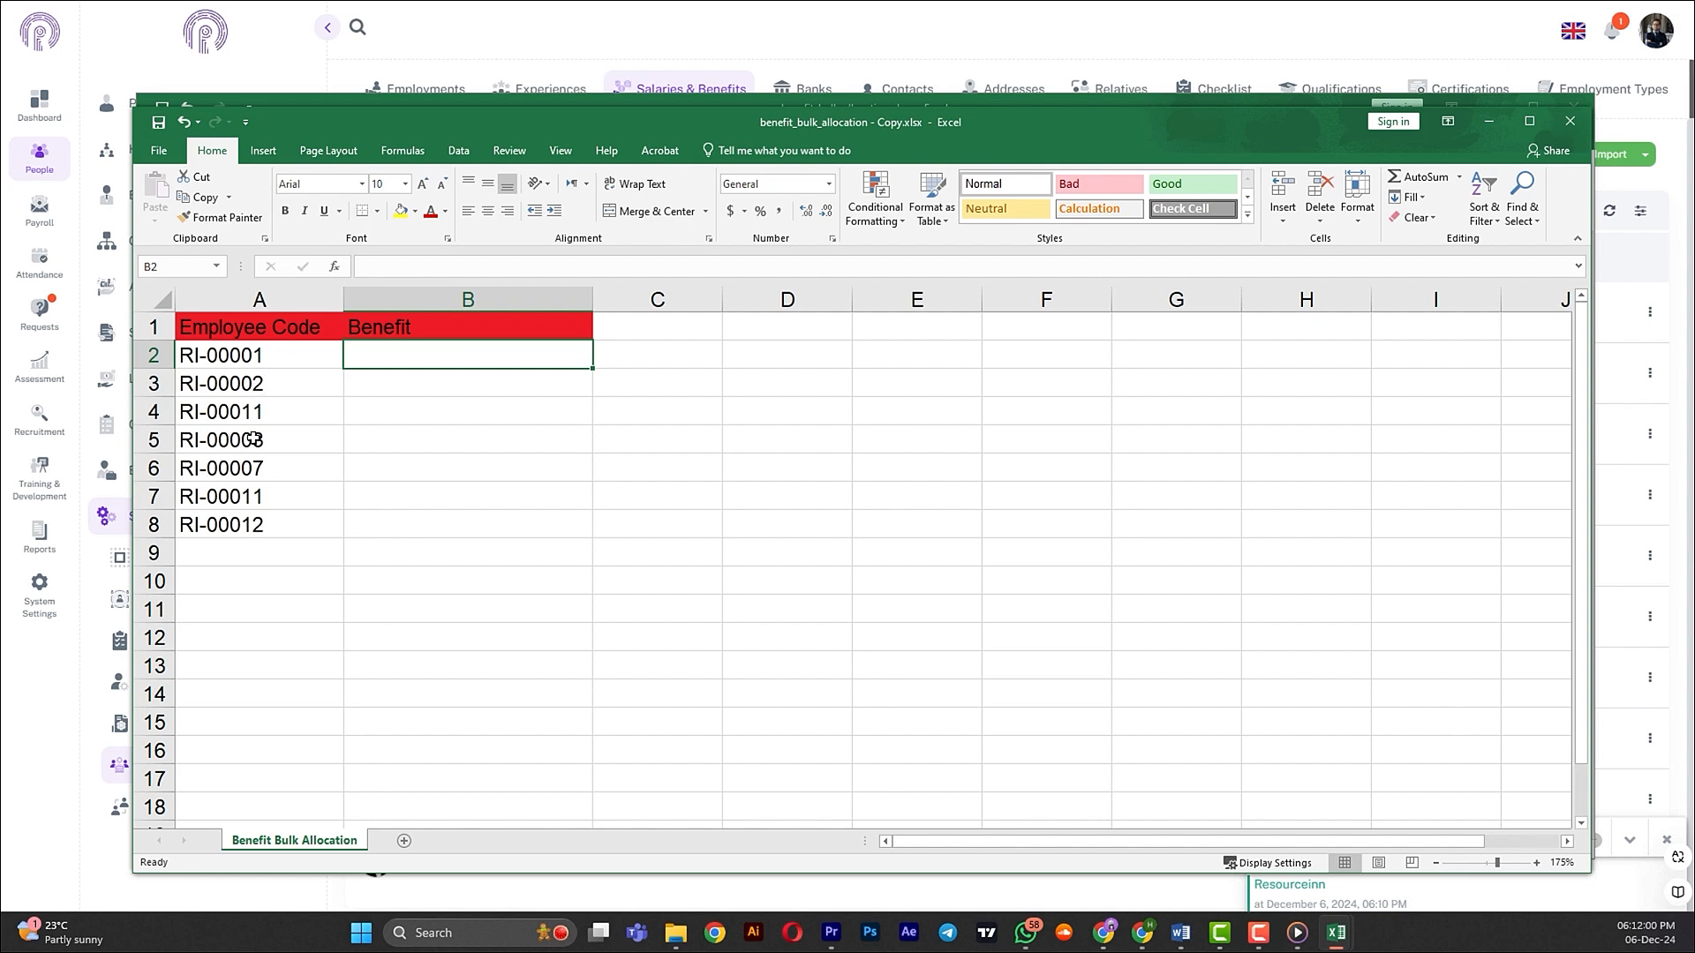
# - Select cell B2 in the benefit sheet without changes and return to ResourceInn's Employee Salaries page
pyautogui.click(383, 360)
pyautogui.click(384, 377)
pyautogui.click(393, 360)
pyautogui.hotkey('alt', 'Tab')
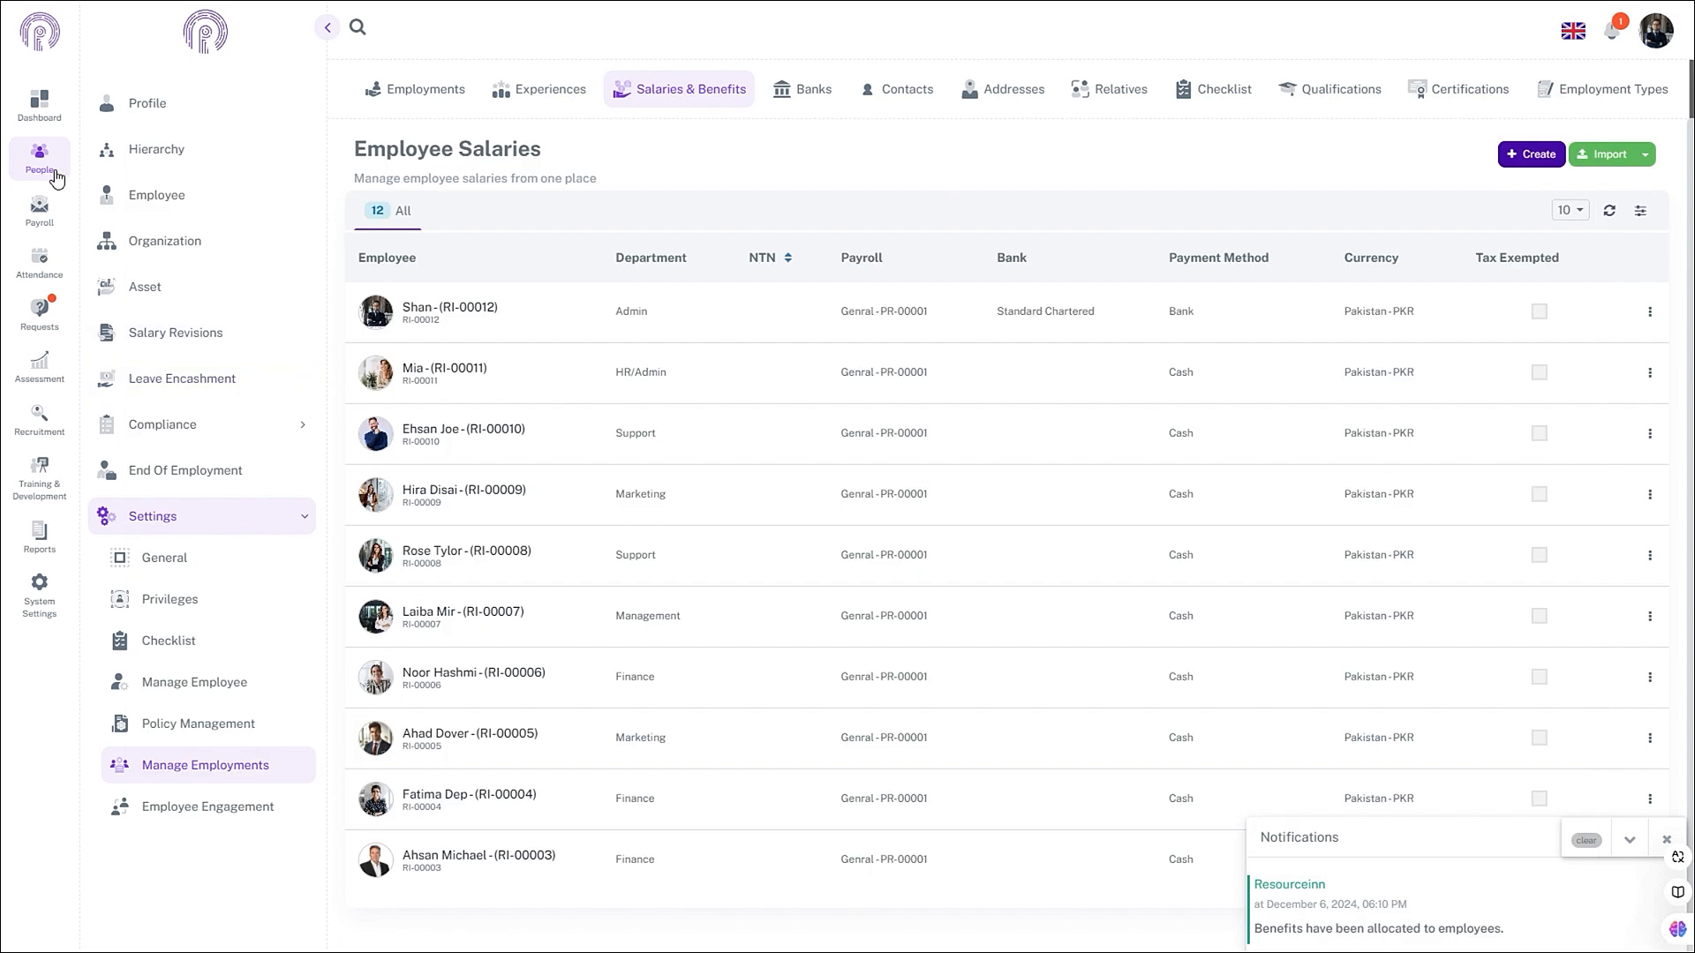
# - Open the Benefits list under Payroll > Settings > Rewards
pyautogui.click(40, 212)
pyautogui.click(174, 334)
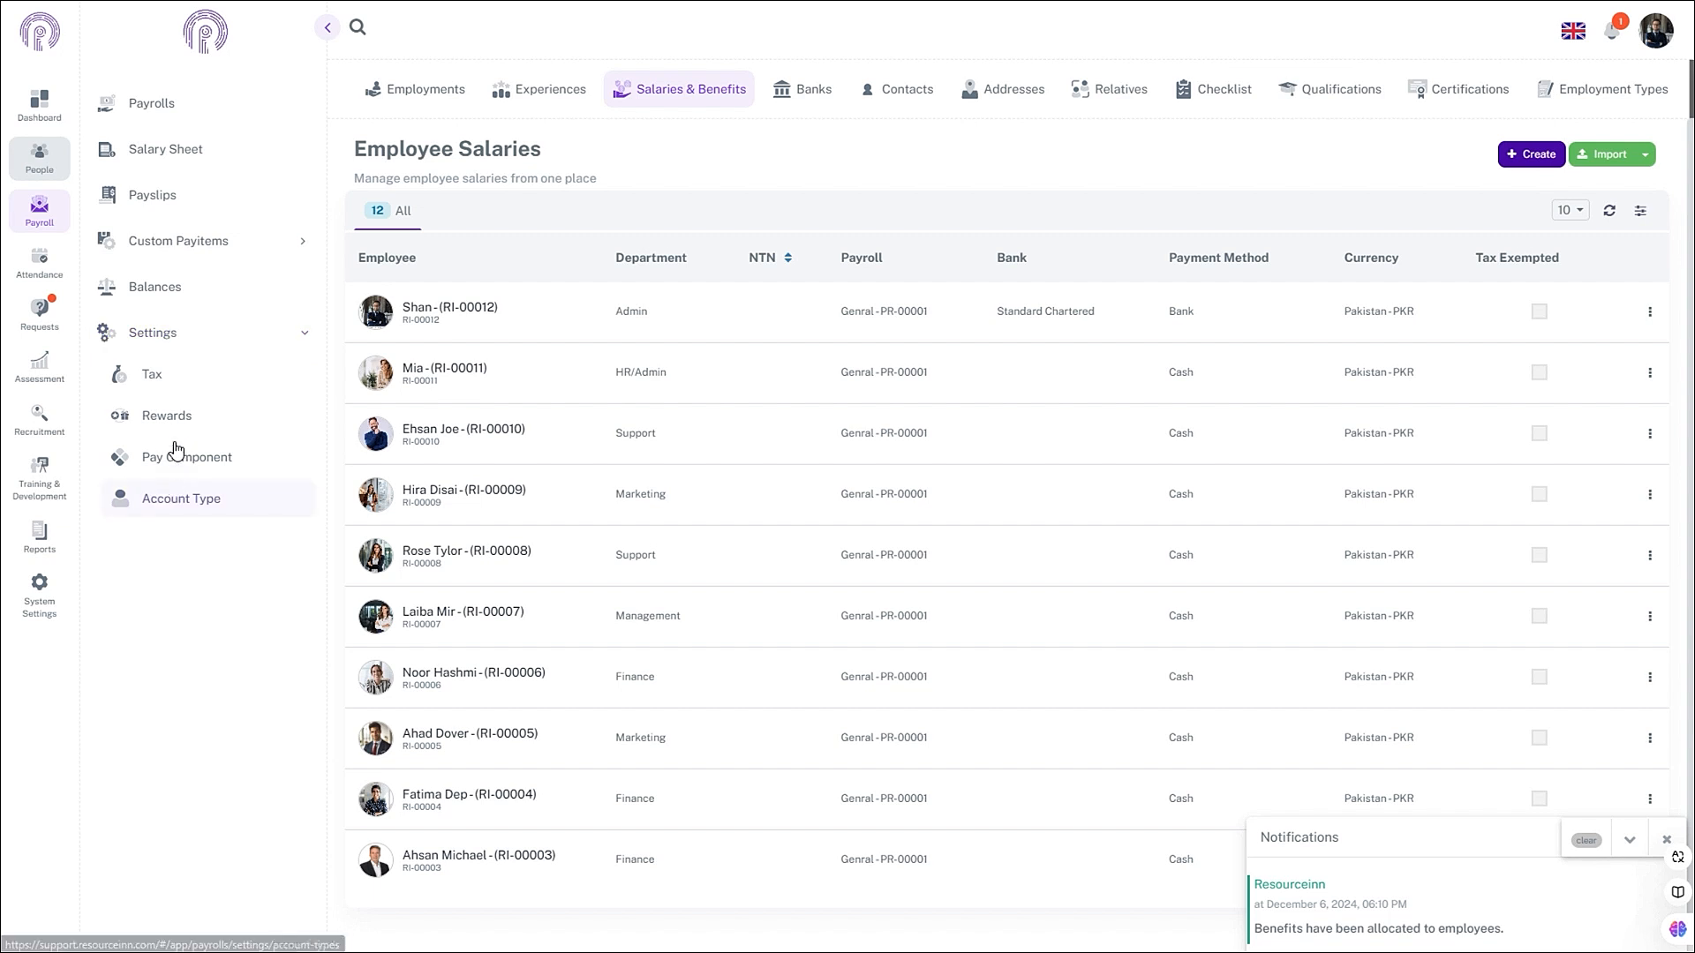
pyautogui.click(166, 415)
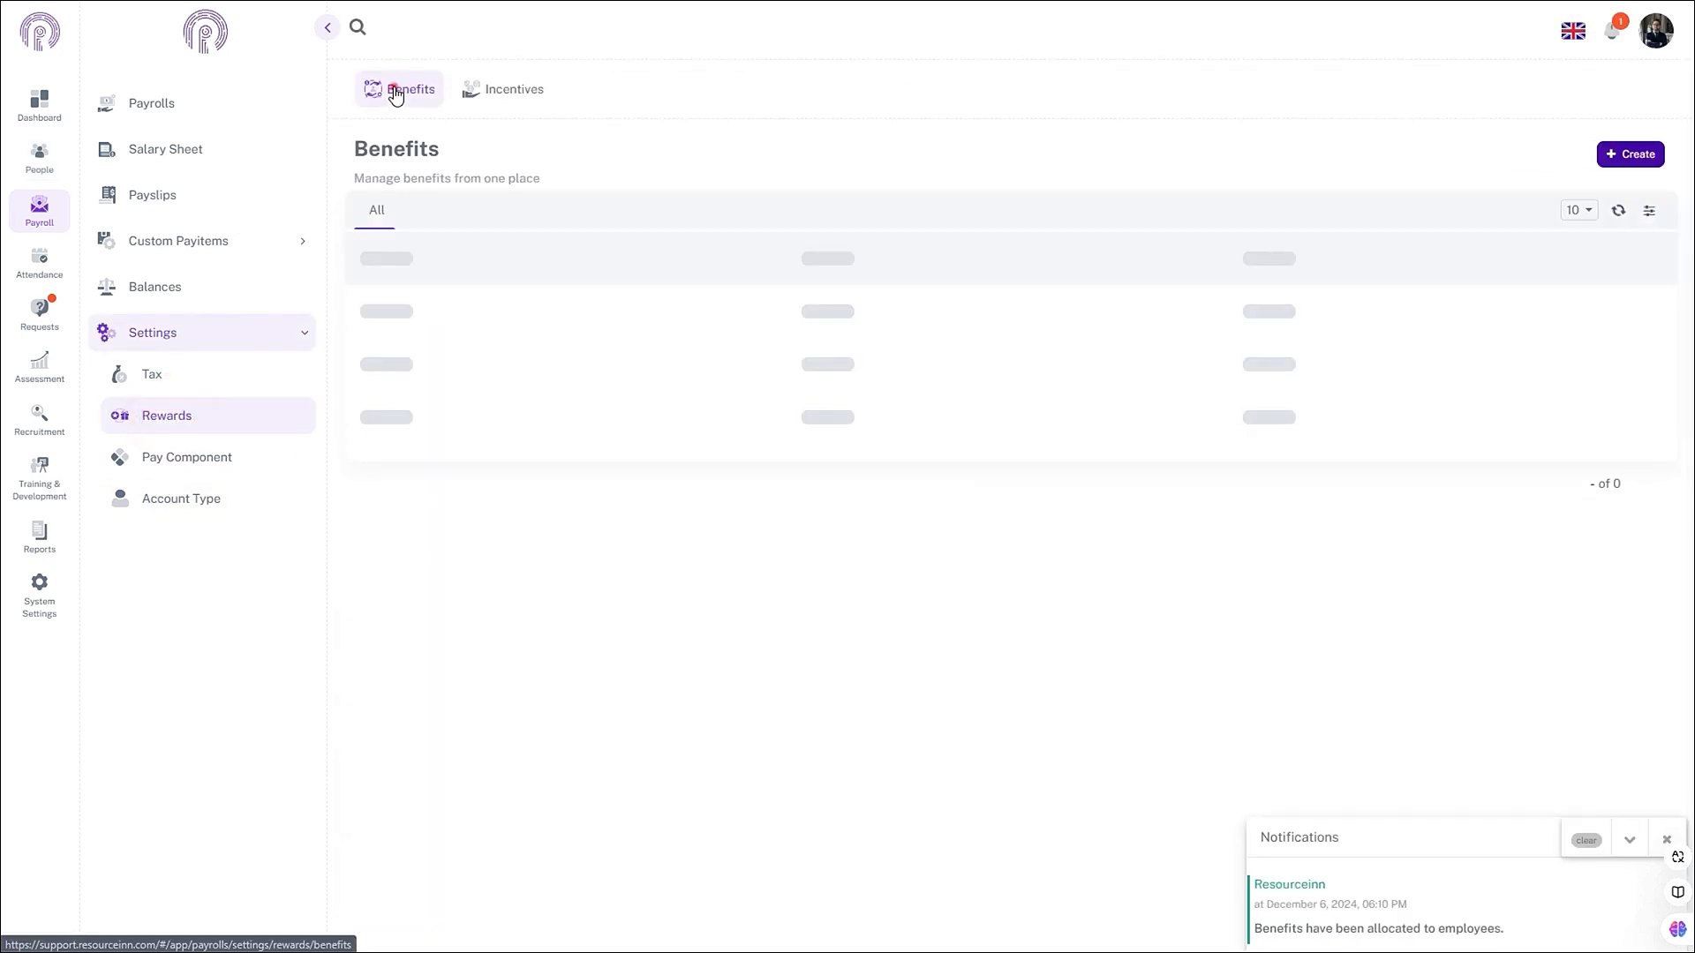
pyautogui.click(393, 89)
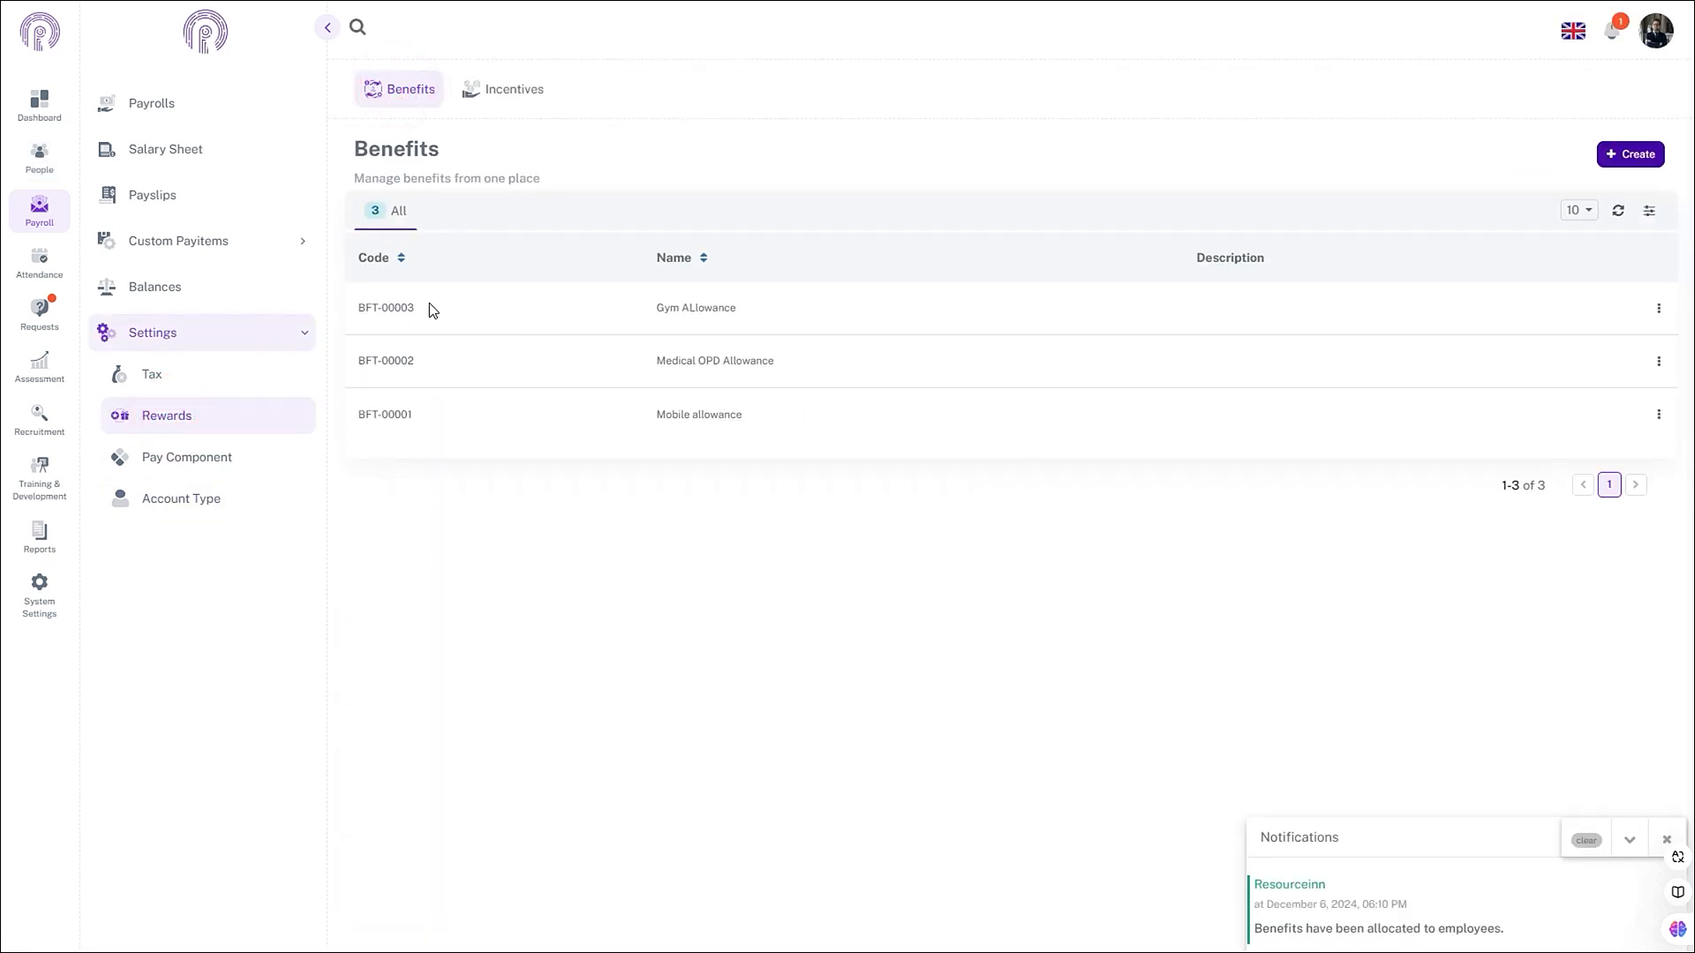
# - Copy the Medical OPD Allowance code BFT-00002 and switch to the spreadsheet
pyautogui.moveTo(420, 305); pyautogui.dragTo(360, 371)
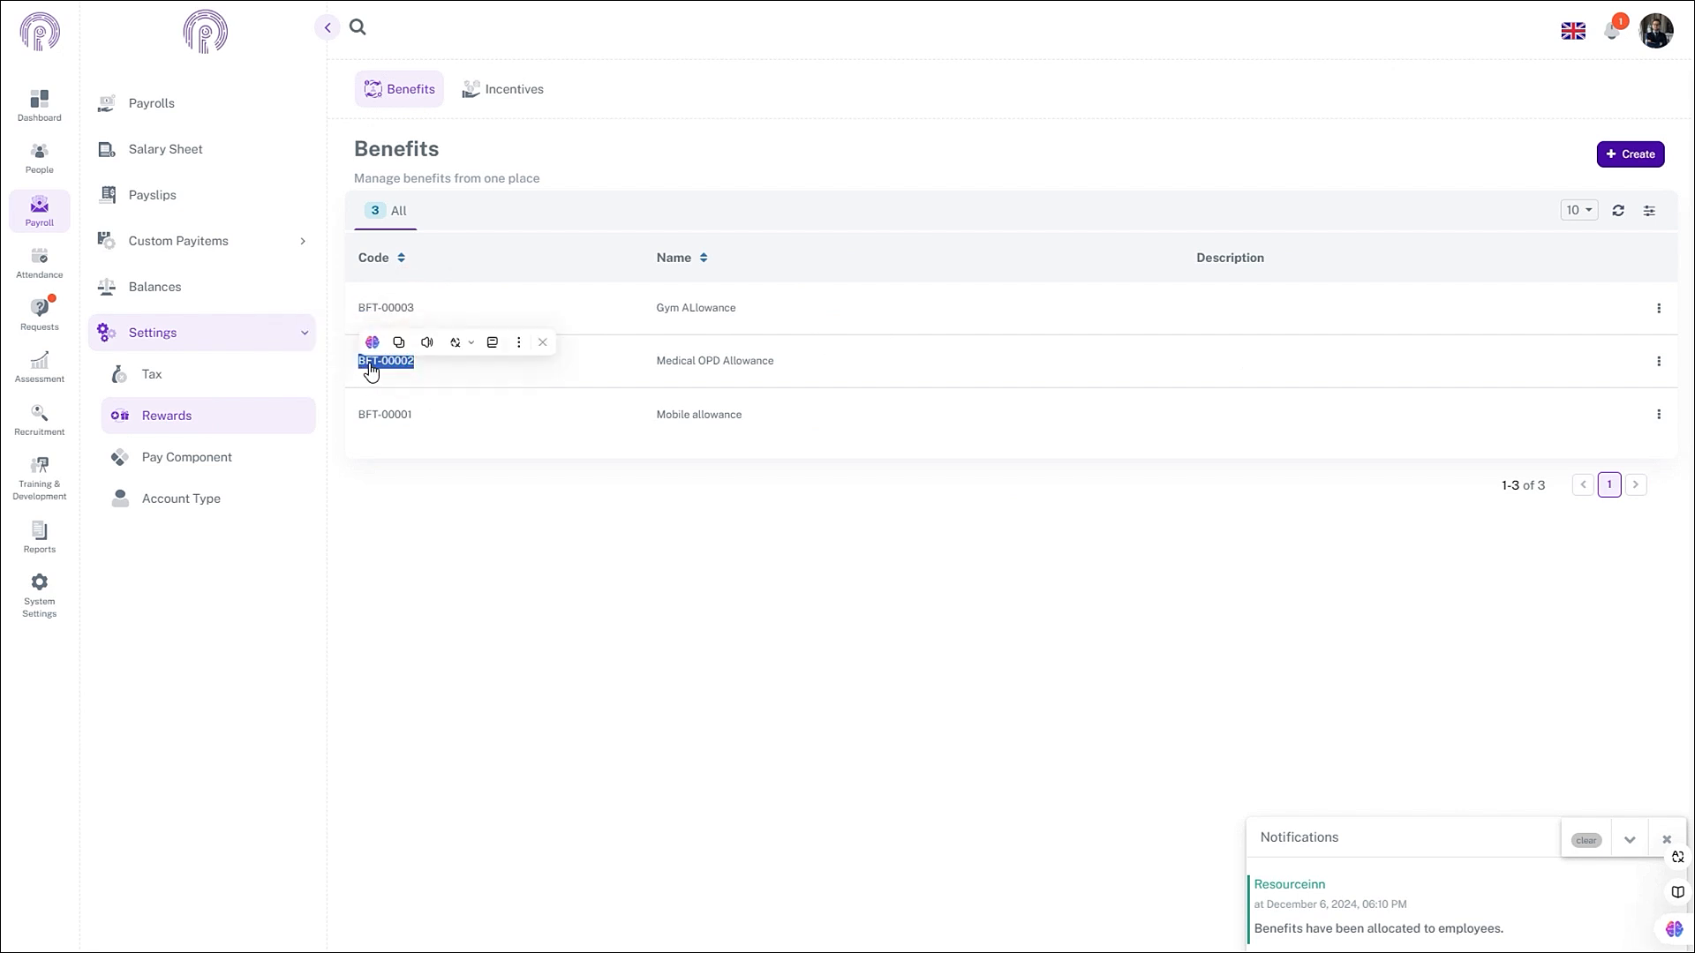
pyautogui.rightClick(371, 366)
pyautogui.click(390, 386)
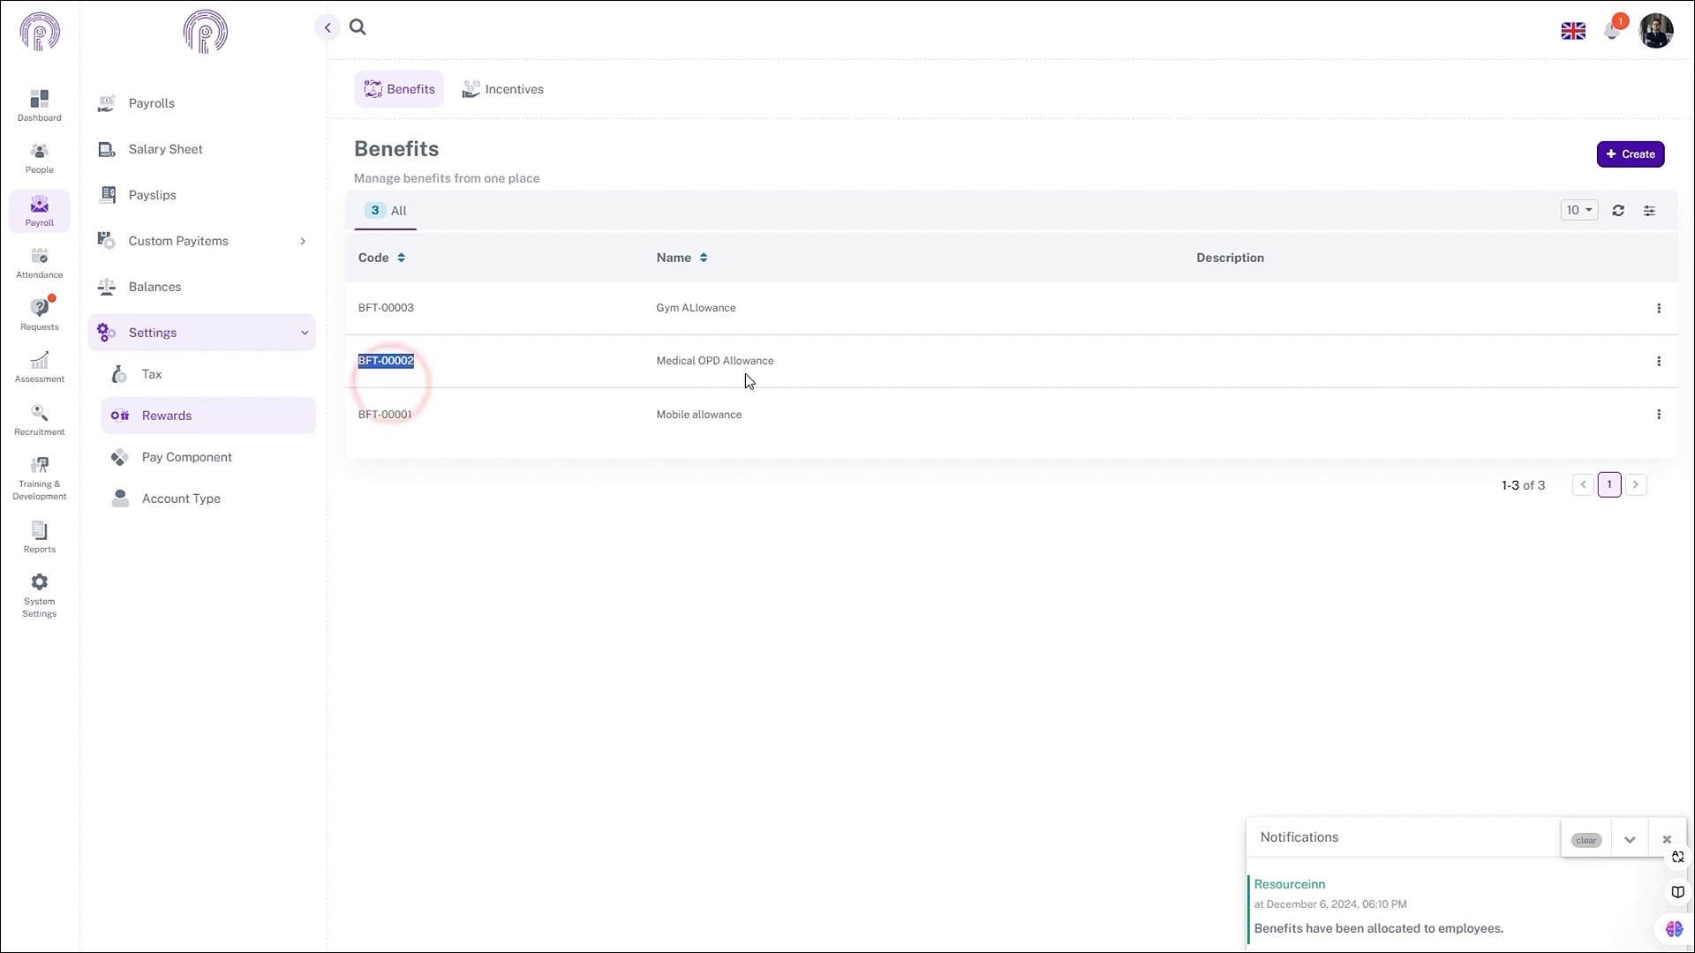
pyautogui.hotkey('alt', 'Tab')
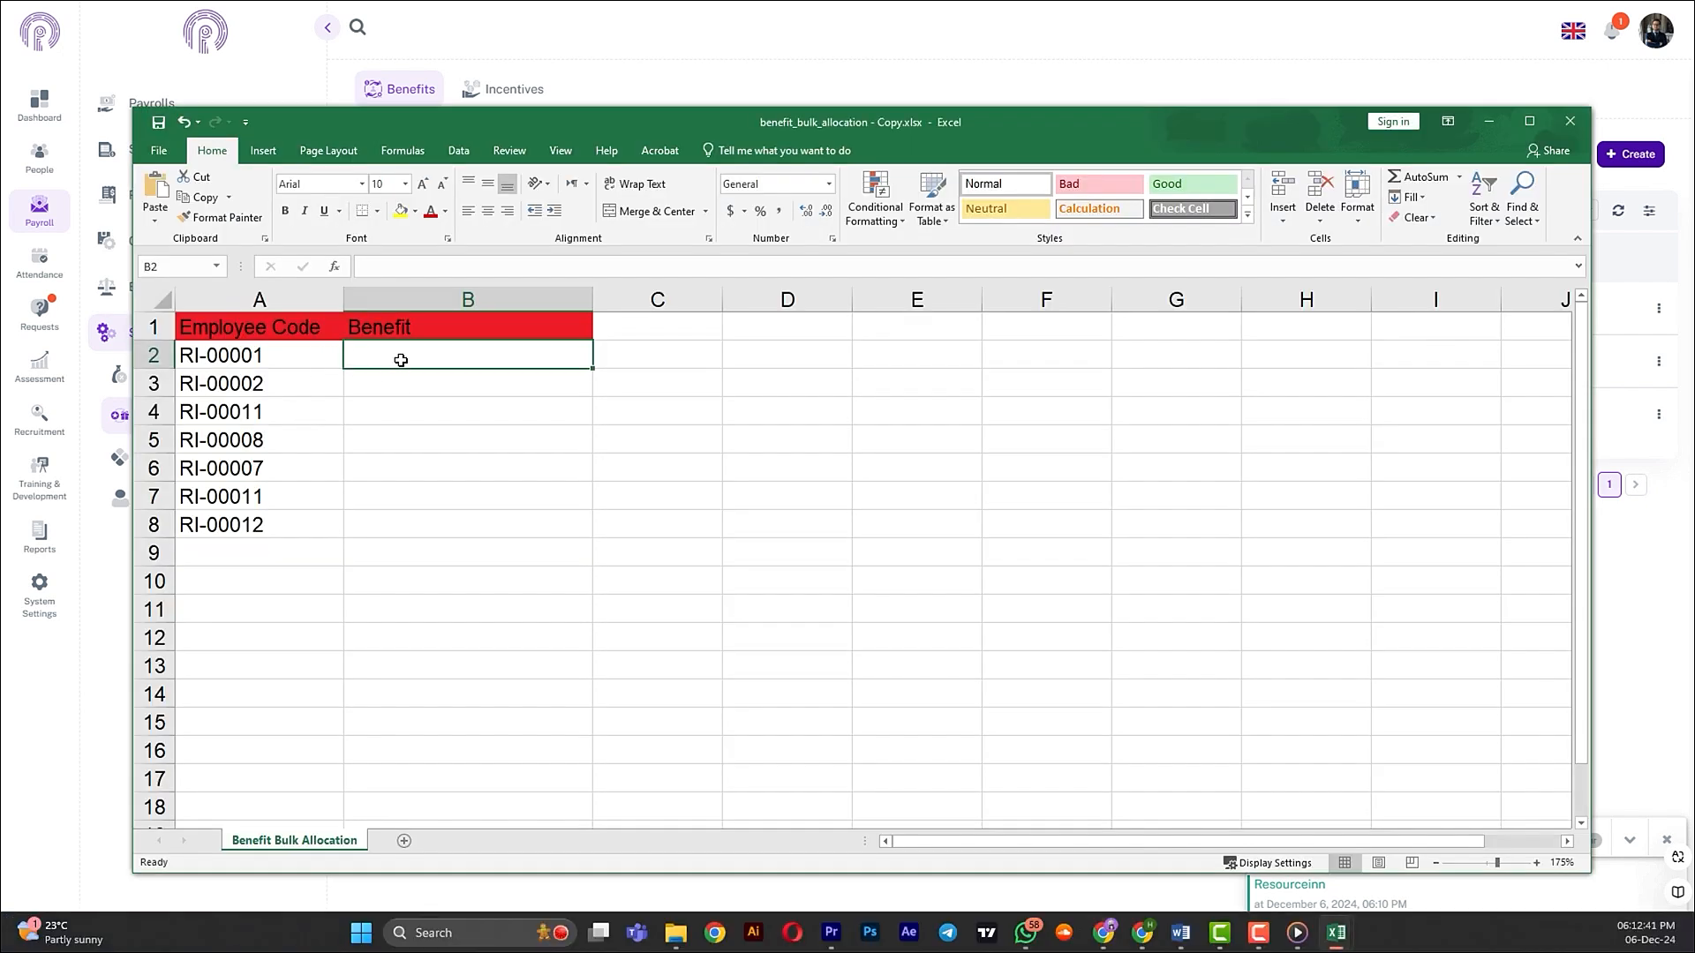
# - Paste BFT-00002 into the Benefit column for the first three employee codes
pyautogui.moveTo(401, 360); pyautogui.dragTo(397, 420)
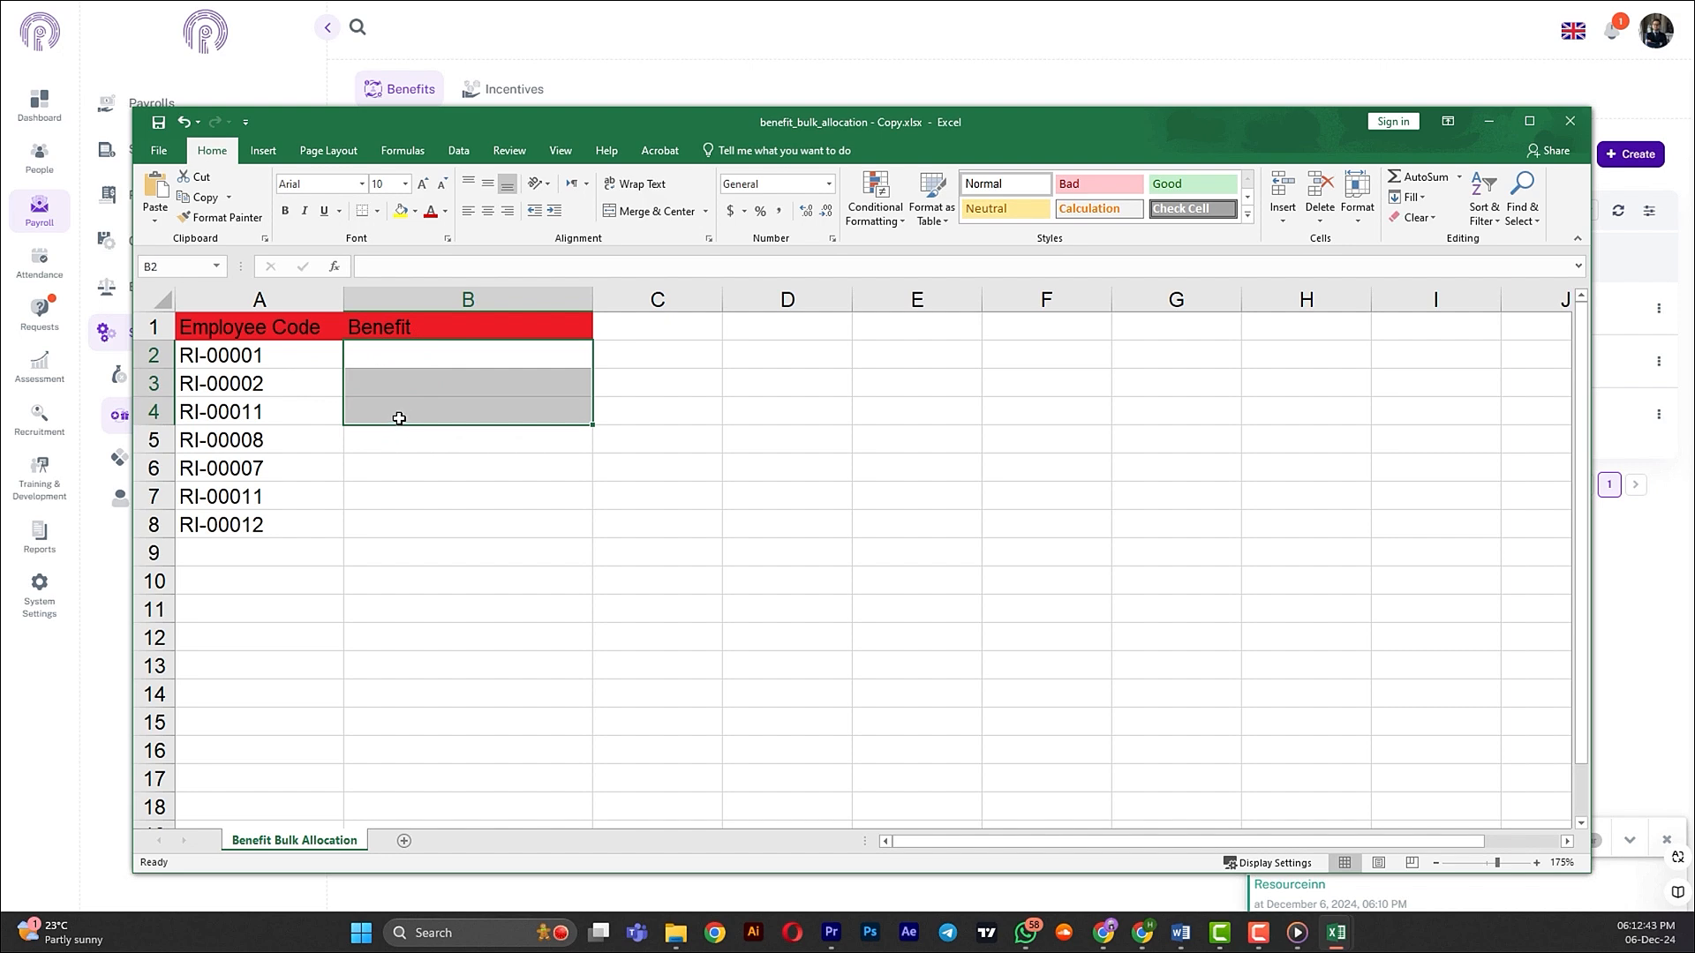
pyautogui.hotkey('ctrl', 'v')
pyautogui.click(806, 517)
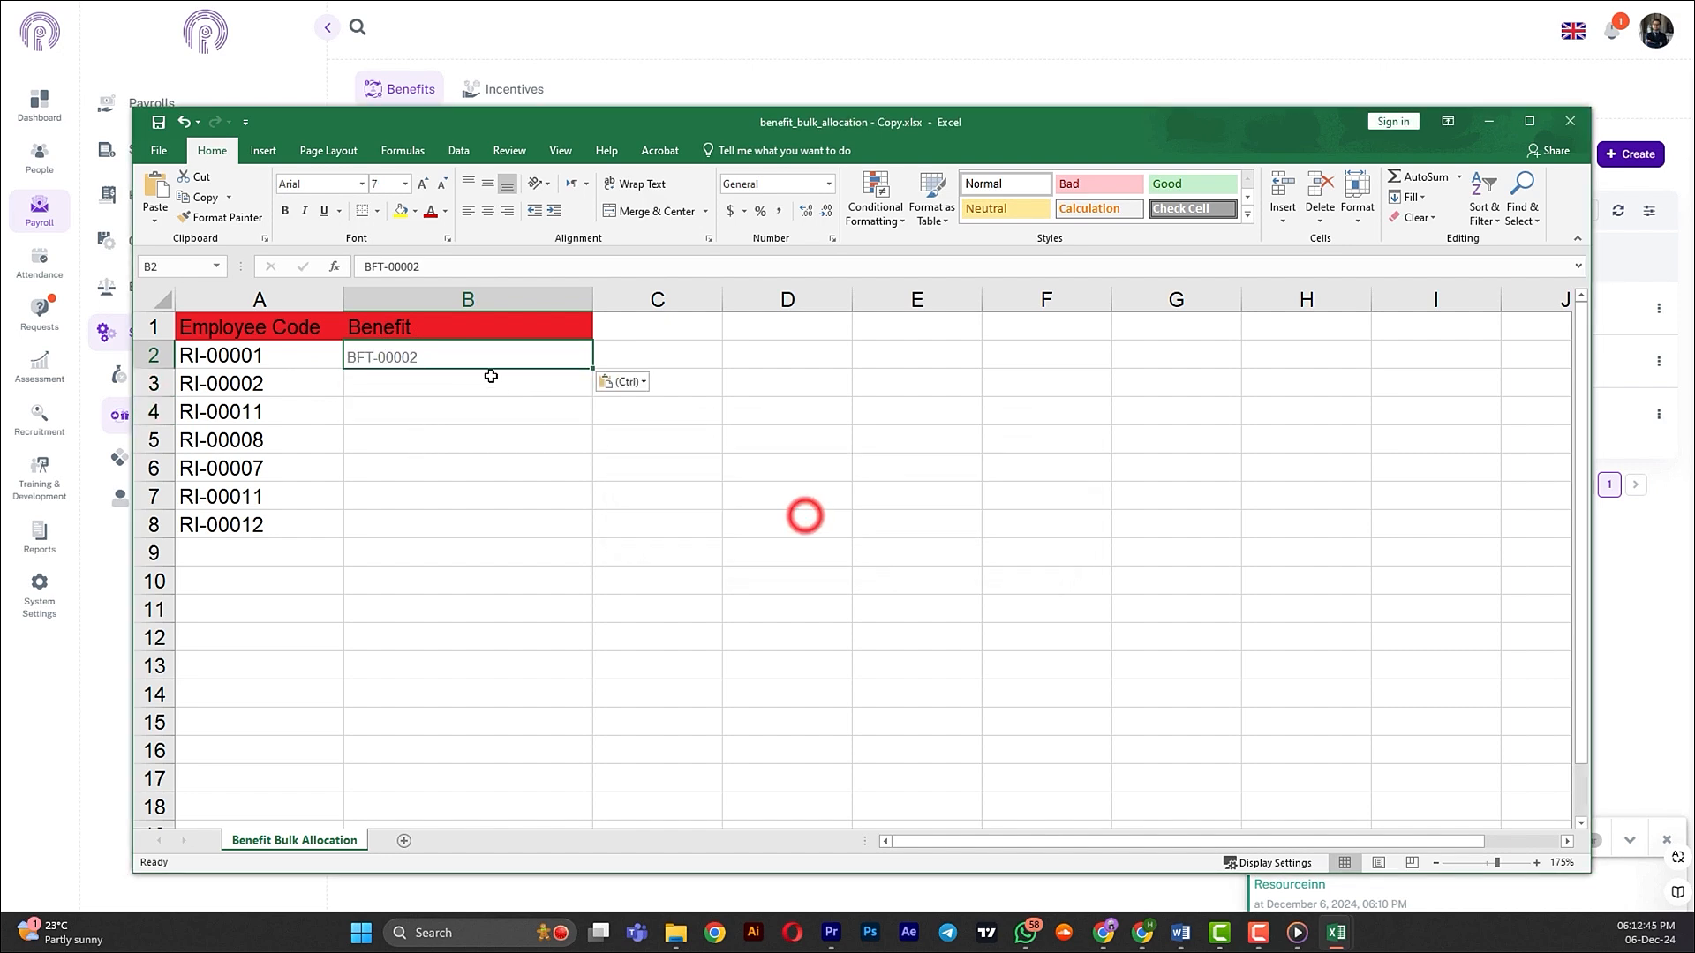
pyautogui.click(456, 366)
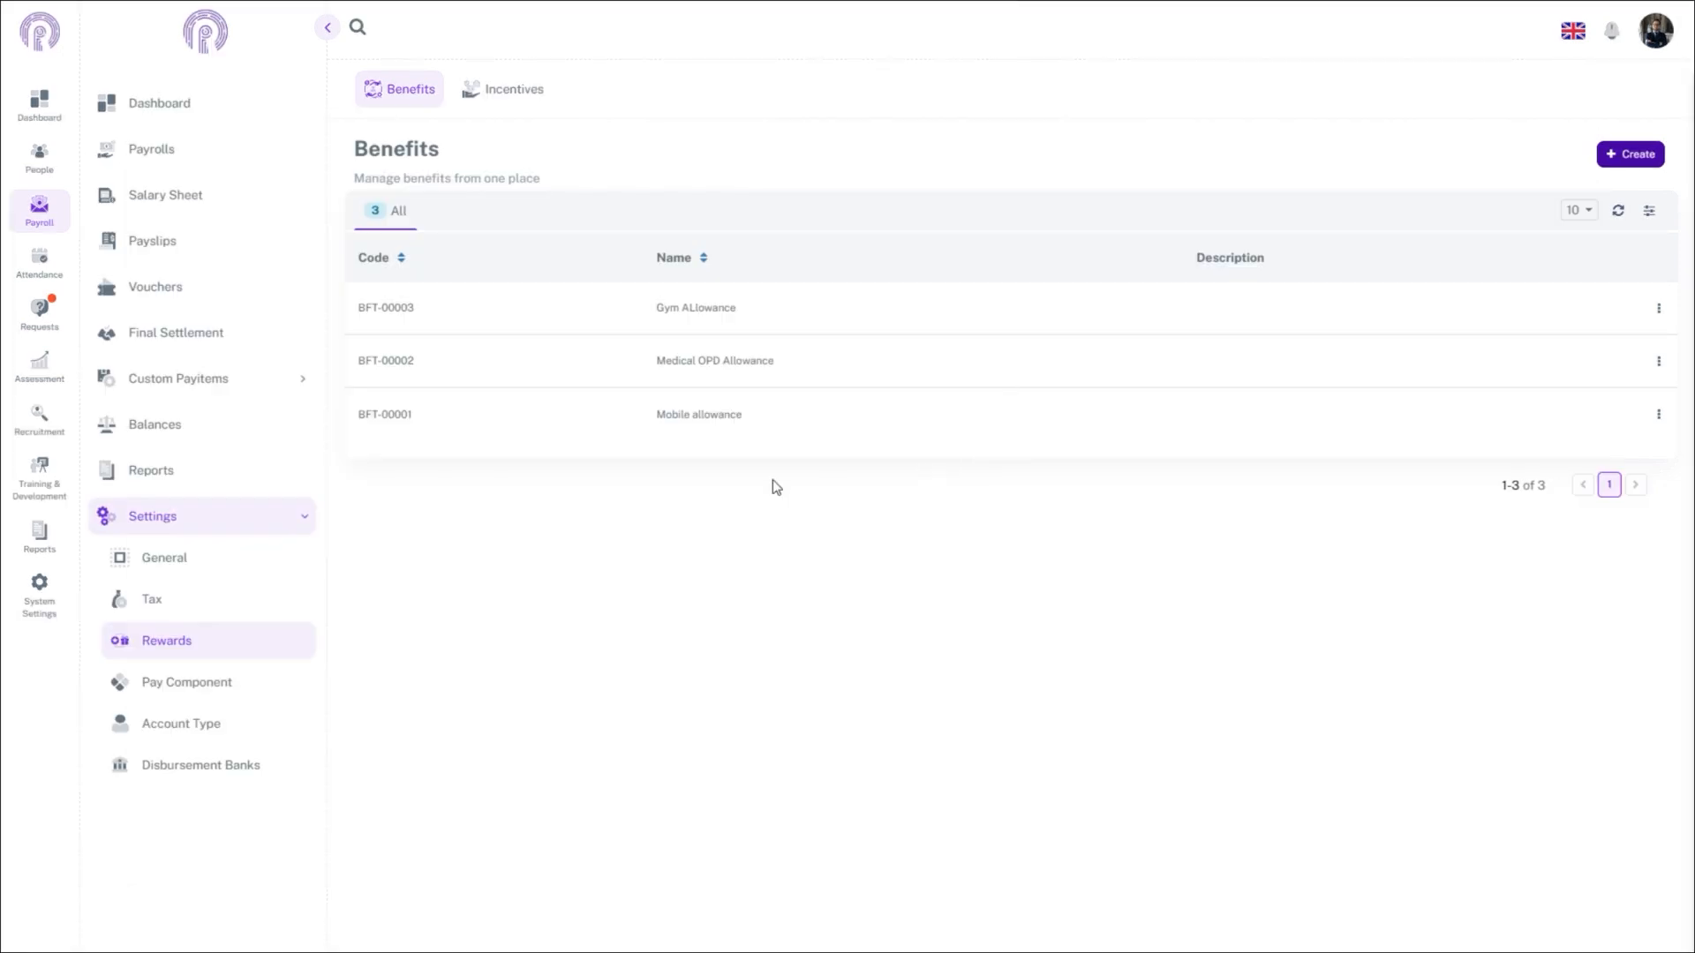
pyautogui.click(1661, 419)
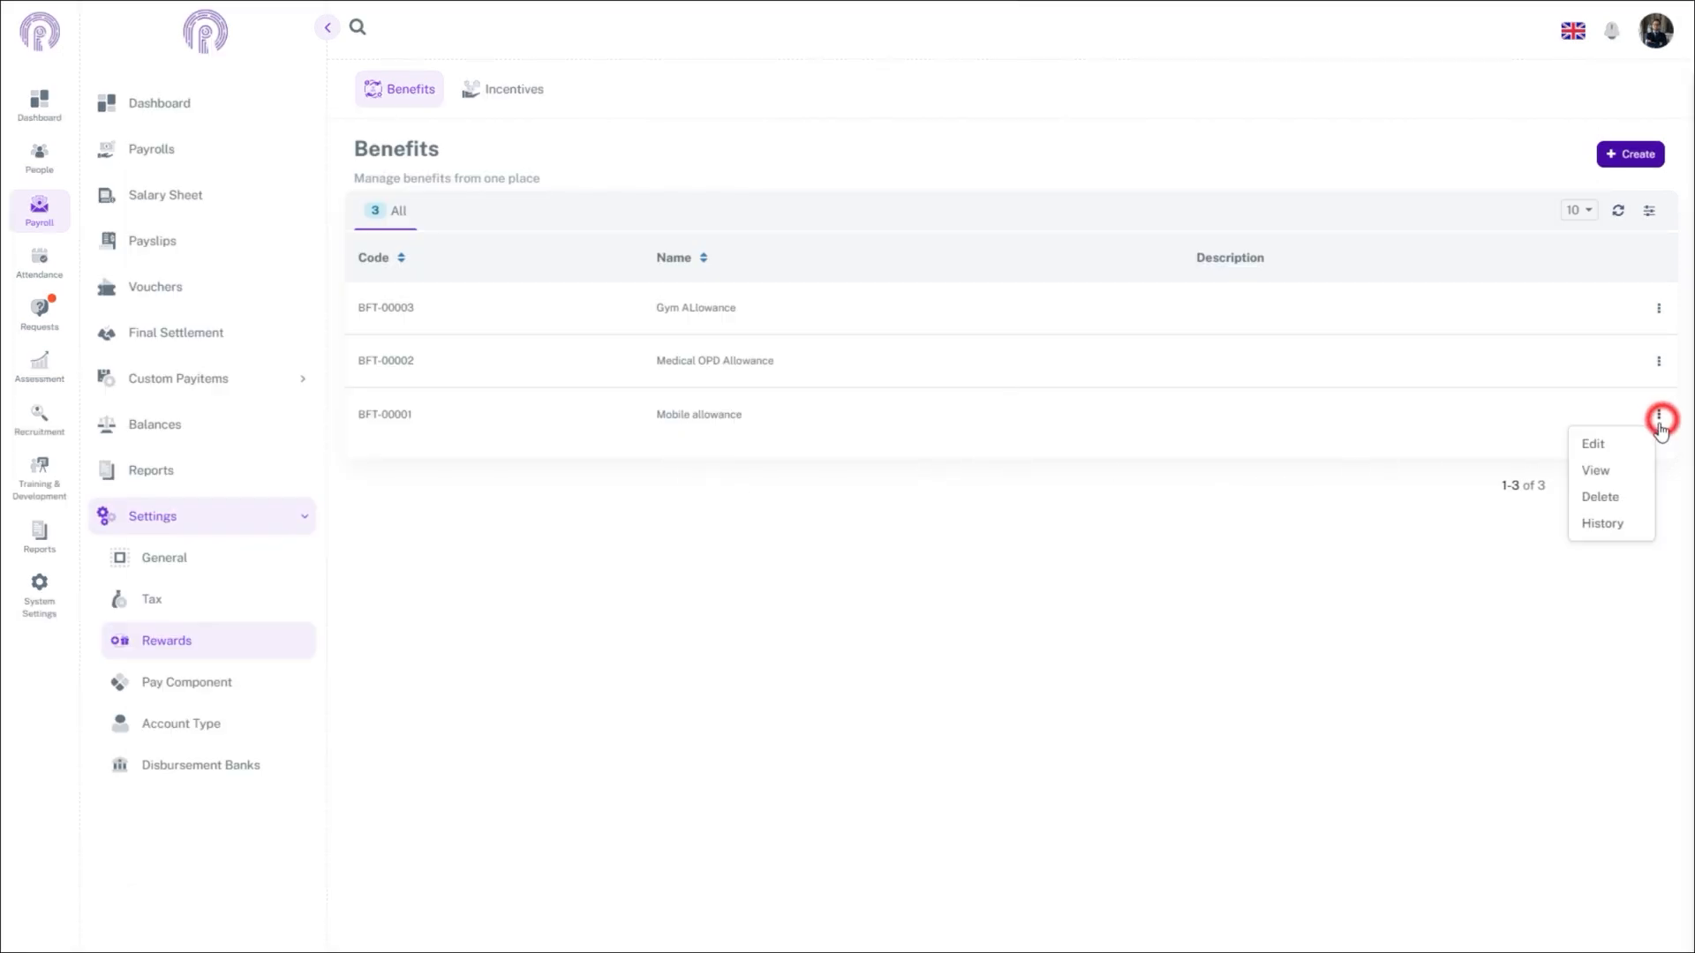
pyautogui.click(1605, 476)
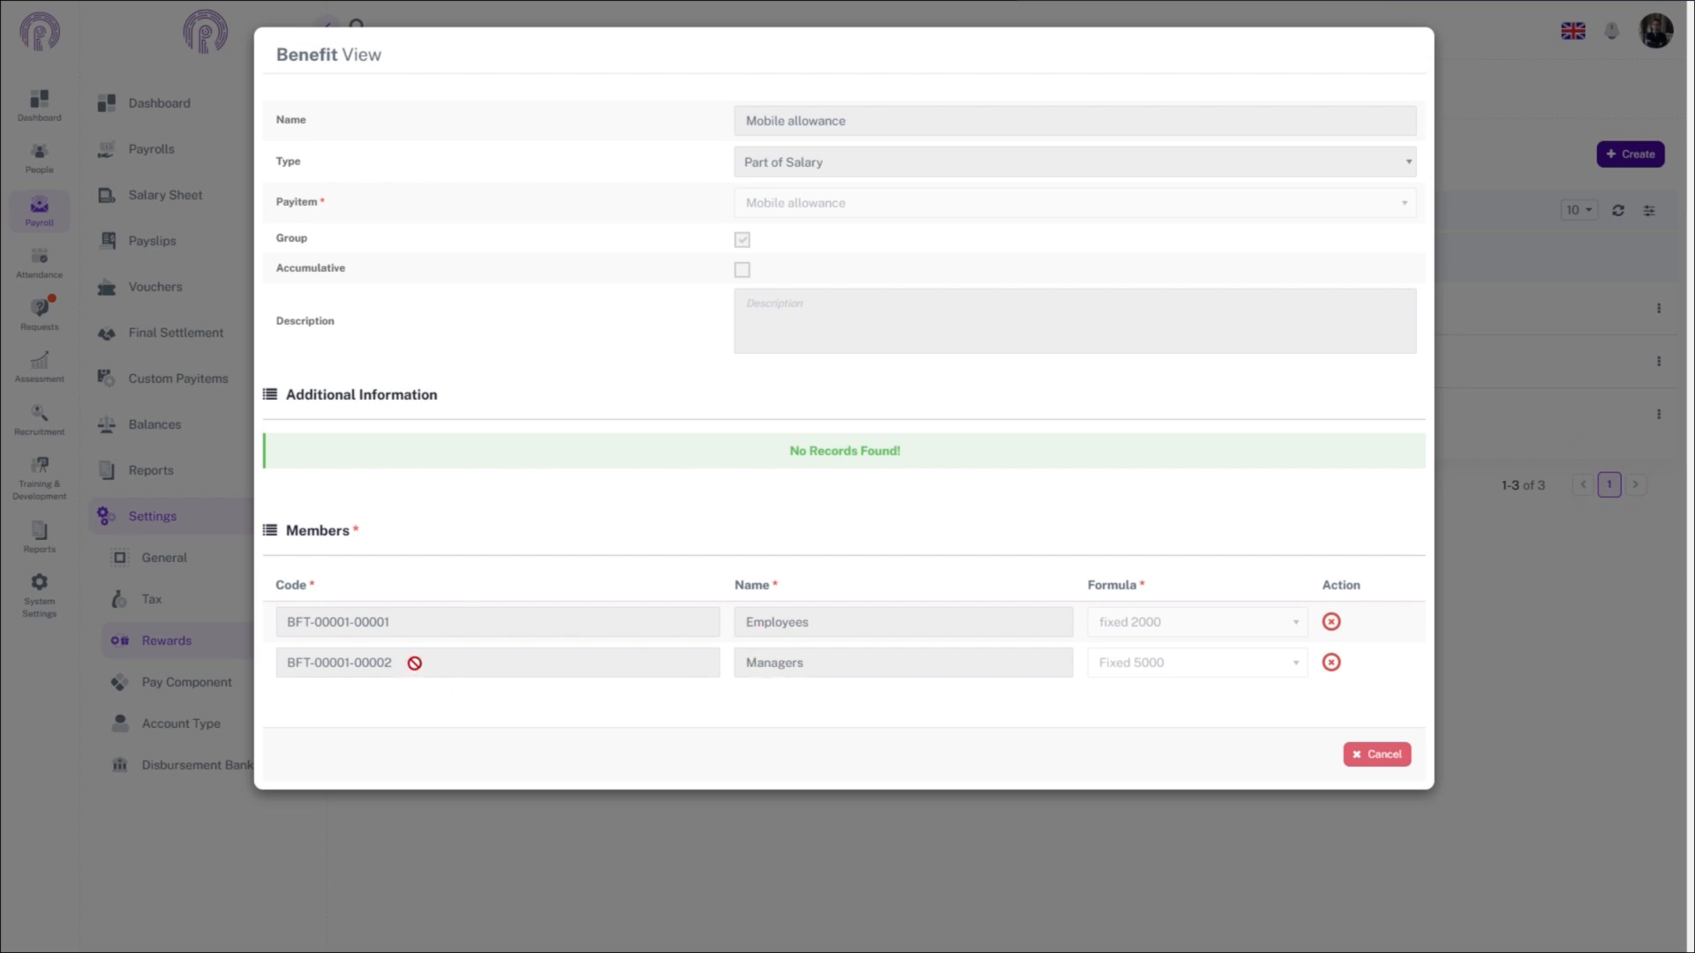
pyautogui.moveTo(391, 662); pyautogui.dragTo(358, 661)
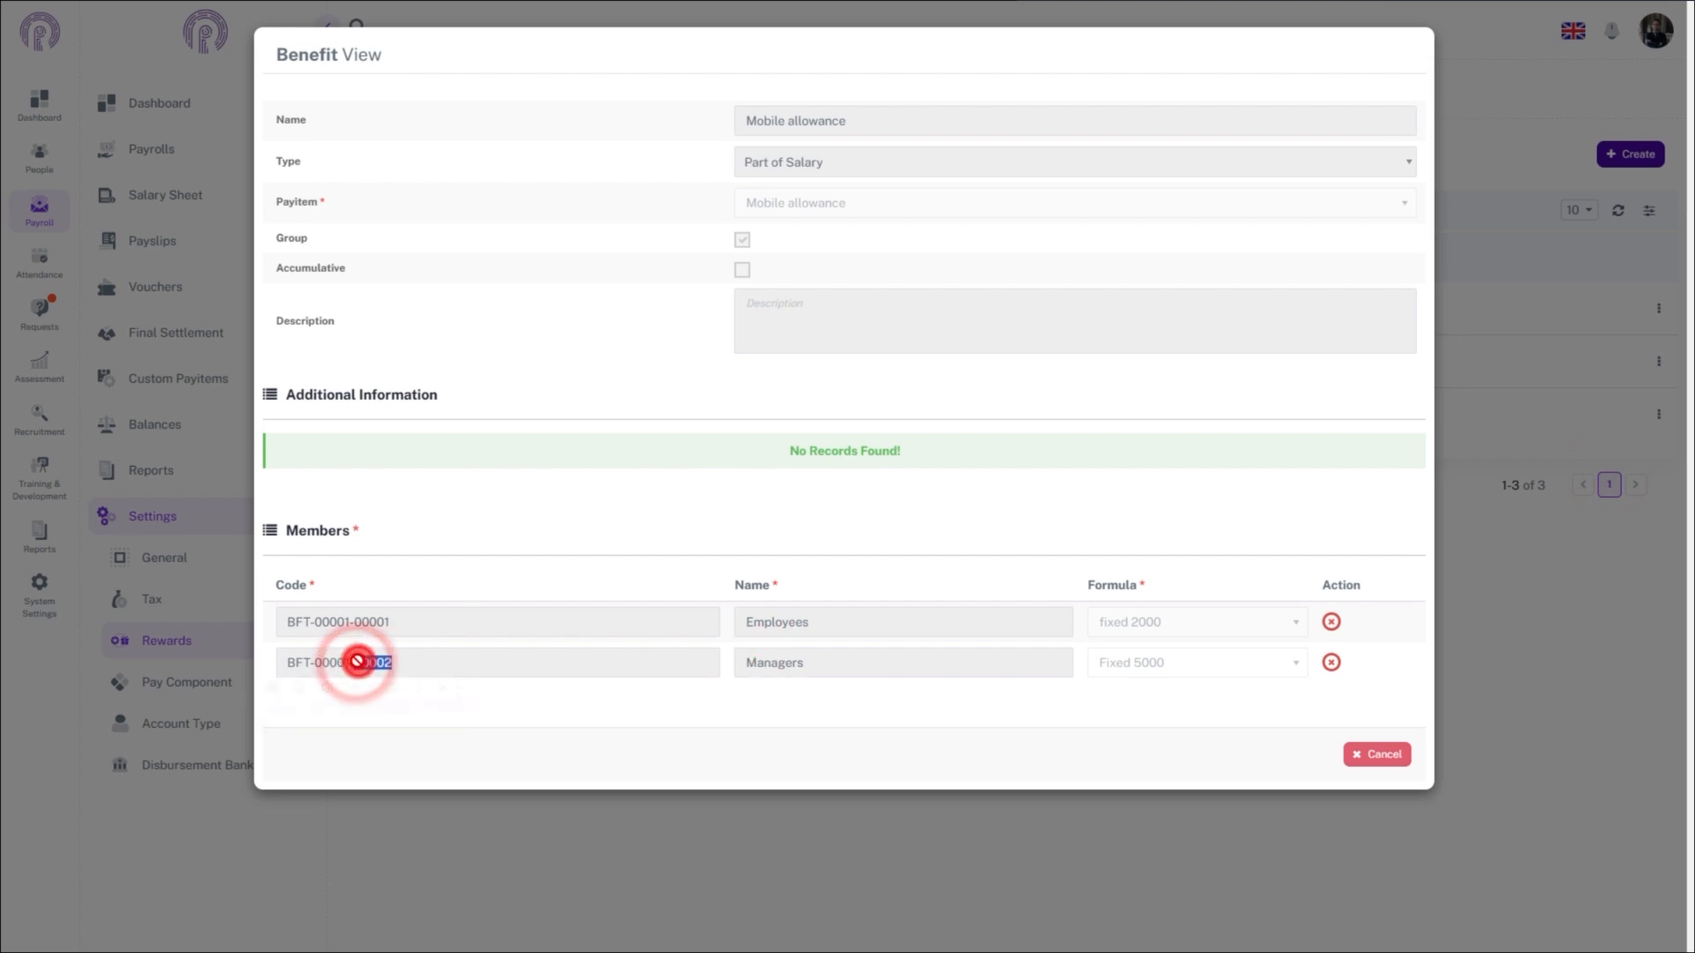
pyautogui.tripleClick(358, 661)
pyautogui.hotkey('ctrl', 'c')
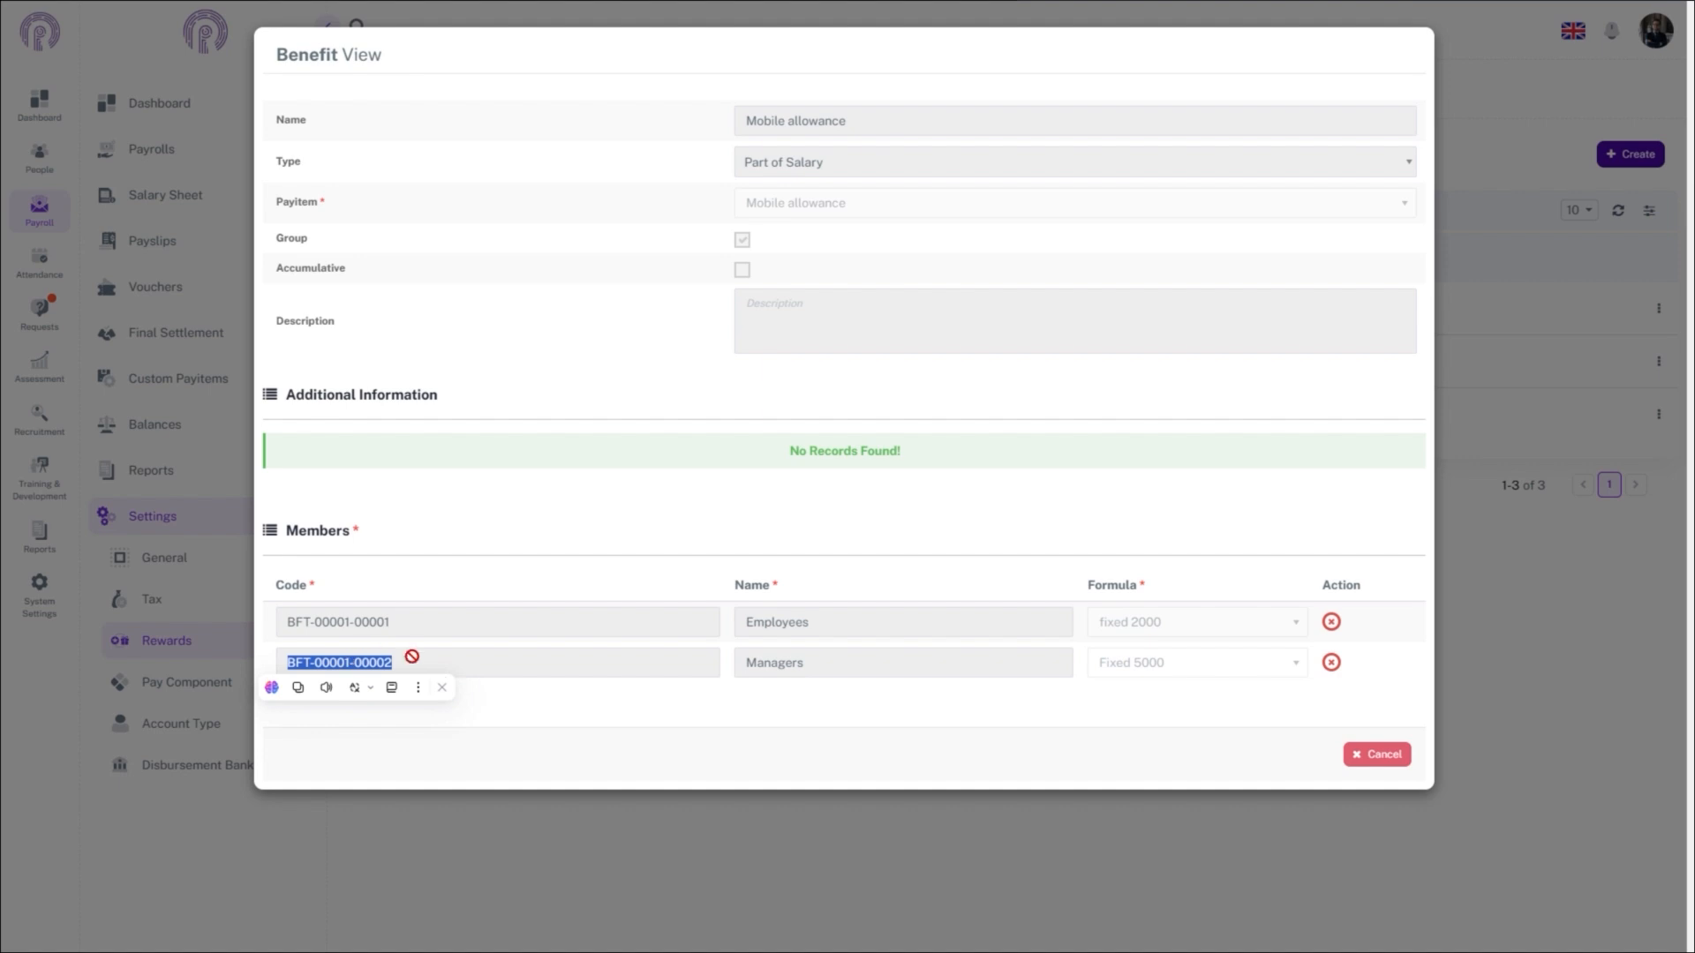
pyautogui.click(549, 719)
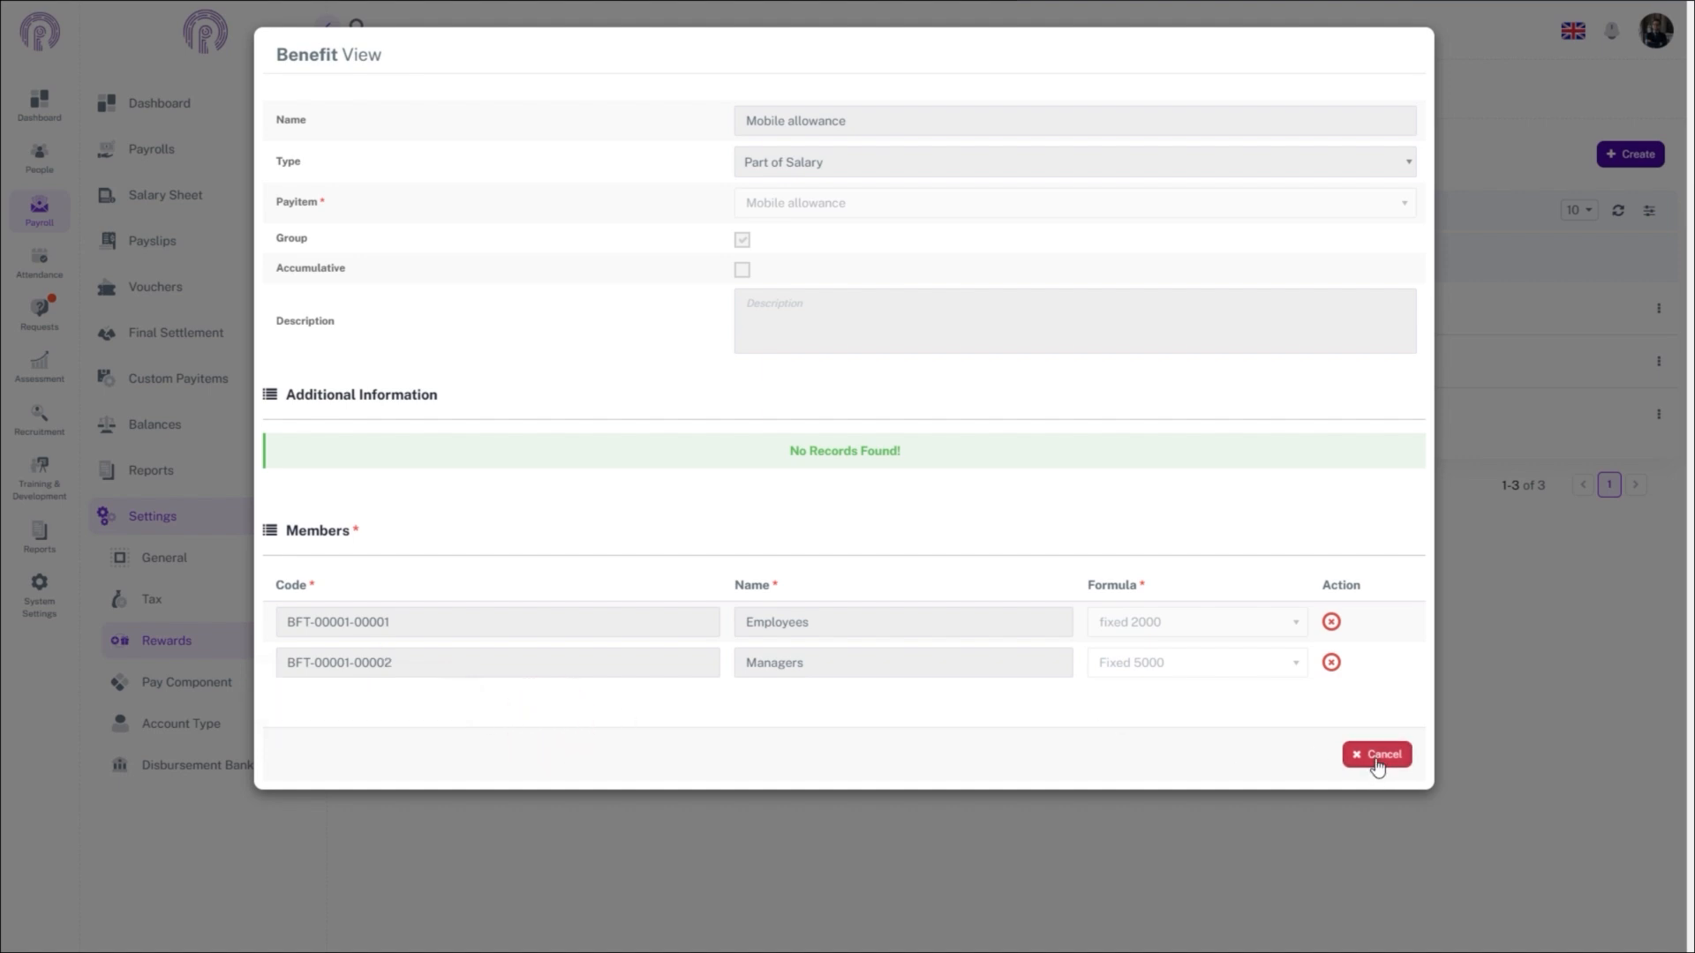
pyautogui.hotkey('alt', 'Tab')
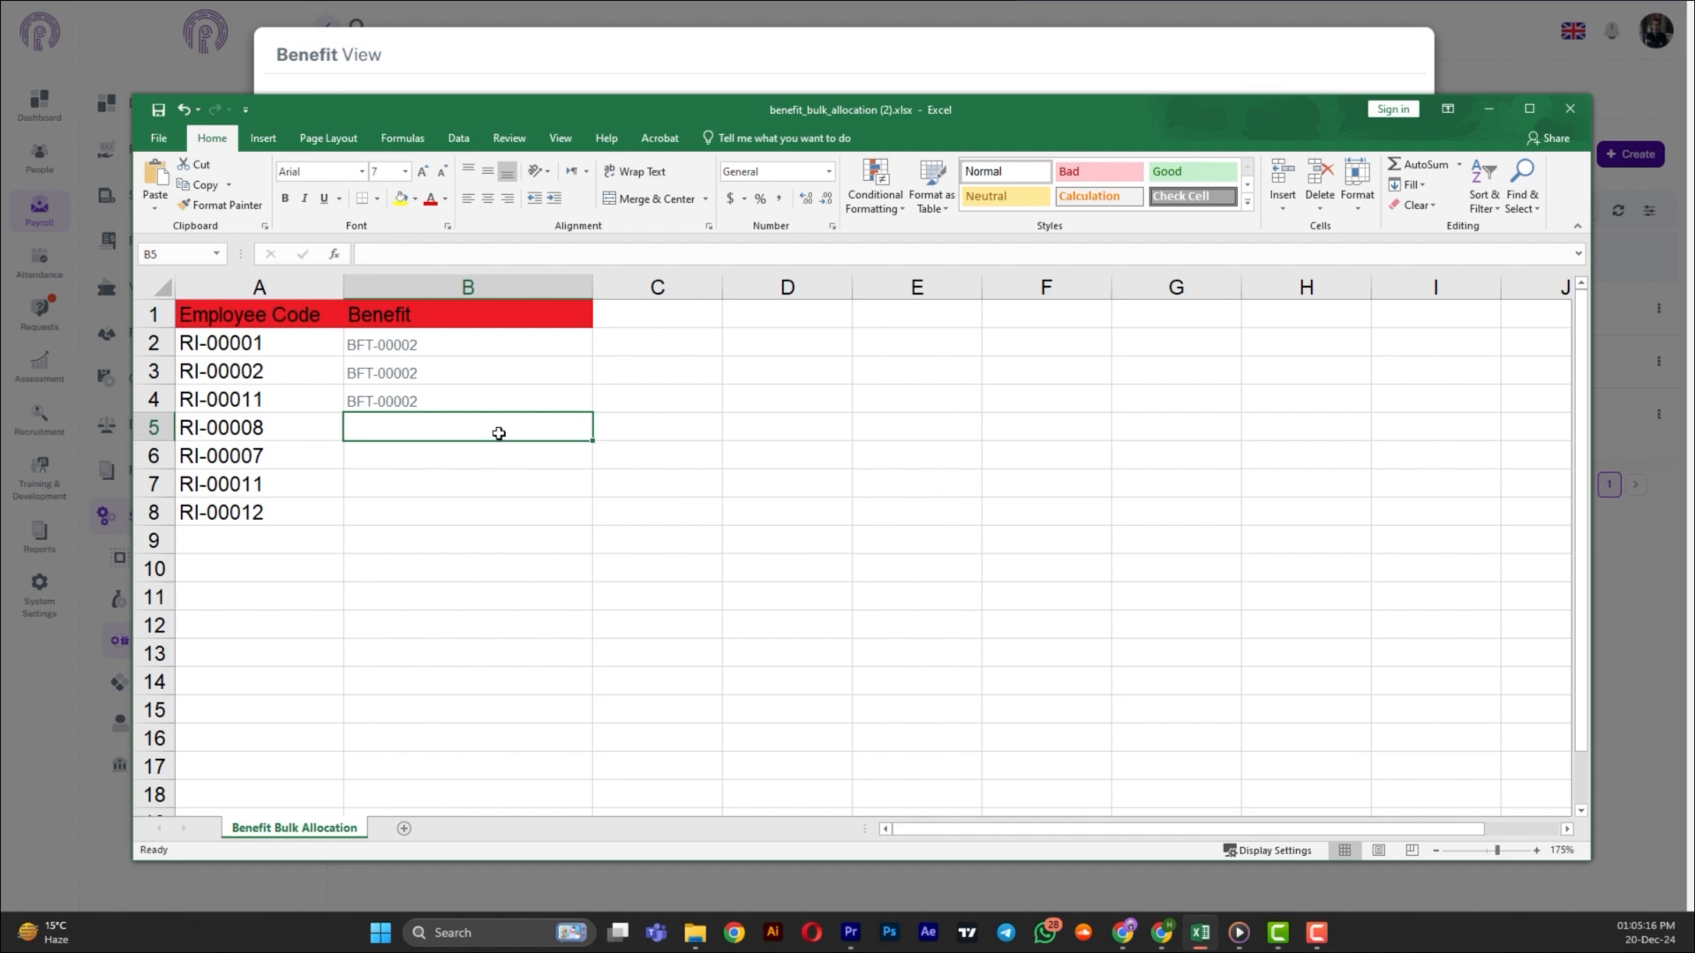
pyautogui.click(498, 433)
pyautogui.hotkey('ctrl', 'v')
pyautogui.click(488, 456)
pyautogui.hotkey('ctrl', 'v')
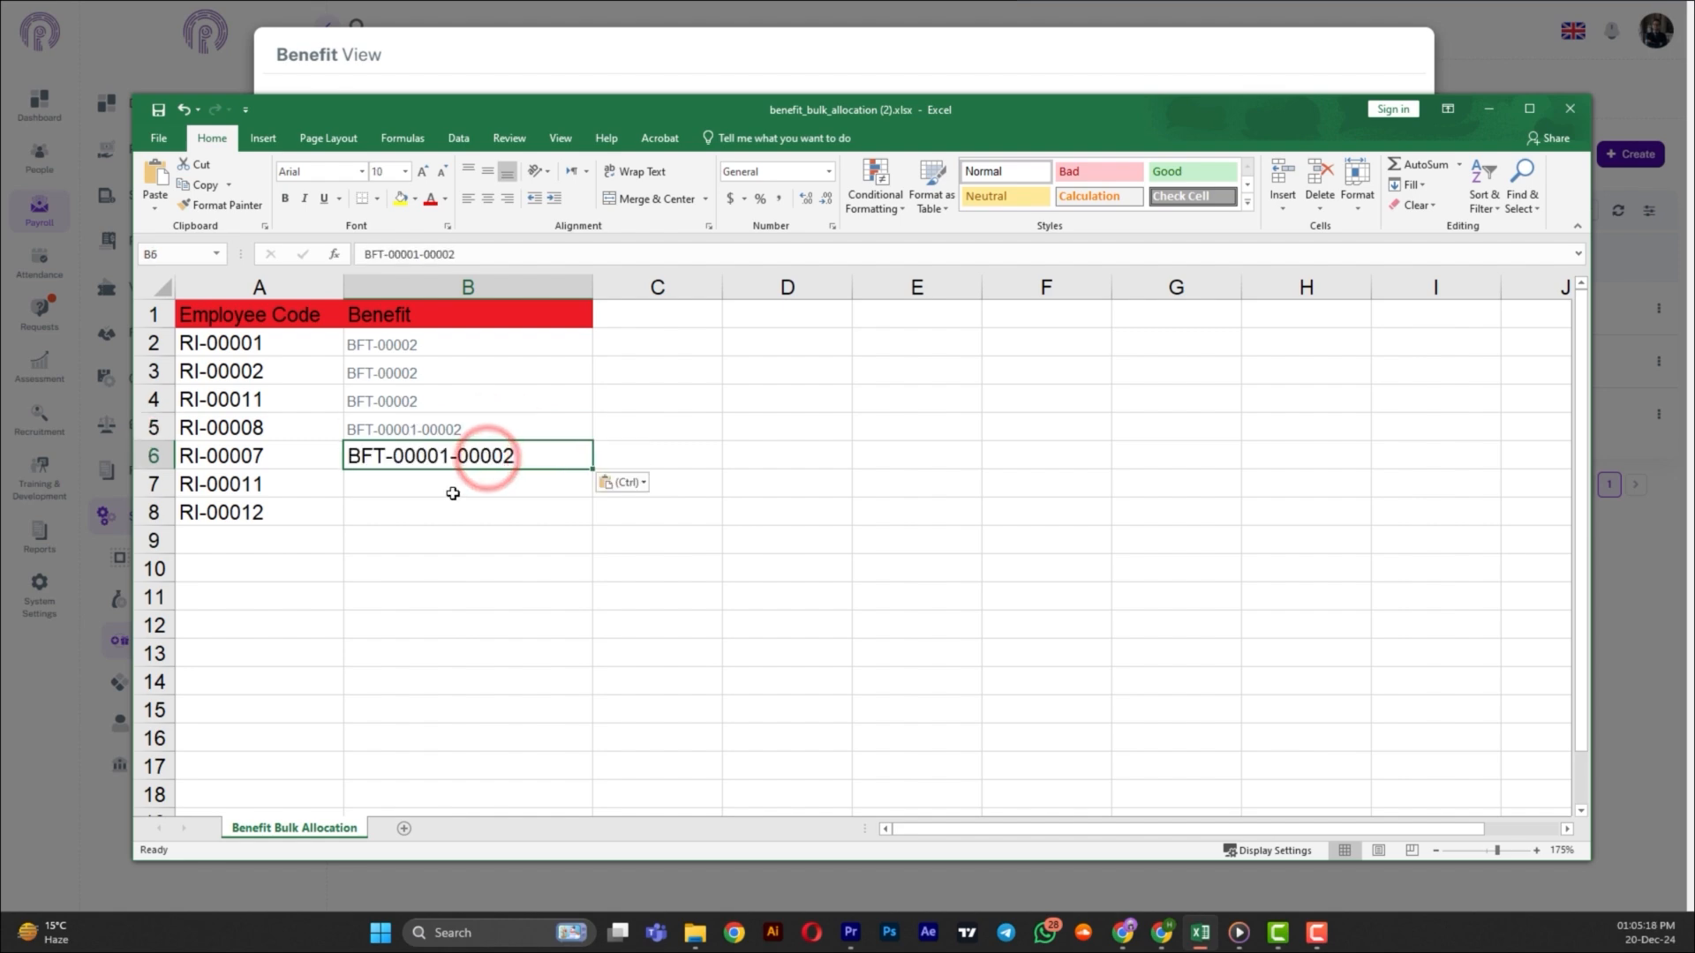
pyautogui.click(452, 494)
pyautogui.hotkey('ctrl', 'v')
pyautogui.click(439, 516)
pyautogui.hotkey('ctrl', 'v')
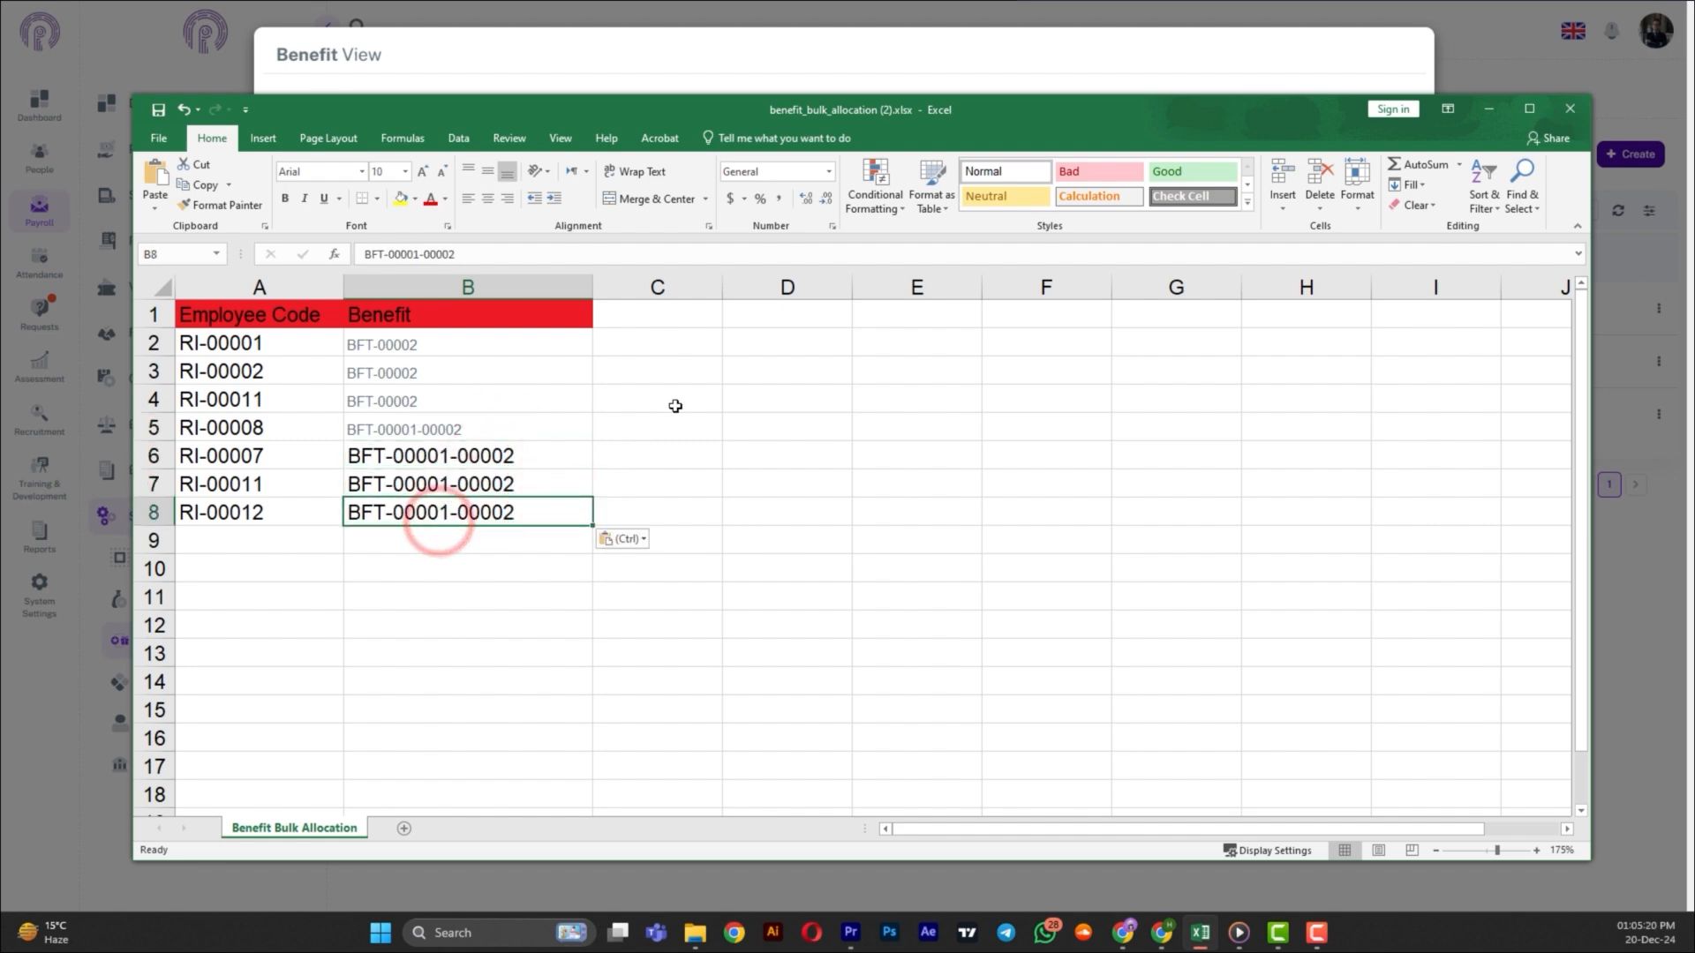
pyautogui.hotkey('ctrl', 's')
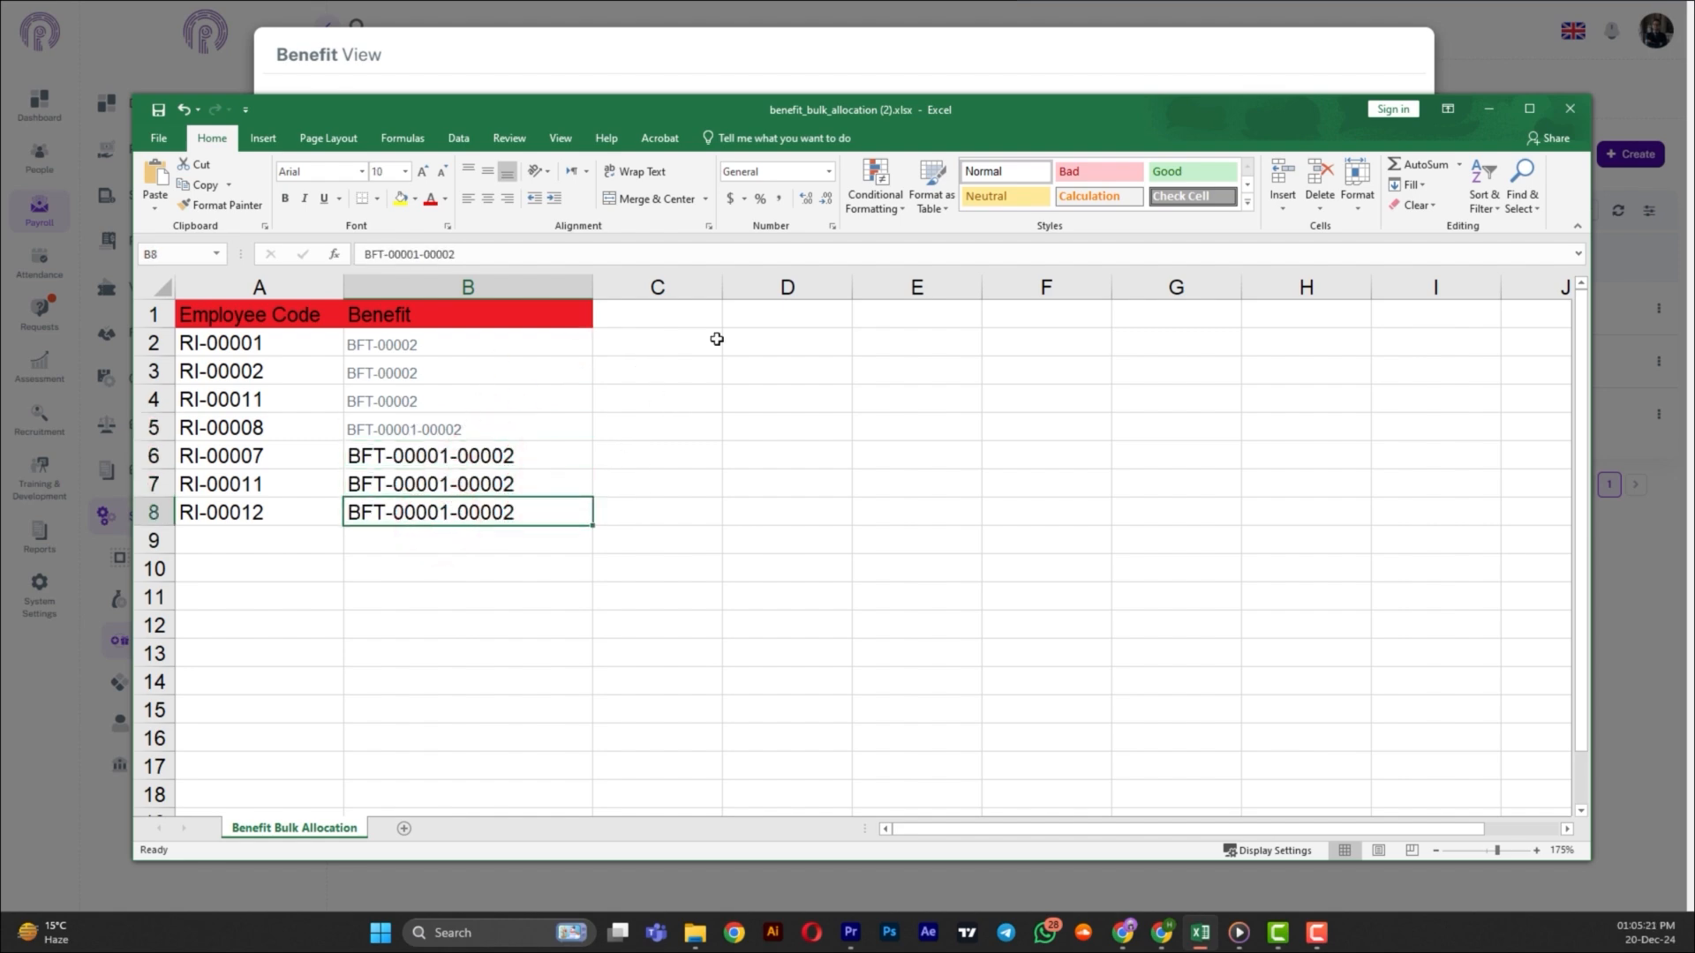
pyautogui.click(1570, 108)
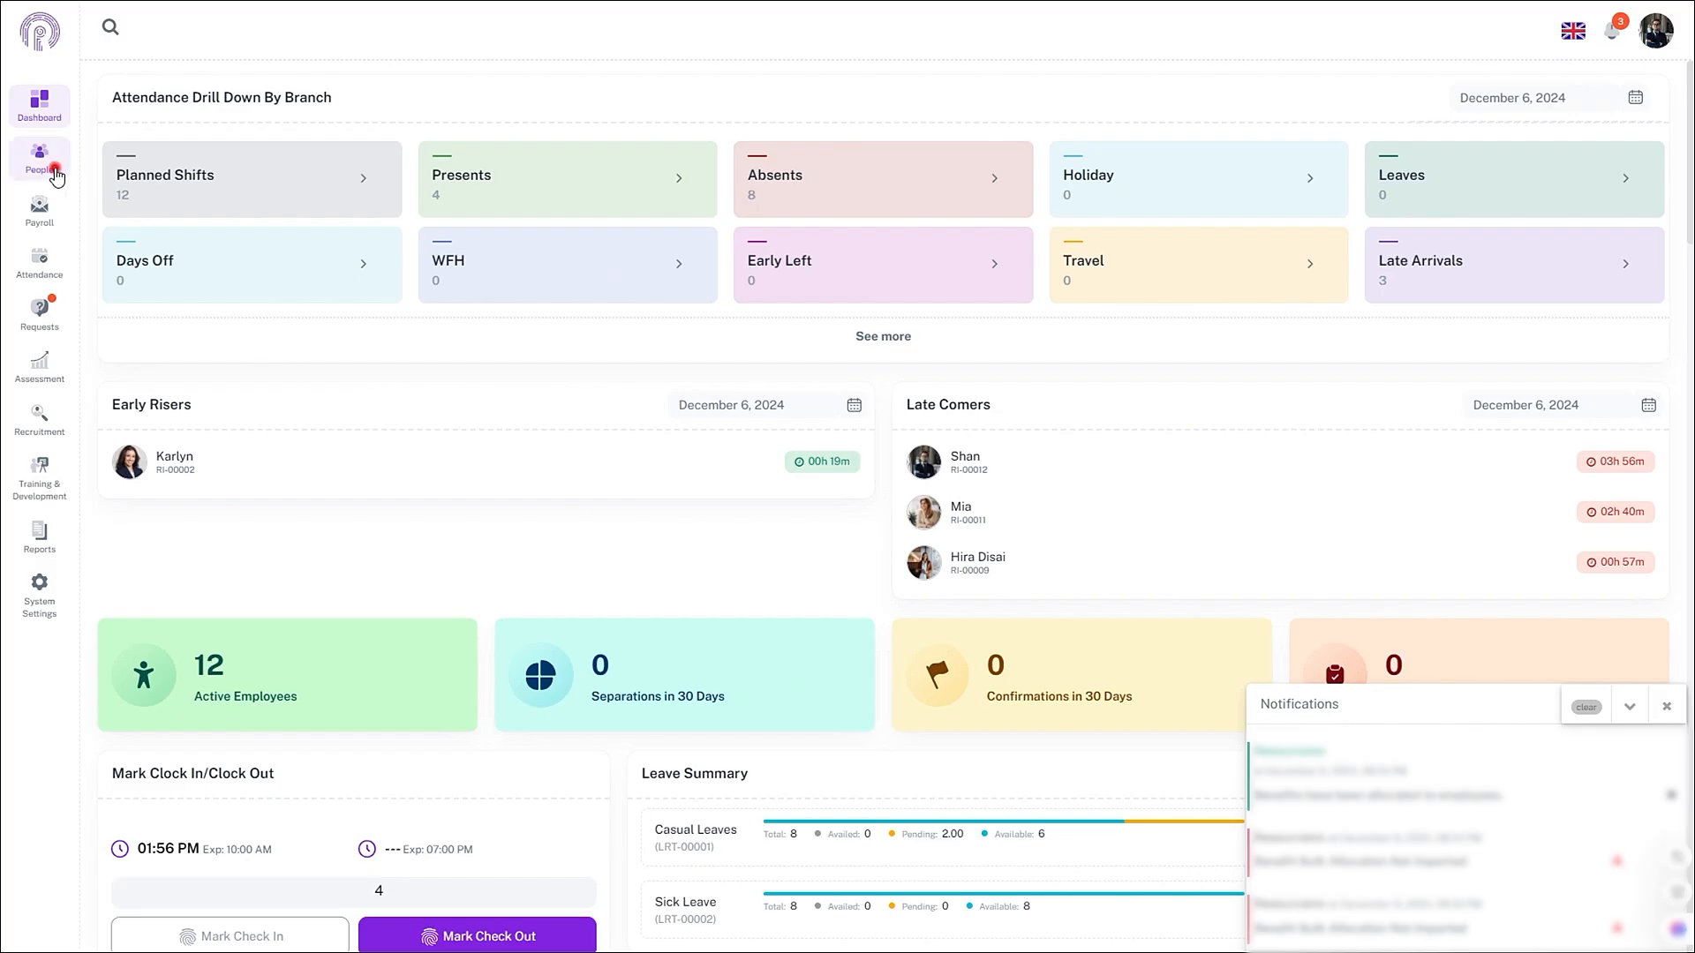
# - Open the Salaries & Benefits tab of Manage Employments under People settings
pyautogui.click(40, 157)
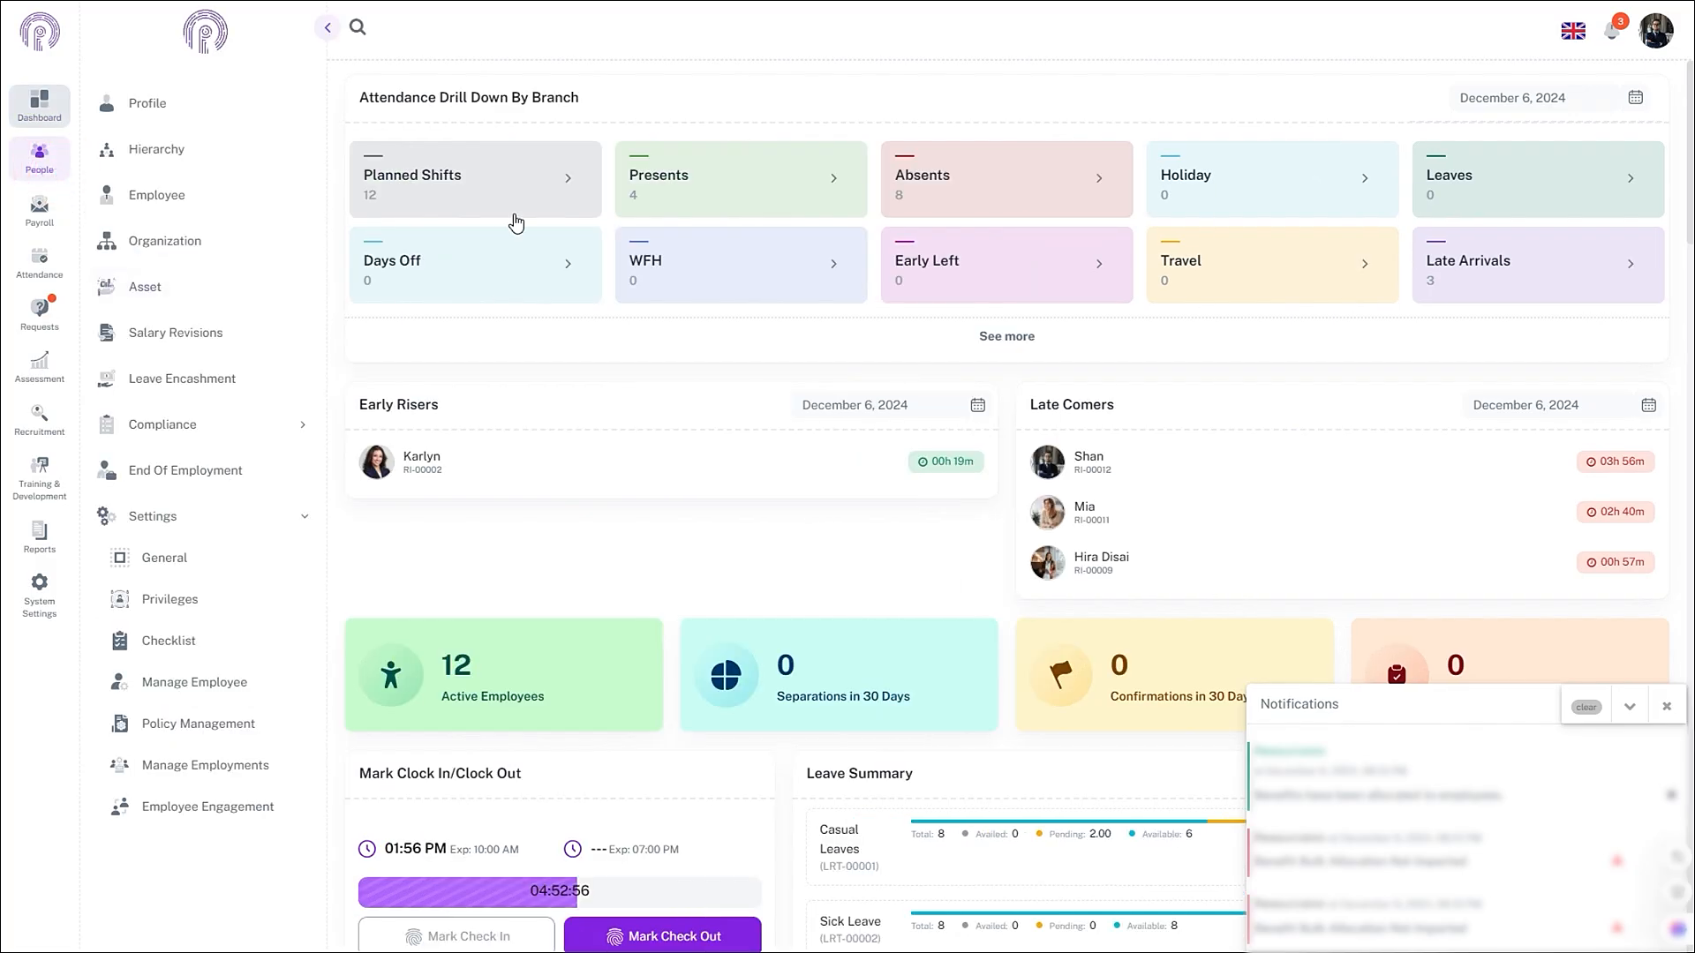
pyautogui.click(235, 516)
pyautogui.click(235, 516)
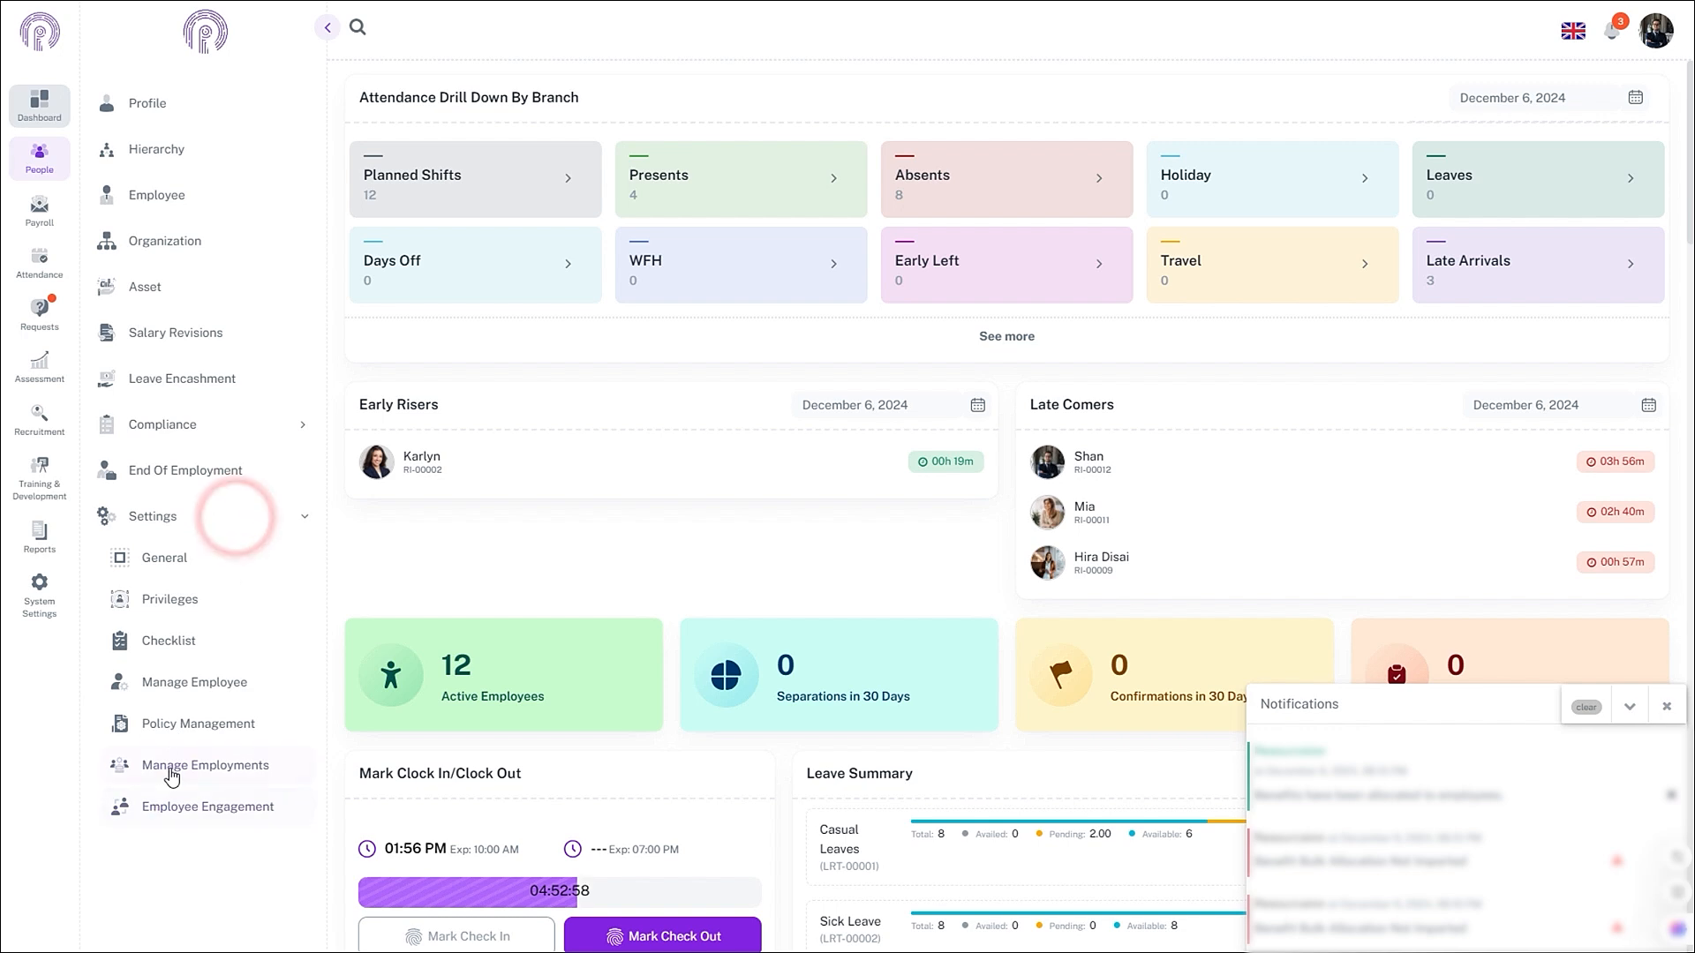
pyautogui.click(170, 768)
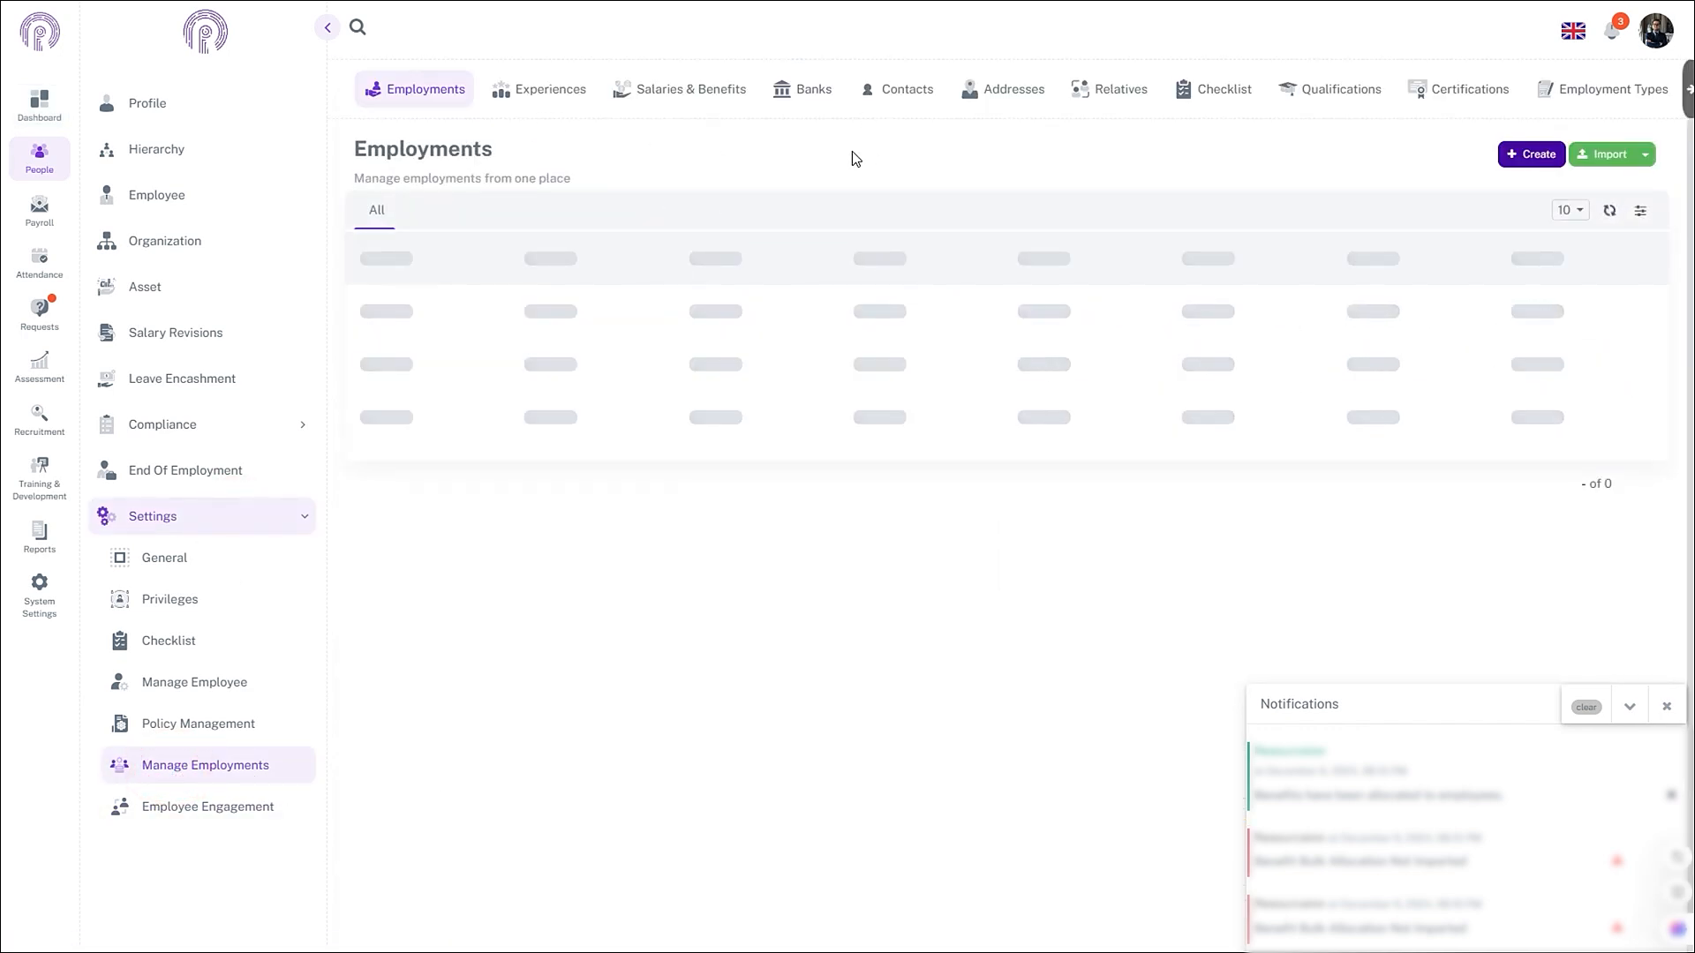
pyautogui.click(666, 88)
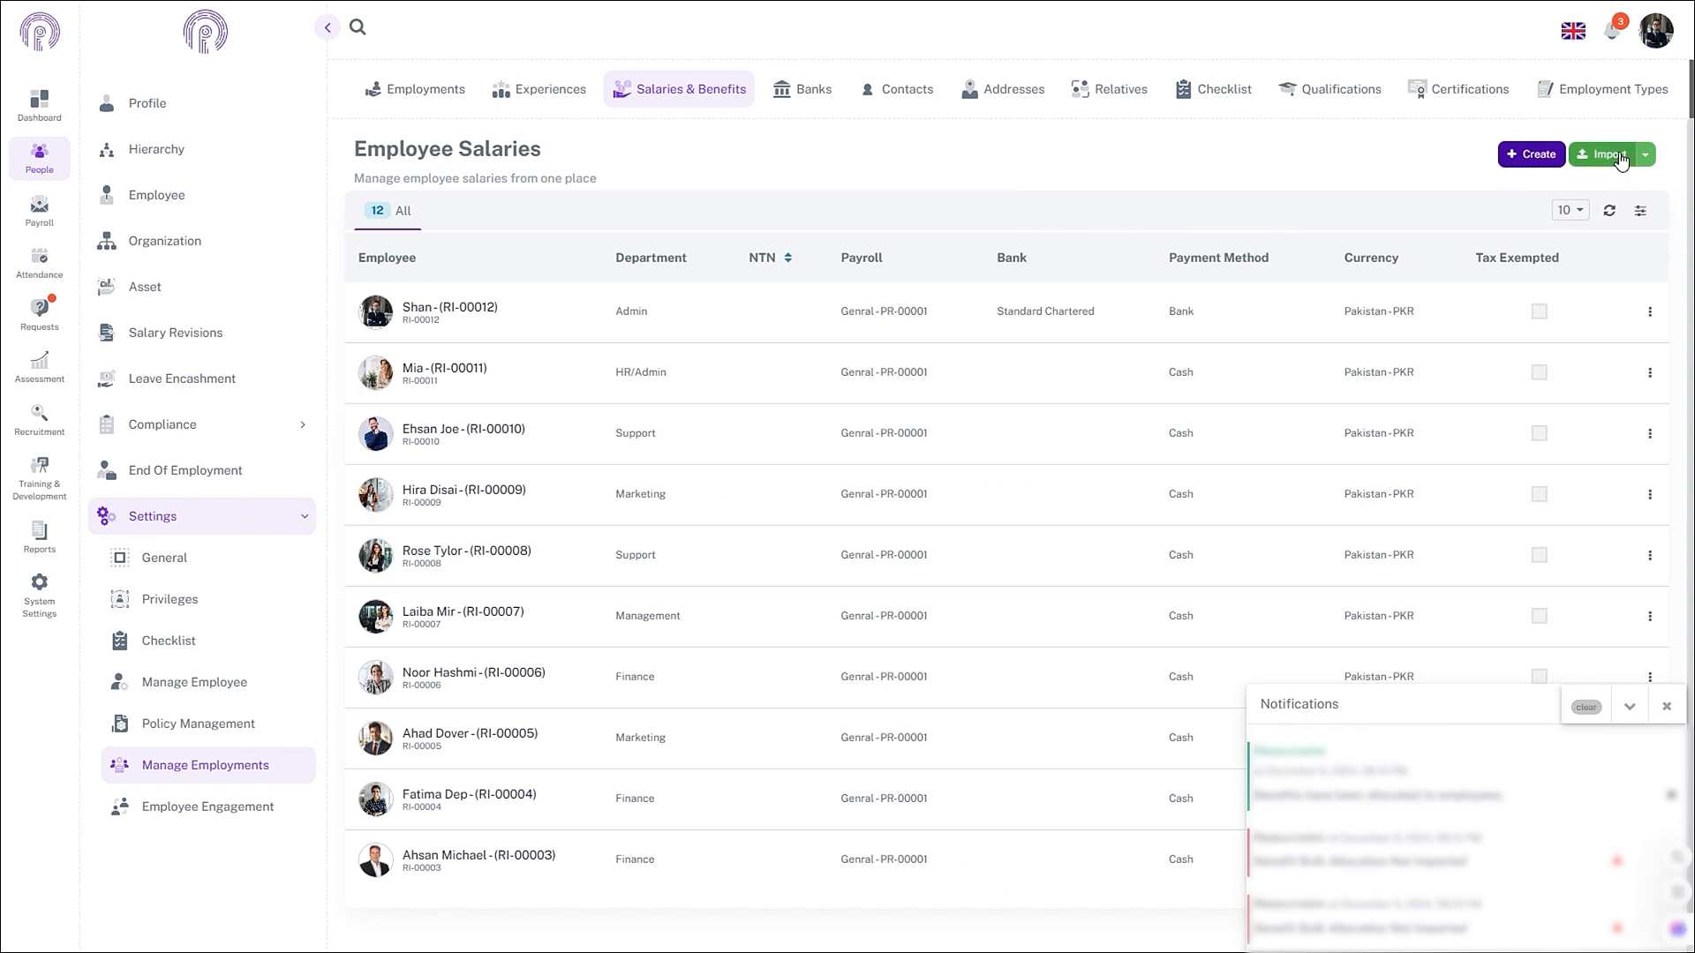
# - Import the benefit bulk allocation spreadsheet as an attachment and submit it
pyautogui.click(1621, 157)
pyautogui.click(1051, 122)
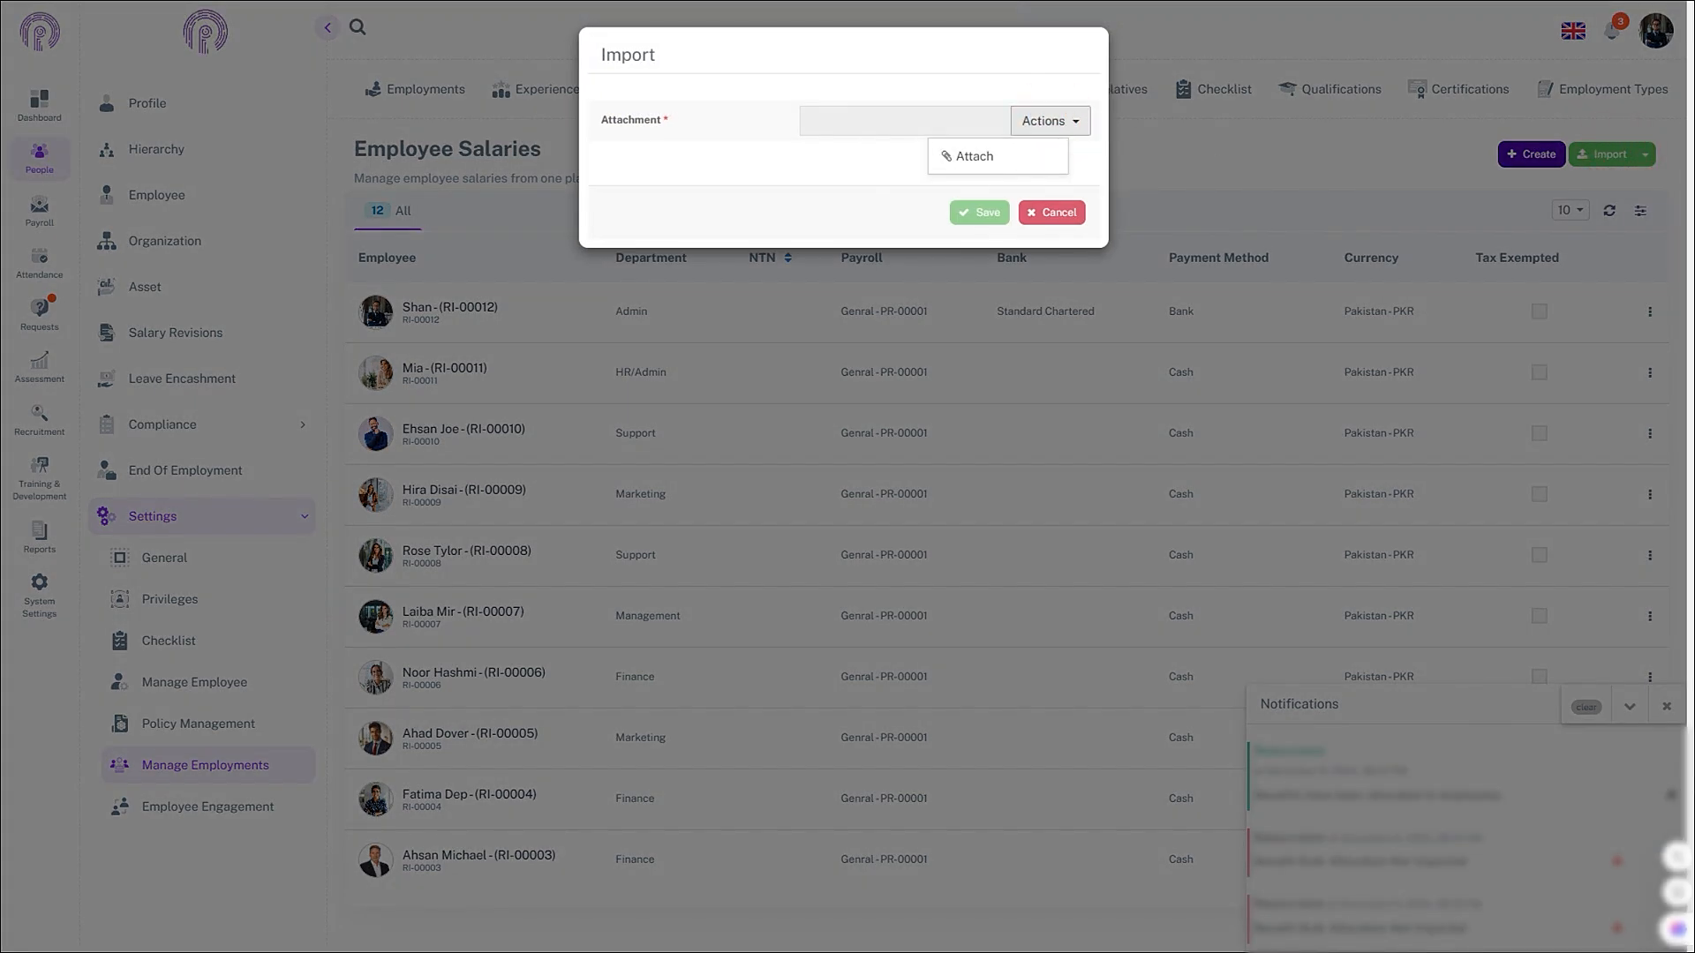
pyautogui.click(823, 526)
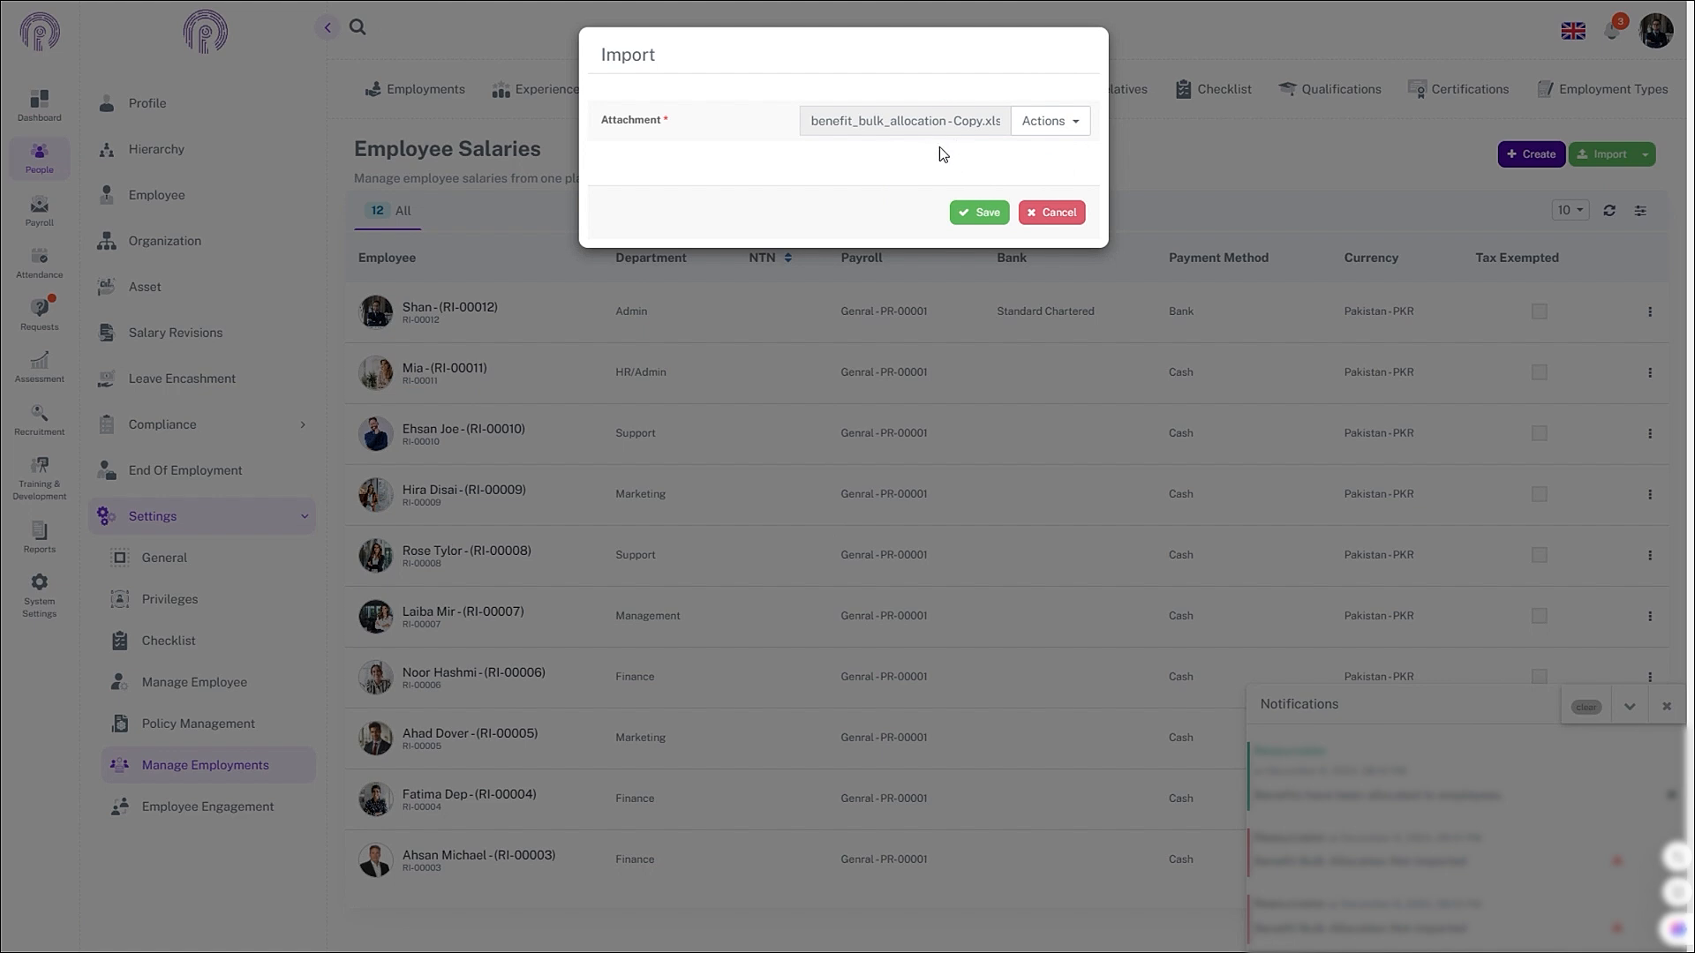
pyautogui.click(1030, 130)
pyautogui.click(986, 213)
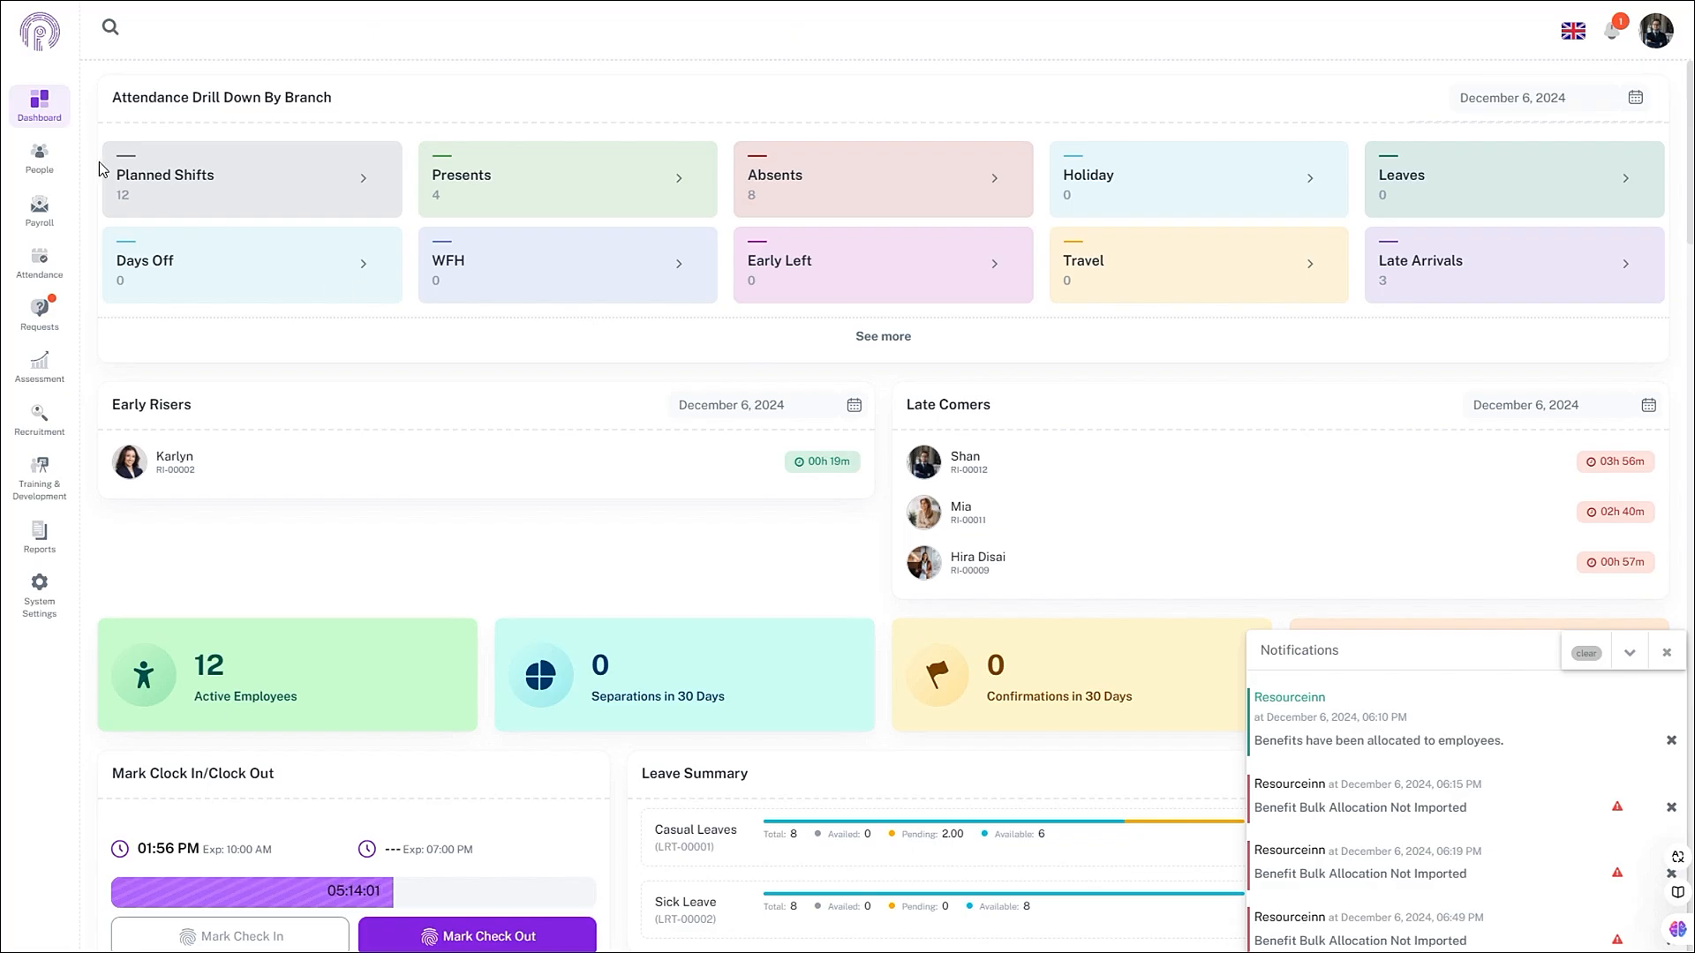
# - Edit the Employee Level grade under Organization > Grade, delete Gym ALlowance, and save
pyautogui.click(39, 158)
pyautogui.click(165, 247)
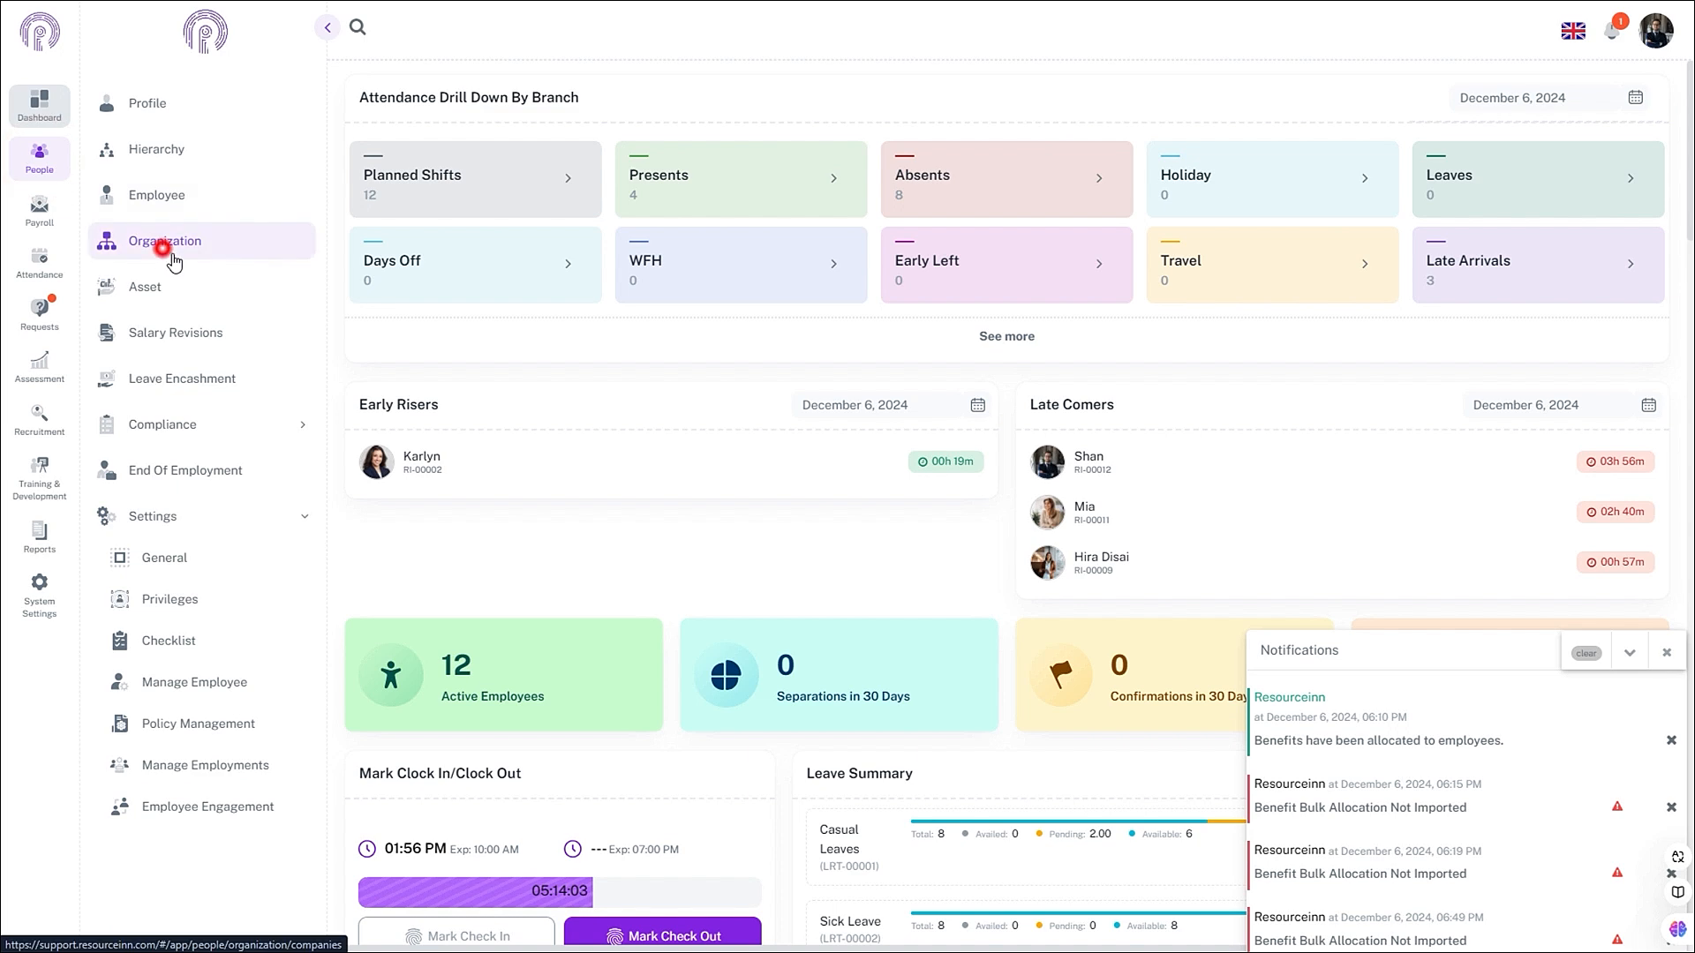
pyautogui.click(915, 91)
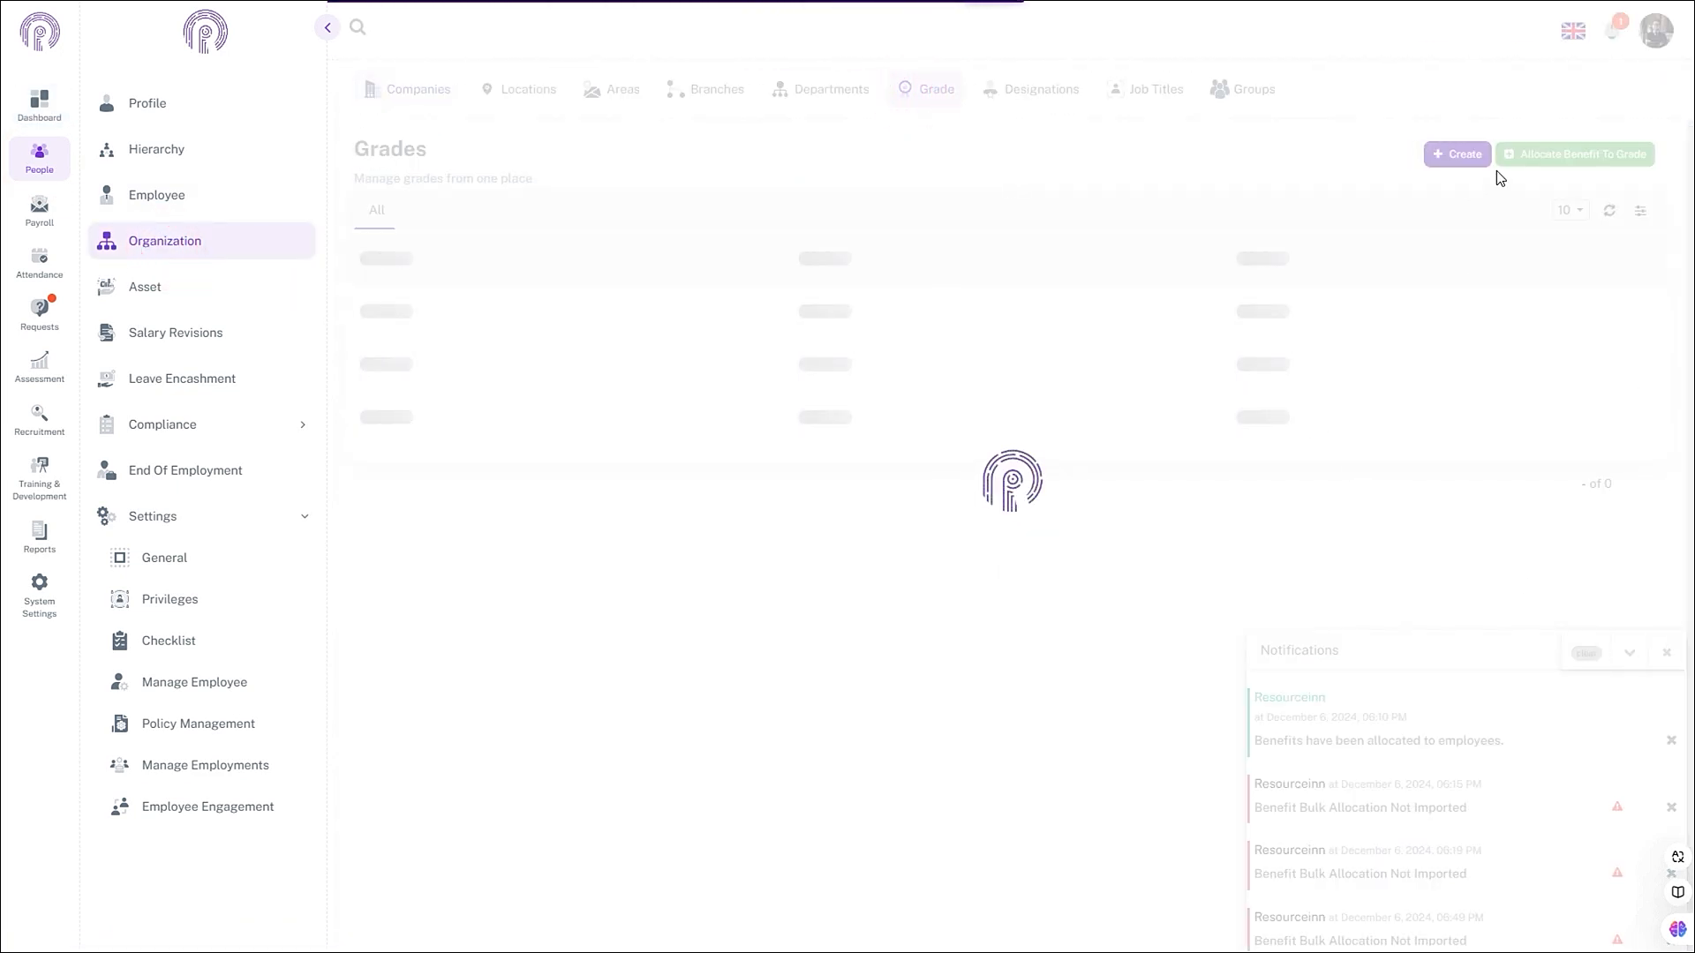
pyautogui.click(1667, 653)
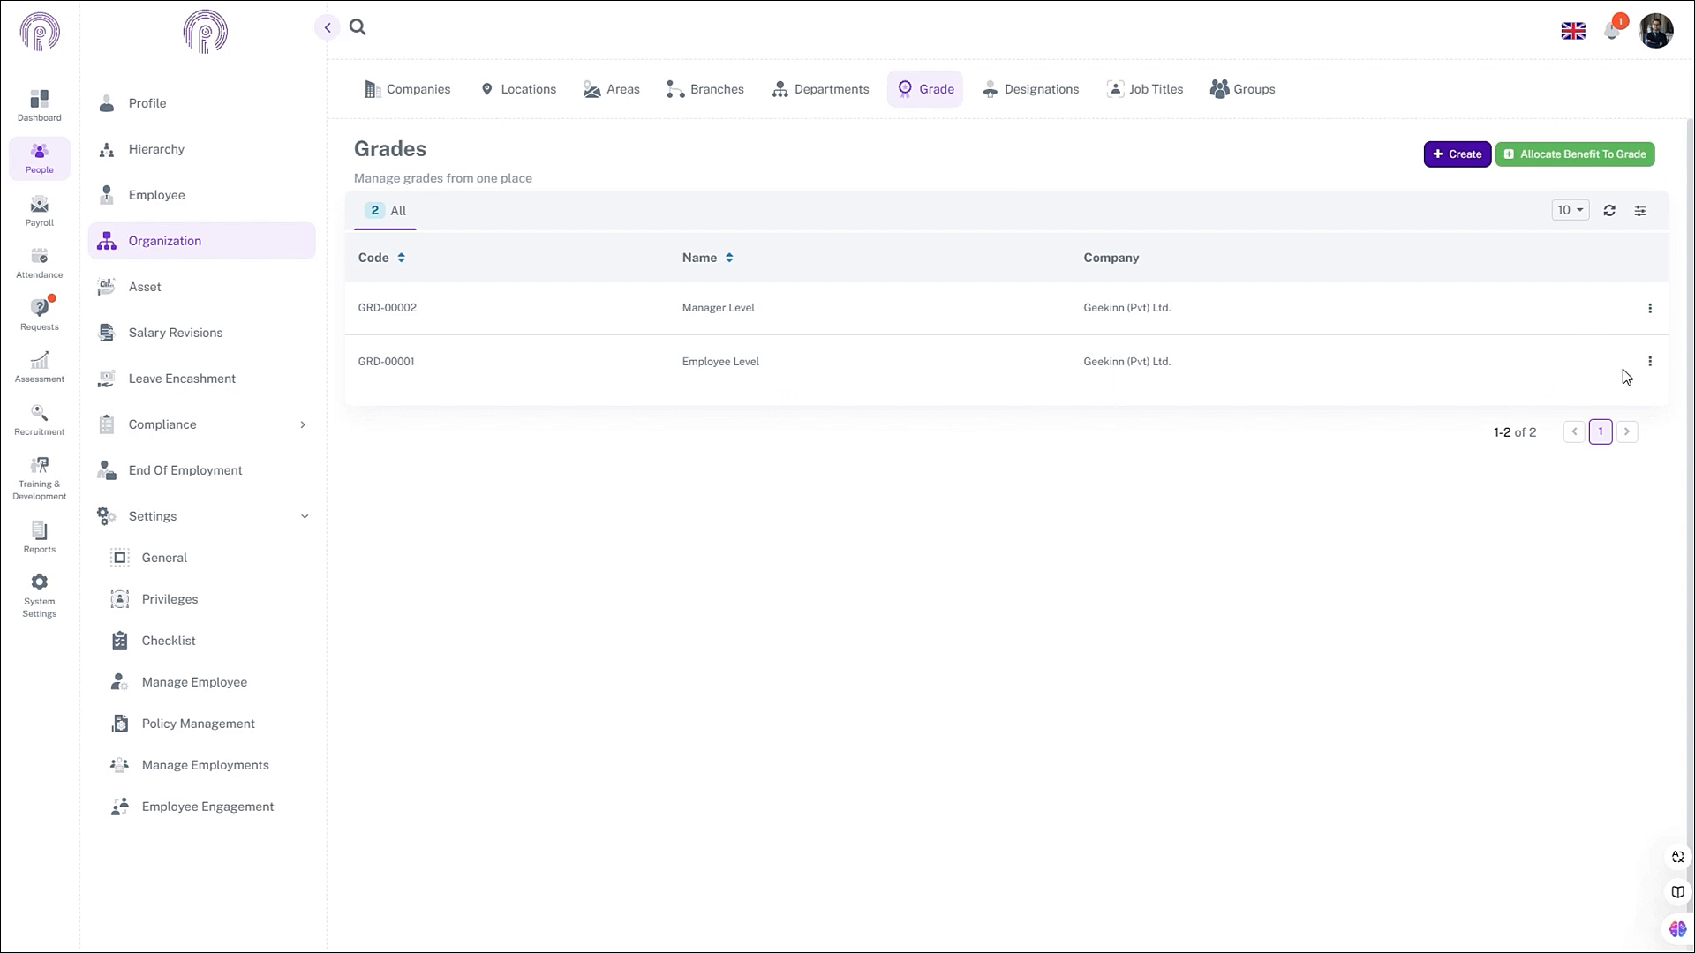
pyautogui.click(1650, 363)
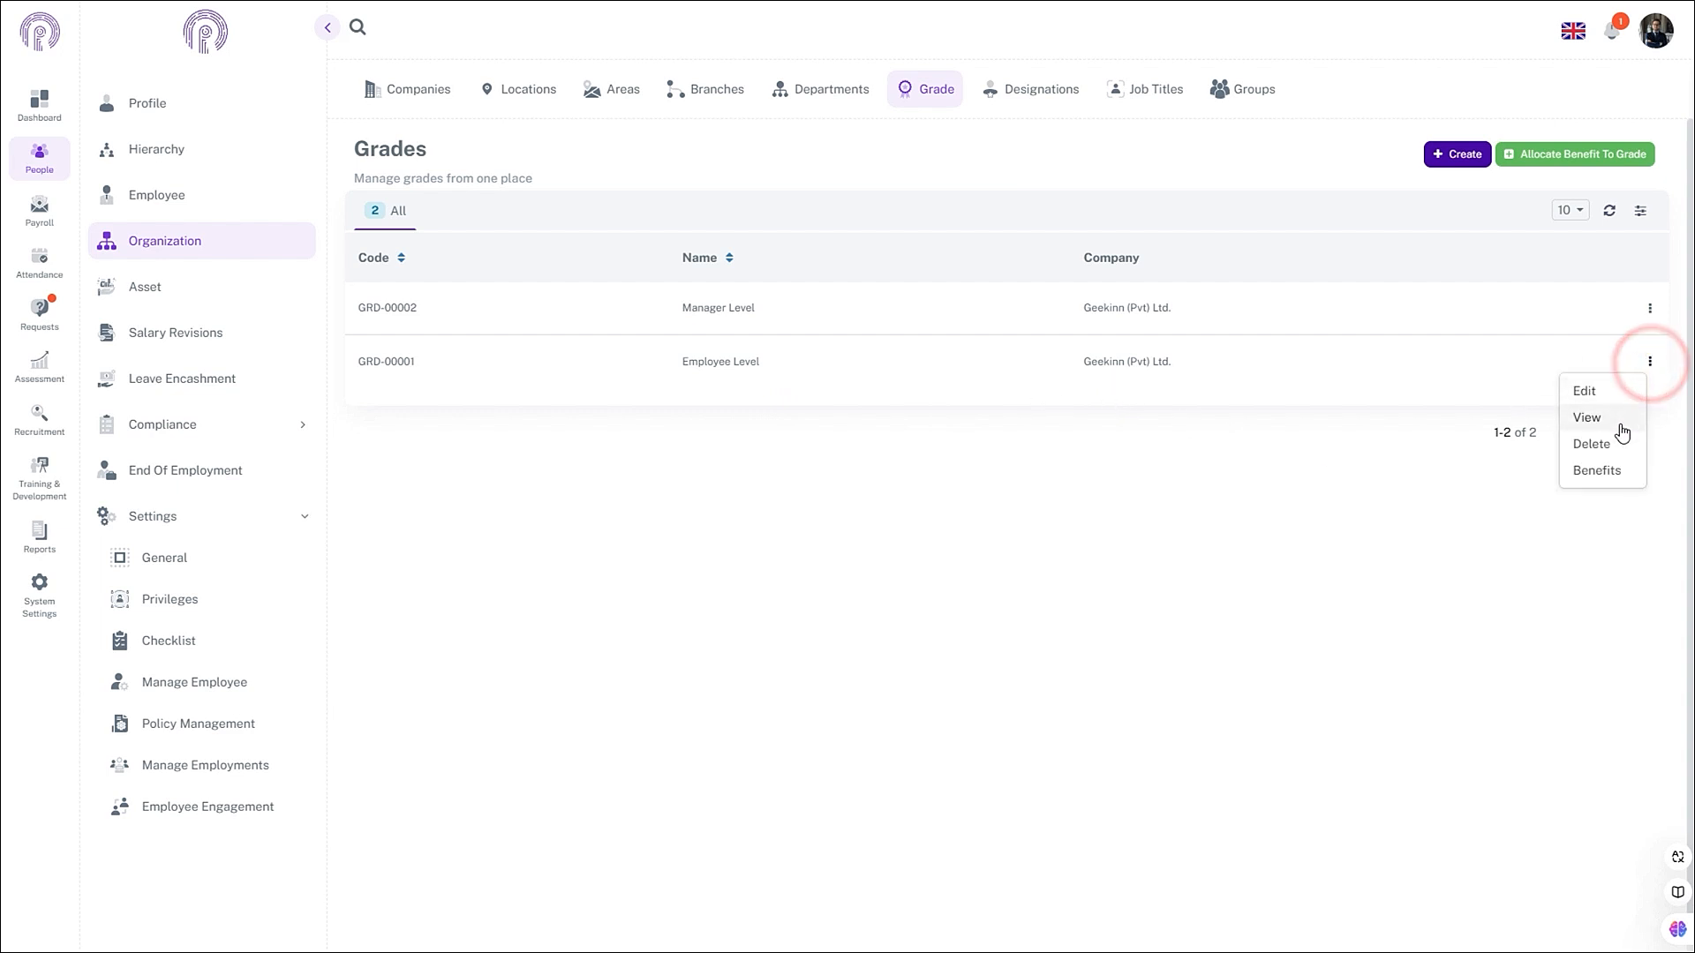
pyautogui.click(1593, 389)
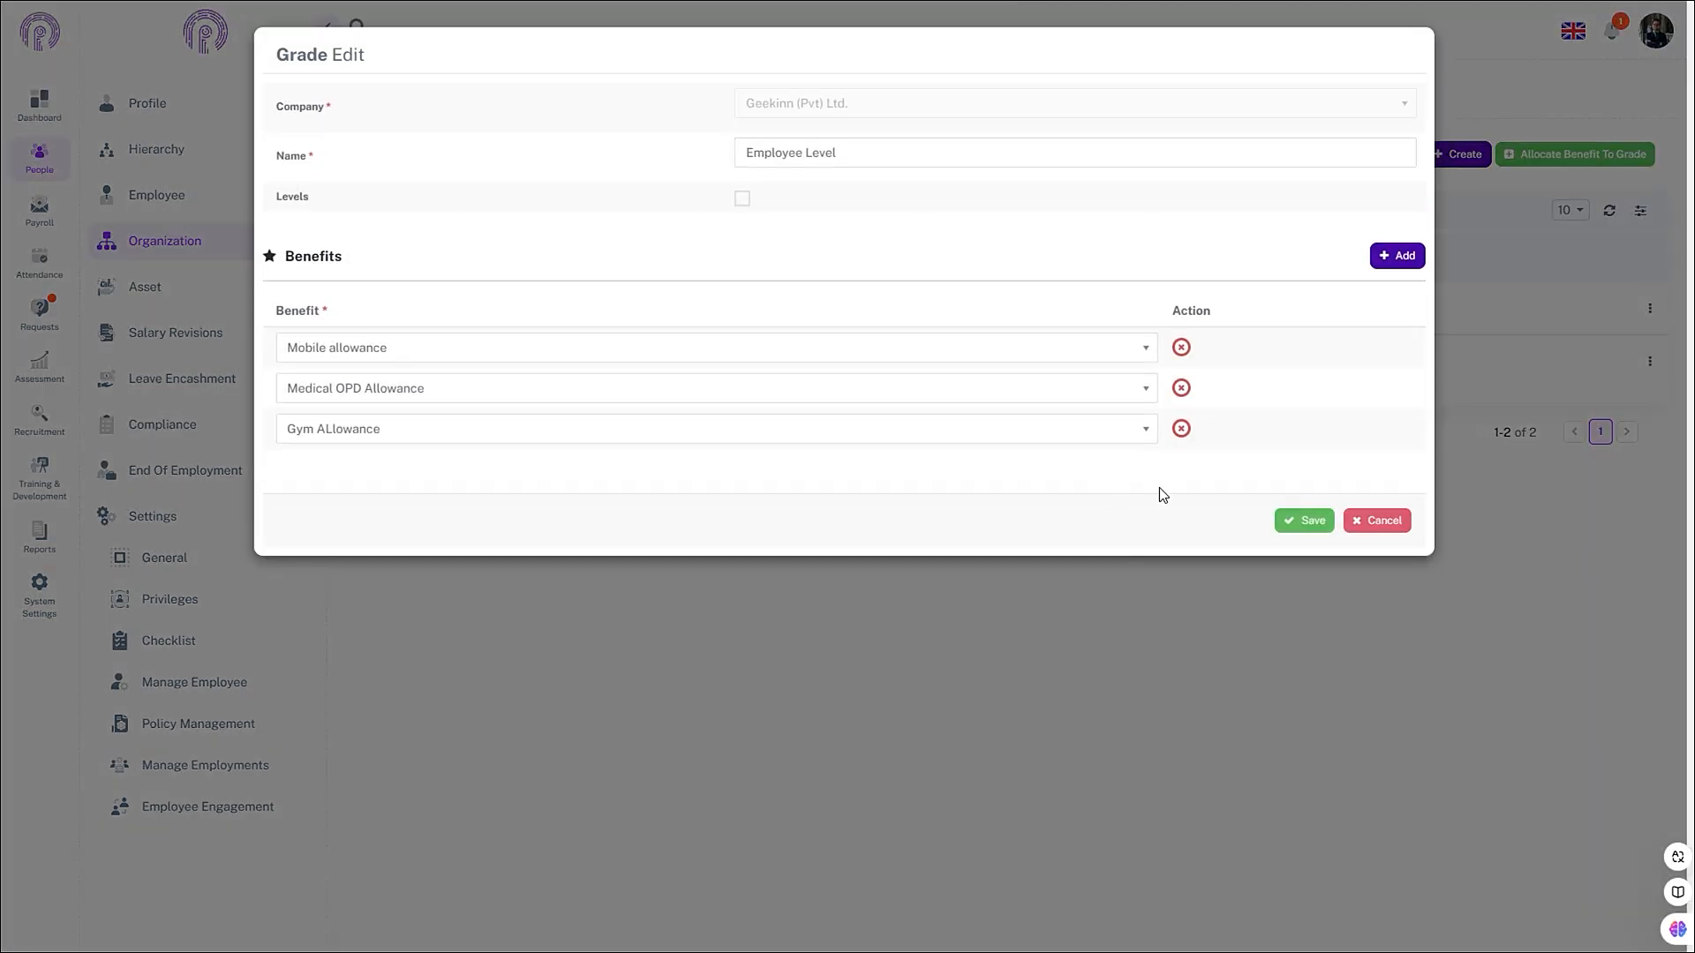
pyautogui.click(1179, 431)
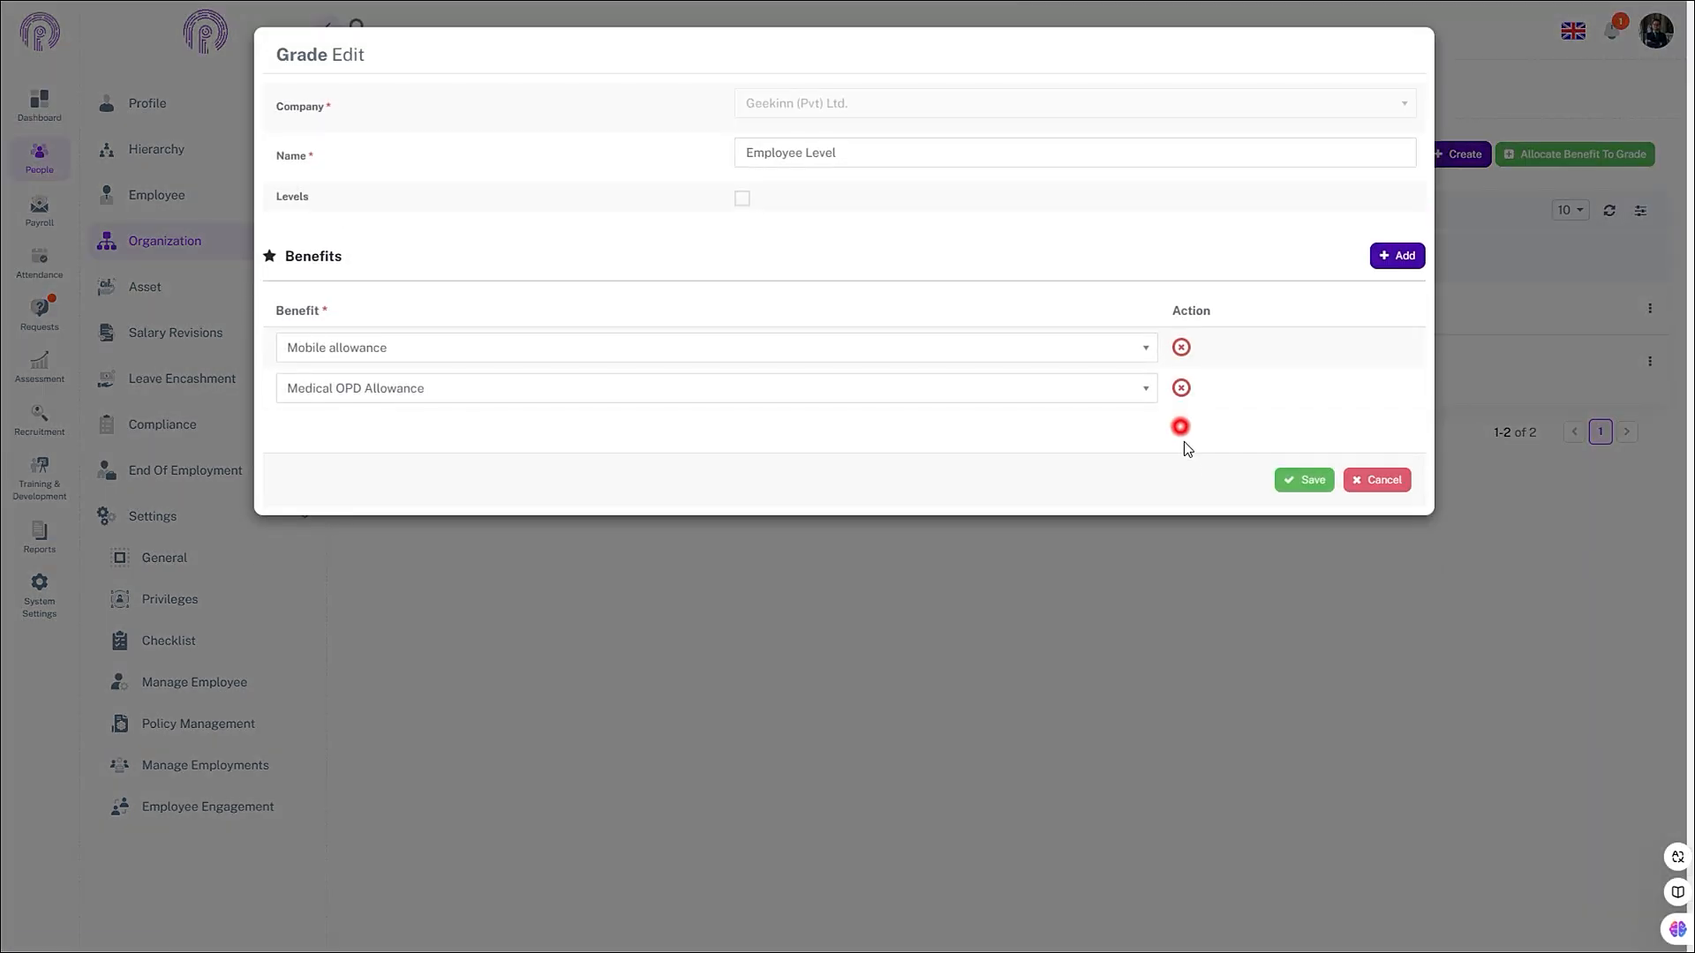
pyautogui.click(1291, 487)
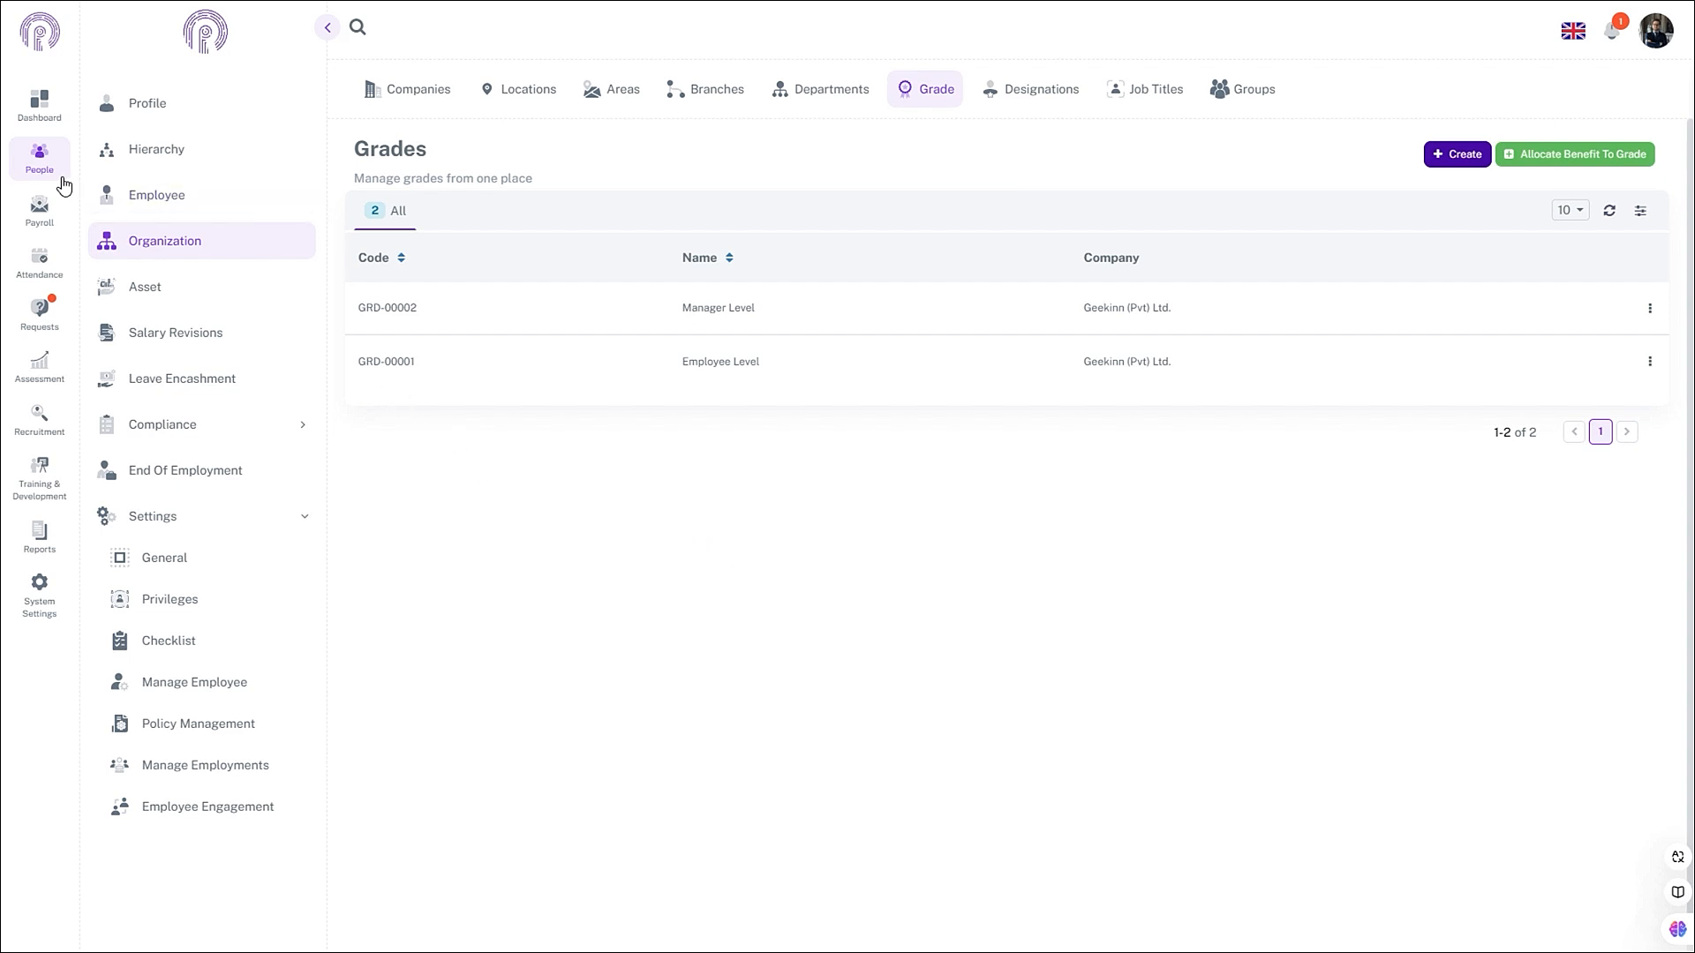
# - In the Marketing Officer's Salary & Benefits info, enable Mobile and Medical OPD allowances and save
pyautogui.click(61, 181)
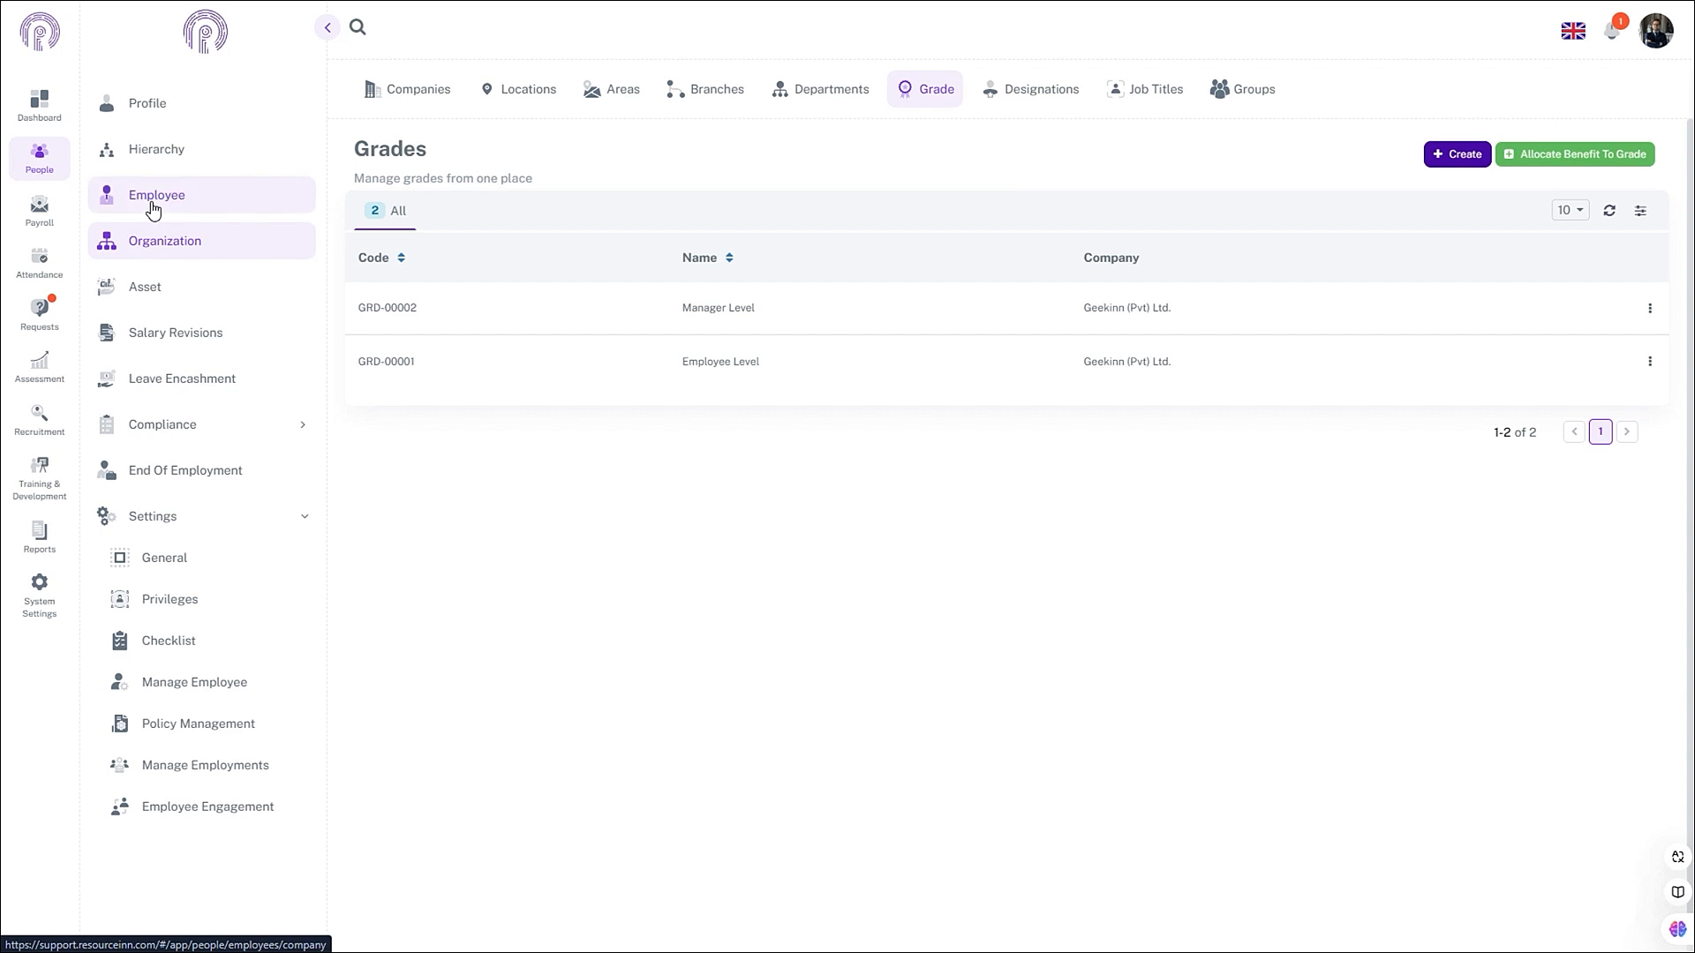
pyautogui.click(152, 206)
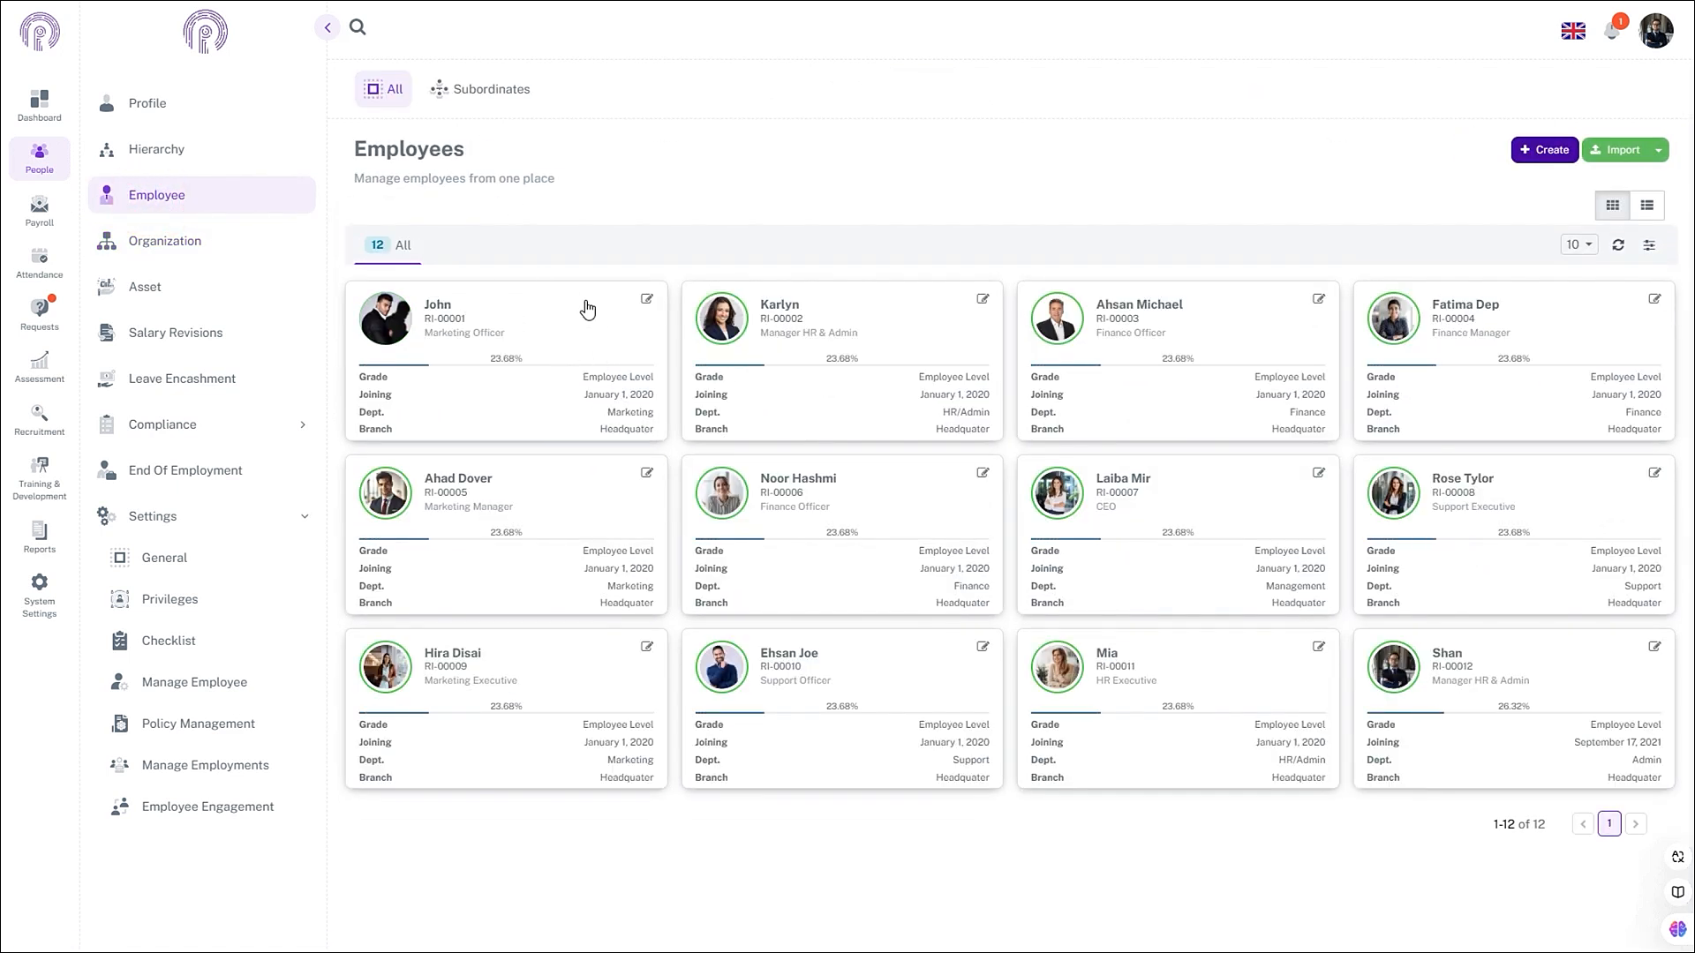
pyautogui.click(646, 300)
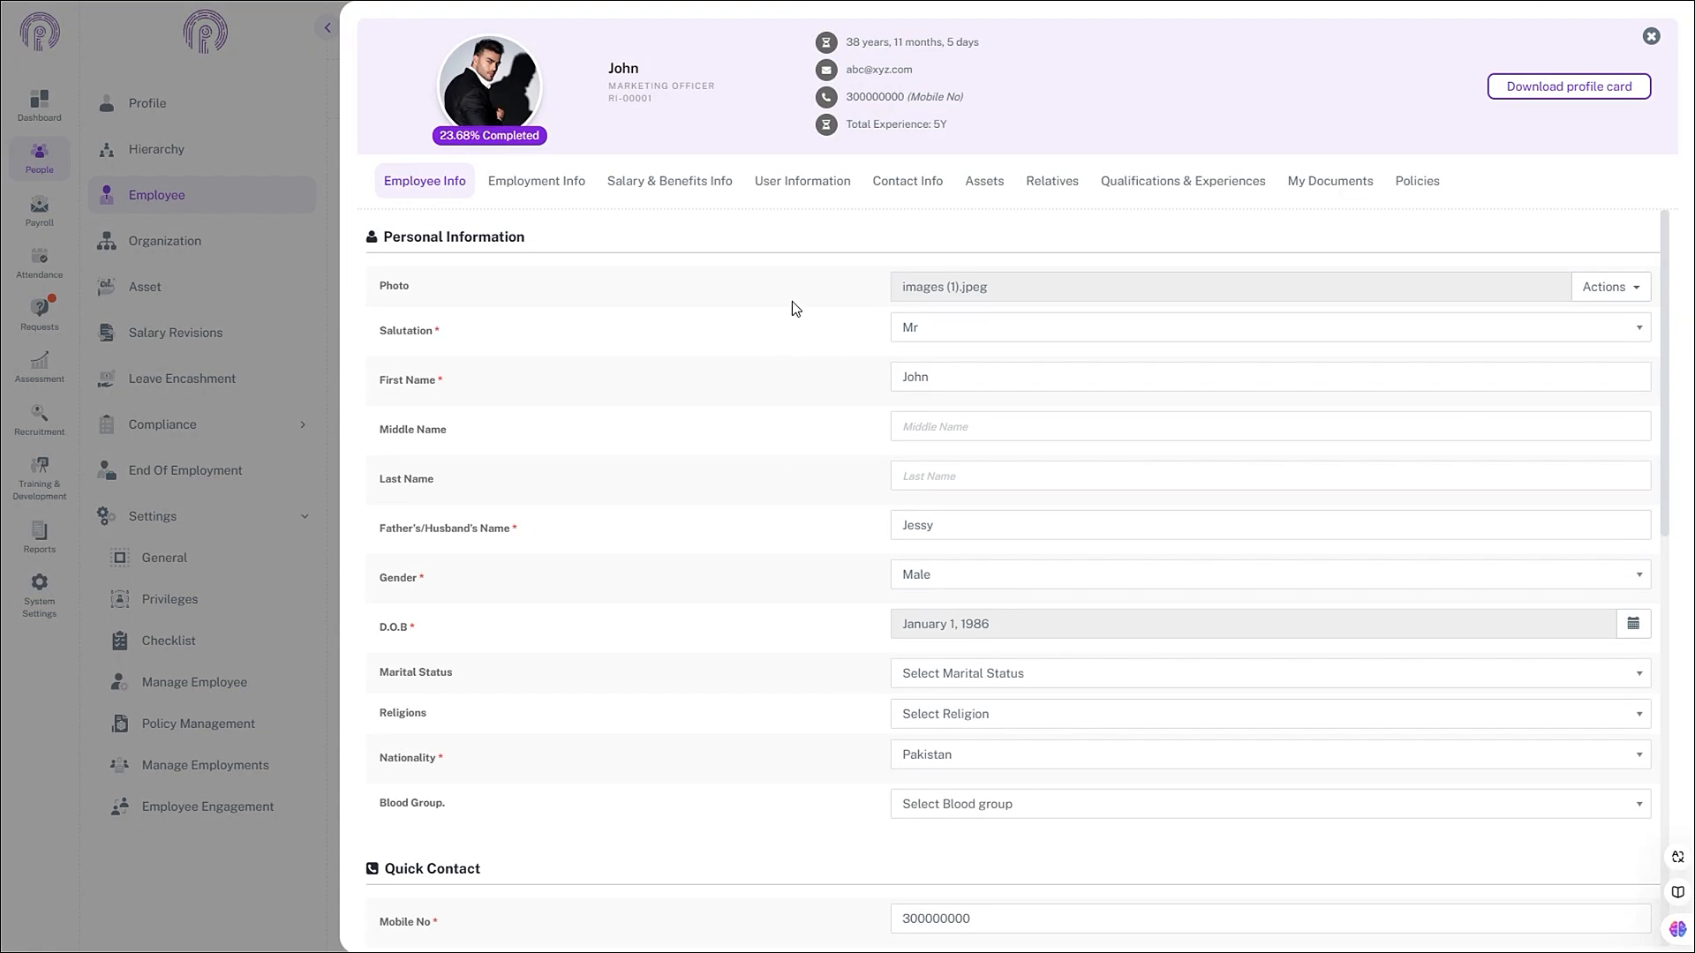
pyautogui.click(705, 185)
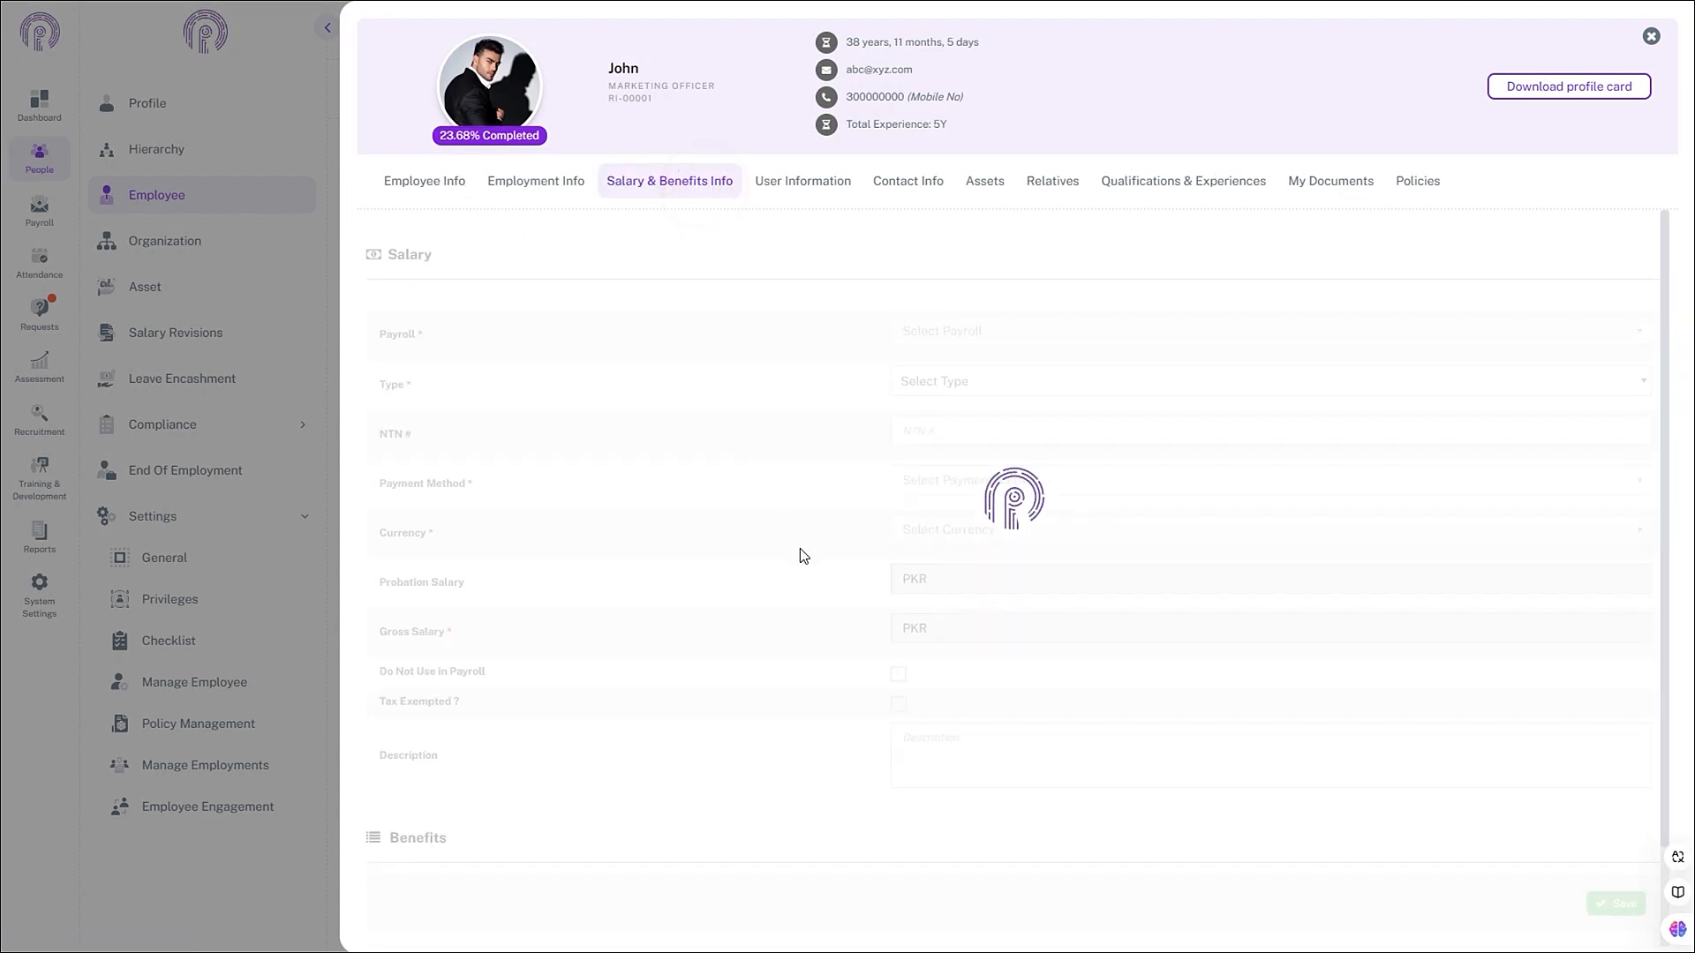
pyautogui.scroll(-5, 772, 584)
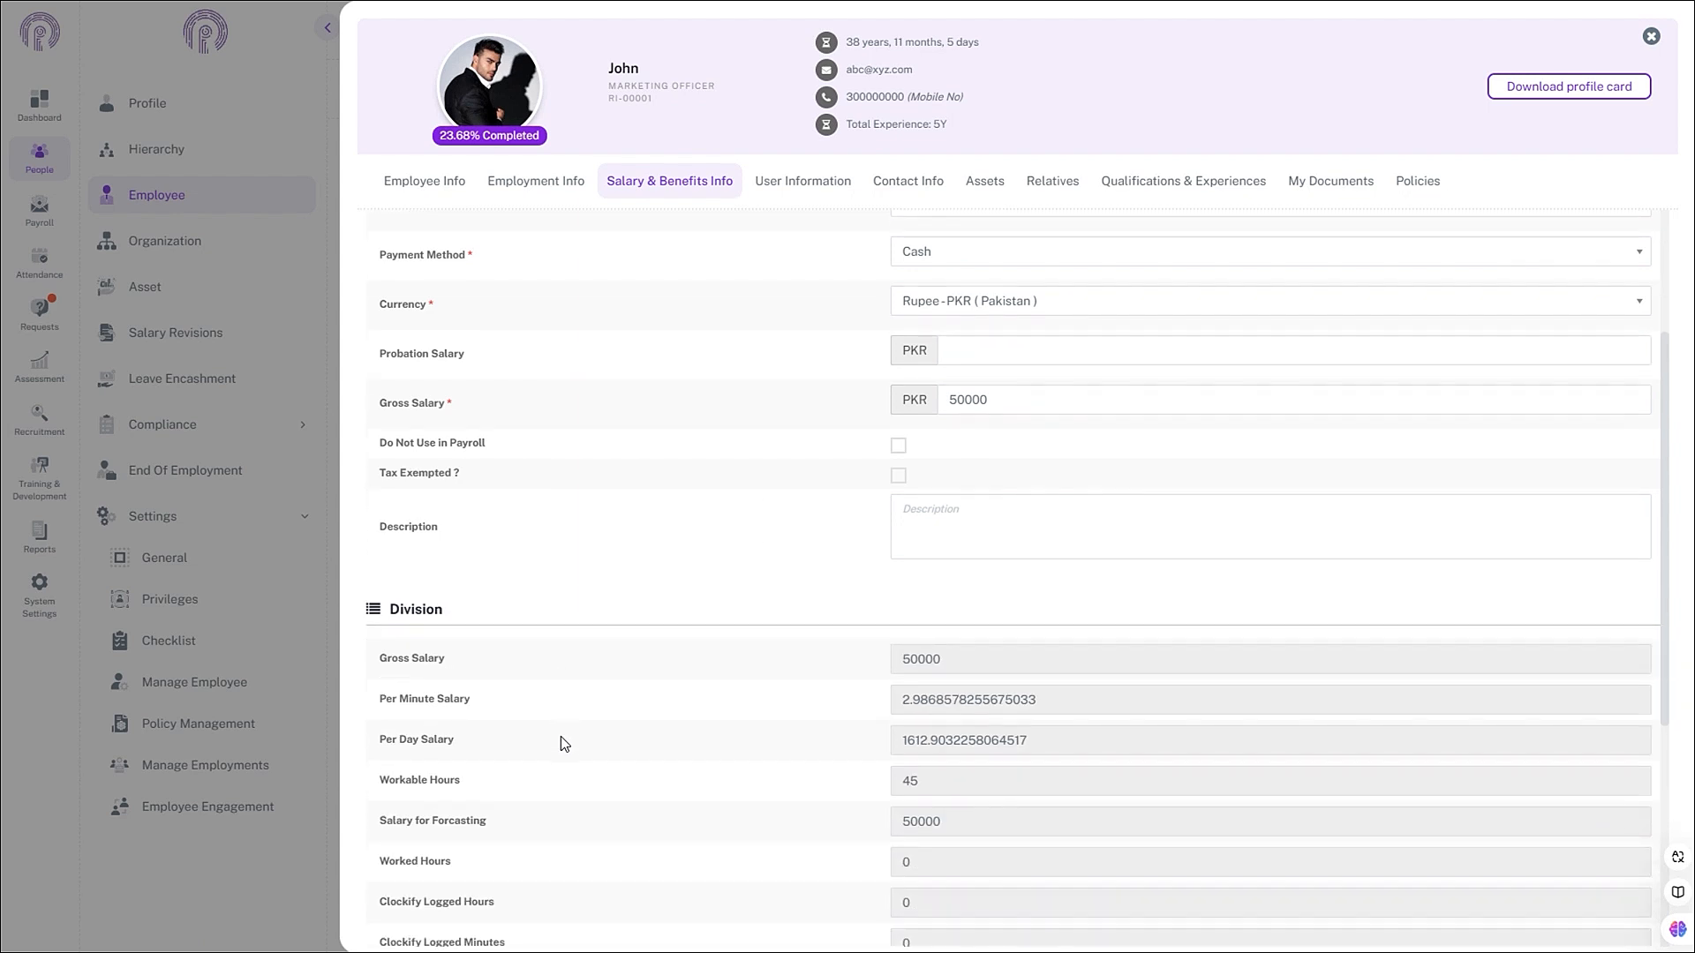
pyautogui.scroll(-3, 554, 742)
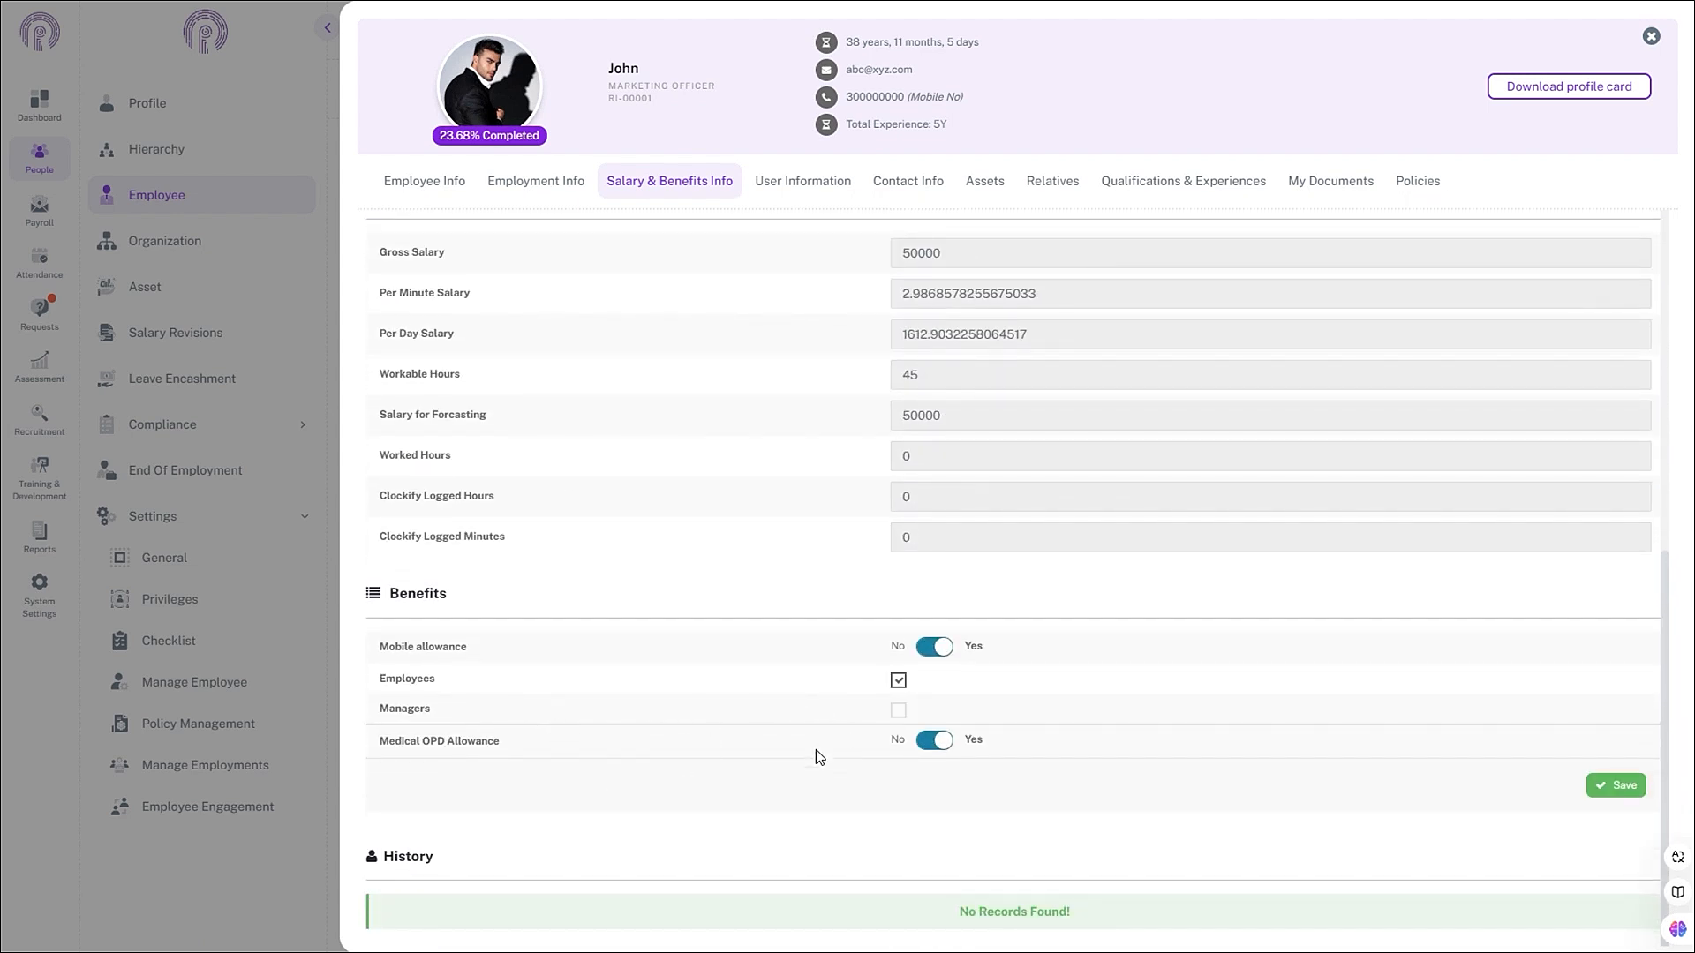
pyautogui.click(926, 751)
pyautogui.click(1608, 789)
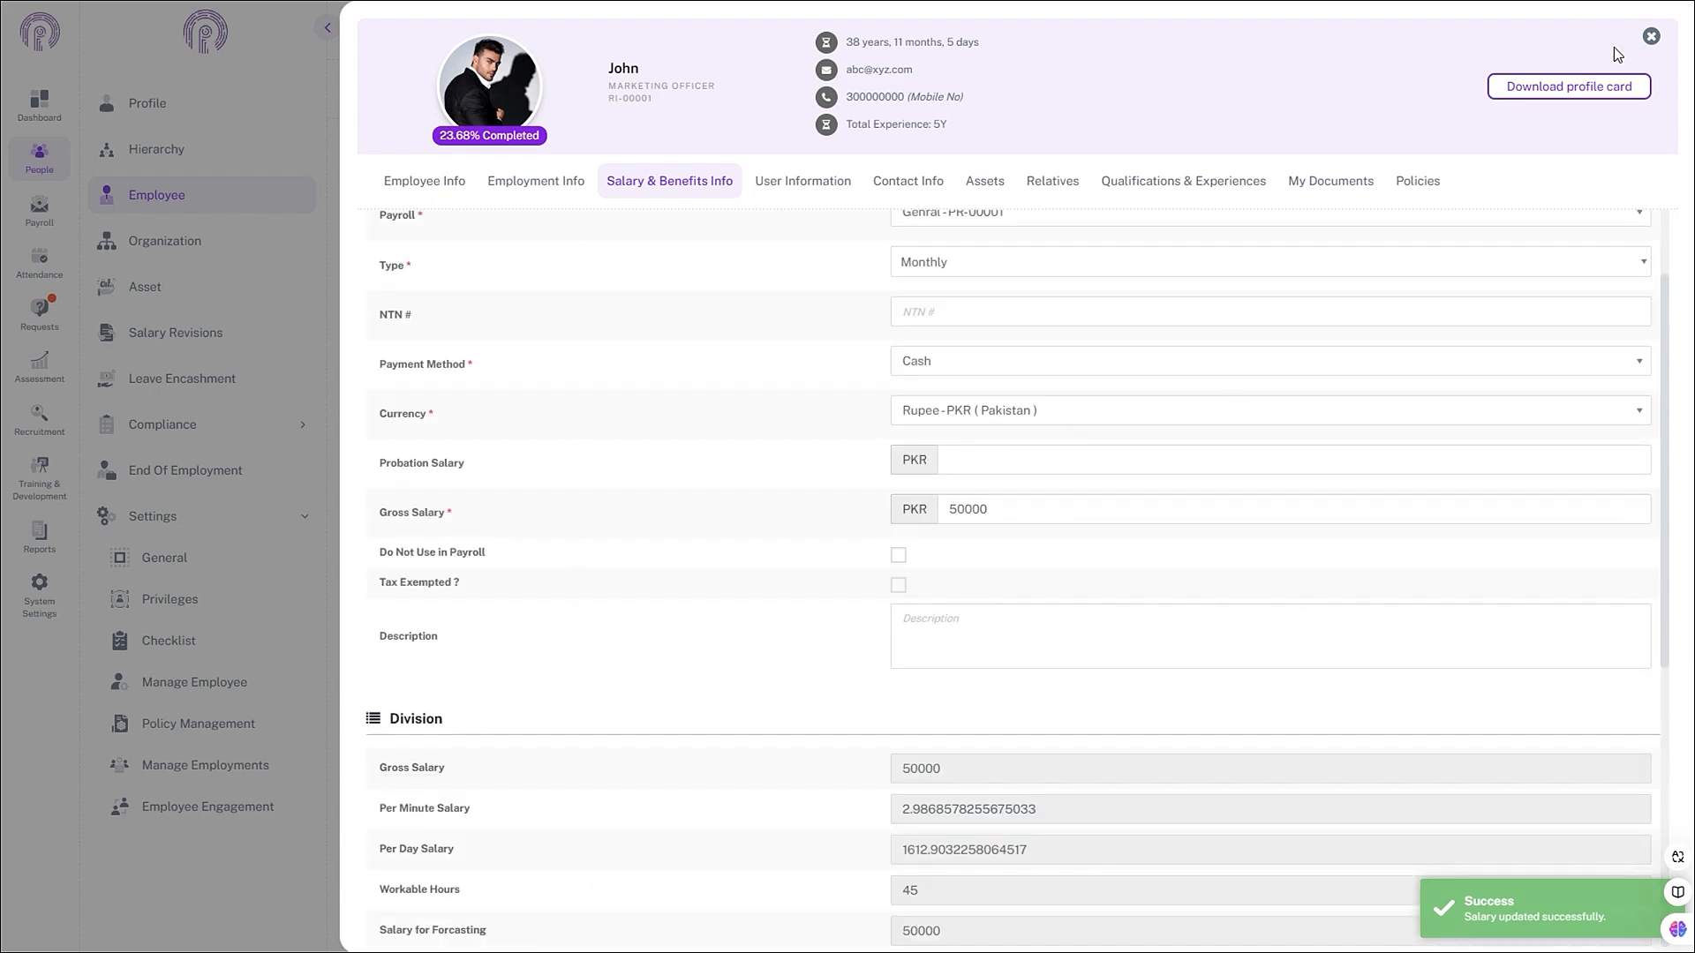
pyautogui.click(1651, 36)
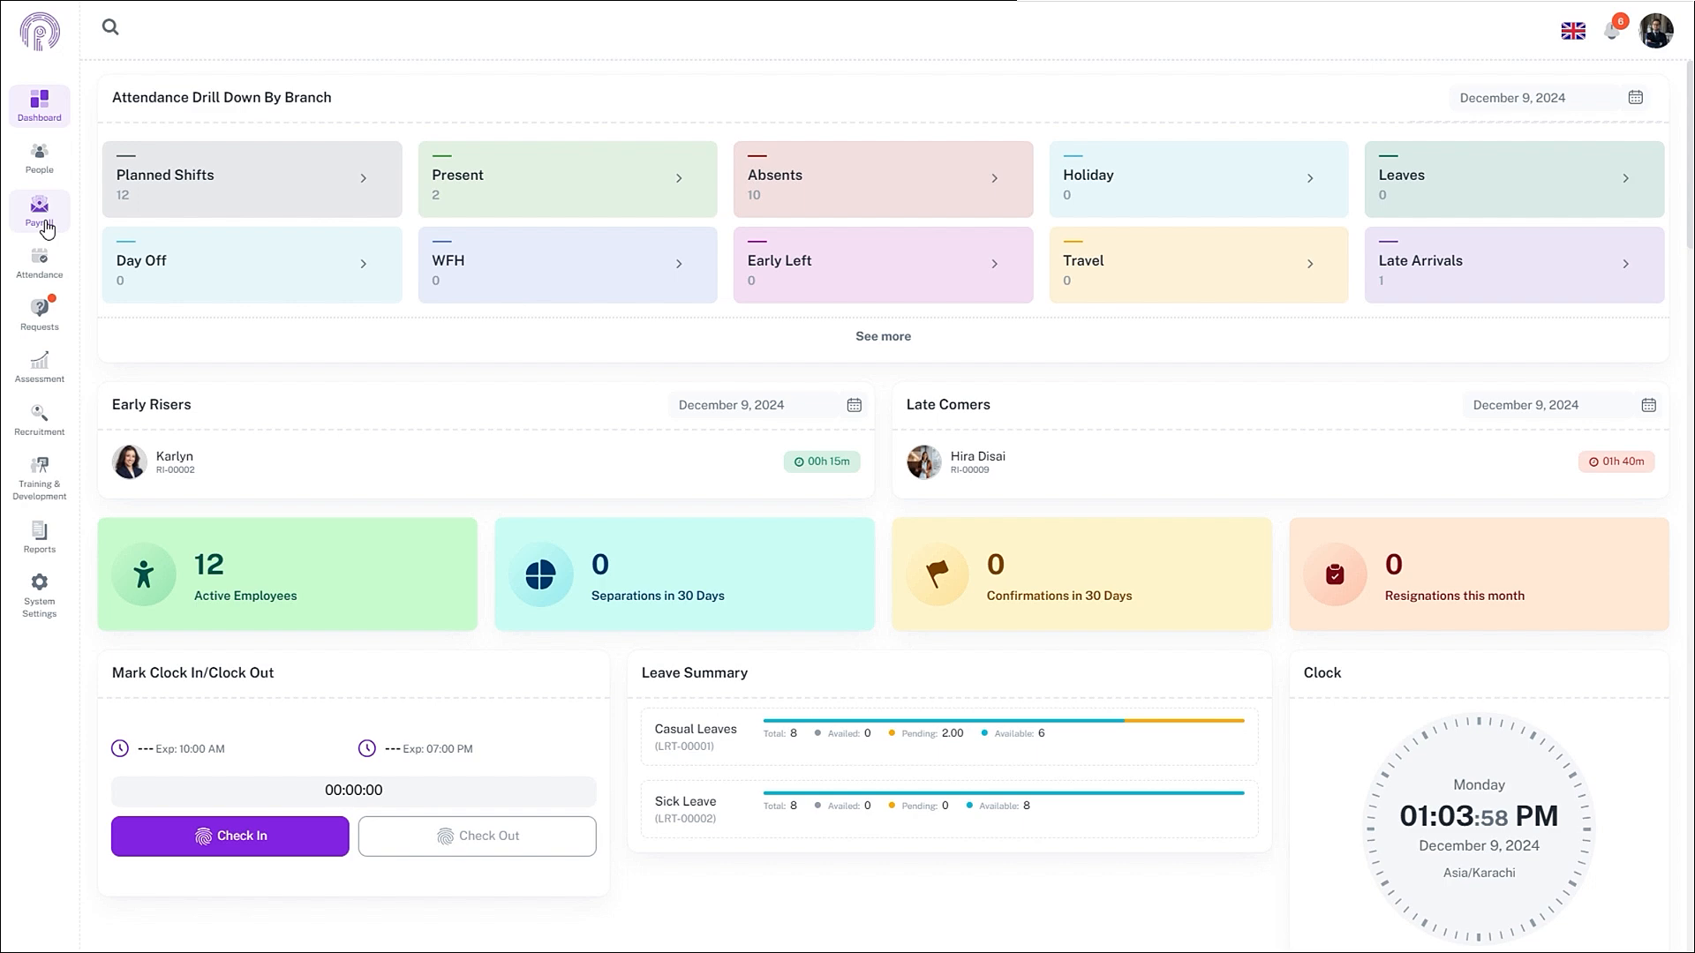
# - Edit the Genral monthly payroll and add three new pay item rows
pyautogui.click(44, 223)
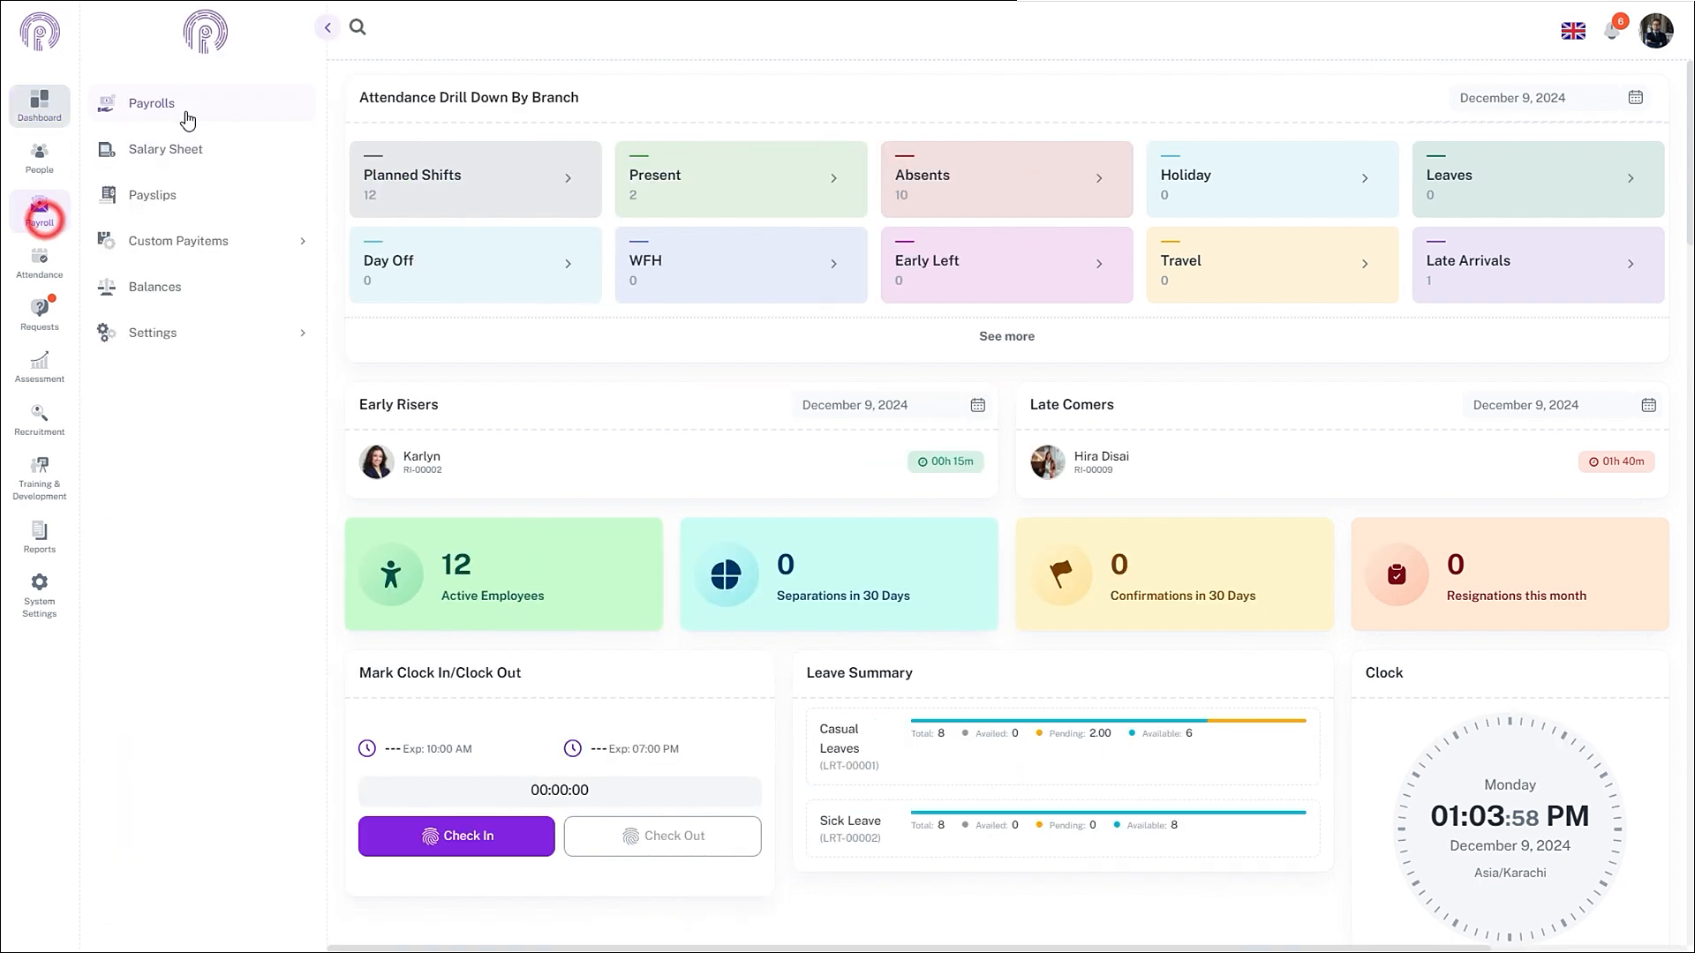
pyautogui.click(183, 106)
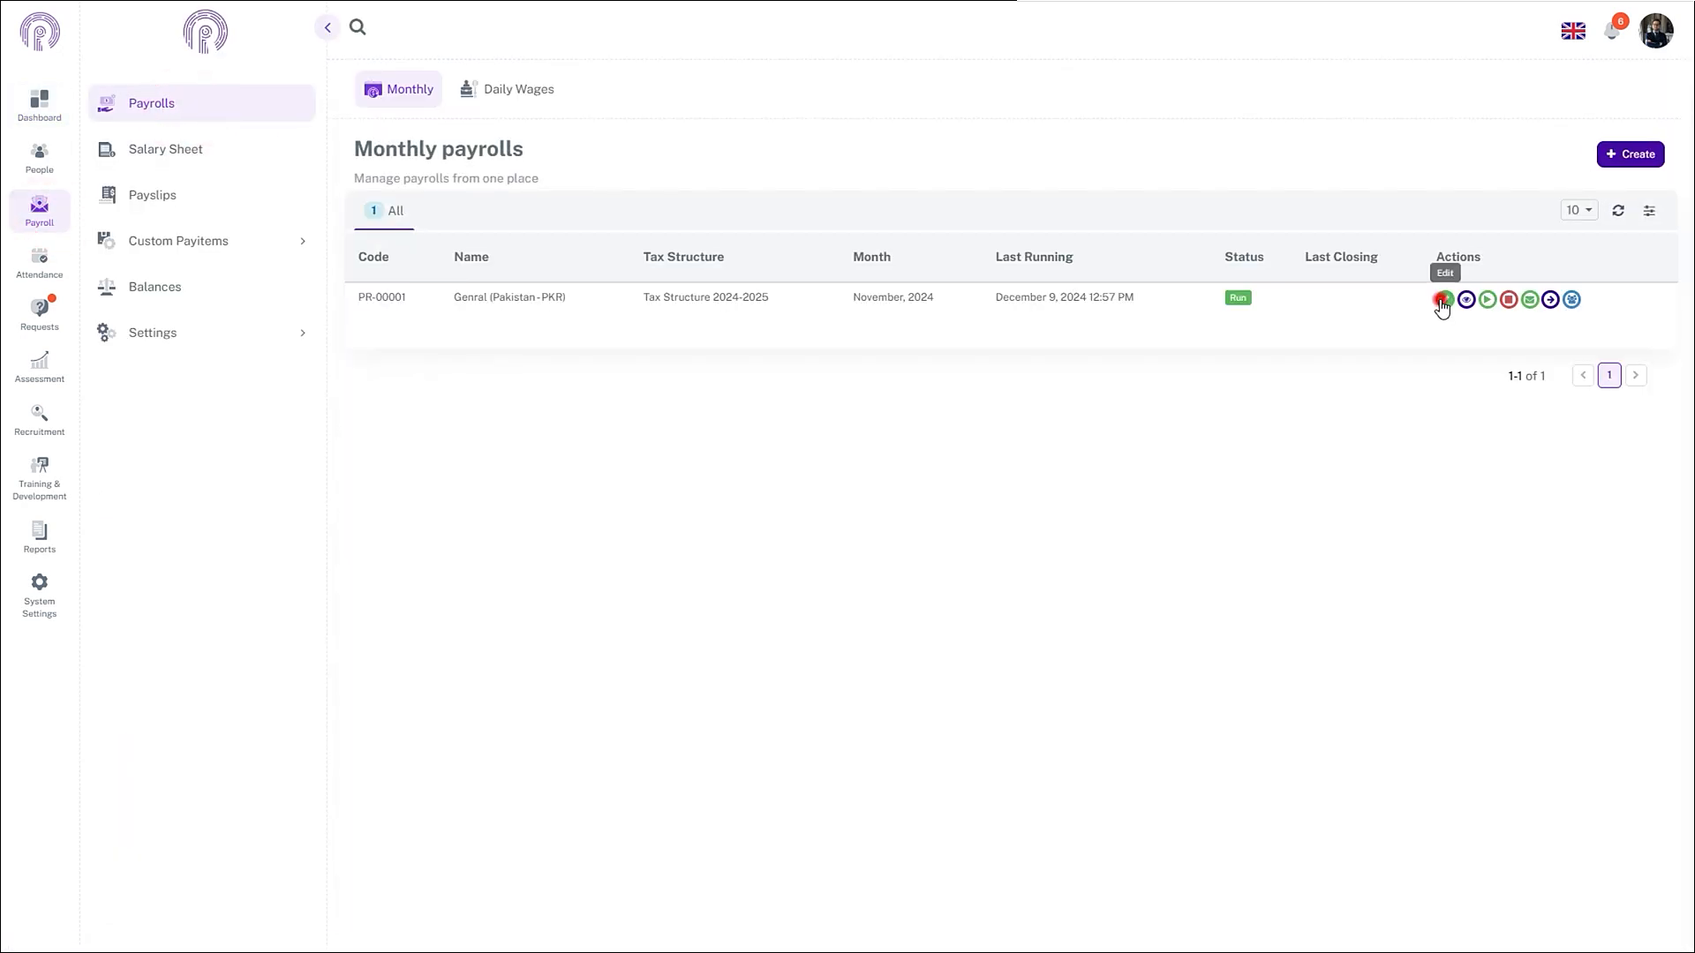
pyautogui.click(1445, 300)
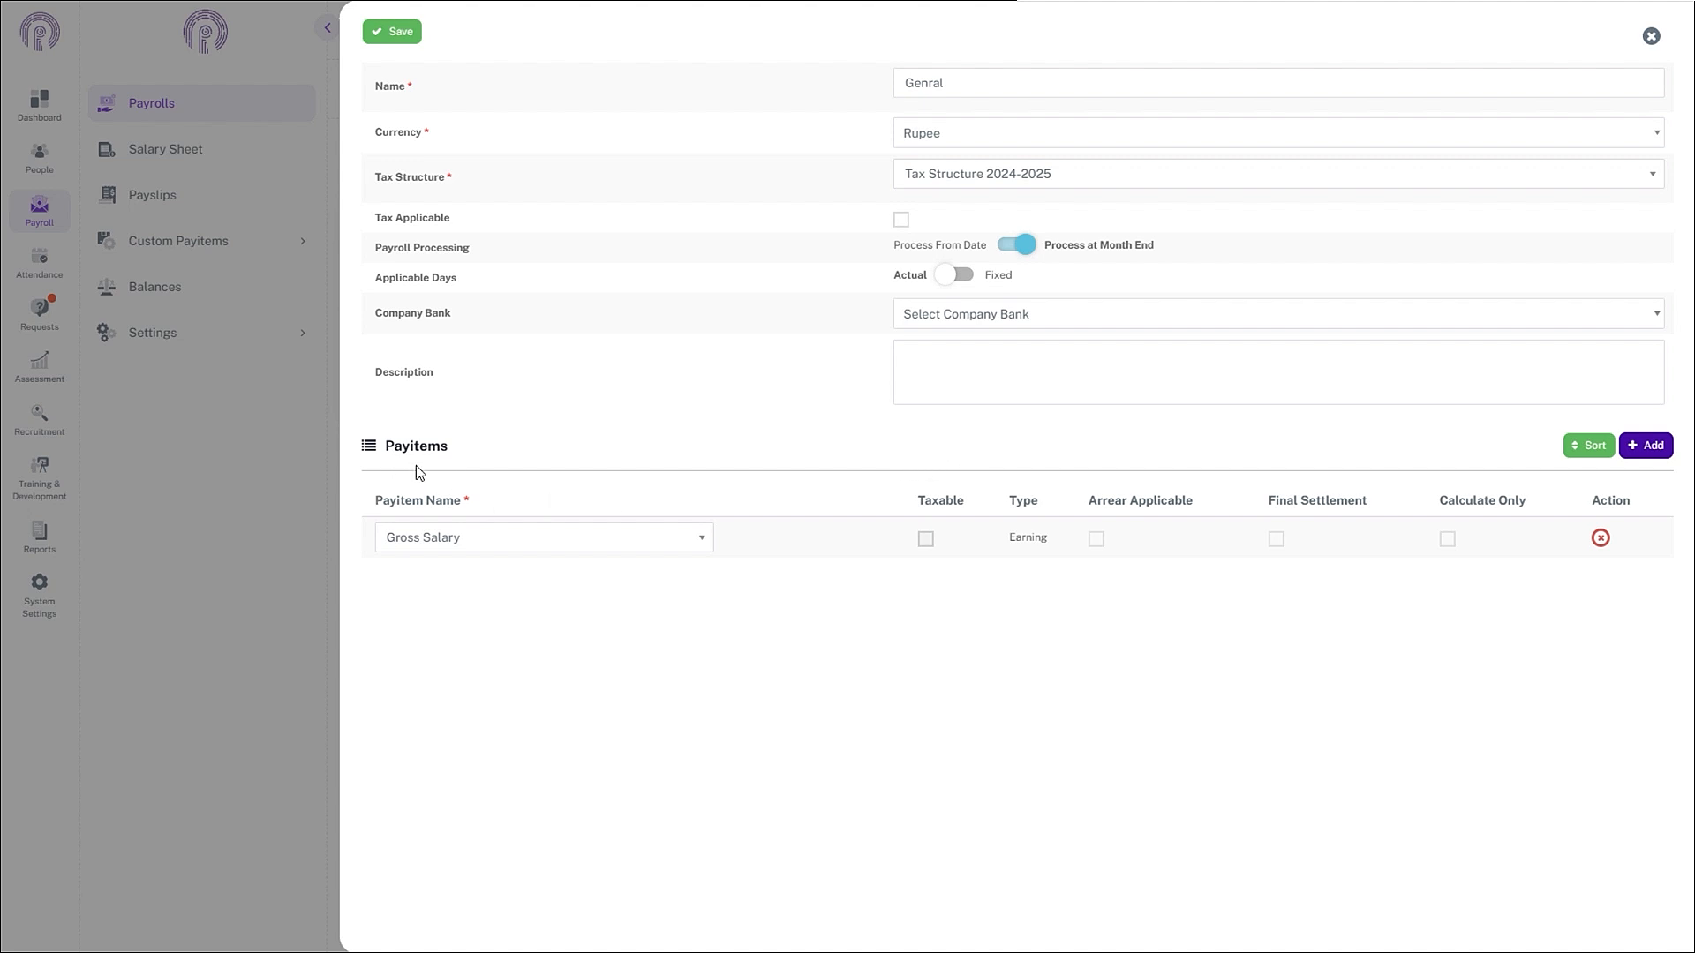
pyautogui.click(1664, 447)
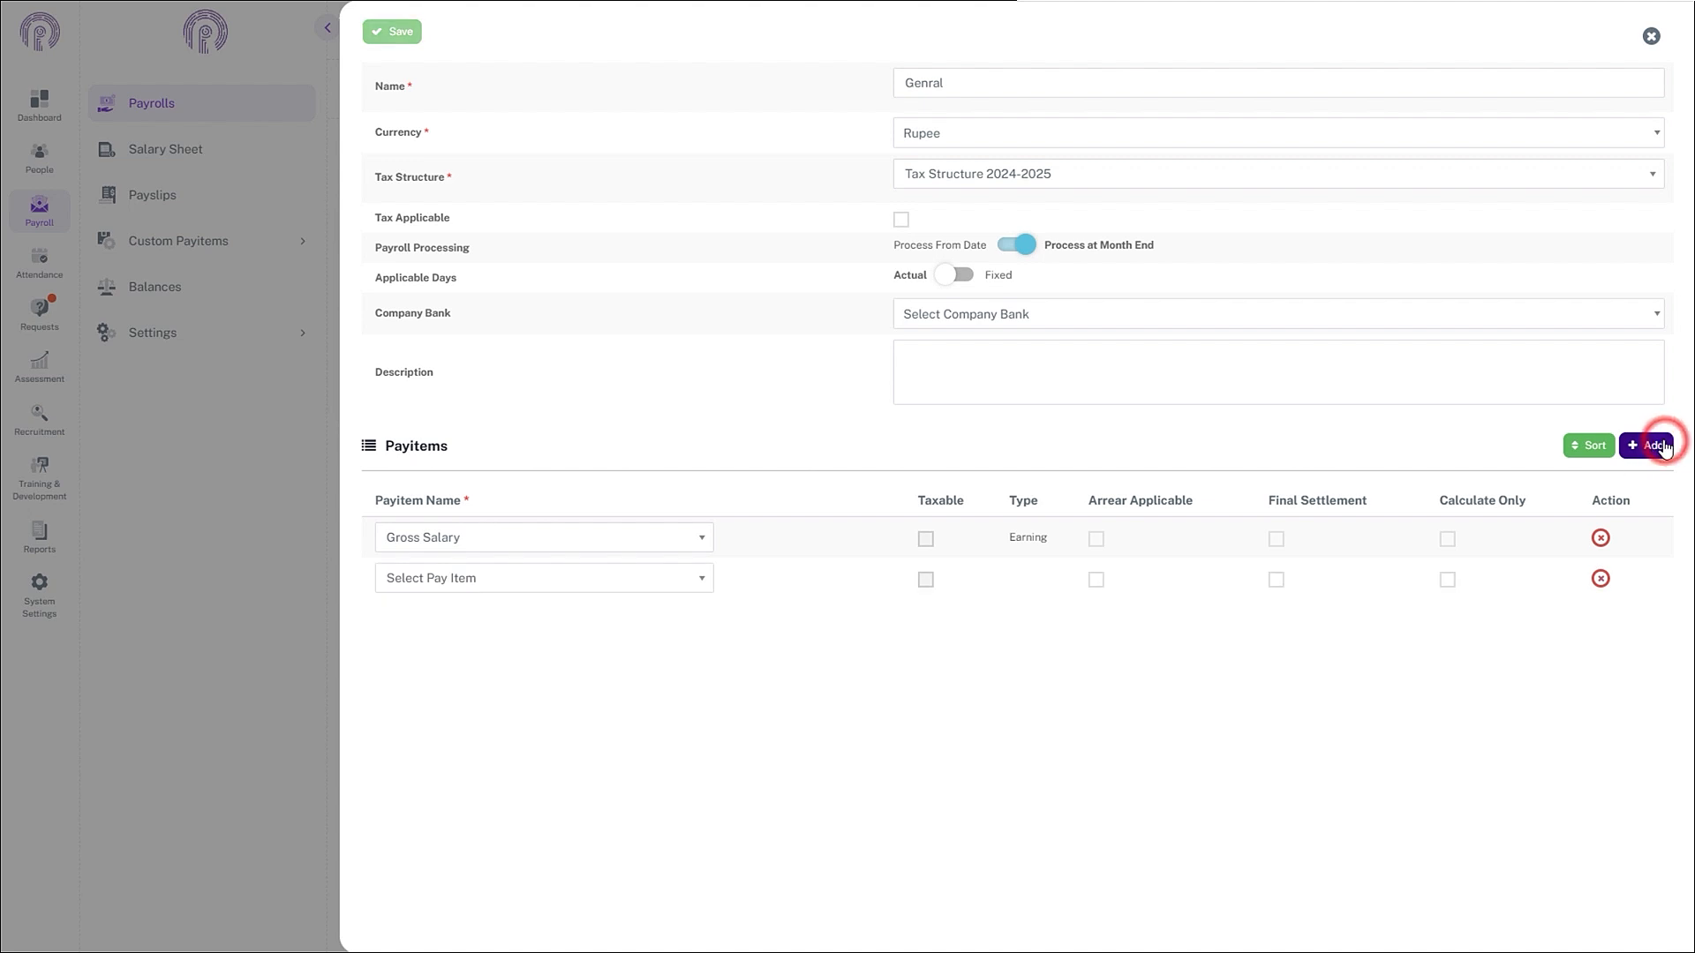
pyautogui.click(1664, 446)
pyautogui.click(1664, 447)
# - Fill the rows with Mobile allowance, 3000 For Gym and 5% of Gross salary for Medical OPD, then save
pyautogui.click(674, 577)
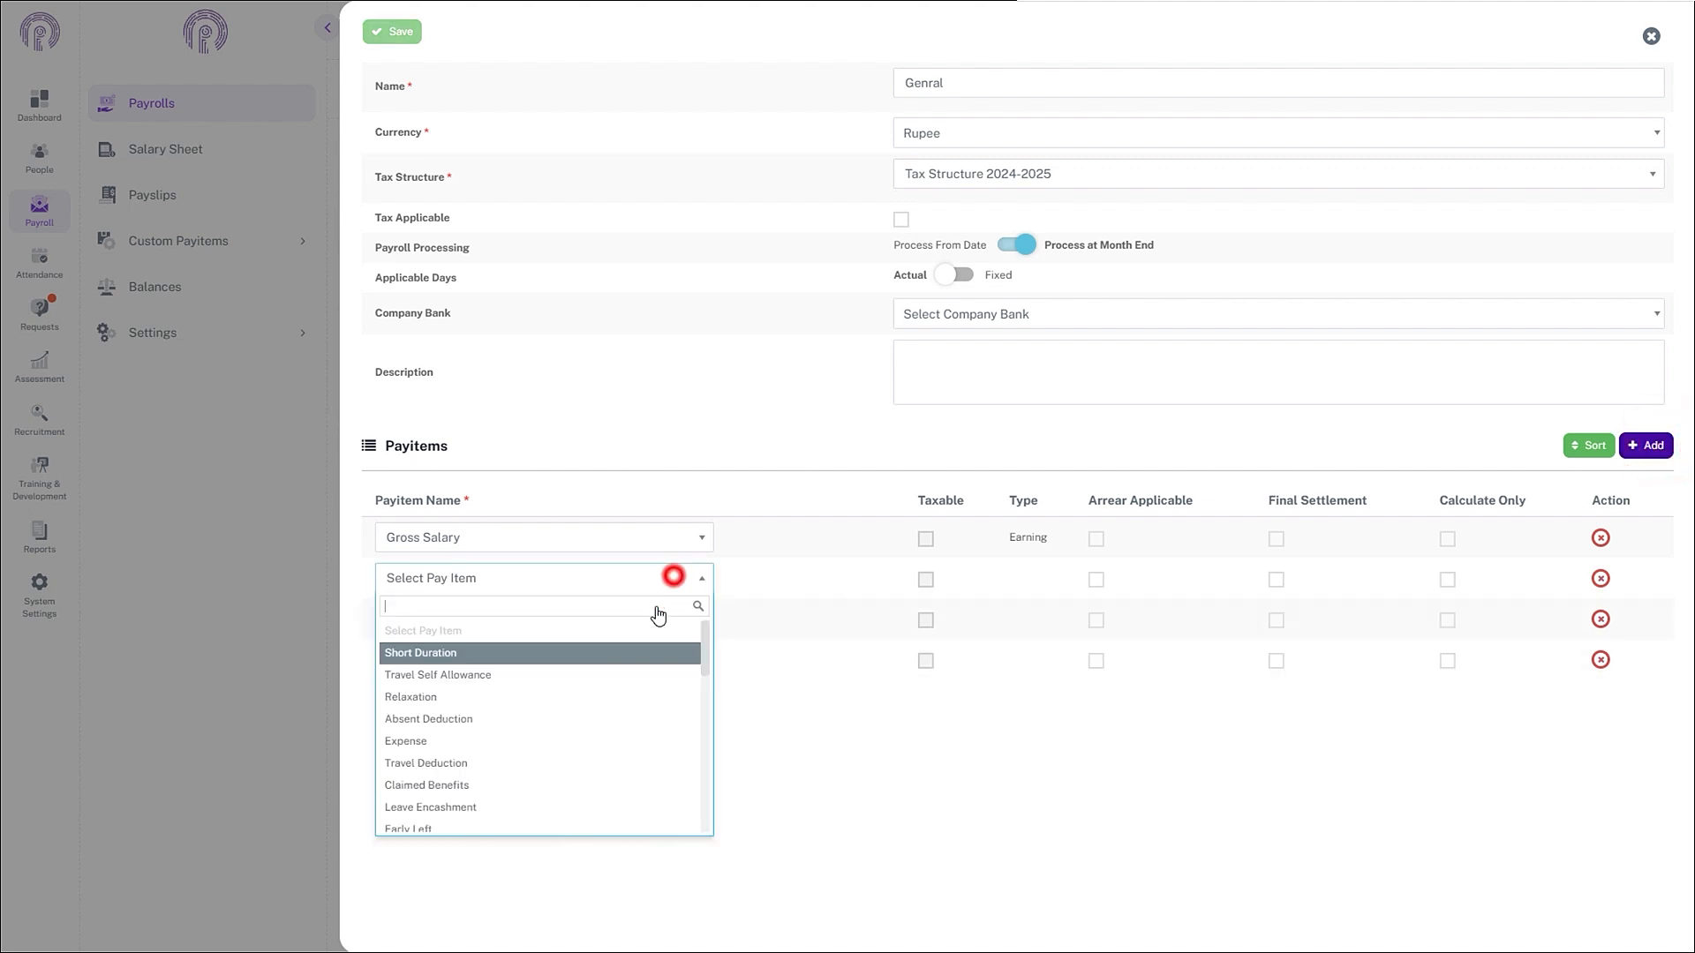
pyautogui.scroll(-5, 636, 680)
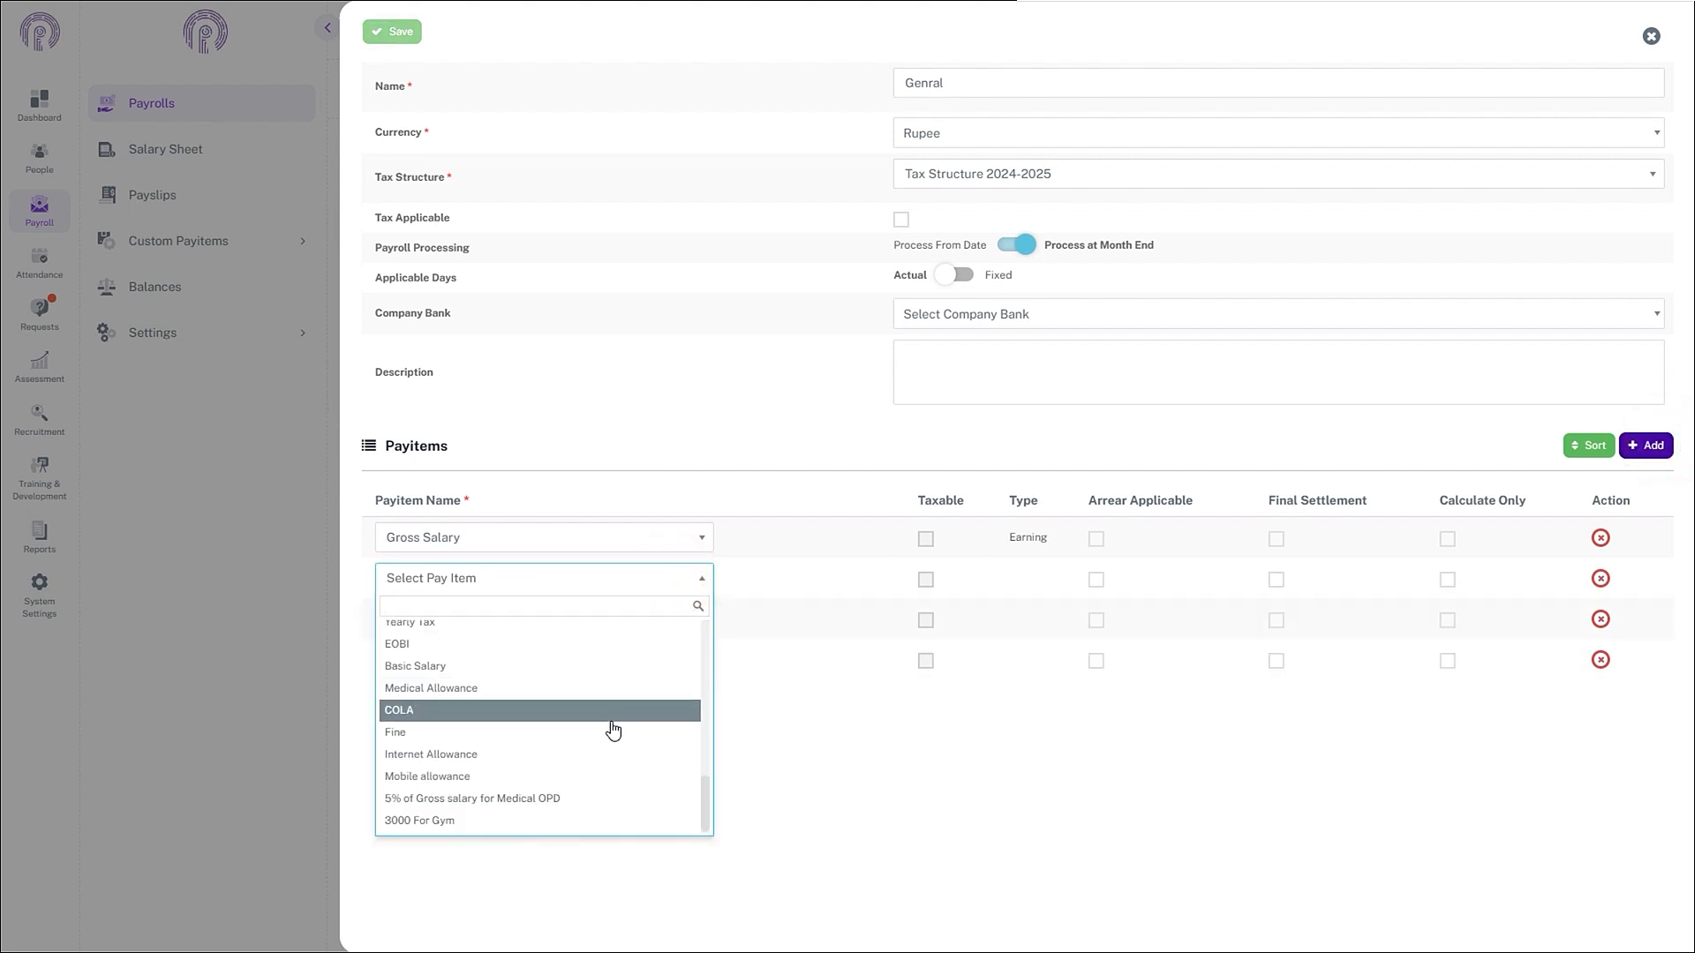
pyautogui.click(577, 777)
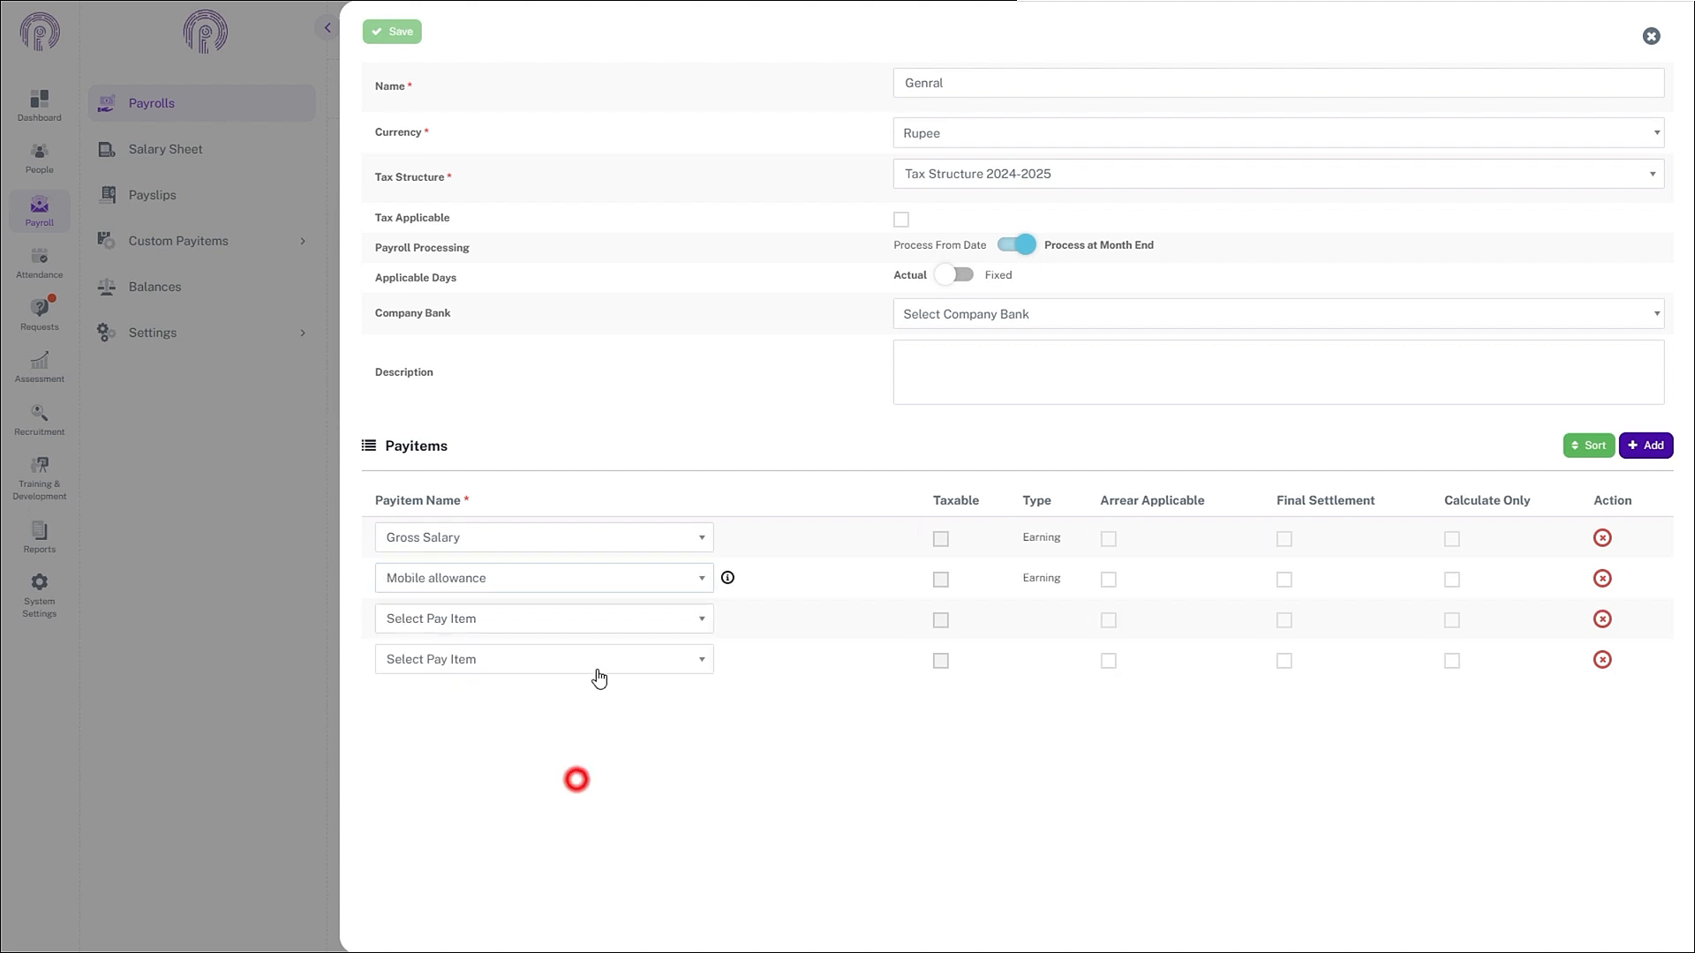
pyautogui.click(613, 624)
pyautogui.scroll(-5, 587, 794)
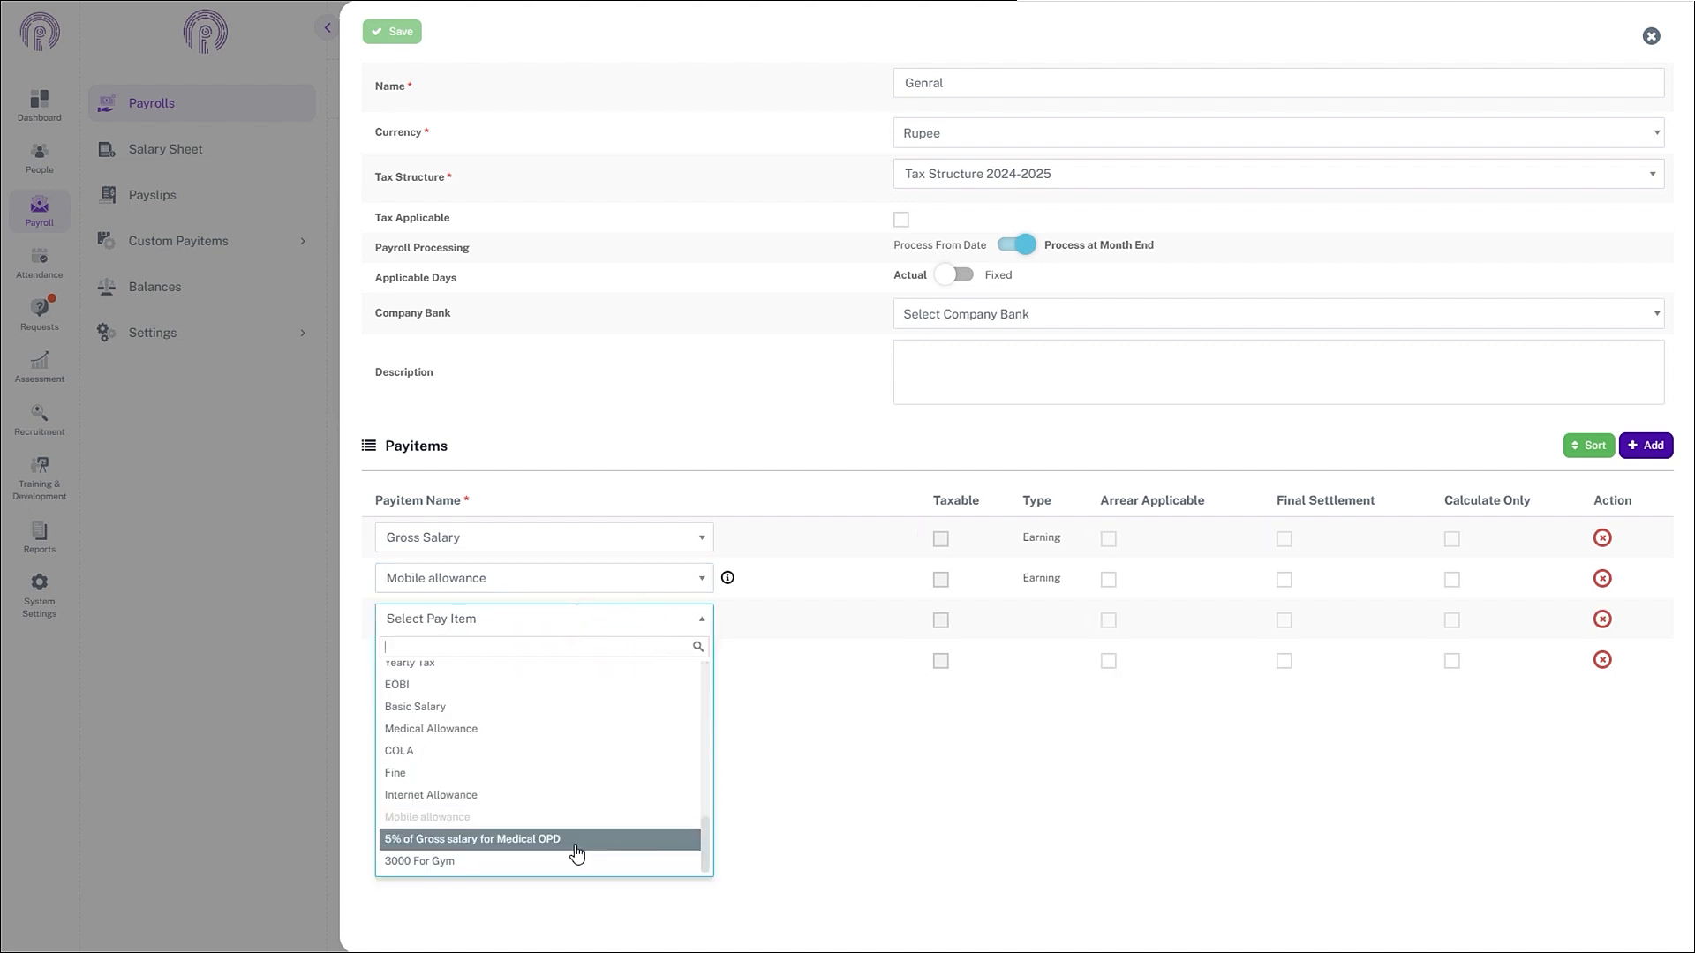
pyautogui.click(569, 862)
pyautogui.click(620, 663)
pyautogui.scroll(-5, 623, 830)
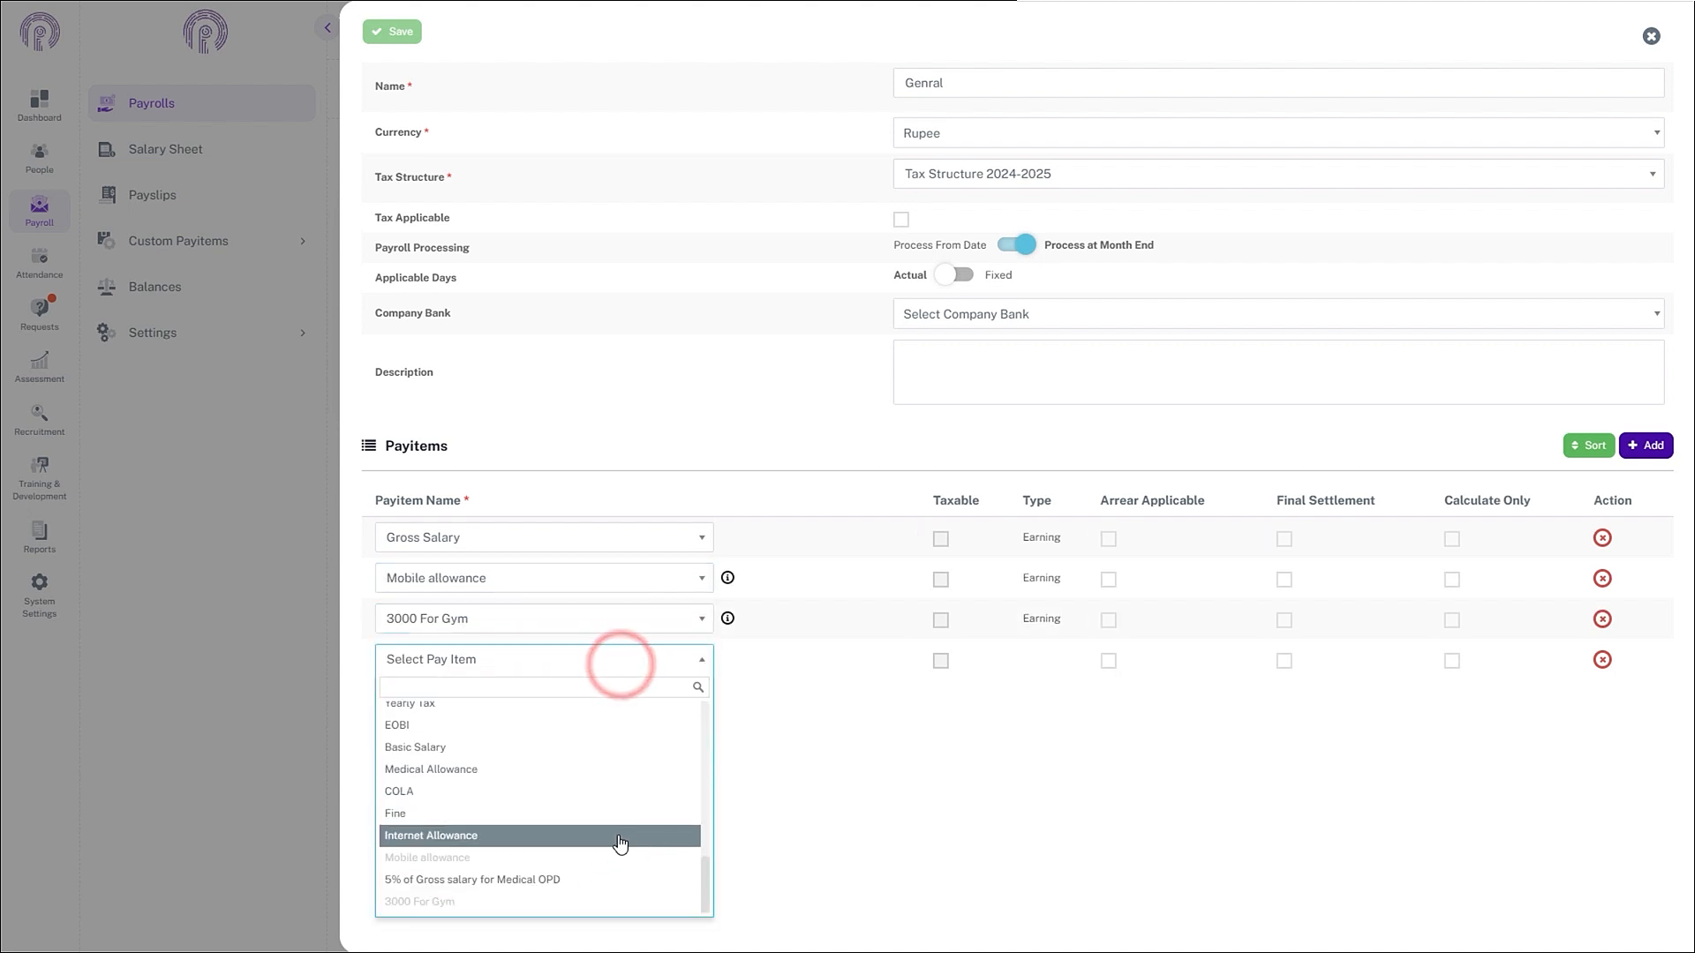
pyautogui.click(606, 880)
pyautogui.click(399, 37)
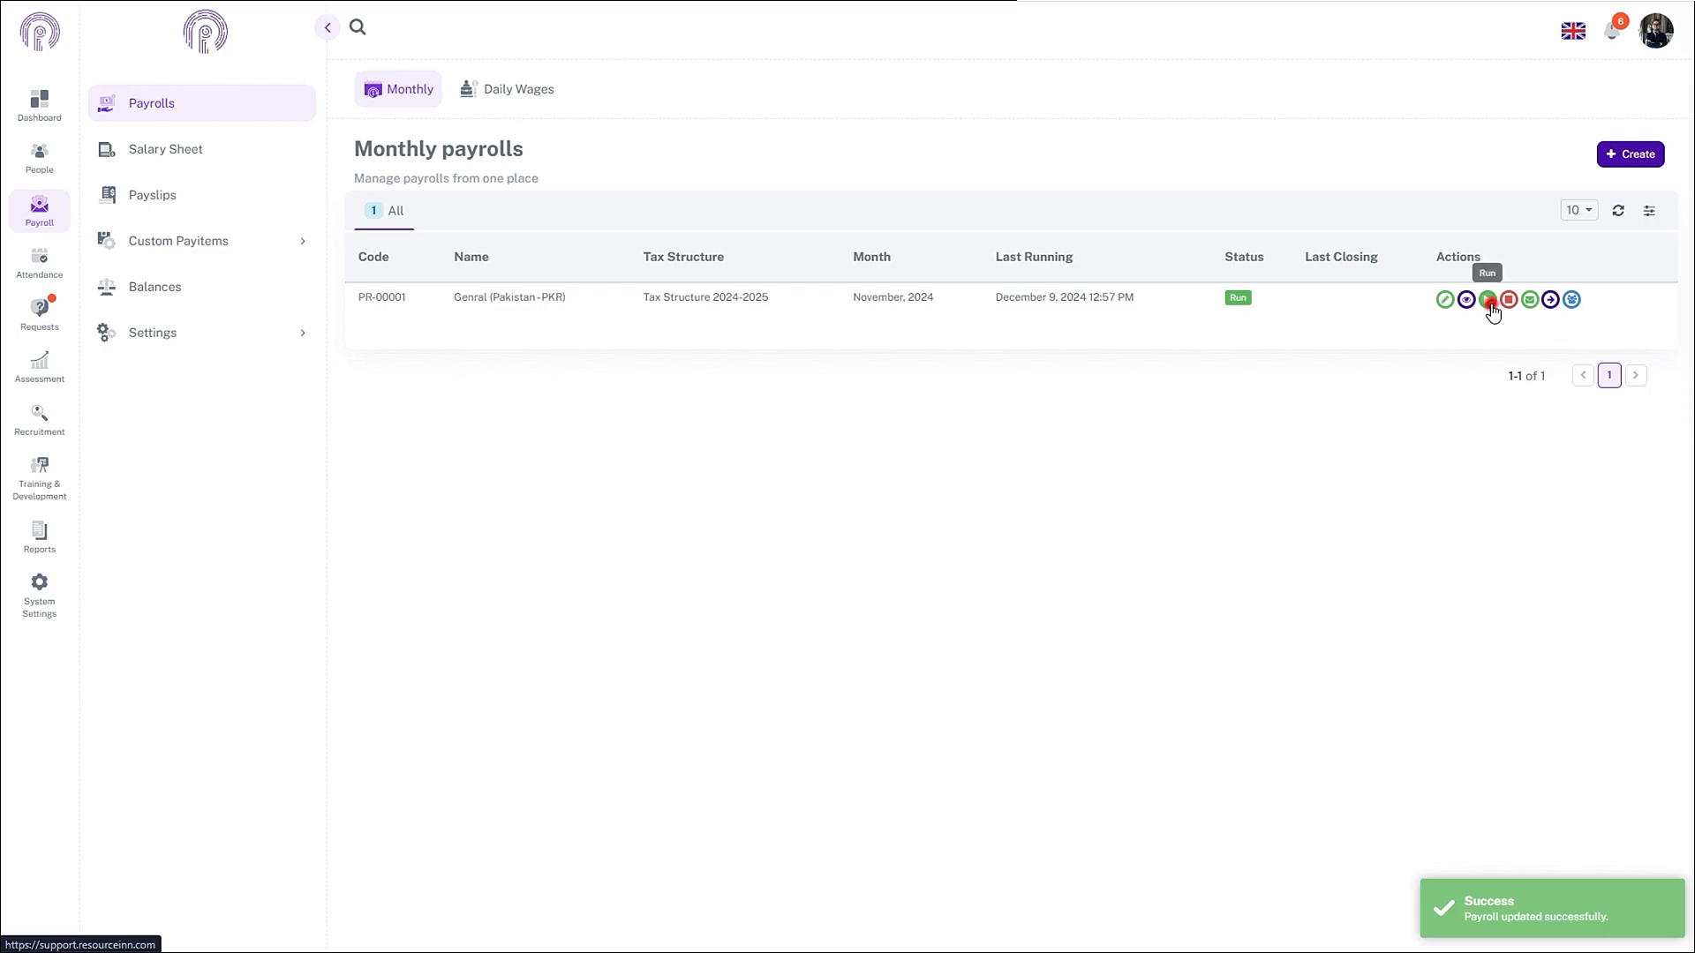
# - Run the Genral payroll for November 2024
pyautogui.click(1488, 300)
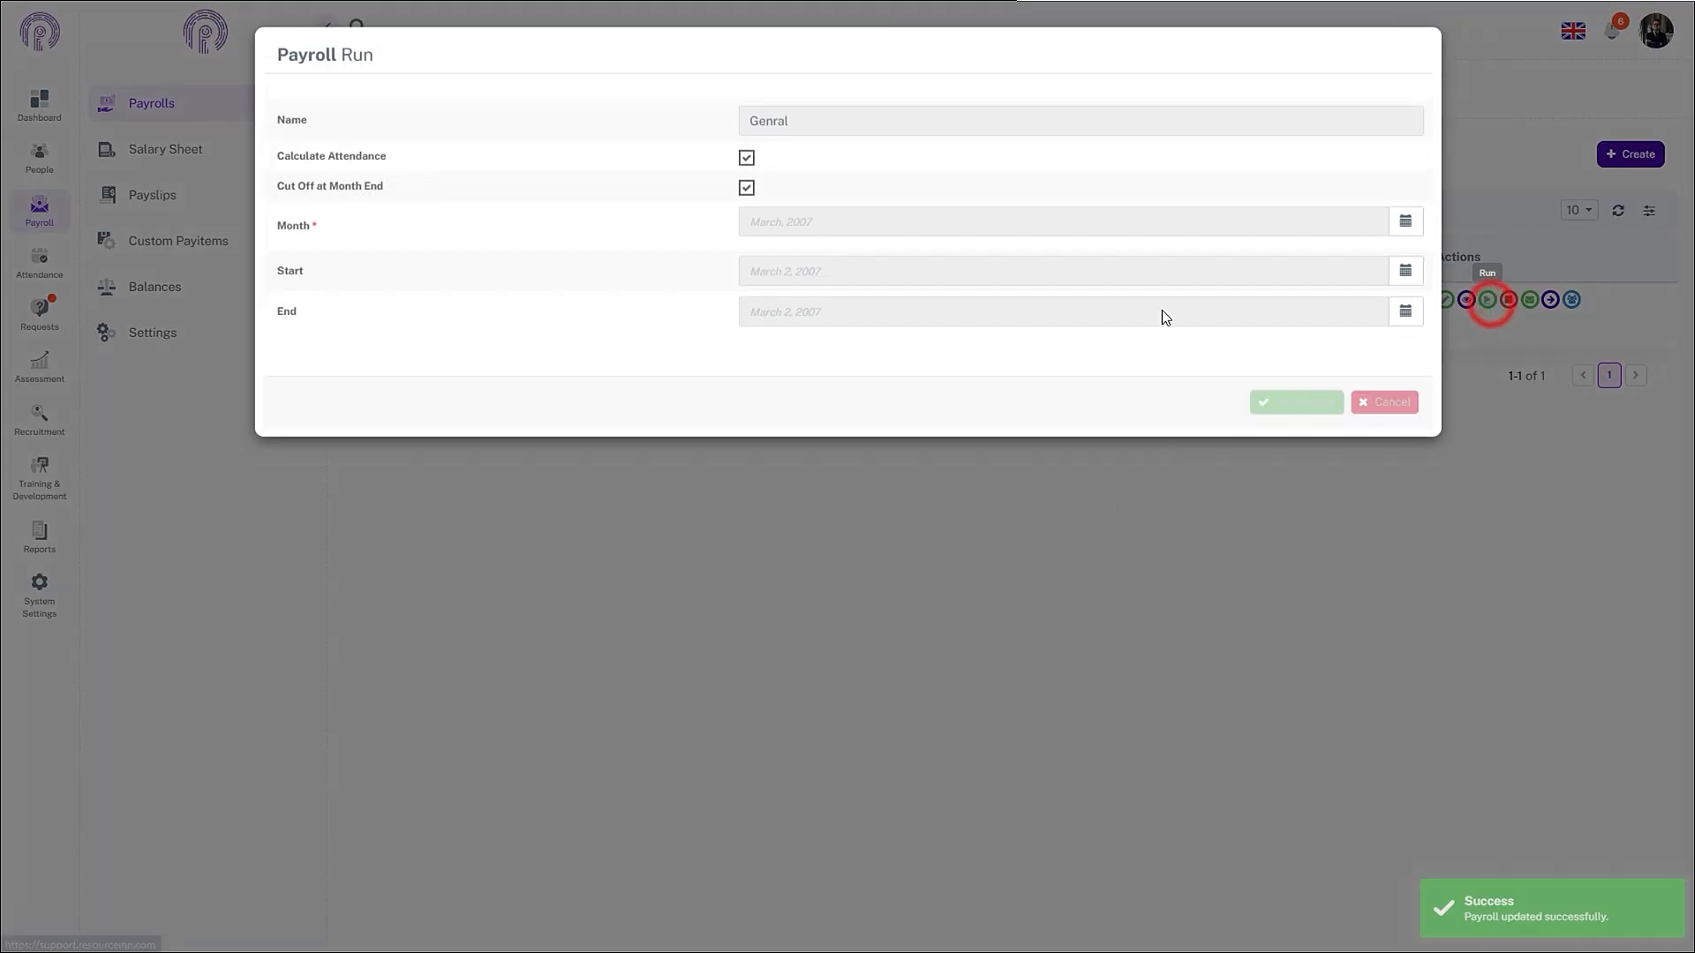
pyautogui.click(1399, 221)
pyautogui.click(851, 422)
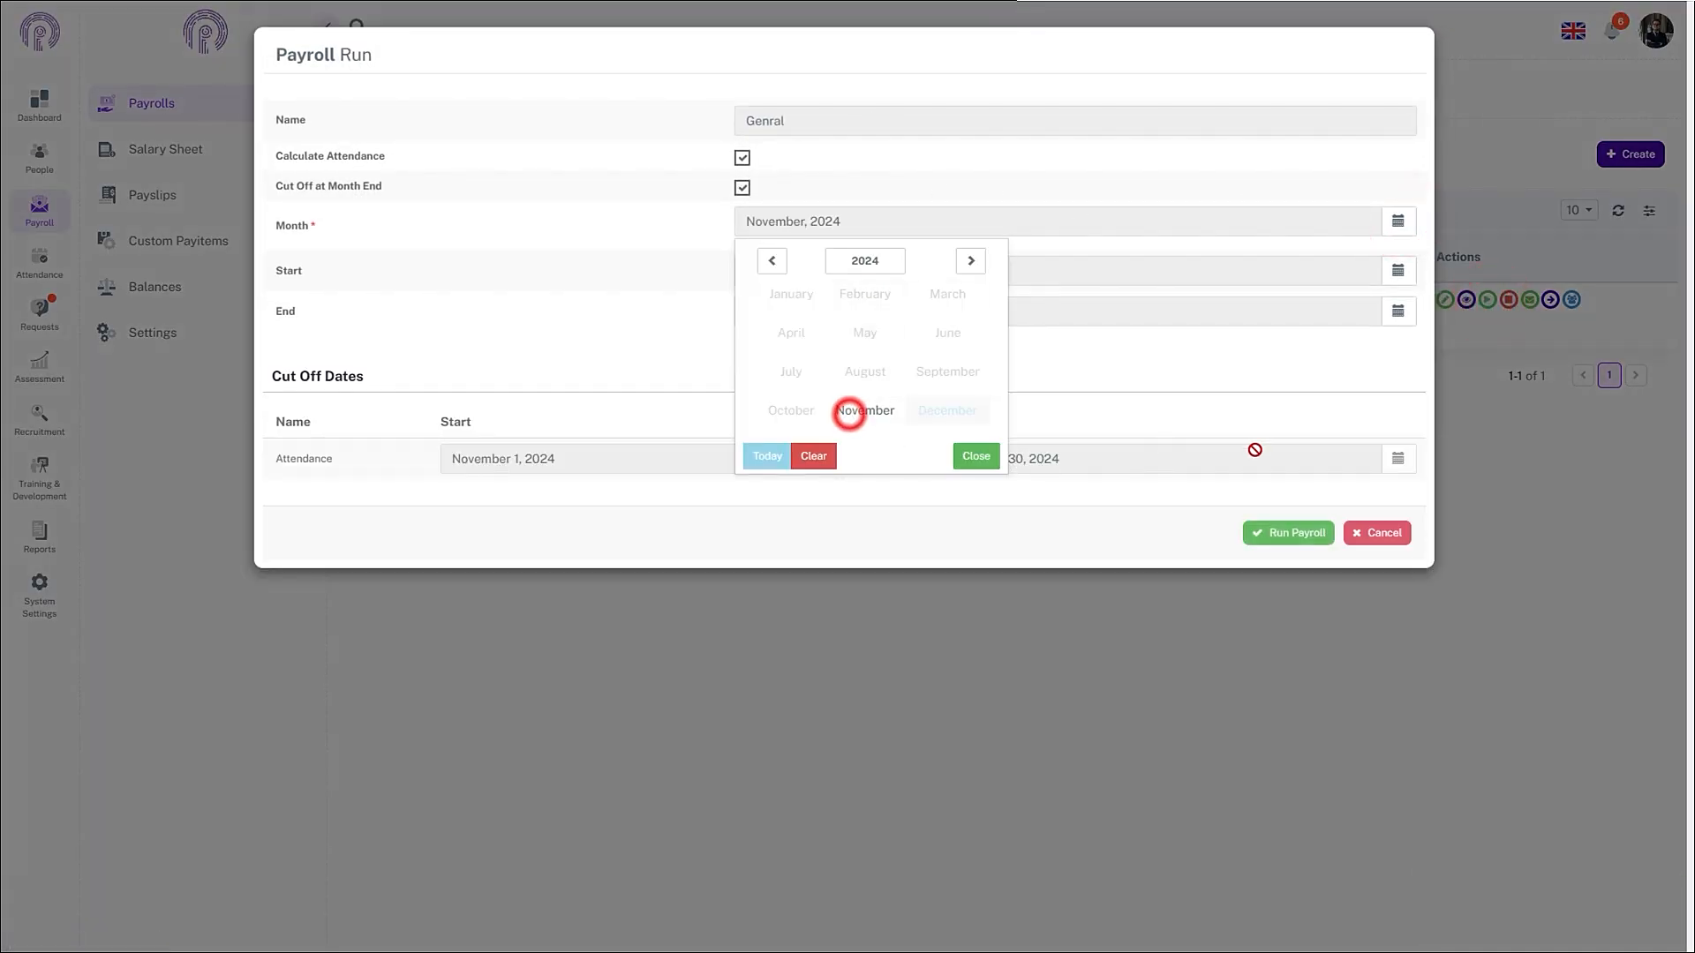
pyautogui.click(1287, 533)
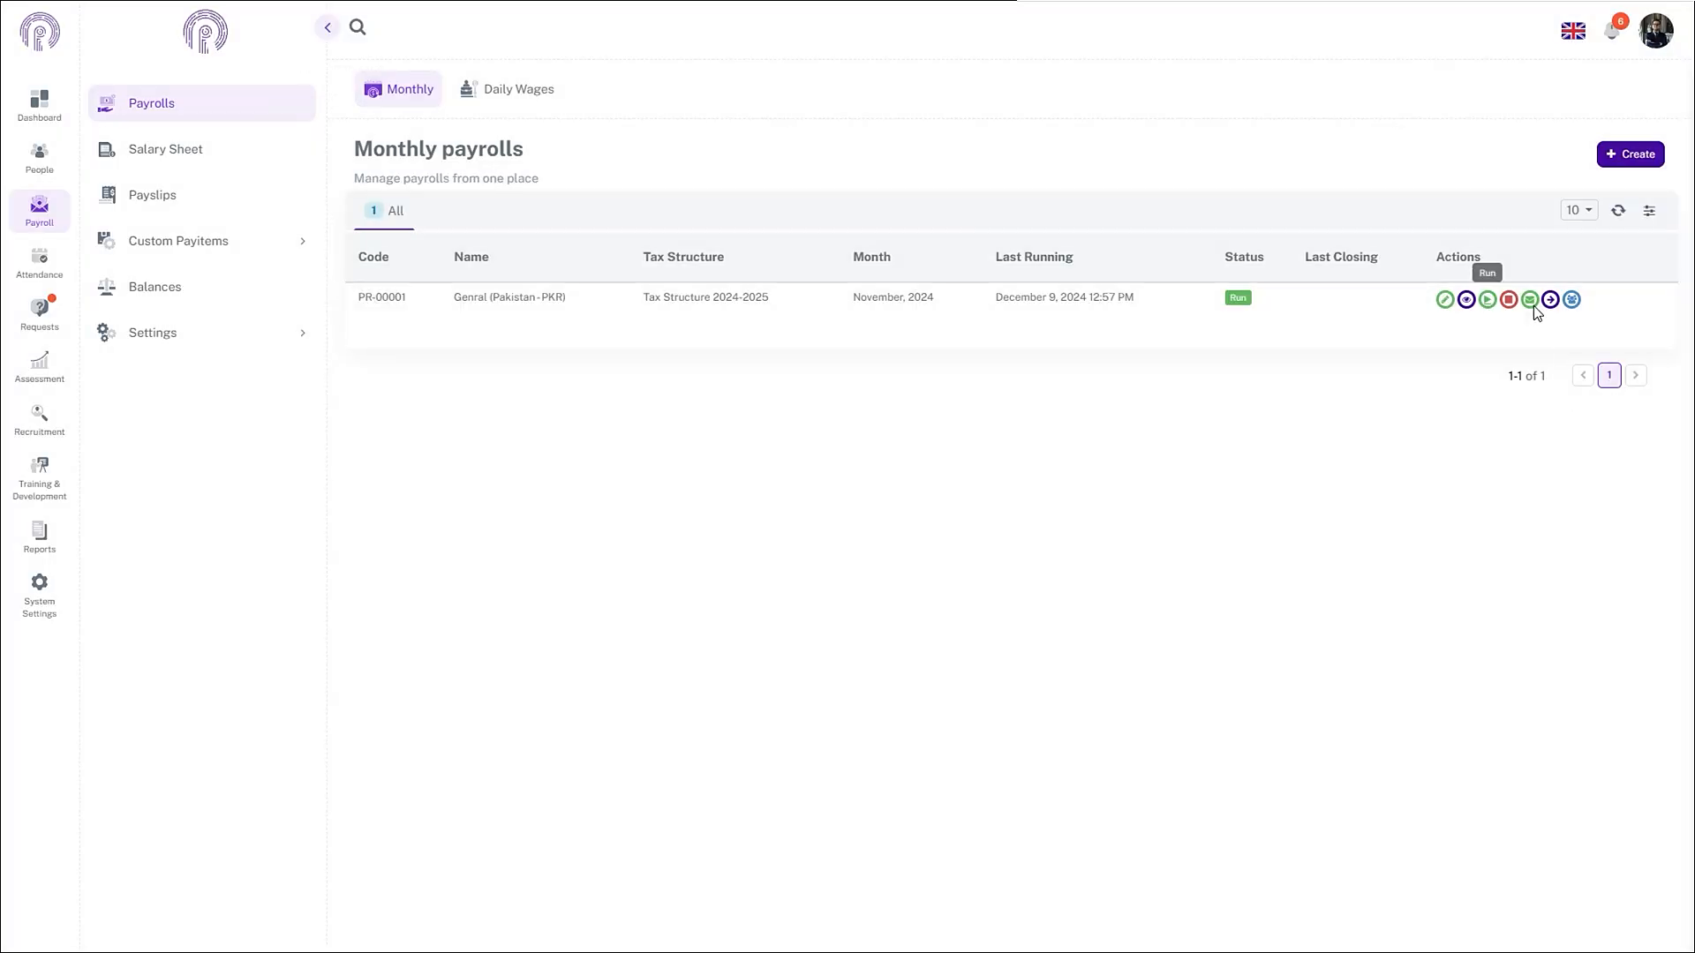
# - Review the Salary Sheet showing Rs 2,000 Mobile allowance per employee, then go to Expense requests
pyautogui.click(1559, 300)
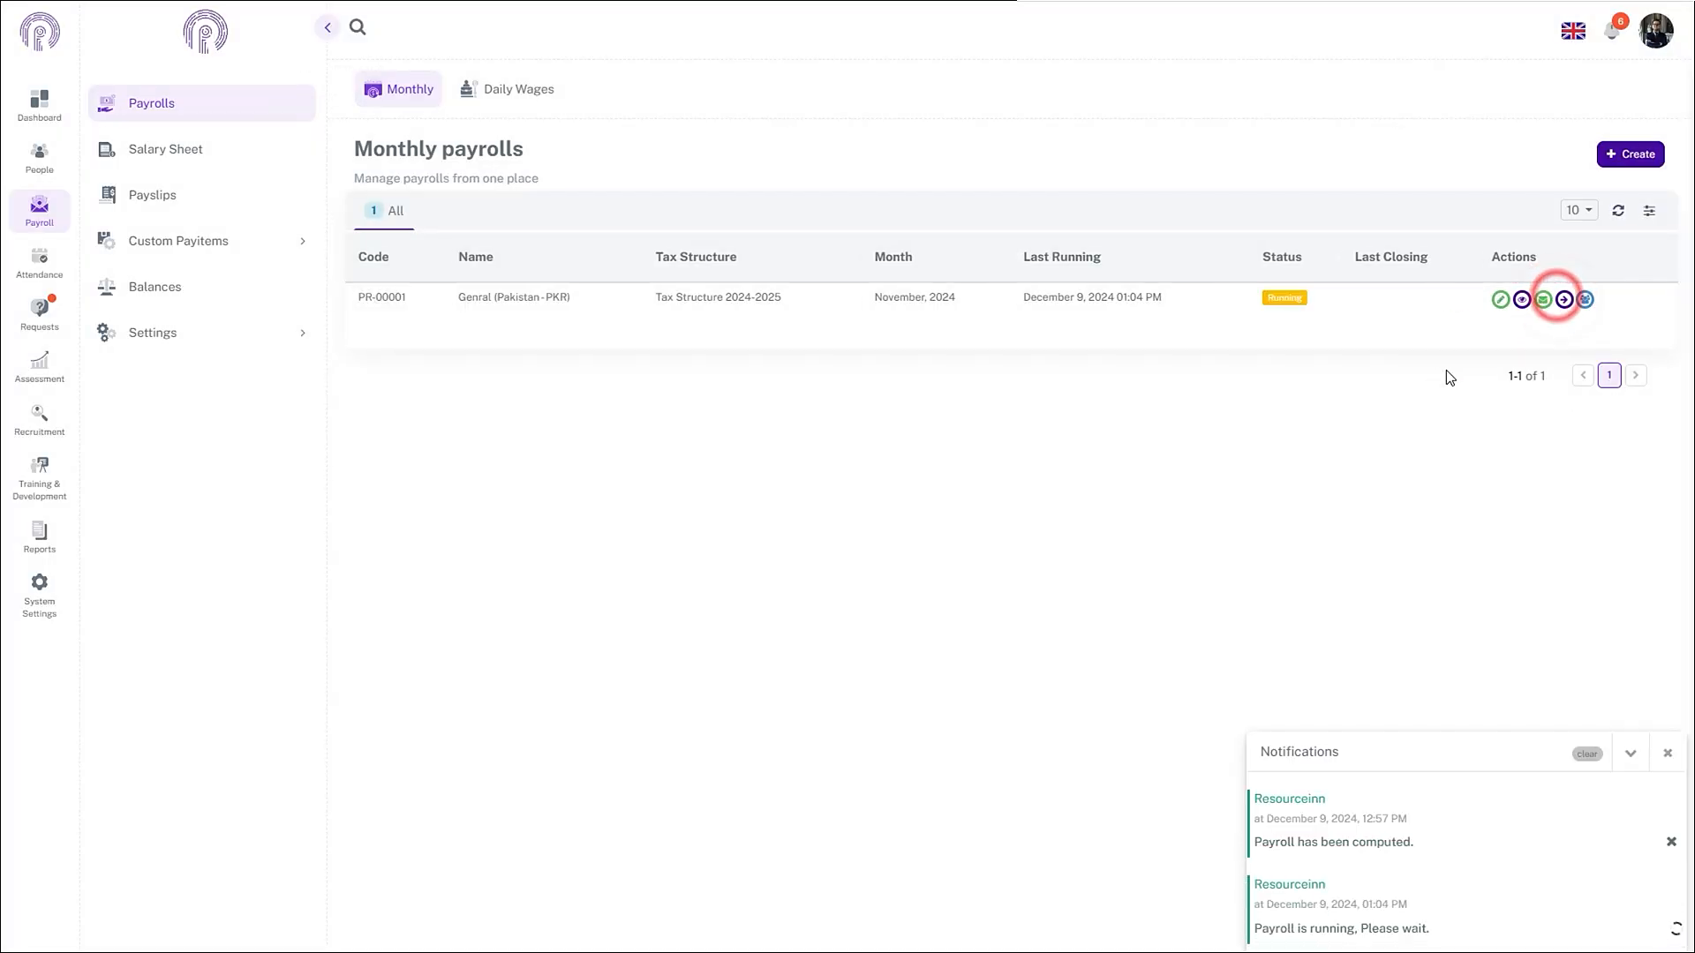
pyautogui.click(1561, 300)
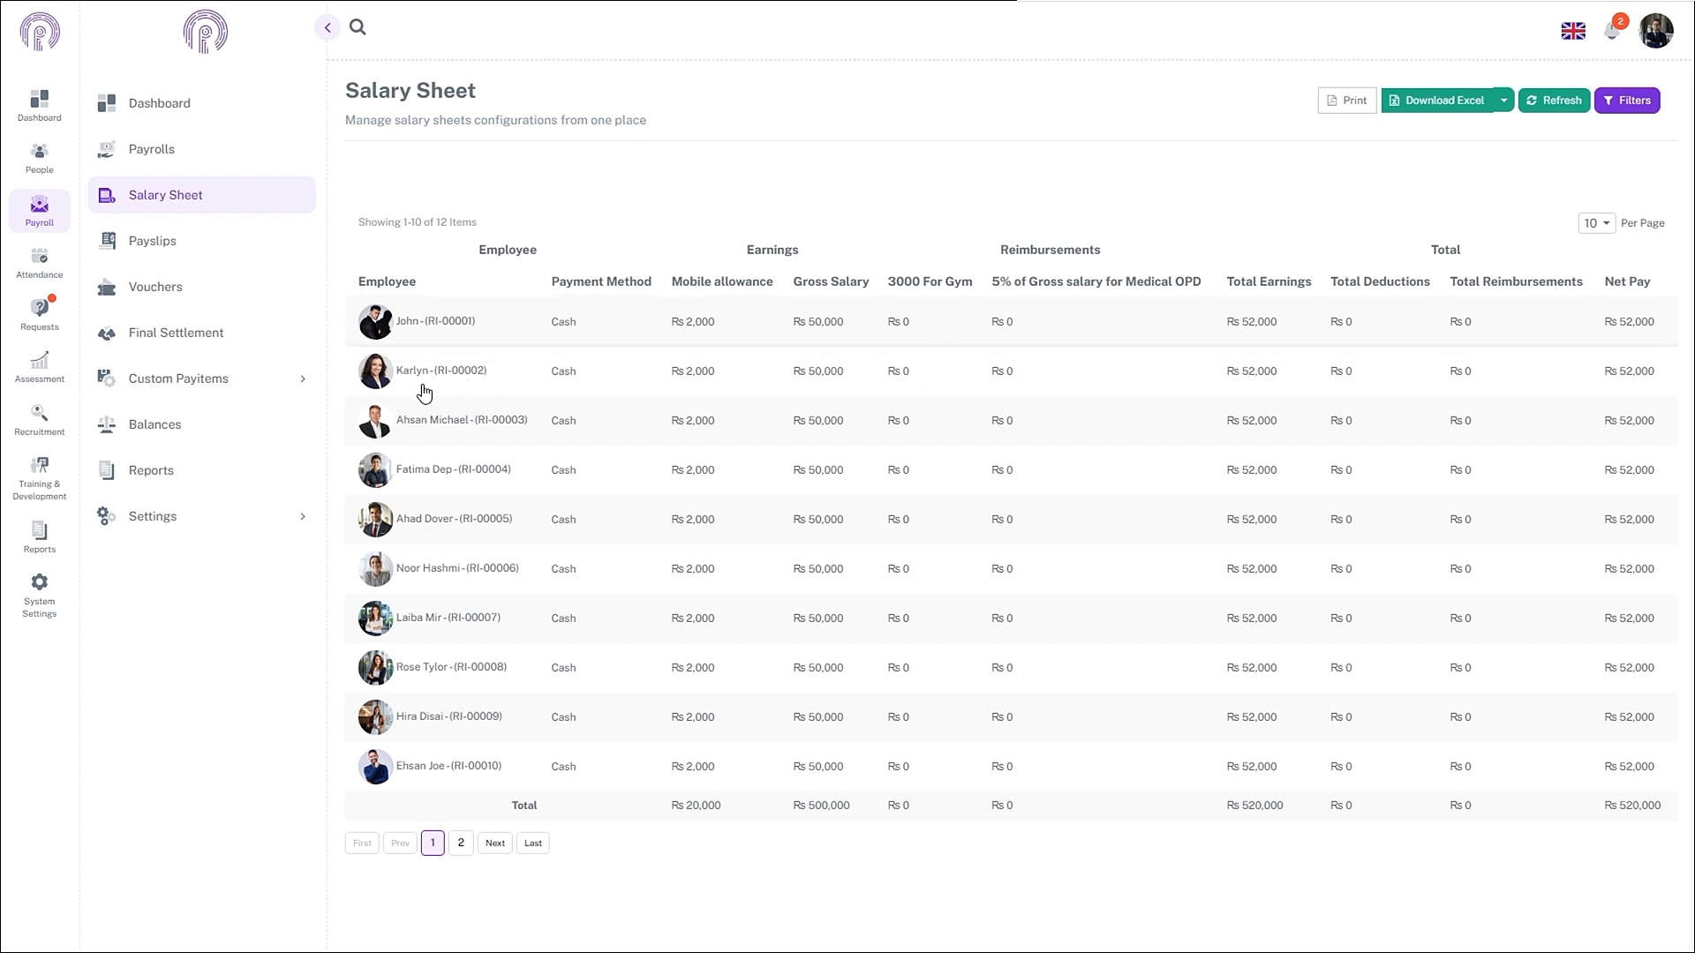
pyautogui.click(39, 311)
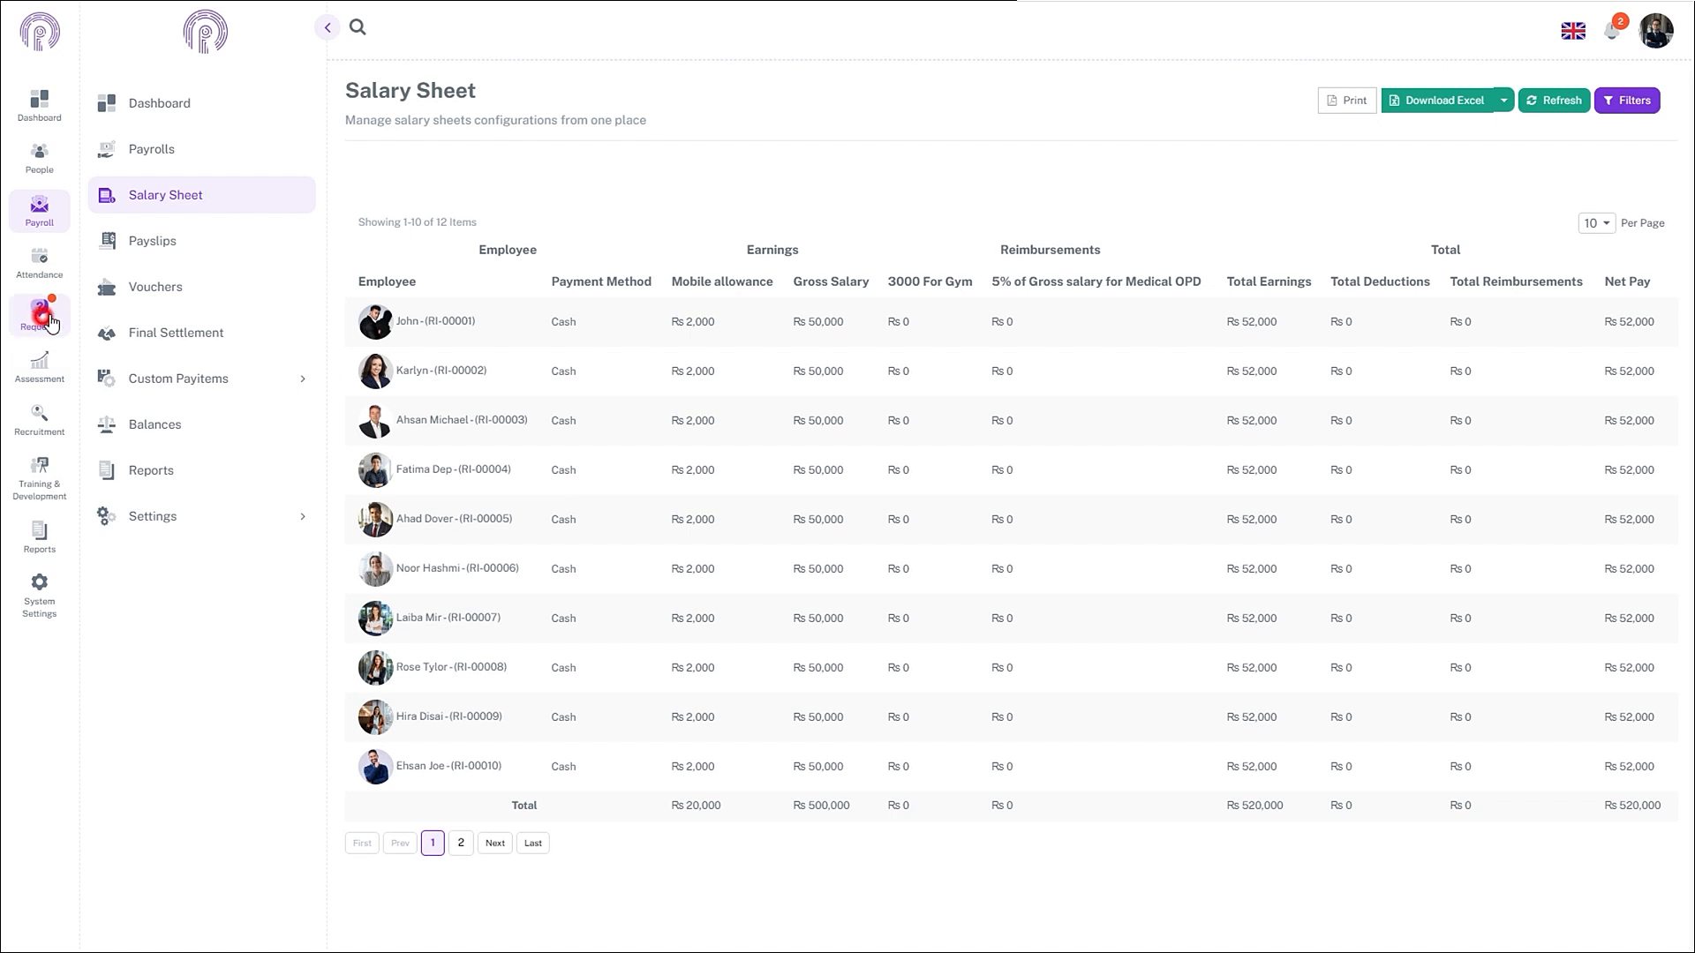
pyautogui.click(148, 160)
# - Start a new expense request from the all-employees list and select the employee
pyautogui.click(166, 189)
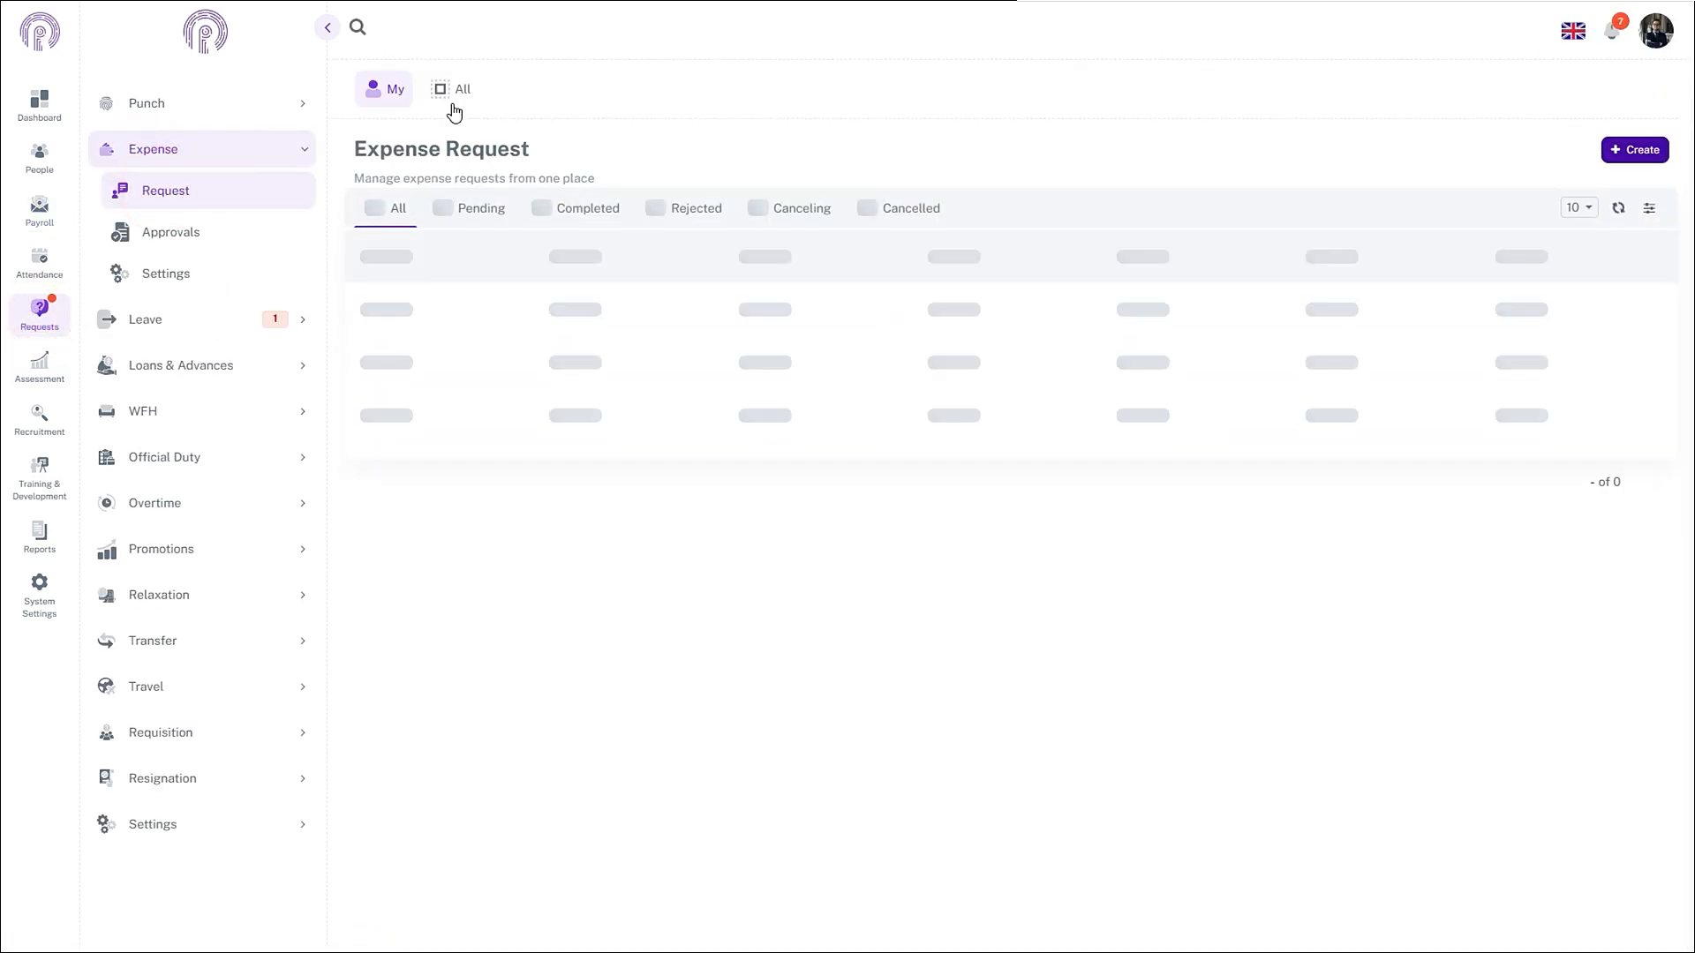
pyautogui.click(454, 92)
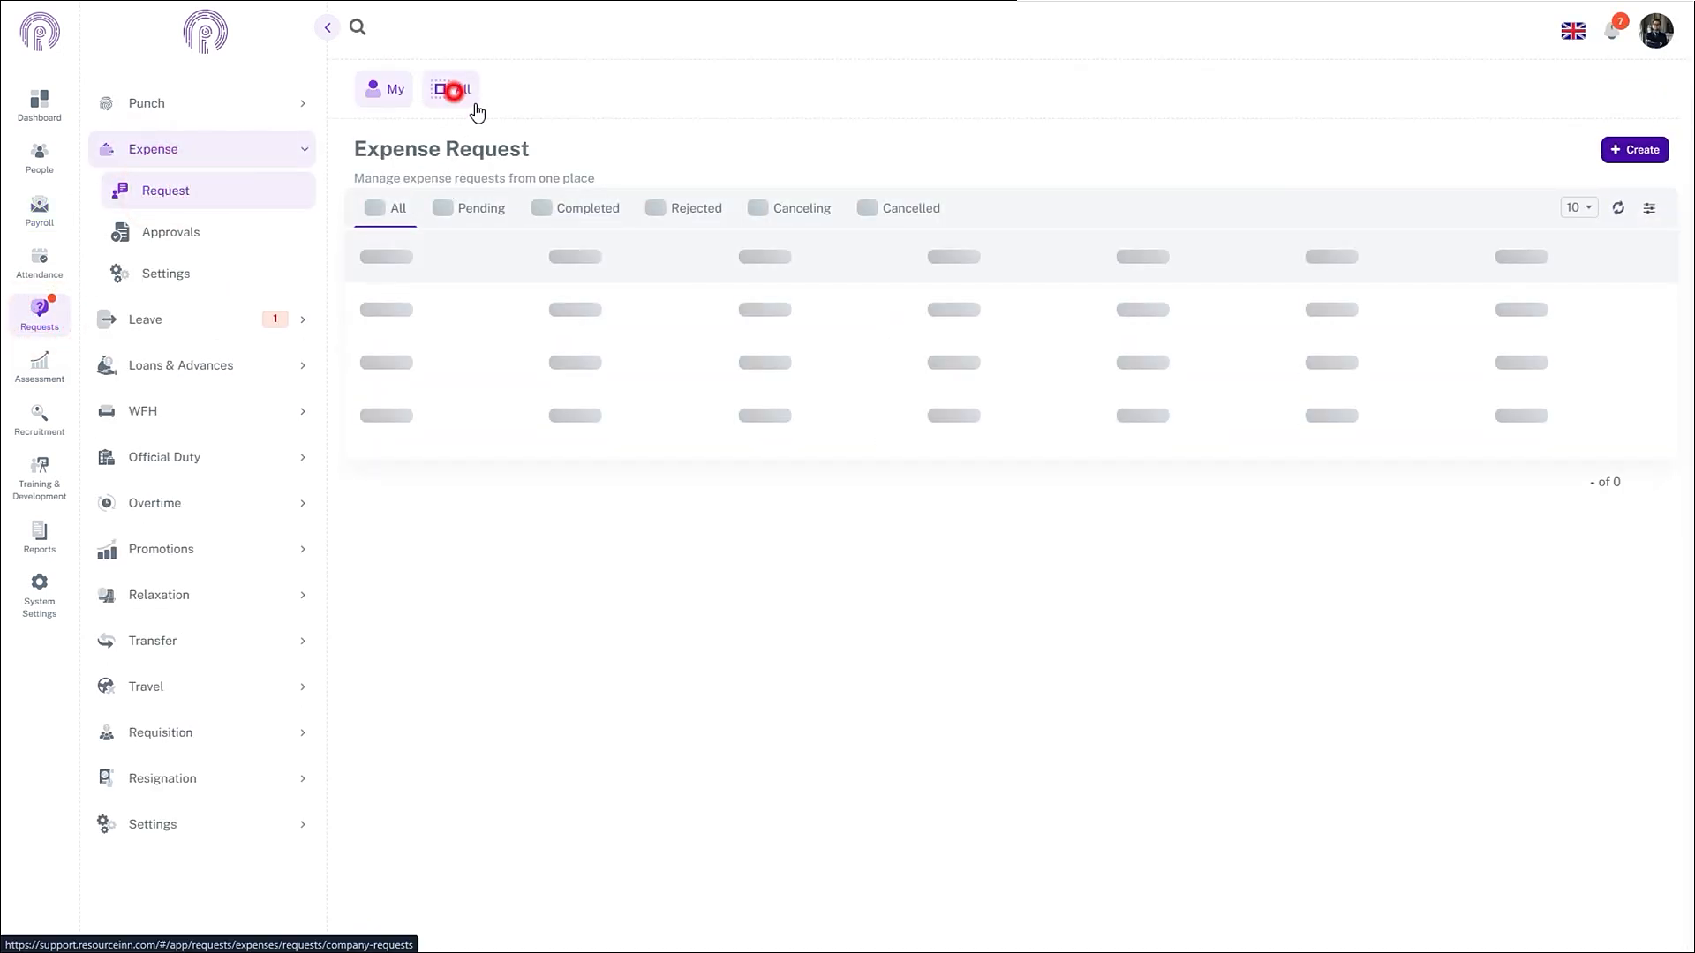
pyautogui.click(1629, 155)
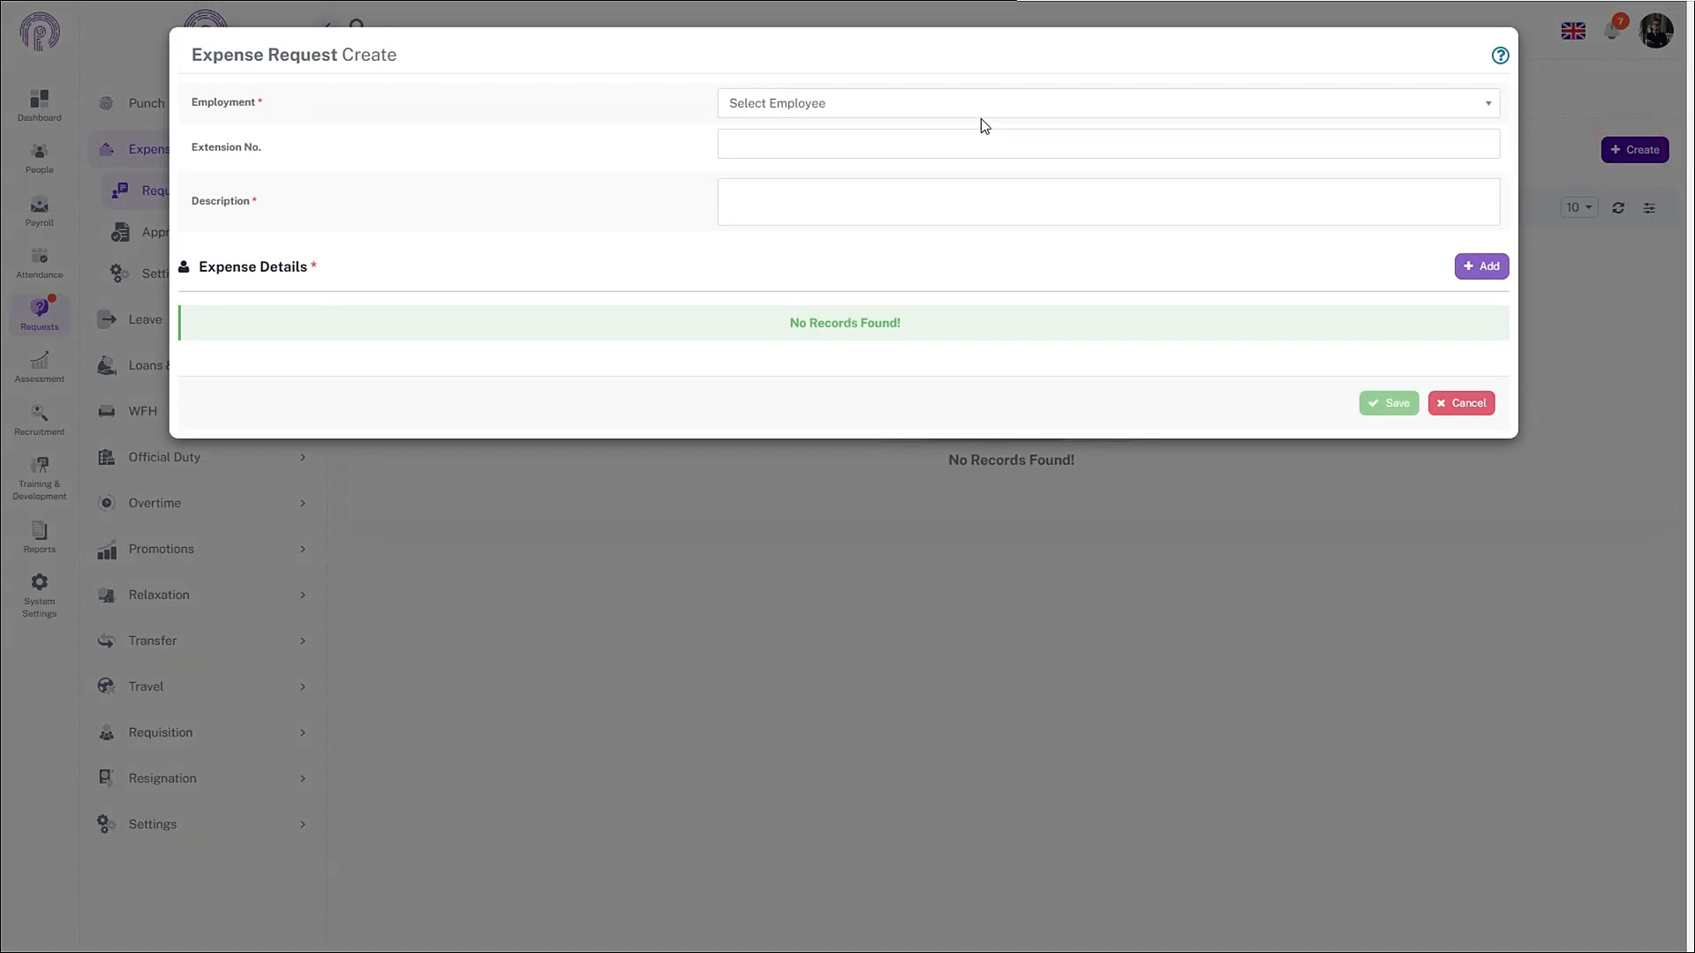
pyautogui.click(982, 116)
pyautogui.write('Kar')
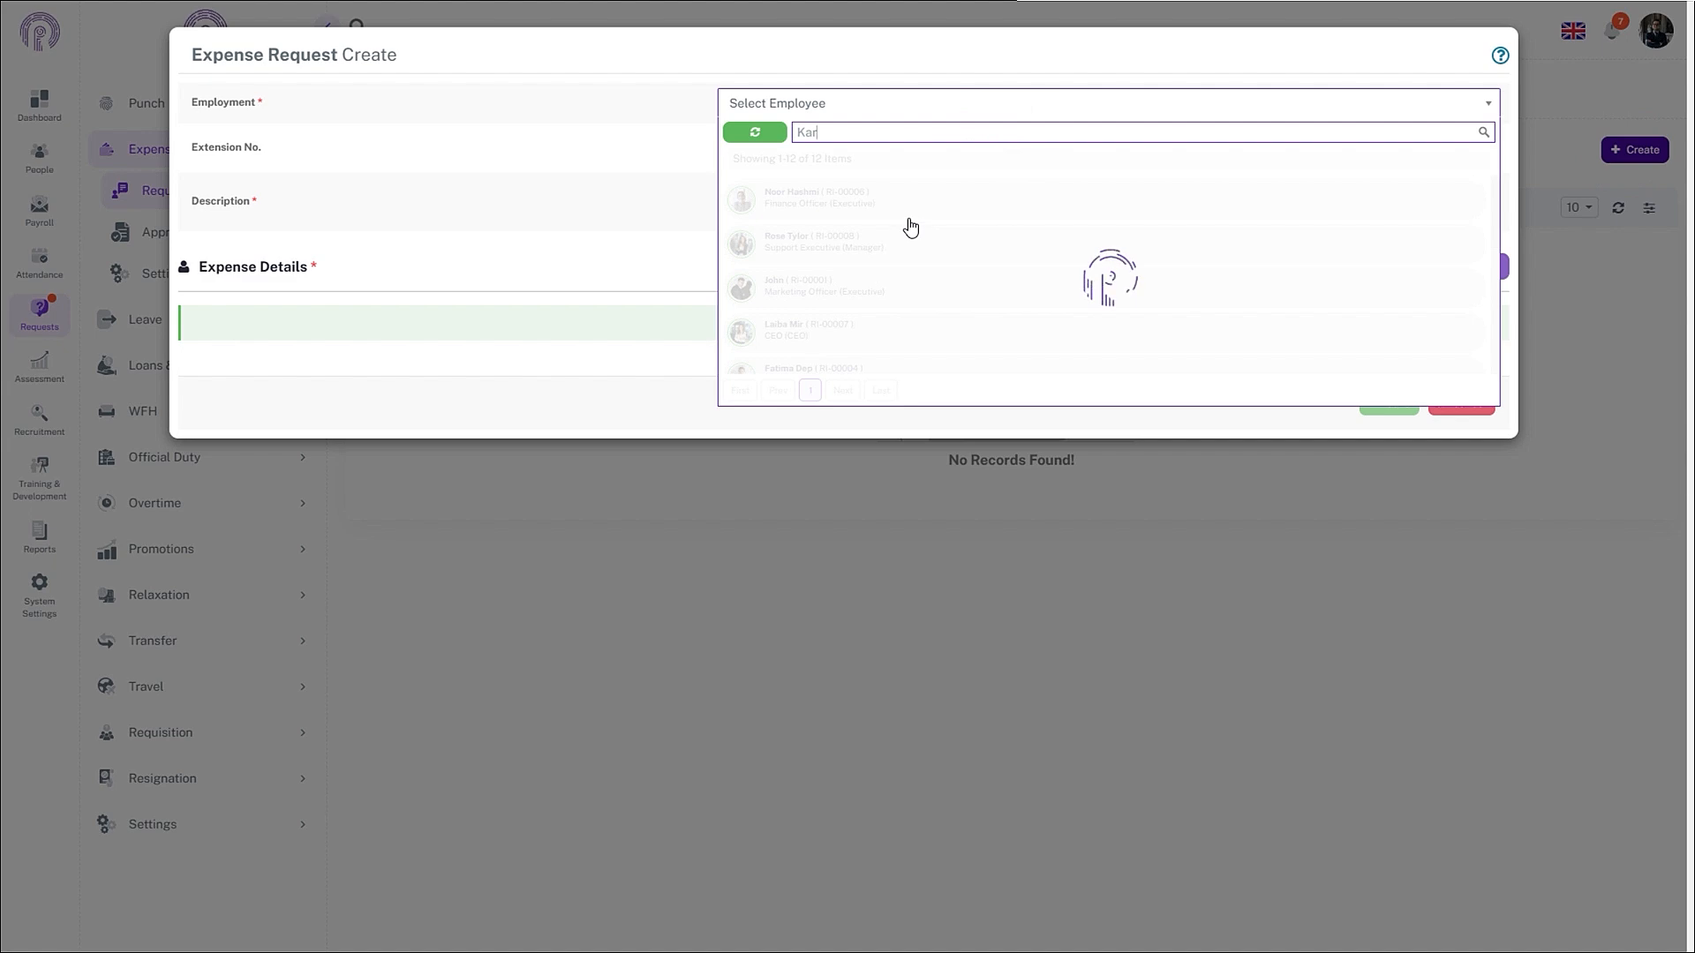
pyautogui.click(897, 196)
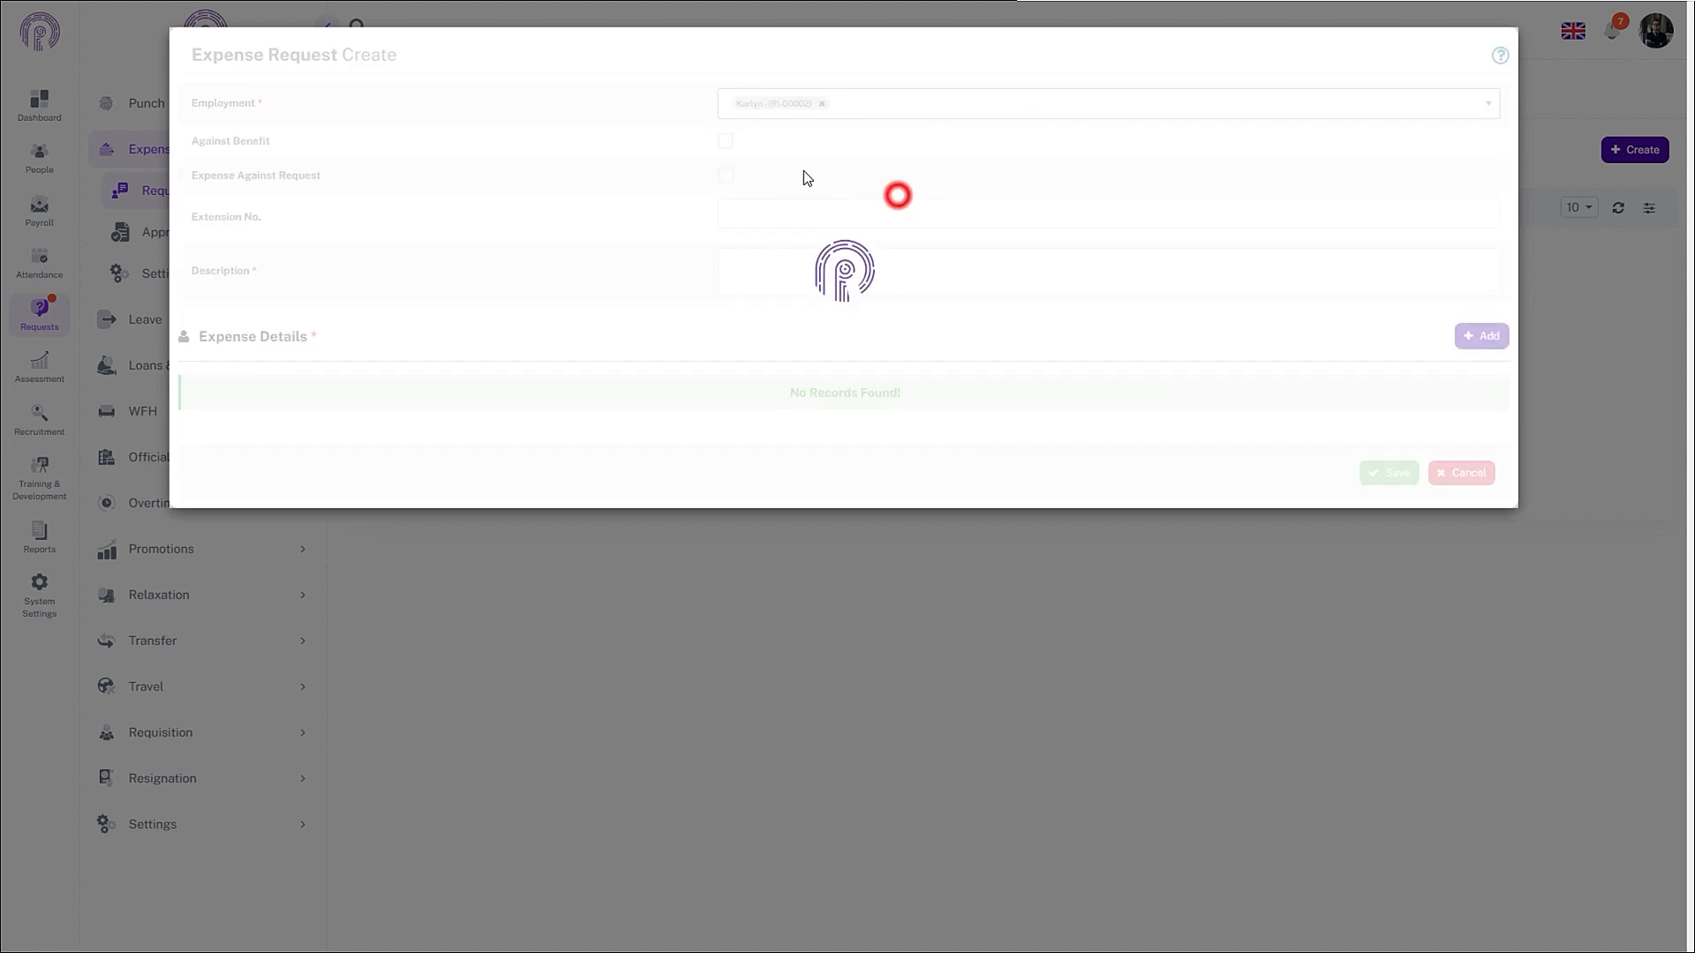
# - Mark the request as against a benefit with type Gym Allowance Expense
pyautogui.click(725, 138)
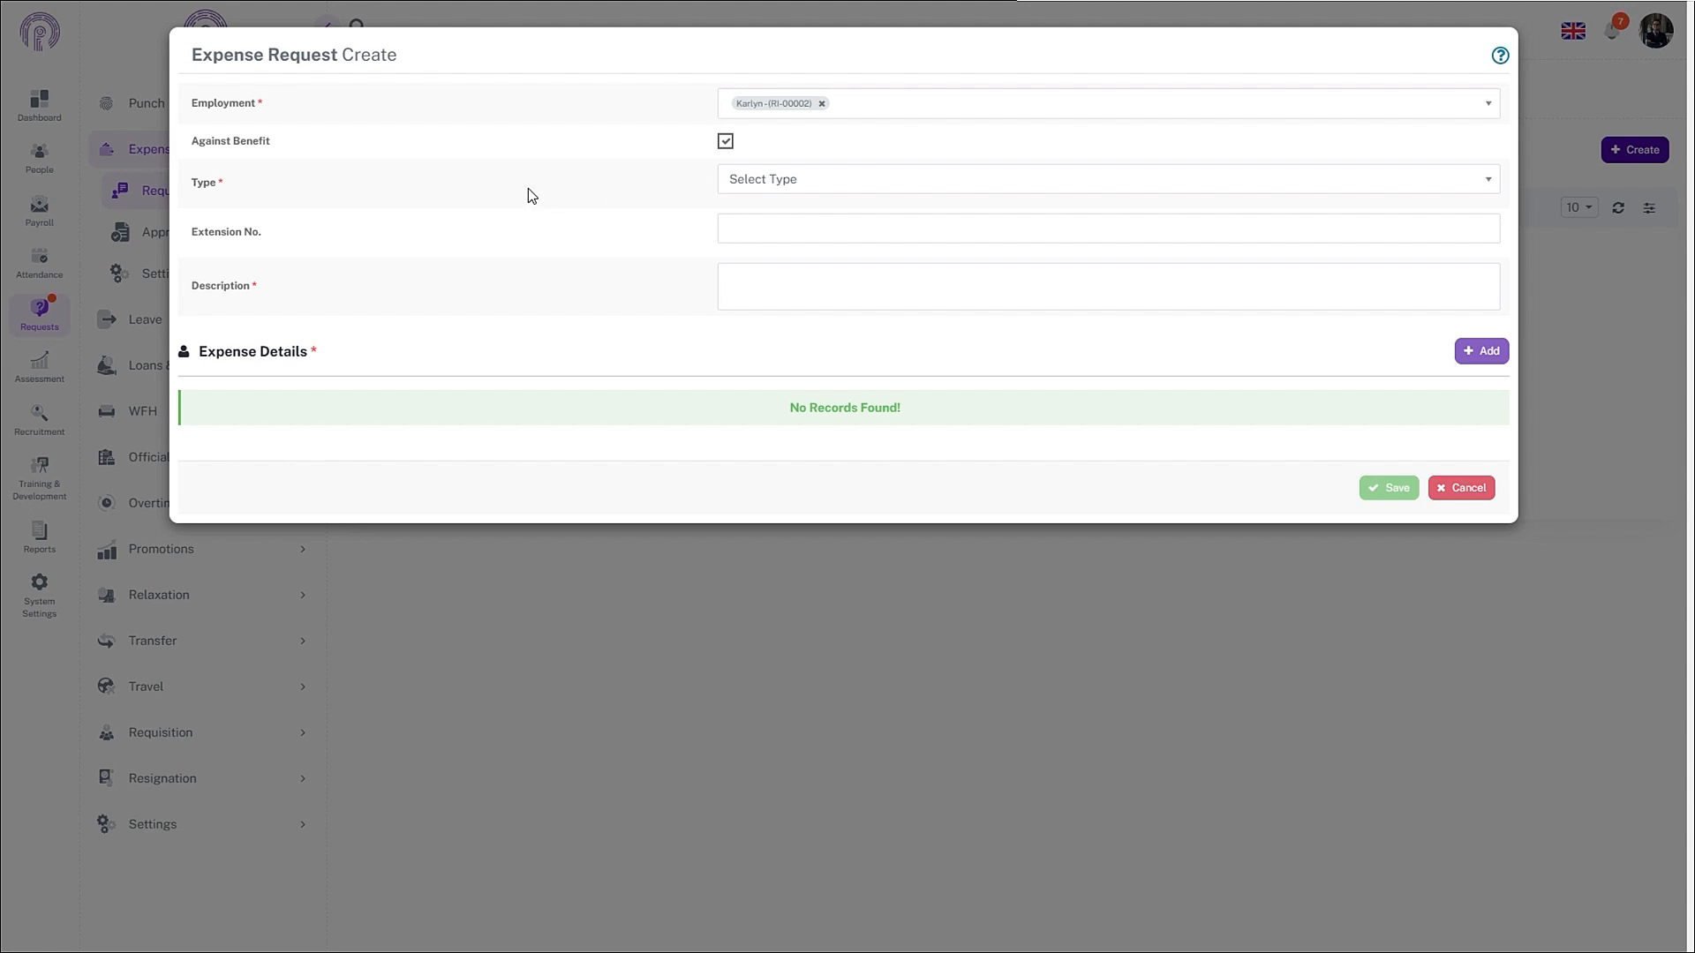
pyautogui.click(770, 186)
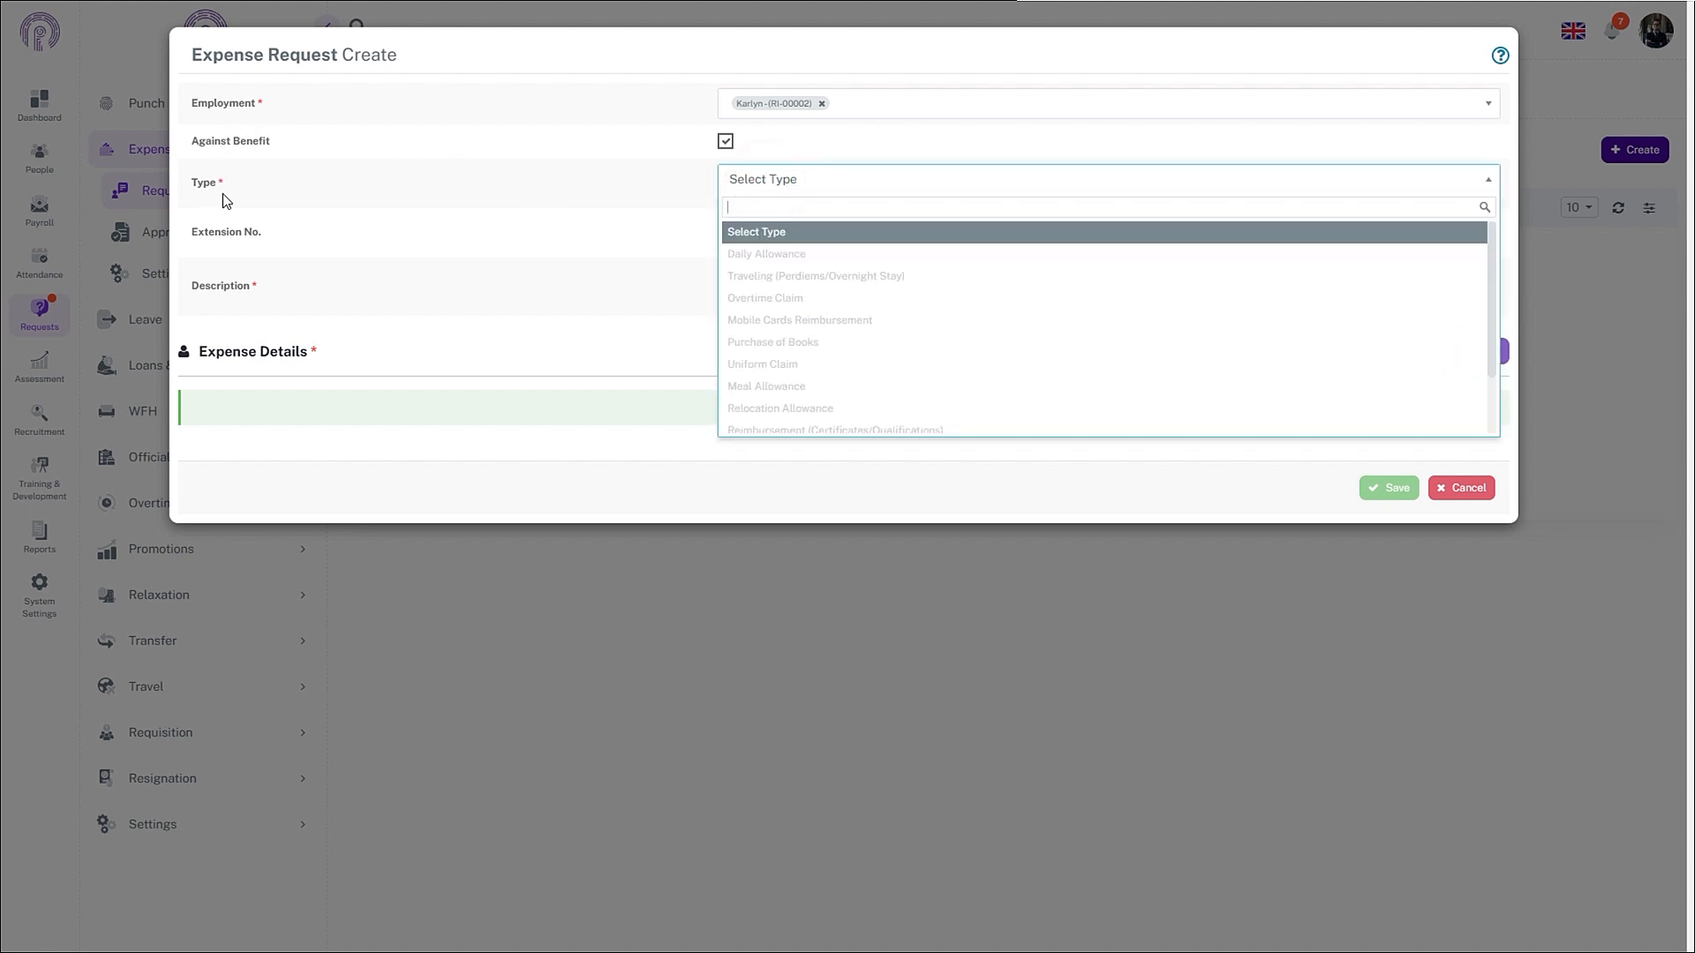
pyautogui.click(321, 198)
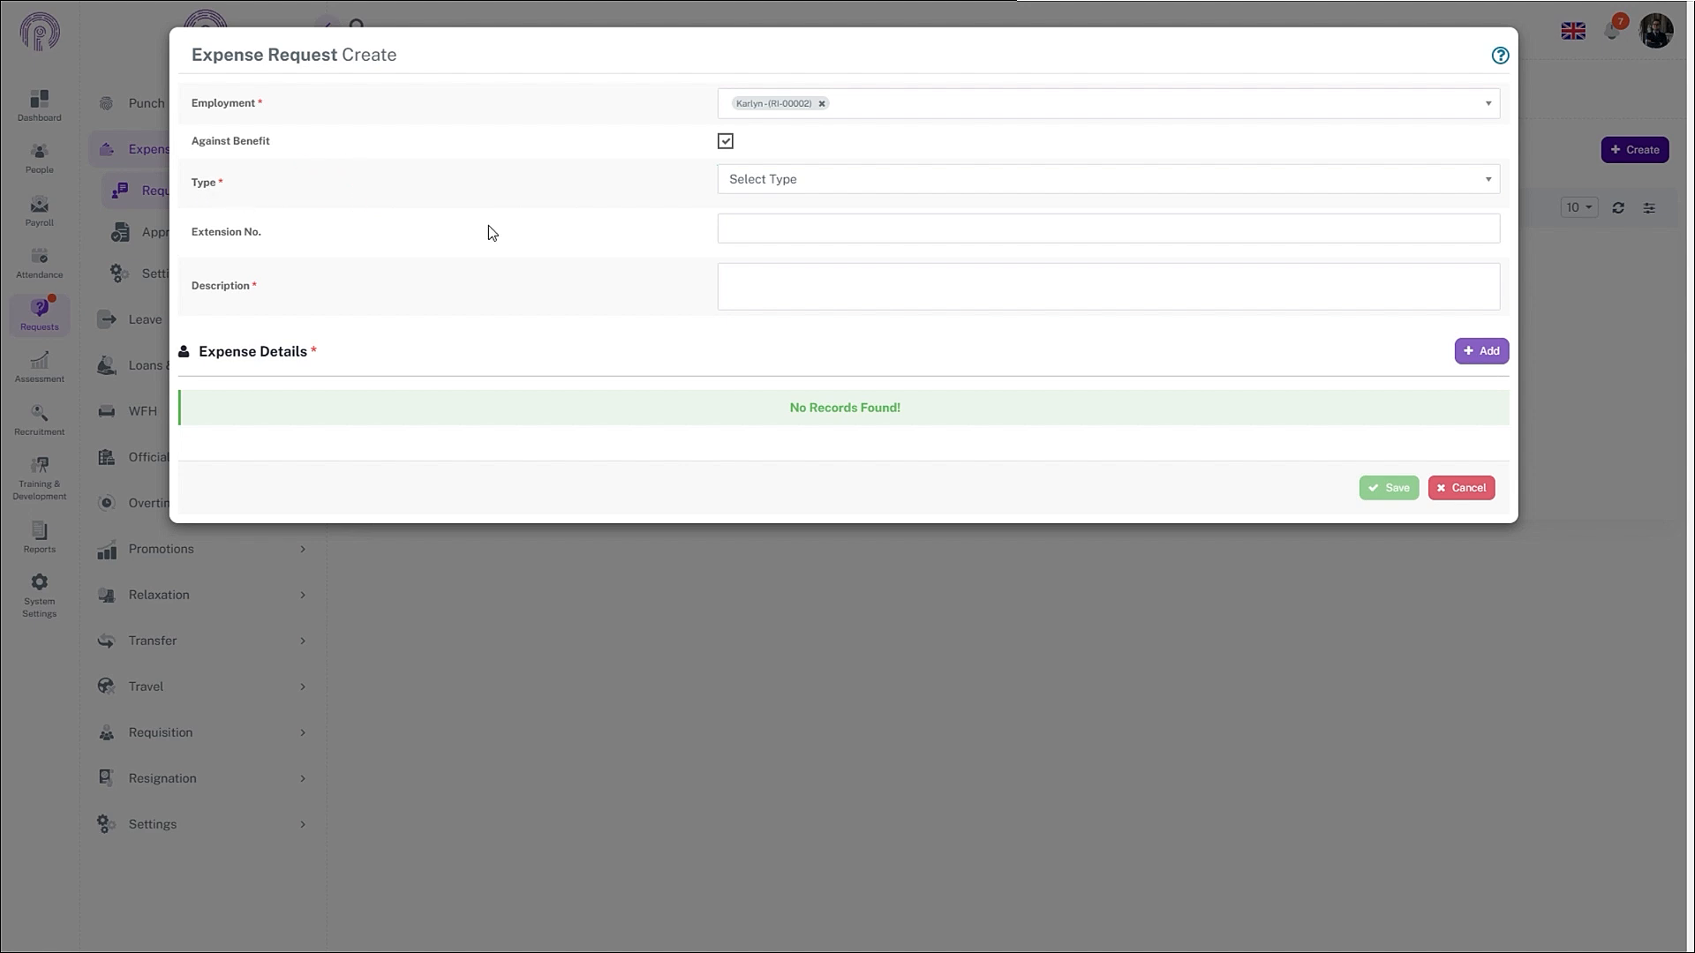
pyautogui.click(742, 197)
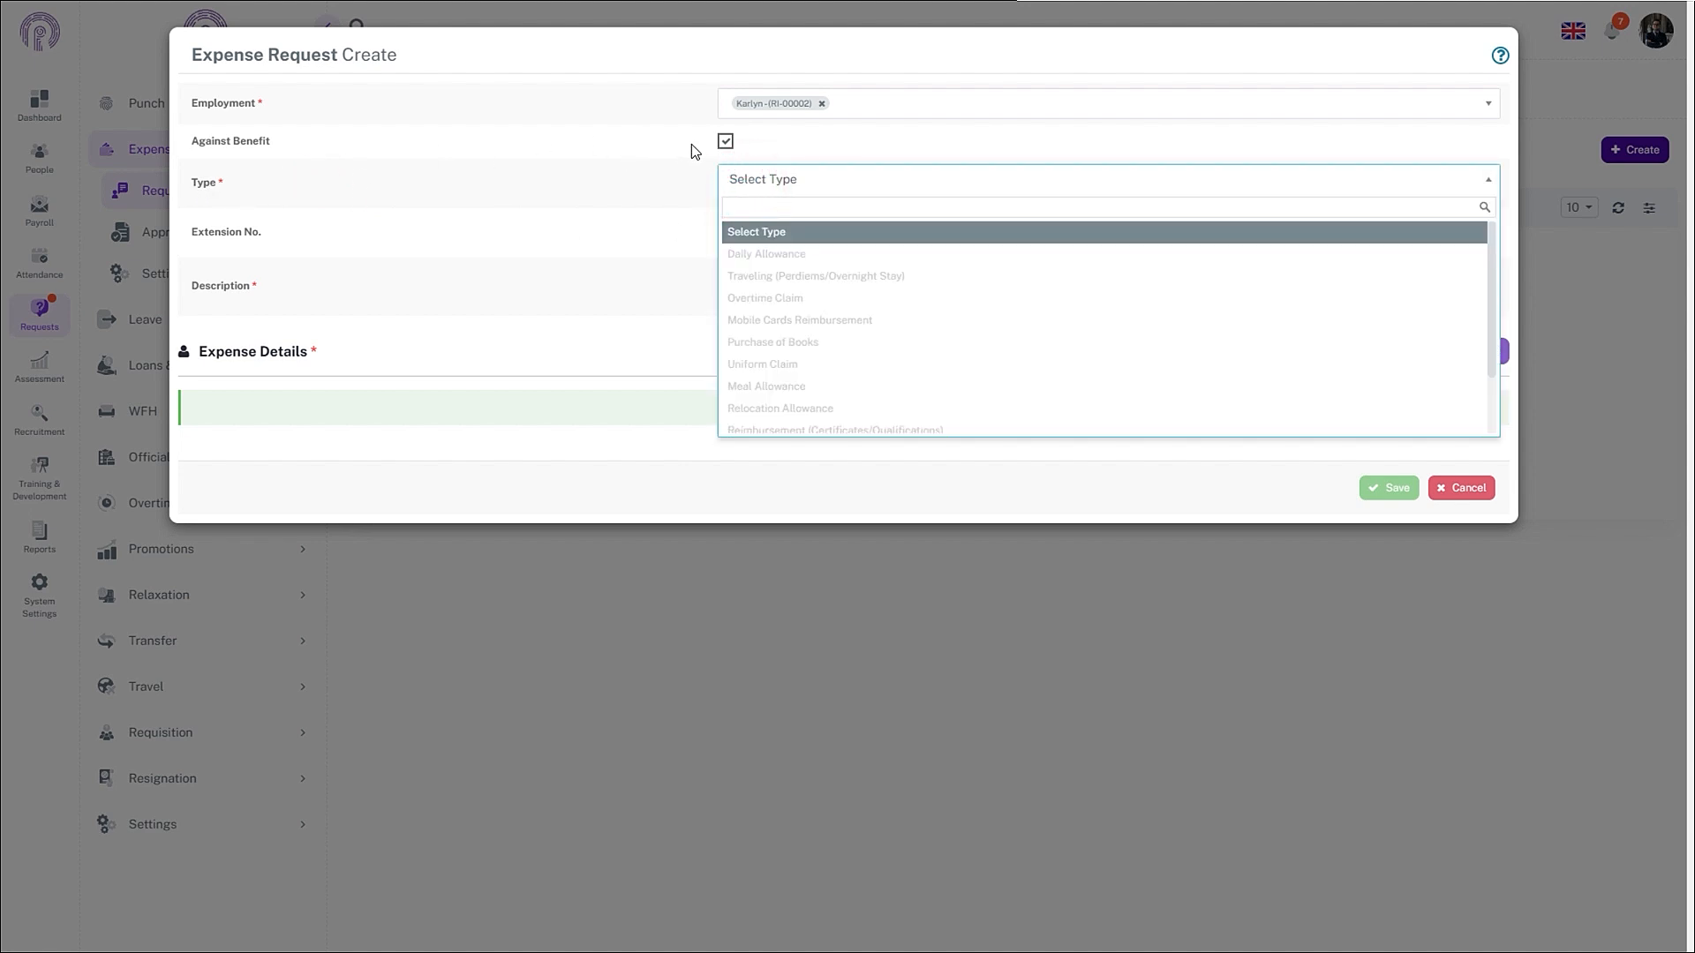
pyautogui.click(669, 178)
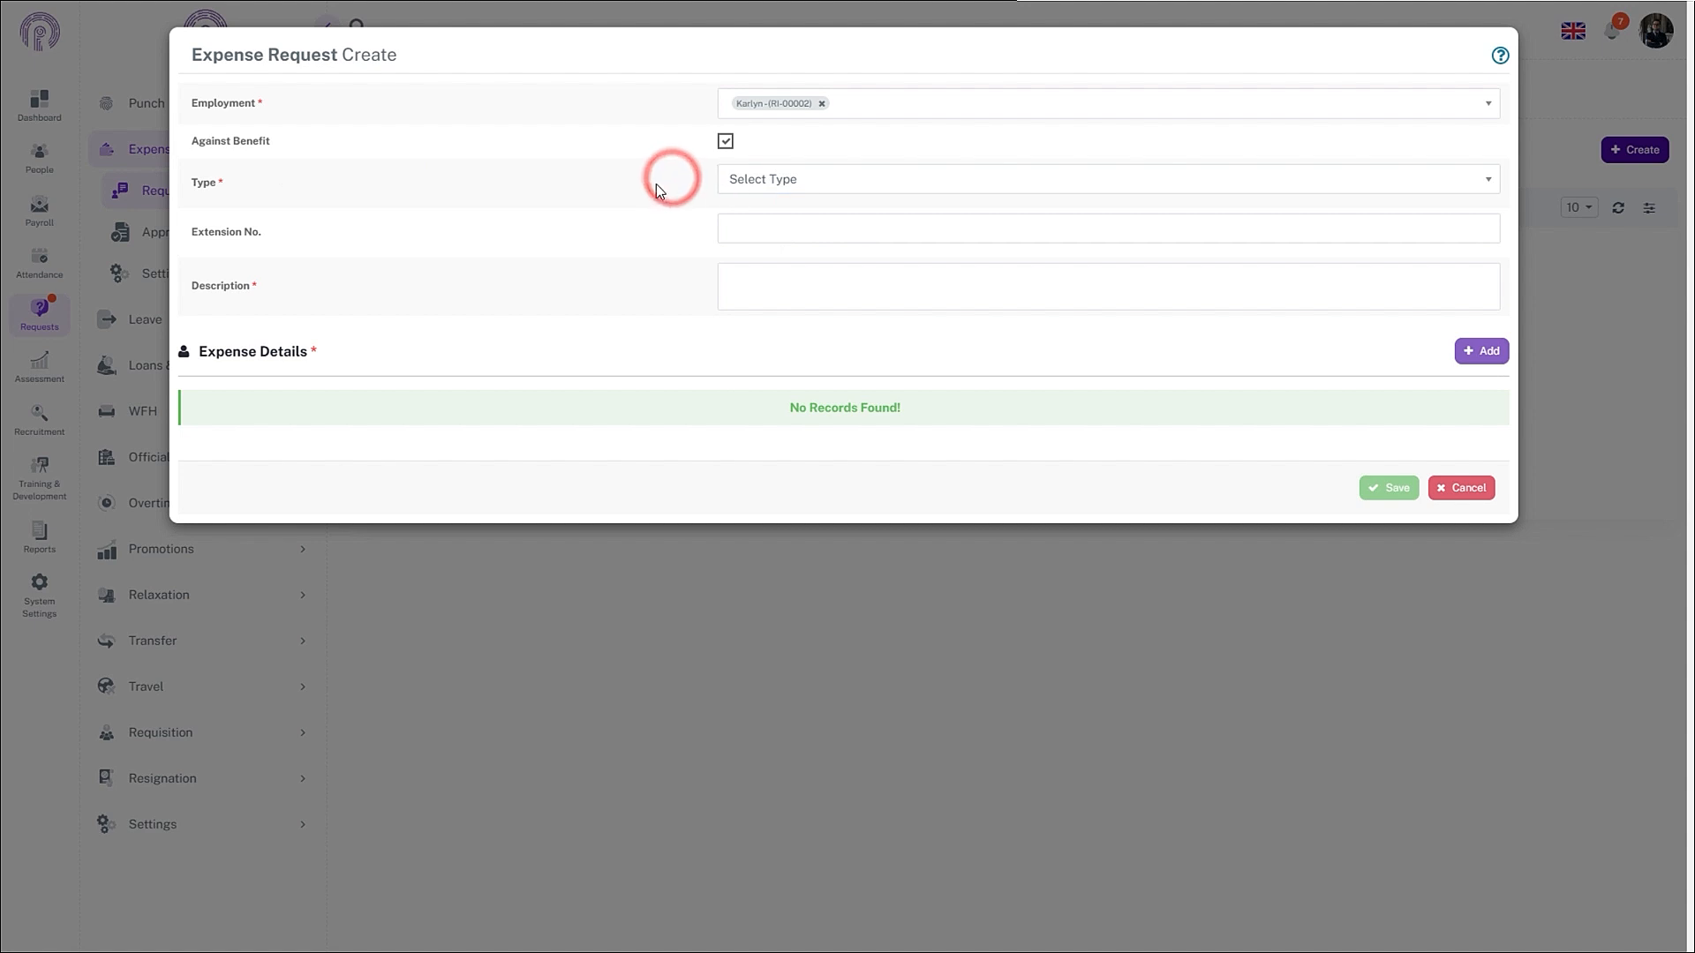
pyautogui.click(741, 186)
pyautogui.scroll(-2, 780, 311)
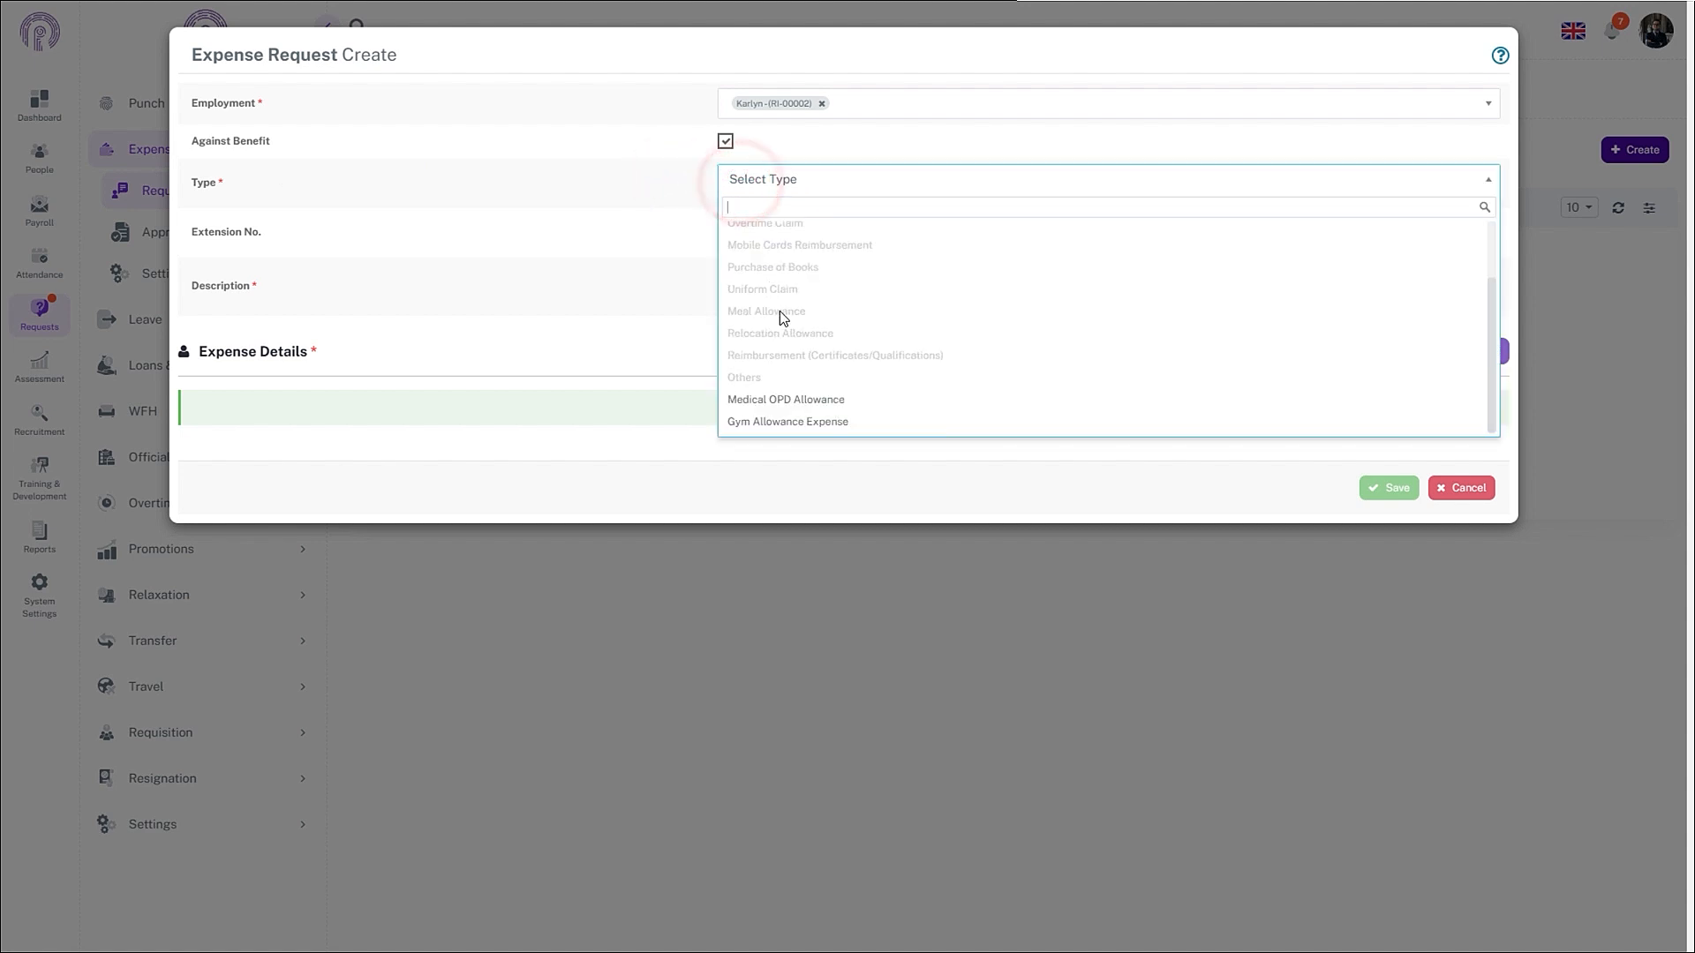
pyautogui.click(805, 424)
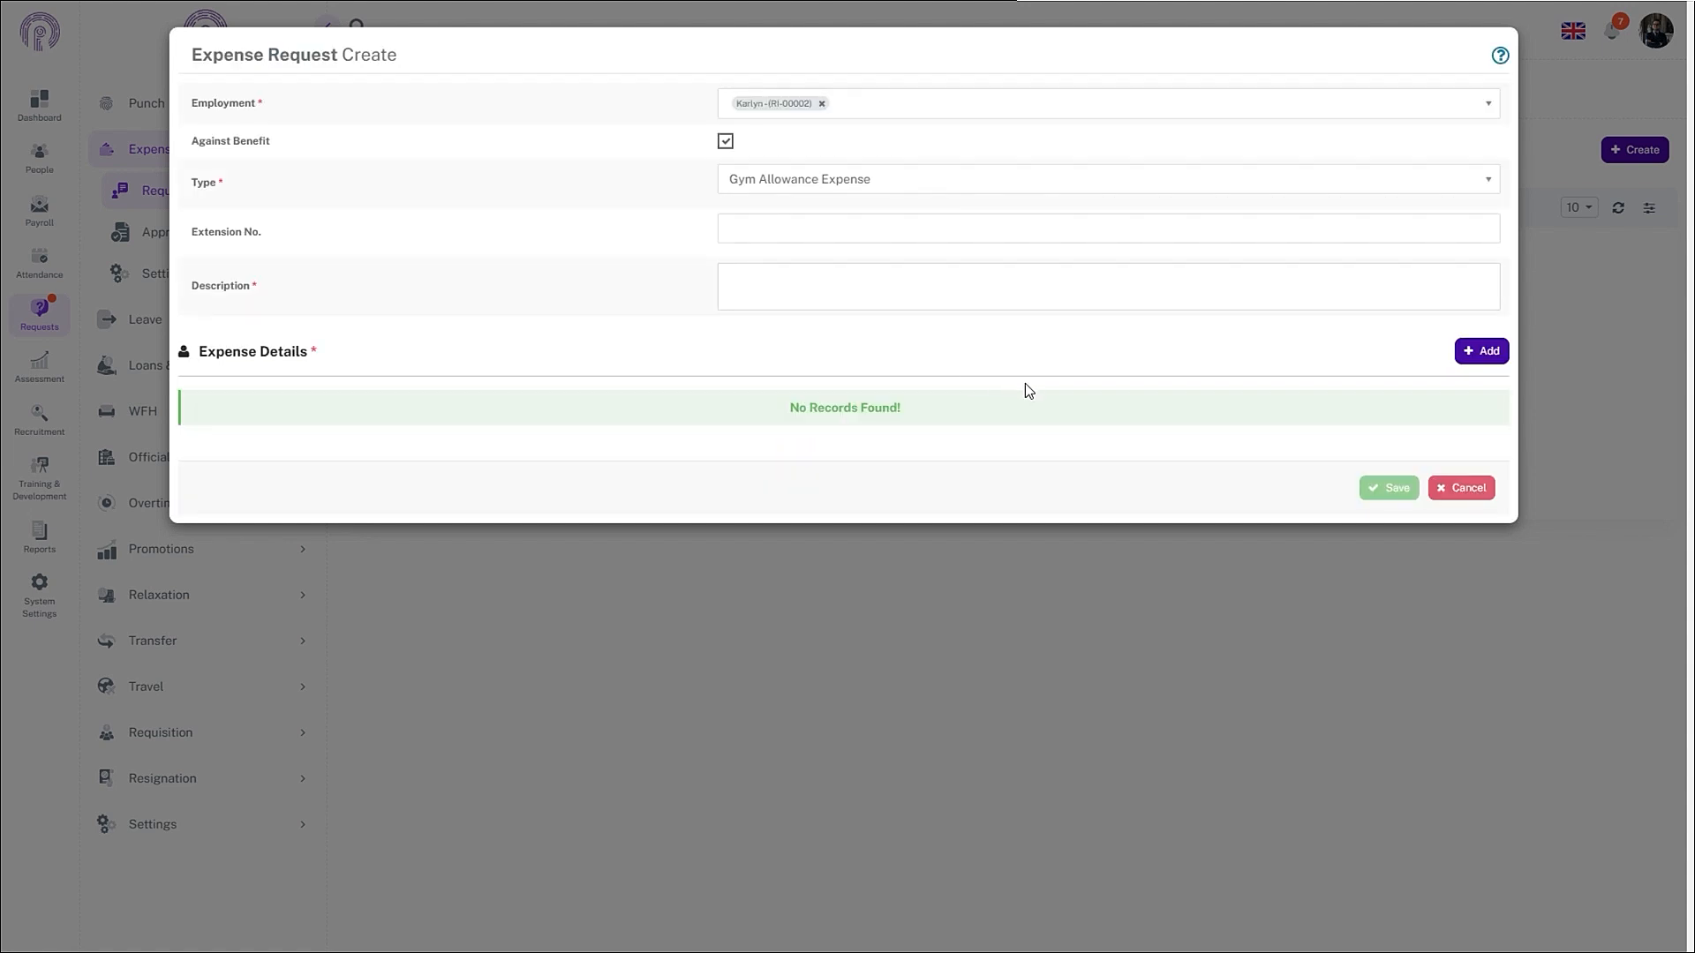
# - Describe it as 'Claim for GYM', add a 3000 expense line, and save the request
pyautogui.click(1189, 278)
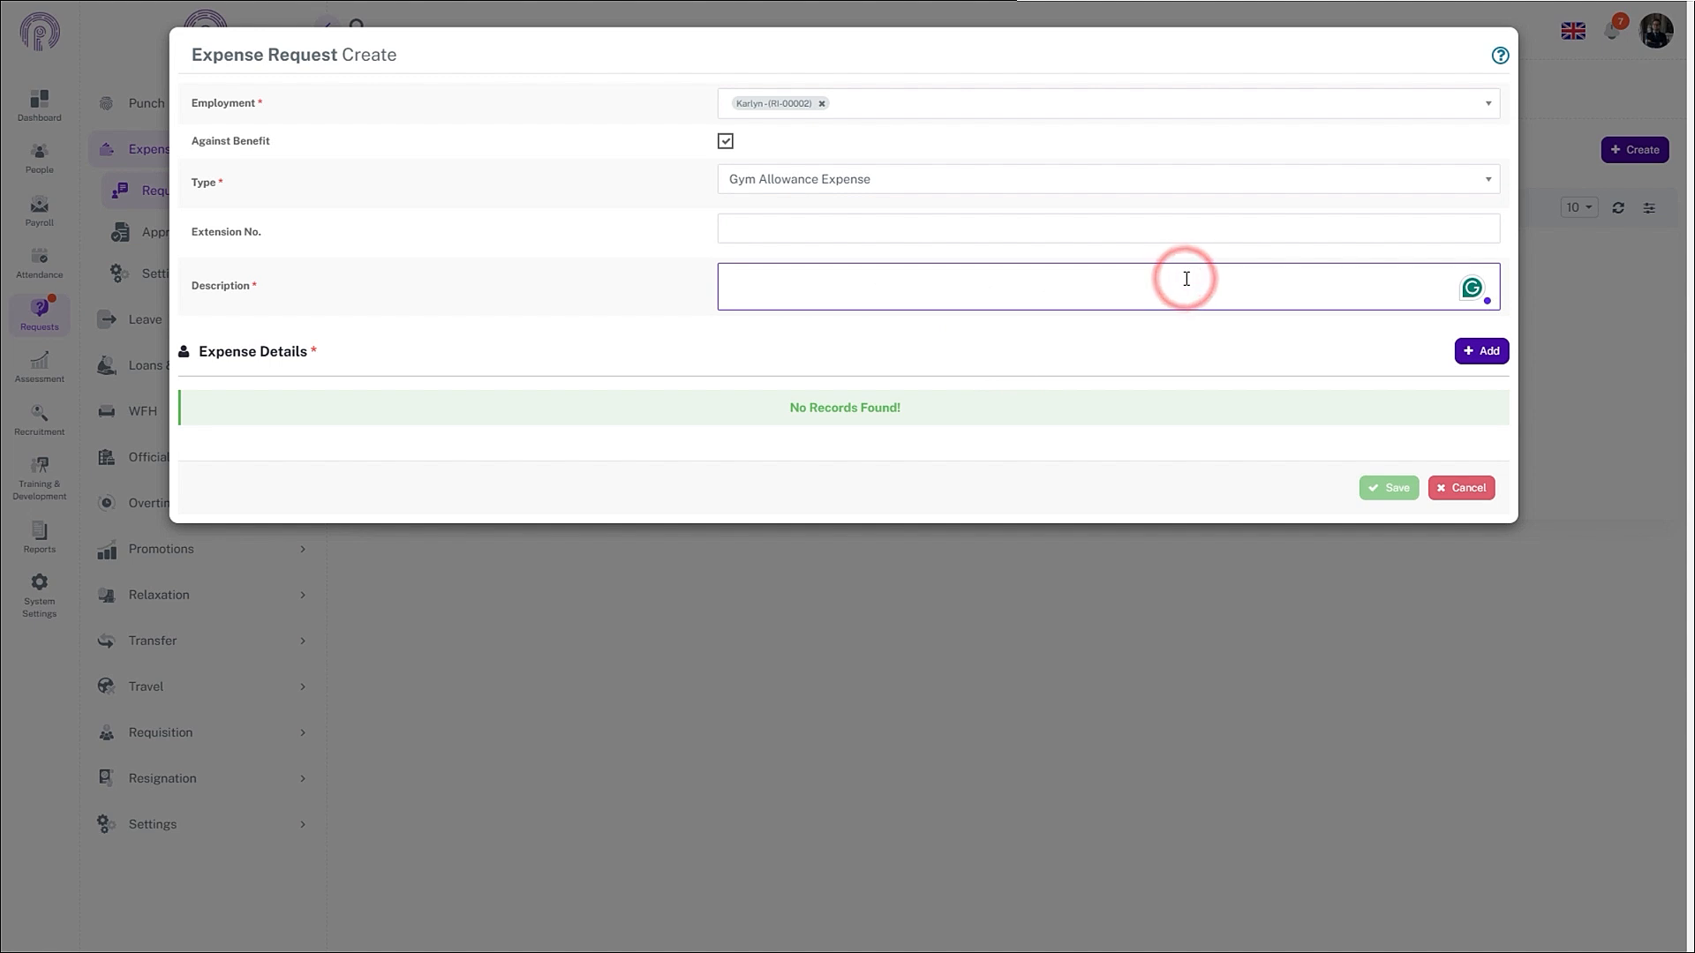
pyautogui.write('Claim for')
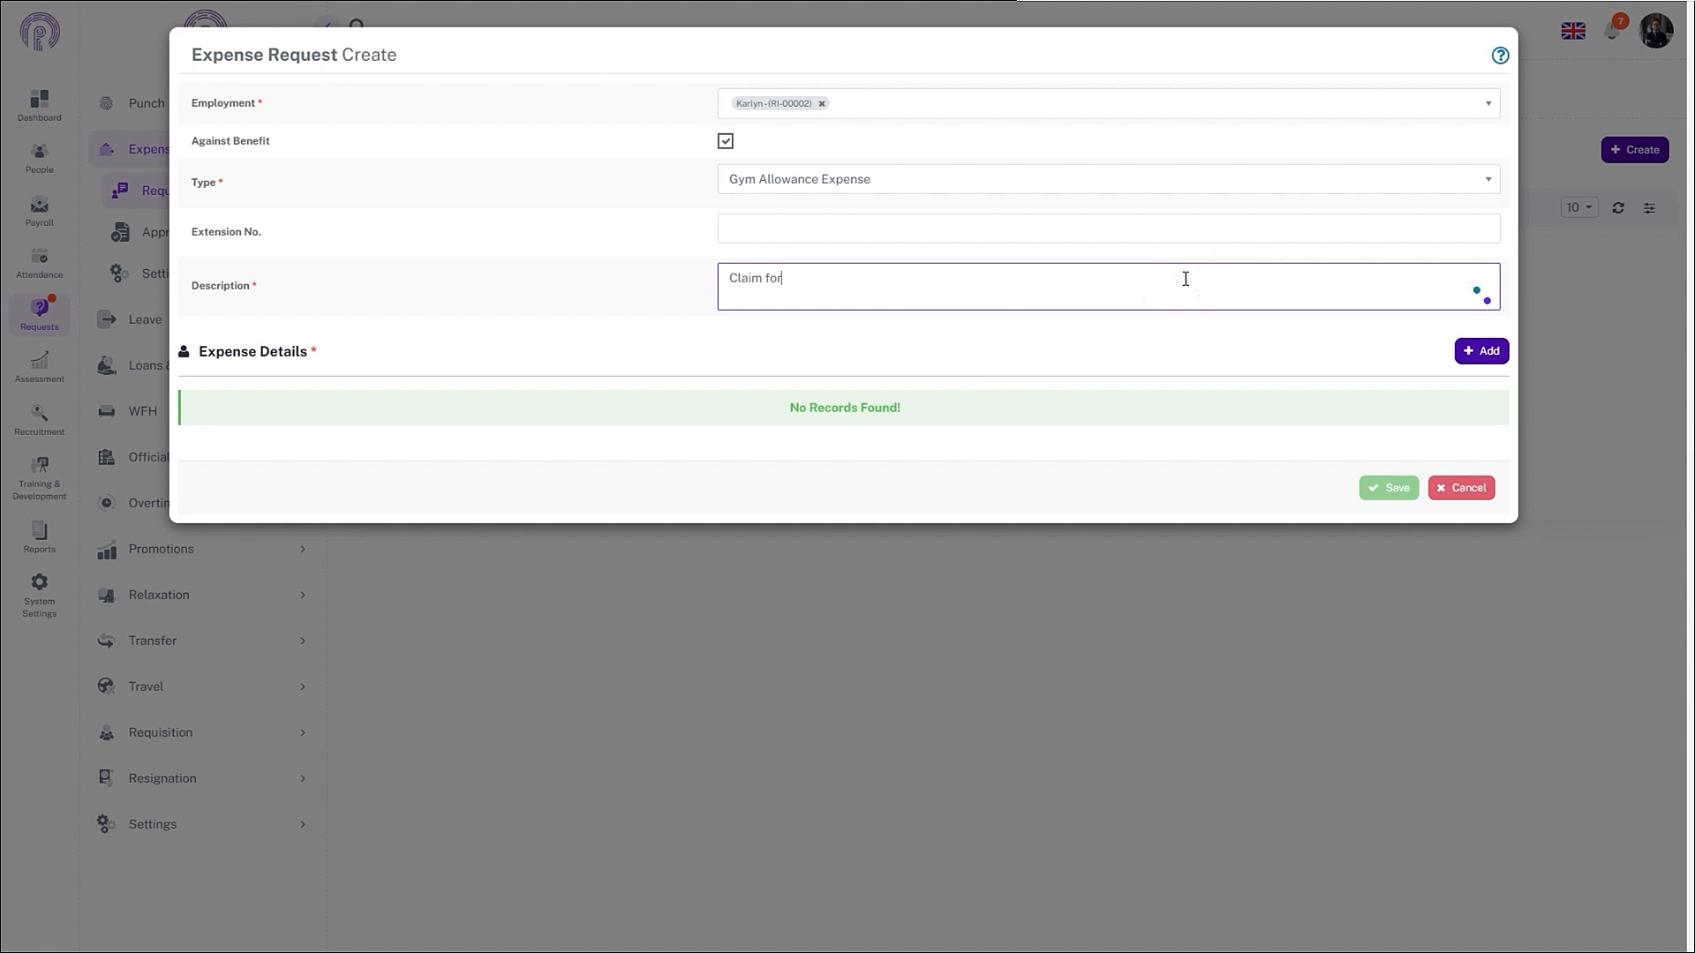
pyautogui.write(' GYM')
pyautogui.click(1490, 350)
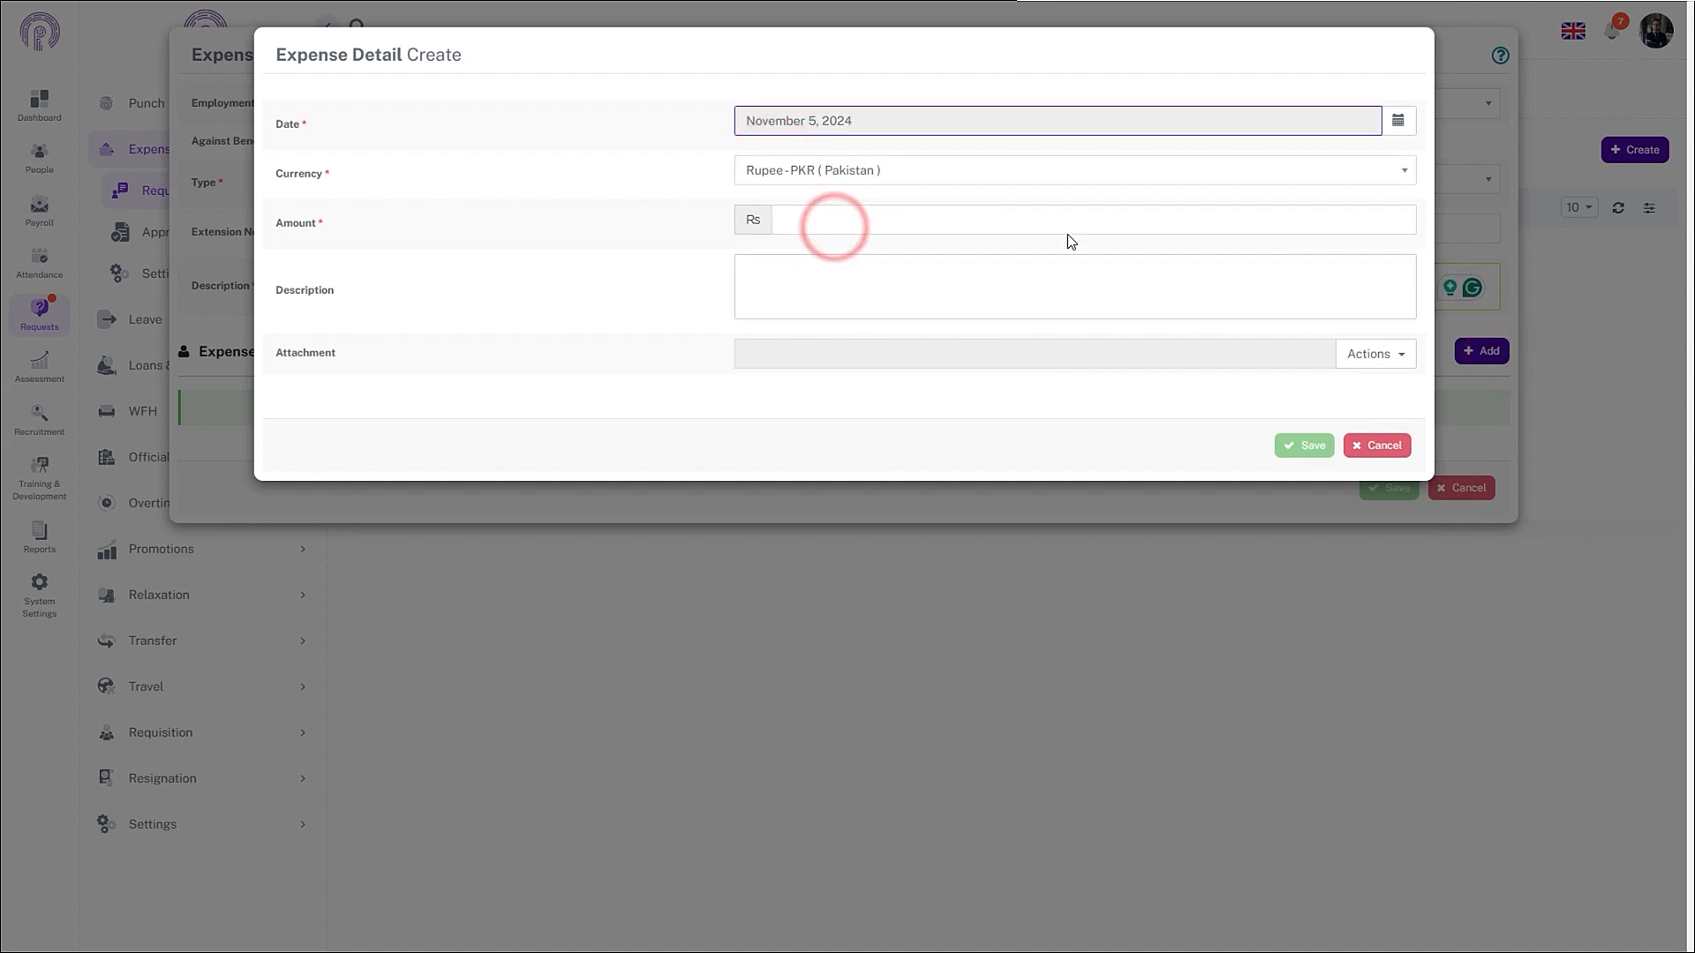
pyautogui.click(1062, 226)
pyautogui.write('3')
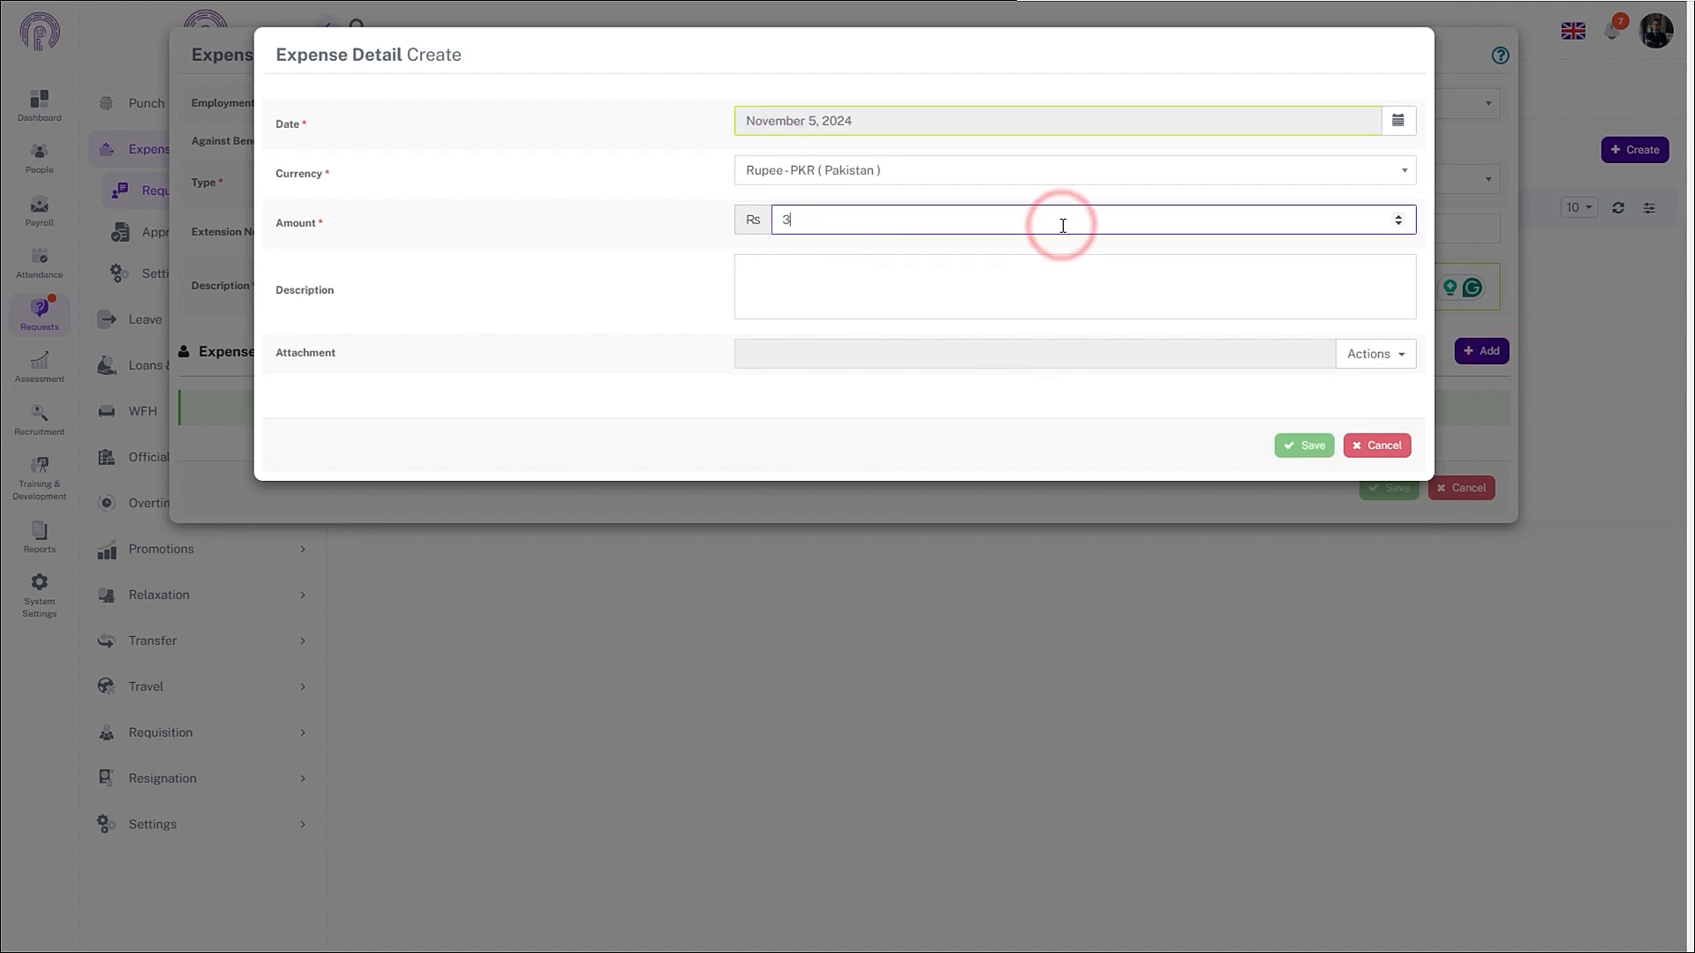
pyautogui.write('000')
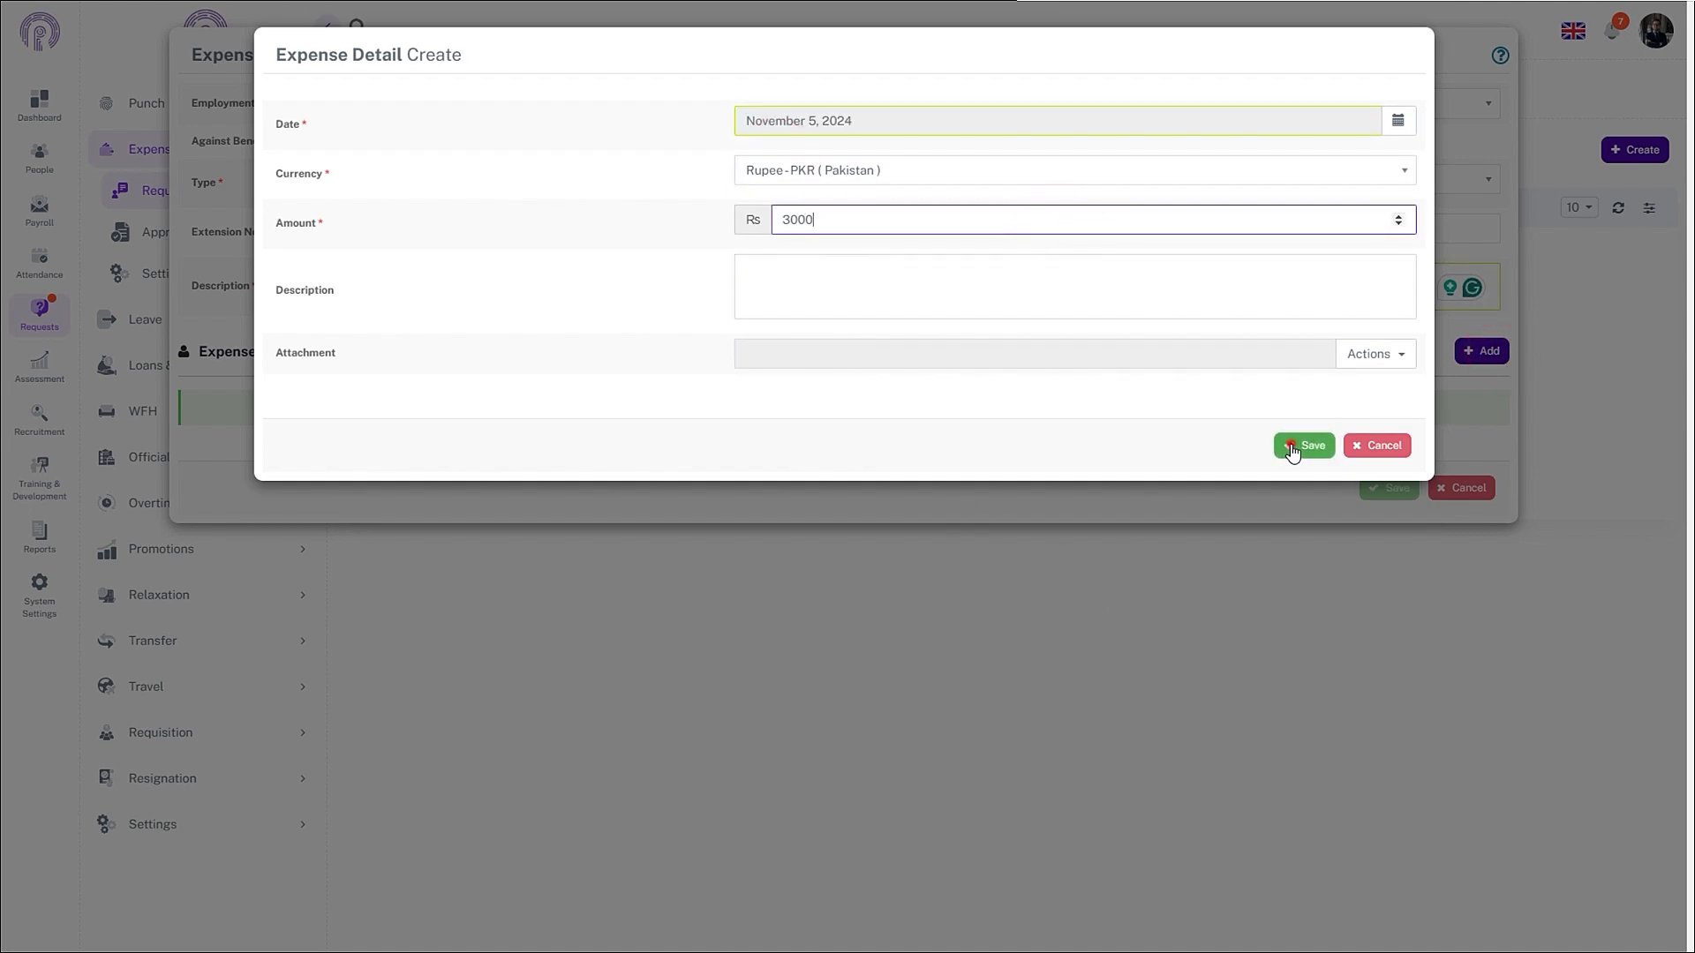
pyautogui.click(1304, 446)
pyautogui.click(1381, 557)
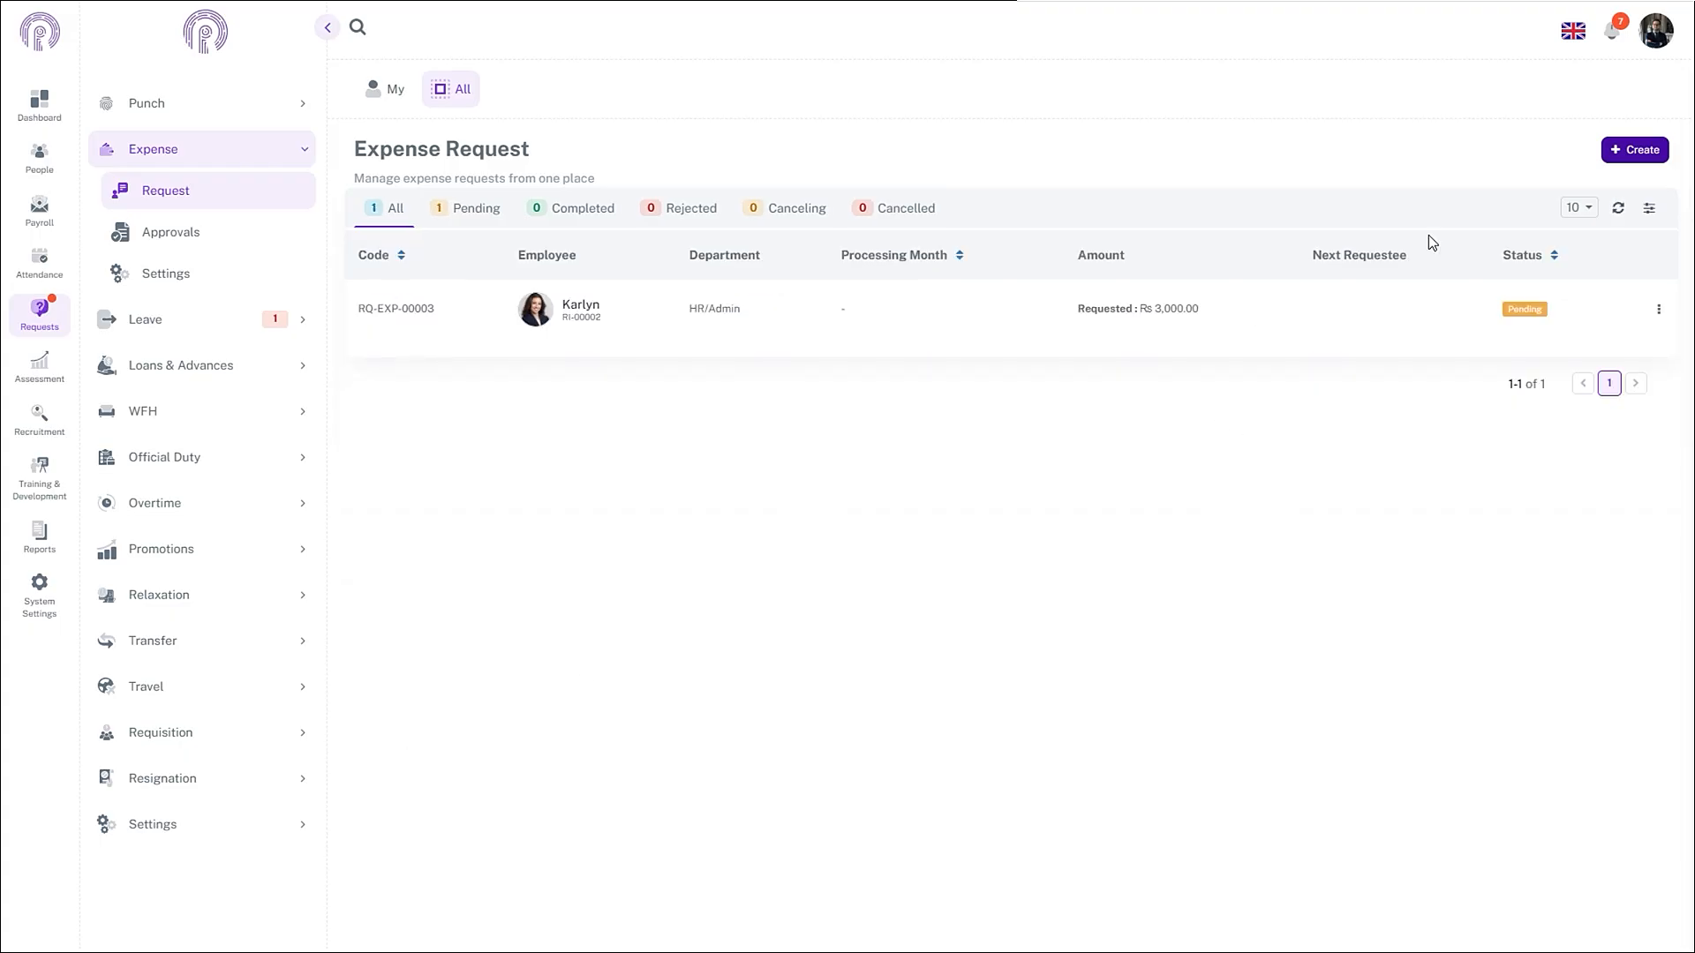
# - Create another expense request and select the same employee
pyautogui.click(1638, 151)
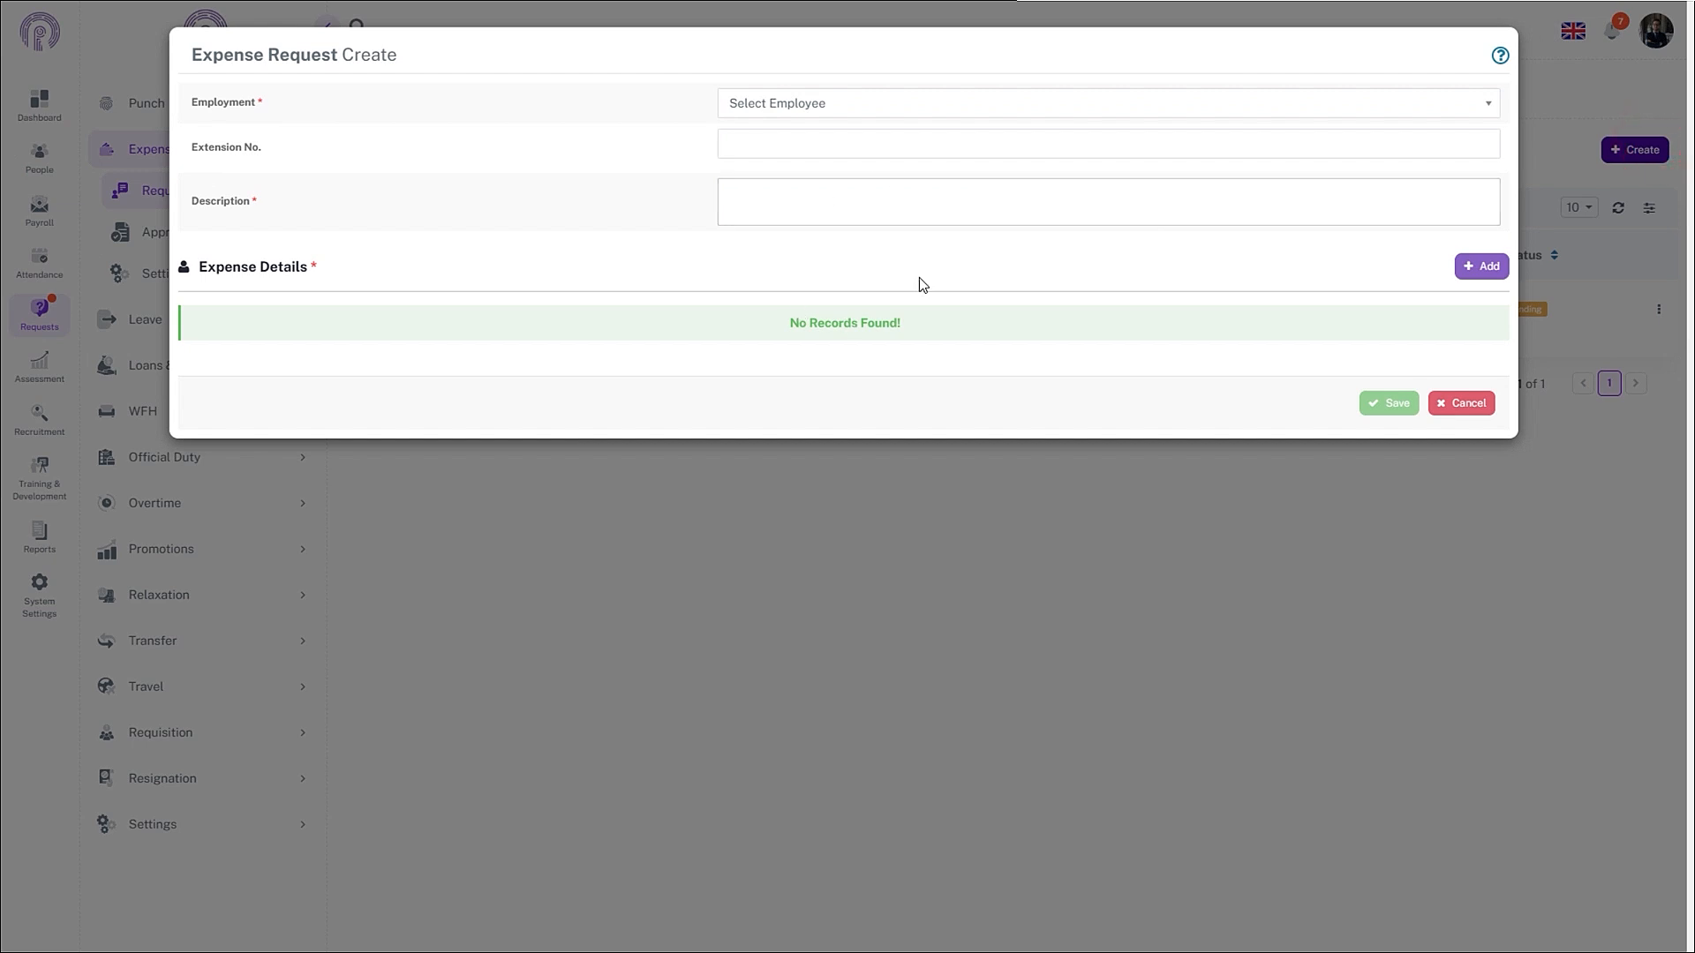
pyautogui.click(942, 104)
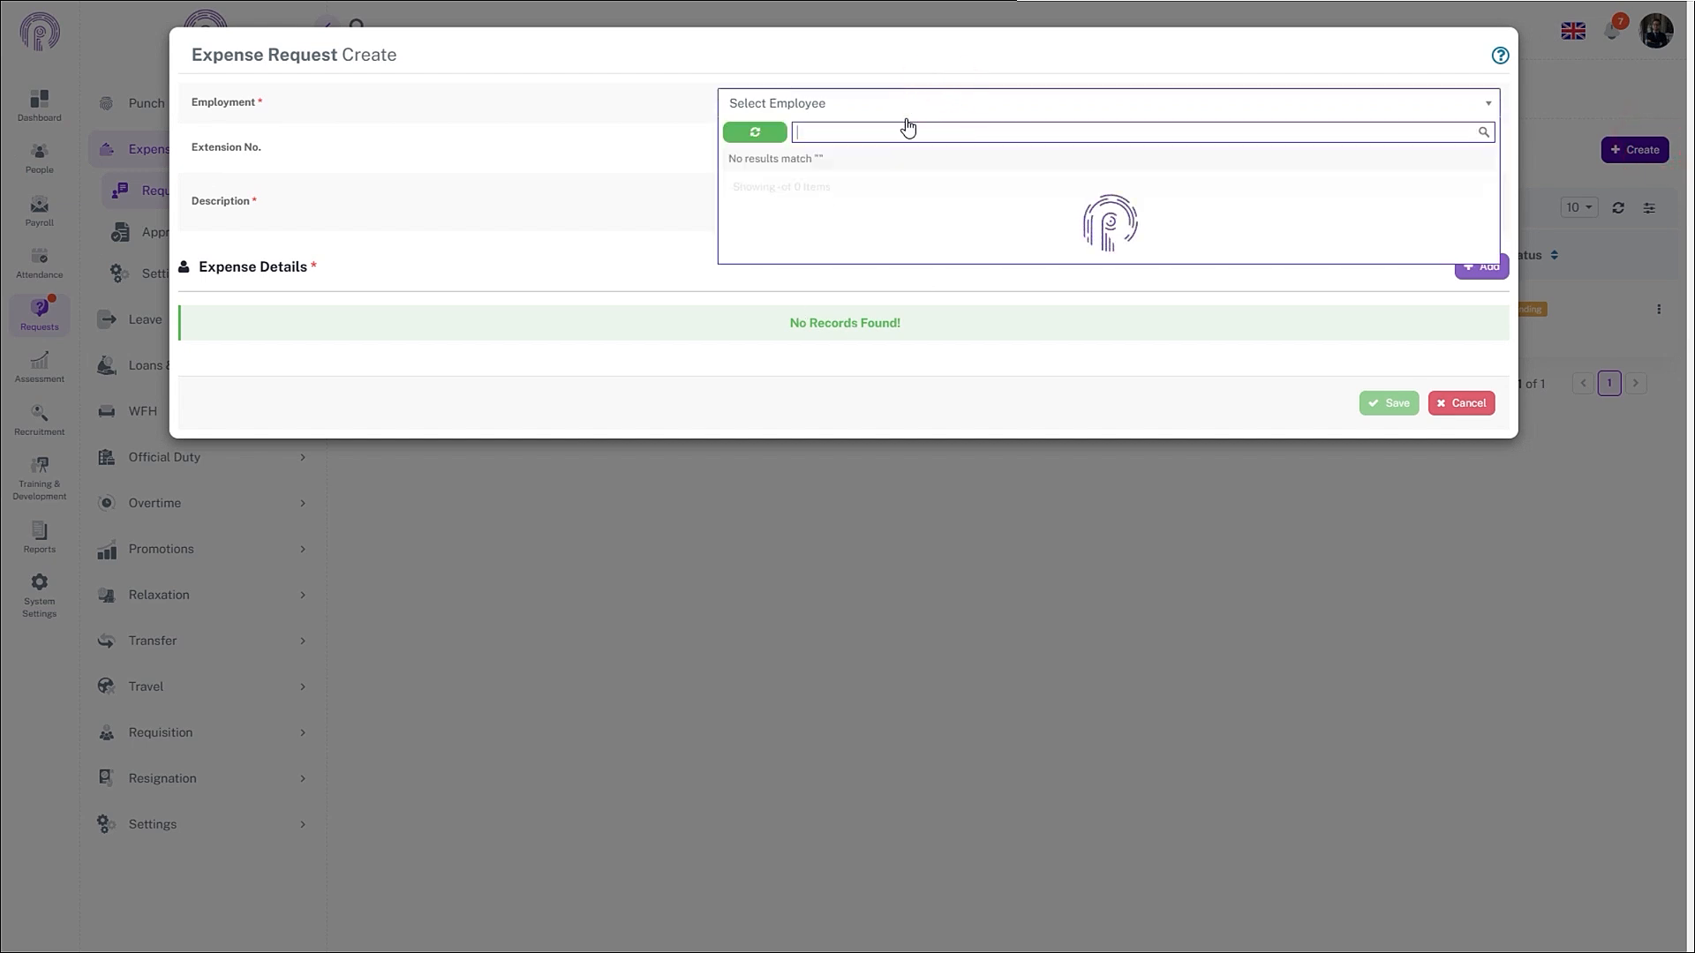
pyautogui.write('kary')
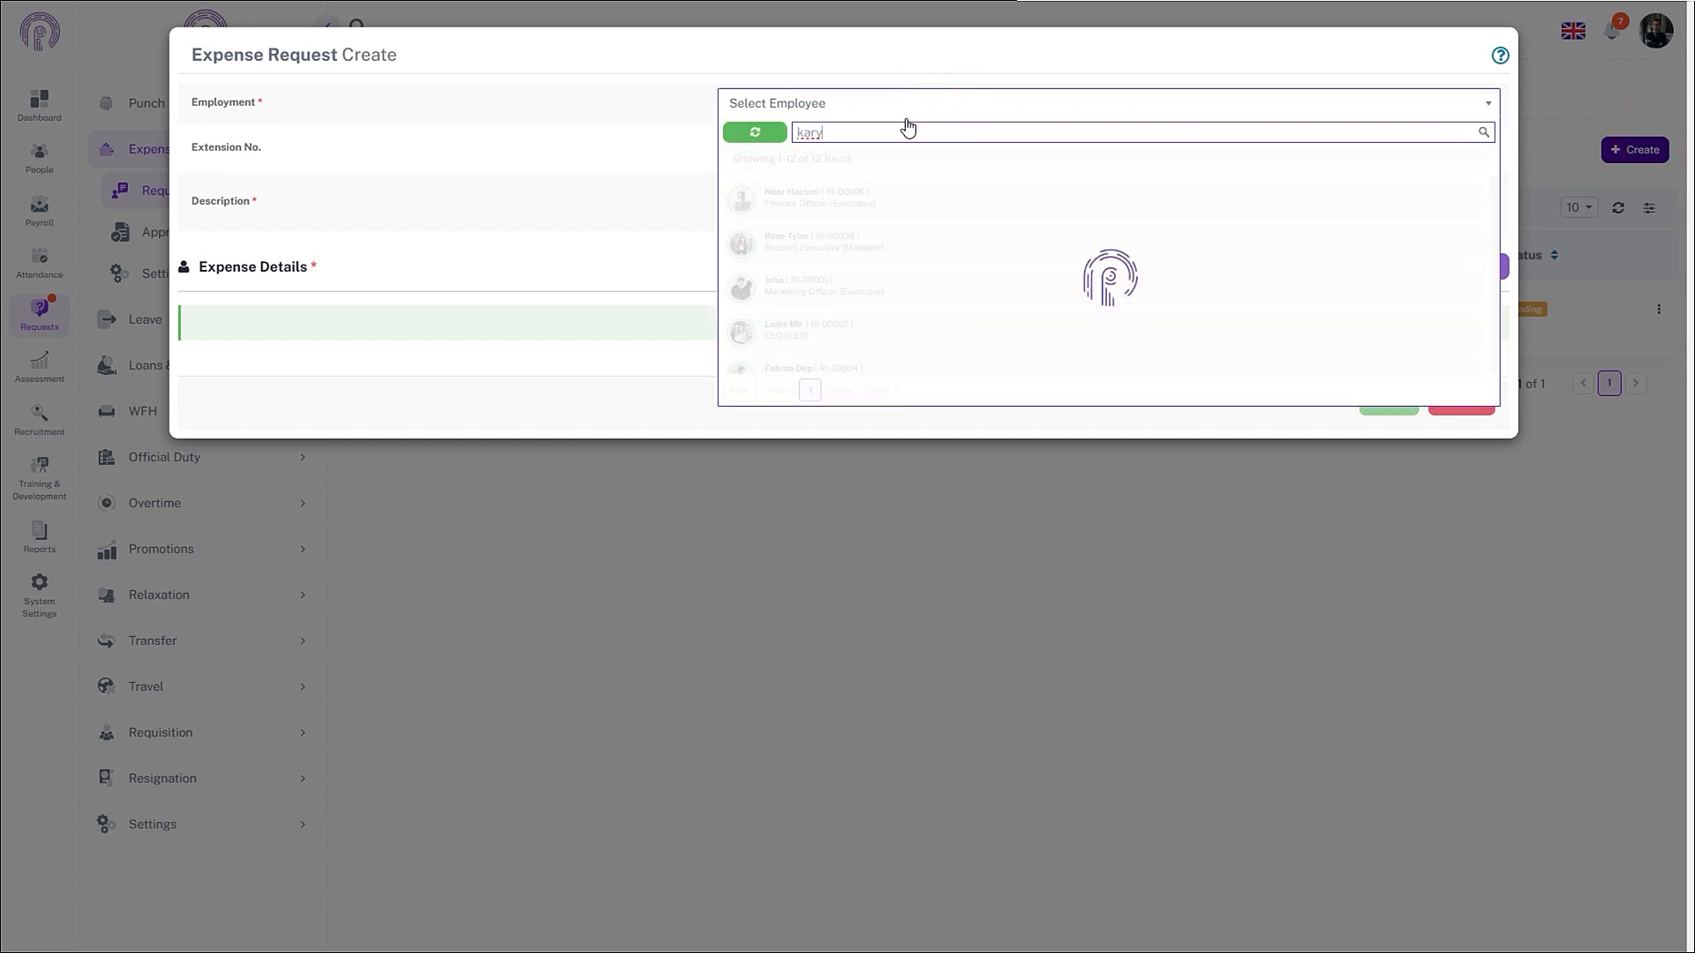
pyautogui.press('BackSpace')
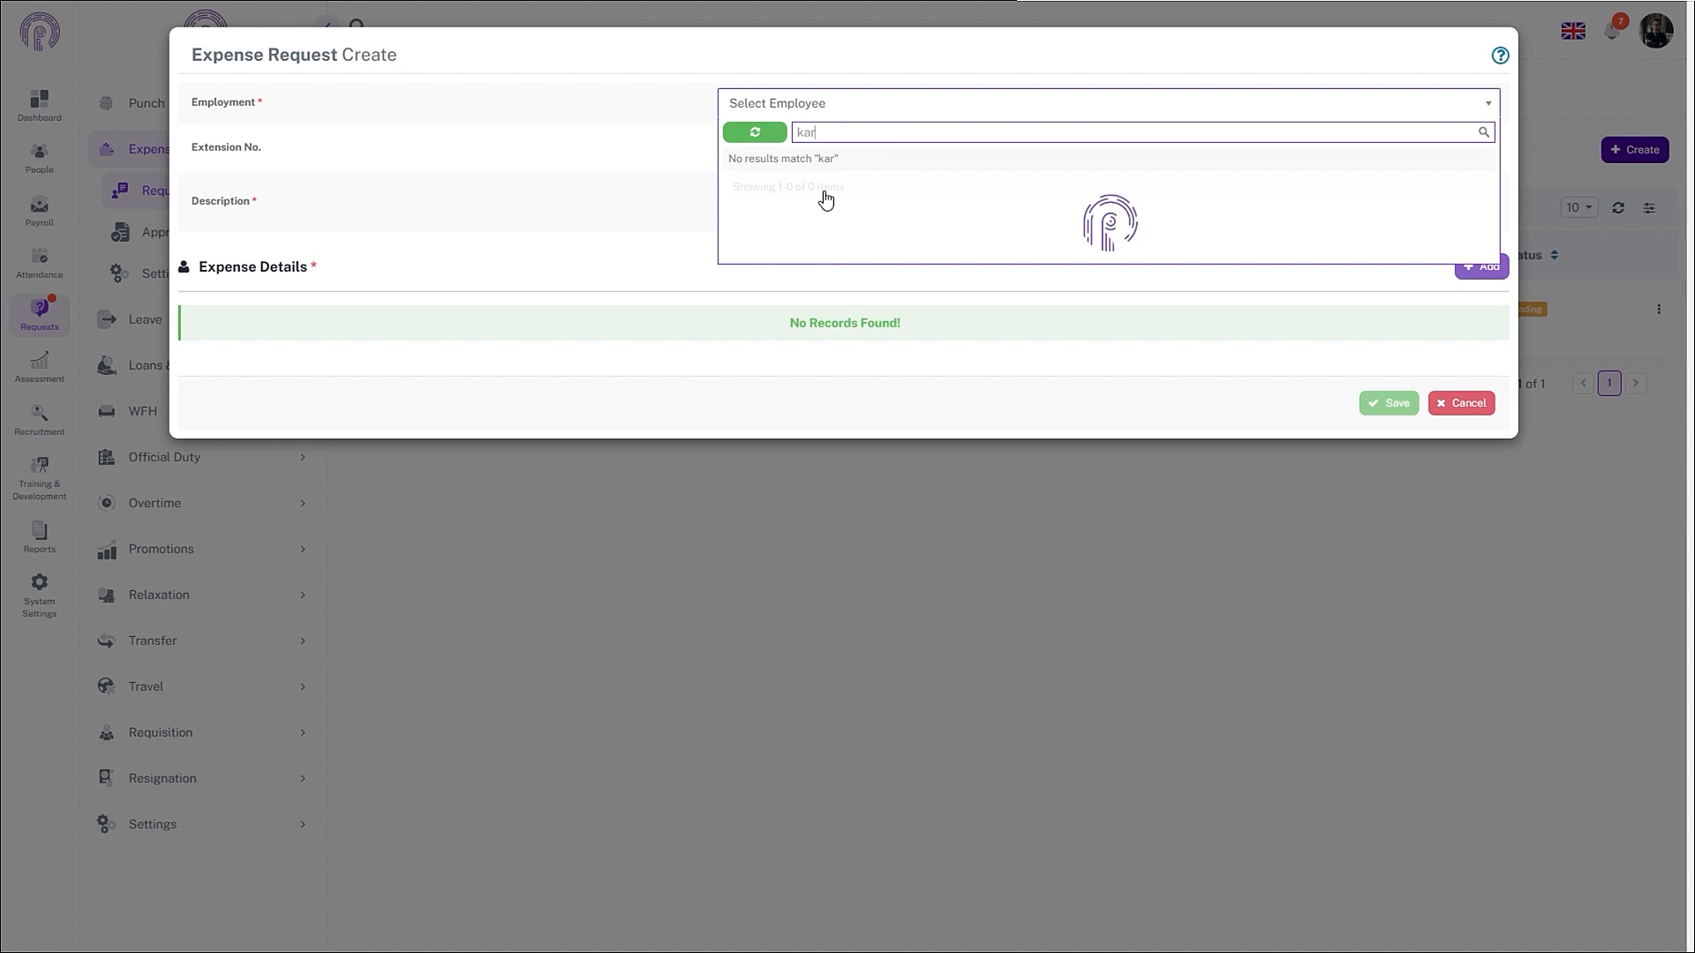
pyautogui.click(804, 199)
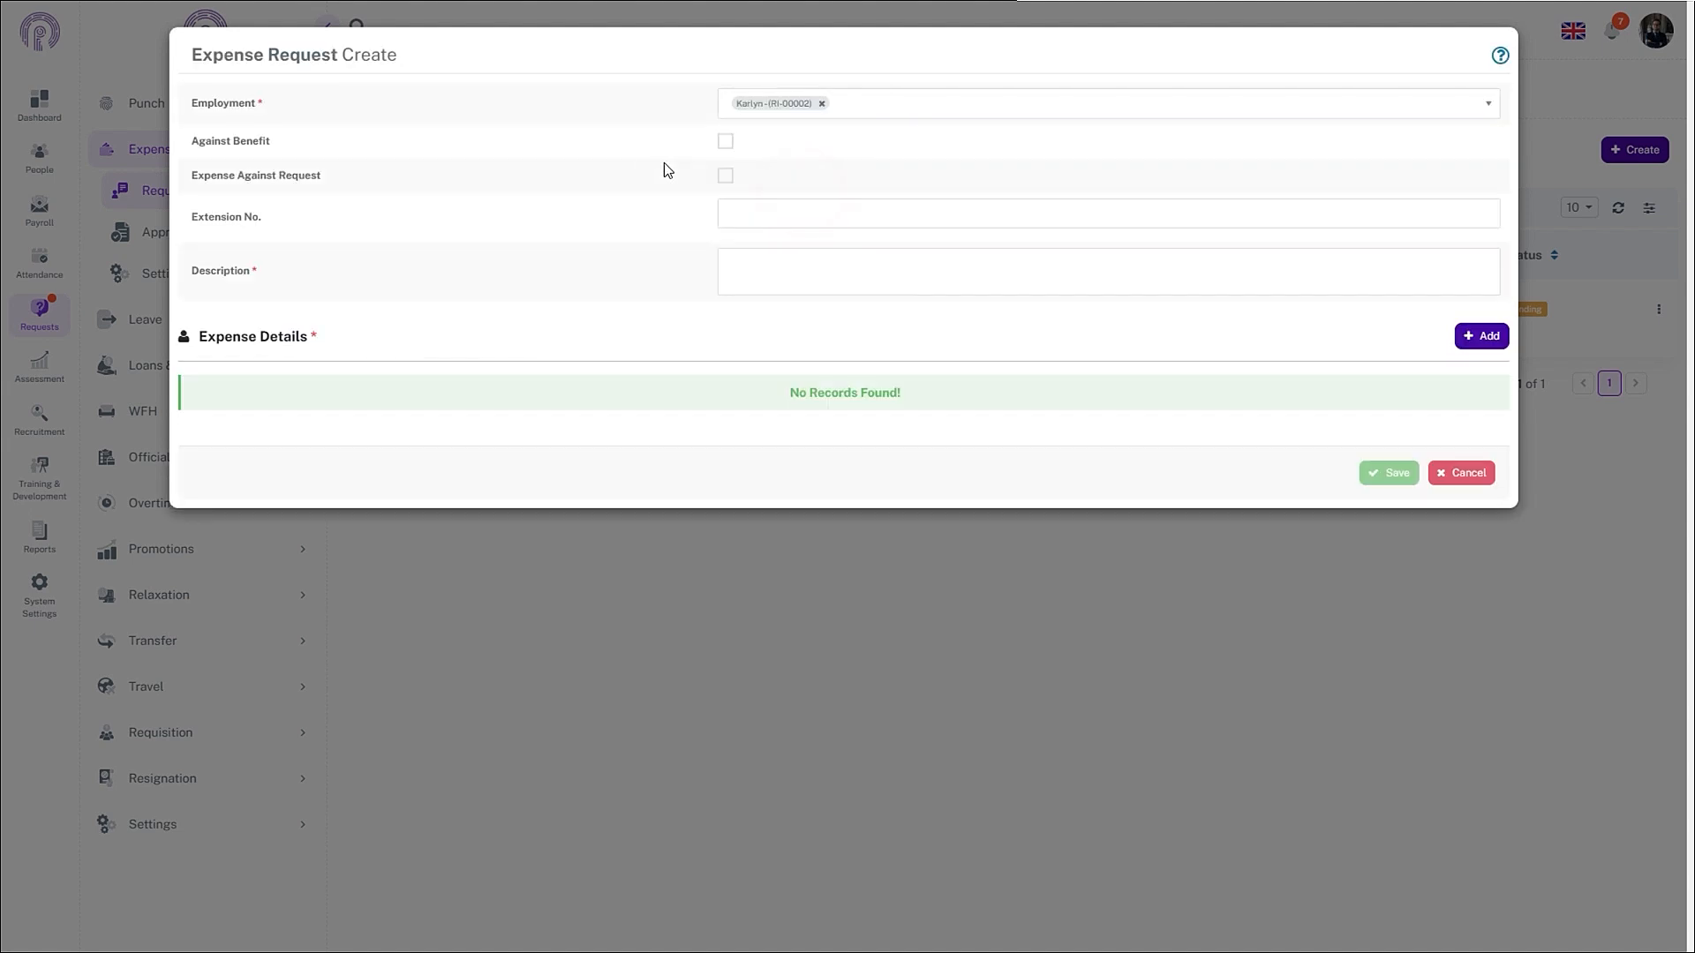
# - Mark it against a benefit, type Medical OPD Allowance, with description 'Medical Reasons'
pyautogui.click(728, 143)
pyautogui.click(774, 177)
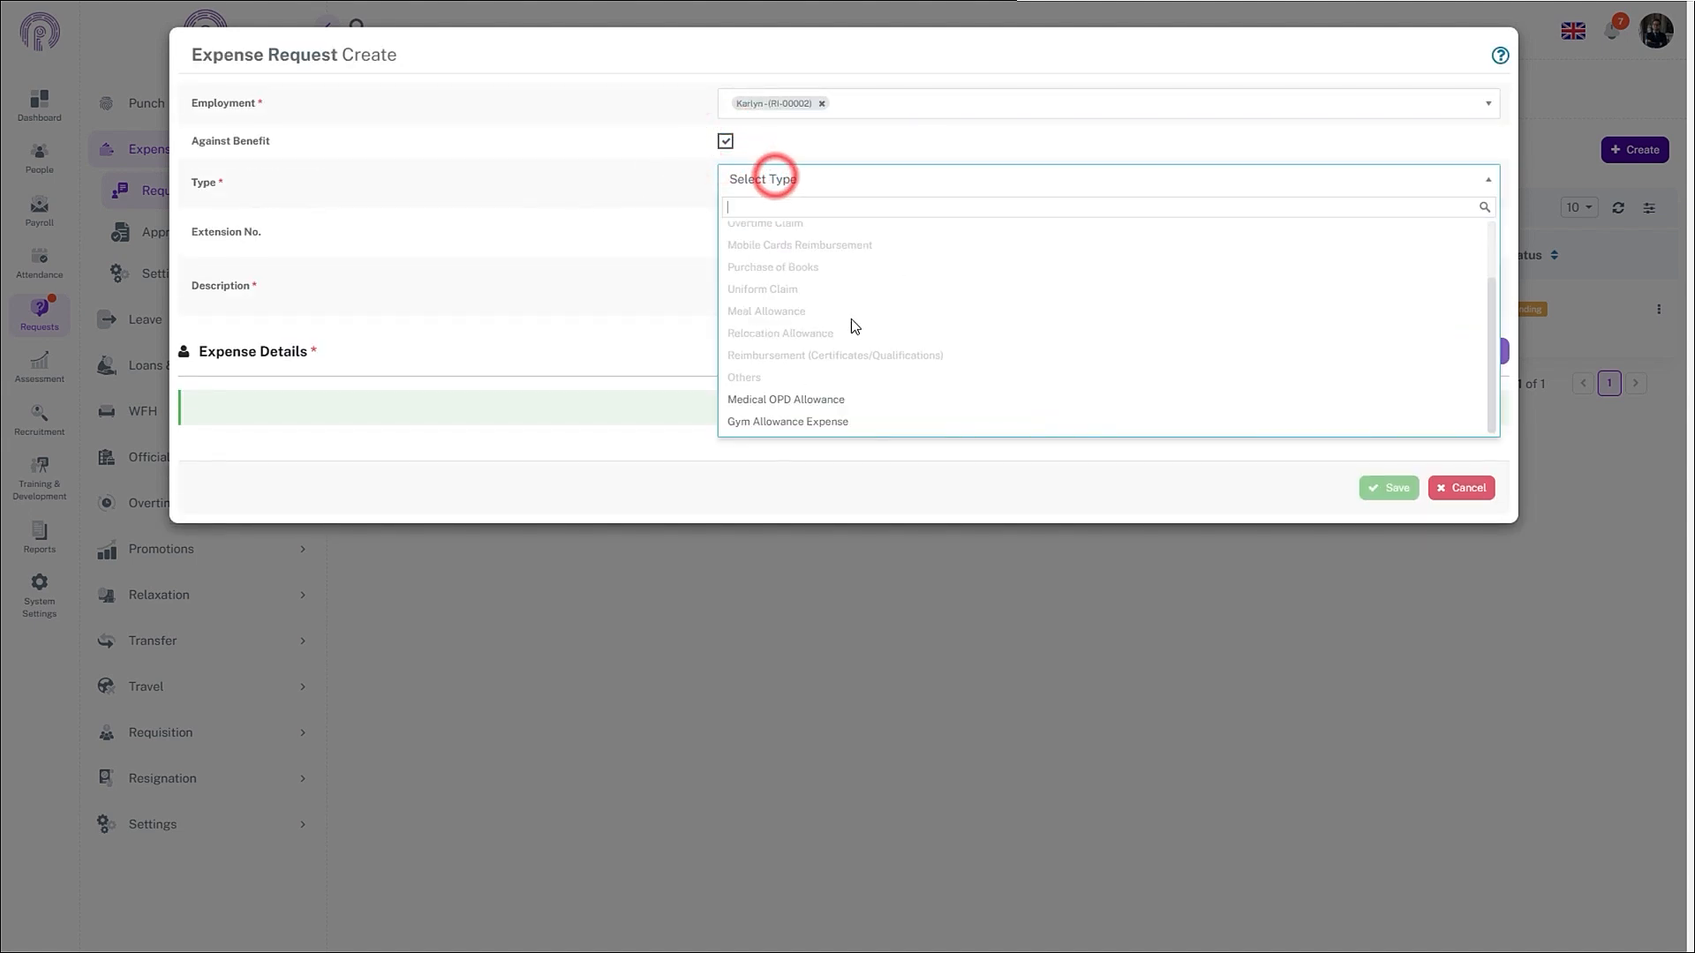
pyautogui.click(840, 401)
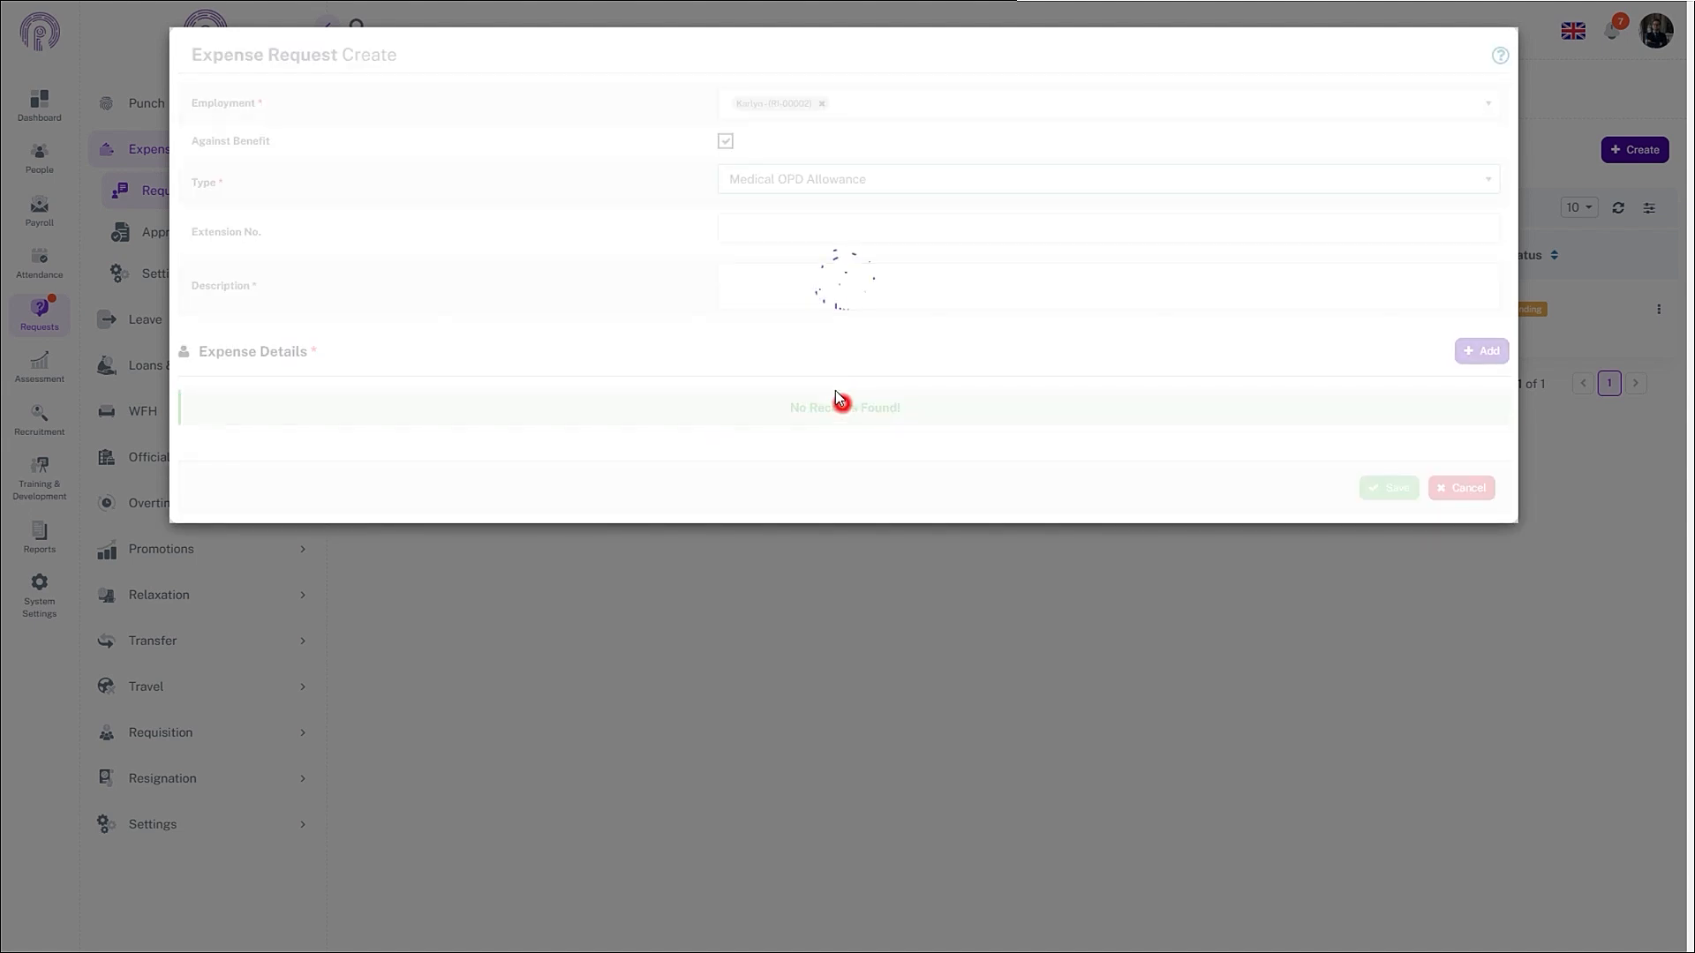
pyautogui.click(798, 287)
pyautogui.write('Med')
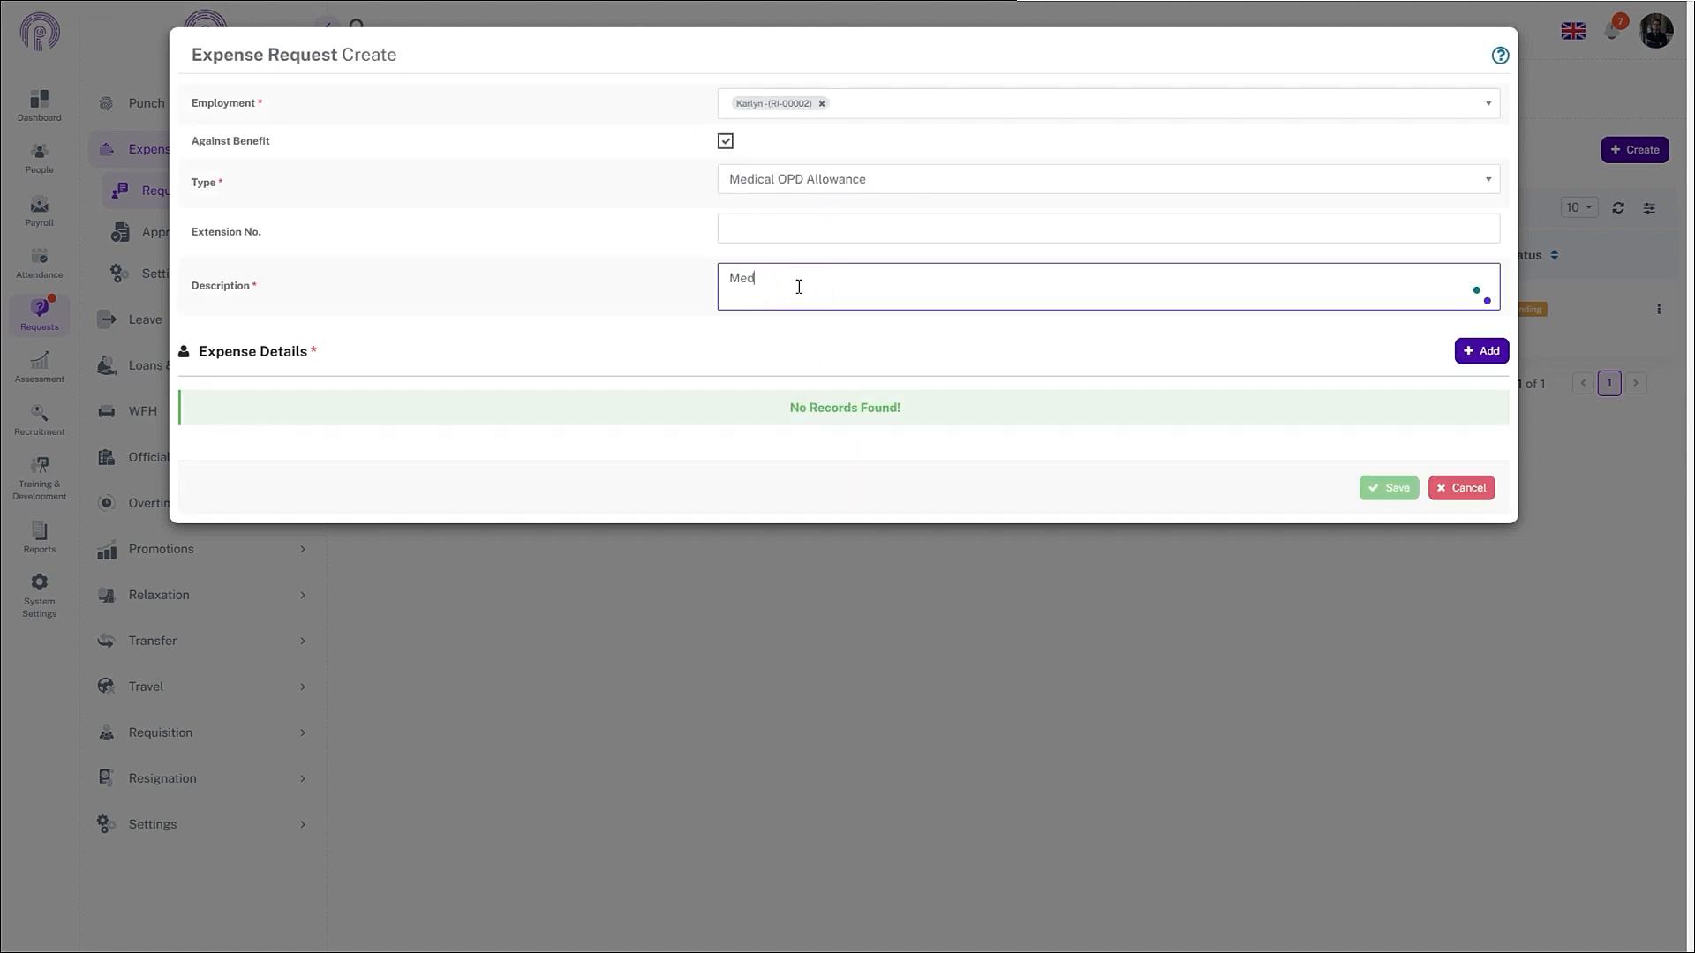
pyautogui.write('ical Reasons')
# - Add a 1000 expense line dated November 20, 2024 and save the medical expense request
pyautogui.click(1482, 350)
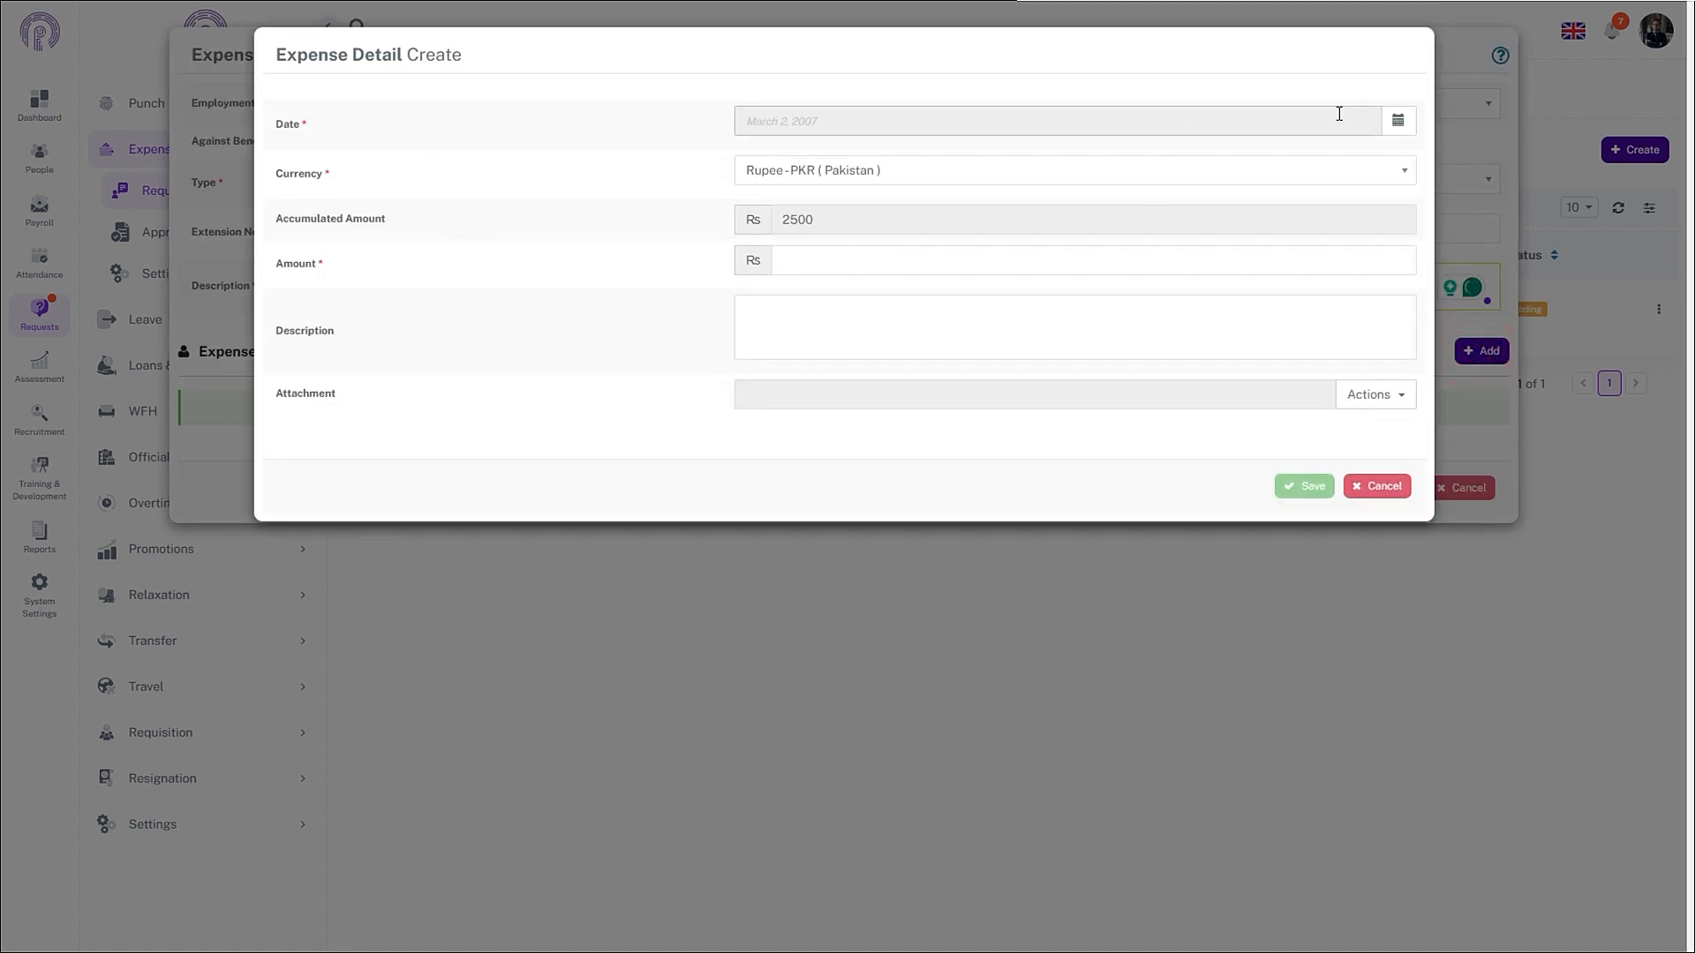
pyautogui.click(1399, 122)
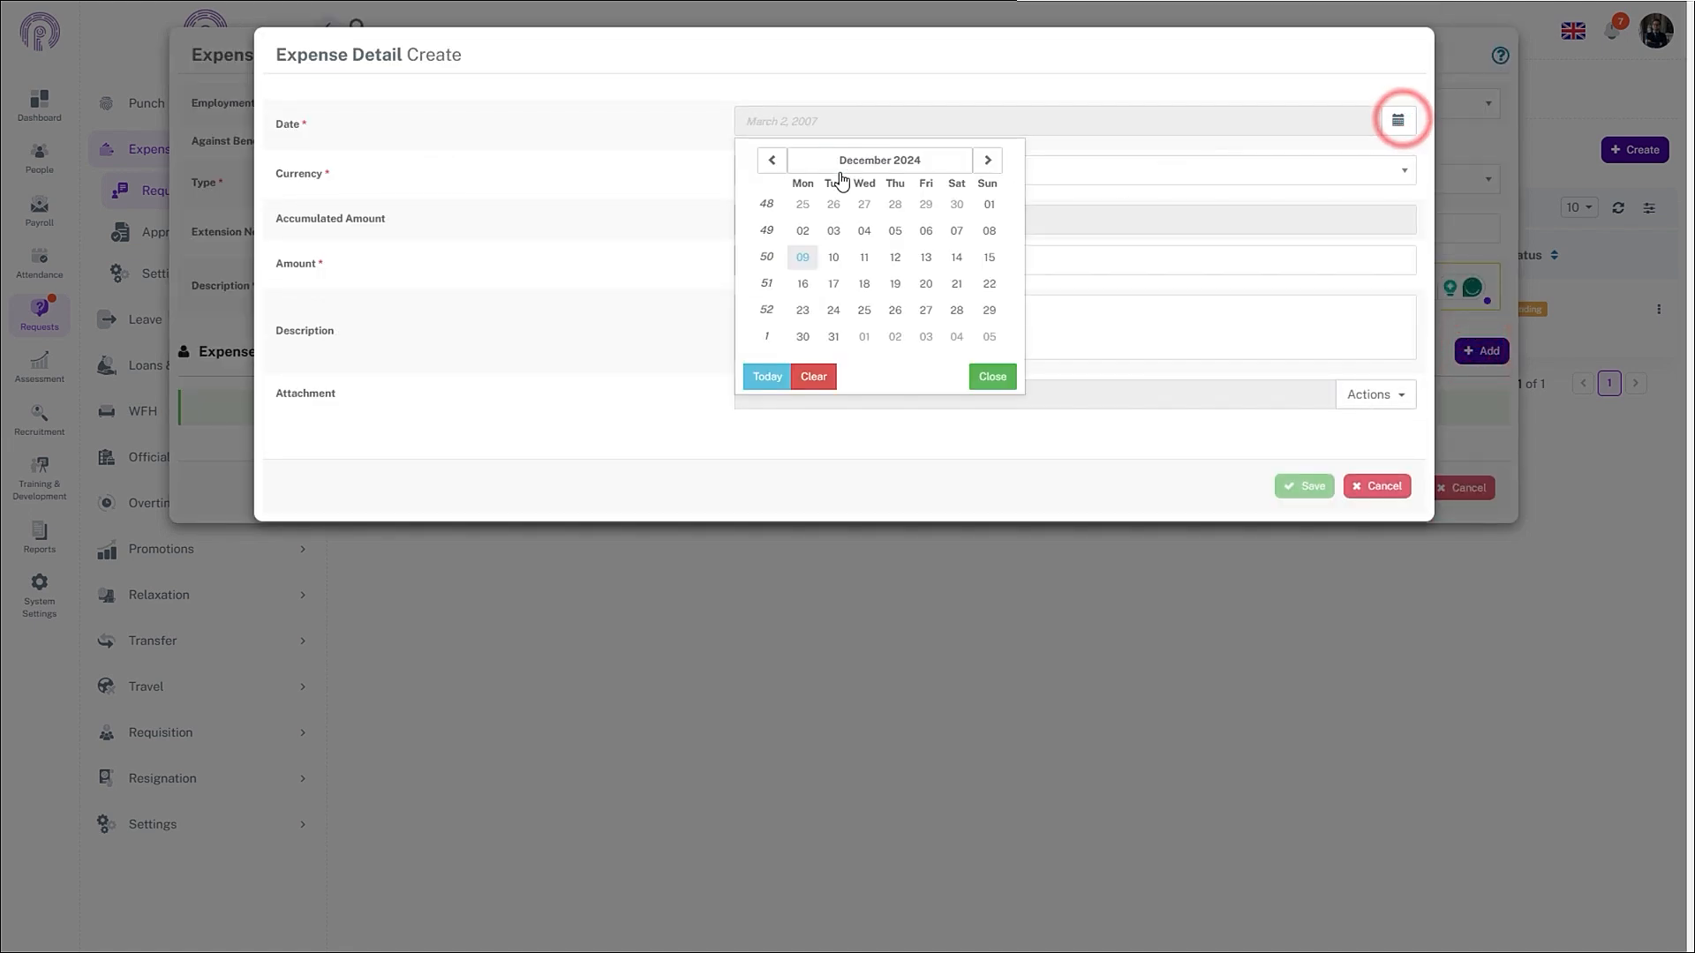
pyautogui.click(772, 160)
pyautogui.click(858, 280)
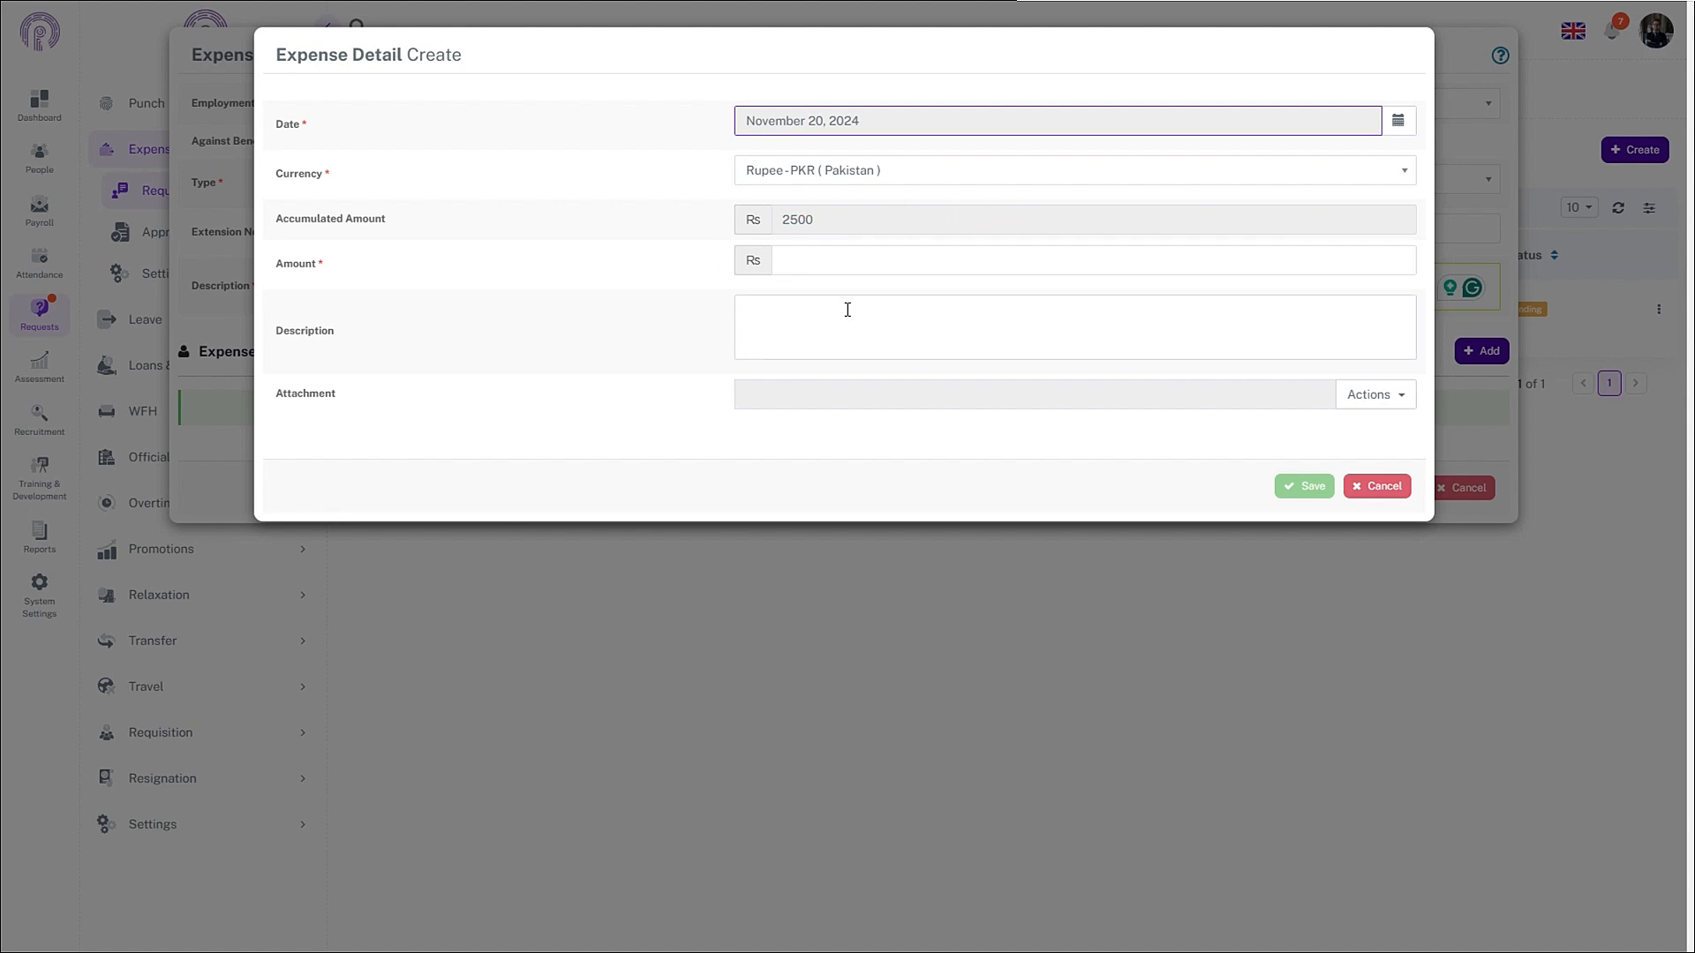
pyautogui.click(797, 256)
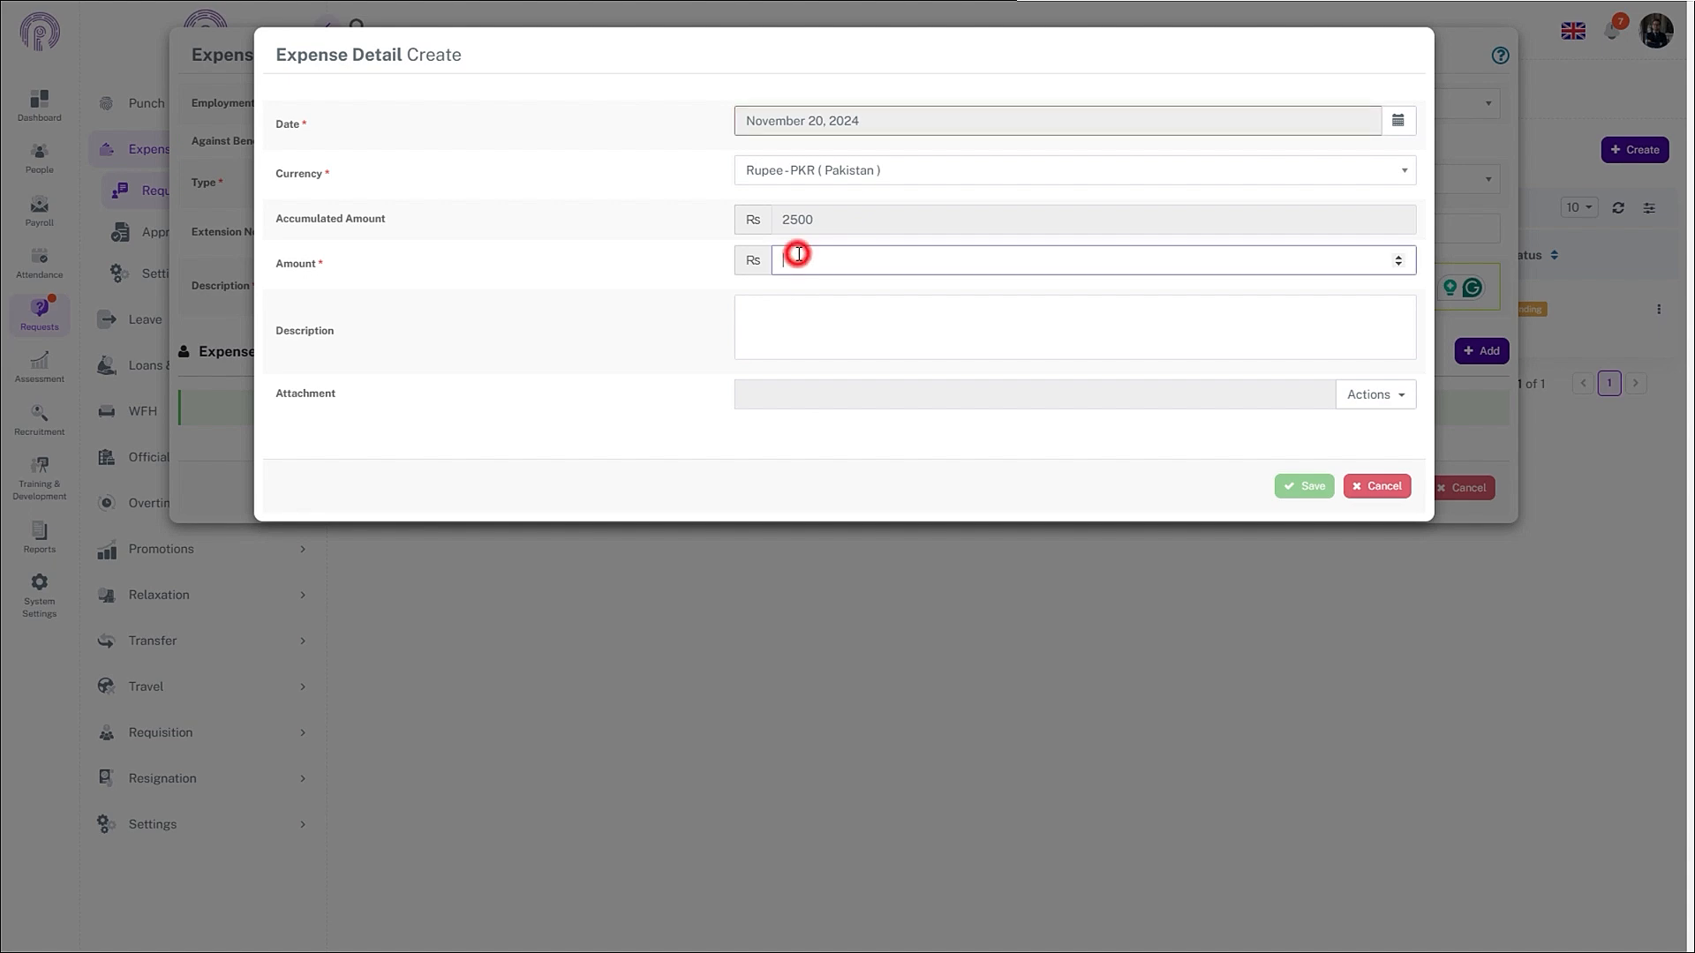
pyautogui.write('1000')
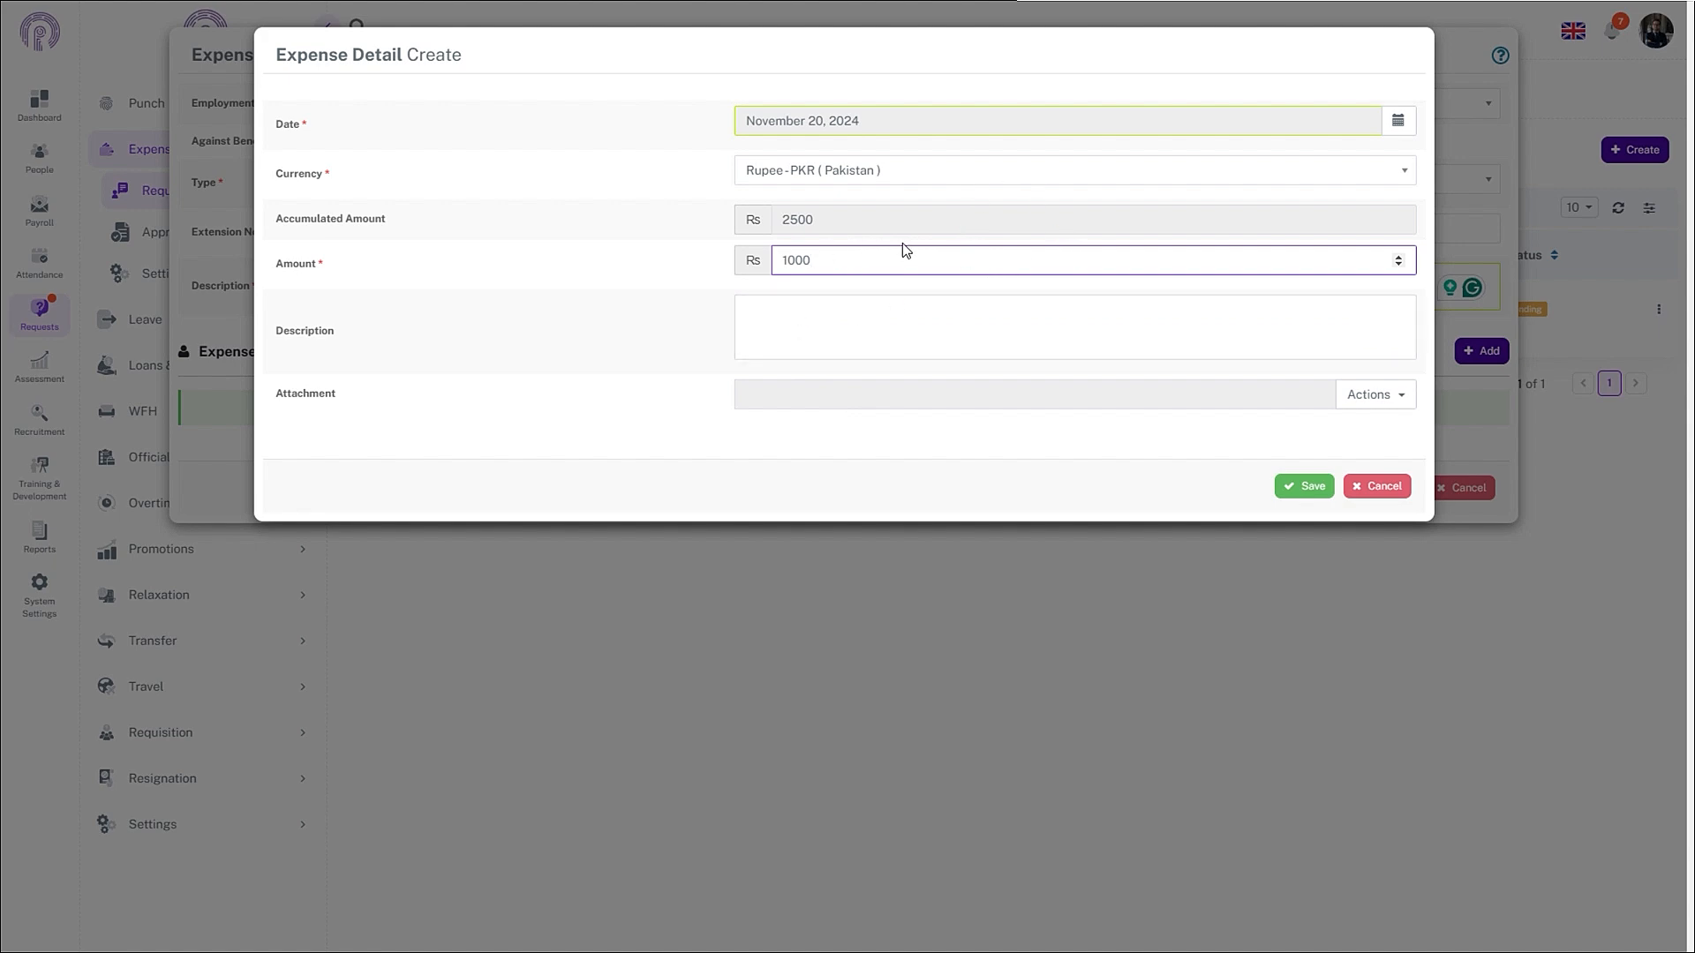
pyautogui.click(1290, 484)
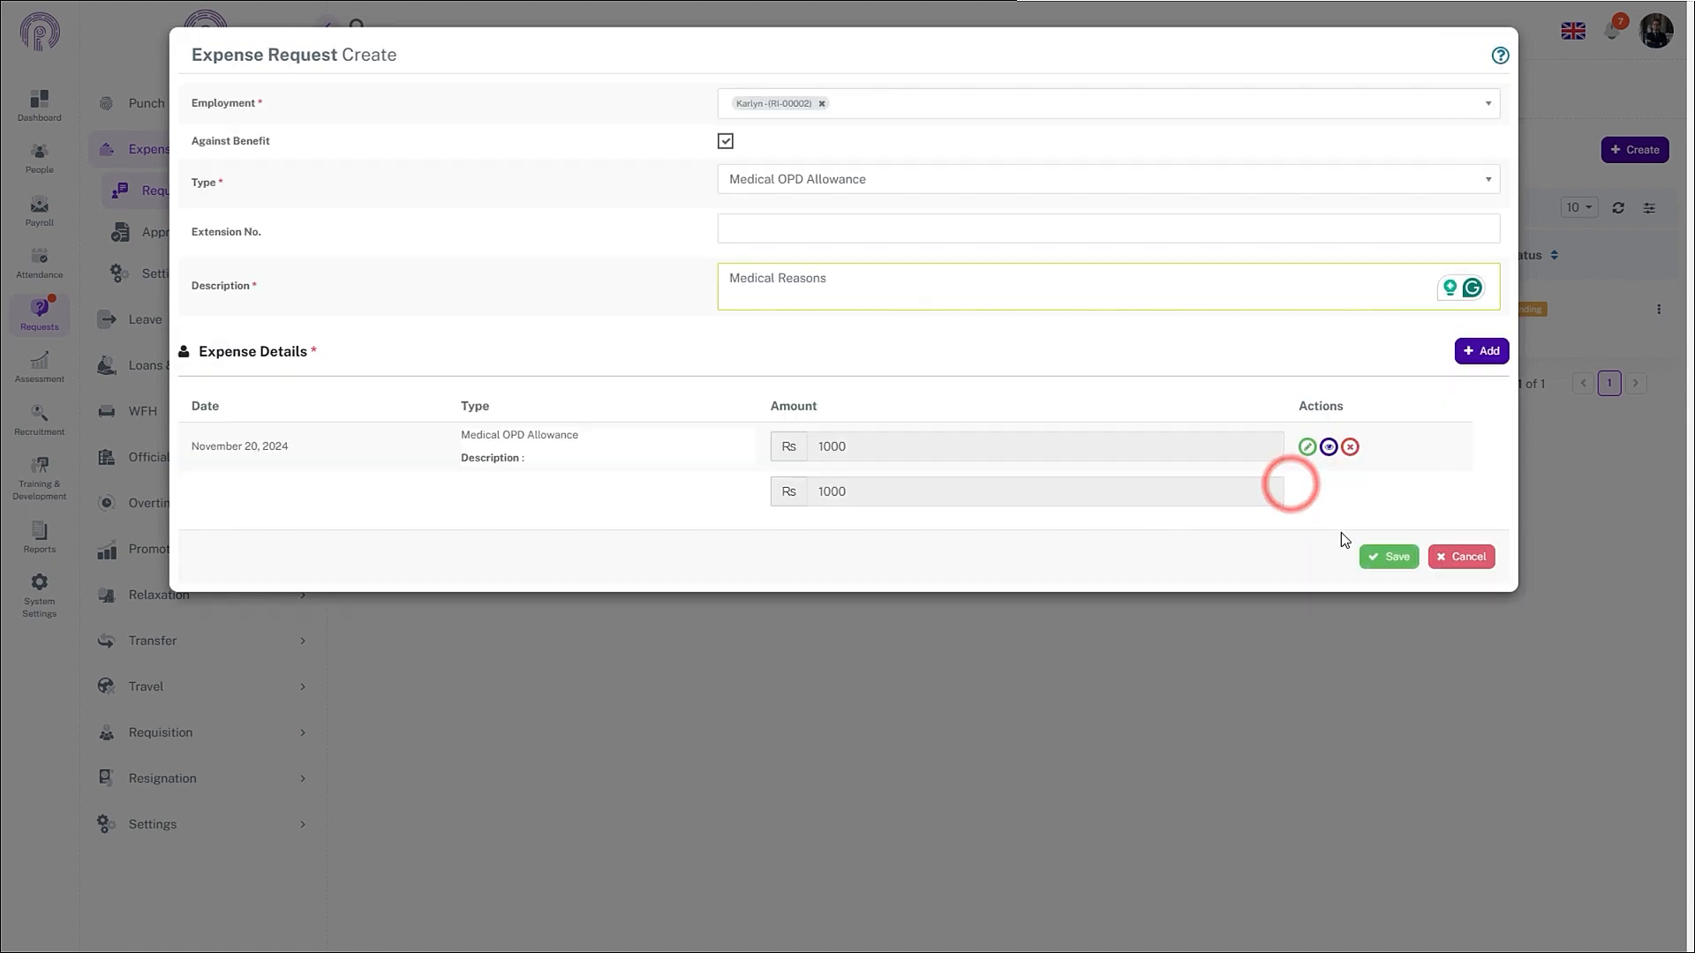
pyautogui.click(1371, 551)
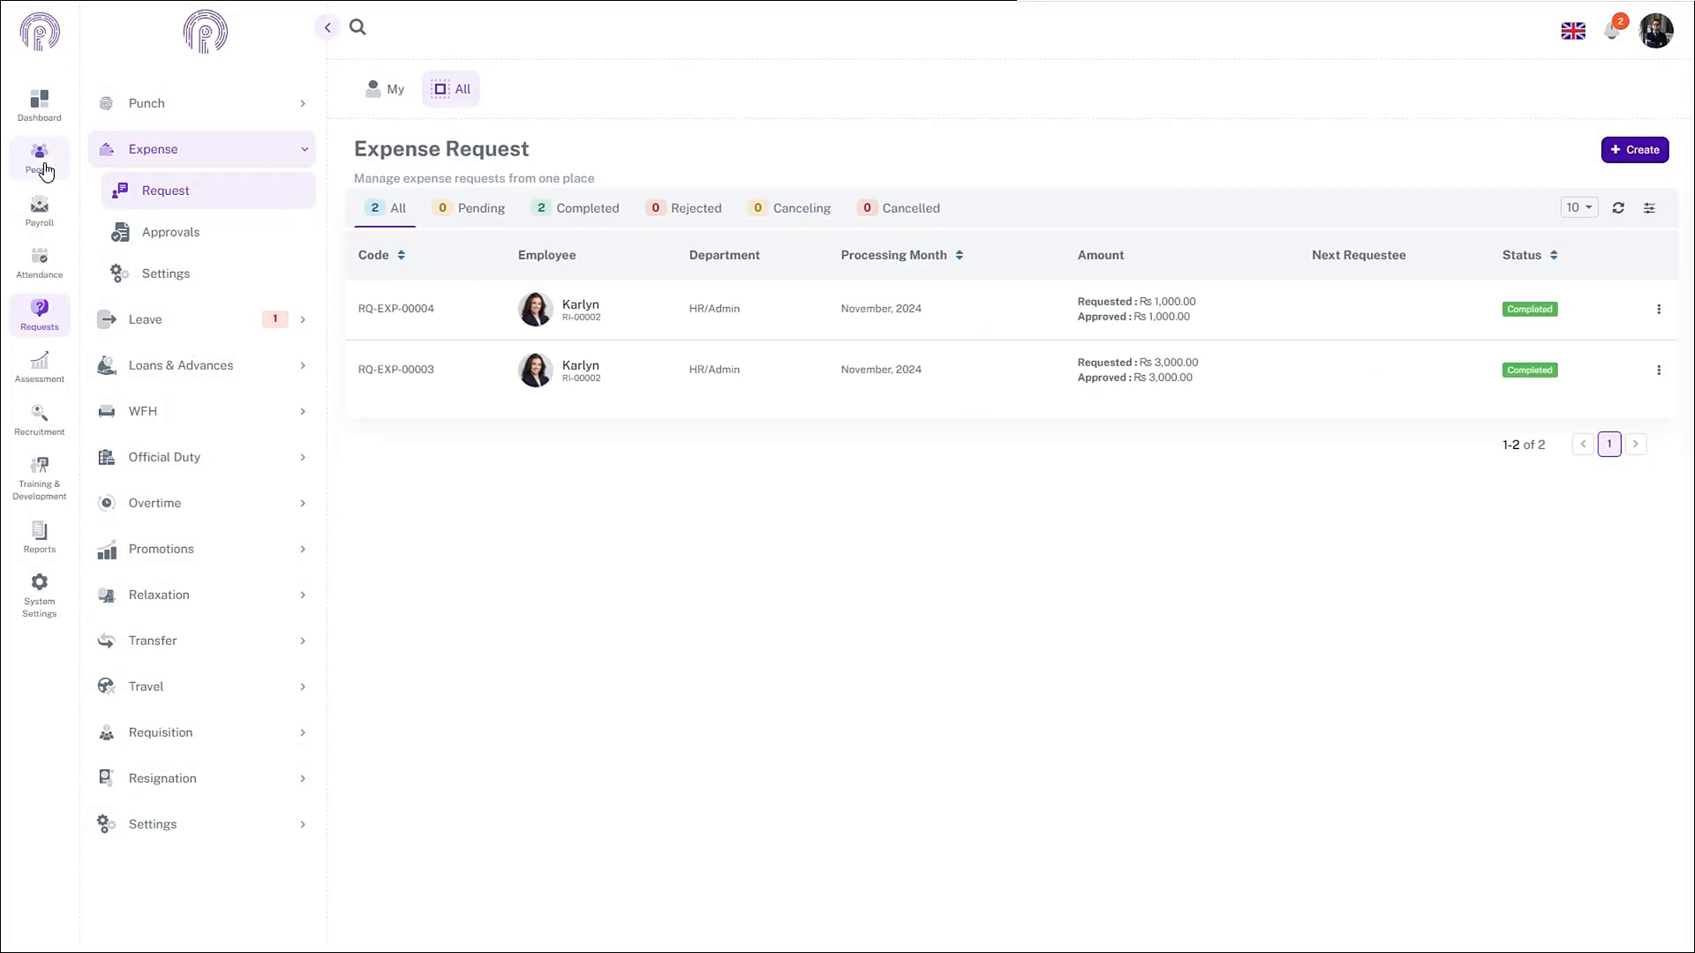
# - Run the Genral payroll PR-00001 for November 2024 from the Monthly payrolls list
pyautogui.click(41, 161)
pyautogui.click(41, 208)
pyautogui.click(134, 103)
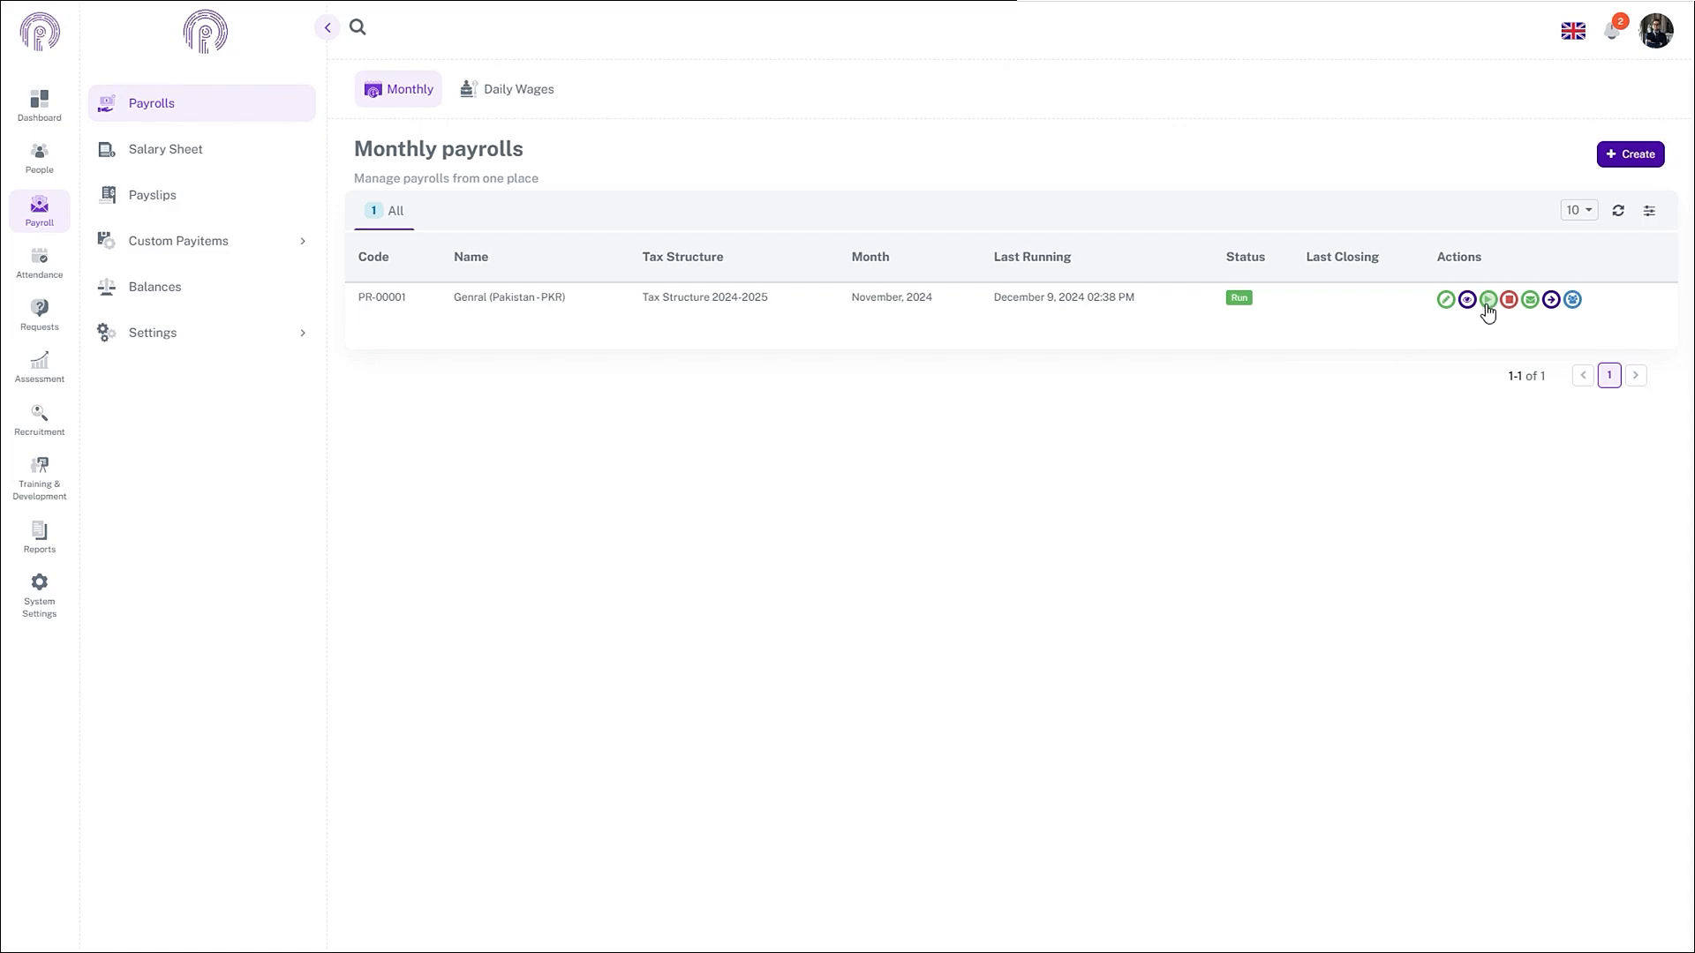
pyautogui.click(1489, 301)
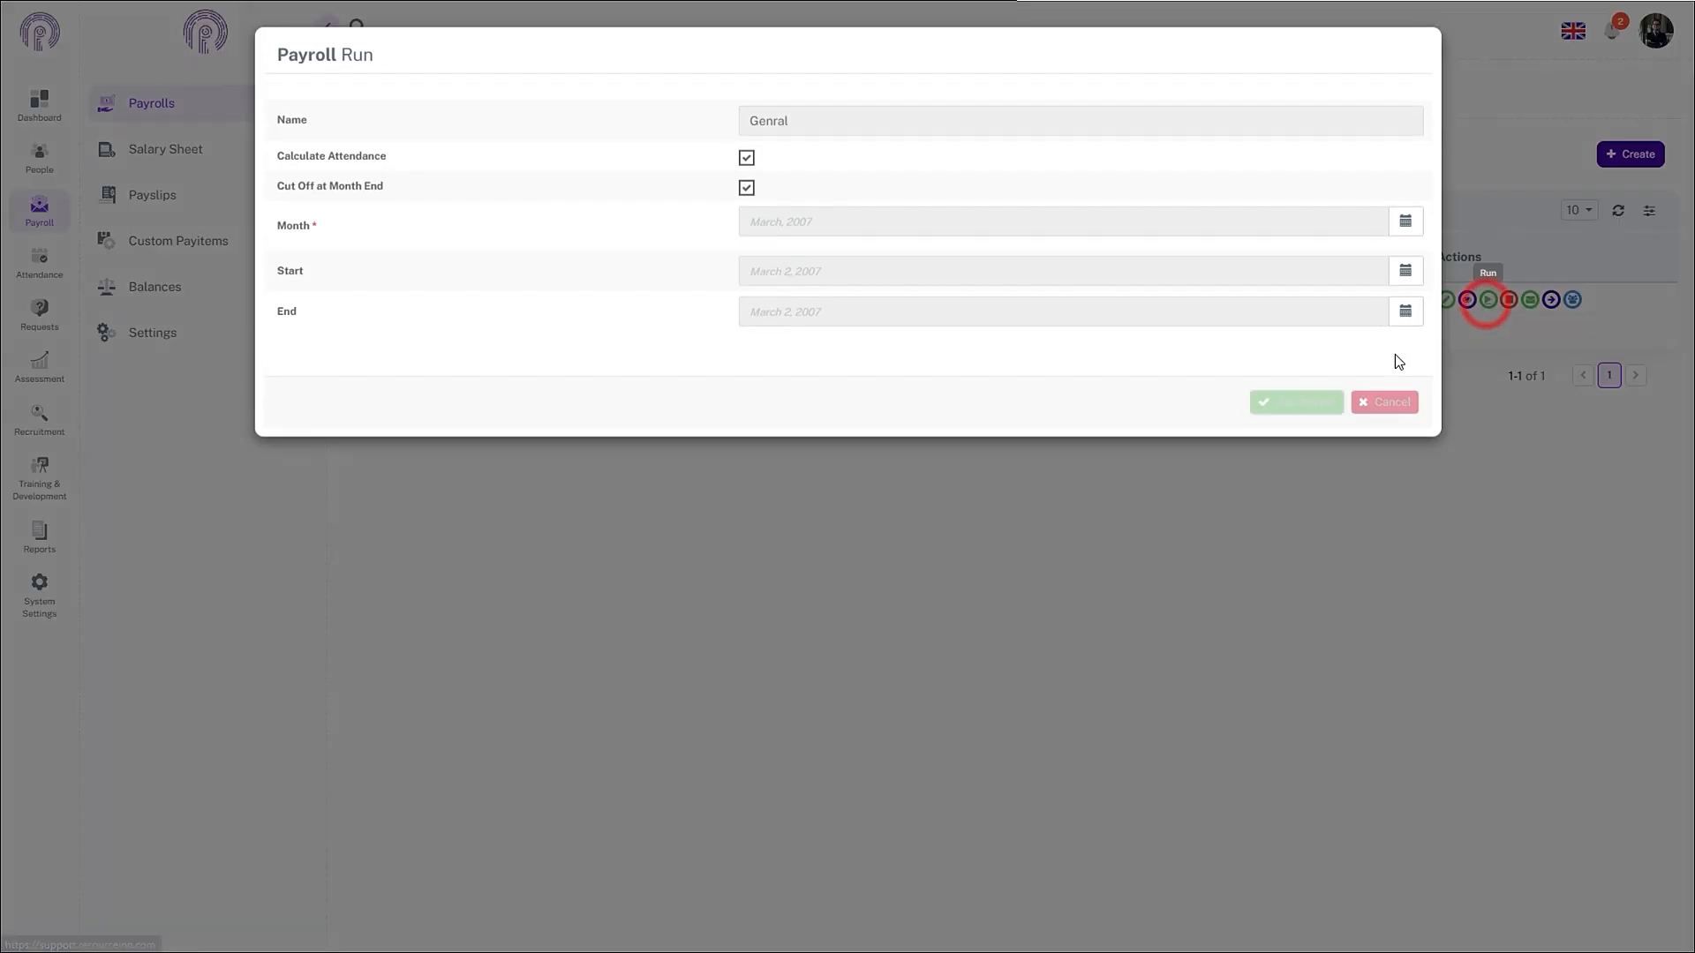
pyautogui.click(1398, 222)
pyautogui.click(866, 407)
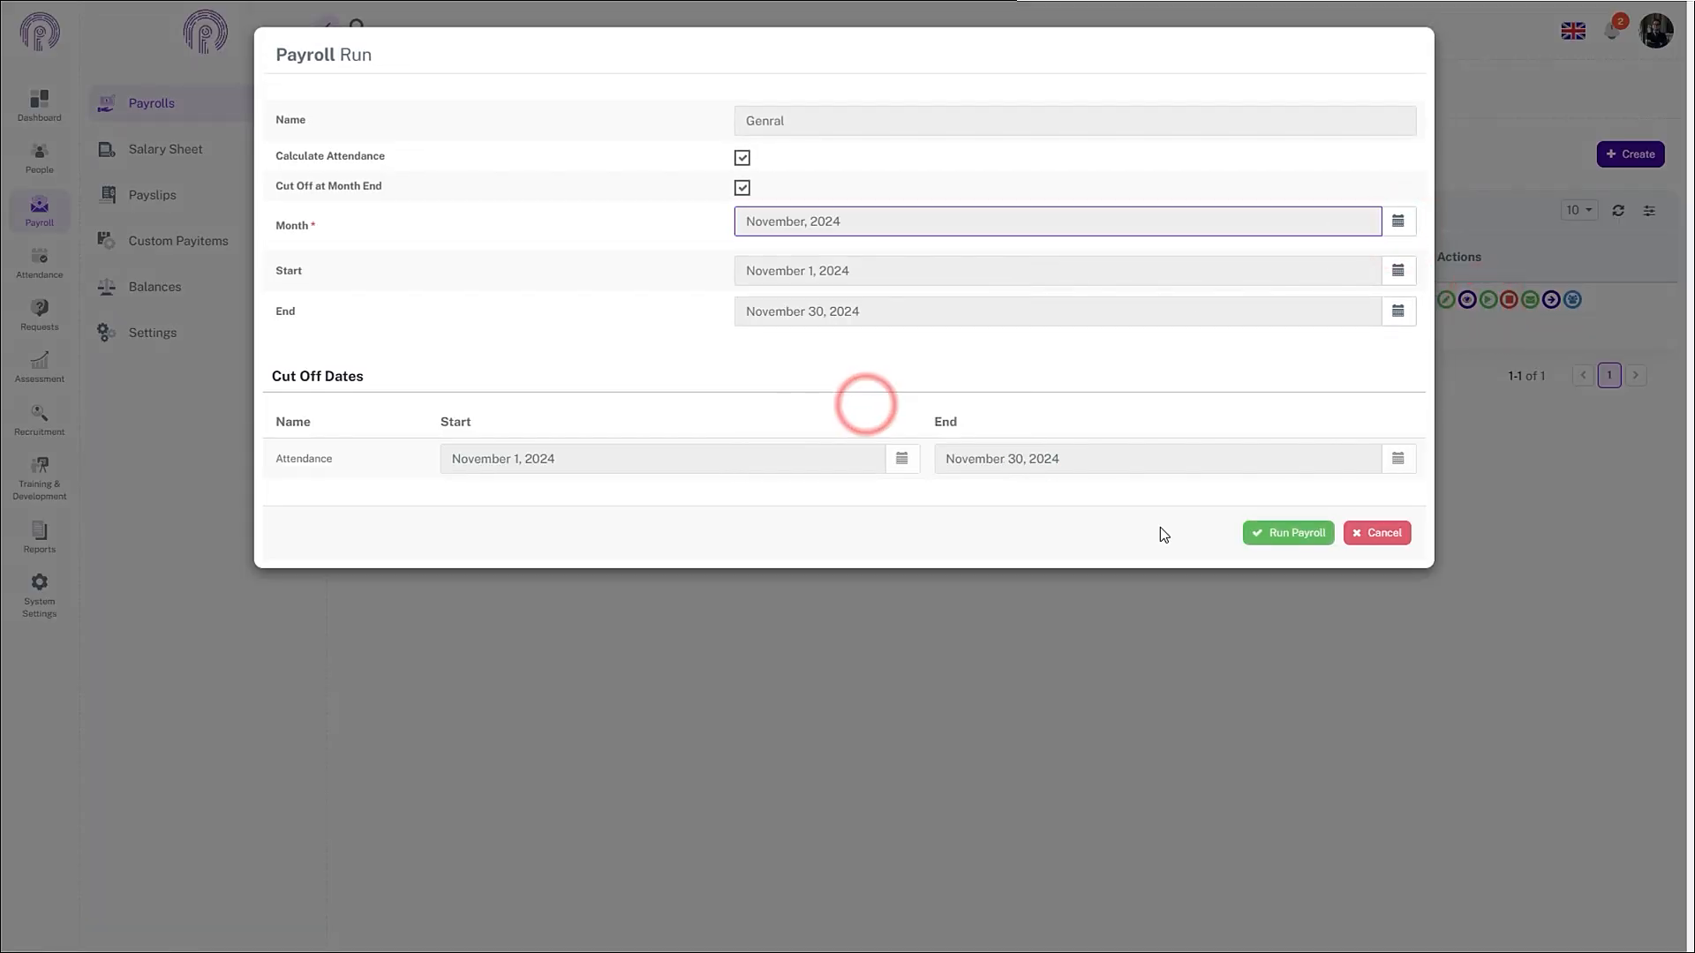
pyautogui.click(1254, 532)
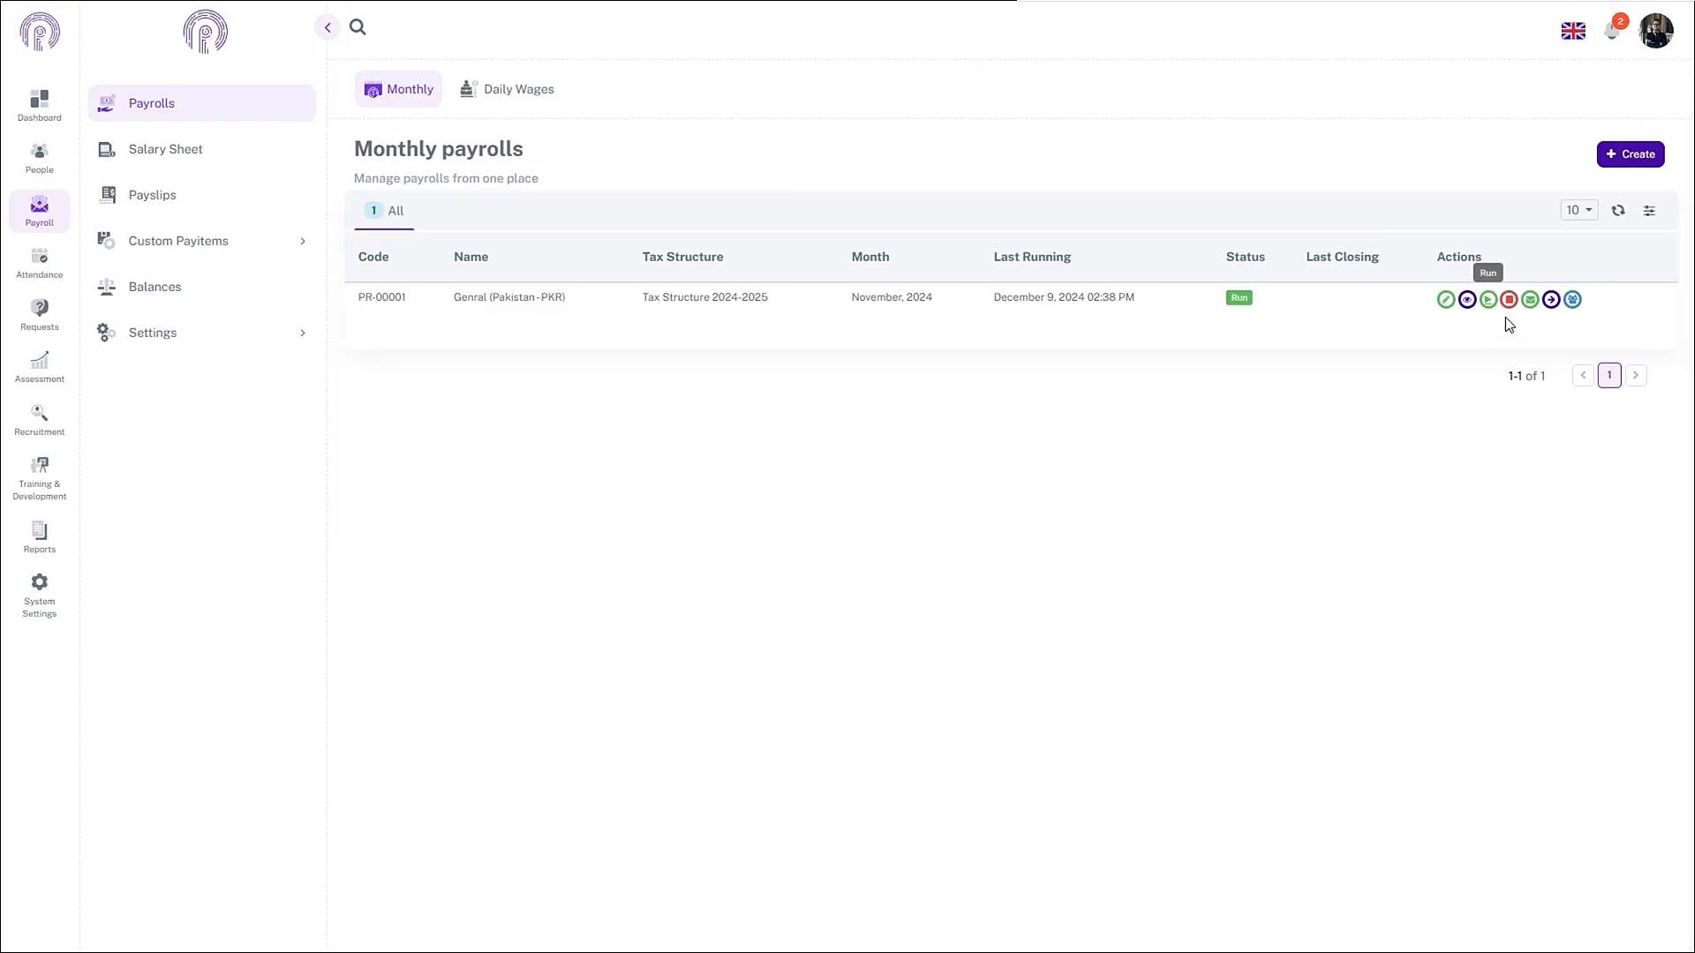
# - Open the payroll run's salary sheet from its row and review it before returning to the dashboard
pyautogui.click(1565, 301)
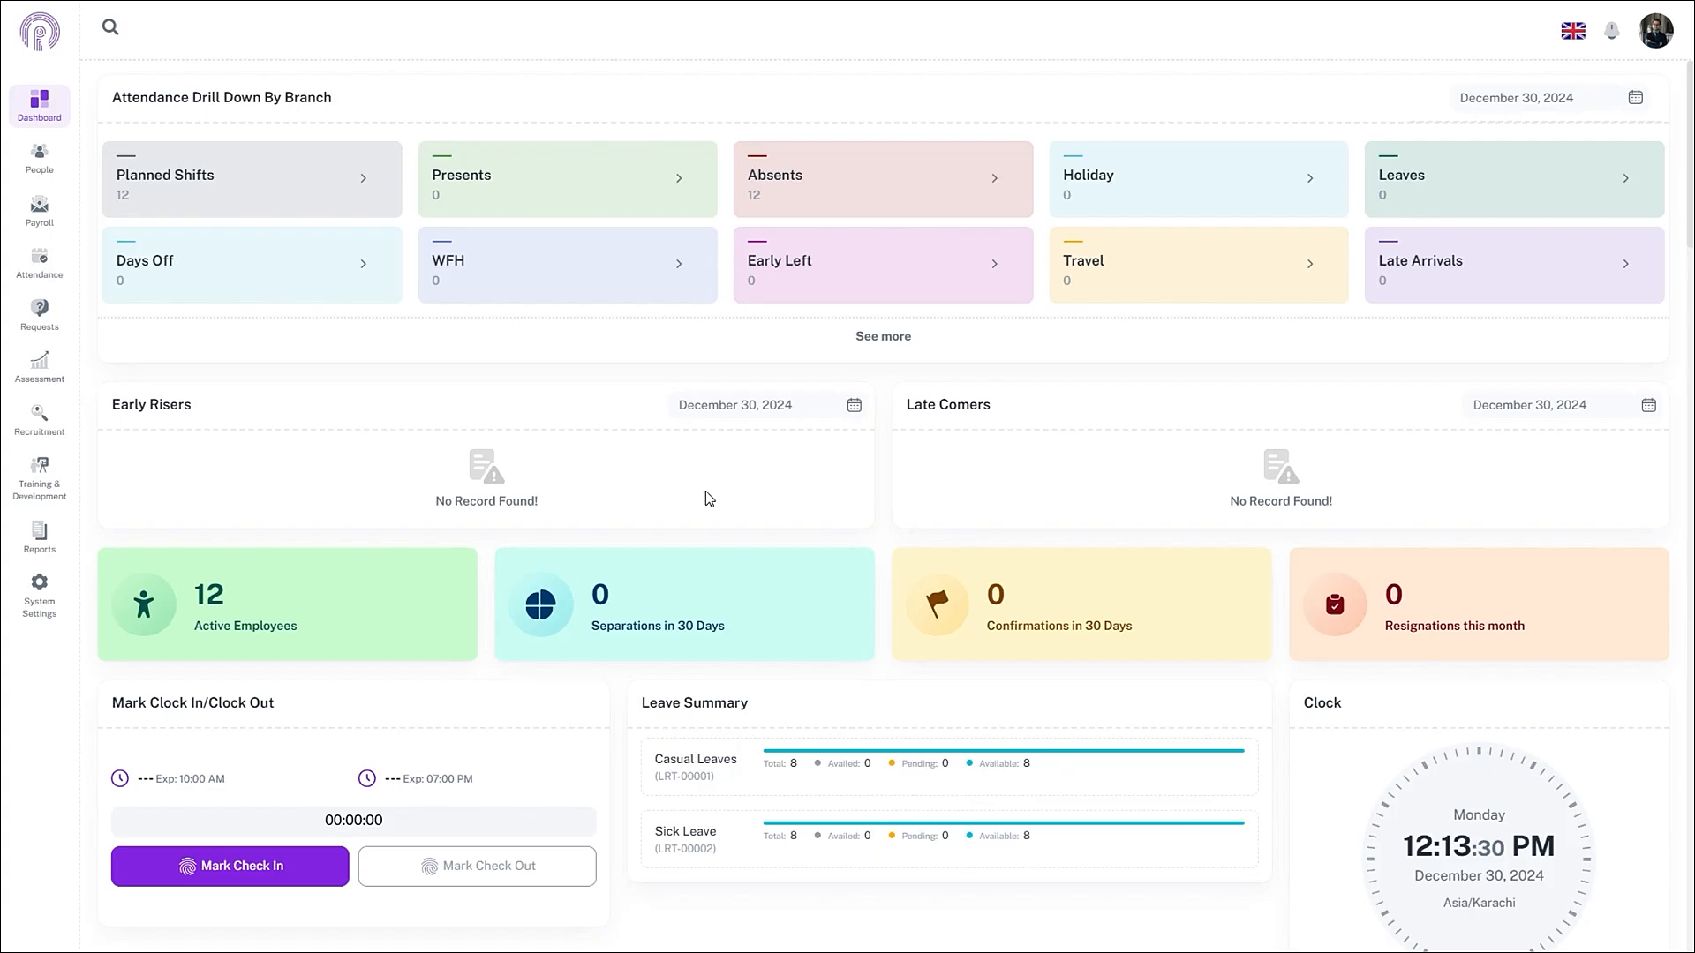
# - Create a new tax structure under Payroll tax settings named Tax Structure 2024-2025
pyautogui.click(32, 210)
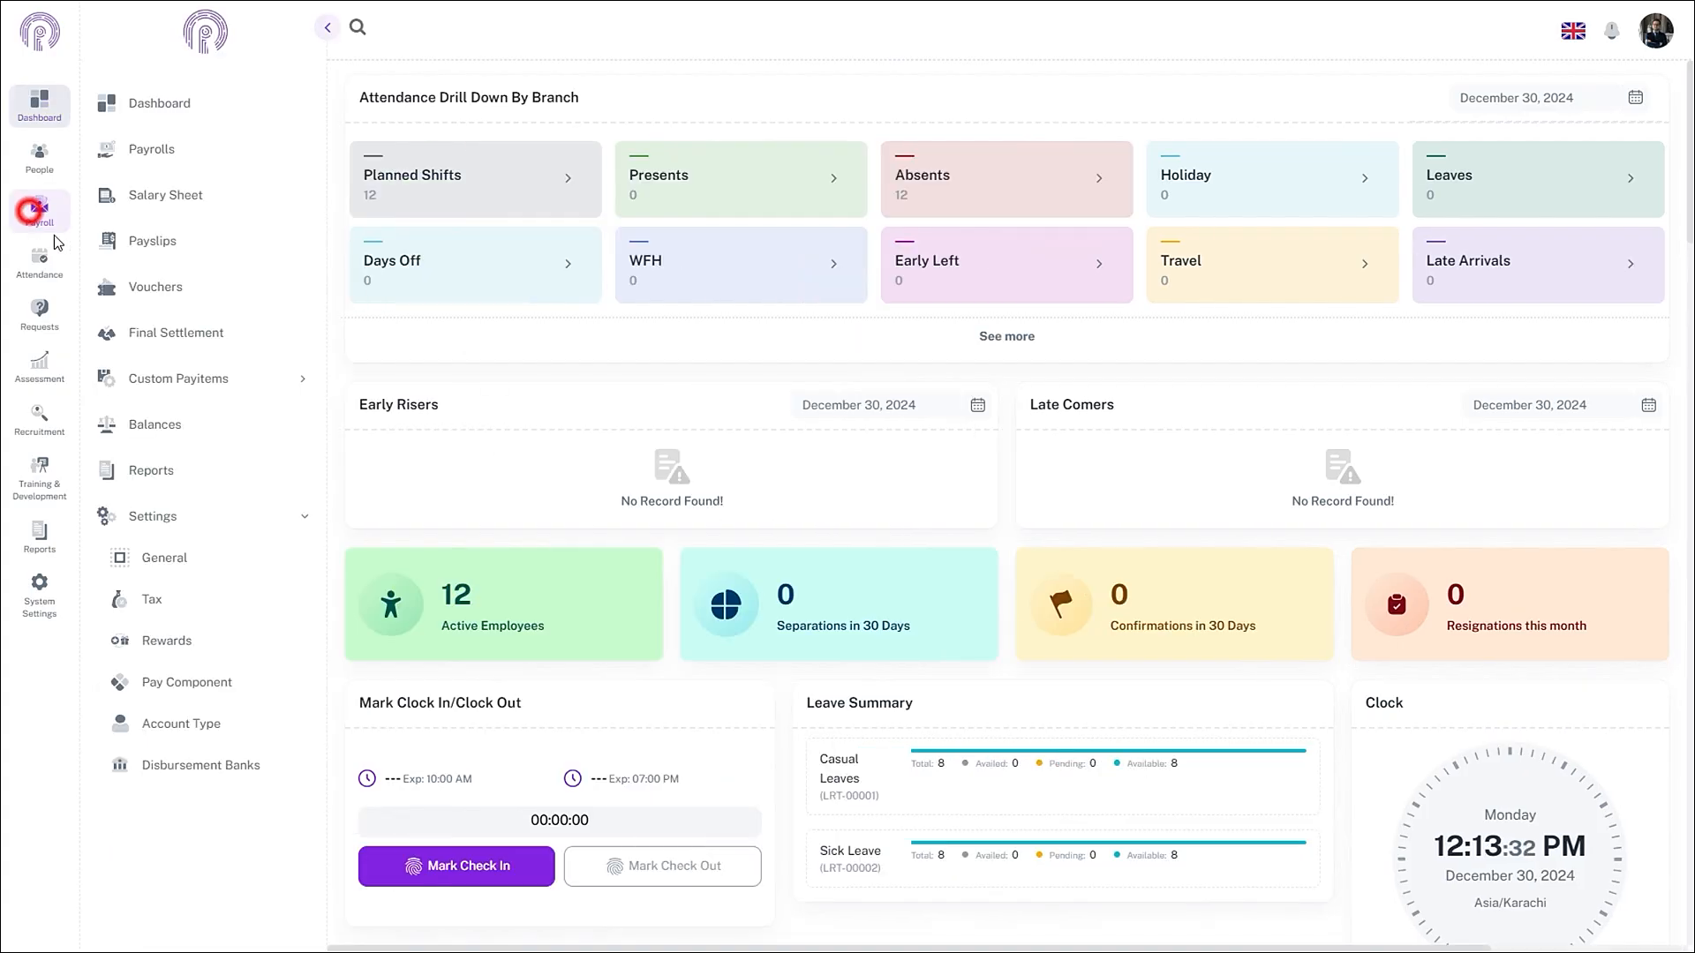
pyautogui.click(182, 530)
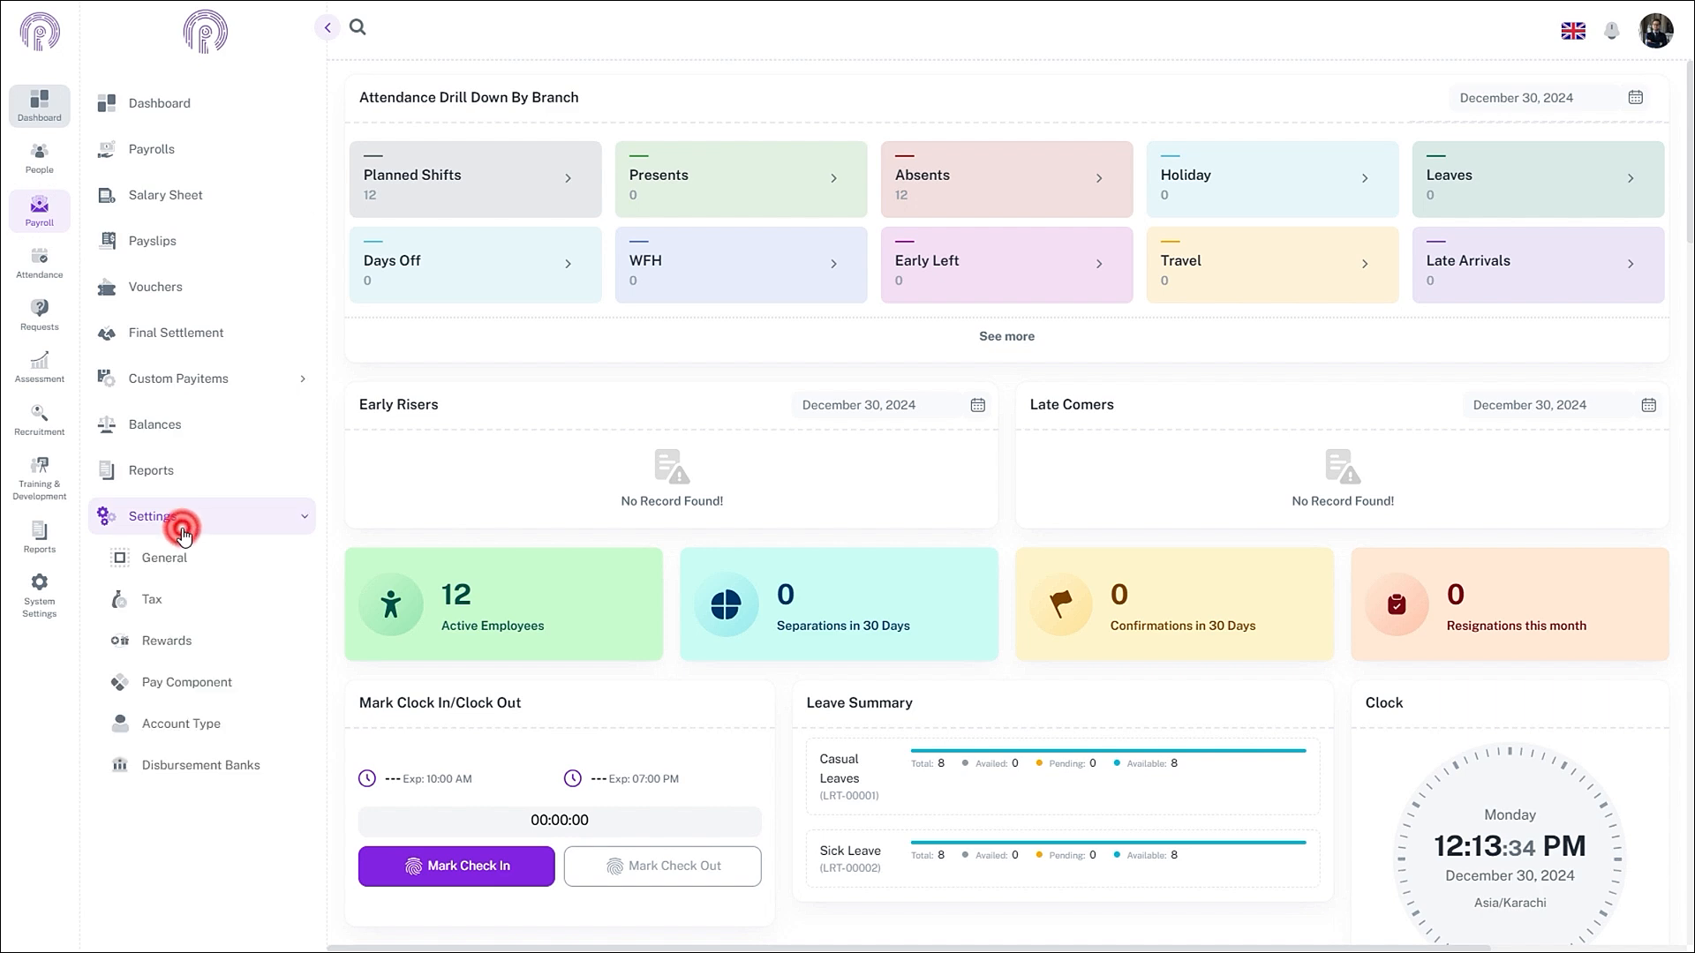
pyautogui.click(172, 604)
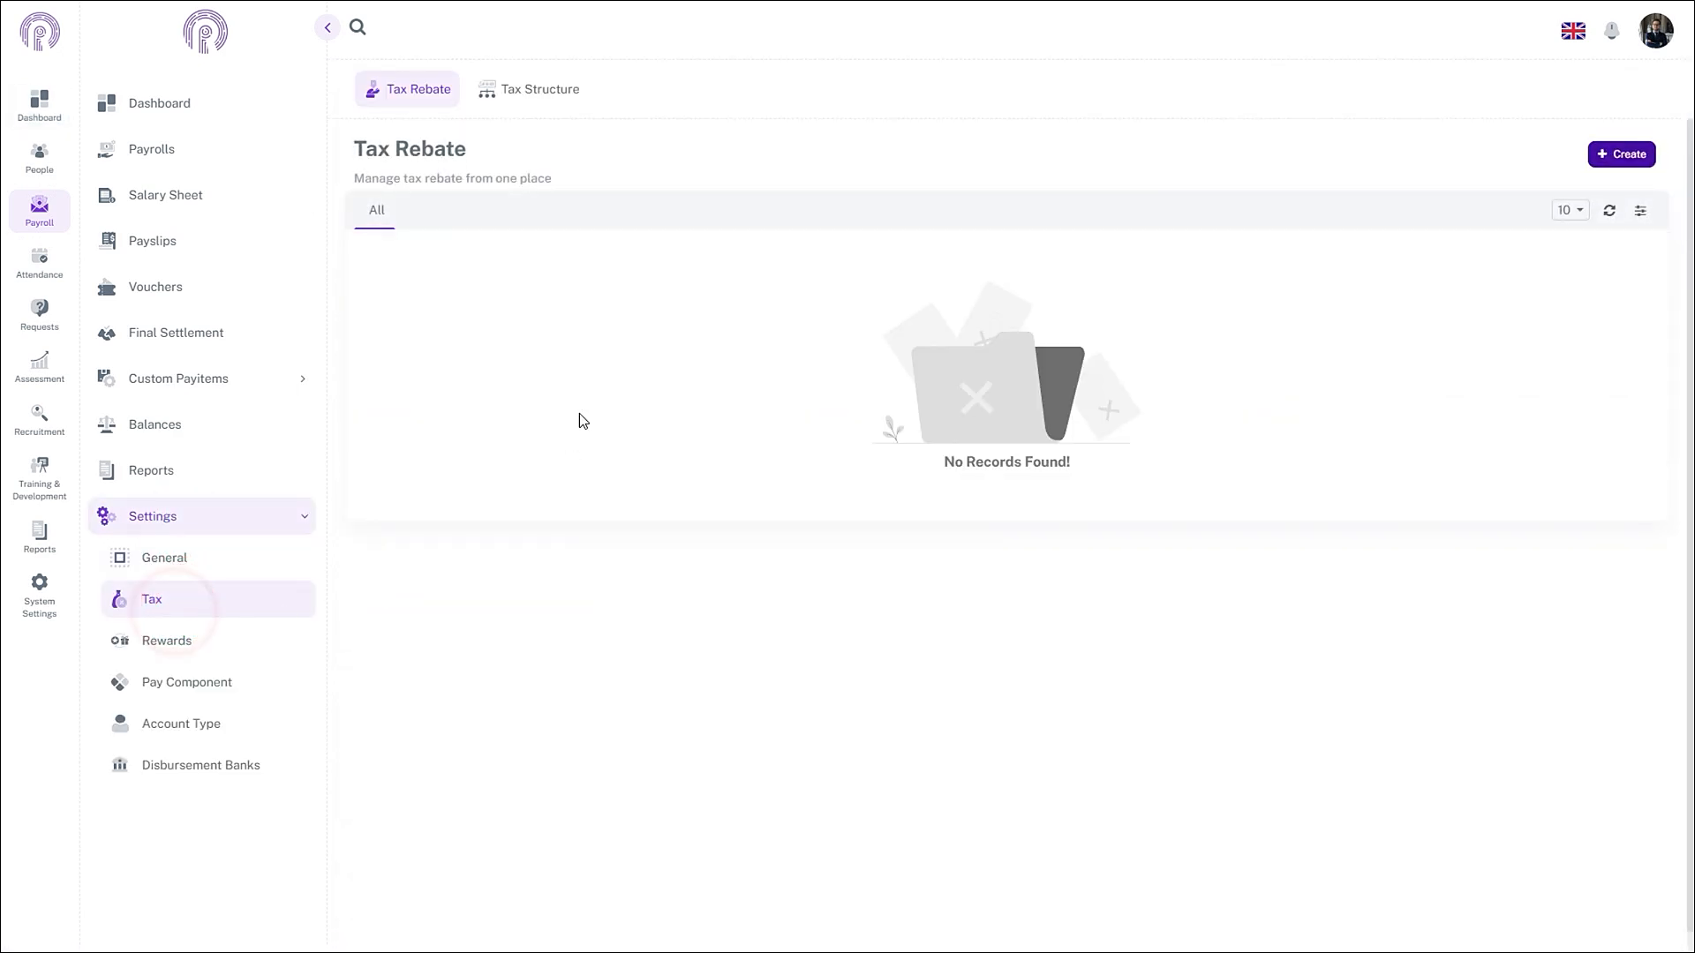
pyautogui.click(527, 96)
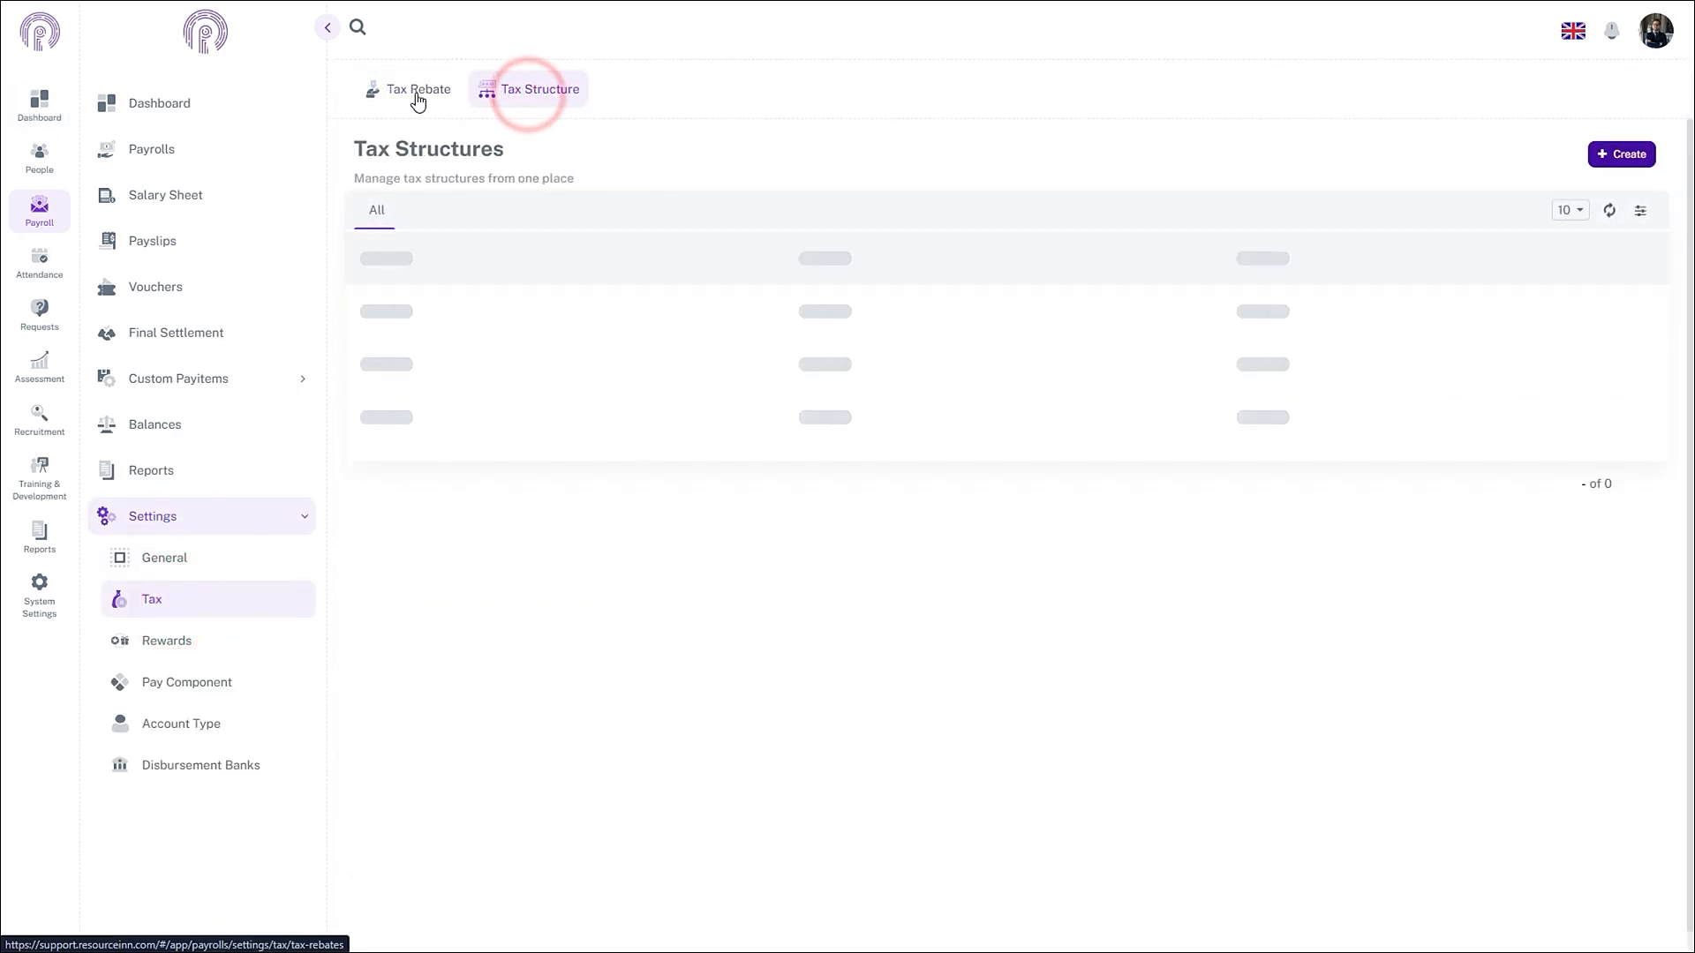
pyautogui.click(1627, 157)
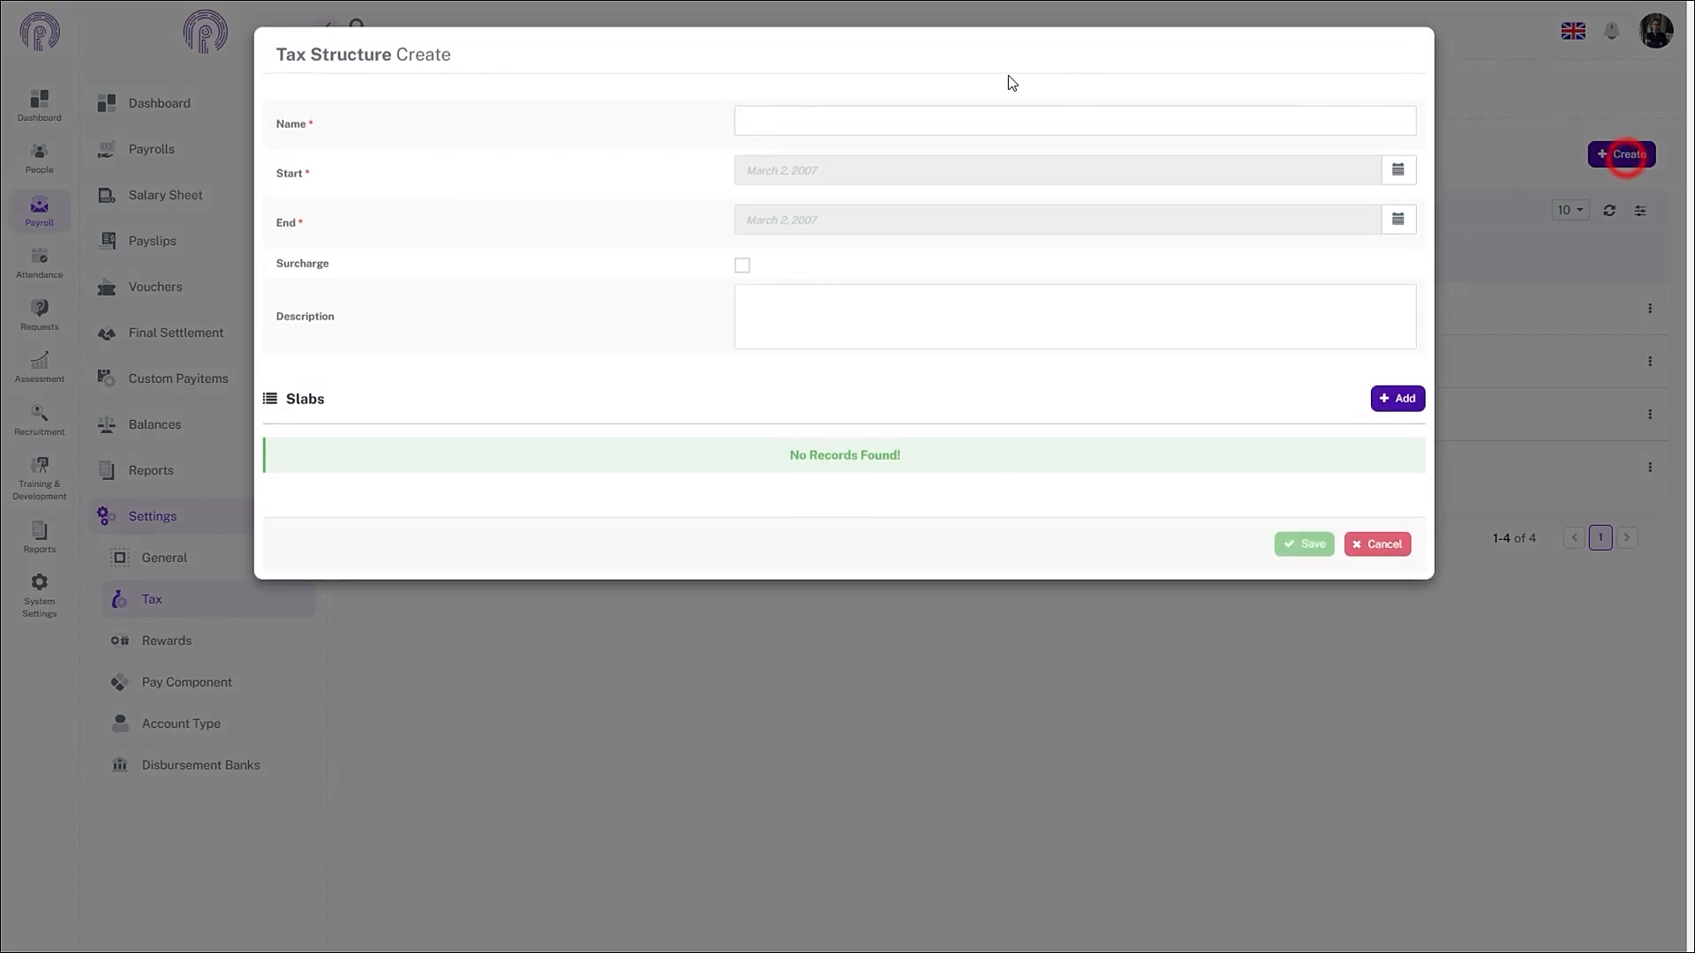
pyautogui.click(942, 126)
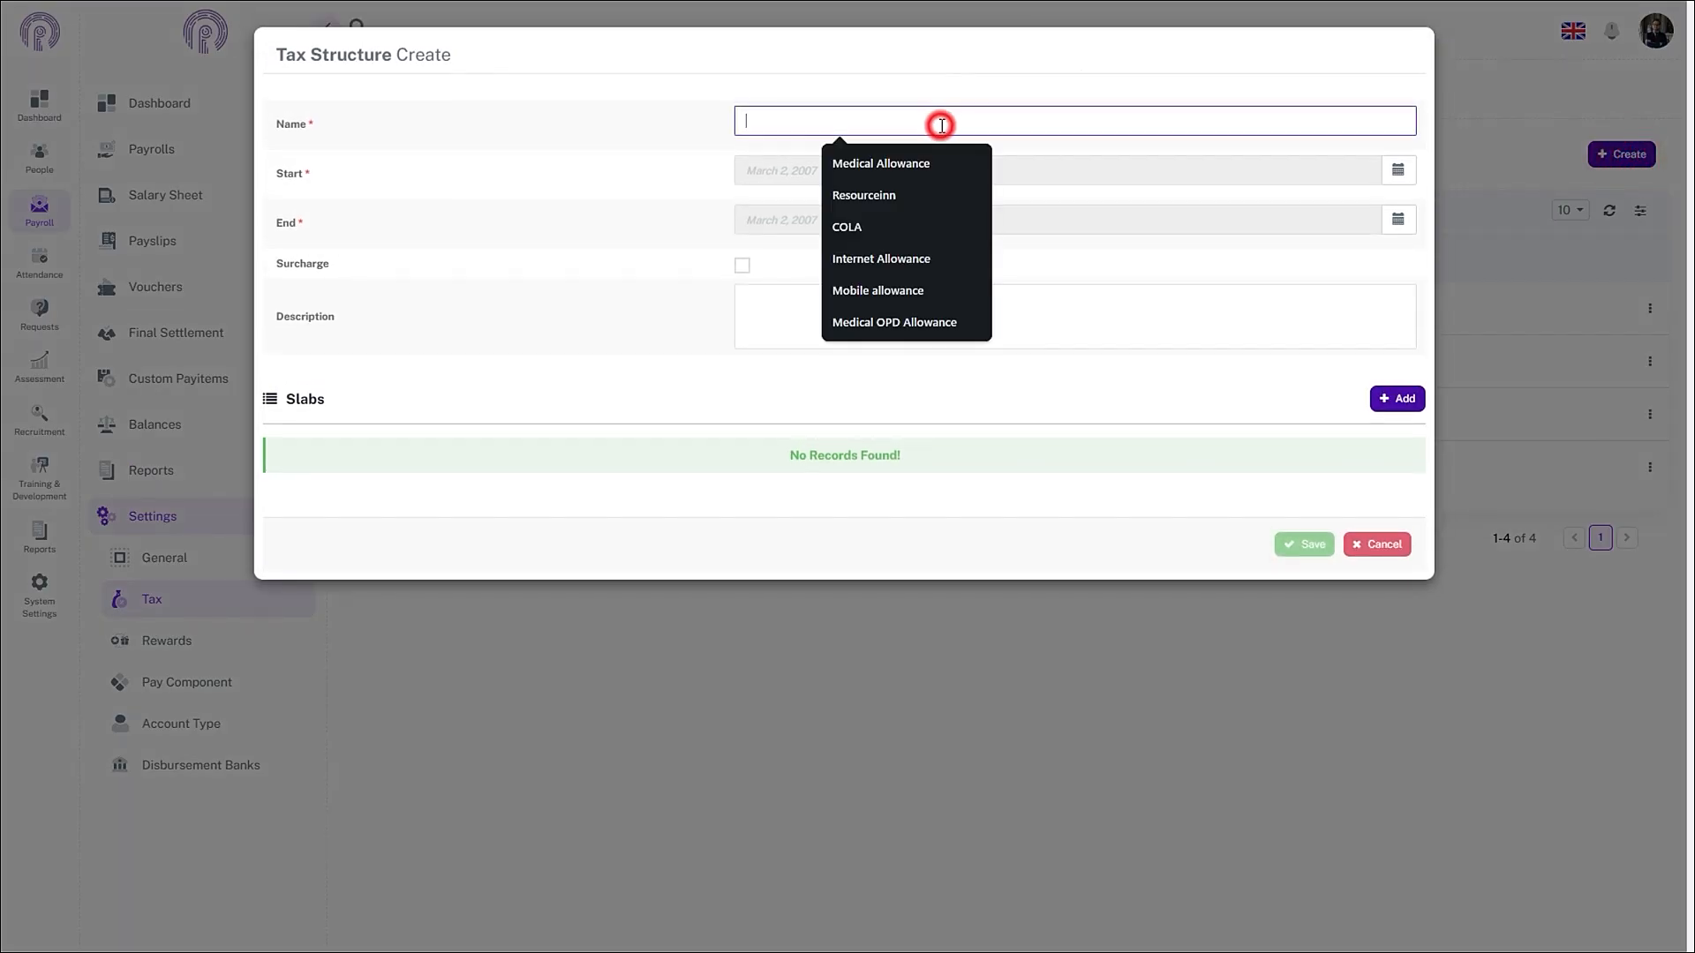
pyautogui.write('Tax')
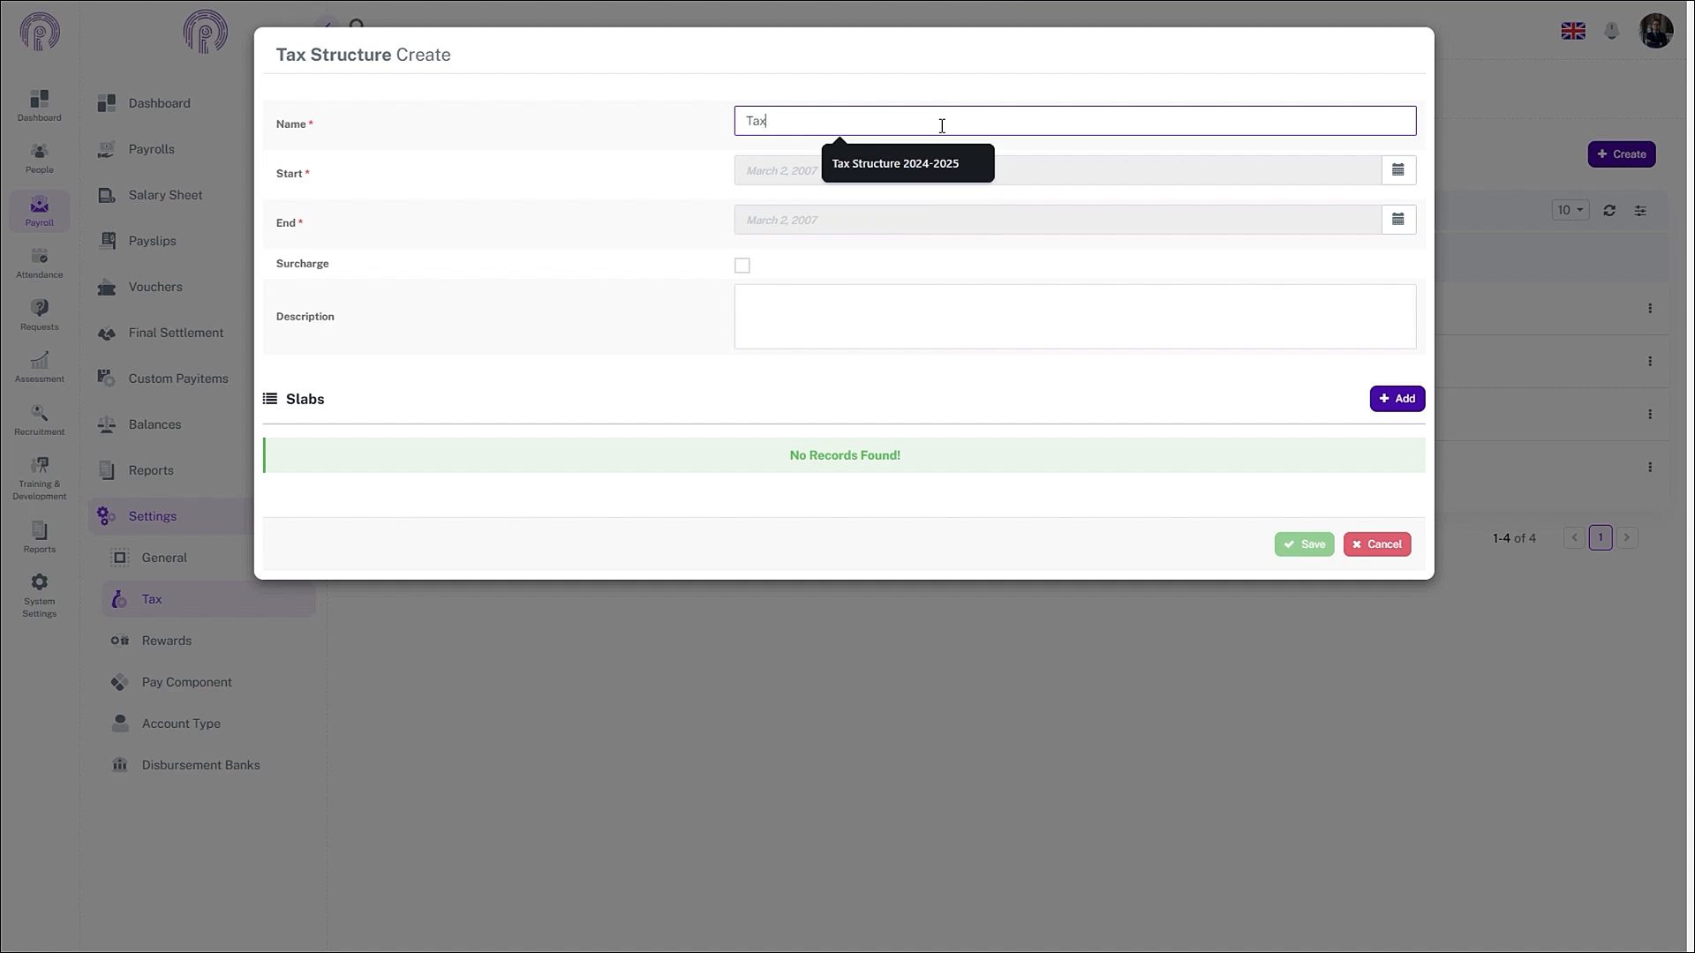
pyautogui.write(' Structure 2024-2025')
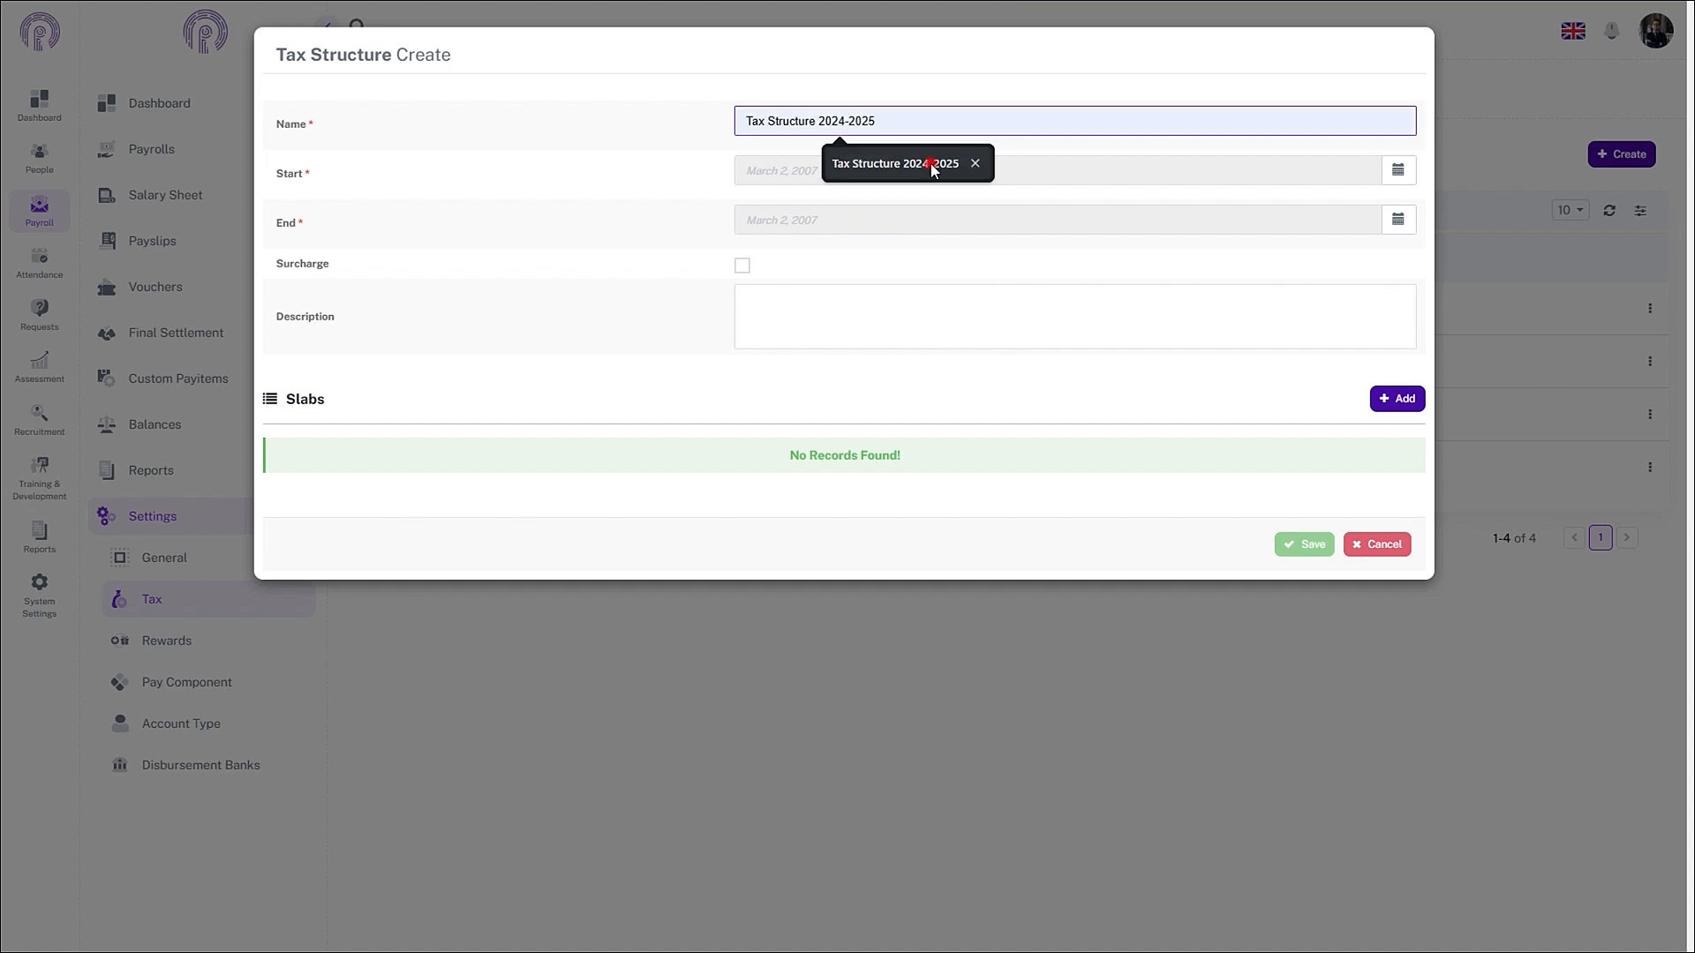
pyautogui.click(932, 164)
# - Set the structure's period from July 1, 2024 to June 30, 2025
pyautogui.click(1412, 190)
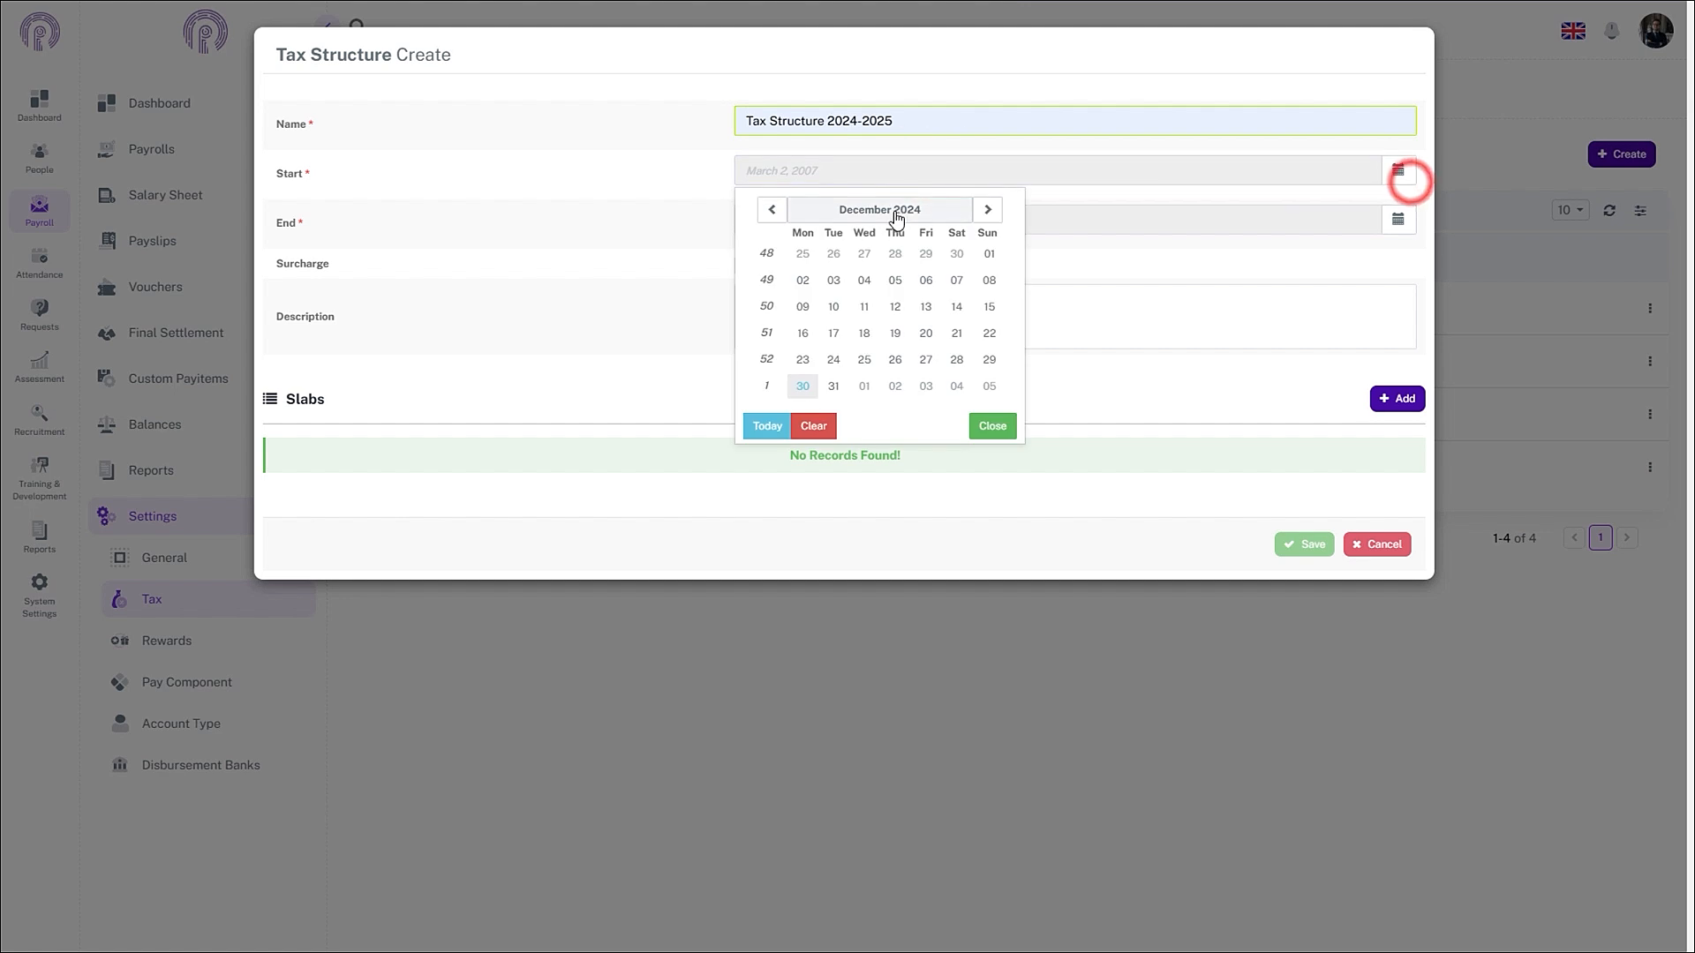
pyautogui.click(779, 209)
pyautogui.click(778, 209)
pyautogui.click(779, 209)
pyautogui.click(779, 210)
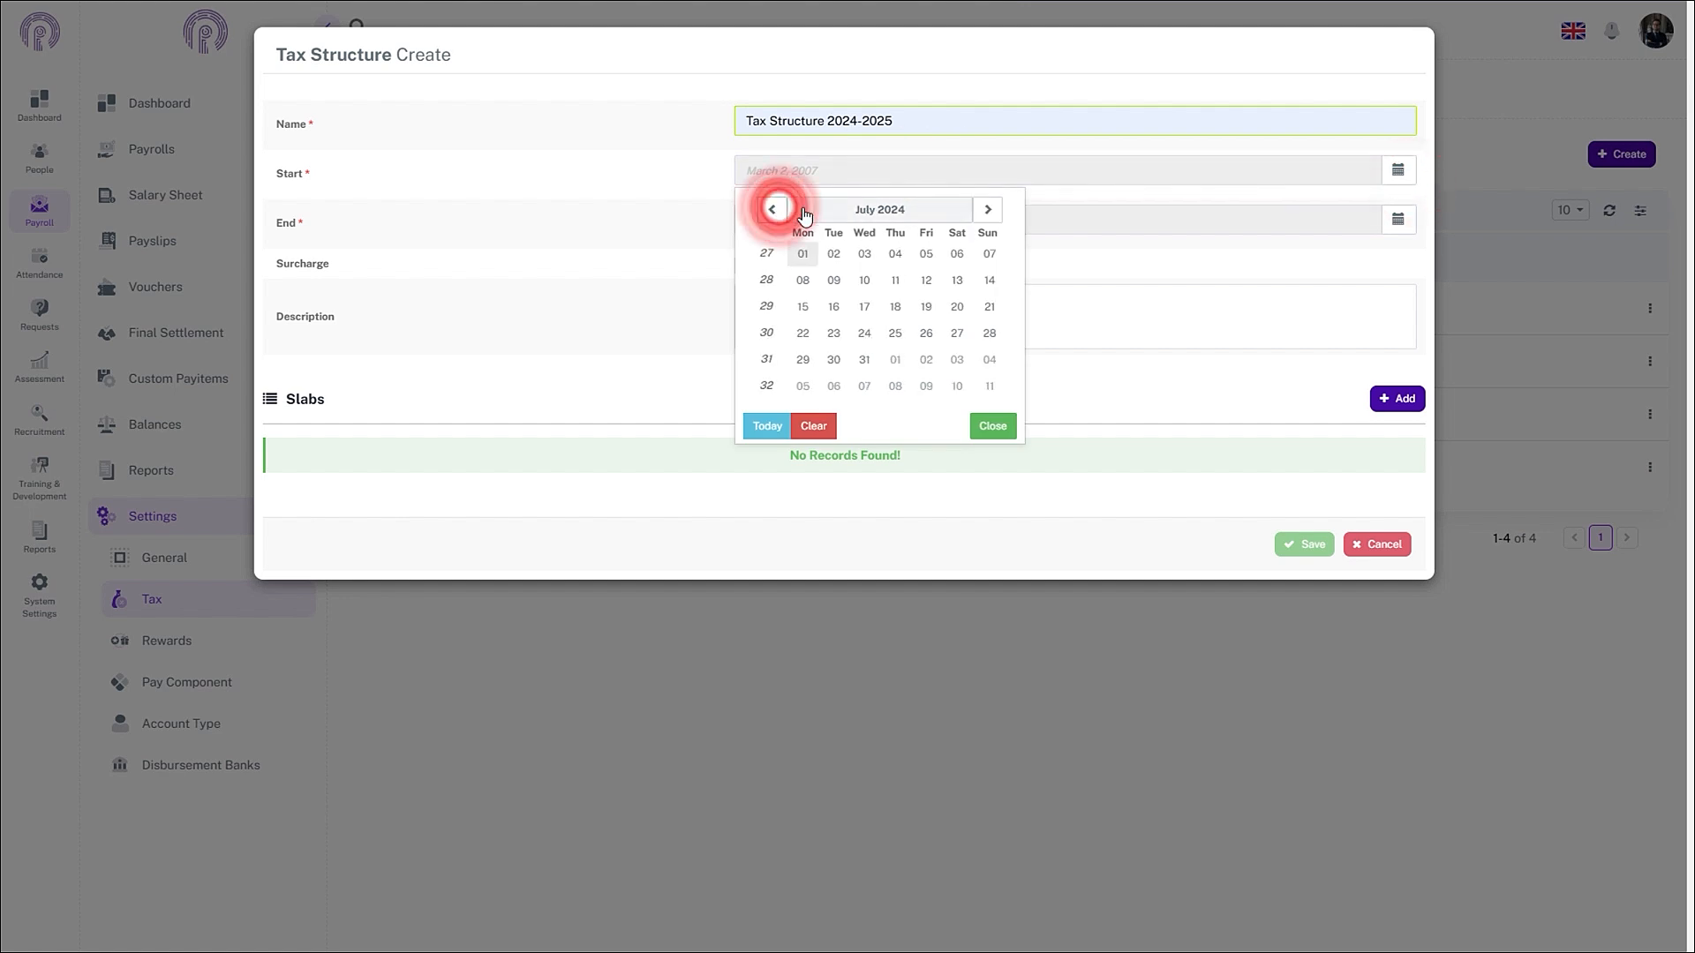
pyautogui.click(779, 209)
pyautogui.click(802, 254)
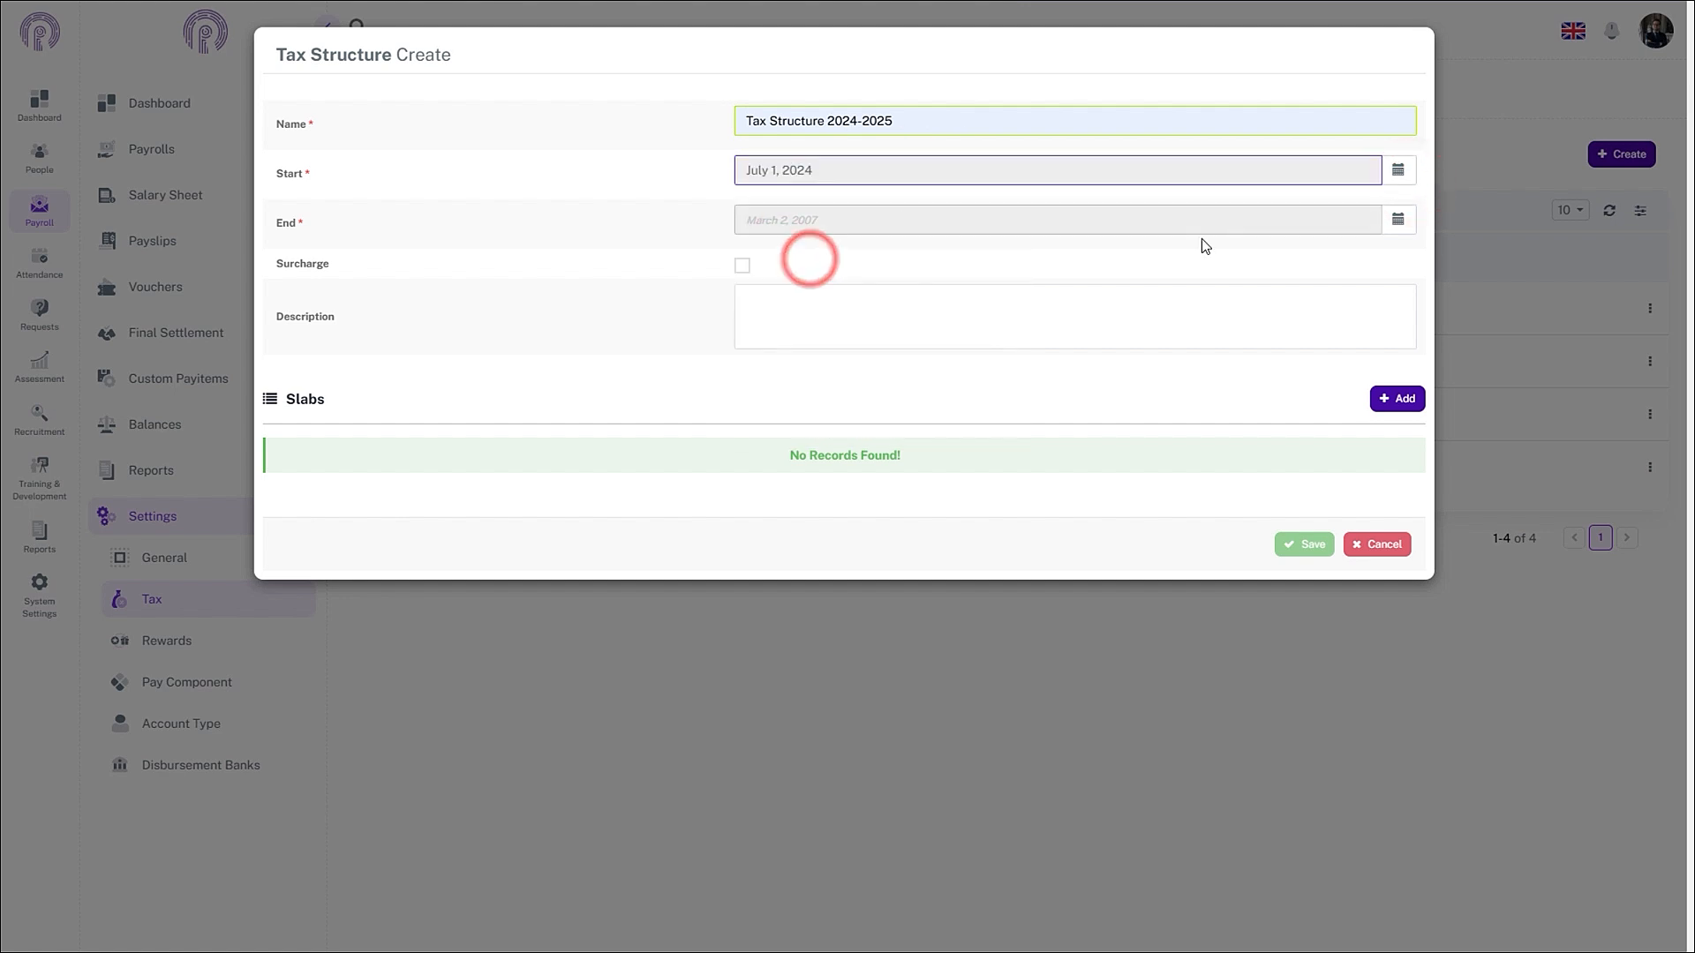
pyautogui.click(1398, 219)
pyautogui.click(993, 259)
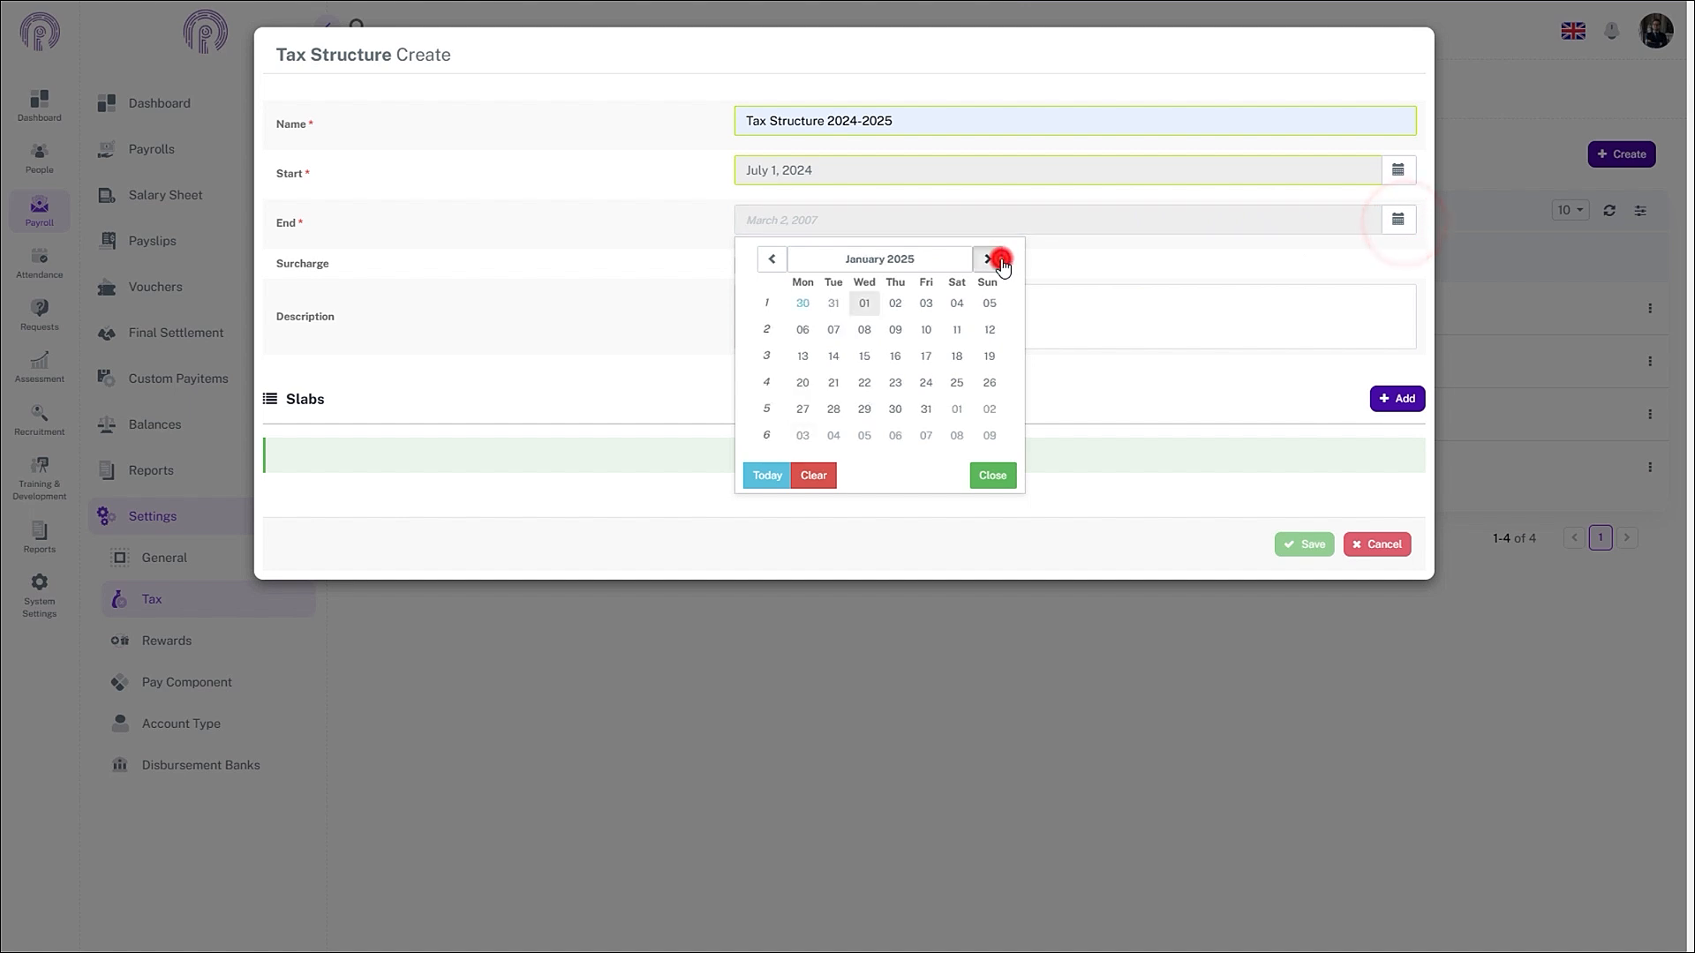
pyautogui.click(993, 259)
pyautogui.click(994, 259)
pyautogui.click(993, 259)
pyautogui.click(993, 259)
pyautogui.click(993, 258)
pyautogui.click(993, 259)
pyautogui.click(772, 259)
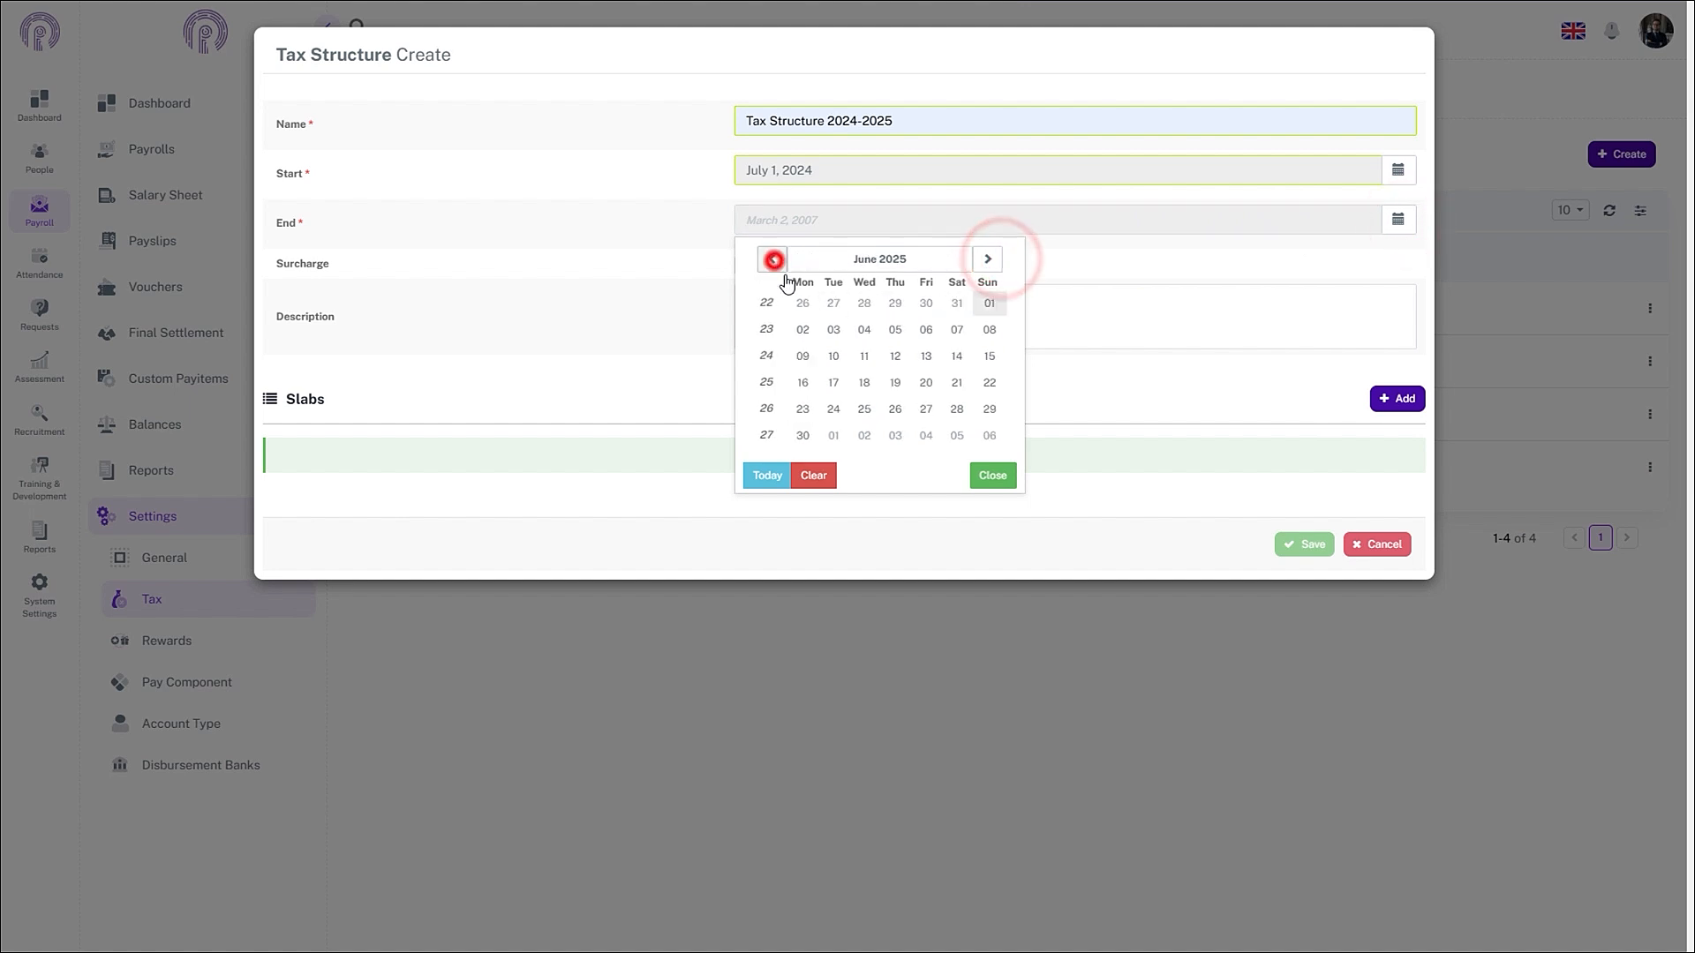
pyautogui.click(806, 436)
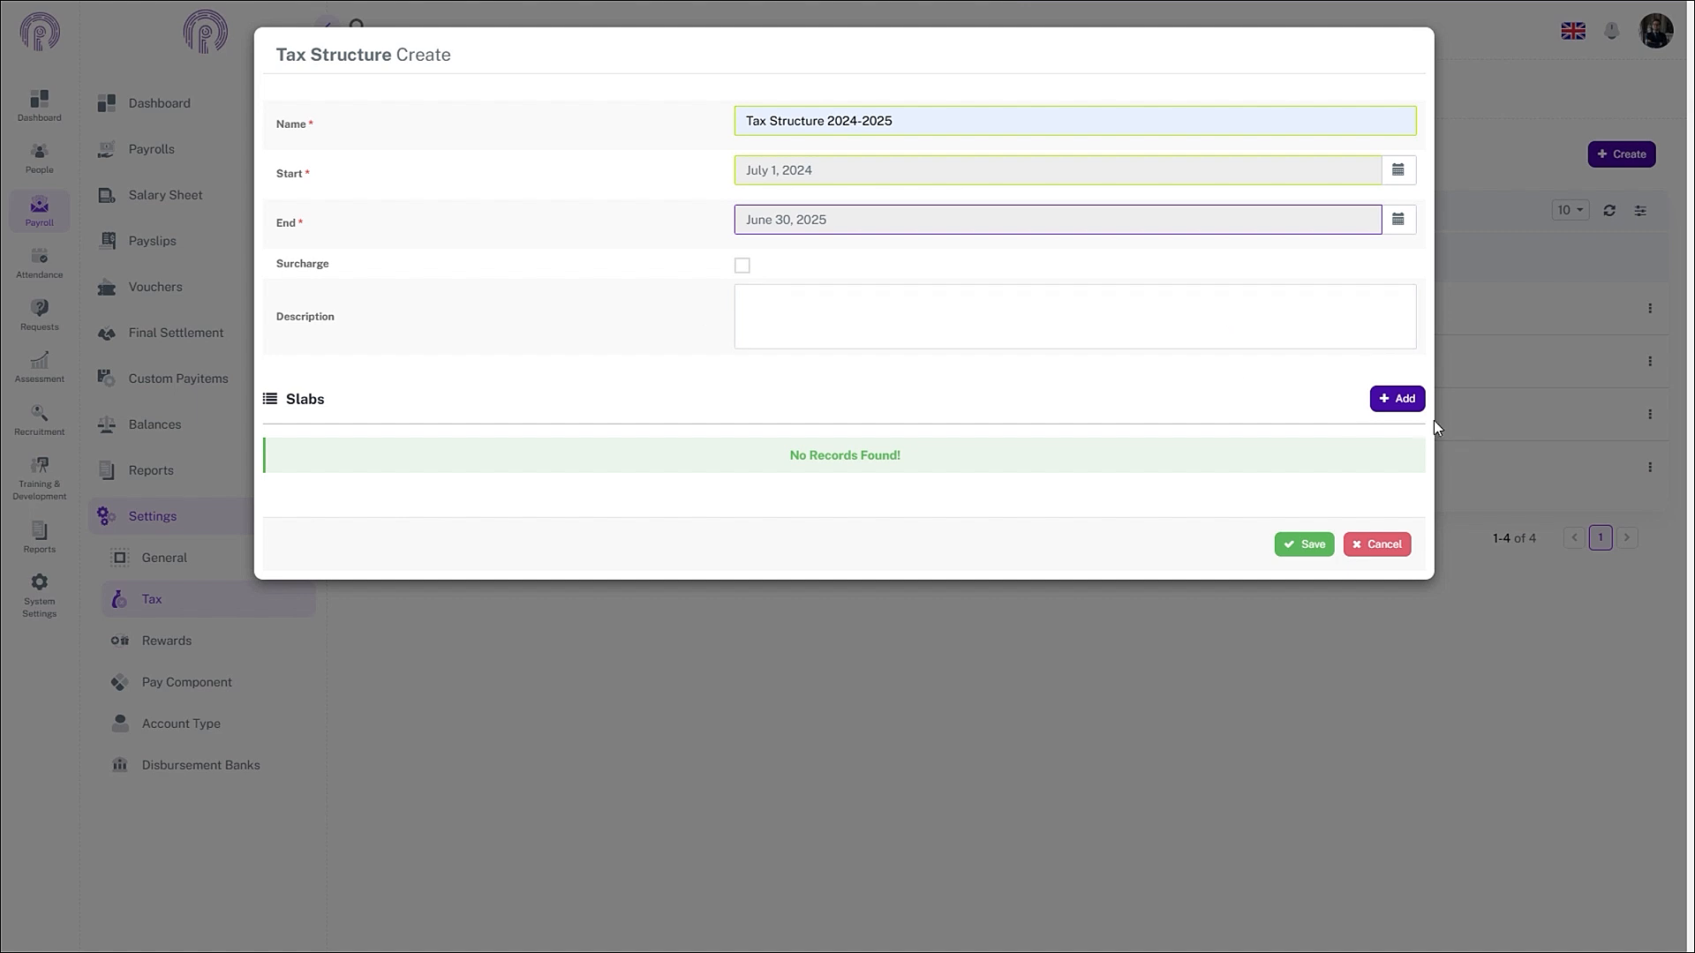
# - Add three empty tax slab rows
pyautogui.click(1413, 403)
pyautogui.click(1412, 403)
pyautogui.click(1413, 402)
# - Fill the first slab: 0 to 600000, fixed amount 0, 0 percent
pyautogui.click(680, 487)
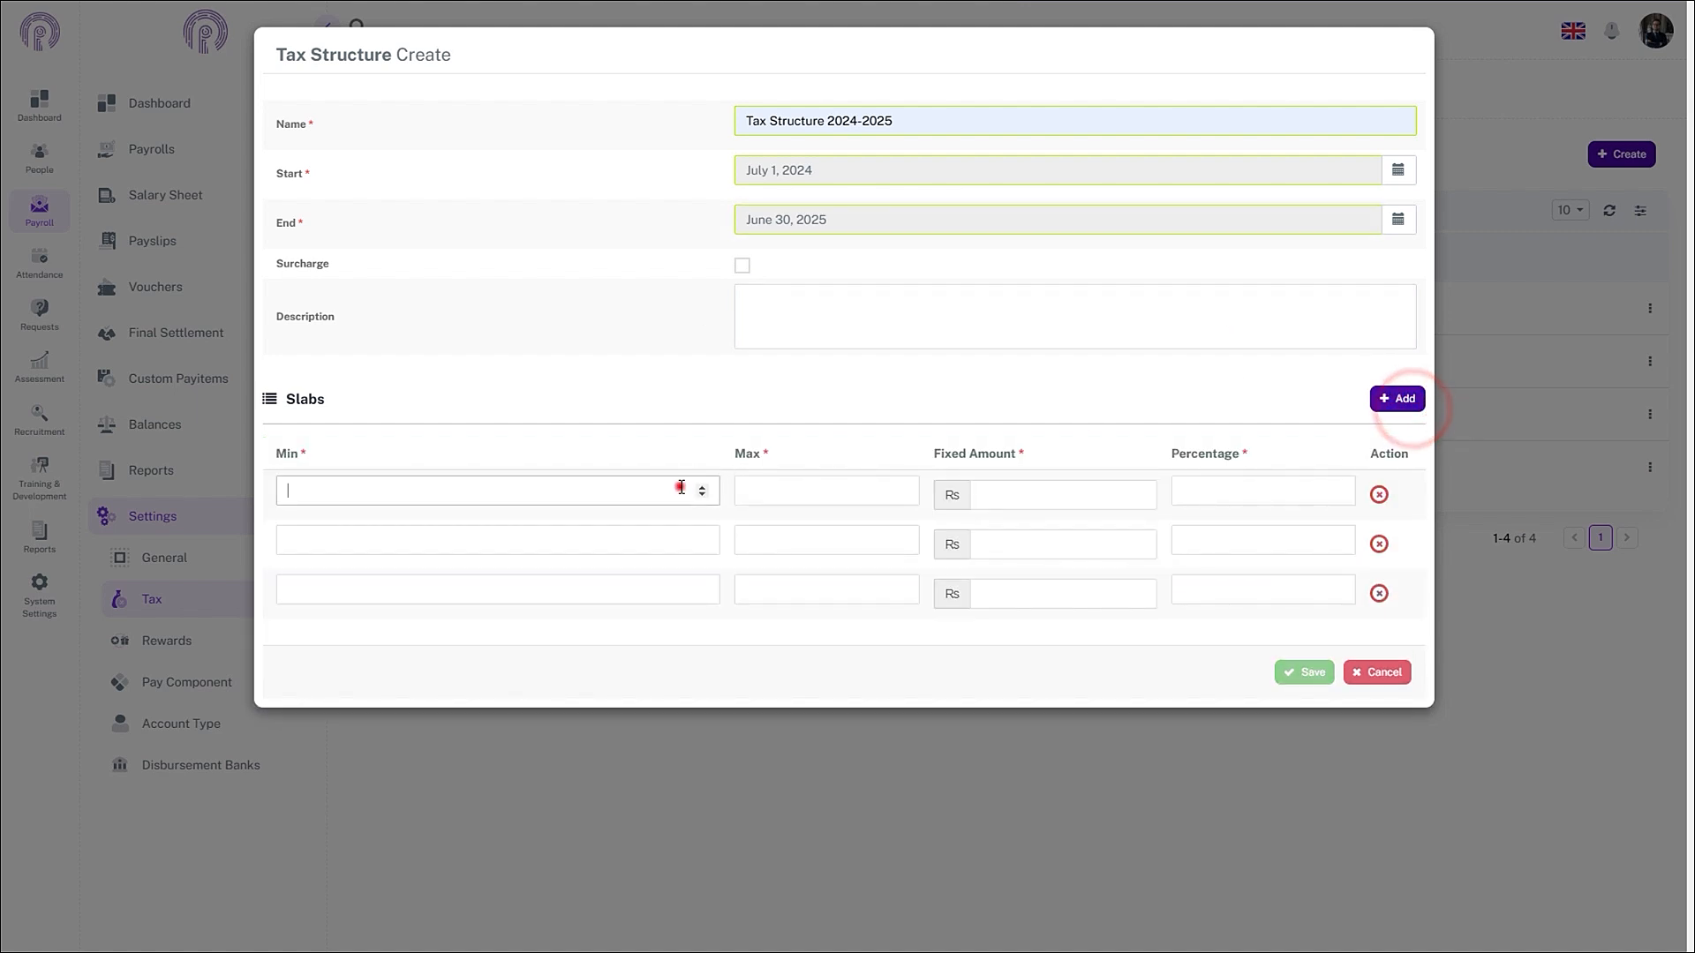
pyautogui.write('0')
pyautogui.click(810, 495)
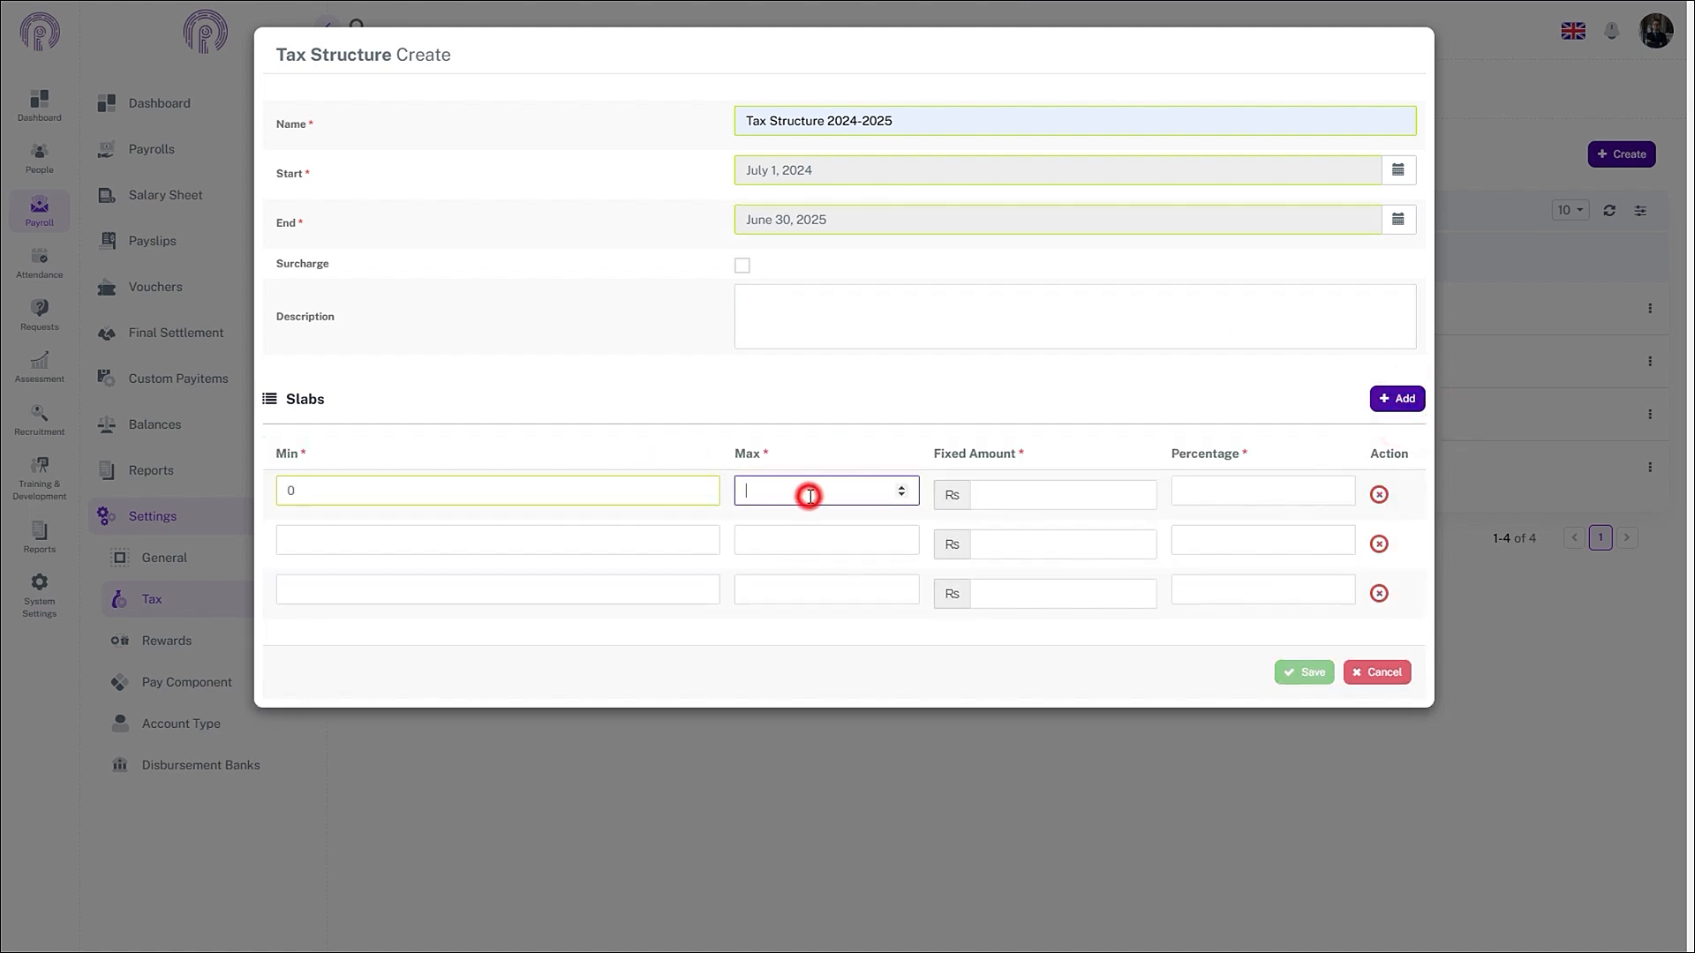
pyautogui.write('600000')
pyautogui.click(1022, 497)
pyautogui.write('0')
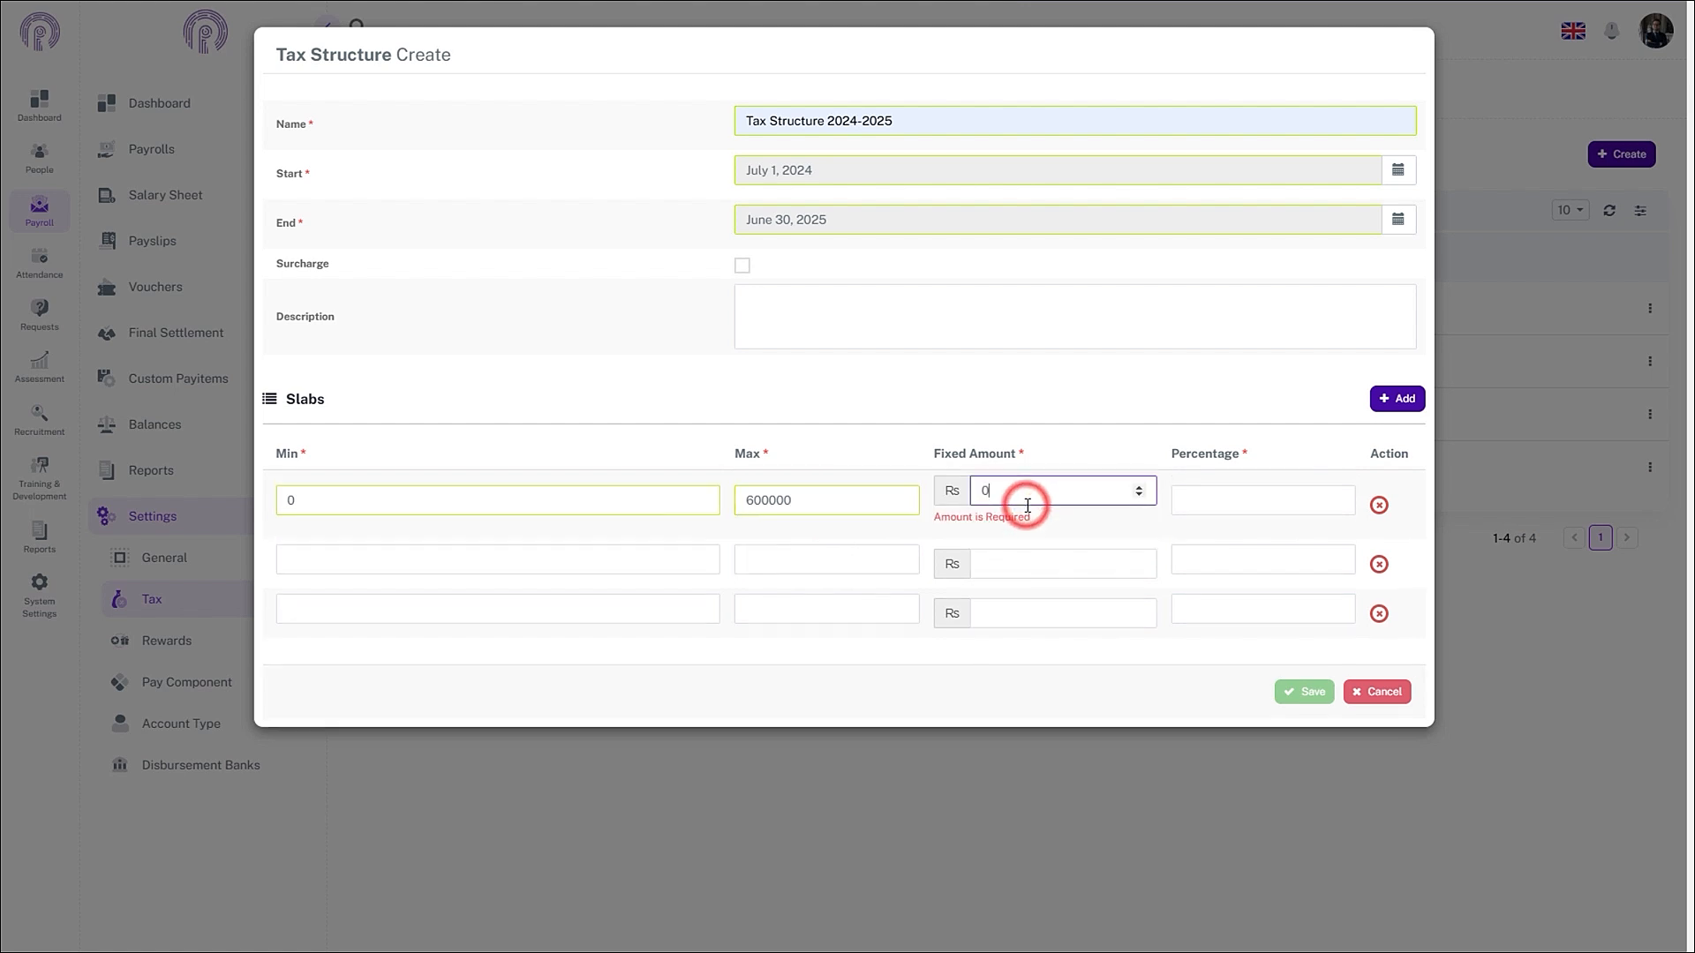
pyautogui.click(1271, 498)
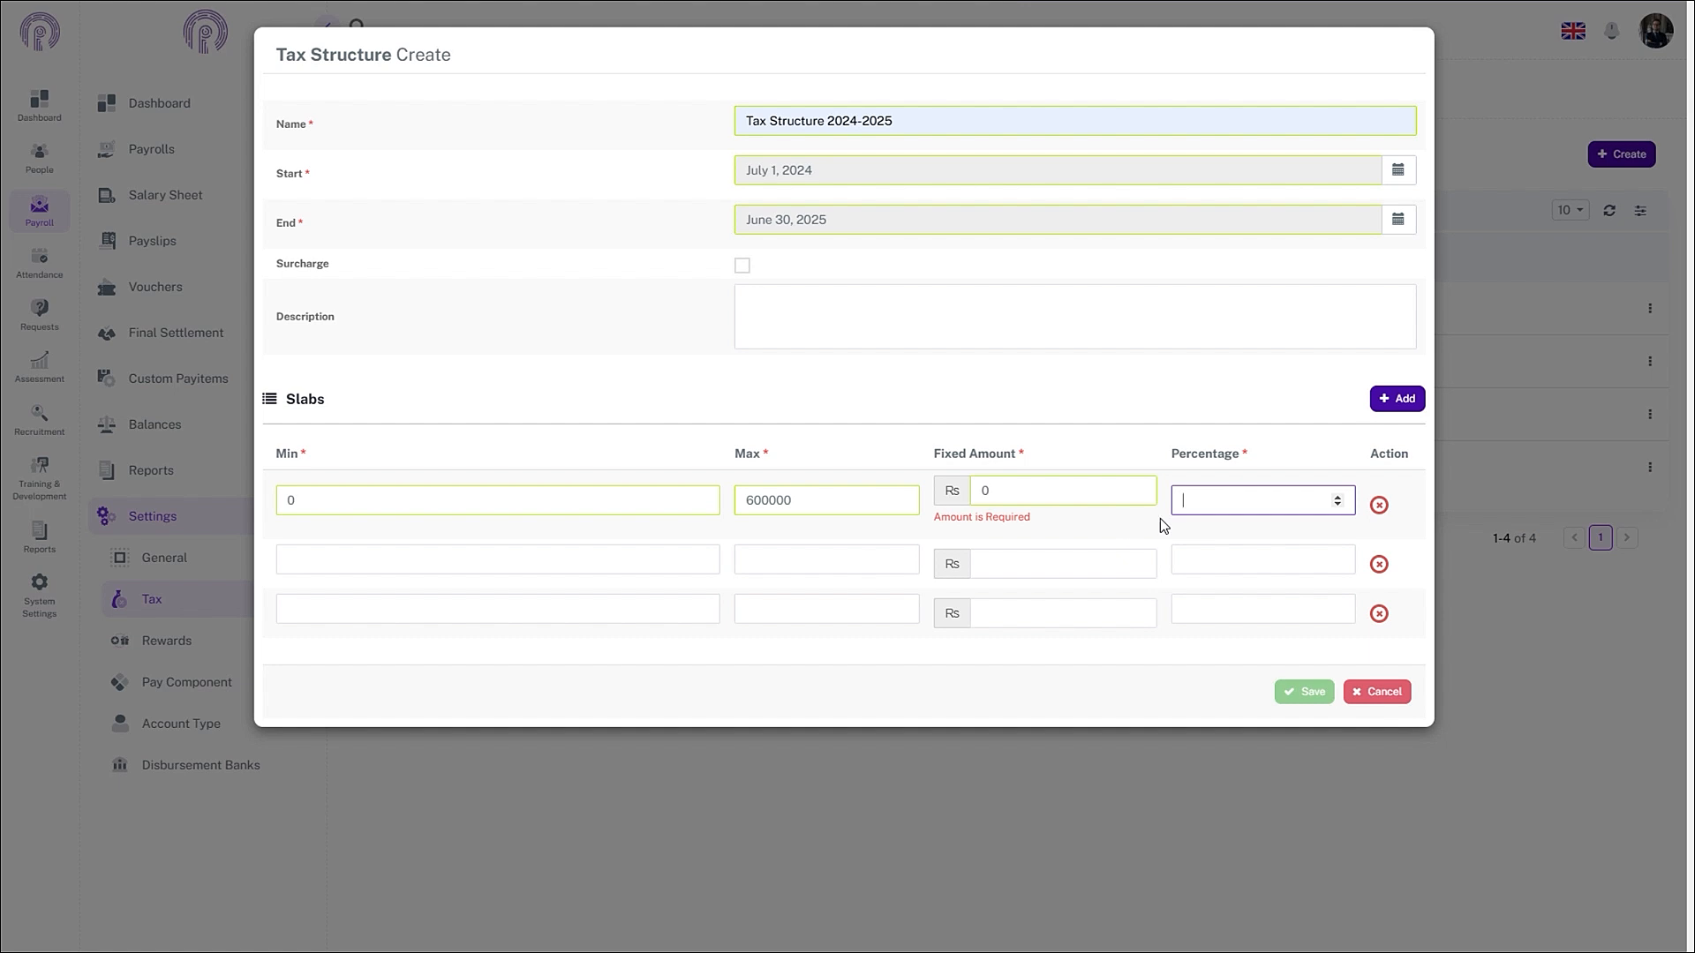
pyautogui.write('0')
# - Fill the second slab: 600001 to 1200000, fixed amount 0, 5 percent
pyautogui.click(519, 558)
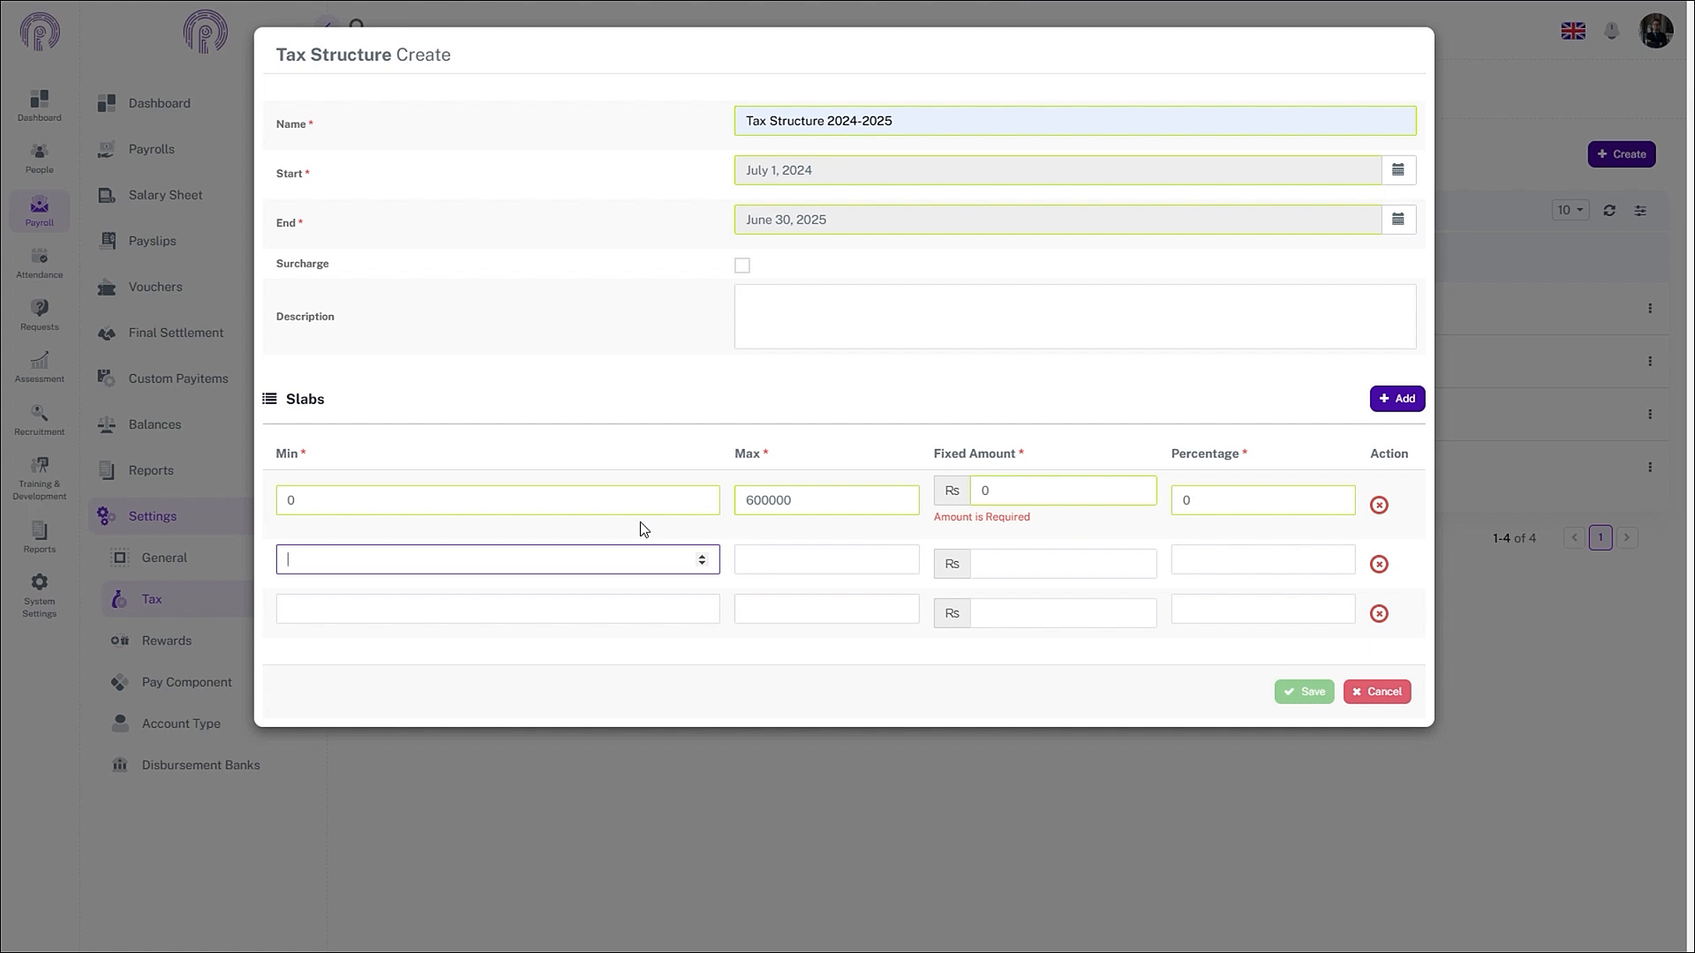
pyautogui.write('600001')
pyautogui.click(810, 566)
pyautogui.write('1200000')
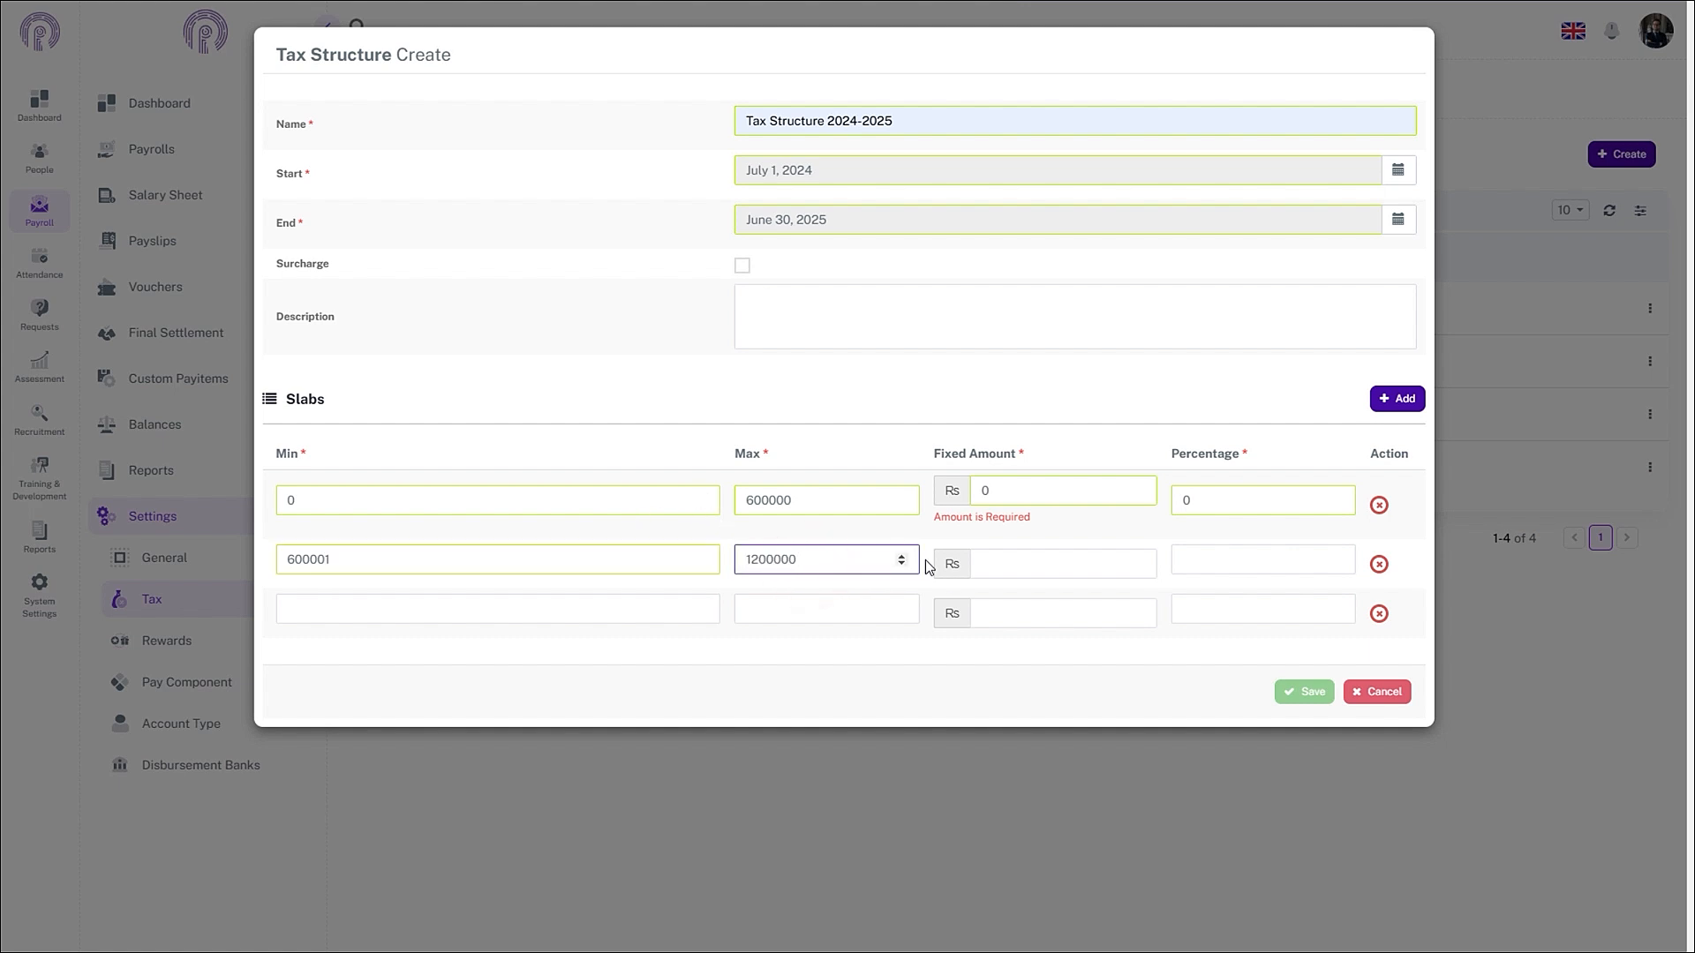
pyautogui.click(1014, 563)
pyautogui.write('0')
pyautogui.click(1216, 565)
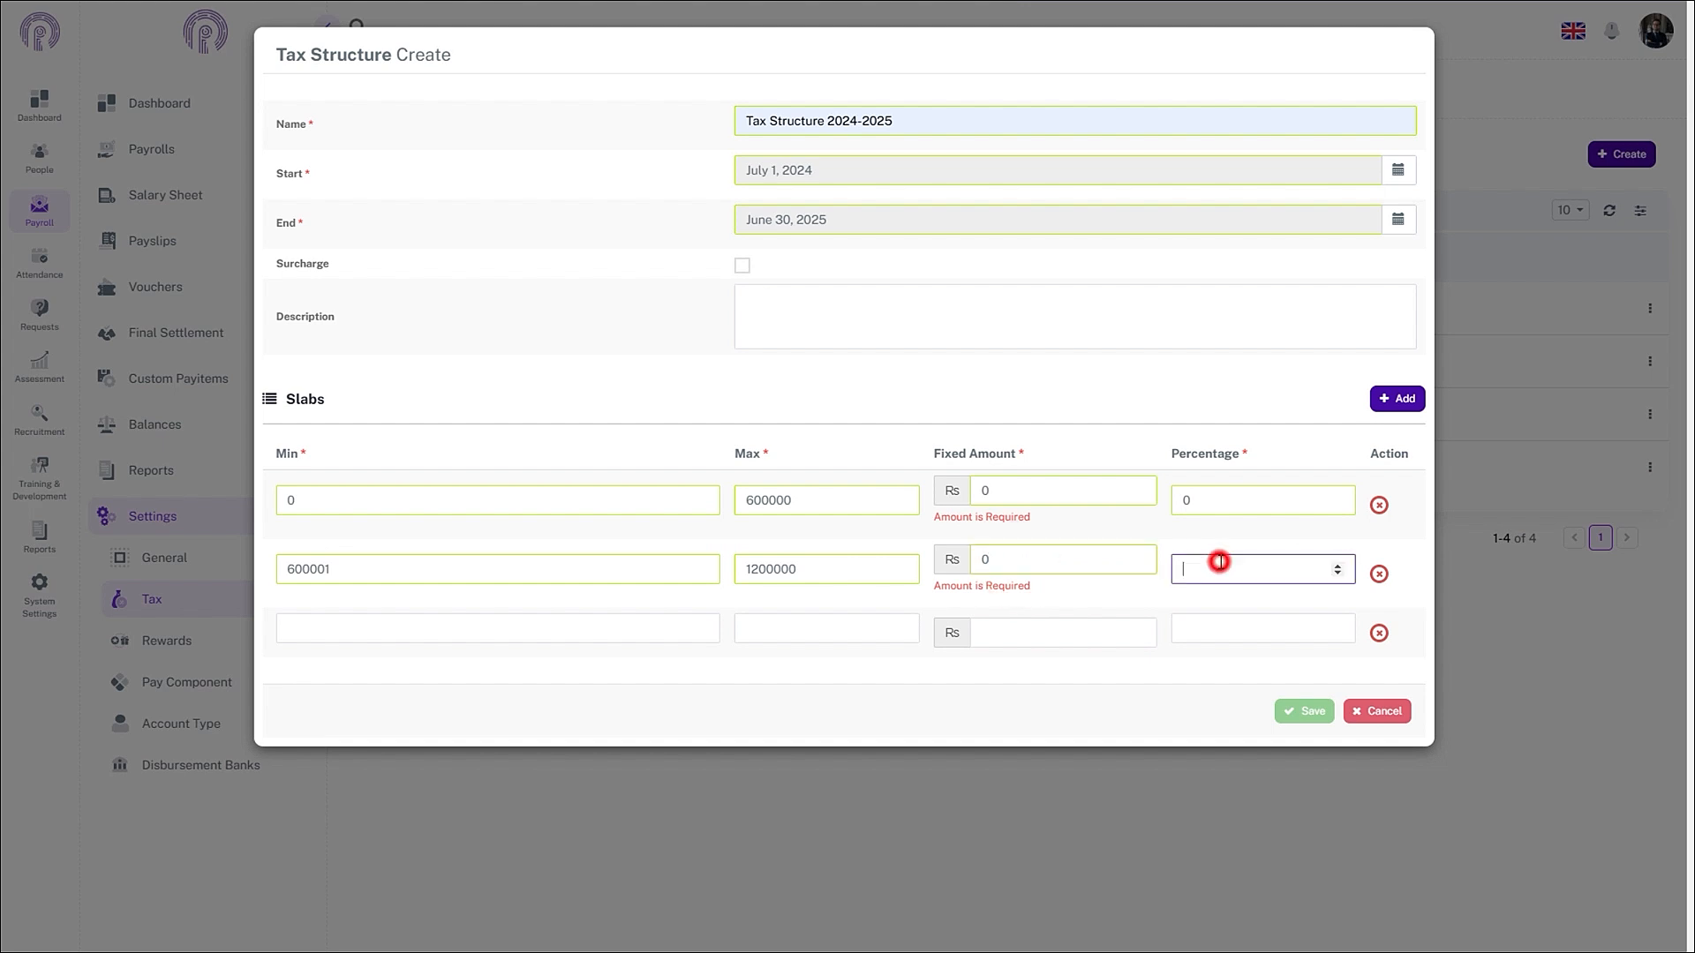
pyautogui.write('5')
# - Fill the third slab: minimum 1200001, fixed amount 30000, 15 percent
pyautogui.click(587, 637)
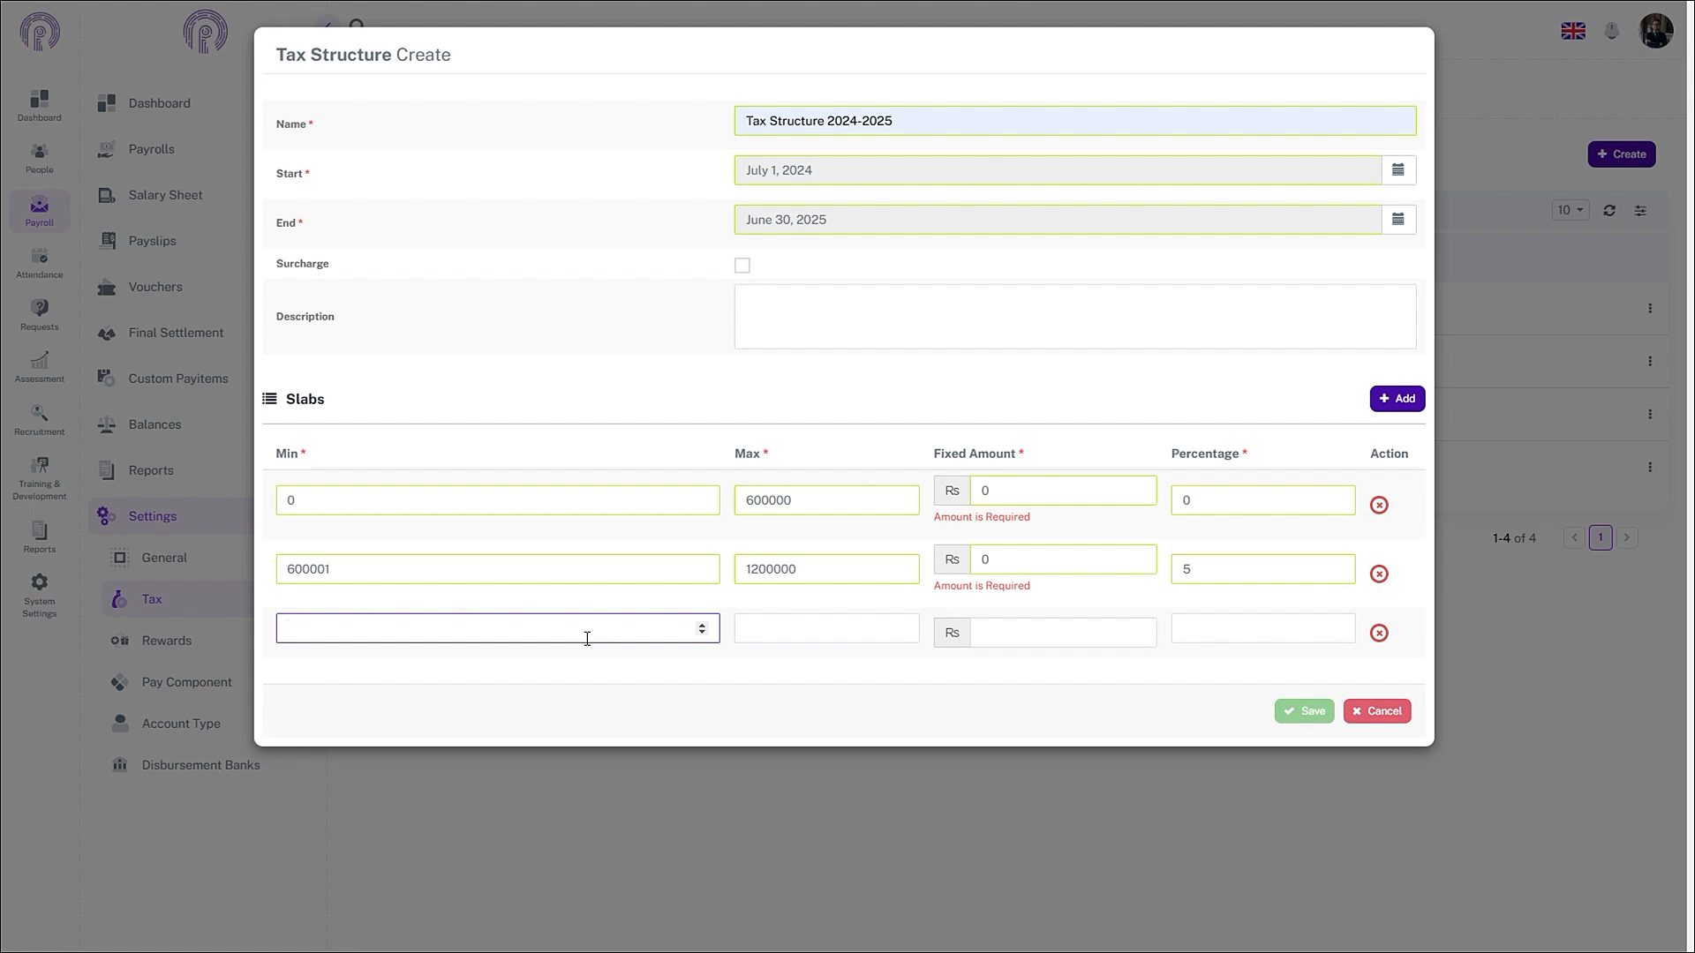
pyautogui.write('1200001')
pyautogui.click(1049, 631)
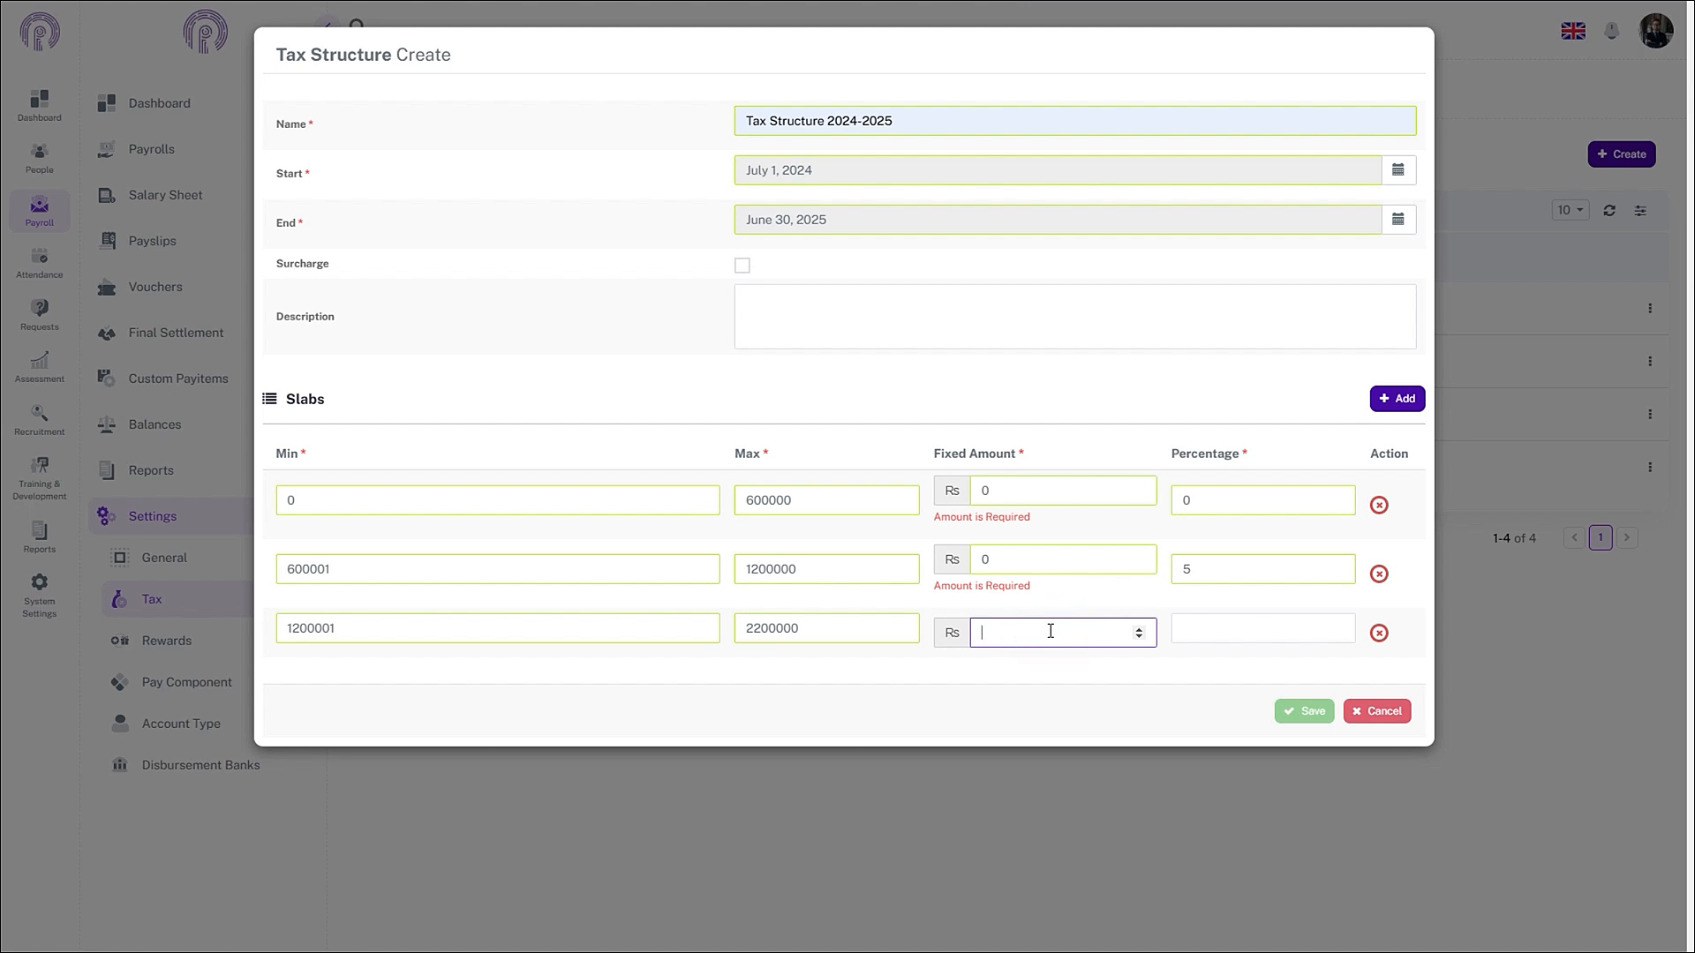
pyautogui.write('30000')
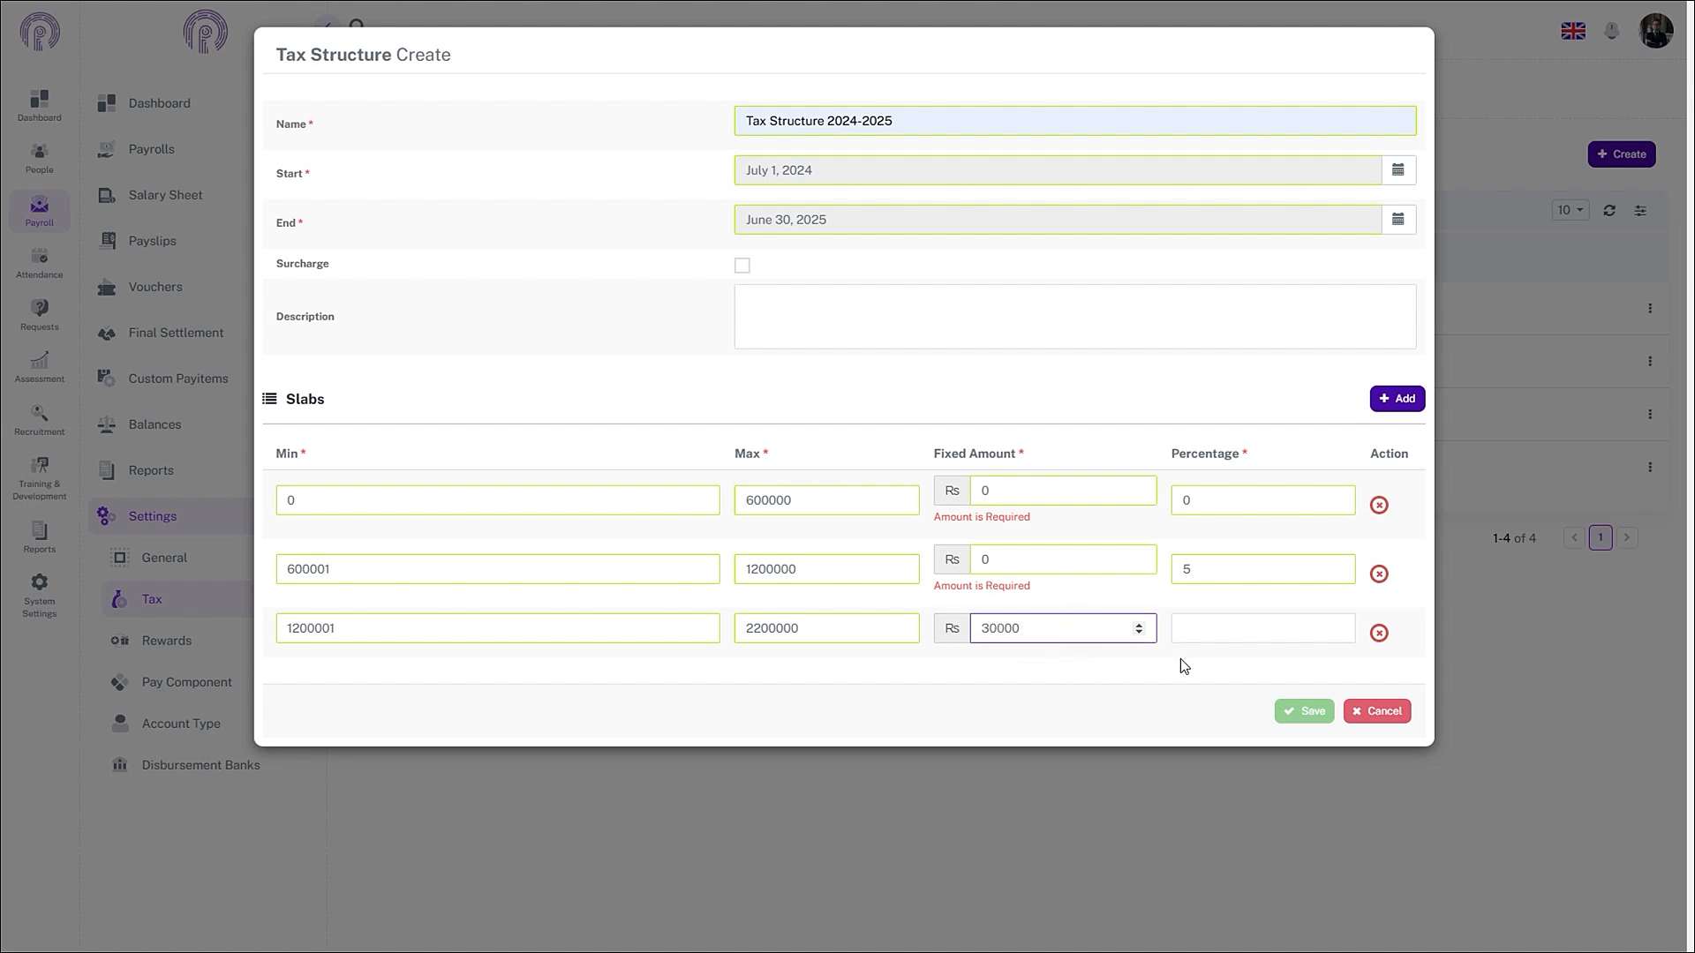
pyautogui.click(1229, 631)
pyautogui.write('15')
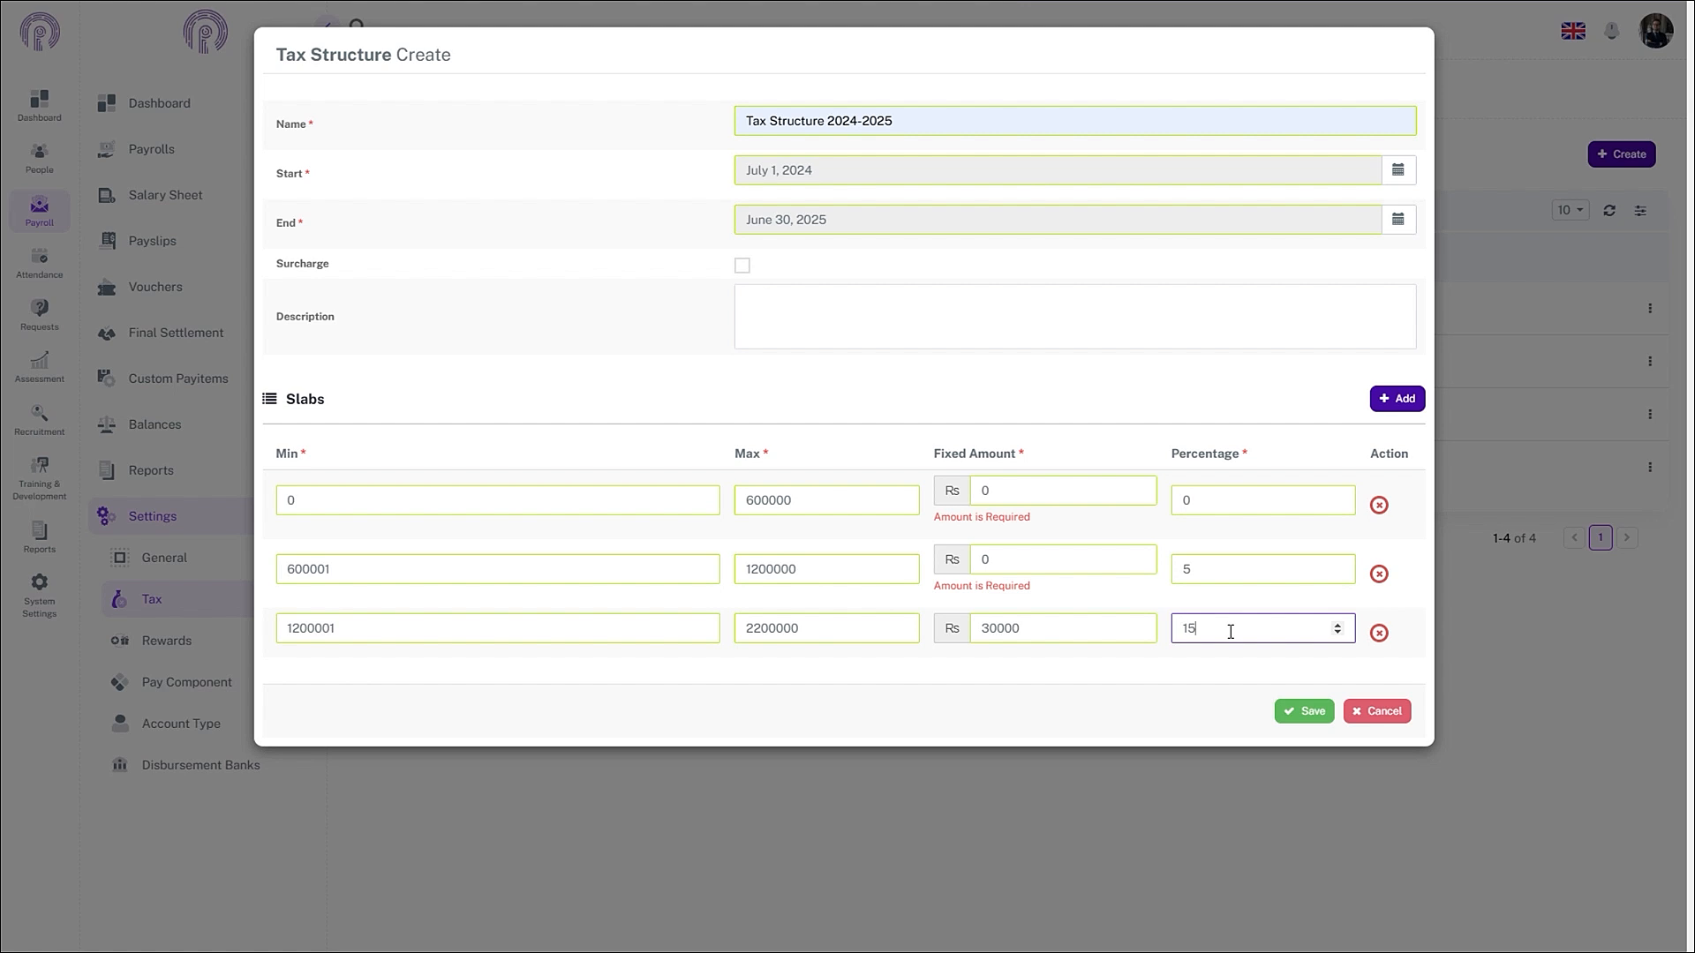
pyautogui.click(1396, 399)
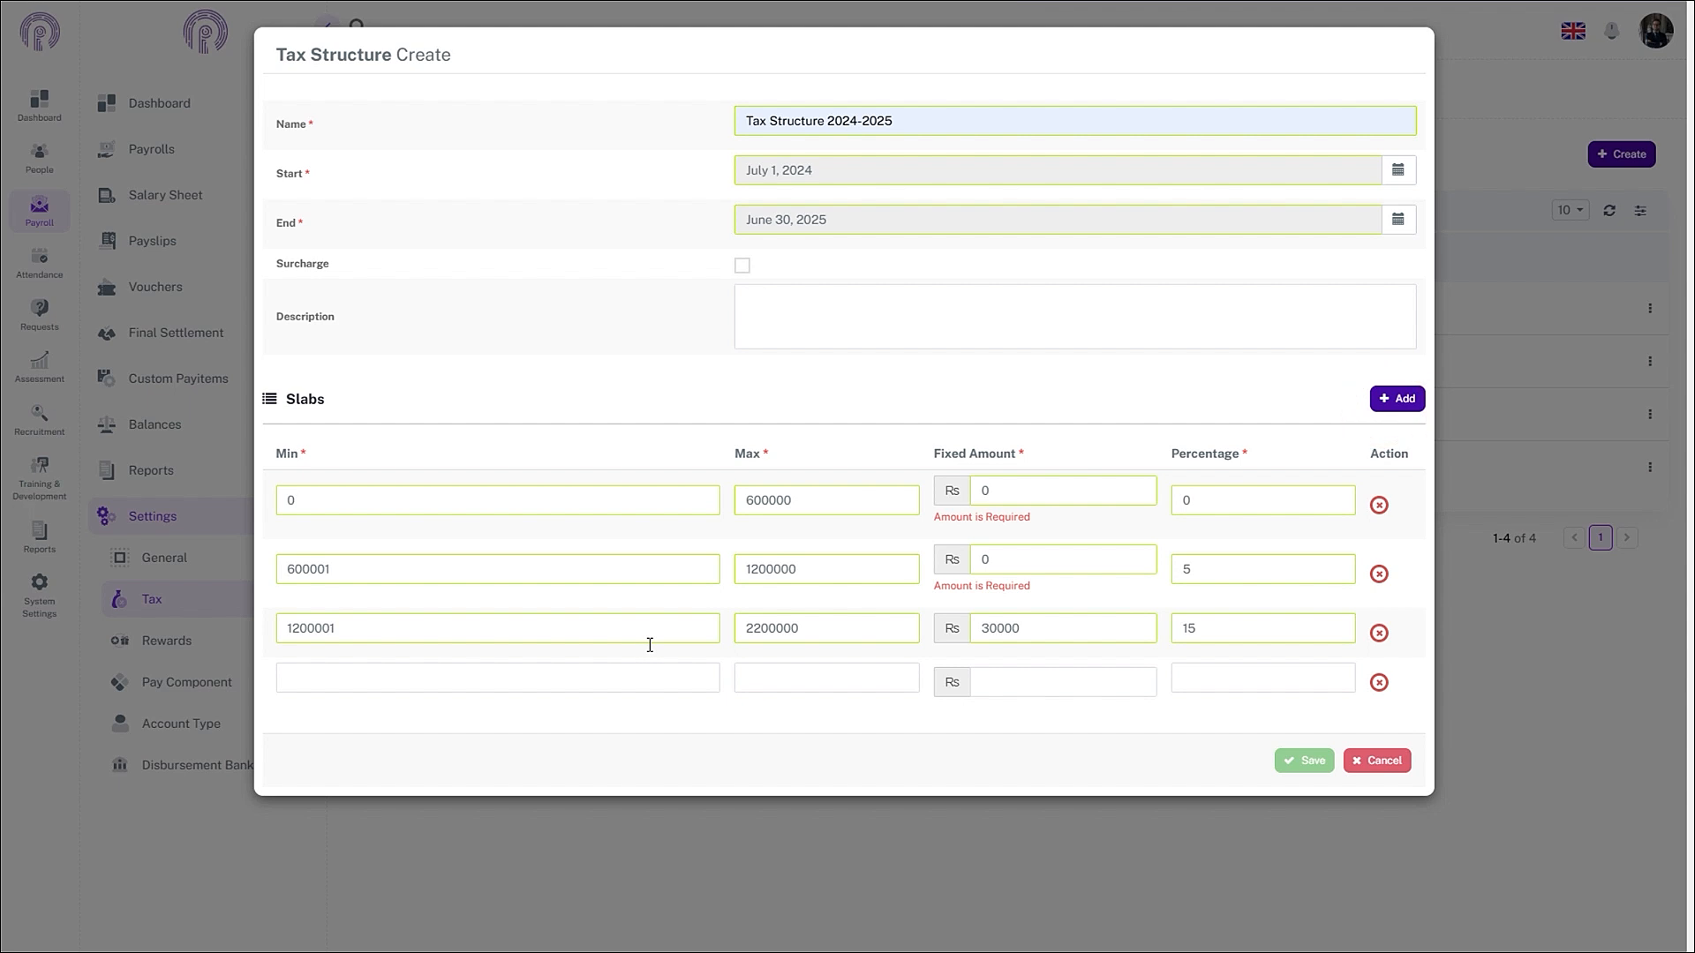
pyautogui.click(398, 694)
pyautogui.write('2200001')
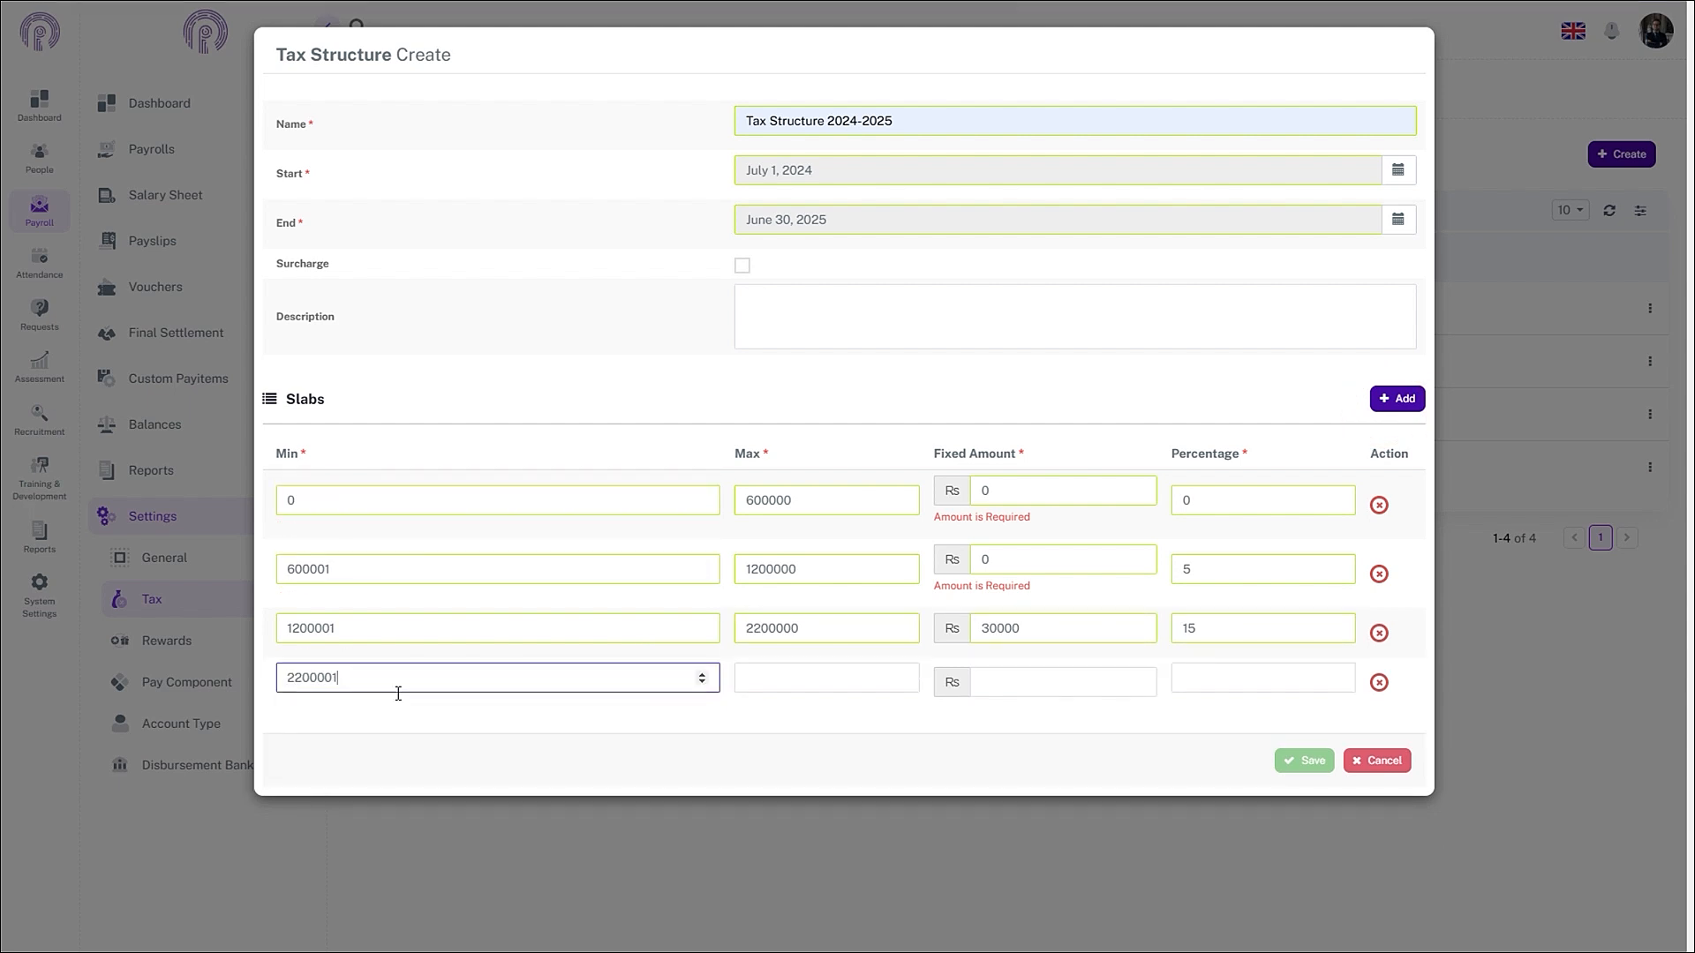
pyautogui.click(766, 689)
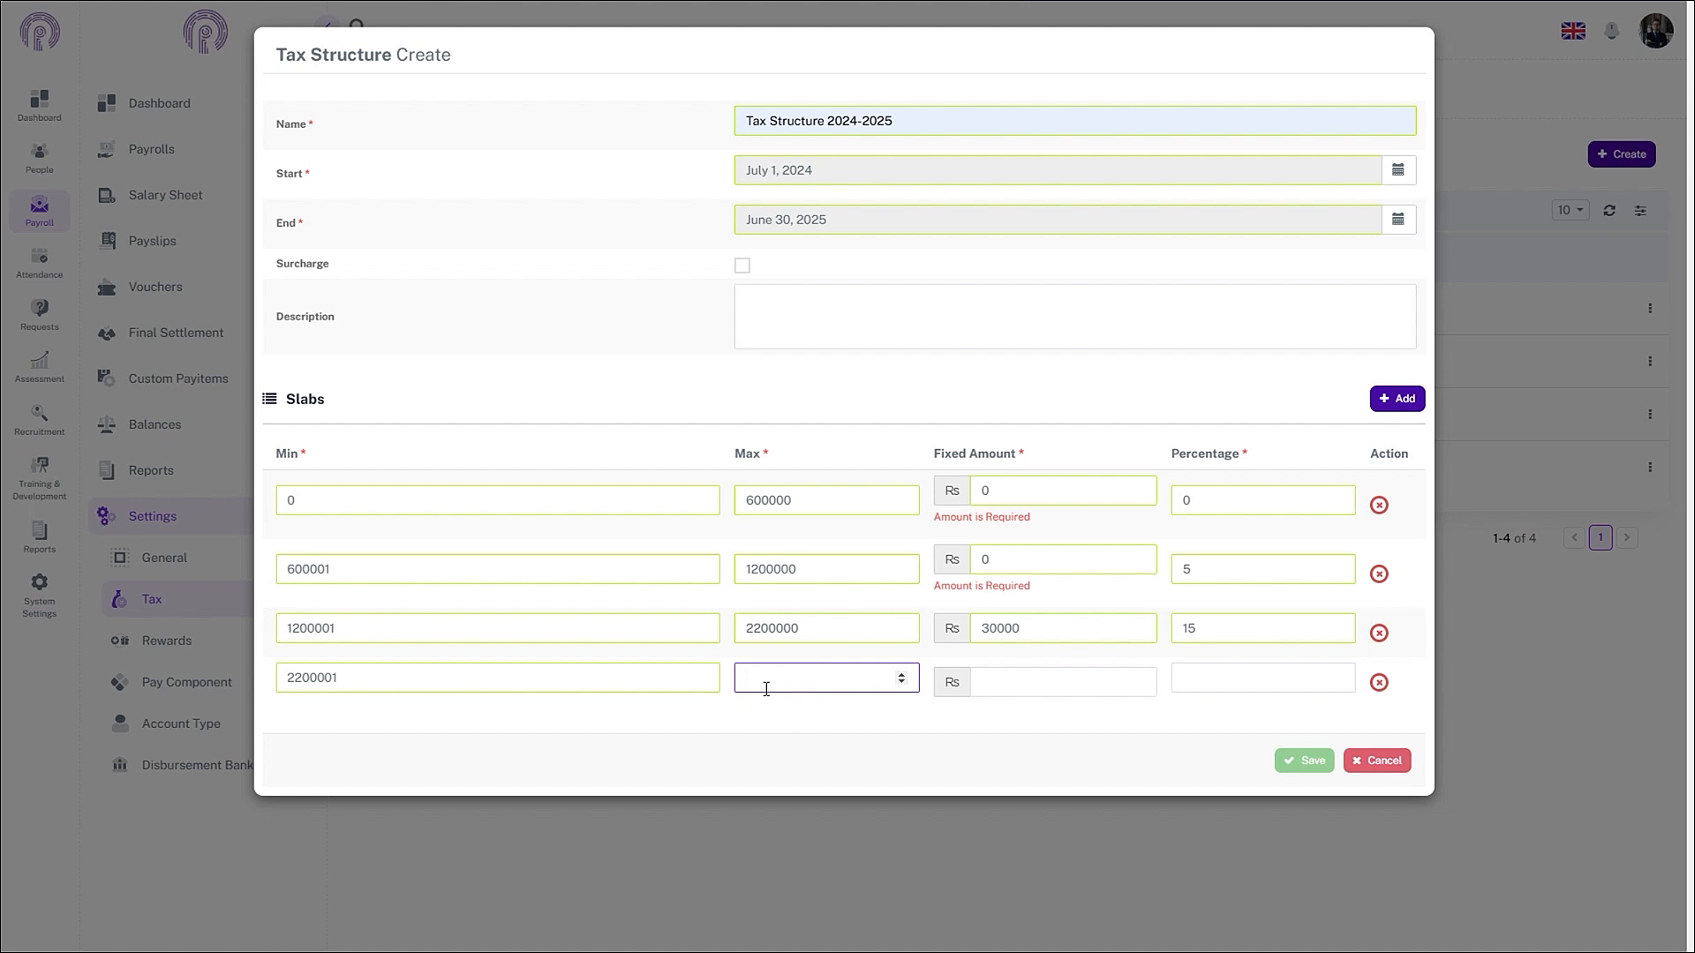
pyautogui.write('9999999999999999')
pyautogui.click(1045, 693)
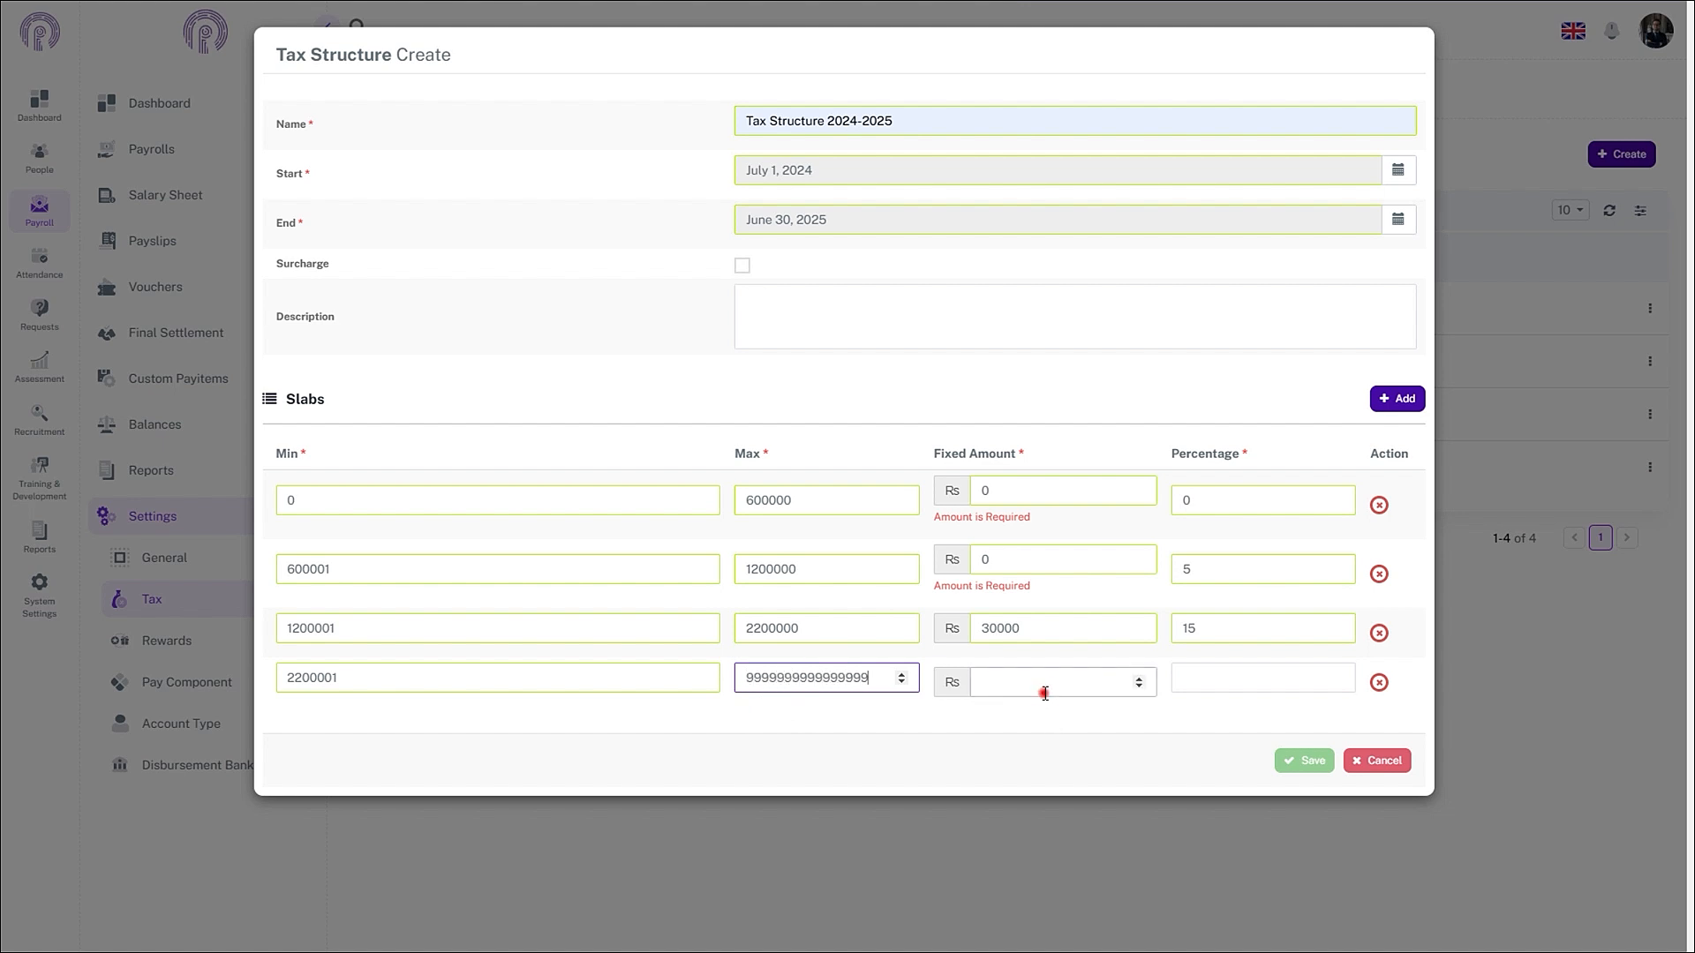
pyautogui.write('70000')
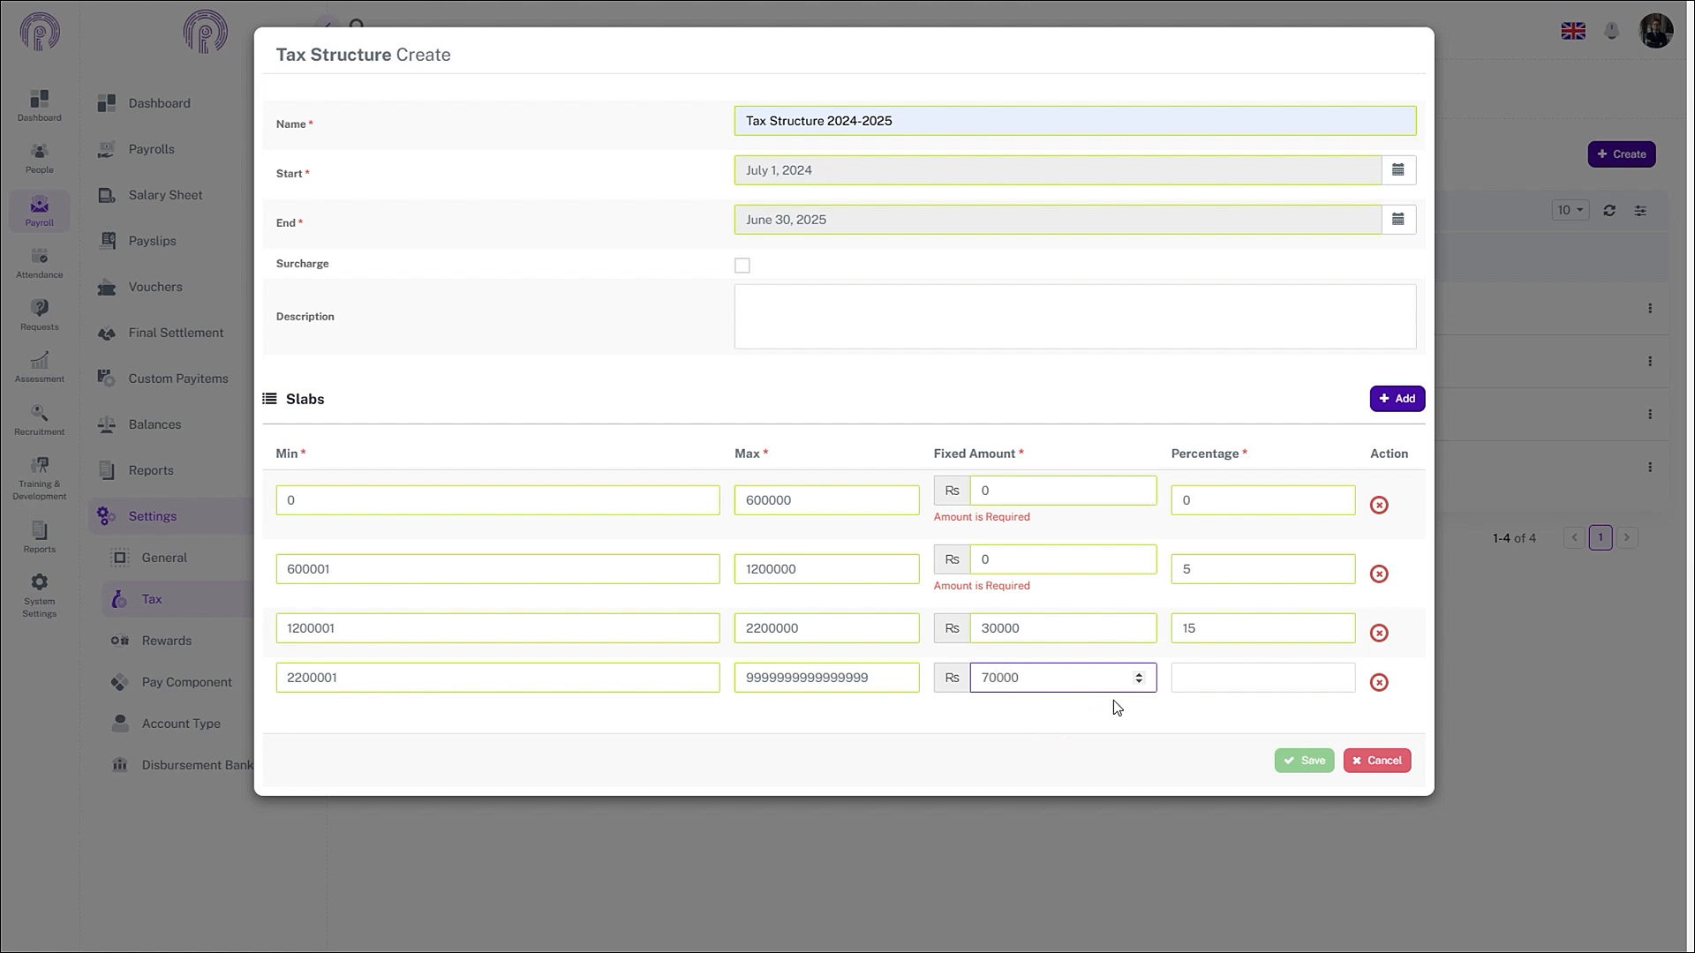
pyautogui.click(1197, 678)
pyautogui.write('35')
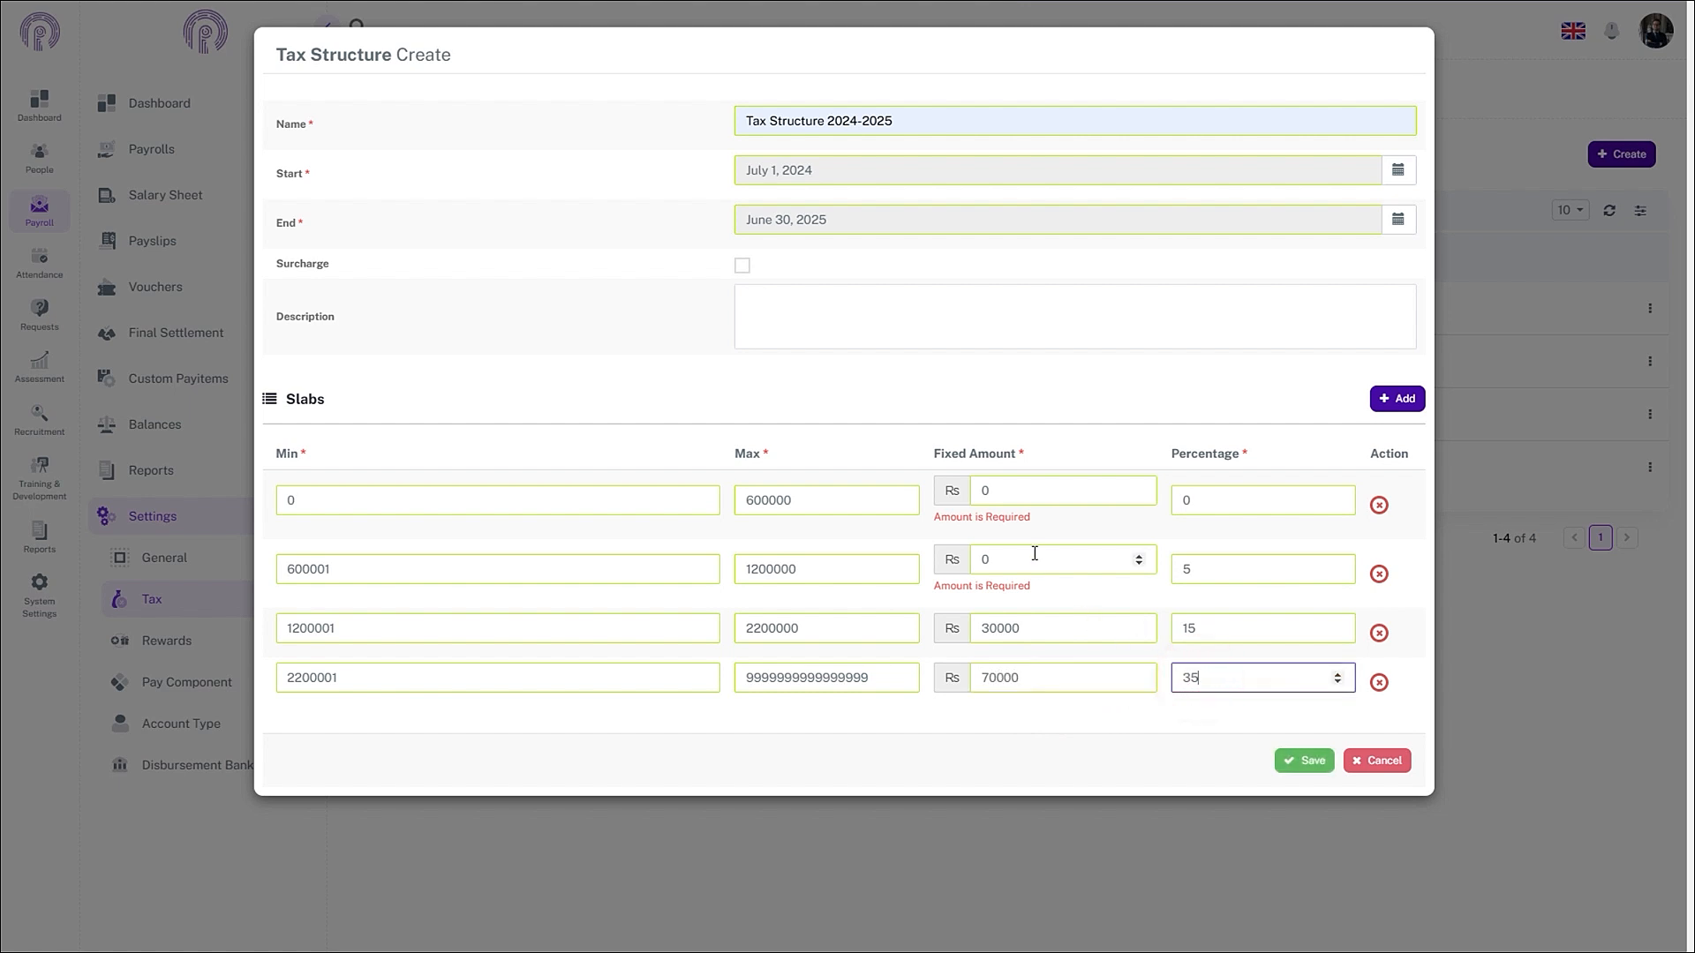
pyautogui.click(742, 266)
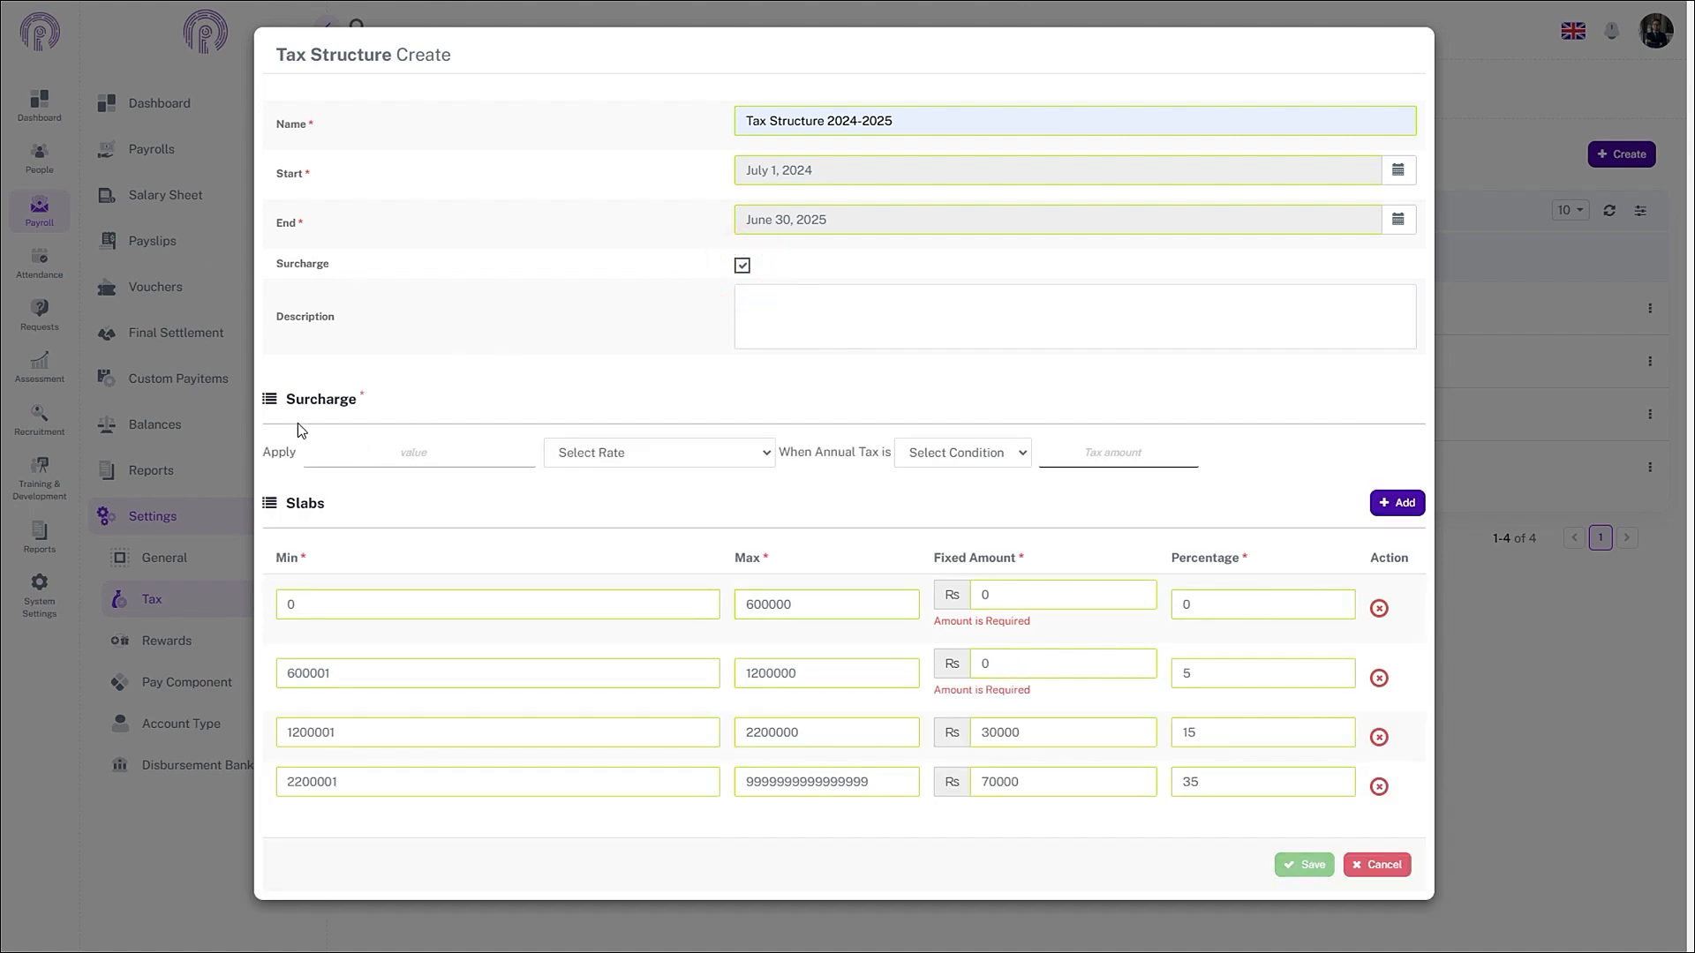
# - Set a 10 percent surcharge applying when annual tax is greater than 10000000, then save
pyautogui.click(374, 459)
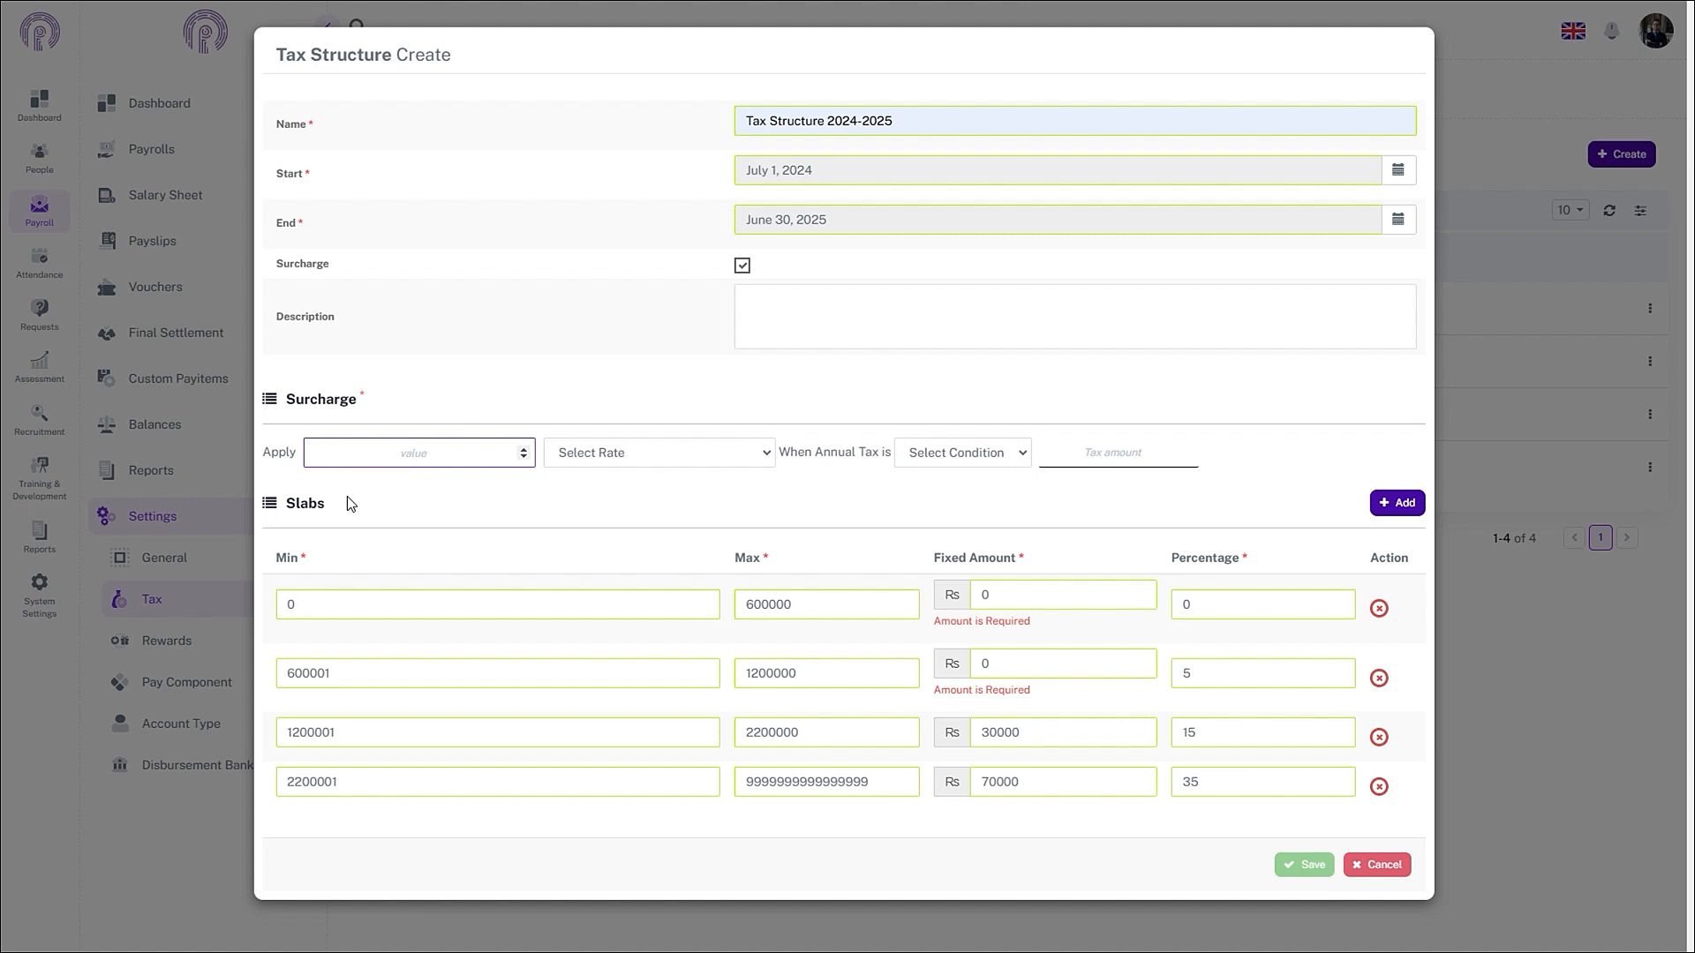
pyautogui.write('10')
pyautogui.click(765, 454)
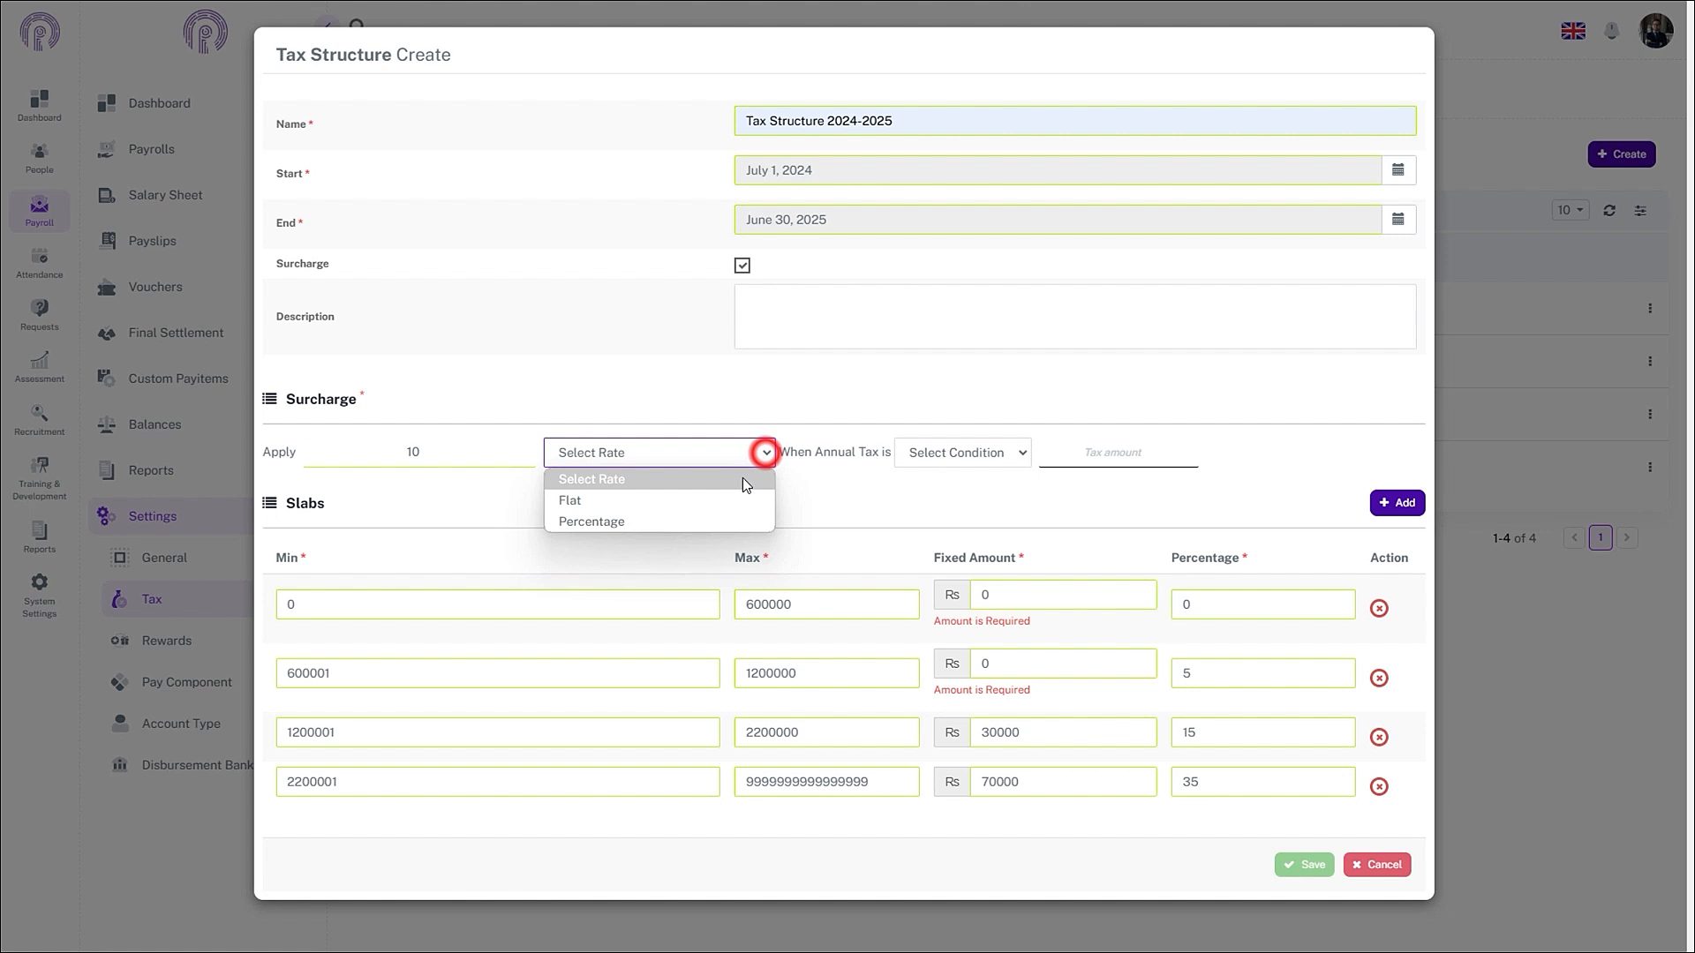
pyautogui.click(595, 519)
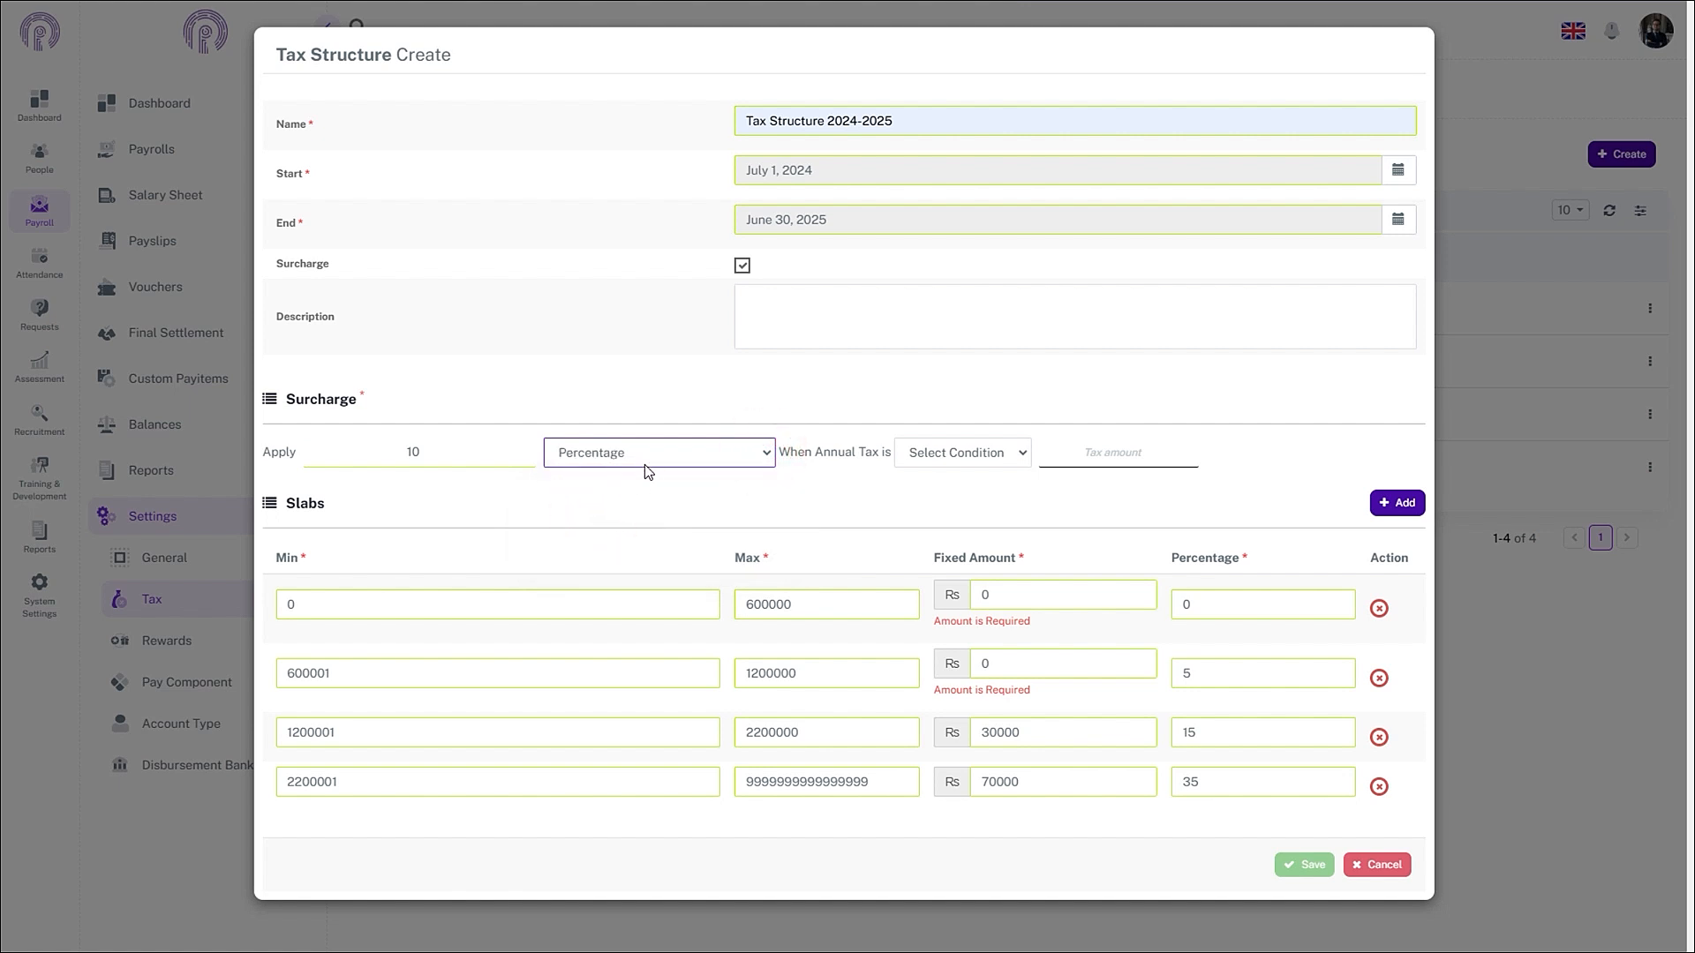
pyautogui.click(769, 454)
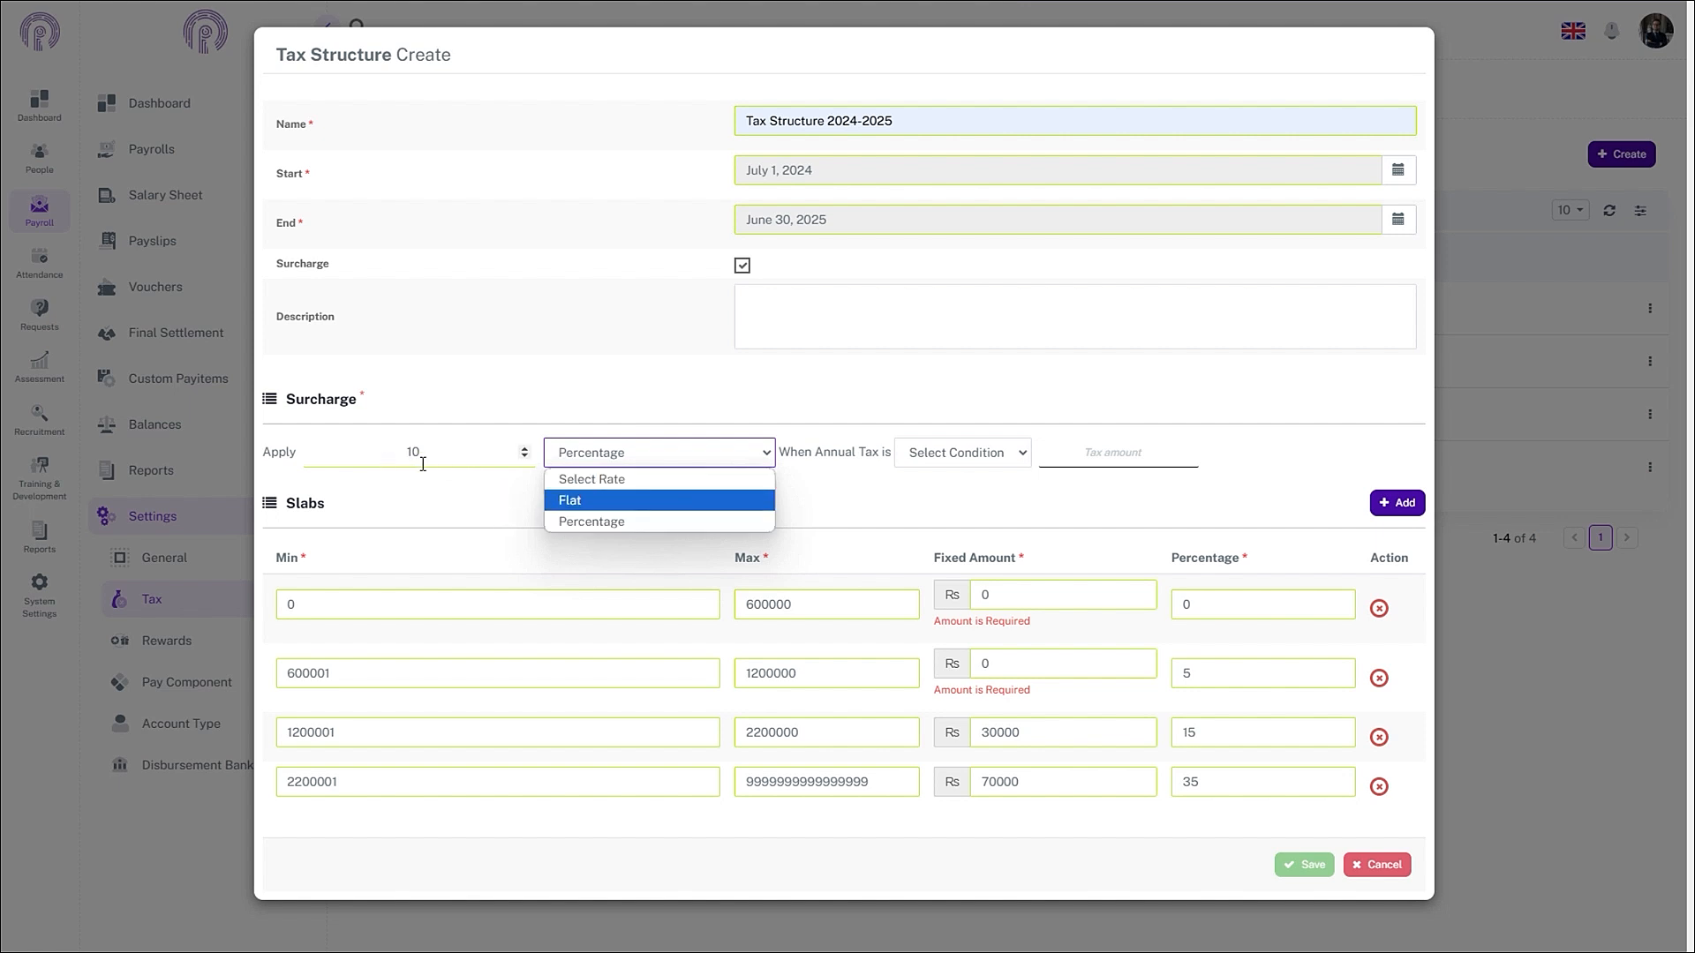
pyautogui.click(574, 523)
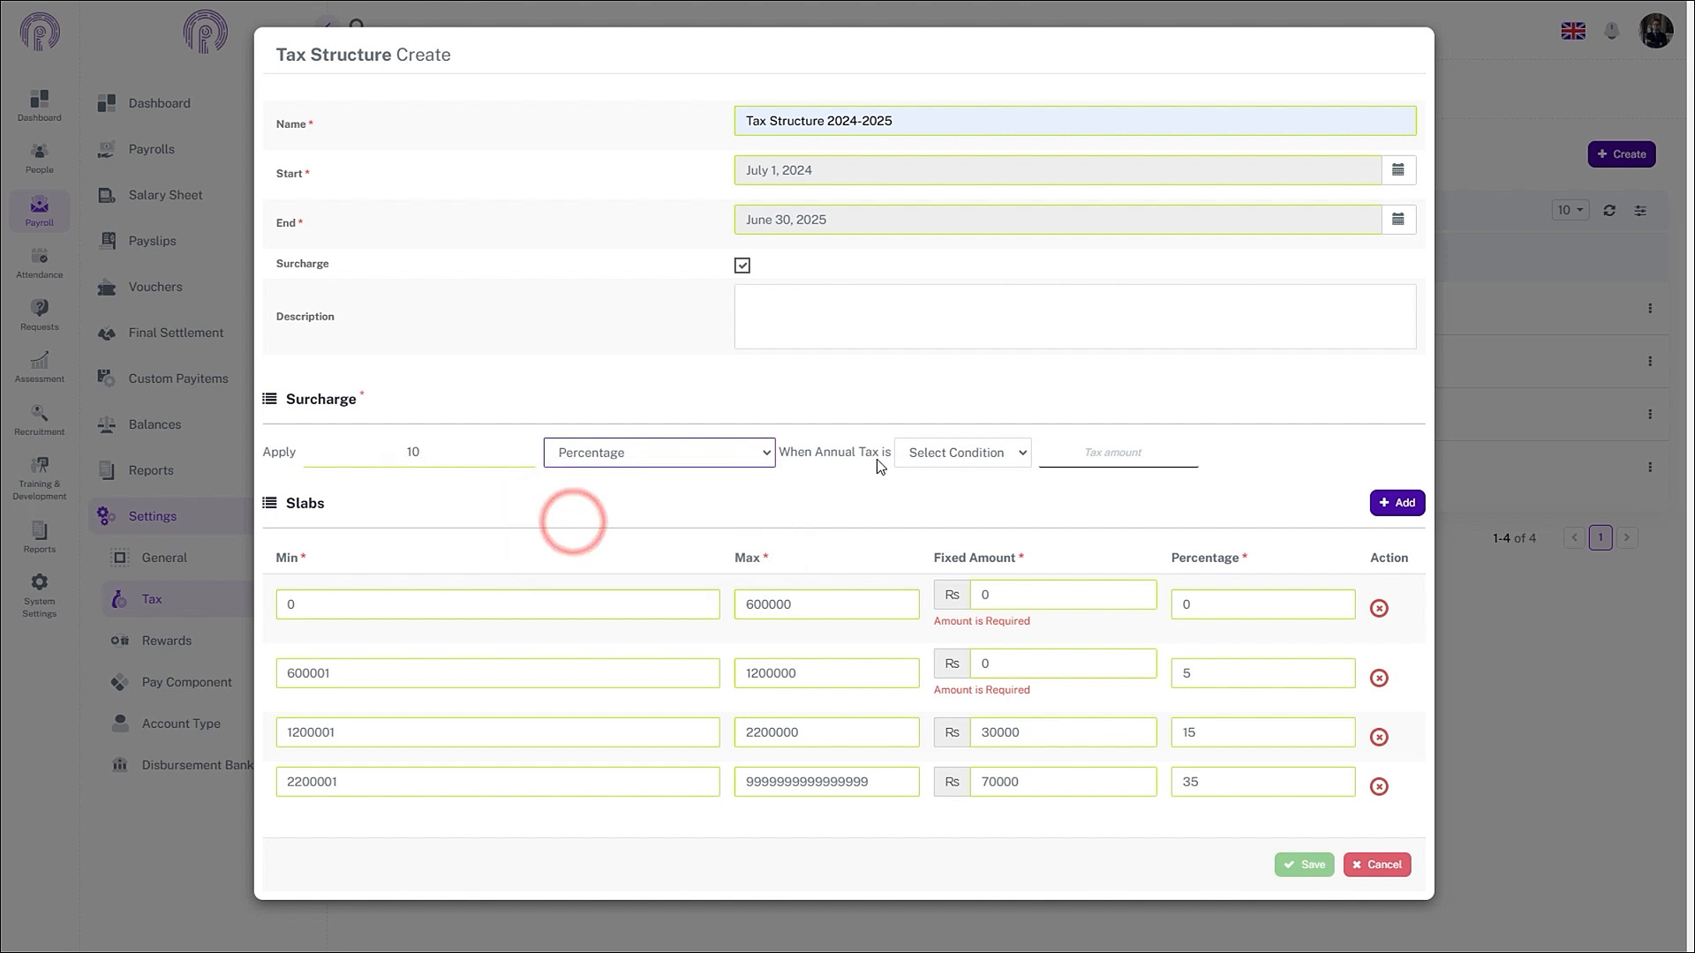
pyautogui.click(962, 457)
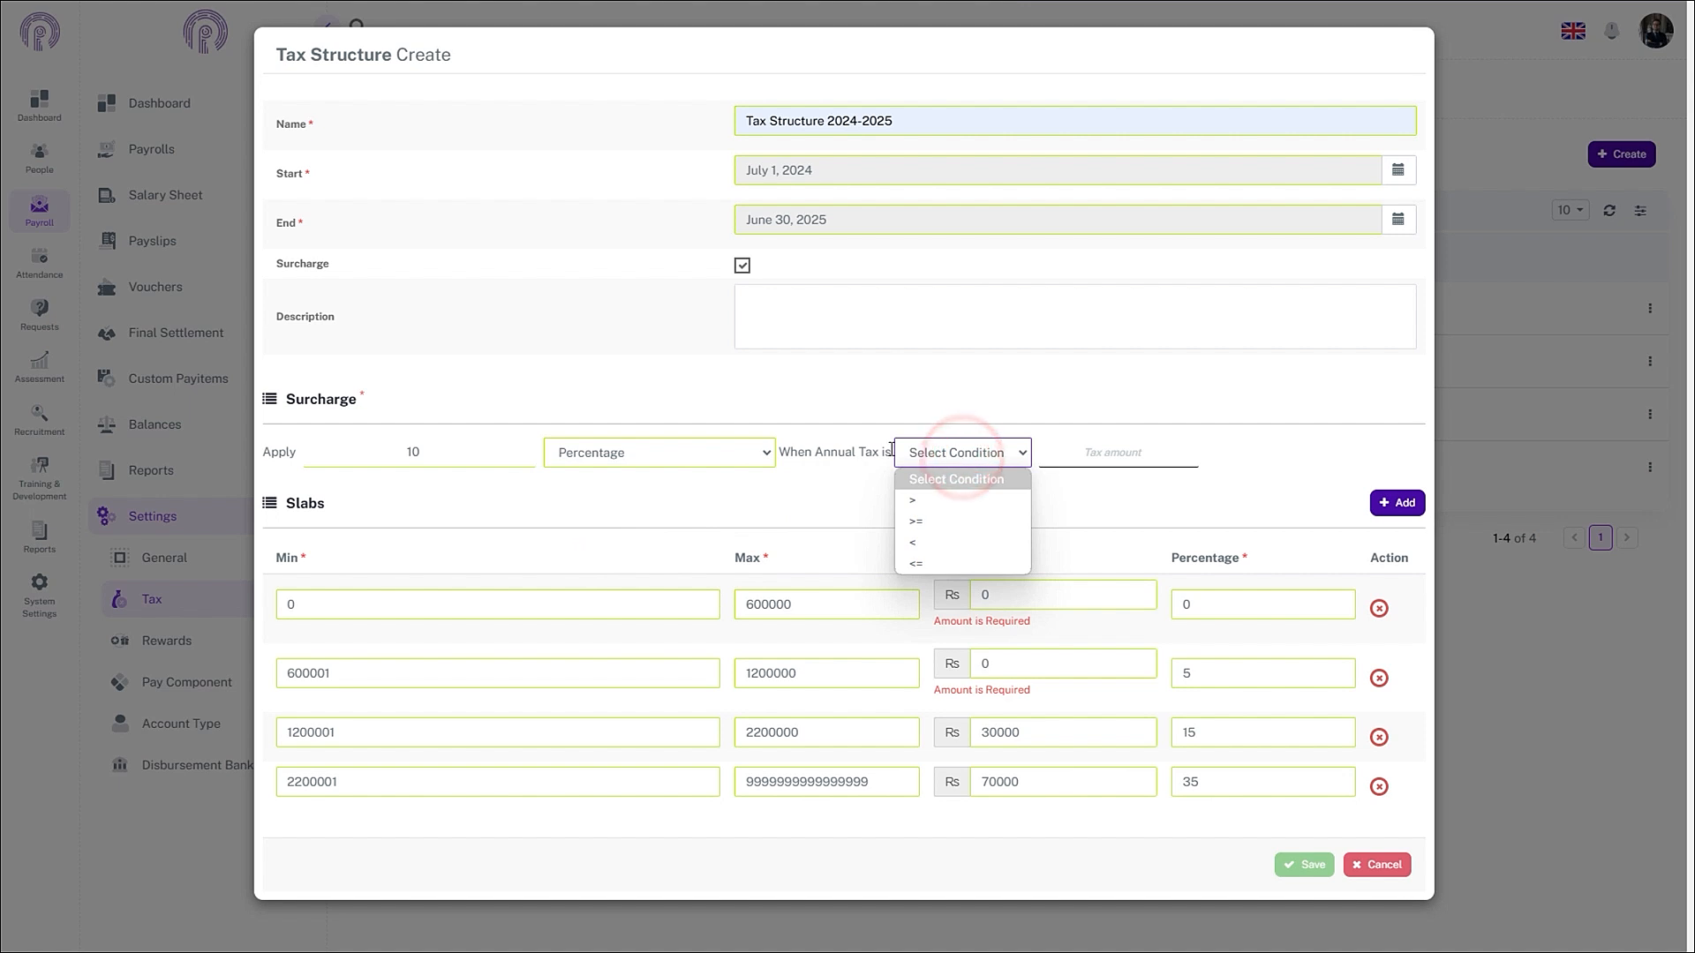
pyautogui.click(917, 501)
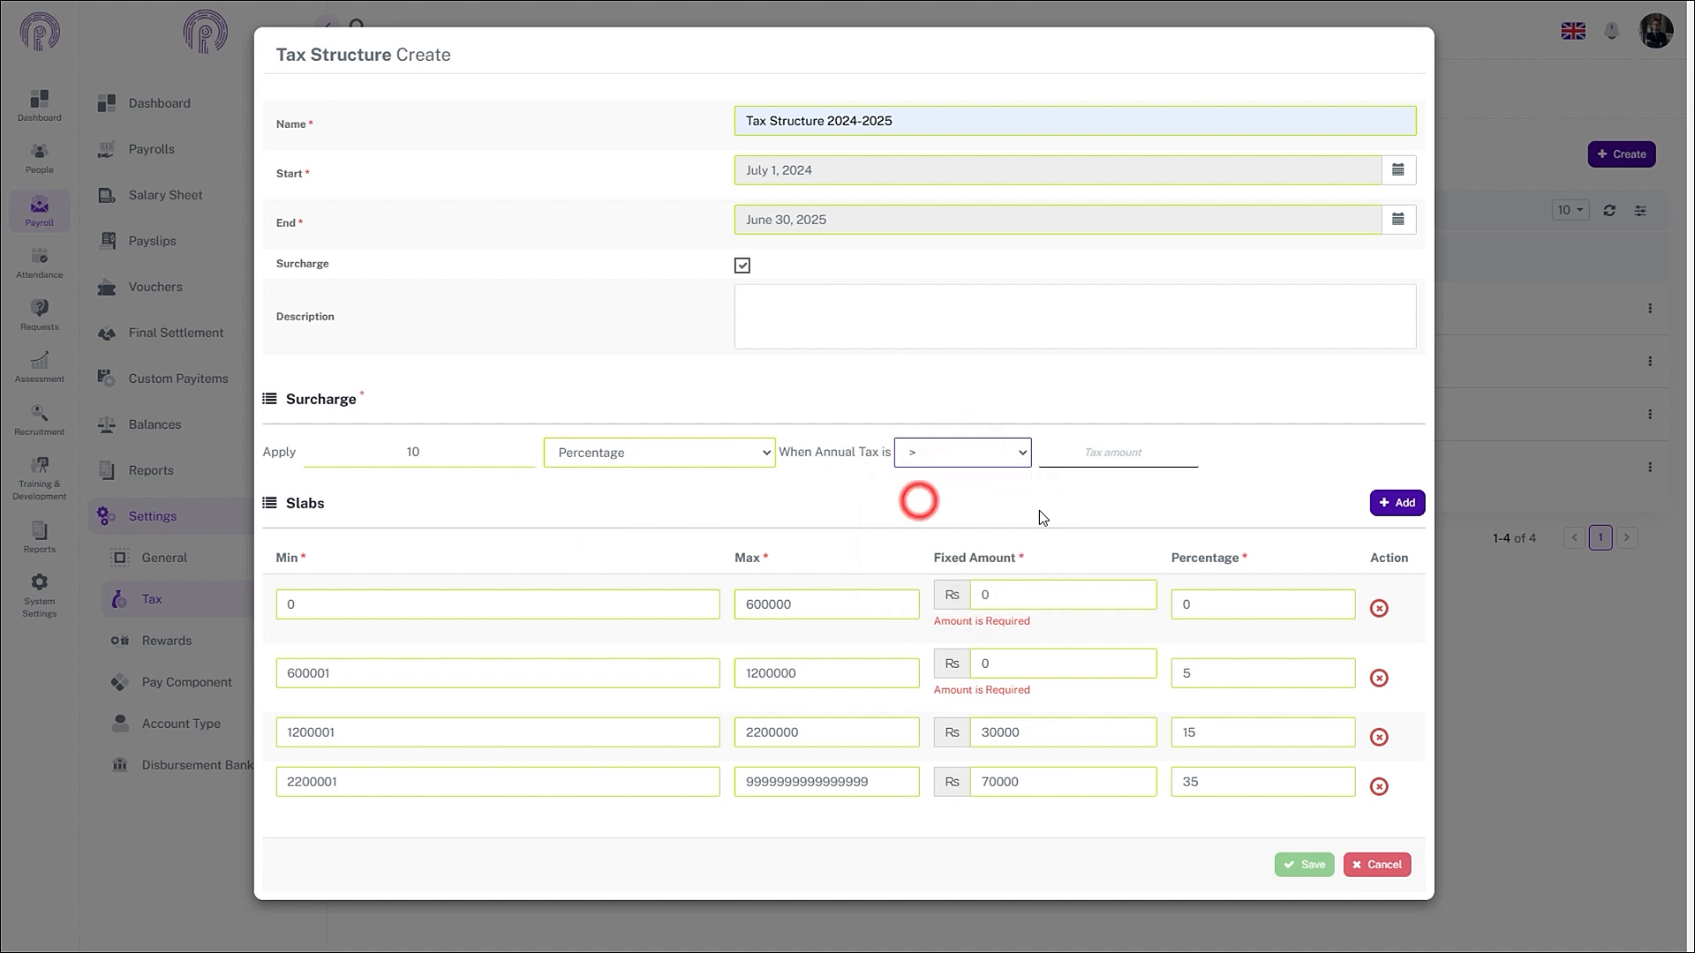
pyautogui.click(1075, 456)
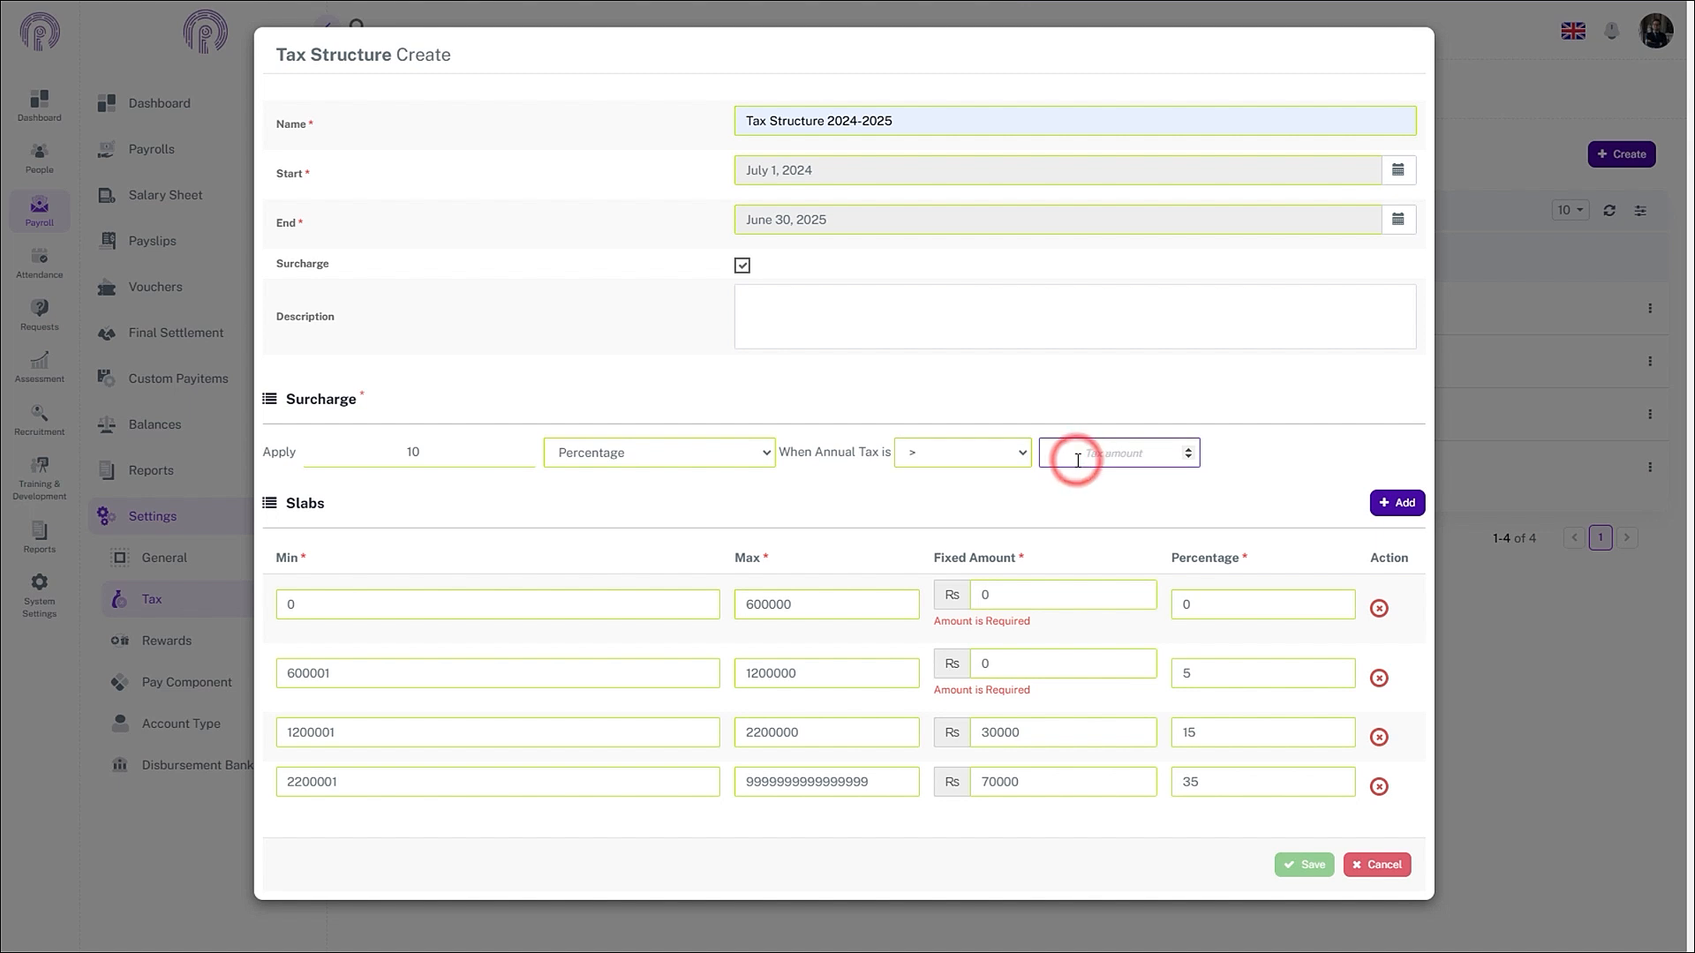
pyautogui.write('10000000')
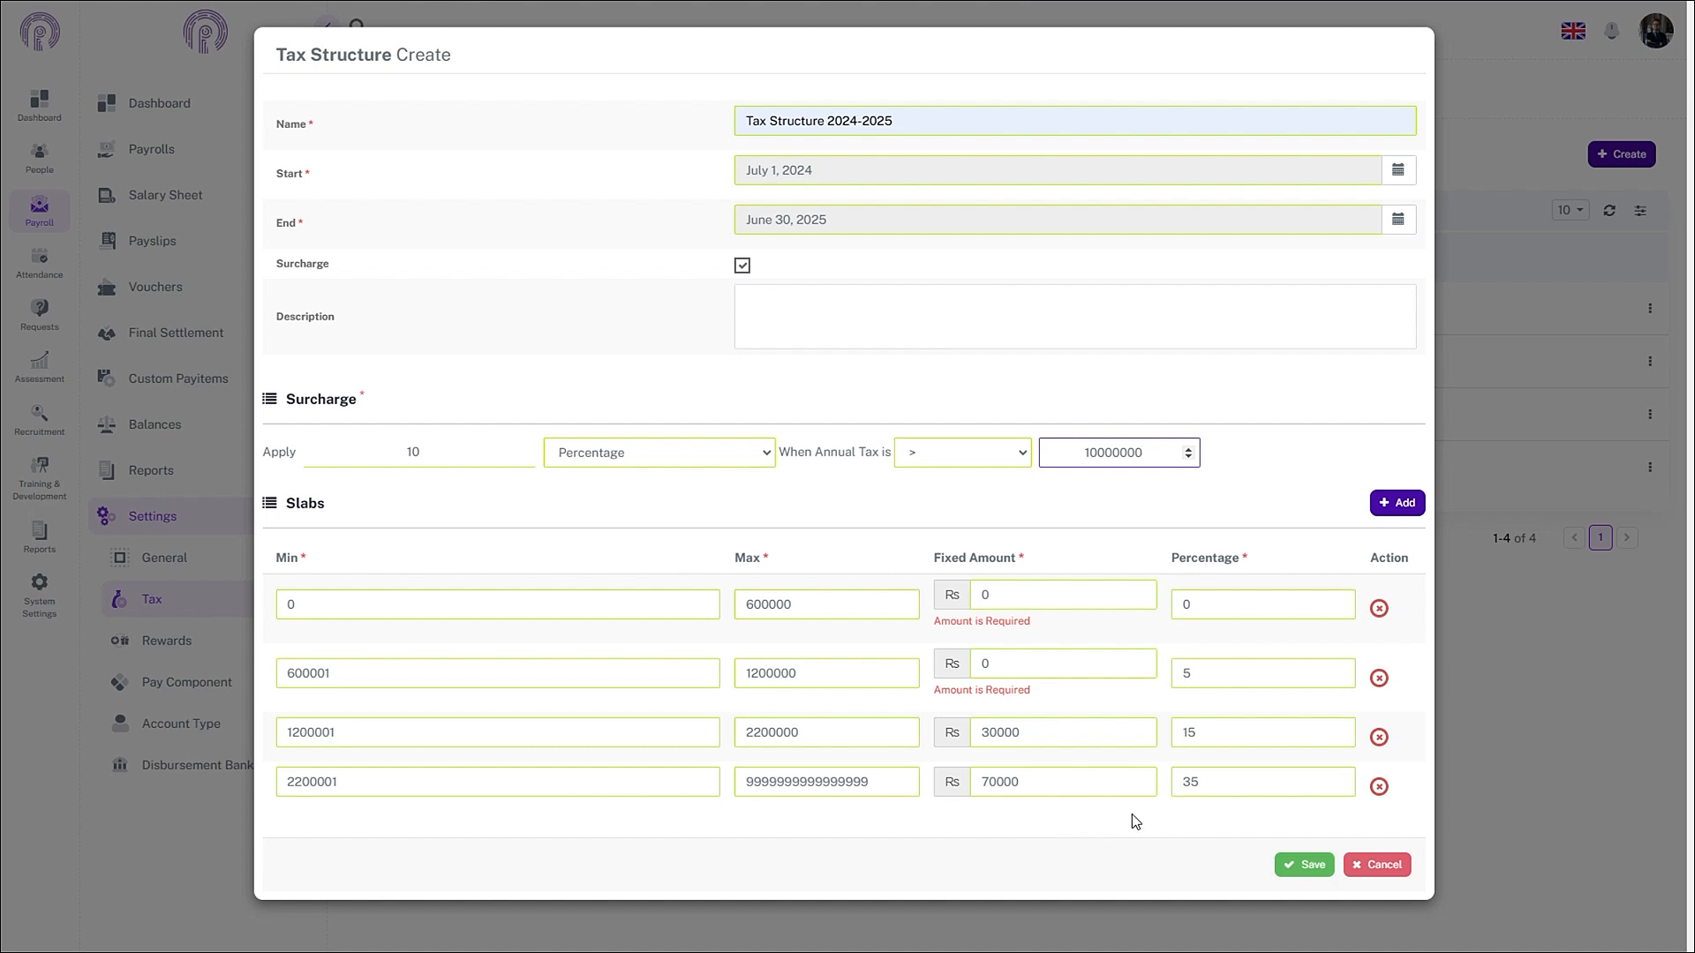
pyautogui.click(1288, 867)
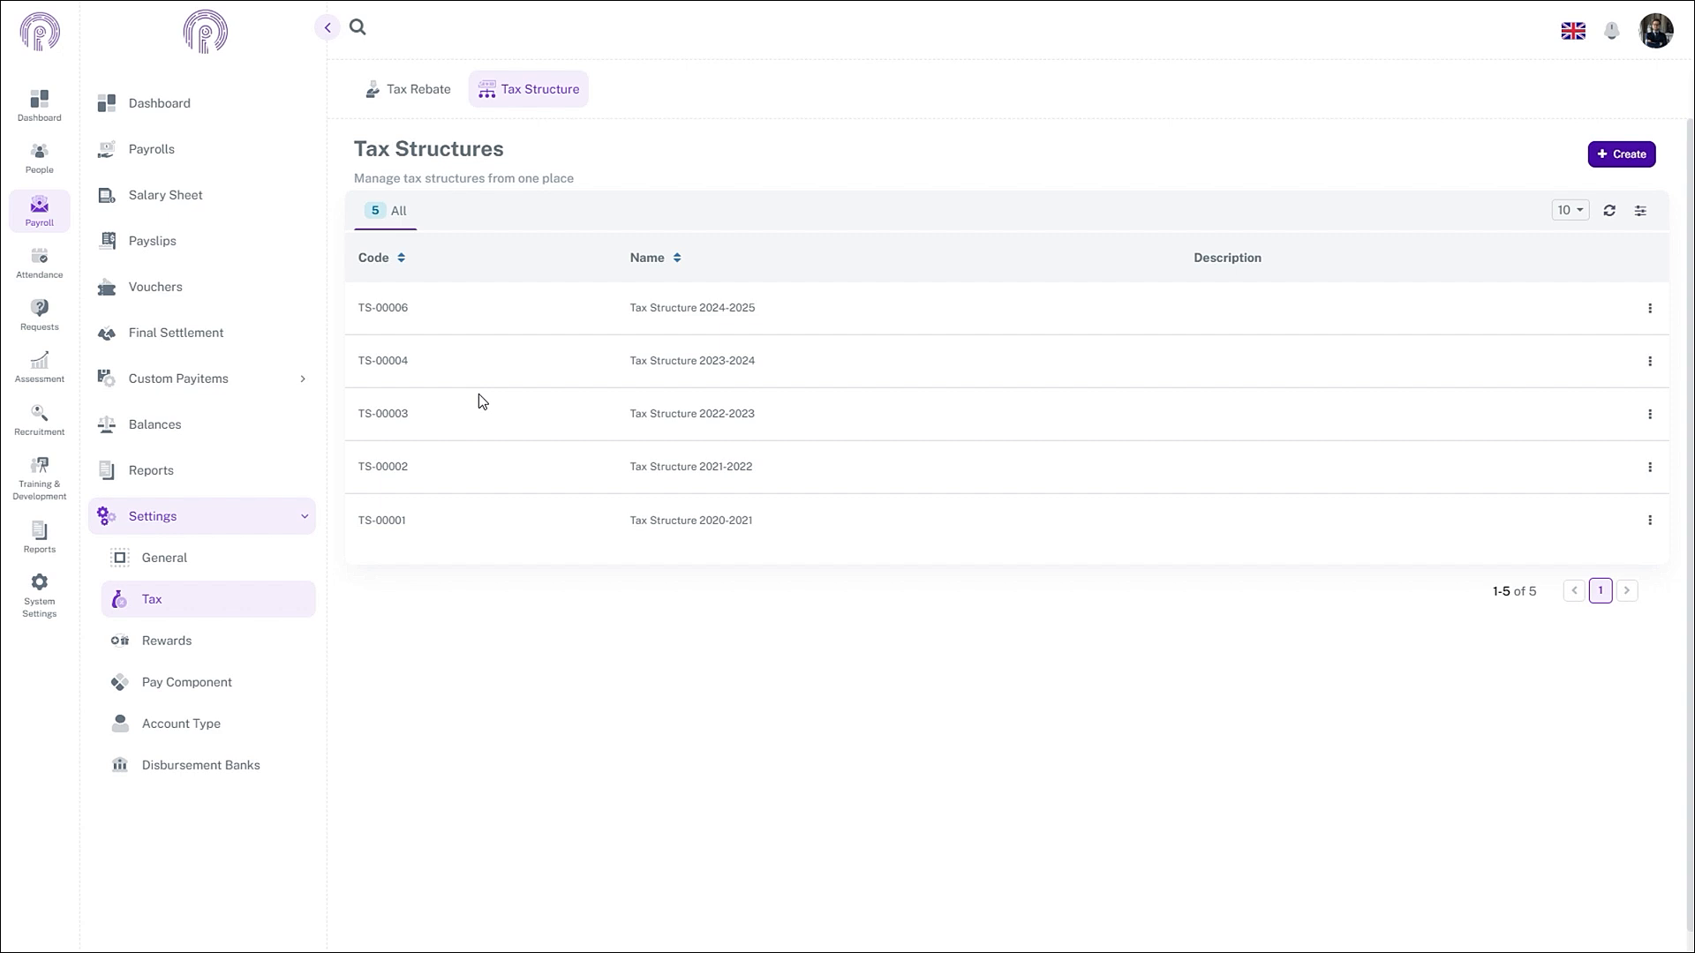
# - Start a new tax rebate record and select the employee receiving it
pyautogui.click(402, 89)
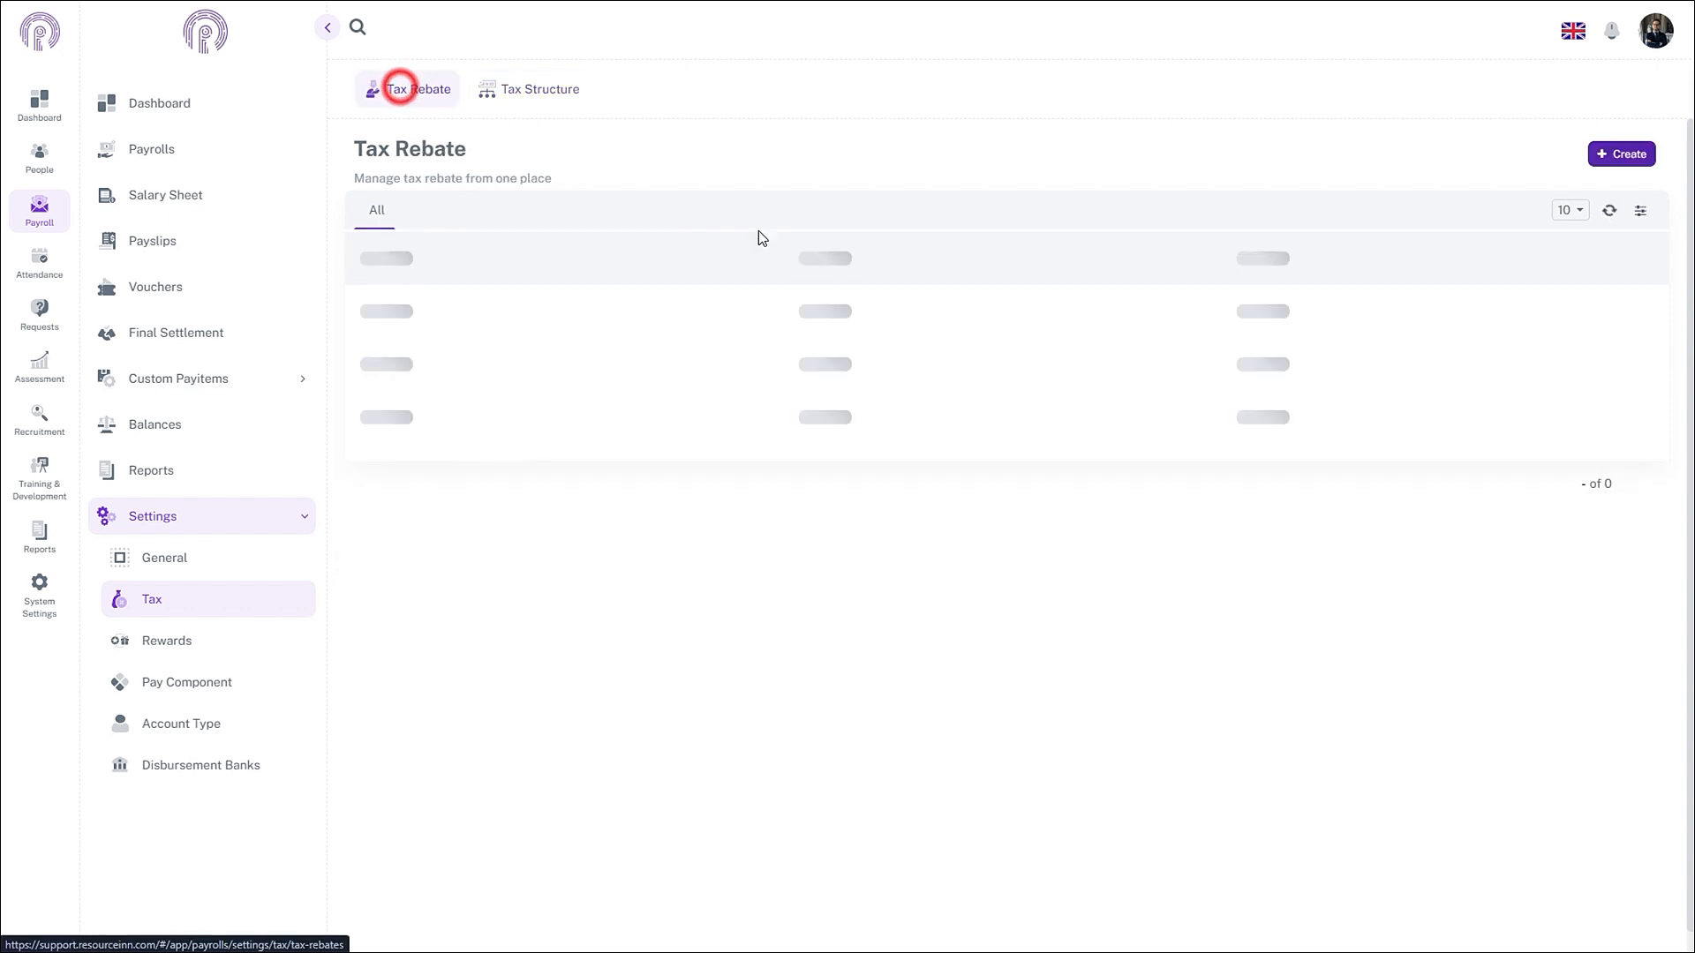
pyautogui.click(1611, 156)
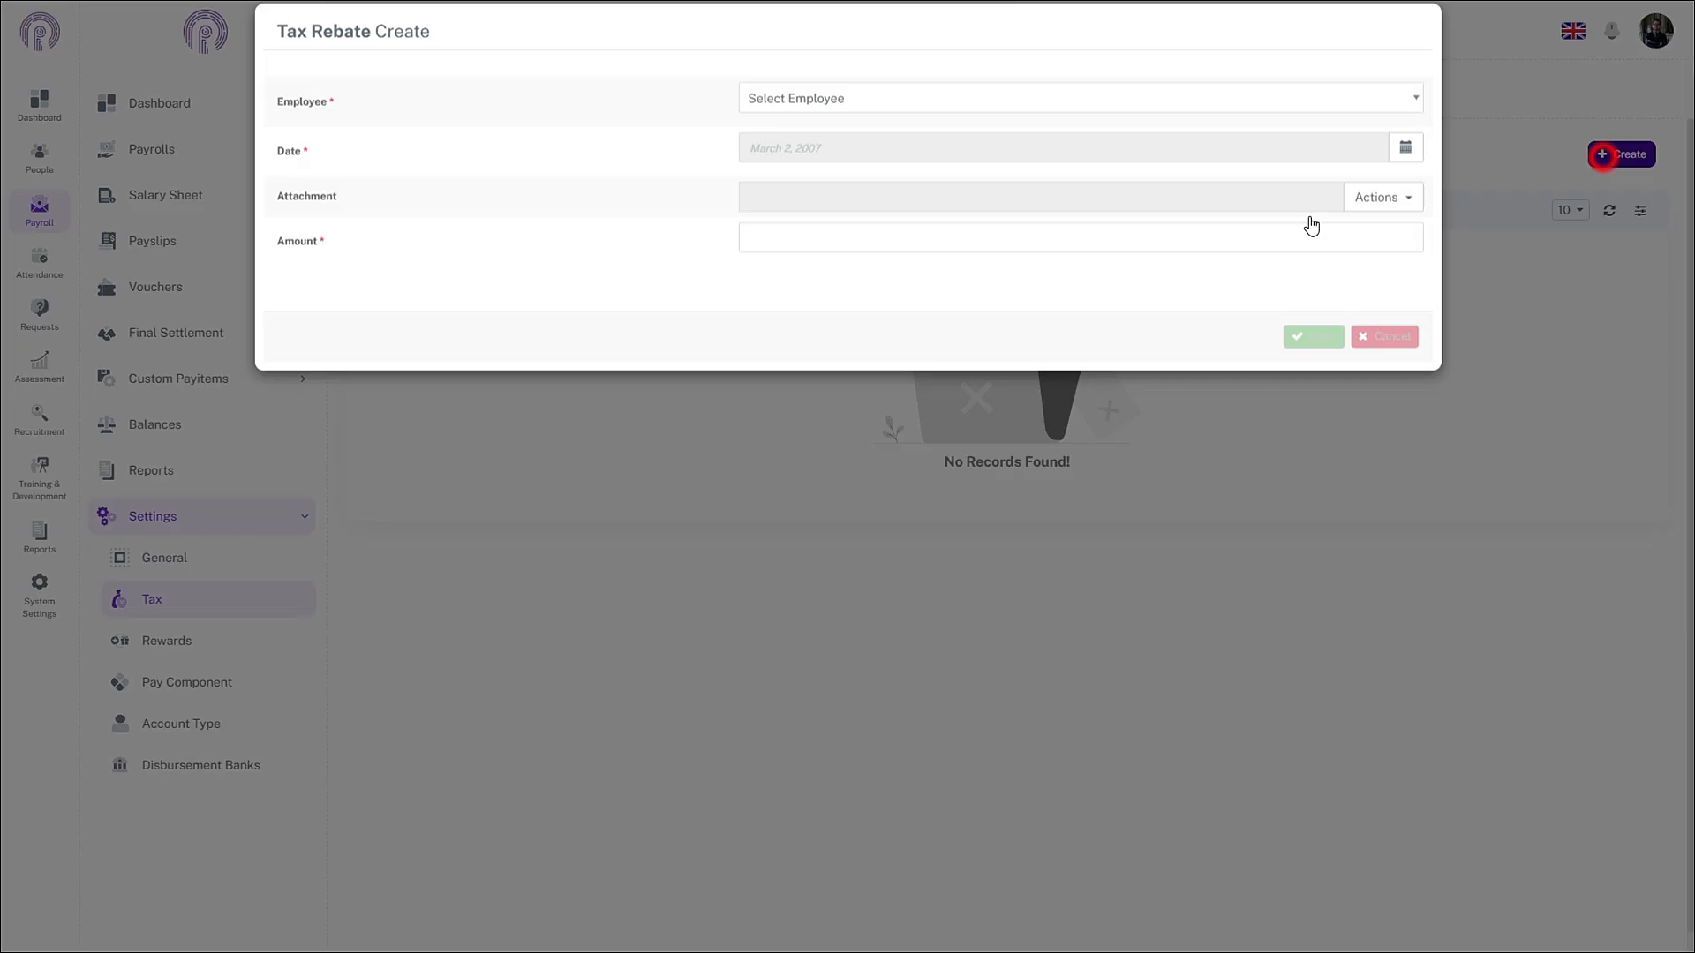
pyautogui.click(848, 122)
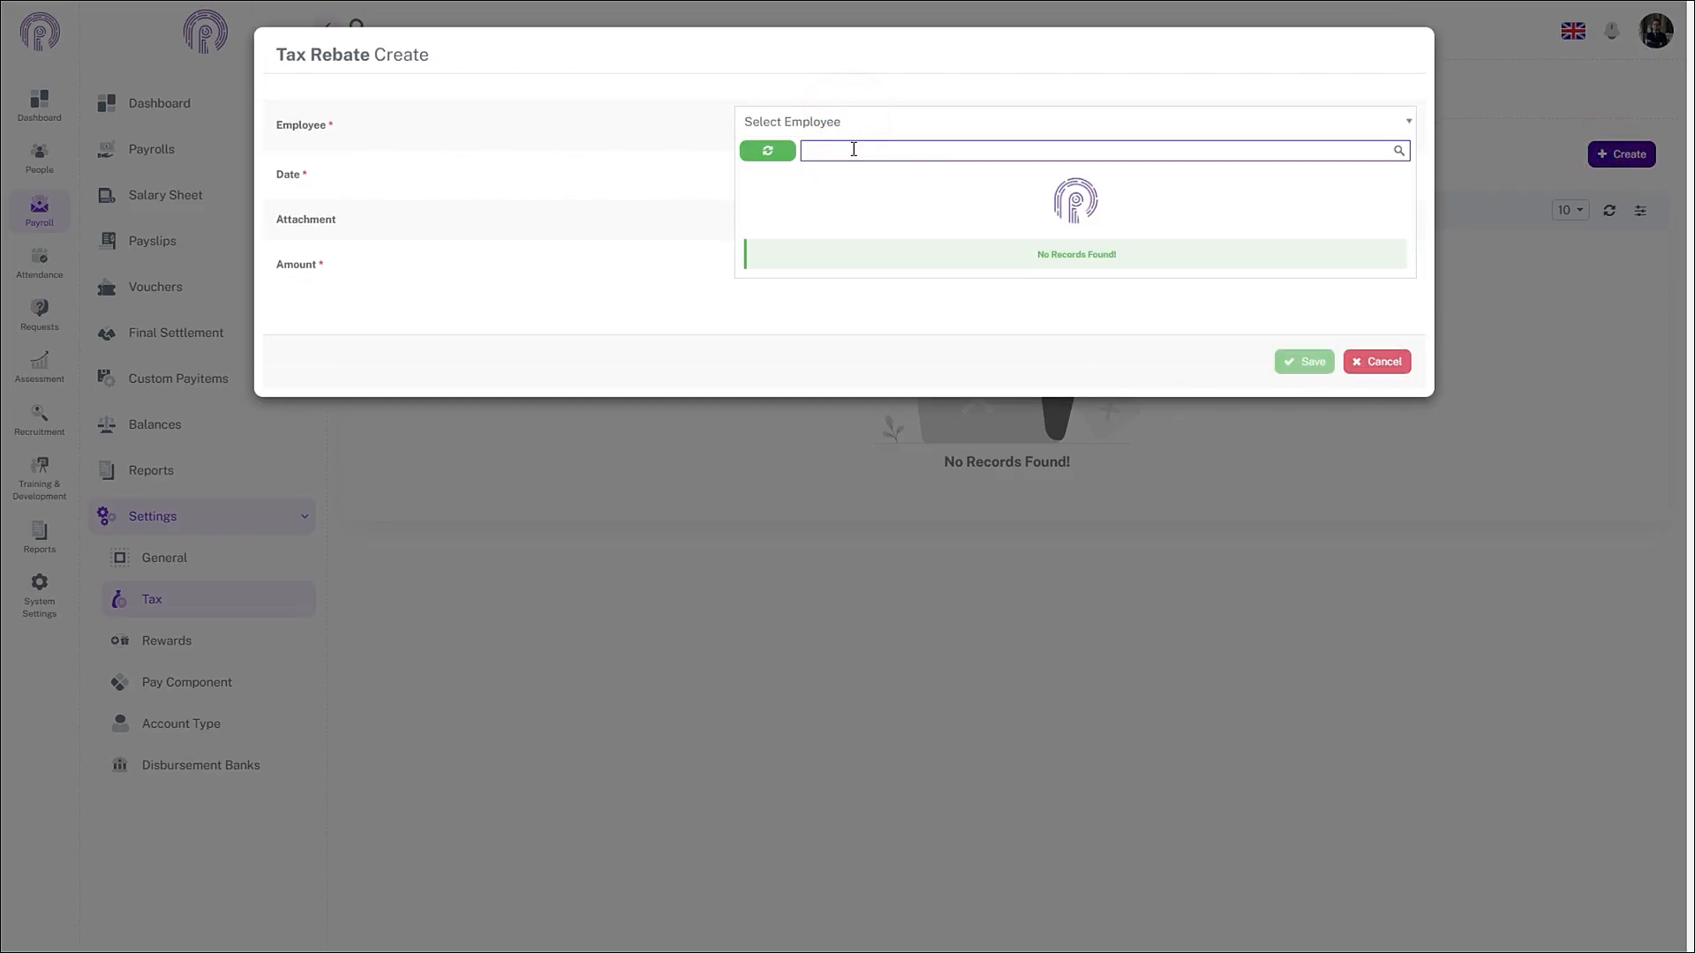
pyautogui.click(851, 282)
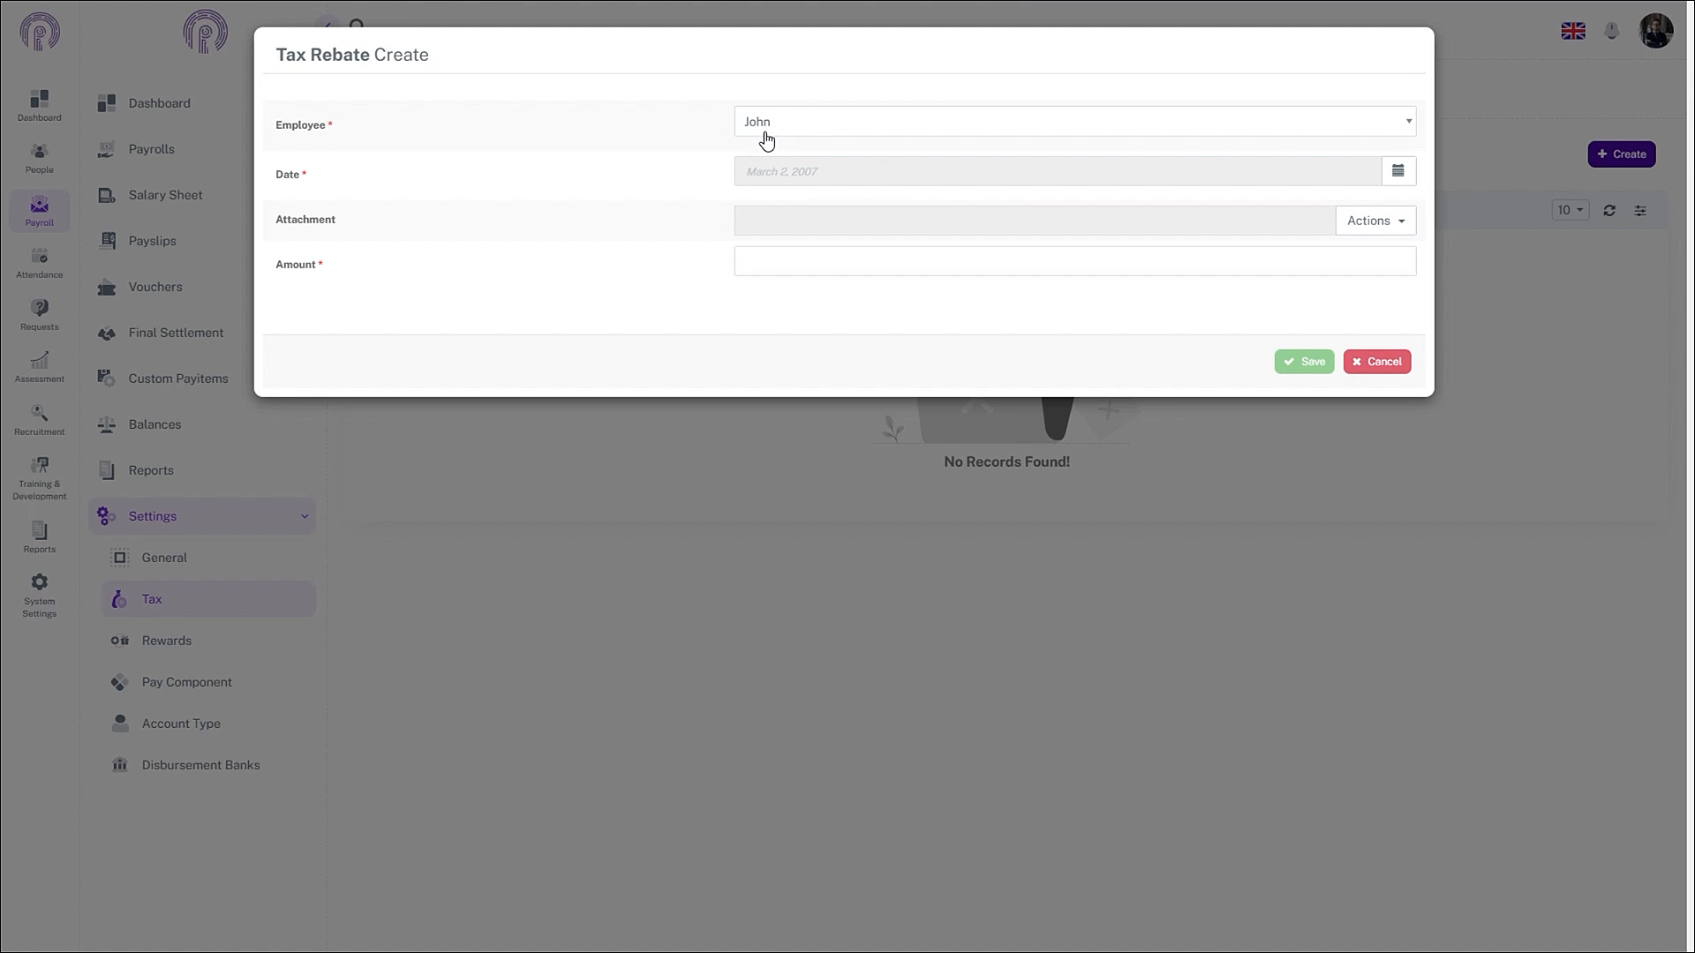
# - Date the rebate November 6, 2024, enter amount 1000, and save it
pyautogui.click(1398, 171)
pyautogui.click(772, 210)
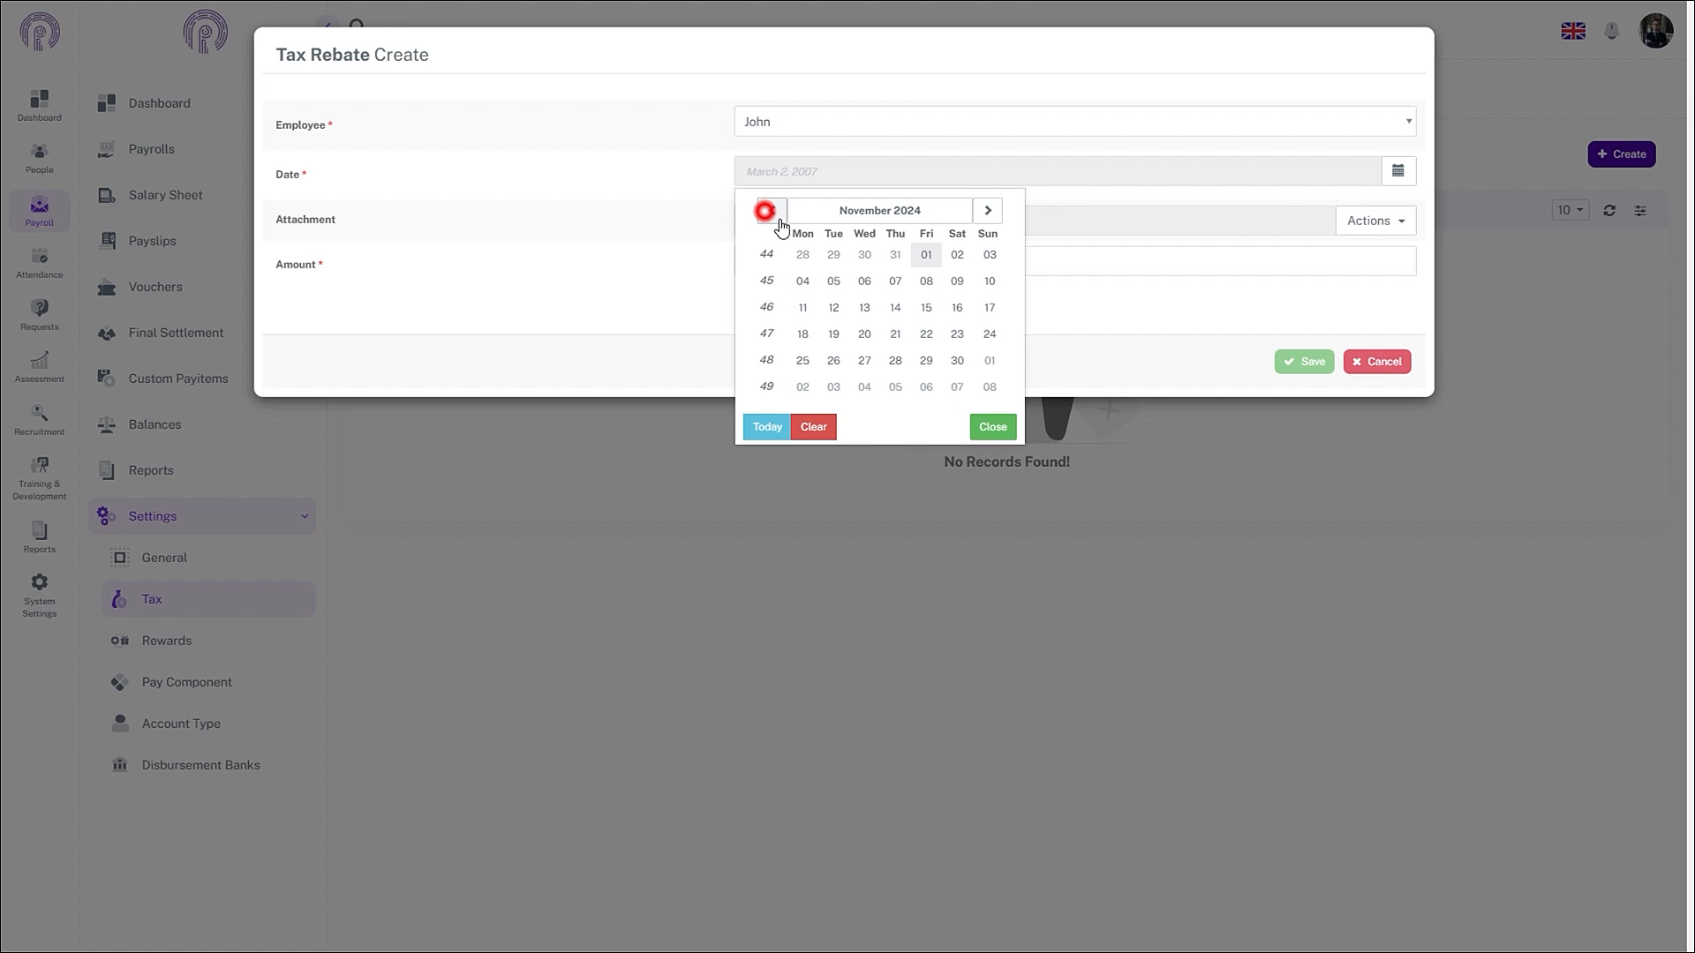
pyautogui.click(867, 281)
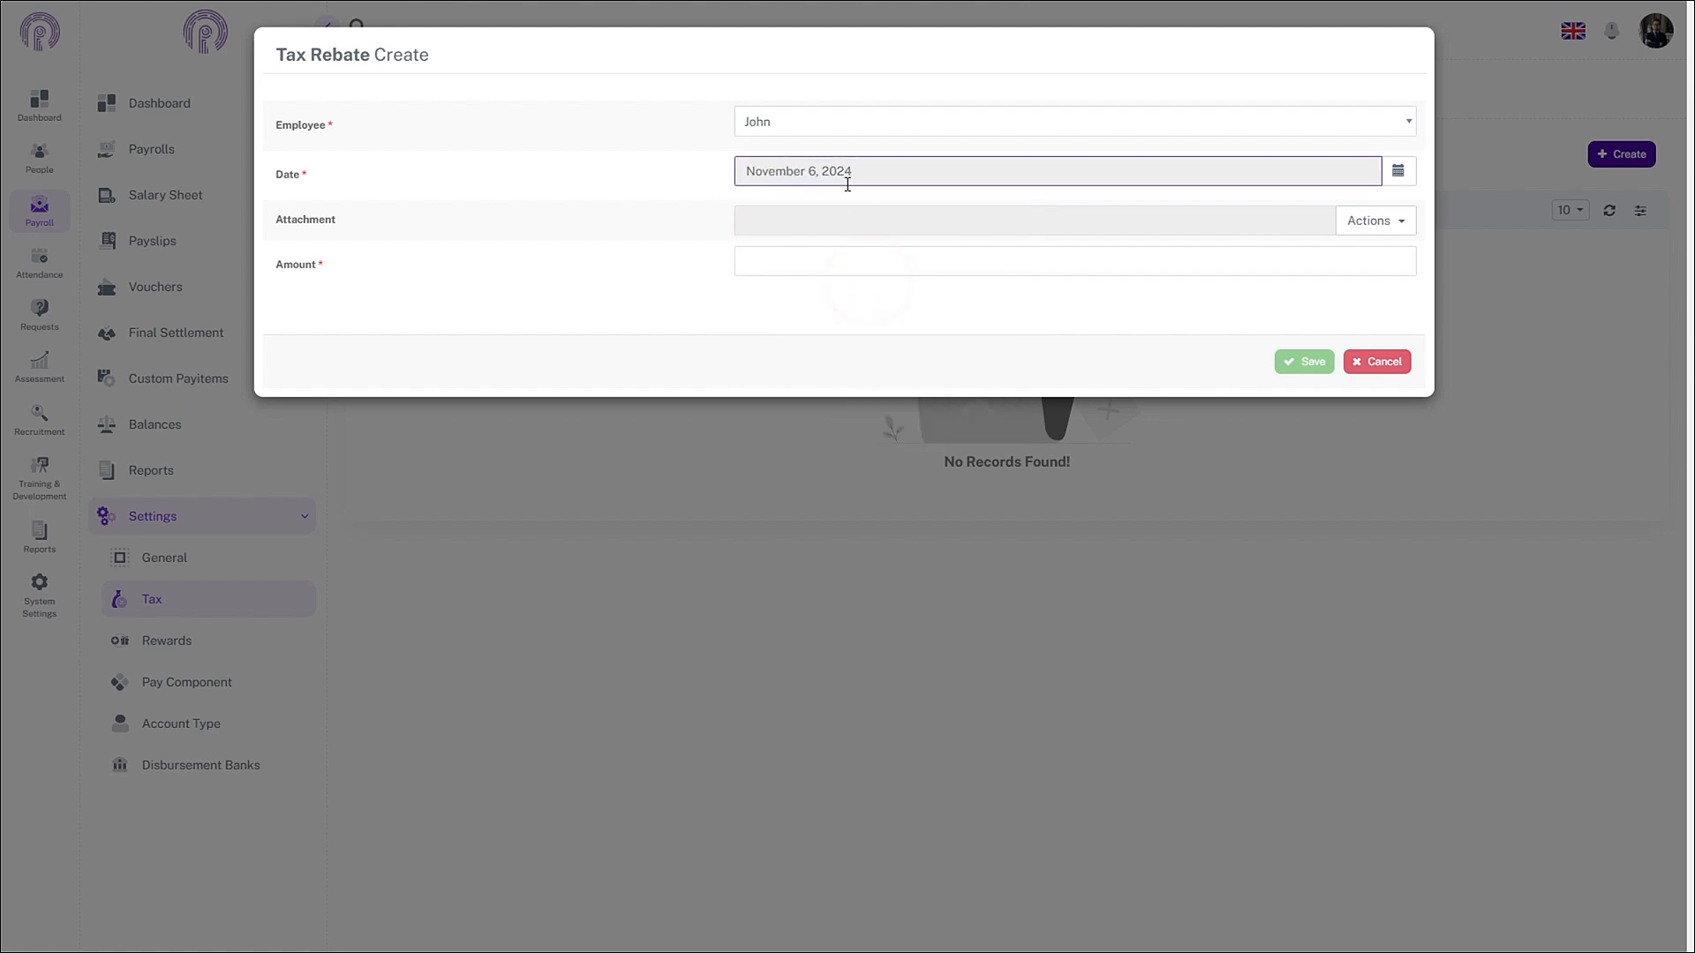
pyautogui.click(1384, 228)
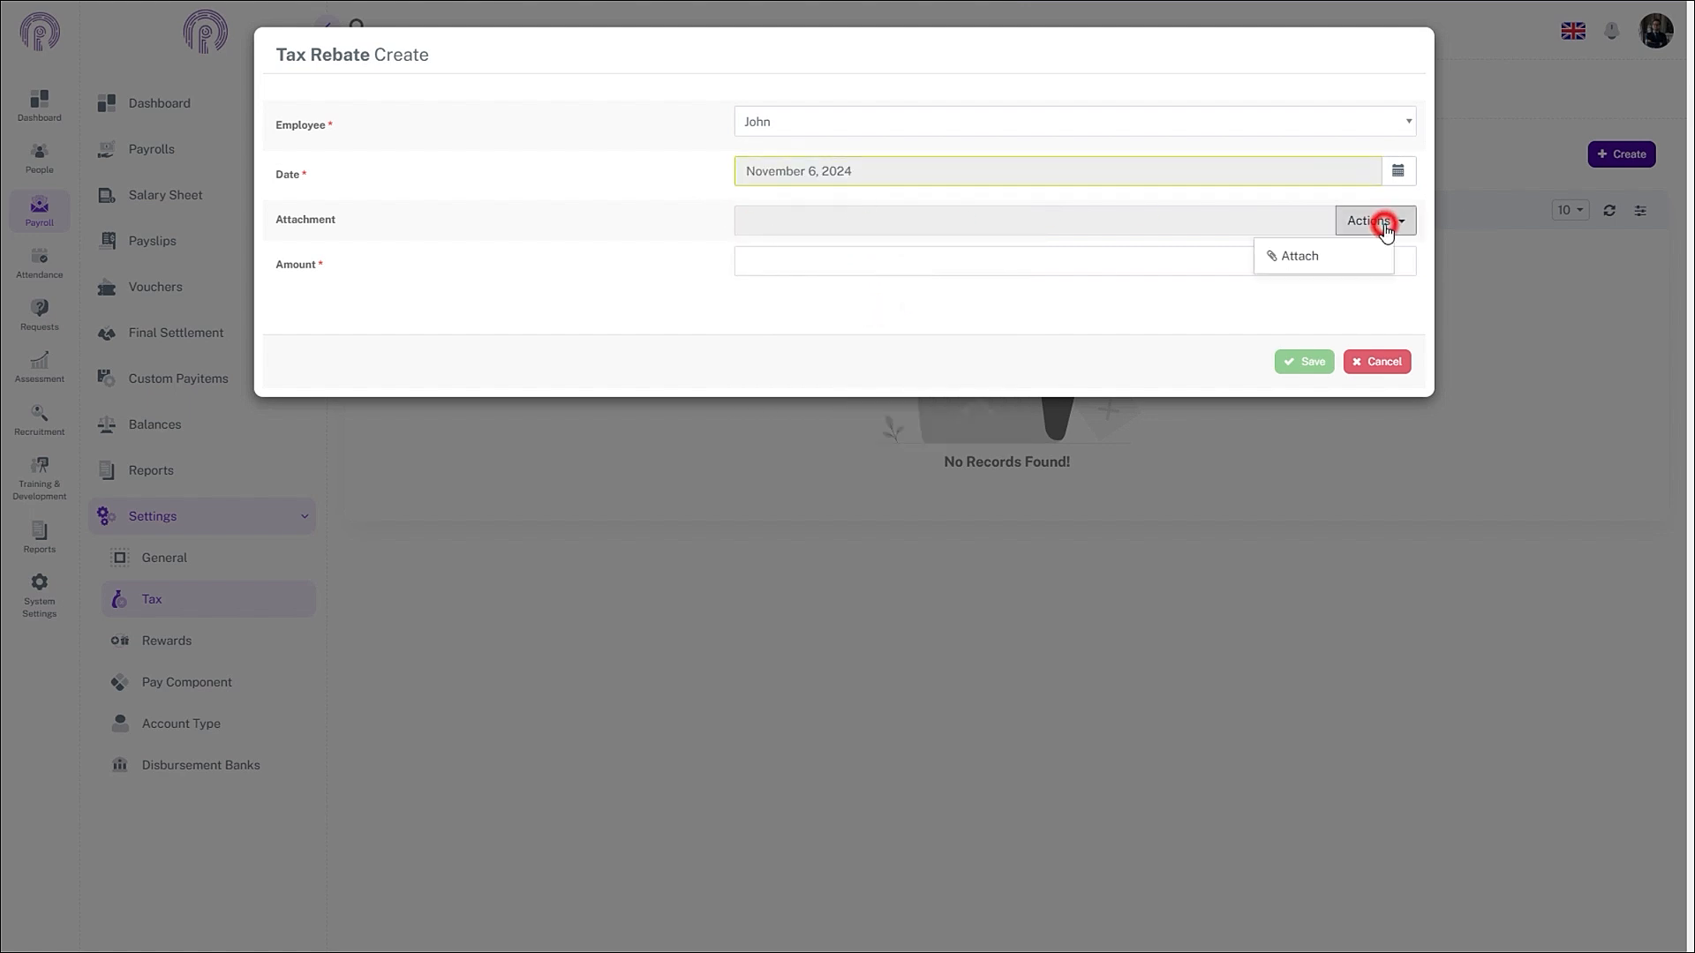
pyautogui.click(1386, 229)
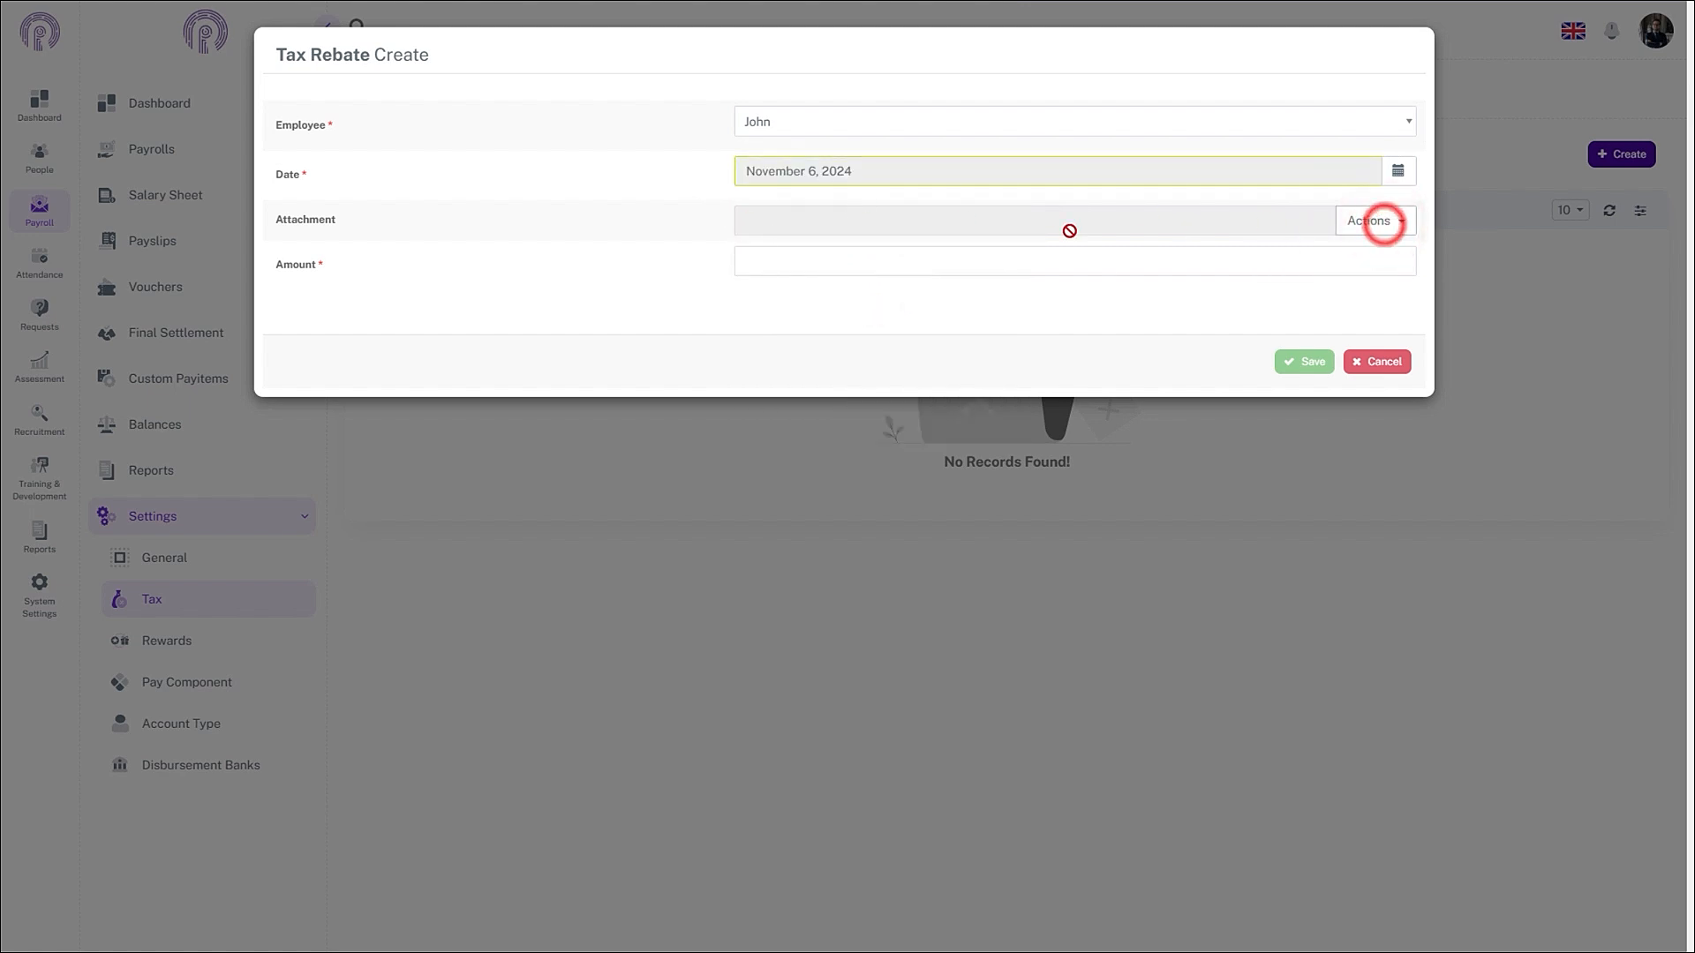
pyautogui.click(808, 266)
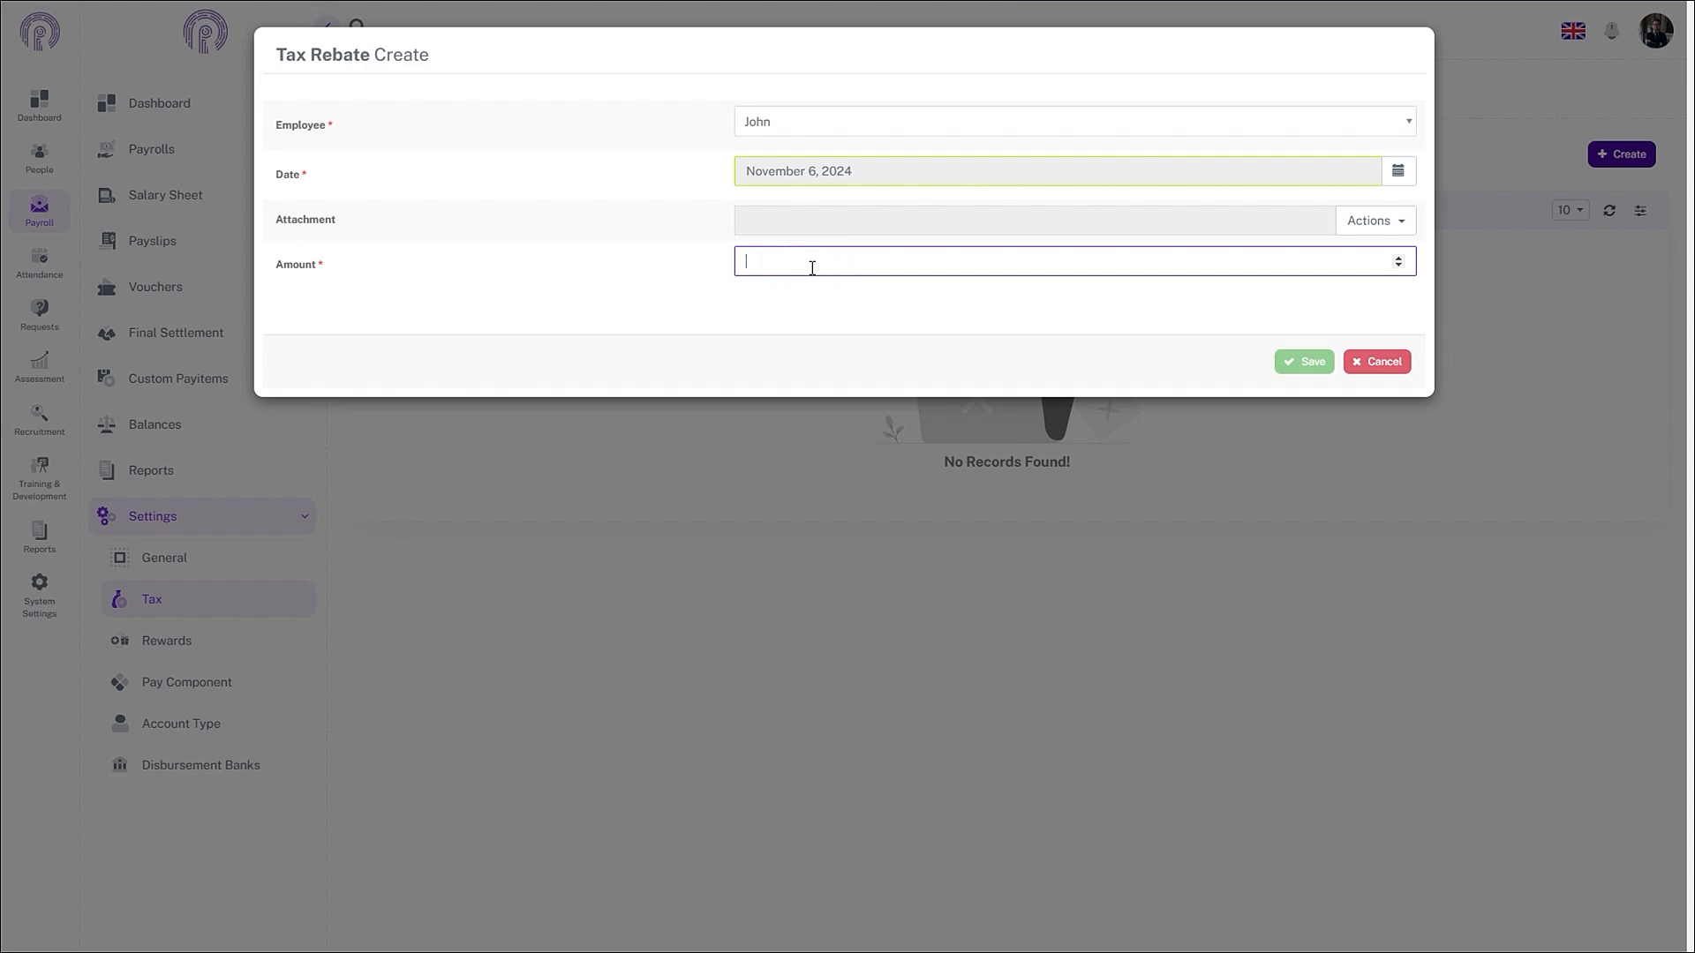
pyautogui.write('1000')
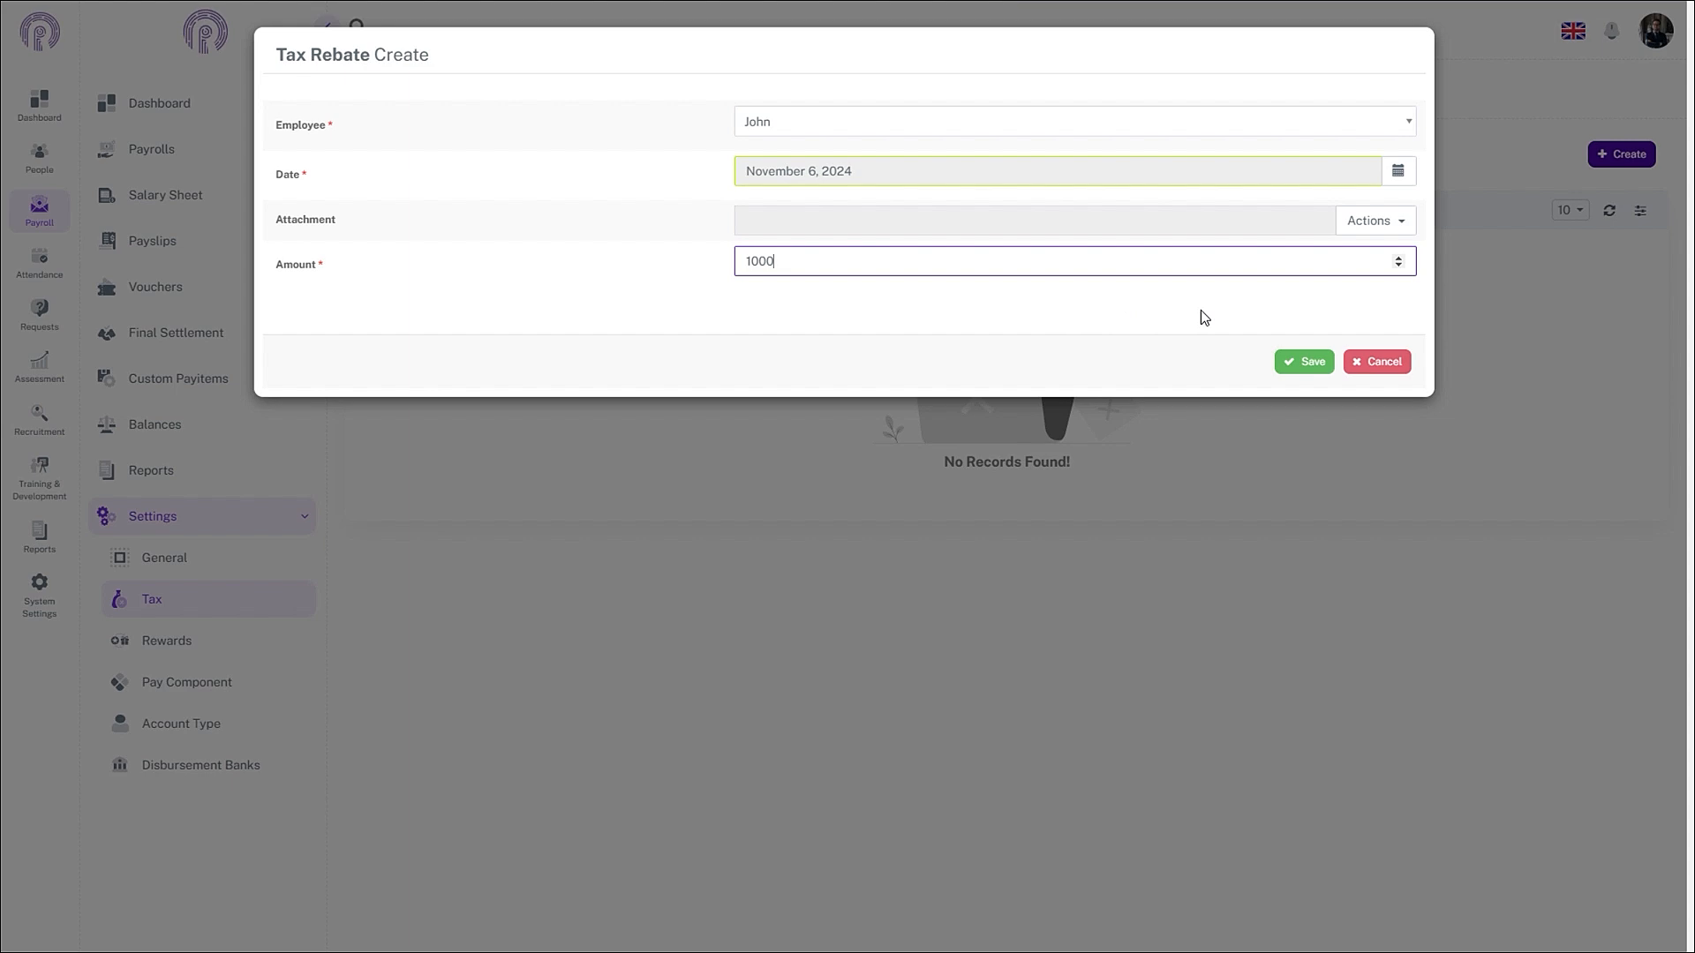
pyautogui.click(1298, 362)
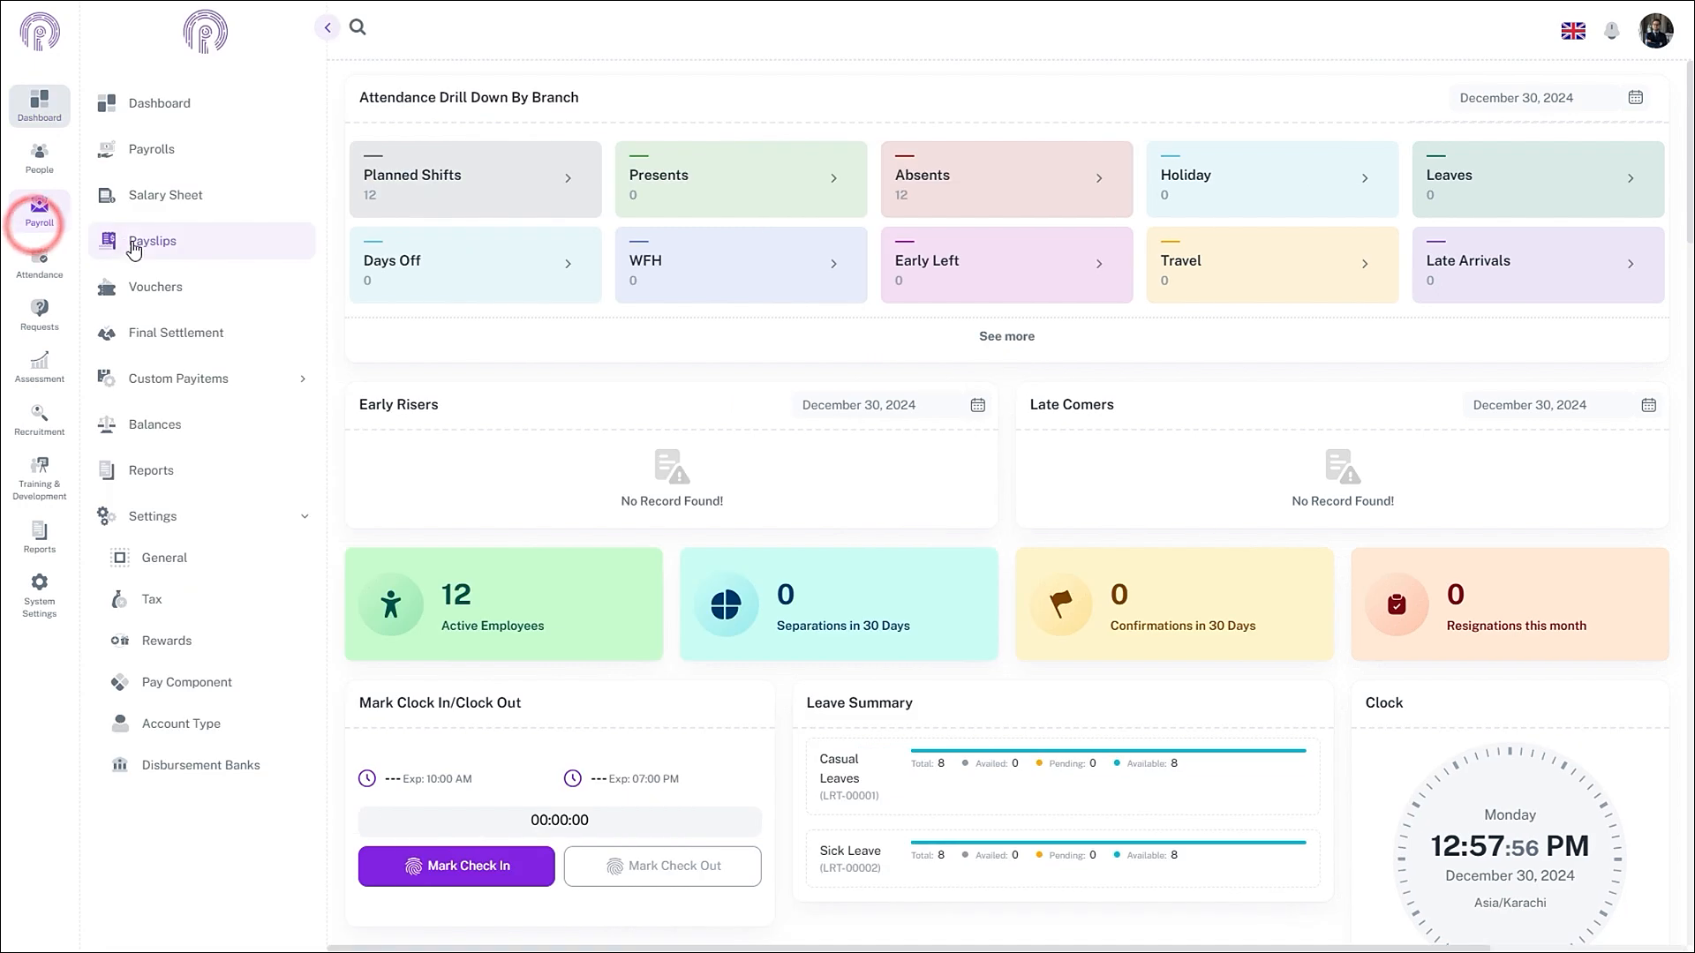
# - Edit monthly payroll PR-00001, select Tax Structure 2024-2025 as its tax structure, and save
pyautogui.click(155, 149)
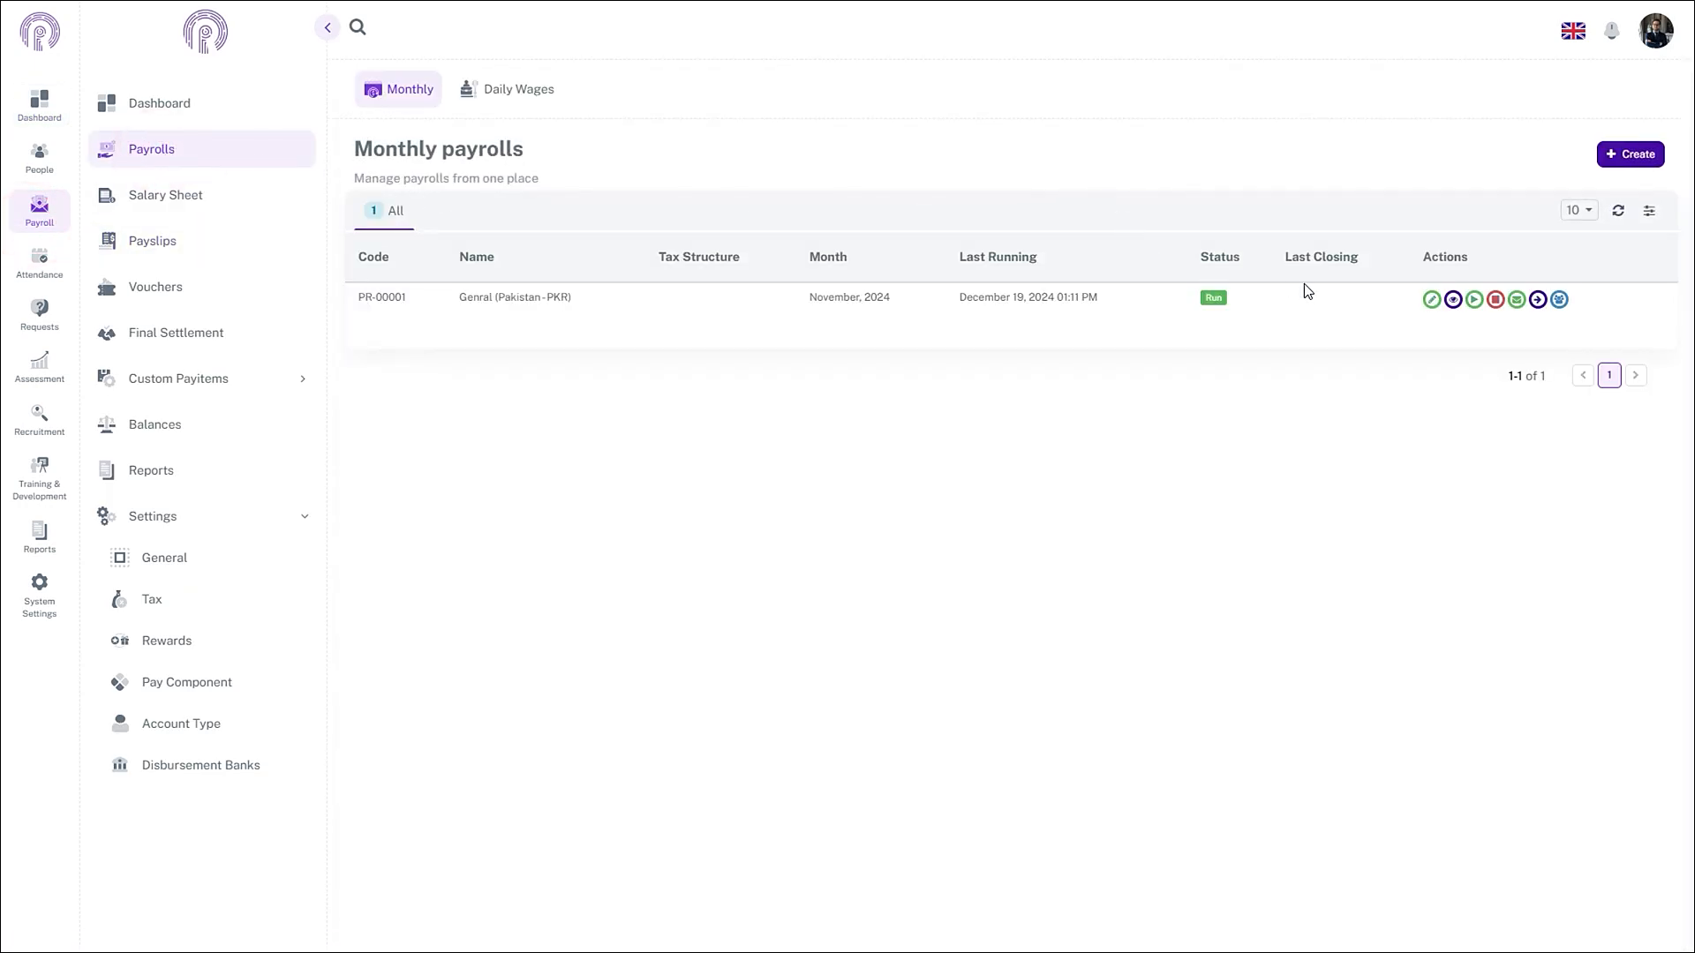
pyautogui.click(1432, 299)
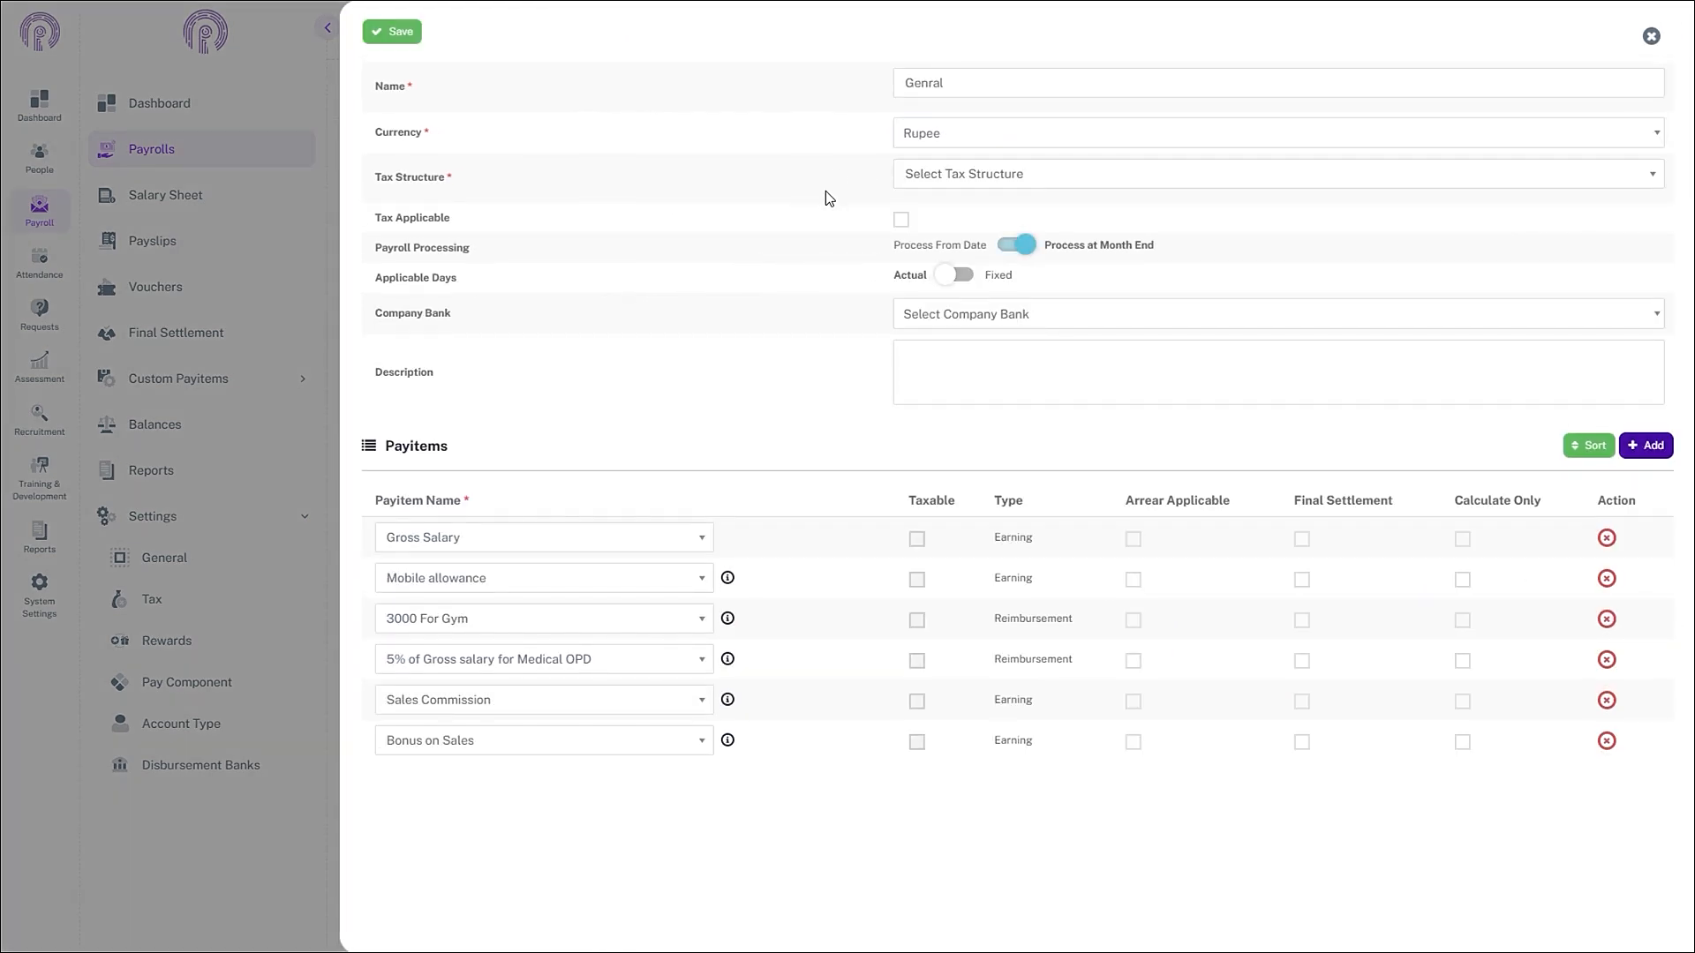
pyautogui.click(1191, 173)
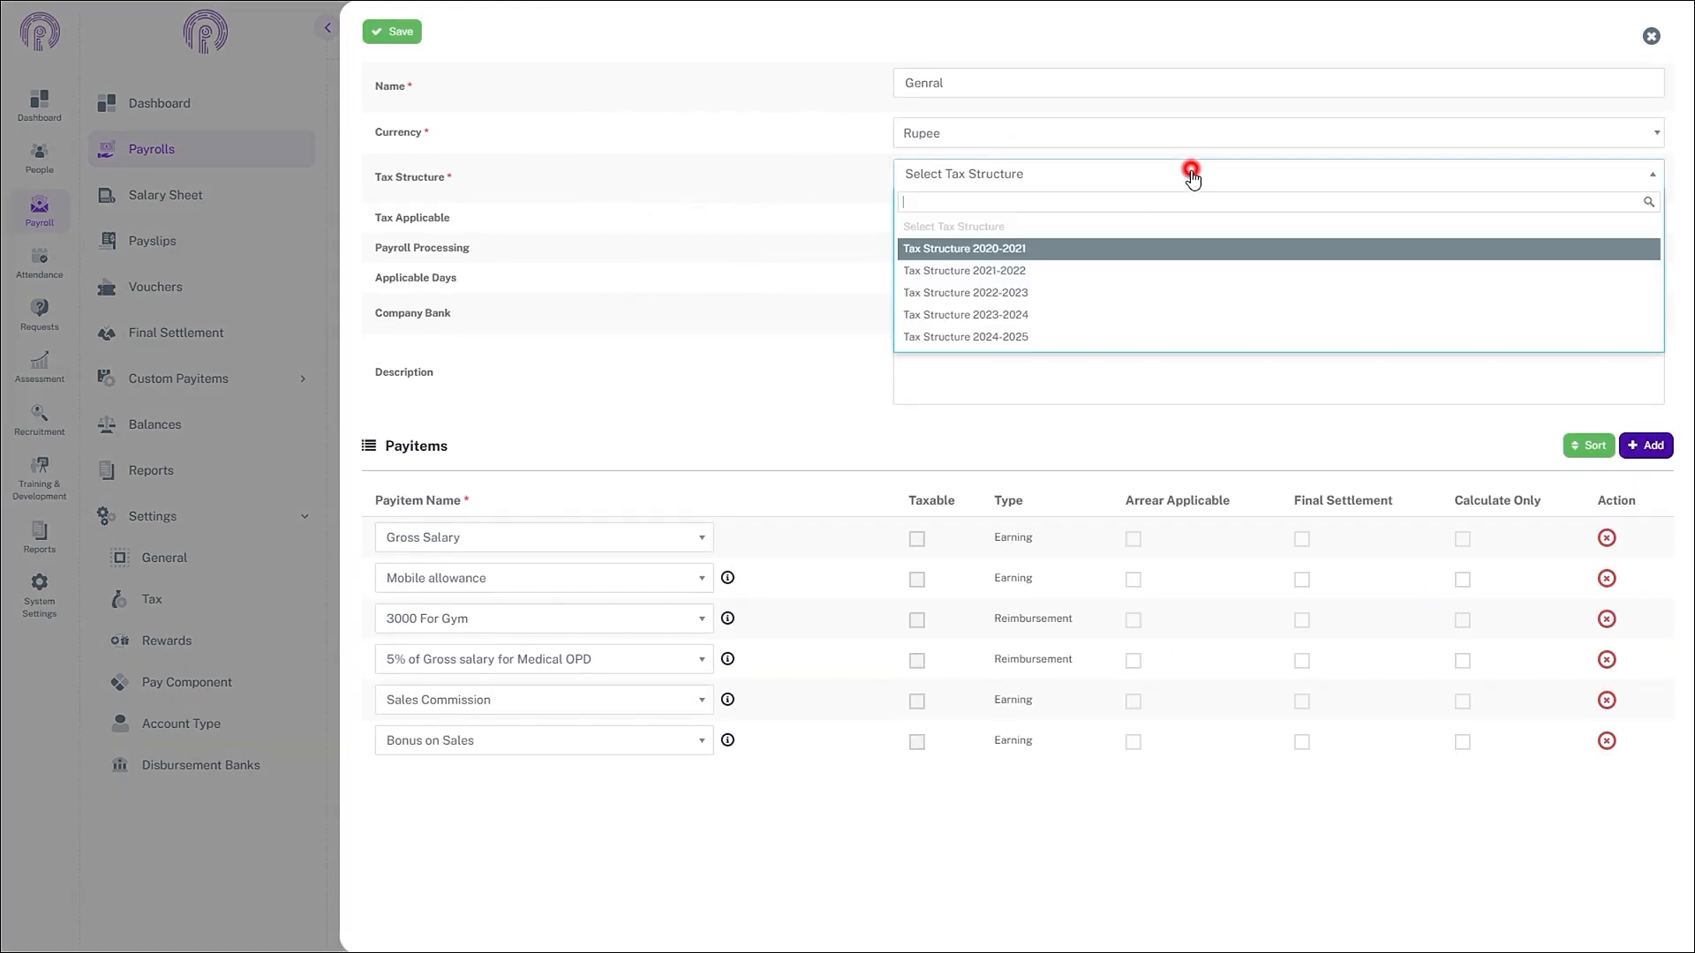
pyautogui.click(1011, 338)
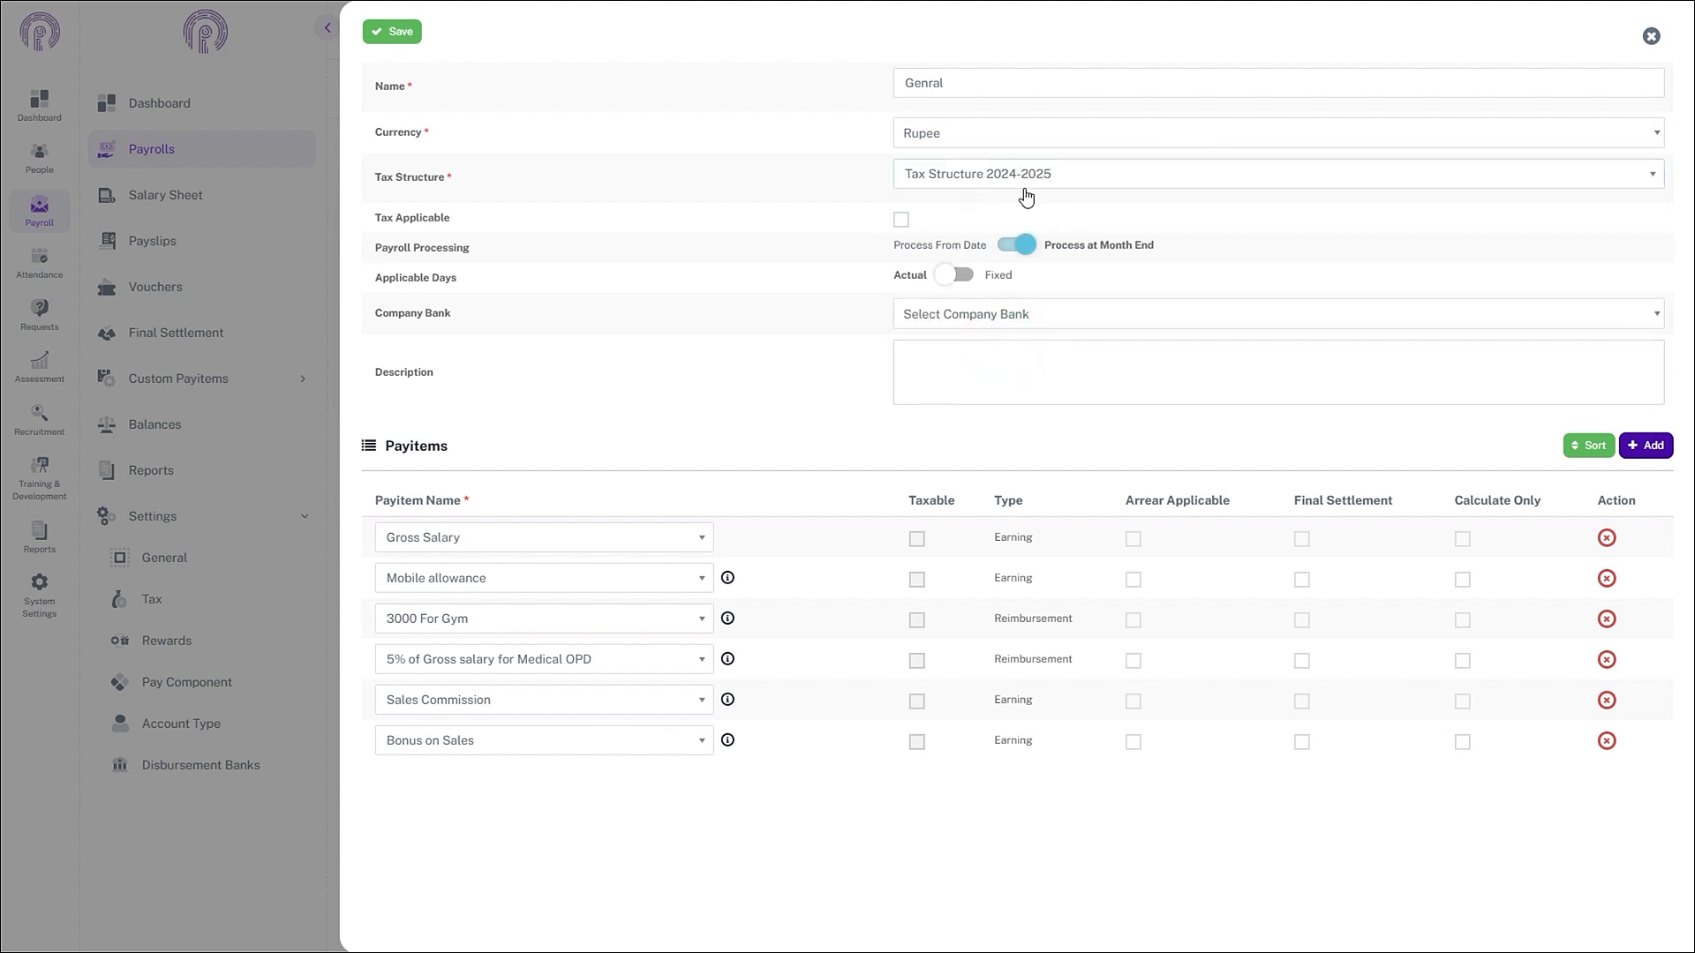
pyautogui.click(388, 34)
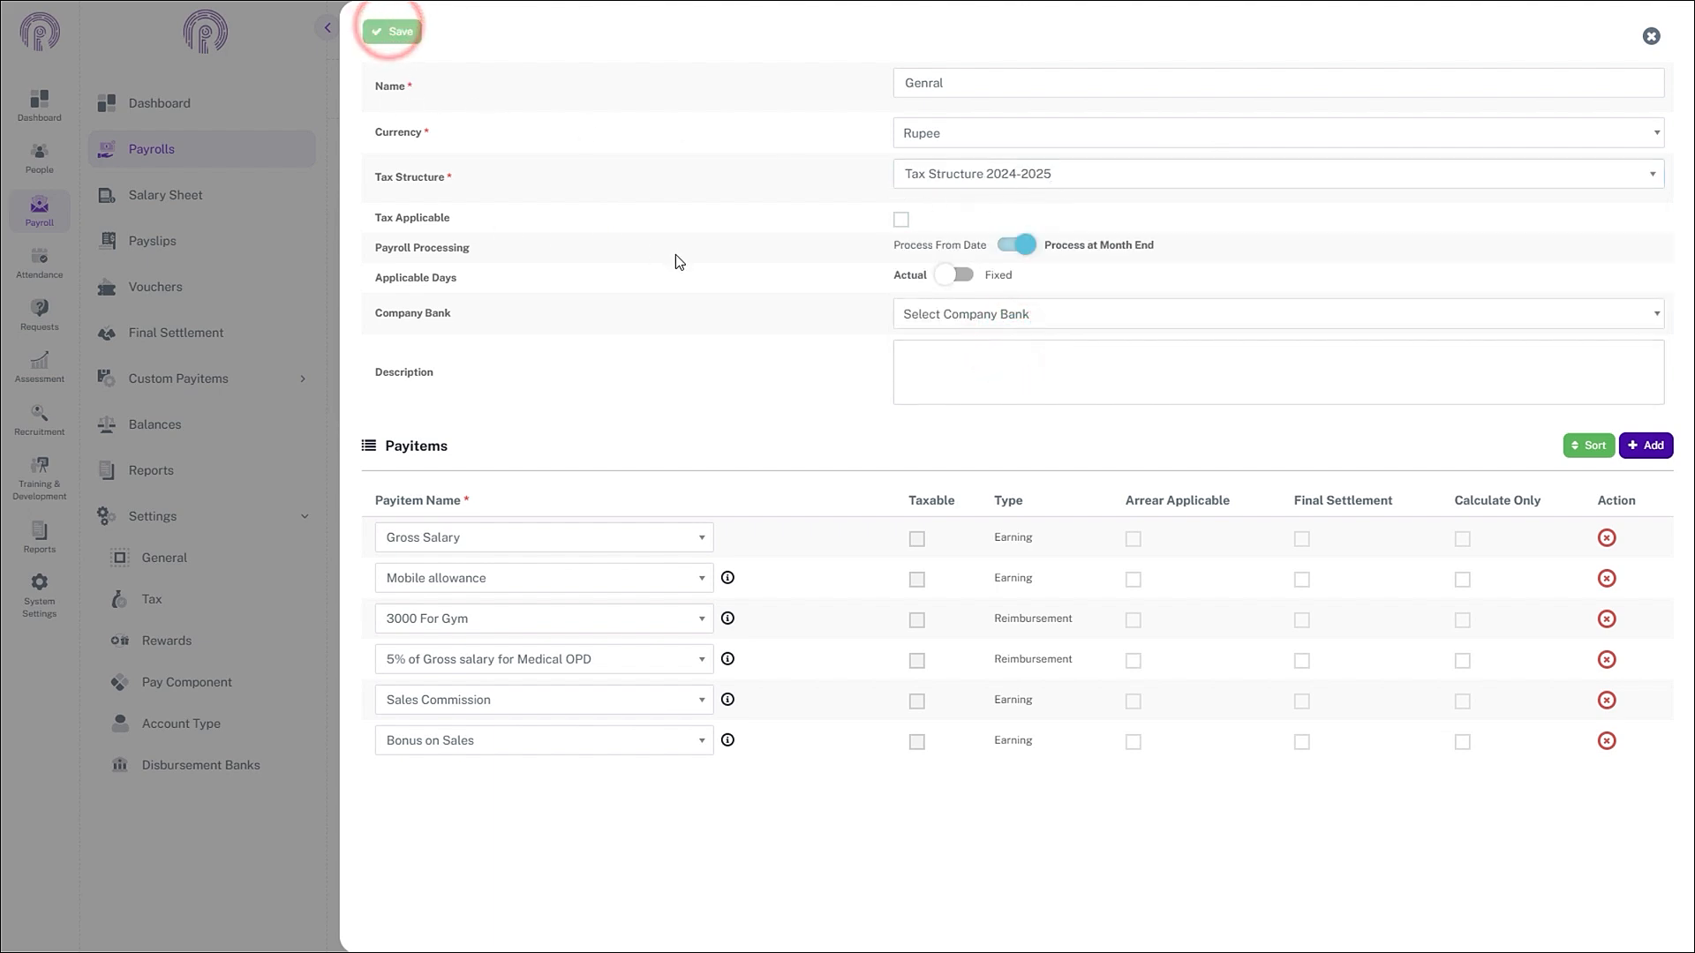
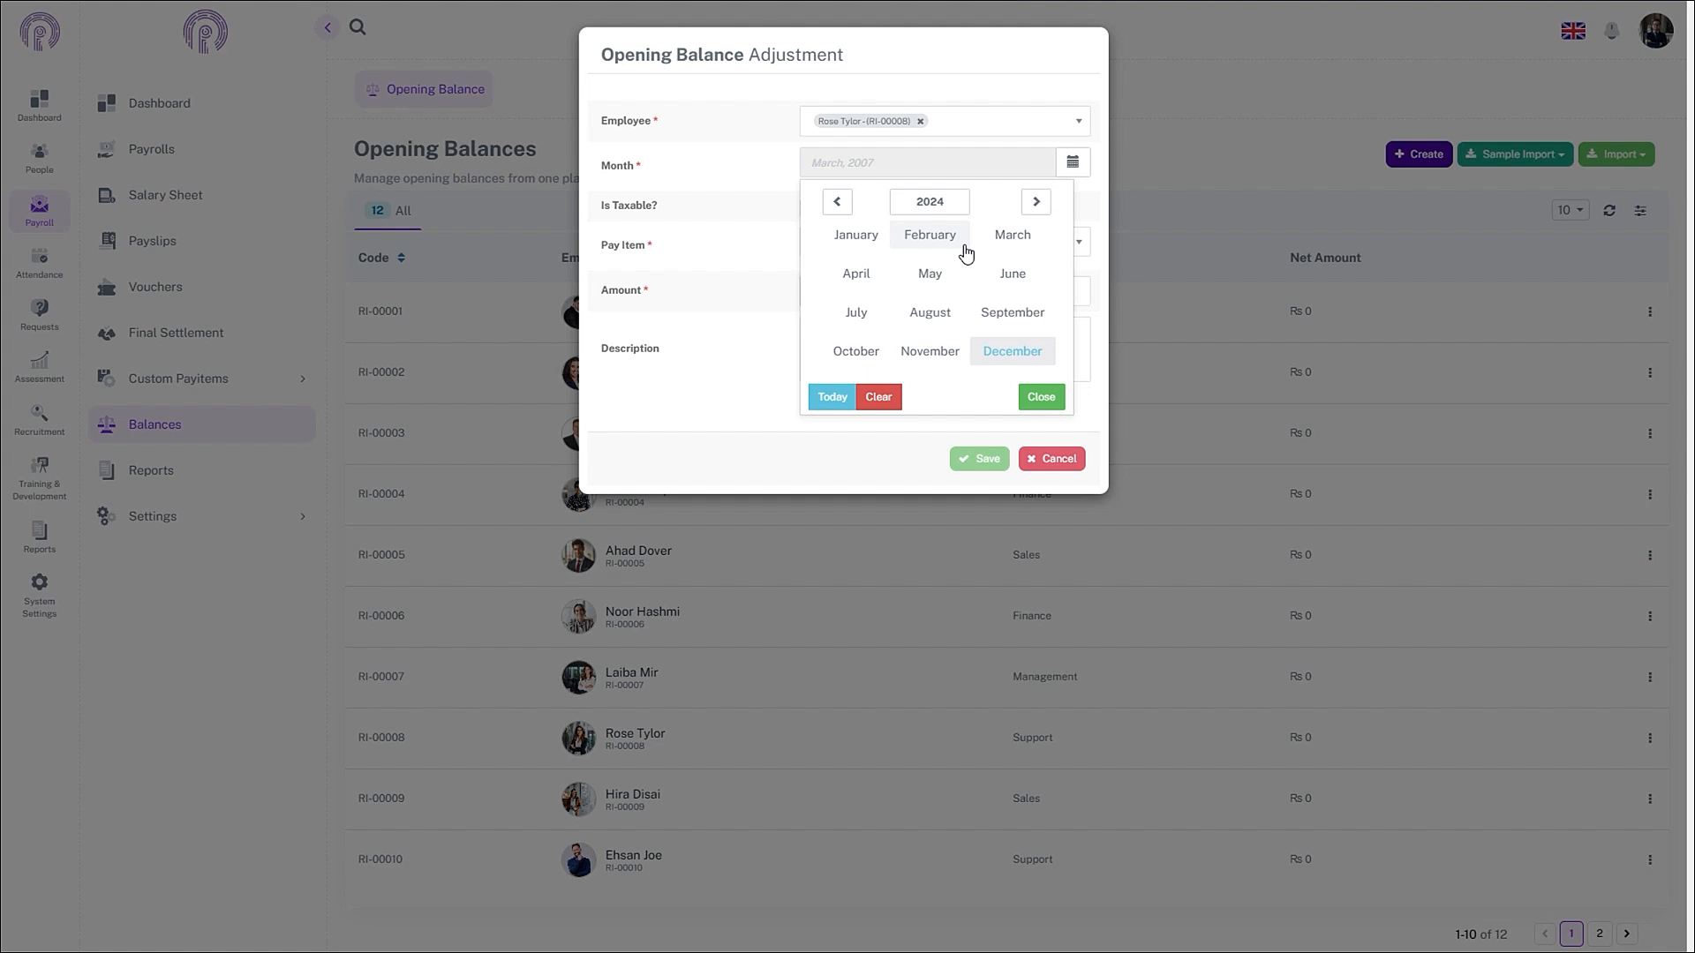
# - Add a taxable Gross Salary opening balance of Rs 21,000 for August 2024 and save it
pyautogui.click(946, 314)
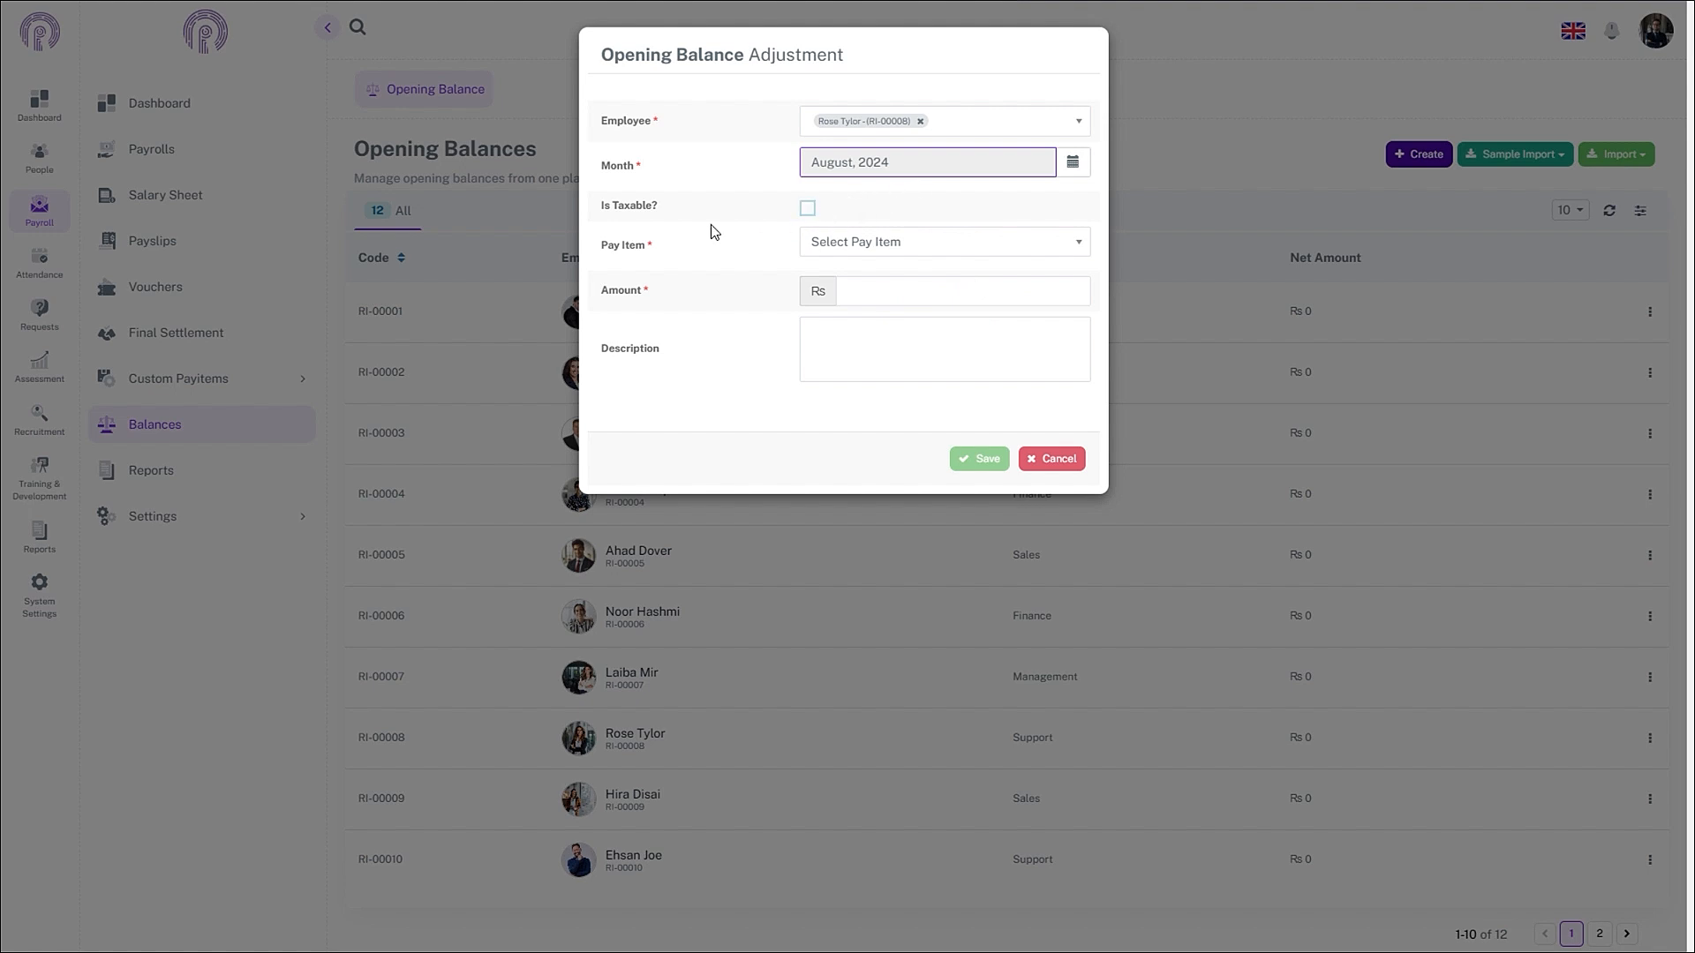
pyautogui.click(808, 210)
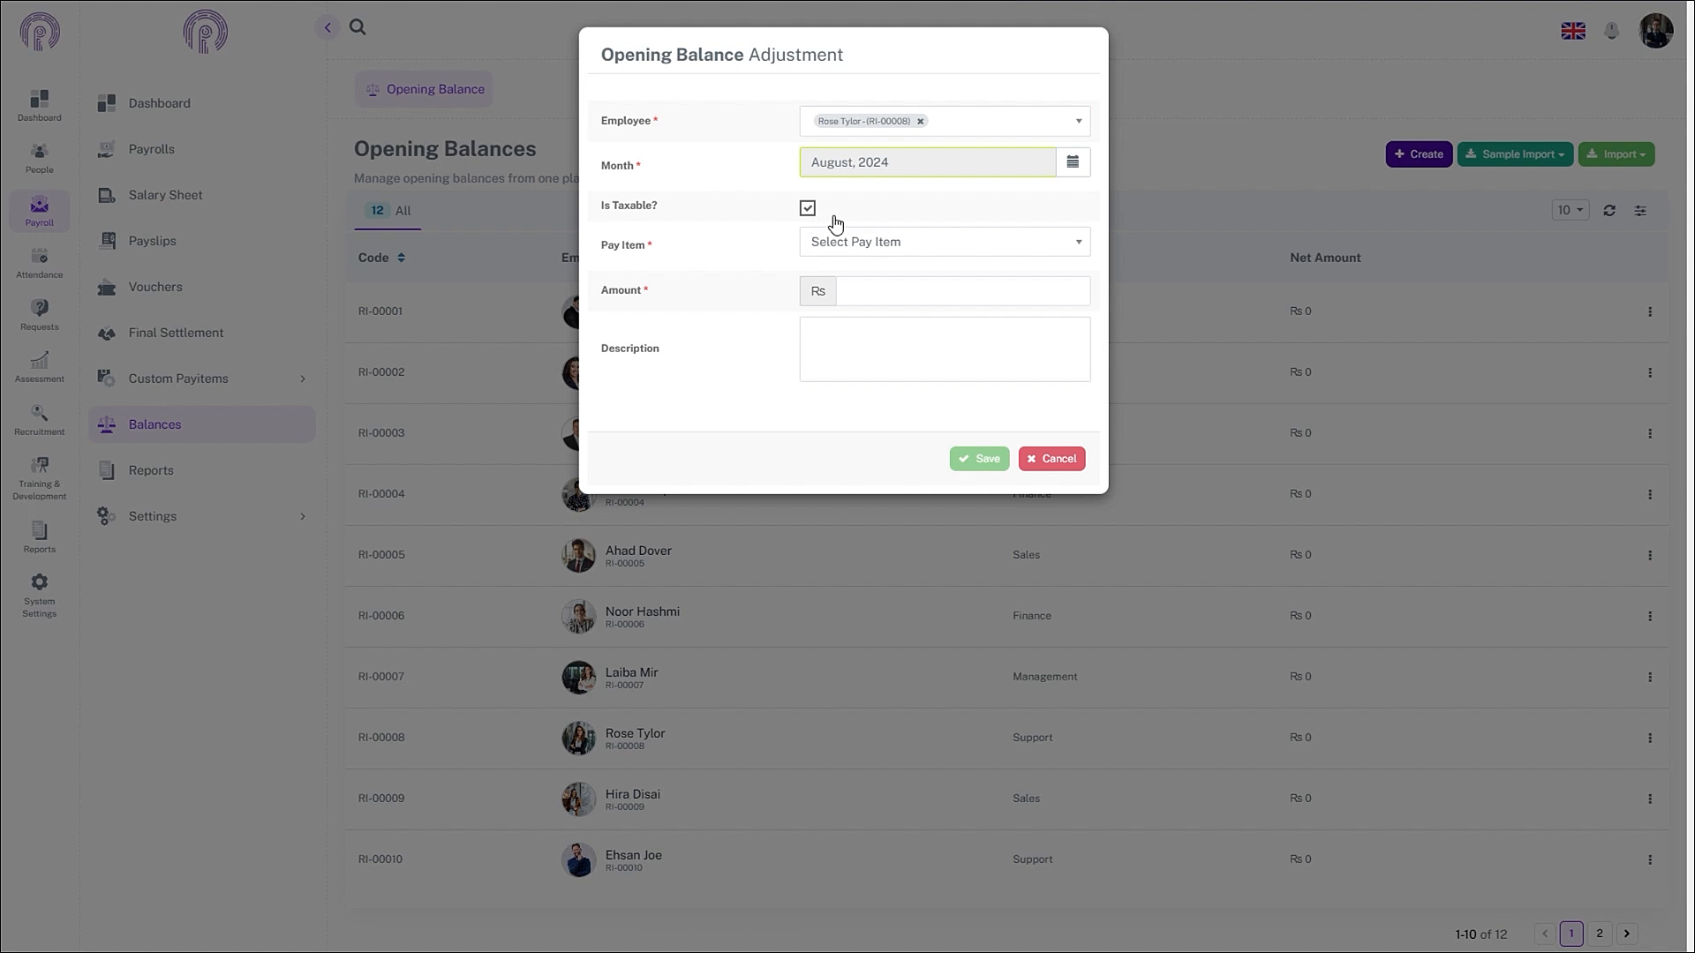
pyautogui.click(848, 247)
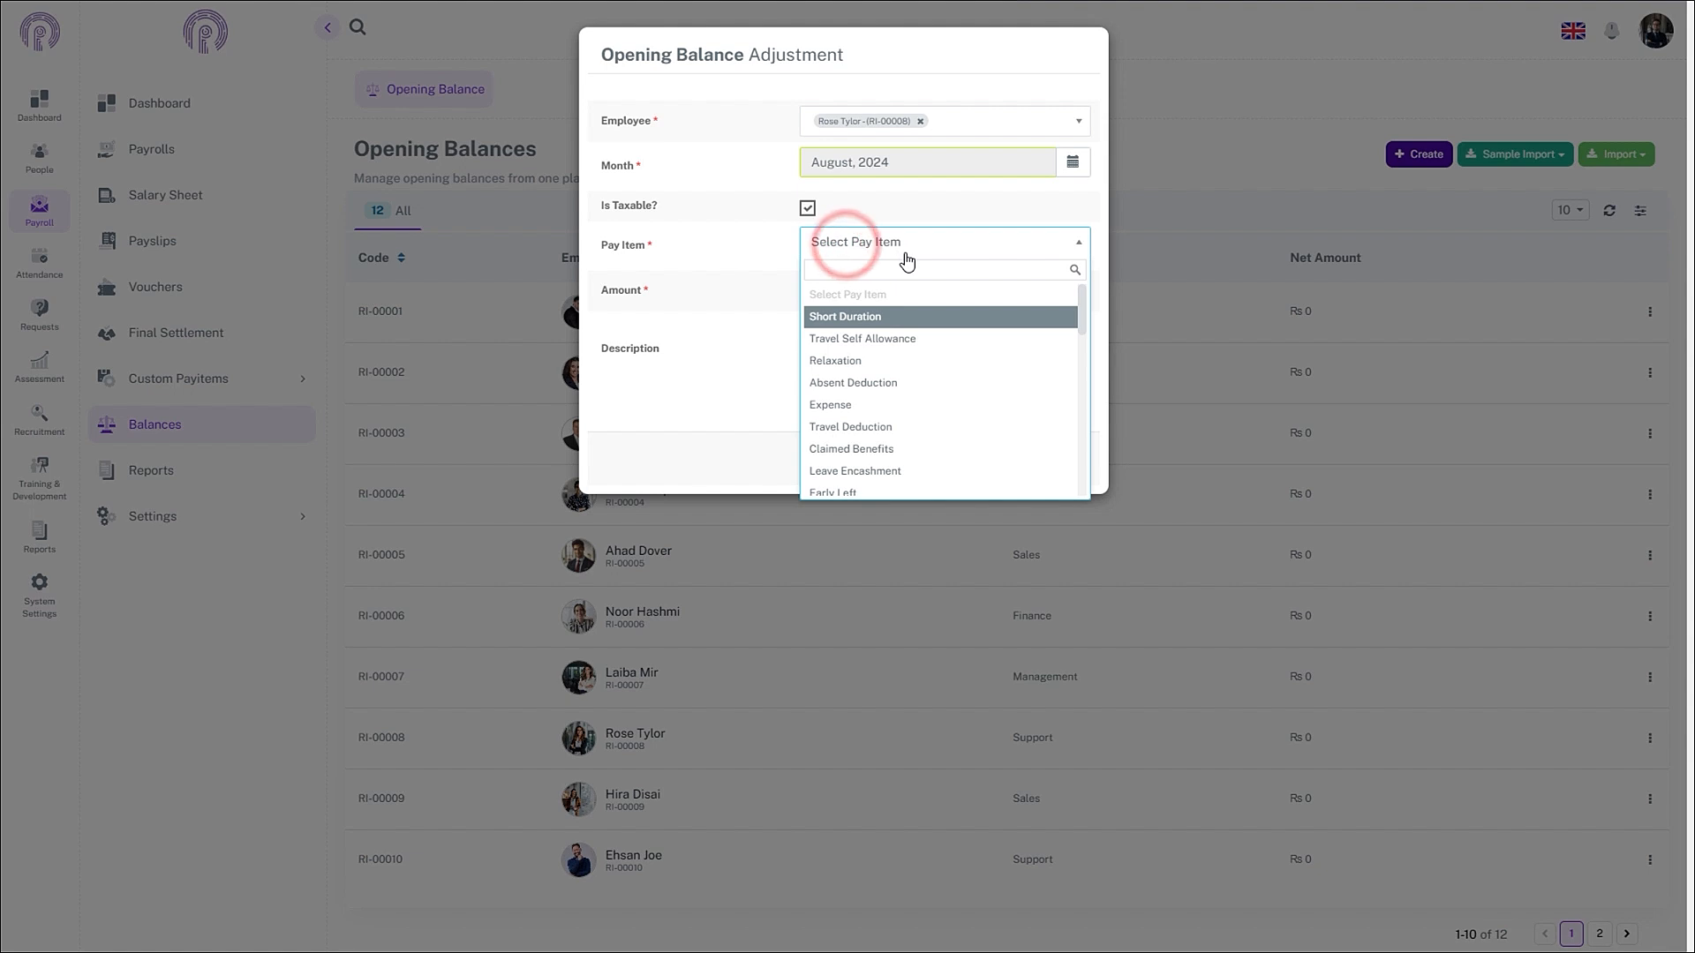
pyautogui.write('gro')
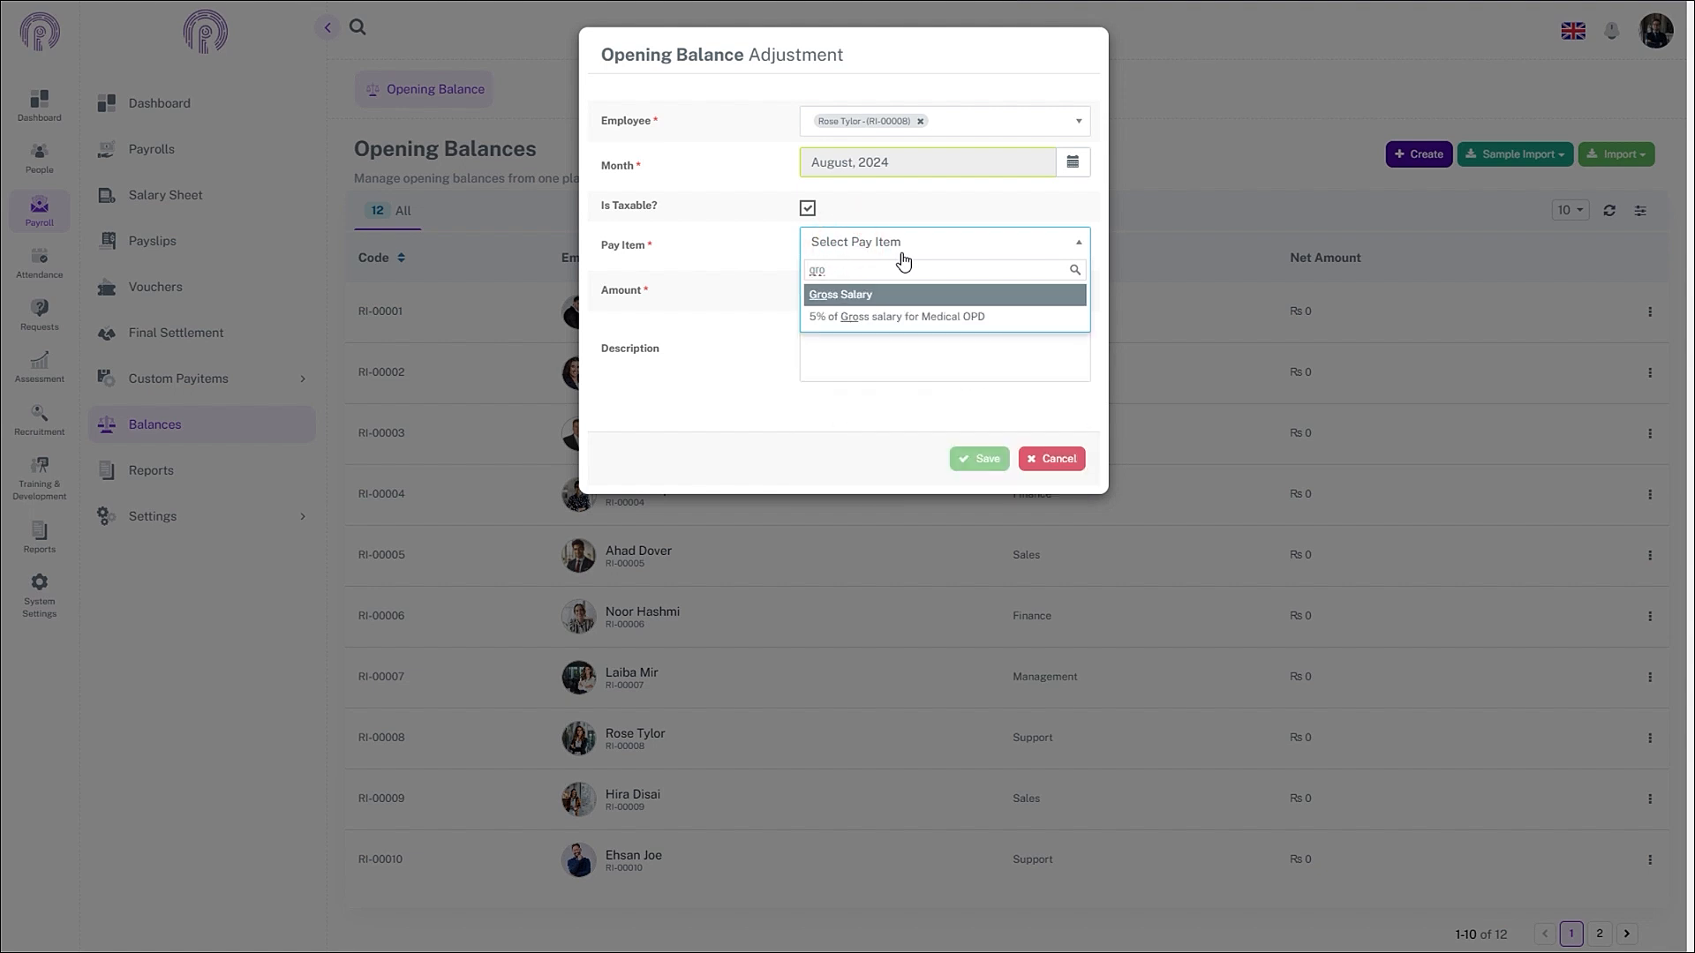
pyautogui.click(862, 294)
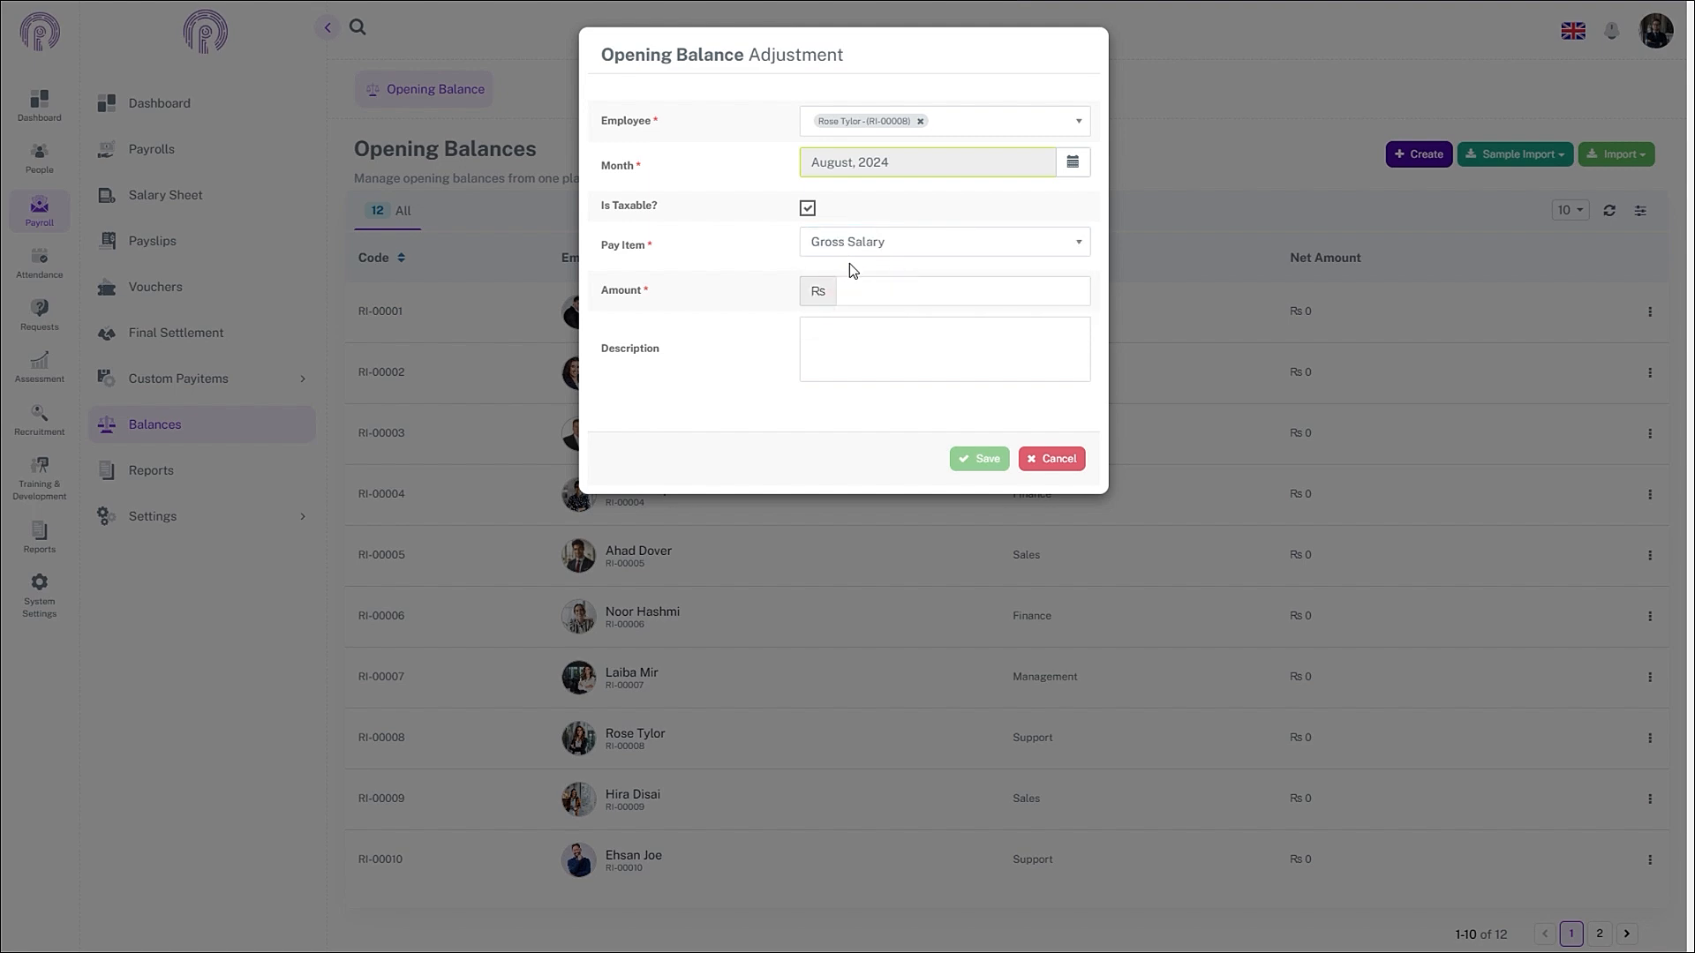
pyautogui.click(857, 288)
pyautogui.write('21000')
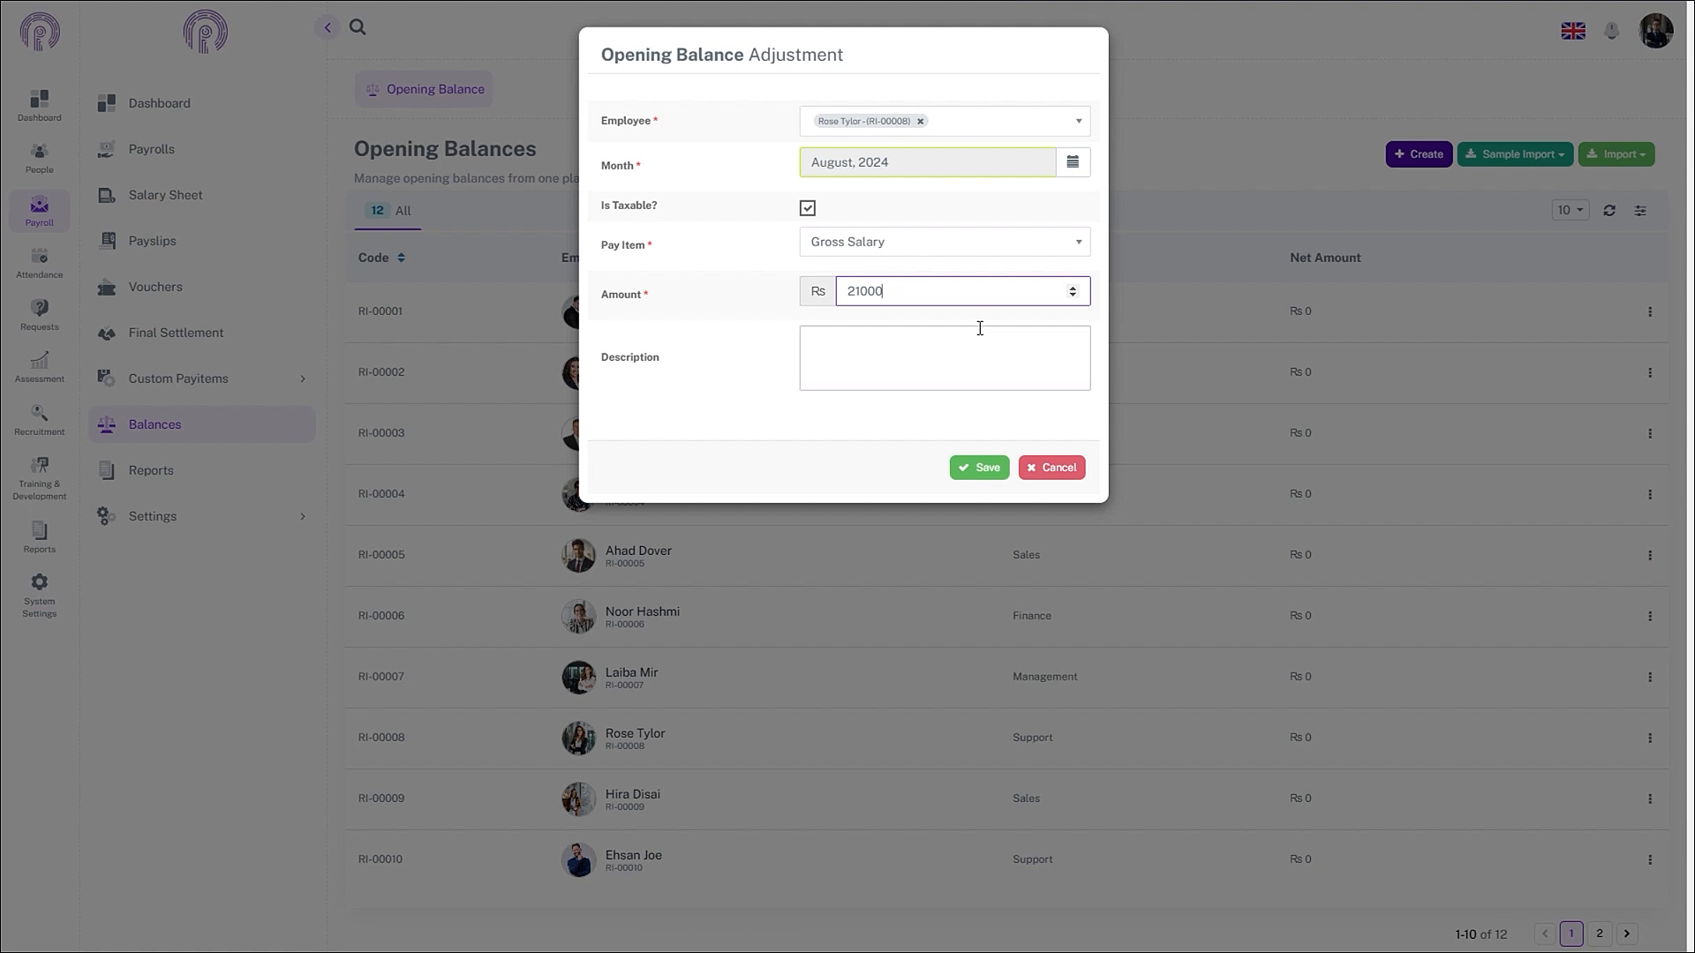
pyautogui.click(957, 344)
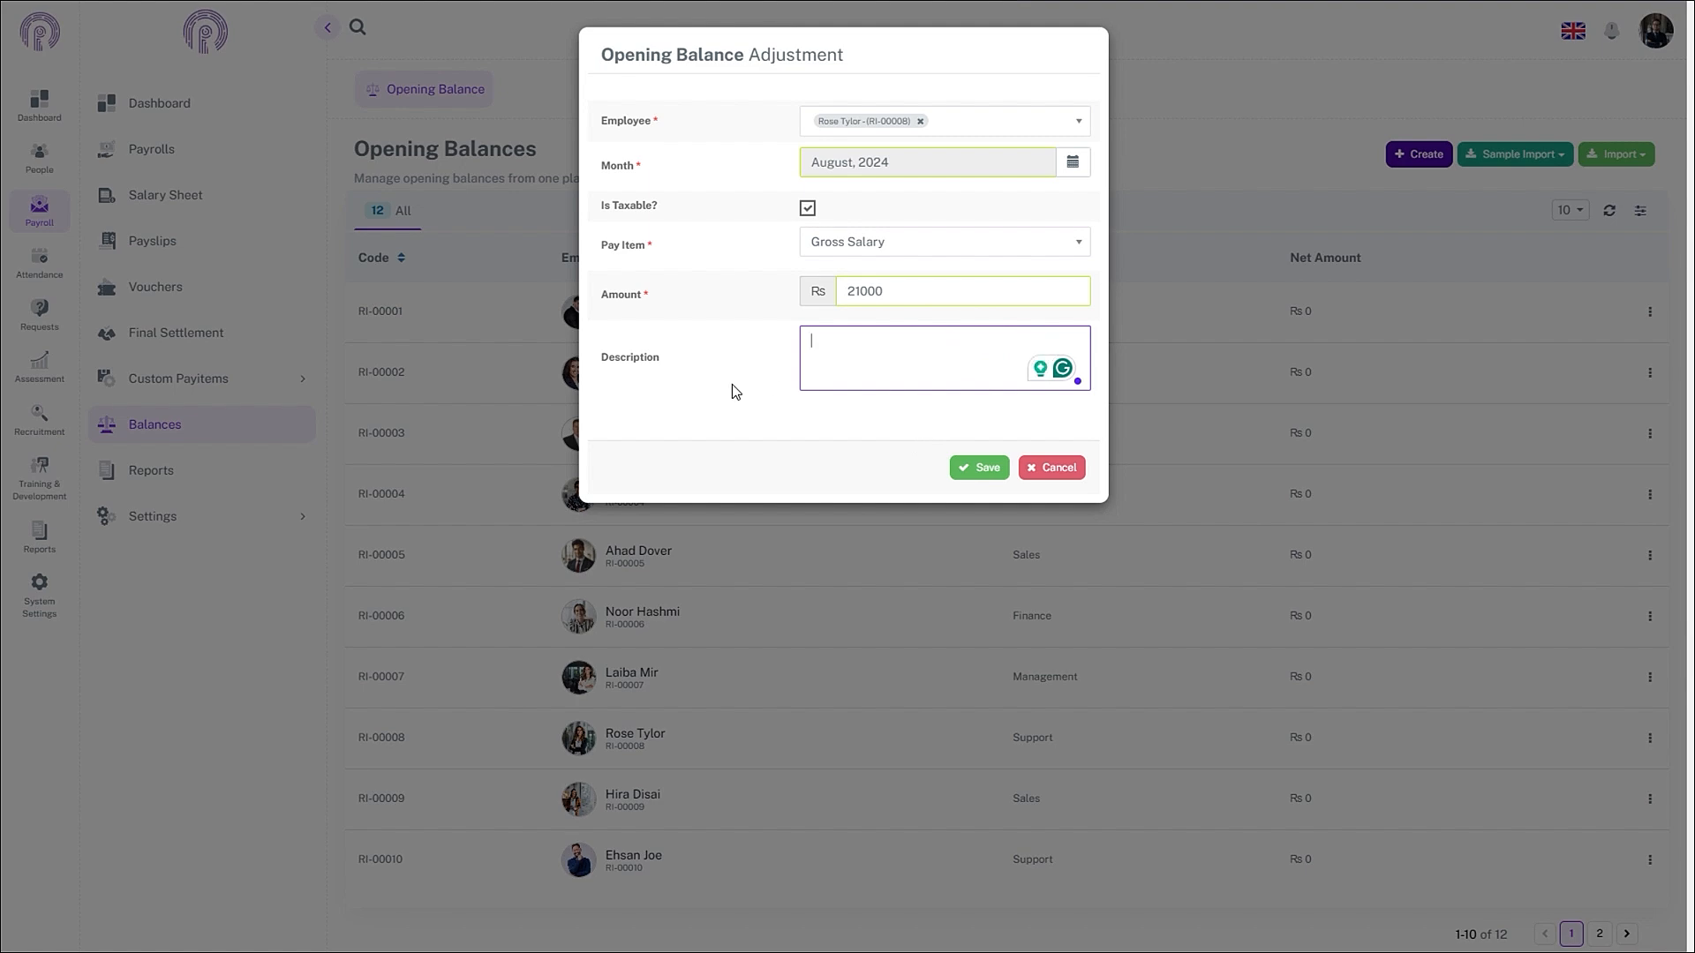
pyautogui.click(971, 469)
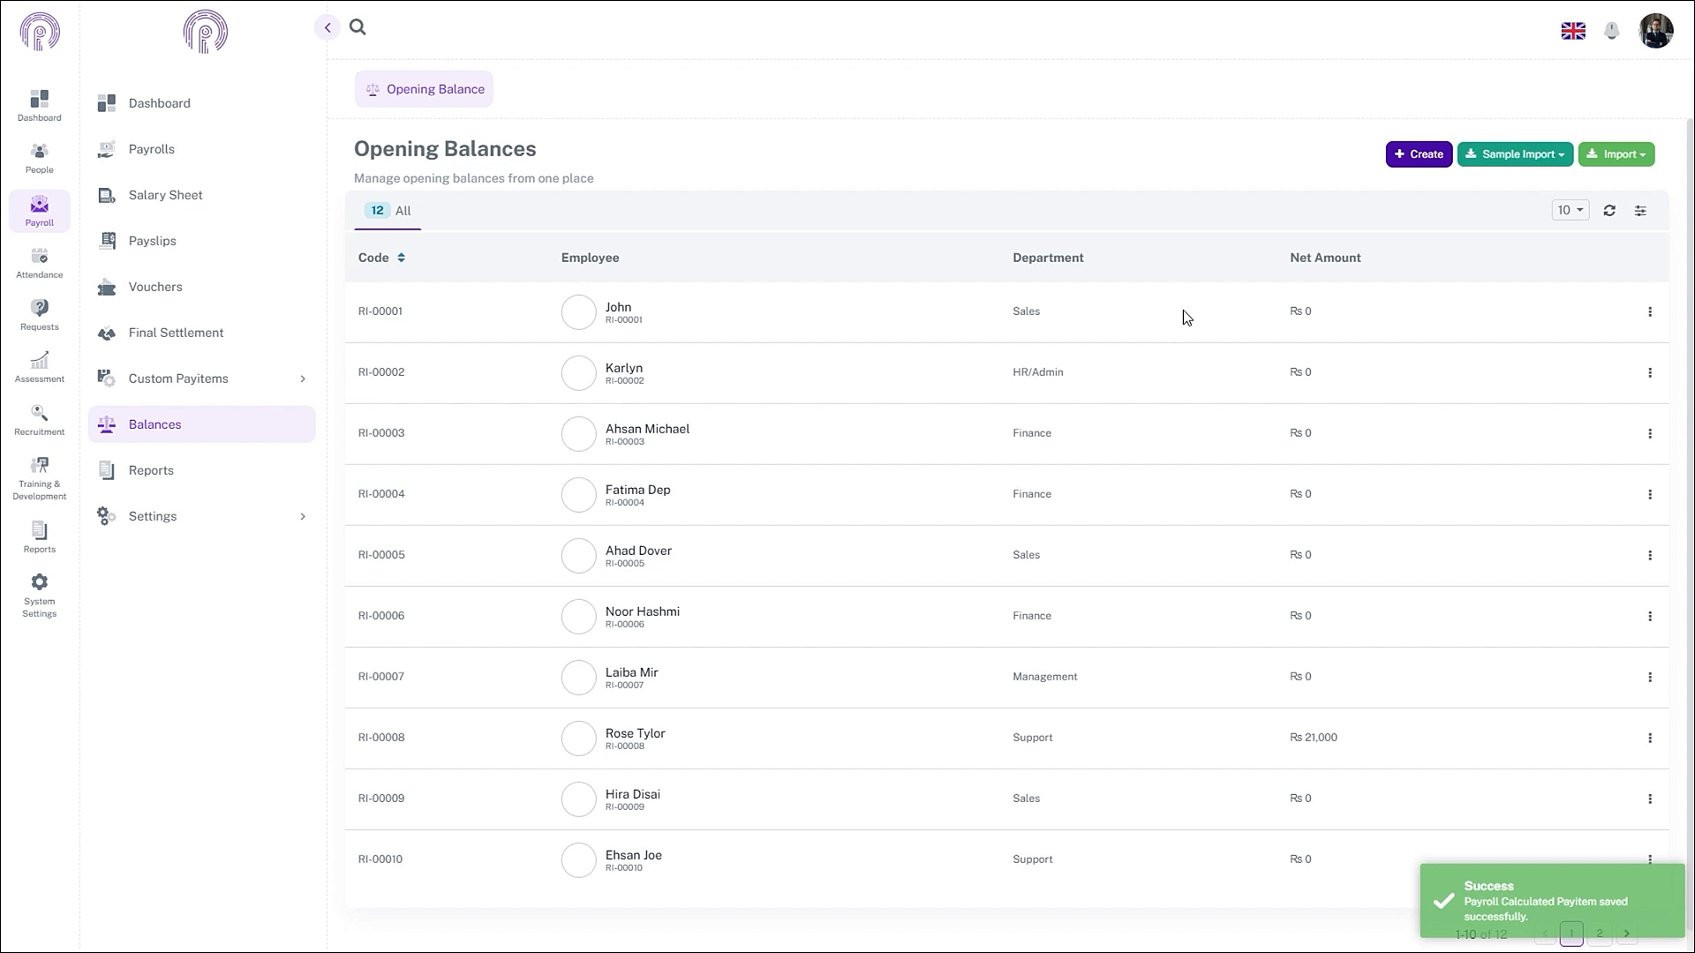
# - Start a new opening balance adjustment for the same employee, dated August 2024
pyautogui.click(1393, 155)
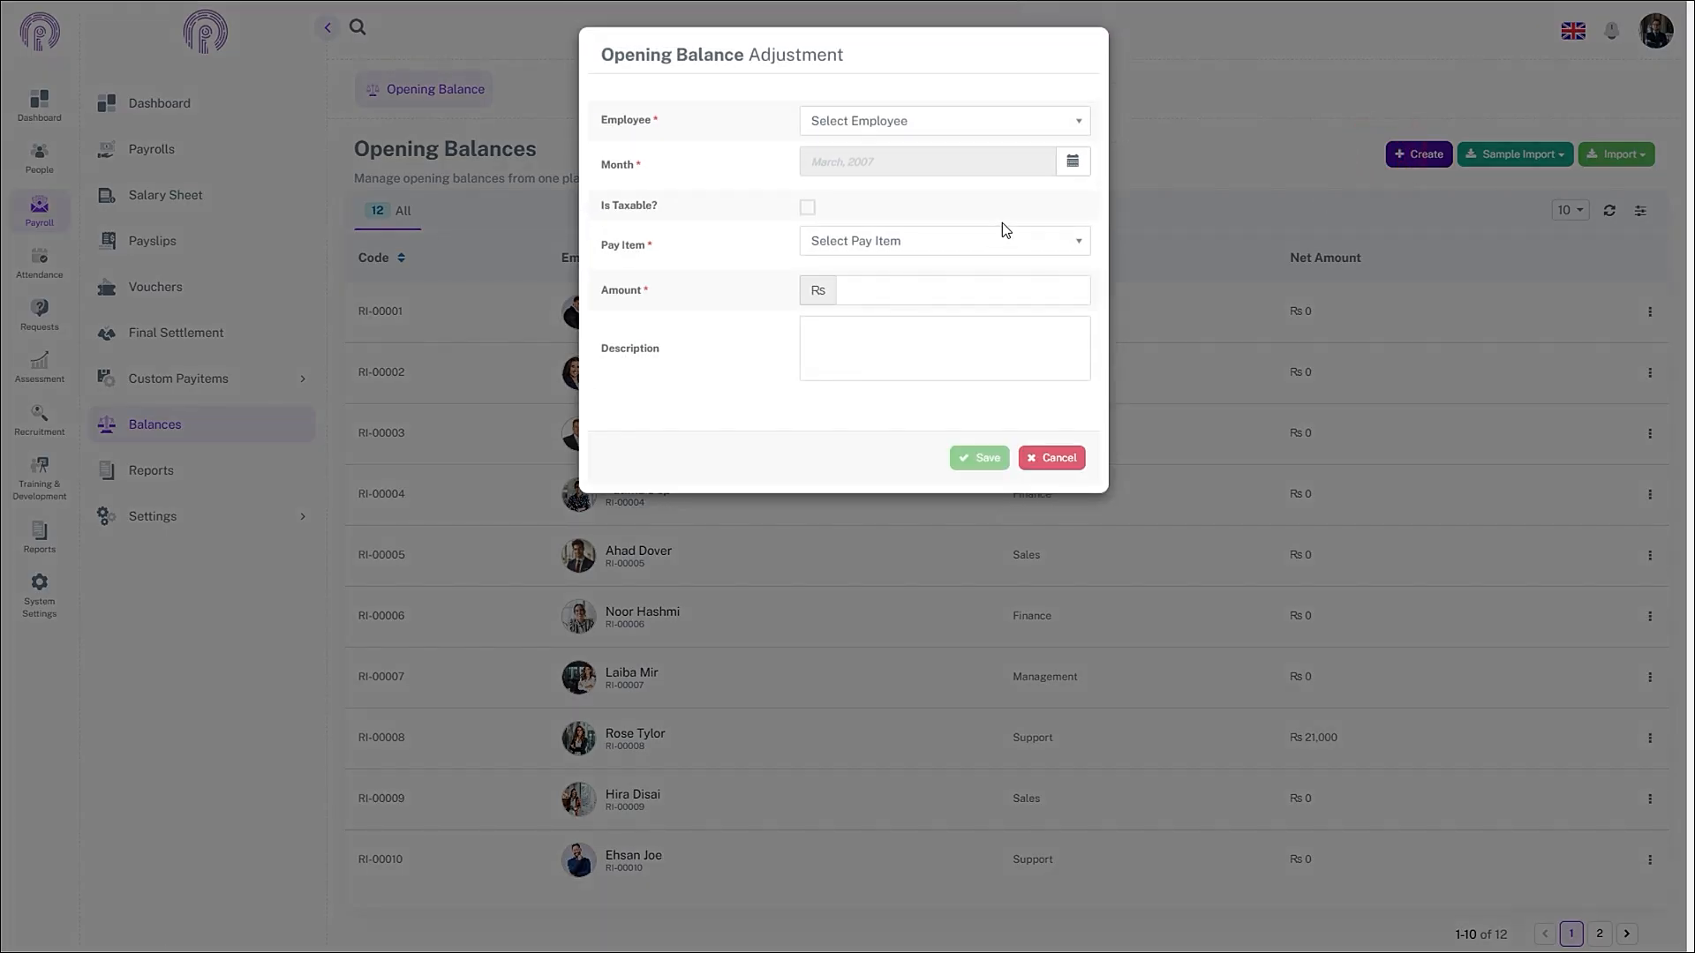
pyautogui.click(995, 123)
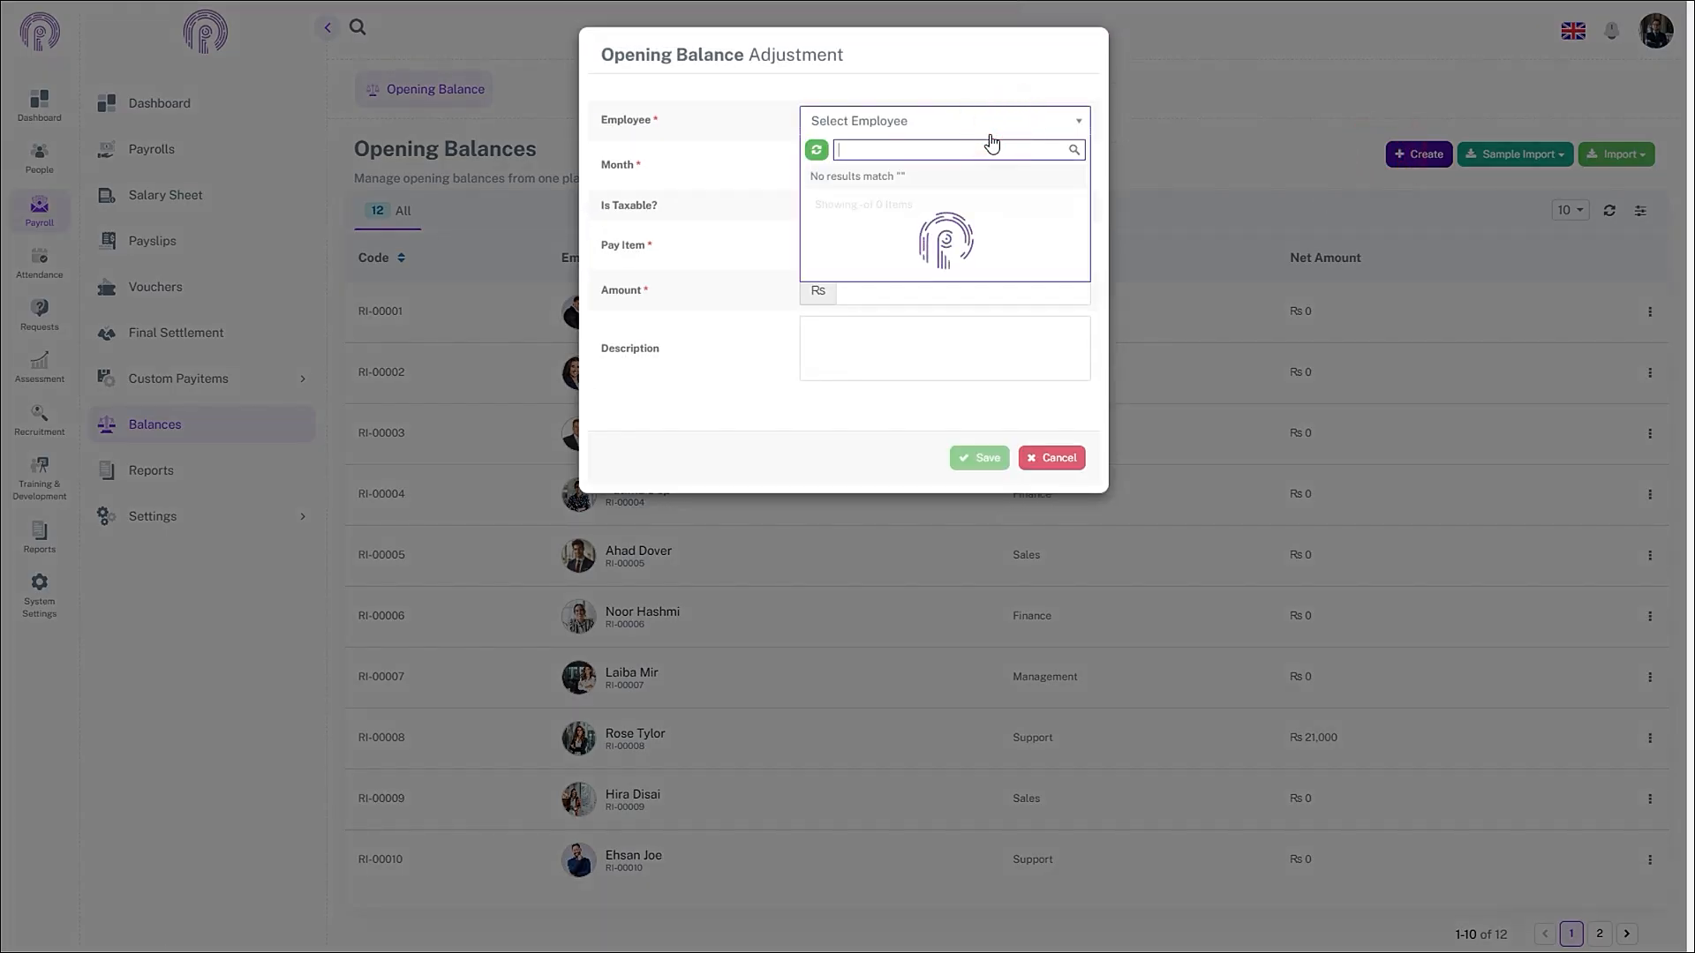
pyautogui.click(934, 277)
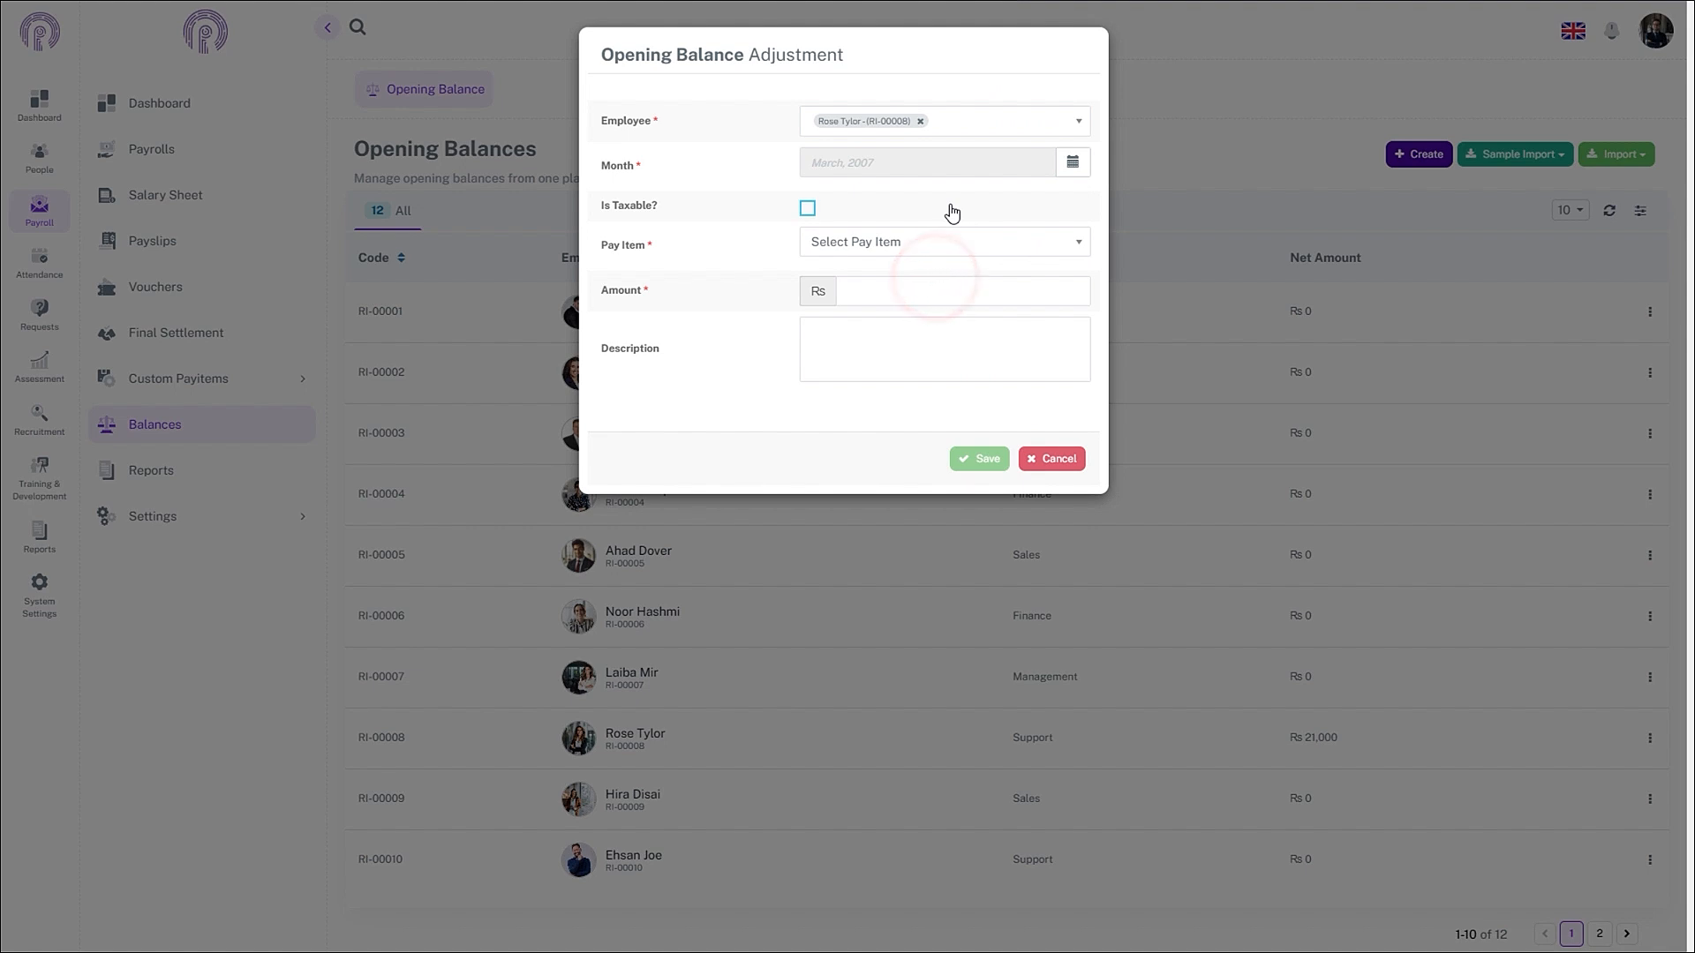
pyautogui.click(1072, 163)
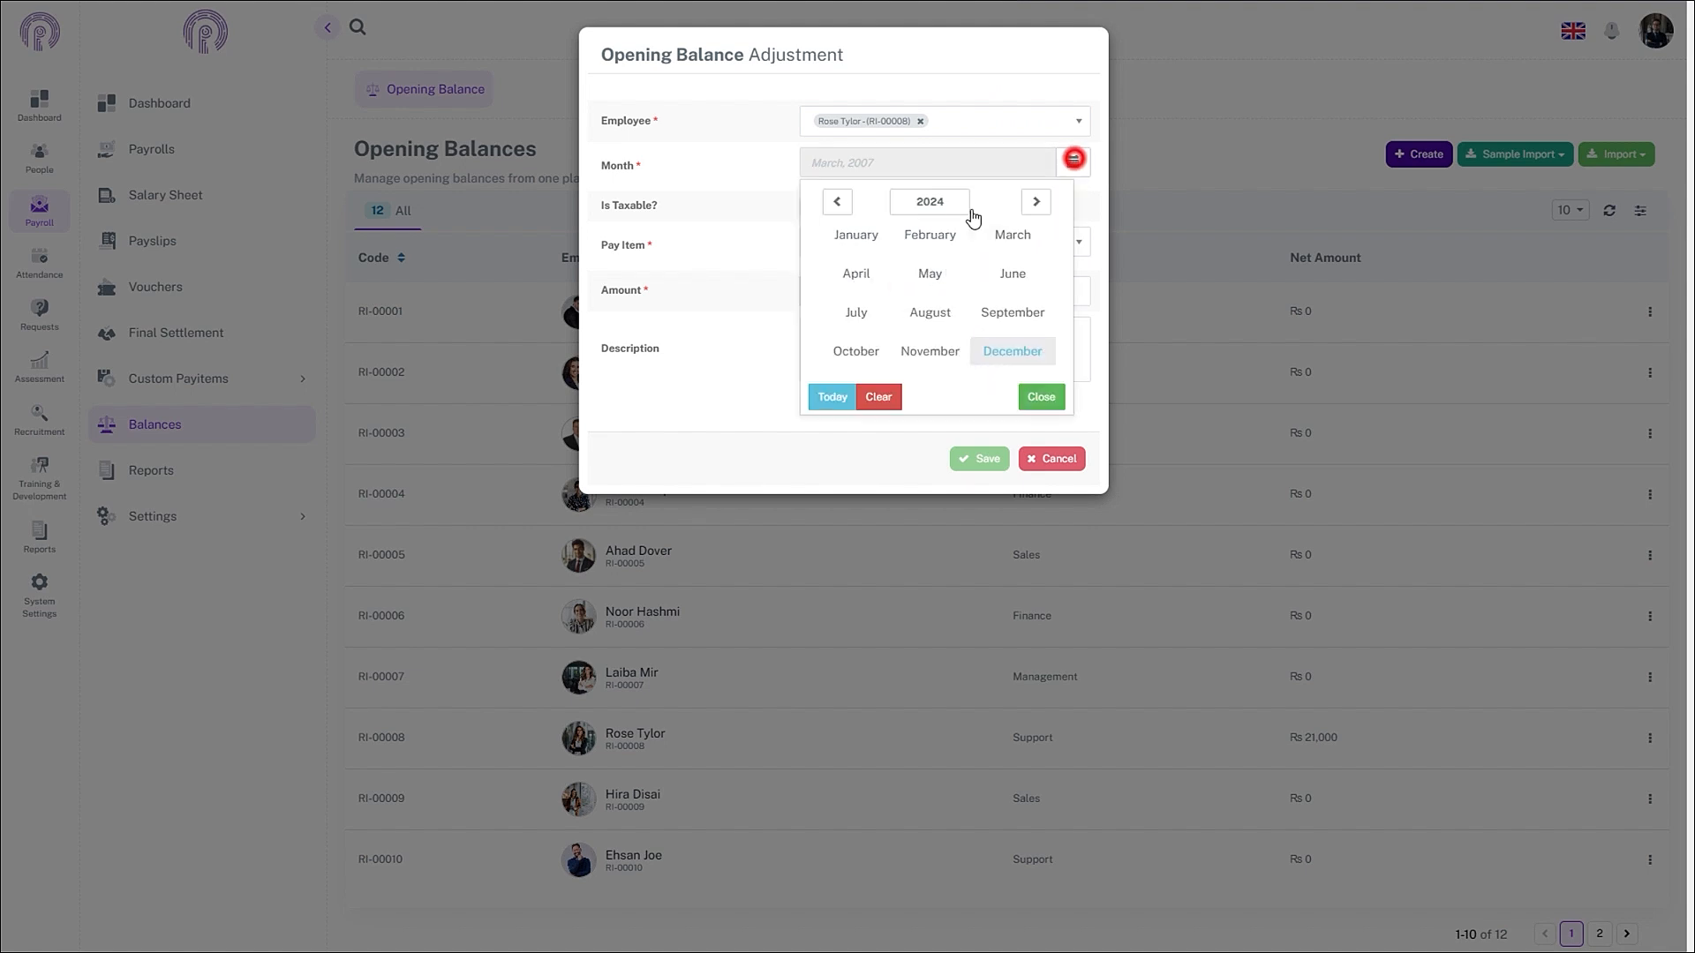
pyautogui.click(933, 325)
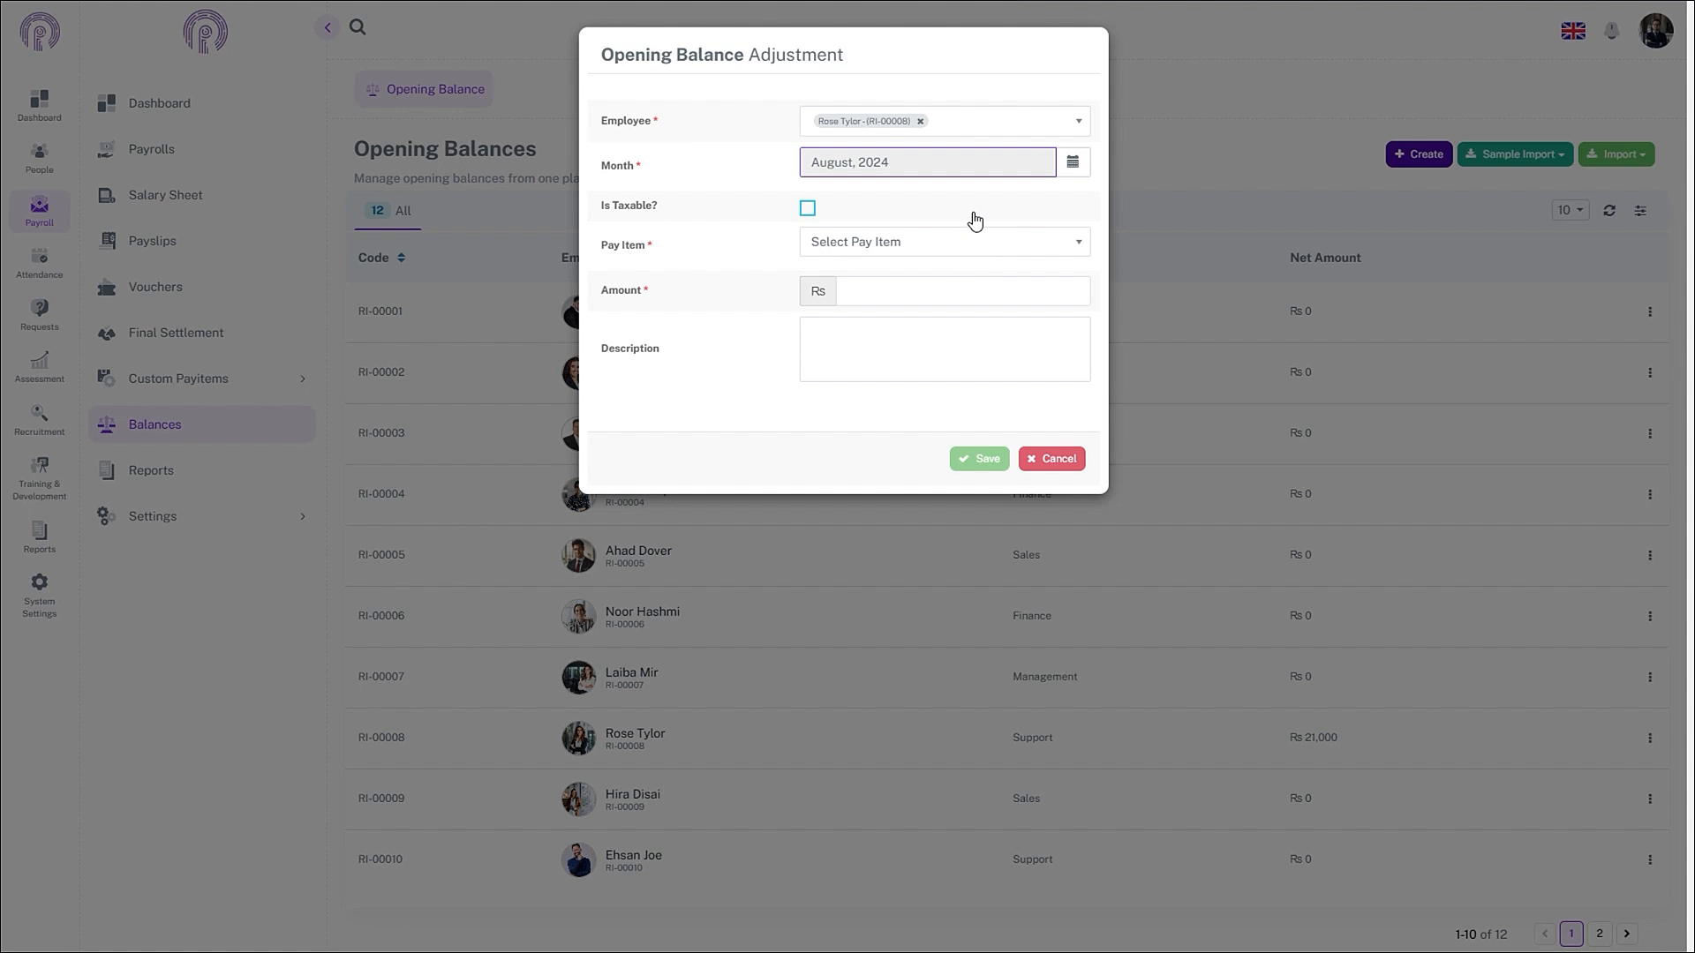
# - Add a Tax opening balance of Rs 1,200 and save it
pyautogui.click(974, 245)
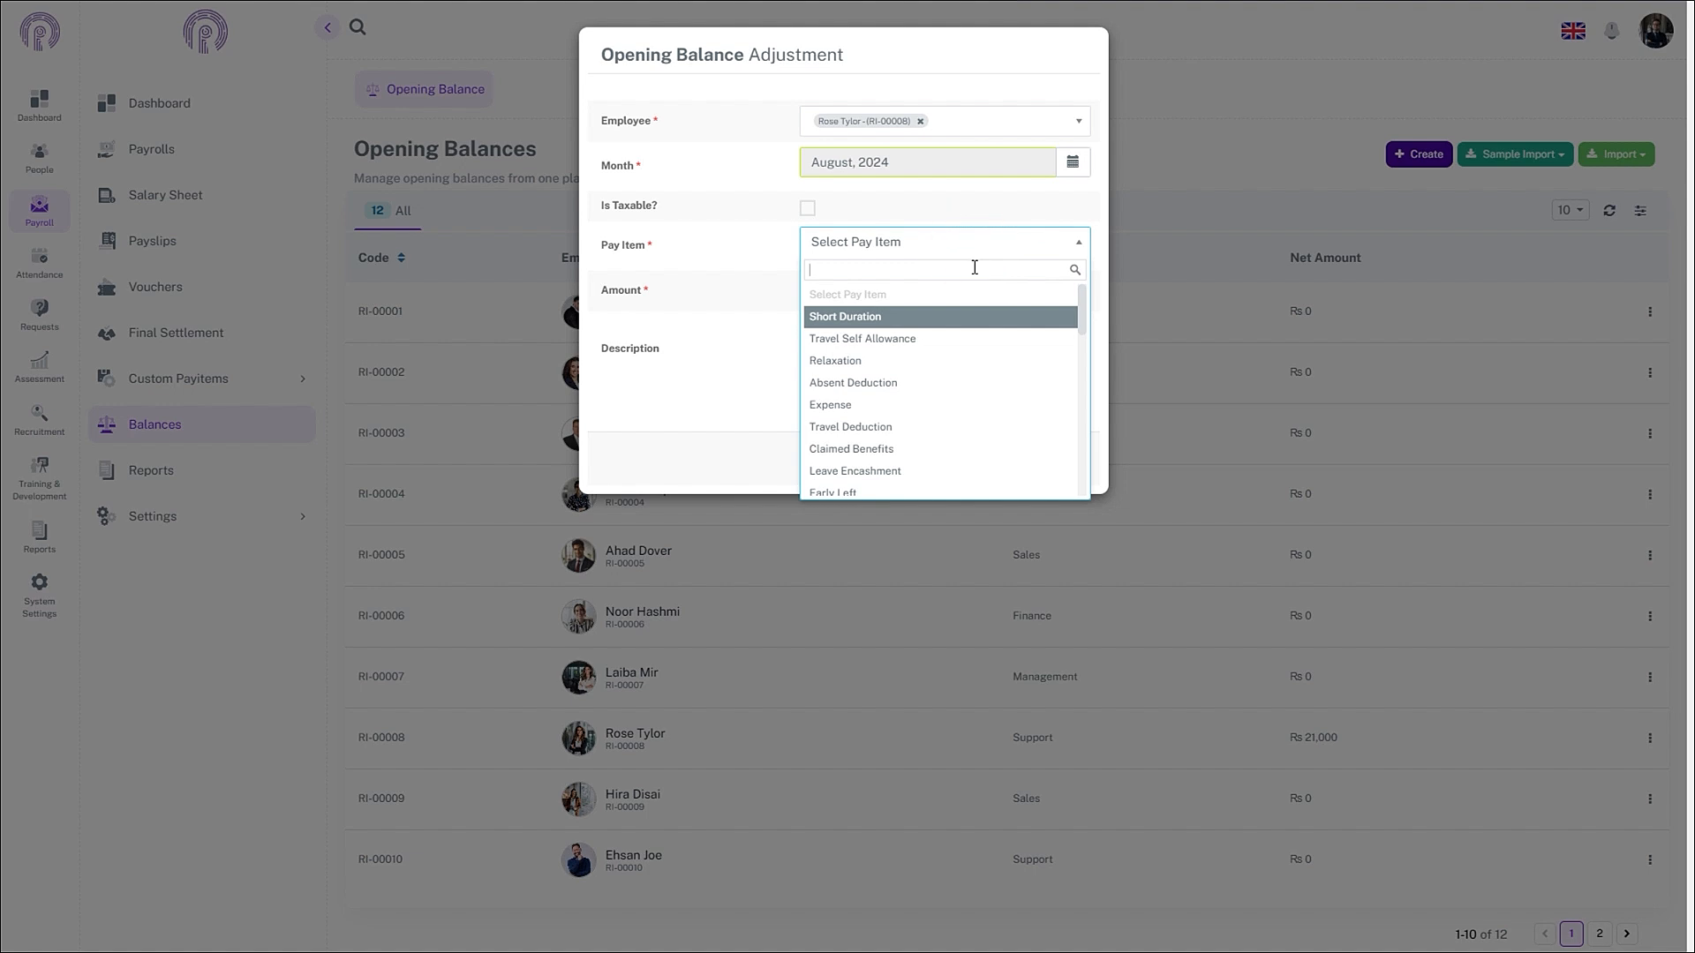
pyautogui.write('ta')
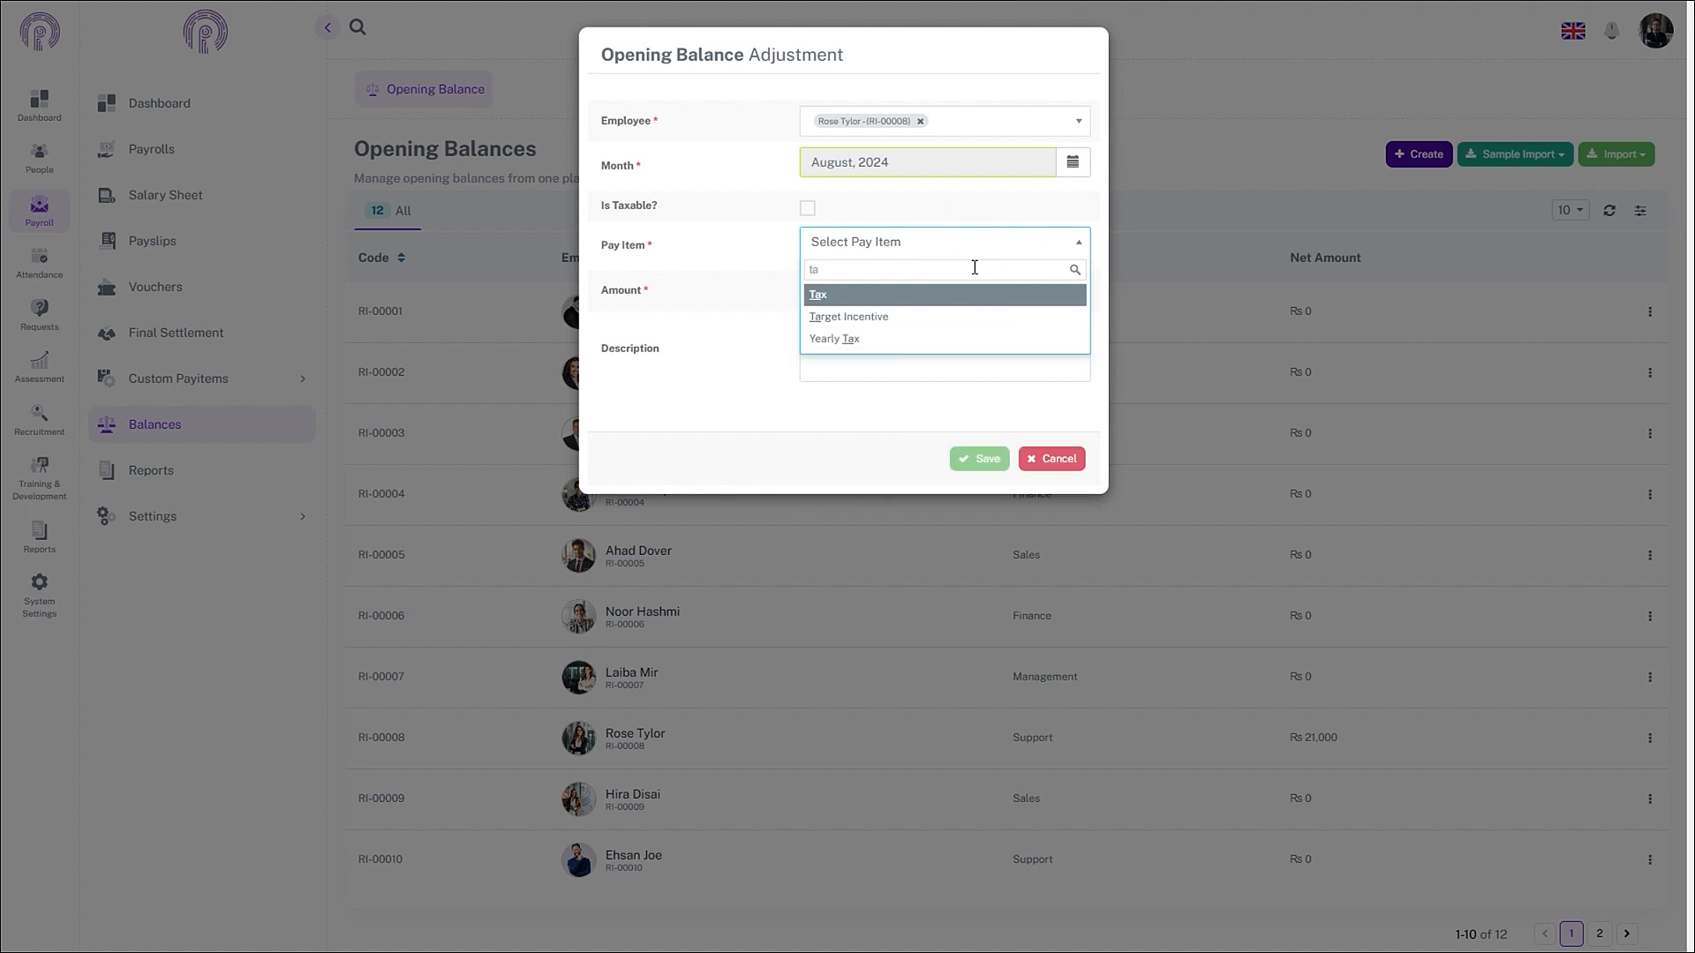
pyautogui.click(965, 296)
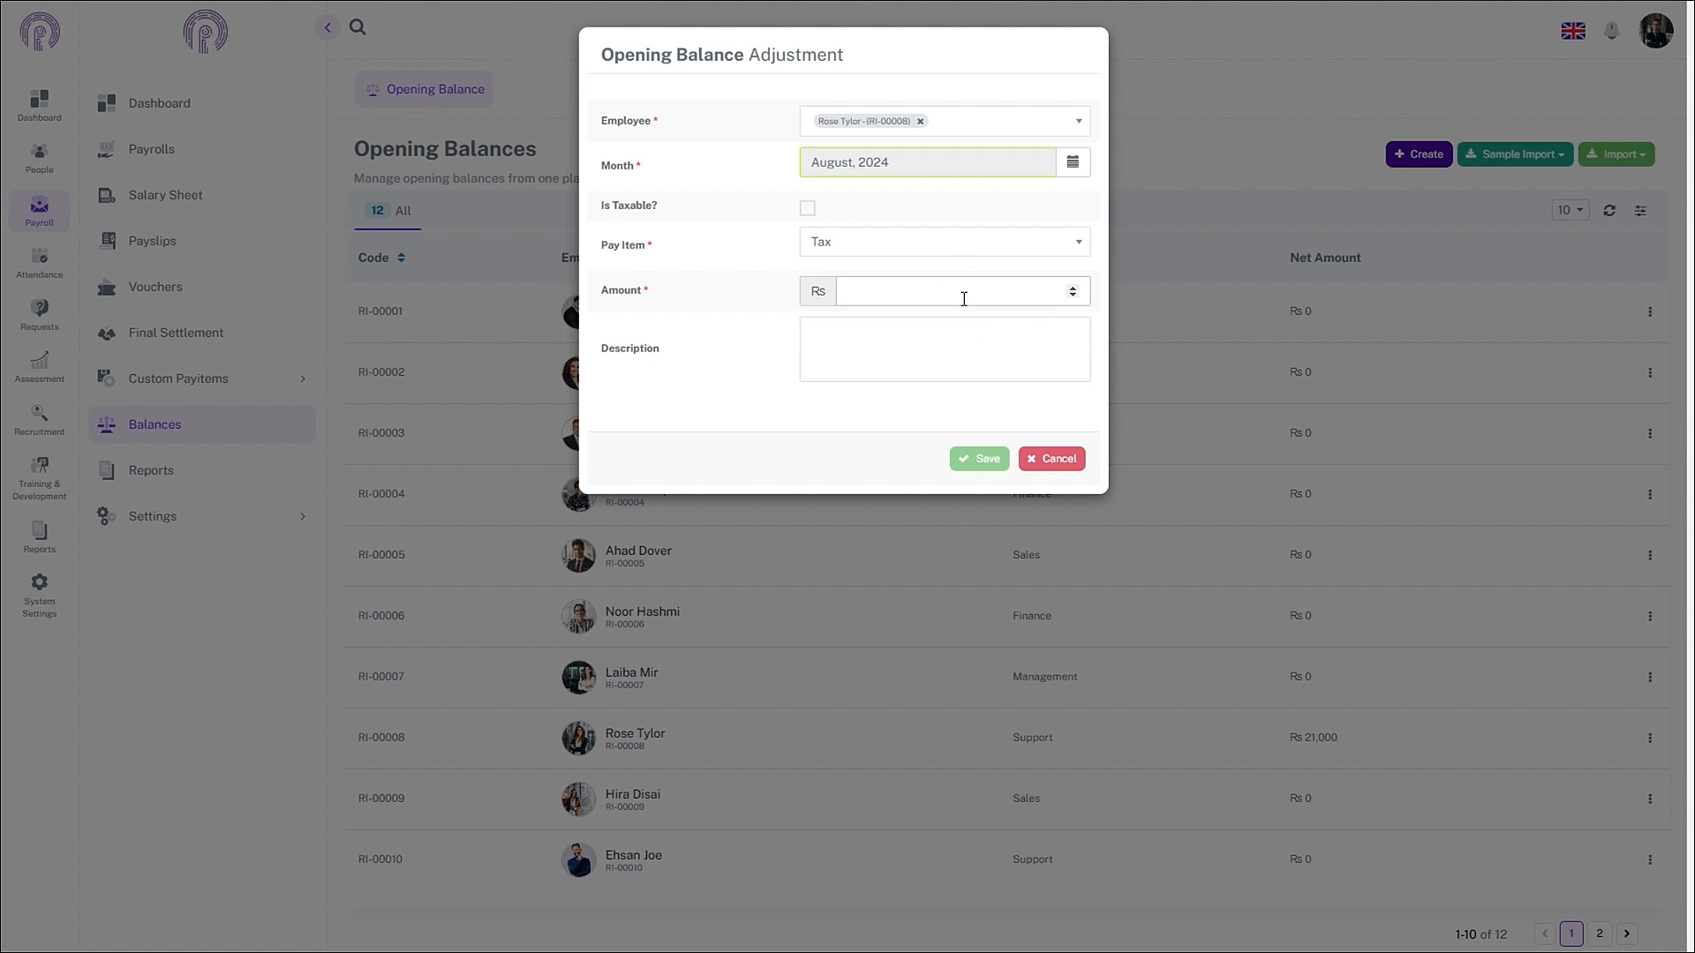
pyautogui.click(964, 299)
pyautogui.write('1200')
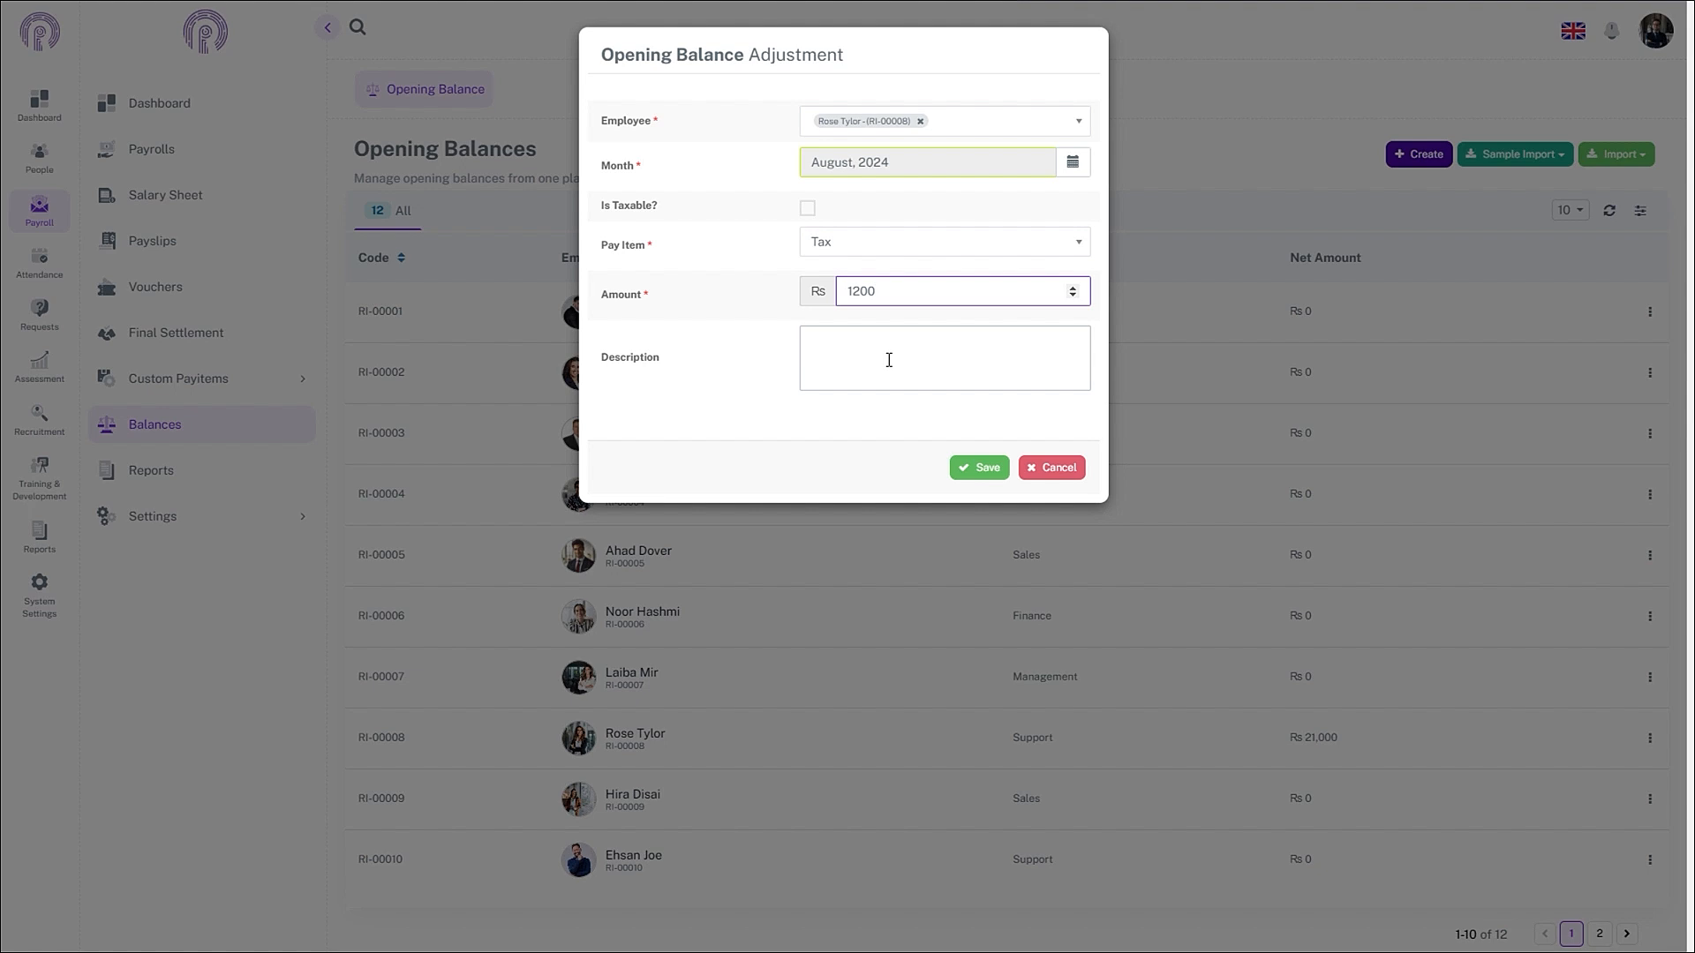
pyautogui.click(963, 466)
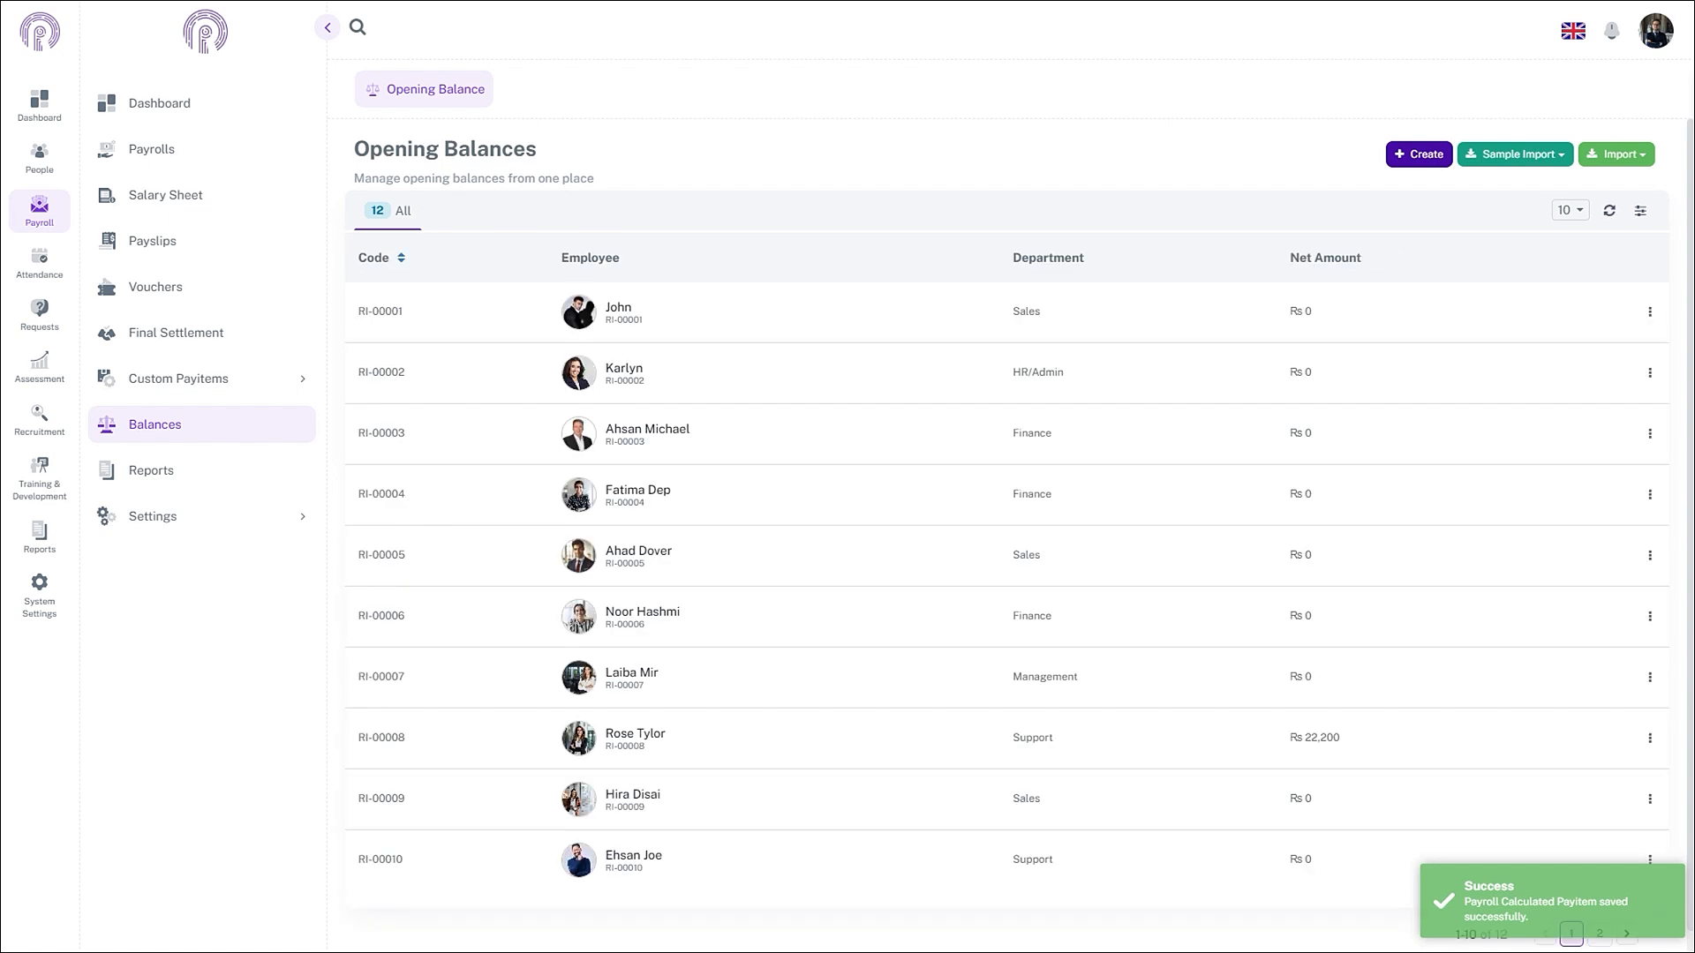
pyautogui.click(40, 159)
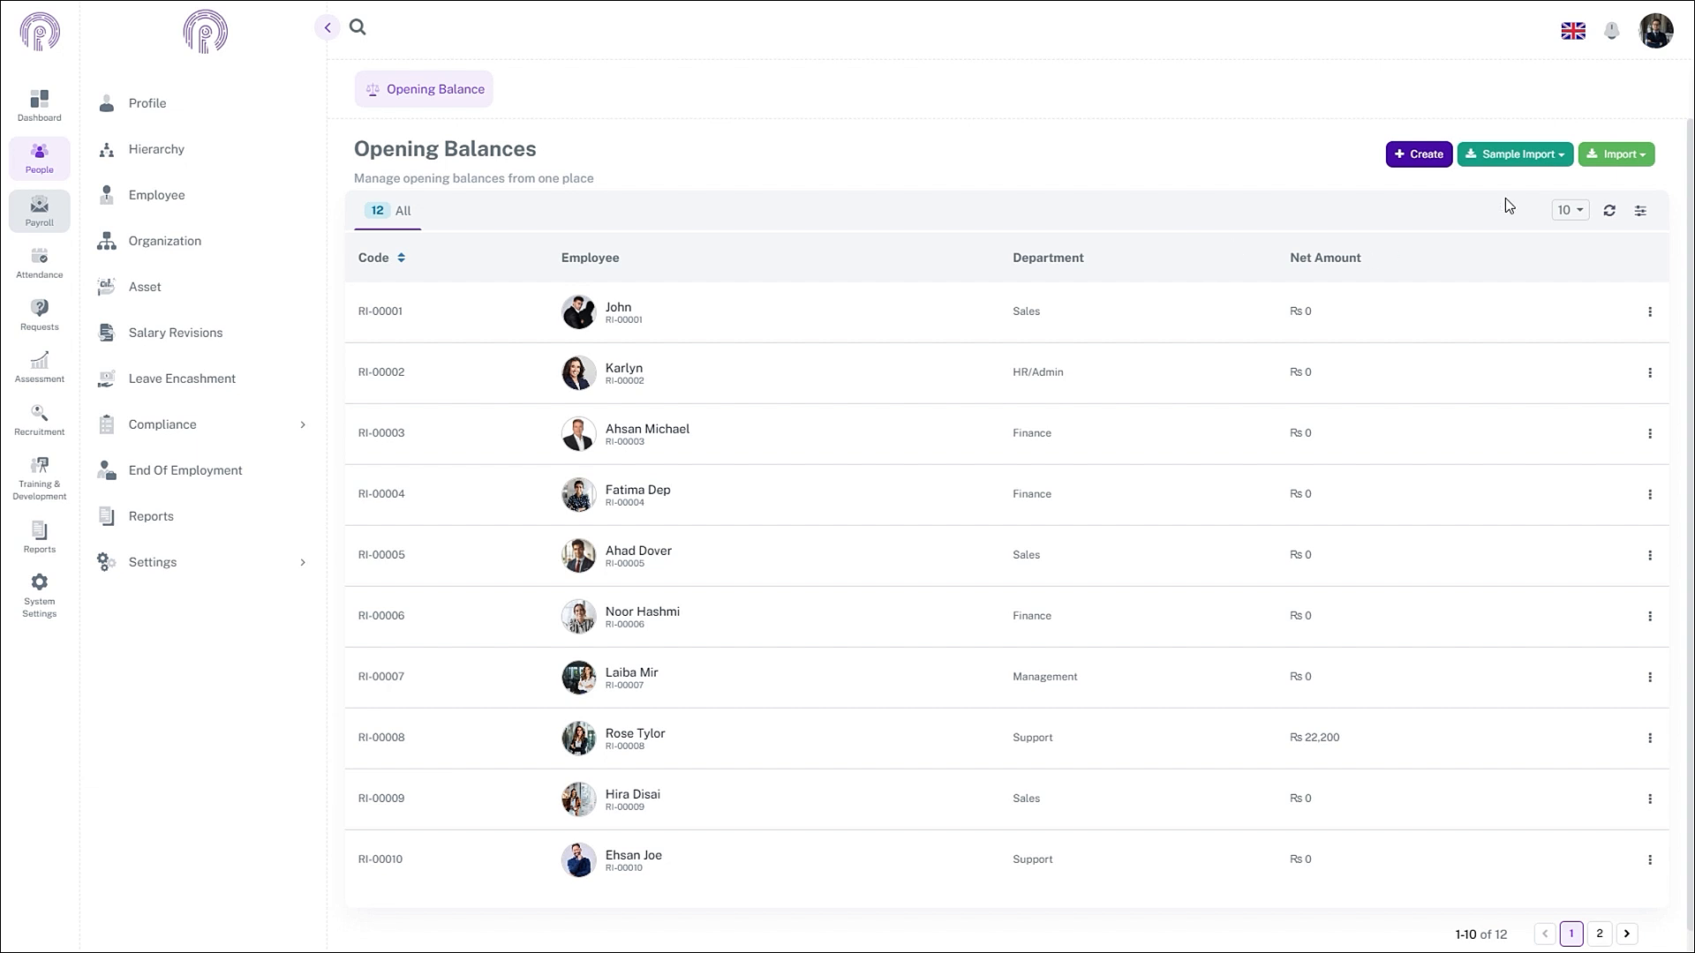
# - Download the Provident Fund sample import template
pyautogui.click(1539, 154)
pyautogui.click(1485, 221)
# - Fill row 2 with the employee's code, date 2024-09-01, contributions 6000 and 4000
pyautogui.moveTo(653, 322); pyautogui.dragTo(608, 330)
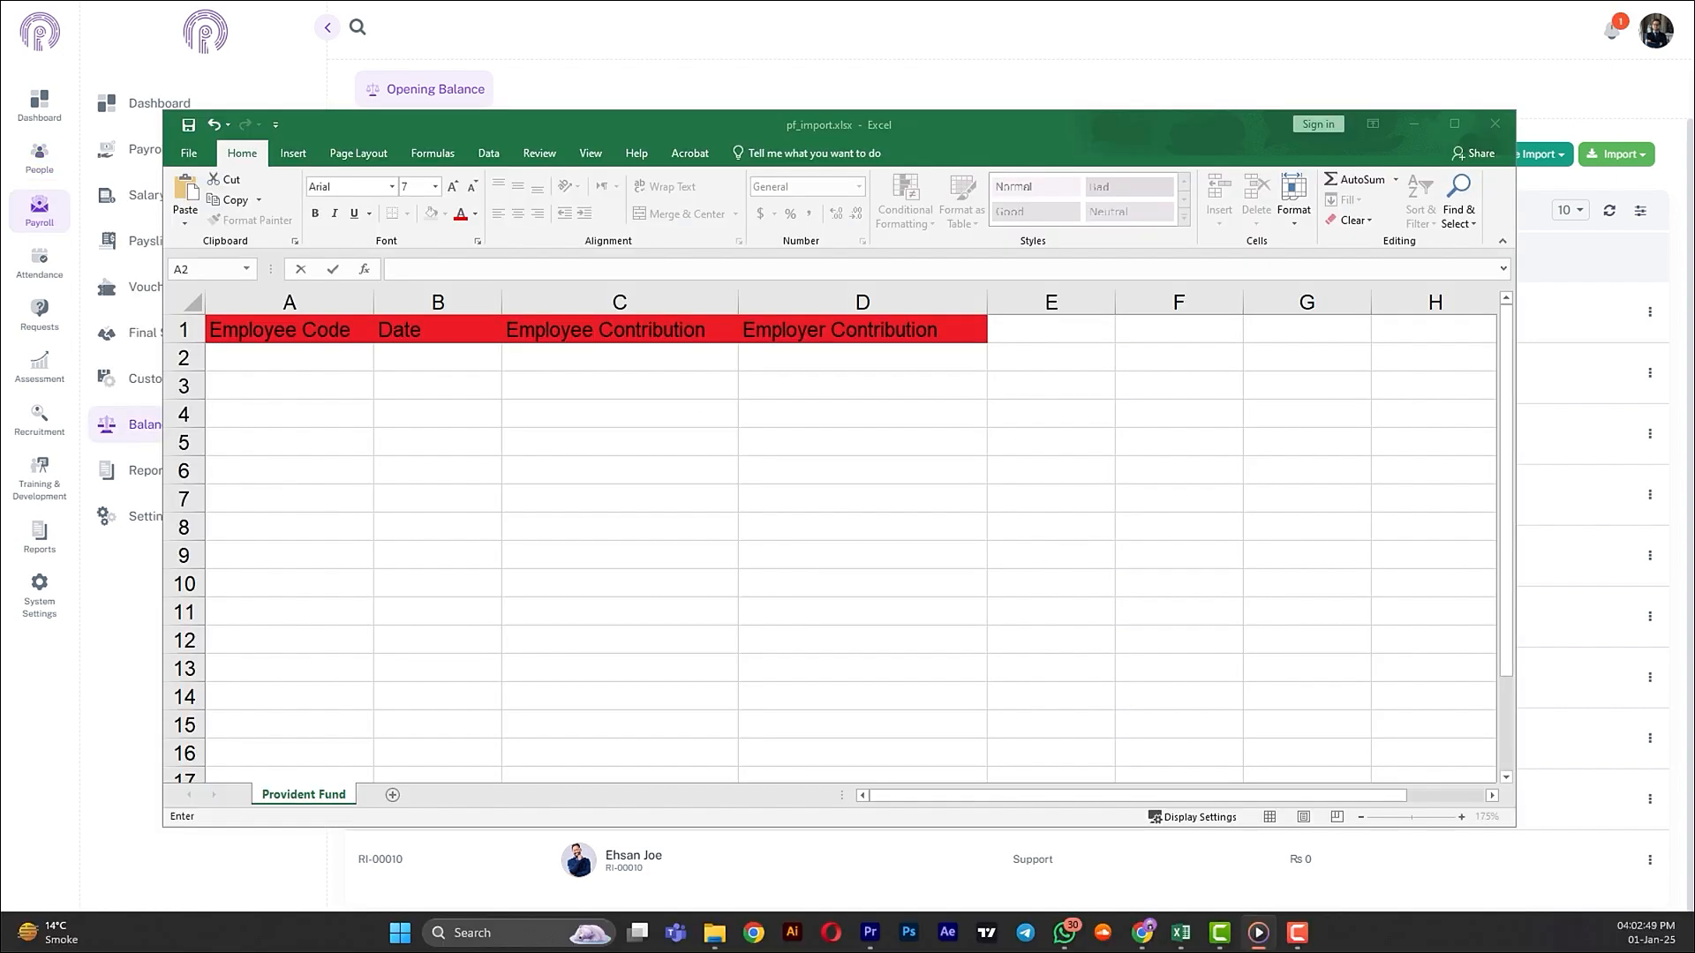
pyautogui.click(314, 360)
pyautogui.write('RI-00001')
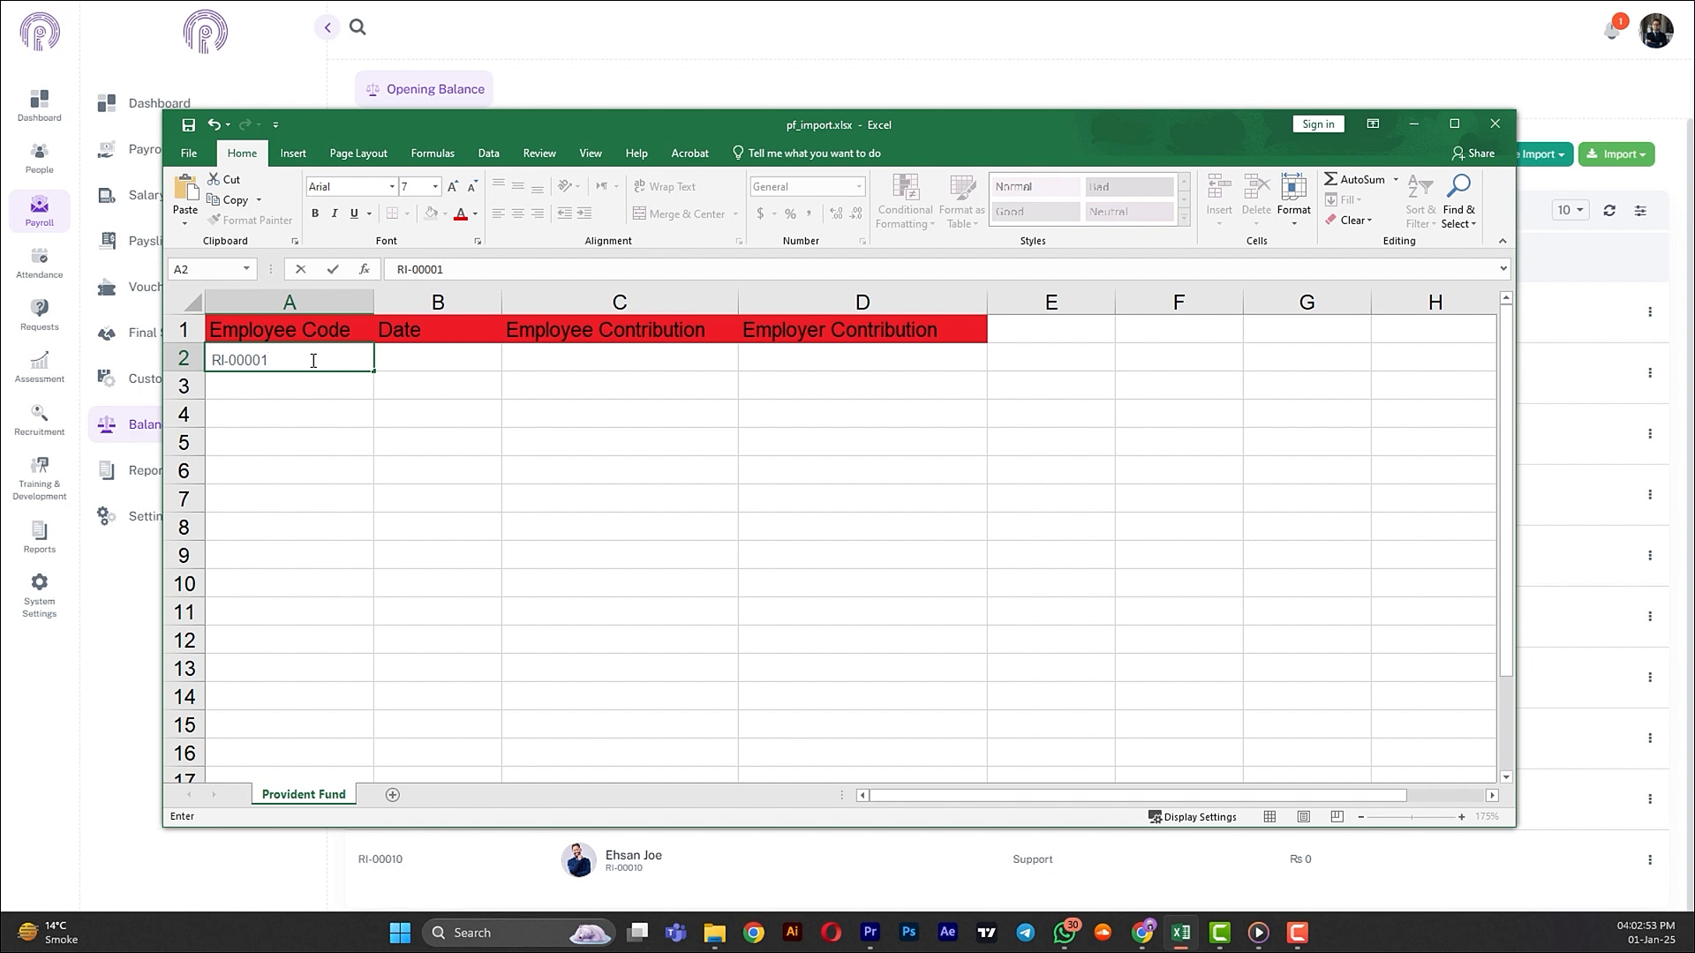
pyautogui.click(456, 368)
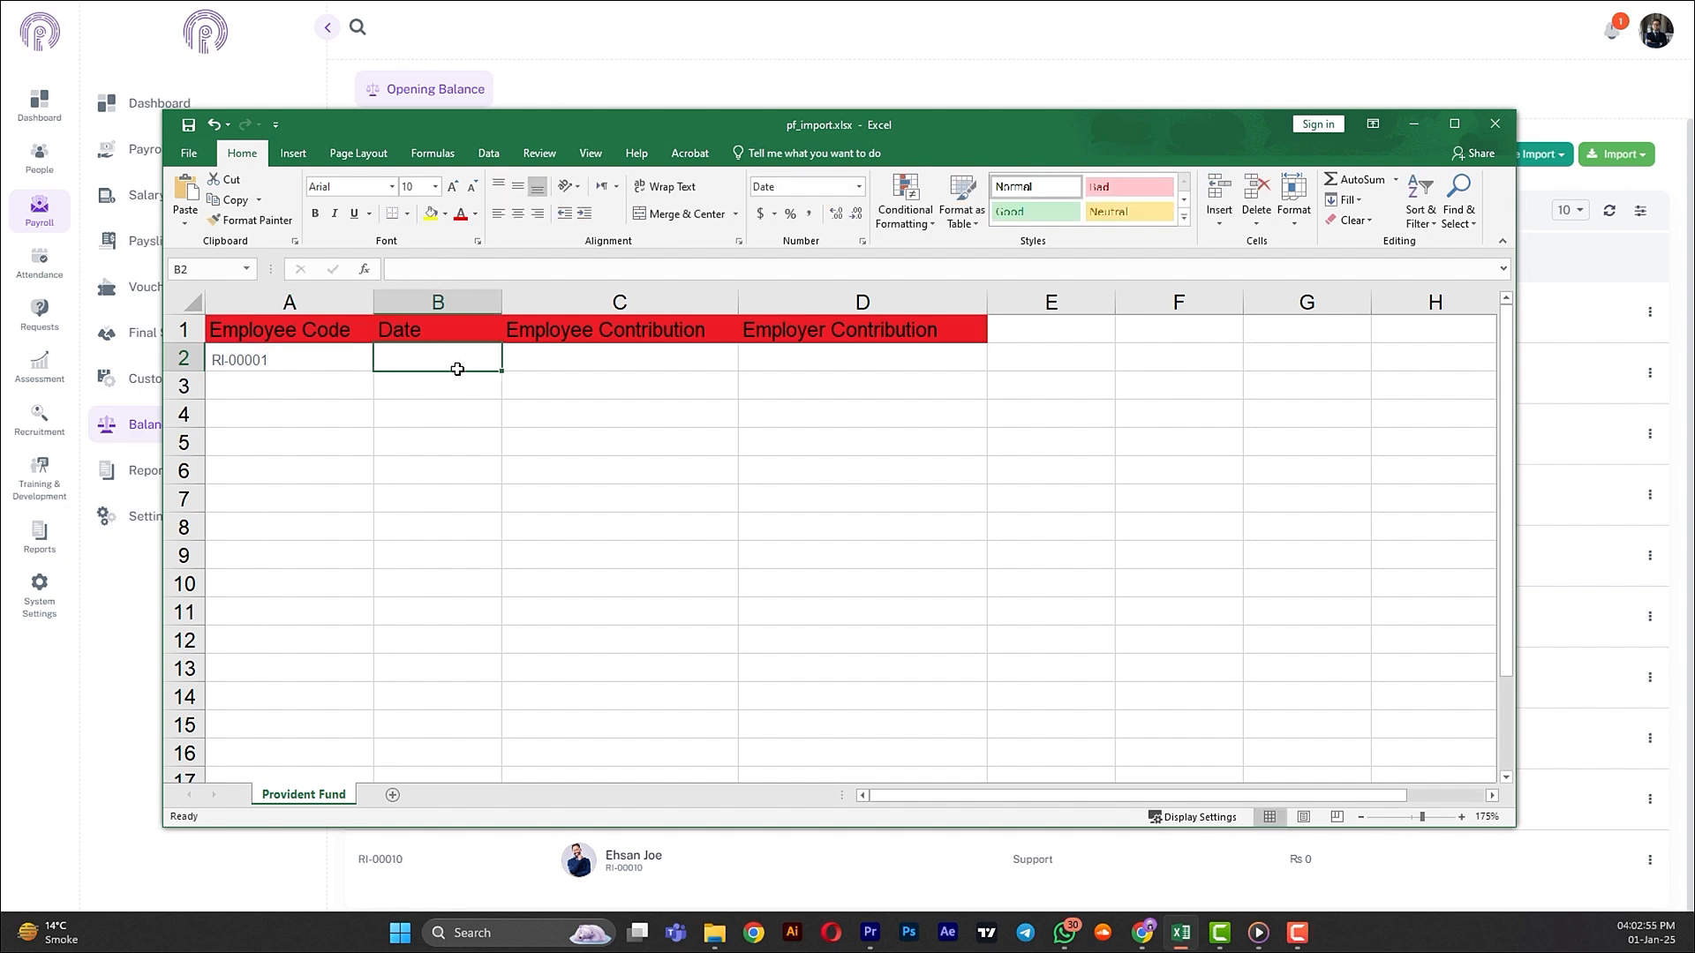
pyautogui.click(295, 362)
pyautogui.click(404, 361)
pyautogui.write('2024-')
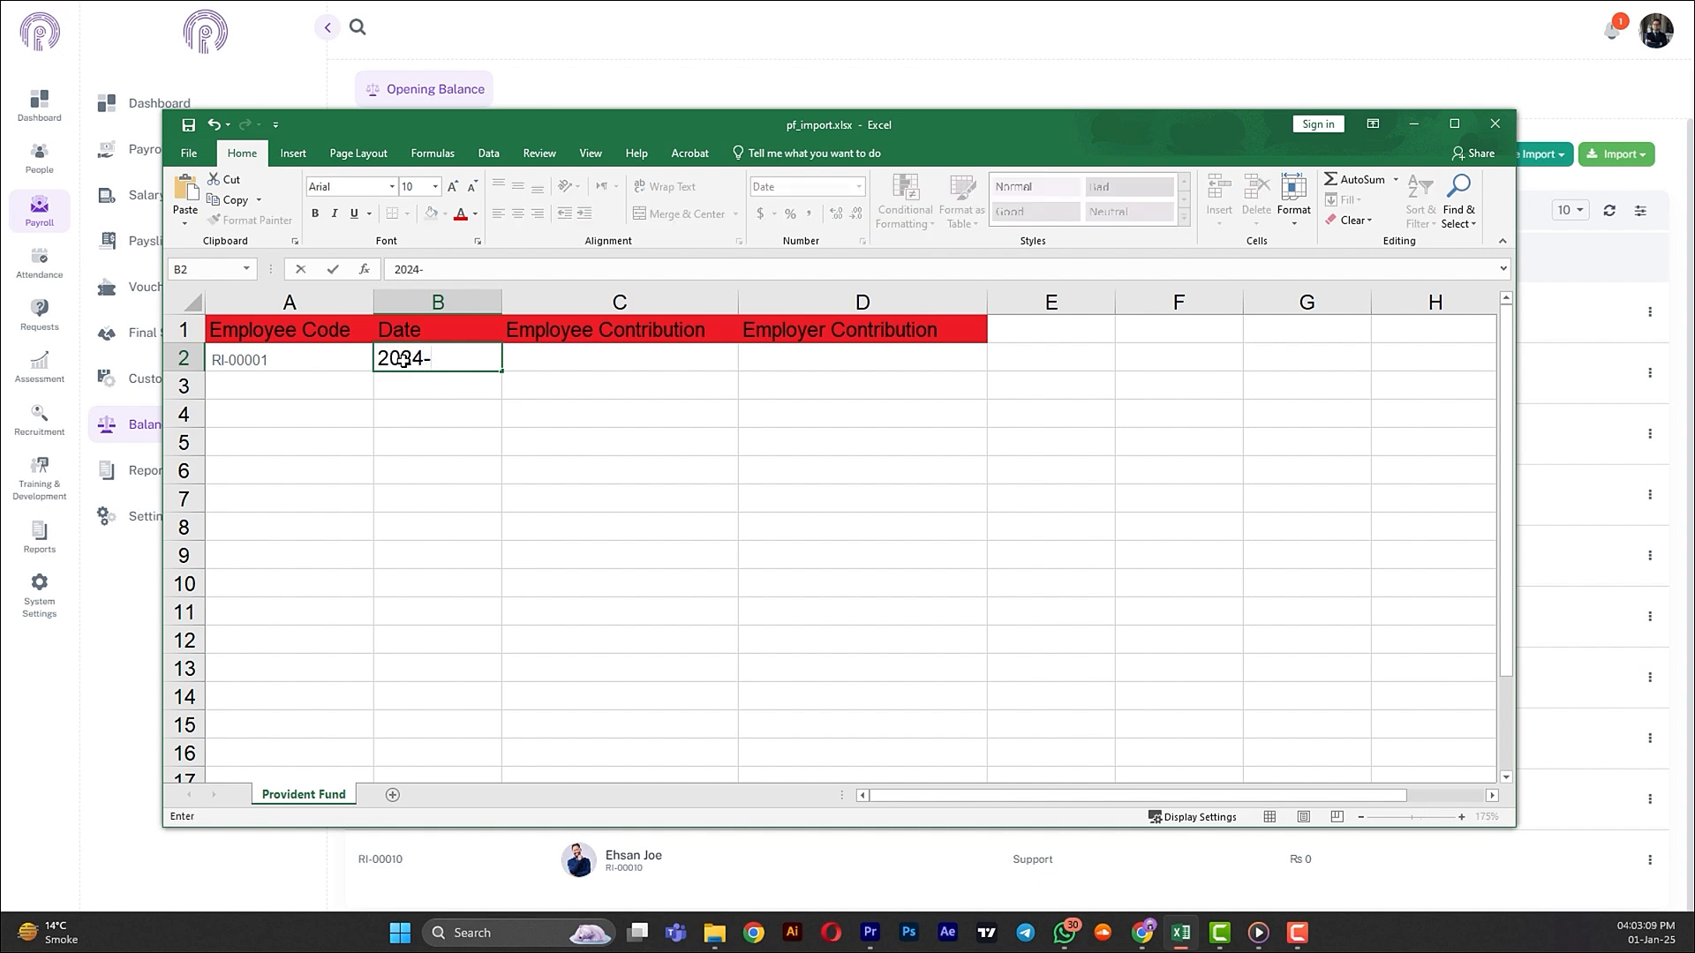
pyautogui.write('09-01')
pyautogui.press('Tab')
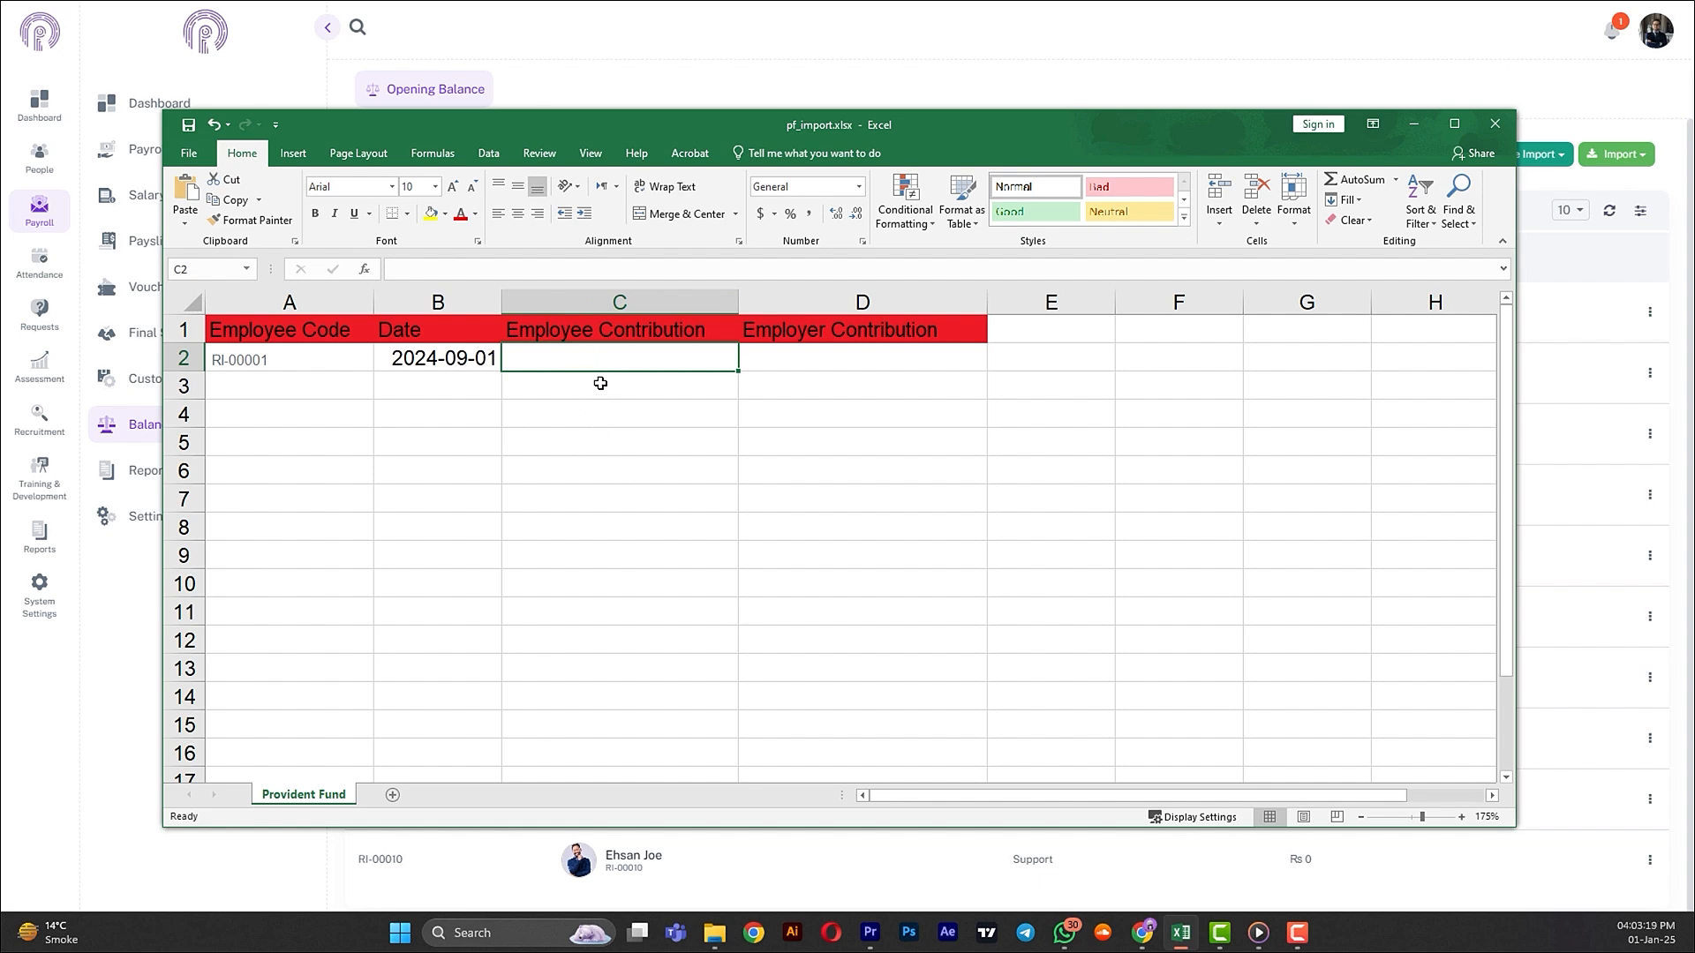
pyautogui.write('6000')
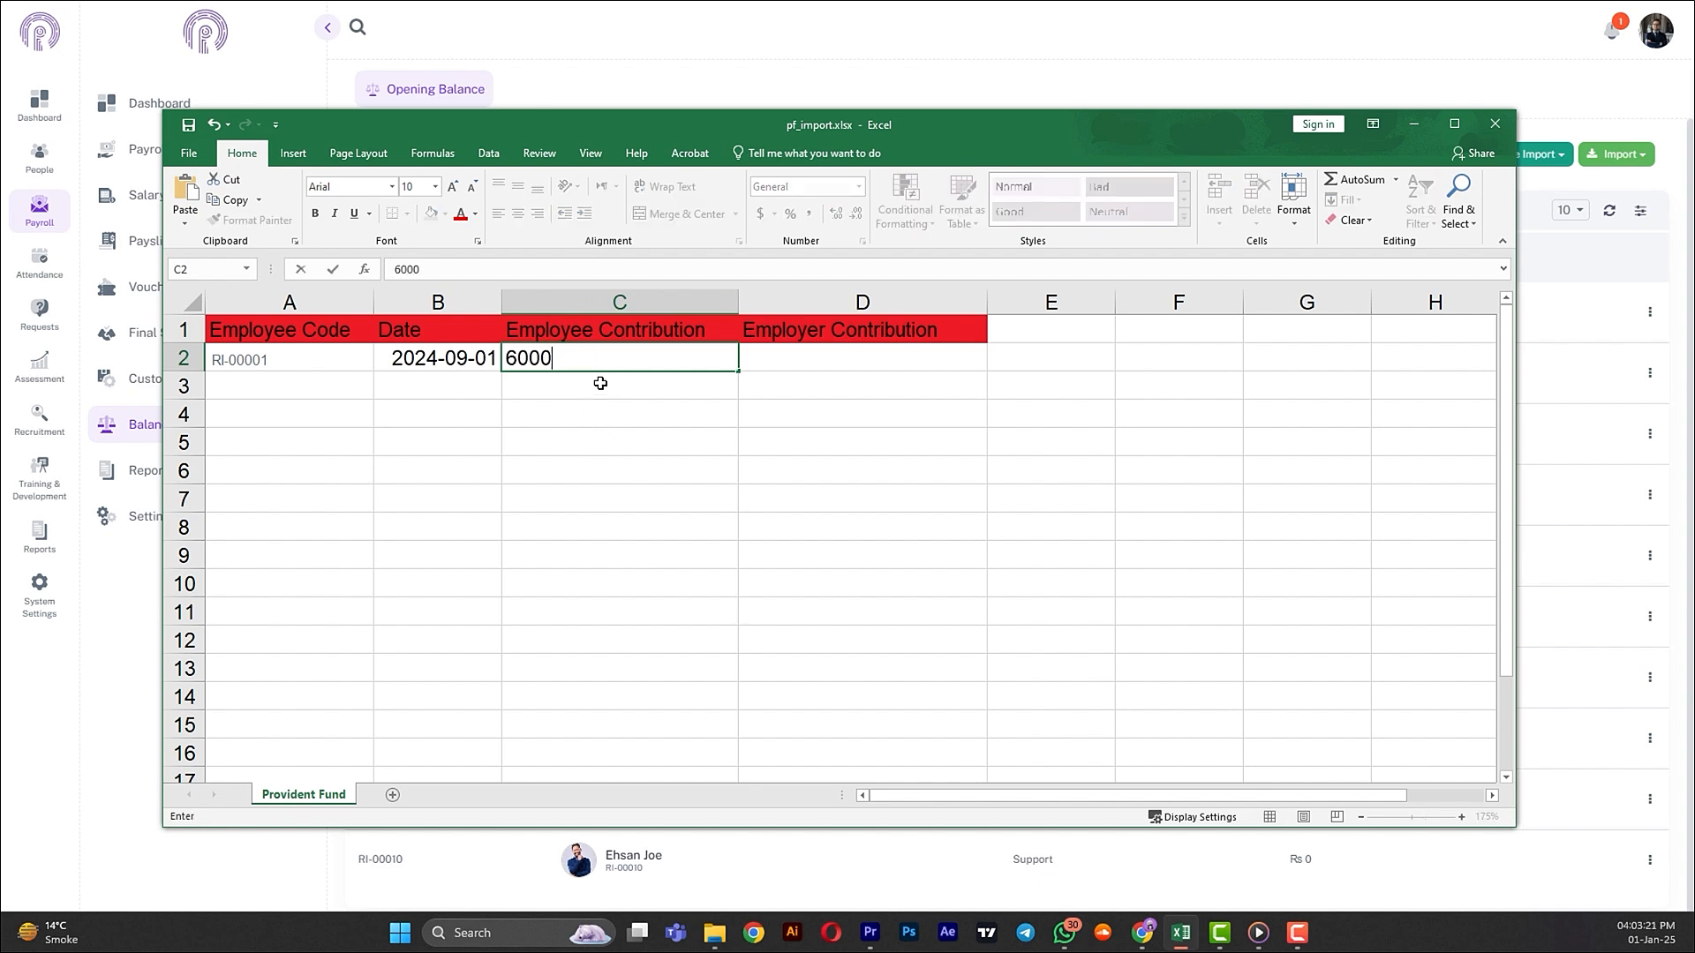
pyautogui.press('Tab')
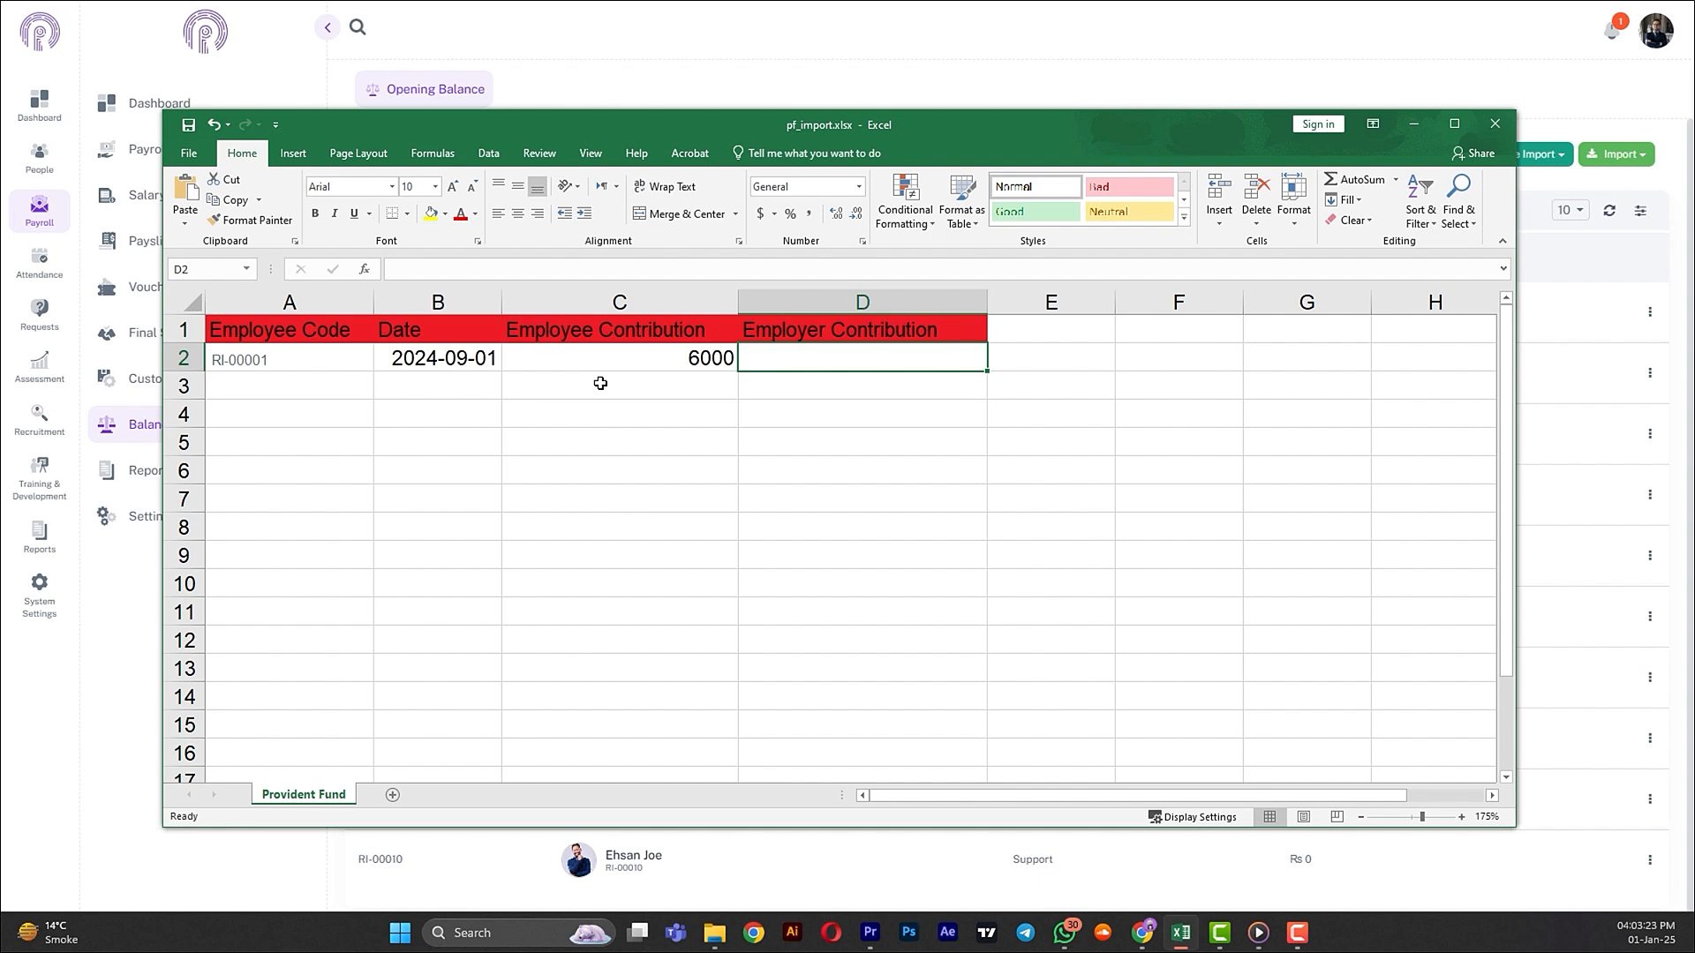
pyautogui.write('4000')
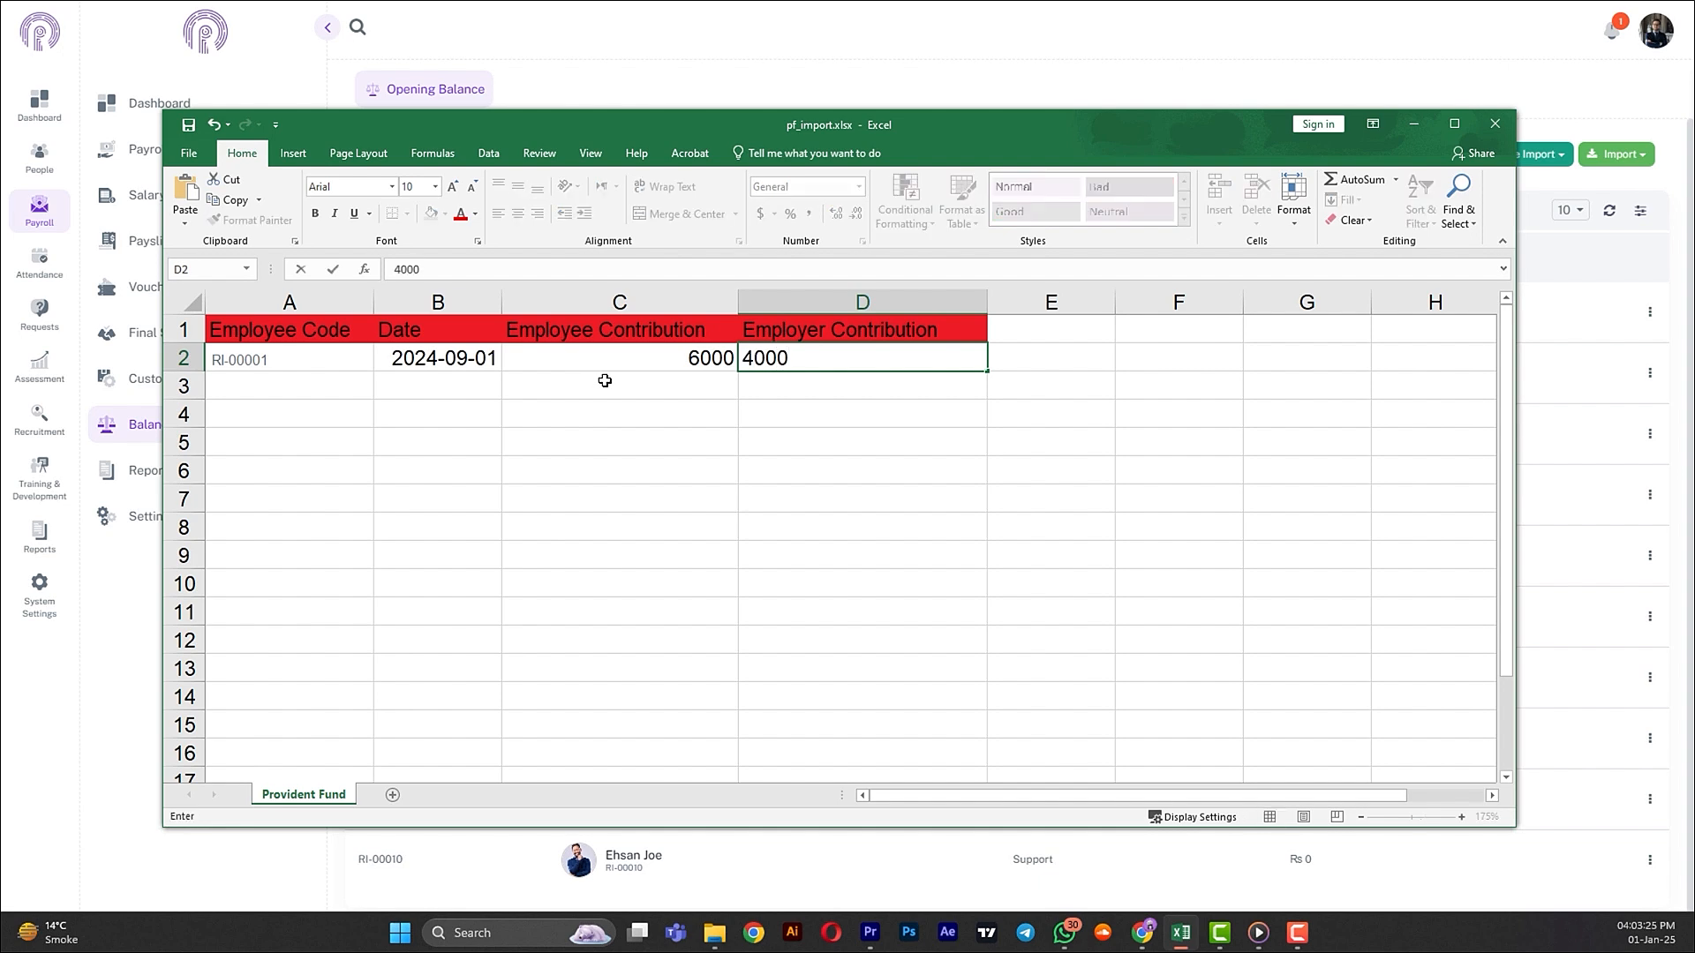
pyautogui.click(722, 412)
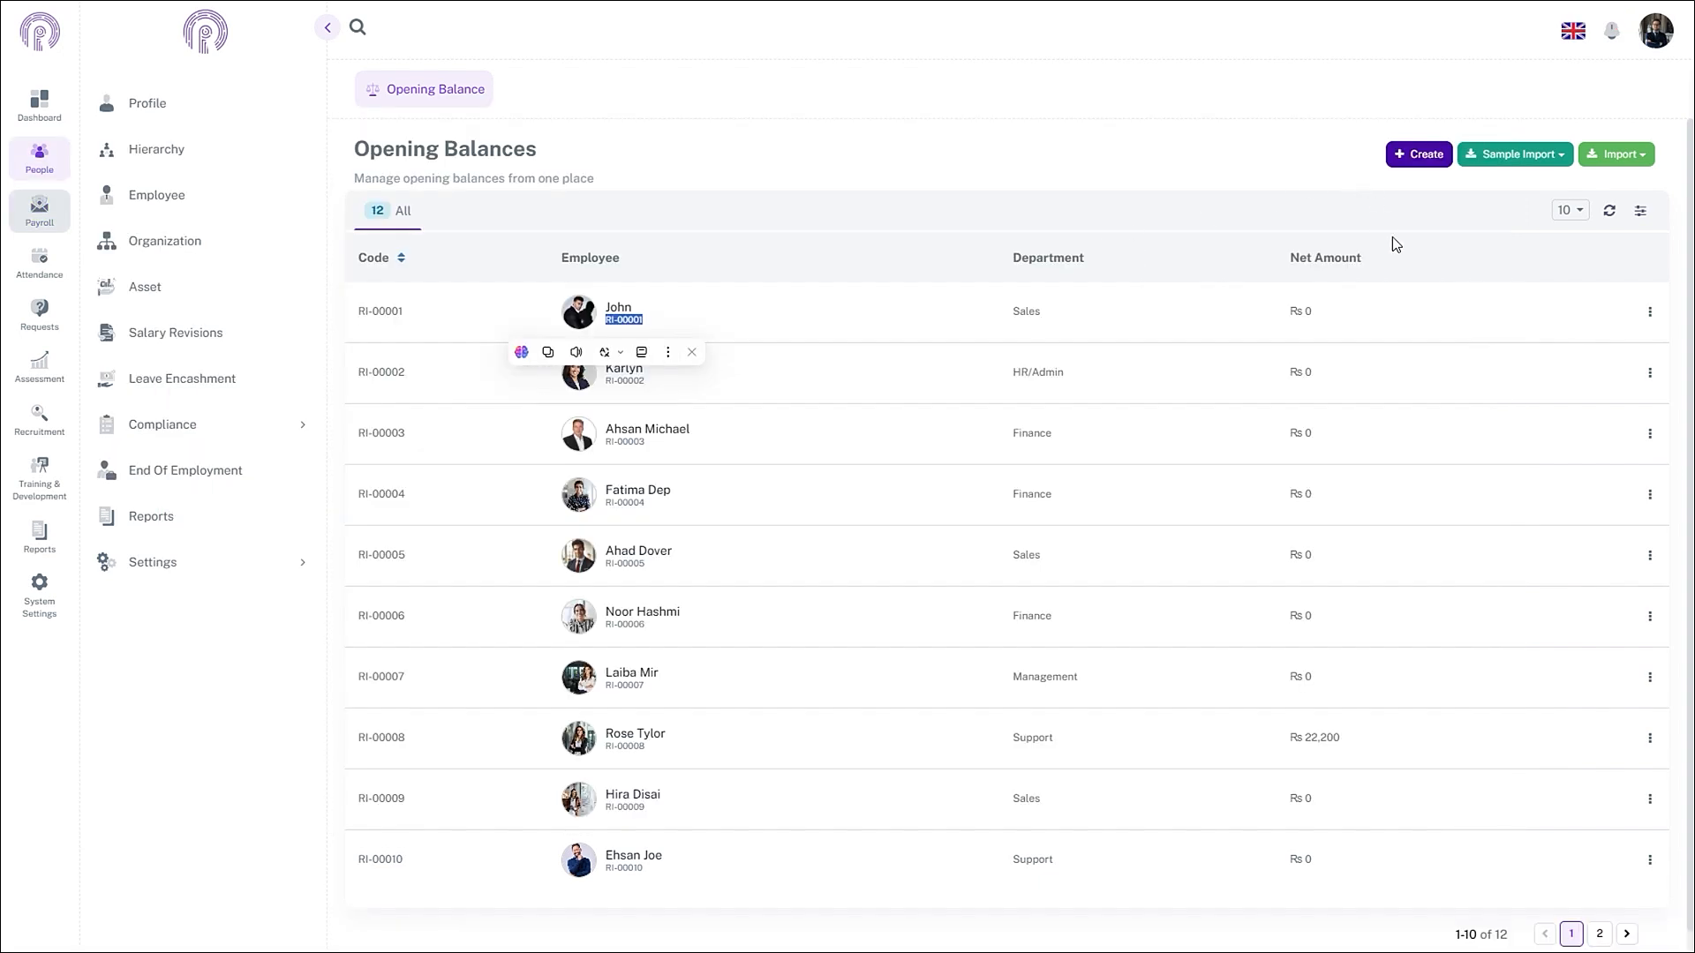
# - Attach pf_import.xlsx in the Opening Balances import and save it
pyautogui.click(1615, 155)
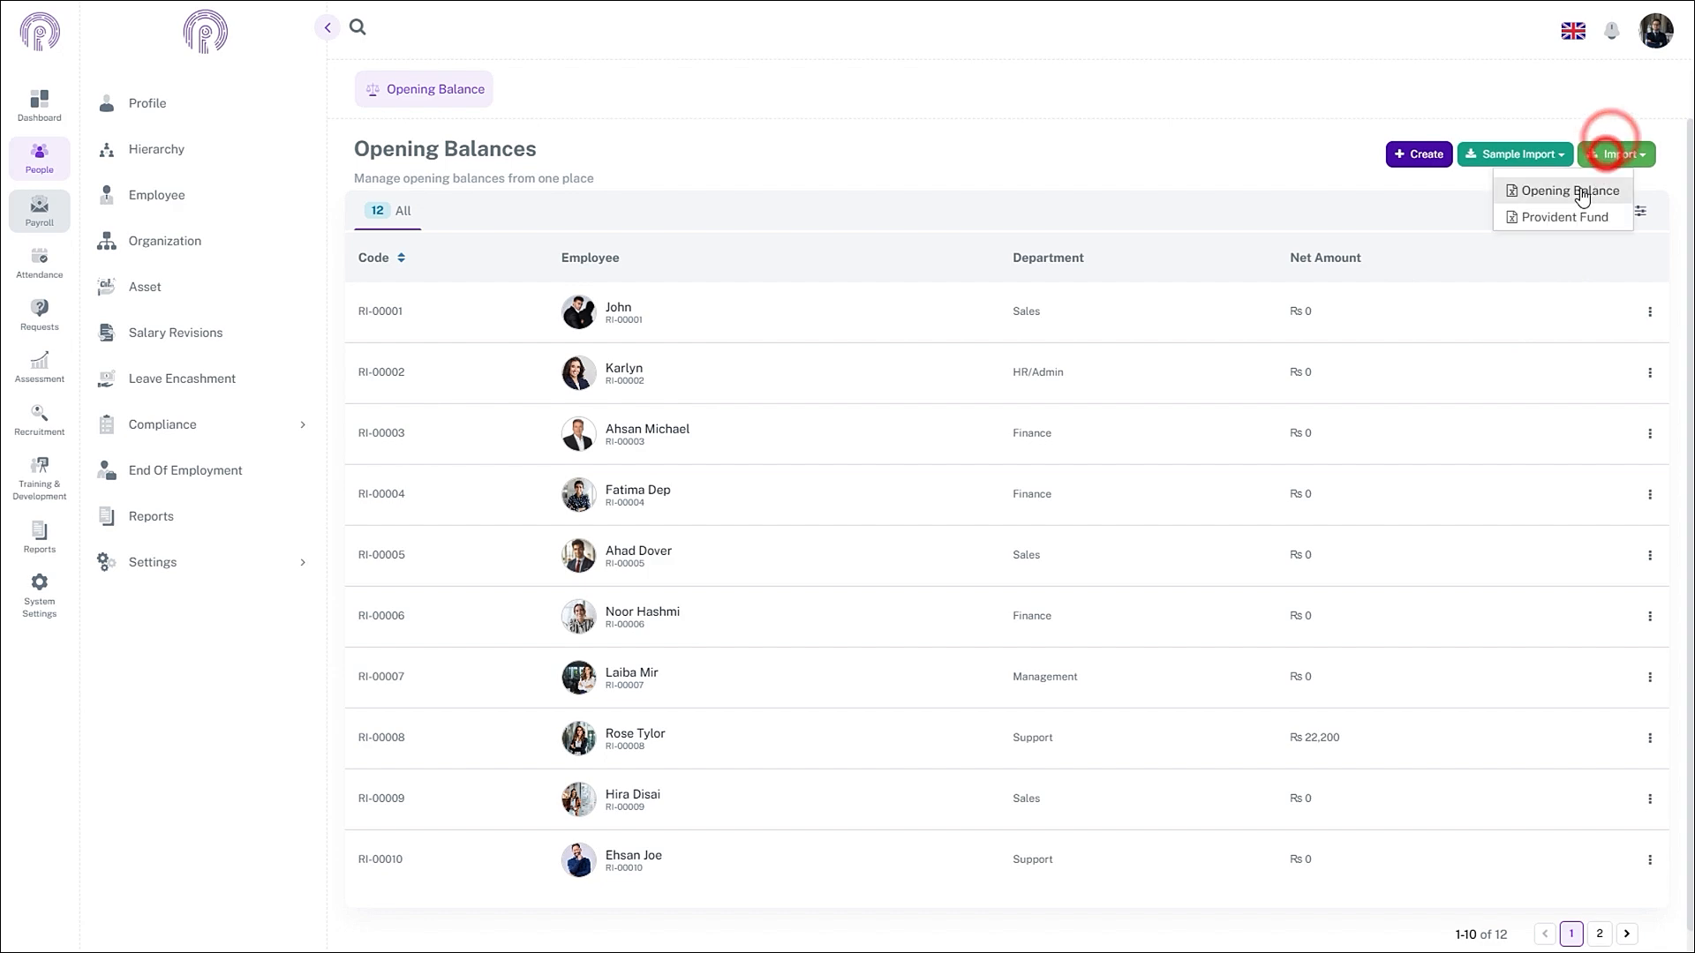
pyautogui.click(1559, 215)
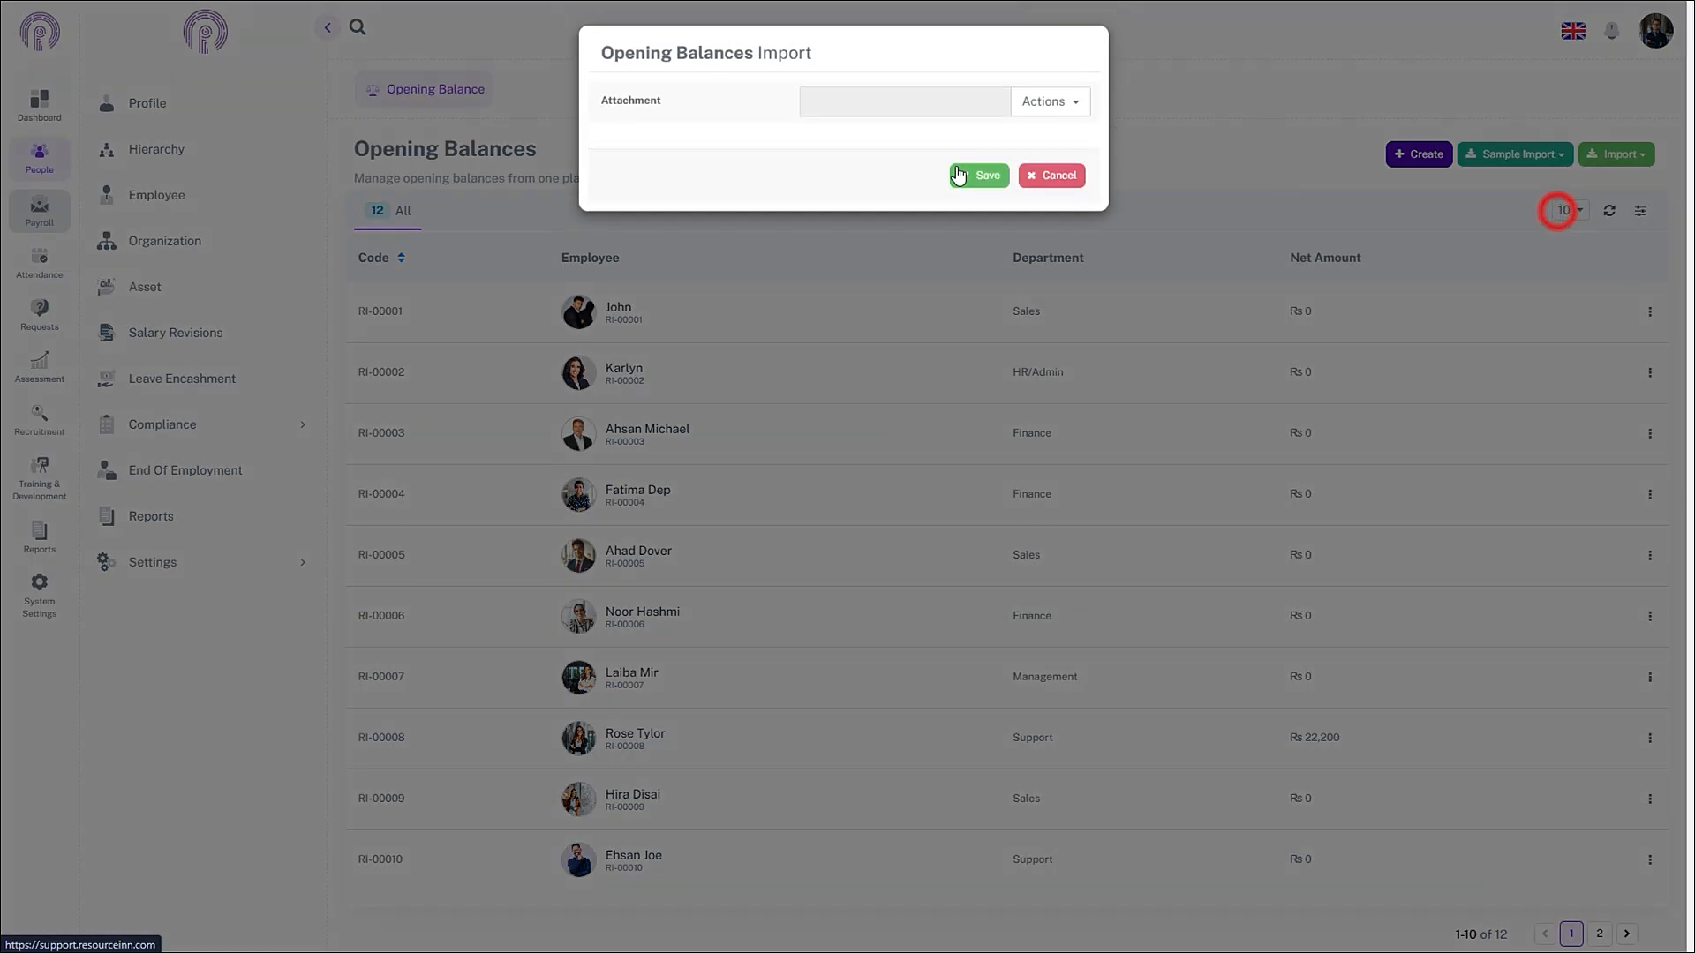
pyautogui.click(1062, 104)
pyautogui.click(1050, 136)
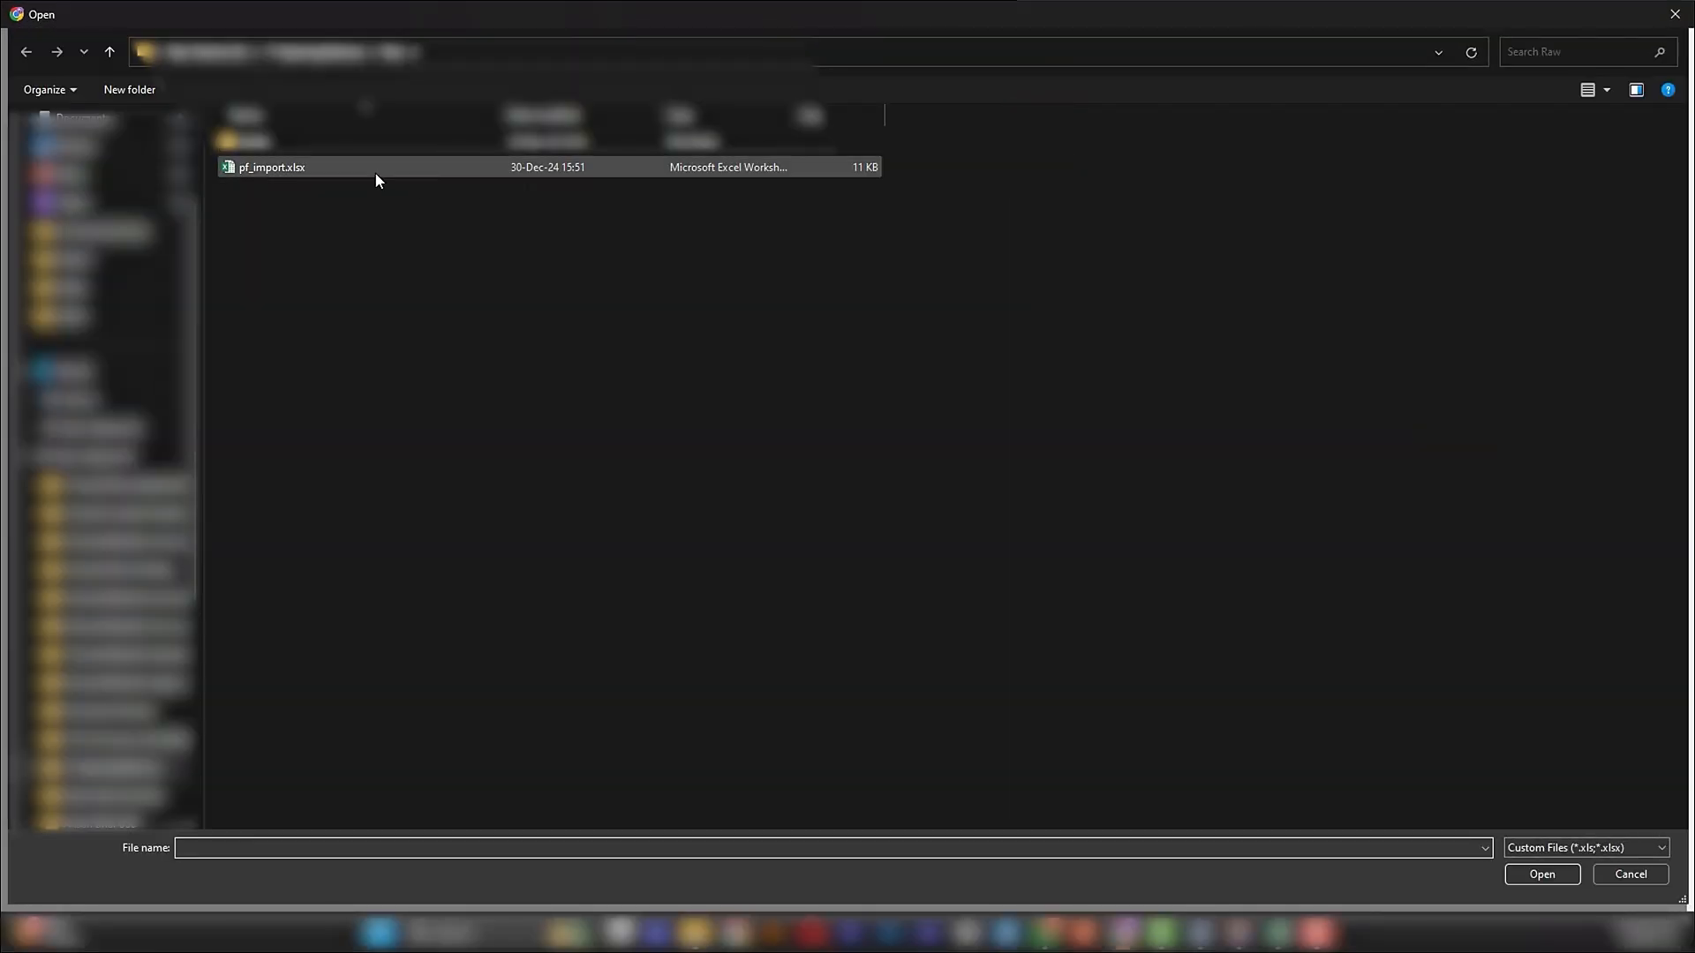
pyautogui.click(374, 169)
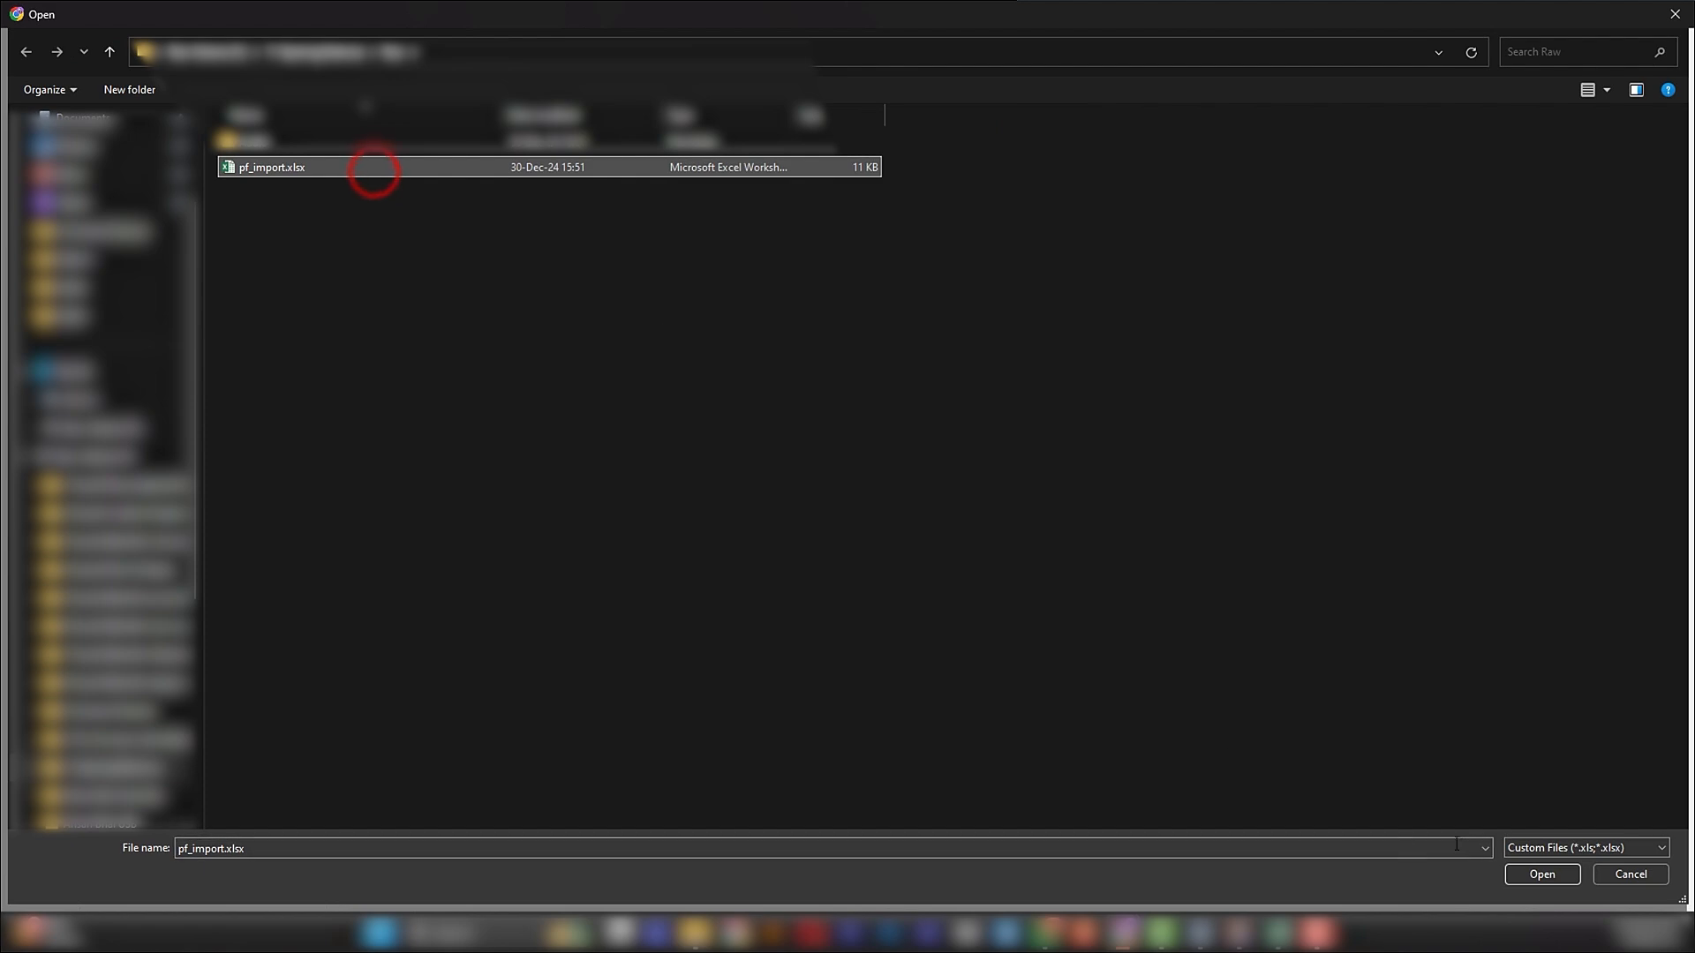
pyautogui.click(1533, 874)
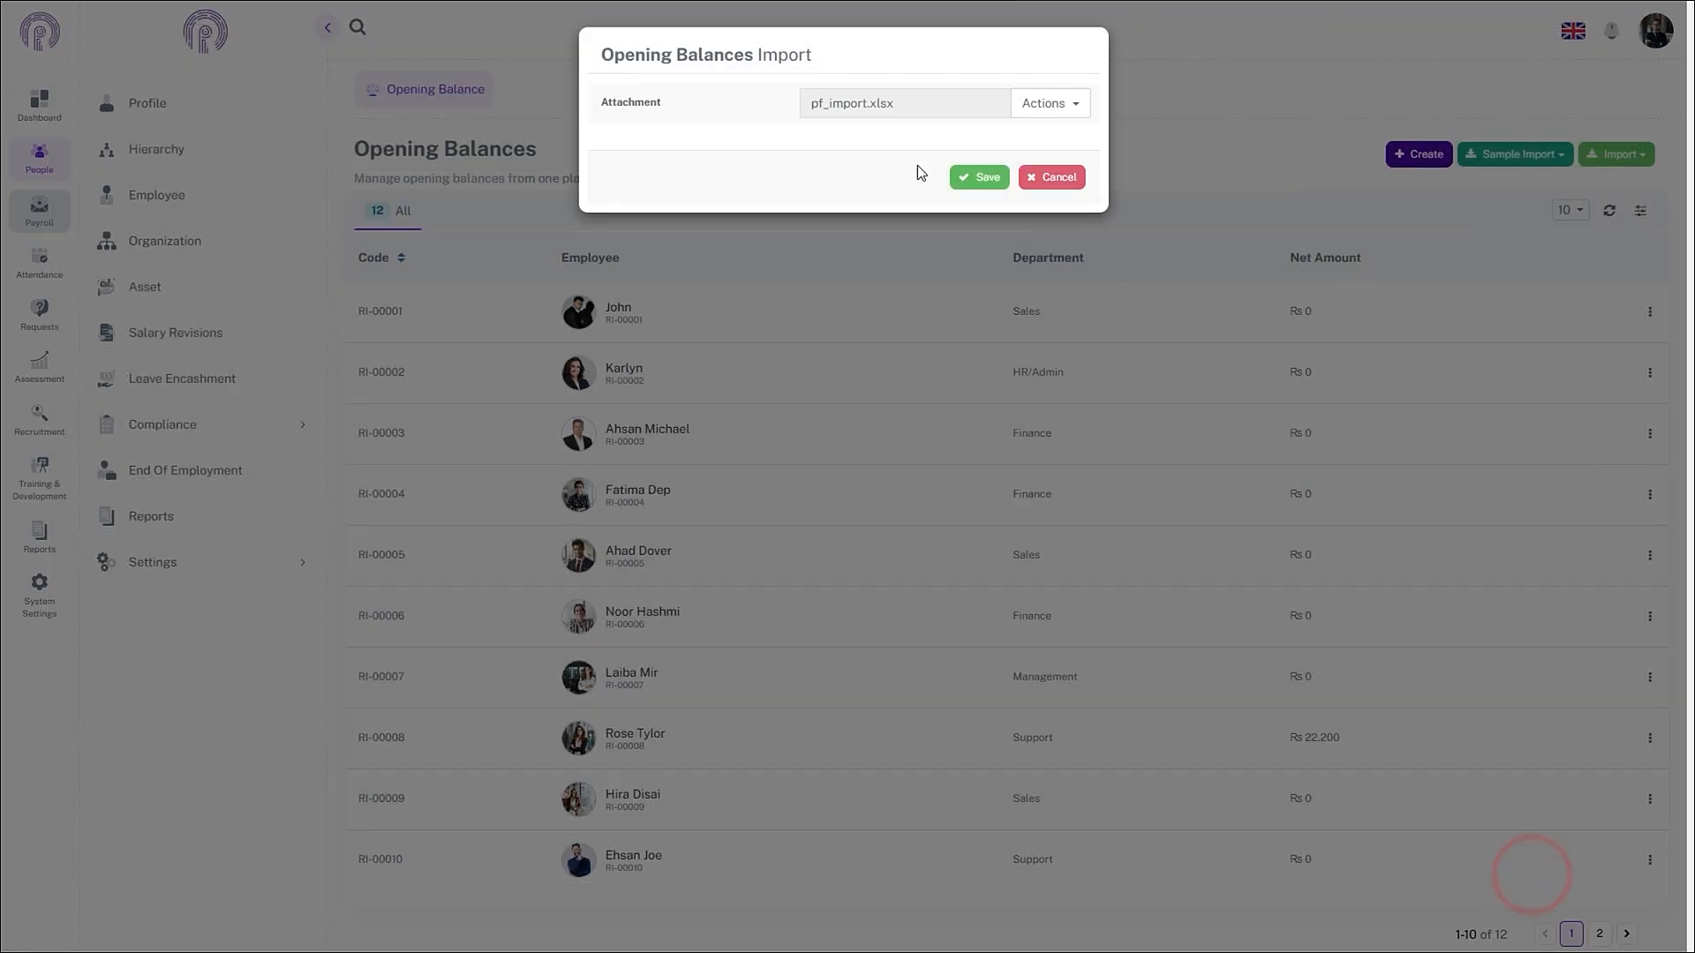
pyautogui.click(953, 183)
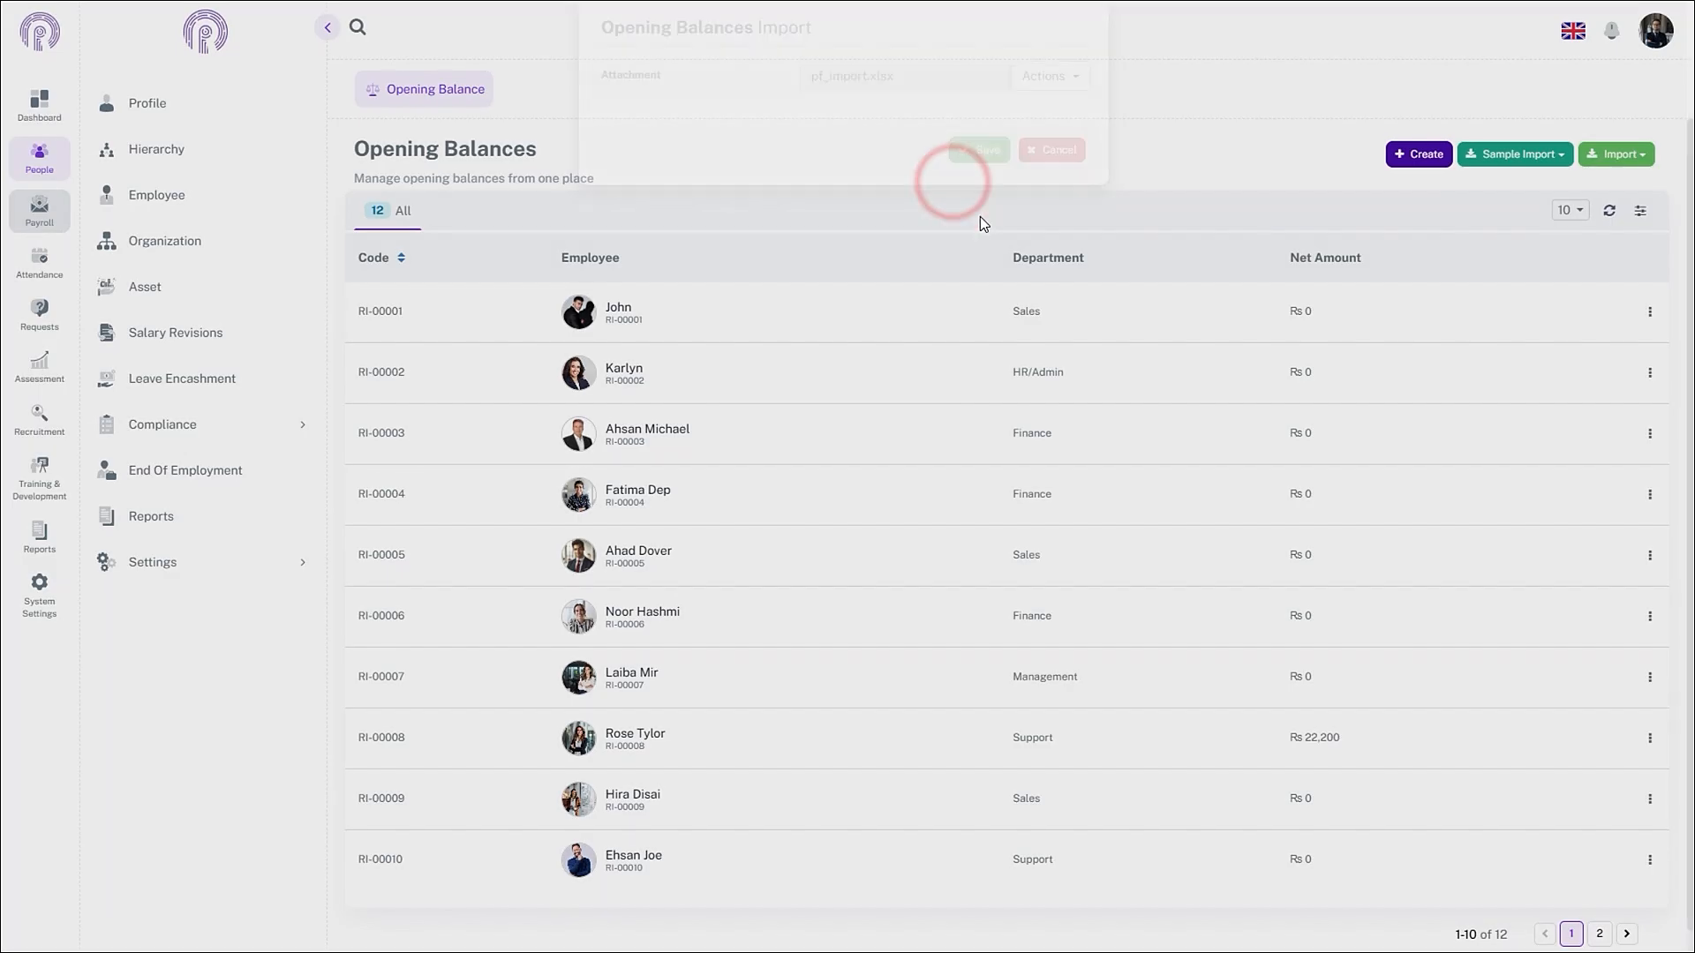
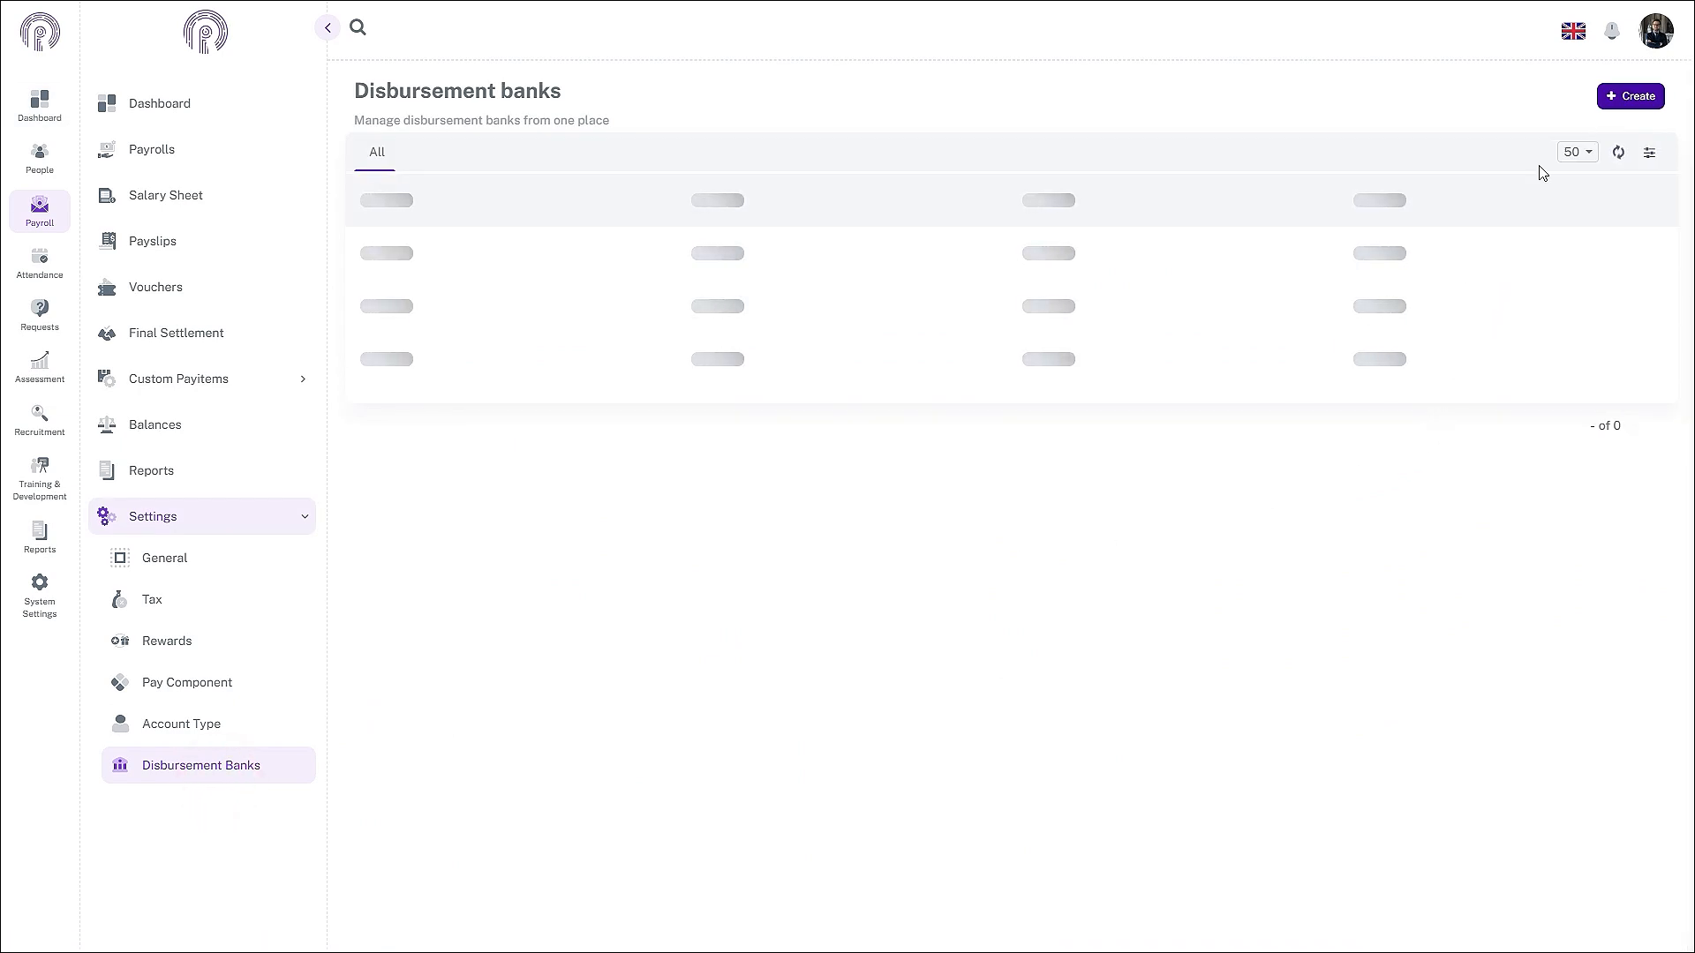
# - Start a new disbursement bank for Standard Chartered, Hadfield London Branch
pyautogui.click(1616, 96)
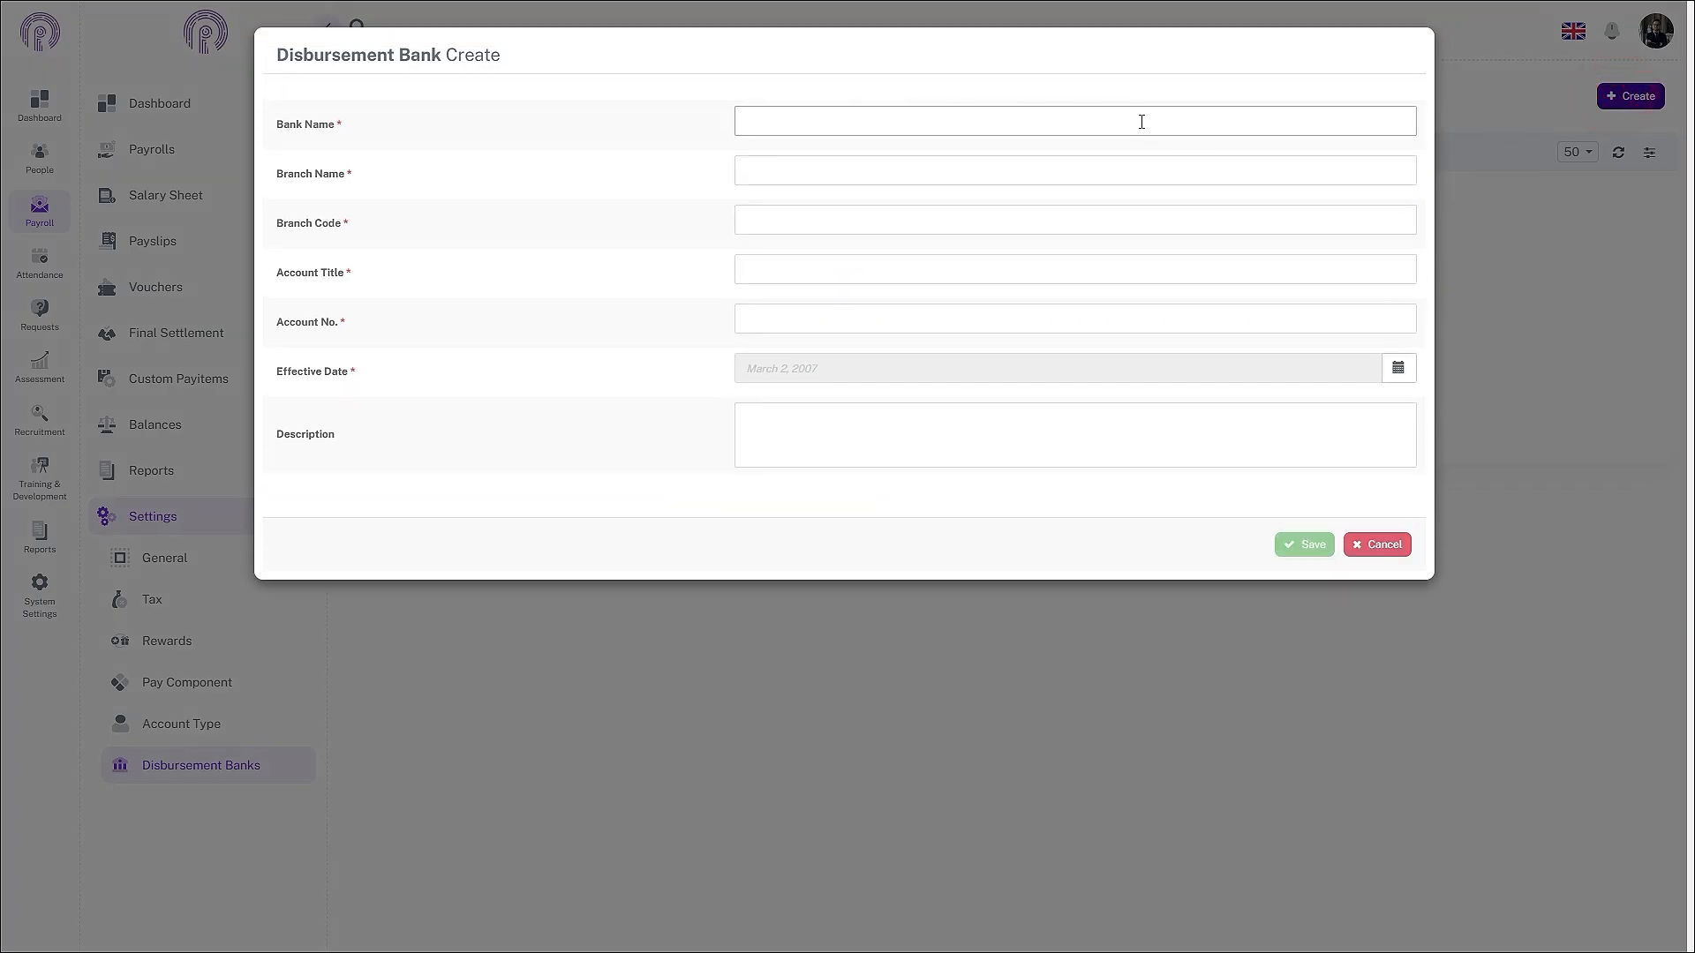
pyautogui.click(1140, 121)
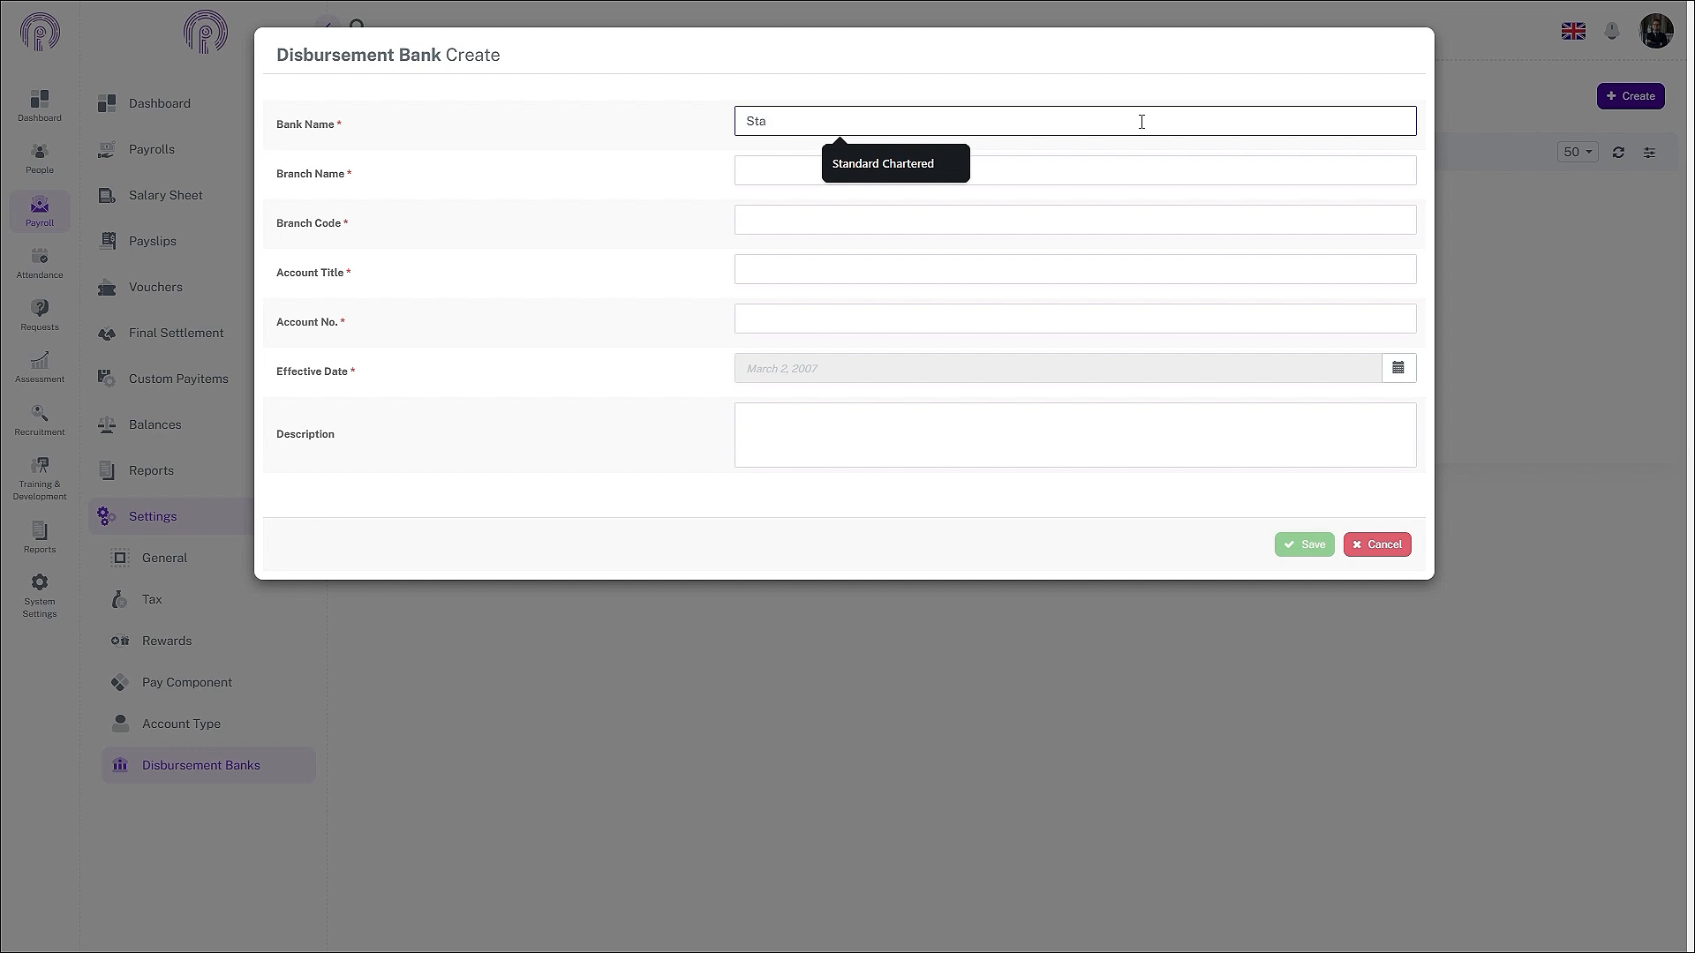
pyautogui.click(849, 165)
pyautogui.click(792, 169)
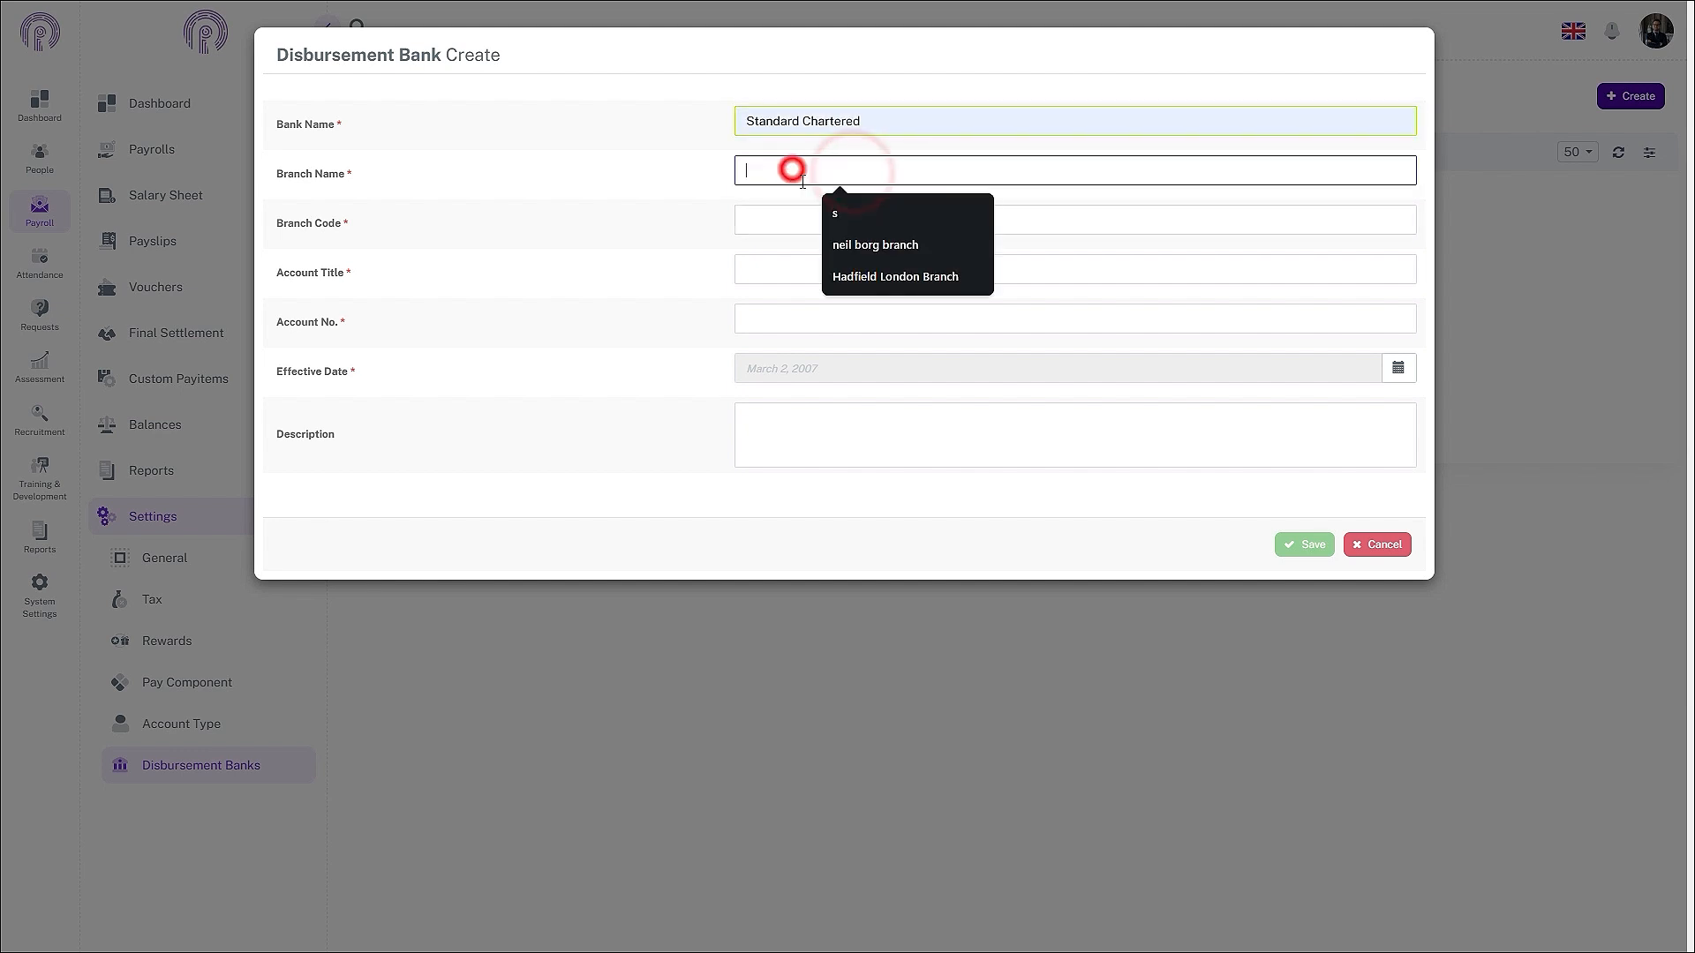
pyautogui.click(868, 276)
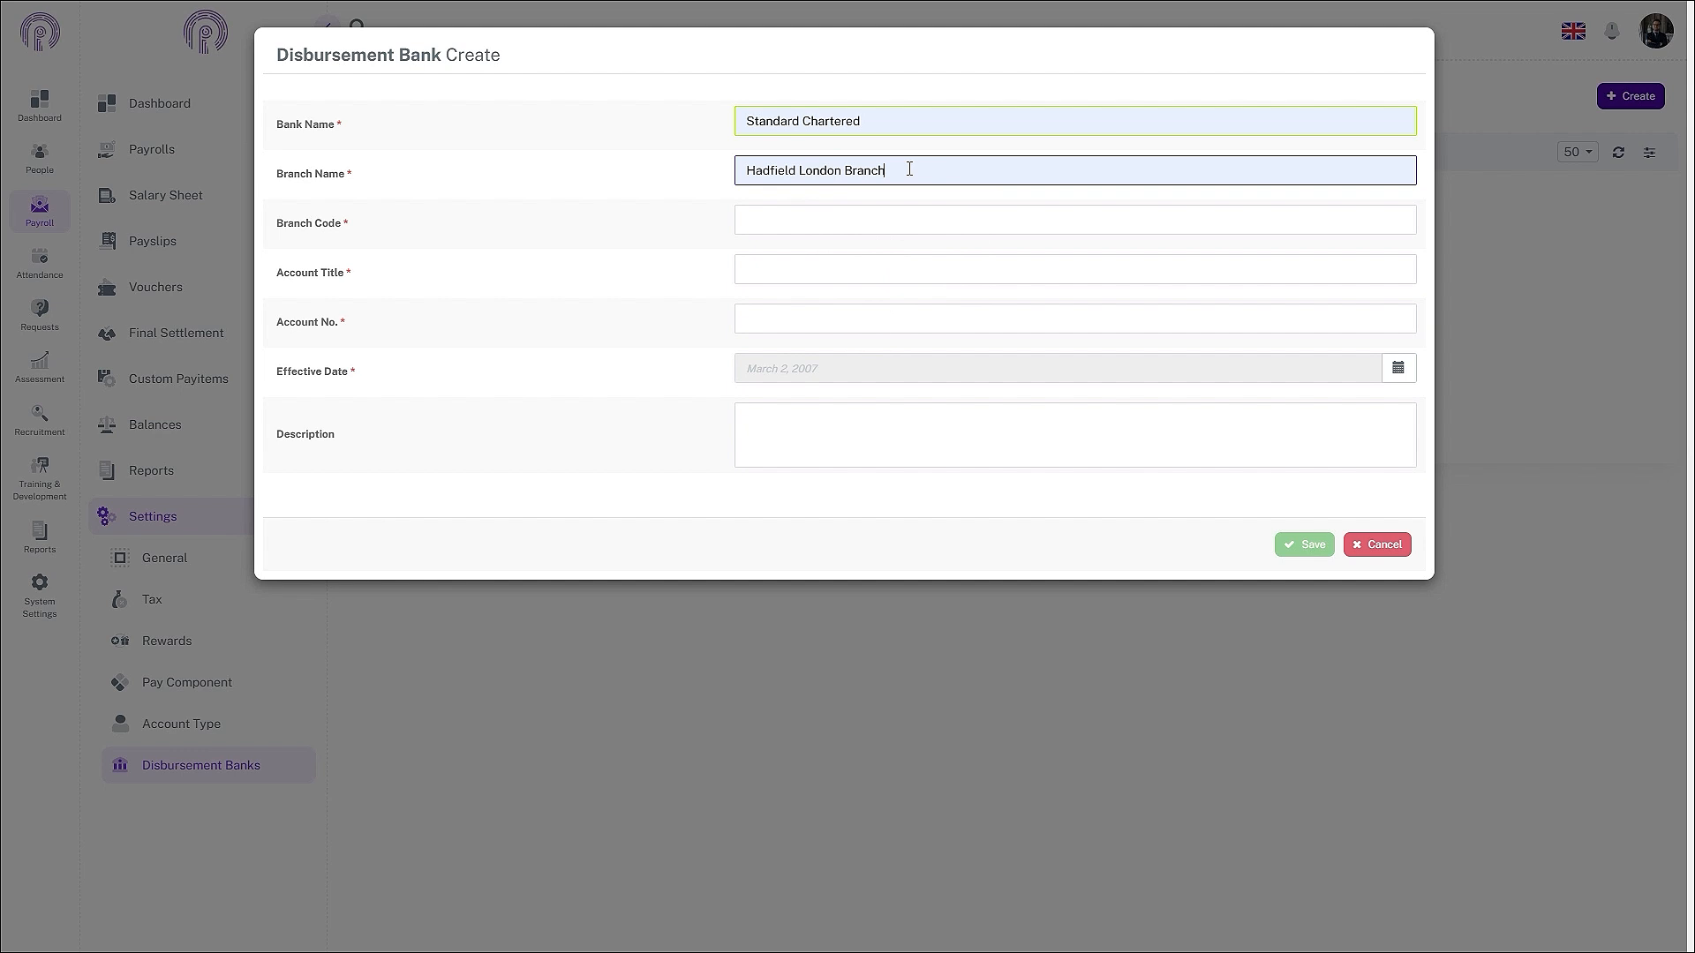
# - Enter branch code 1212, account title ABC Pvt Ltd, and the bank account number
pyautogui.click(871, 231)
pyautogui.write('12')
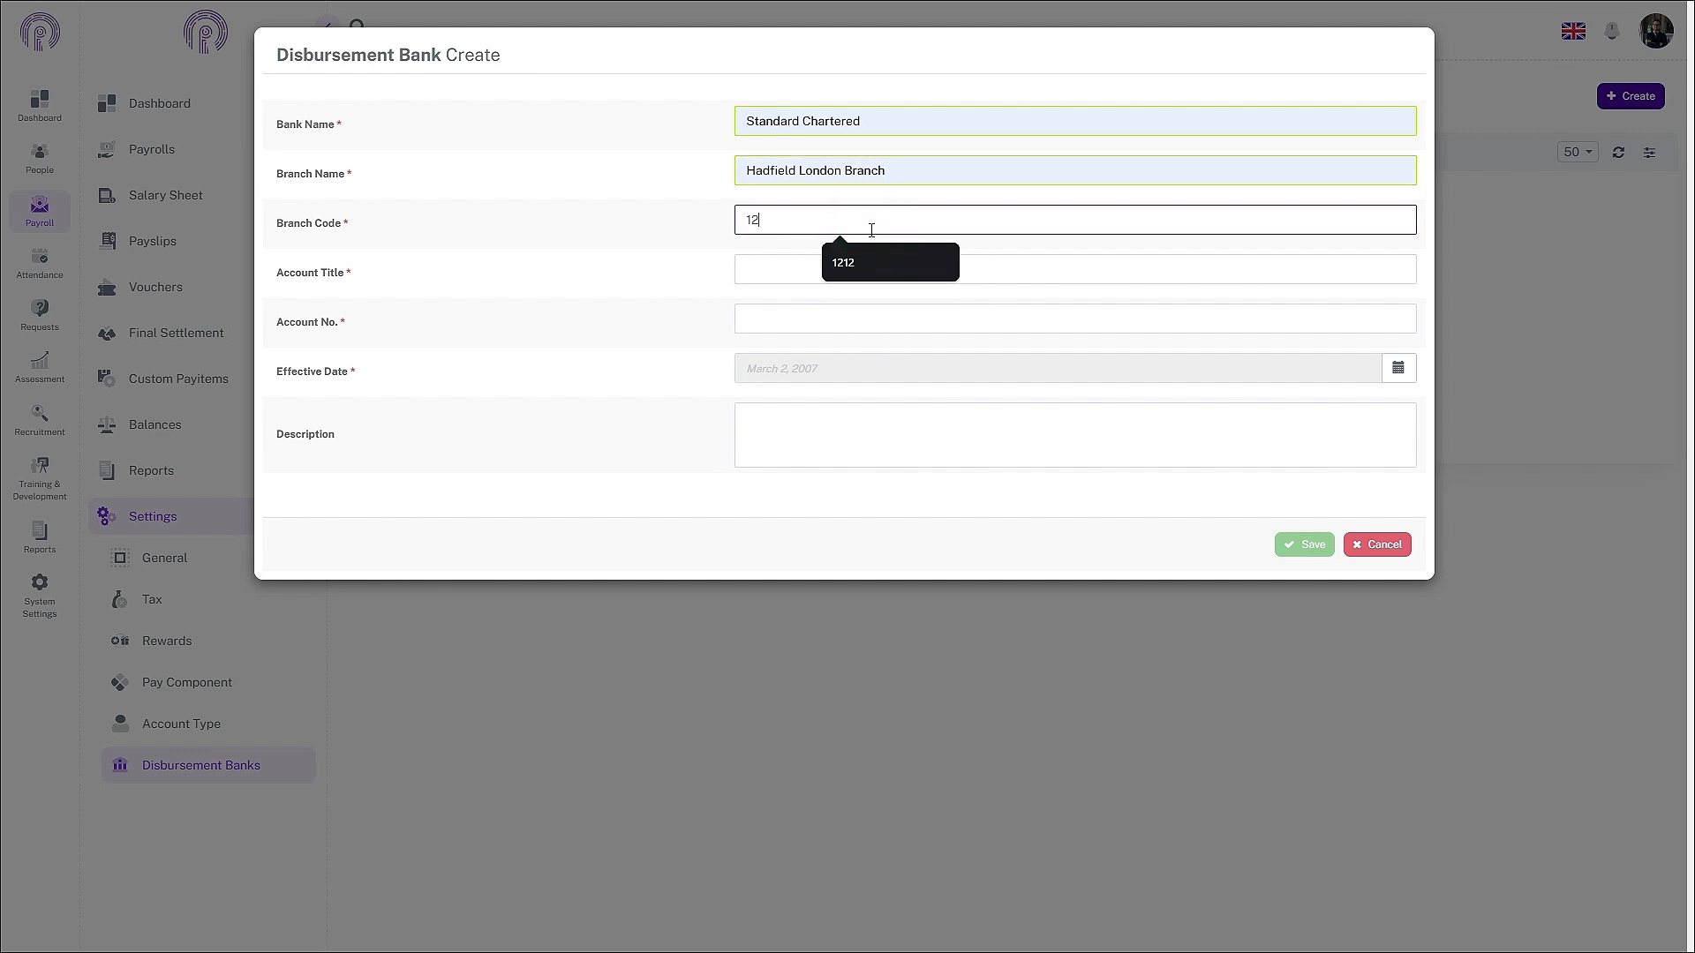
pyautogui.write('12')
pyautogui.click(852, 272)
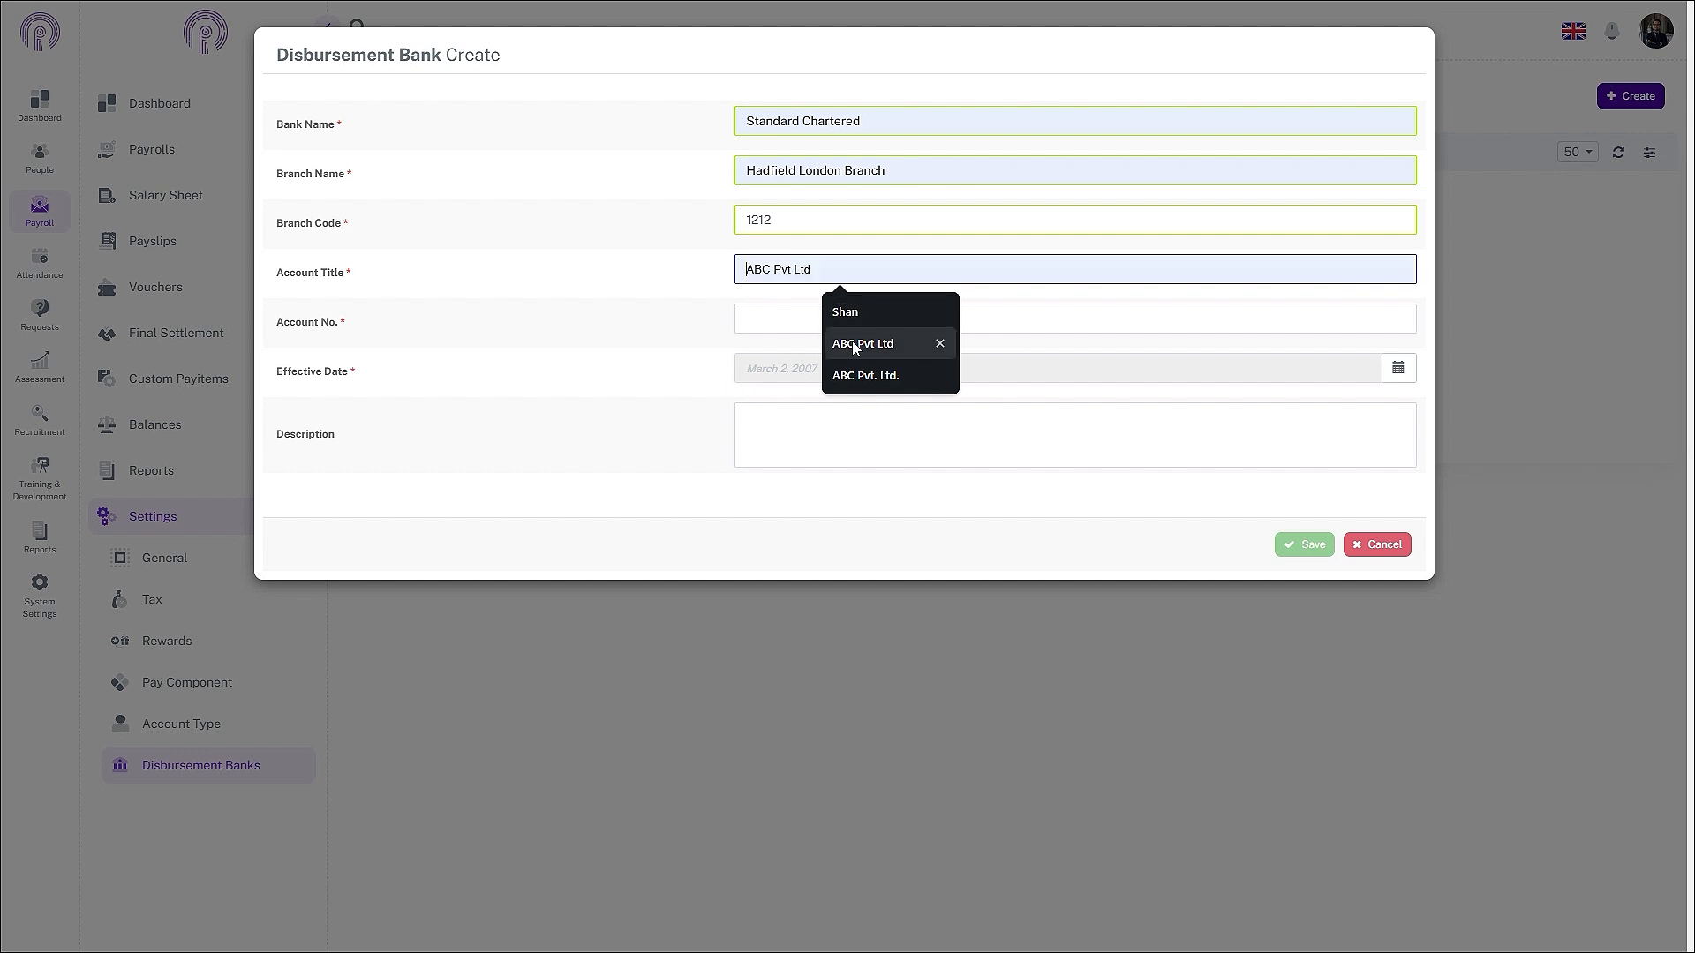
pyautogui.click(851, 341)
pyautogui.click(843, 282)
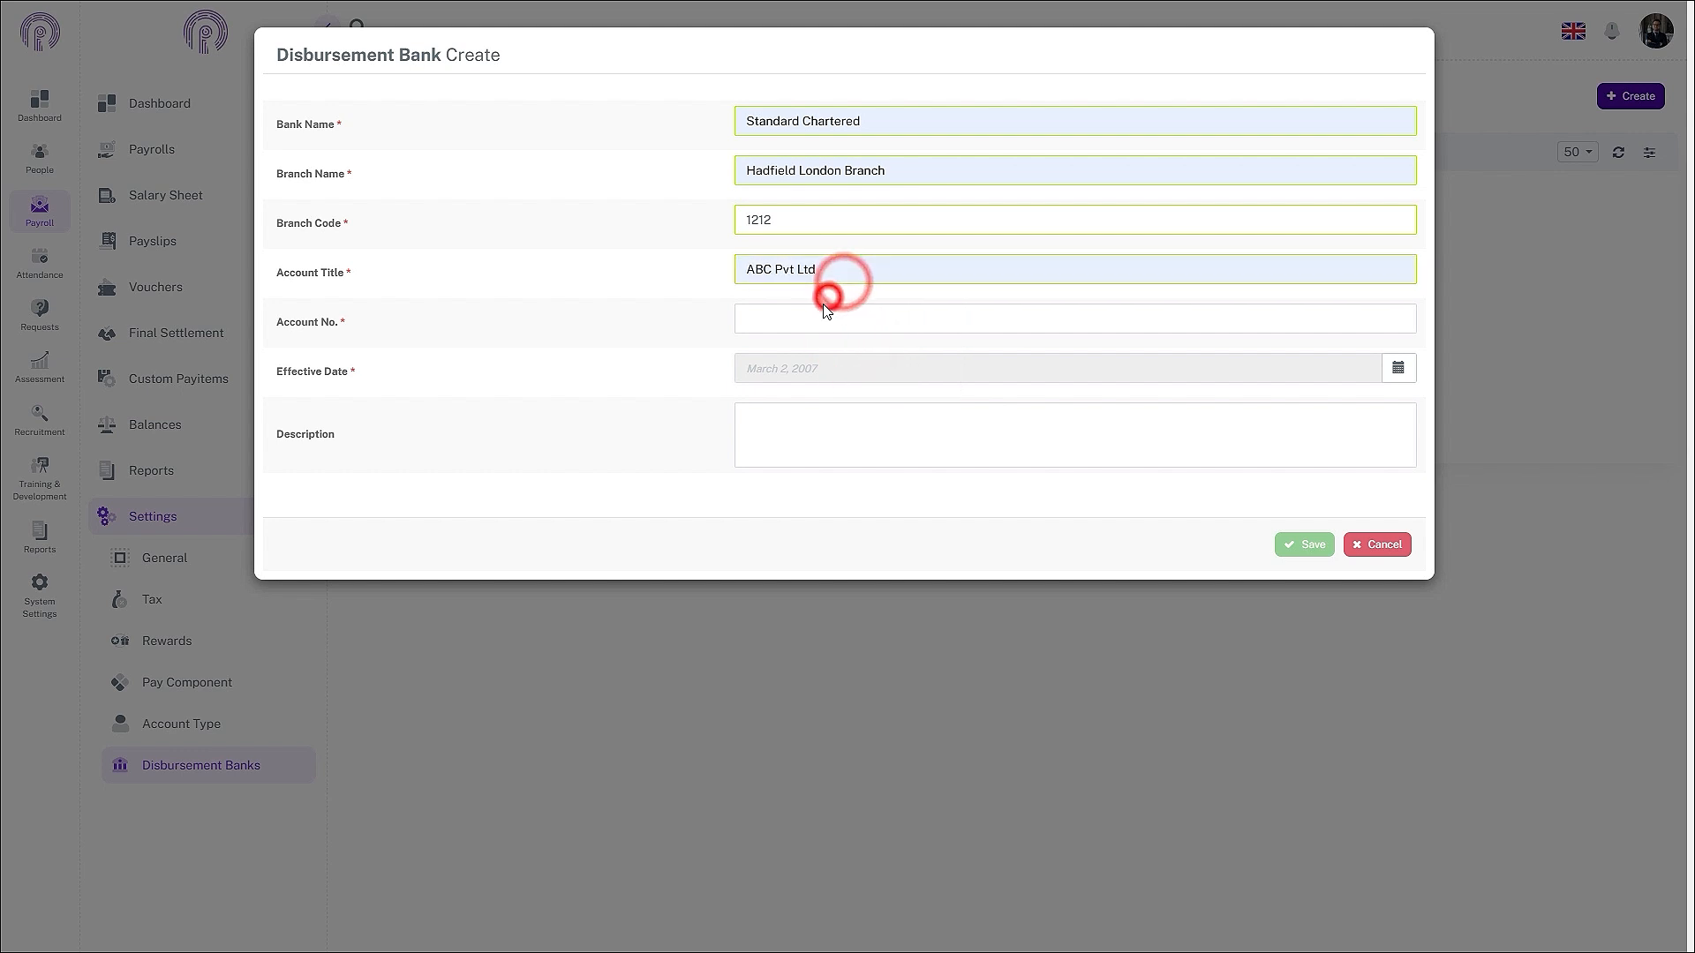
pyautogui.click(791, 322)
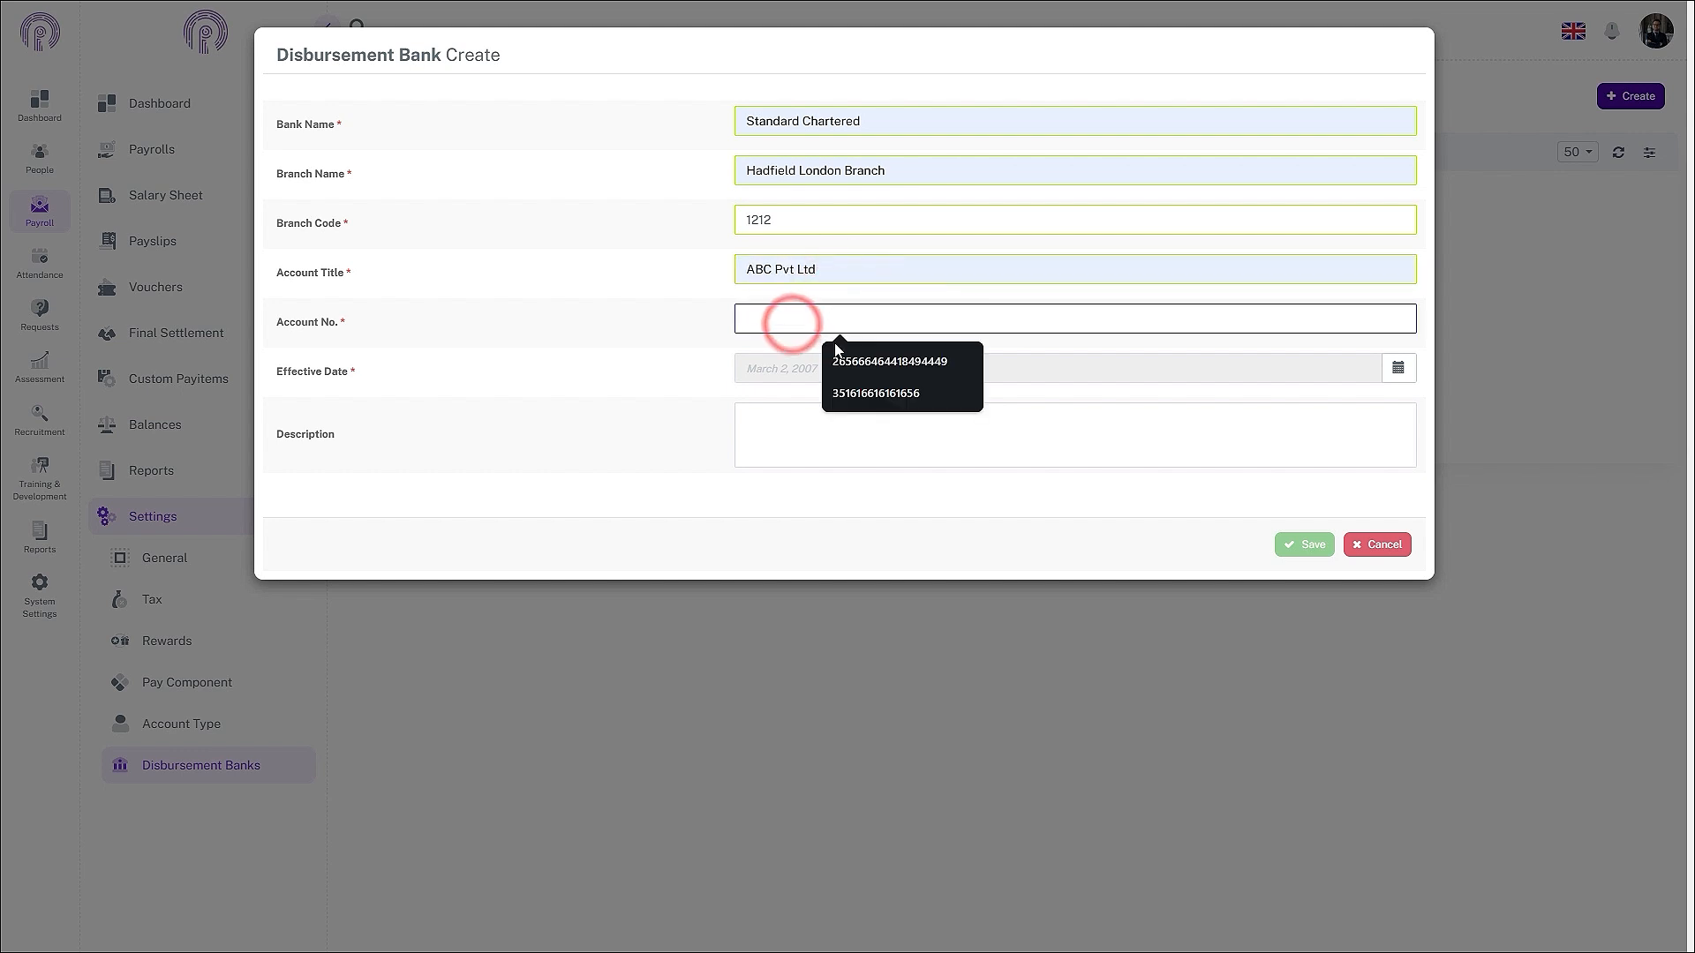
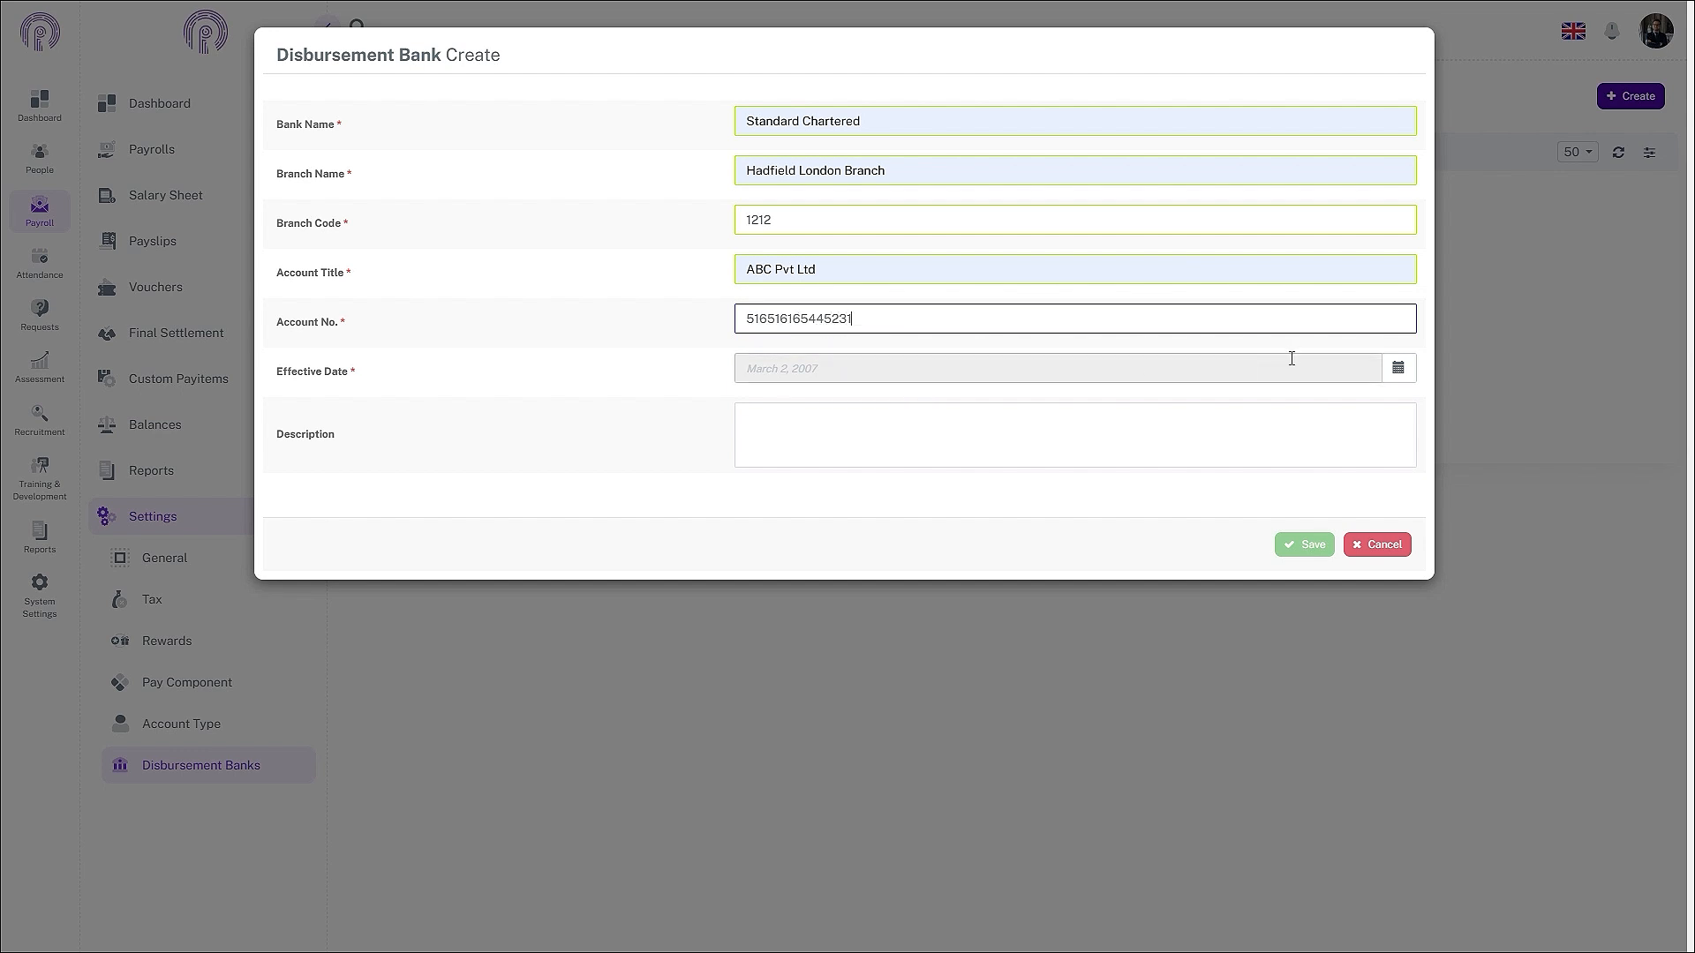
# - Set the effective date to 1 November 2024 and save the Standard Chartered bank
pyautogui.click(1398, 368)
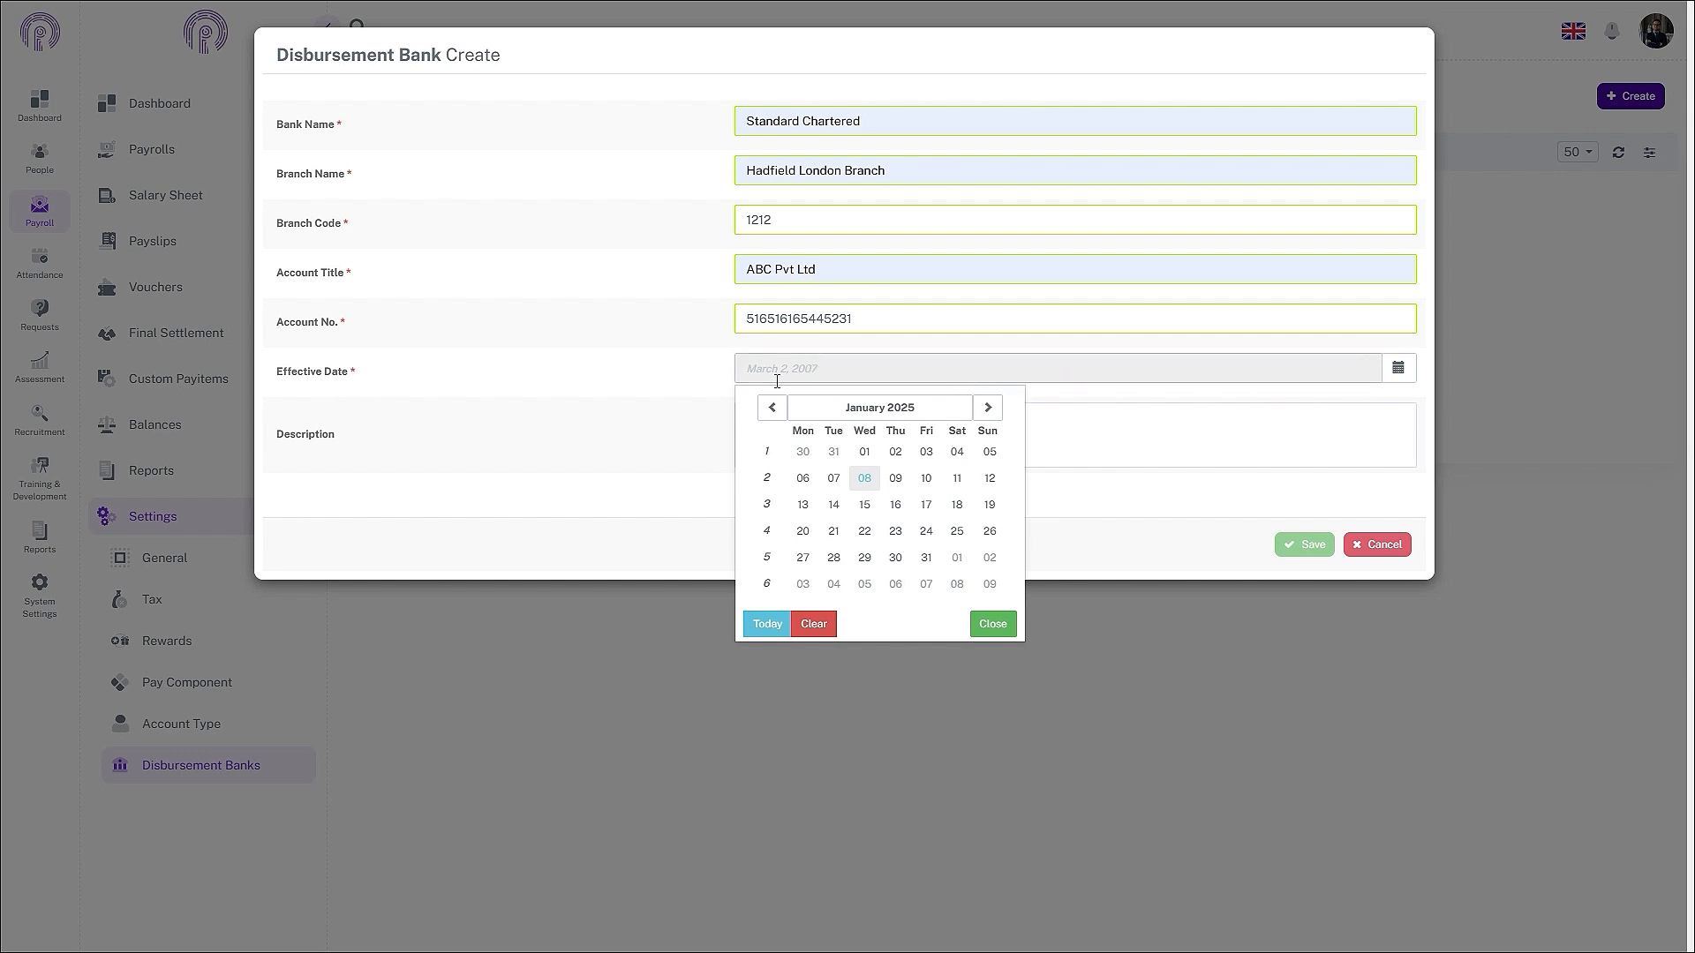
pyautogui.click(770, 411)
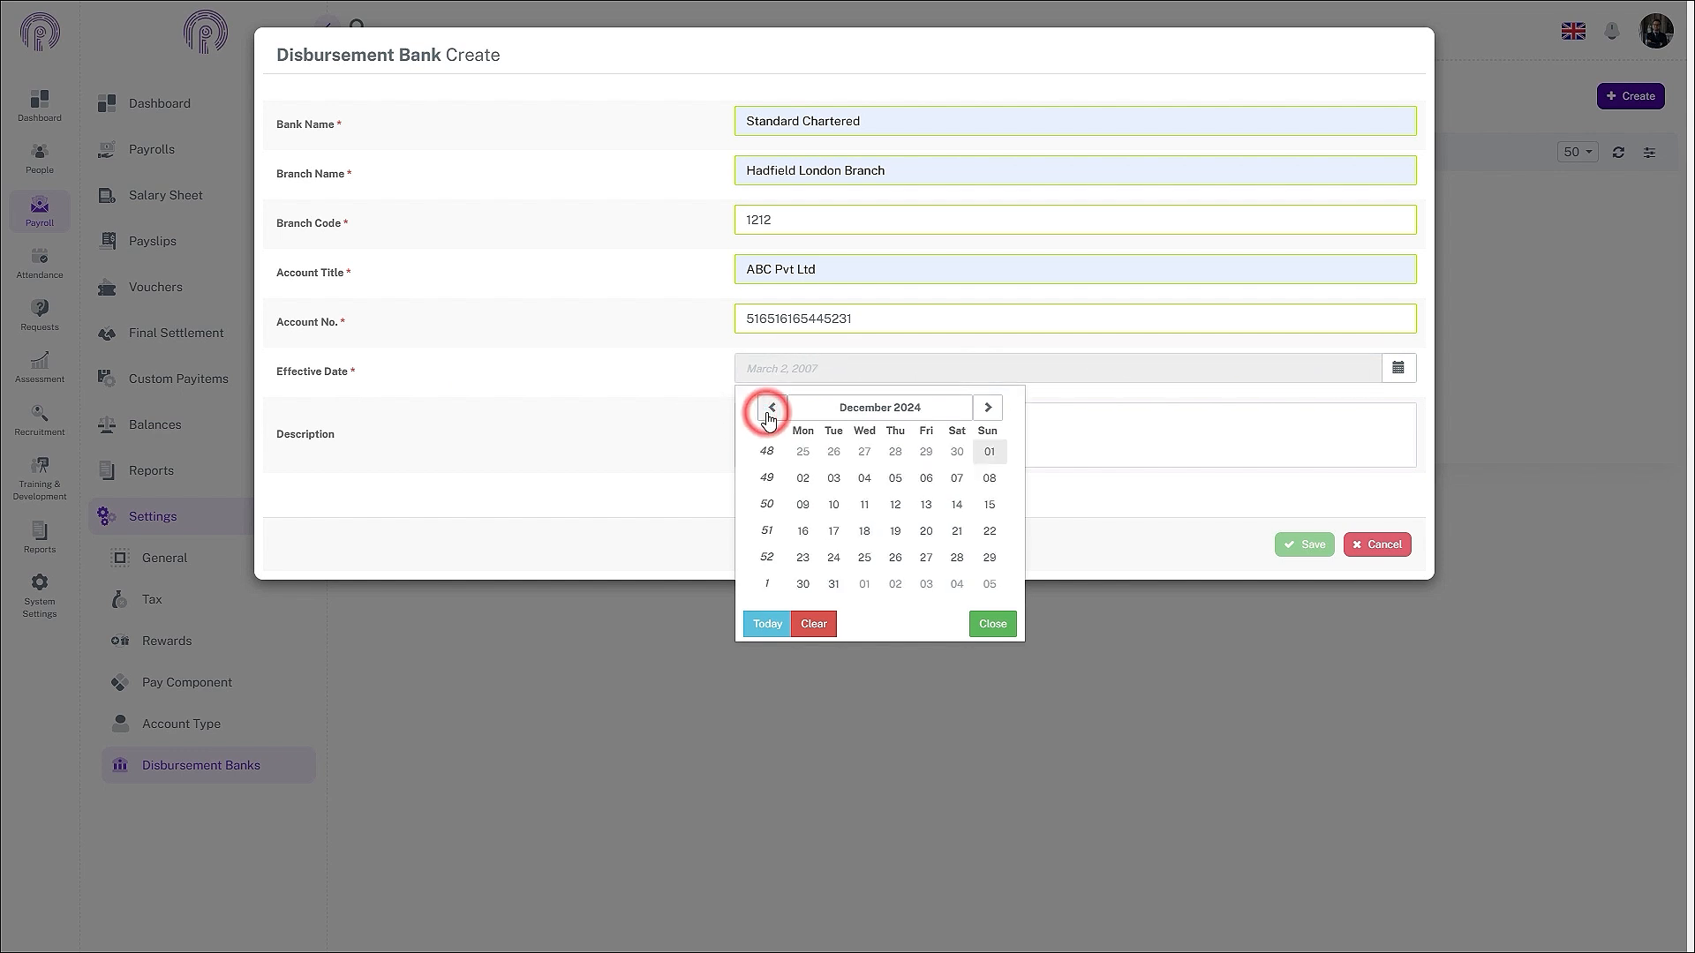
pyautogui.click(770, 412)
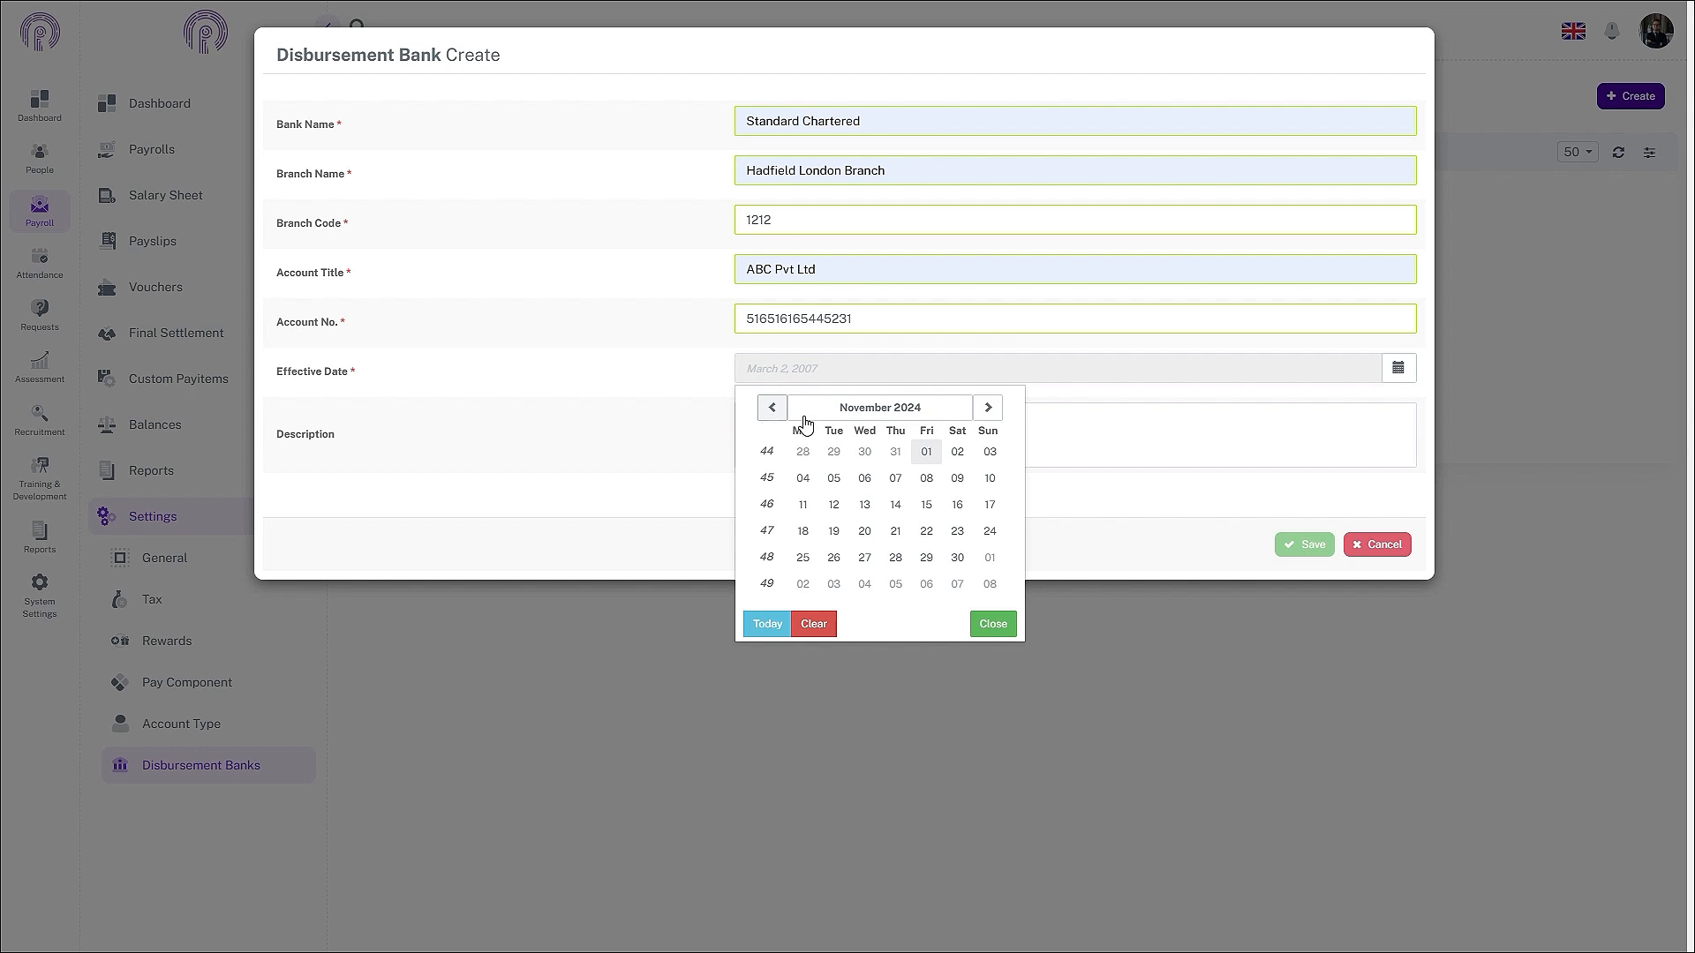
pyautogui.click(926, 452)
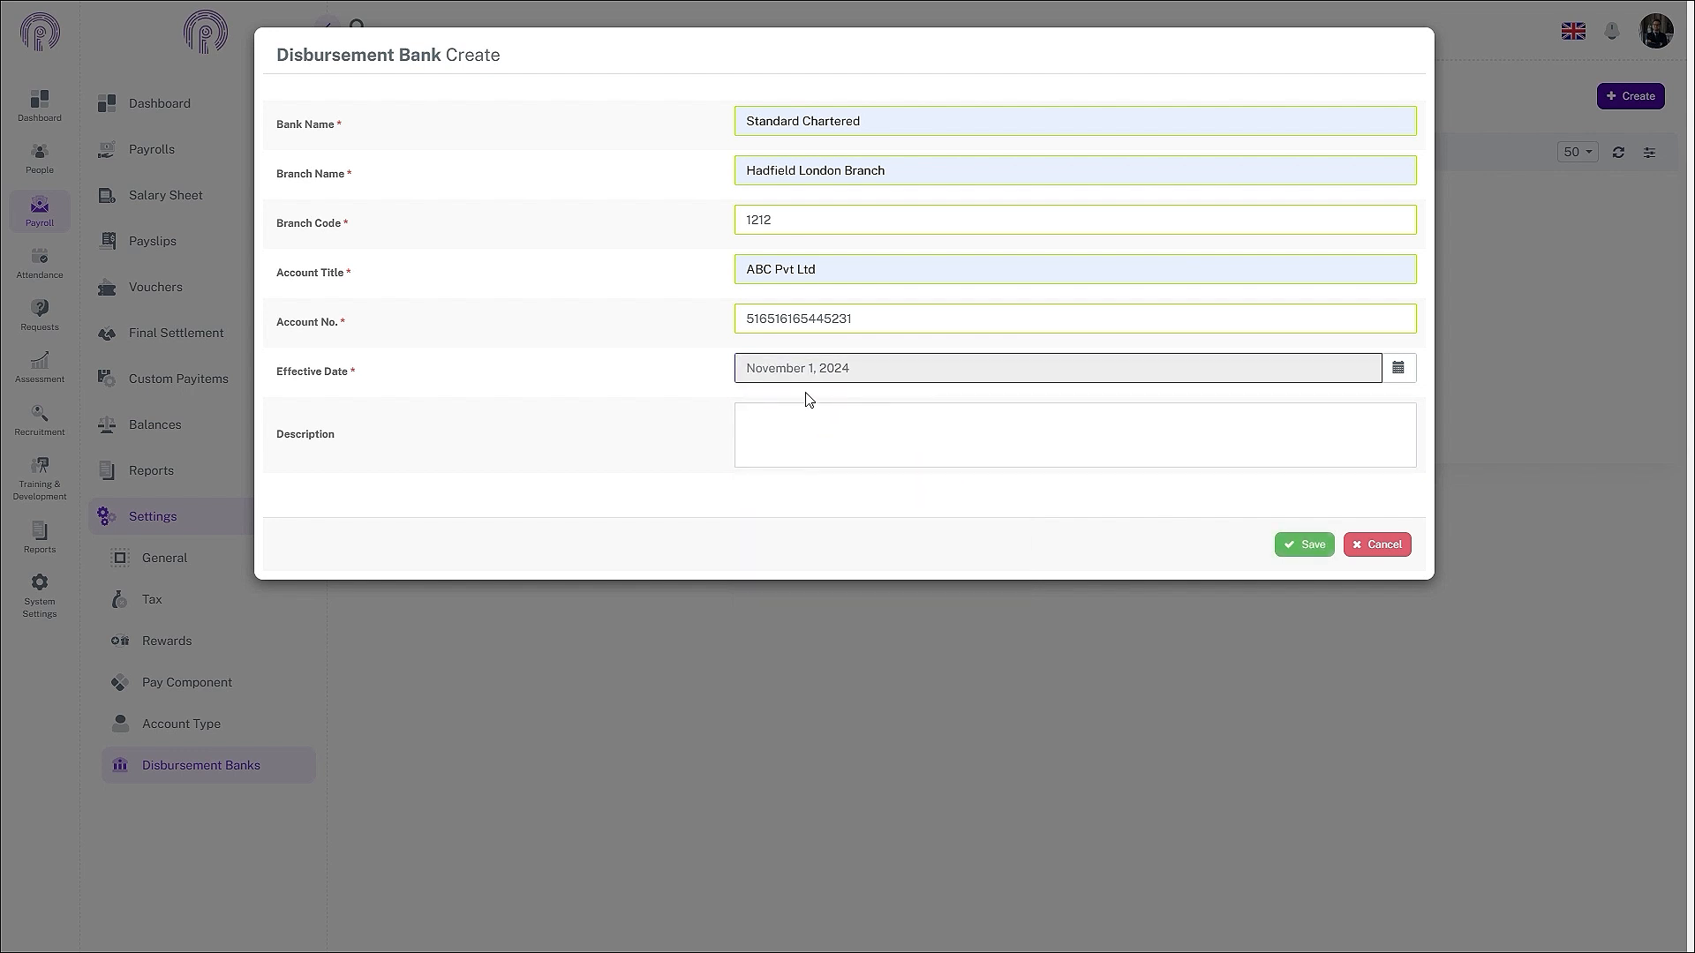
pyautogui.click(827, 430)
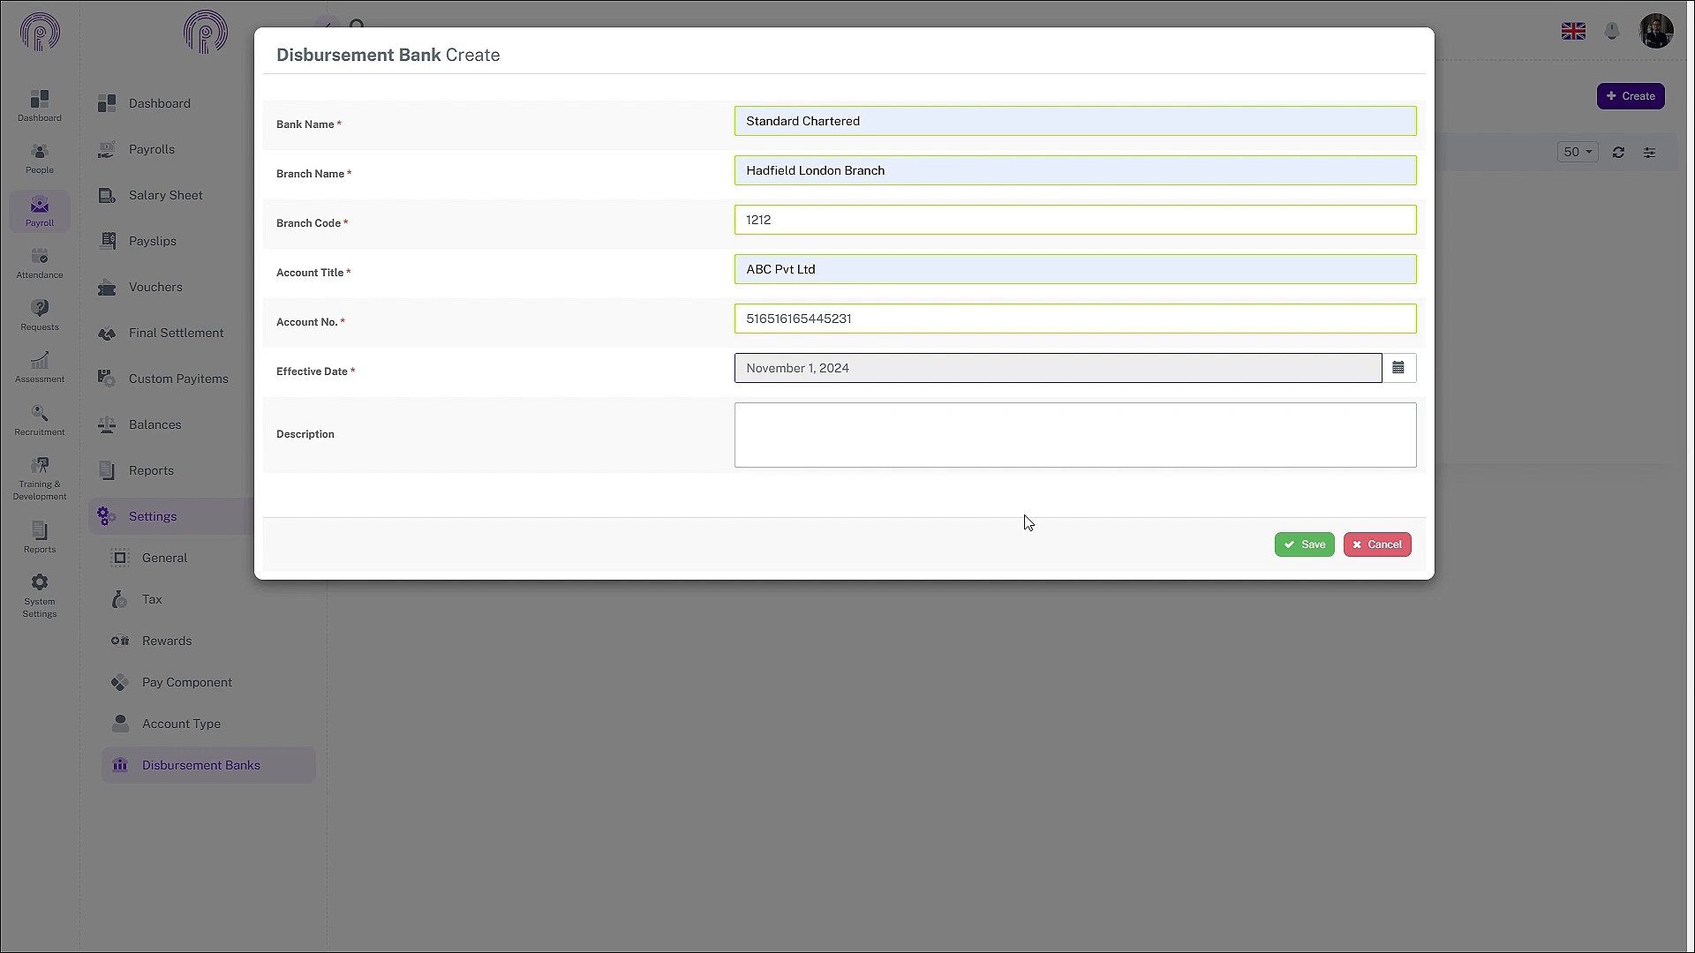
pyautogui.click(891, 450)
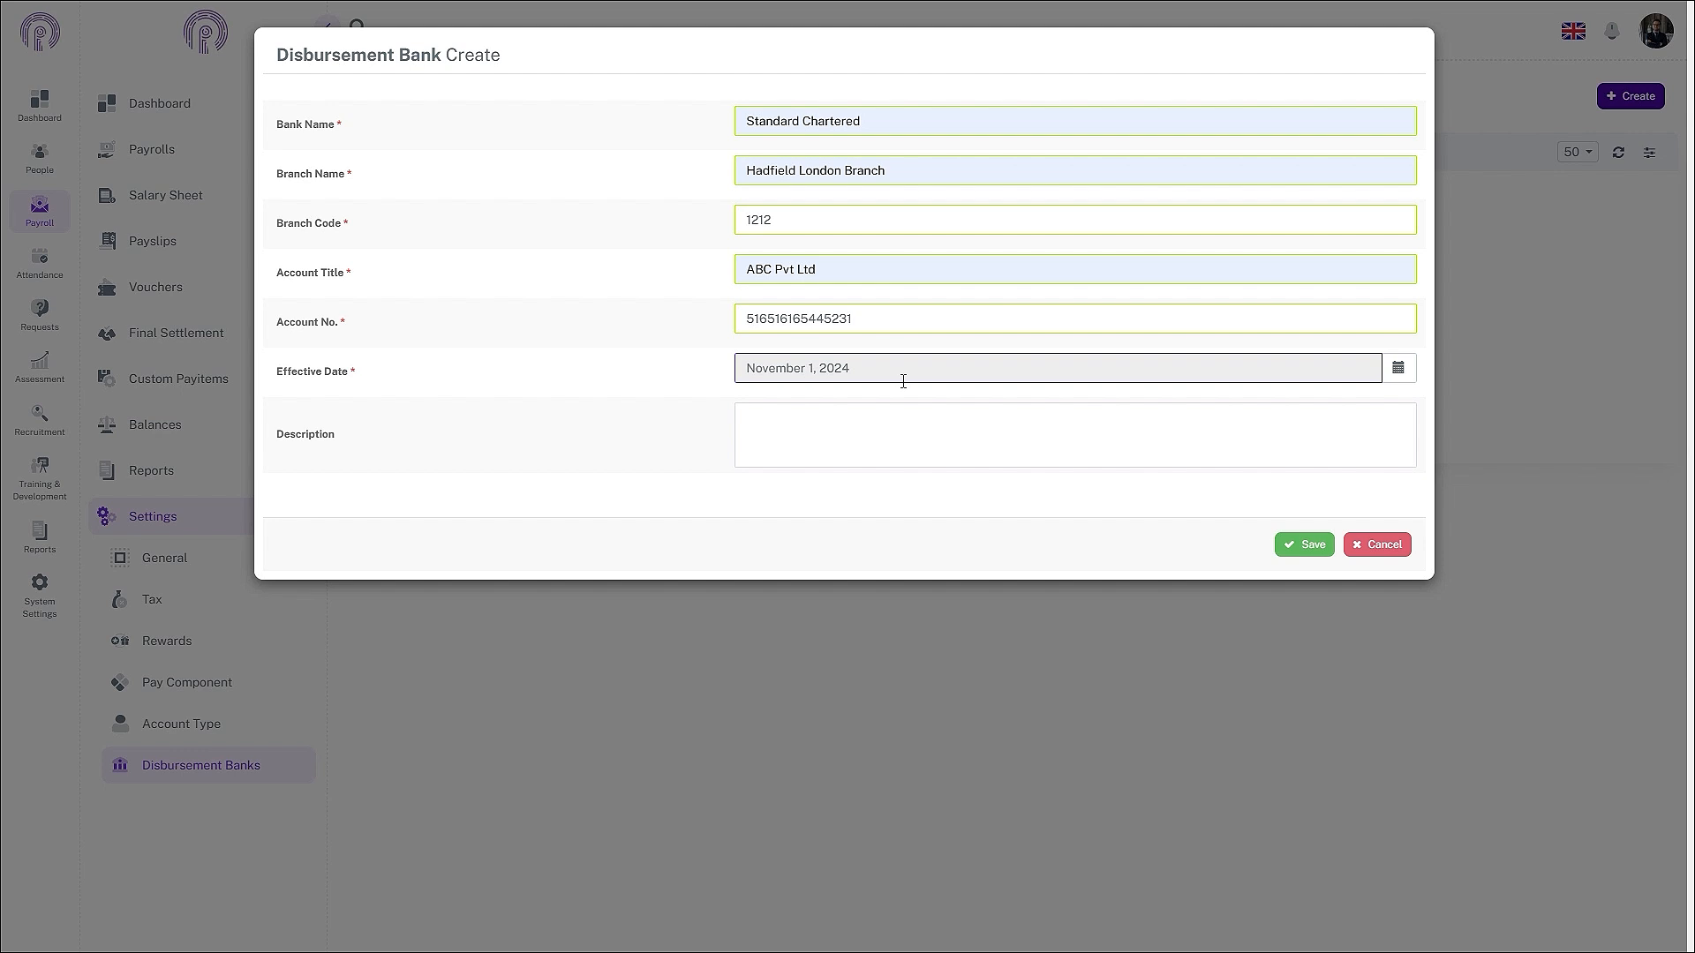
pyautogui.click(1307, 545)
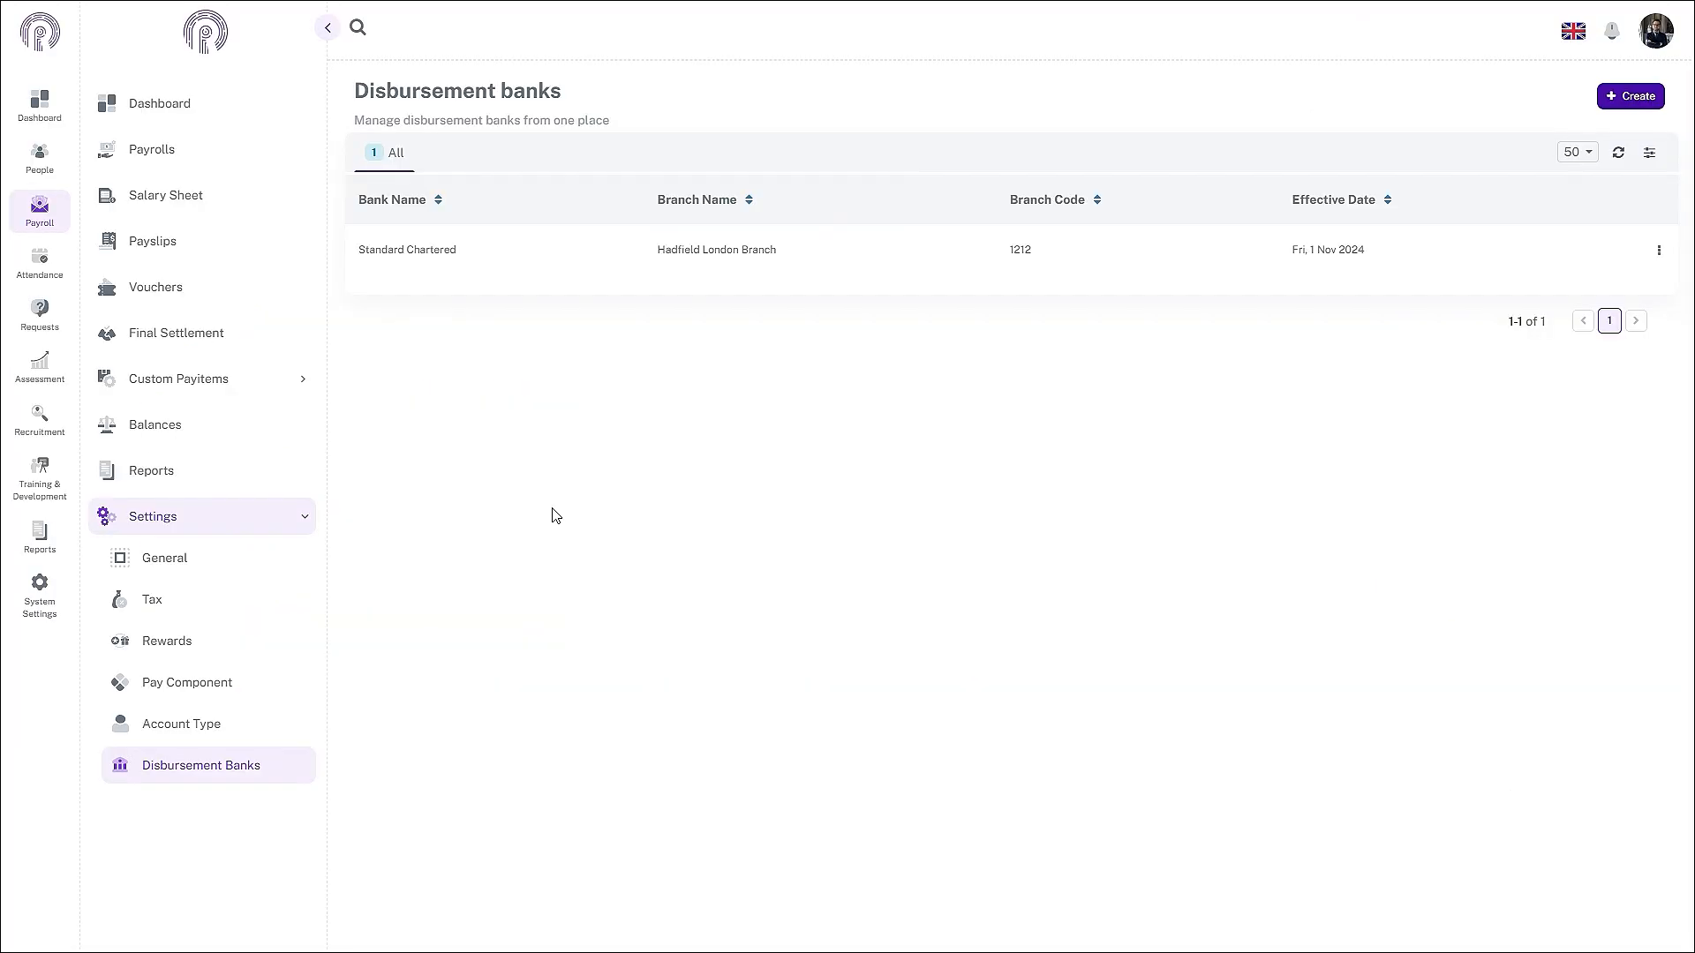
# - Go to the Monthly payrolls page
pyautogui.click(170, 155)
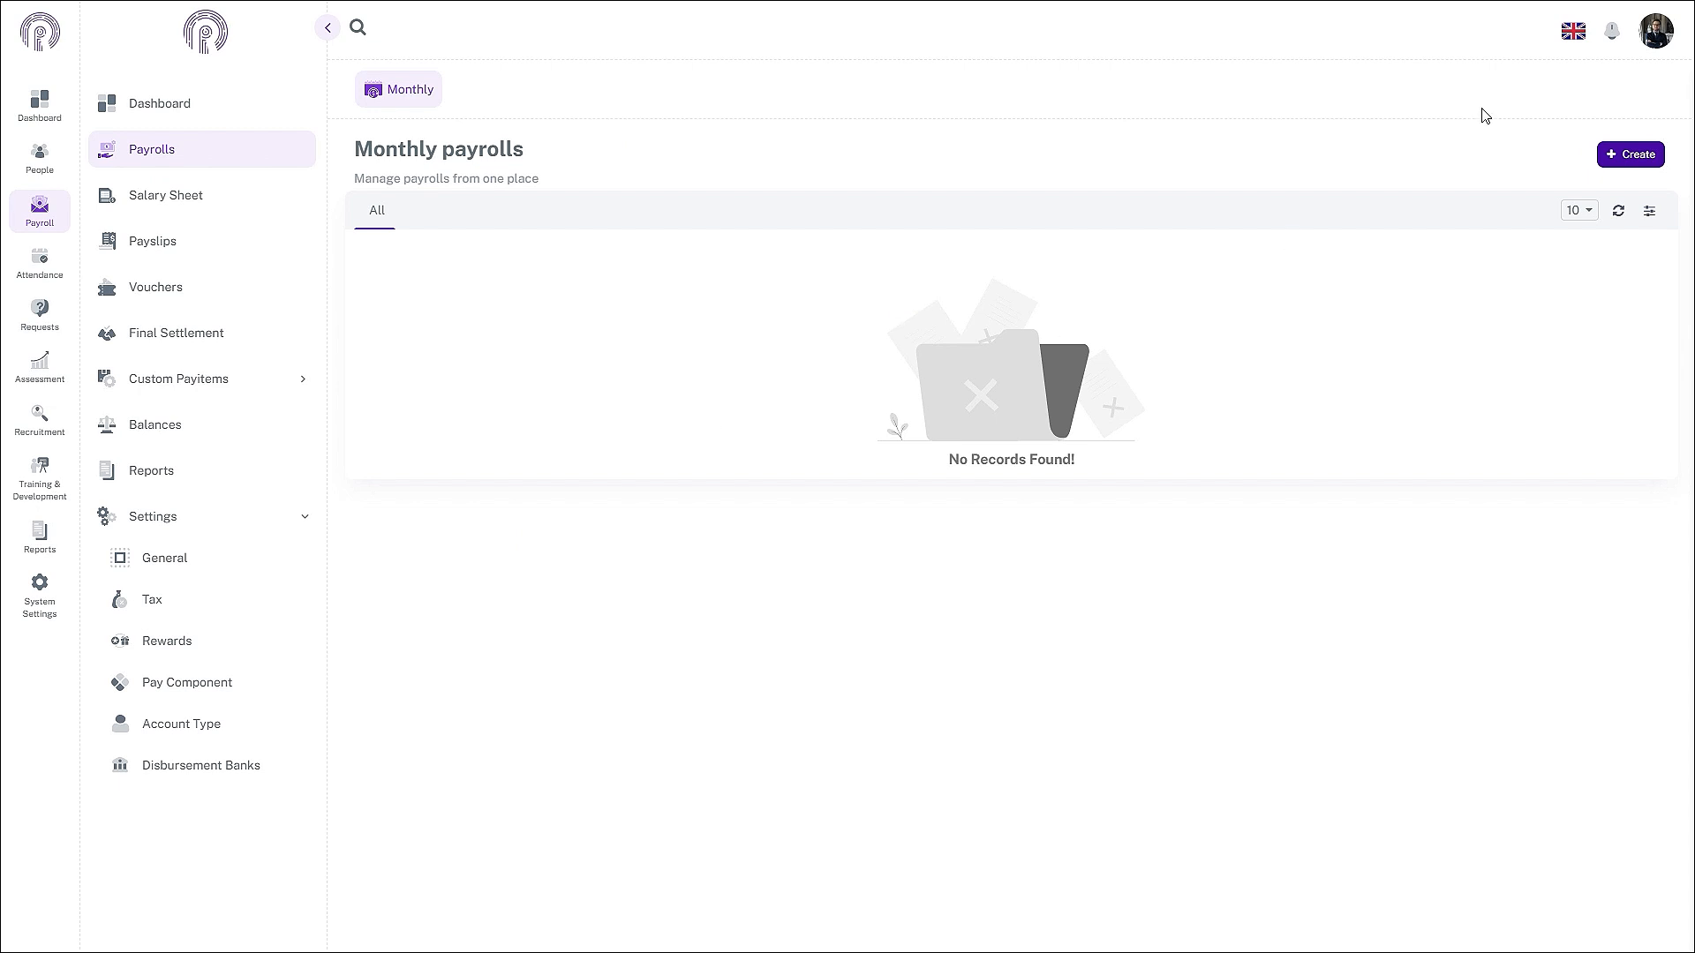
# - Create a new payroll named 'General Payroll' with Rupee as its currency
pyautogui.click(1644, 153)
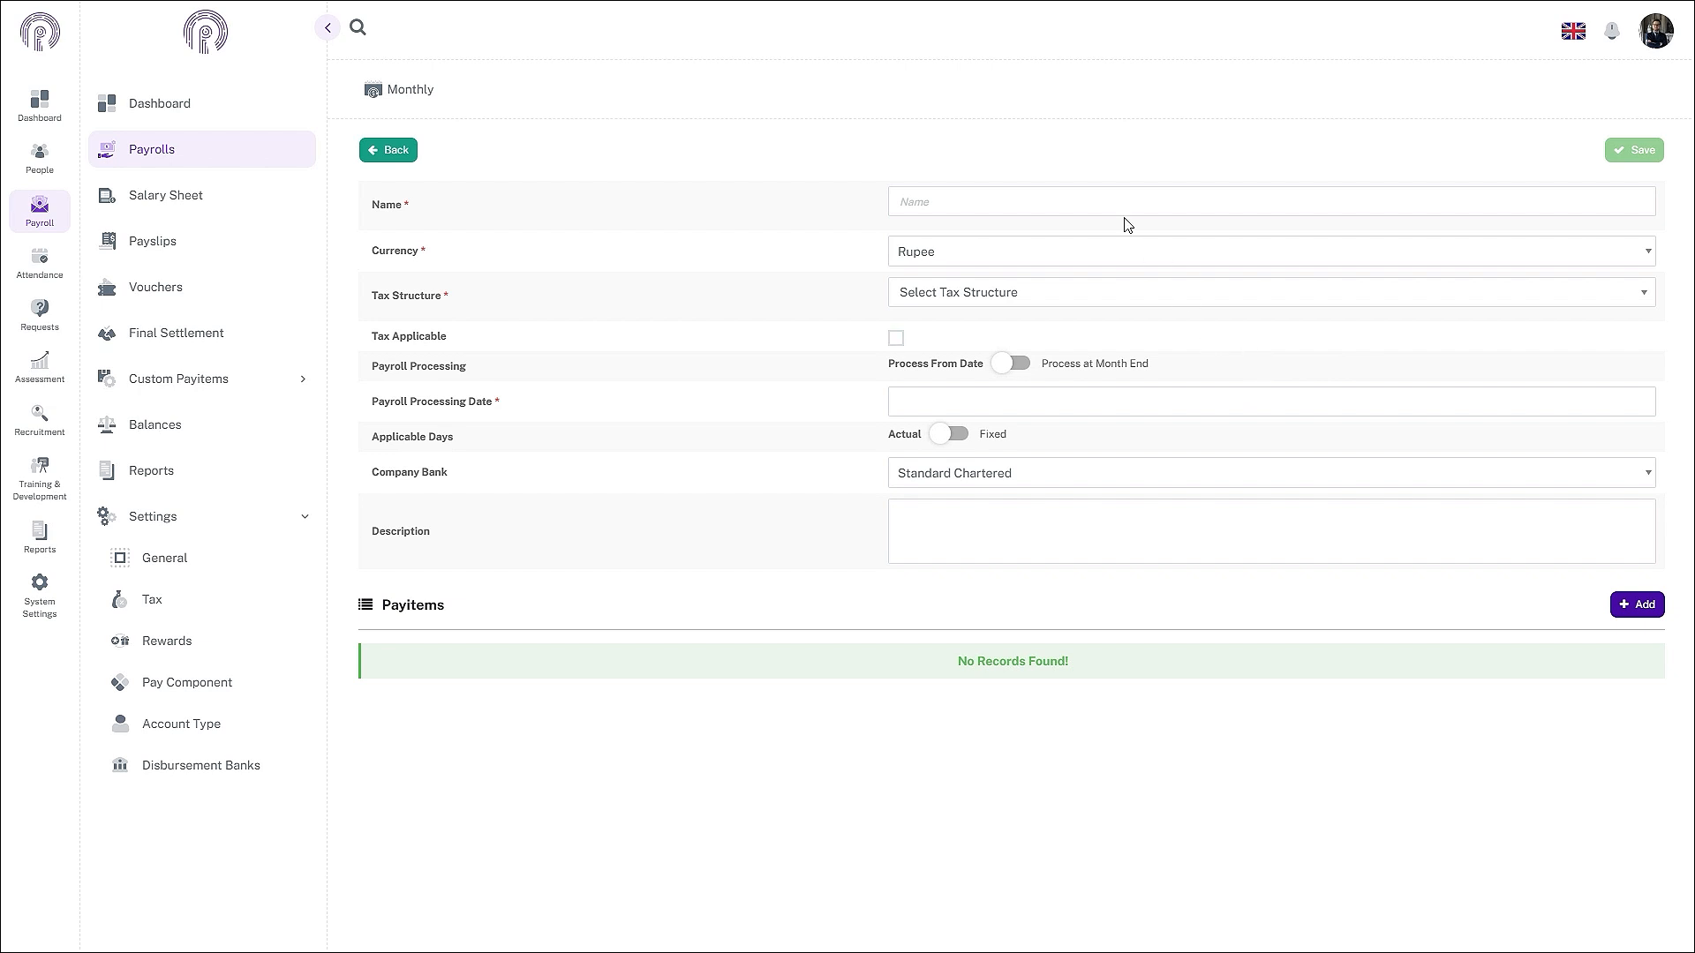
pyautogui.click(1049, 194)
pyautogui.write('General Payr')
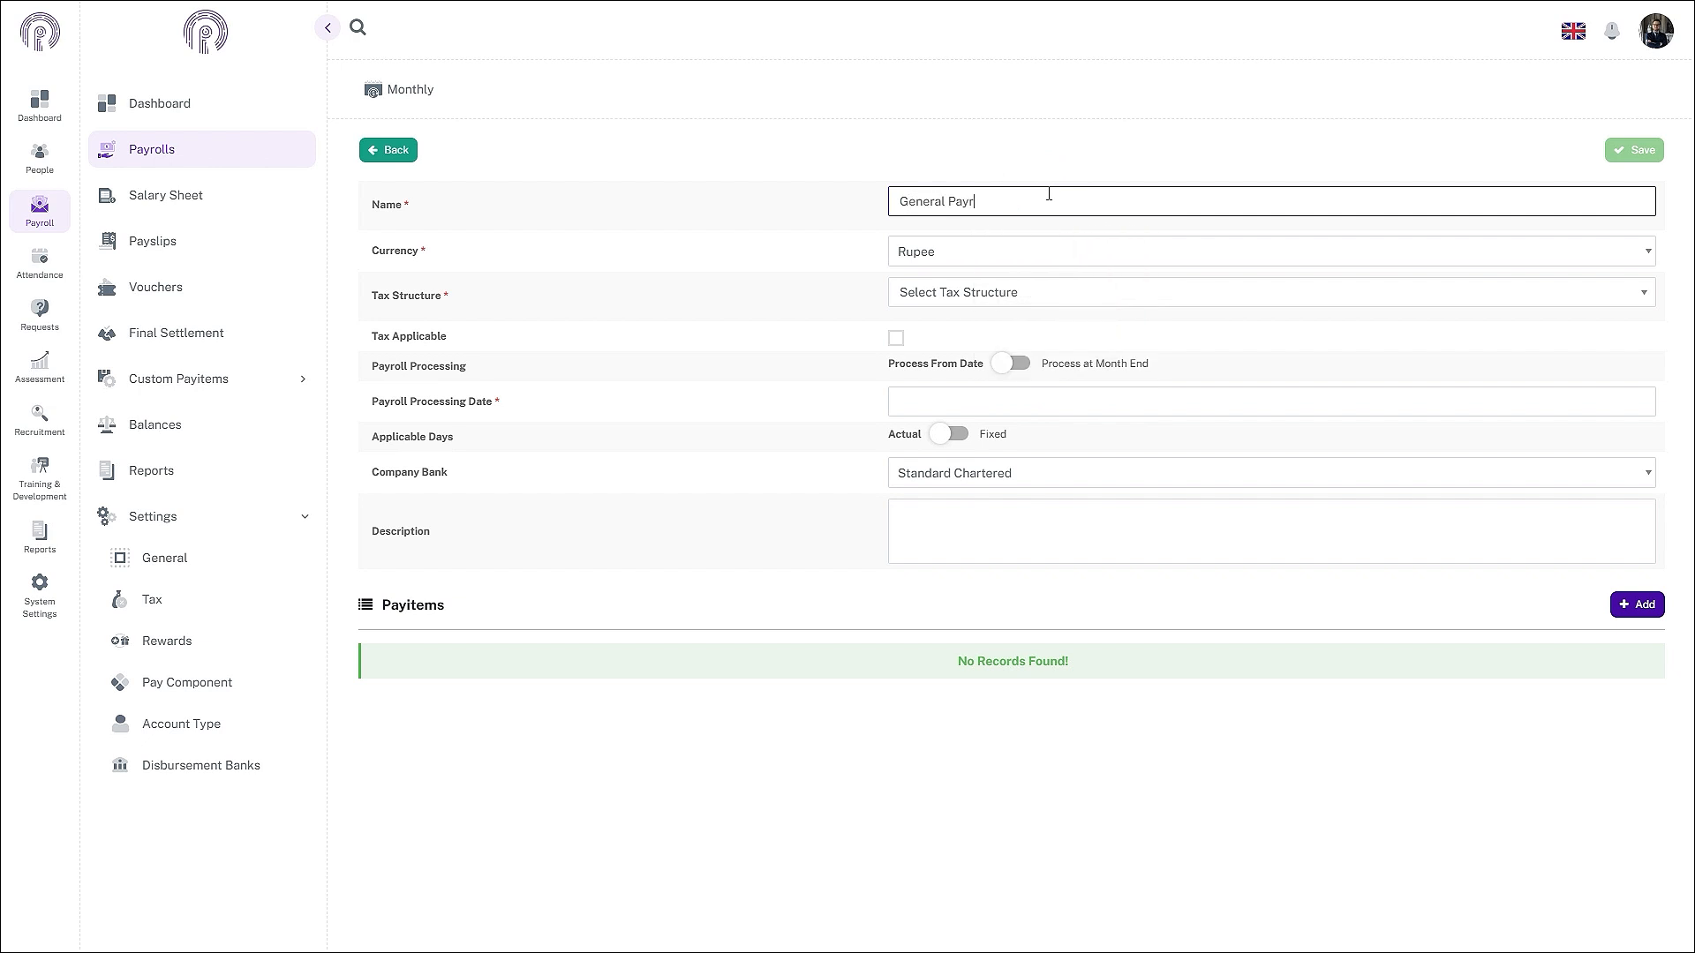
pyautogui.write('oll')
pyautogui.click(1010, 253)
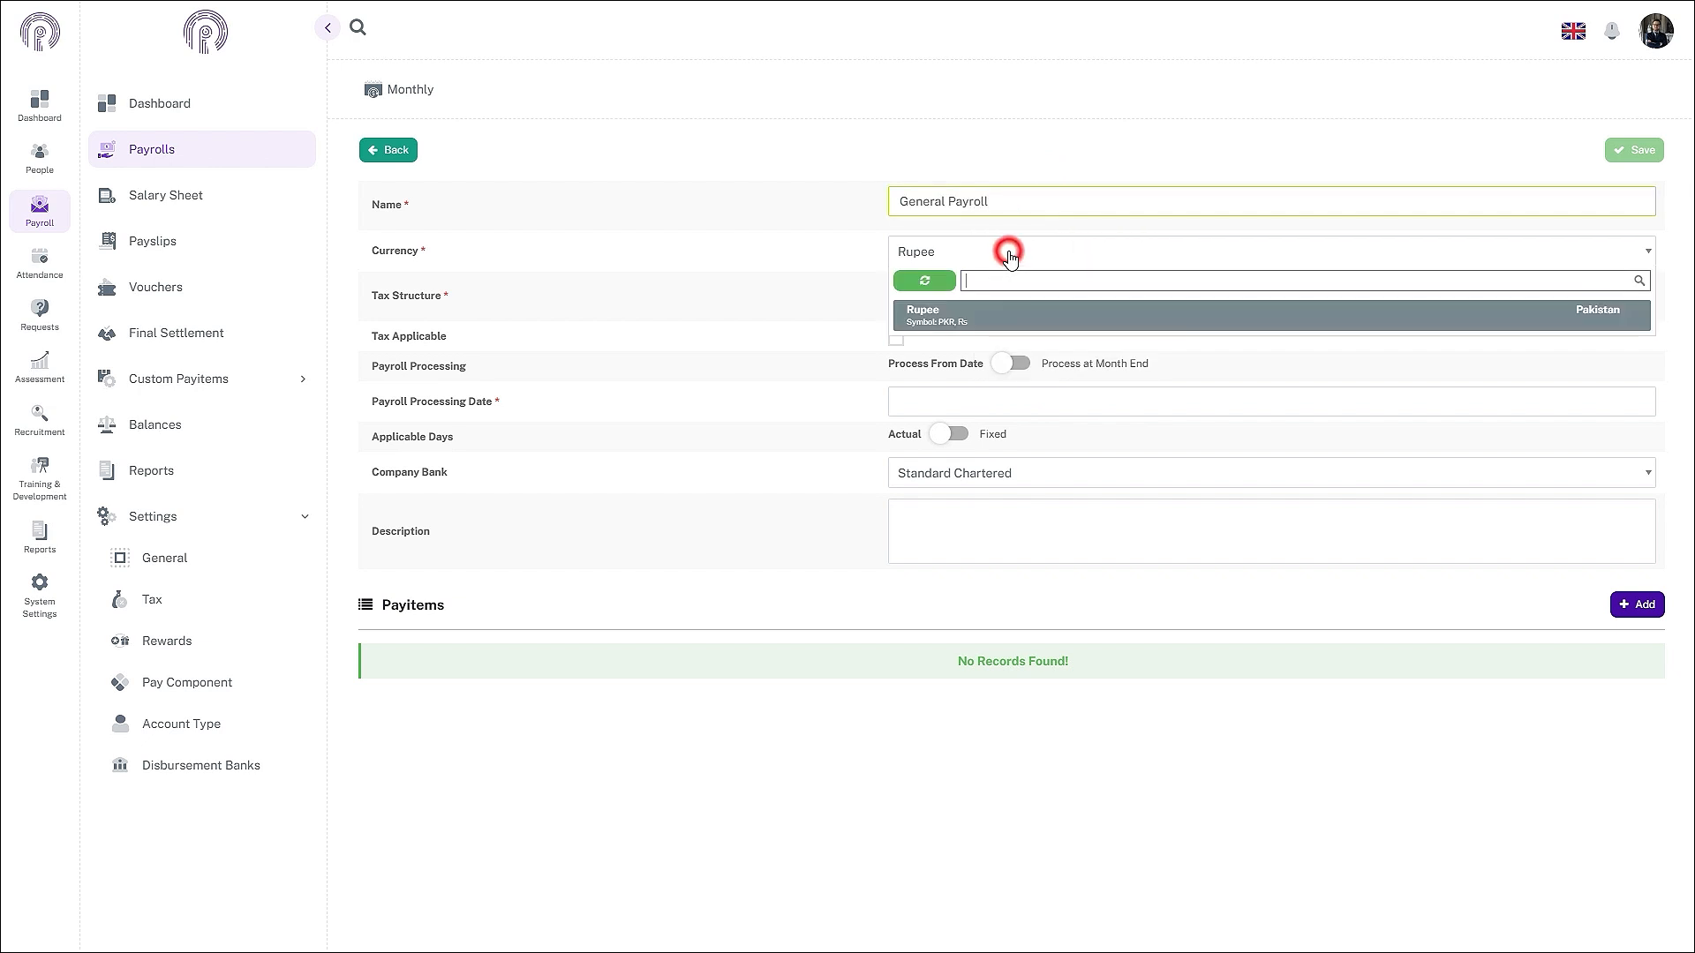
pyautogui.click(1001, 321)
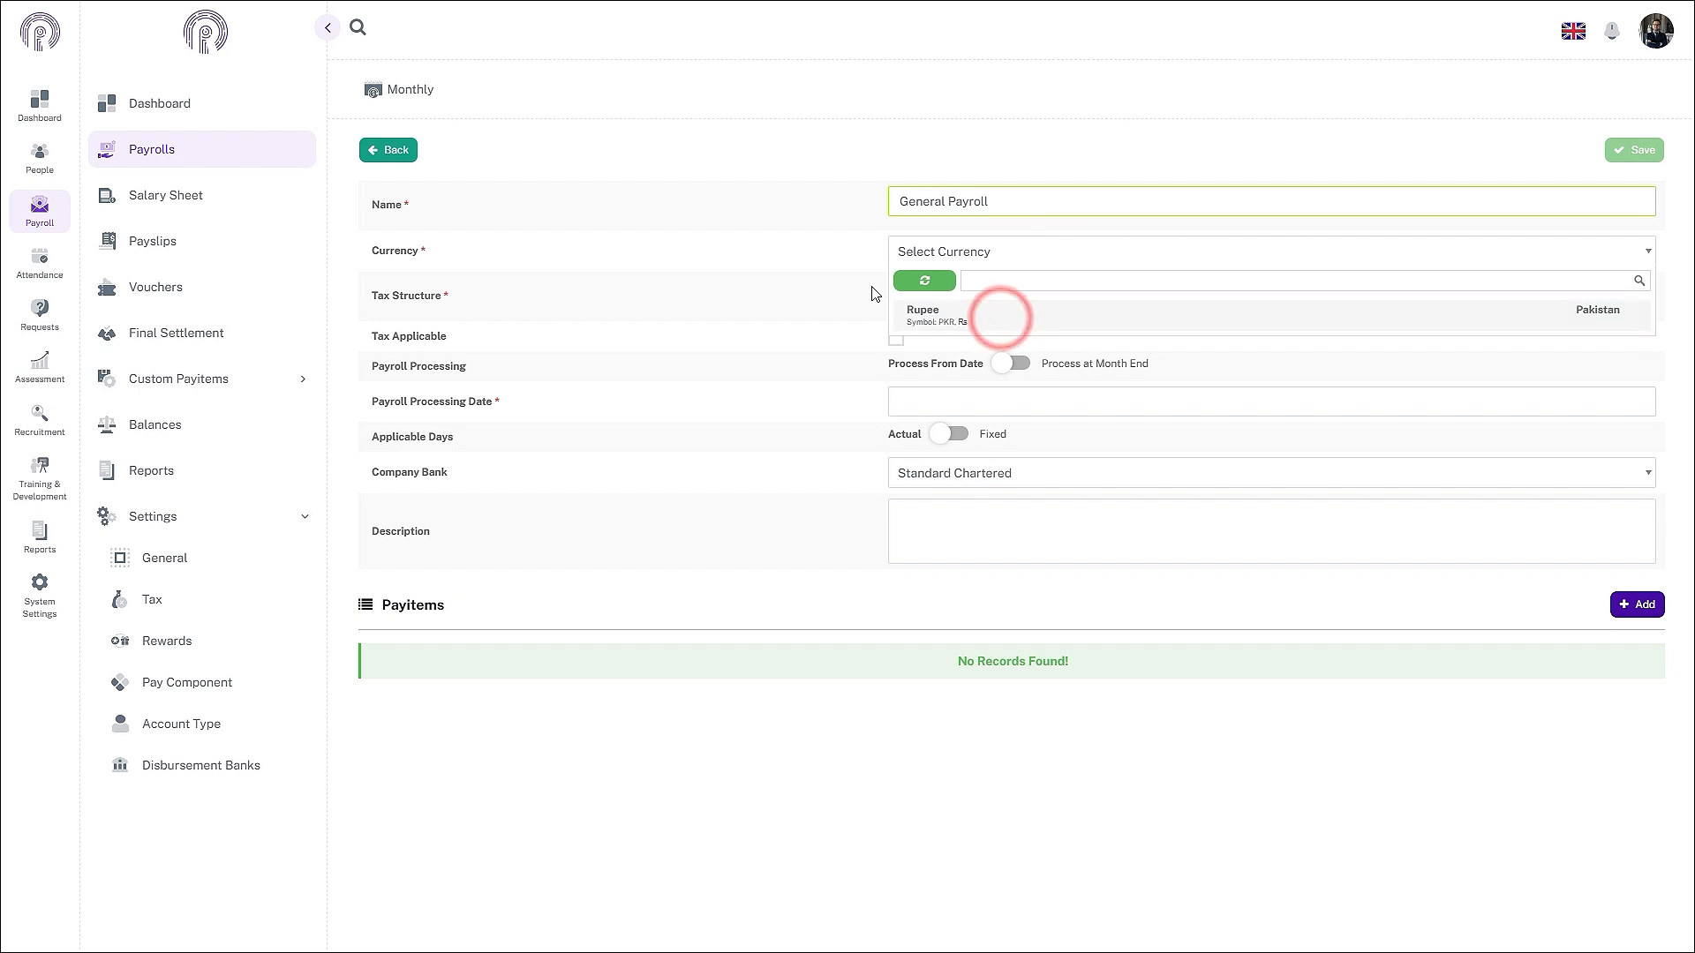
pyautogui.click(936, 315)
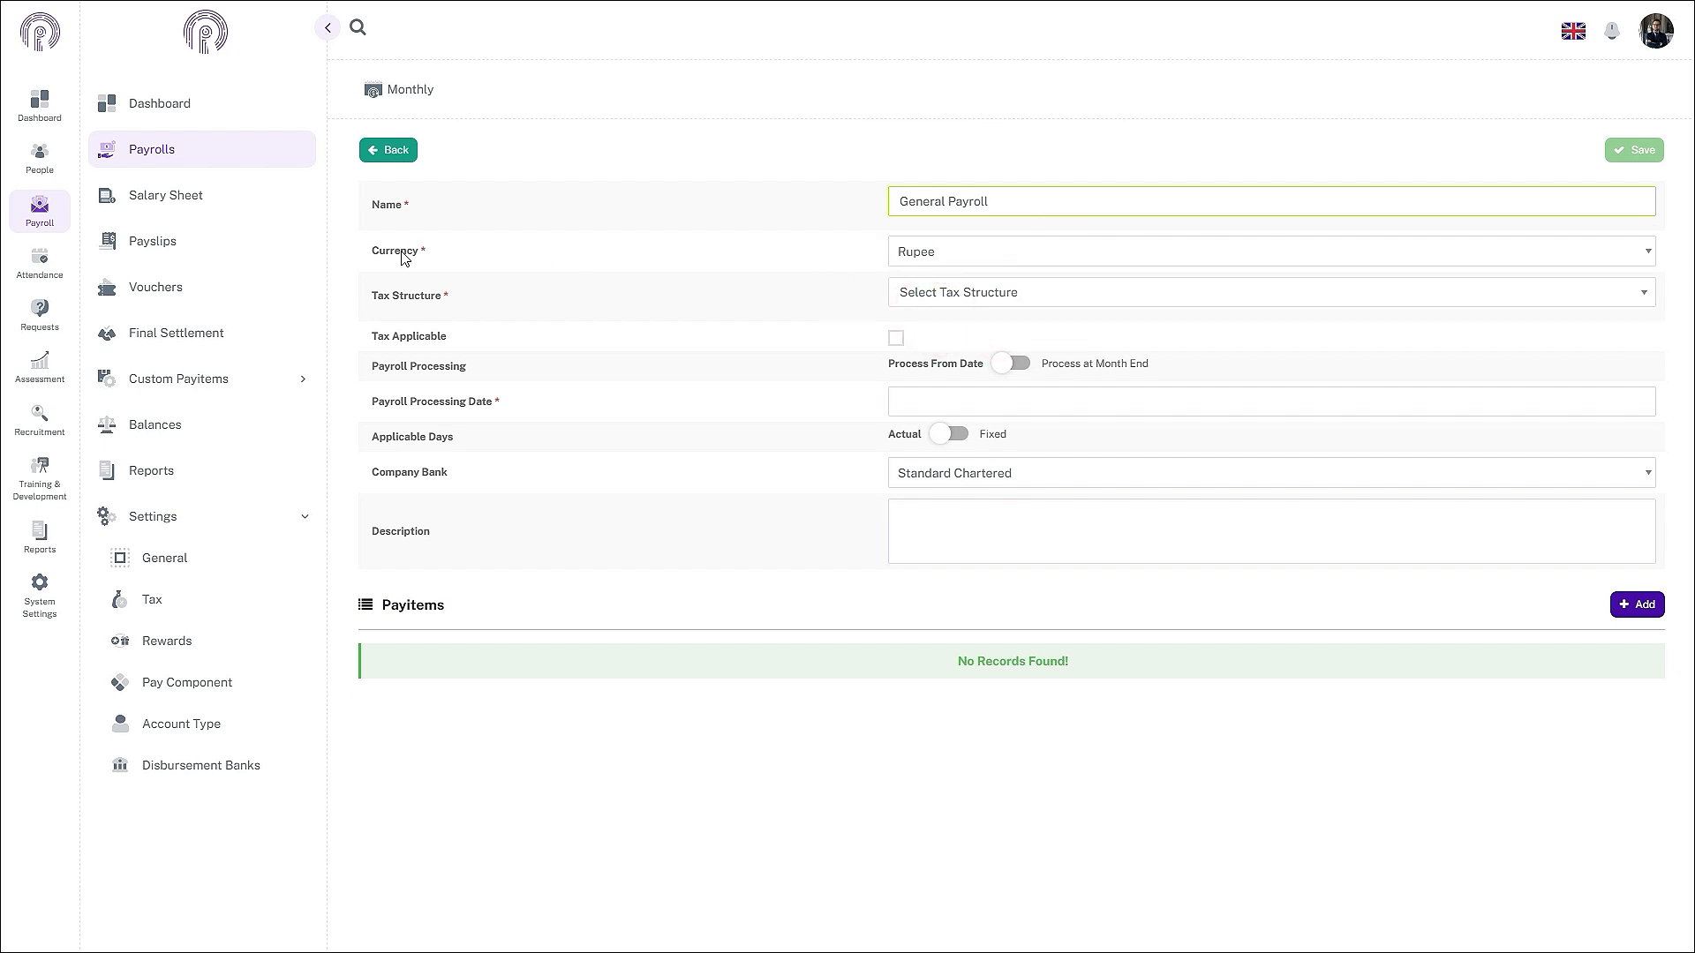
# - Select Tax Structure 2024-2025 and tick Tax Applicable on the General Payroll
pyautogui.click(1056, 295)
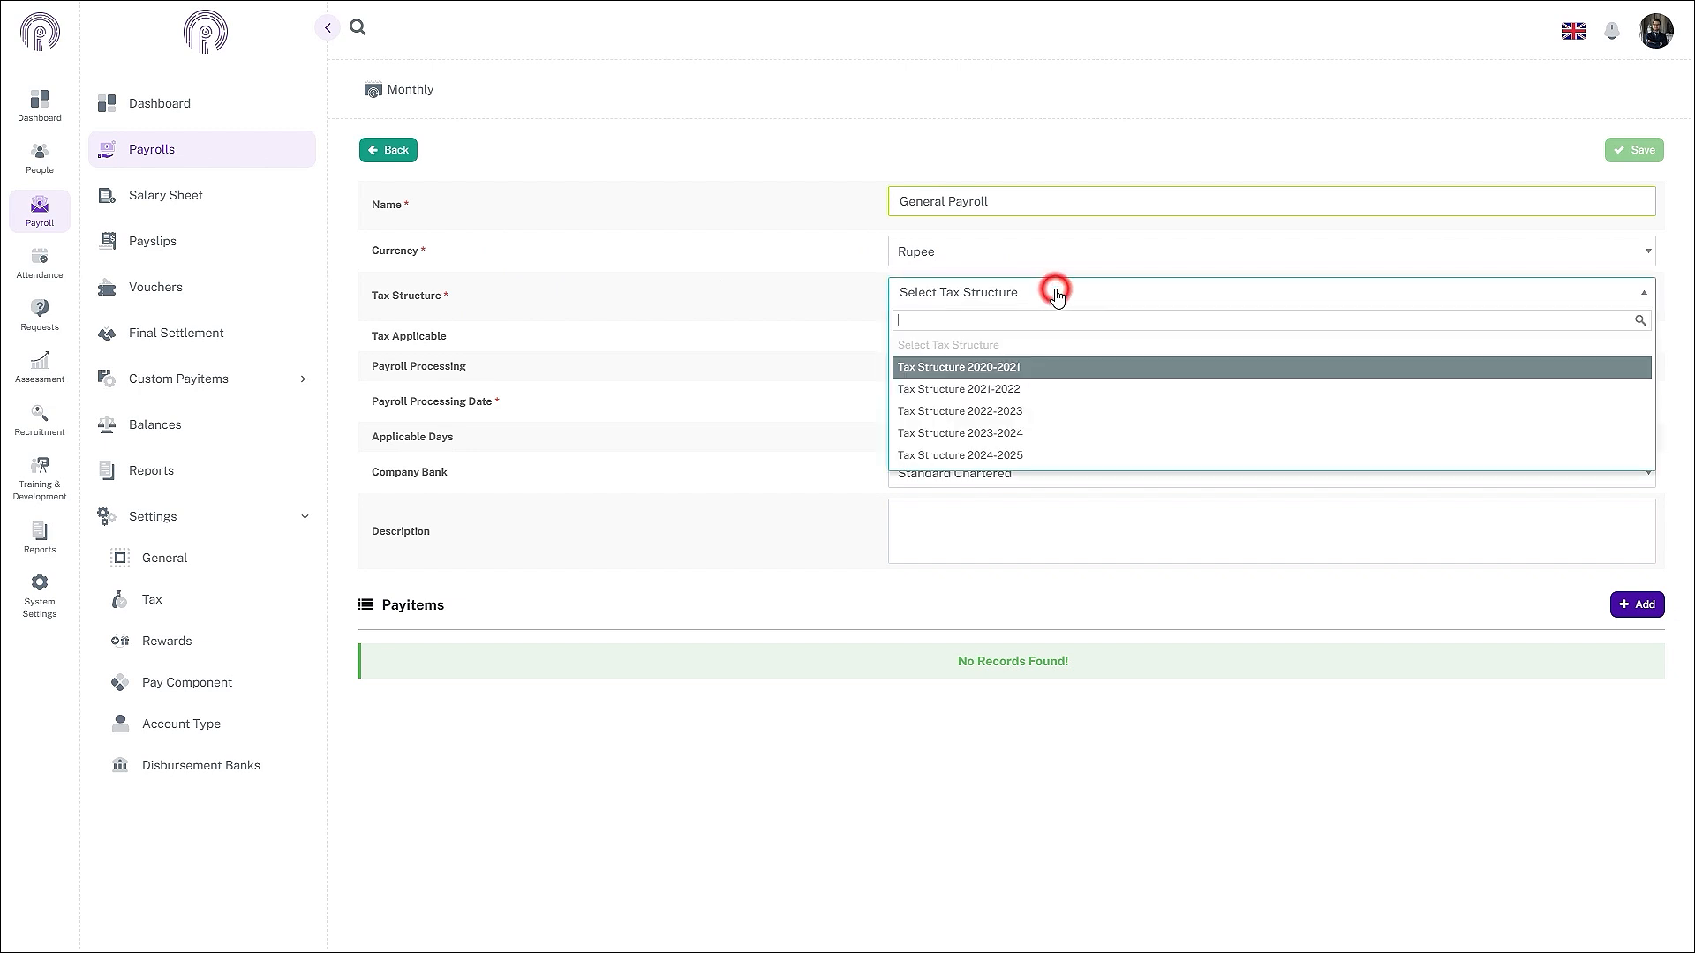
pyautogui.click(977, 459)
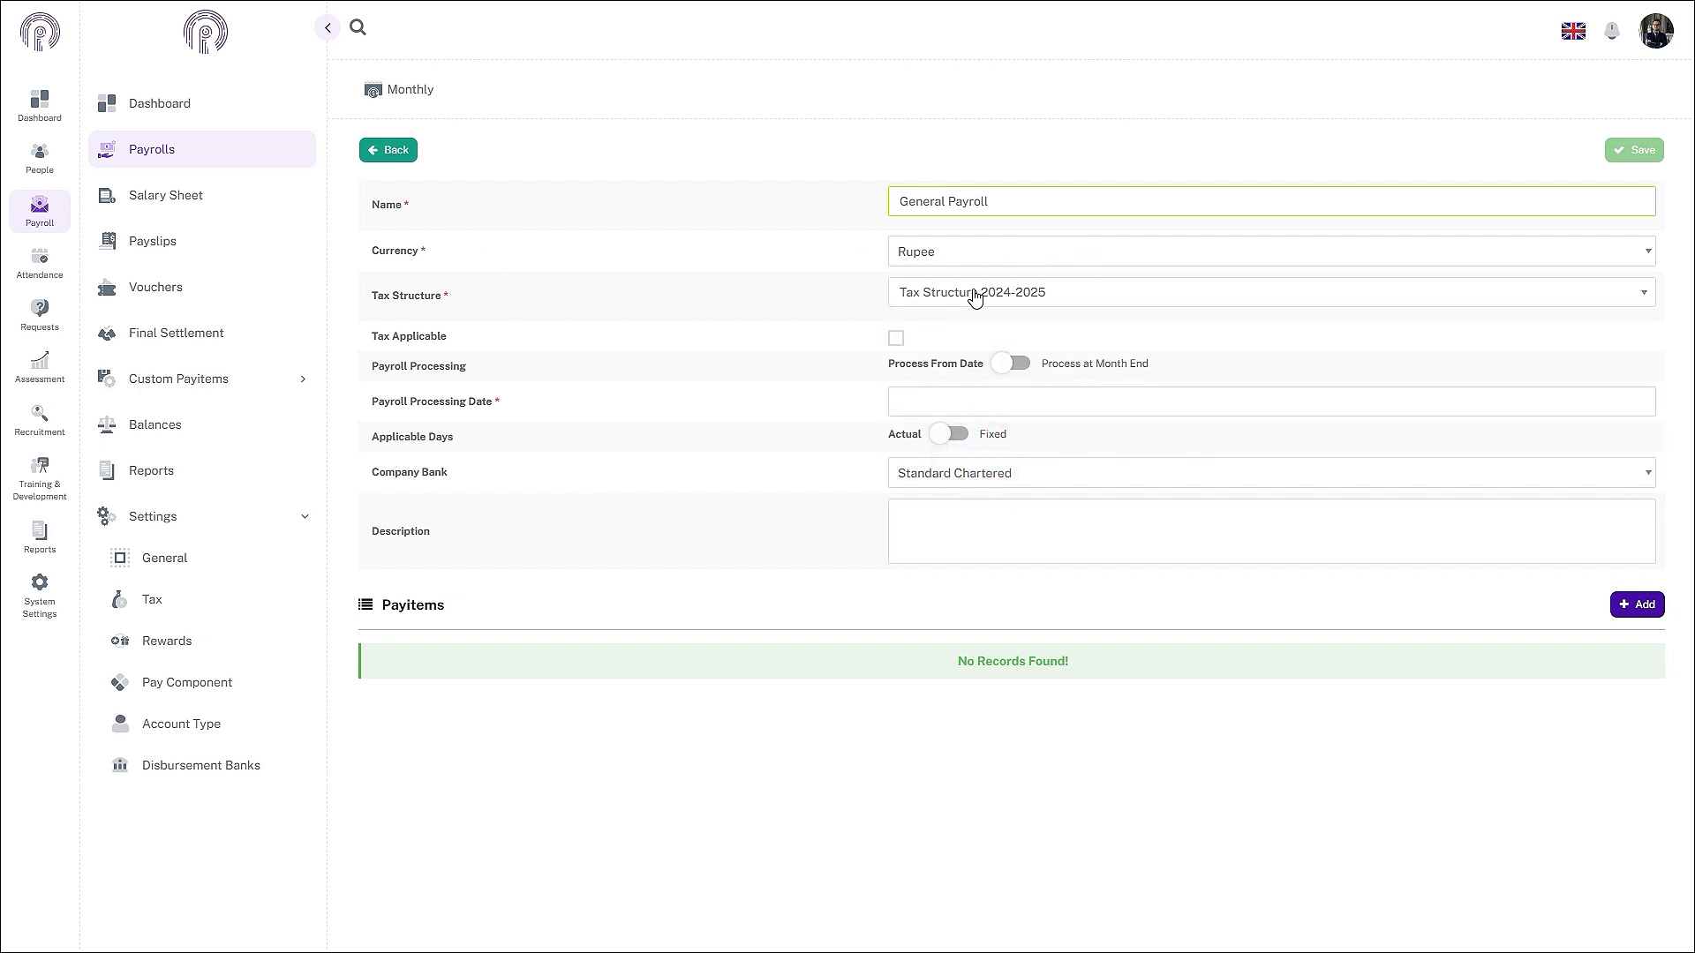
pyautogui.click(974, 294)
pyautogui.click(959, 455)
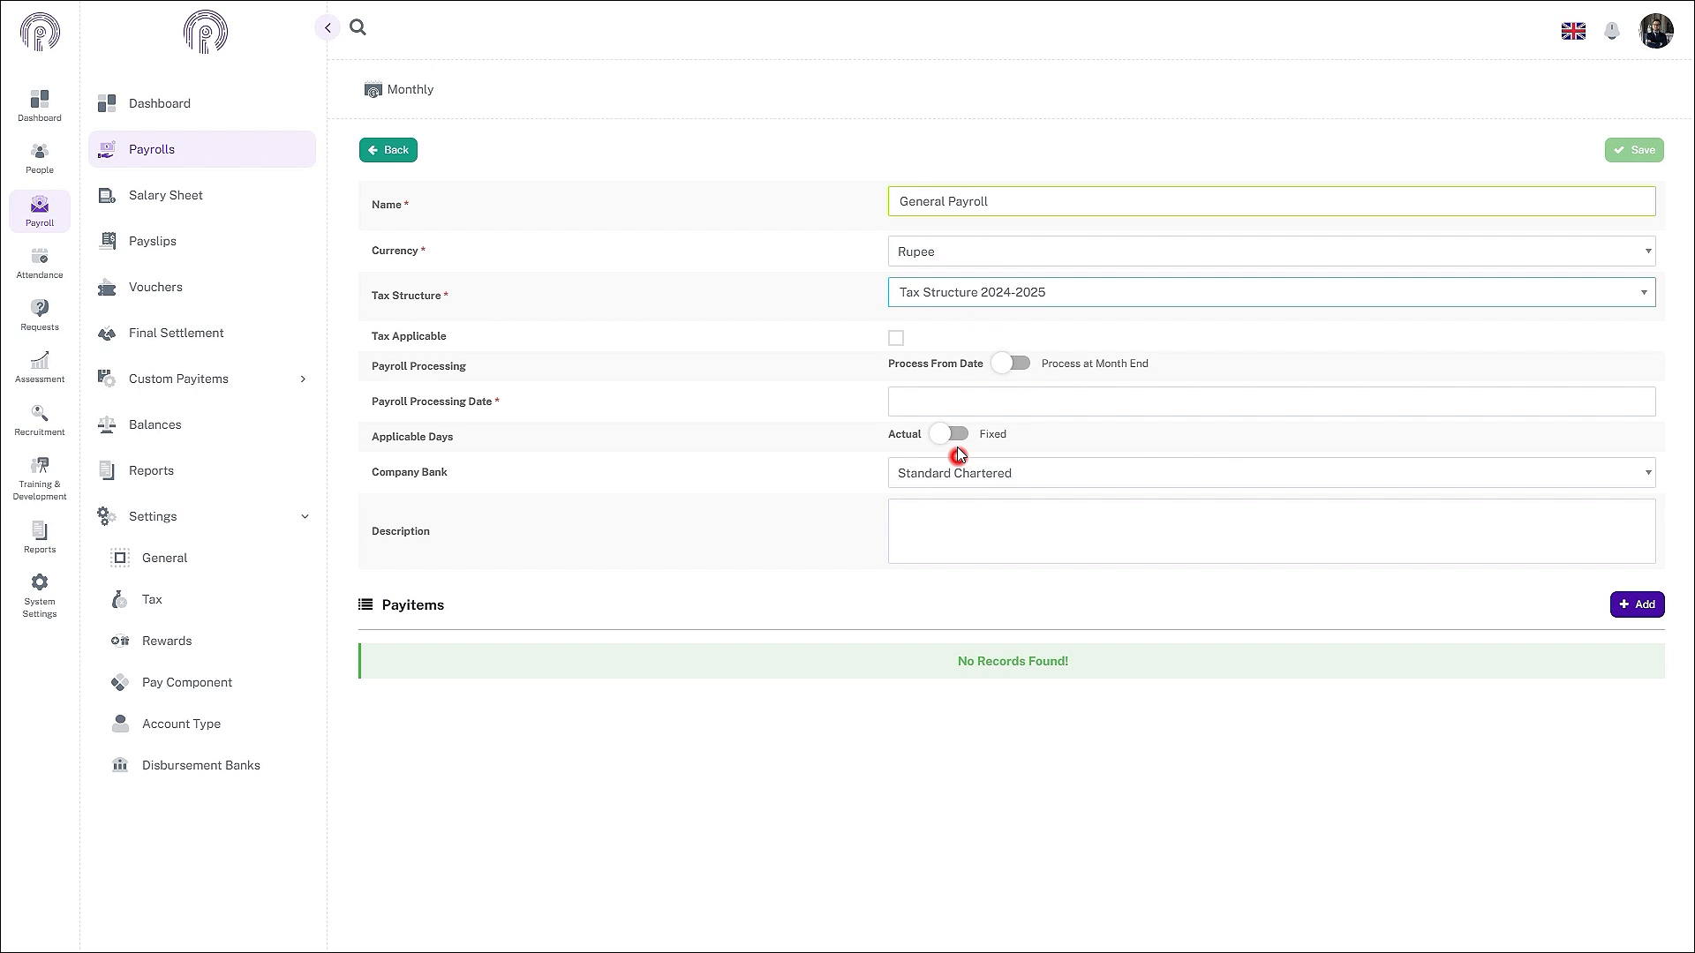
pyautogui.click(927, 291)
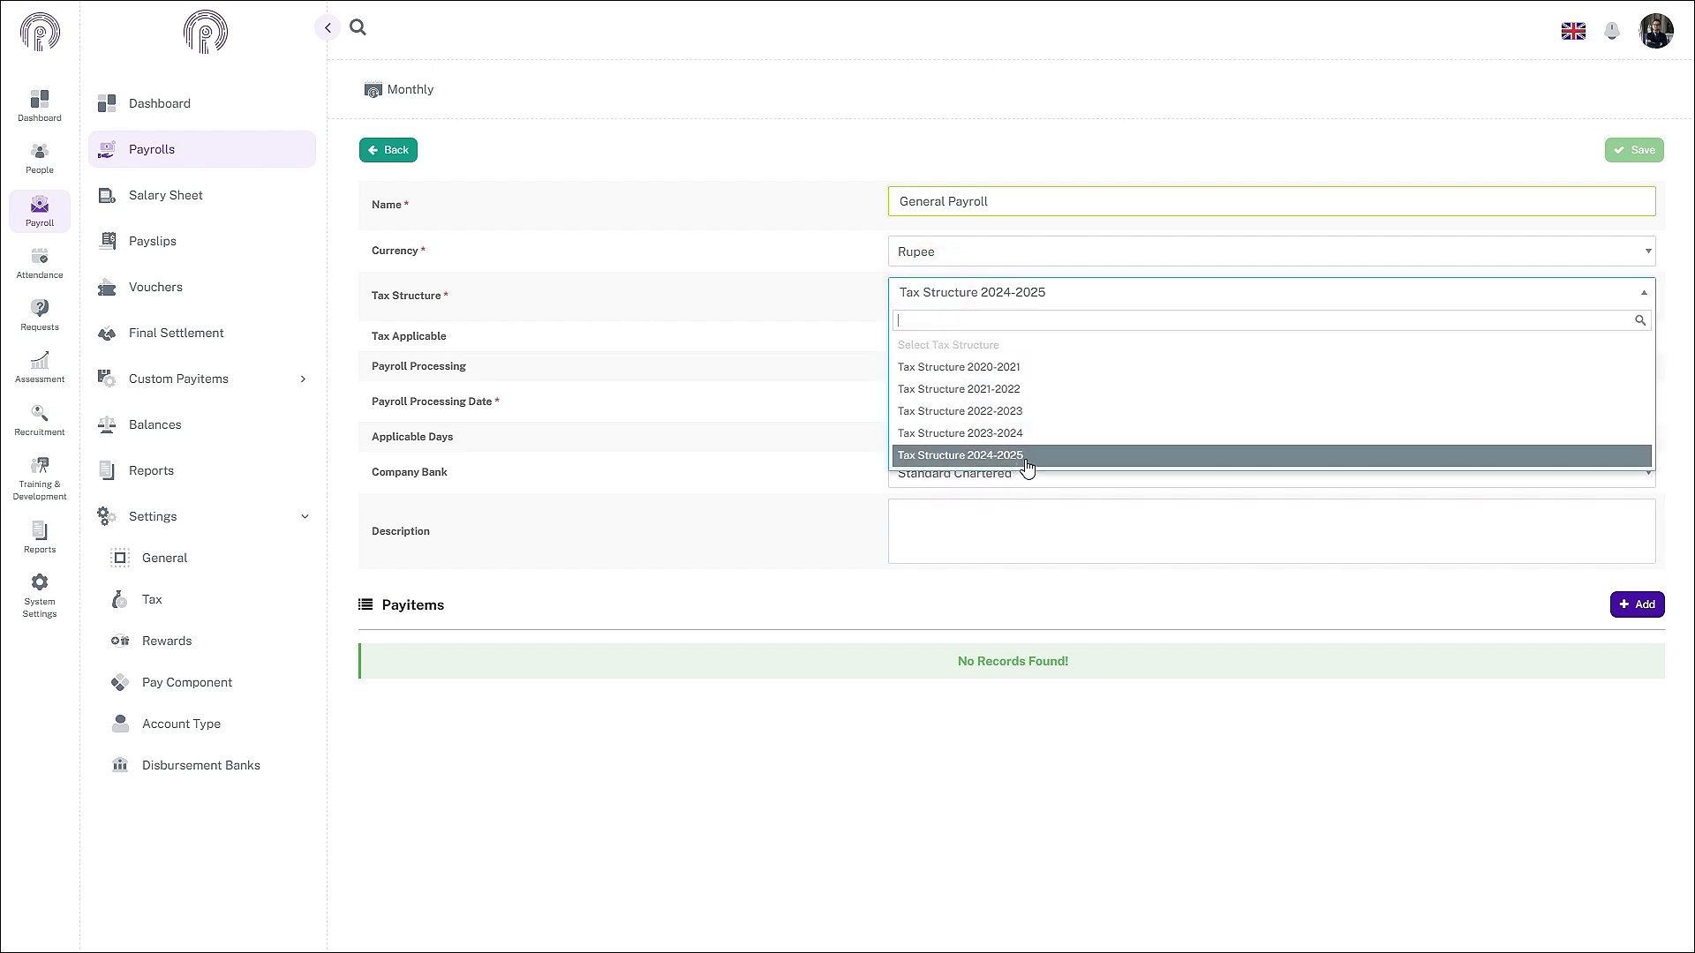
pyautogui.click(809, 303)
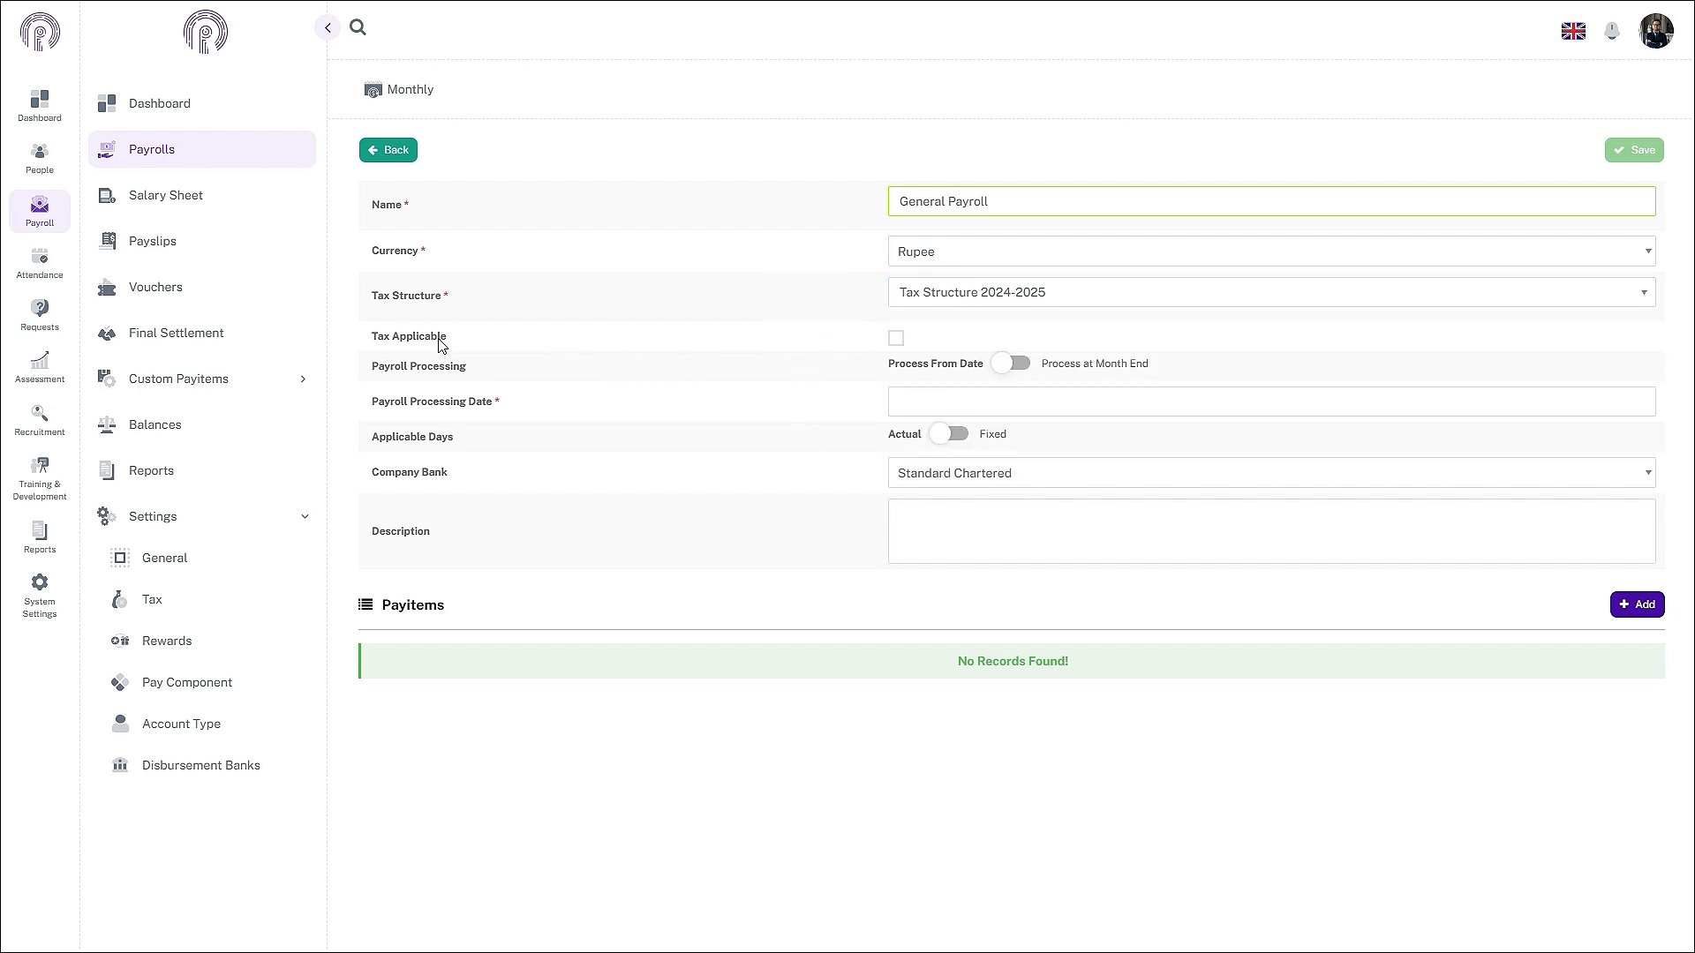
pyautogui.click(896, 340)
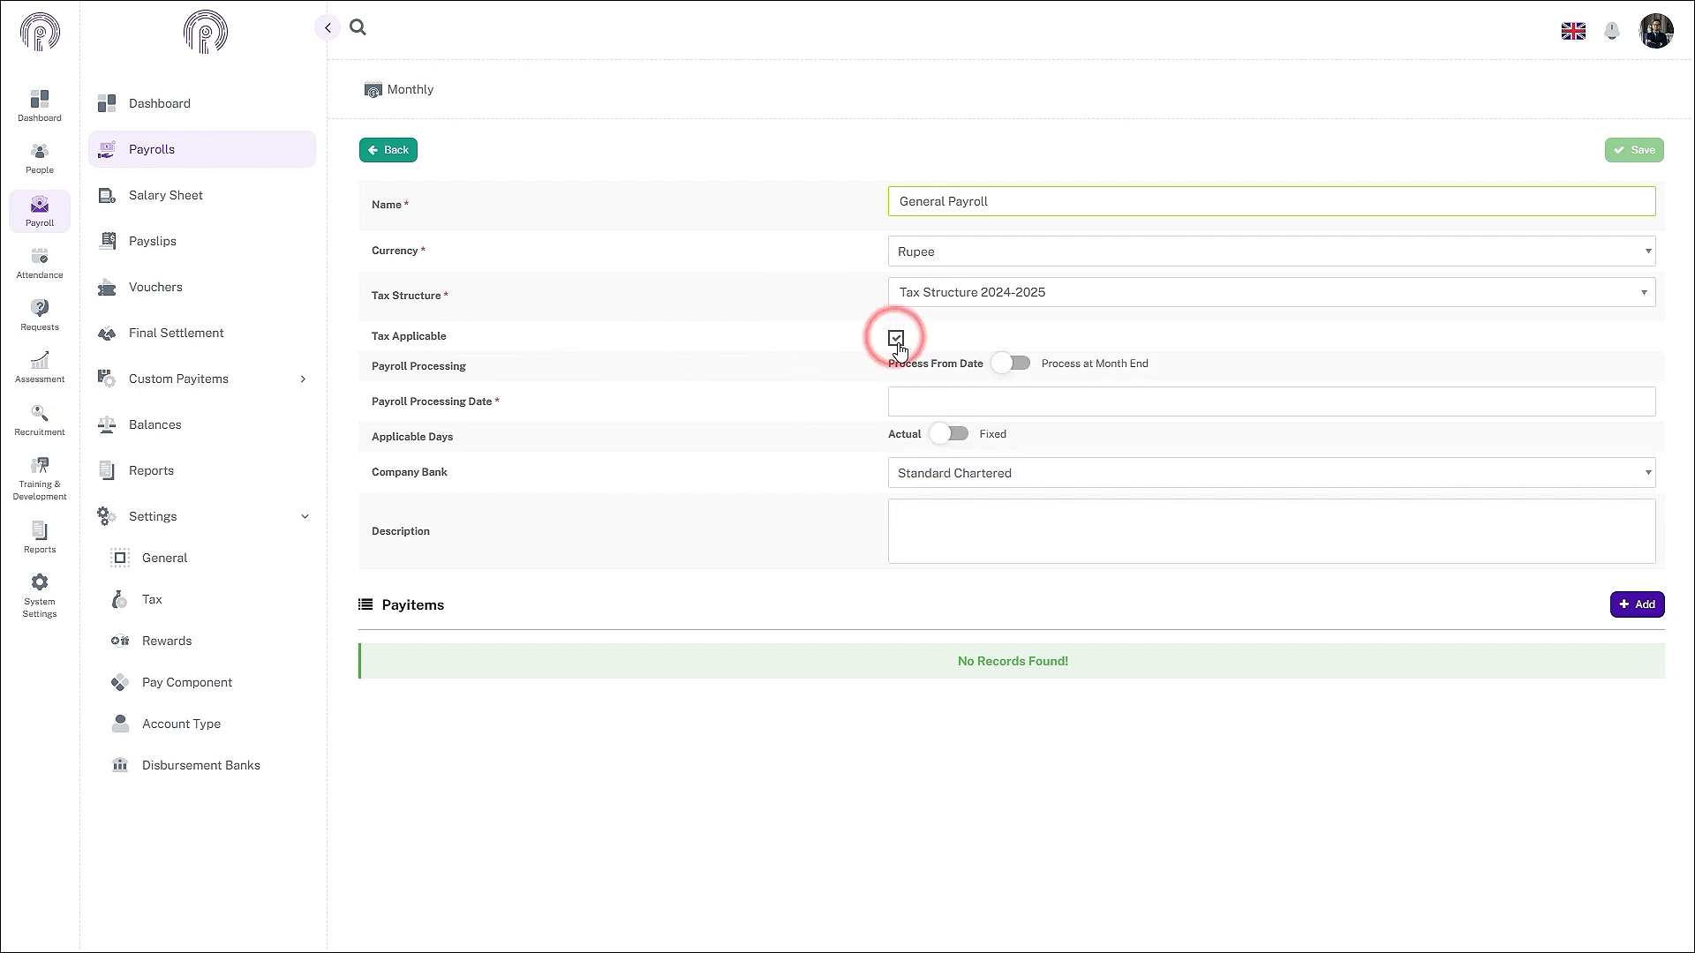
# - Keep Tax Applicable ticked and set payroll processing to Process at Month End
pyautogui.click(897, 341)
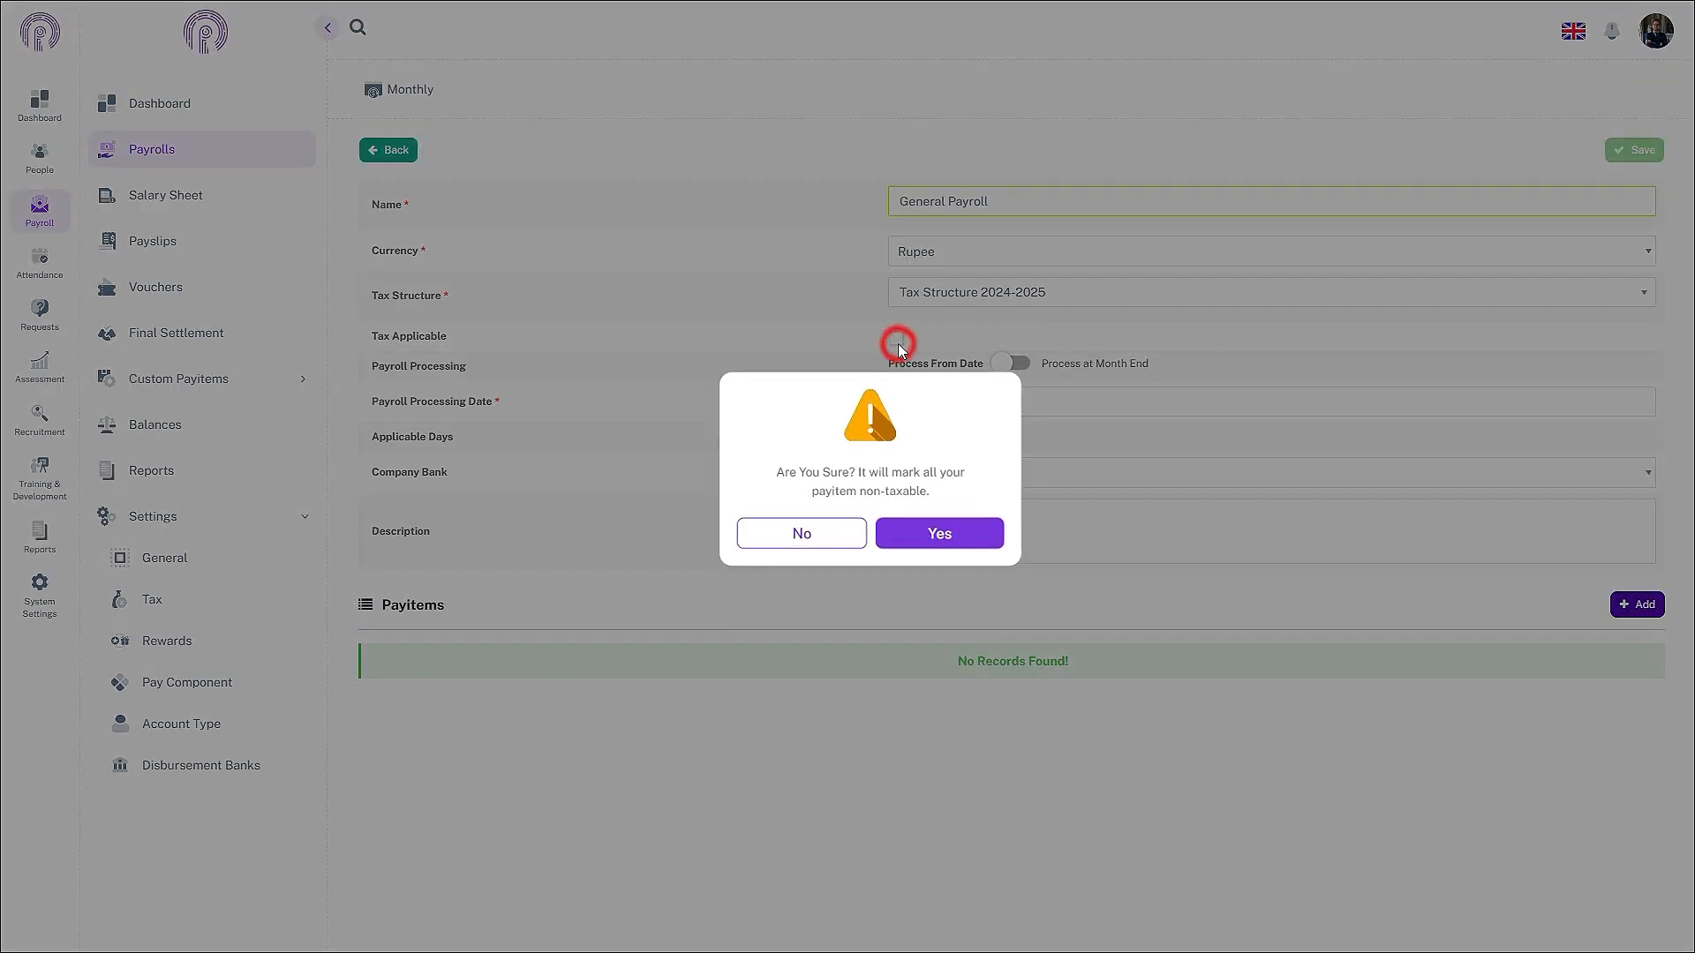
pyautogui.click(914, 549)
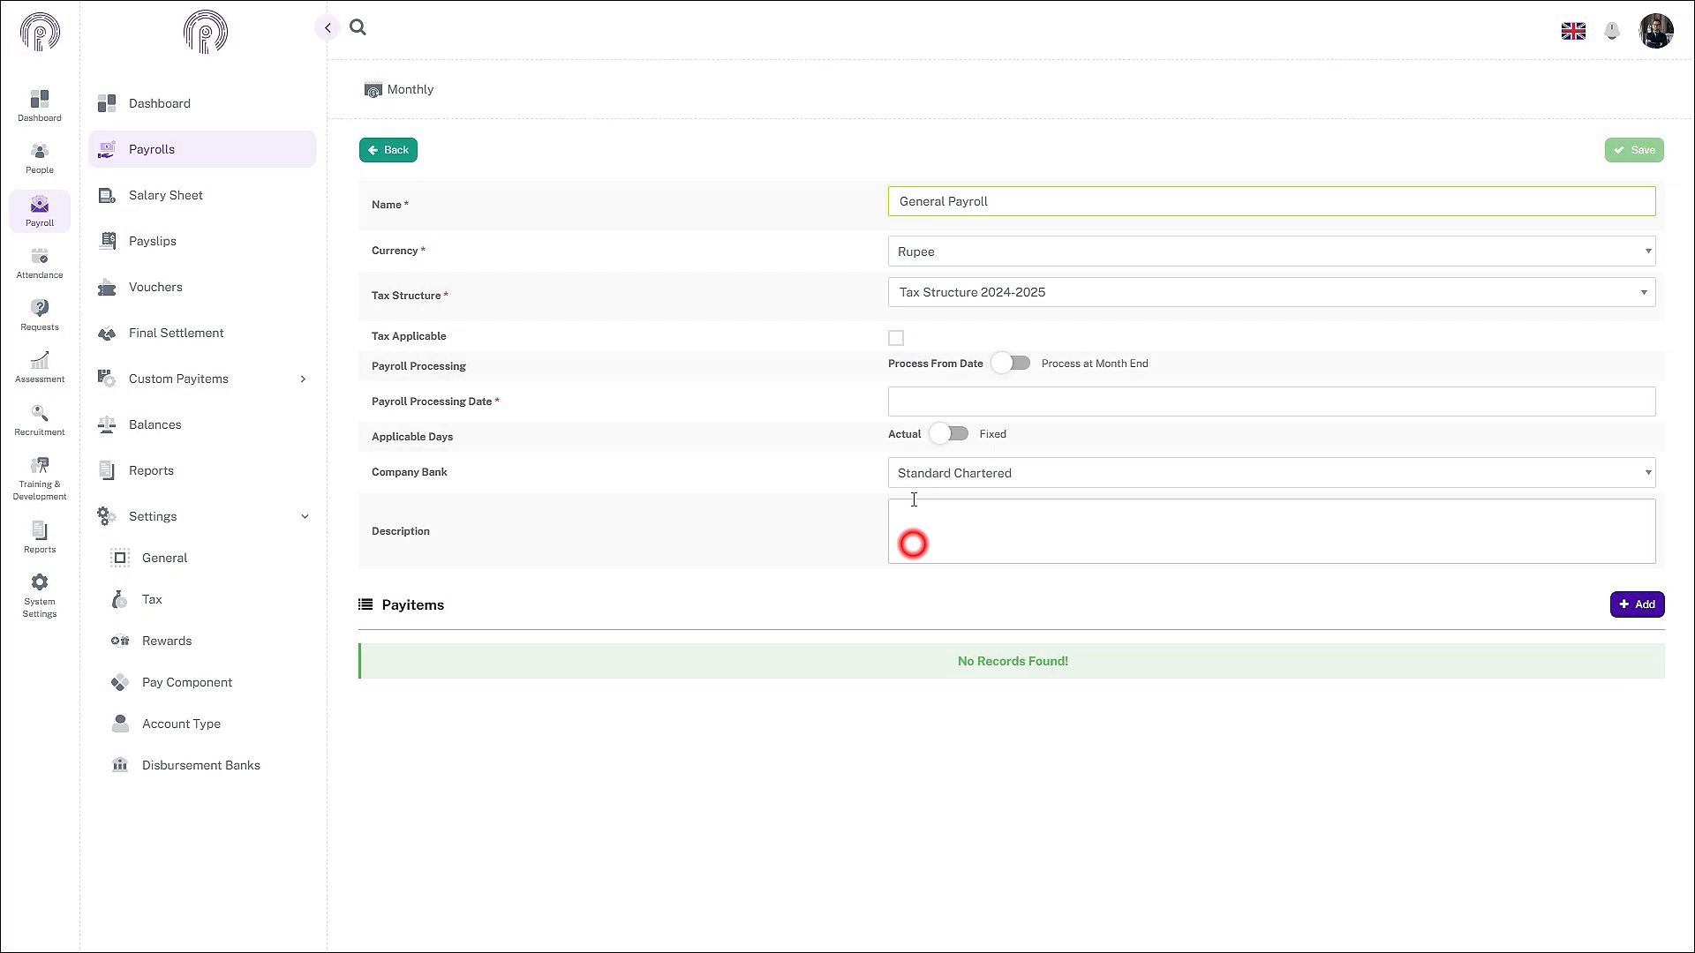
pyautogui.click(894, 340)
pyautogui.click(1019, 368)
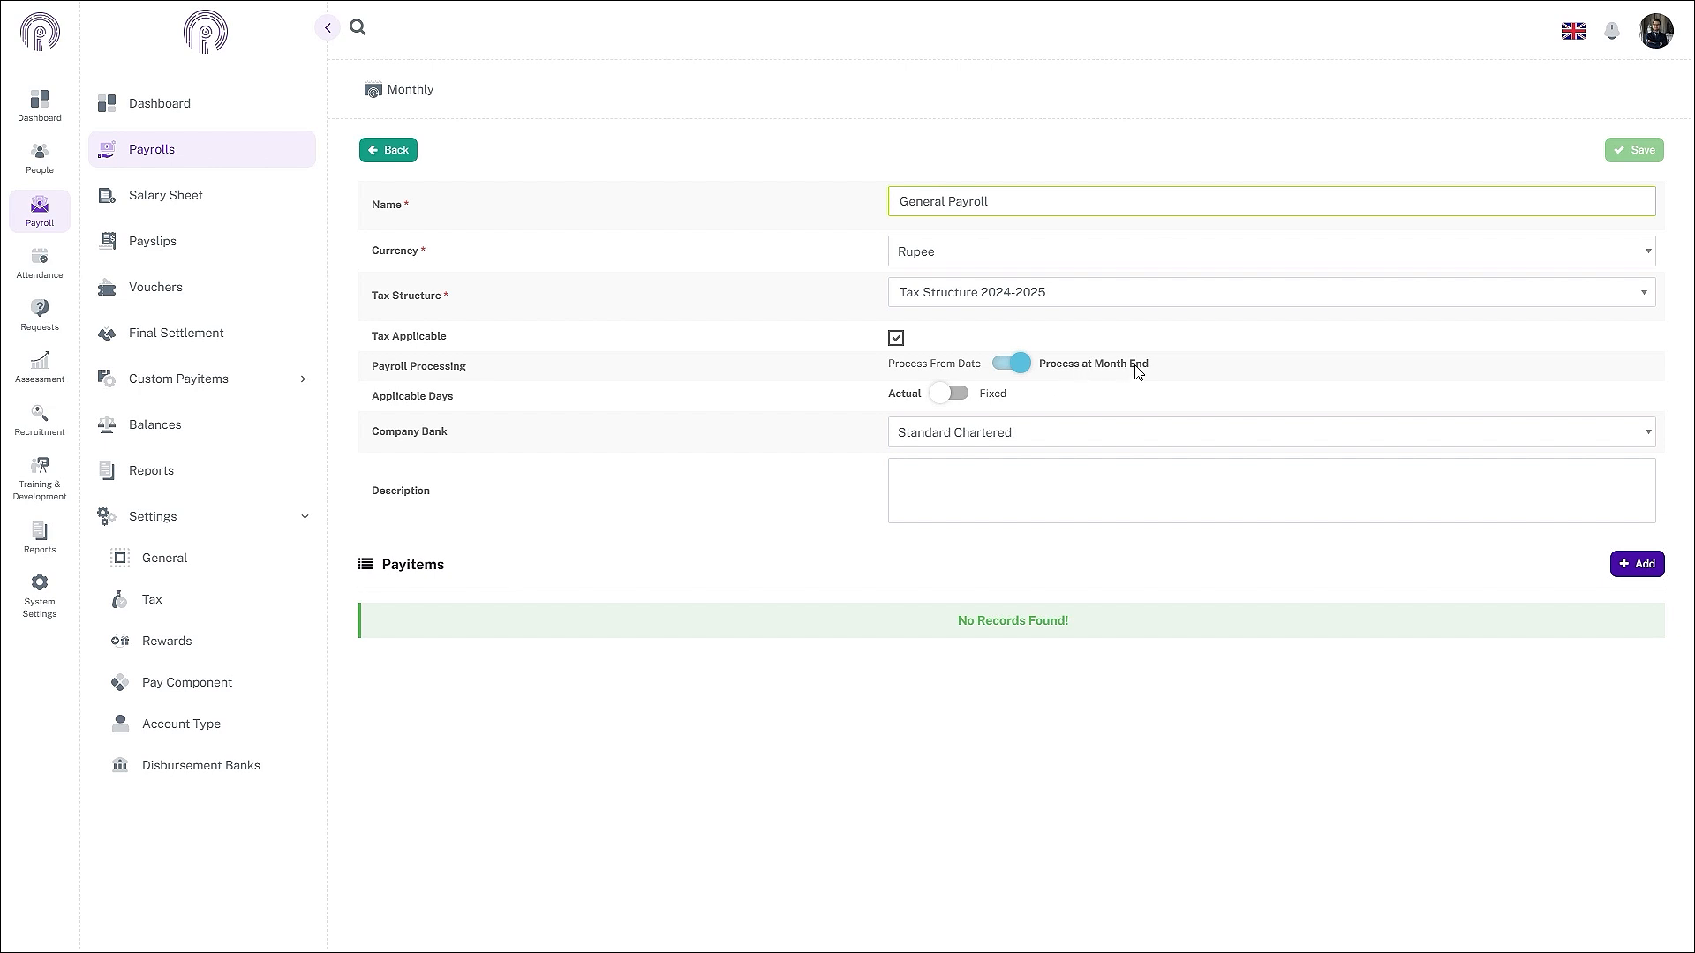
pyautogui.click(1012, 366)
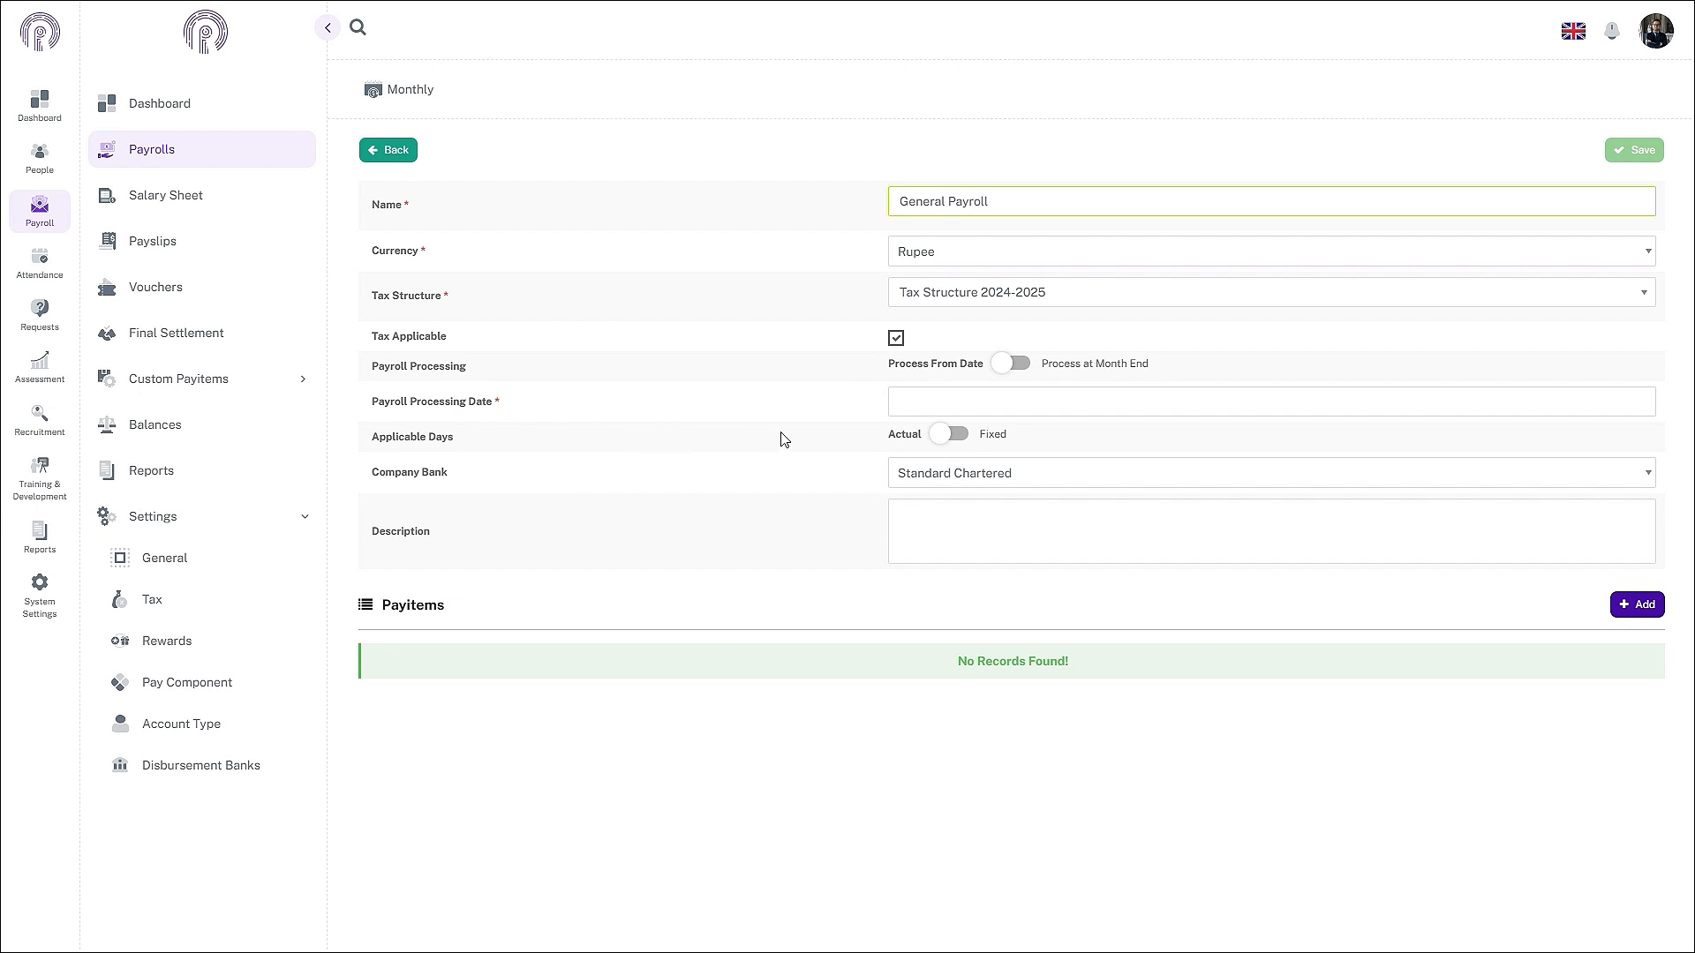
pyautogui.click(905, 404)
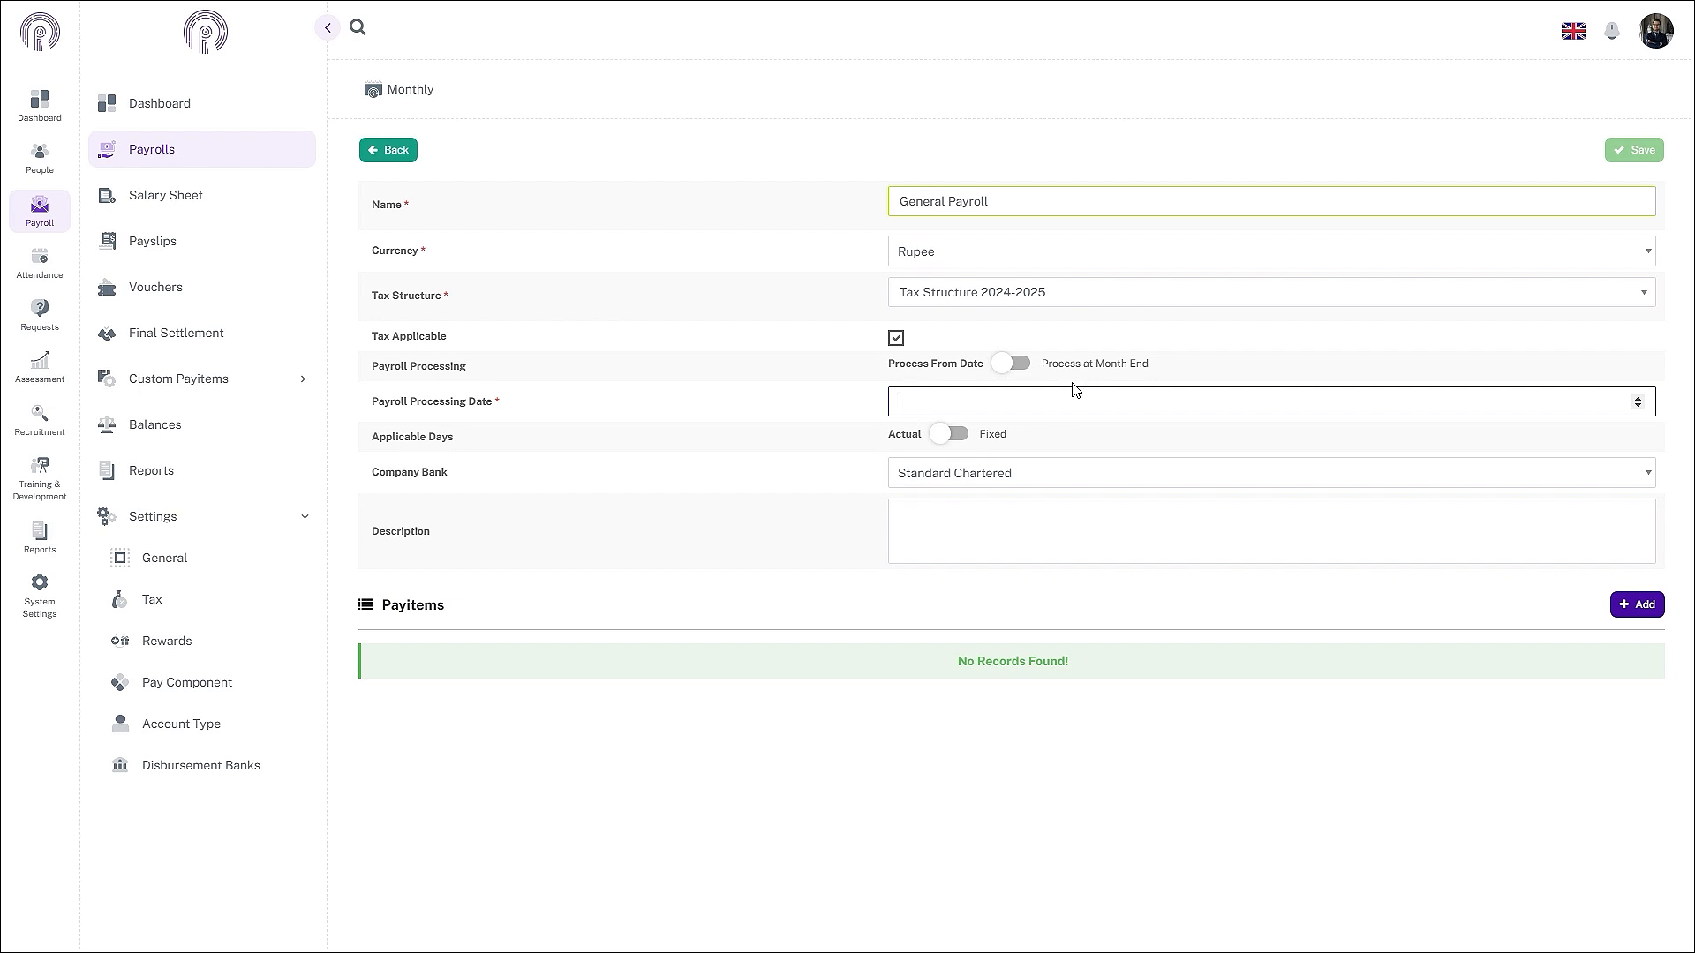
pyautogui.click(1015, 363)
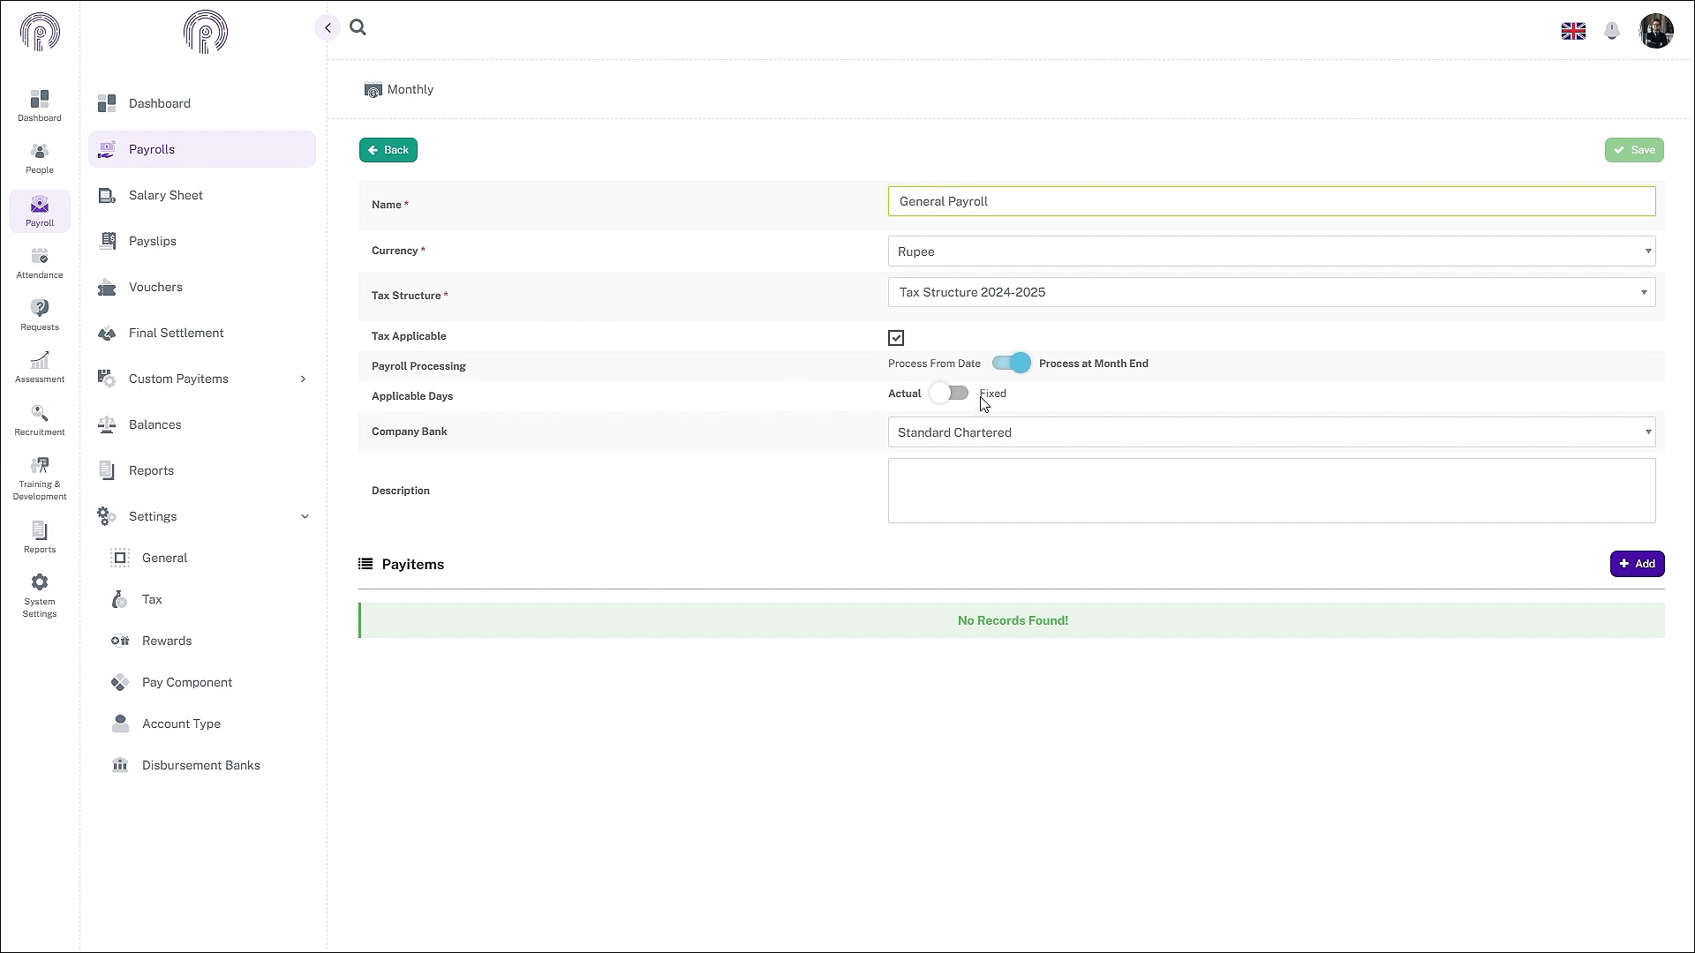
pyautogui.click(910, 400)
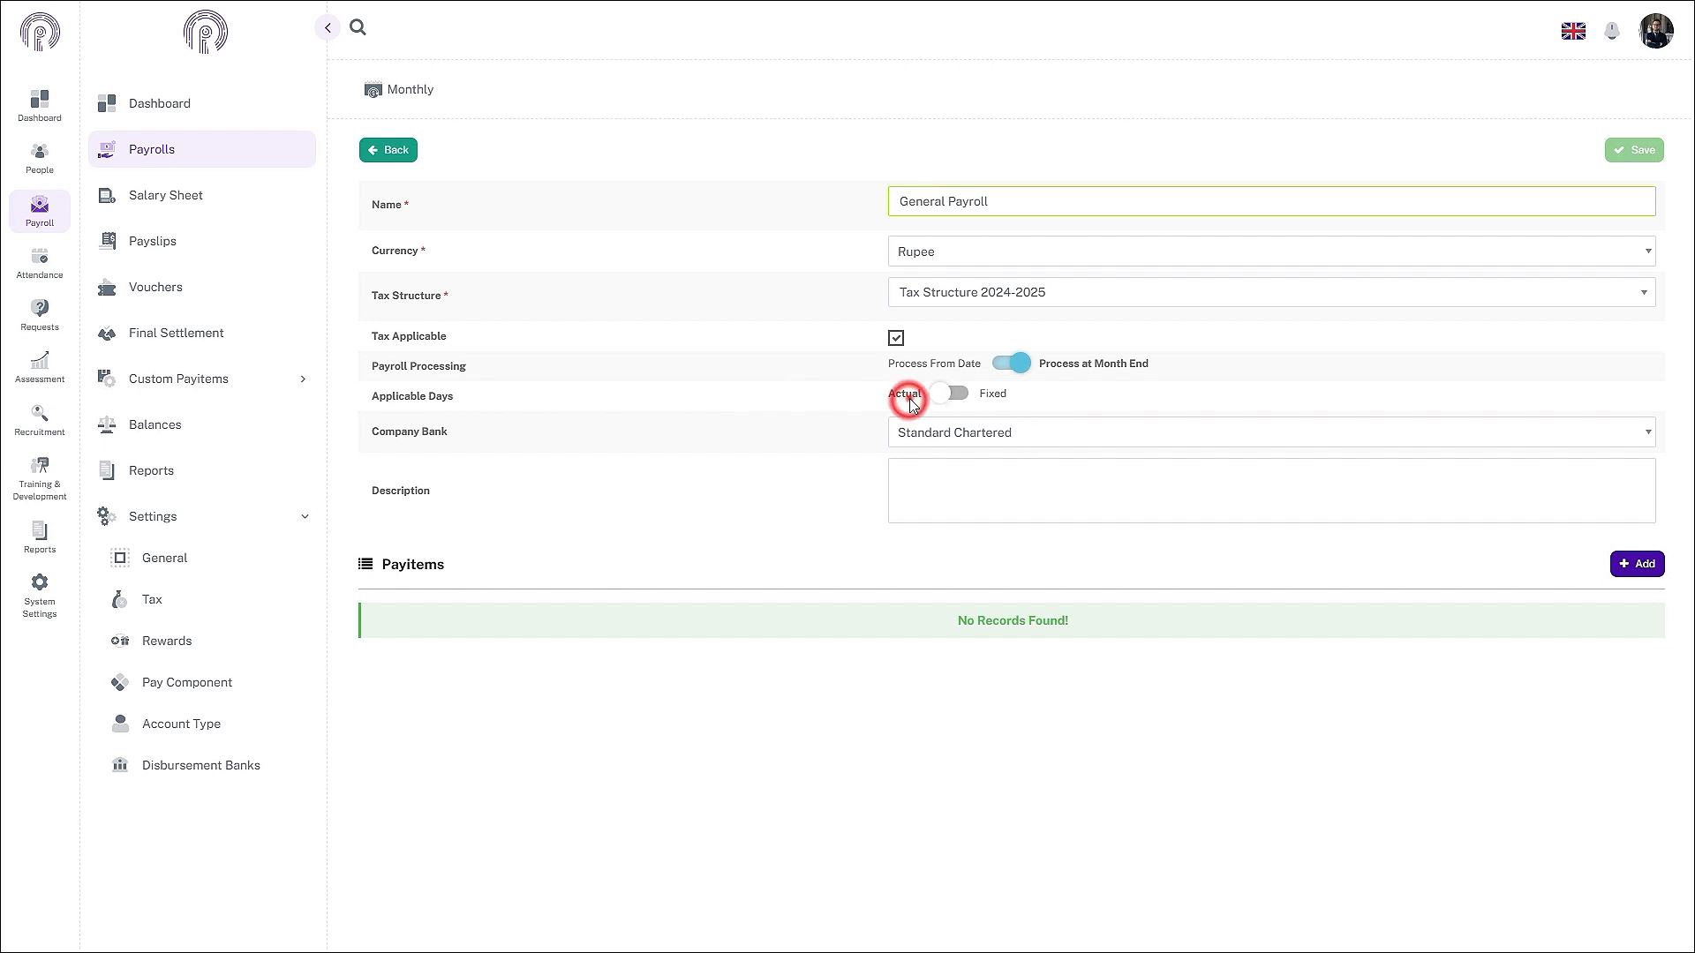
pyautogui.click(863, 386)
# - Keep applicable days on Actual and choose Standard Chartered as the company bank
pyautogui.click(961, 401)
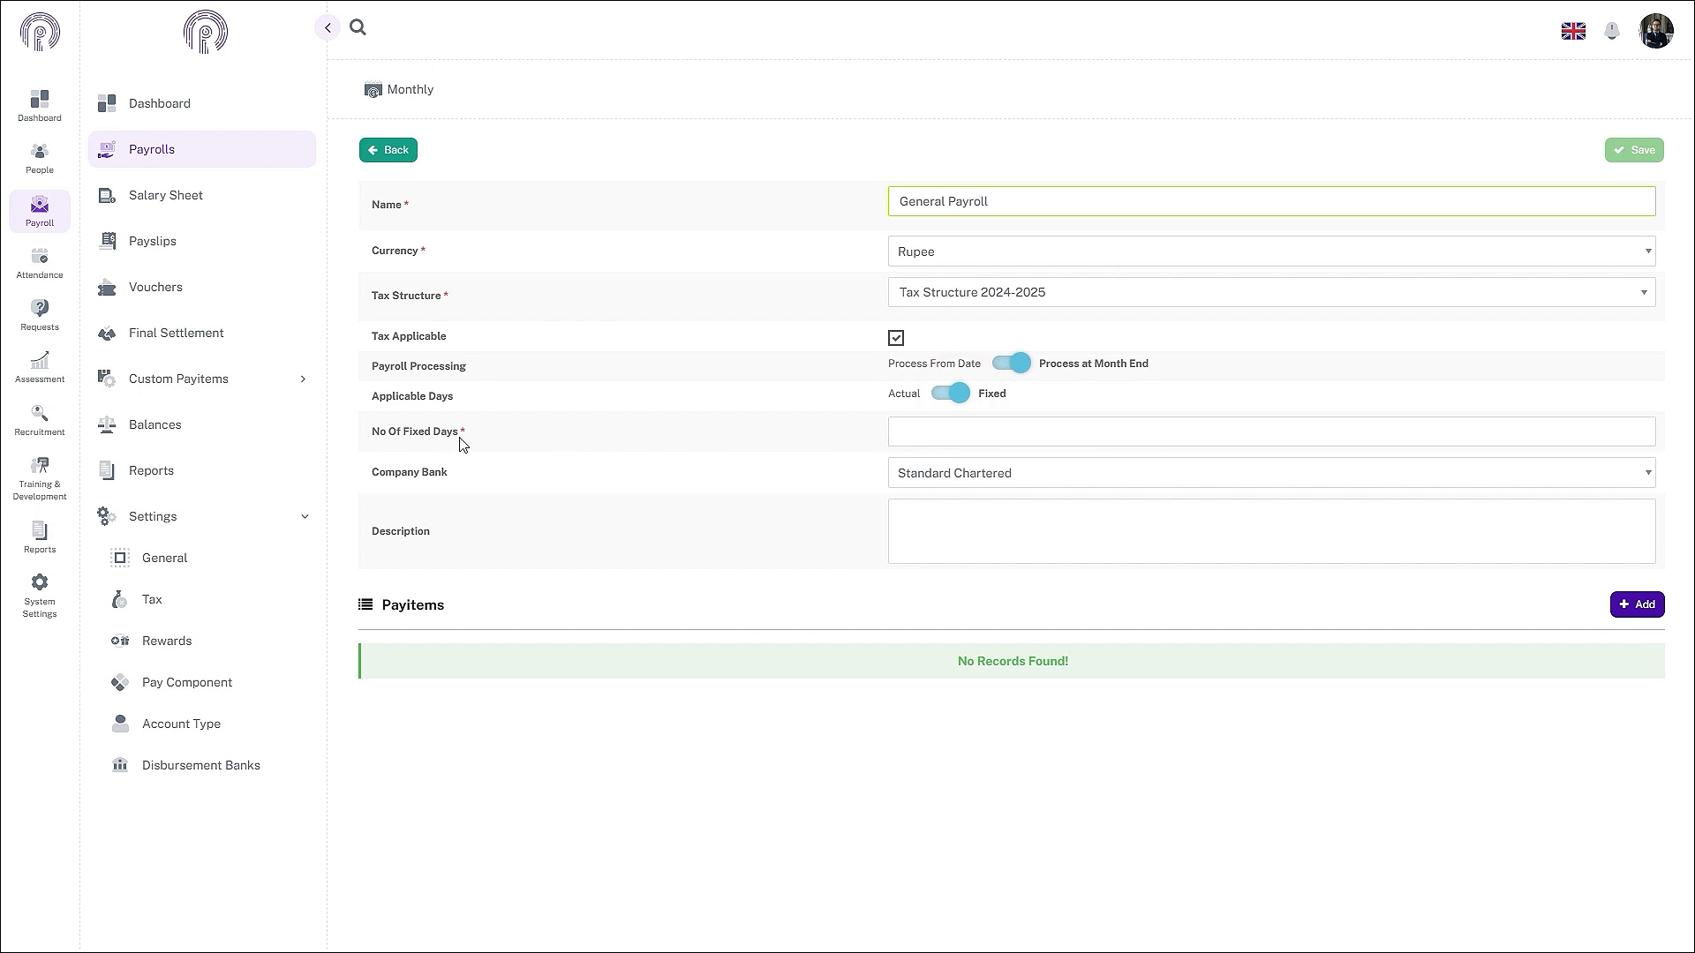
pyautogui.click(1419, 435)
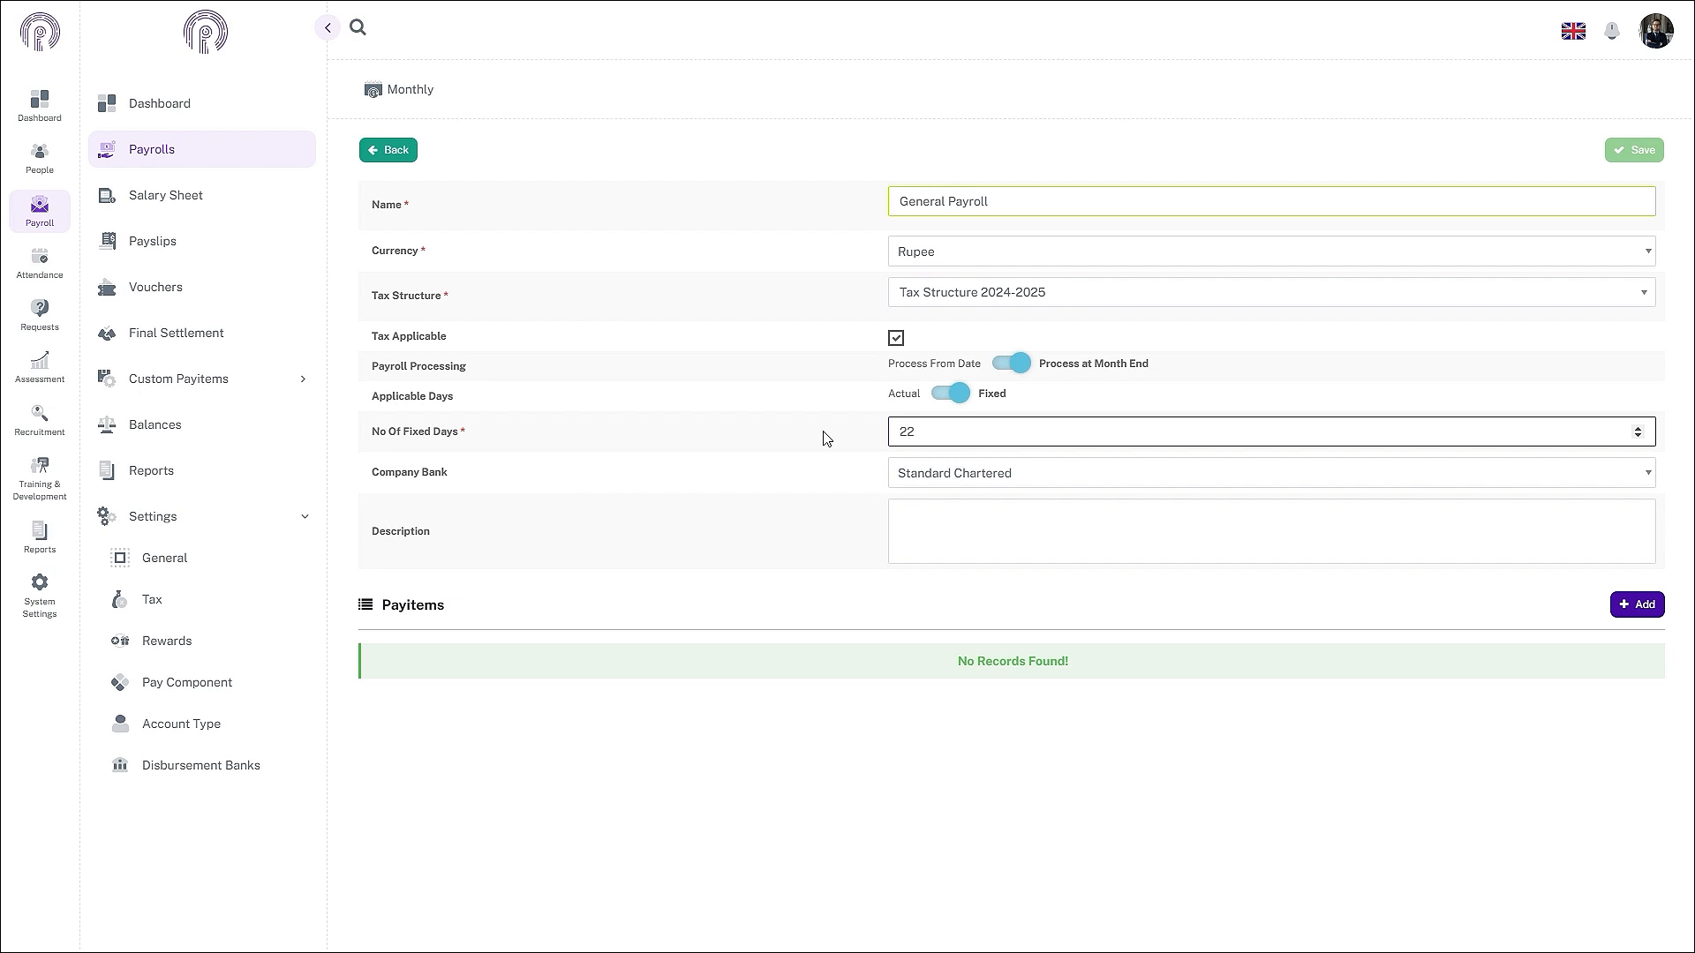
pyautogui.click(939, 393)
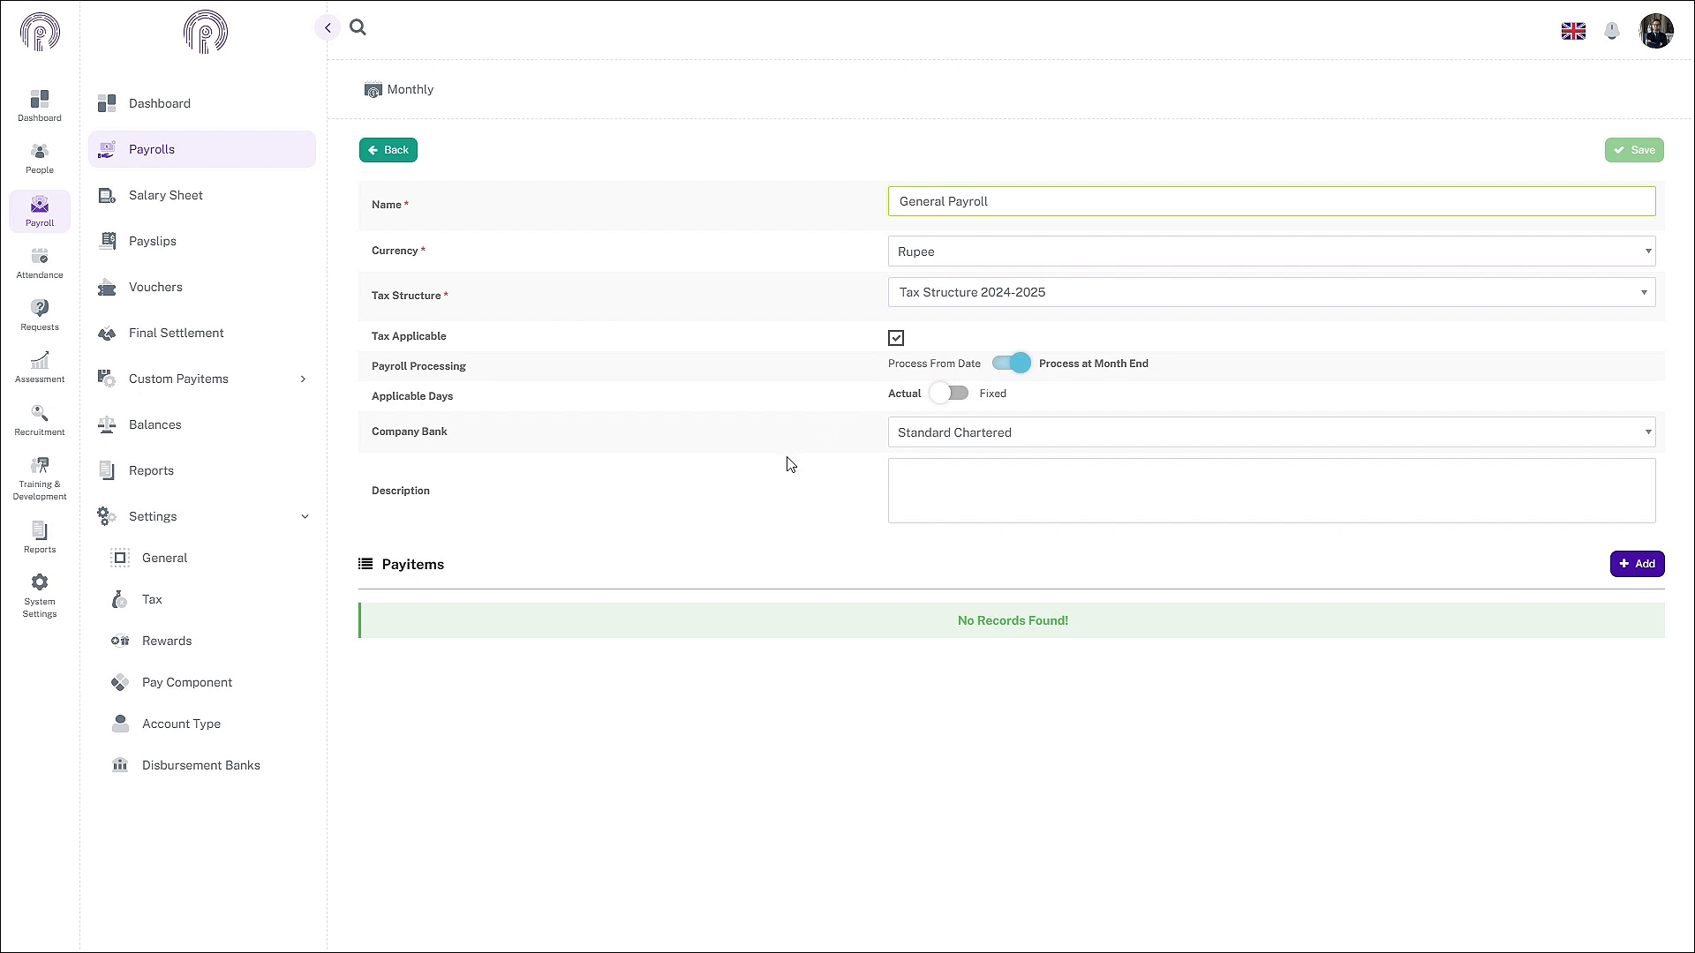
pyautogui.click(974, 435)
pyautogui.click(933, 506)
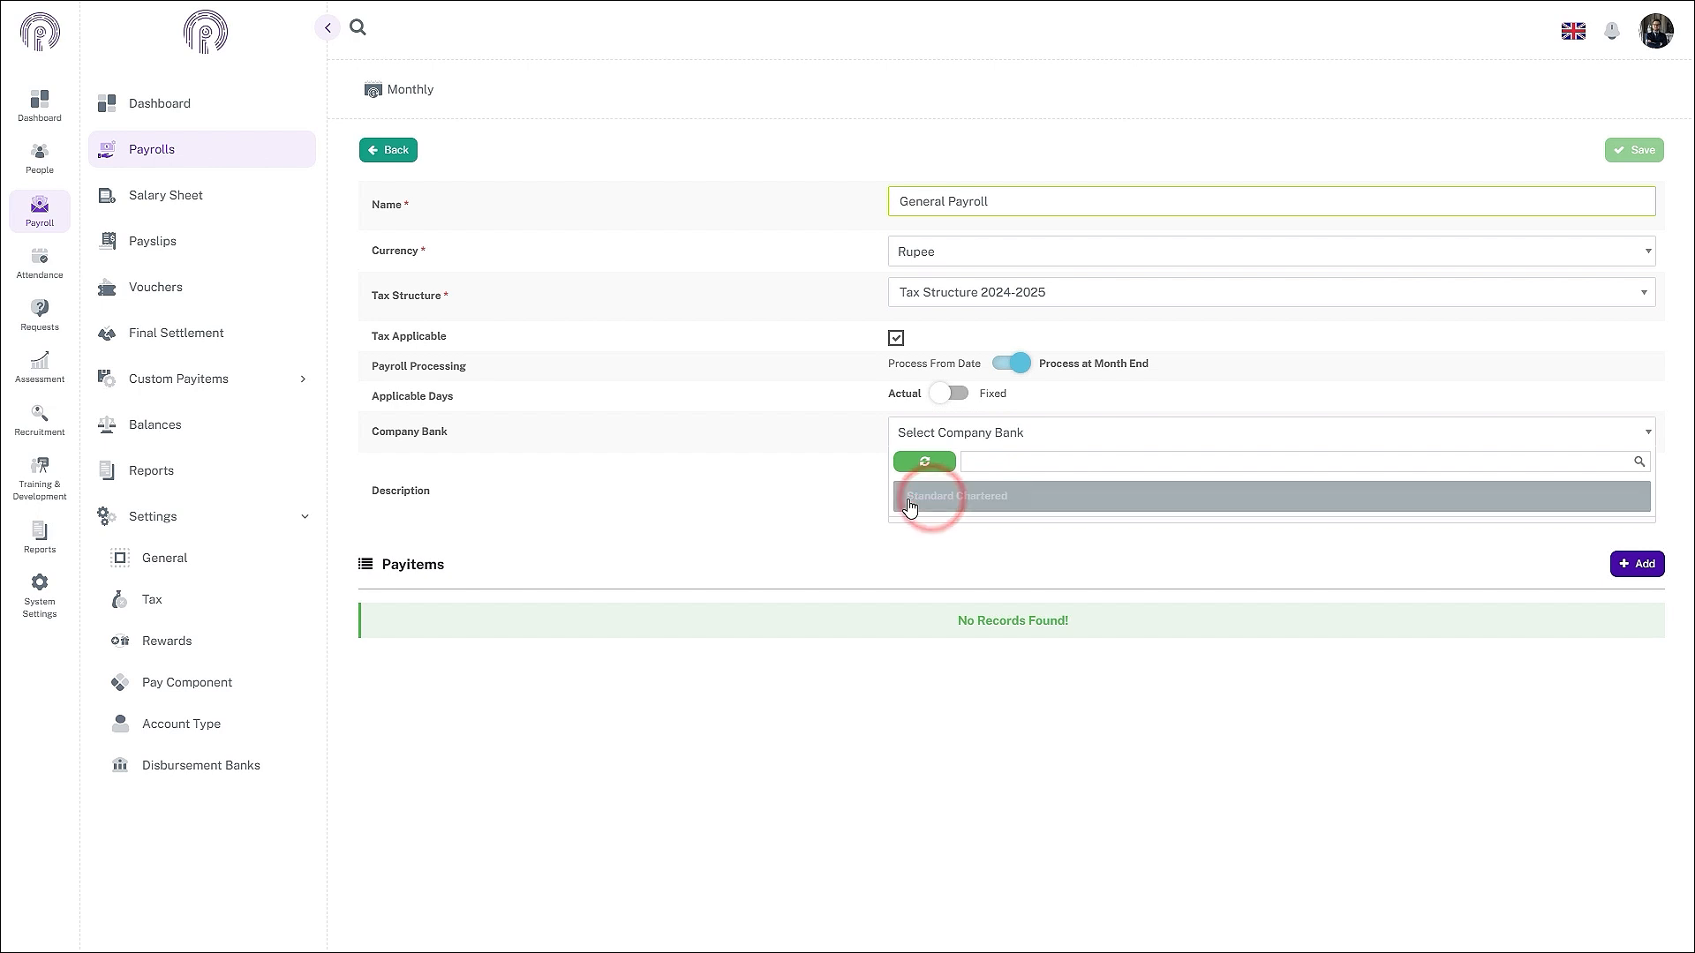
pyautogui.click(789, 452)
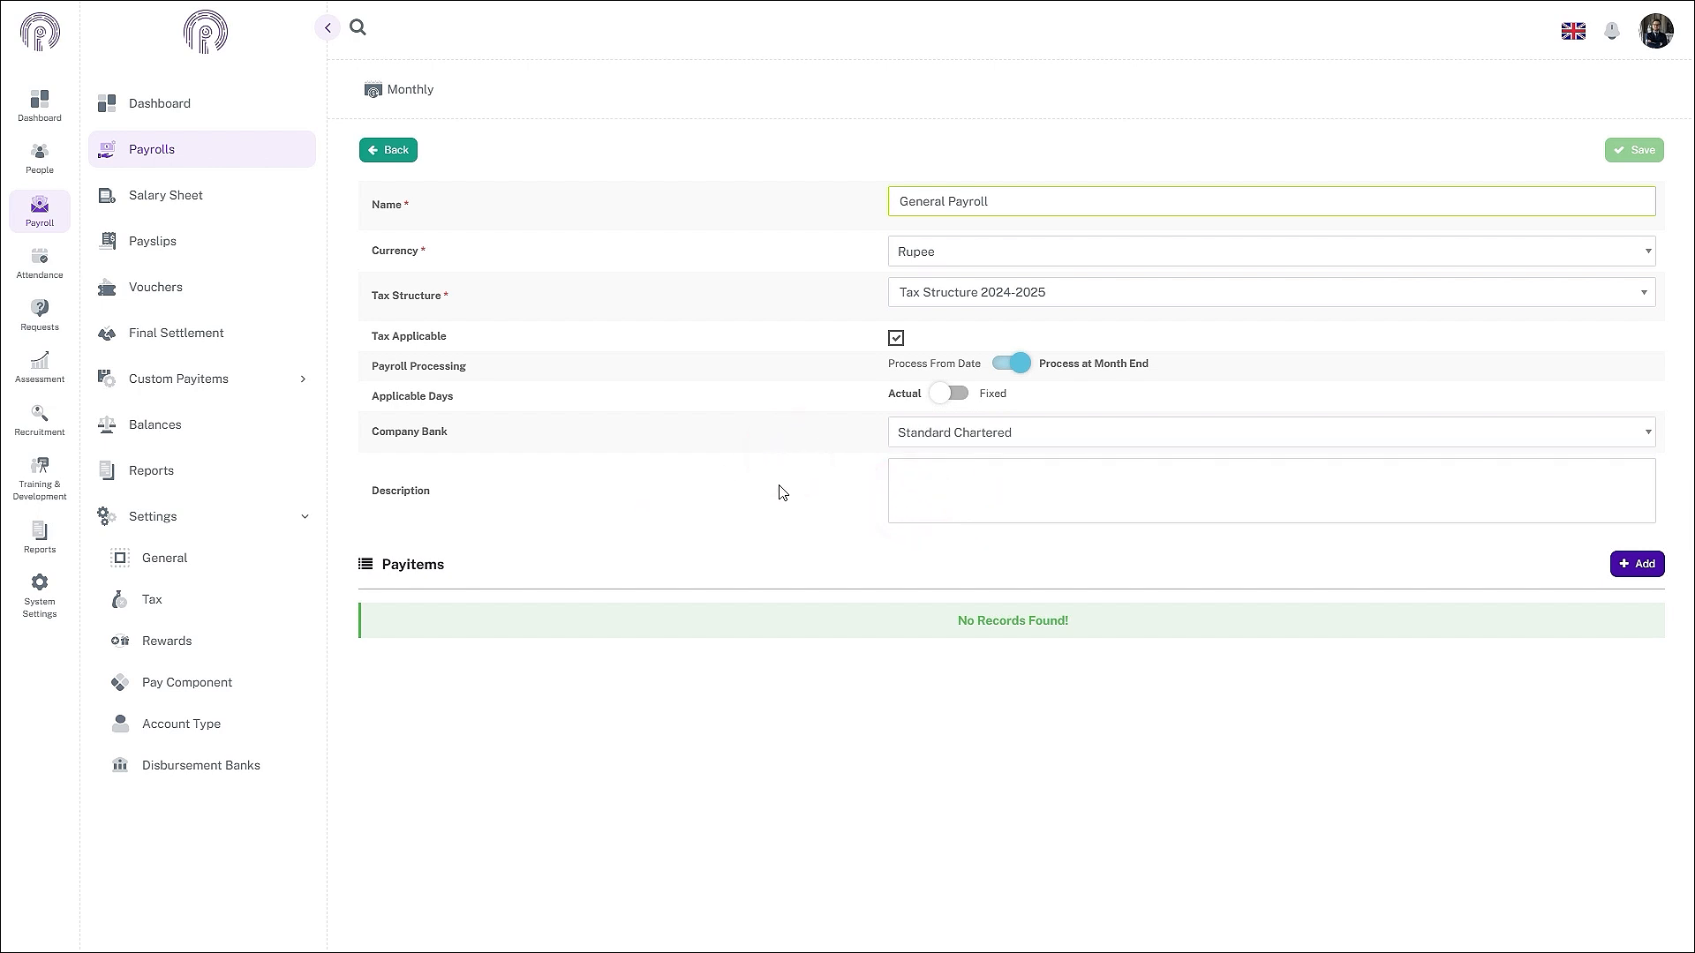
pyautogui.click(887, 488)
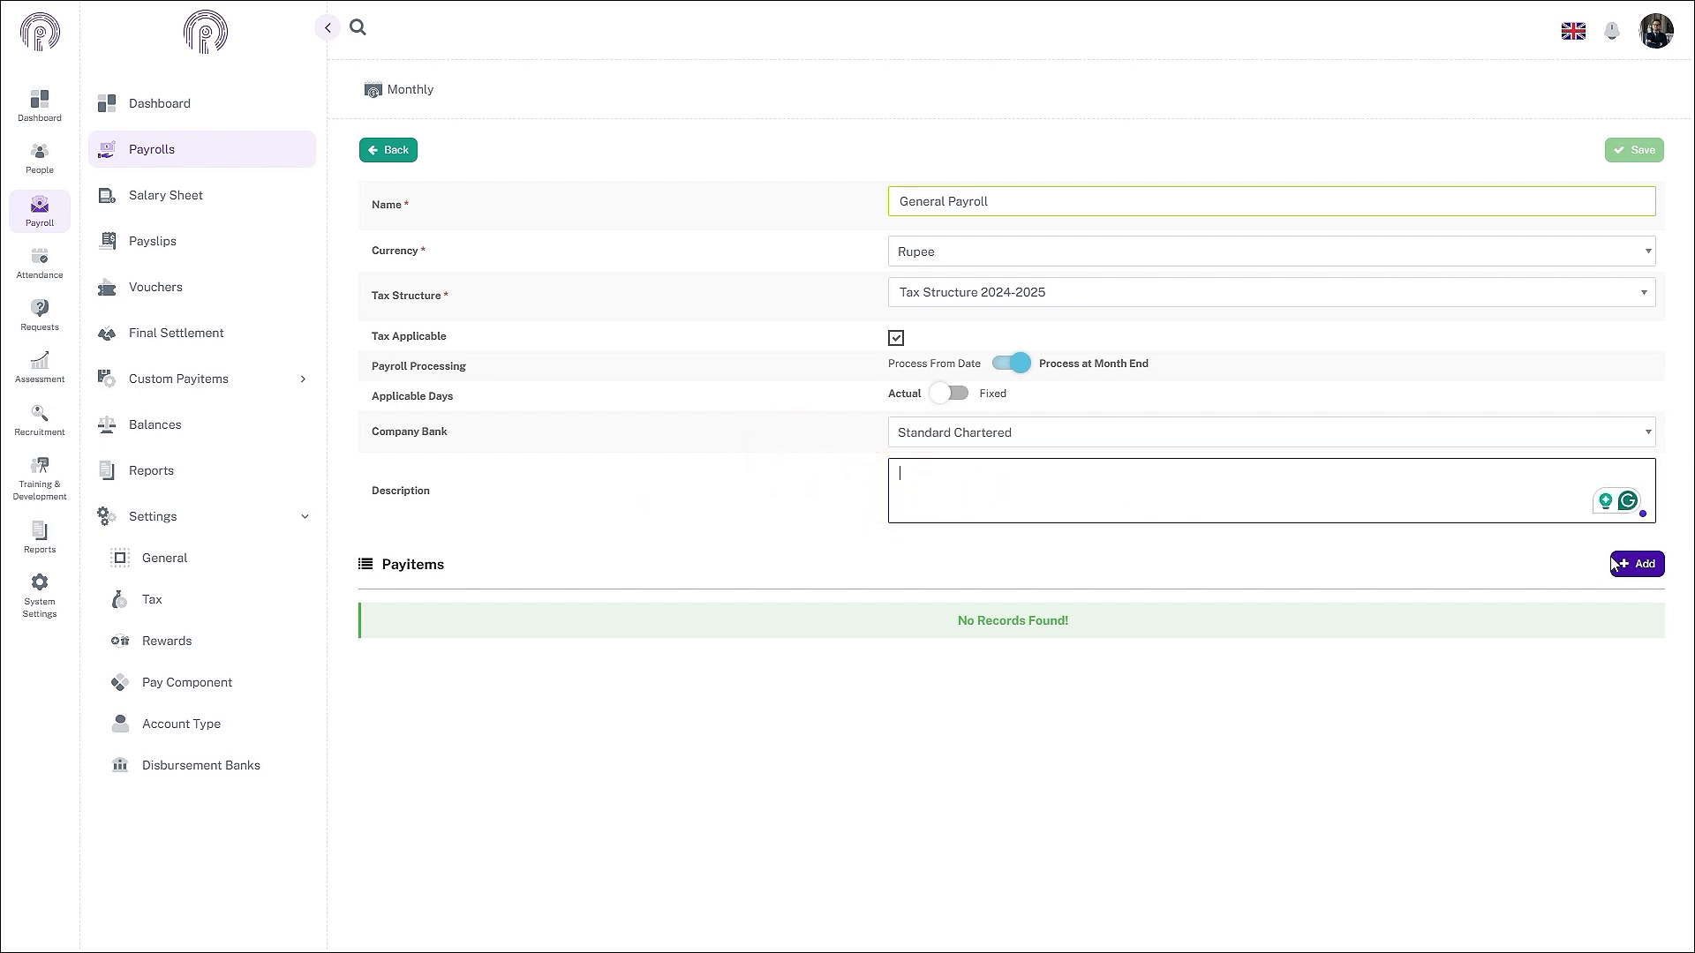
# - Add seven payitem rows and set the first two to Basic Salary and Medical Allowance
pyautogui.click(1638, 565)
pyautogui.click(1639, 565)
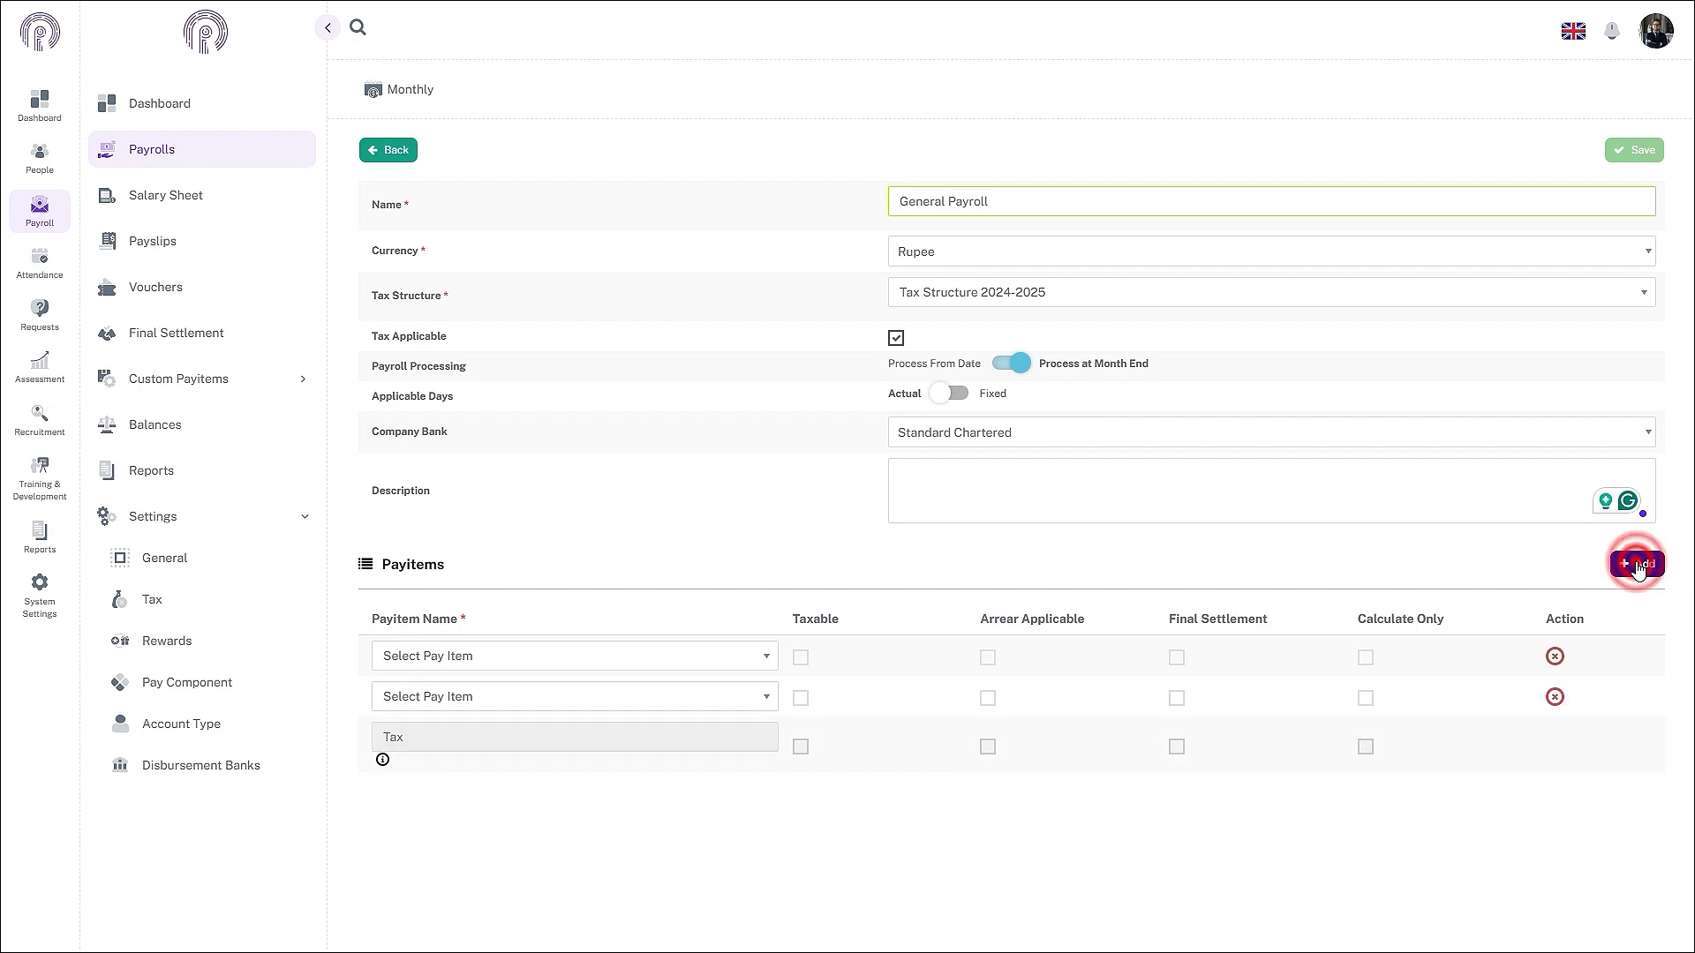
pyautogui.click(1639, 565)
pyautogui.click(1638, 565)
pyautogui.click(1639, 565)
pyautogui.click(1638, 565)
pyautogui.click(1639, 565)
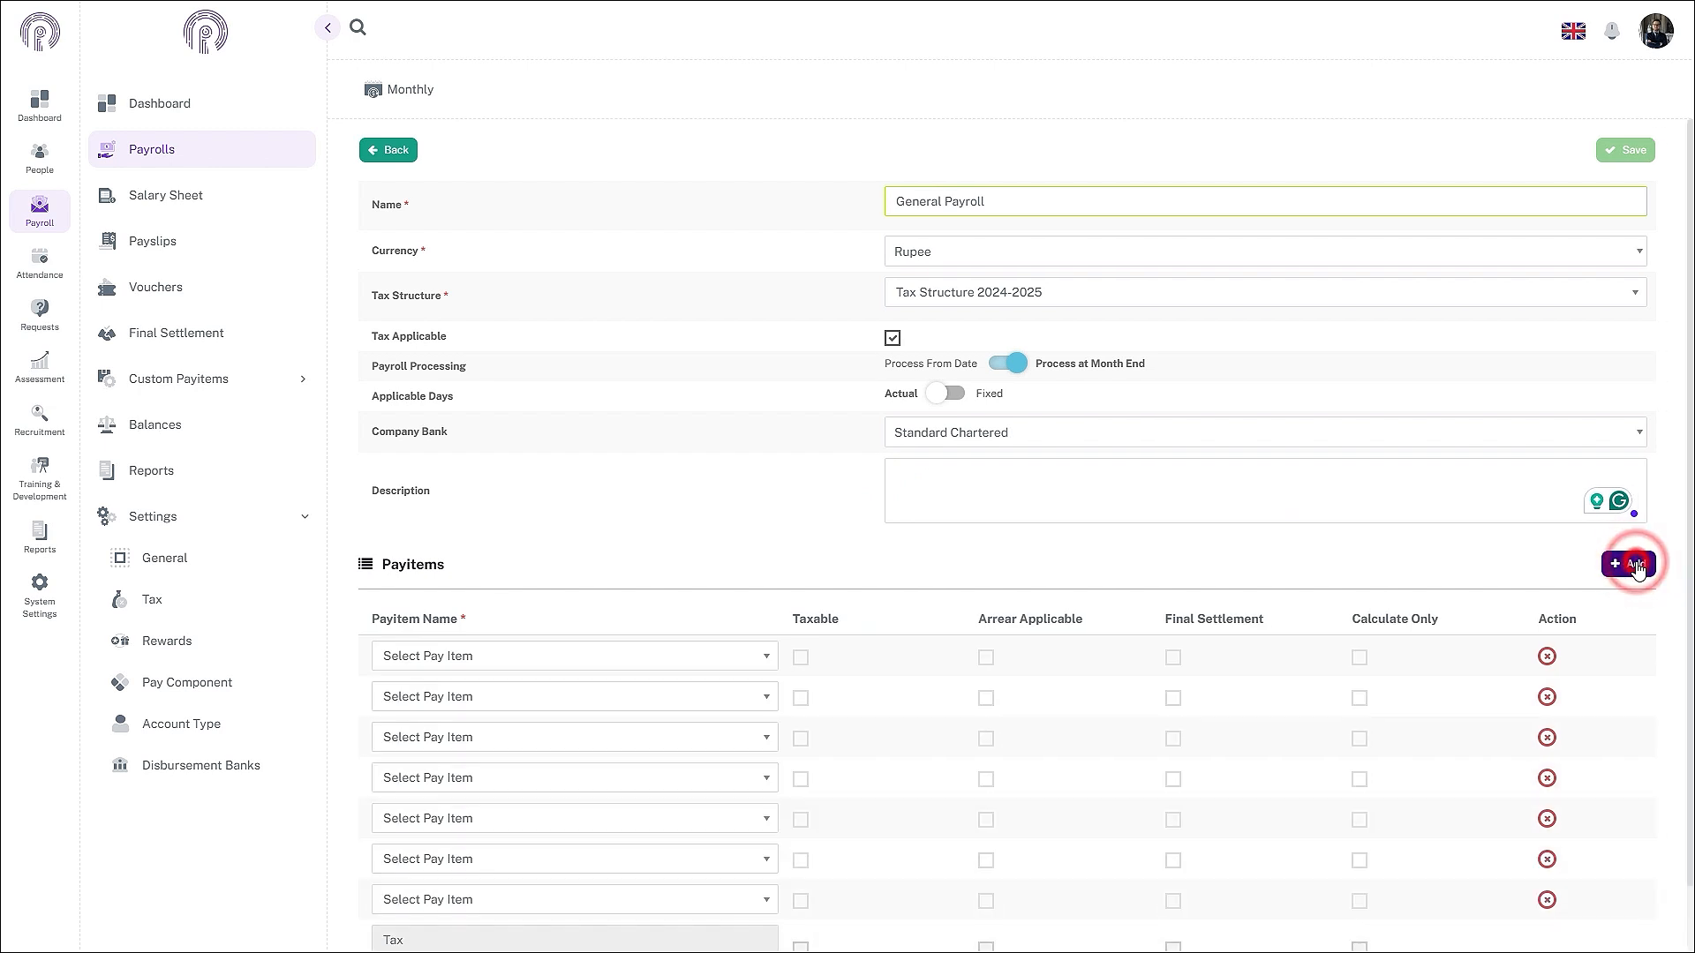
pyautogui.click(1639, 565)
pyautogui.scroll(-2, 964, 586)
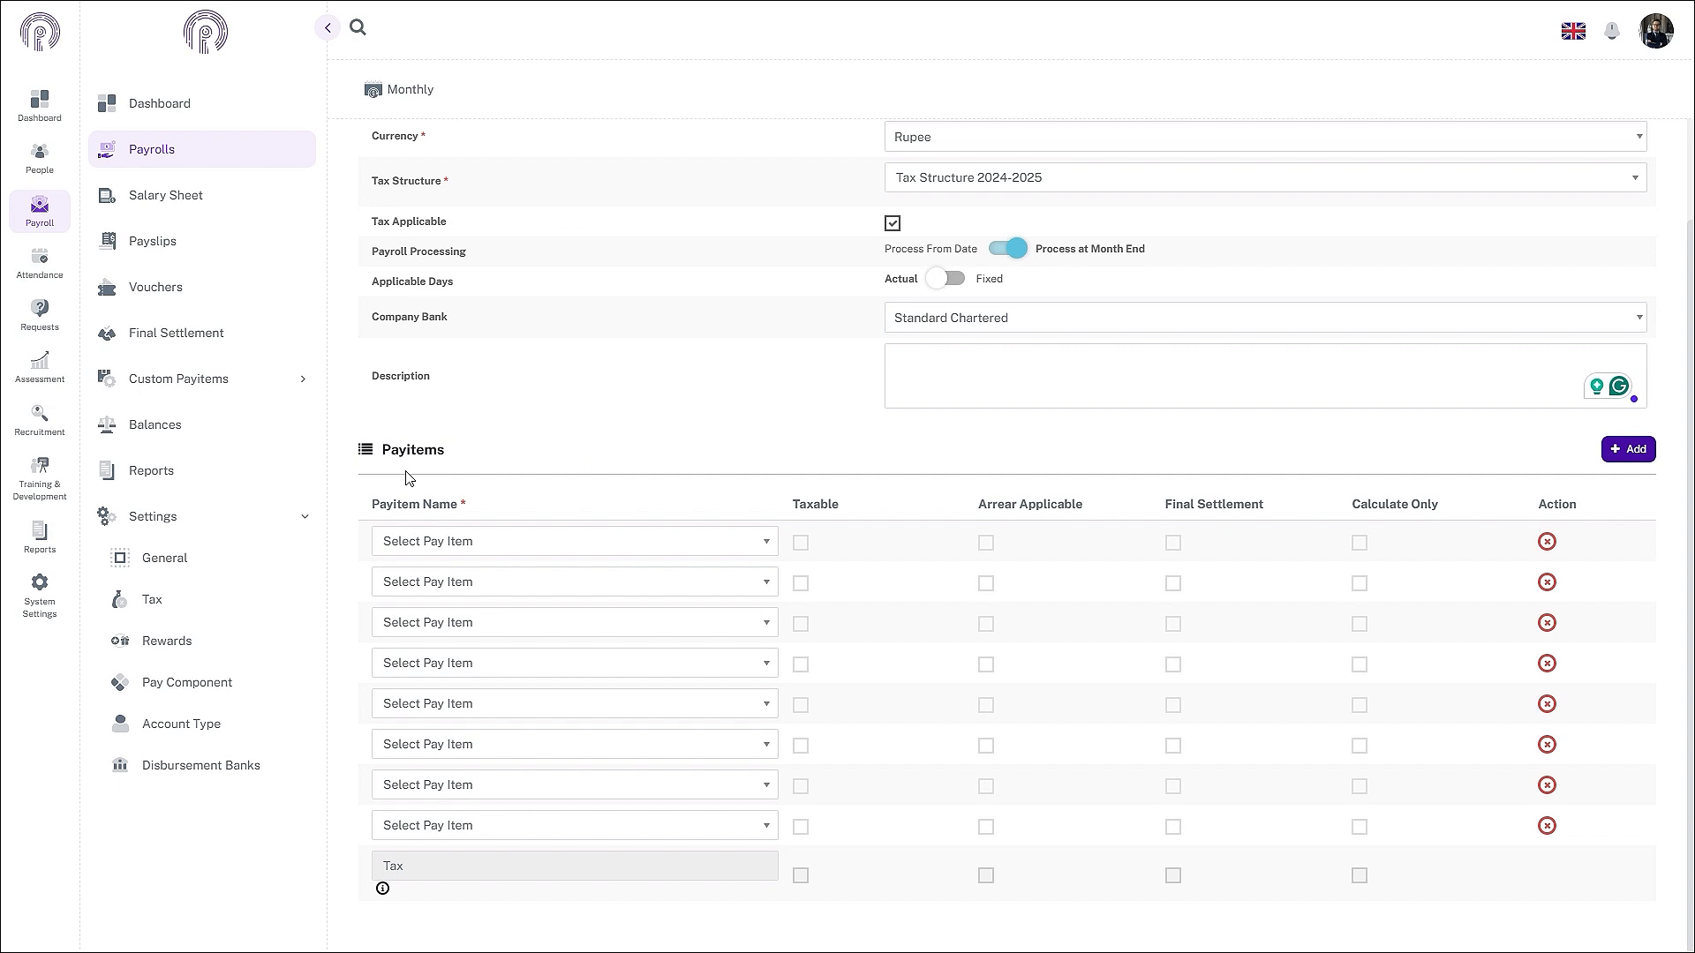
pyautogui.click(512, 538)
pyautogui.click(510, 534)
pyautogui.click(511, 535)
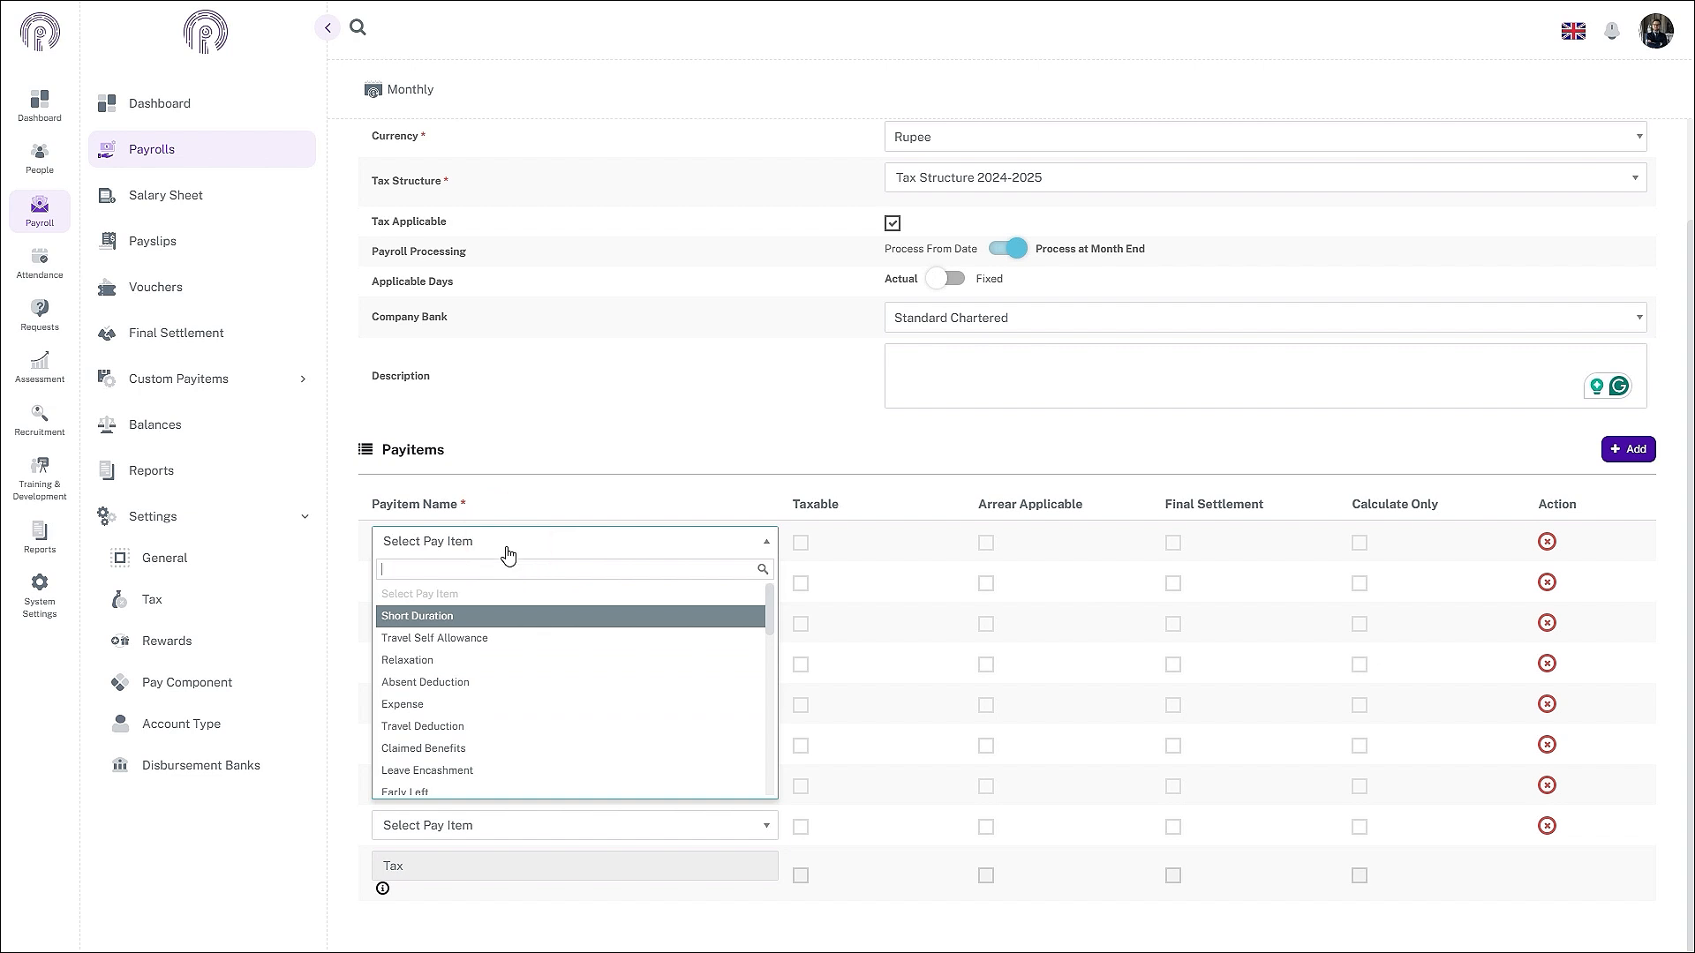
pyautogui.write('Basi')
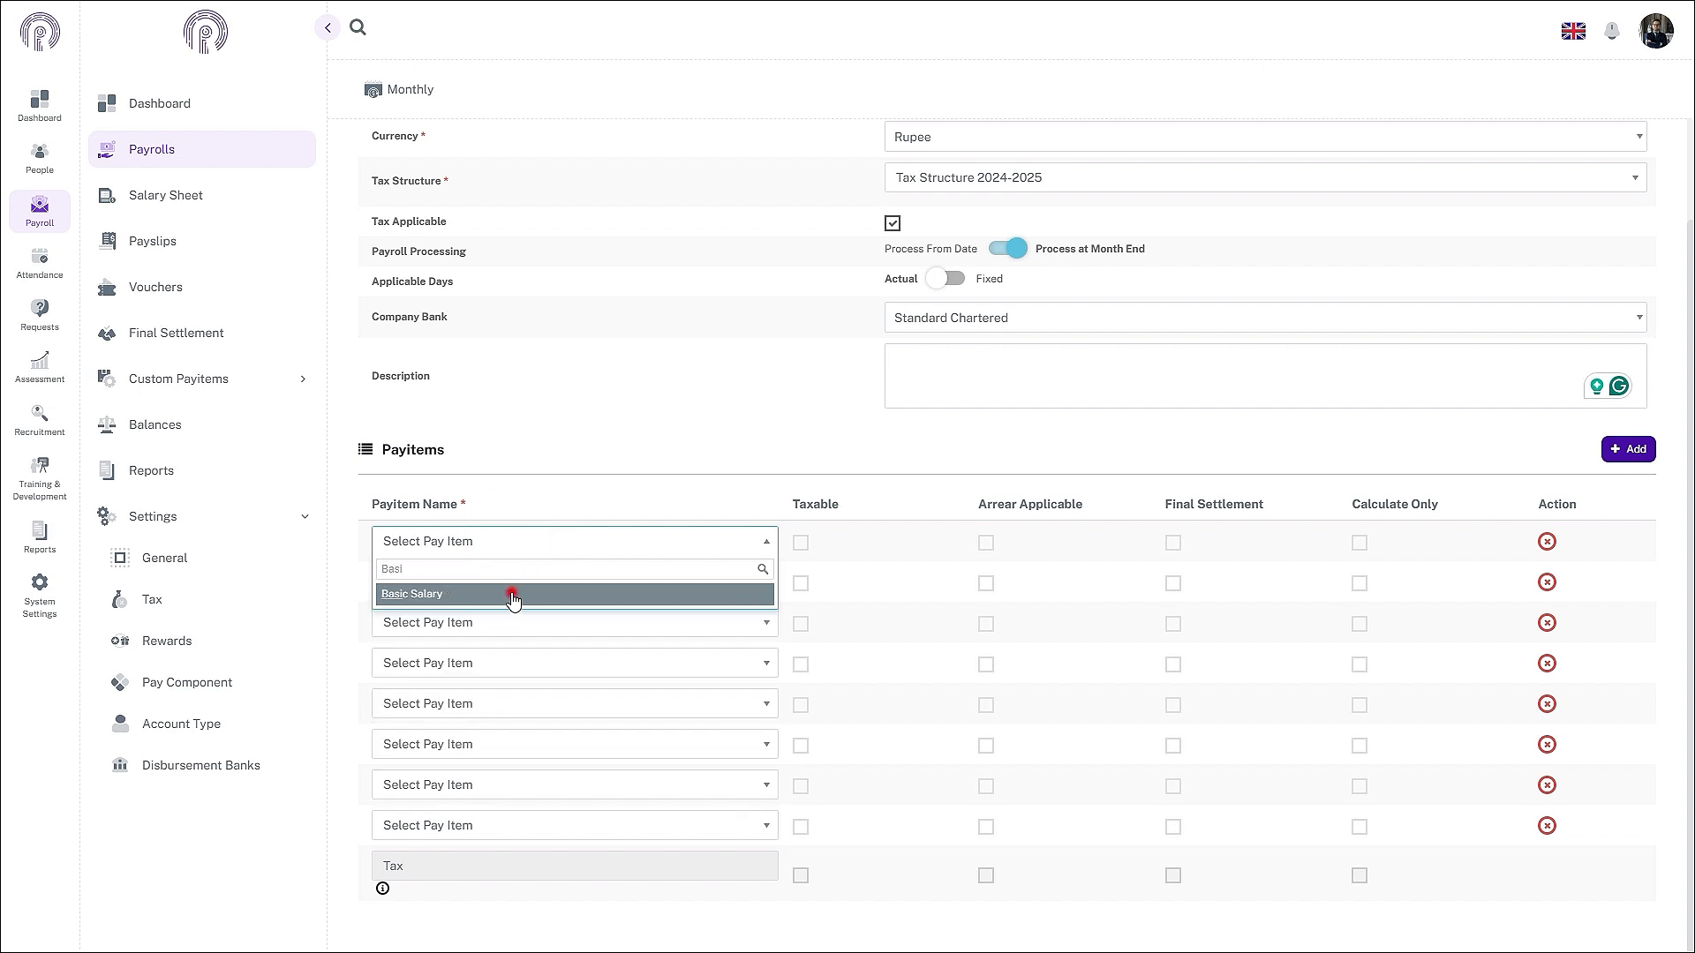
pyautogui.click(509, 592)
pyautogui.click(512, 597)
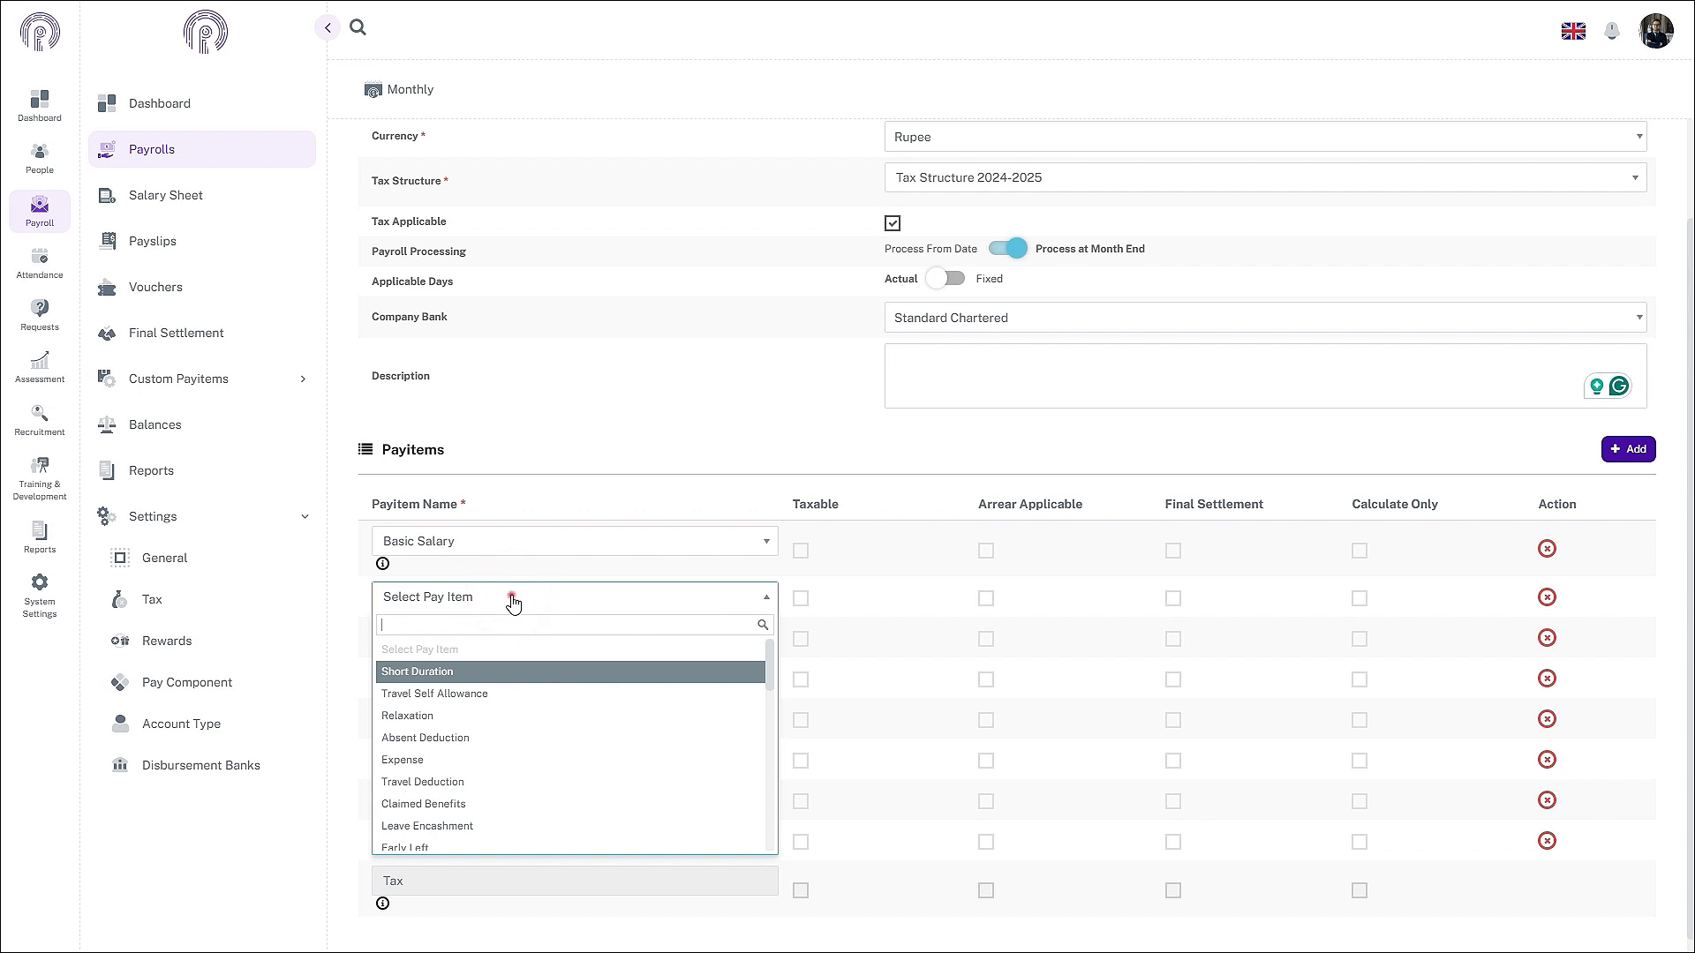
pyautogui.click(514, 598)
pyautogui.click(513, 598)
pyautogui.write('Medi')
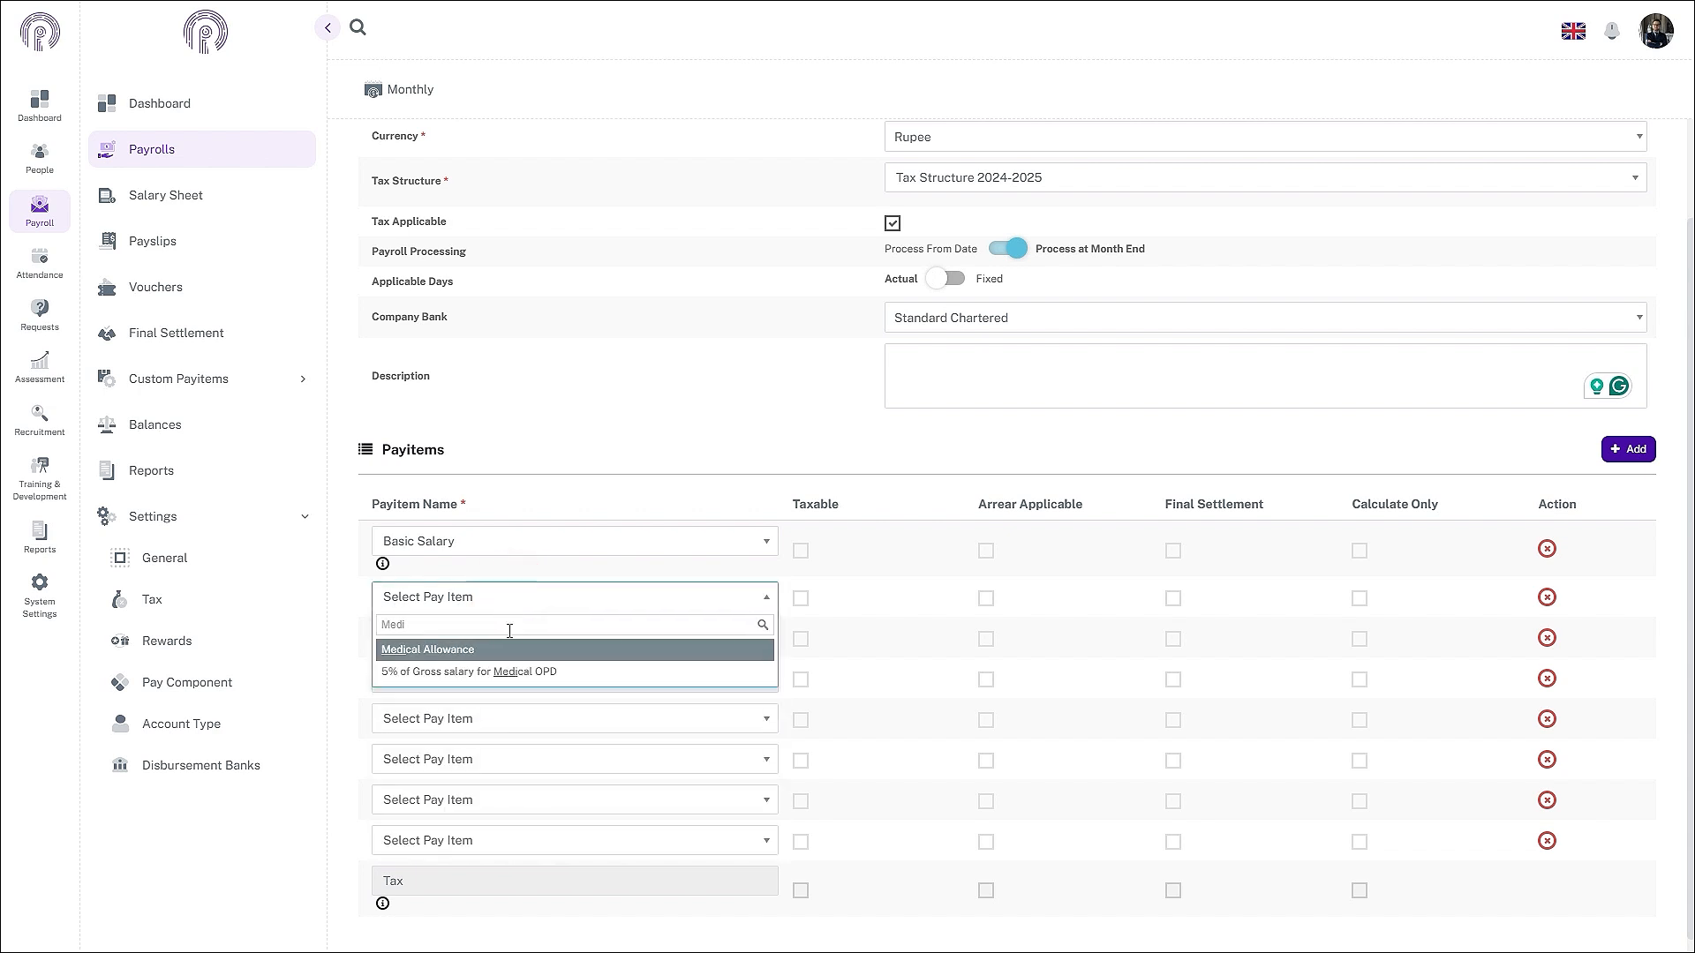
pyautogui.click(501, 649)
# - Add COLA, Internet Allowance, 5% of Gross salary Medical OPD, and 3000 For Gym payitems
pyautogui.click(485, 653)
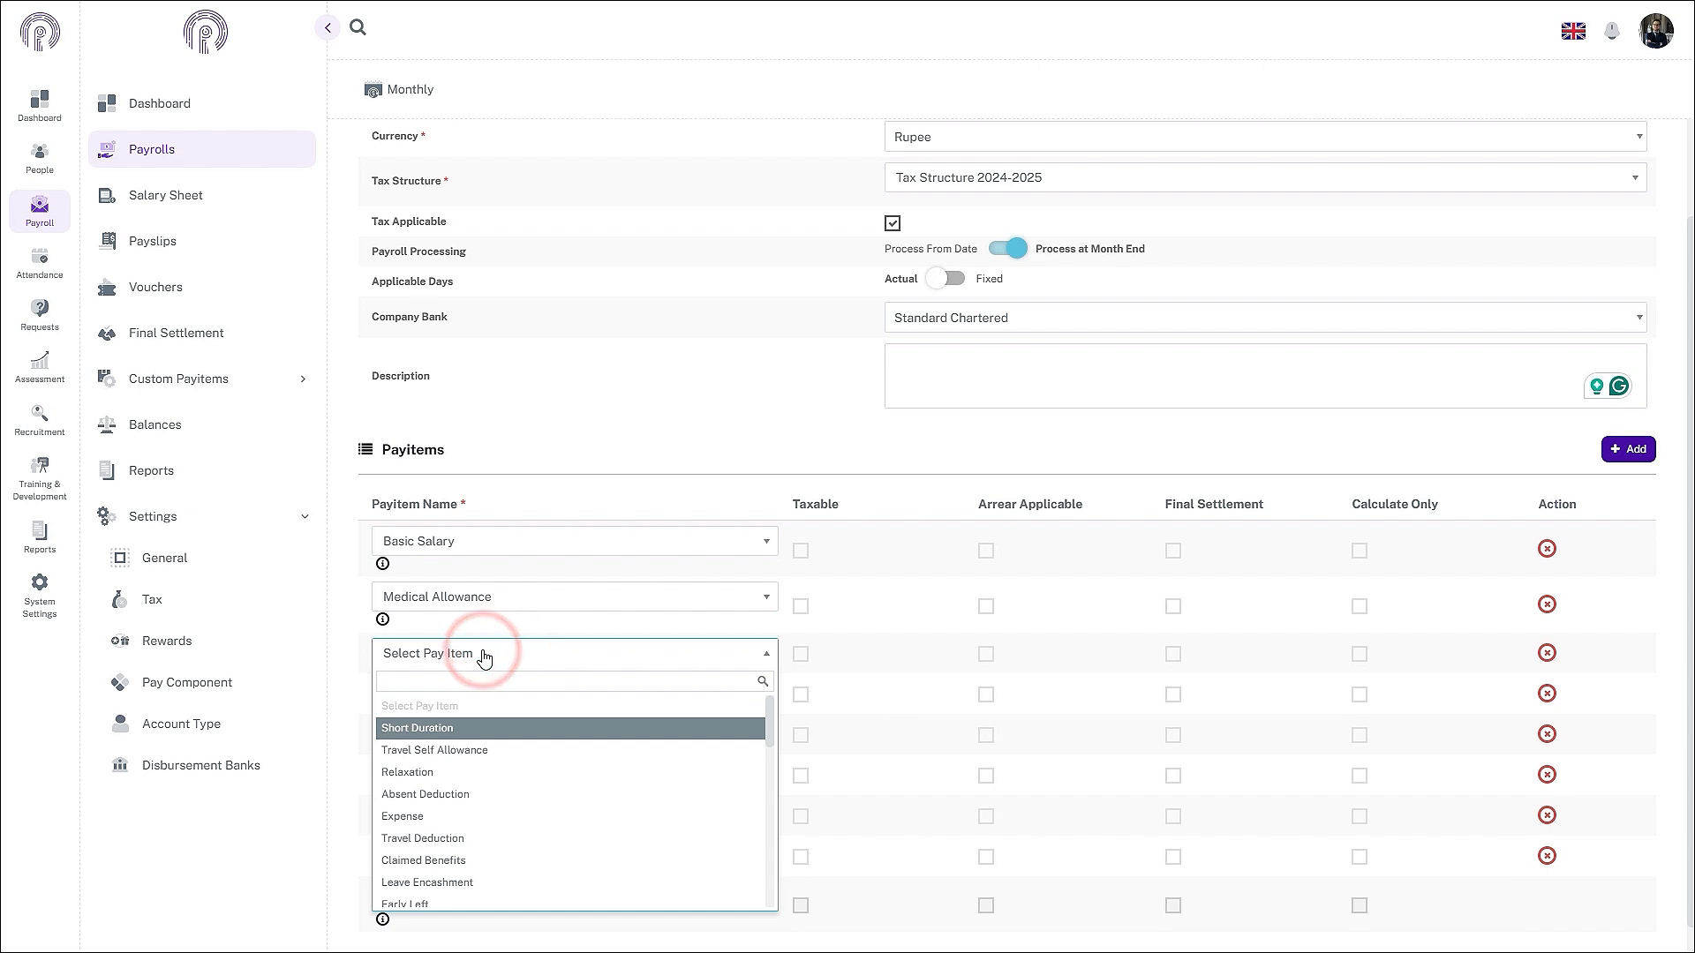
pyautogui.write('COLA')
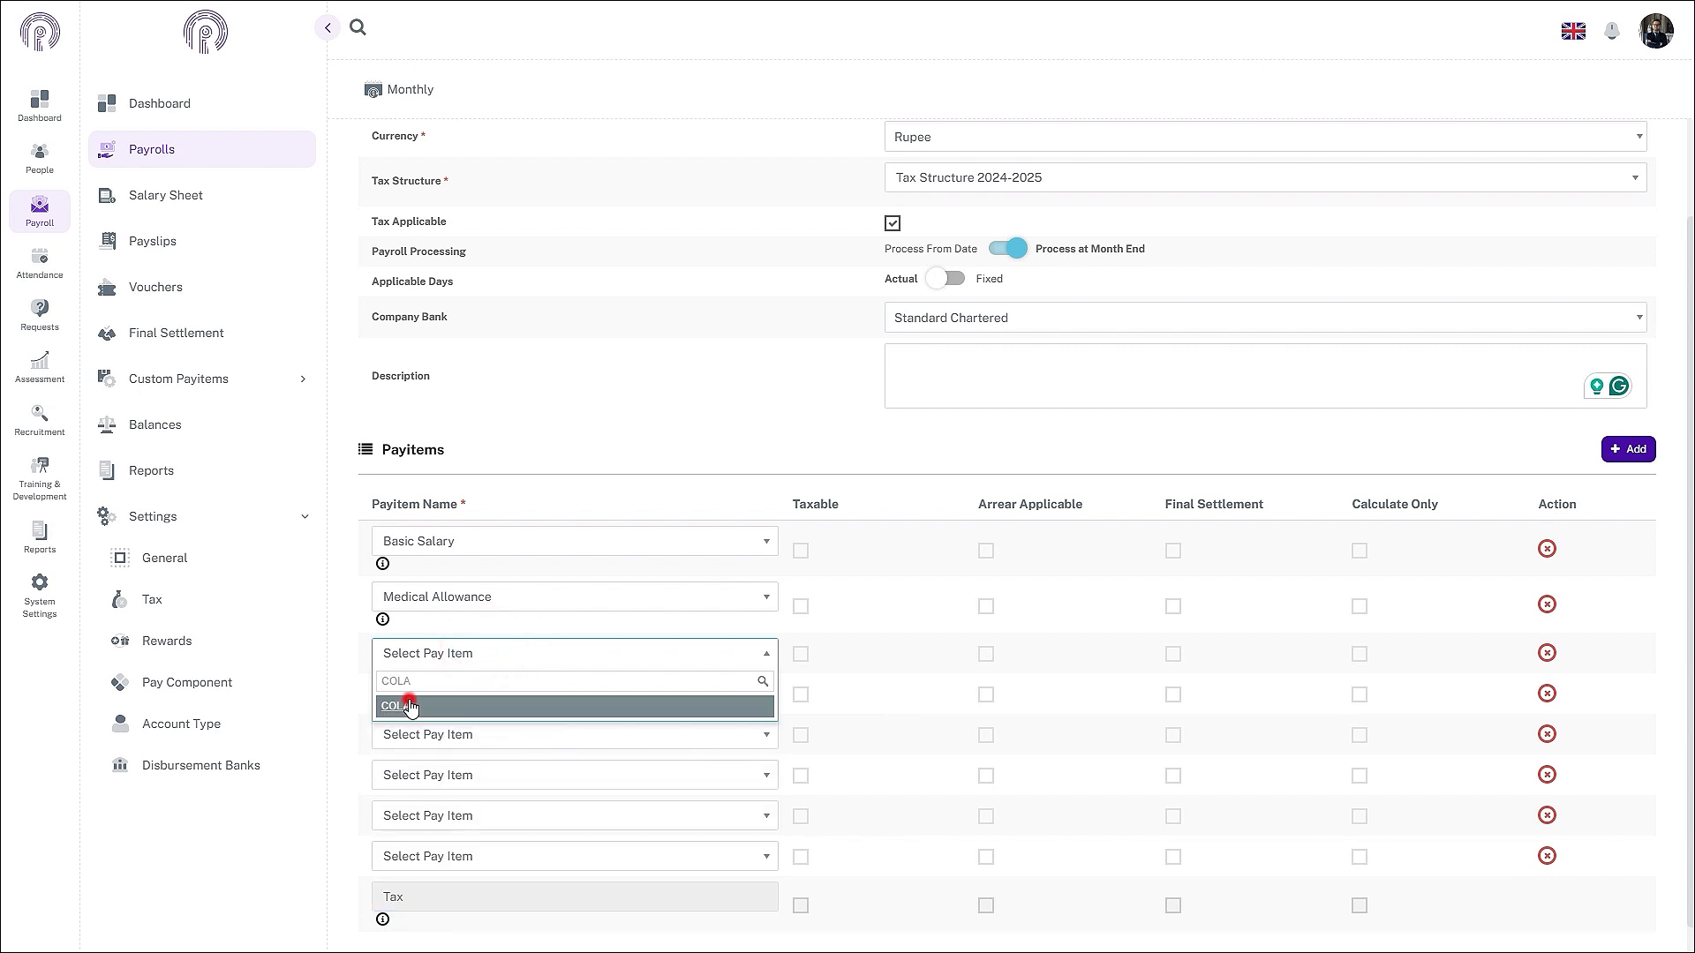
pyautogui.click(411, 706)
pyautogui.click(431, 709)
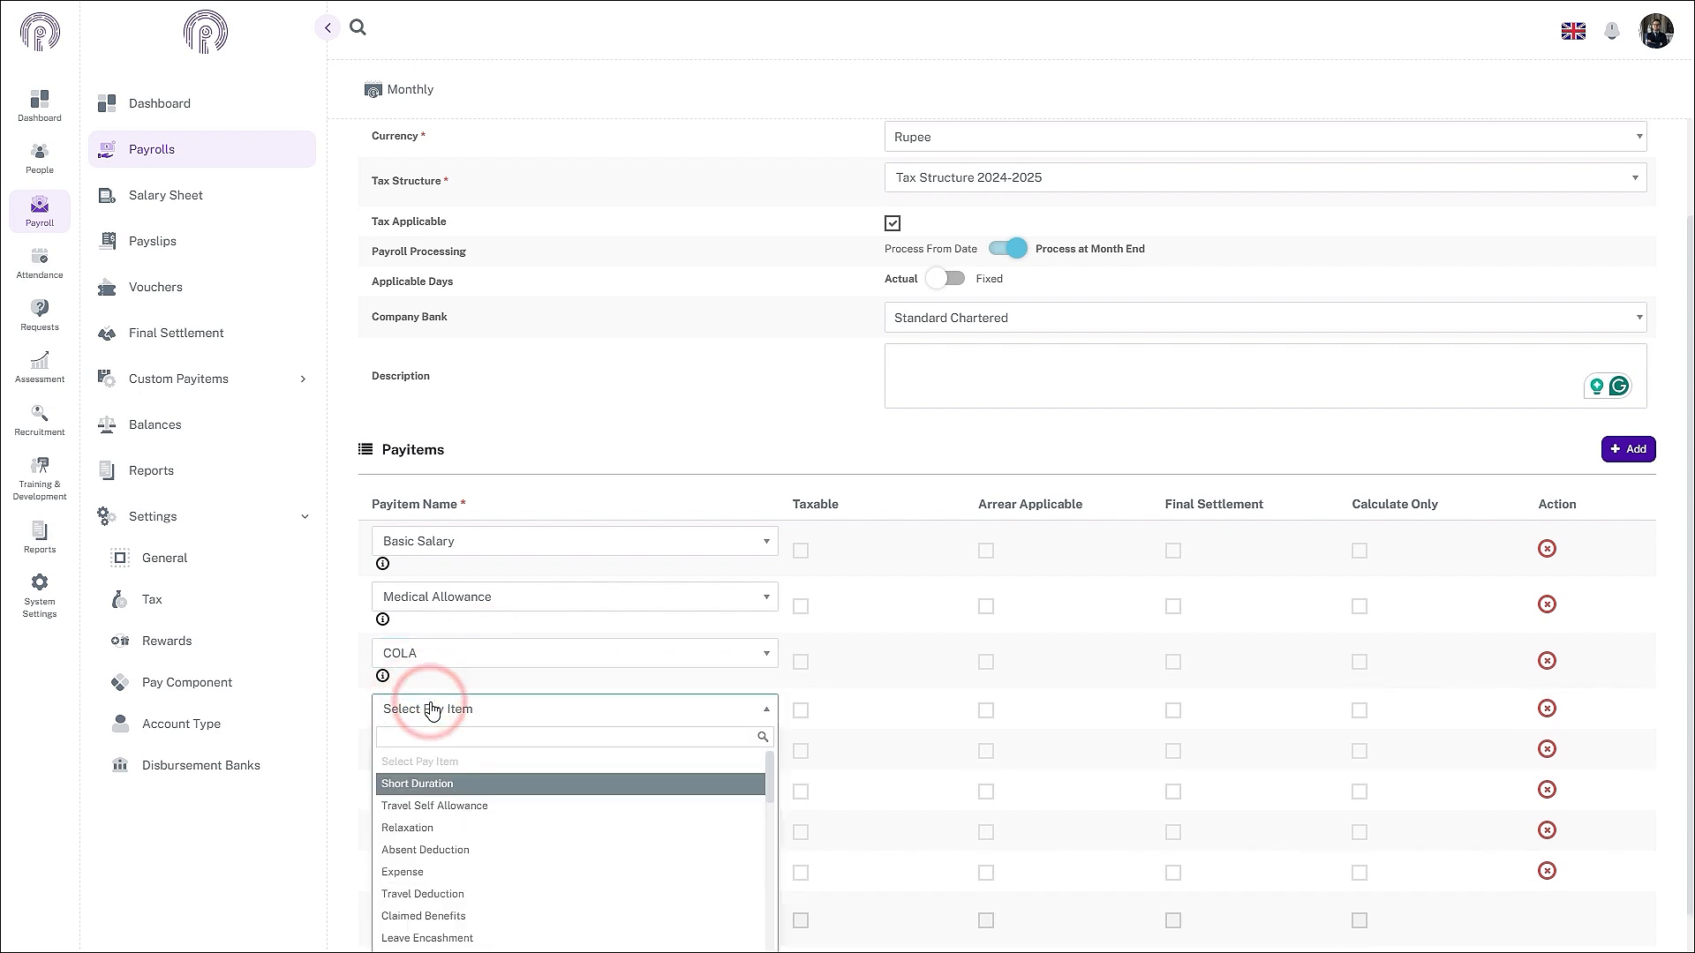
pyautogui.write('Inte')
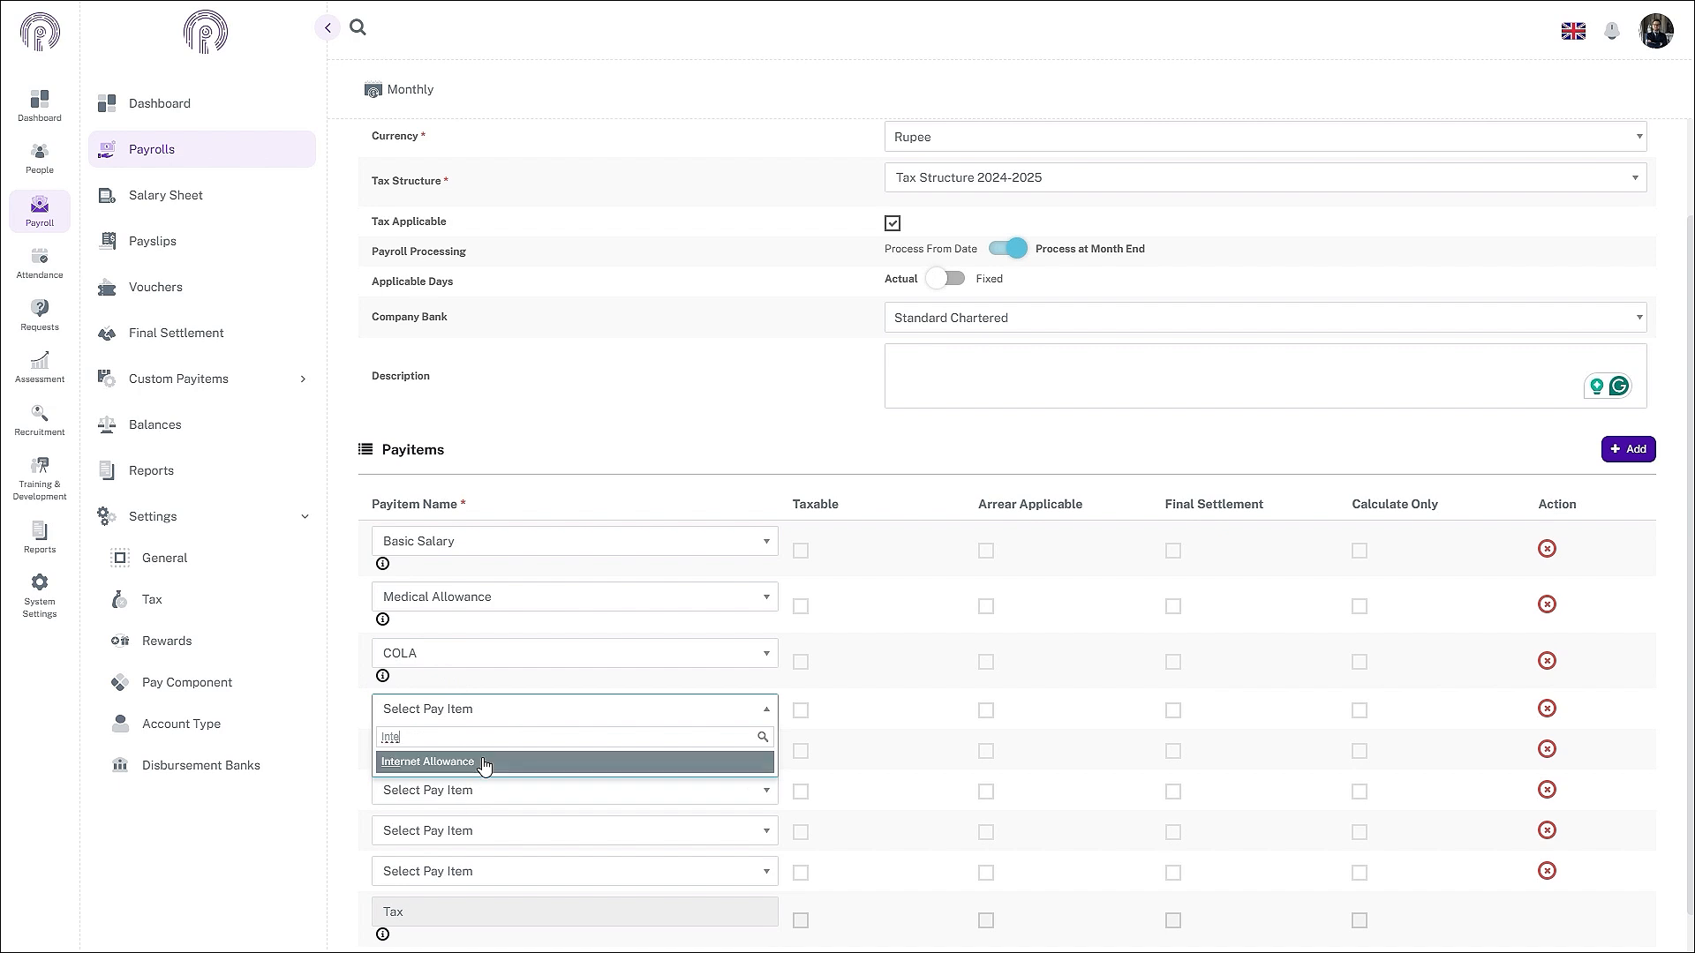
pyautogui.click(484, 765)
pyautogui.click(487, 750)
pyautogui.write('5')
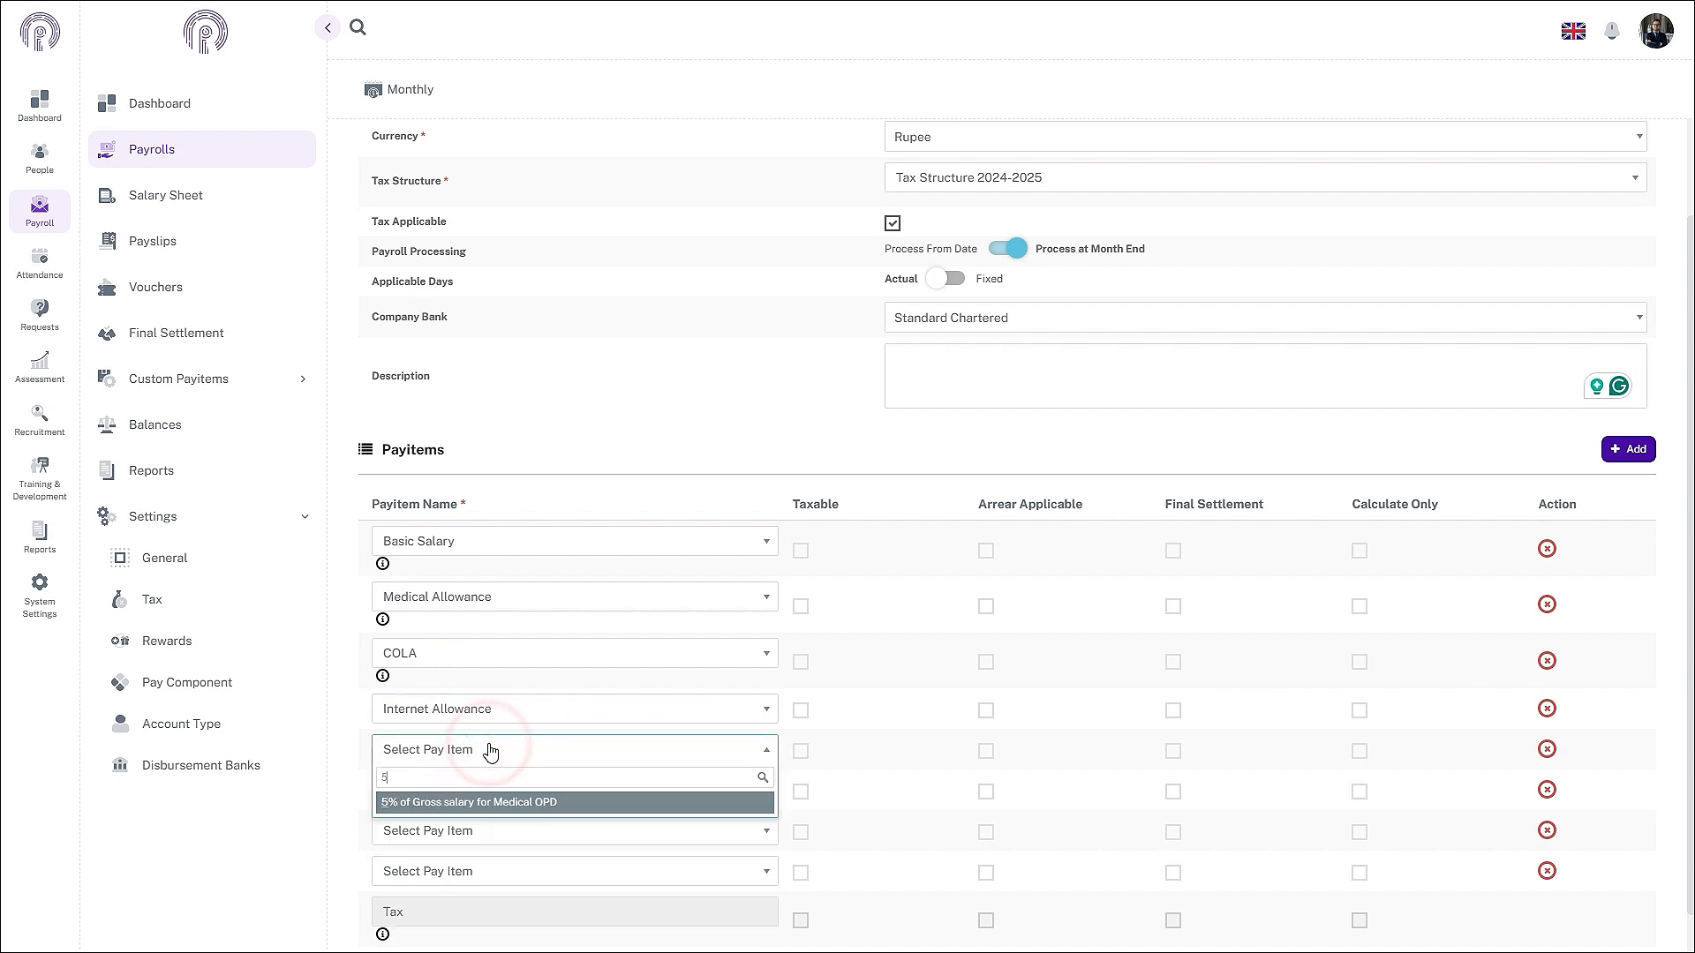
pyautogui.click(458, 802)
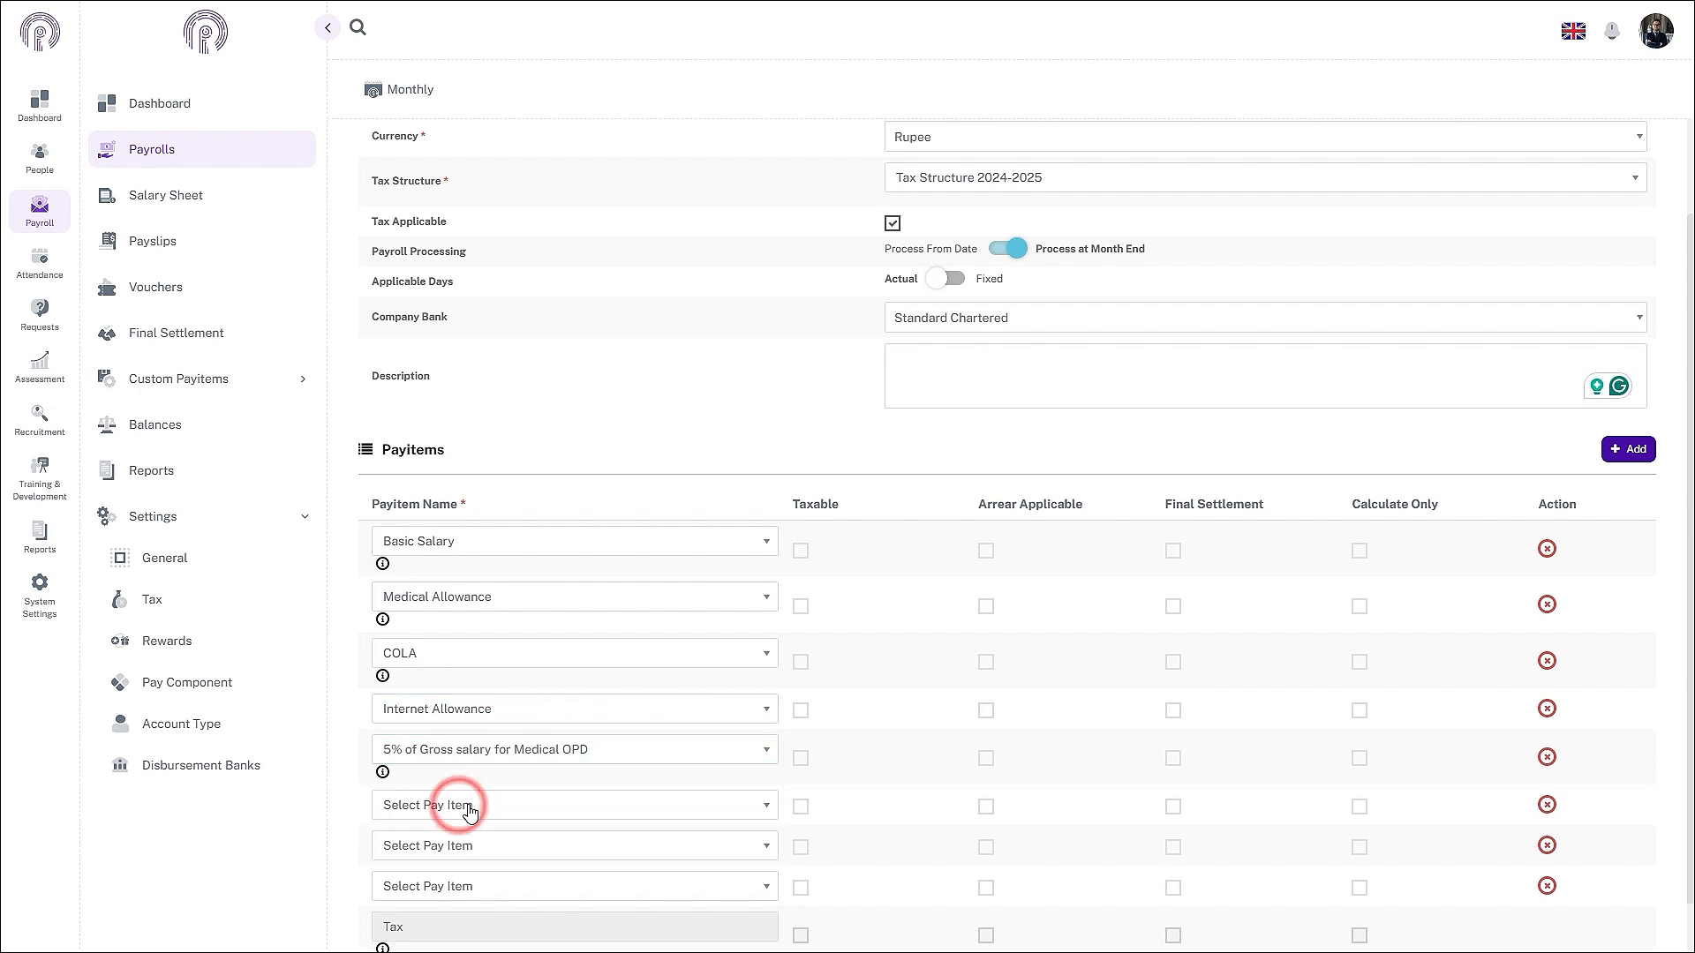
pyautogui.click(468, 810)
pyautogui.write('30')
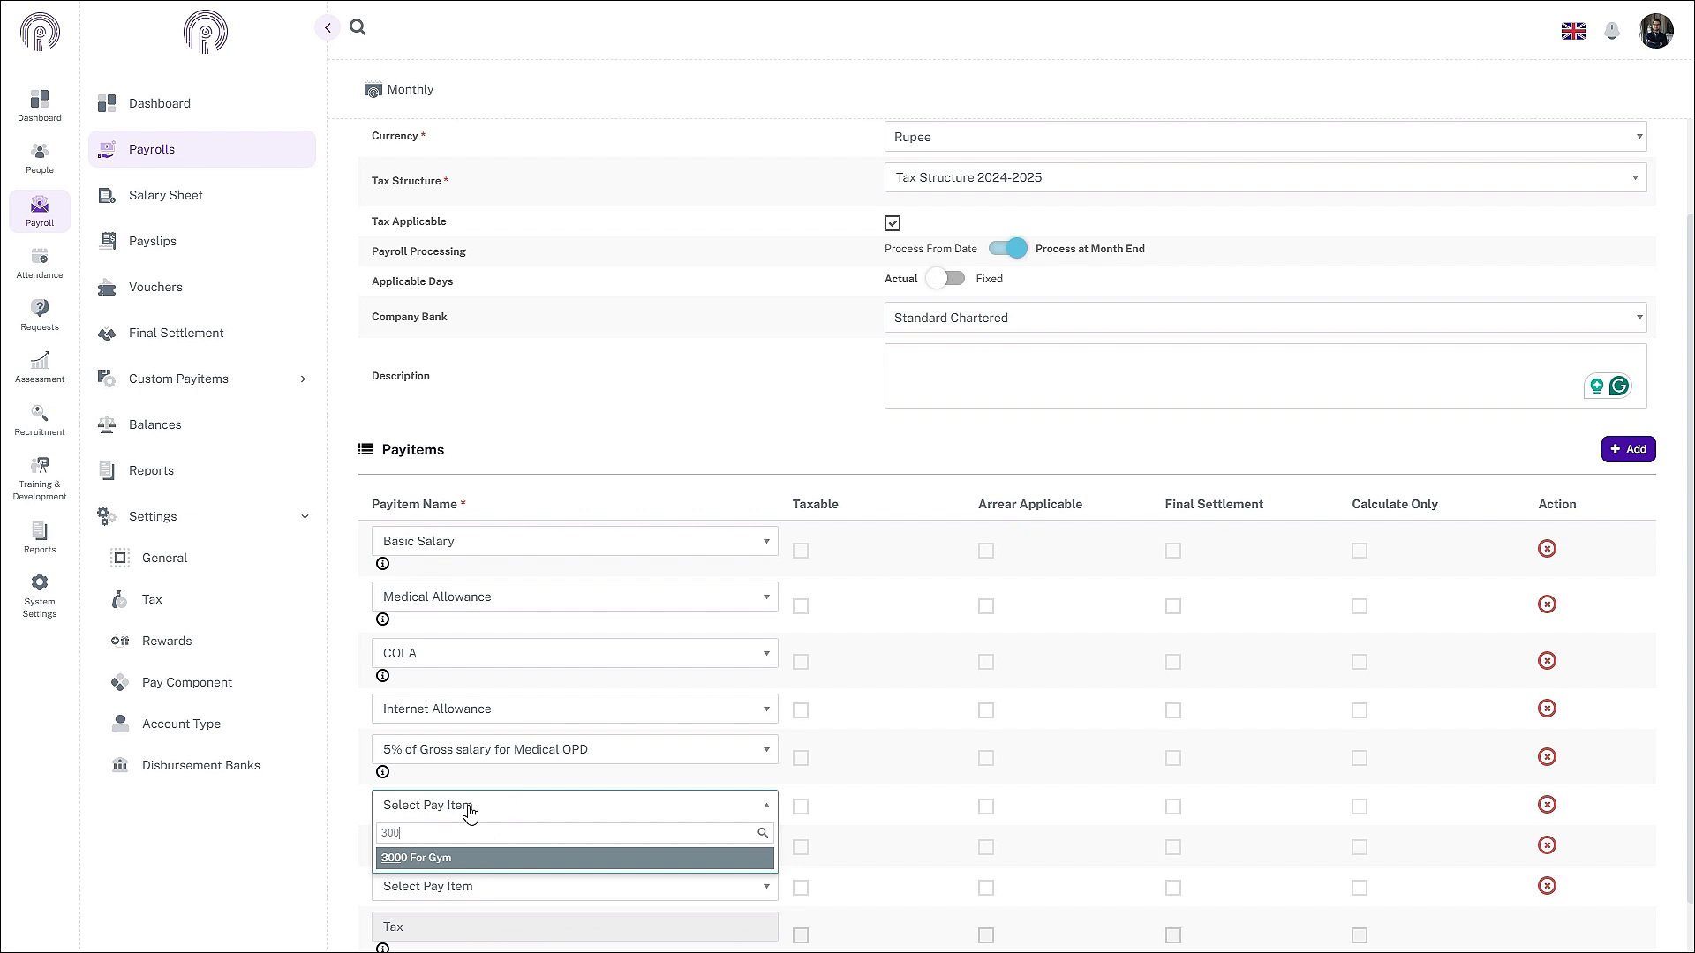
pyautogui.write('0')
pyautogui.click(467, 858)
# - Add Sales Commission and Bonus on Sales as payitems
pyautogui.click(468, 862)
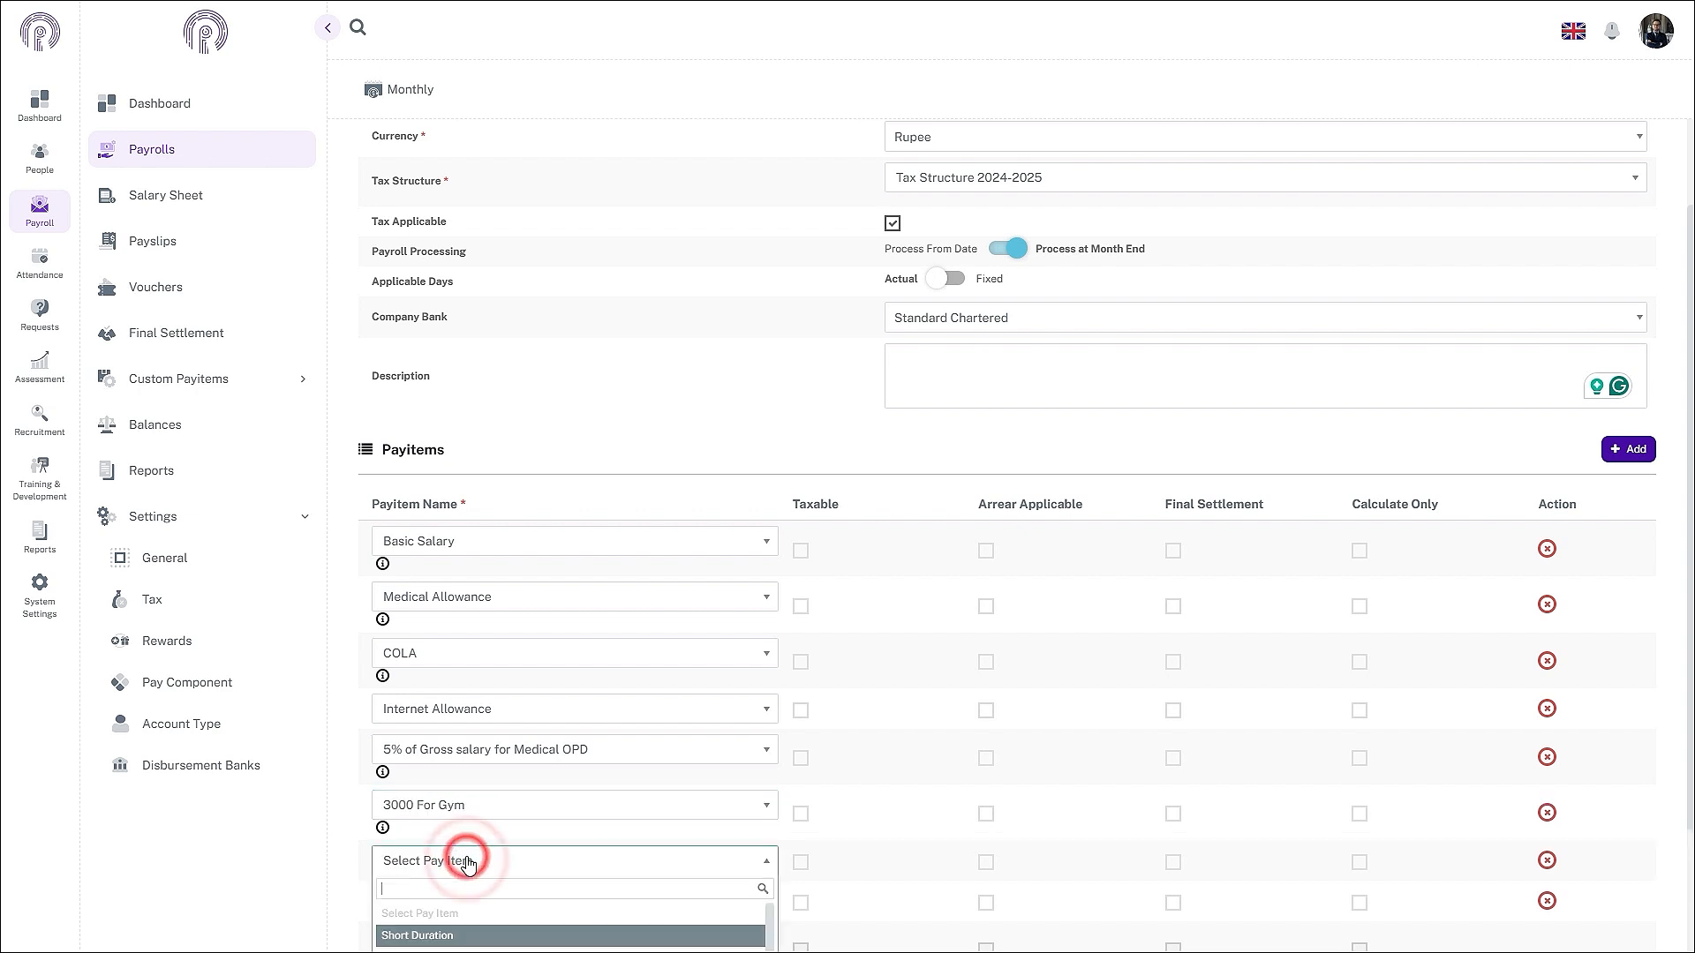
pyautogui.write('sal')
pyautogui.scroll(-1, 507, 865)
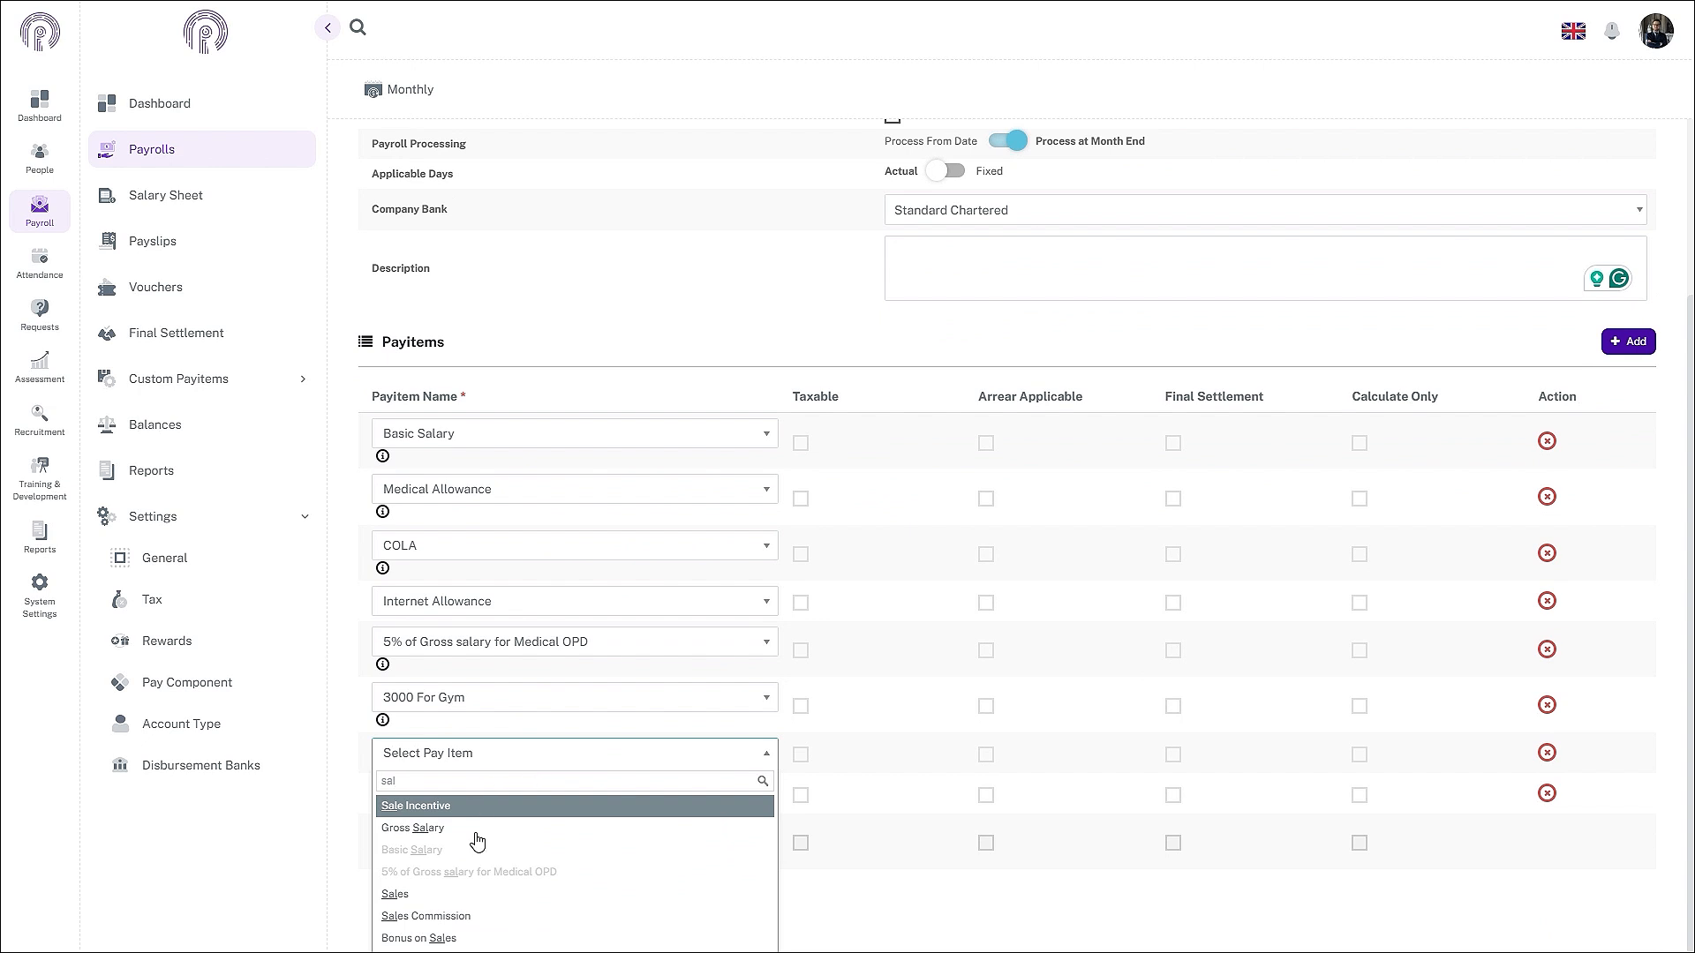
pyautogui.click(442, 912)
pyautogui.click(450, 830)
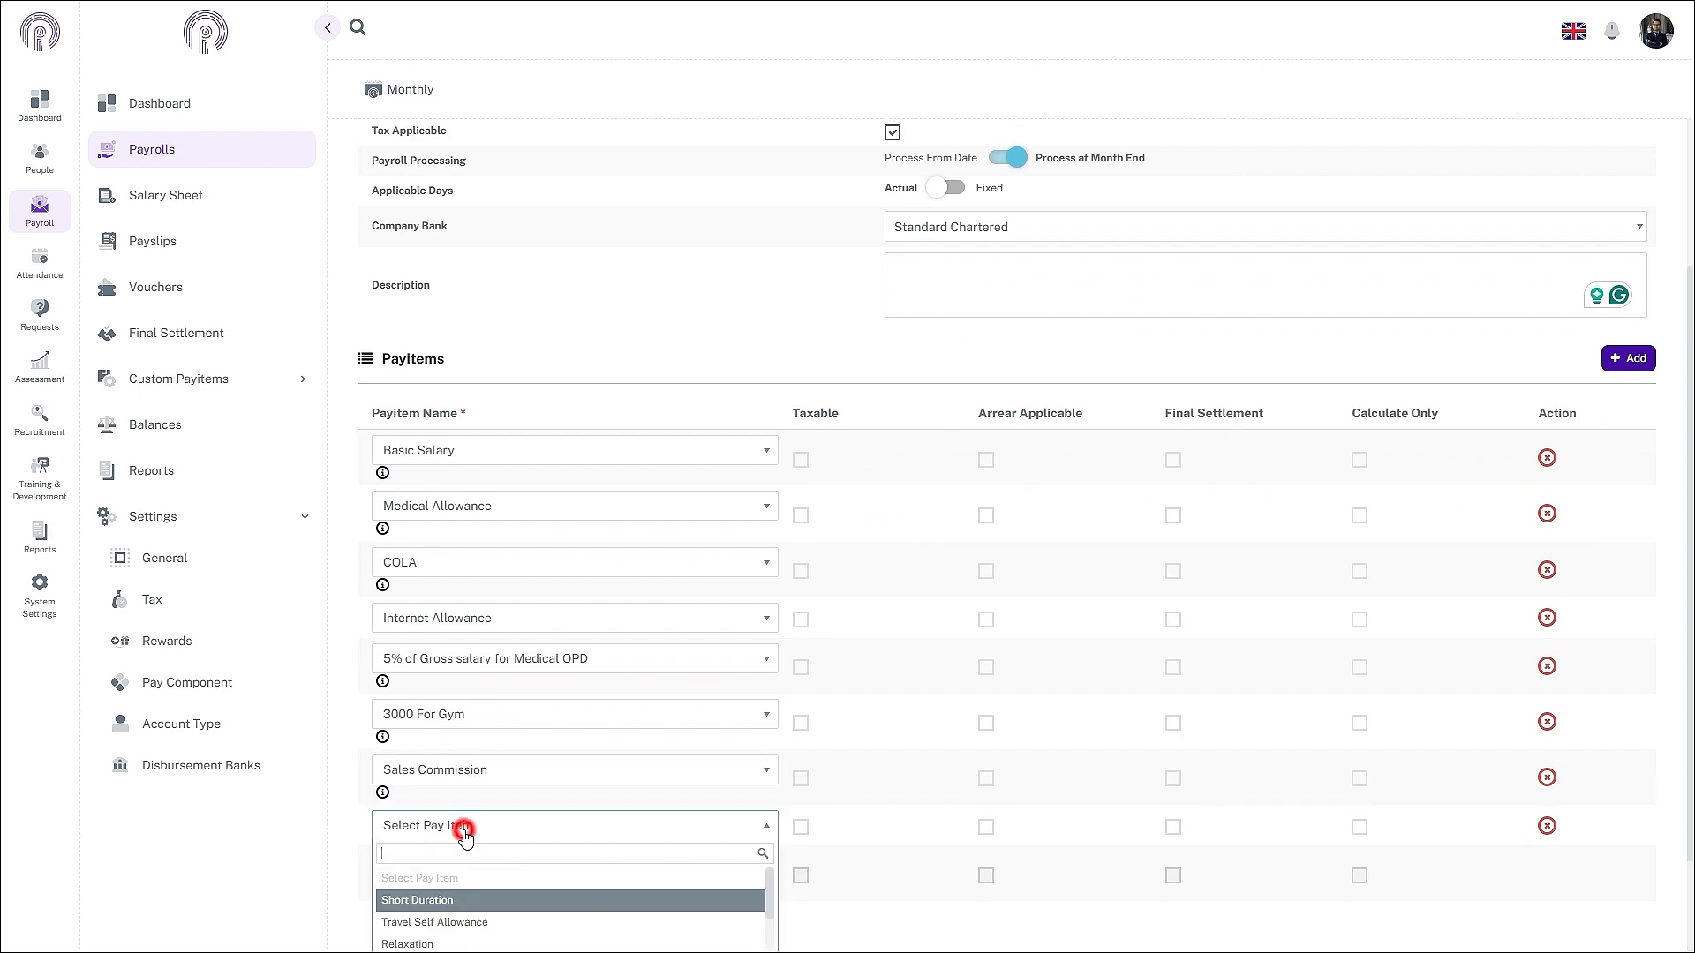
pyautogui.scroll(-3, 495, 865)
pyautogui.write('bonus')
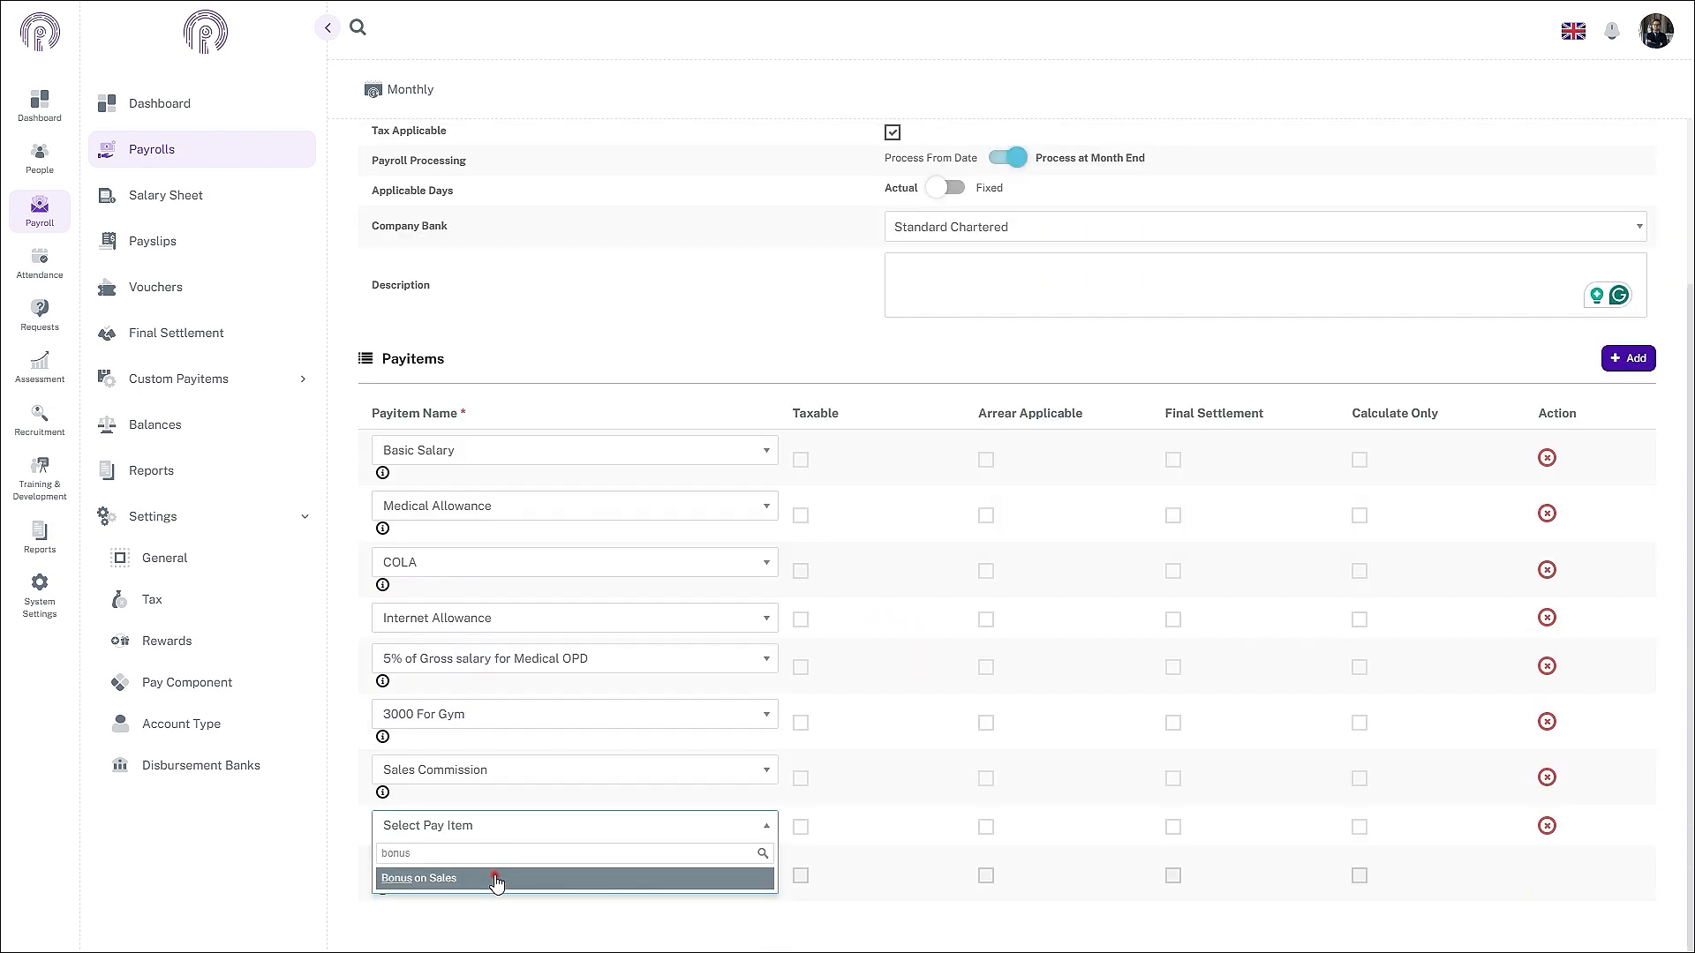
pyautogui.click(502, 874)
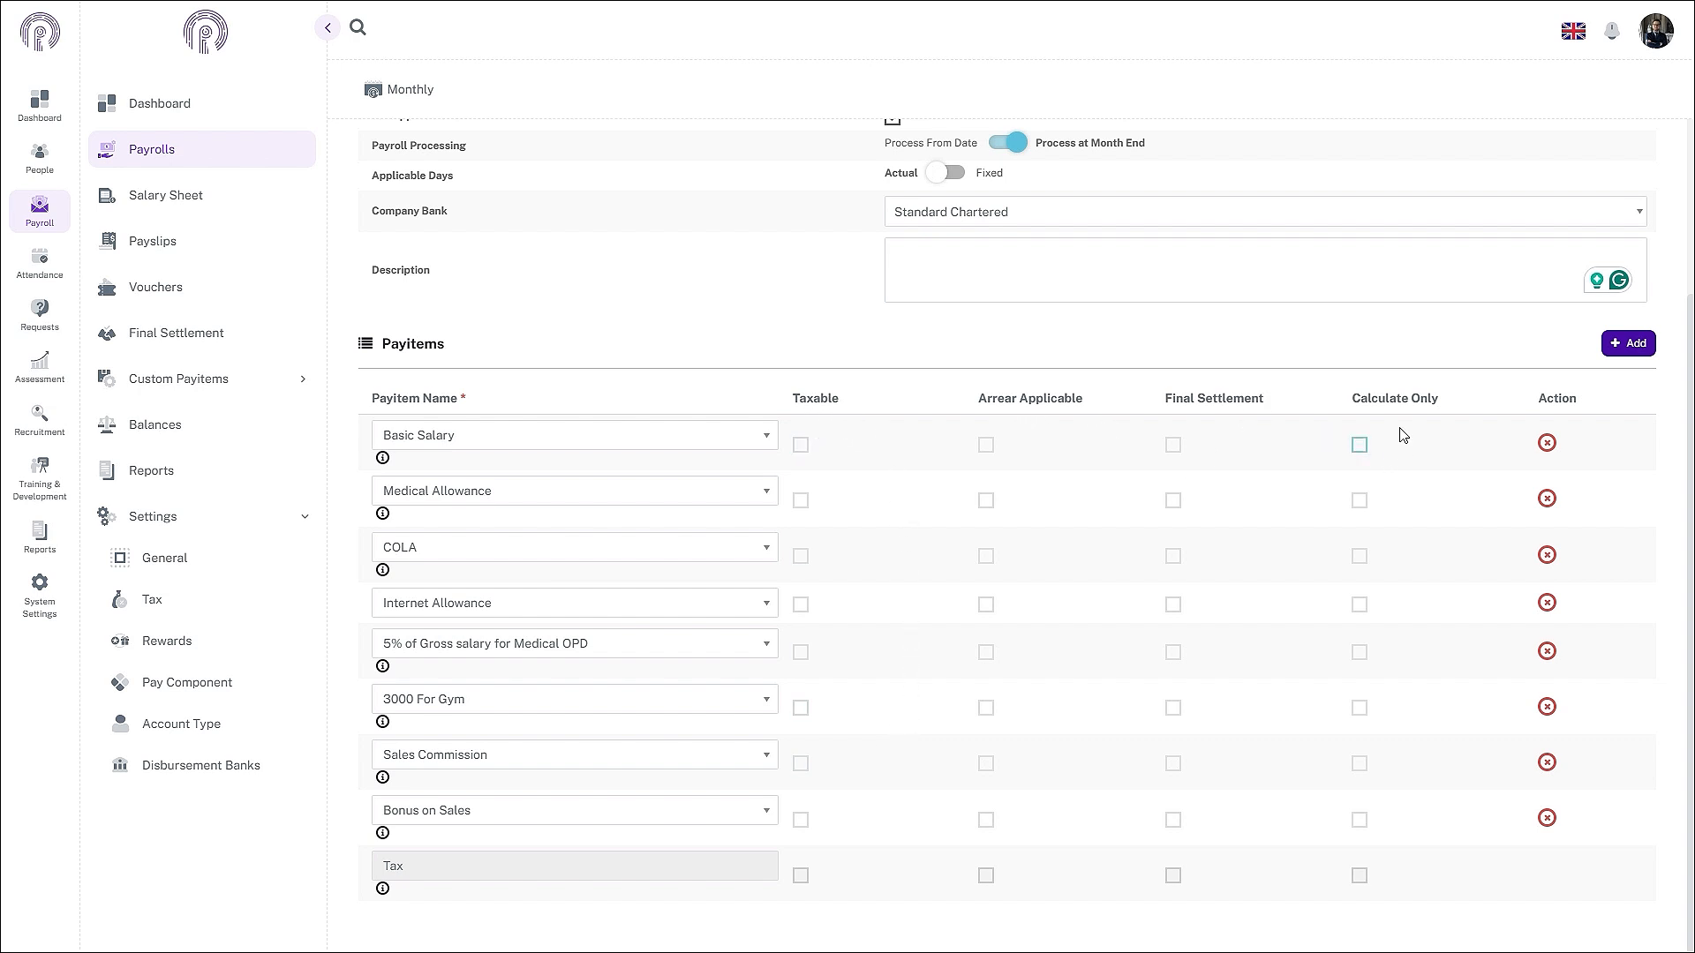
# - Mark Basic Salary, COLA, Sales Commission and Bonus on Sales taxable; make Basic Salary and COLA arrear-applicable
pyautogui.click(801, 446)
pyautogui.click(801, 556)
pyautogui.click(799, 765)
pyautogui.click(801, 820)
pyautogui.click(986, 445)
pyautogui.click(985, 558)
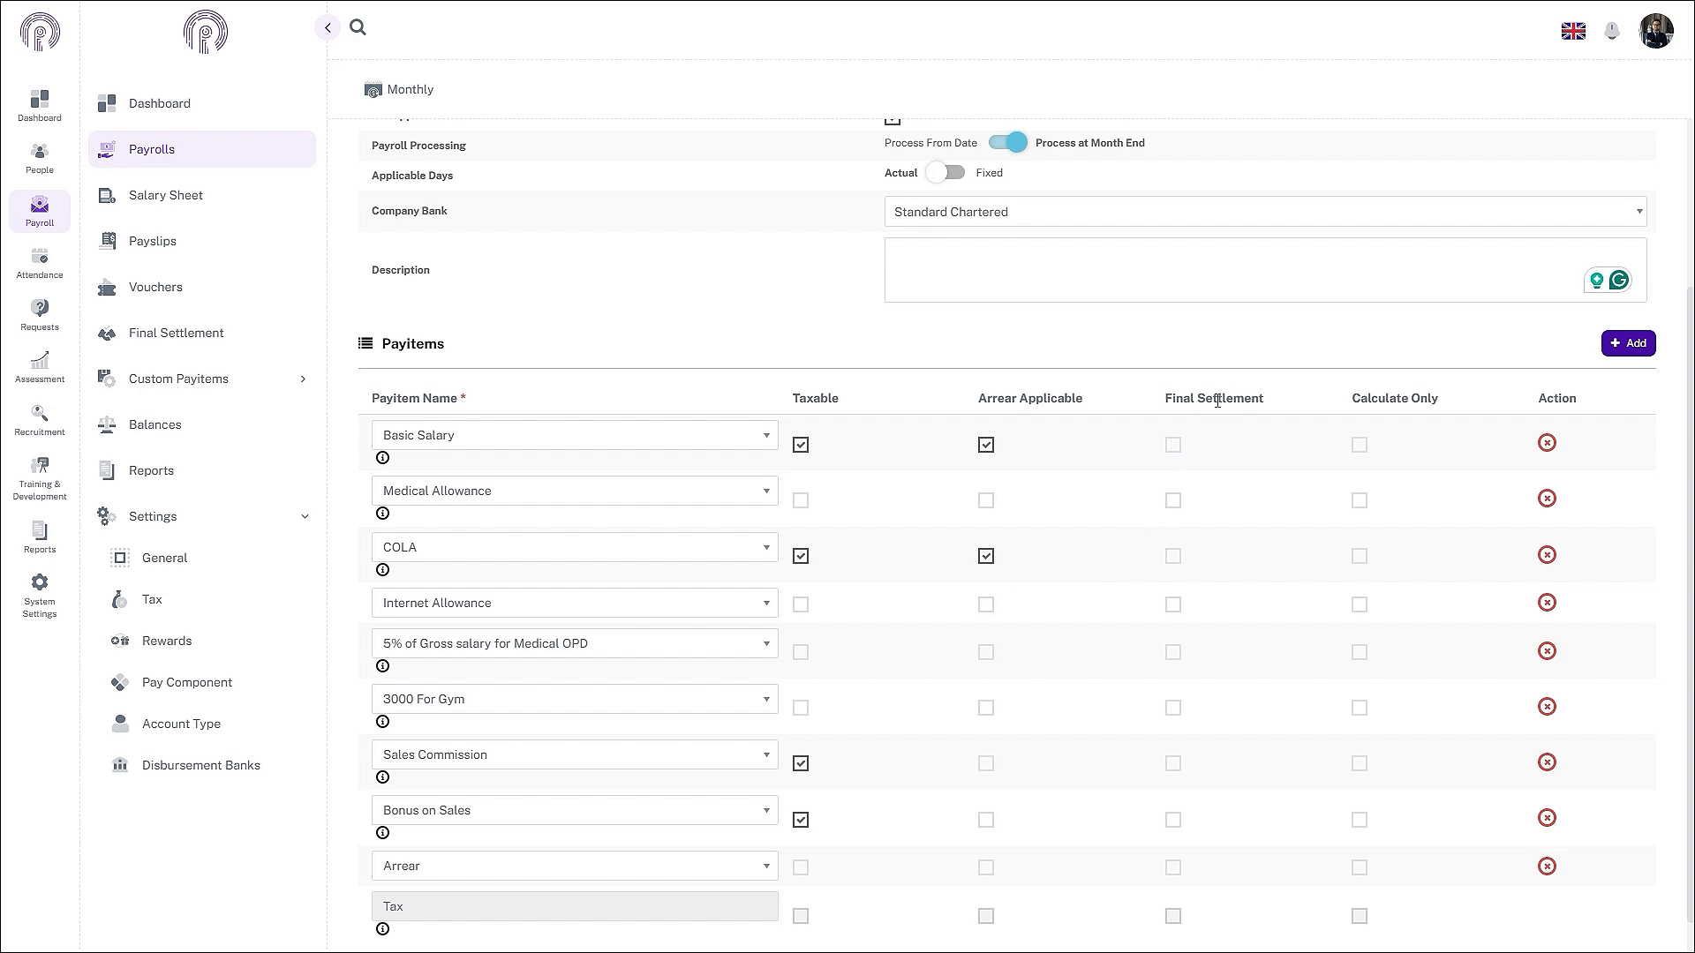
# - Tick Final Settlement on every payitem from Basic Salary through Arrear, and mark Arrear taxable
pyautogui.click(1177, 445)
pyautogui.click(1174, 500)
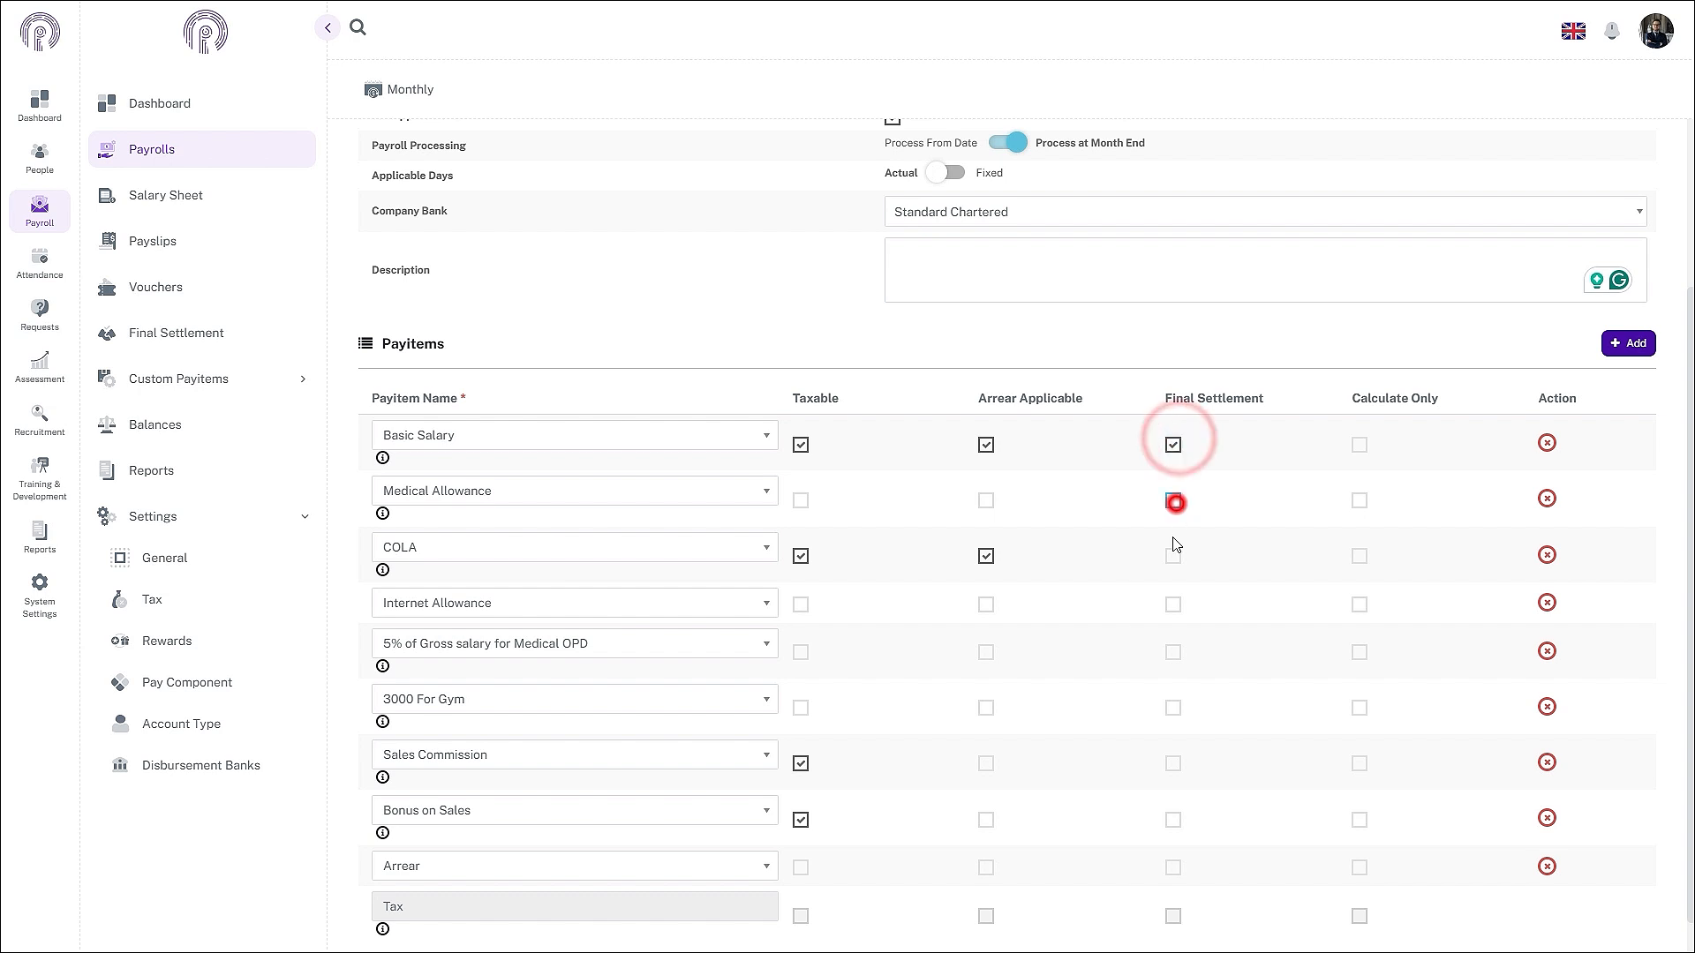
pyautogui.click(1173, 556)
pyautogui.click(1174, 605)
pyautogui.click(1173, 653)
pyautogui.click(1173, 708)
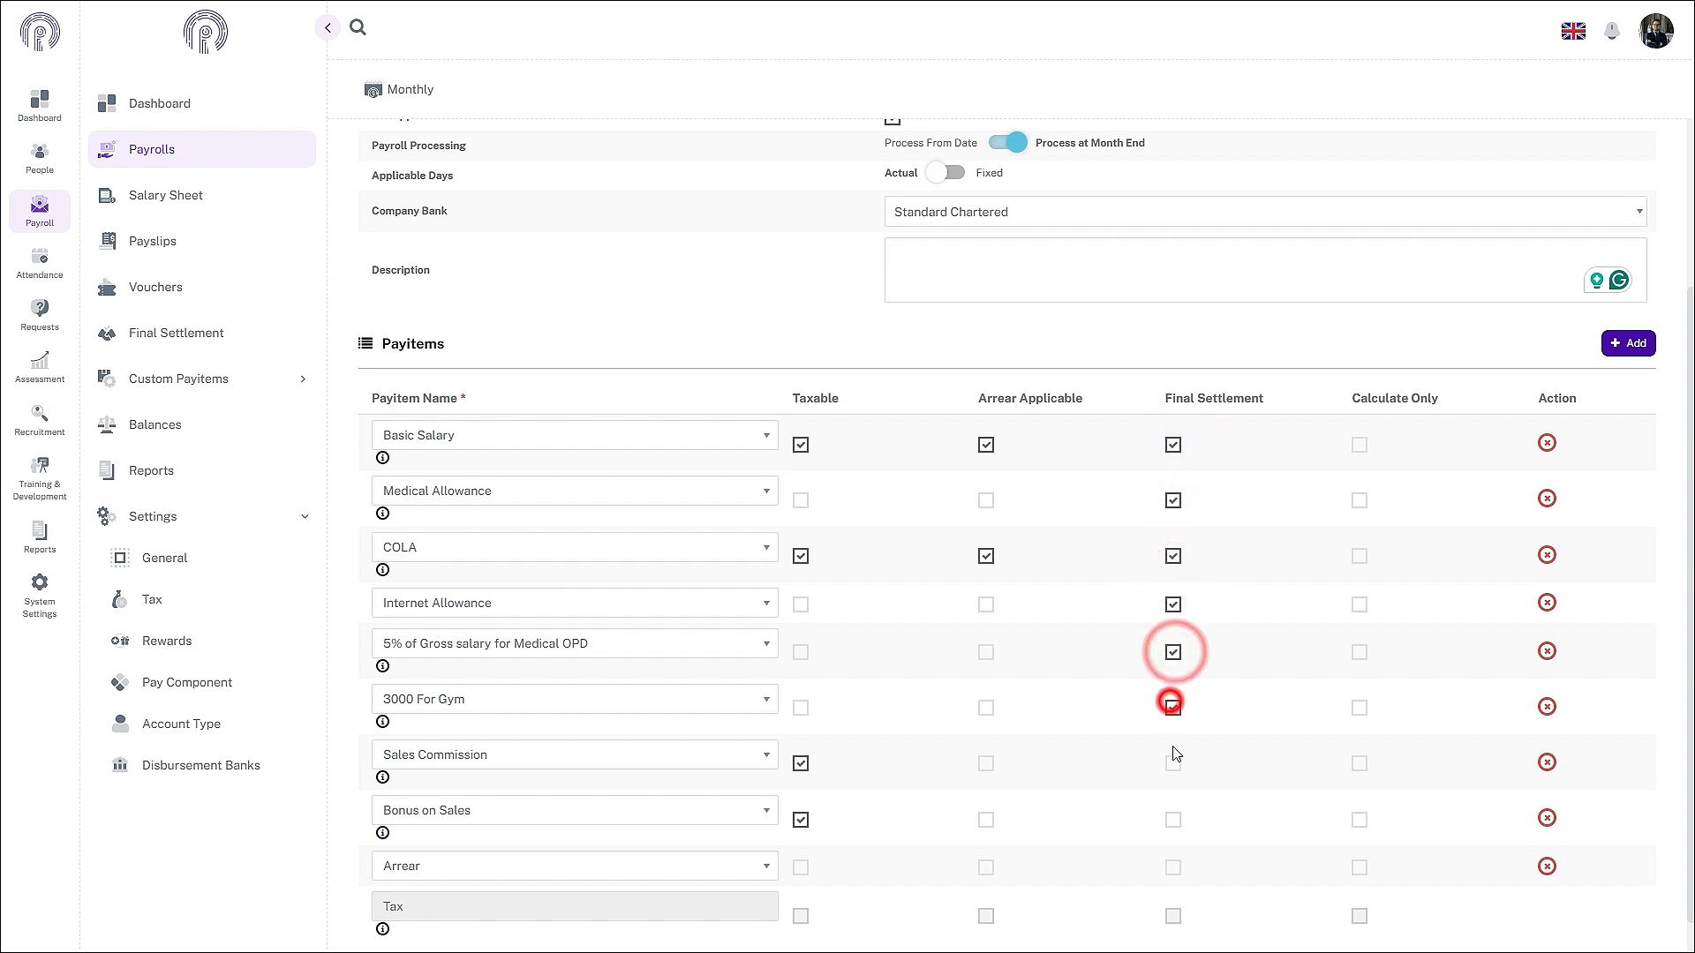
pyautogui.click(1173, 763)
pyautogui.click(1173, 820)
pyautogui.click(1172, 873)
pyautogui.click(1174, 916)
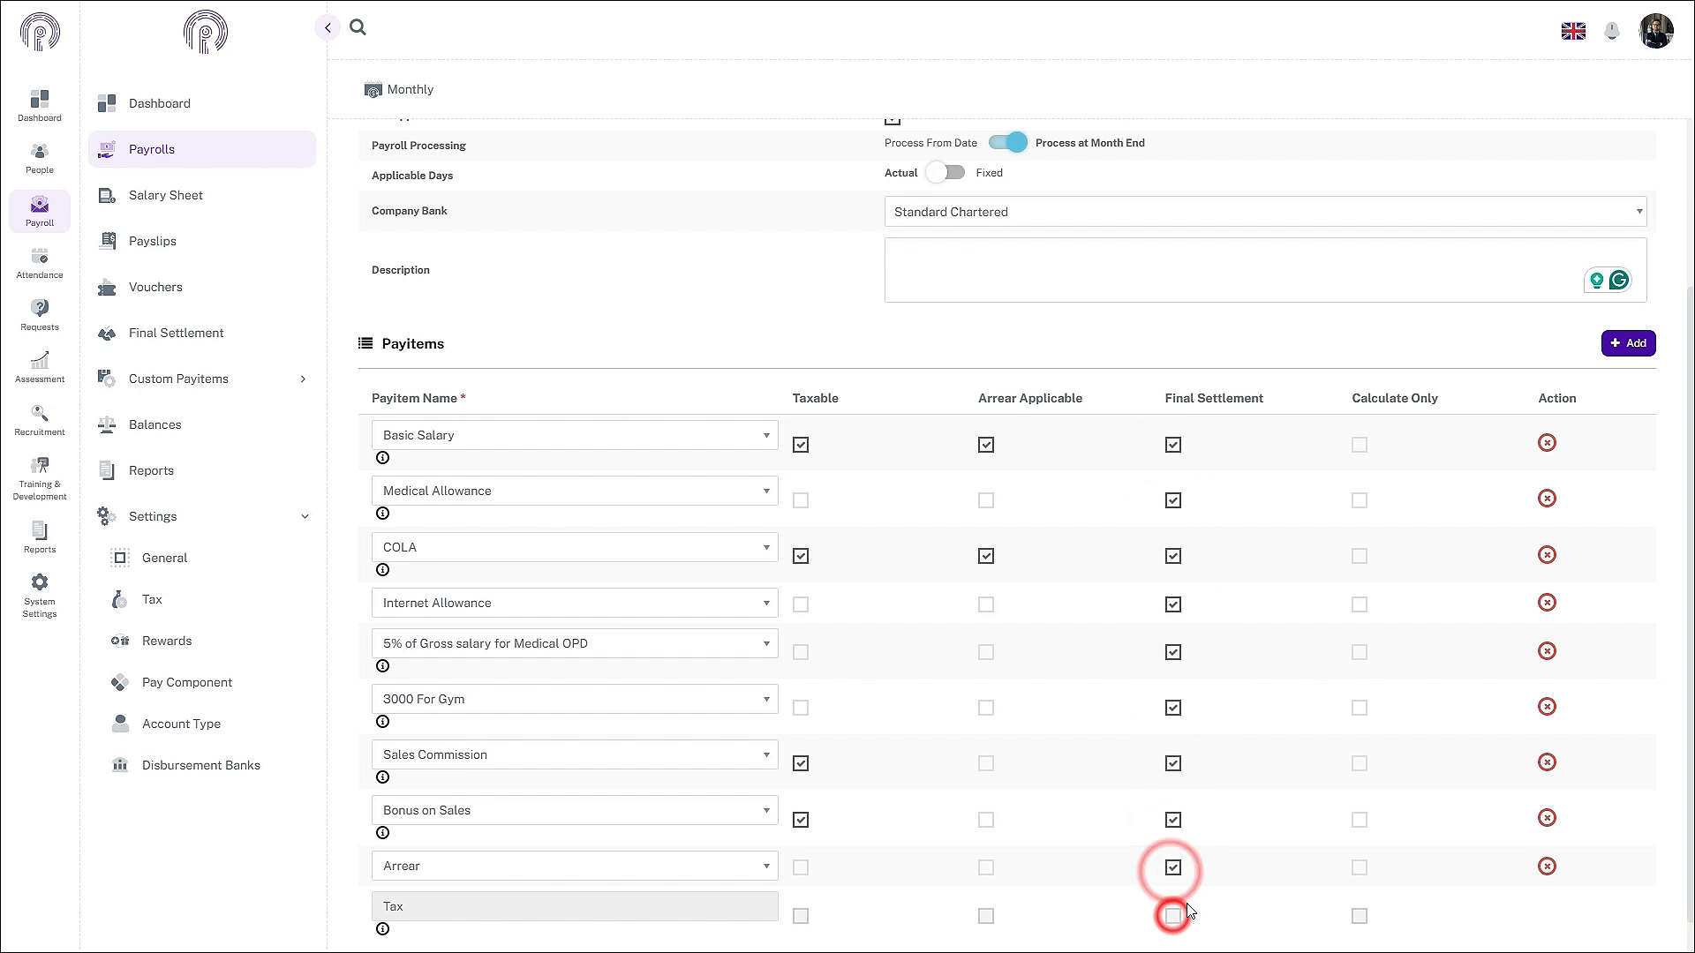
pyautogui.click(801, 868)
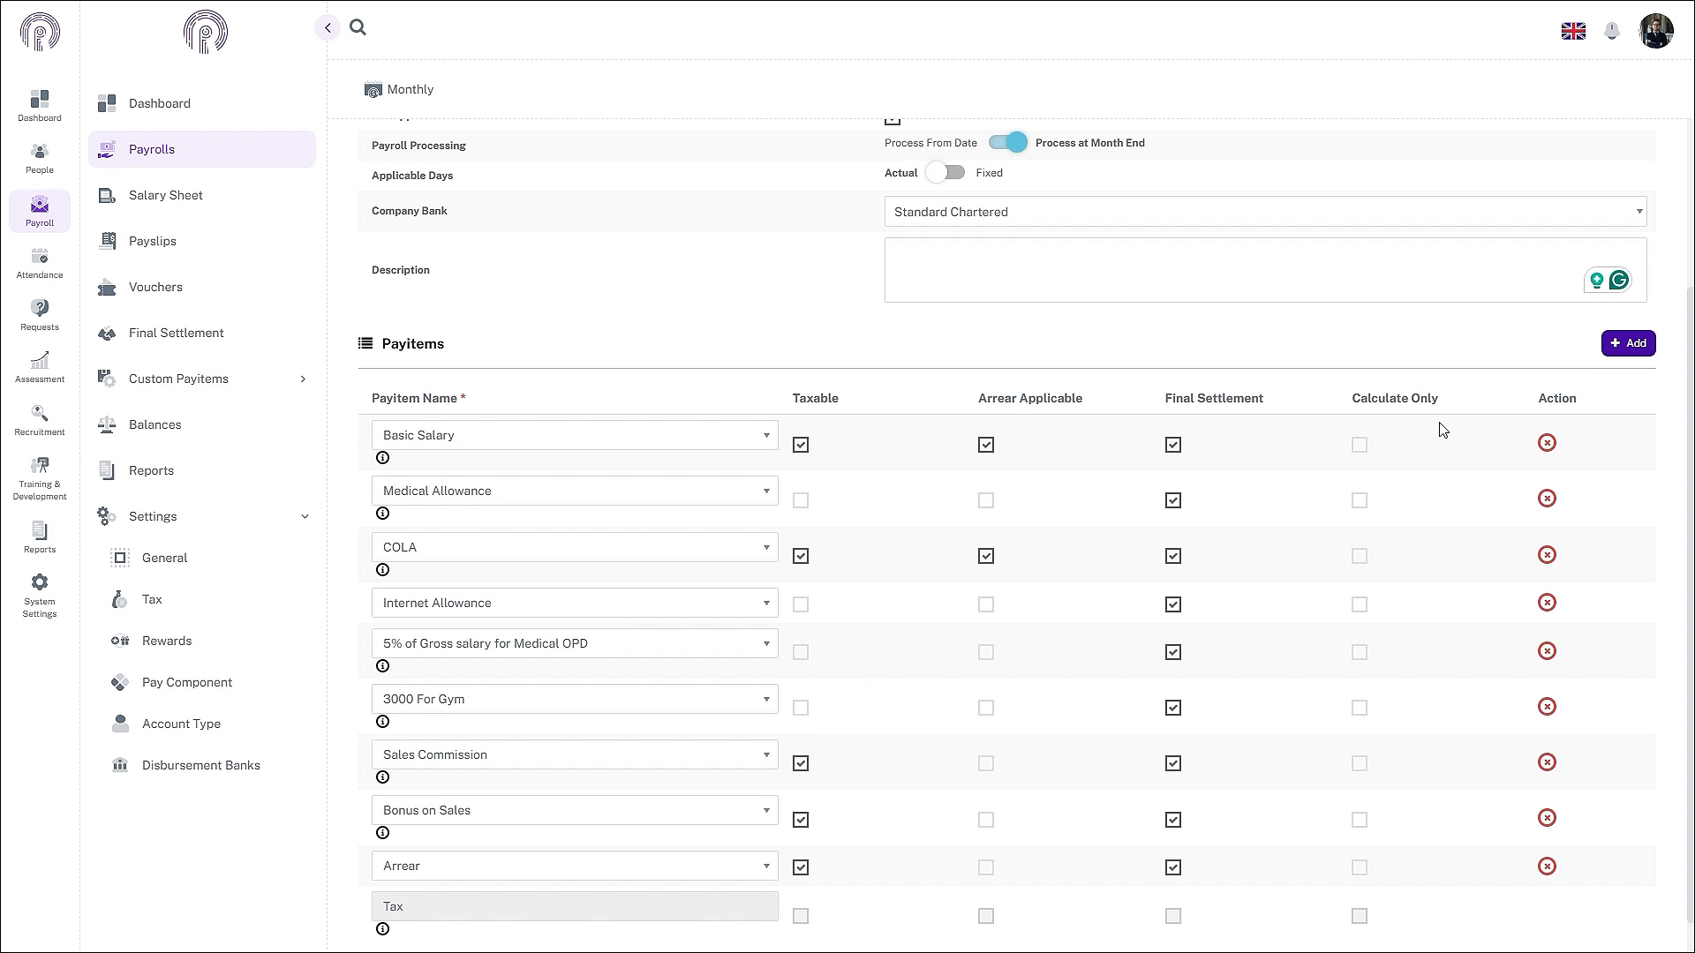
# - Save the General Payroll settings
pyautogui.scroll(3, 1442, 430)
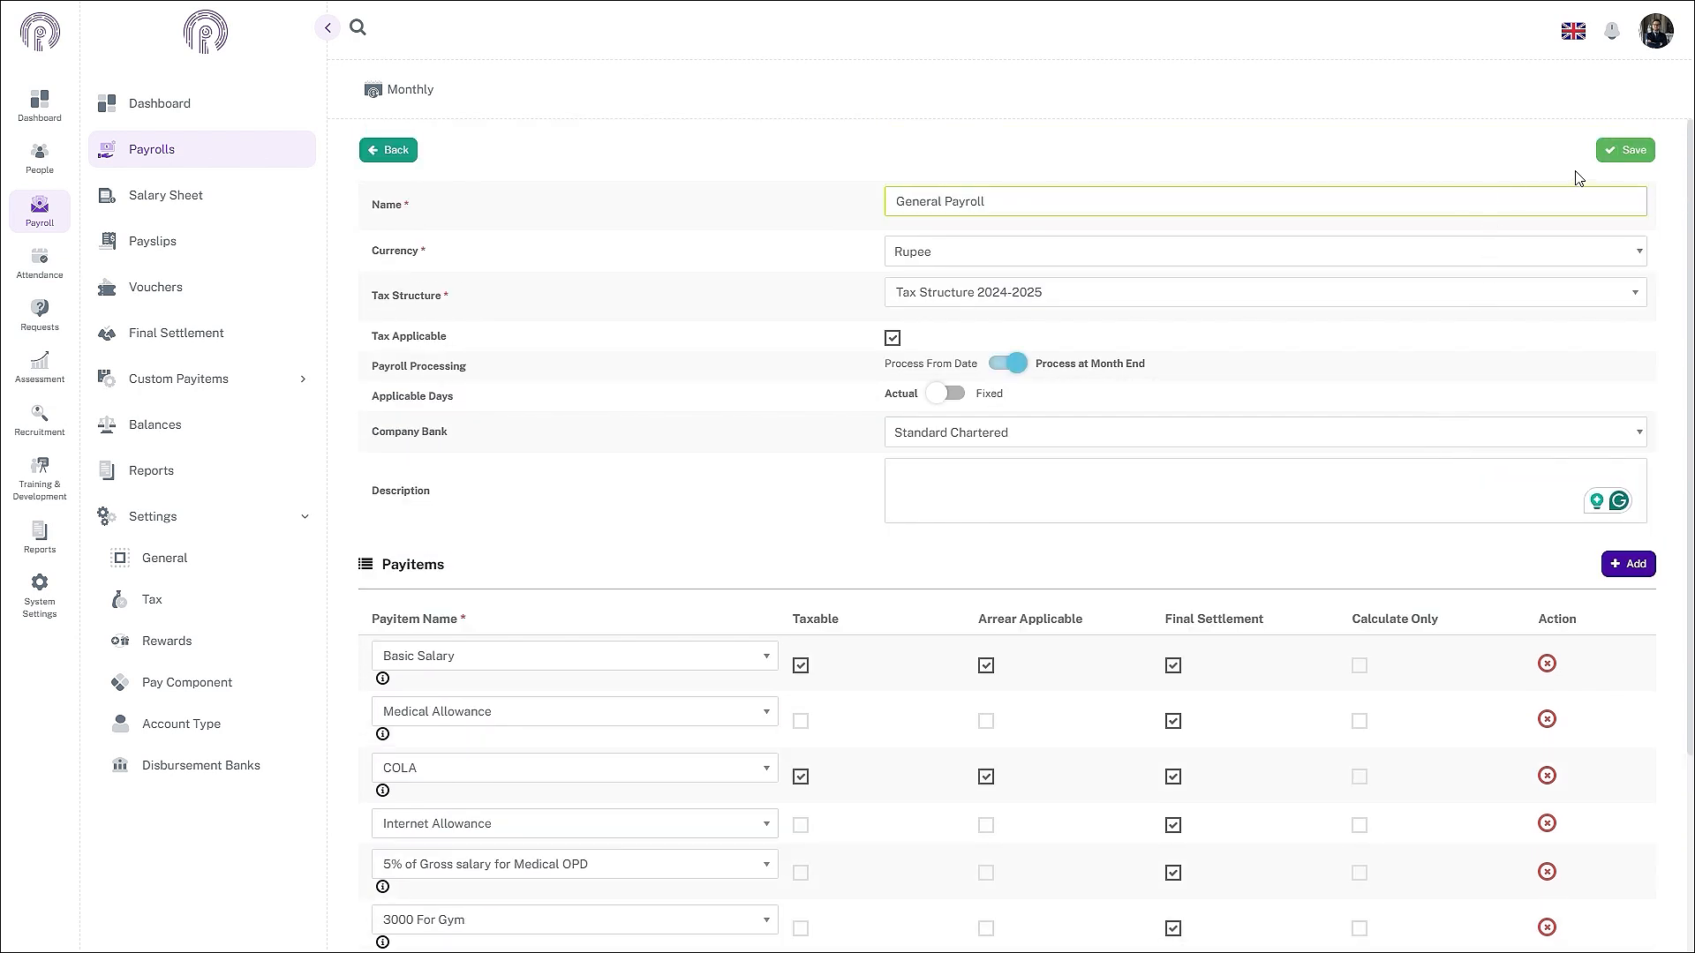
pyautogui.click(1612, 164)
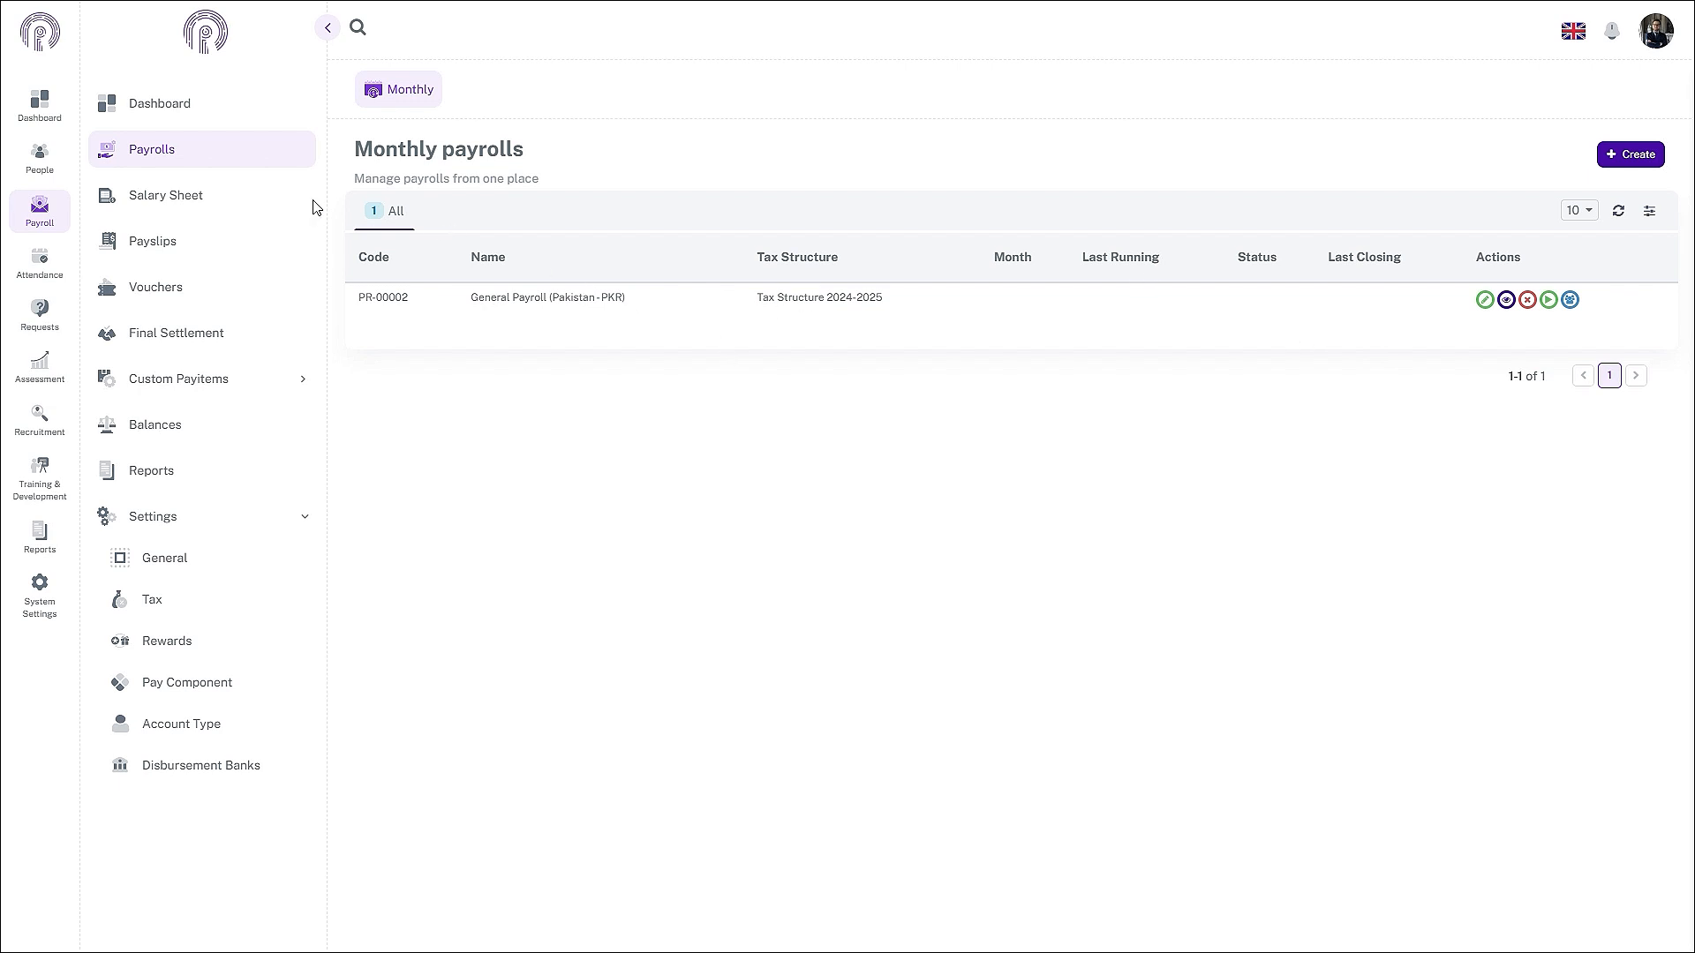
# - Run General Payroll for November 2024 with Calculate Attendance and Cut Off at Month End ticked
pyautogui.click(1548, 301)
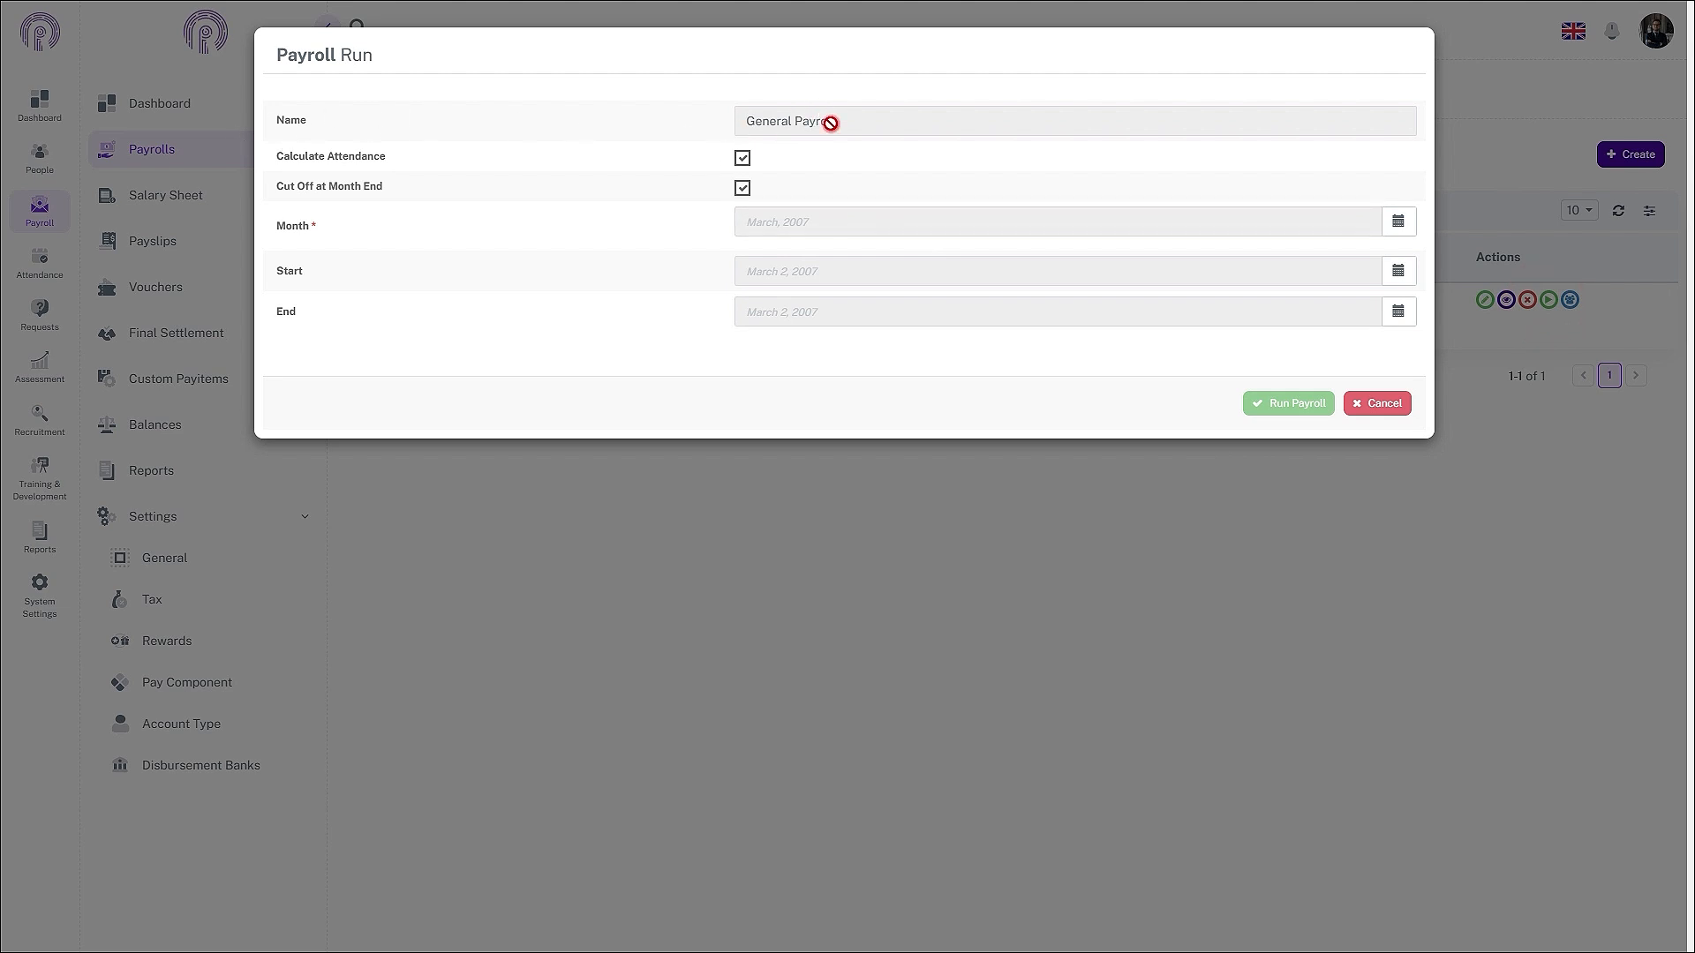
pyautogui.click(742, 160)
pyautogui.click(742, 160)
pyautogui.click(743, 193)
pyautogui.click(744, 189)
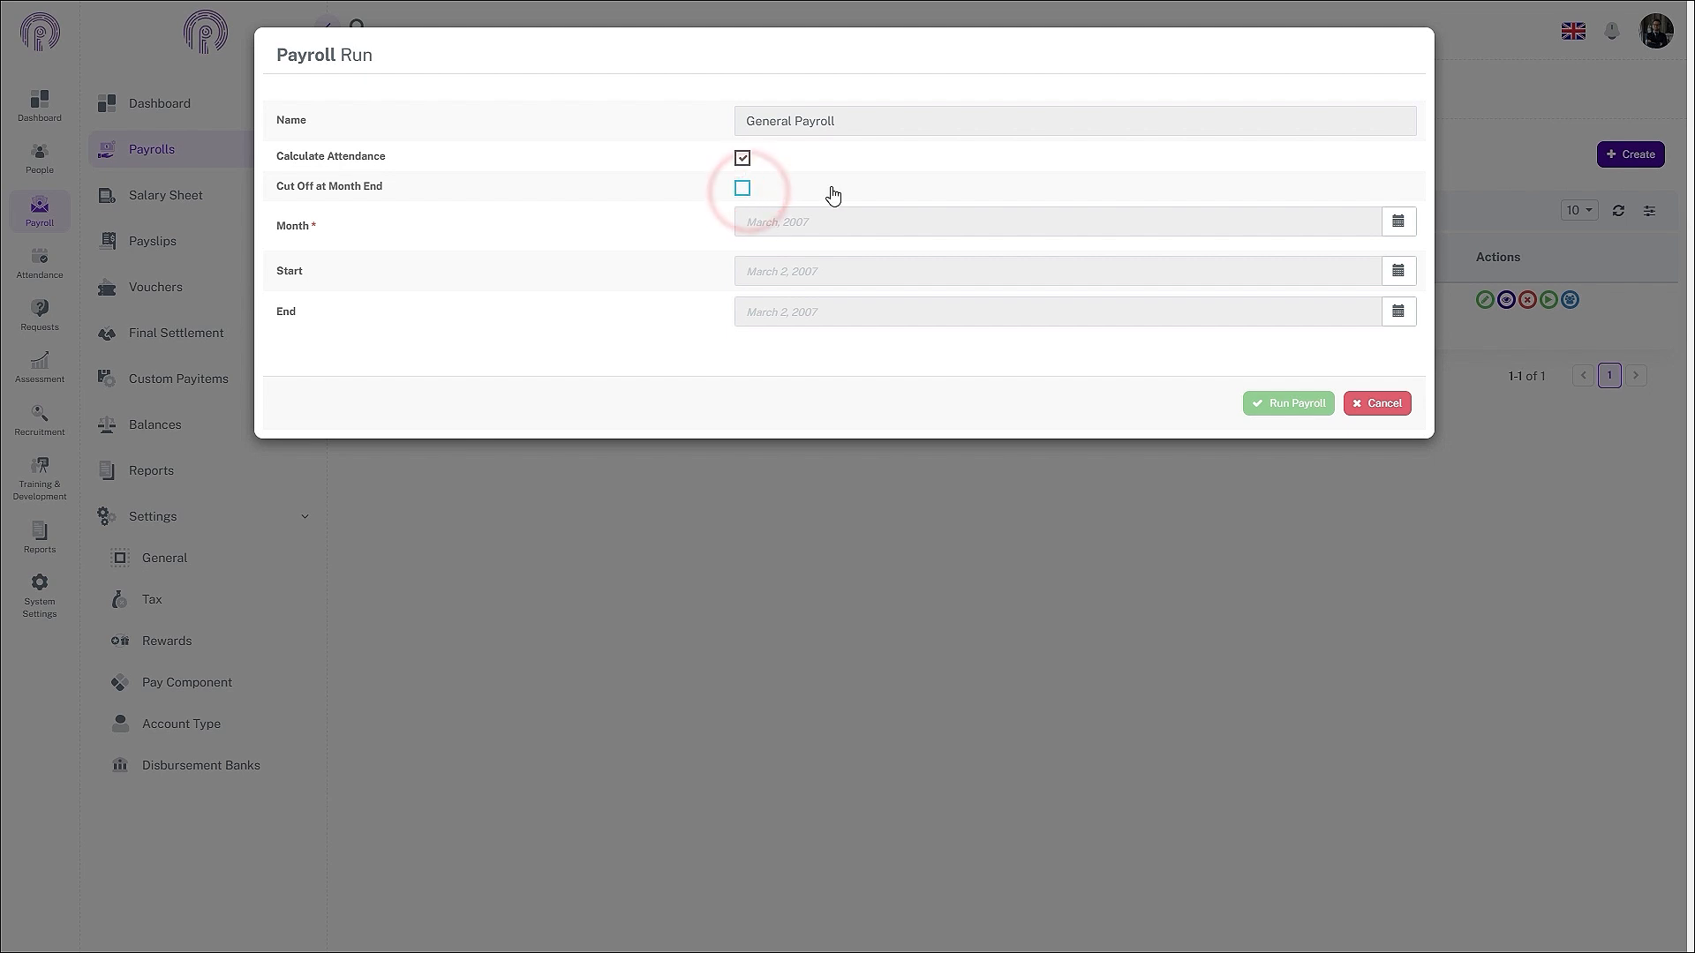
pyautogui.click(744, 189)
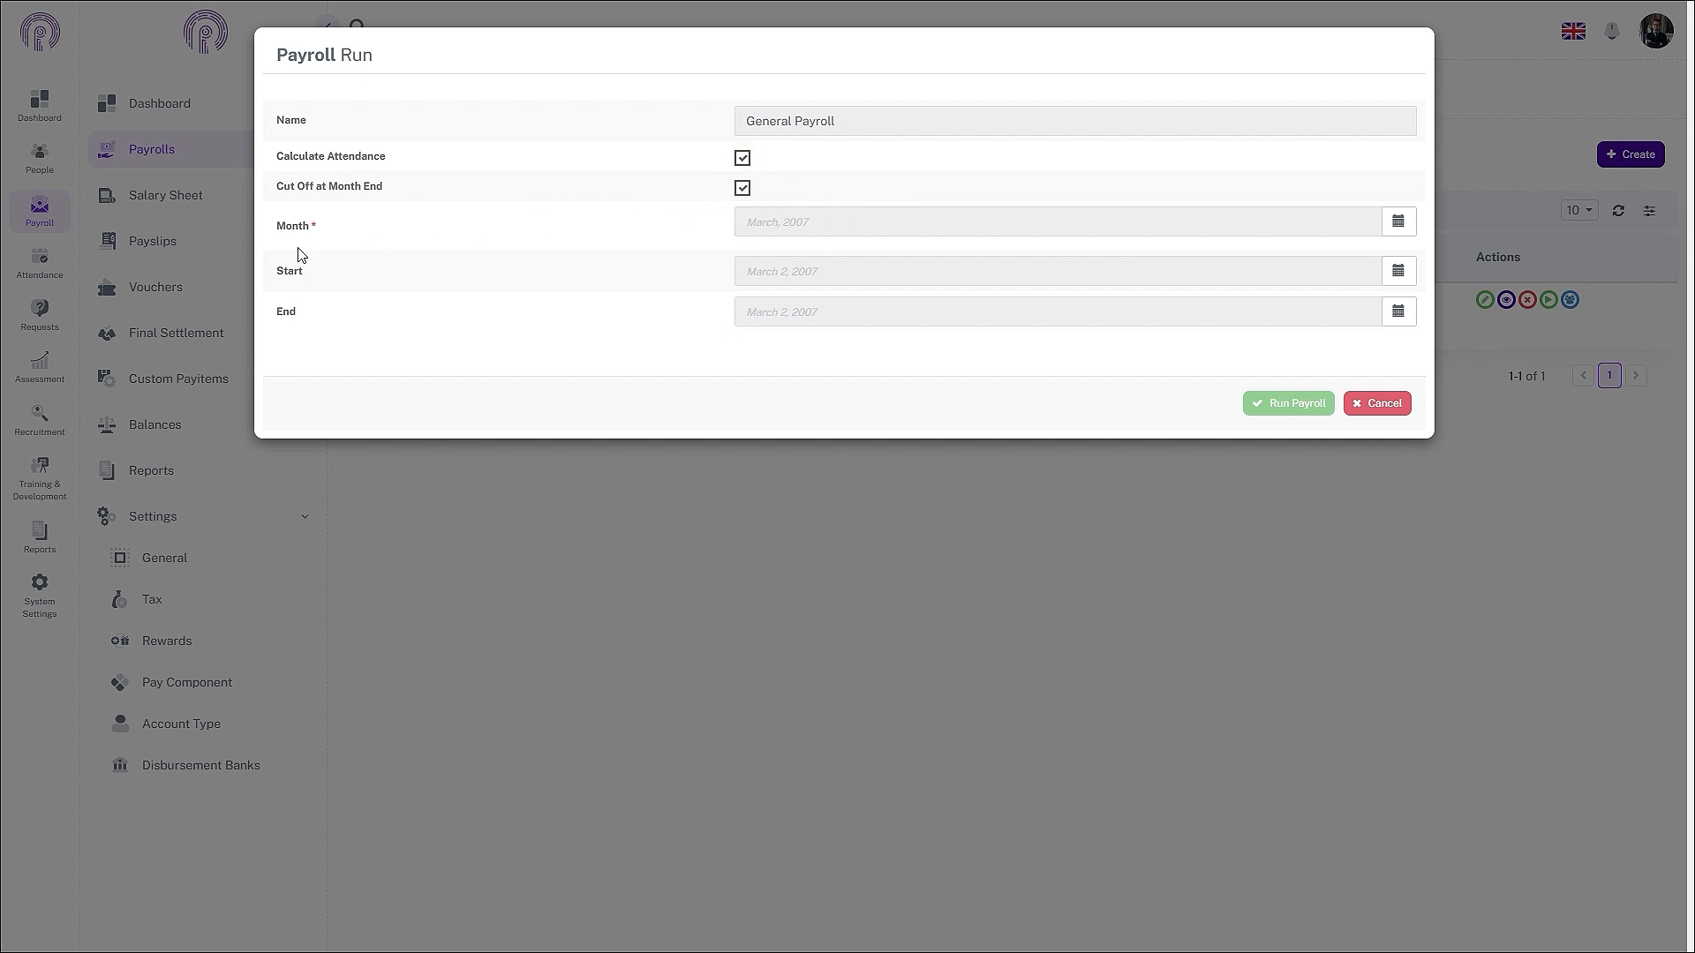
pyautogui.click(1407, 226)
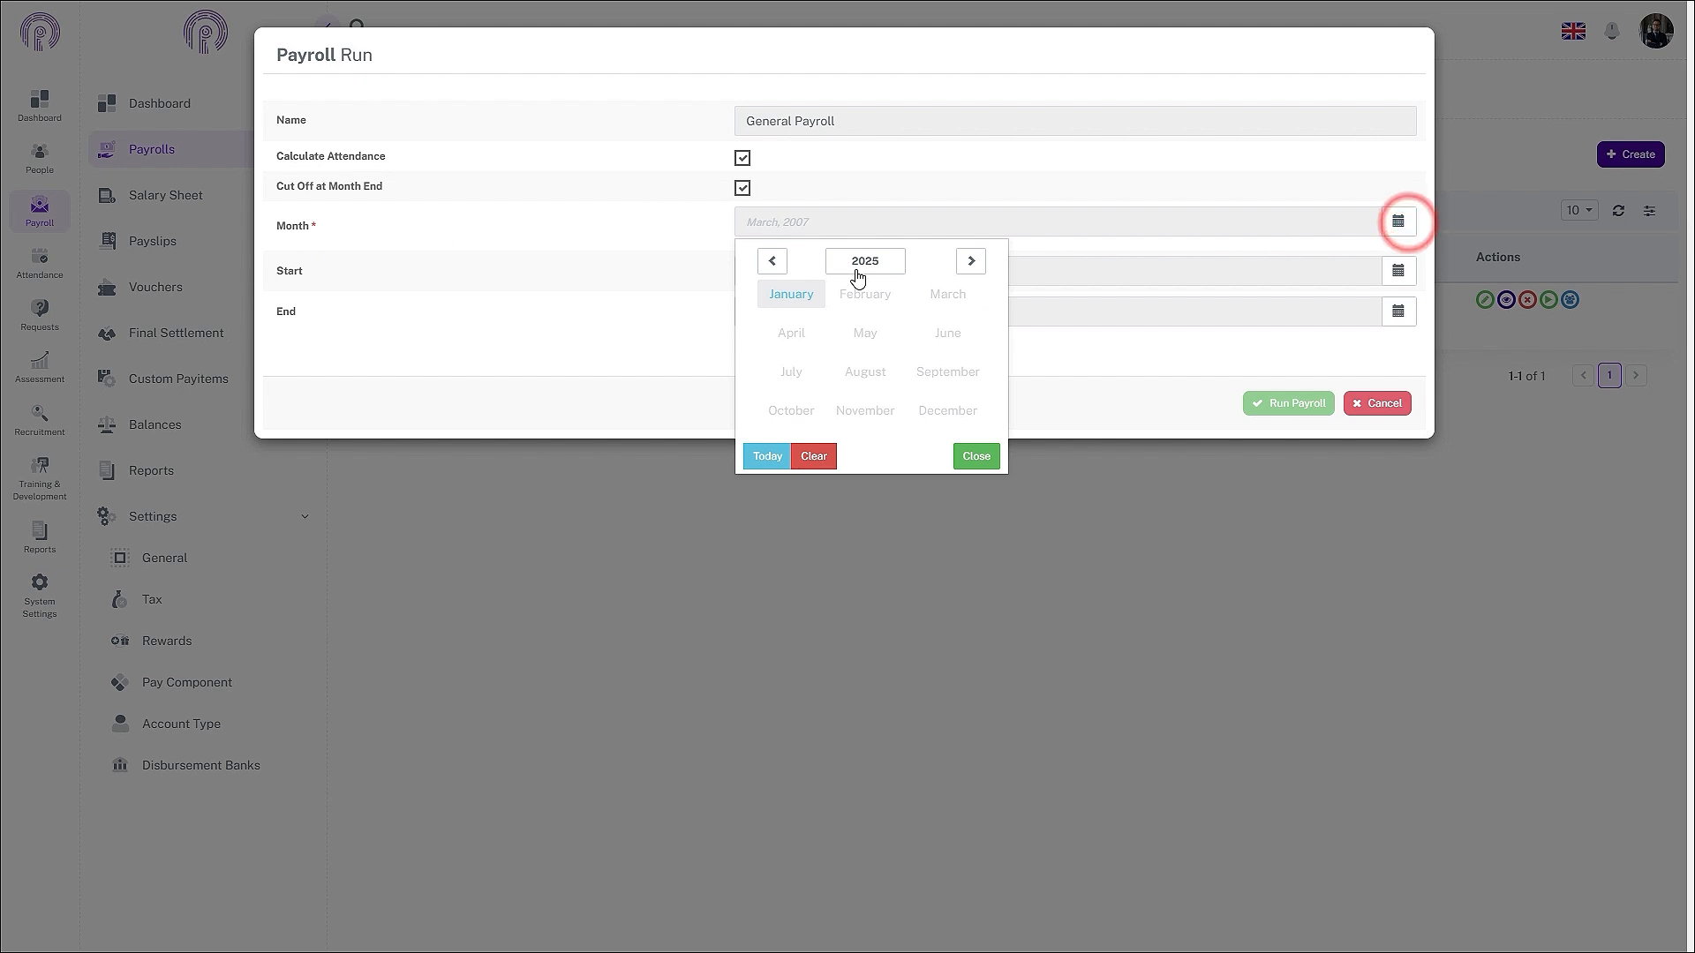
pyautogui.click(780, 263)
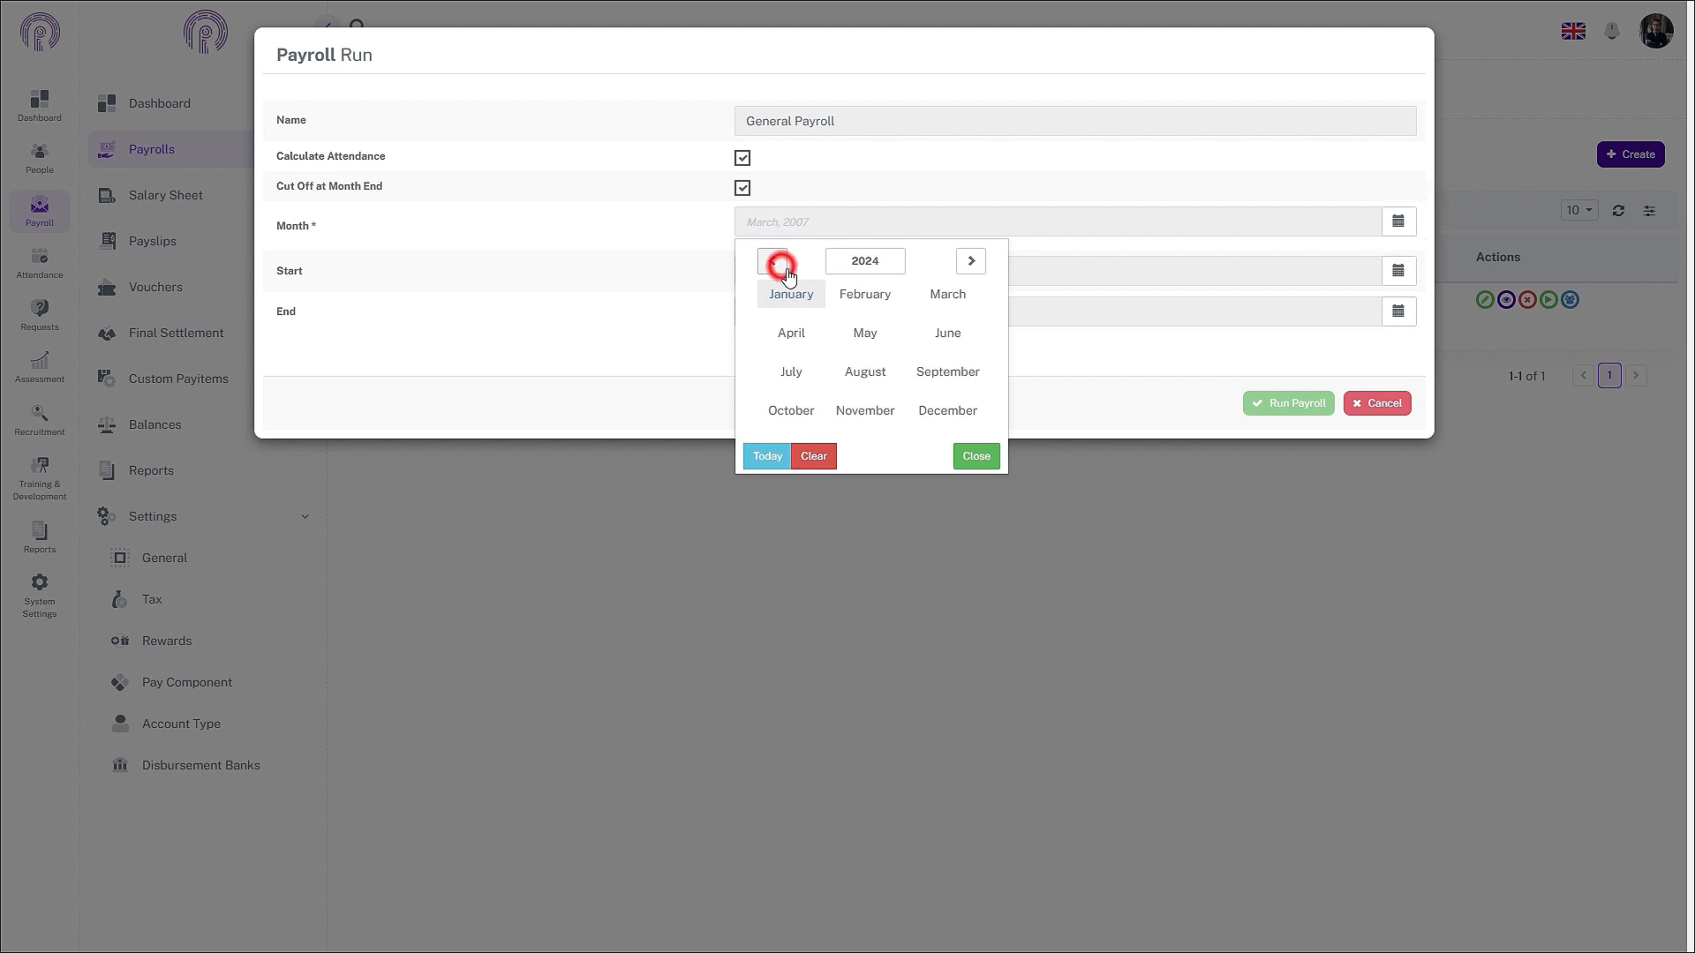
pyautogui.click(872, 413)
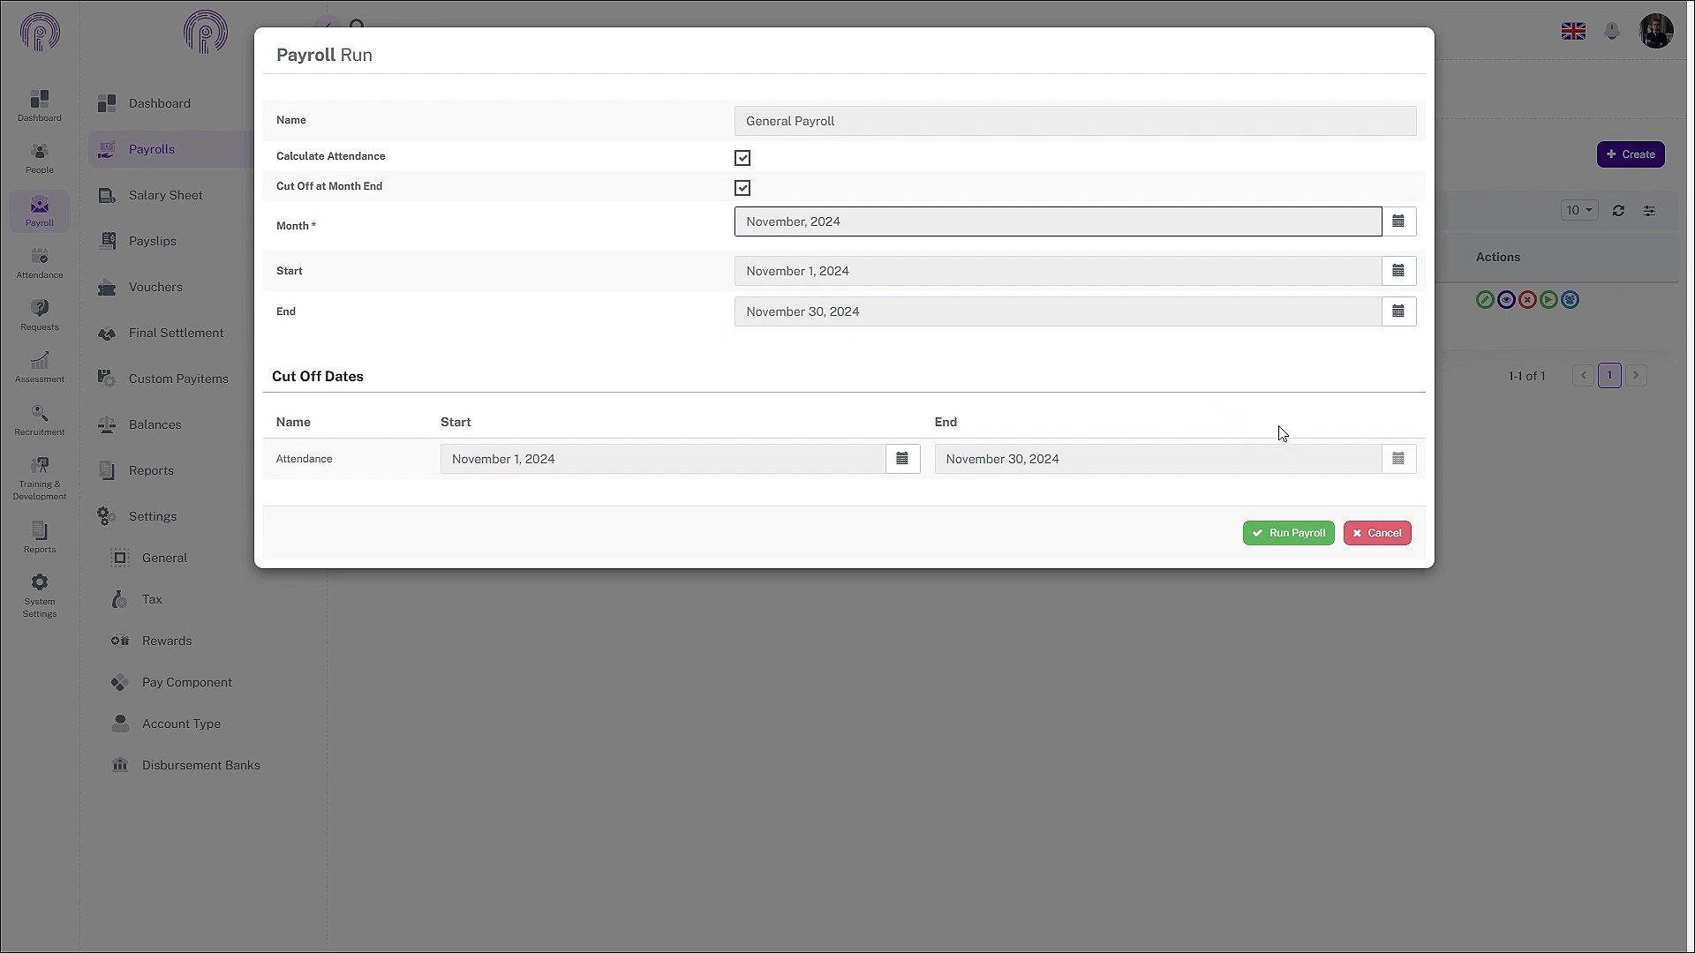
pyautogui.click(742, 188)
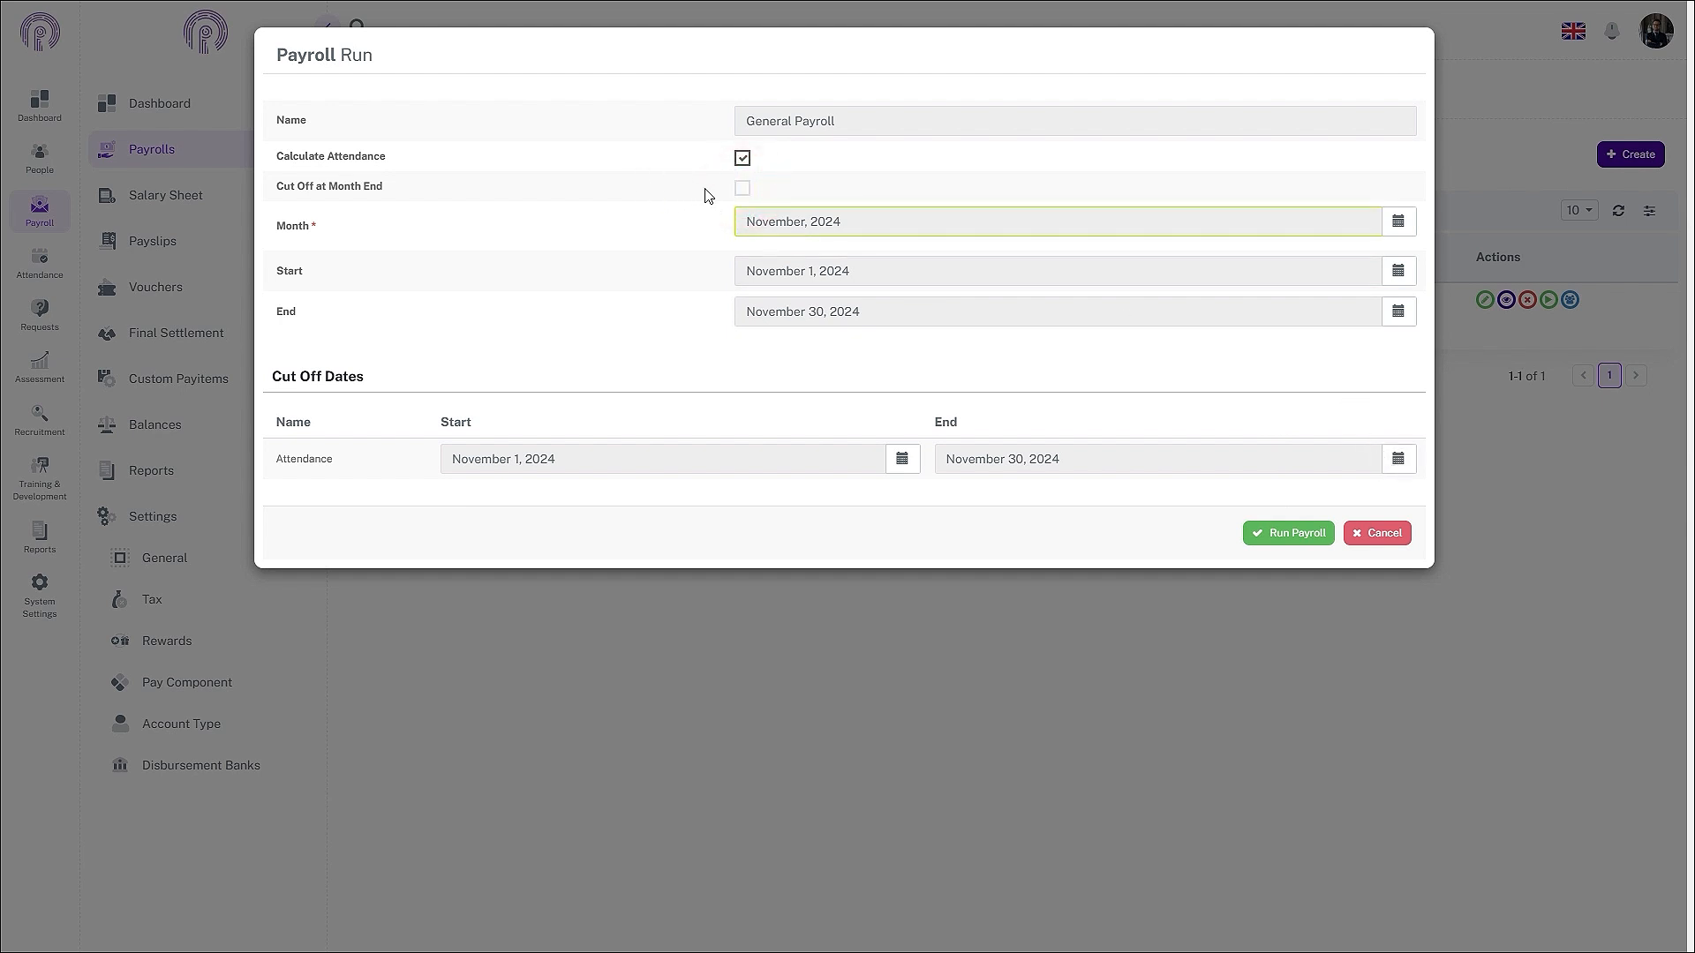
pyautogui.click(742, 188)
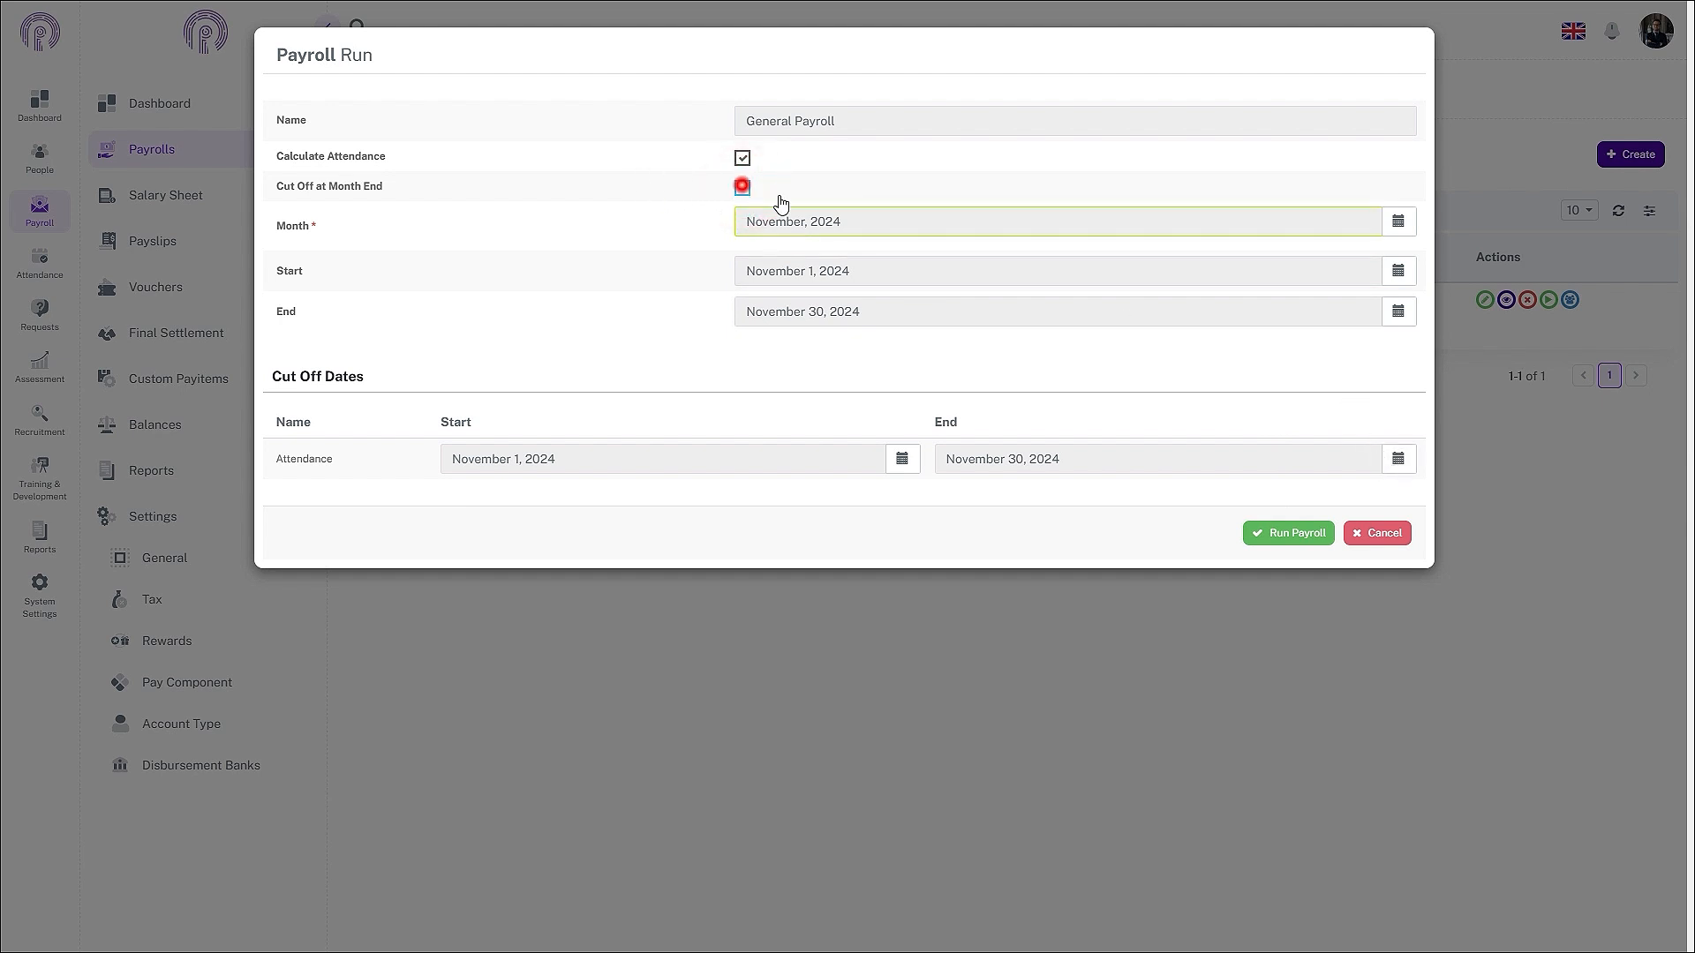
pyautogui.click(1318, 543)
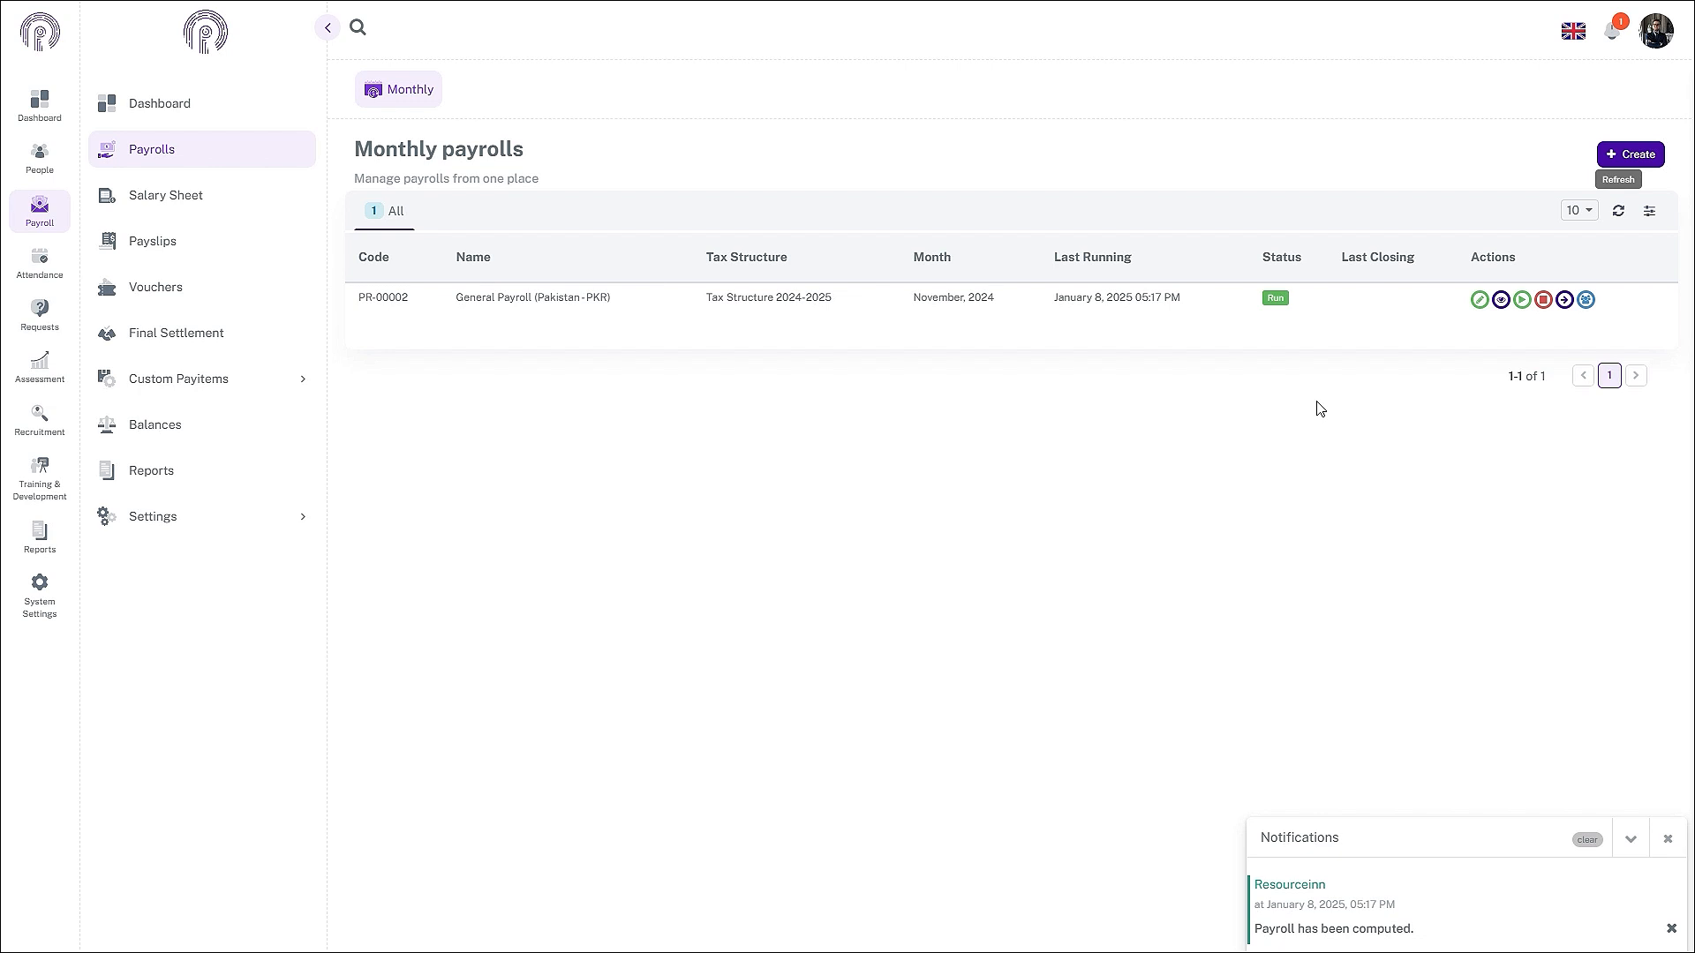
# - Edit General Payroll, add new pay item rows, and add Fine as a deduction
pyautogui.click(1480, 300)
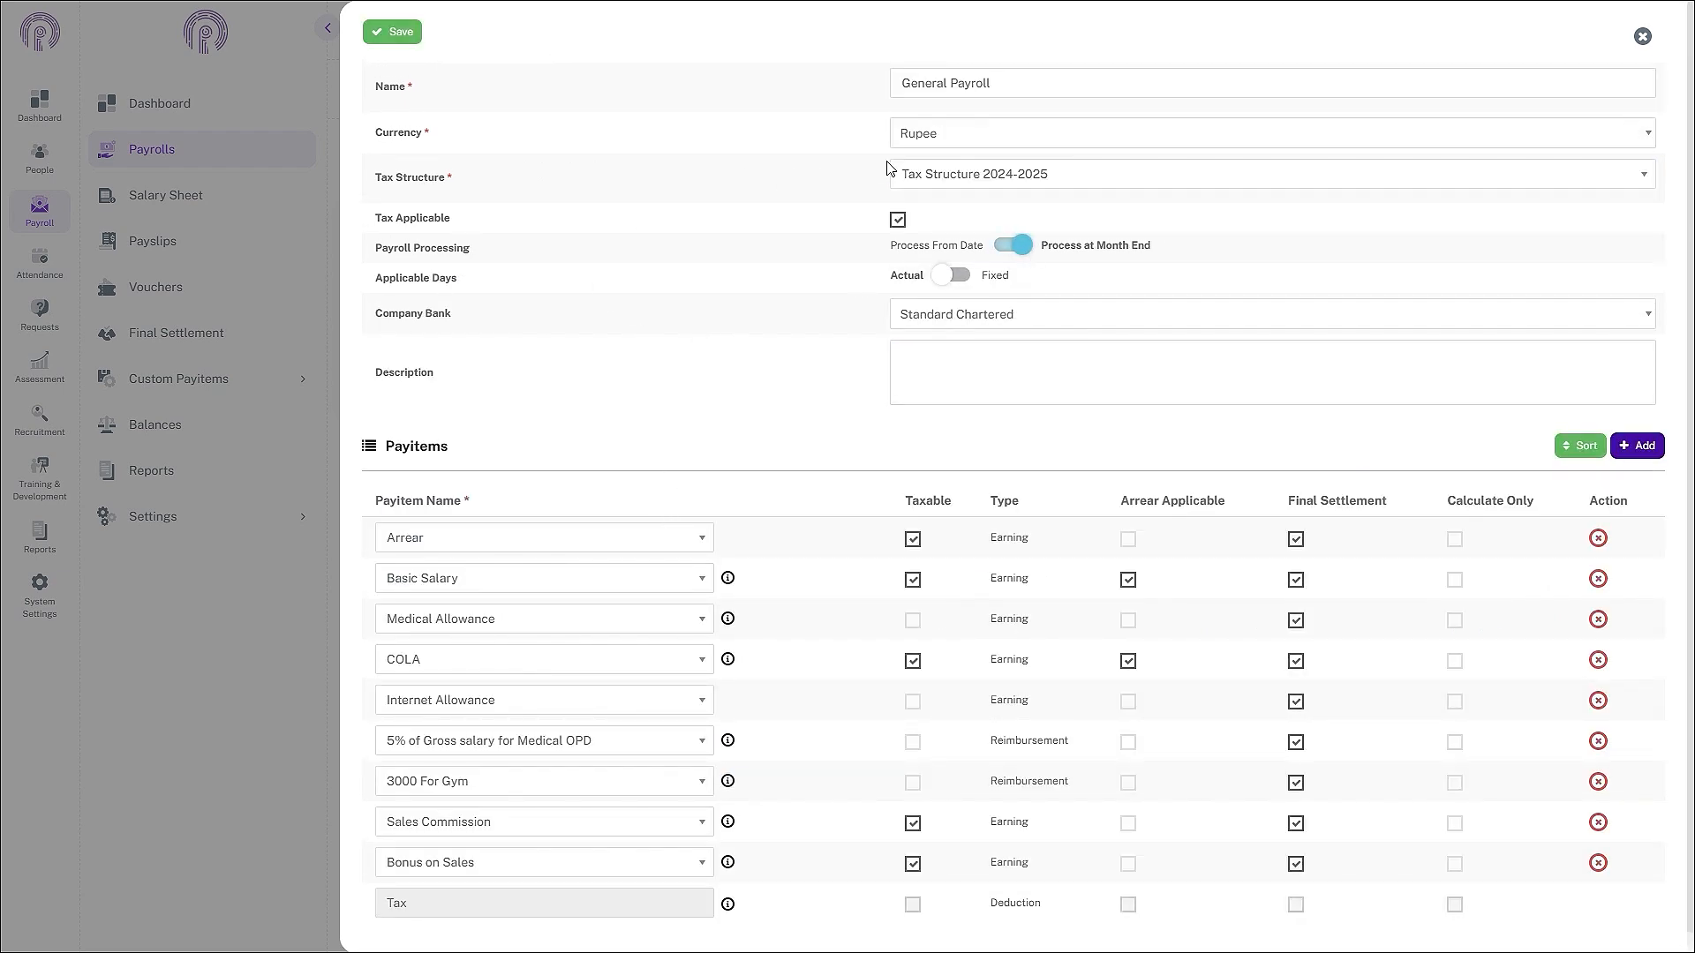
pyautogui.scroll(-1, 869, 476)
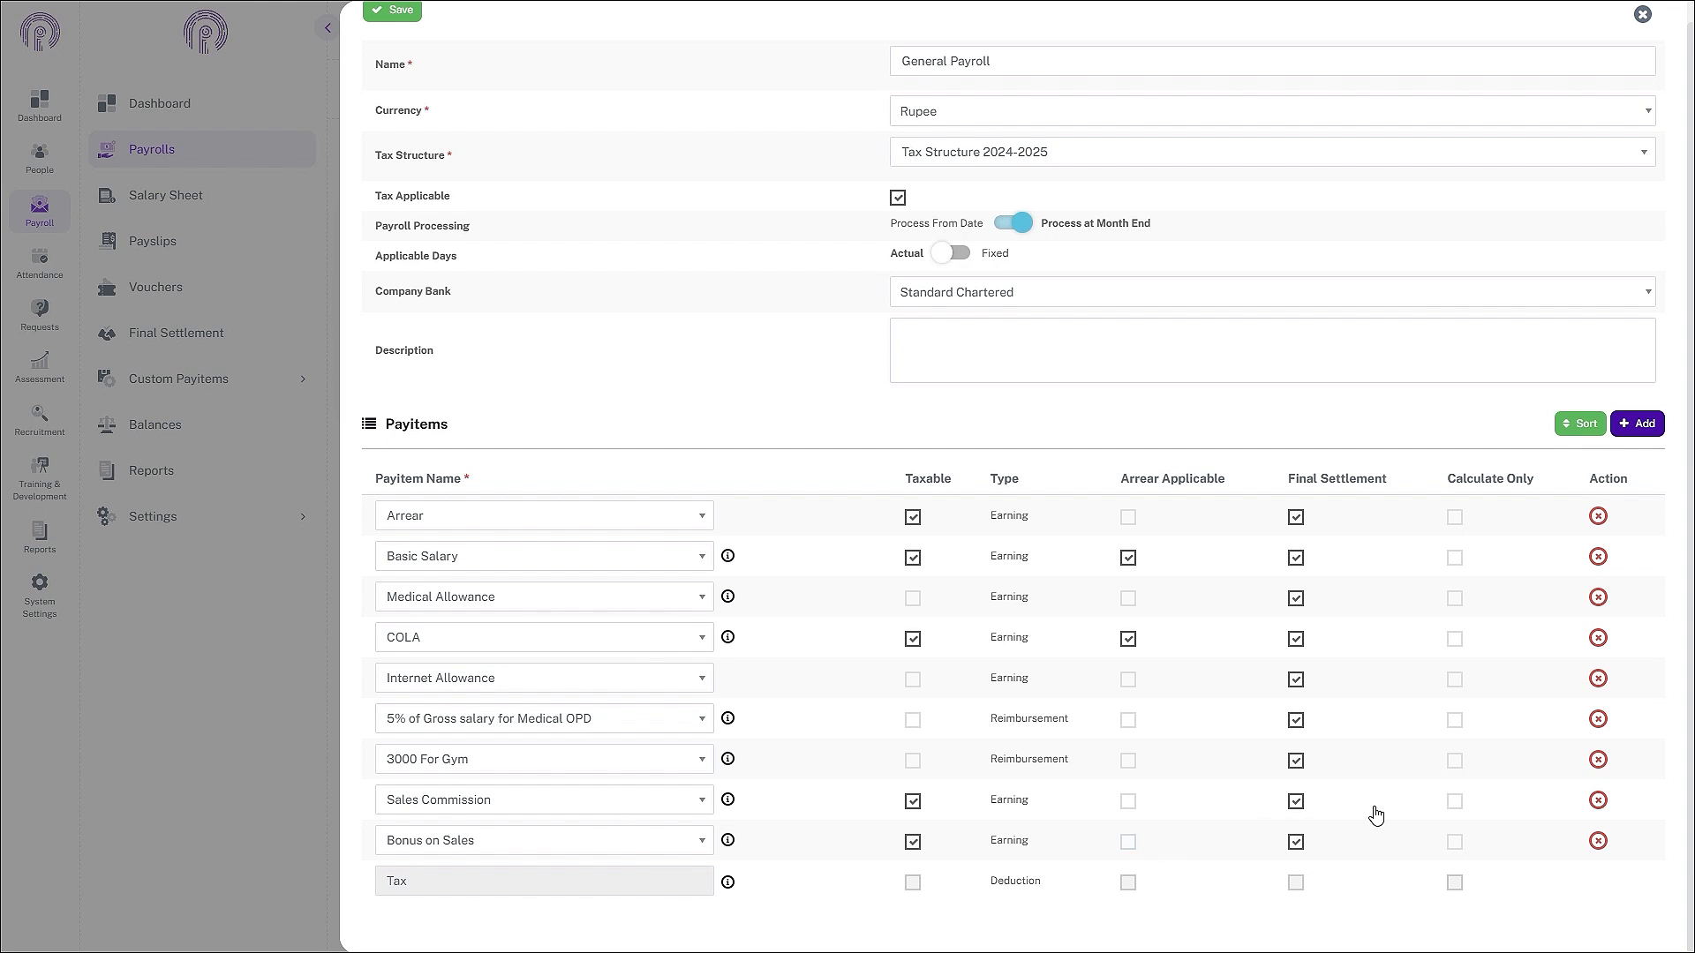
pyautogui.scroll(1, 804, 569)
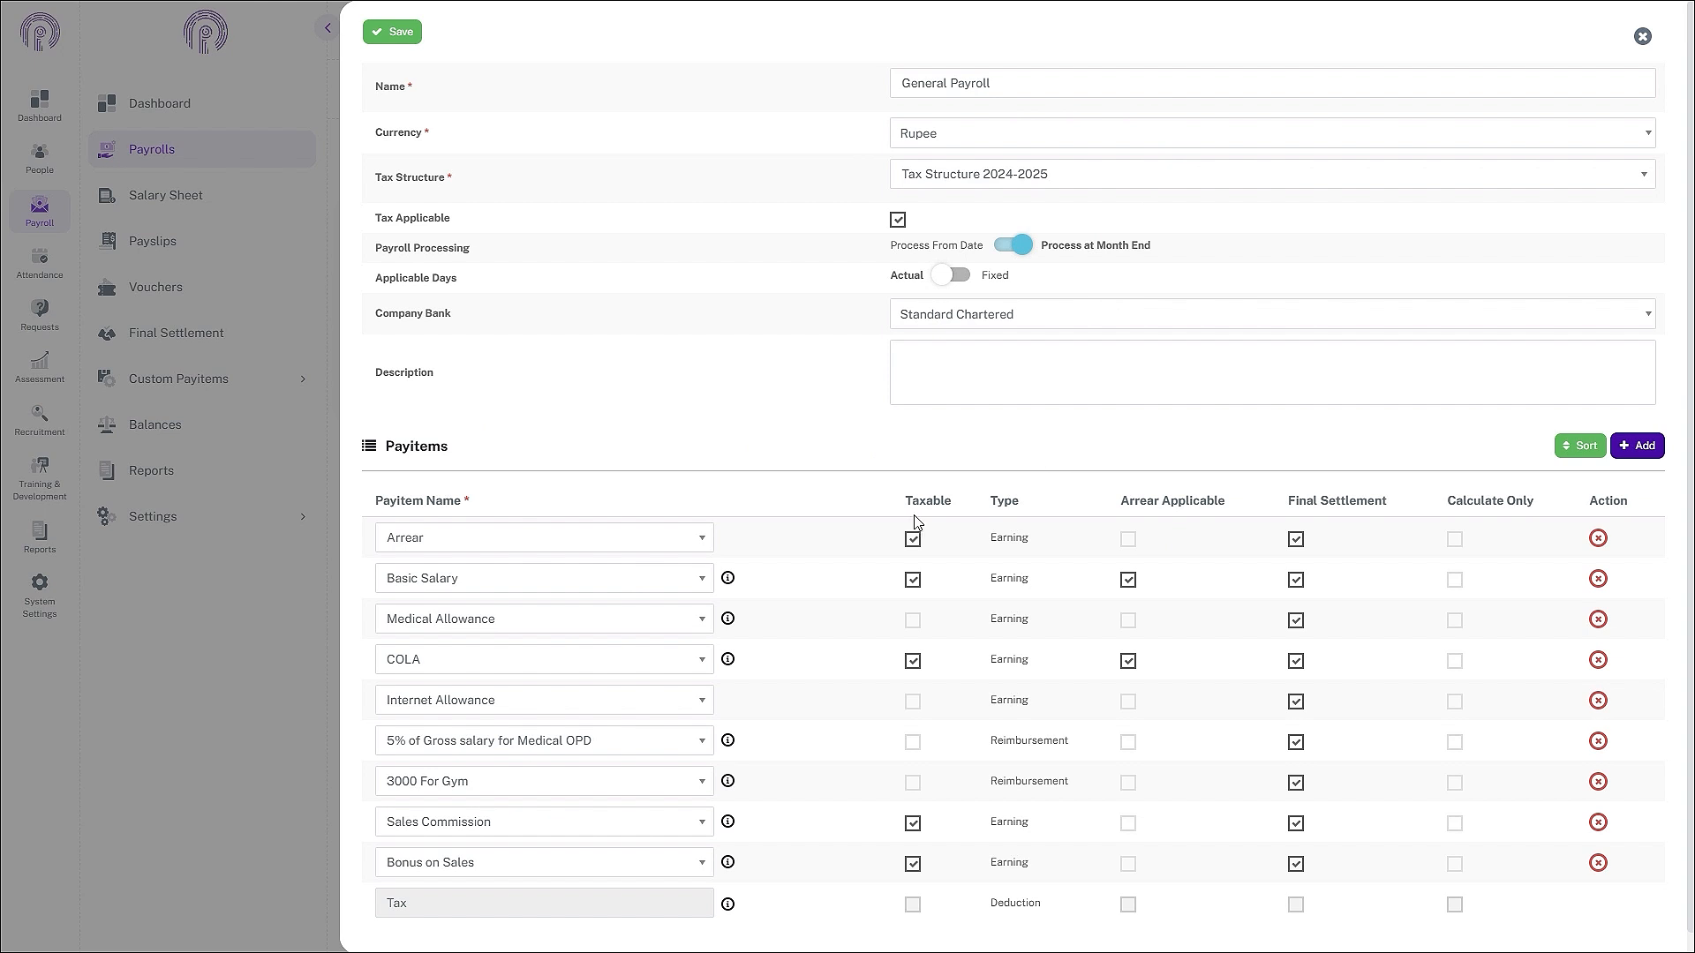
pyautogui.click(1638, 446)
pyautogui.scroll(-2, 881, 674)
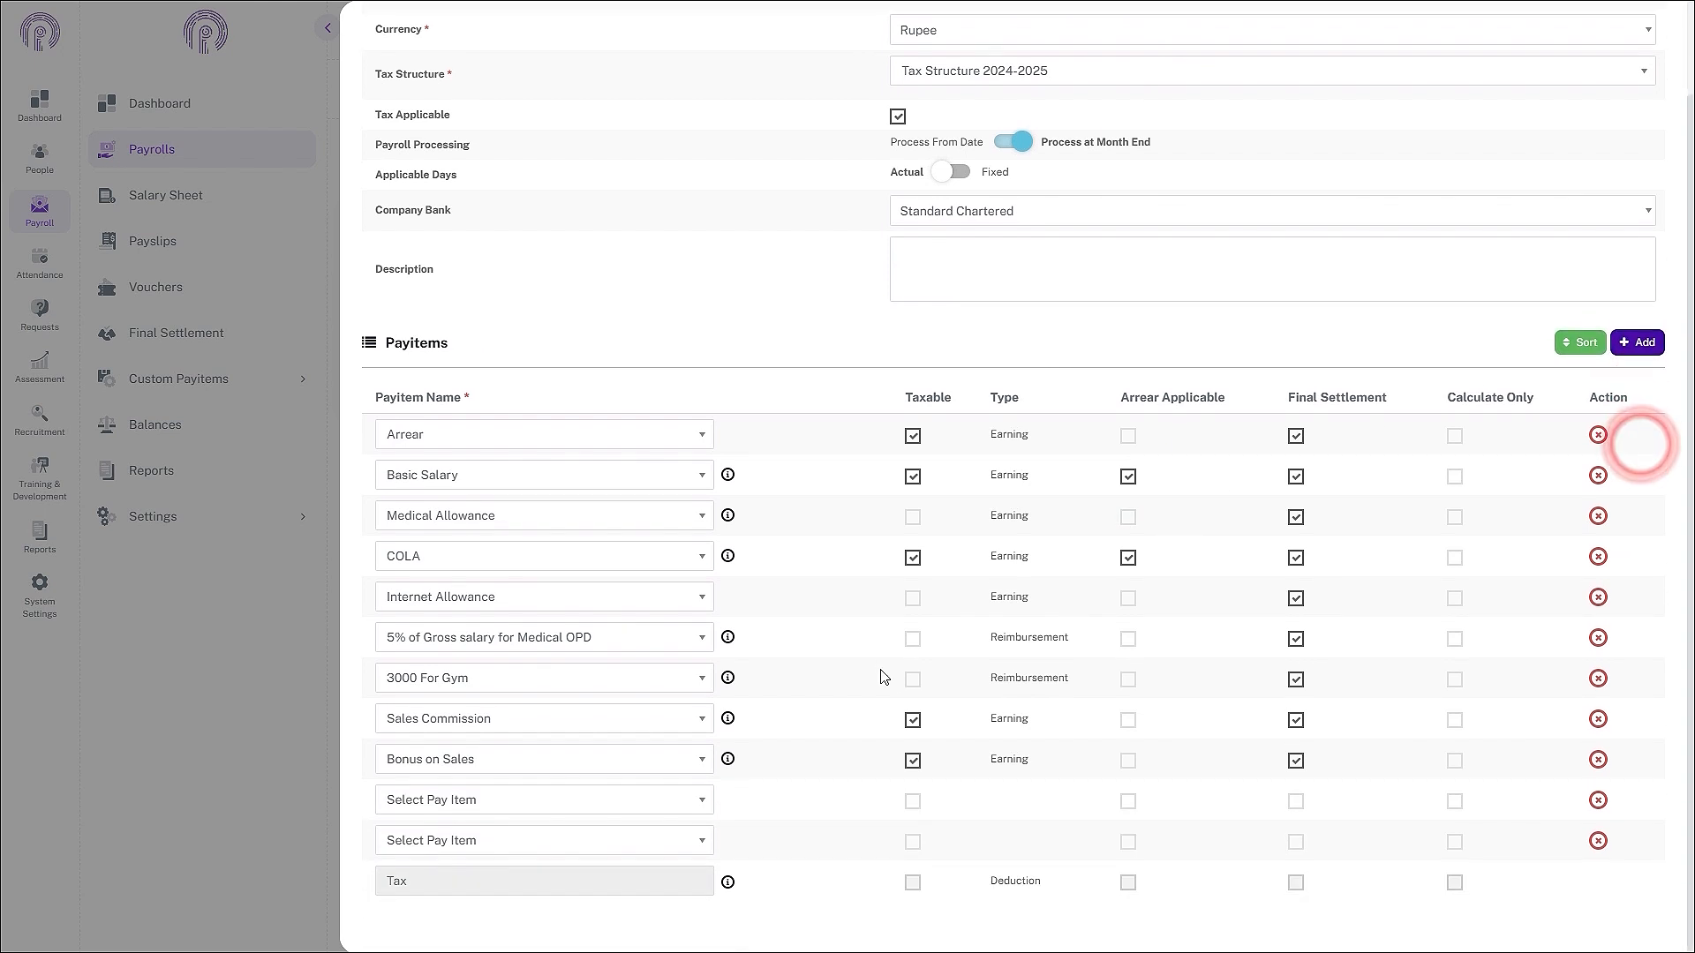
pyautogui.click(647, 802)
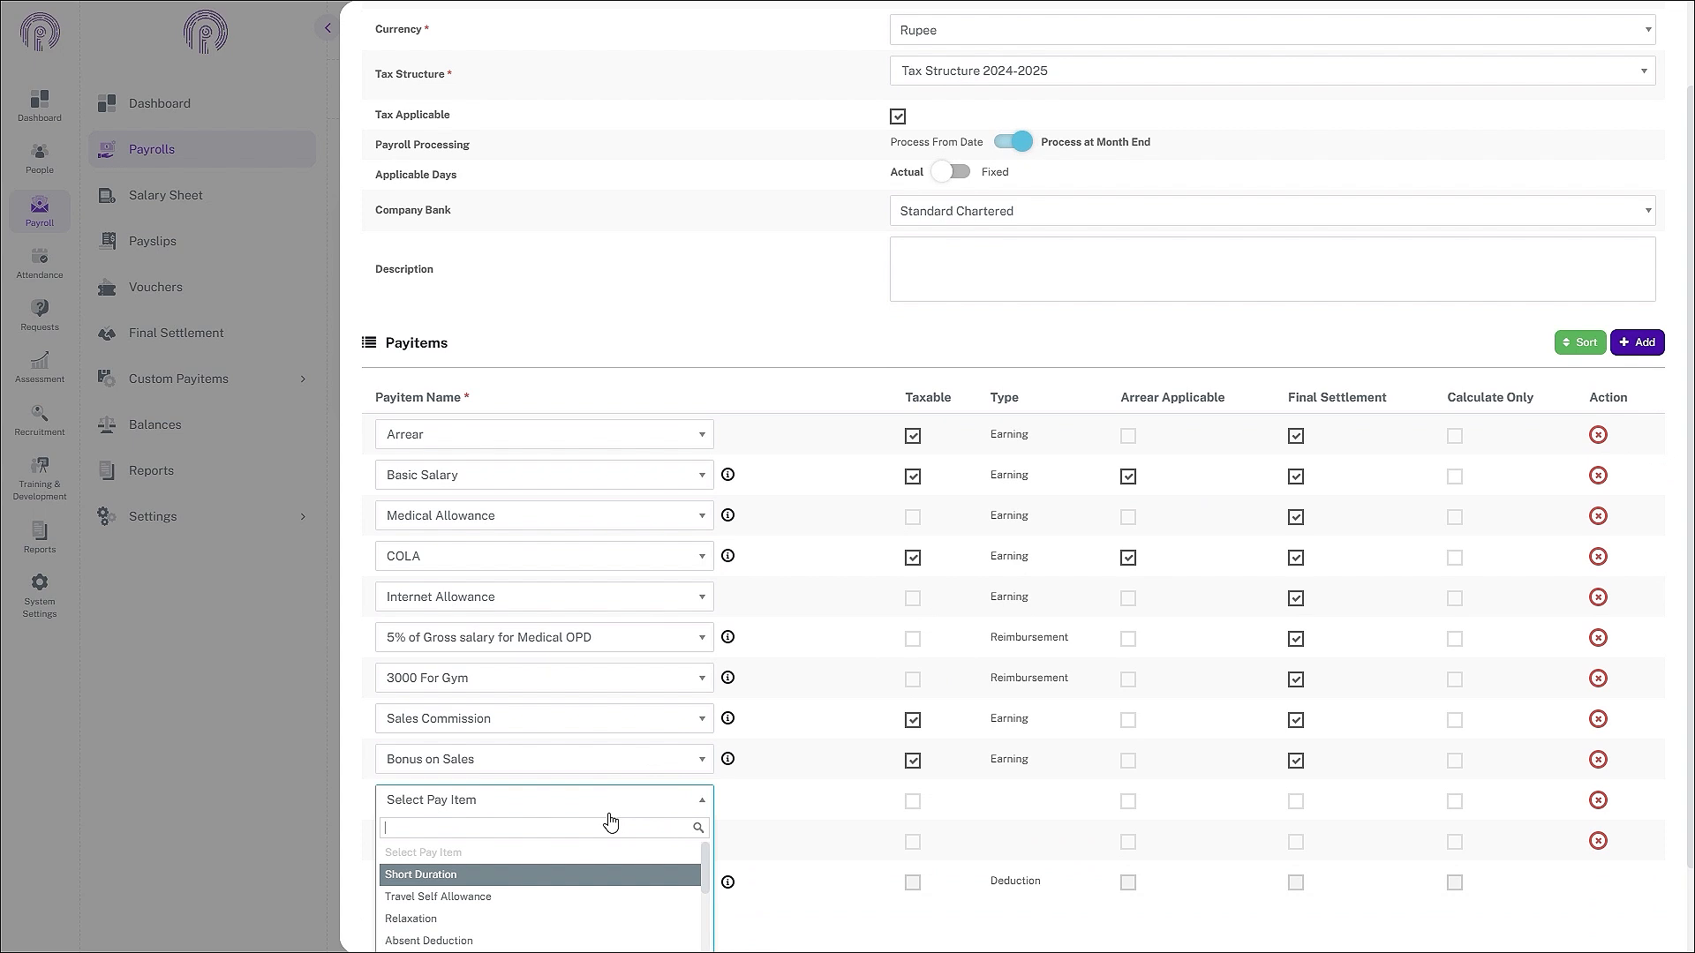
pyautogui.write('Fi')
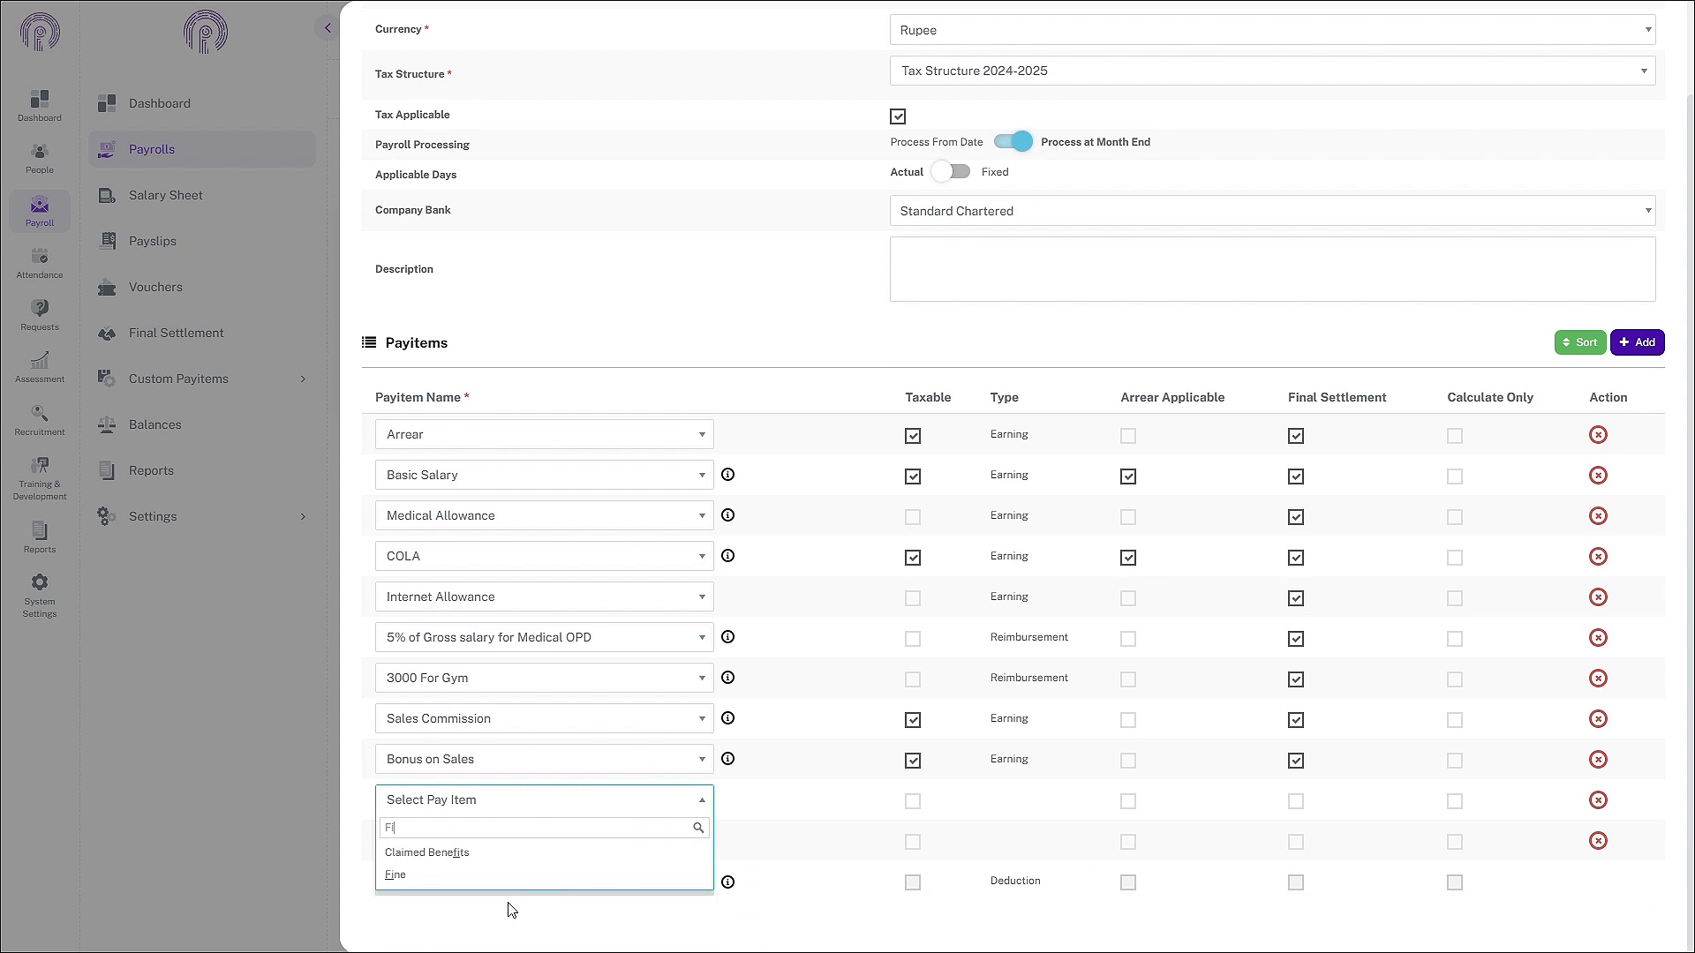
pyautogui.click(512, 875)
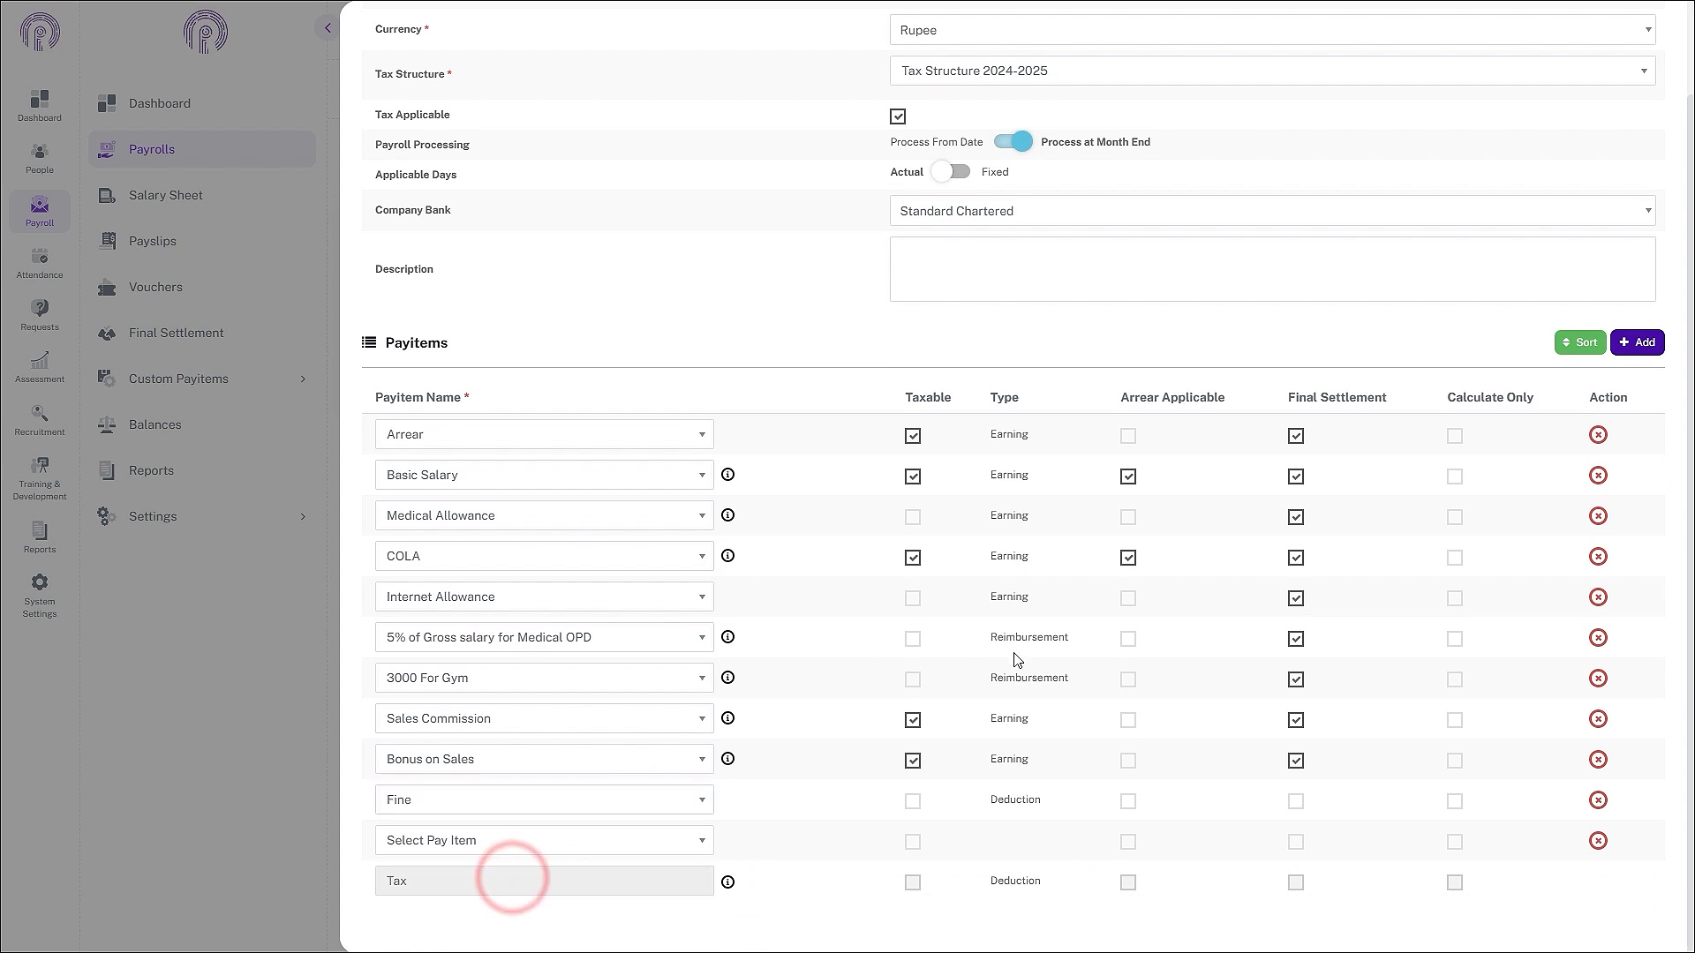
# - Add Mobile allowance as an earning pay item and save the payroll
pyautogui.click(694, 848)
pyautogui.write('Mob')
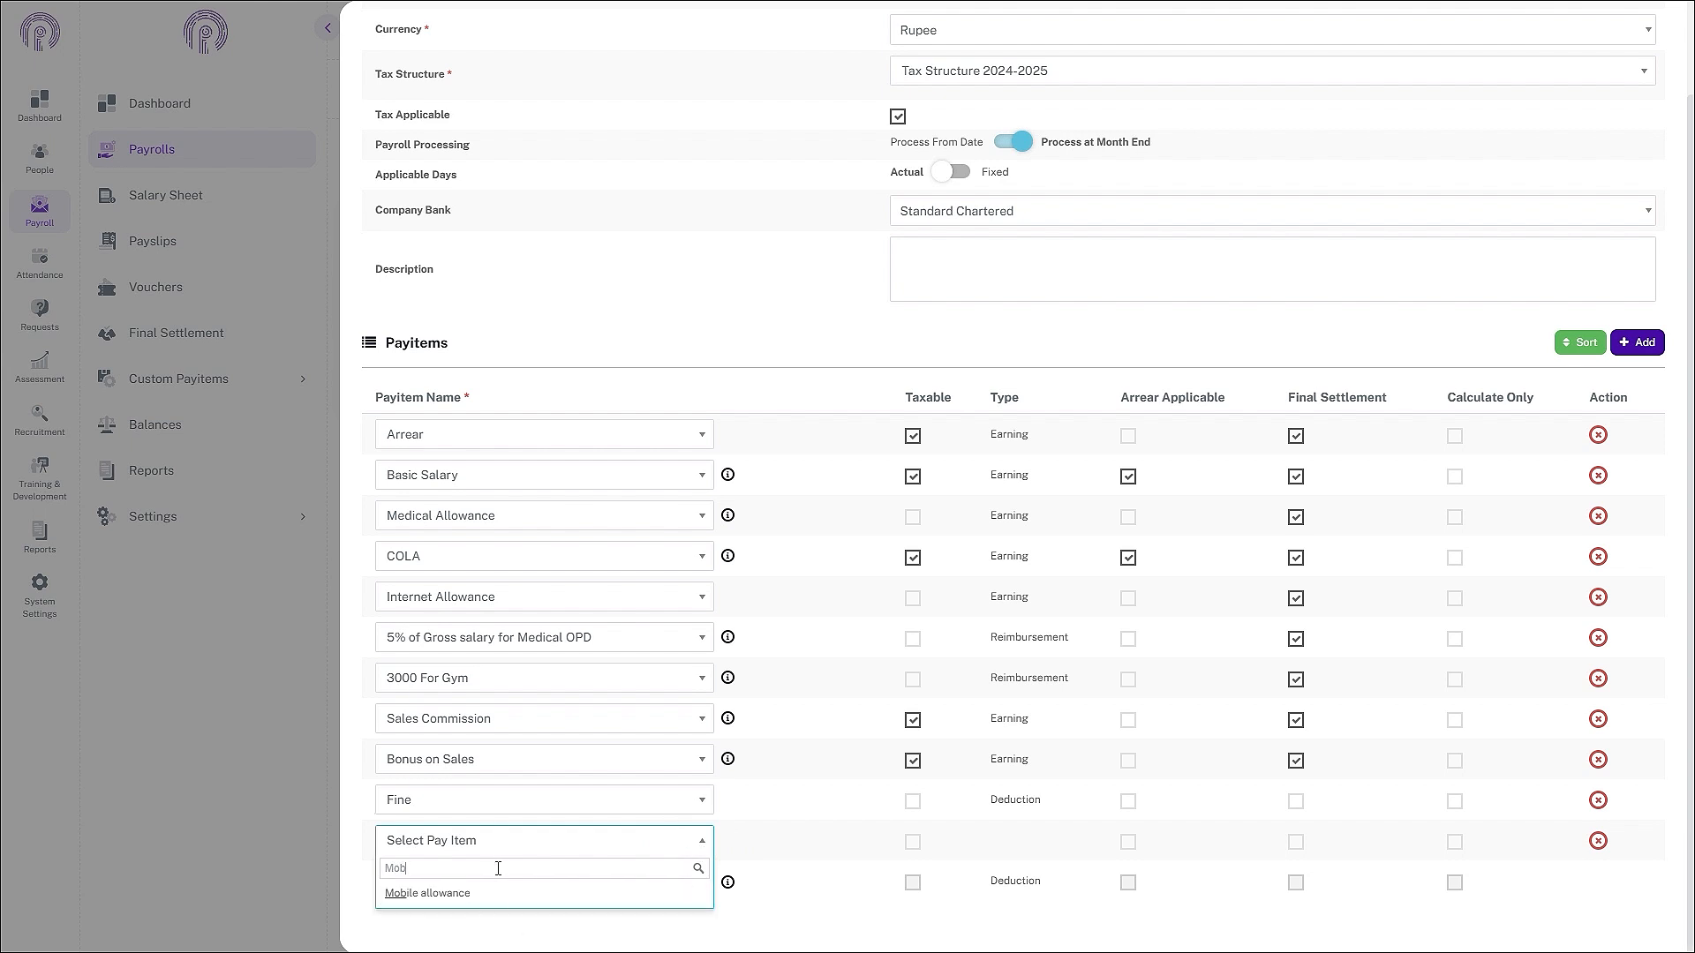
pyautogui.click(492, 893)
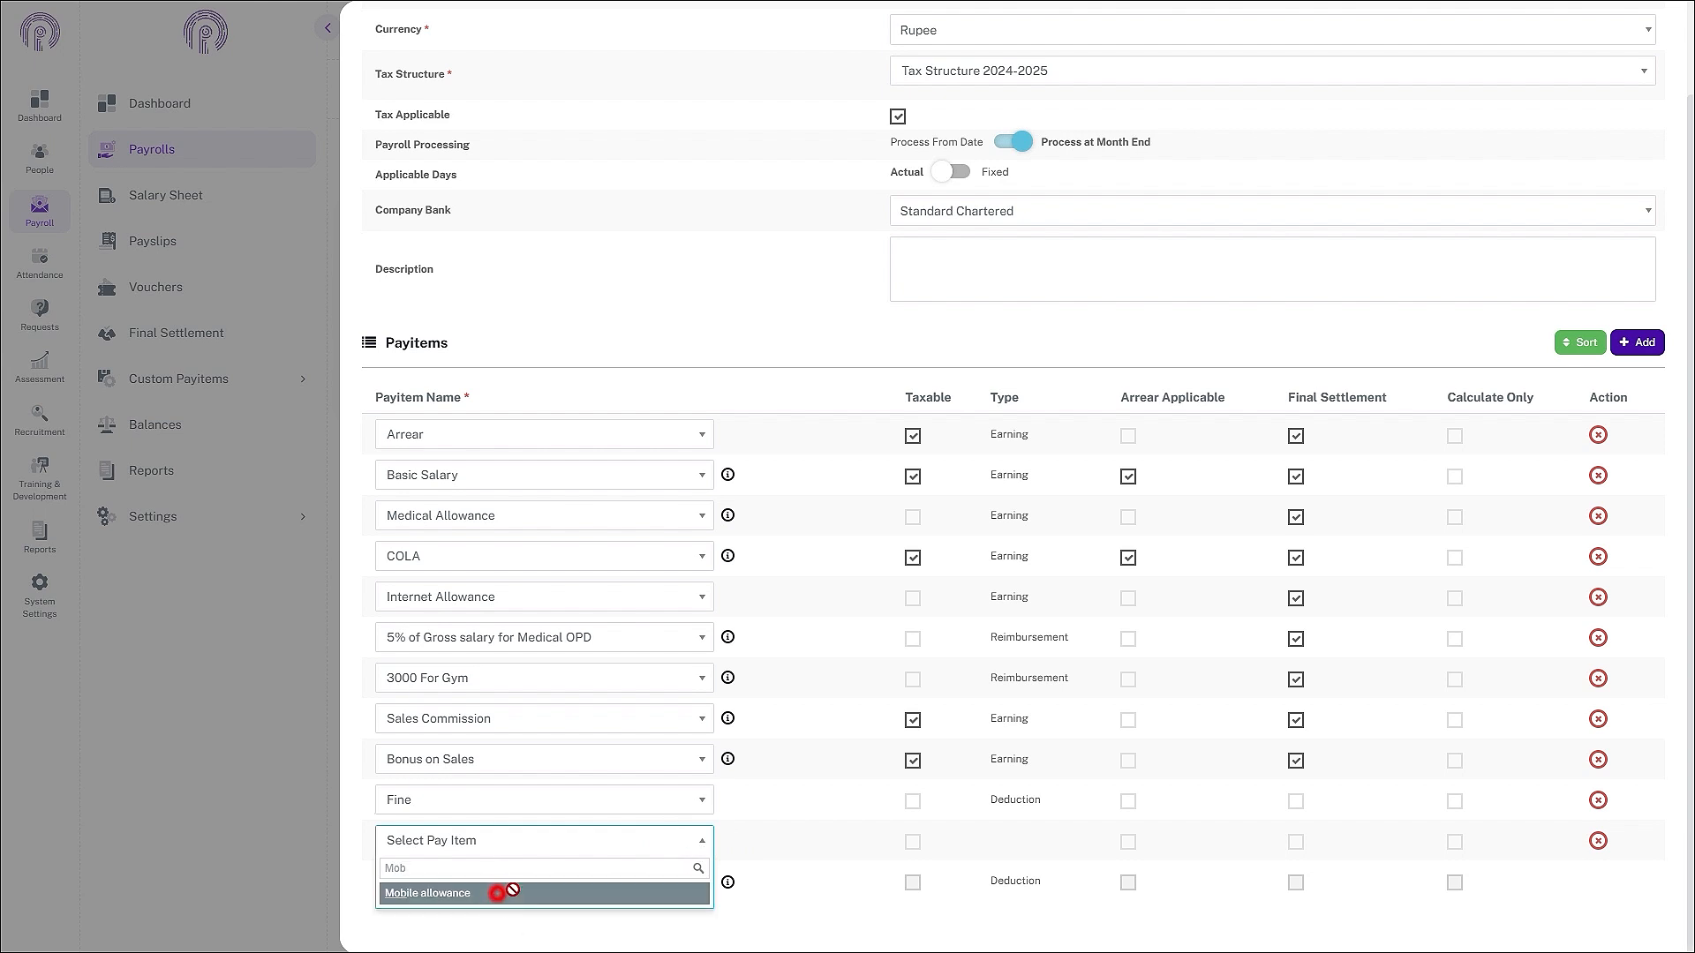
pyautogui.scroll(2, 495, 893)
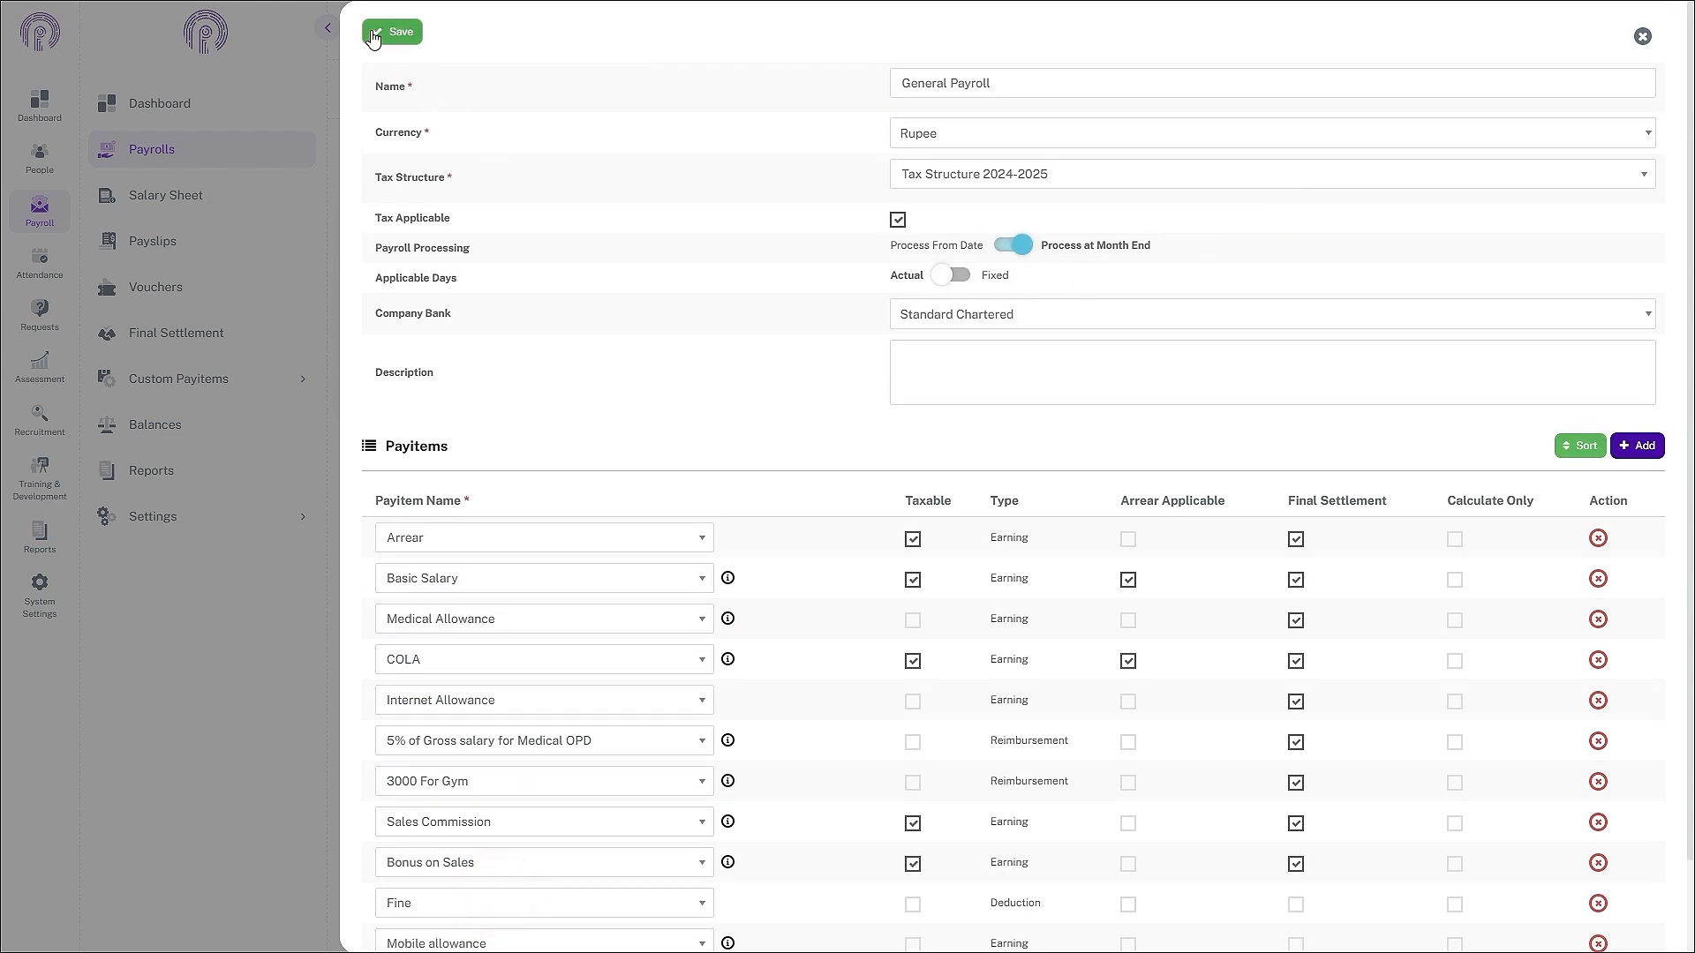
pyautogui.click(373, 35)
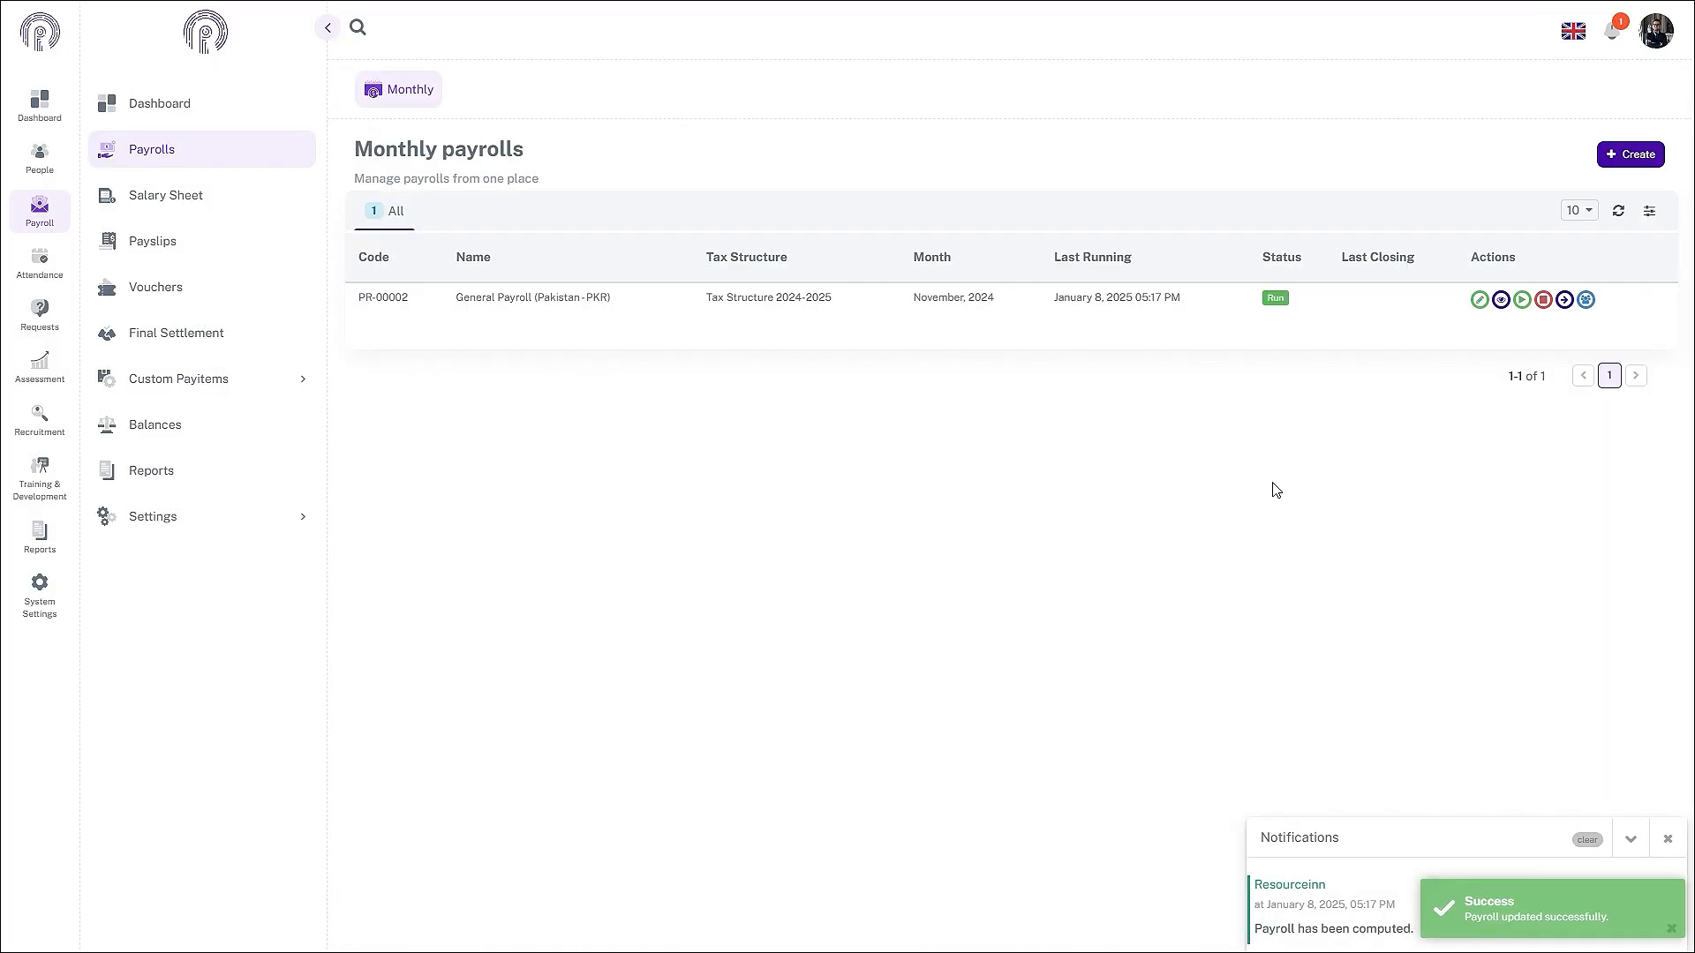
# - Rerun General Payroll for November 2024 to include the new pay items
pyautogui.click(1522, 299)
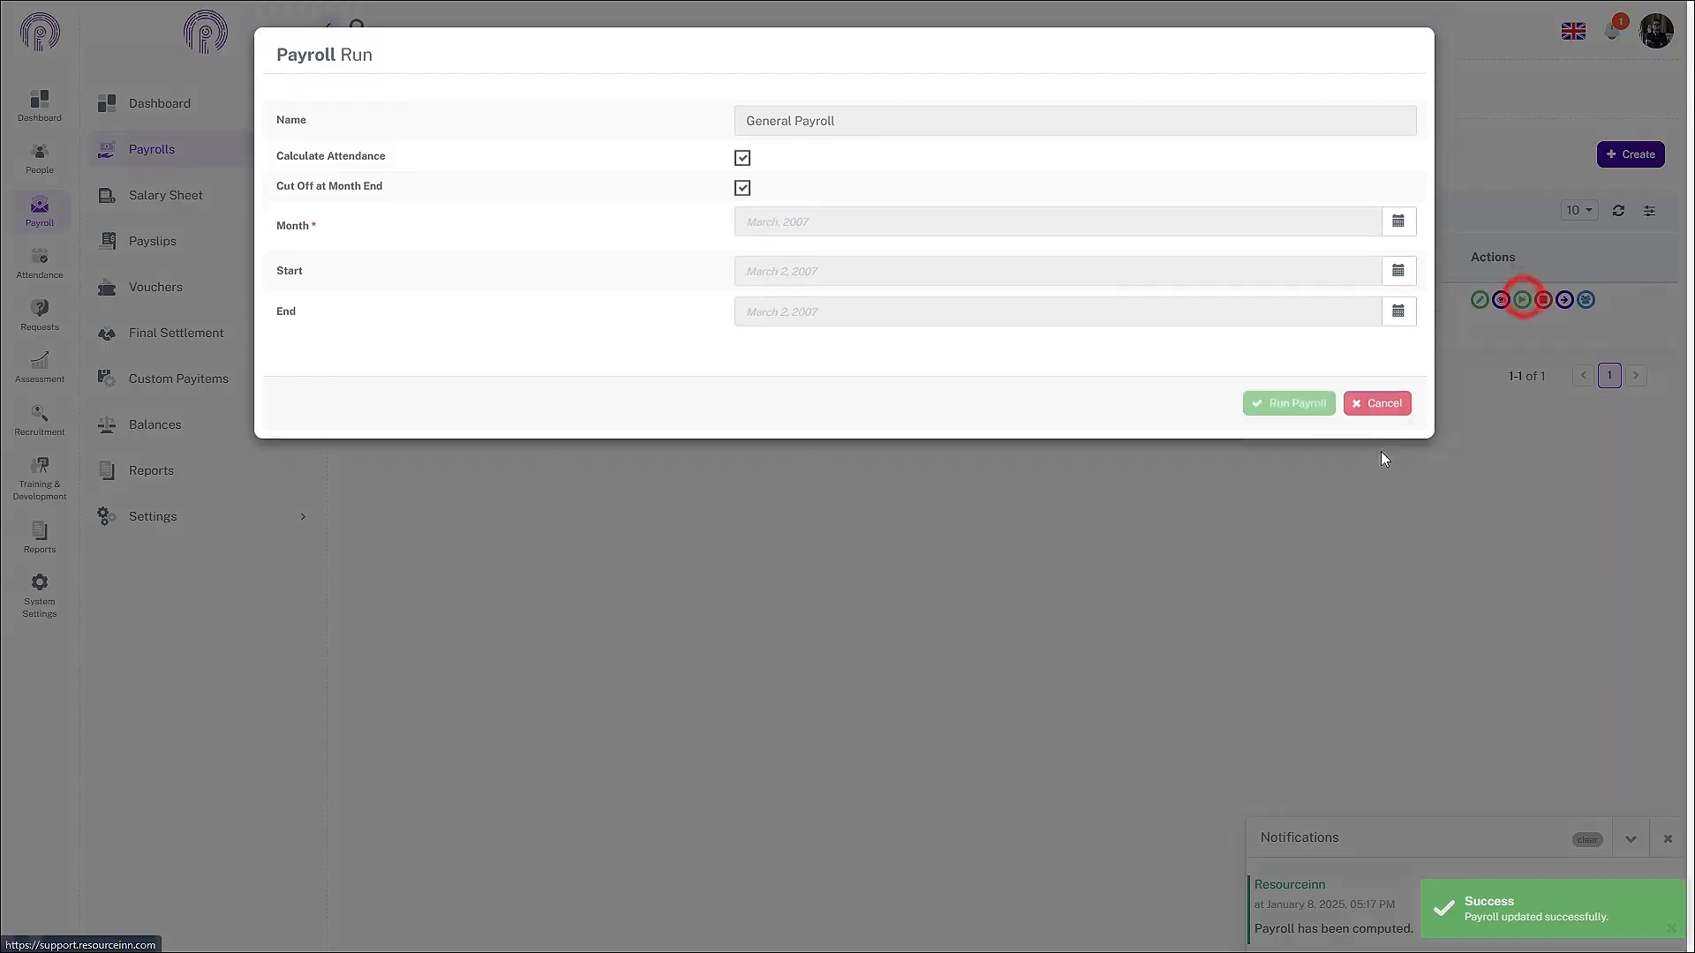
pyautogui.click(1398, 221)
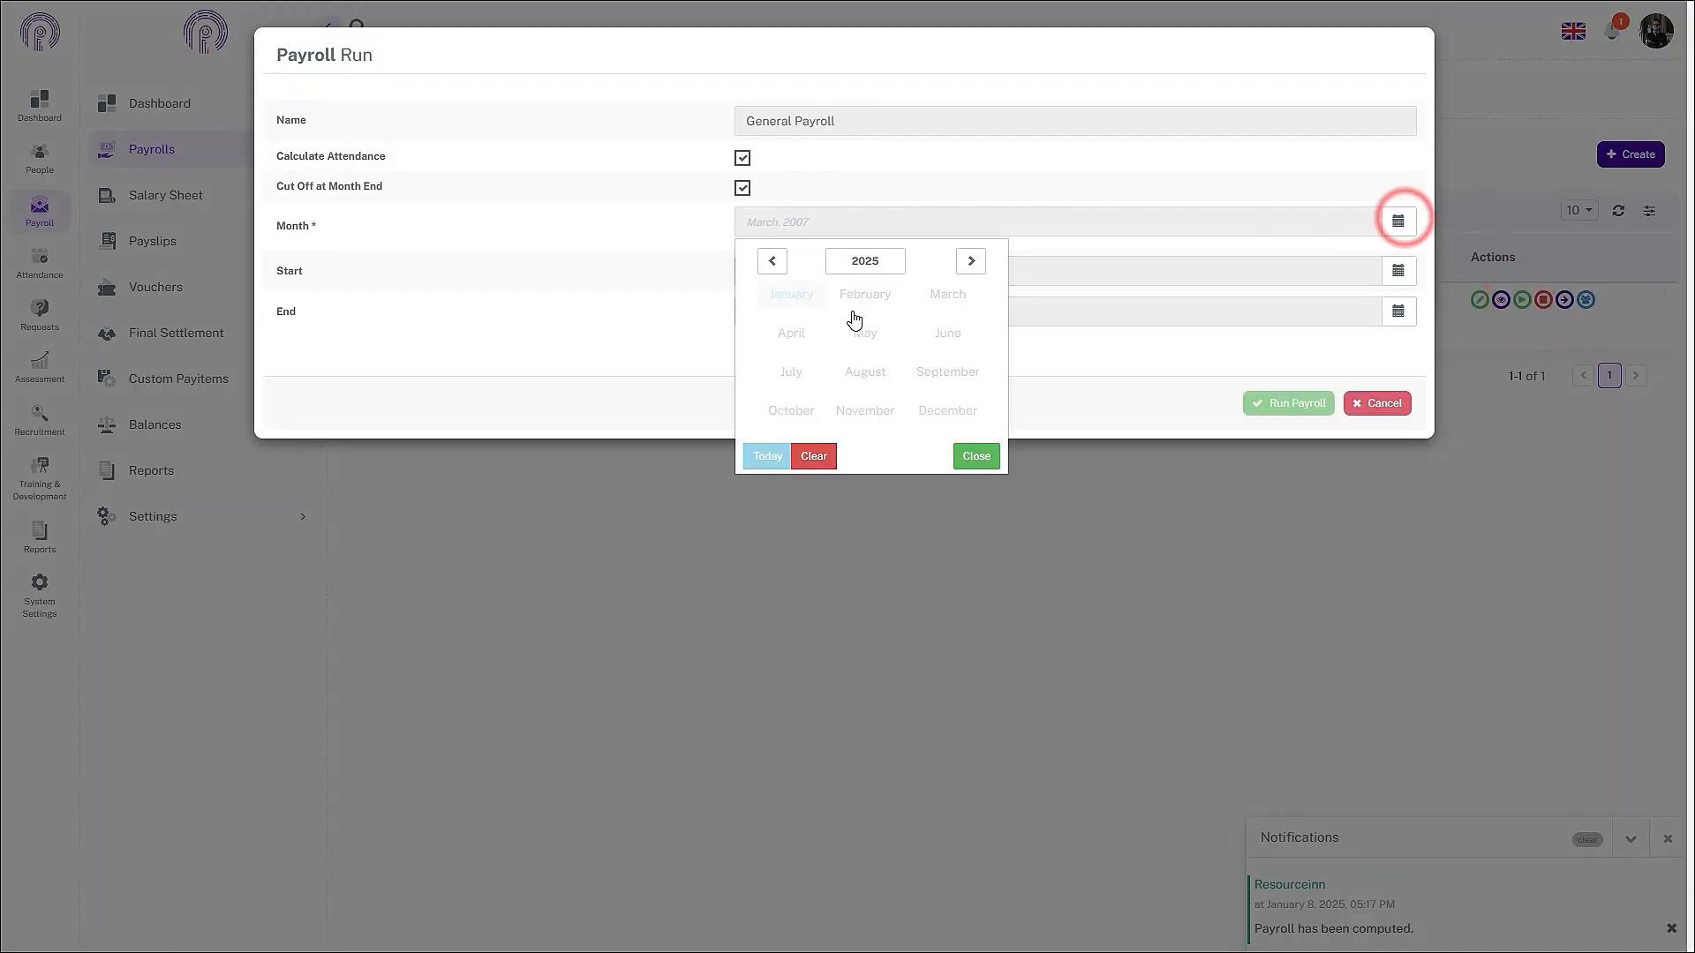
pyautogui.click(772, 261)
pyautogui.click(865, 410)
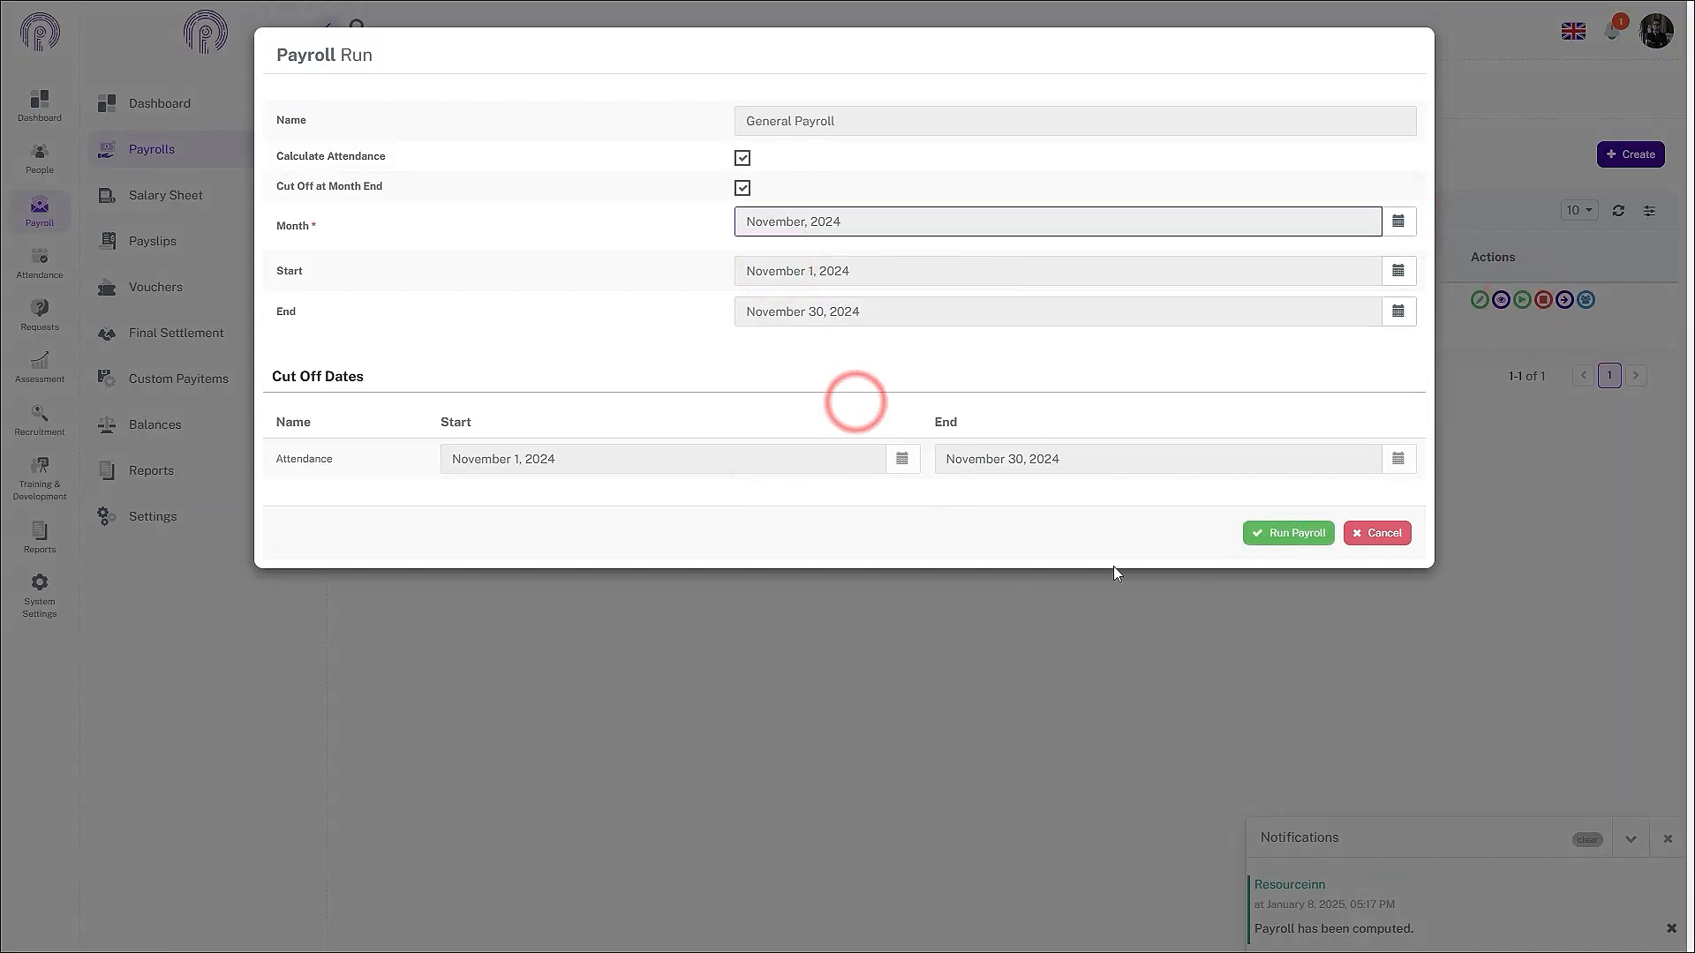
pyautogui.click(1295, 536)
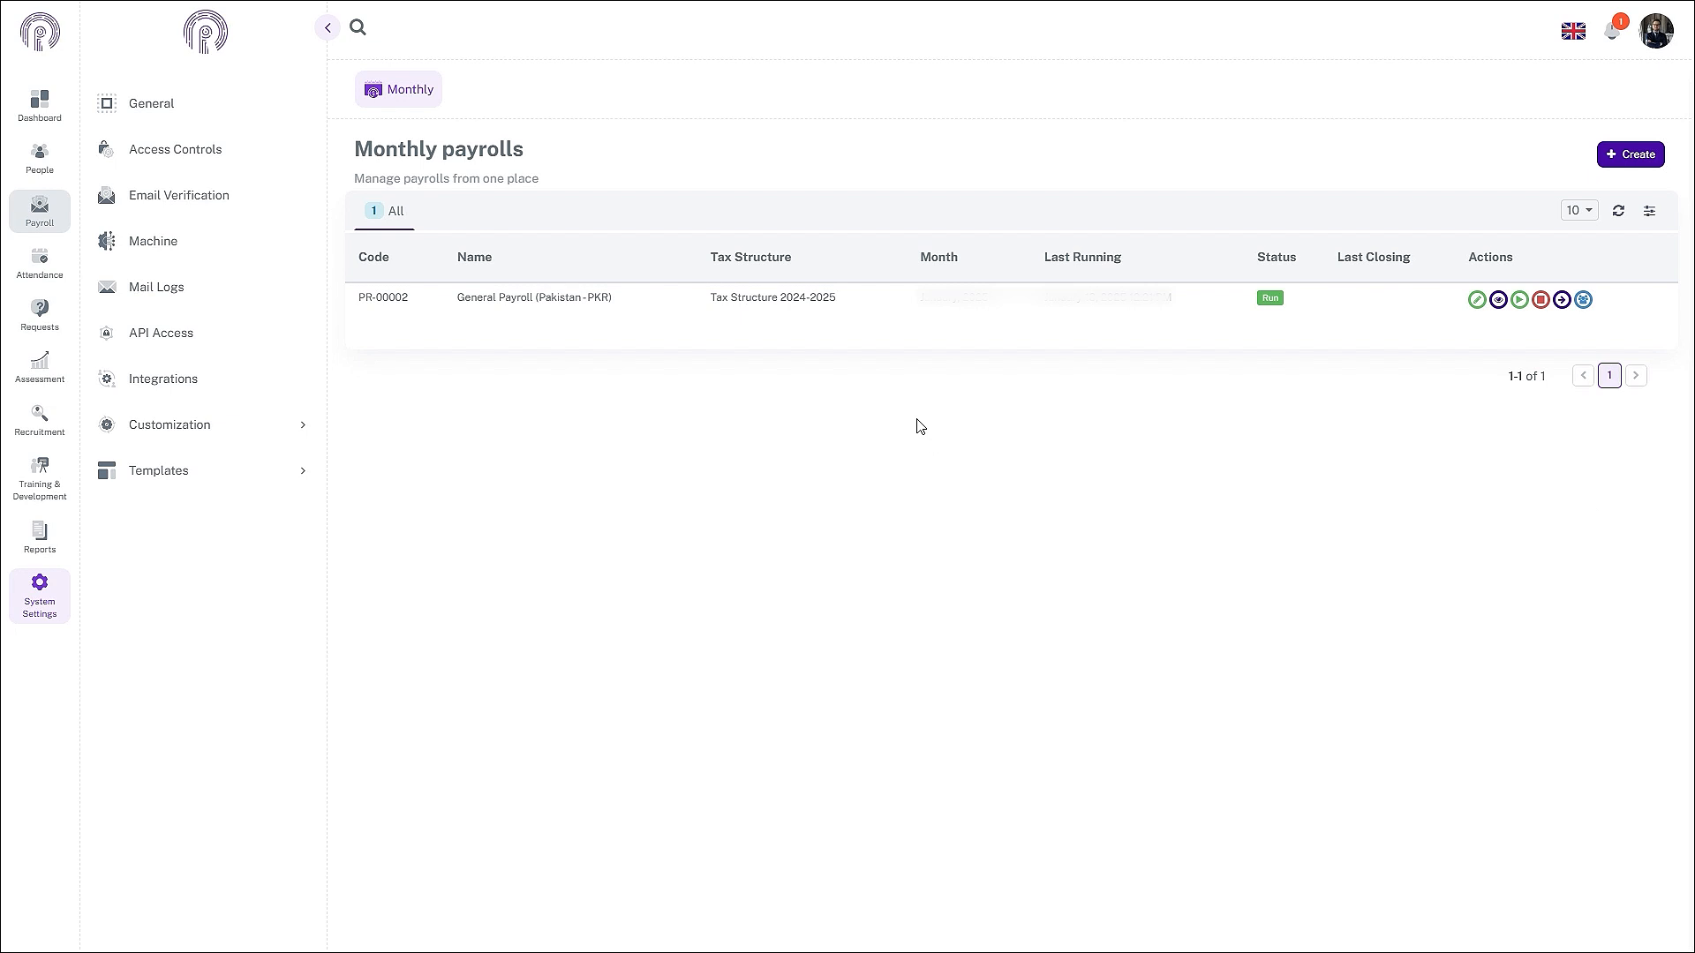
# - Open General Payroll's salary sheet and review one employee's Rs 57,000 net pay breakdown
pyautogui.click(1561, 300)
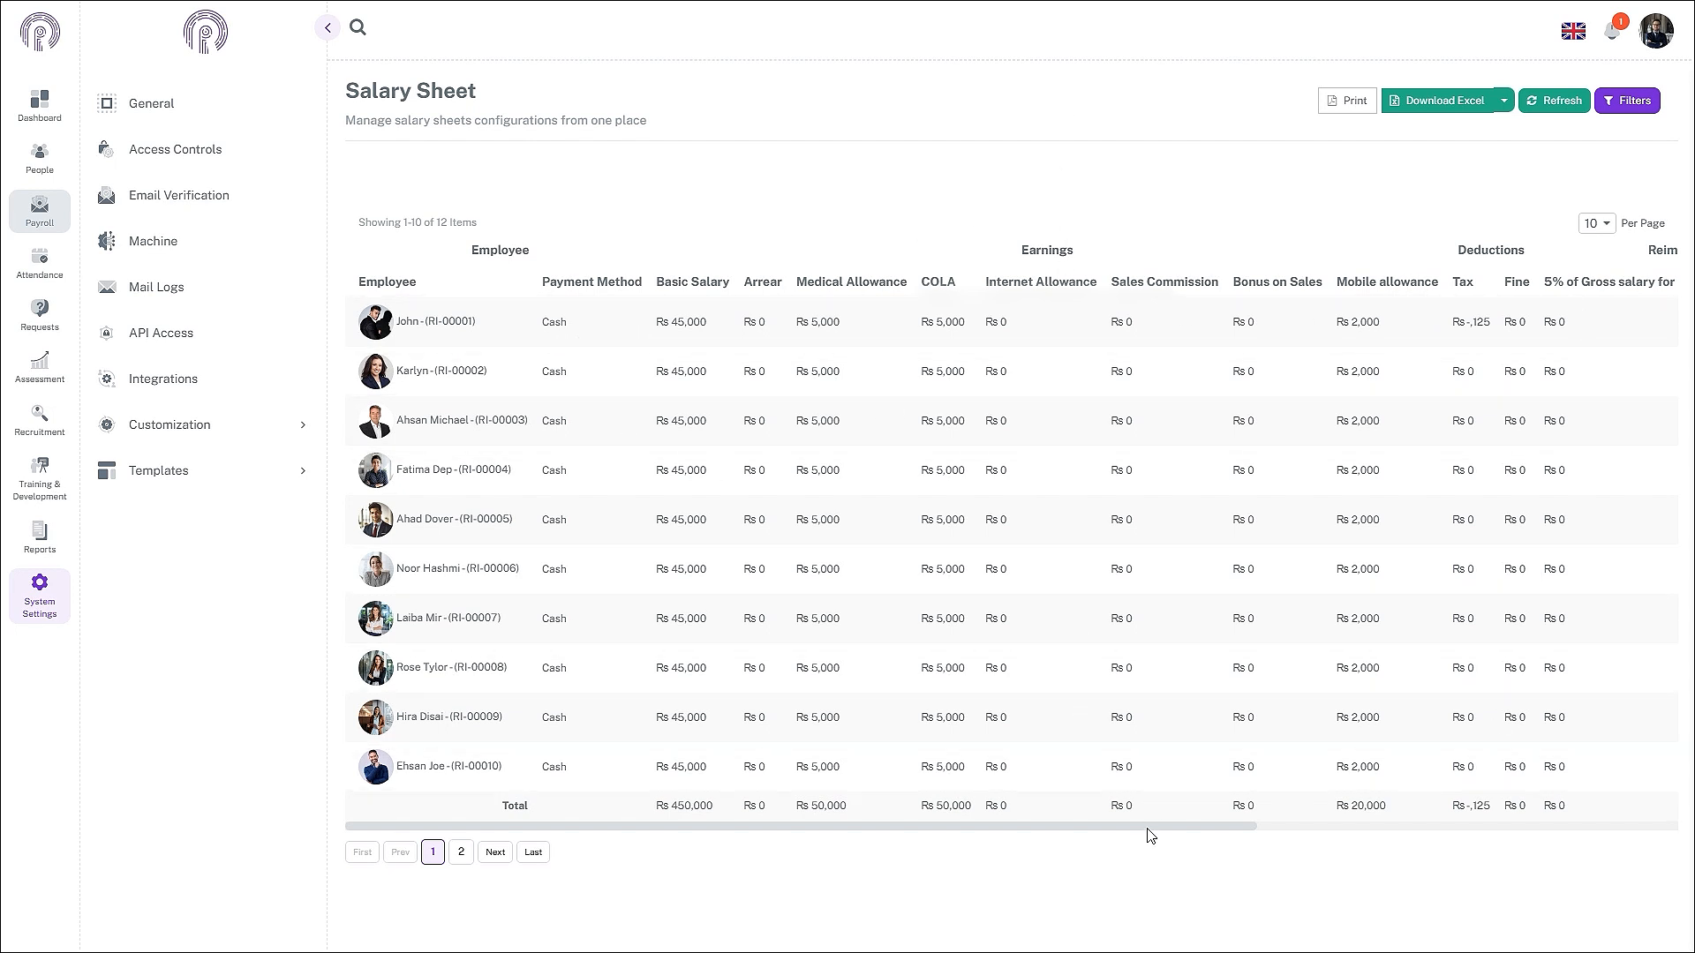
pyautogui.moveTo(1146, 830); pyautogui.dragTo(1076, 830)
pyautogui.click(616, 376)
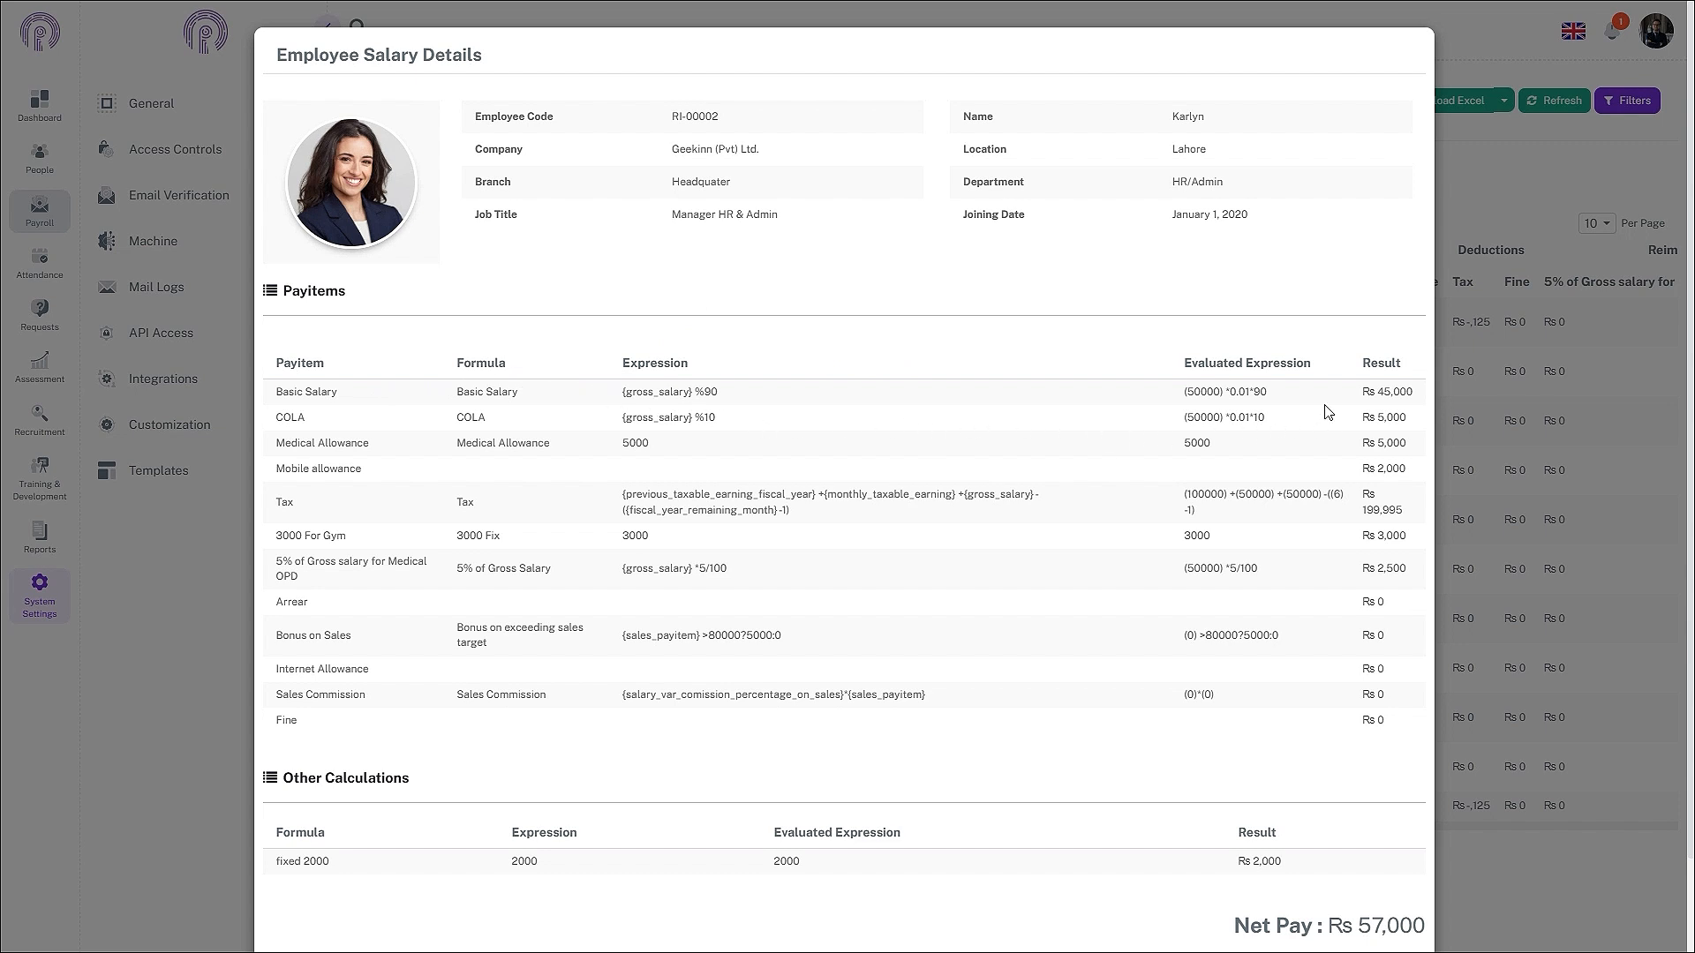
pyautogui.scroll(-2, 1381, 821)
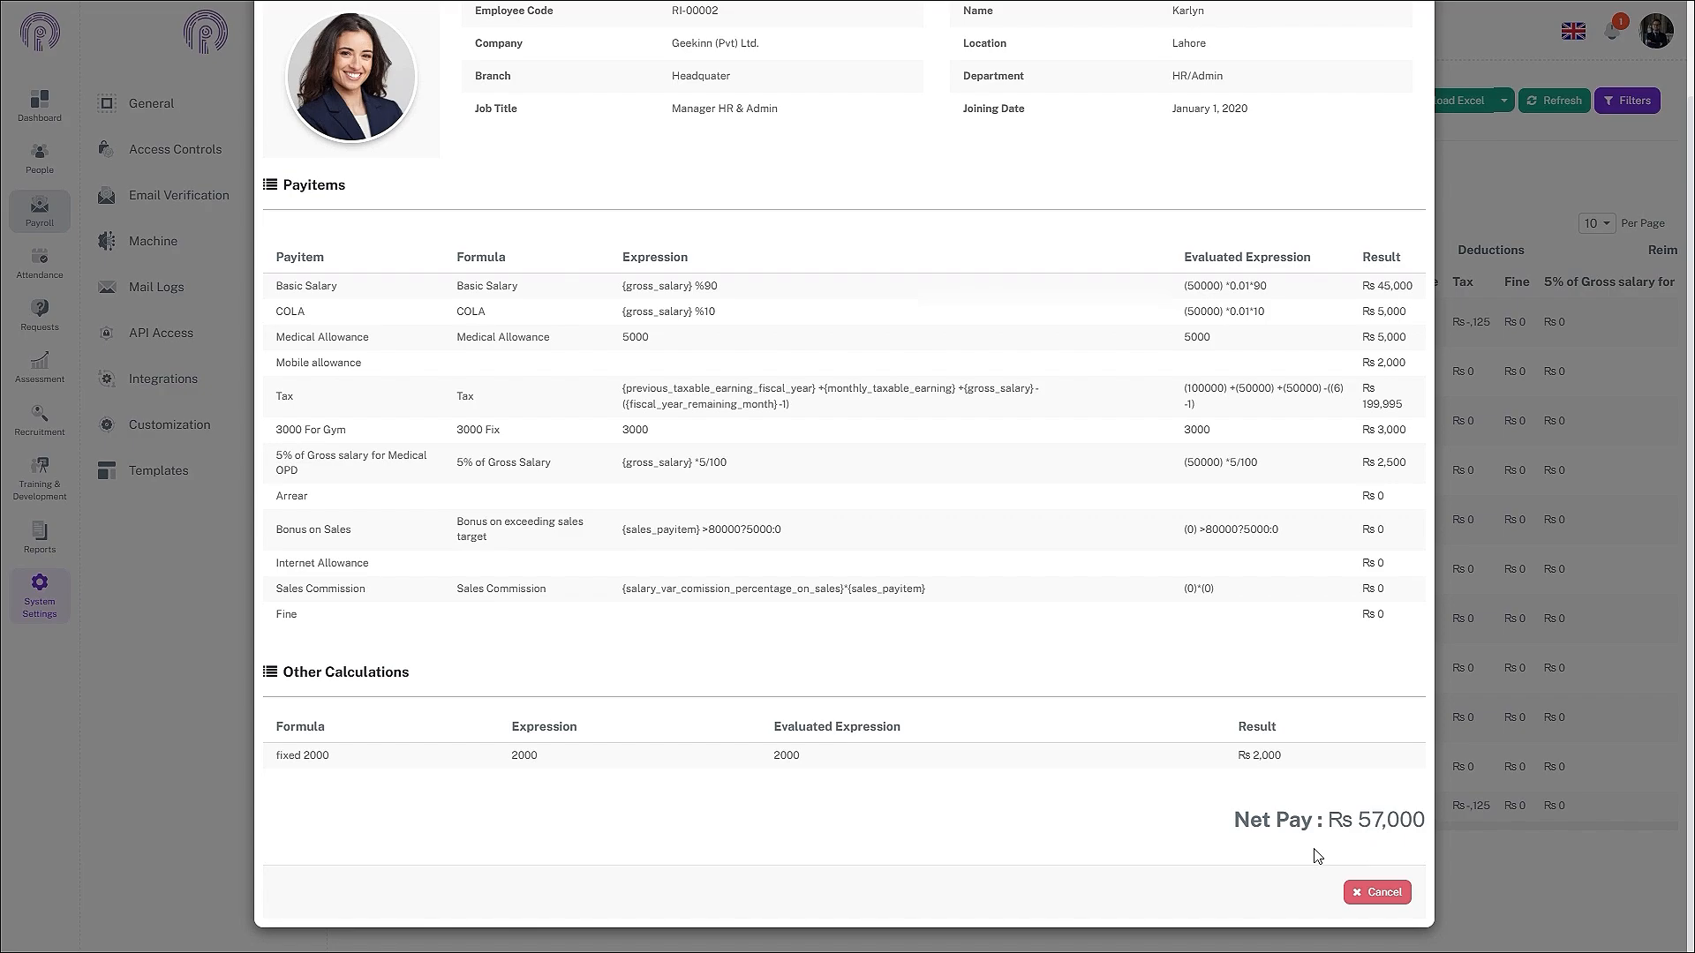
pyautogui.click(1375, 891)
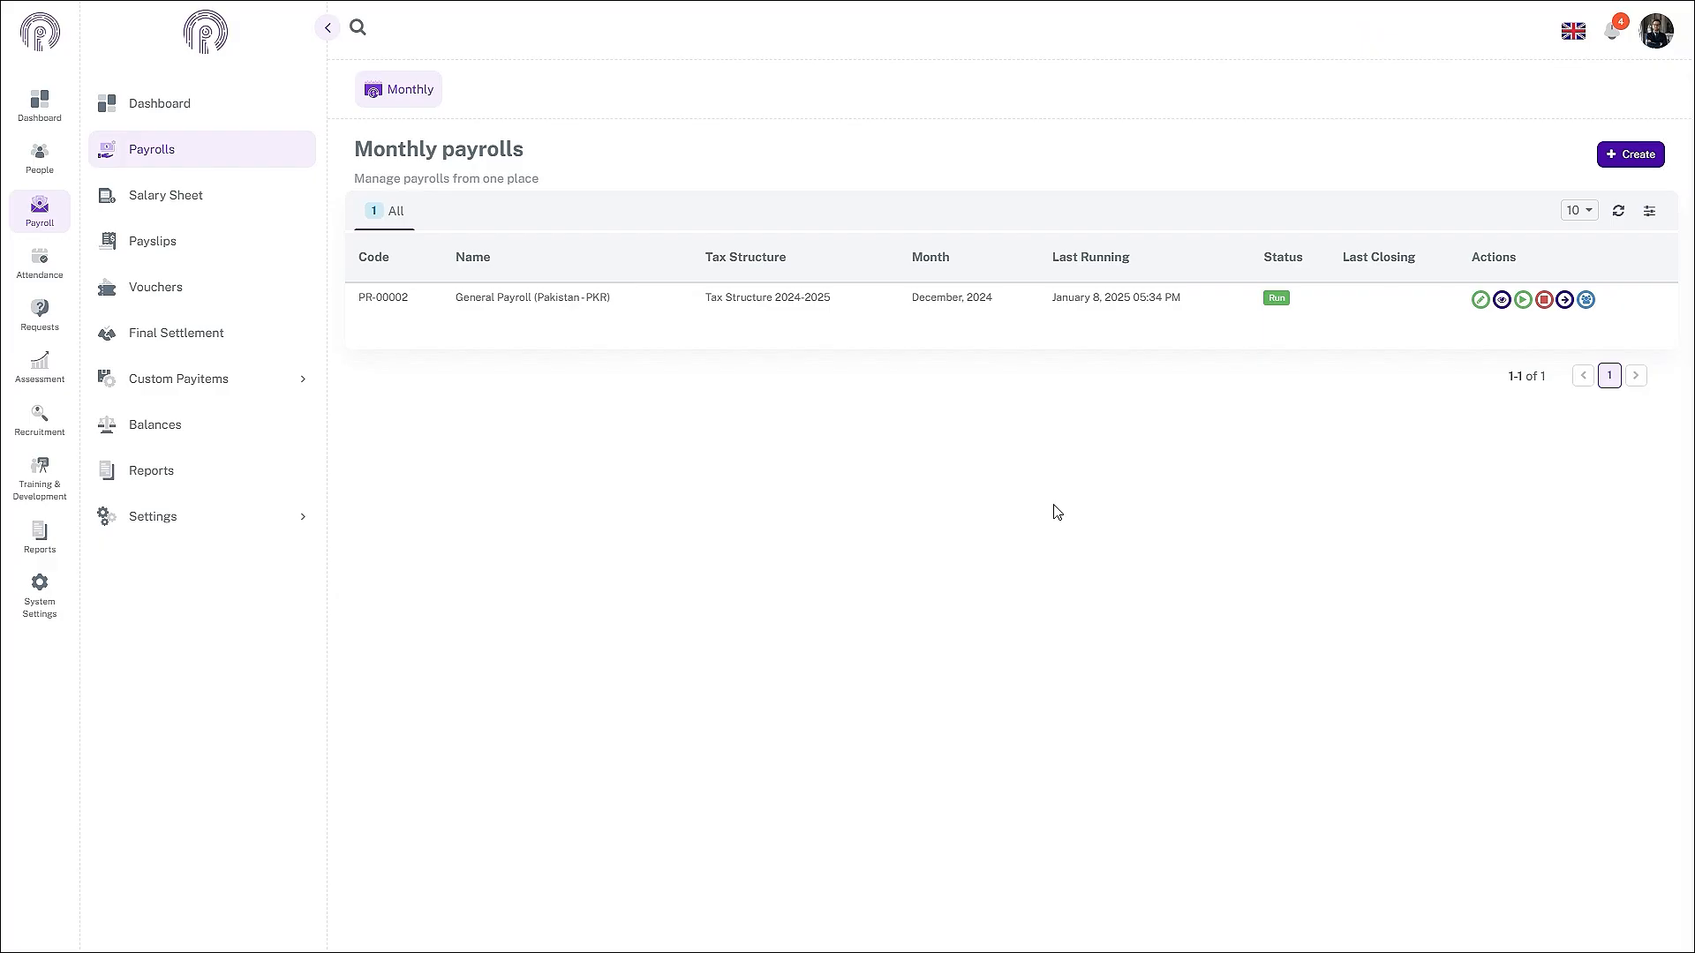
# - Close the December 2024 General Payroll, confirming with Yes, and clear the notification
pyautogui.click(1544, 300)
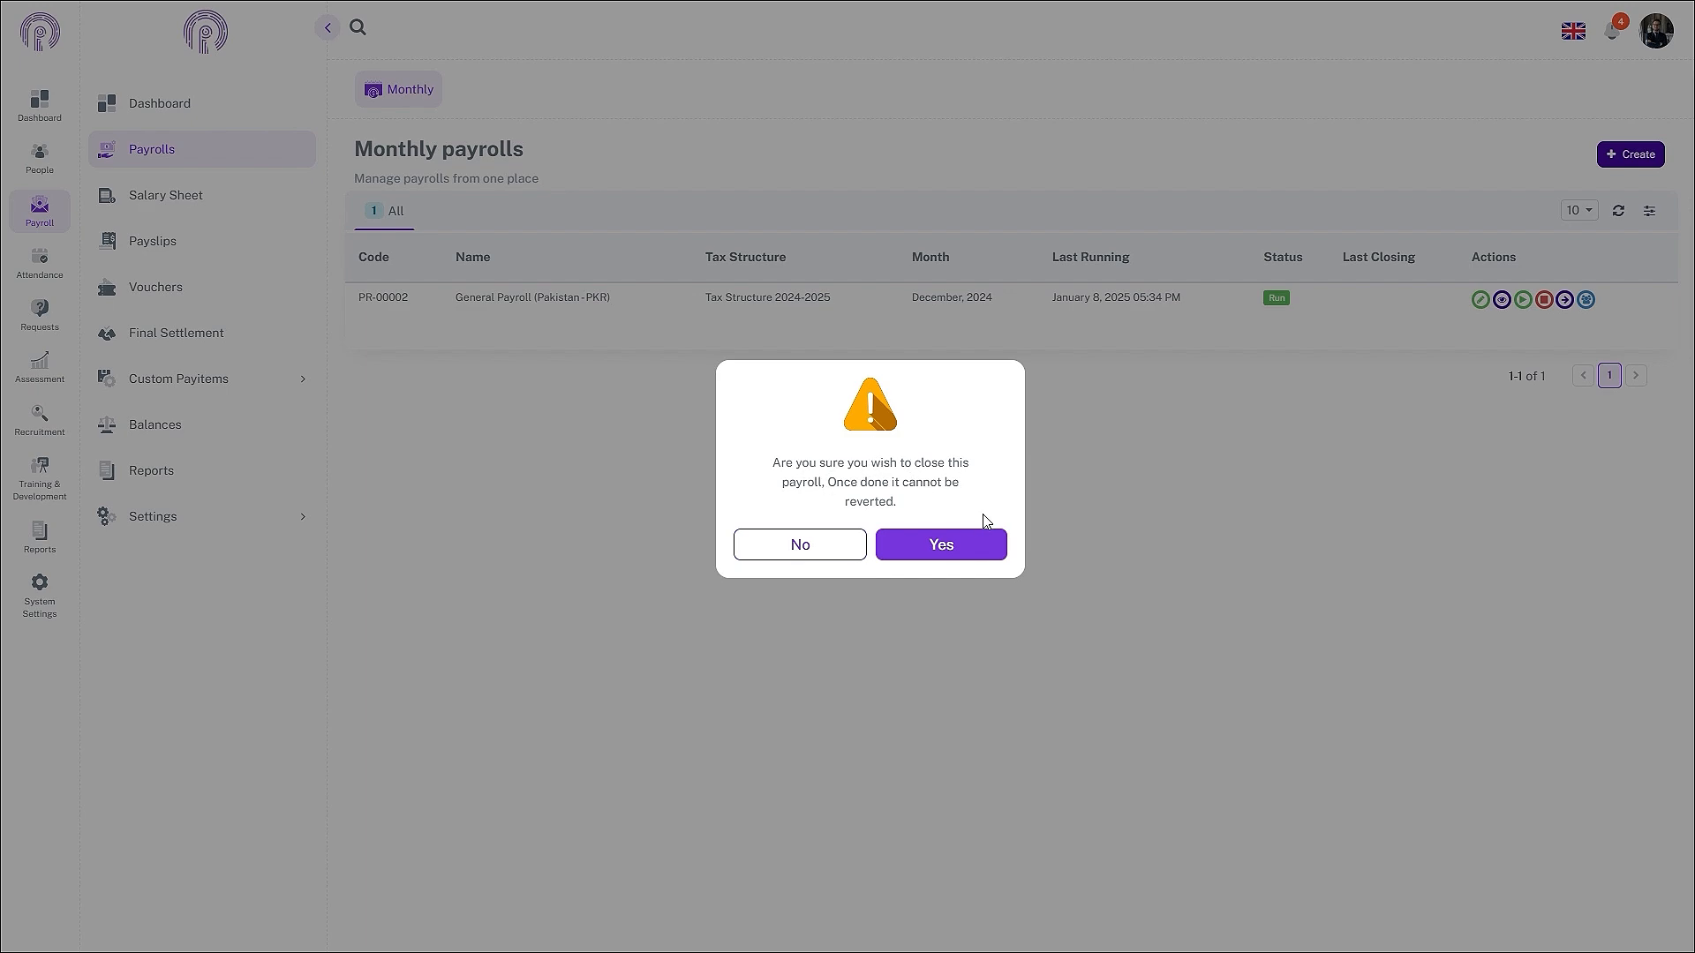
pyautogui.click(989, 549)
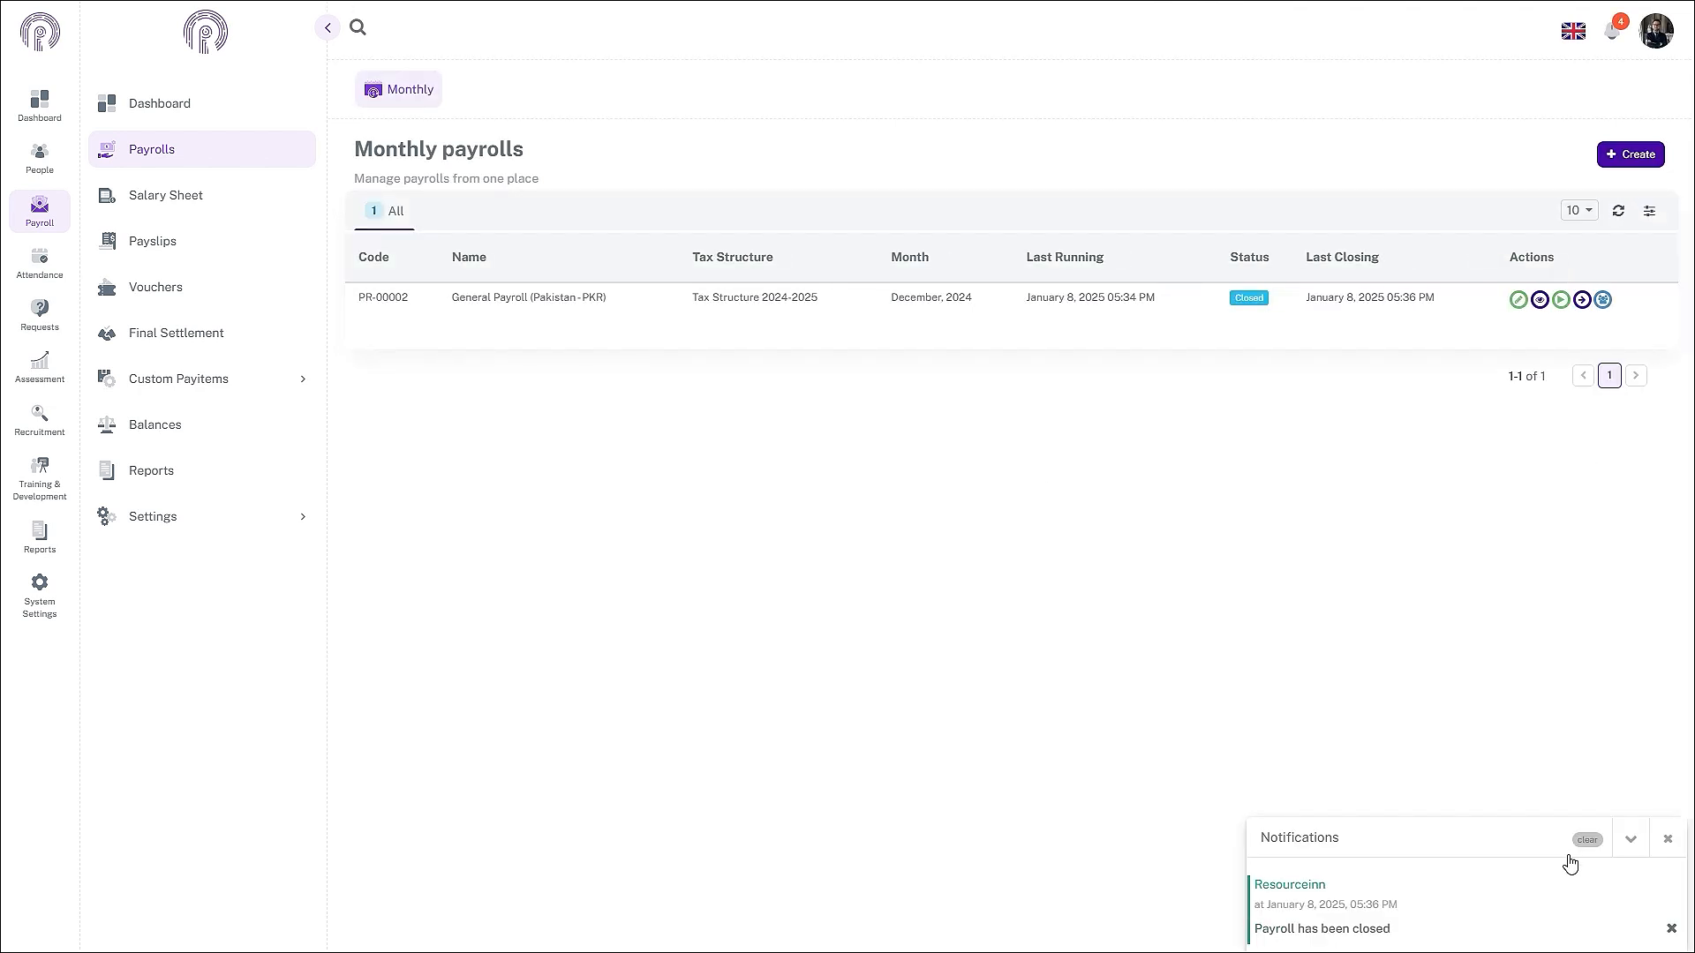
pyautogui.click(1587, 846)
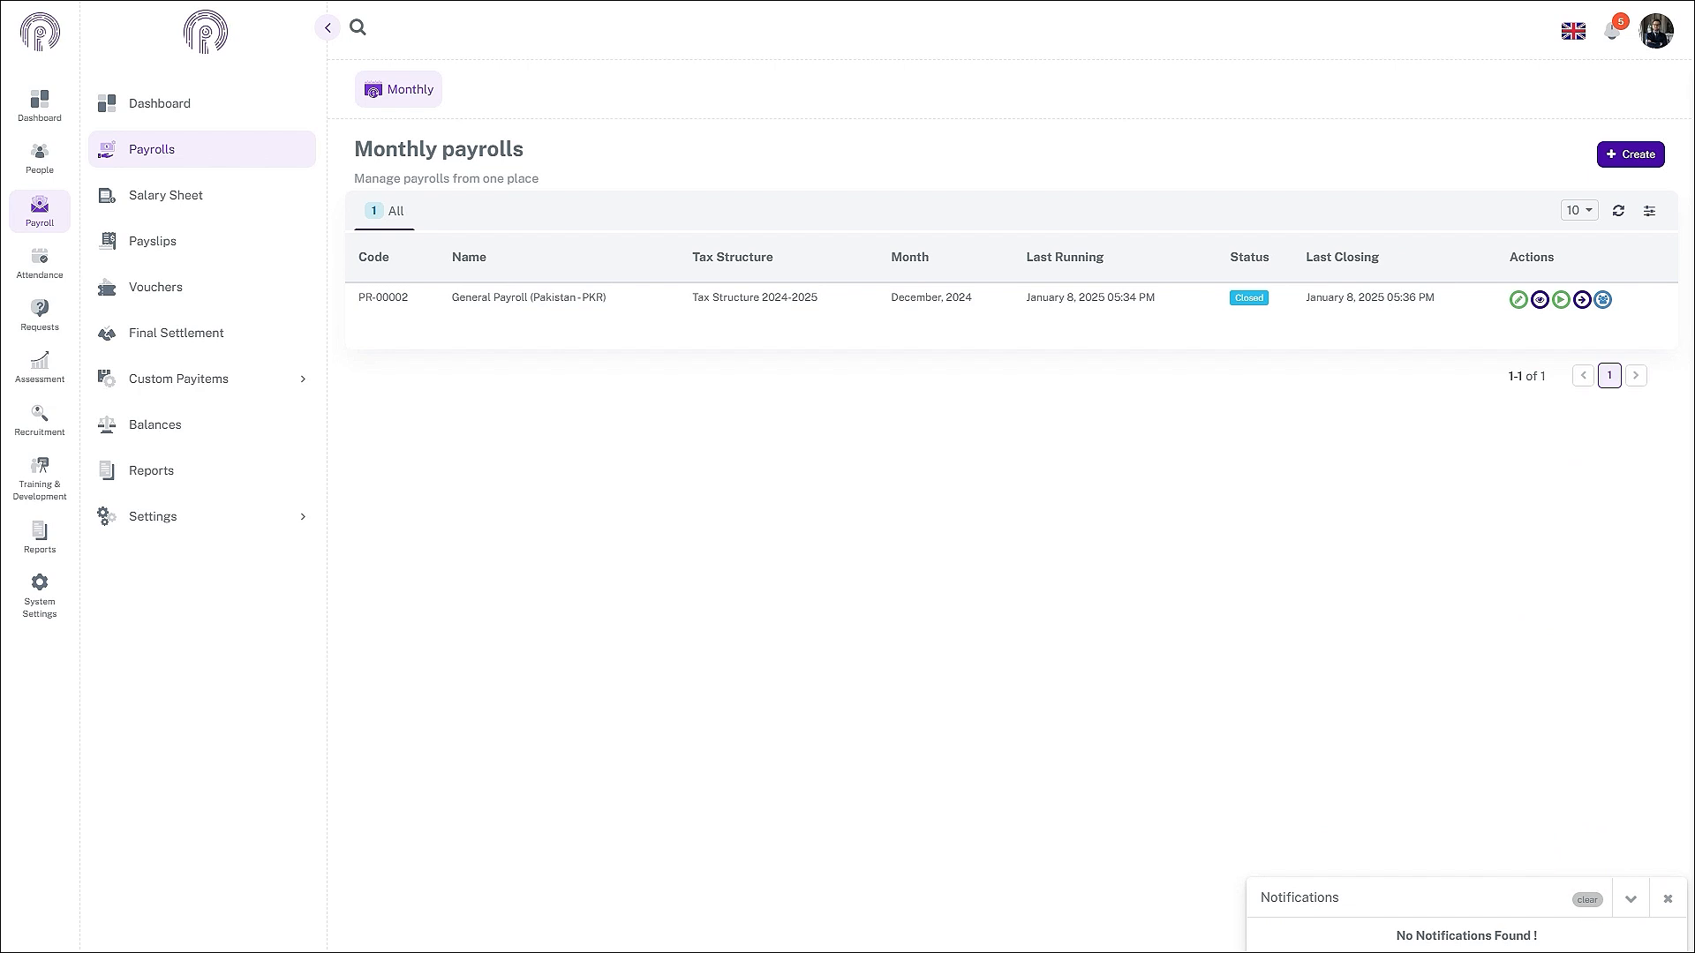
pyautogui.click(1664, 900)
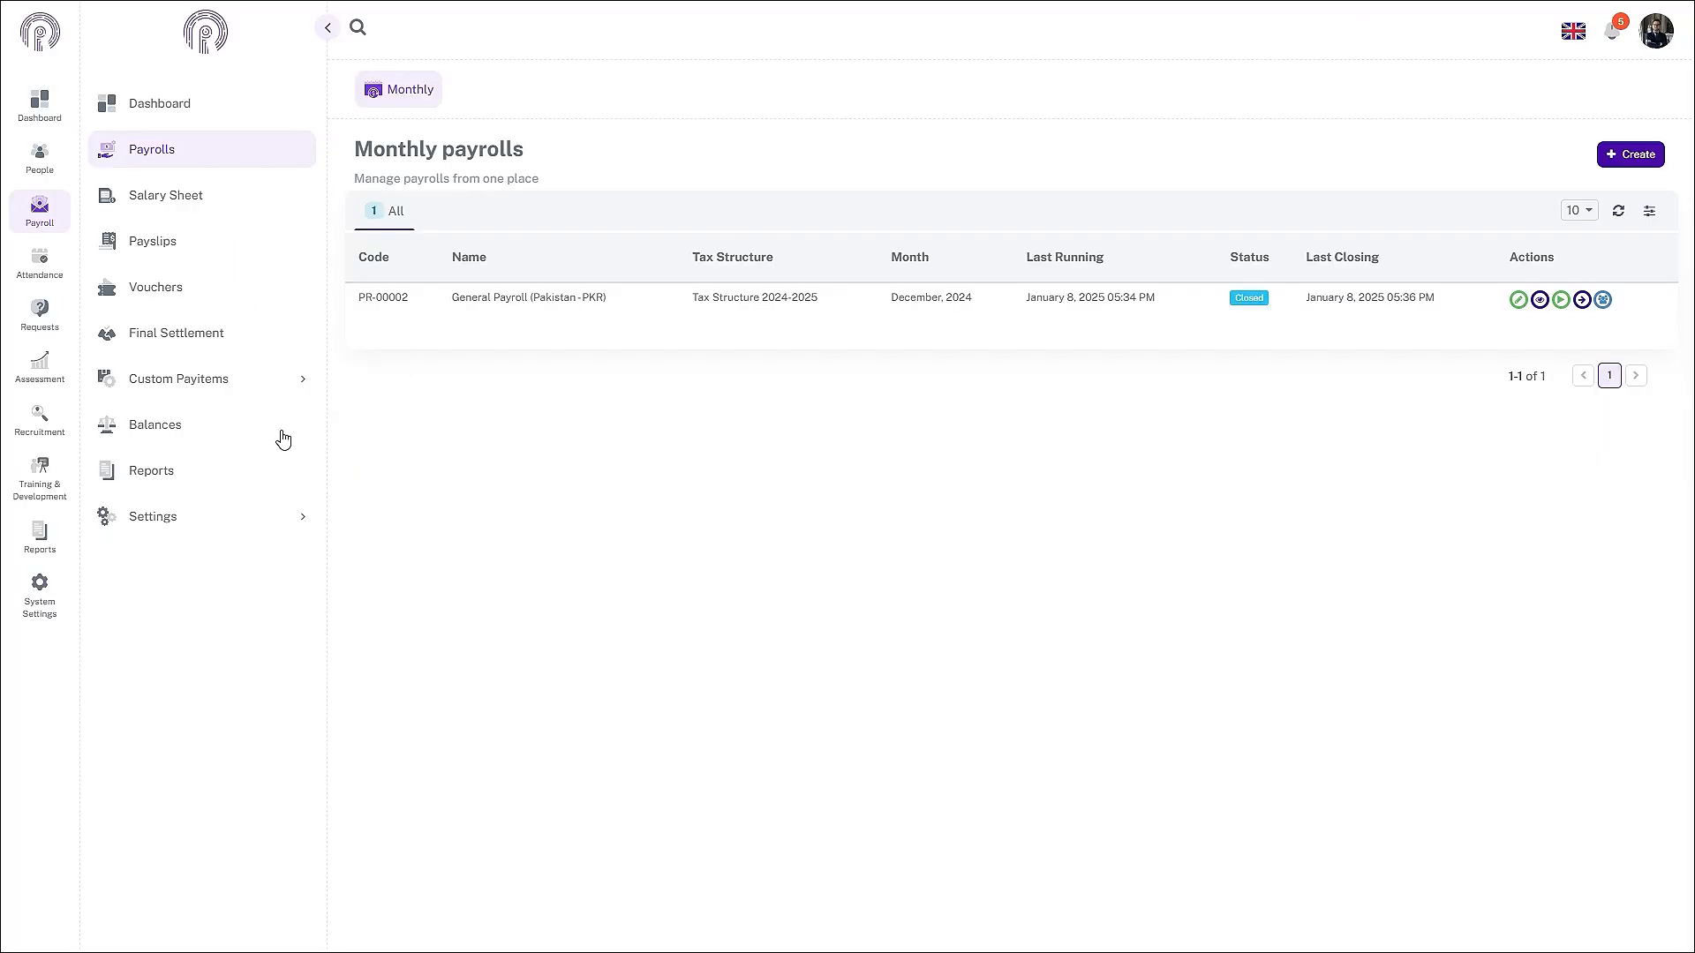
# - Generate the Release To Bank Report from the Payrolls reports list
pyautogui.click(208, 469)
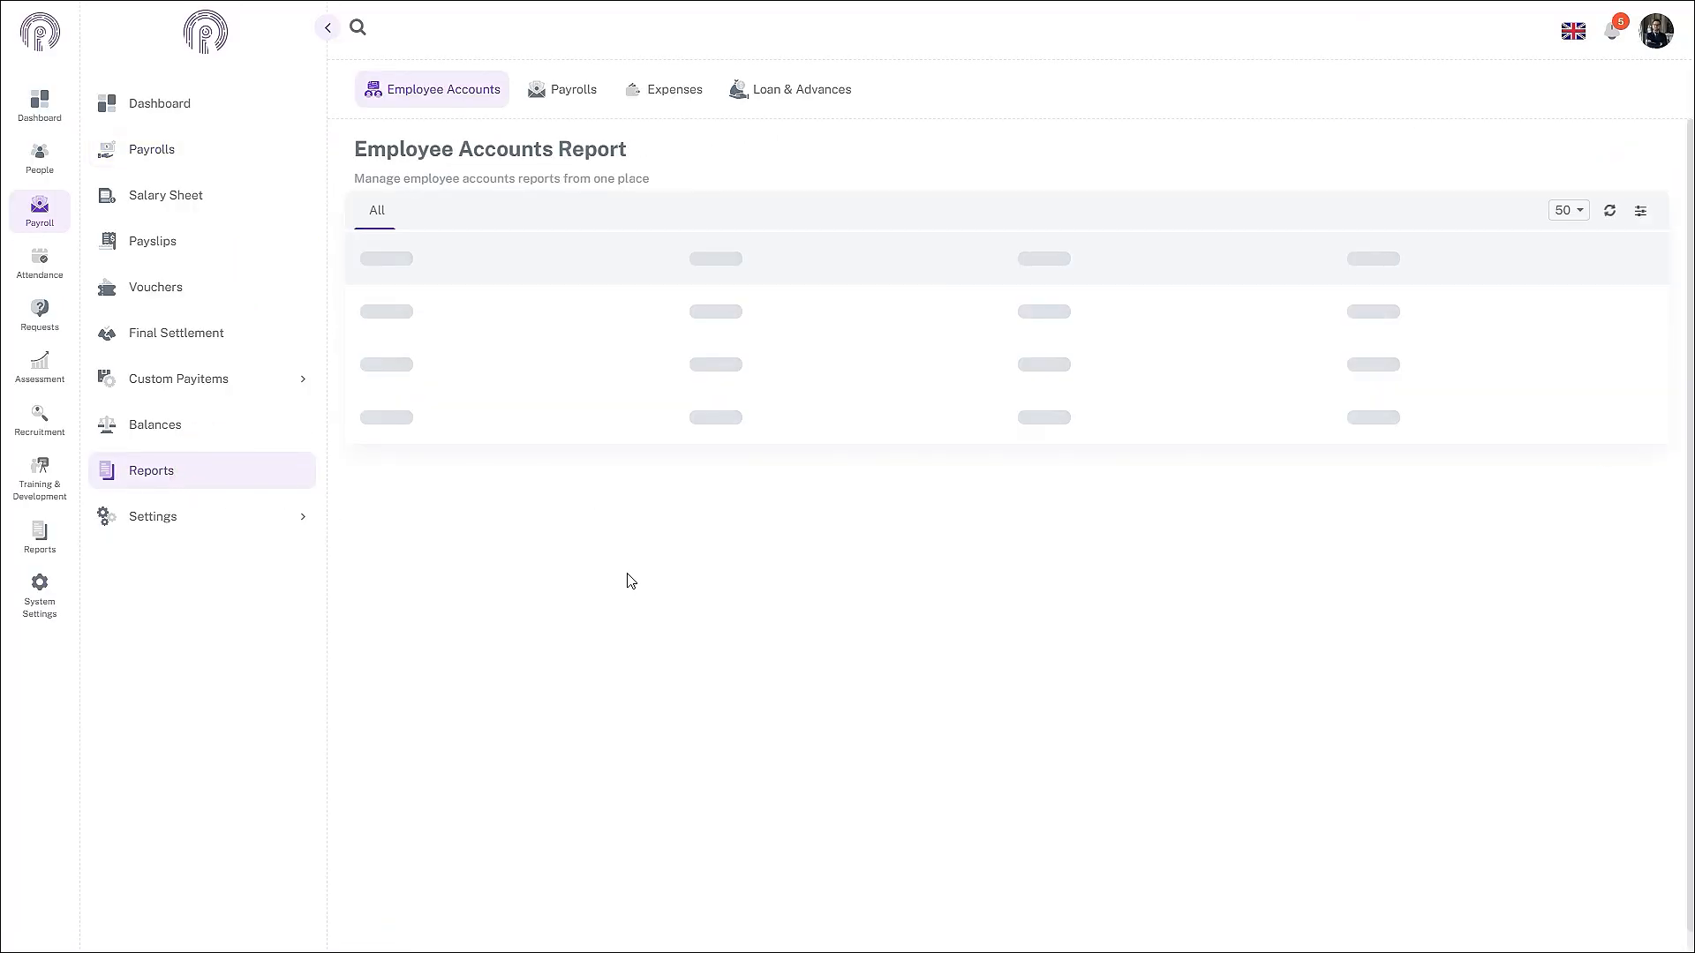
pyautogui.click(560, 92)
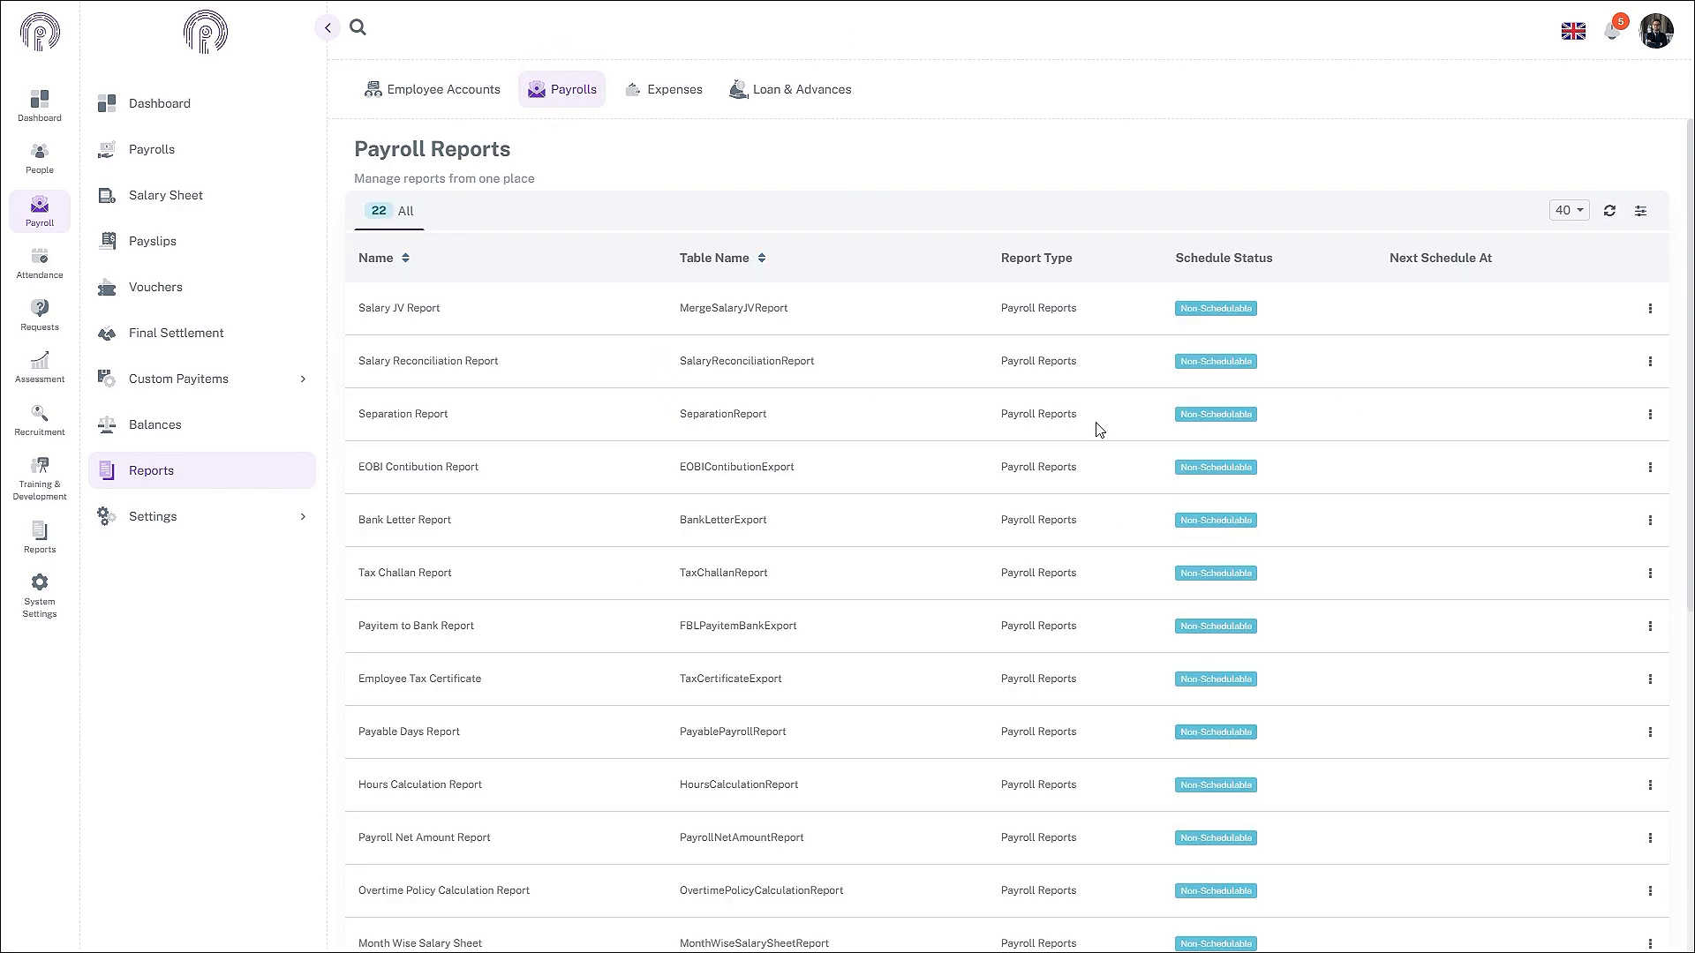
pyautogui.scroll(-6, 726, 499)
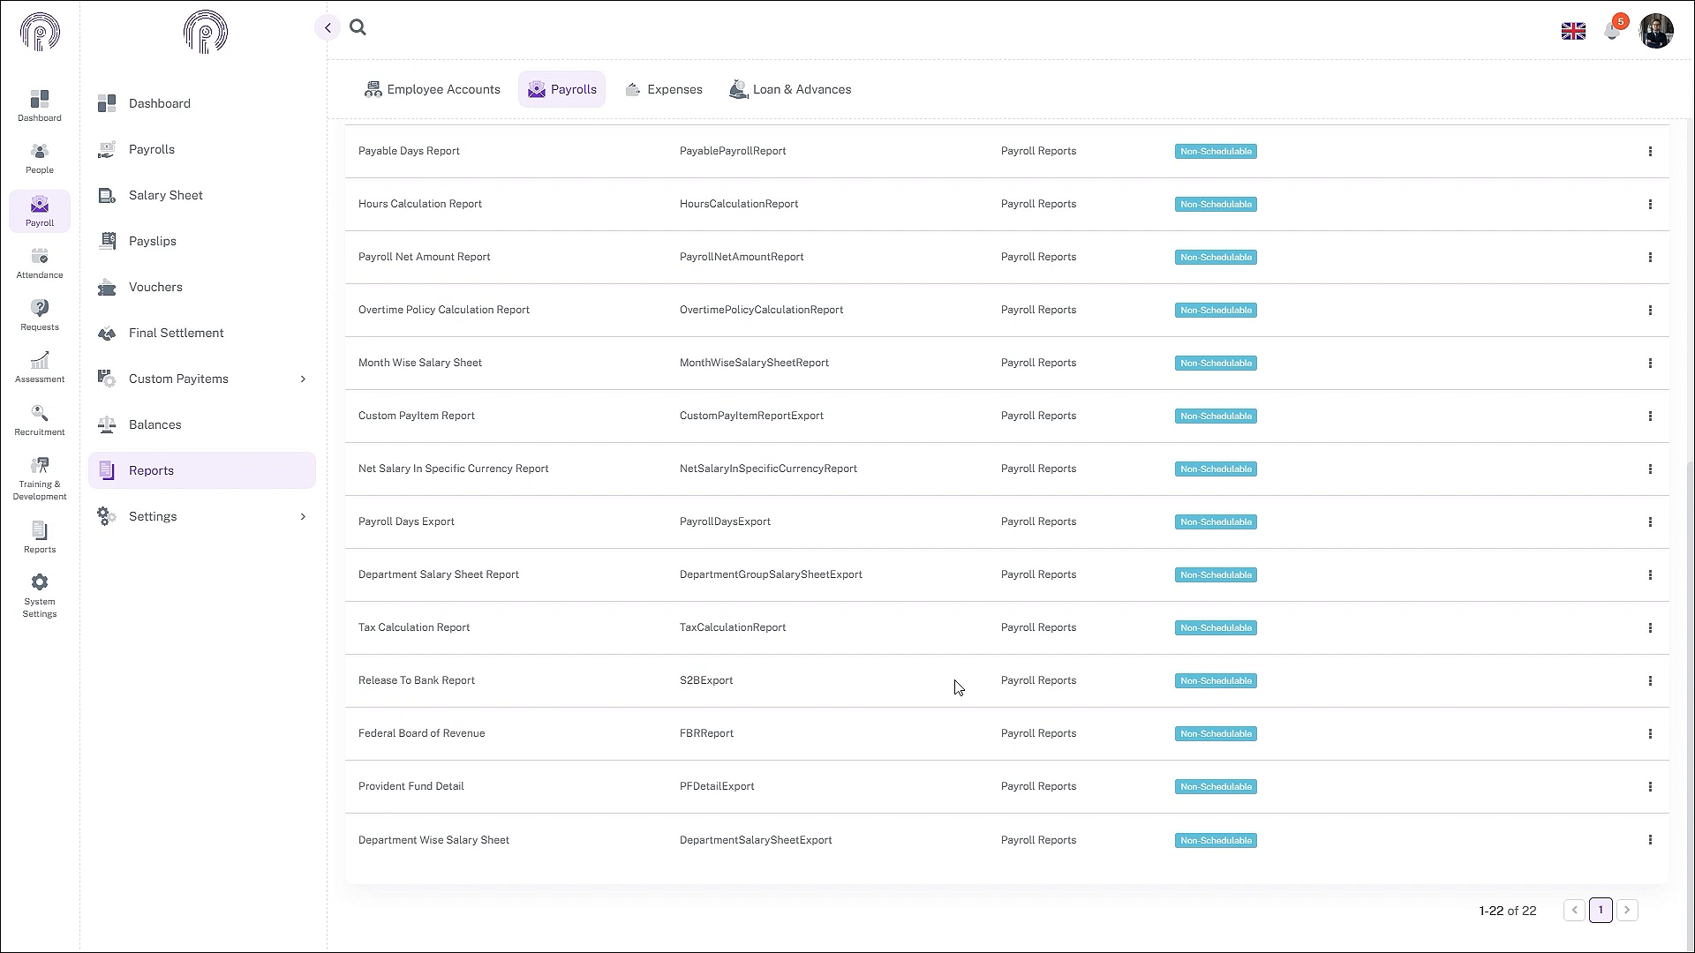
pyautogui.click(1650, 681)
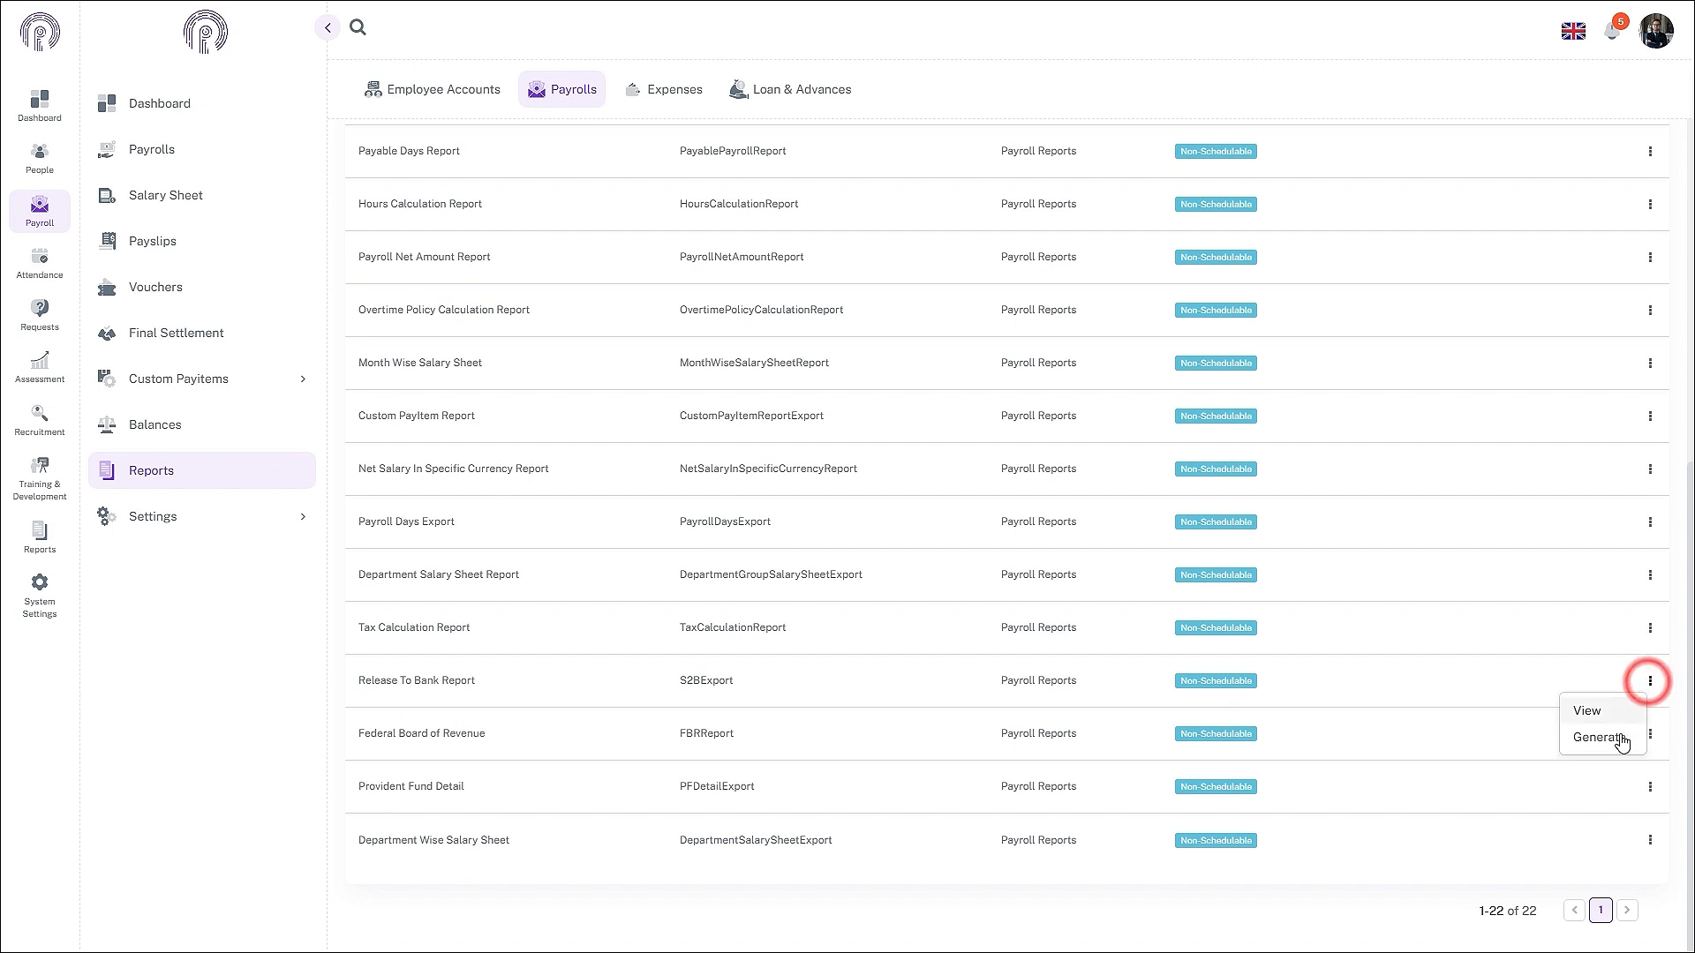
pyautogui.click(1622, 746)
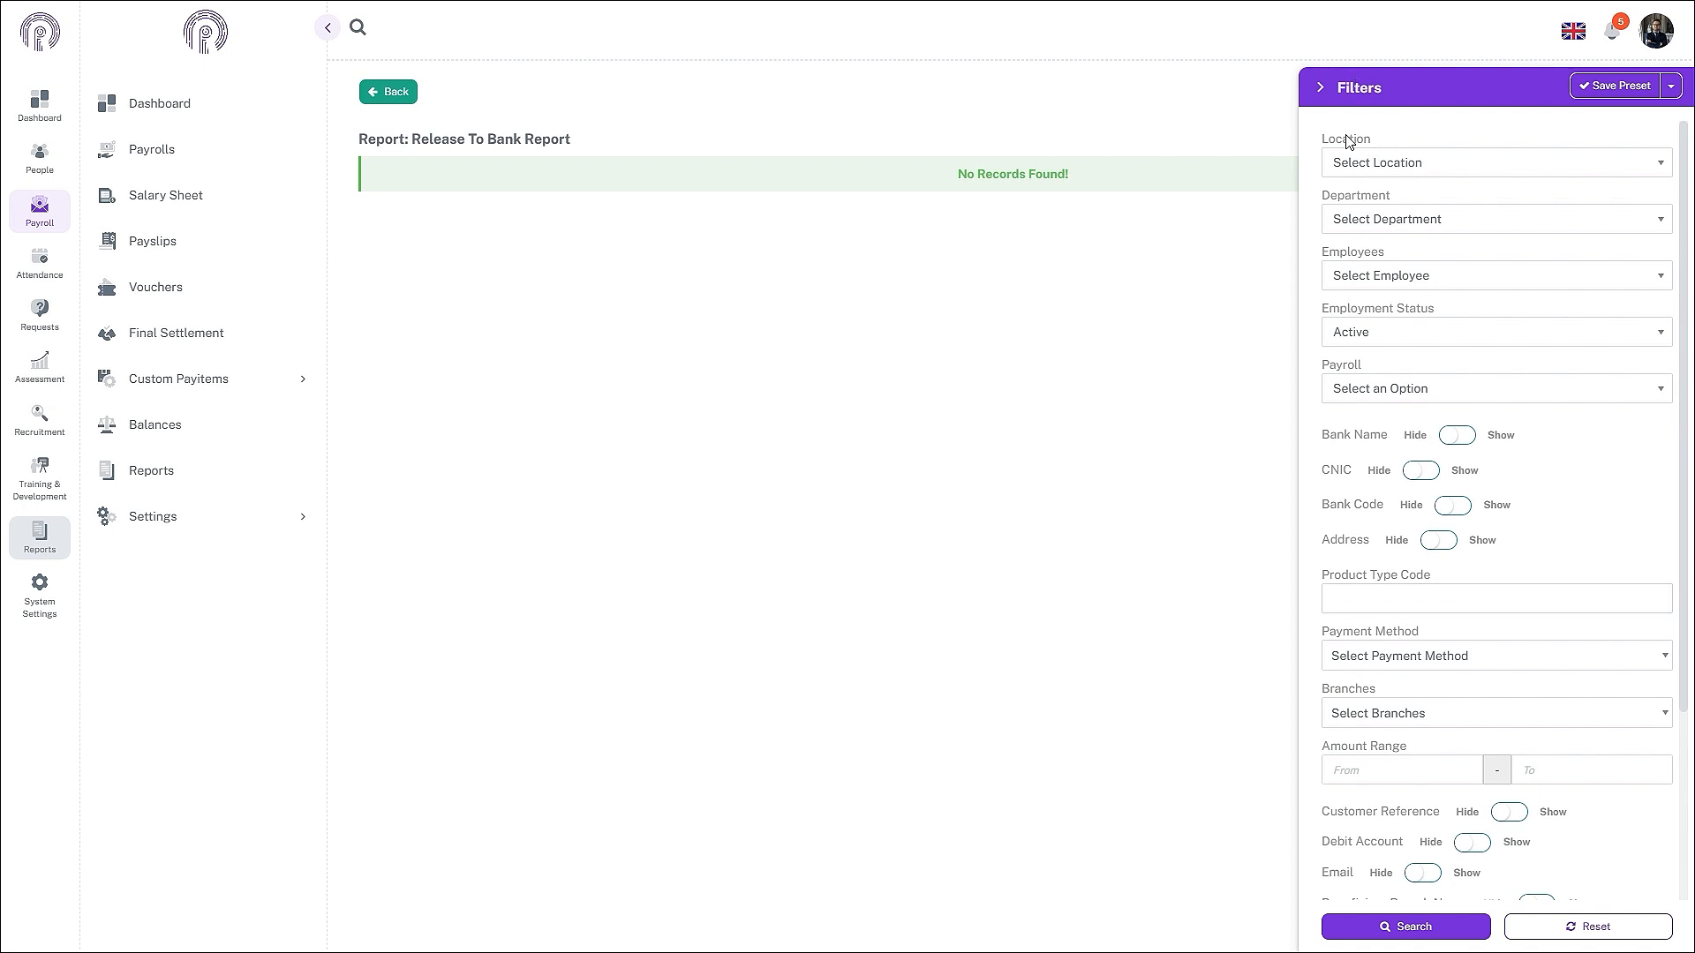
# - Filter the Release To Bank Report to November 2024 and search
pyautogui.scroll(-3, 1448, 618)
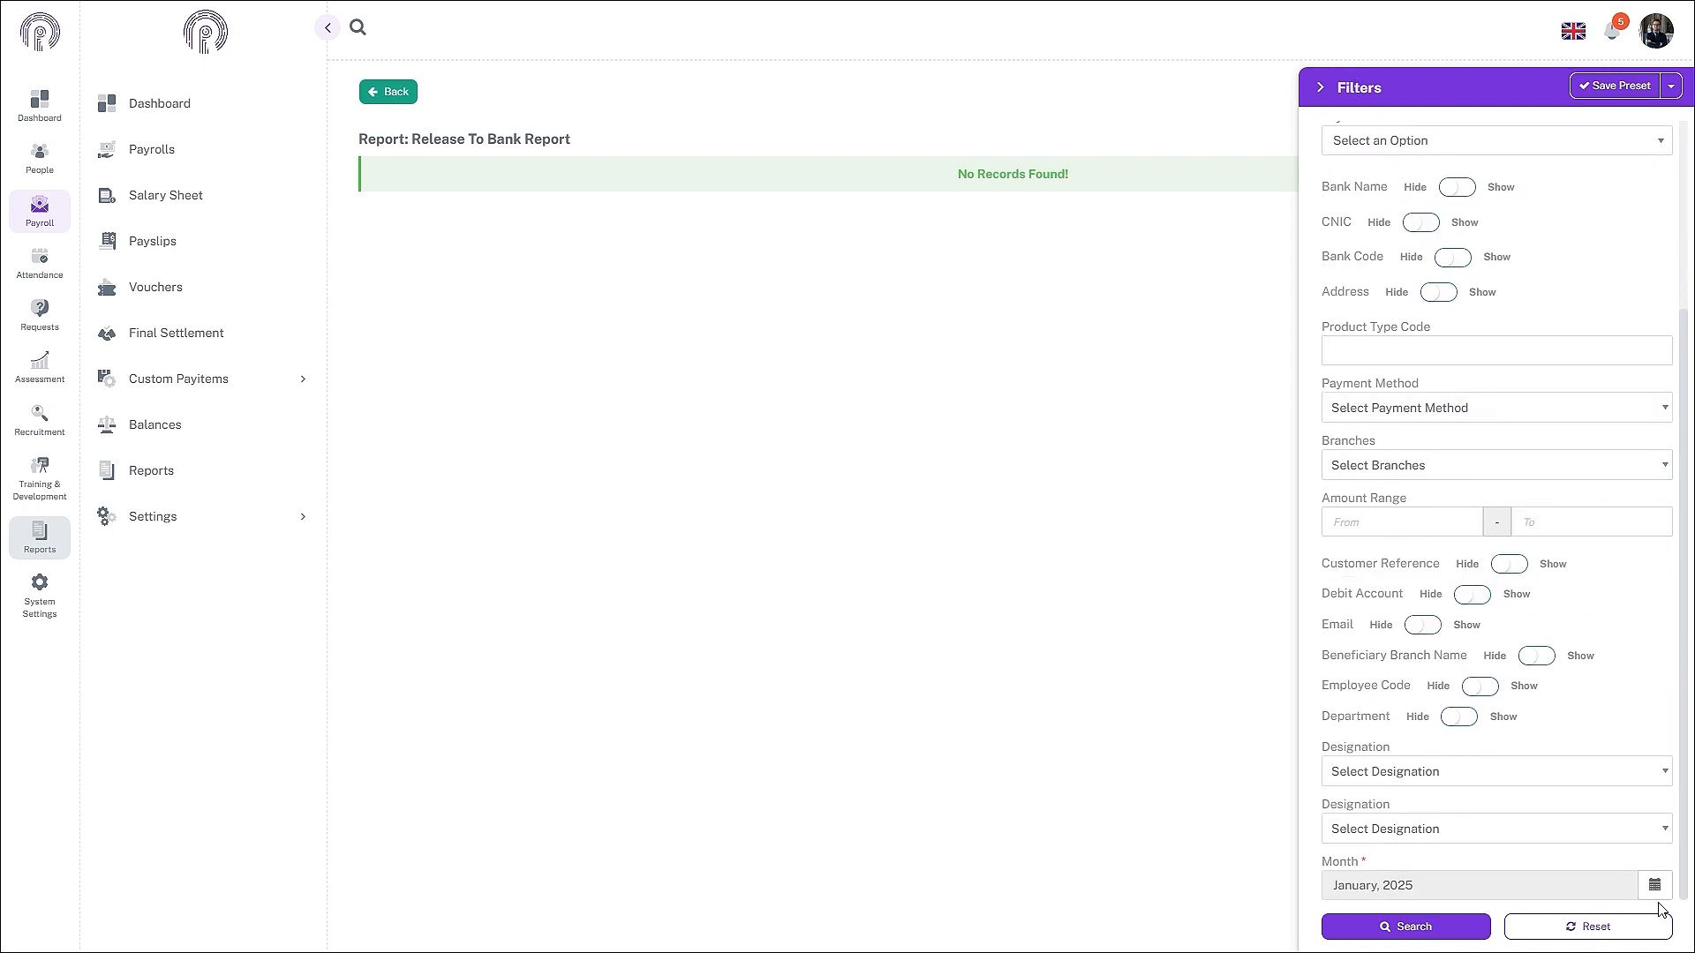
pyautogui.click(1656, 886)
pyautogui.click(1347, 729)
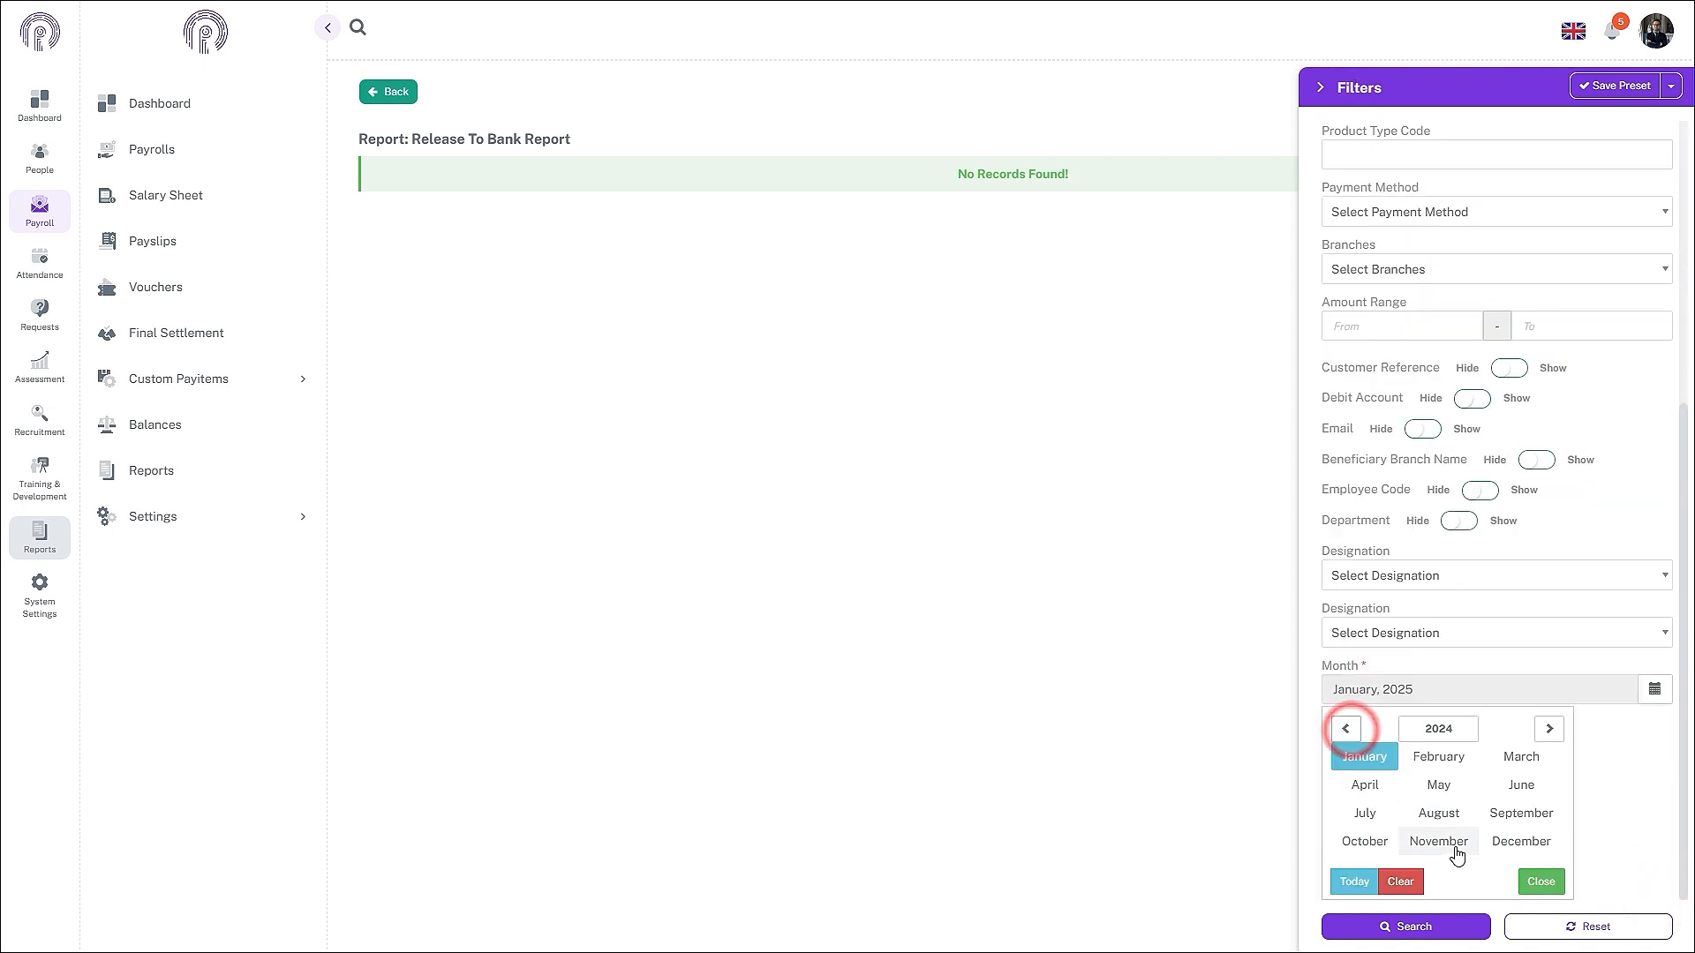
pyautogui.click(1448, 842)
pyautogui.click(1455, 934)
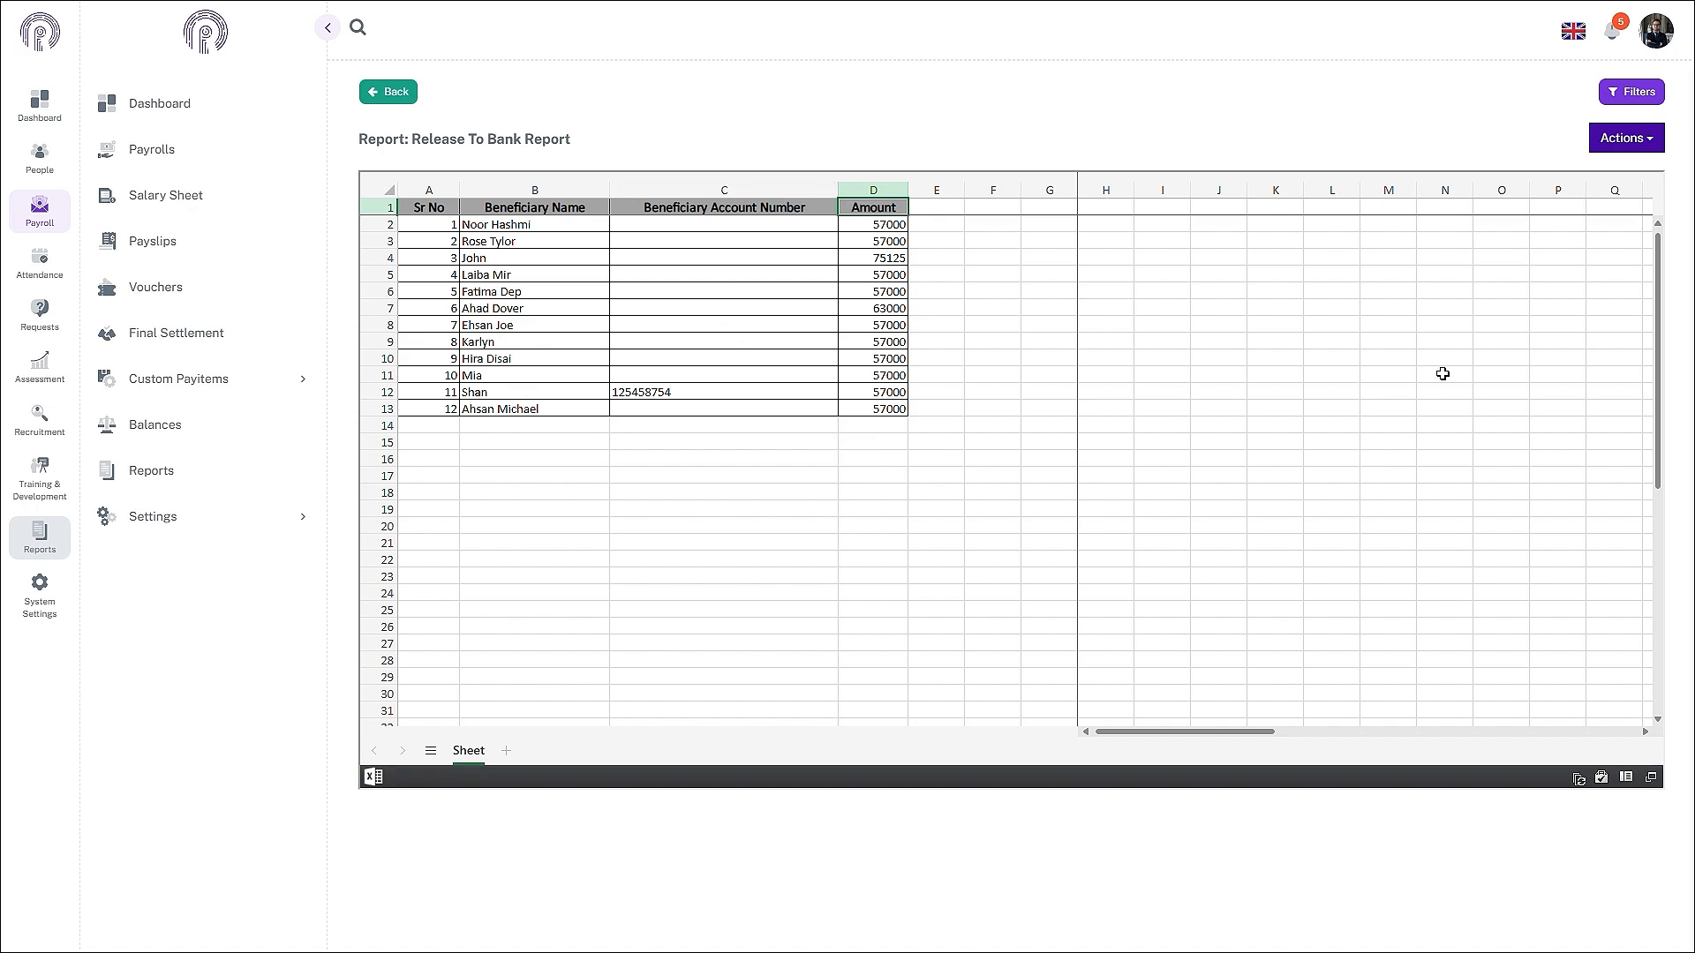
# - Export the Release To Bank Report and download the exported file
pyautogui.click(1627, 139)
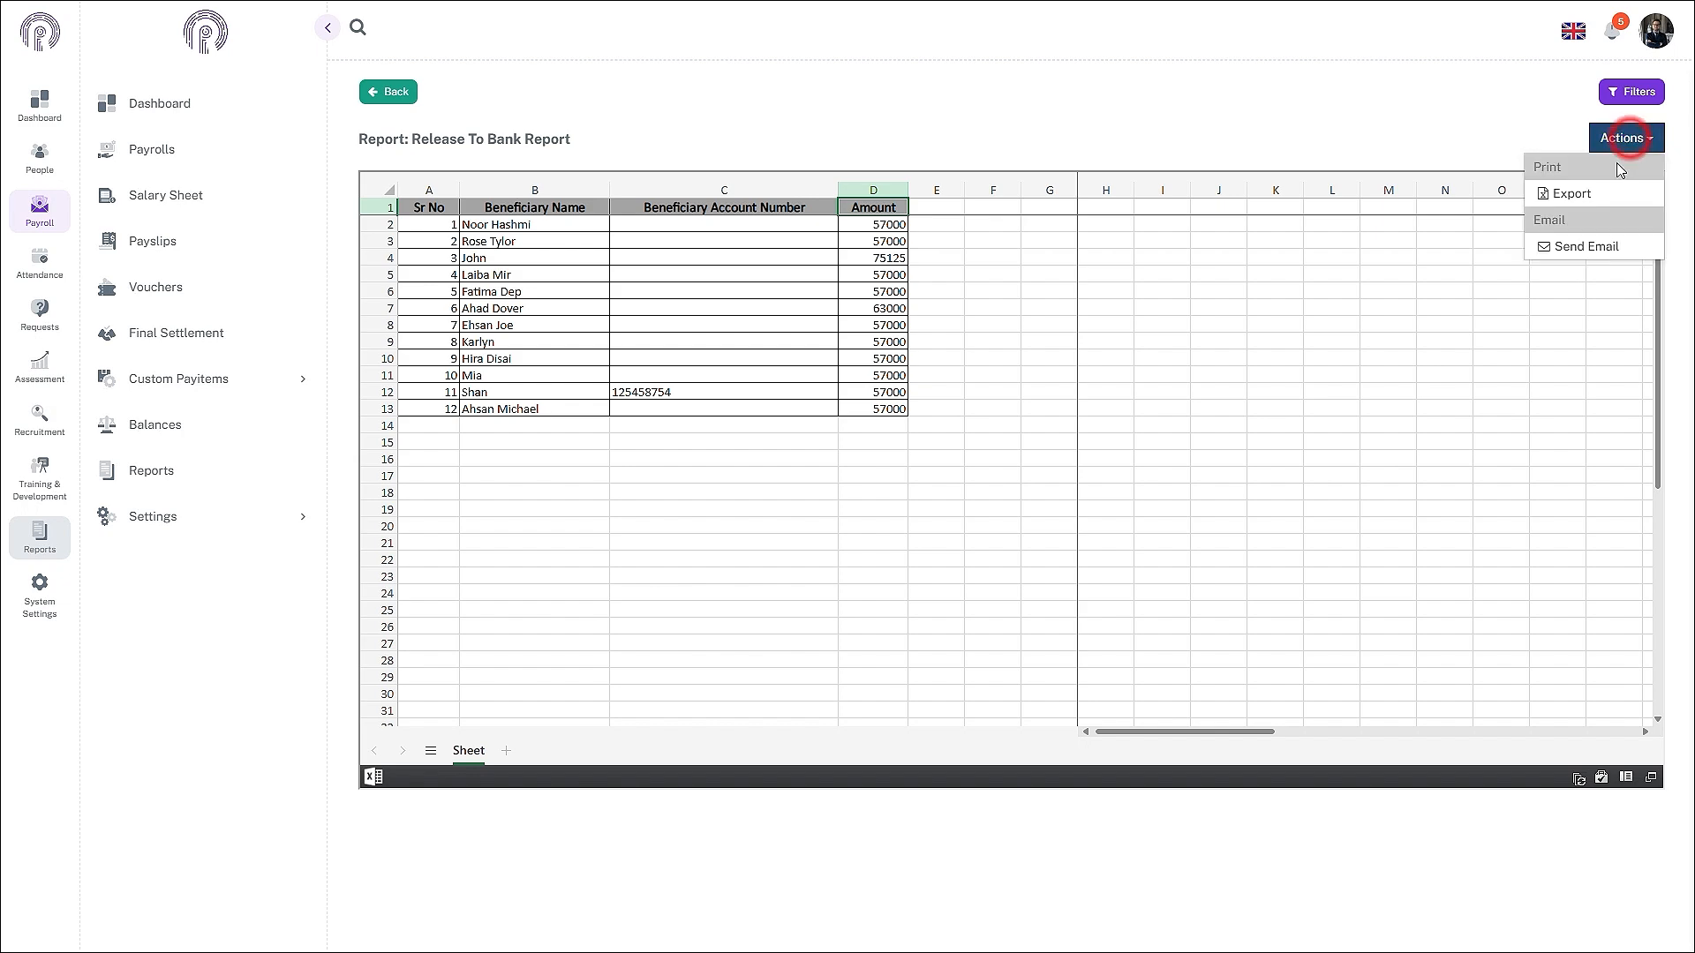
pyautogui.click(1599, 205)
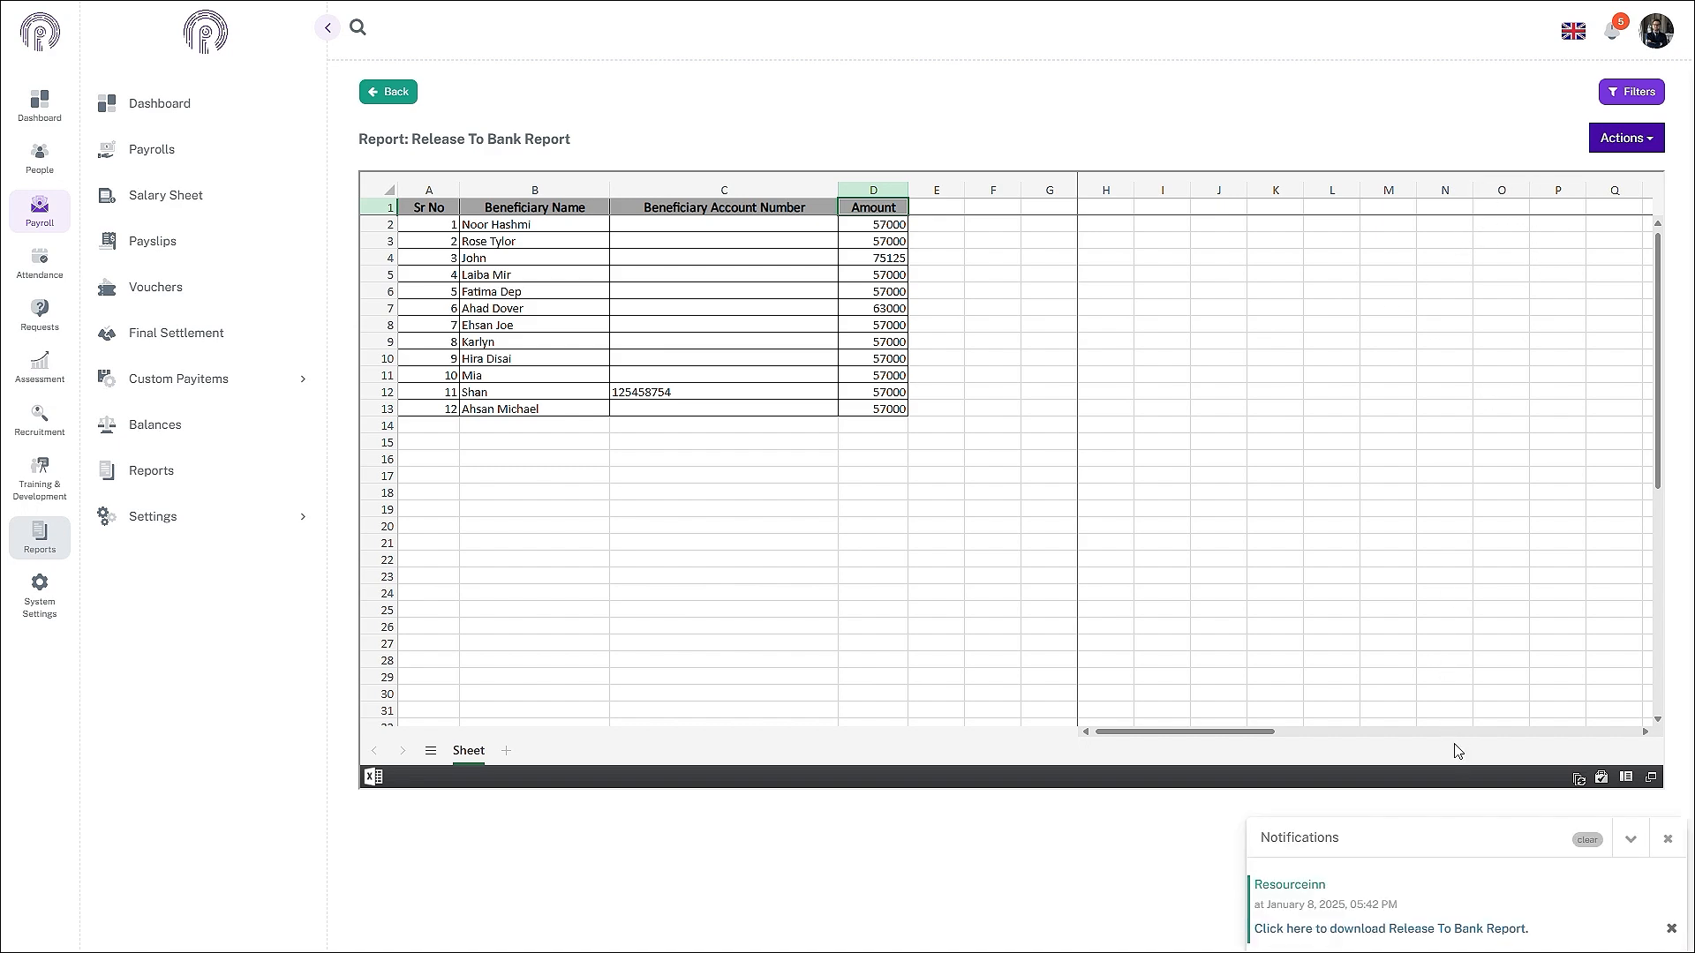
pyautogui.click(1366, 928)
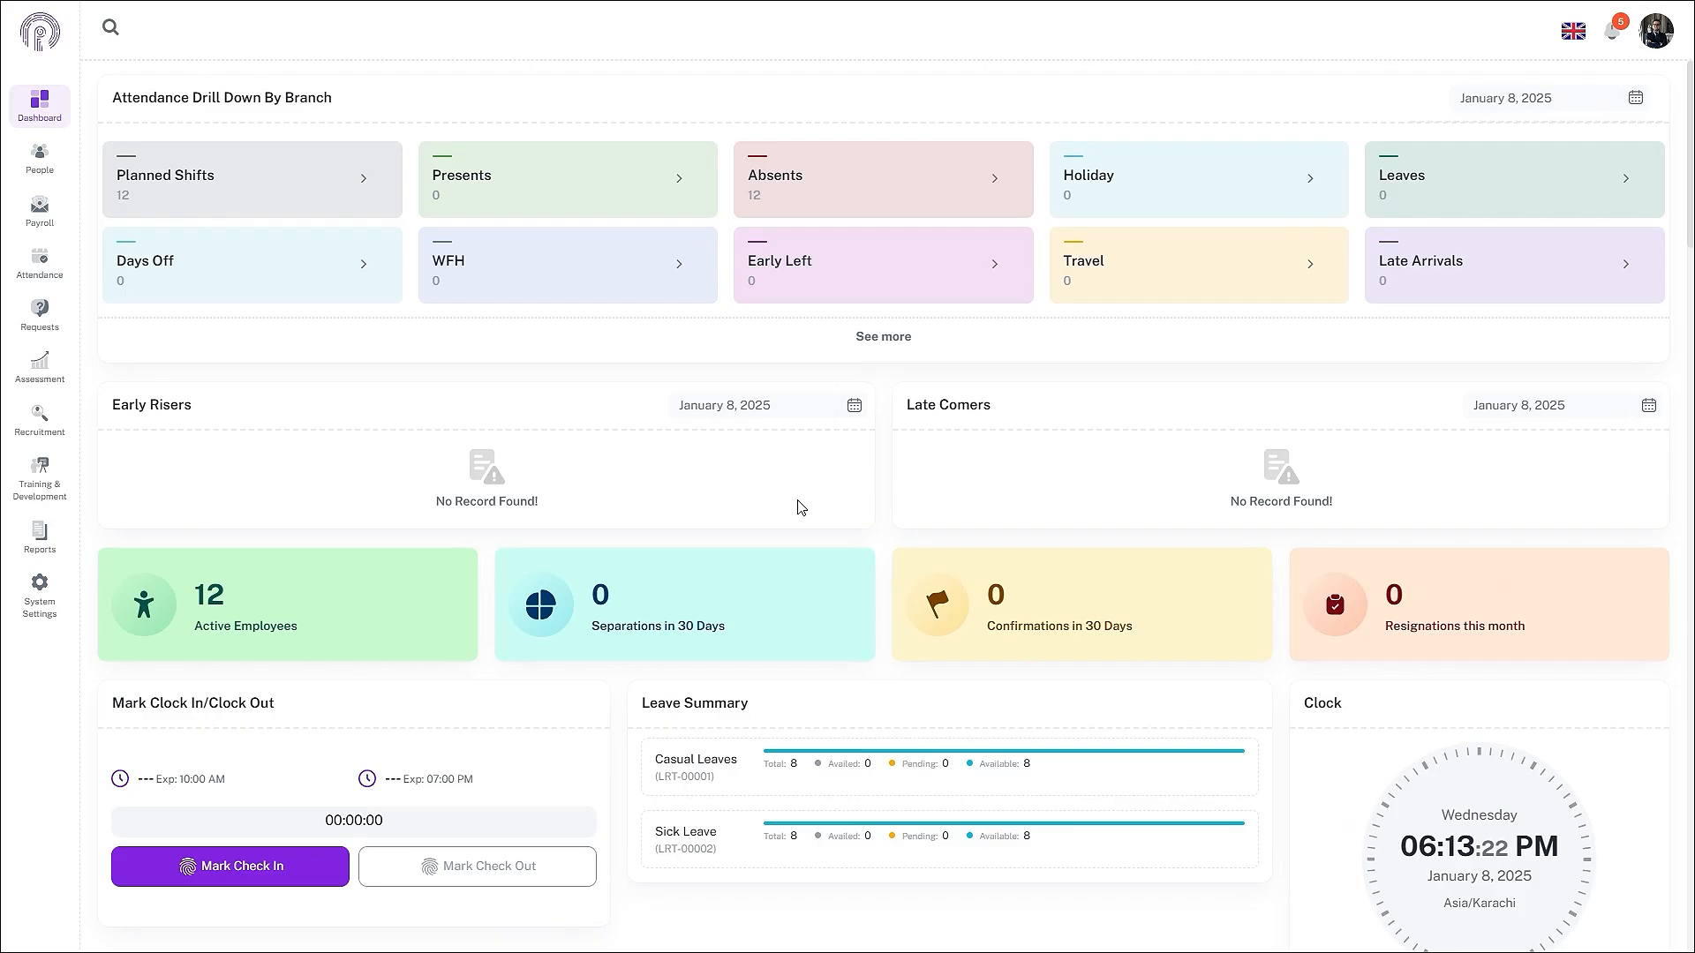
# - Show the Salary Sheet for General Payroll - PR-00002 for November 2024
pyautogui.click(45, 217)
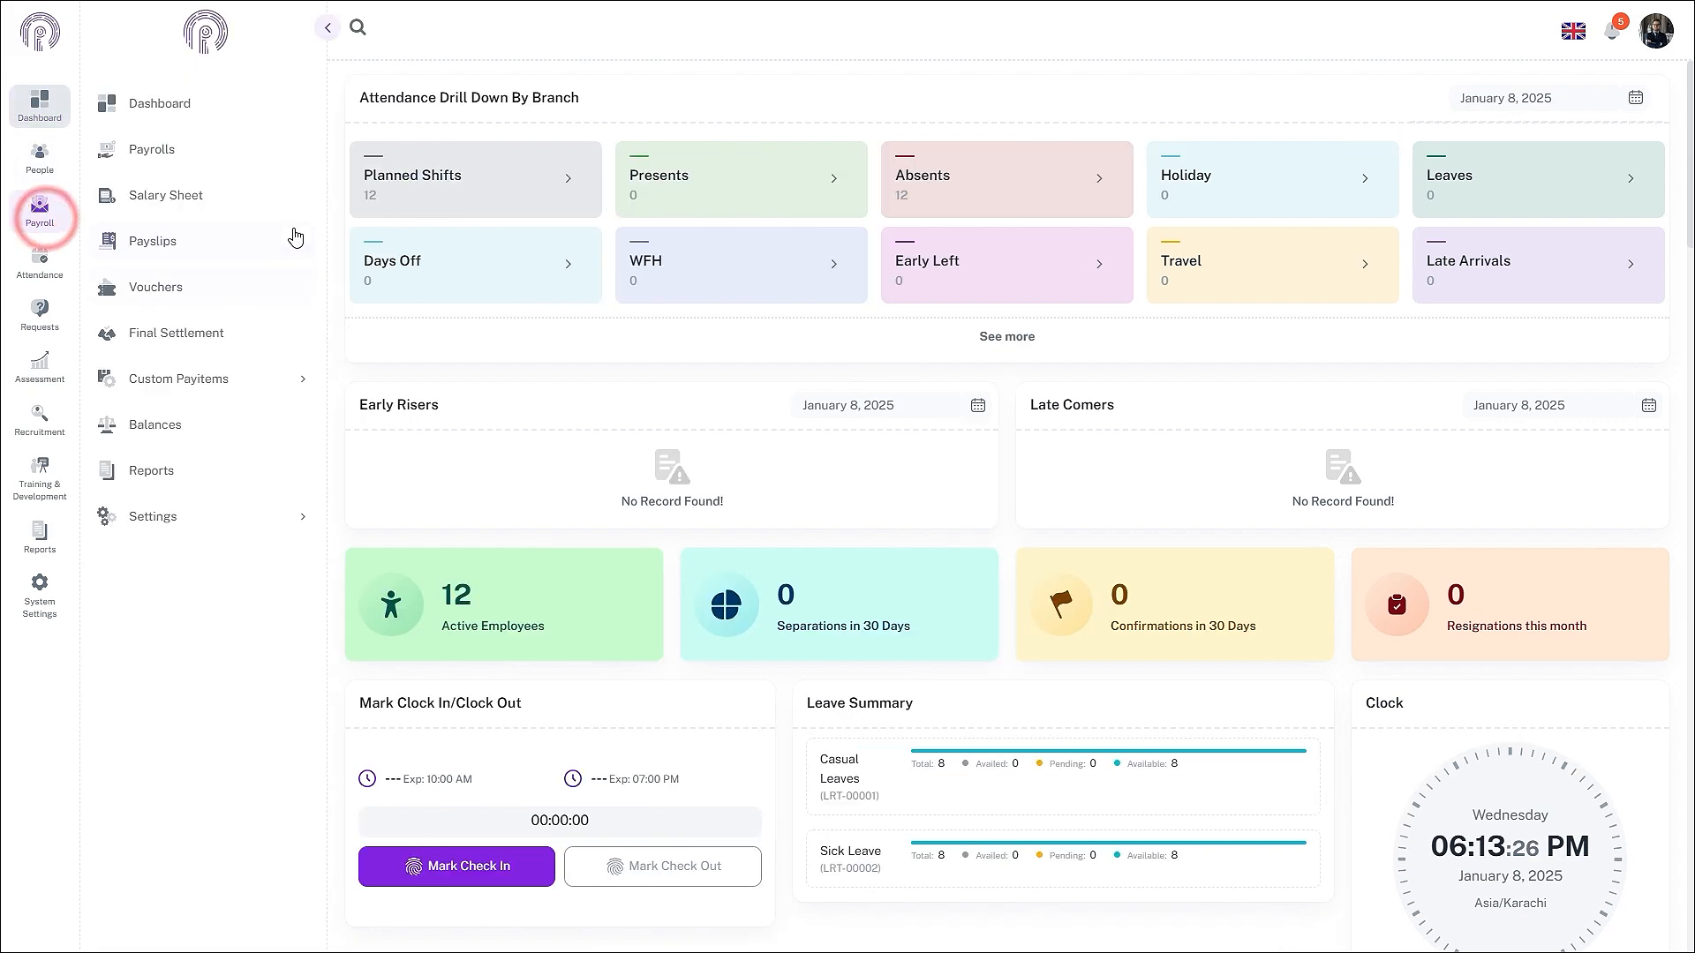
pyautogui.click(246, 196)
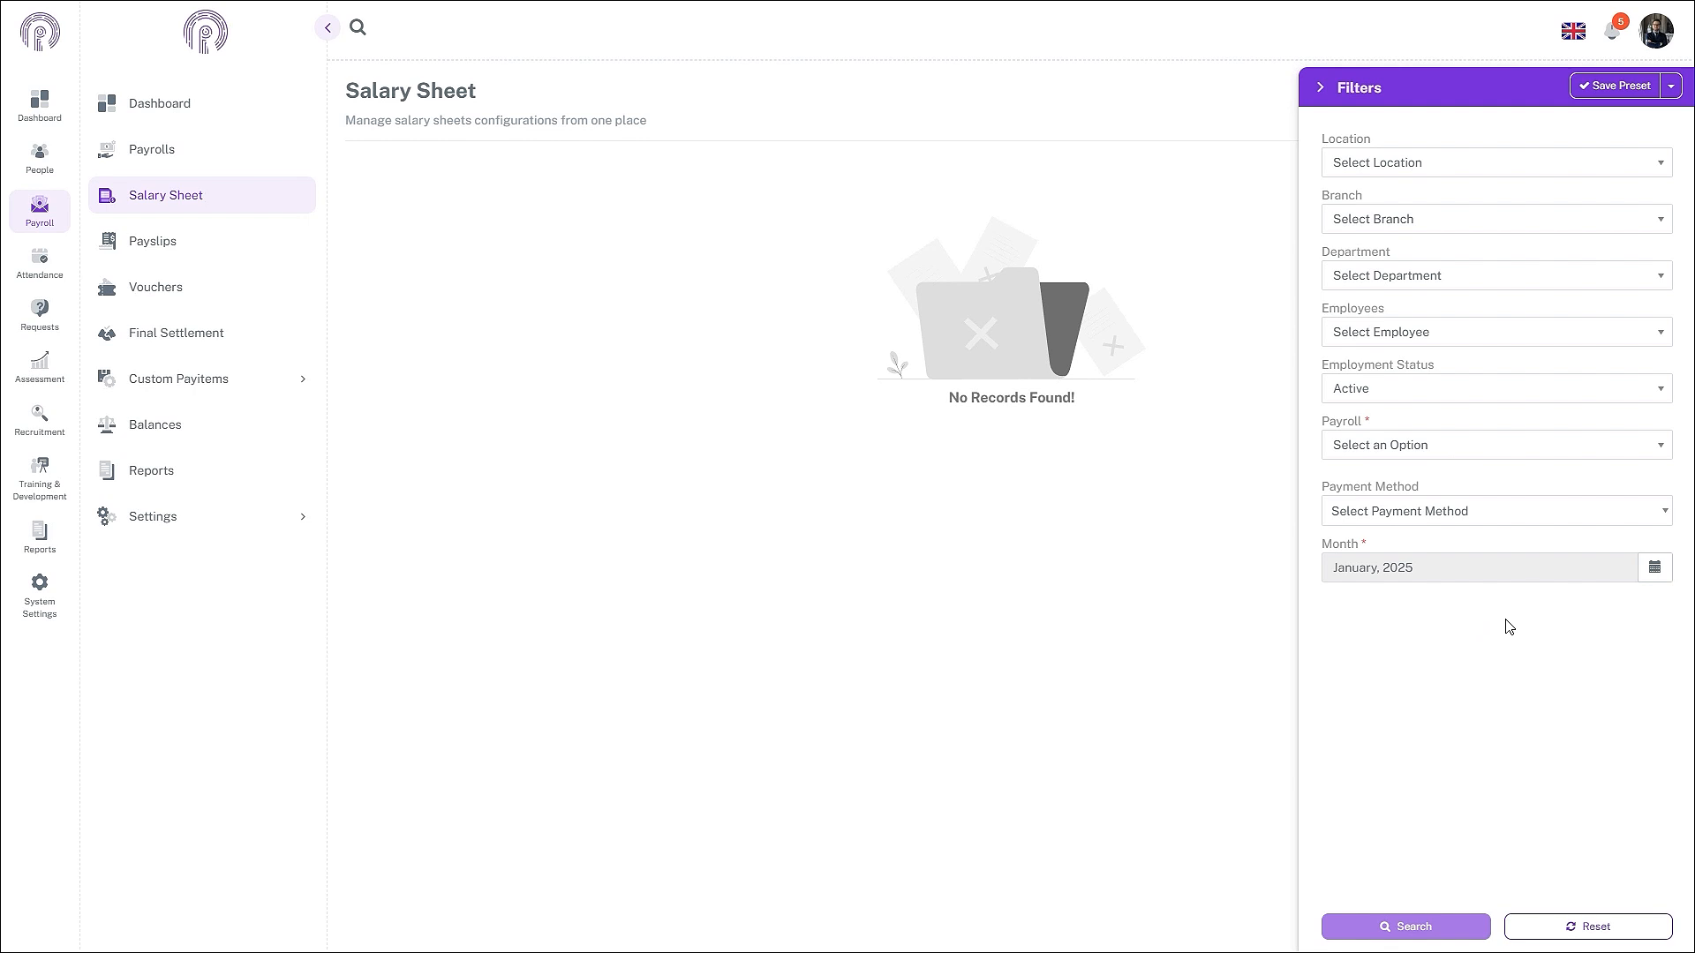
pyautogui.click(1476, 446)
pyautogui.click(1434, 493)
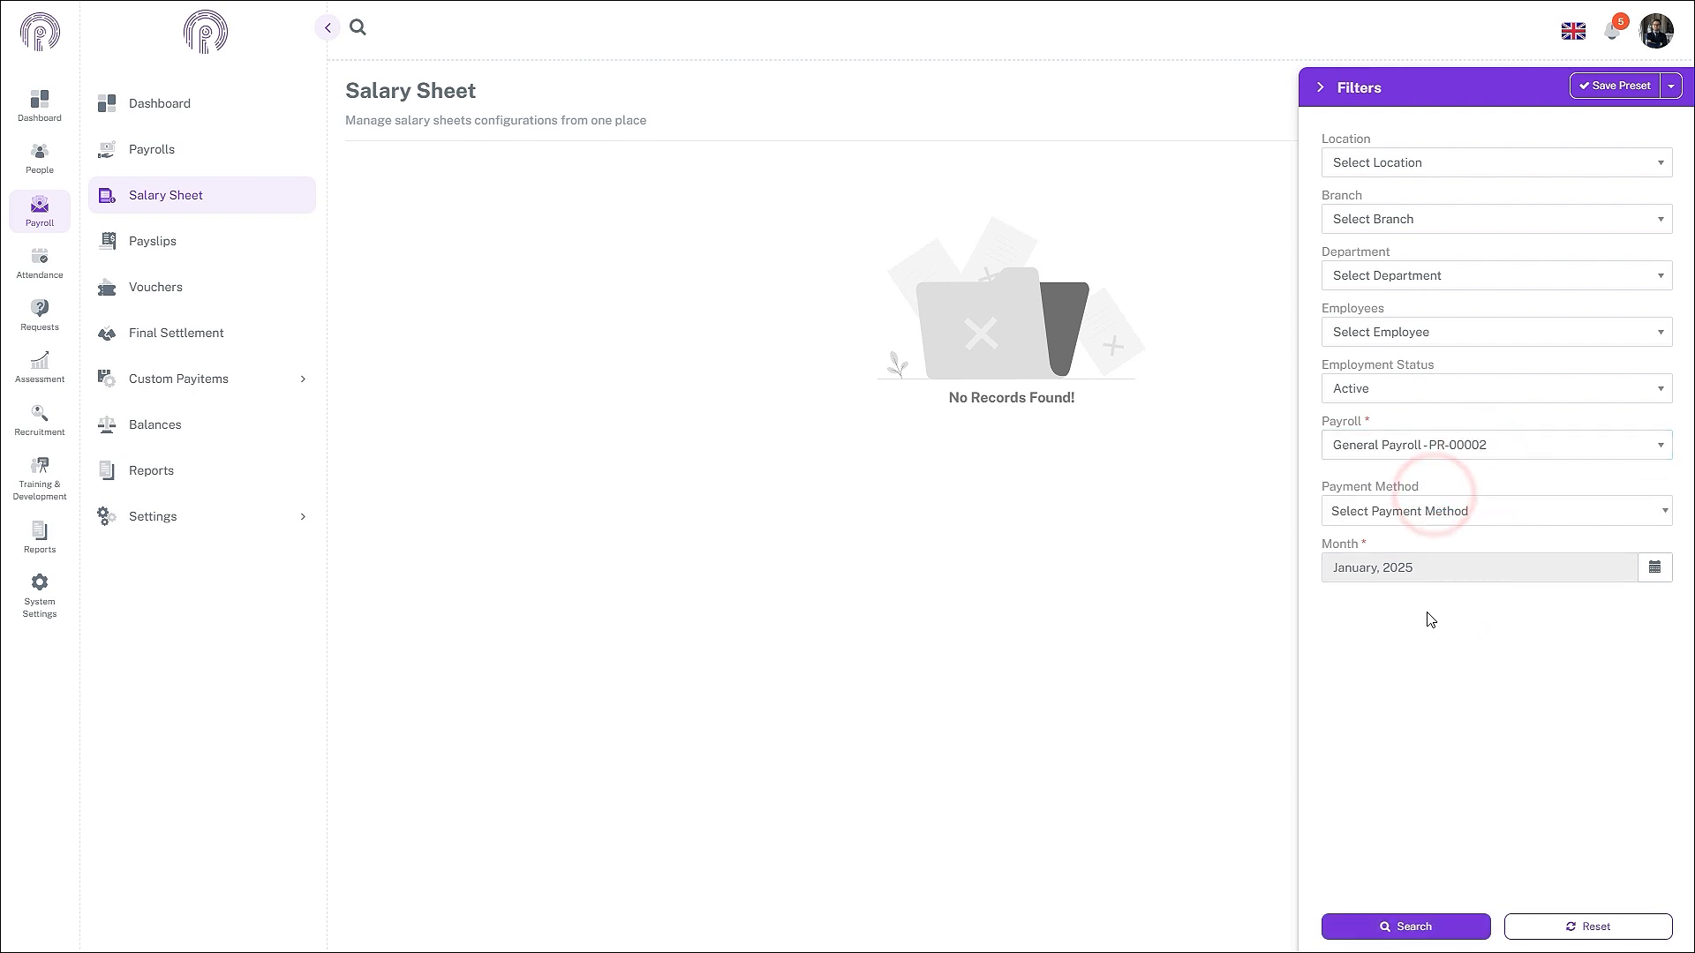
pyautogui.click(1654, 571)
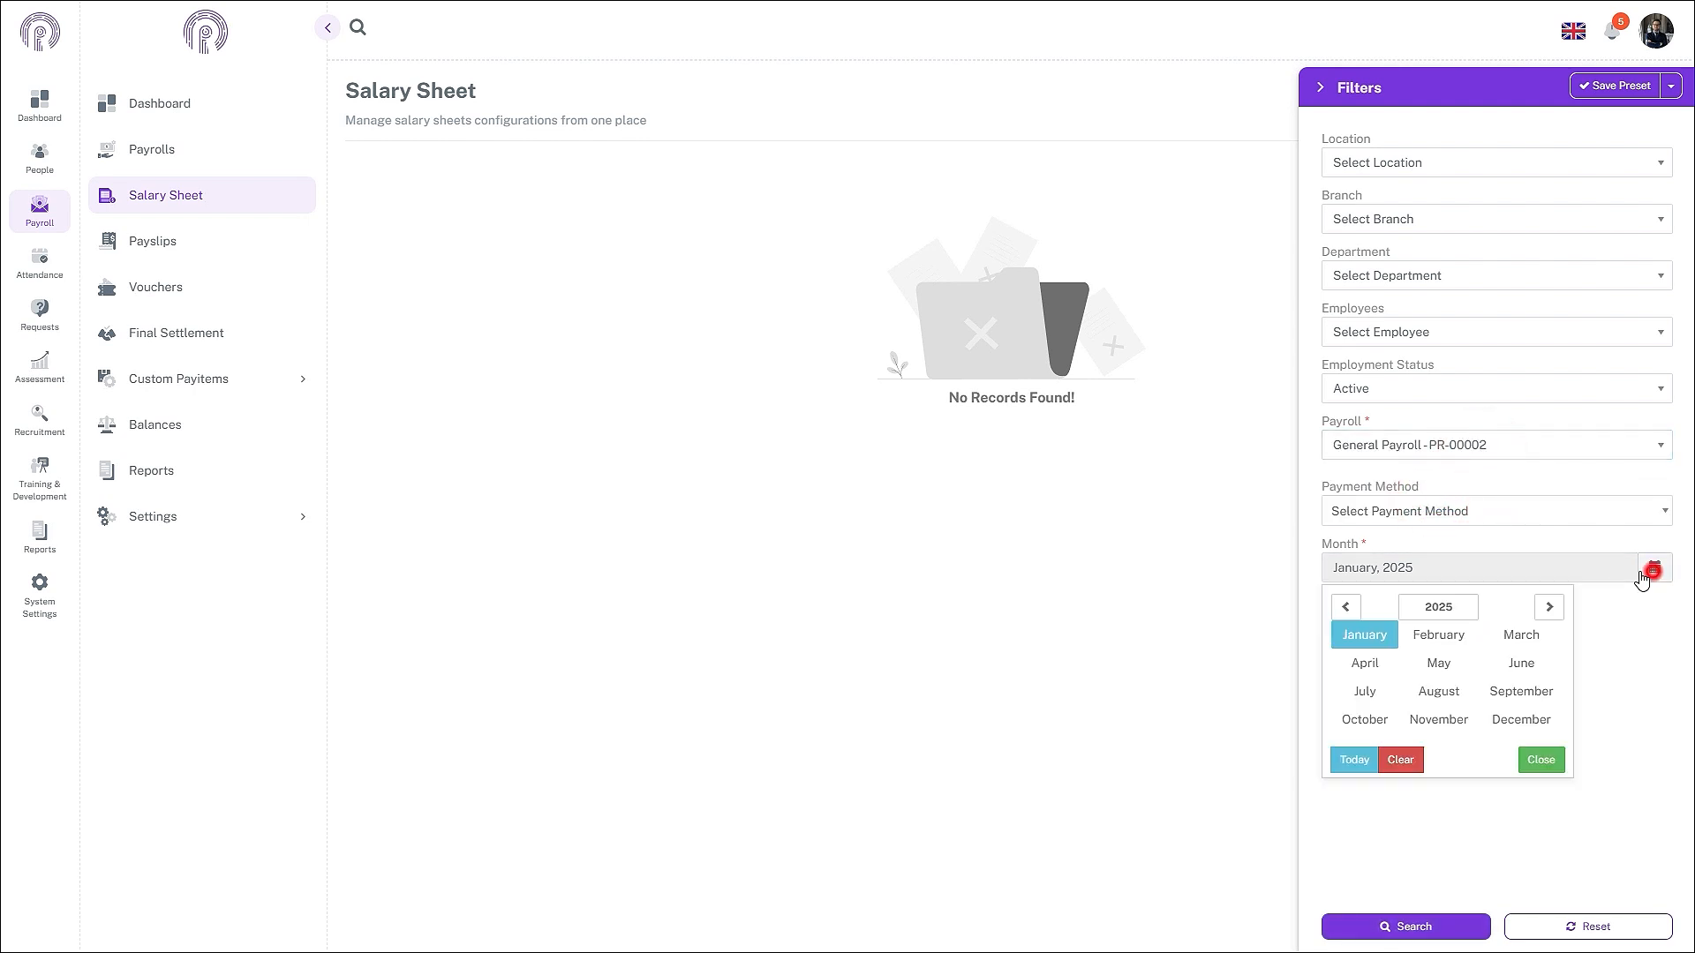
pyautogui.click(1345, 606)
pyautogui.click(1441, 721)
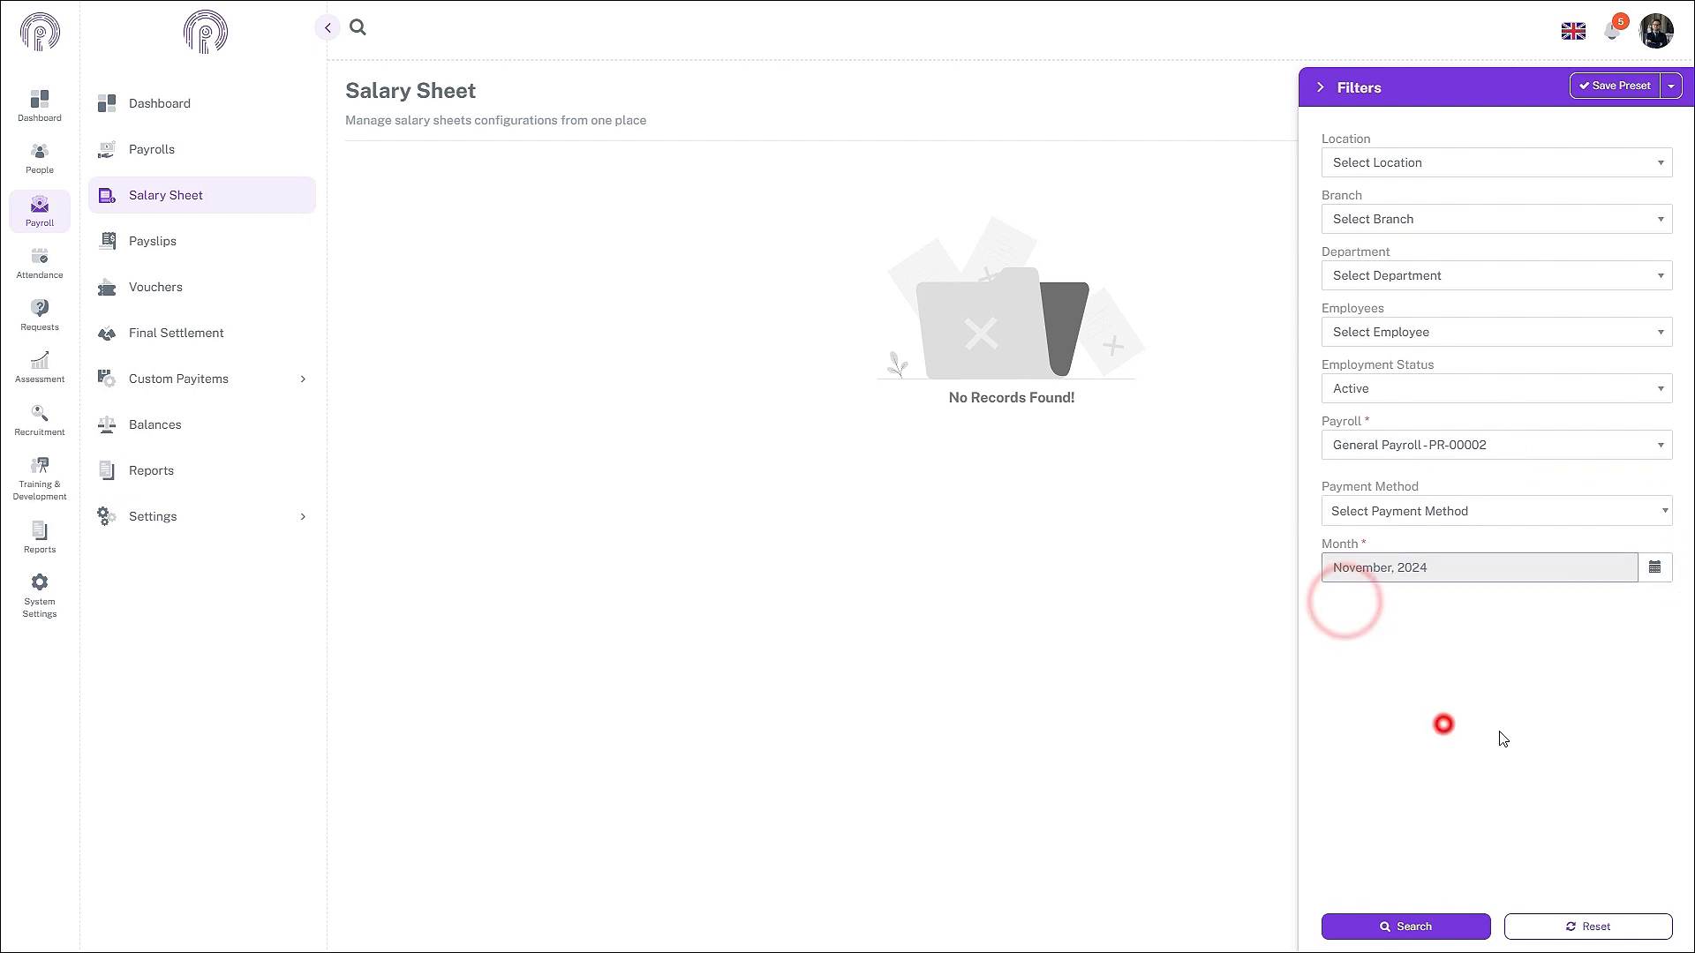
pyautogui.click(1439, 925)
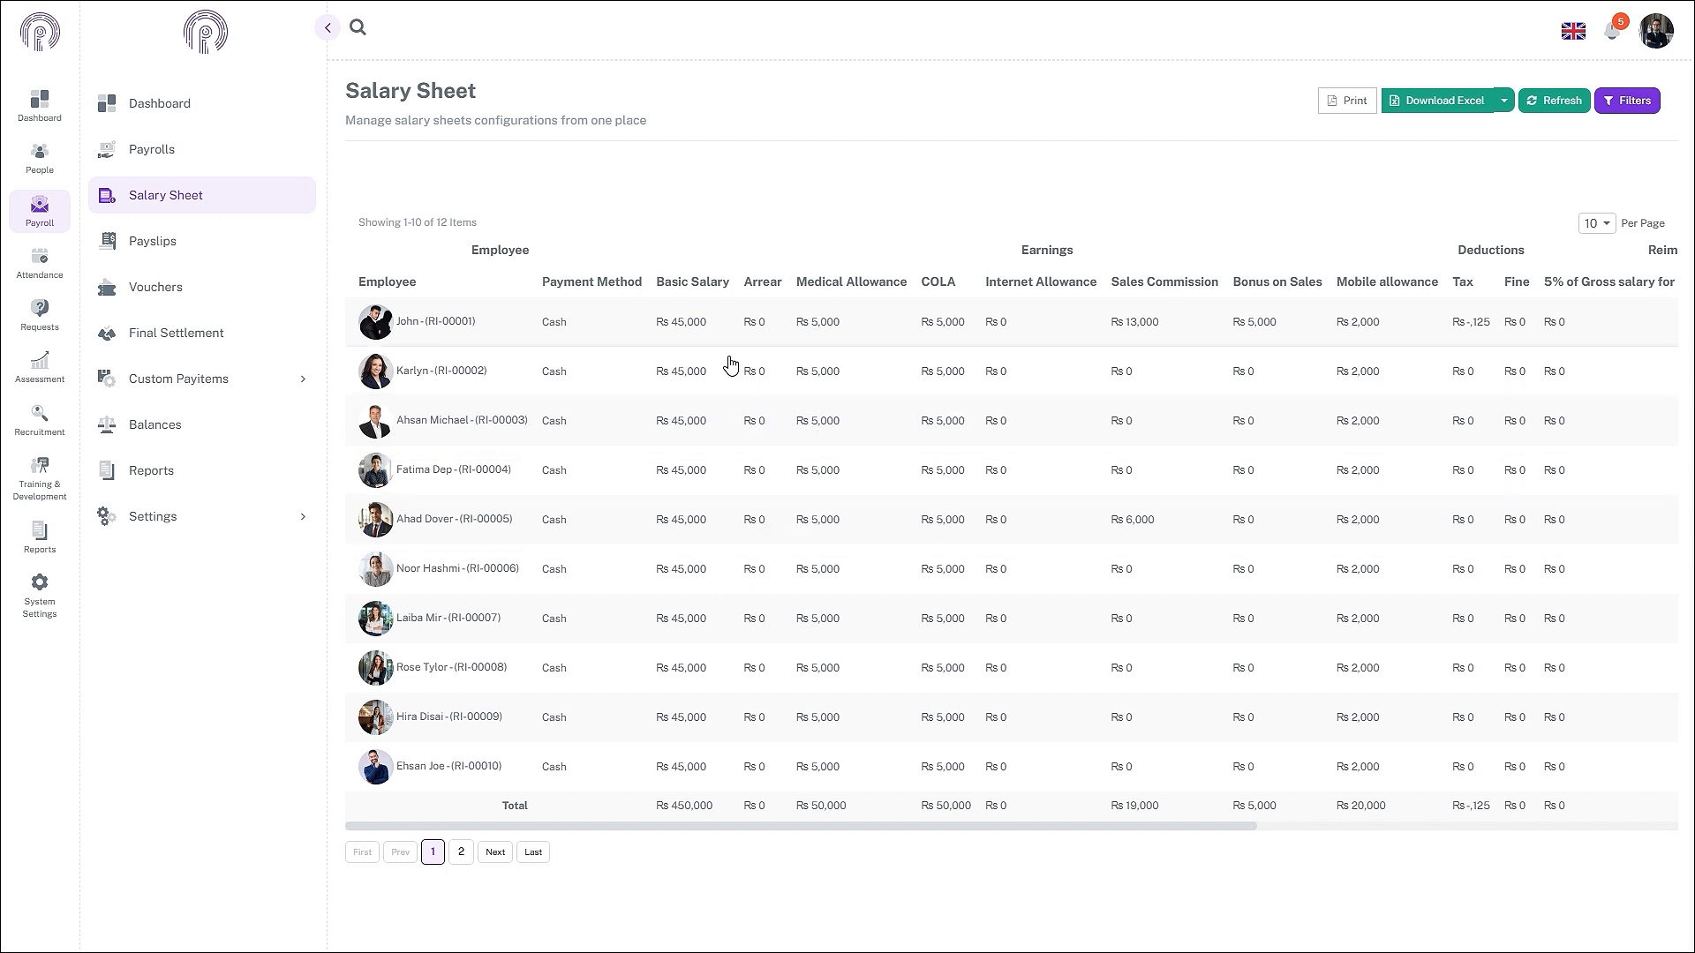
pyautogui.click(631, 379)
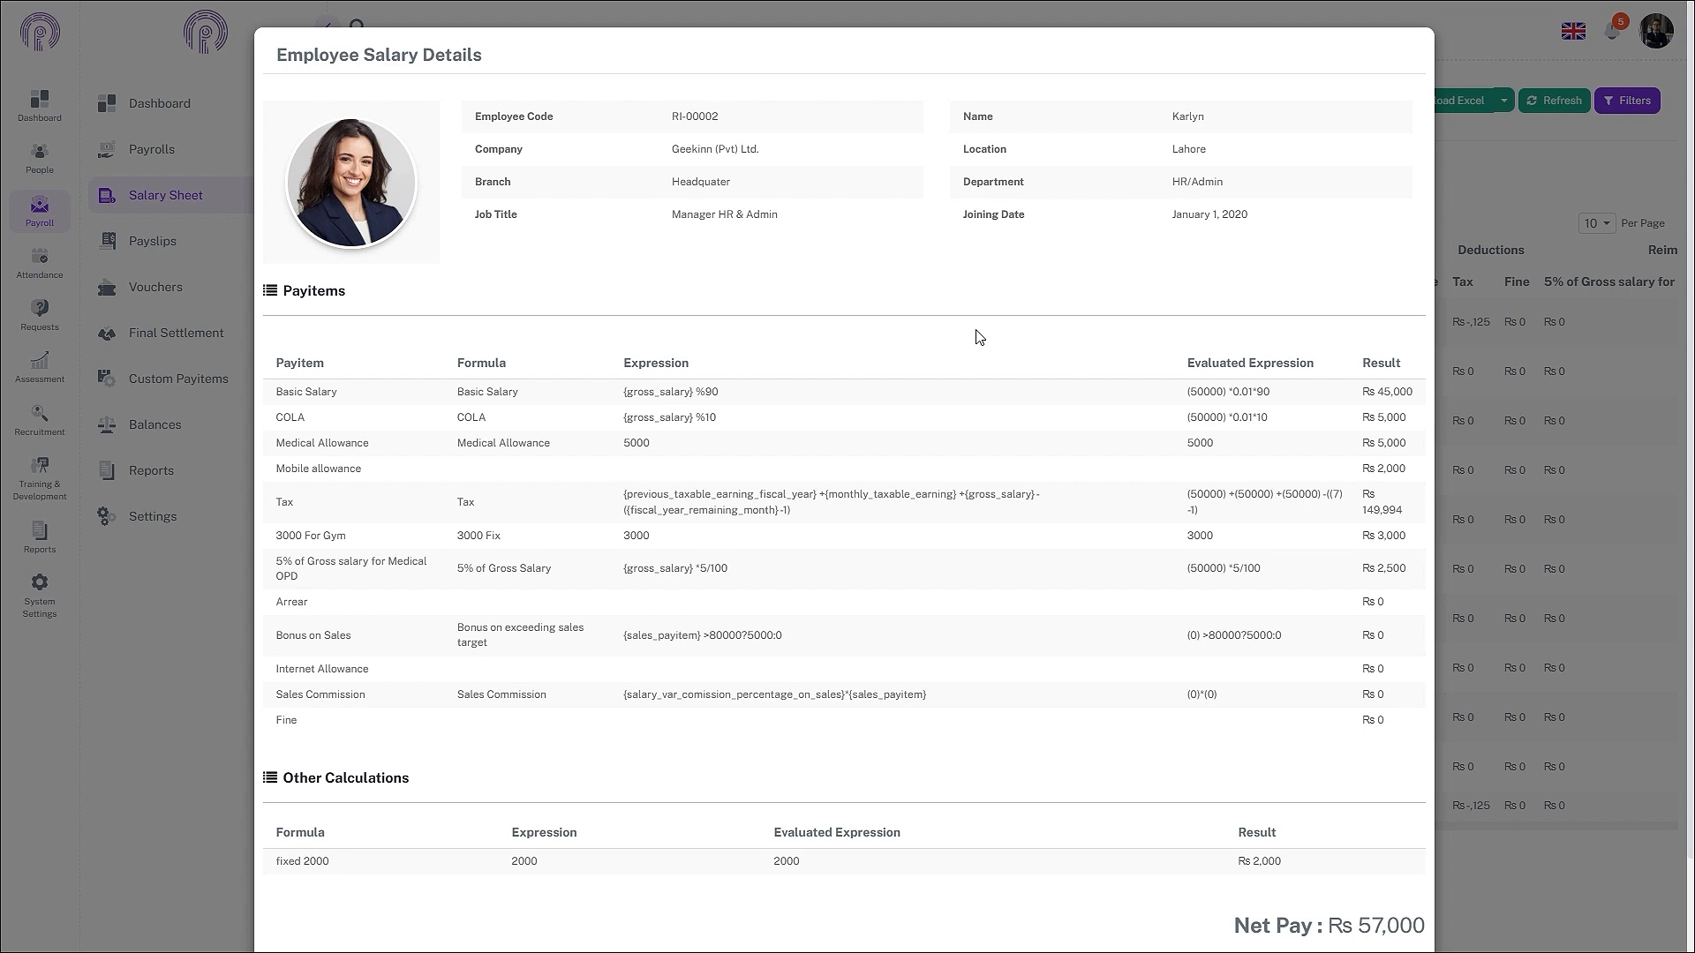
pyautogui.scroll(-1, 1399, 763)
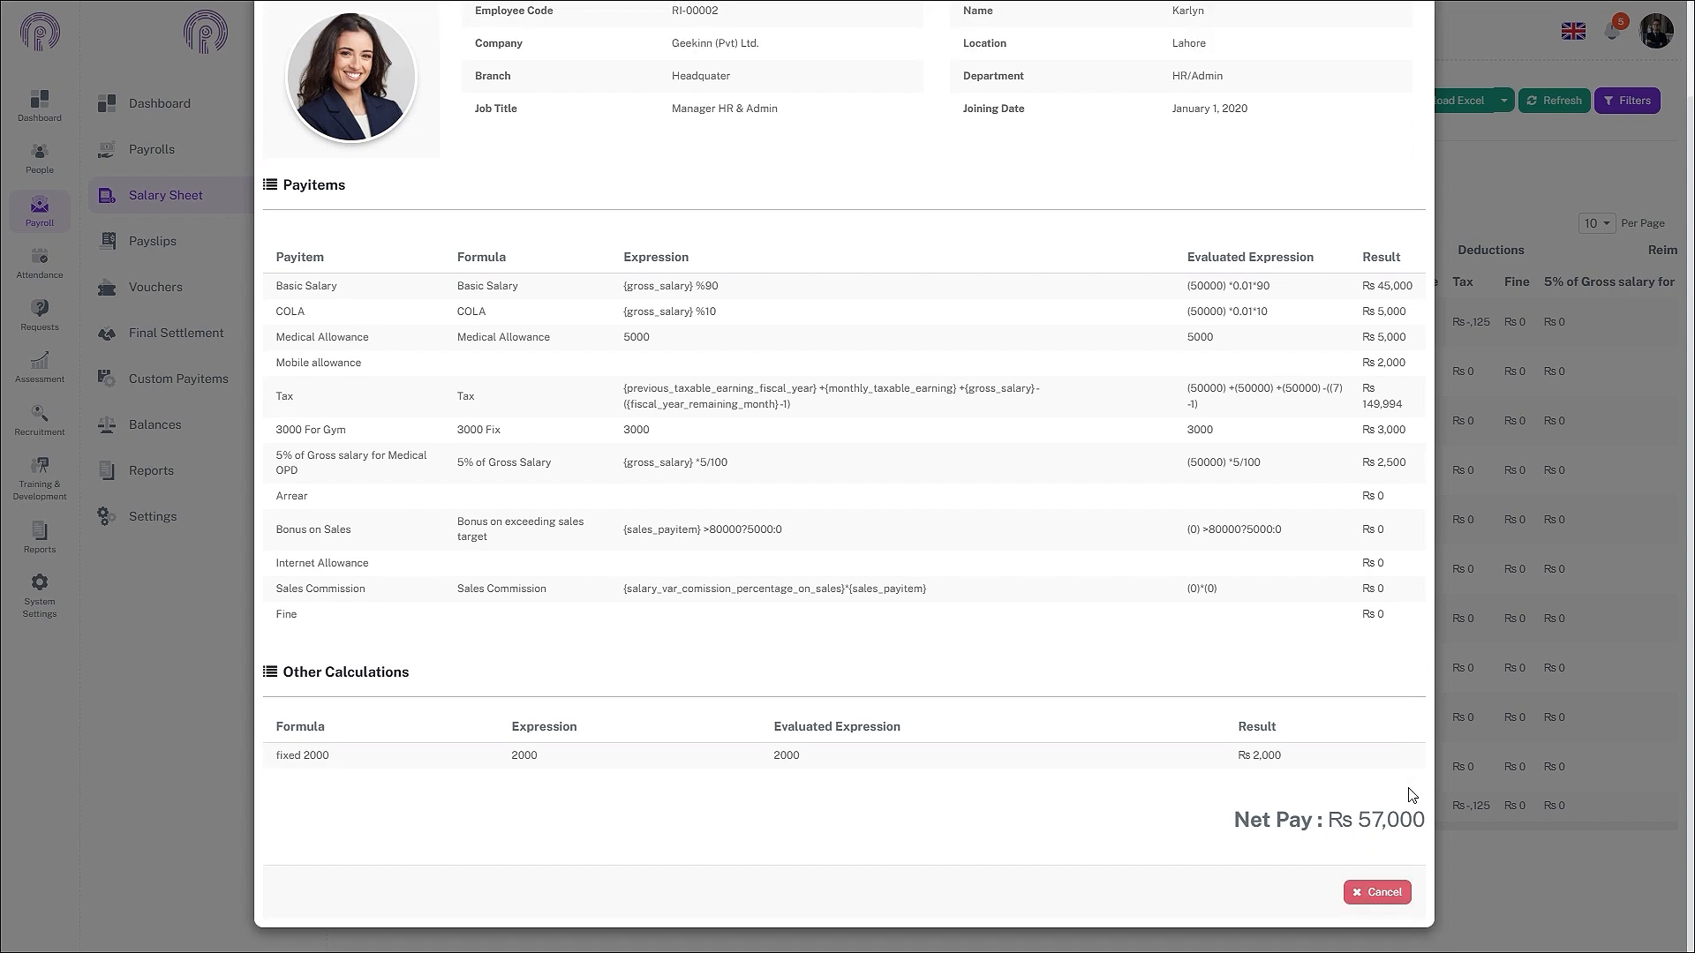
pyautogui.scroll(1, 1410, 794)
pyautogui.scroll(-1, 1411, 794)
pyautogui.press('Escape')
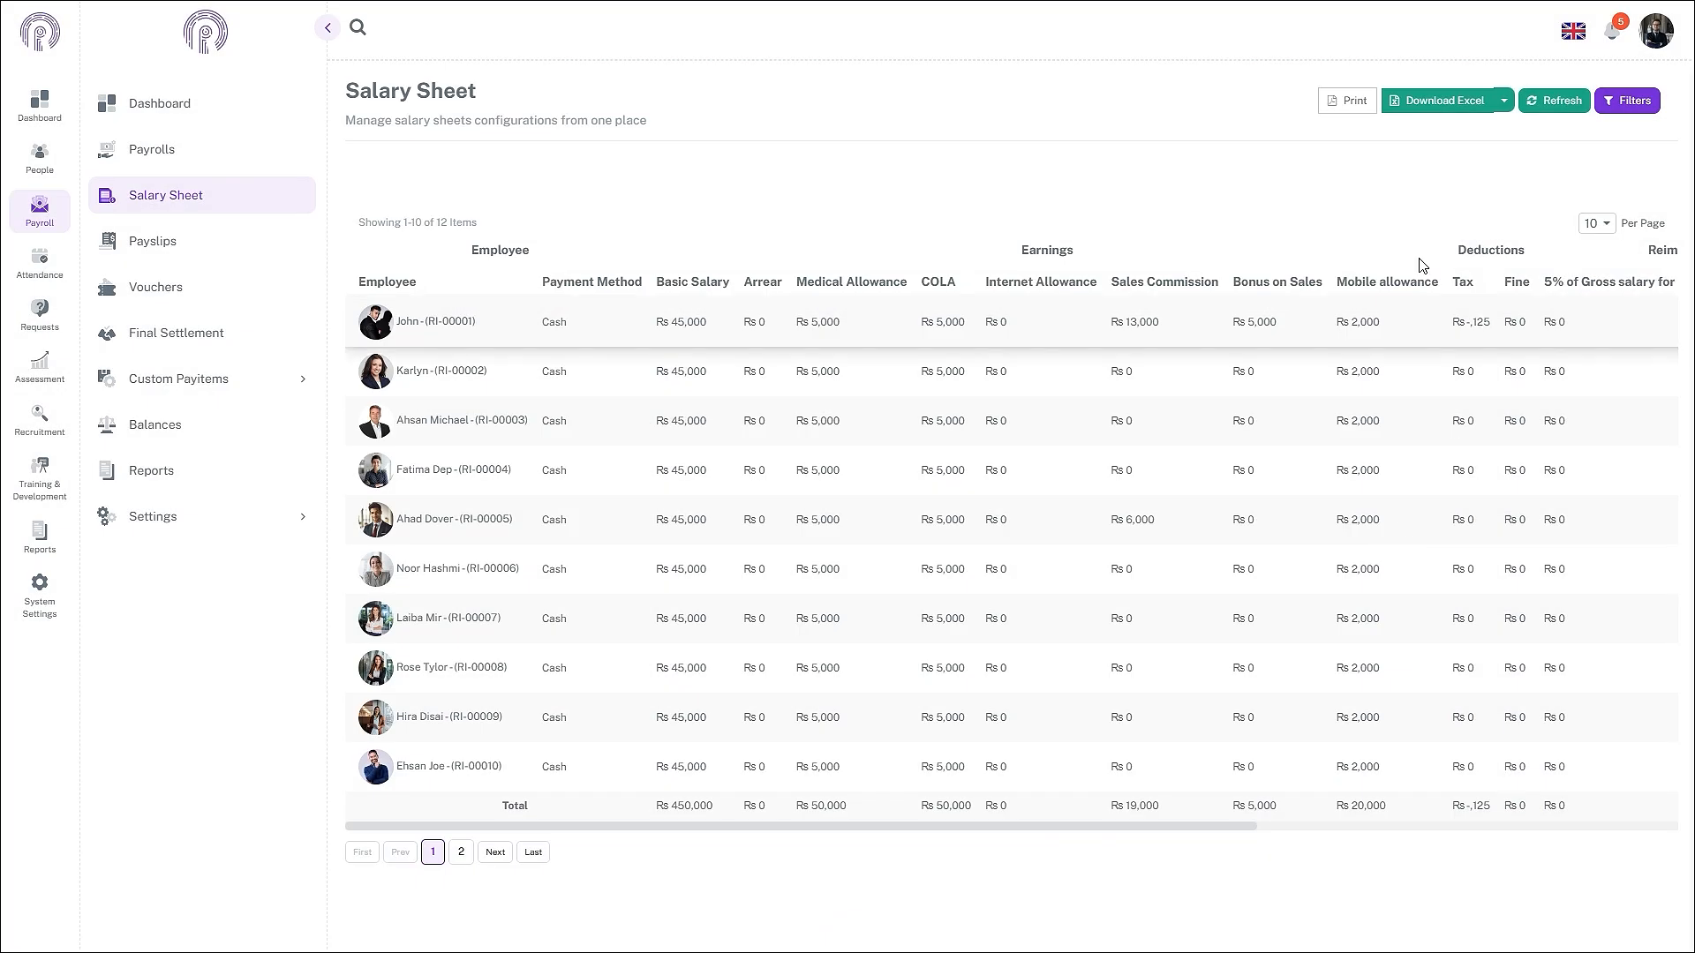
pyautogui.click(1499, 104)
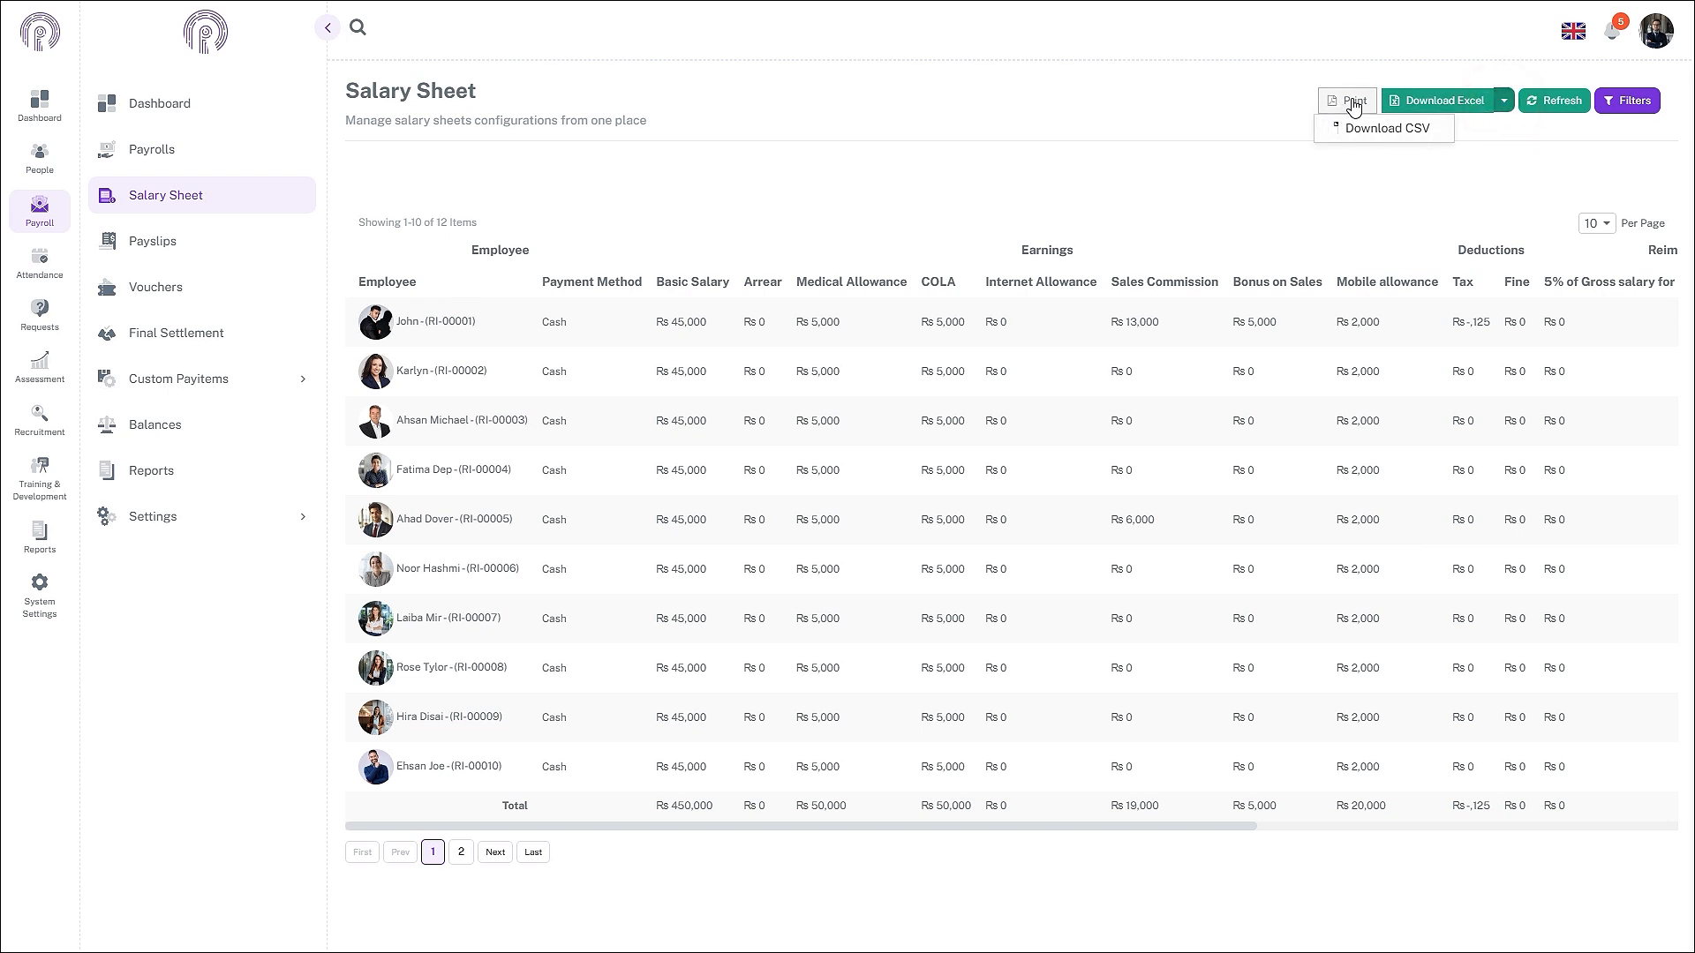
pyautogui.click(1230, 110)
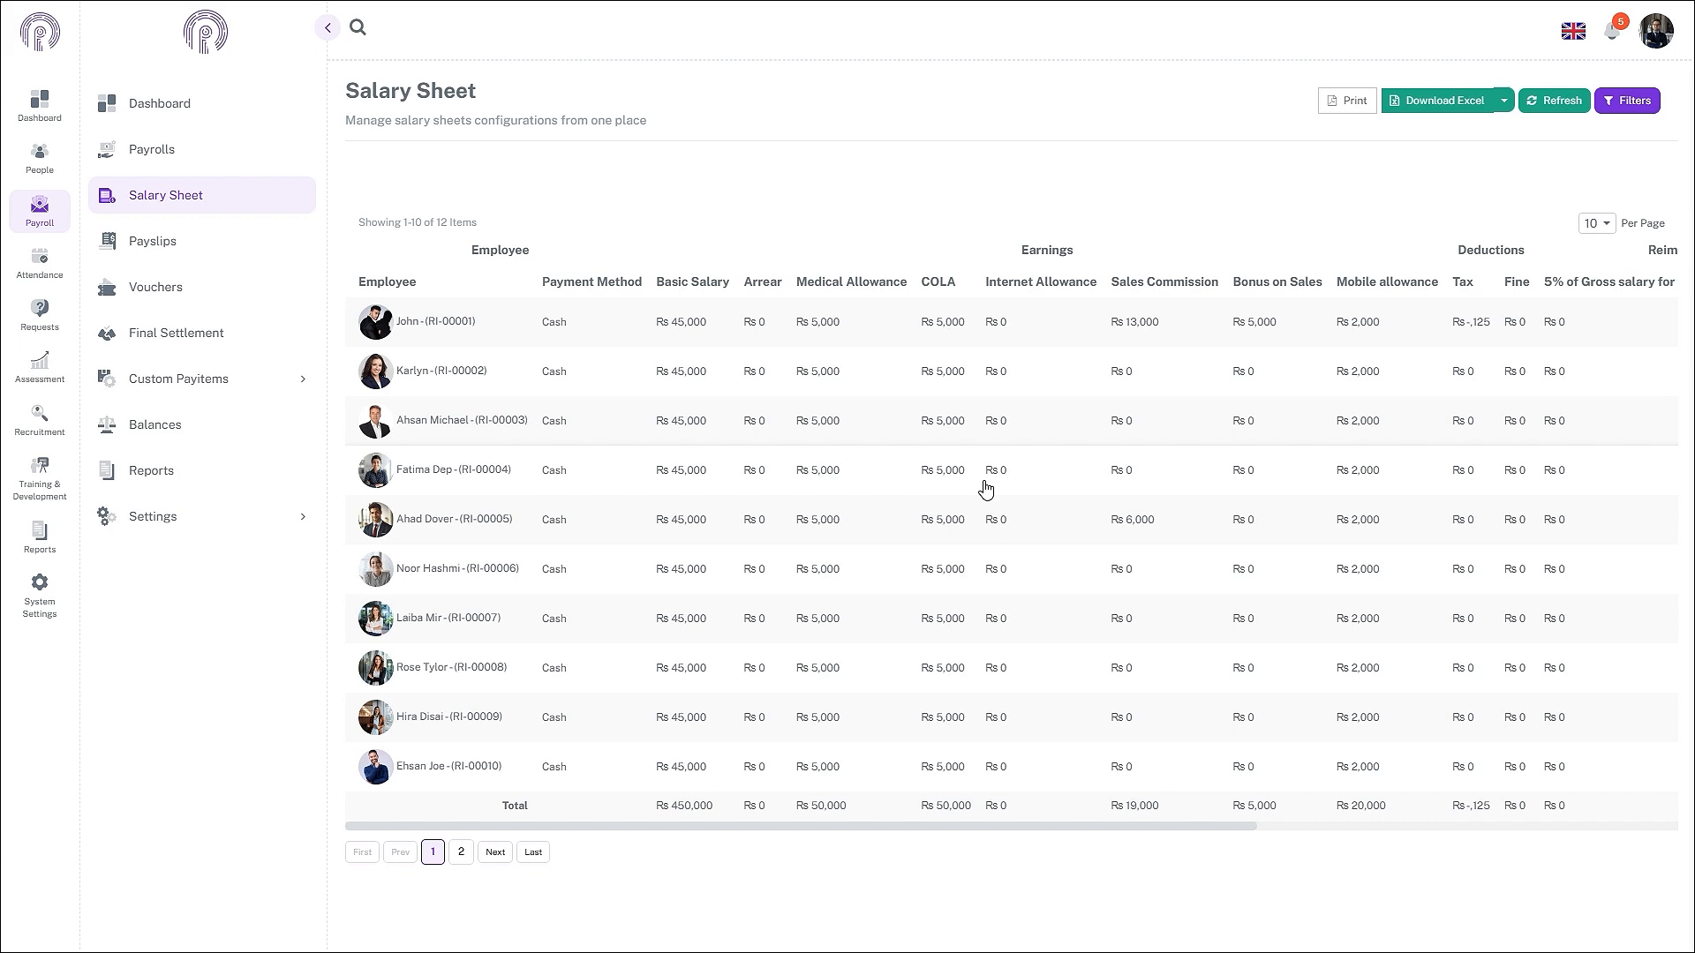
# - List your own payslips and view the November 2024 payslip's pay item values
pyautogui.click(174, 249)
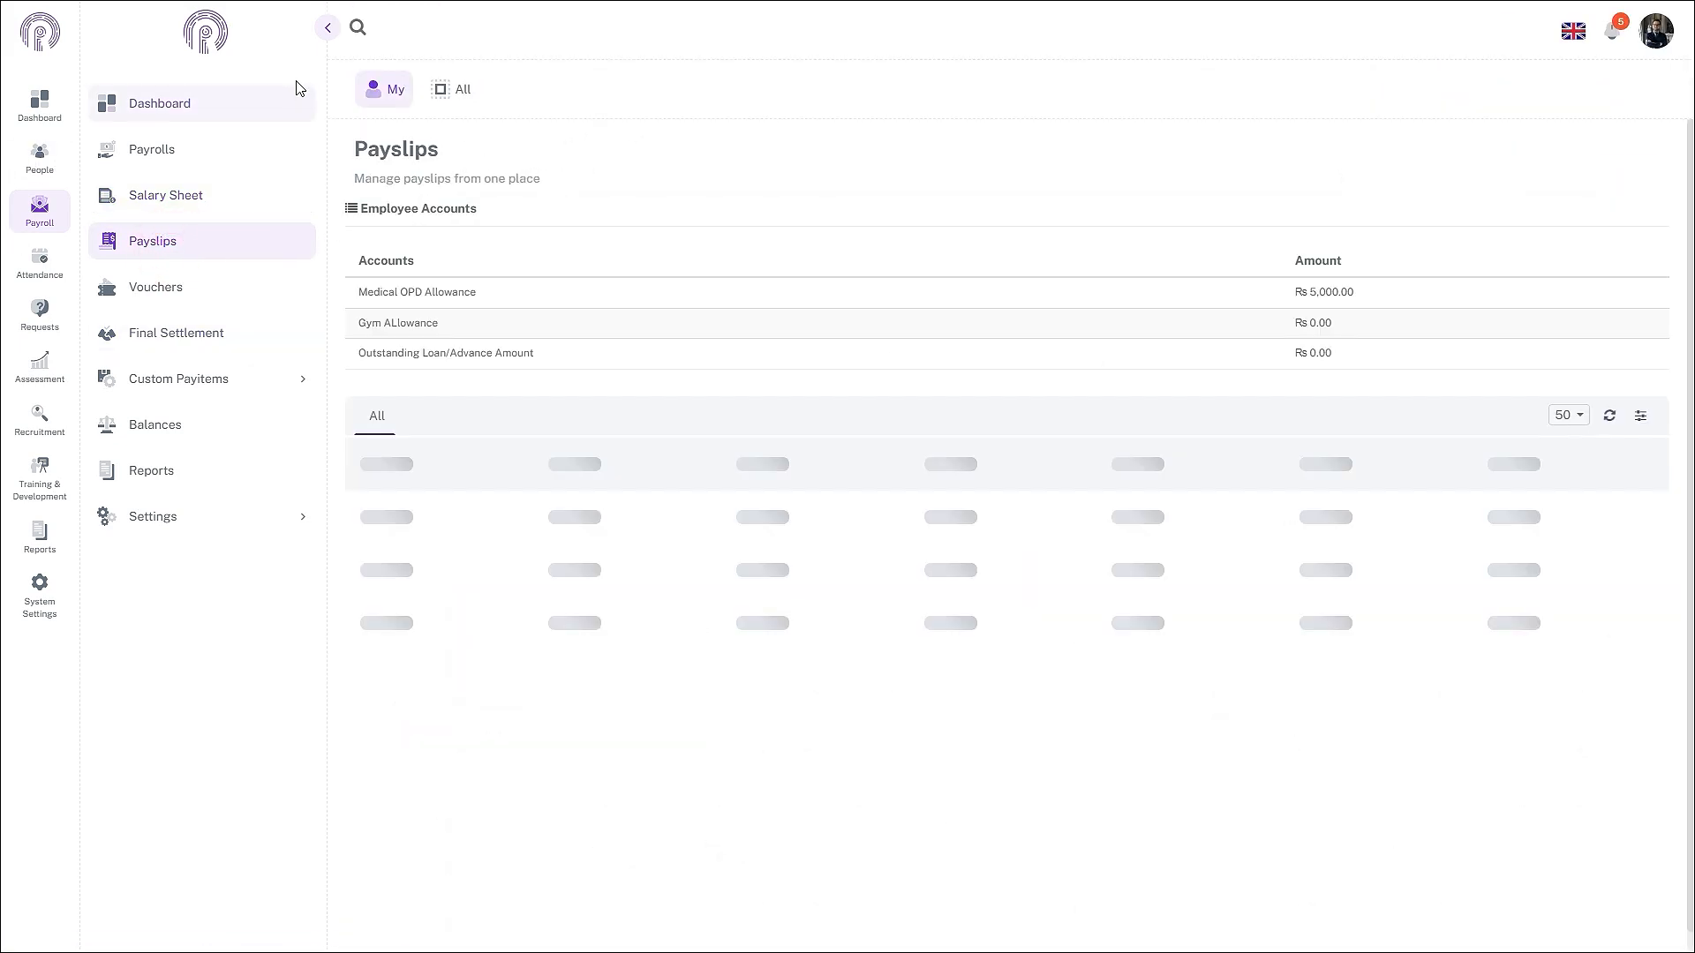
pyautogui.click(384, 88)
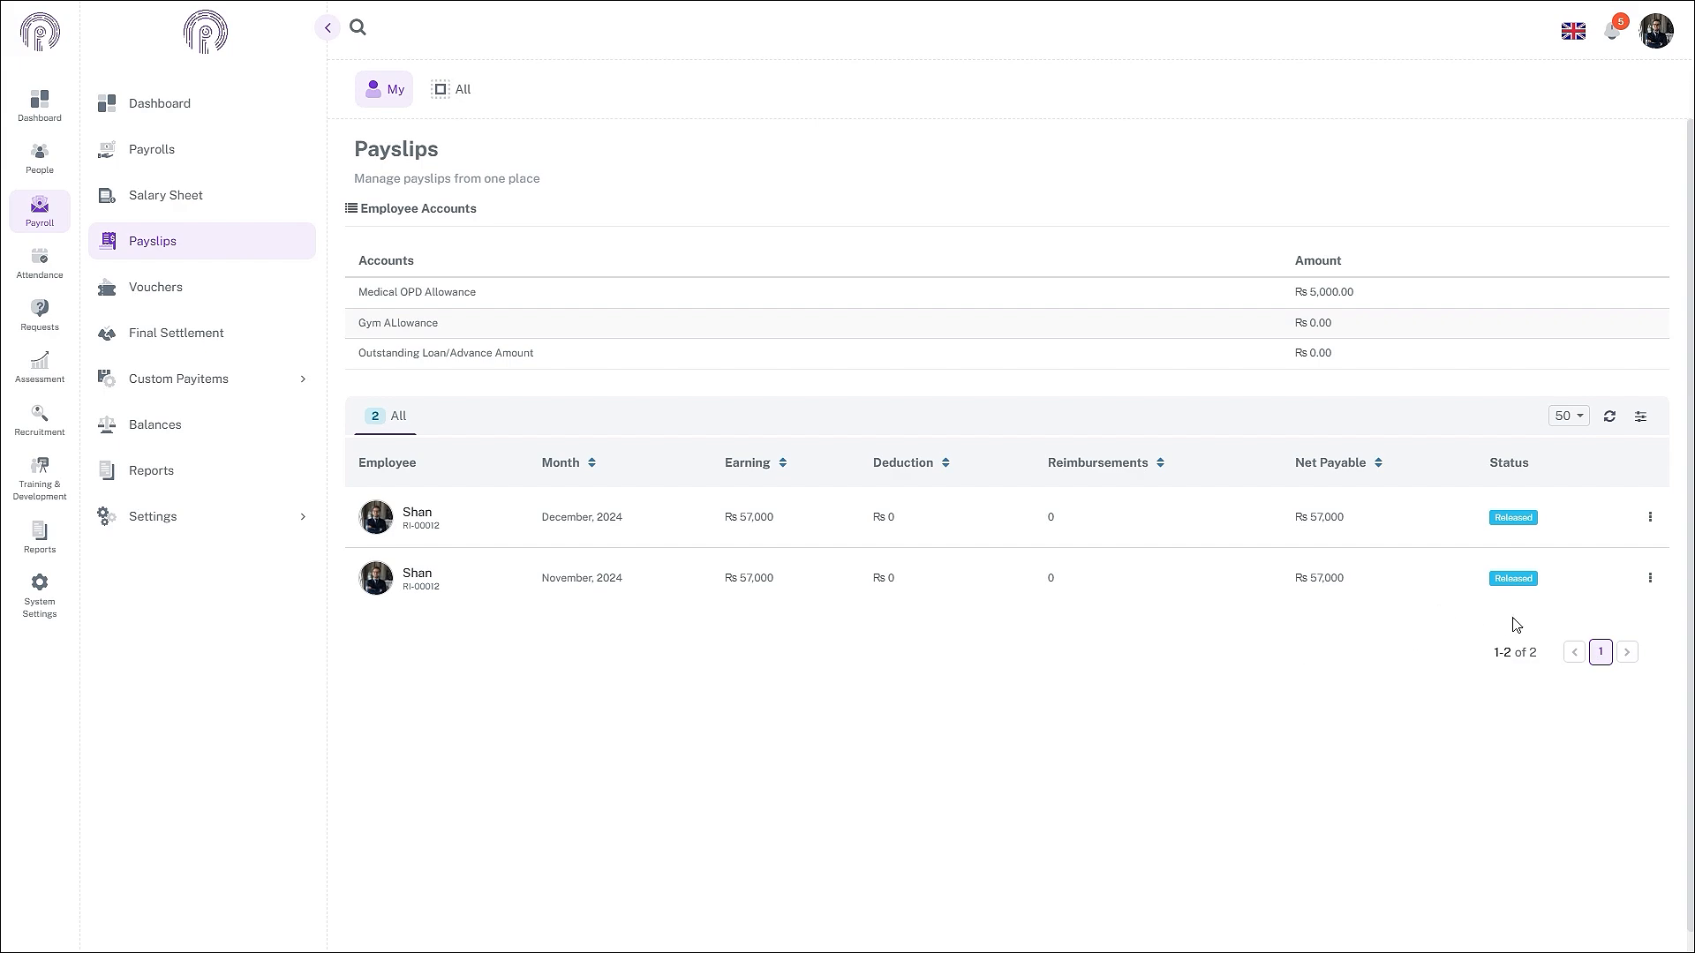
pyautogui.click(1649, 579)
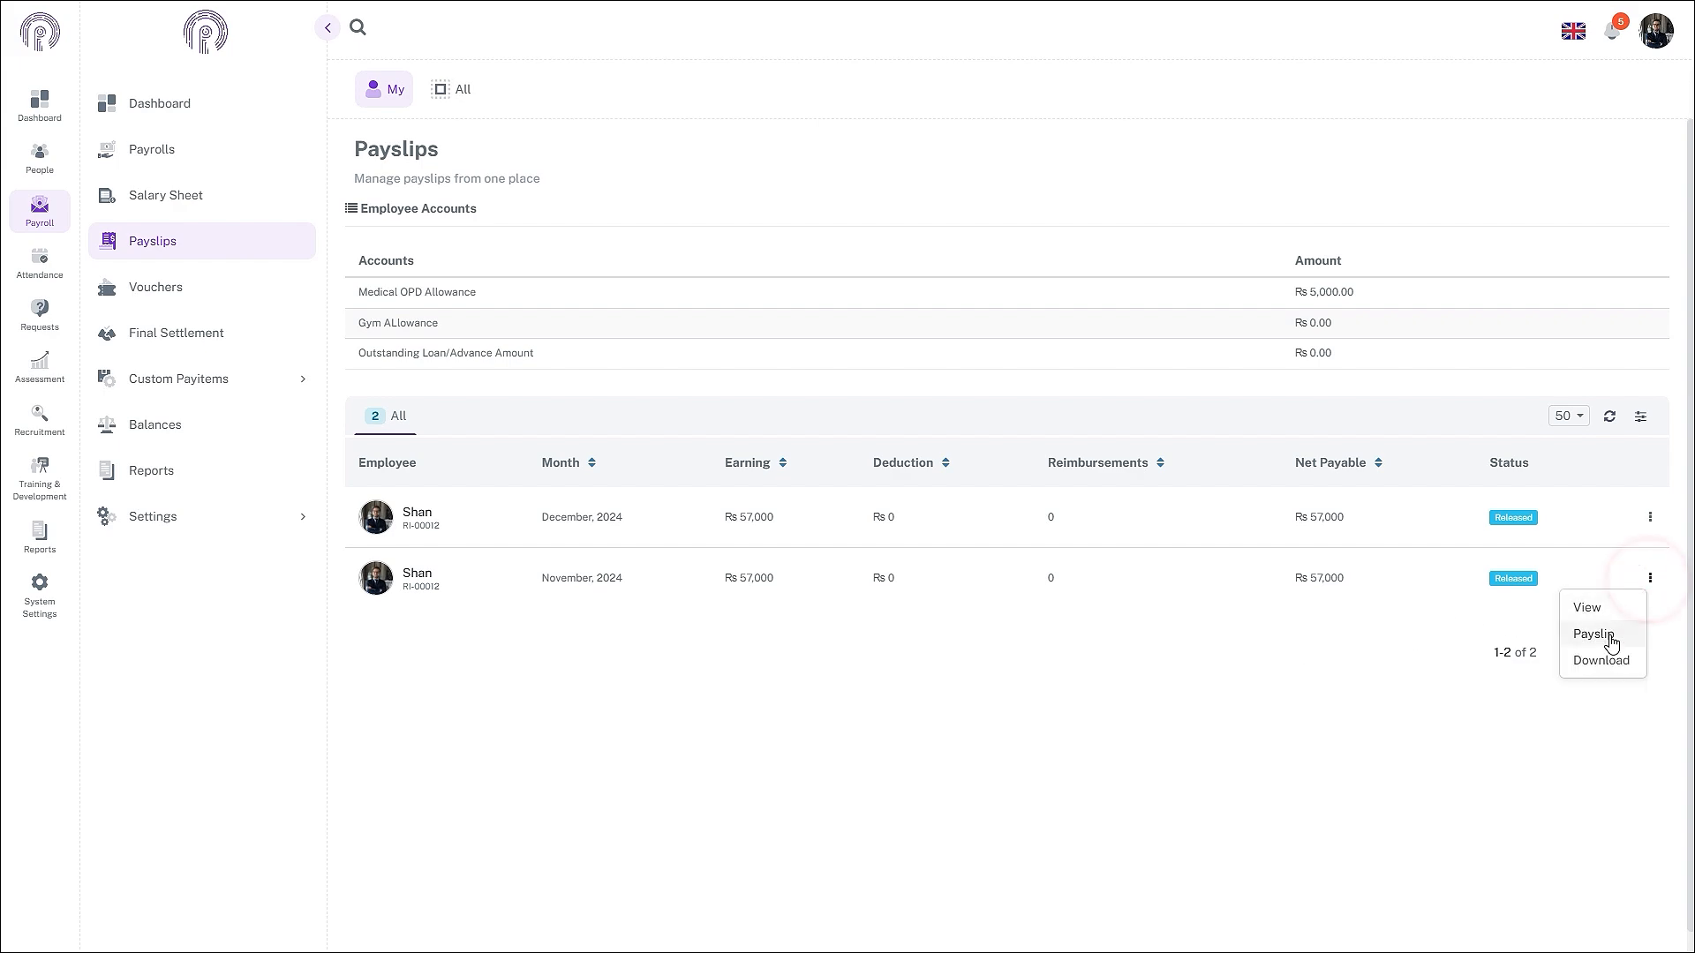
pyautogui.click(1612, 616)
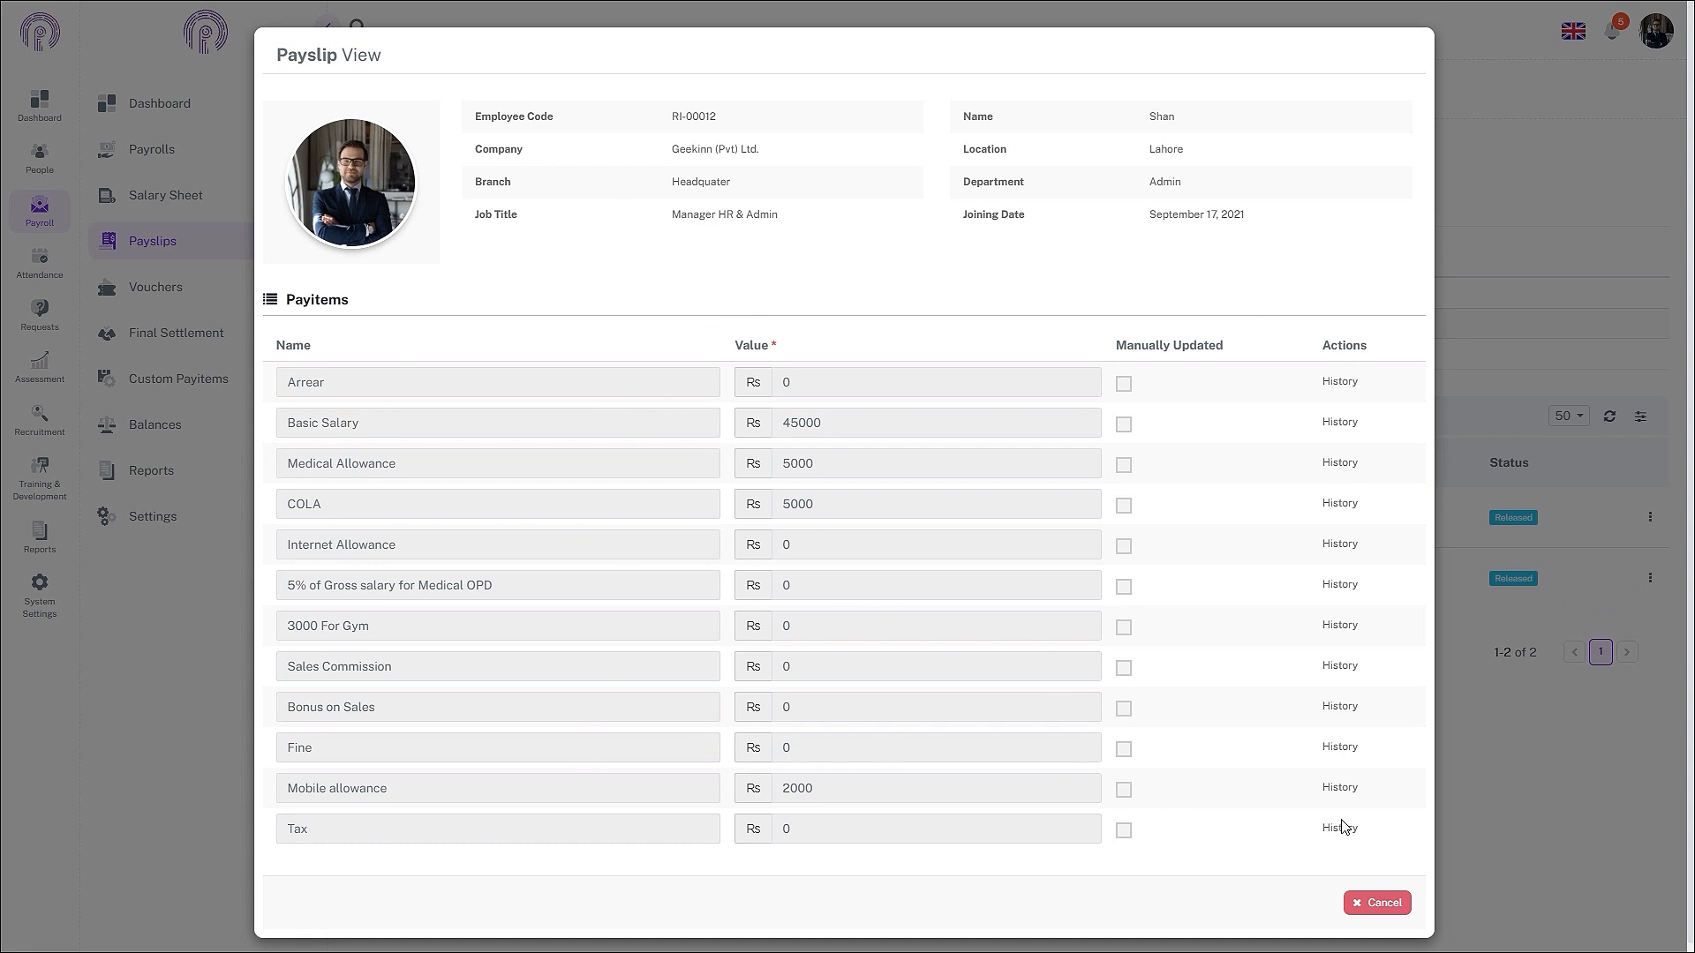
pyautogui.click(1381, 903)
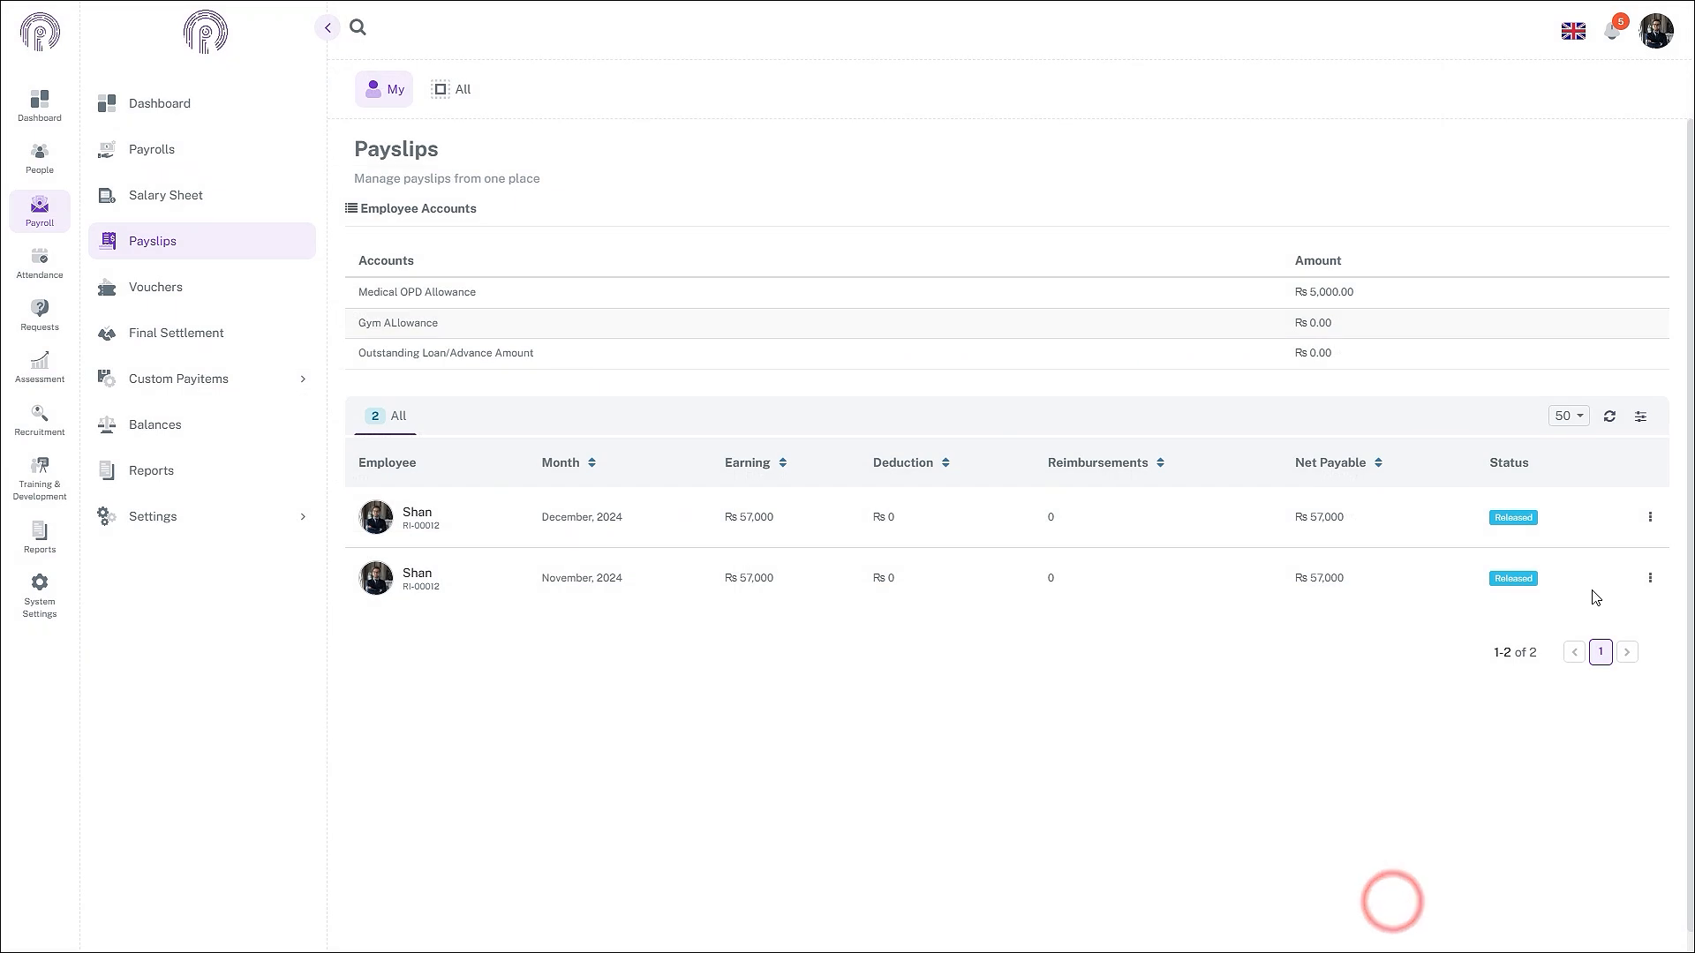
# - View the printable November 2024 payslip, then download it
pyautogui.click(1650, 584)
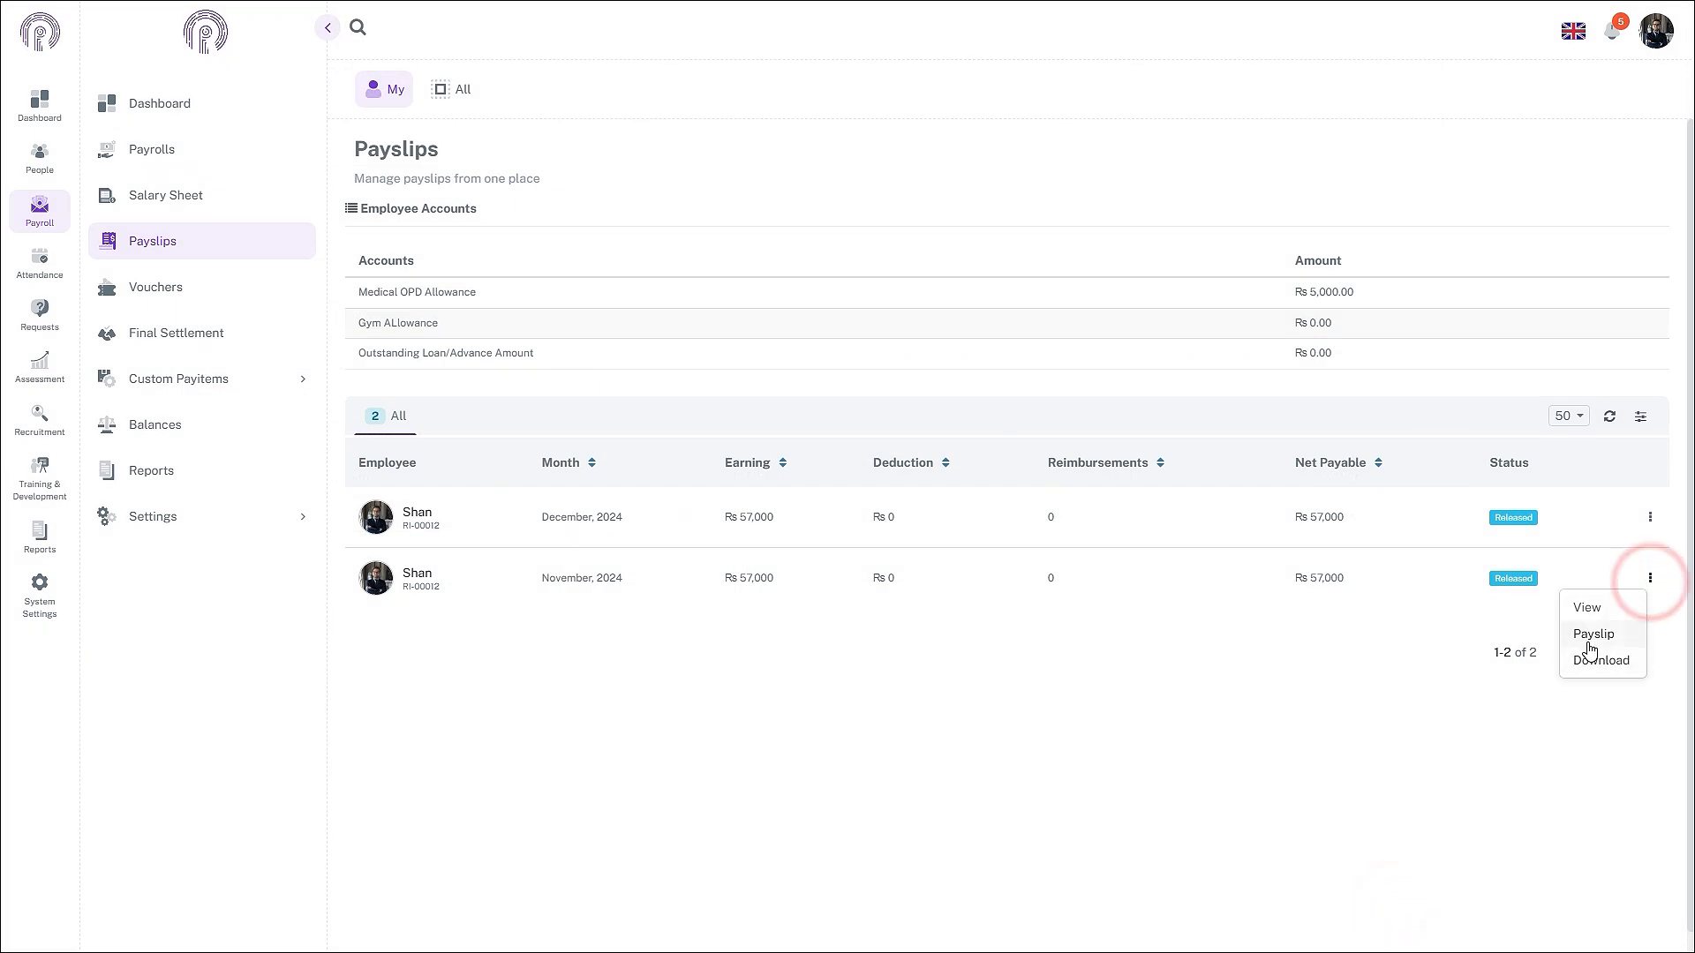
pyautogui.click(1591, 641)
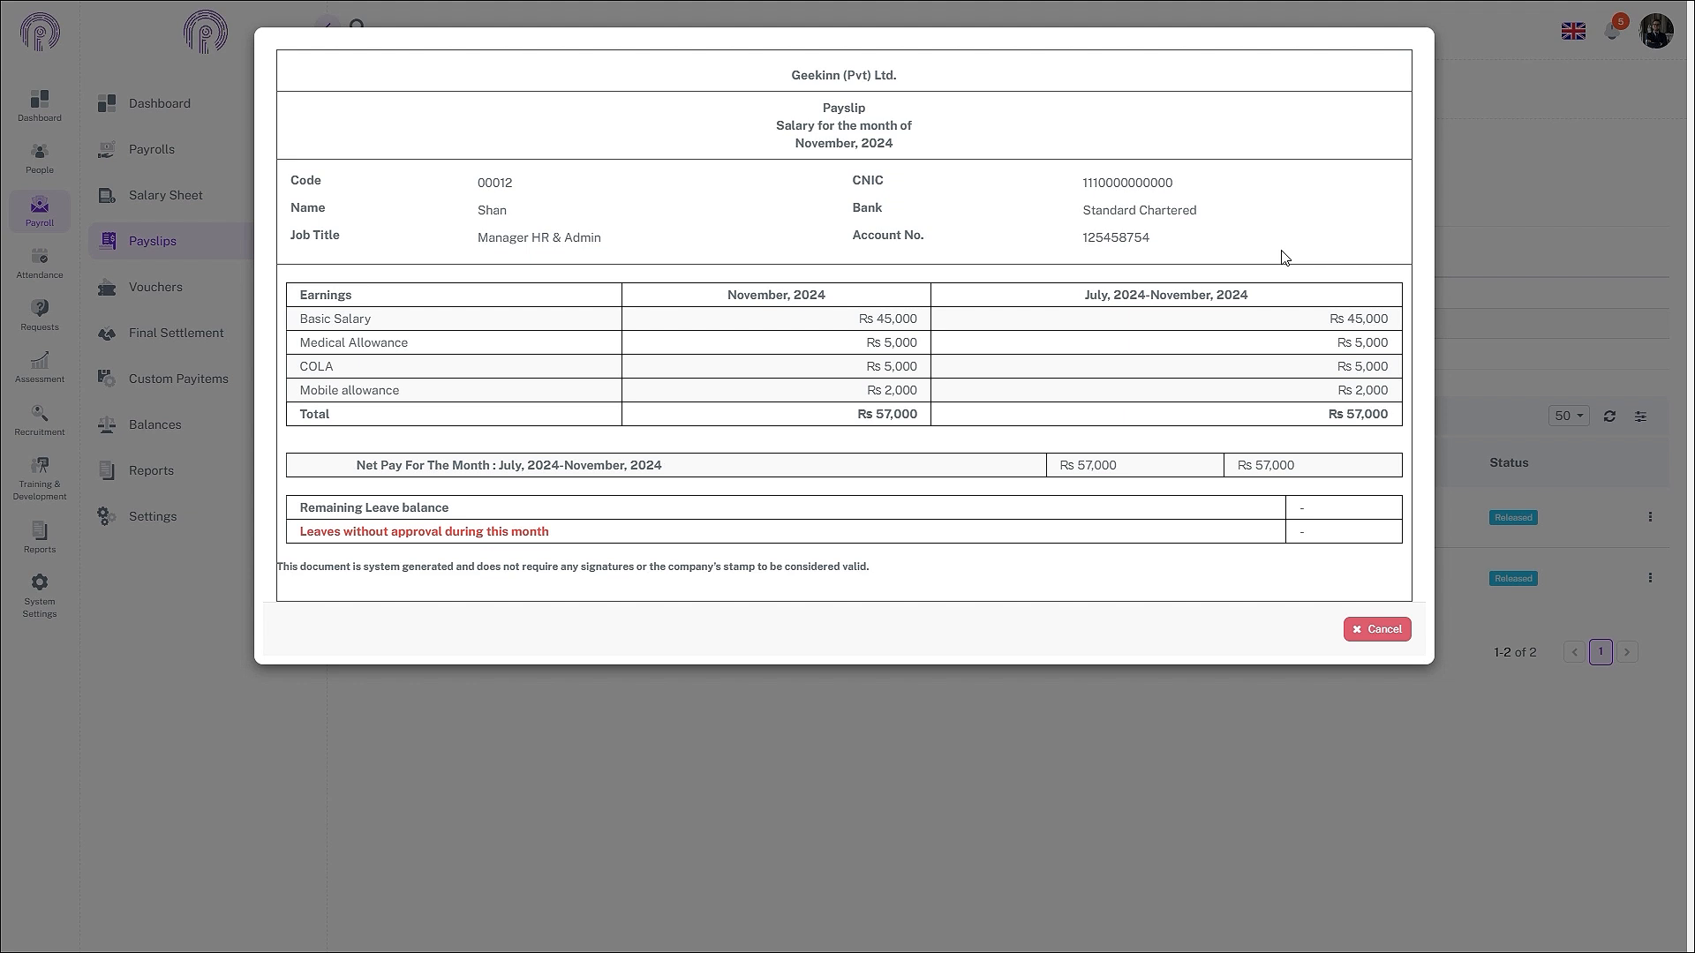
pyautogui.click(1364, 632)
pyautogui.click(1650, 578)
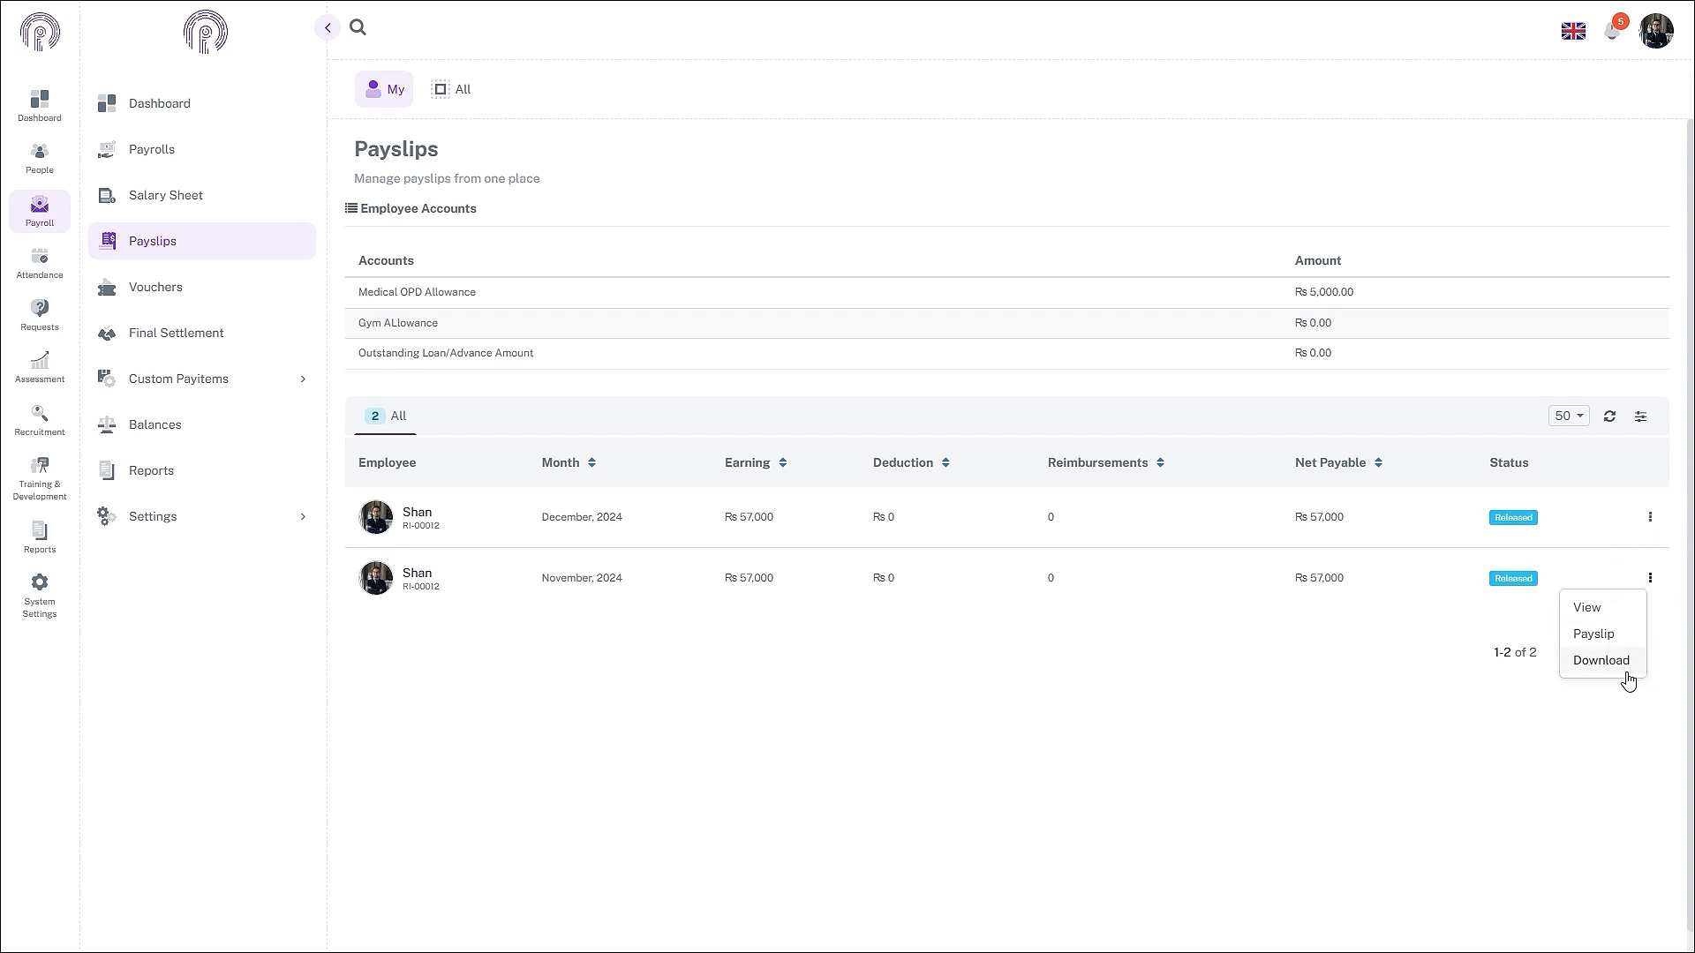
pyautogui.click(1629, 678)
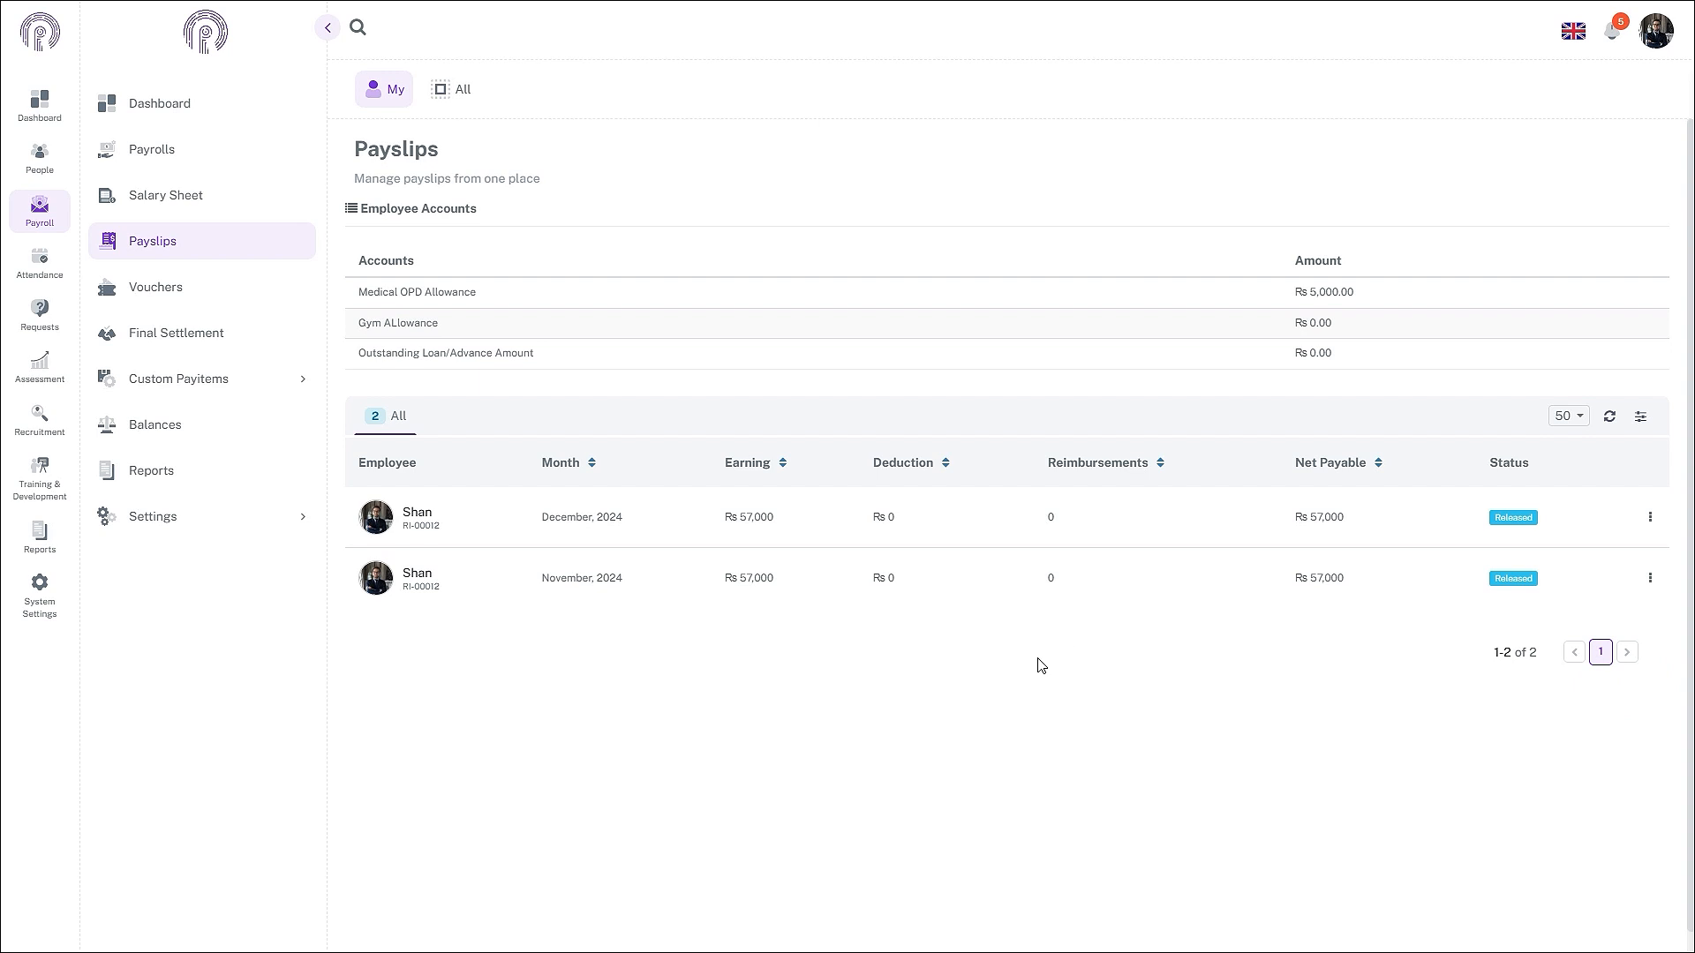
# - List all employees' General Payroll payslips for November 2024
pyautogui.click(463, 90)
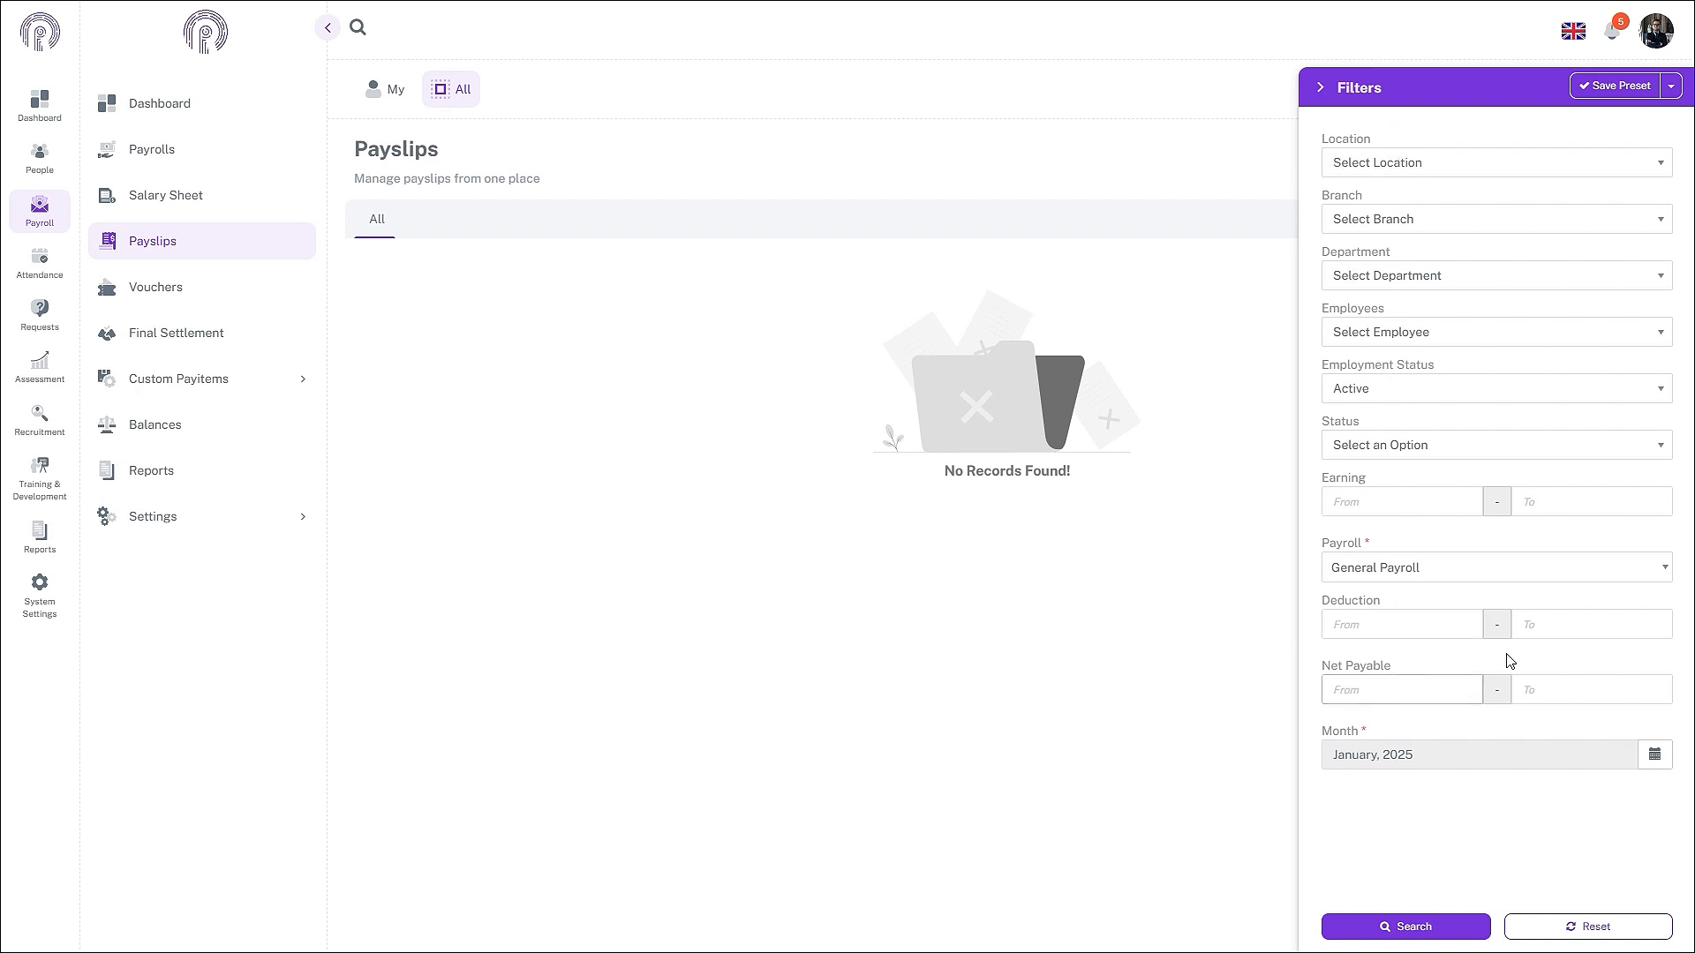
pyautogui.click(1395, 579)
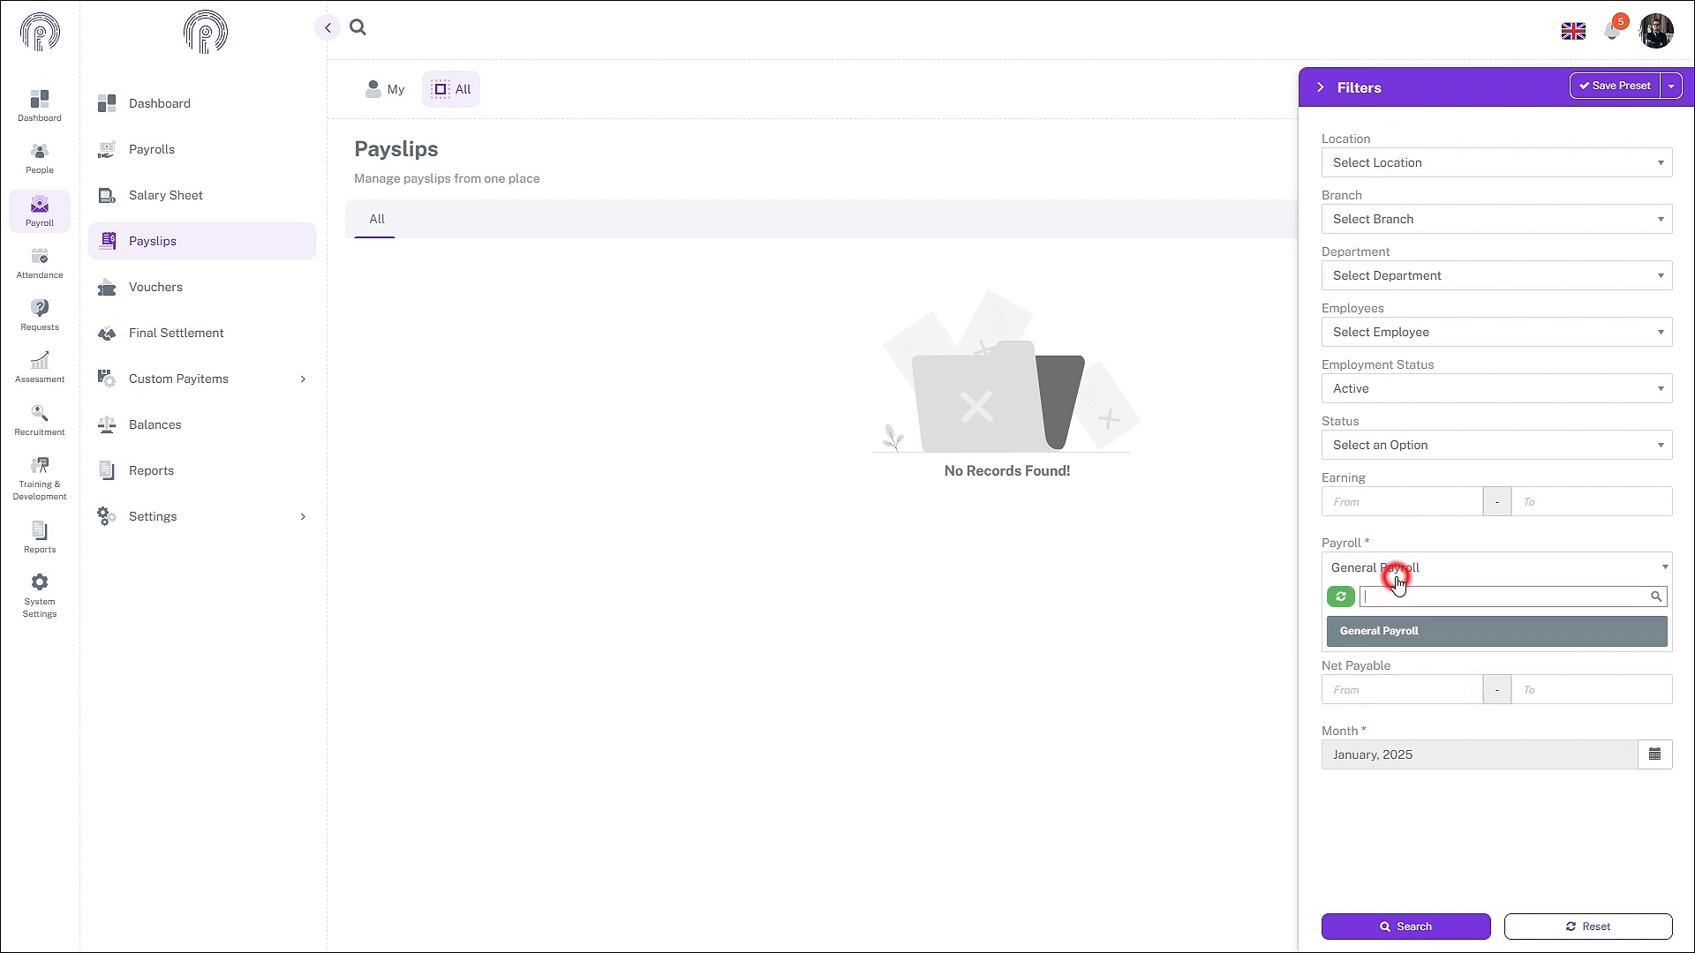
pyautogui.click(1396, 578)
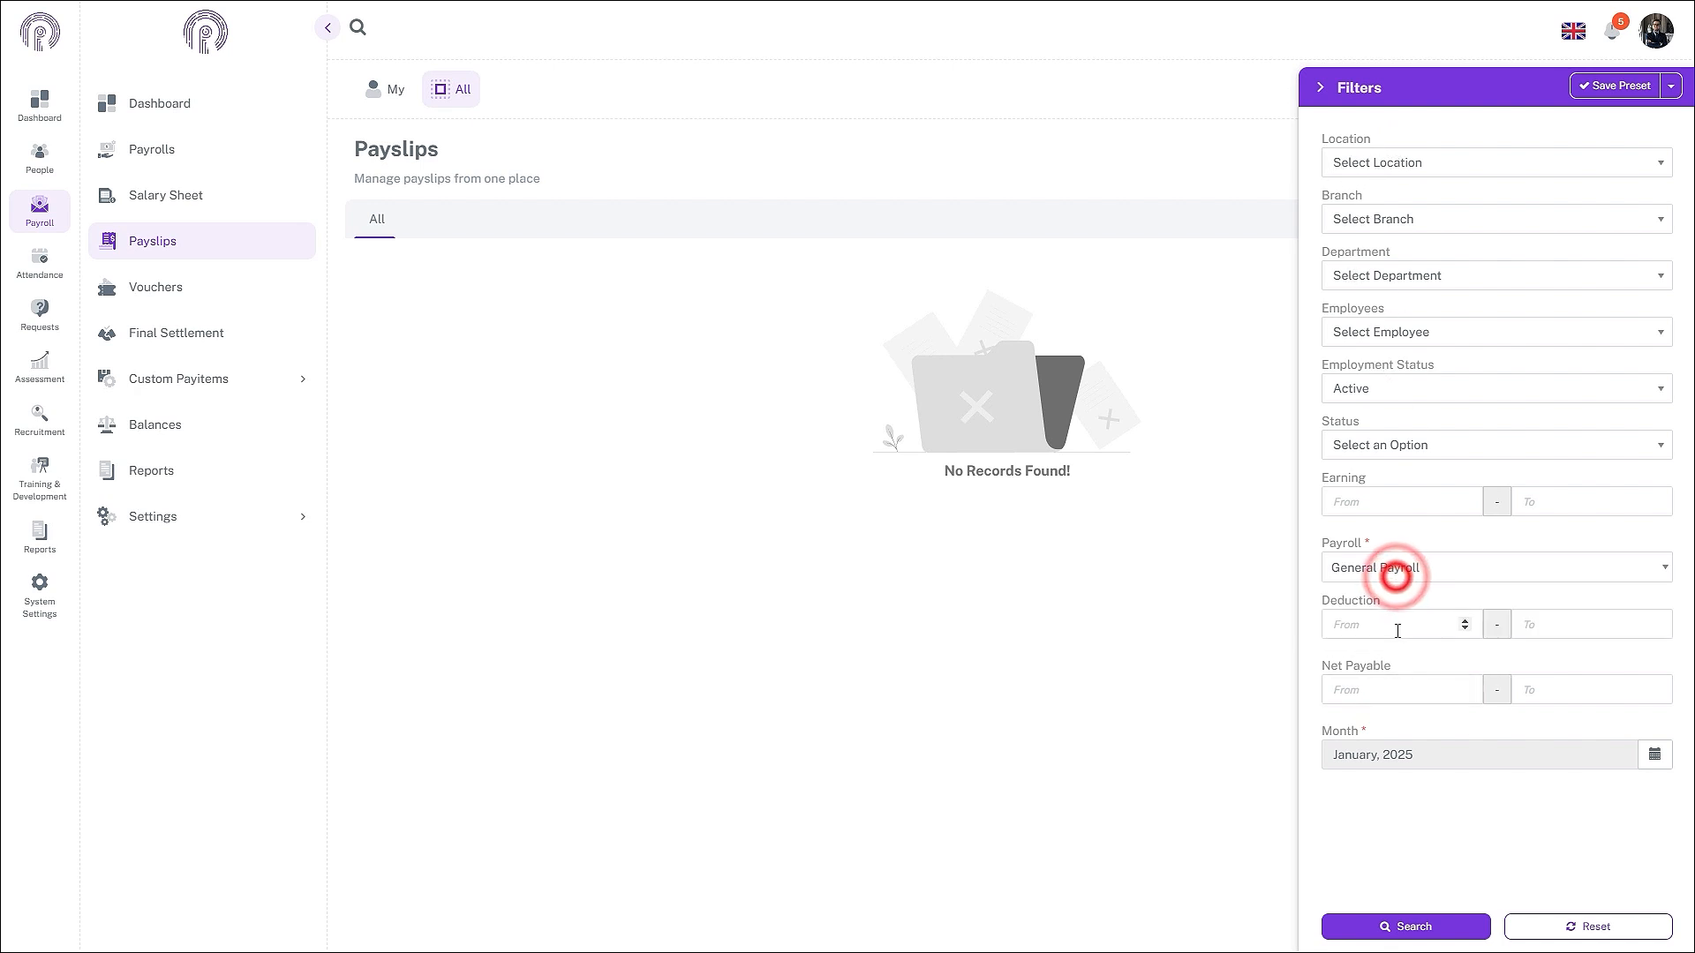
pyautogui.click(1653, 761)
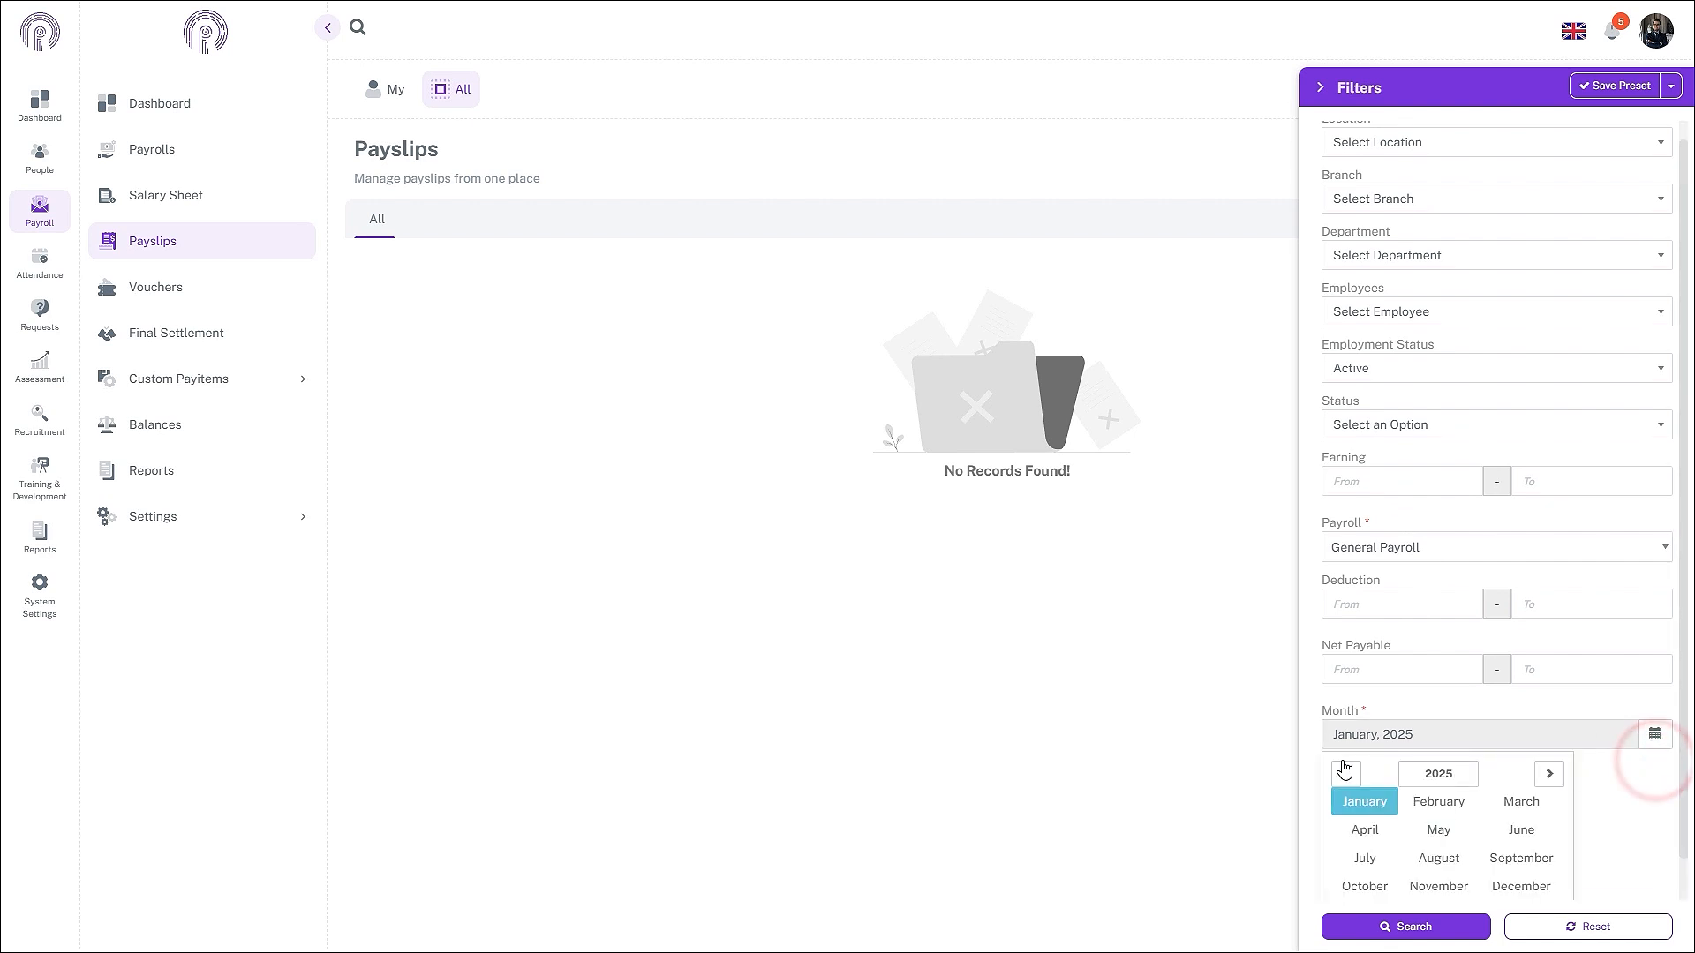
pyautogui.click(1344, 771)
pyautogui.click(1439, 885)
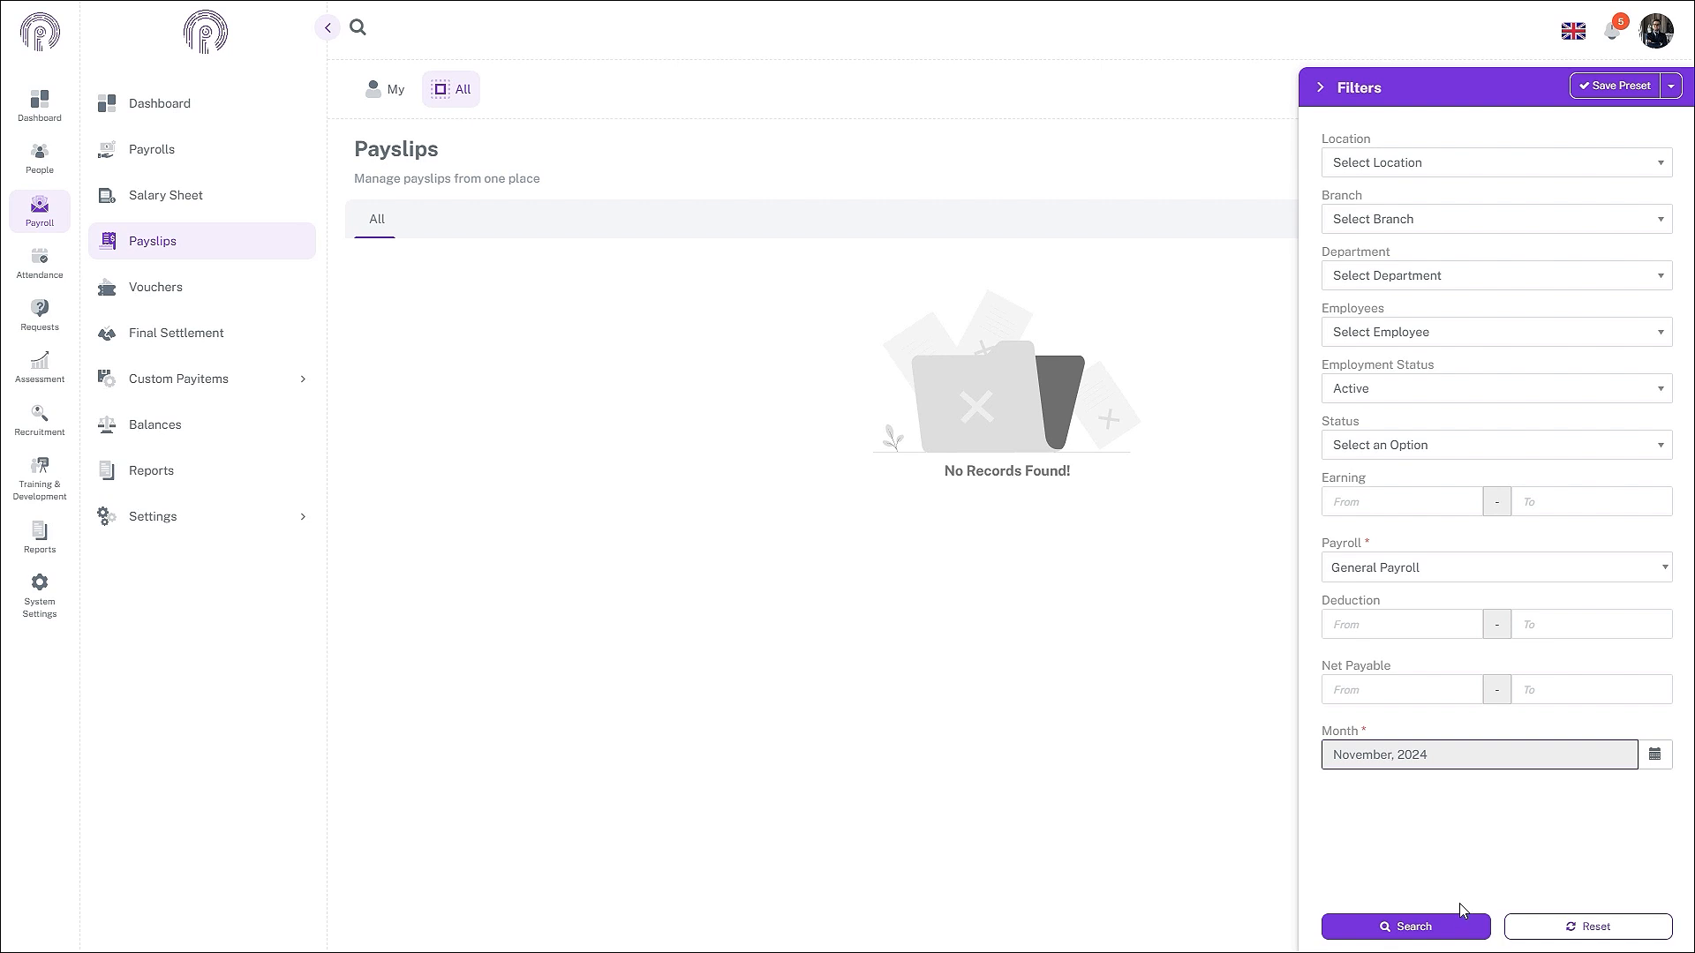
pyautogui.click(1455, 932)
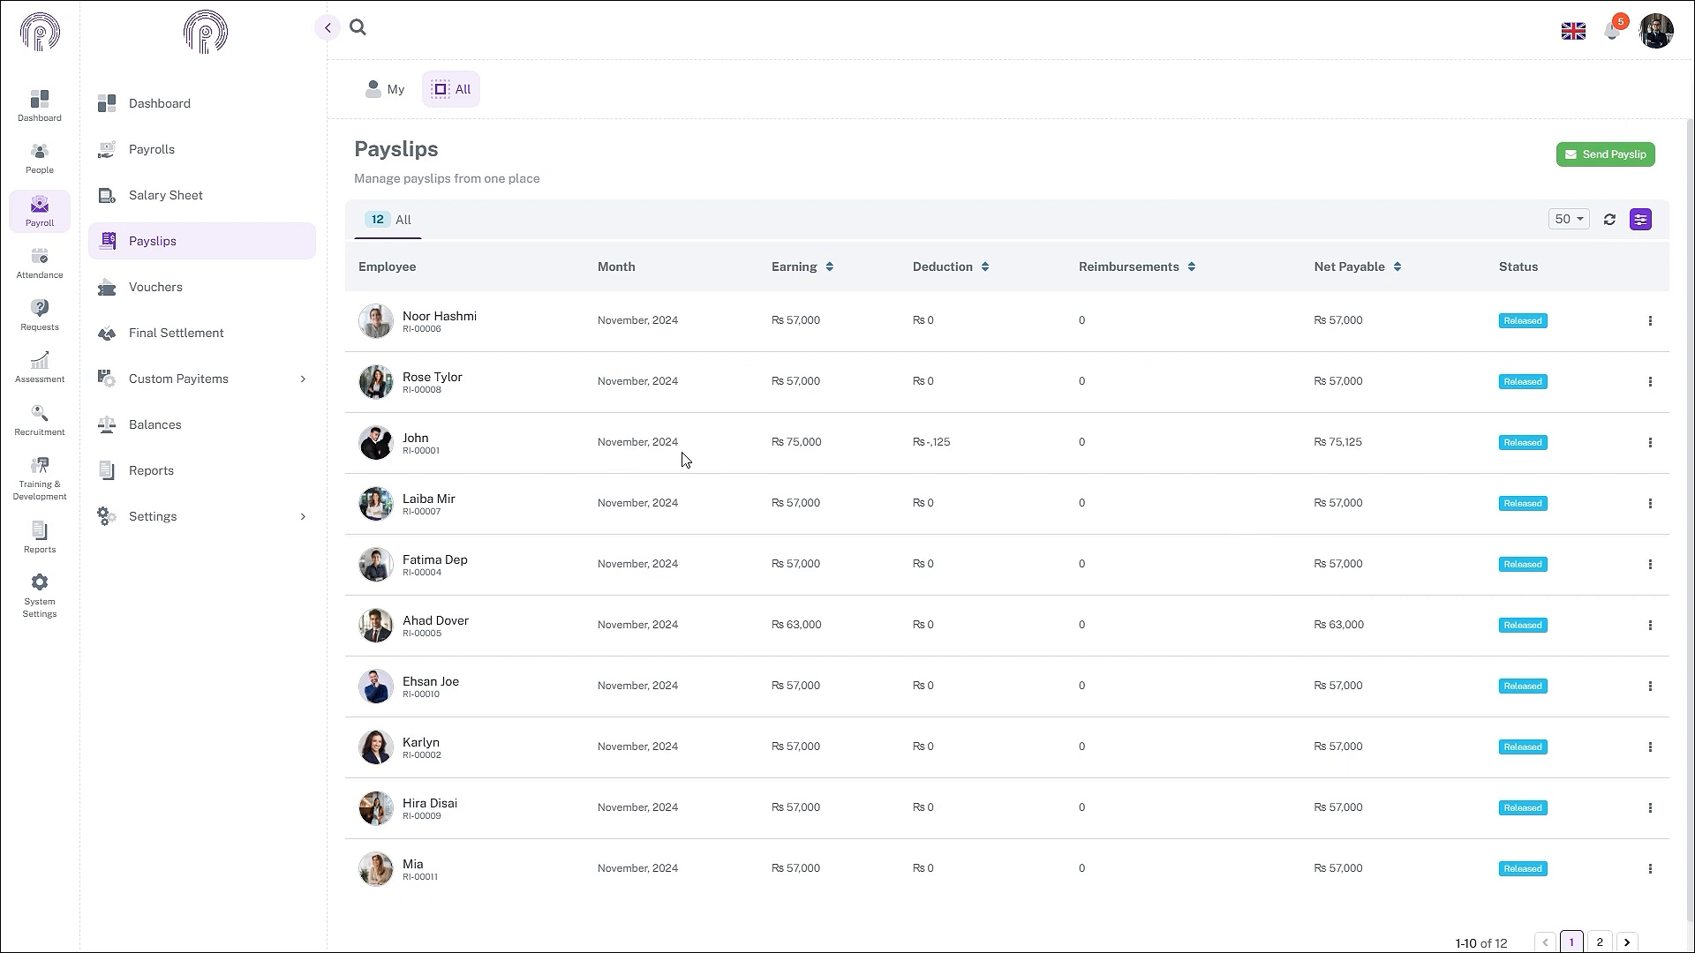
# - Send all 12 November 2024 payslips to employees, confirming, then clear the notifications list
pyautogui.click(1649, 444)
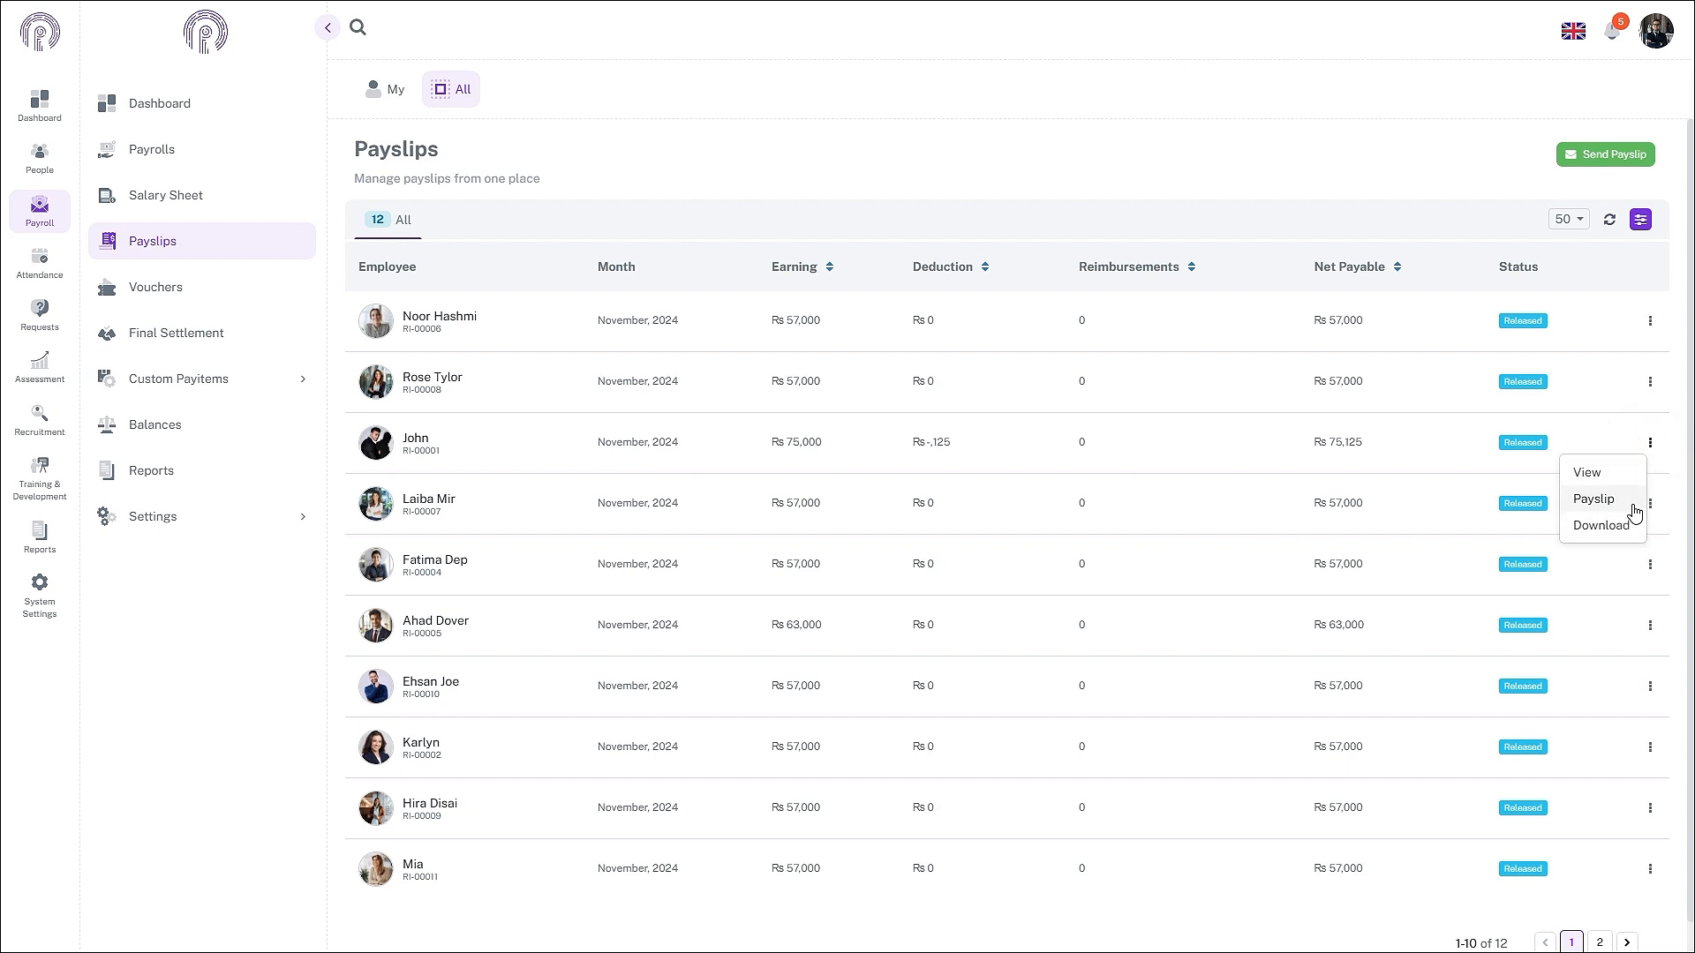
pyautogui.click(1430, 175)
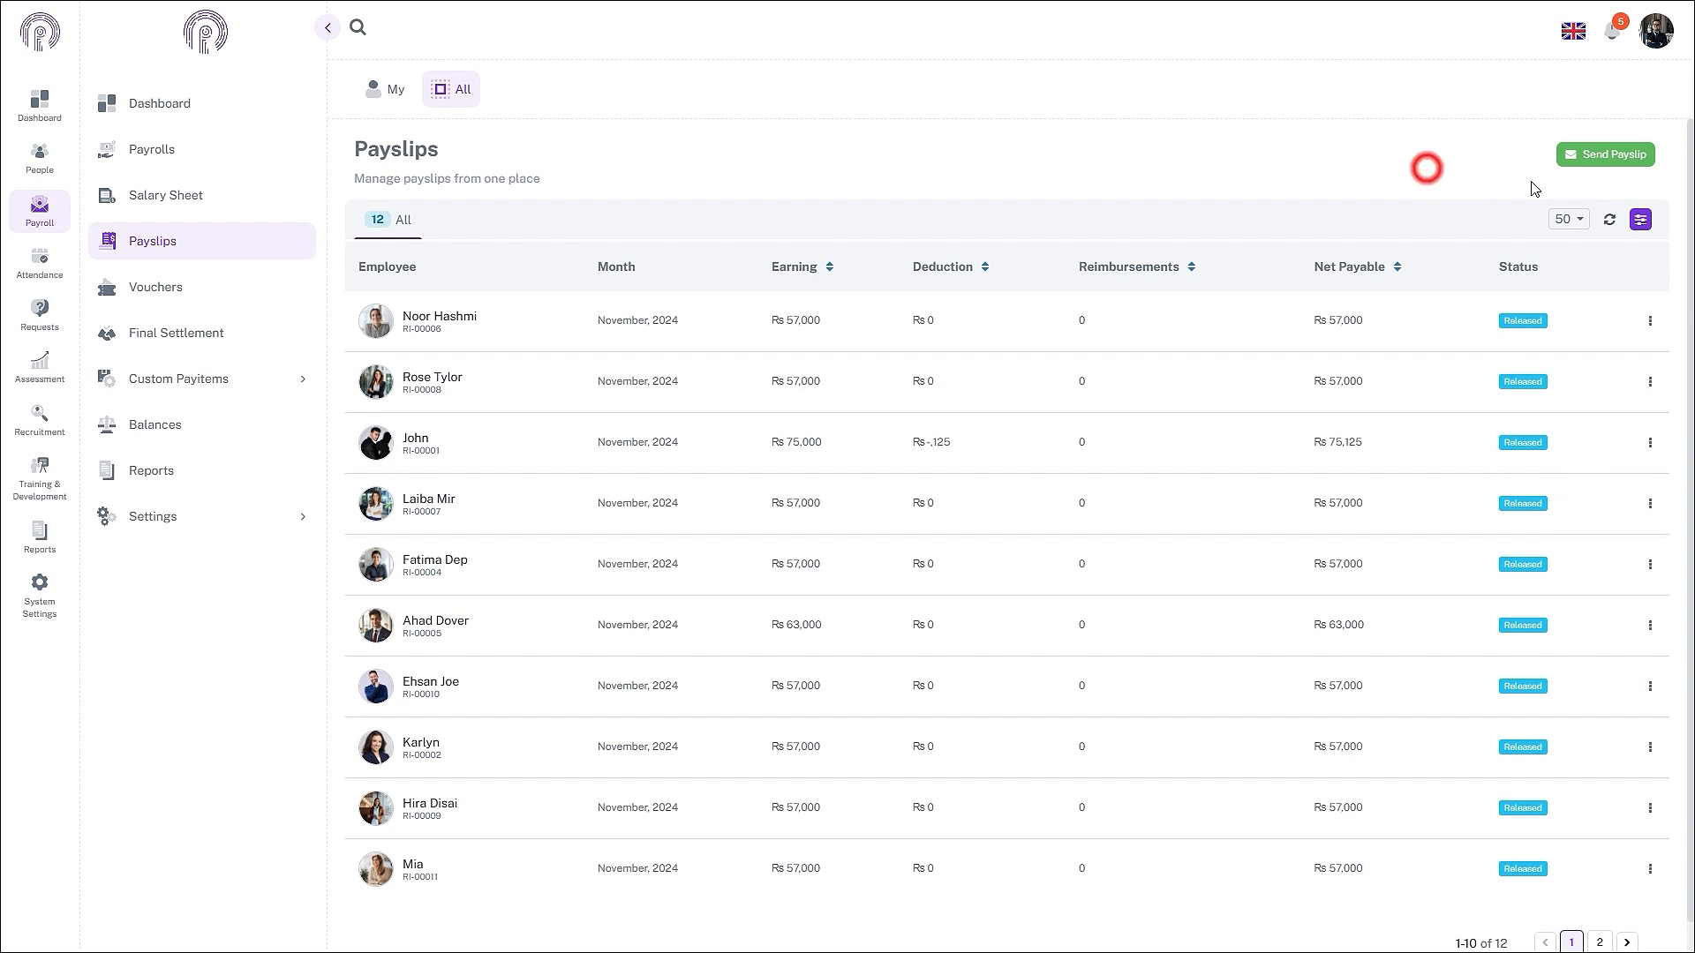
pyautogui.click(1602, 167)
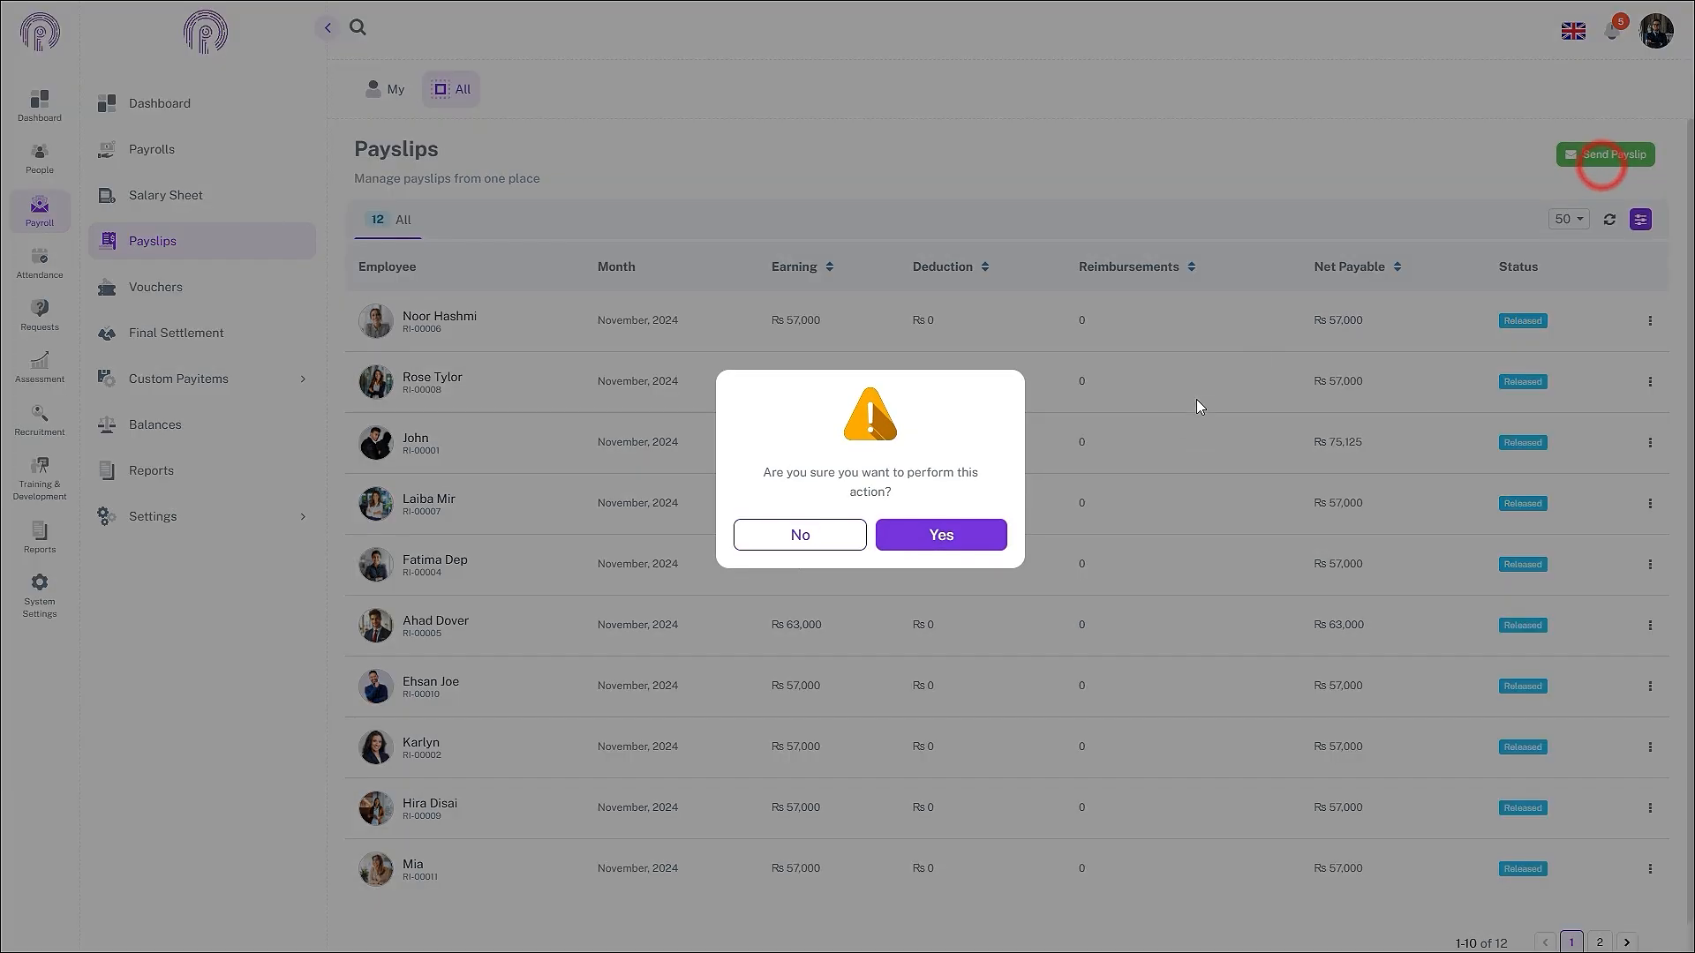
pyautogui.click(943, 535)
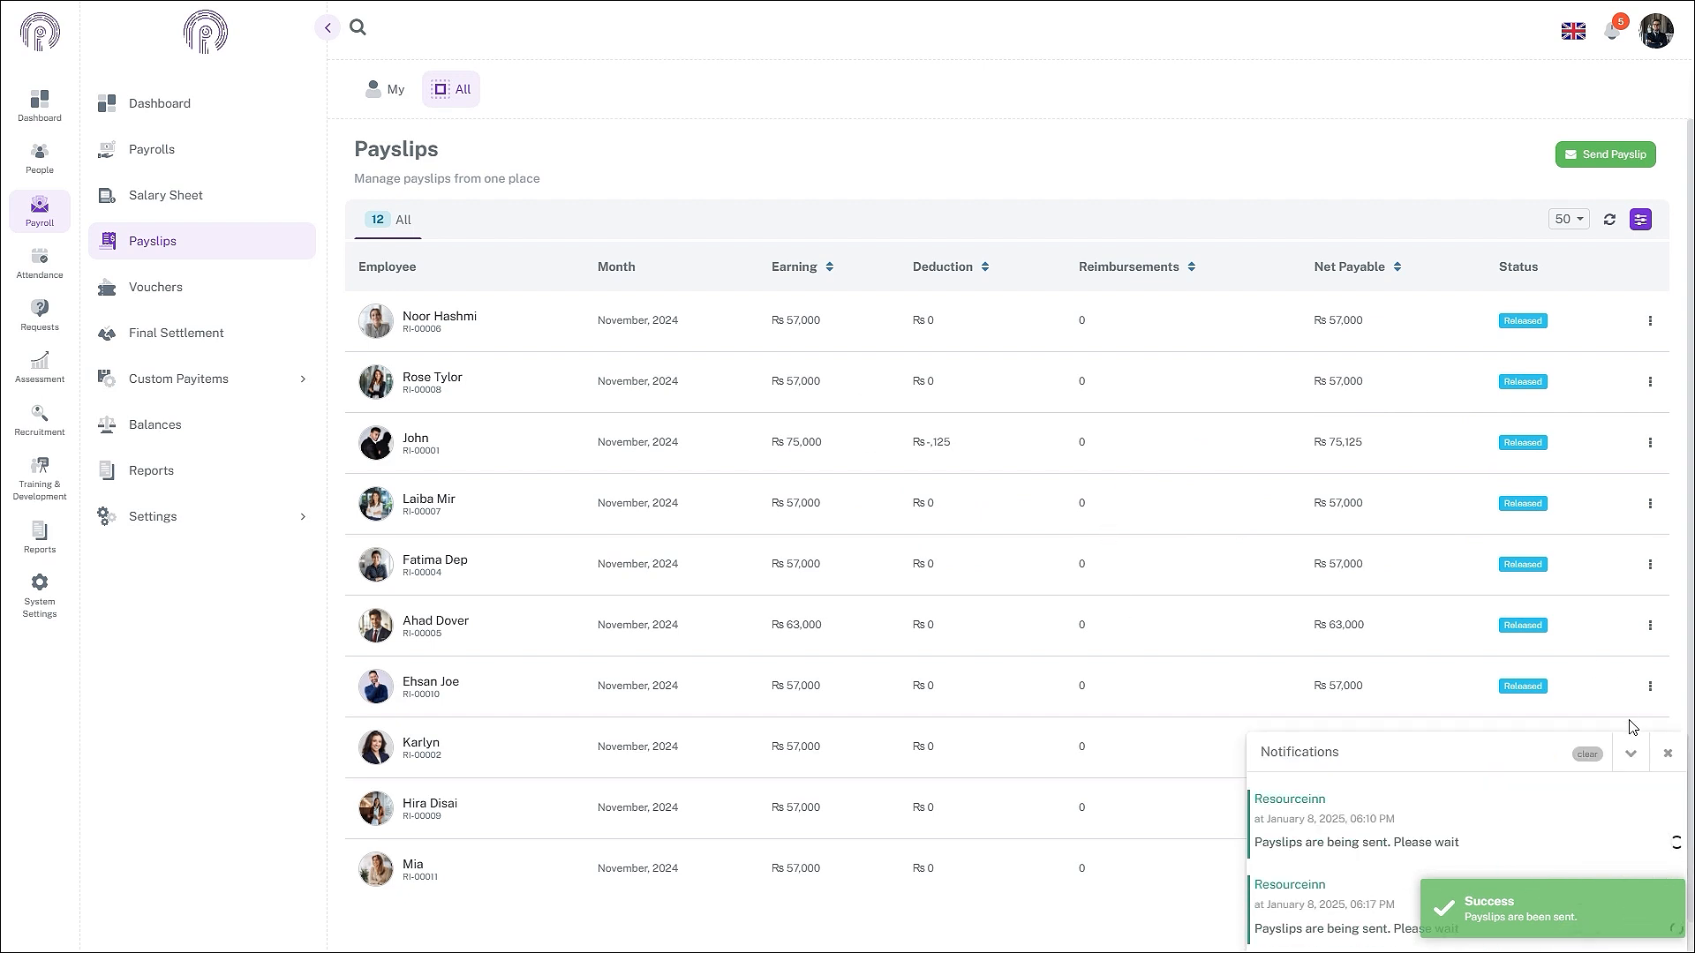
pyautogui.click(1588, 753)
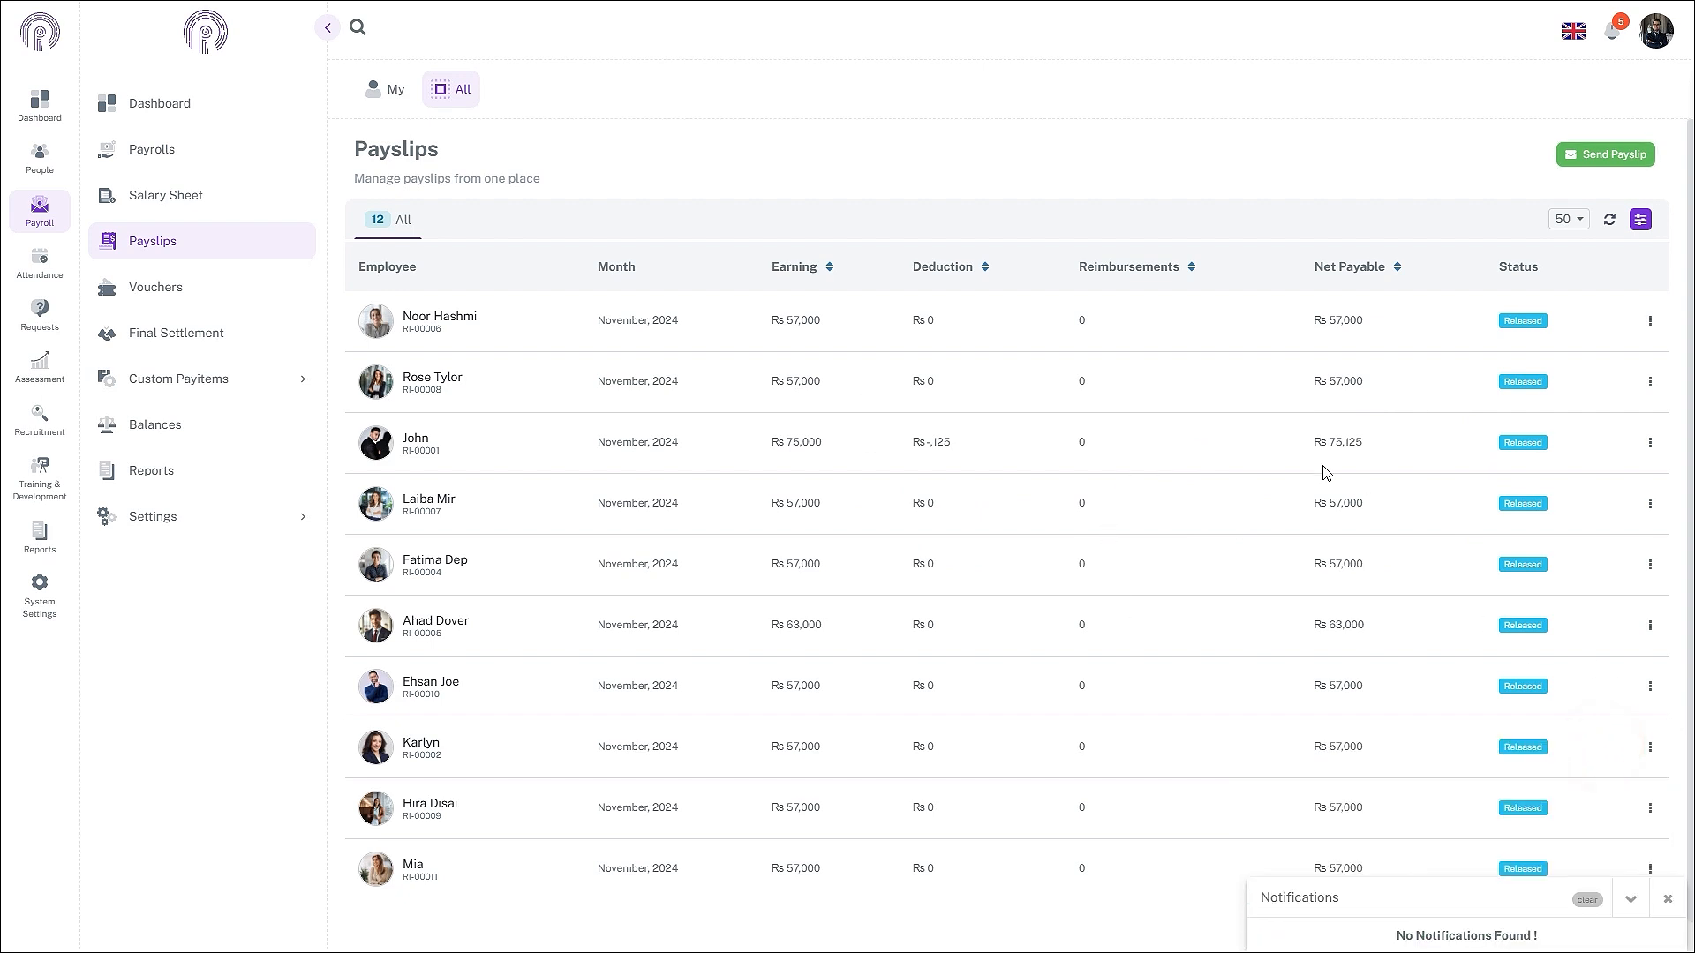